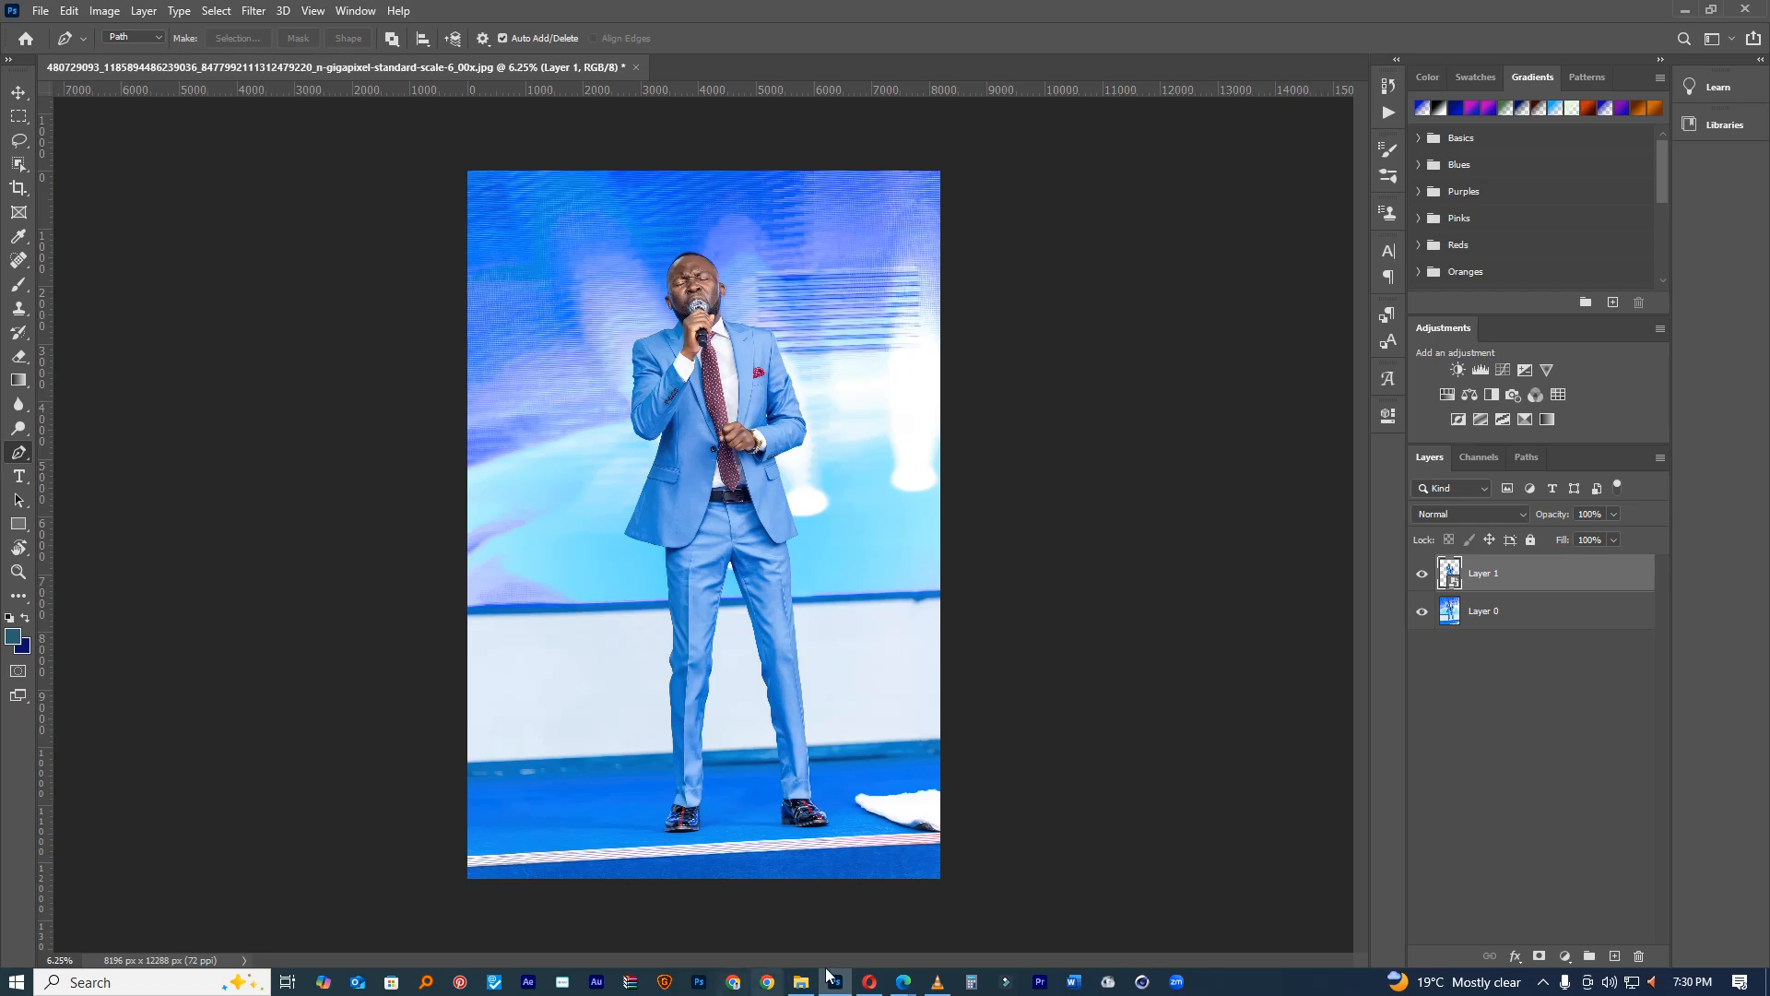
Step: Bring up the church-flyer designer's Creative Fabrica store page listing 110 products
mouse_move(903, 982)
click(801, 899)
scroll(789, 501, up, 6)
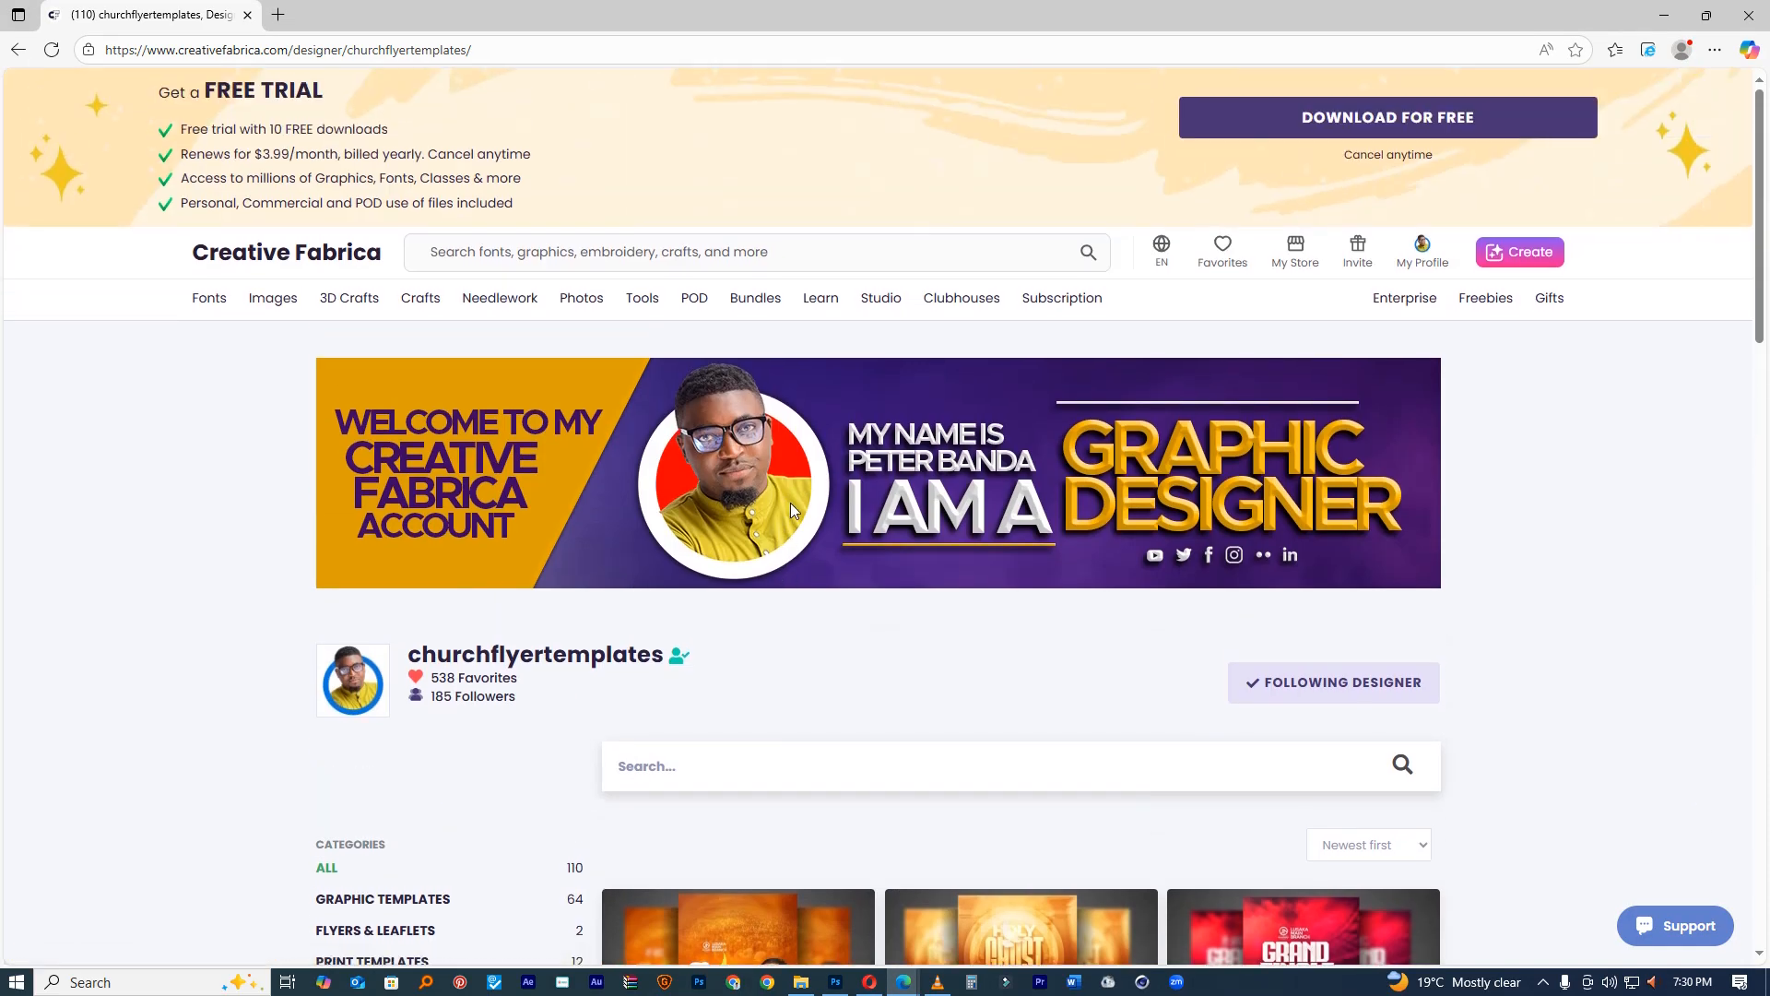
scroll(644, 663, down, 5)
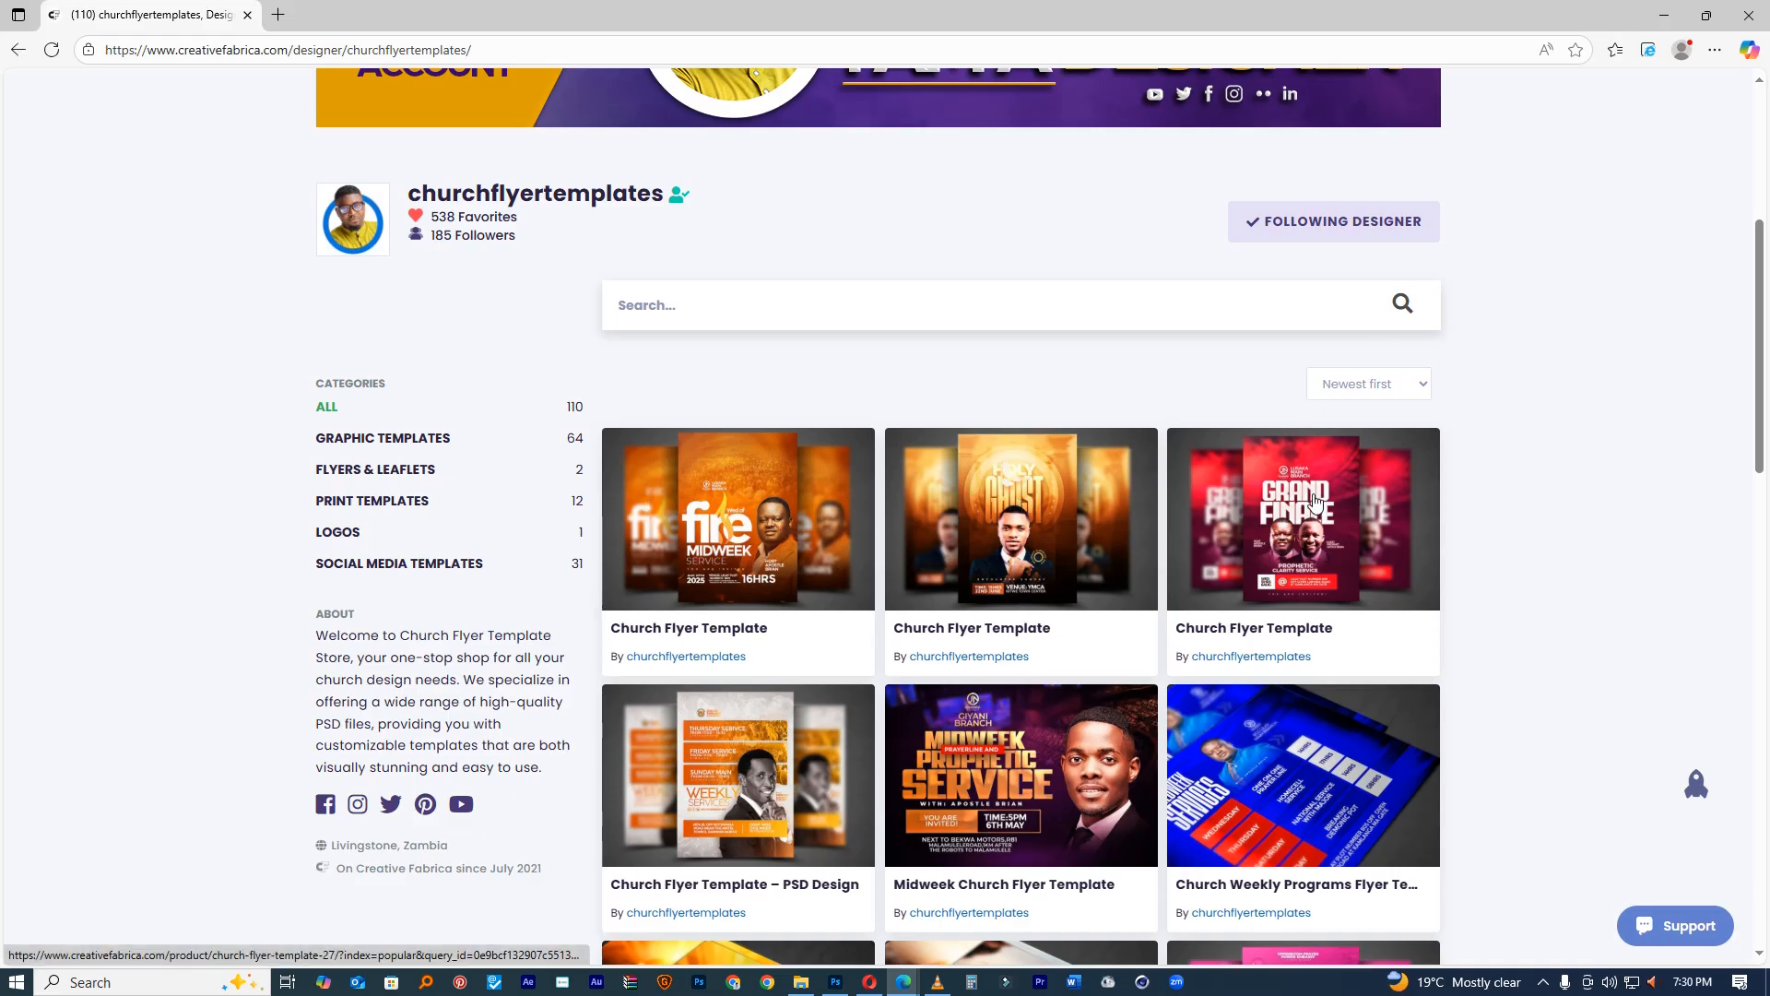
Step: Try Most relevant and Oldest first sorting, settle on Newest first, and browse the templates
click(1385, 385)
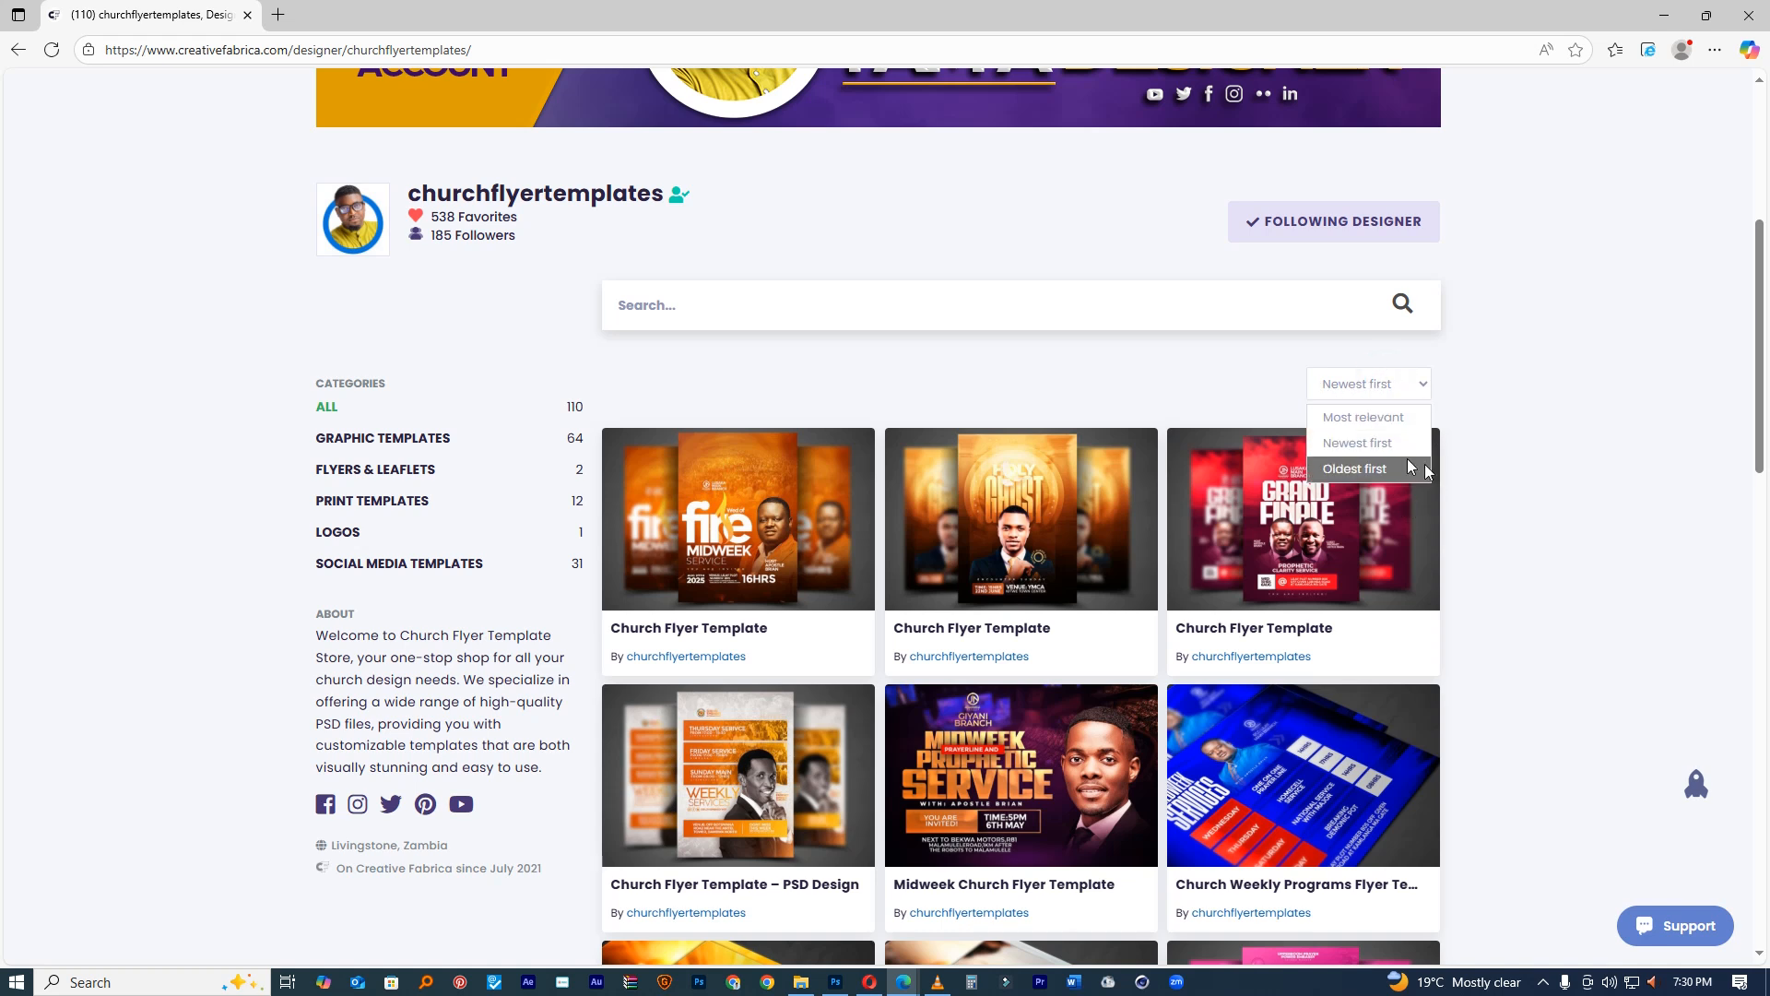
click(1376, 417)
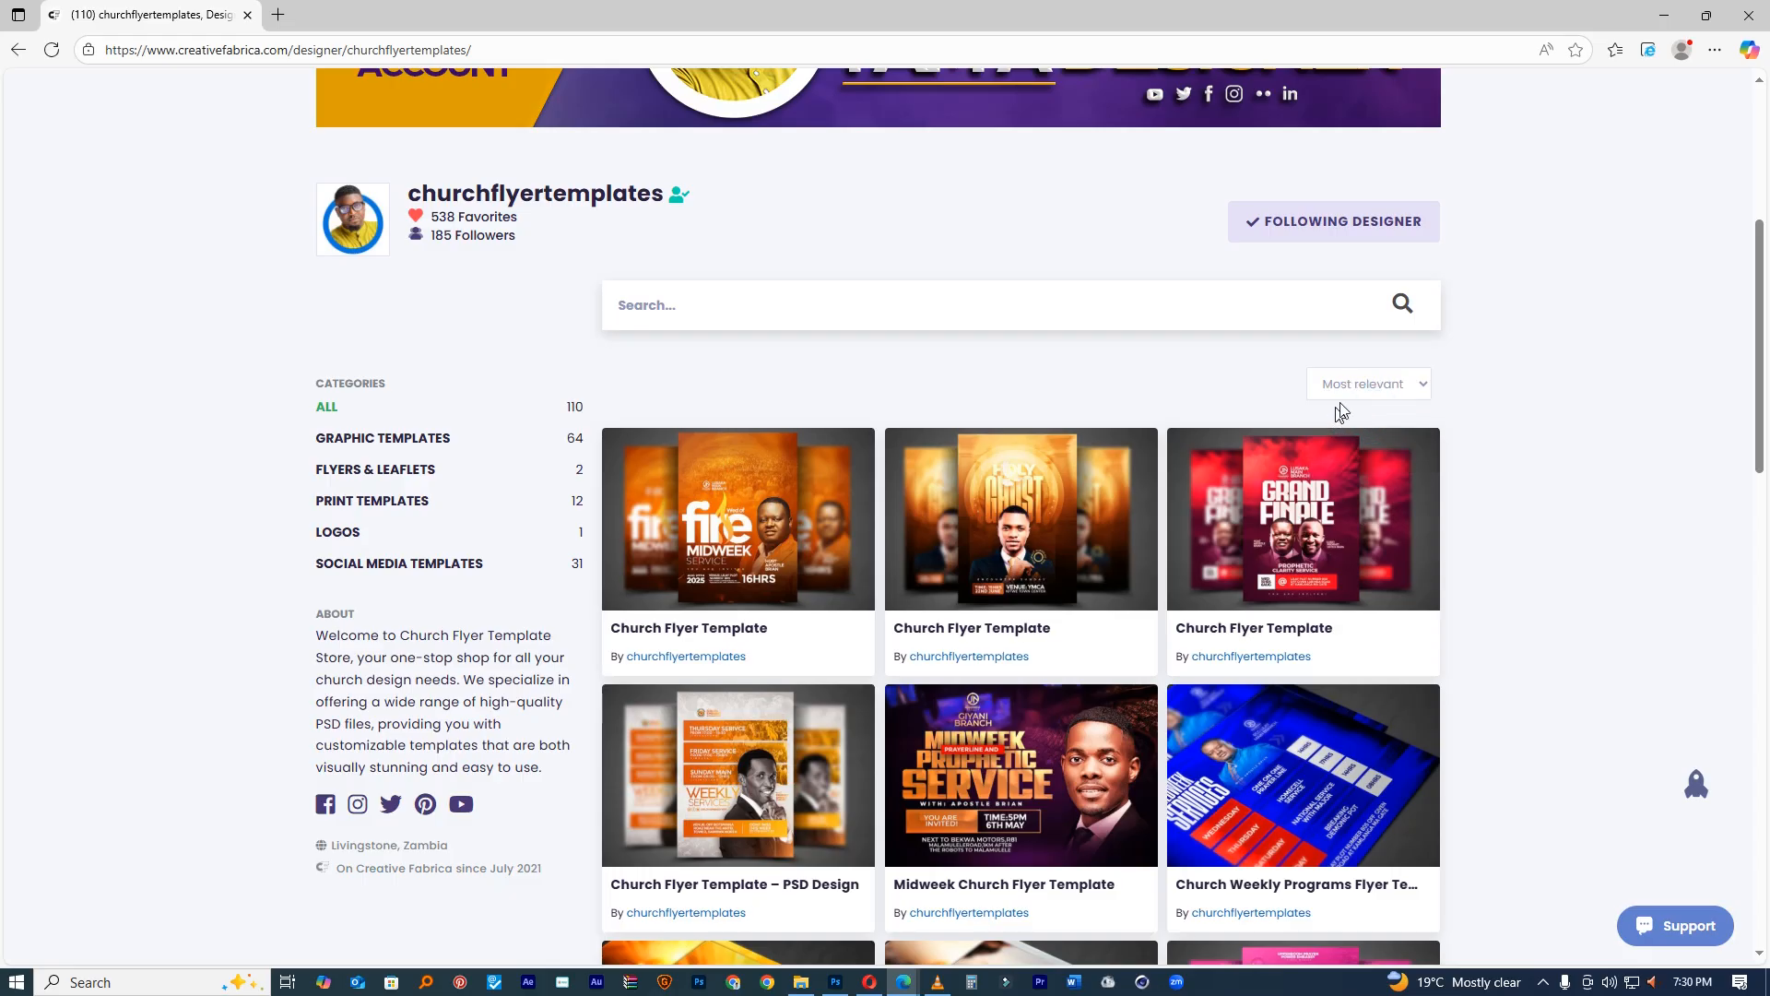
click(1352, 396)
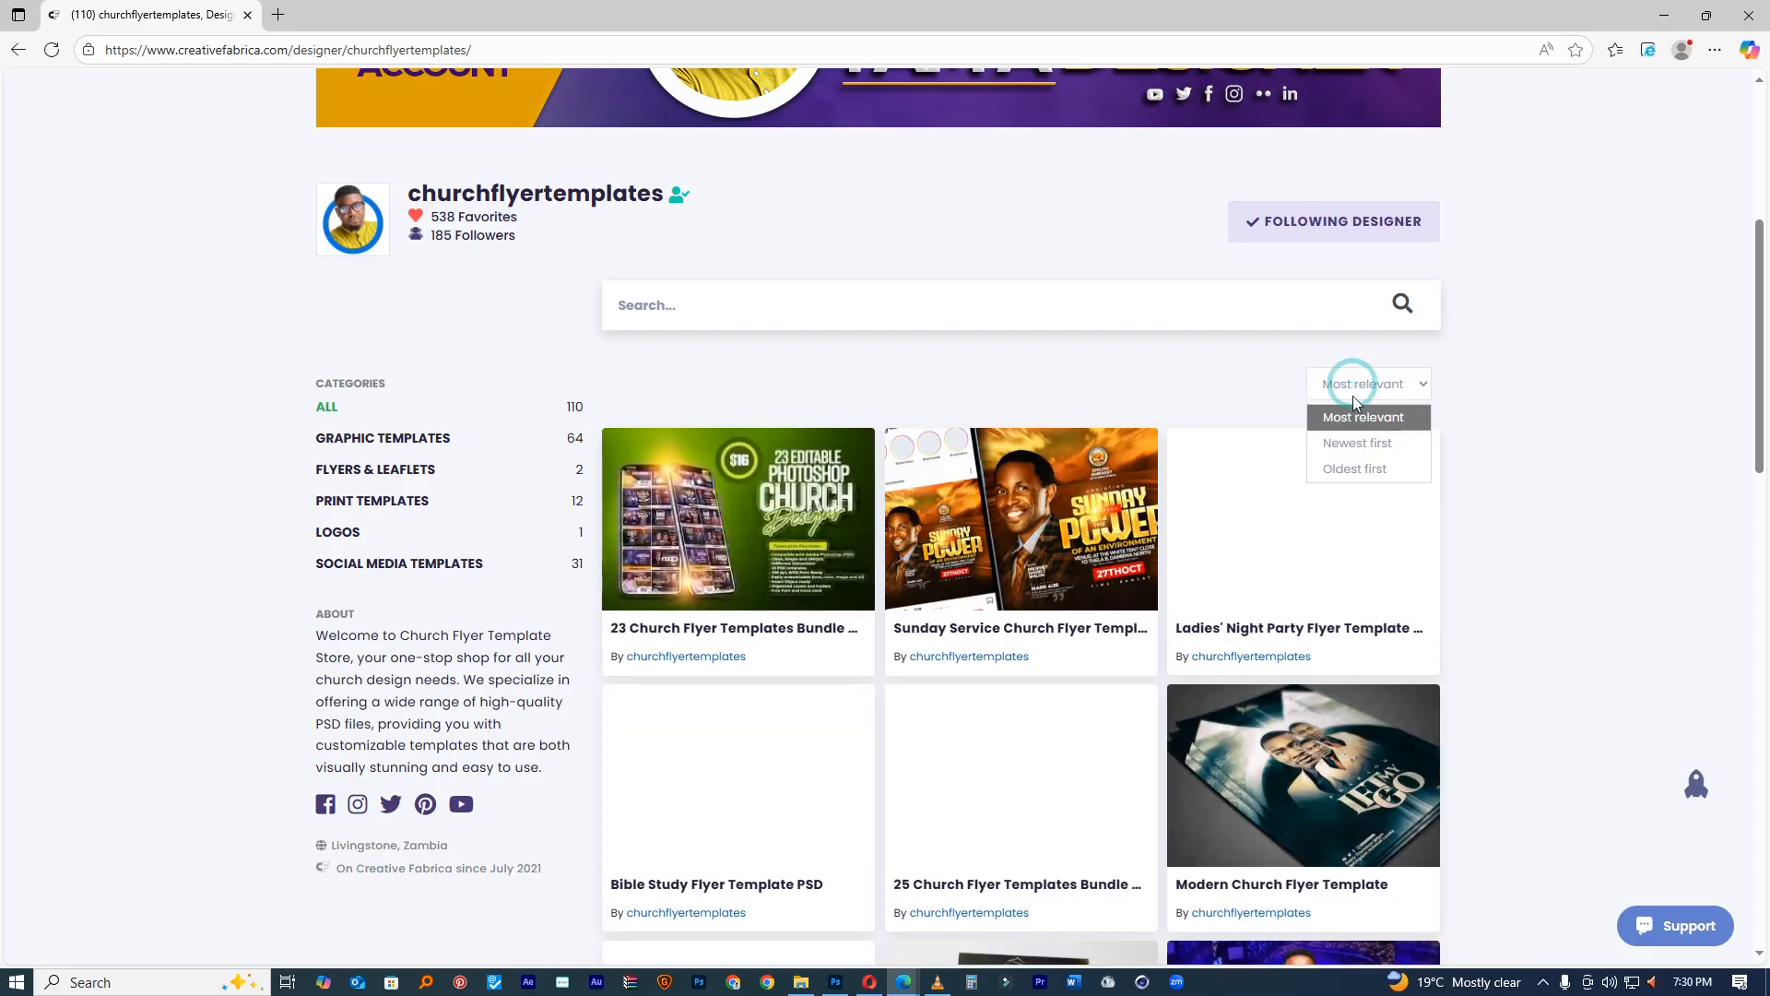
click(1355, 468)
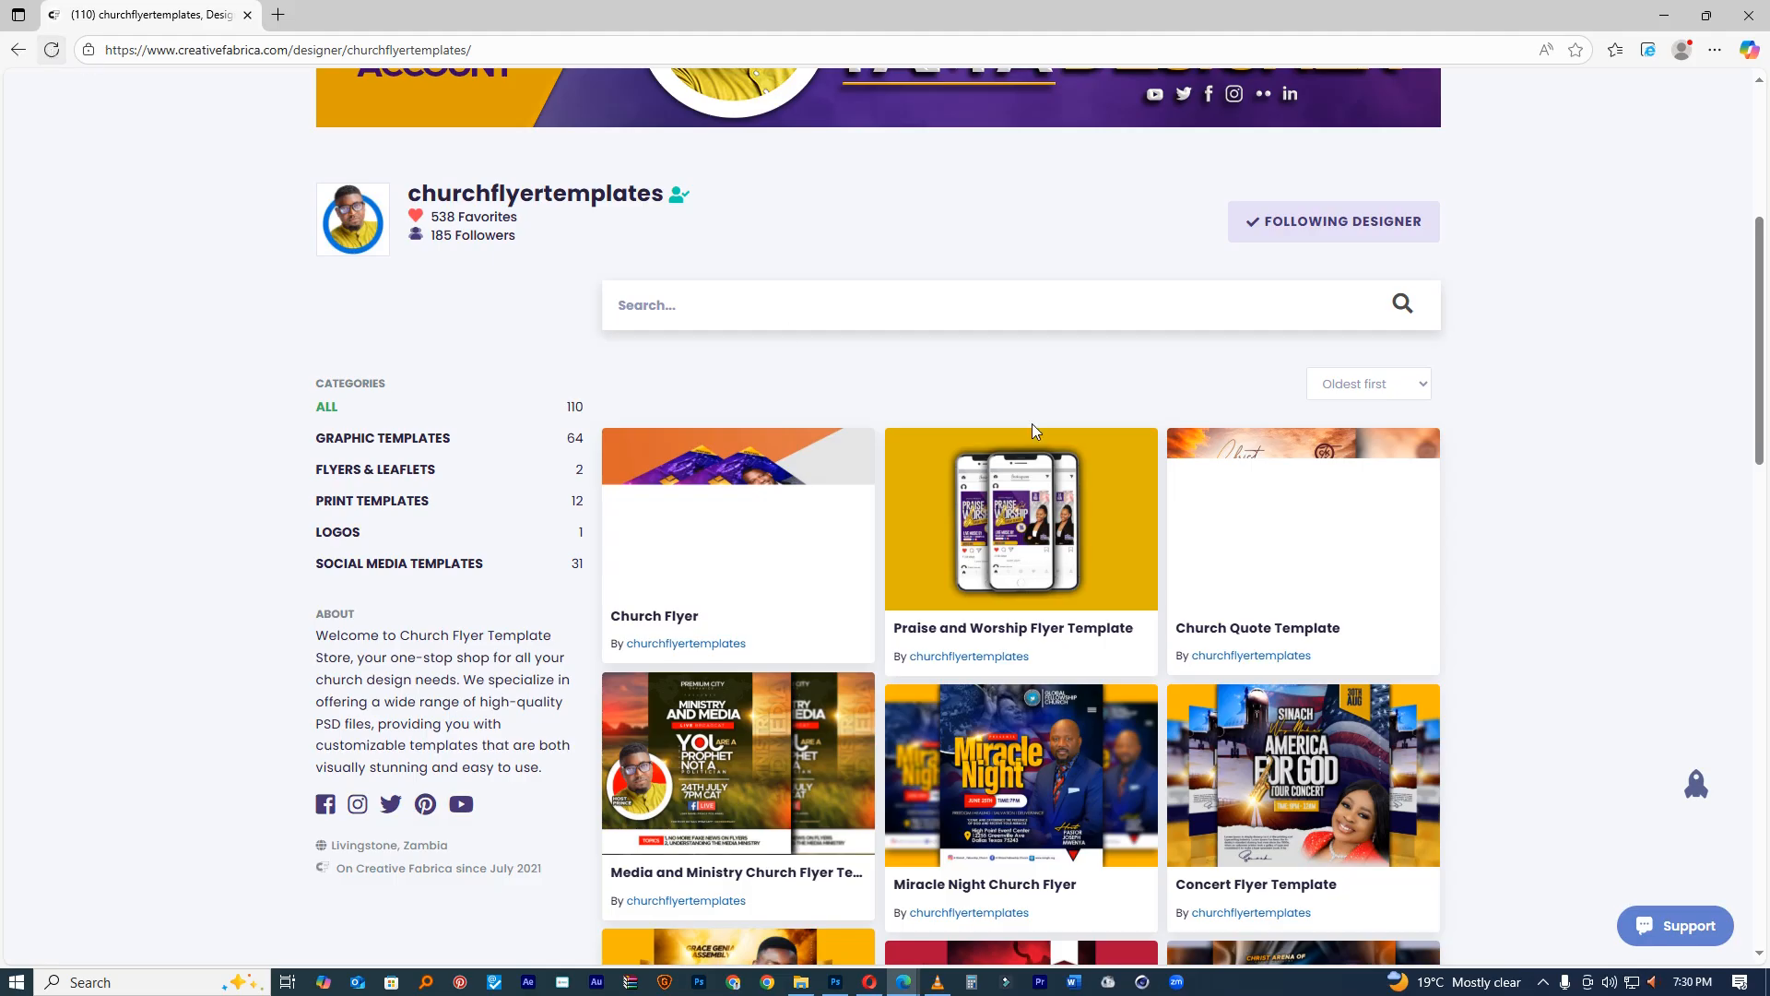
click(1368, 385)
click(1357, 443)
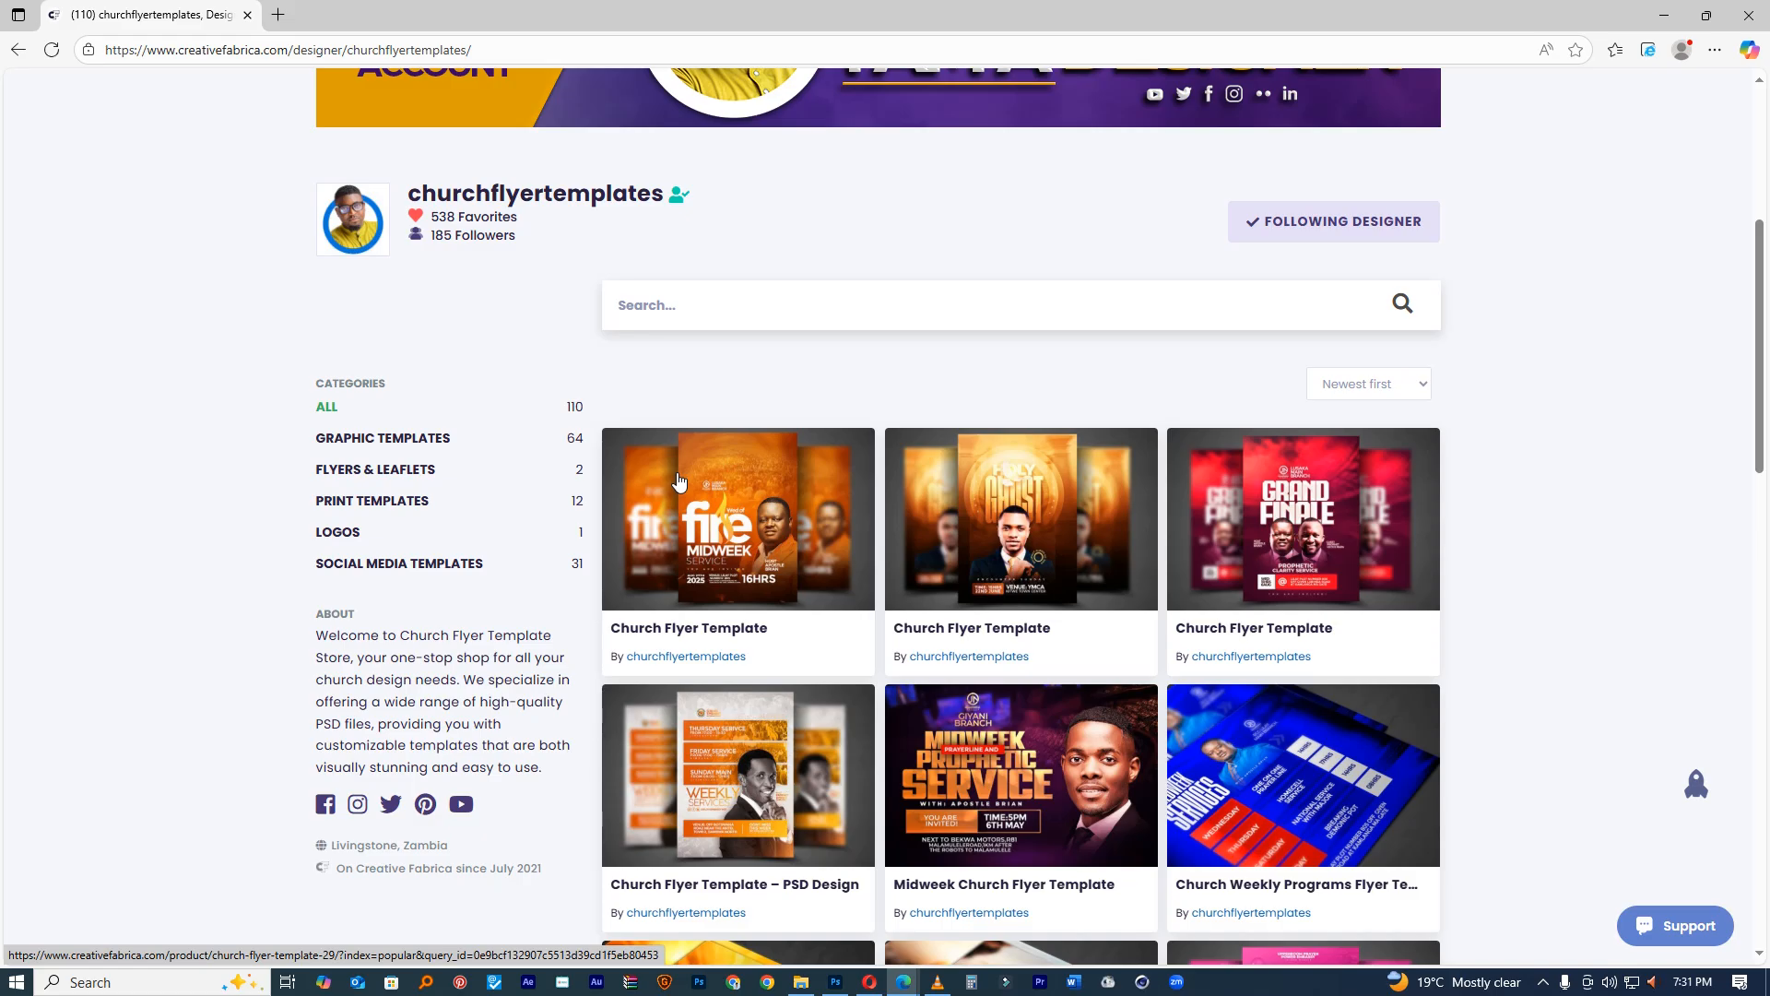
scroll(922, 646, up, 3)
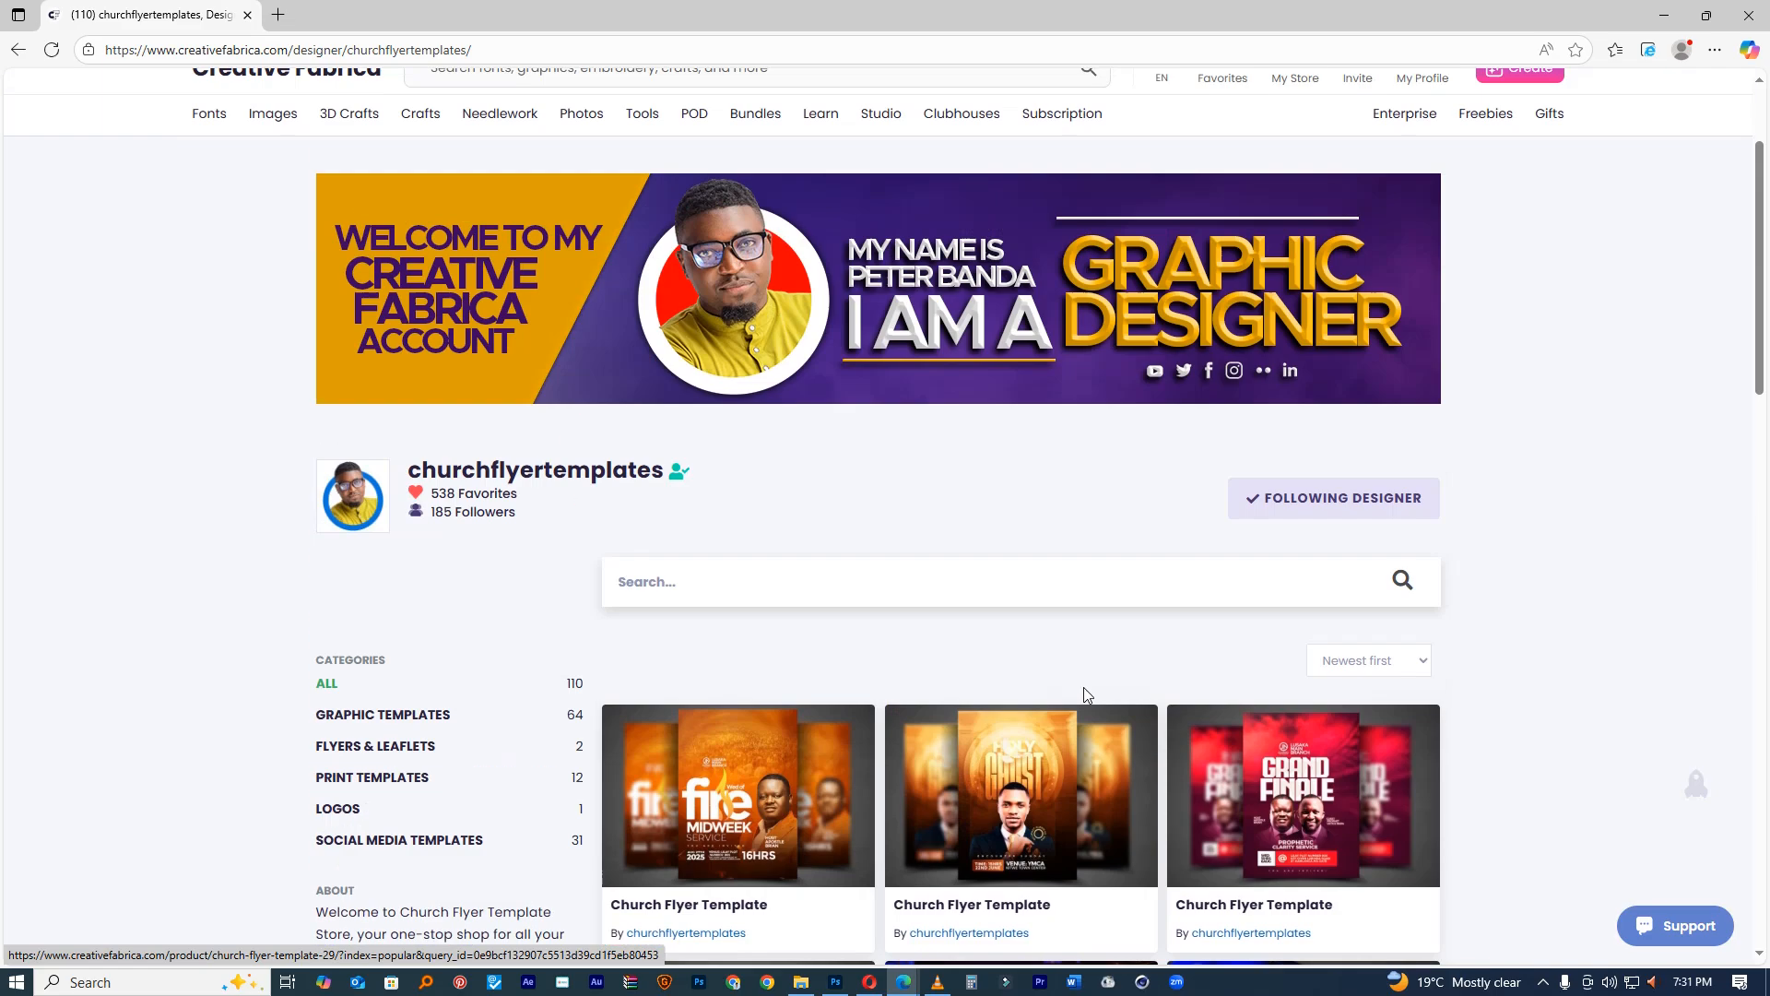
scroll(1020, 794, down, 2)
scroll(1020, 794, down, 8)
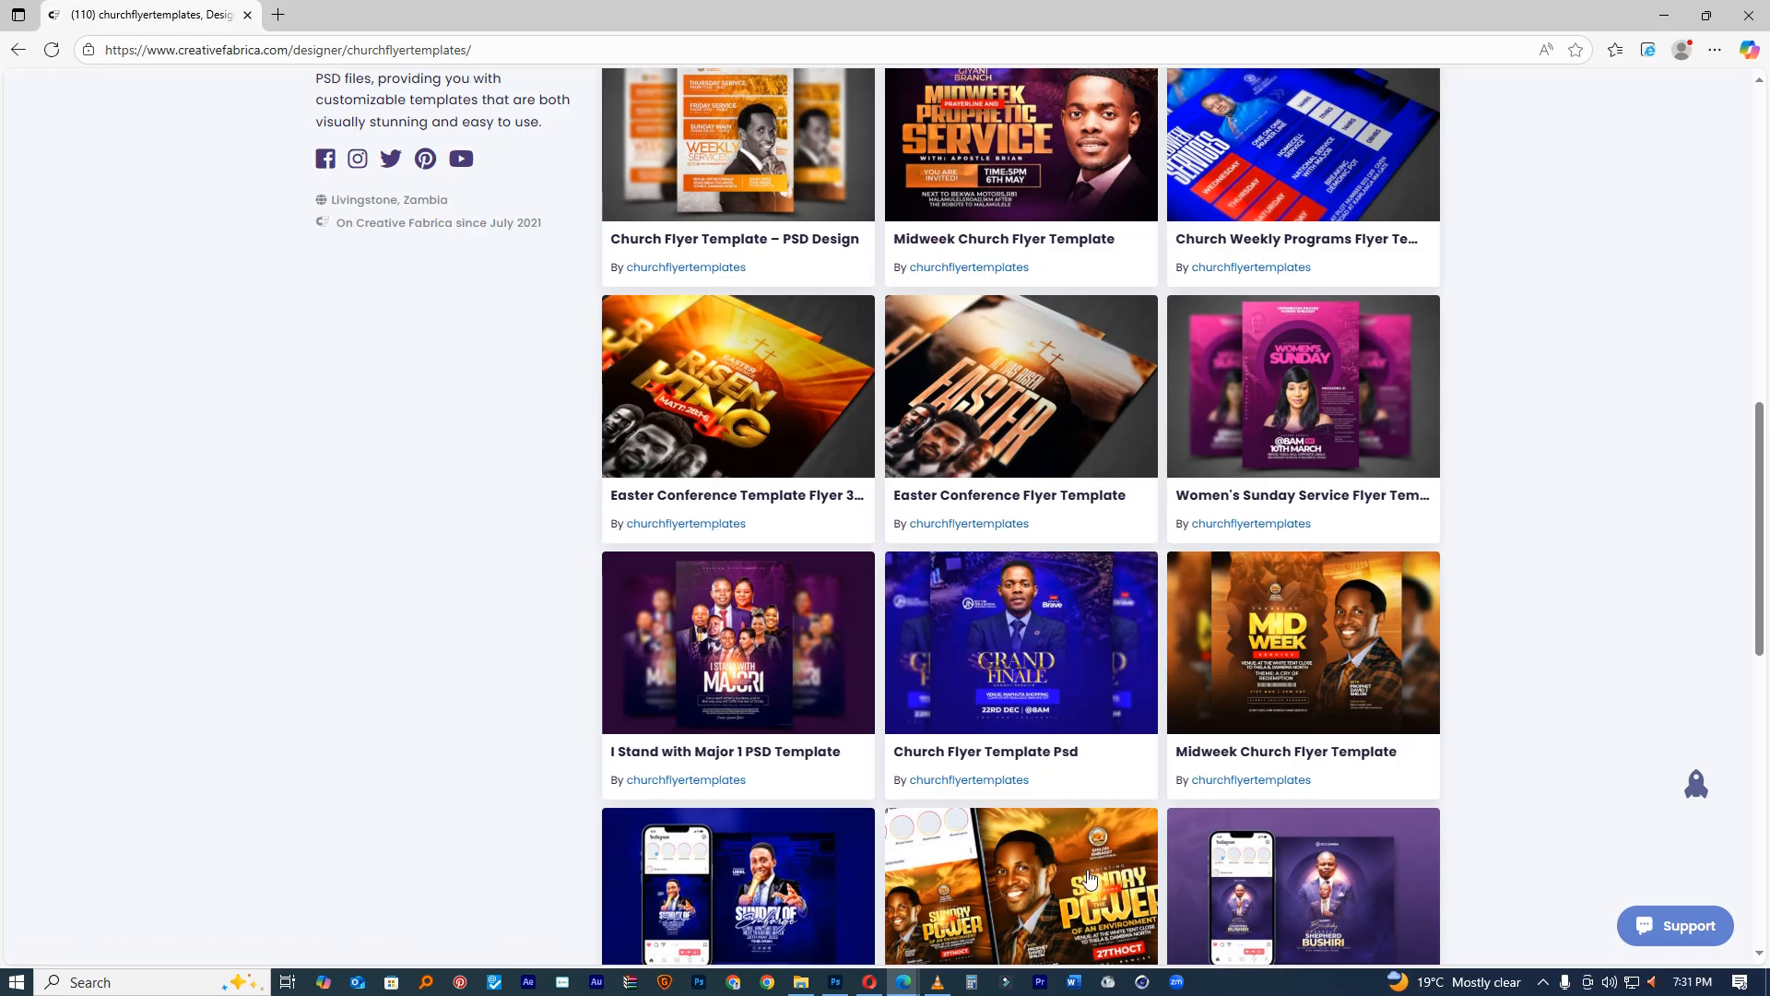
scroll(1020, 795, up, 10)
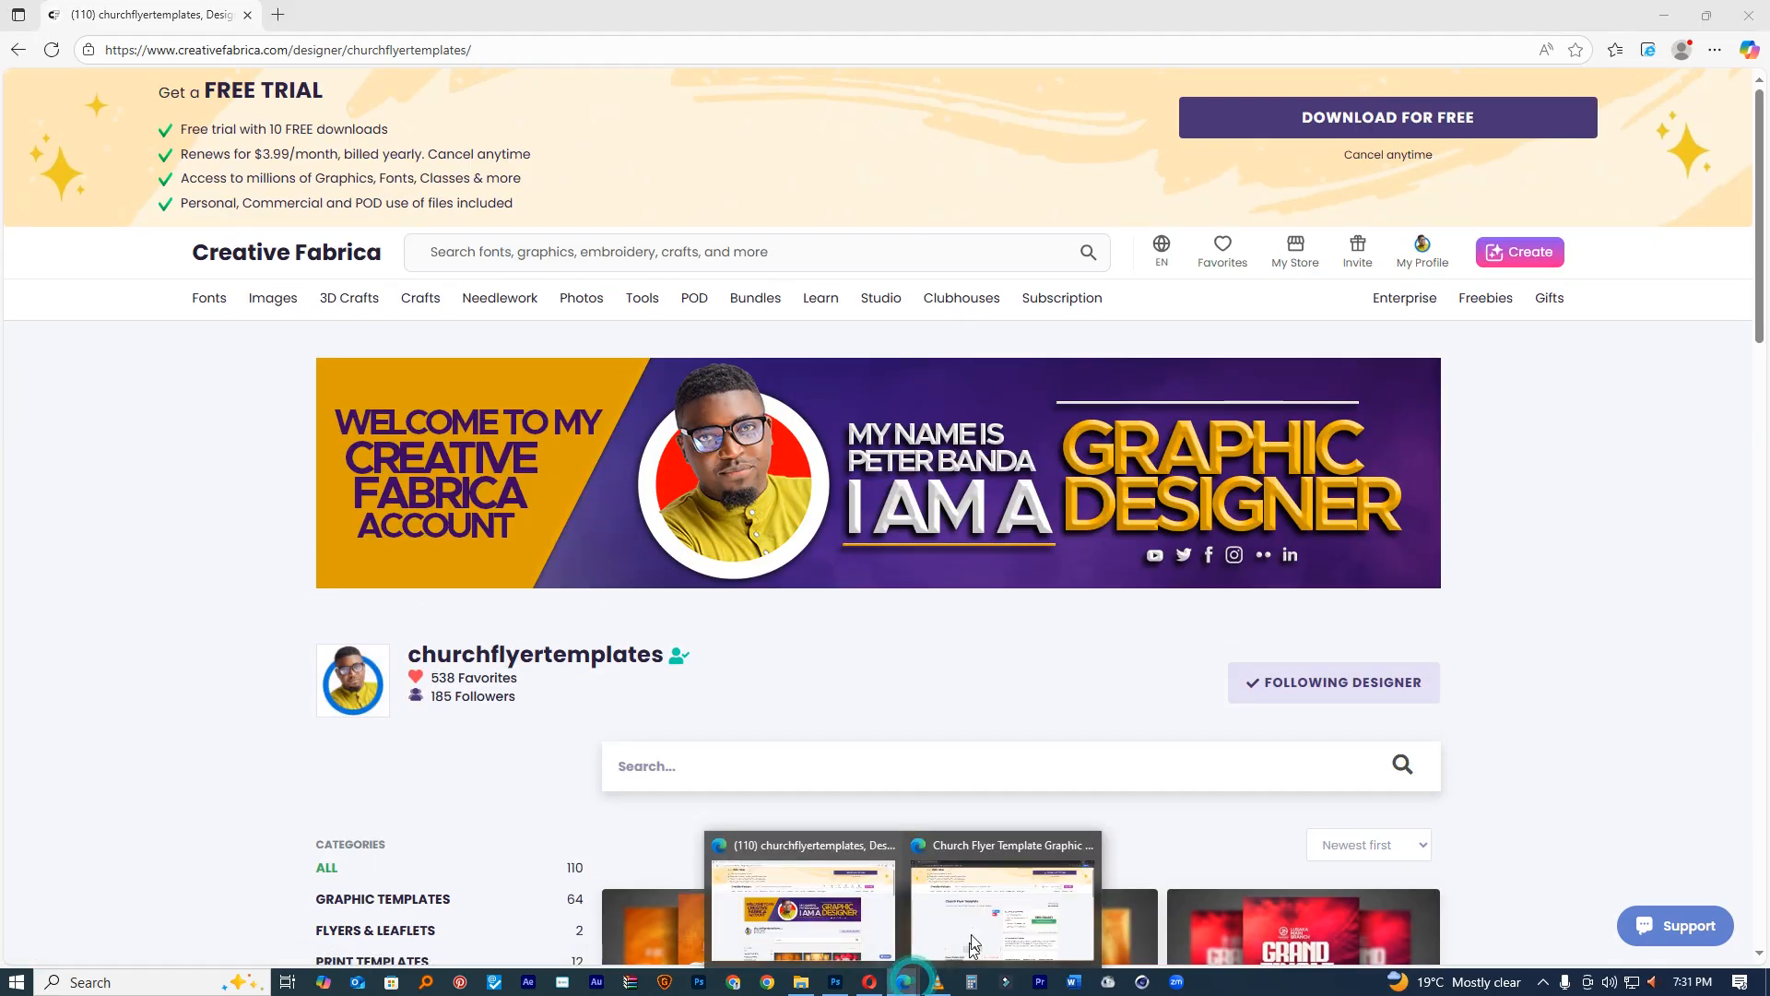
click(986, 913)
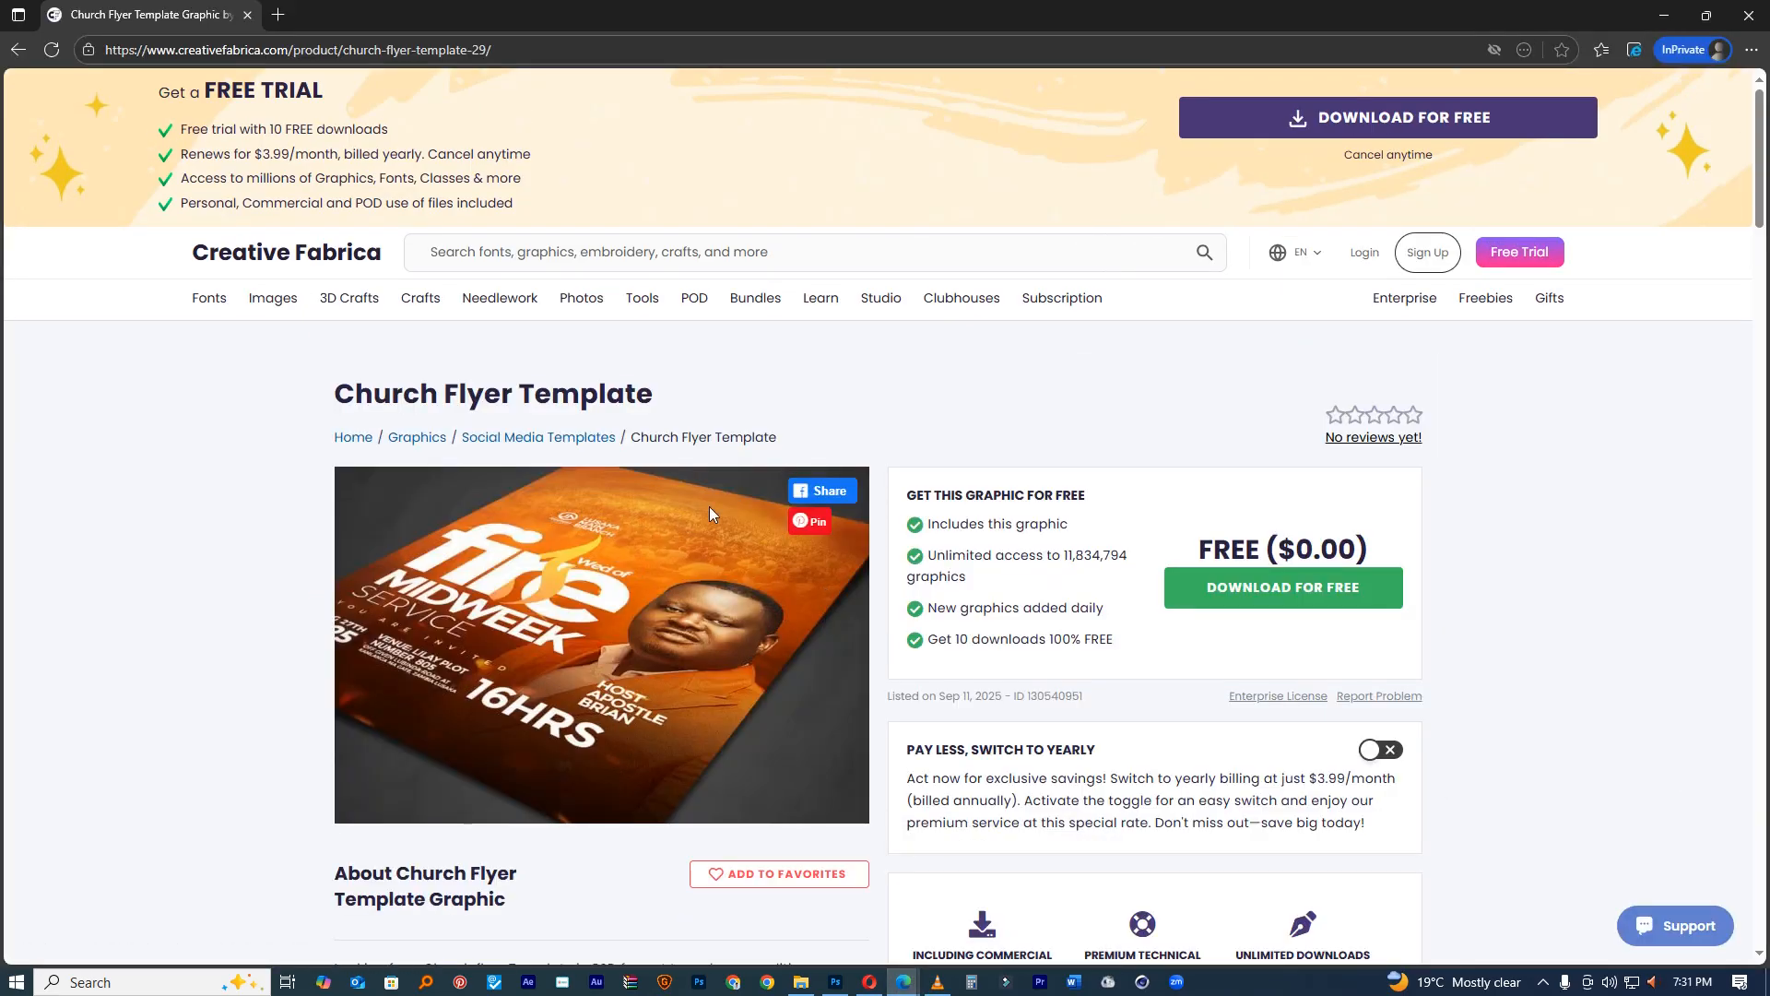
scroll(933, 538, down, 3)
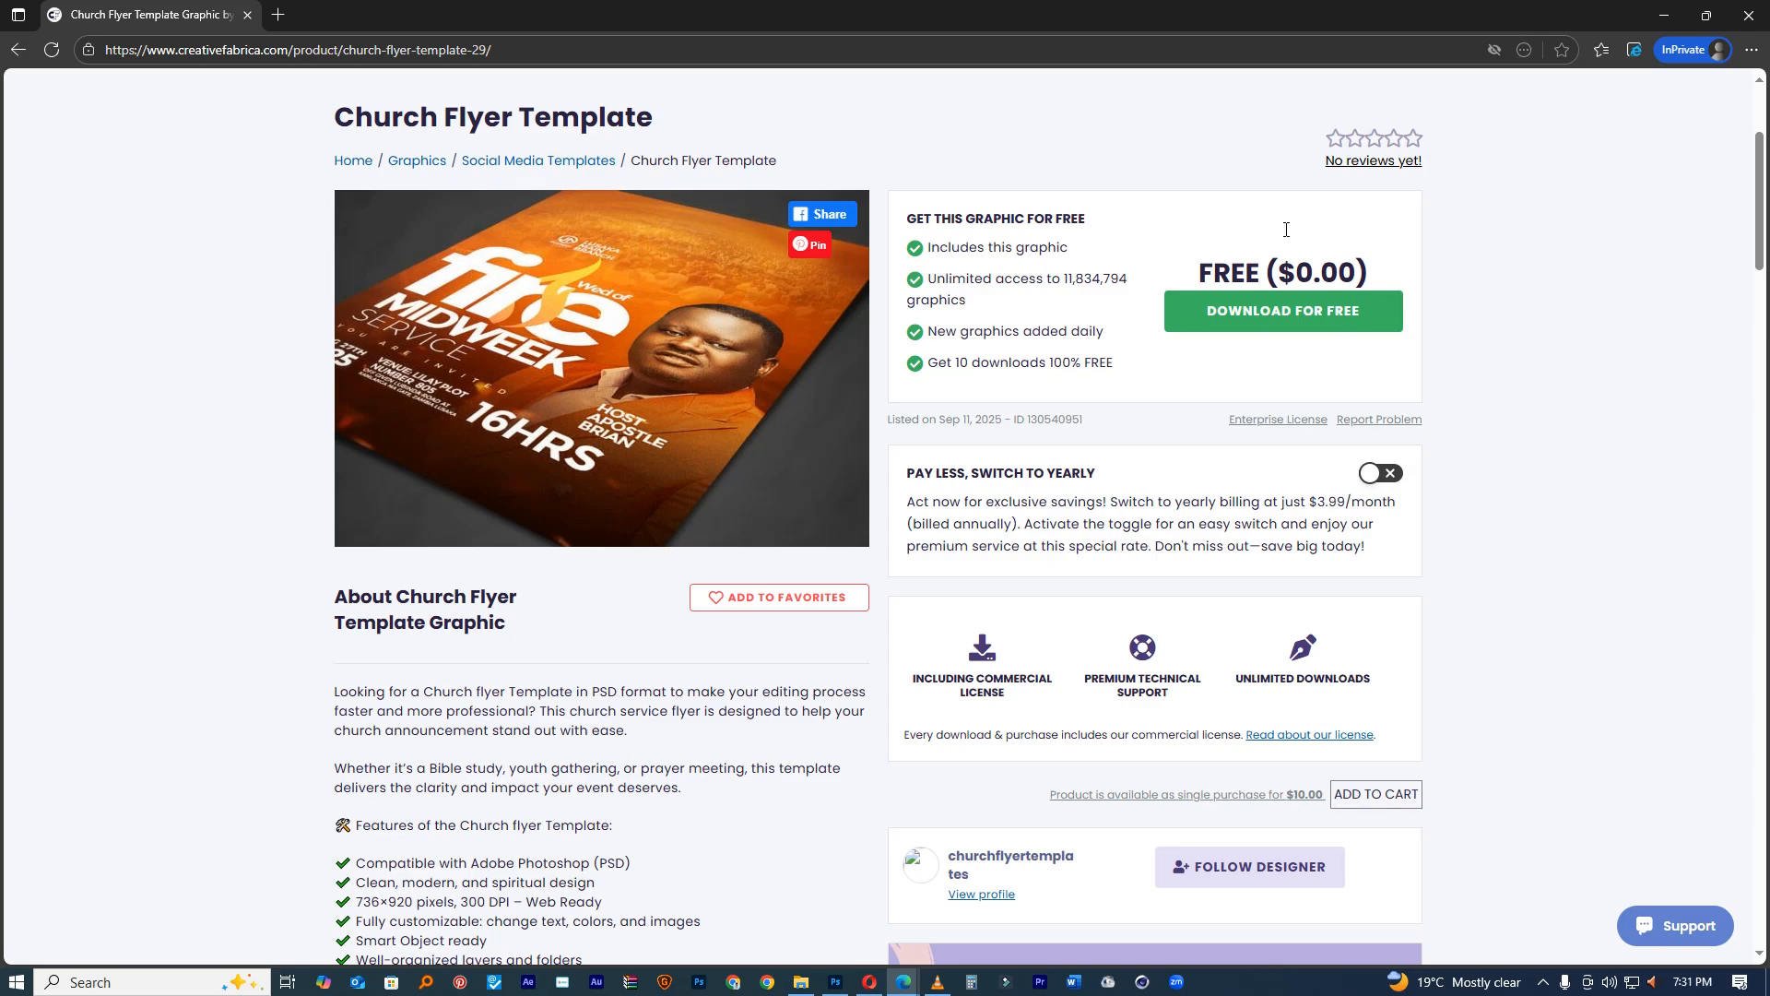
scroll(1221, 540, down, 2)
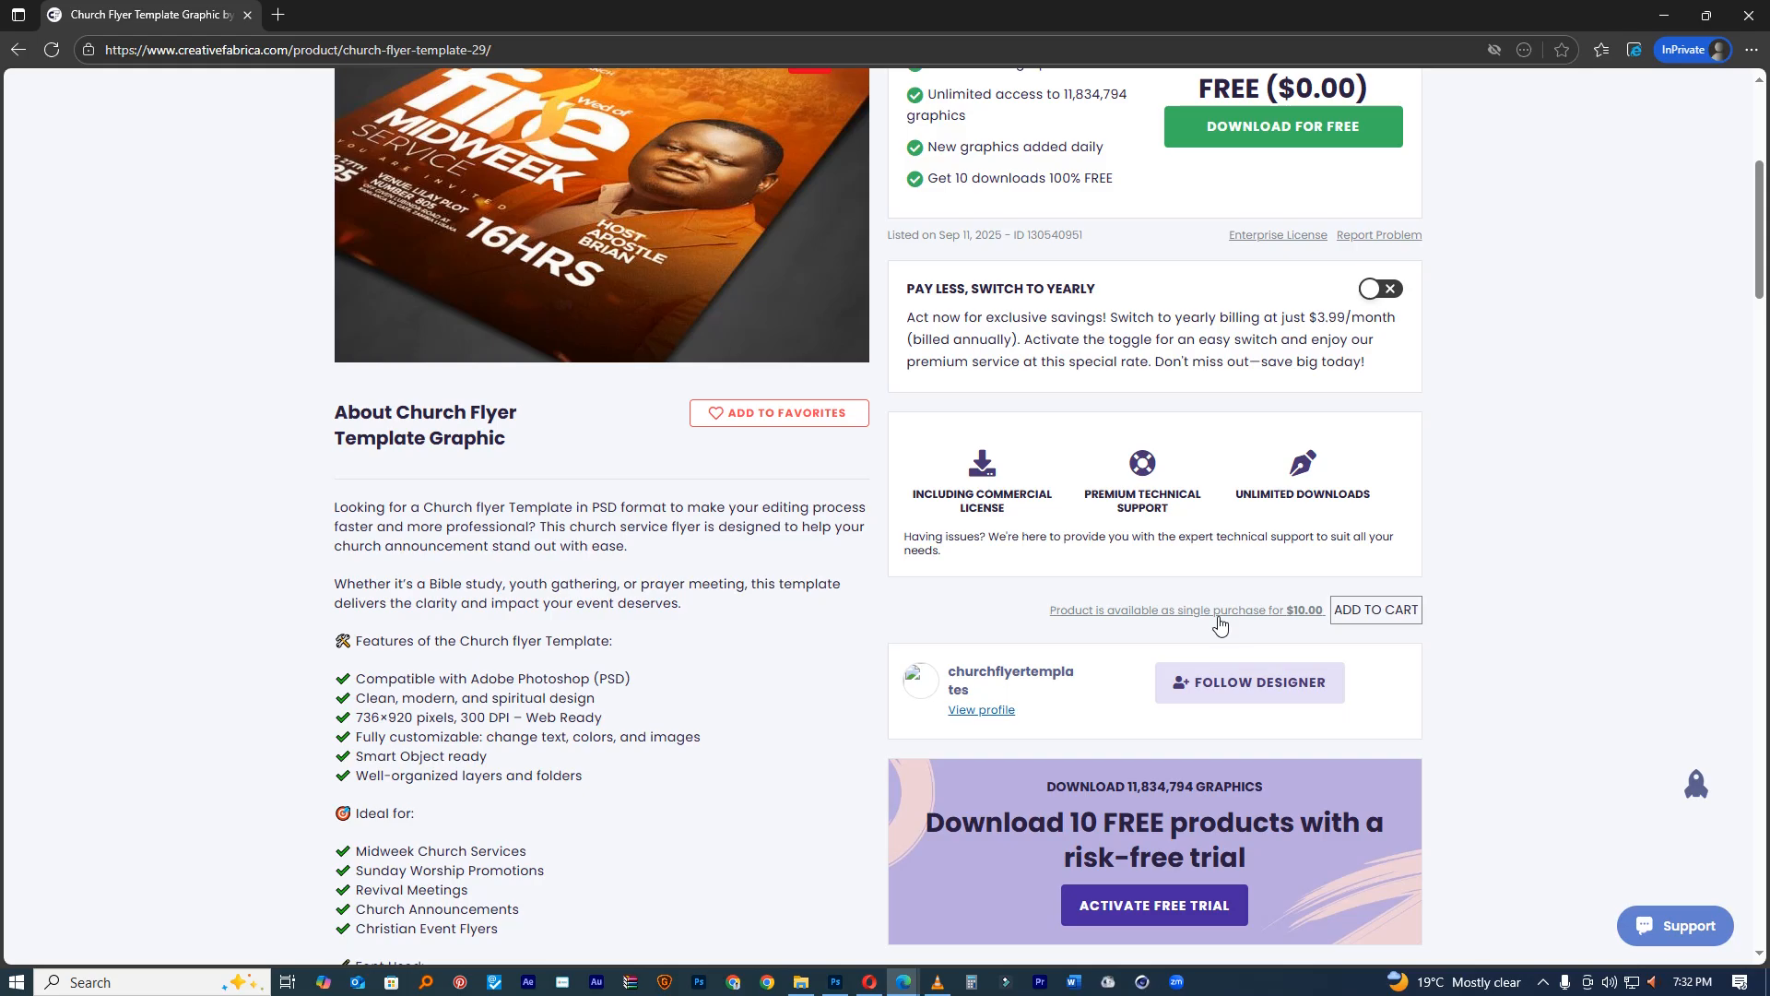
scroll(1272, 619, up, 2)
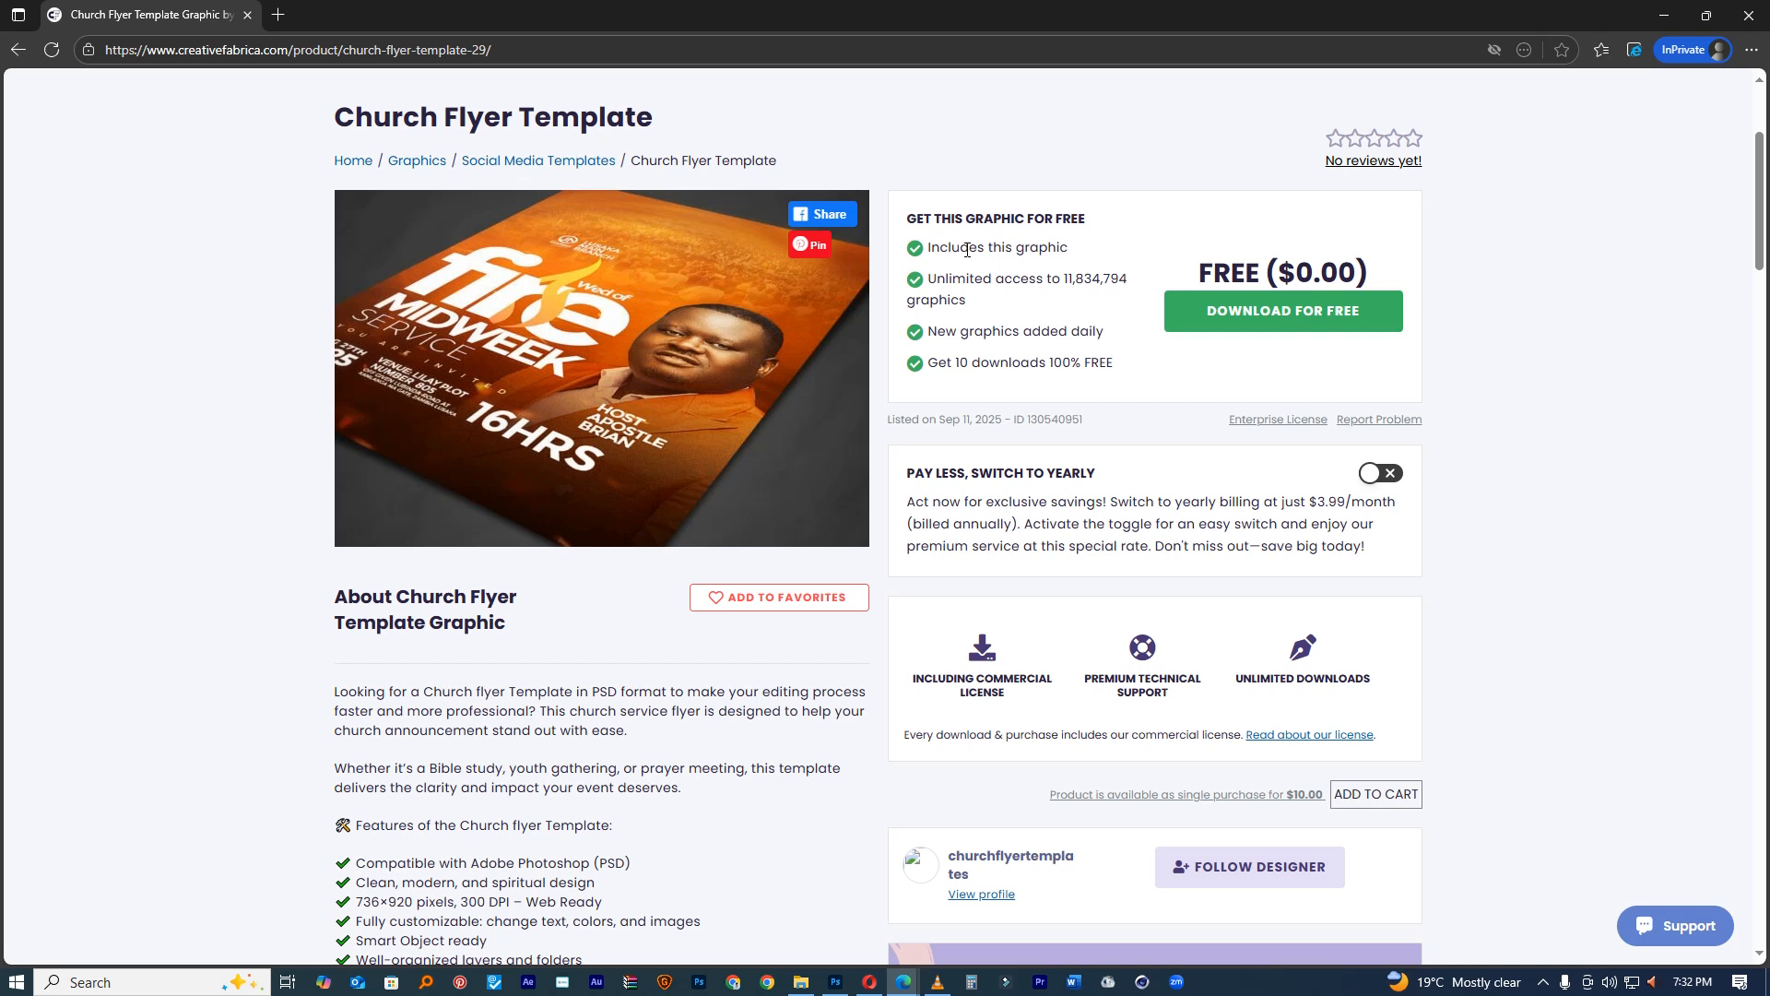
scroll(997, 250, down, 8)
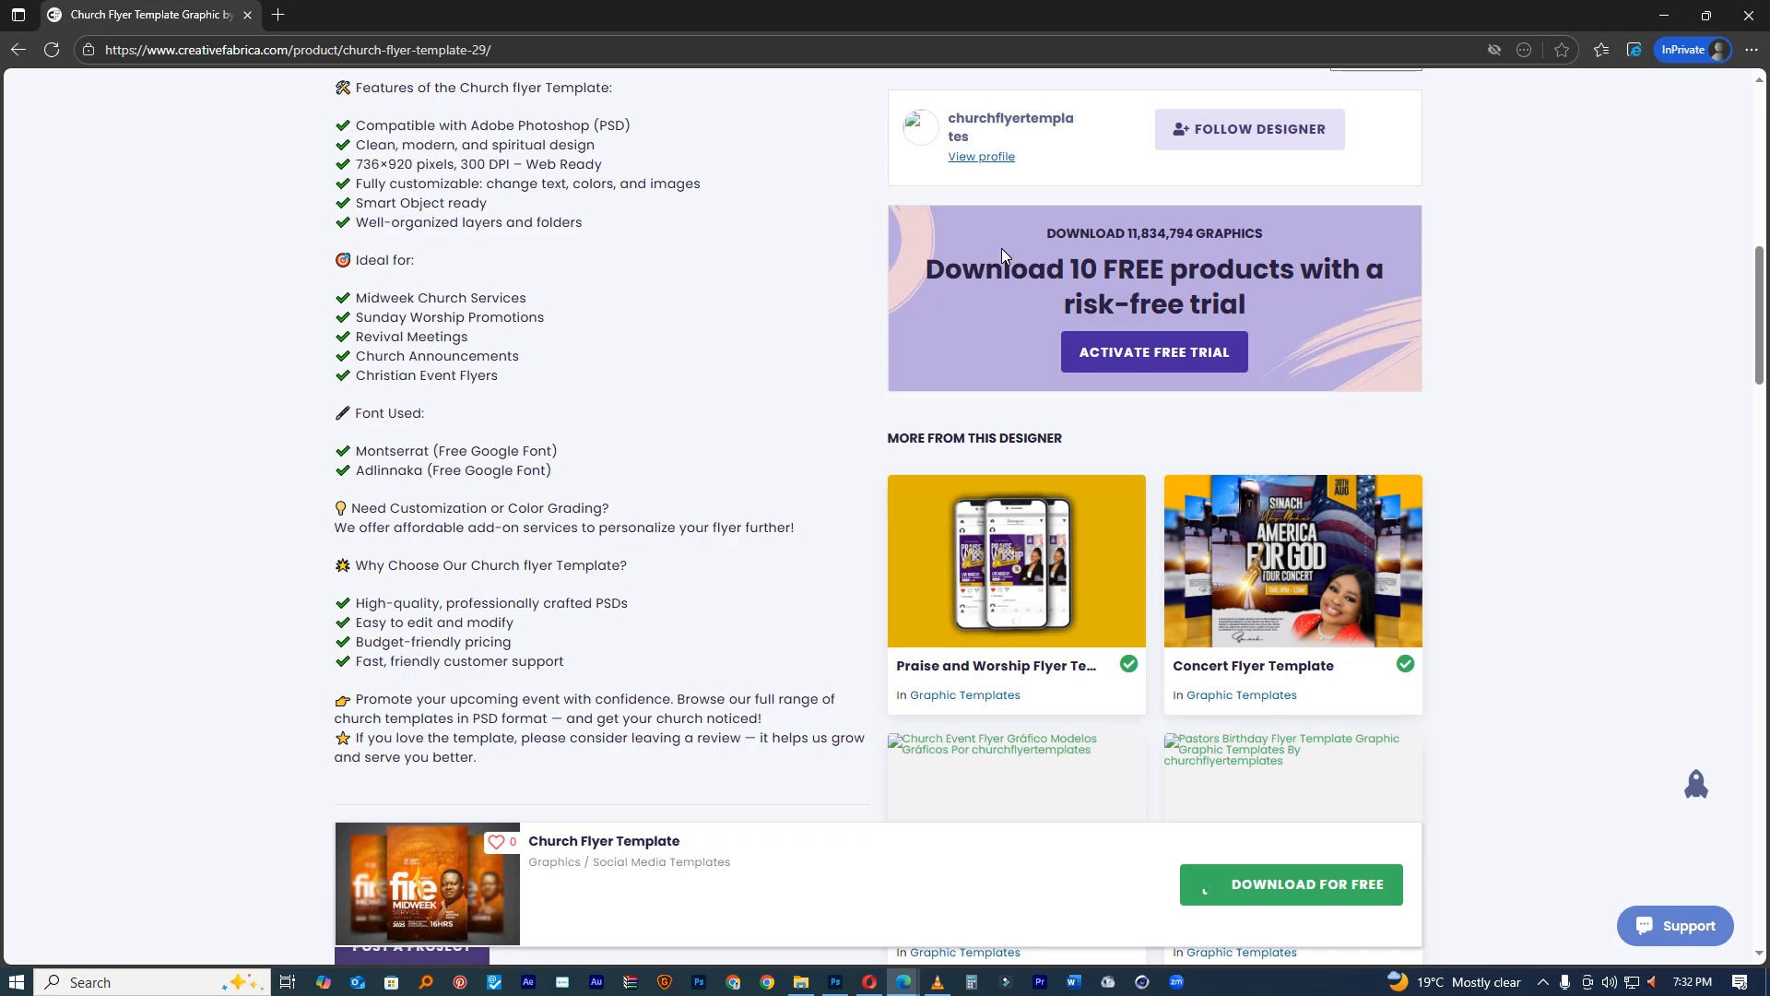
click(1664, 16)
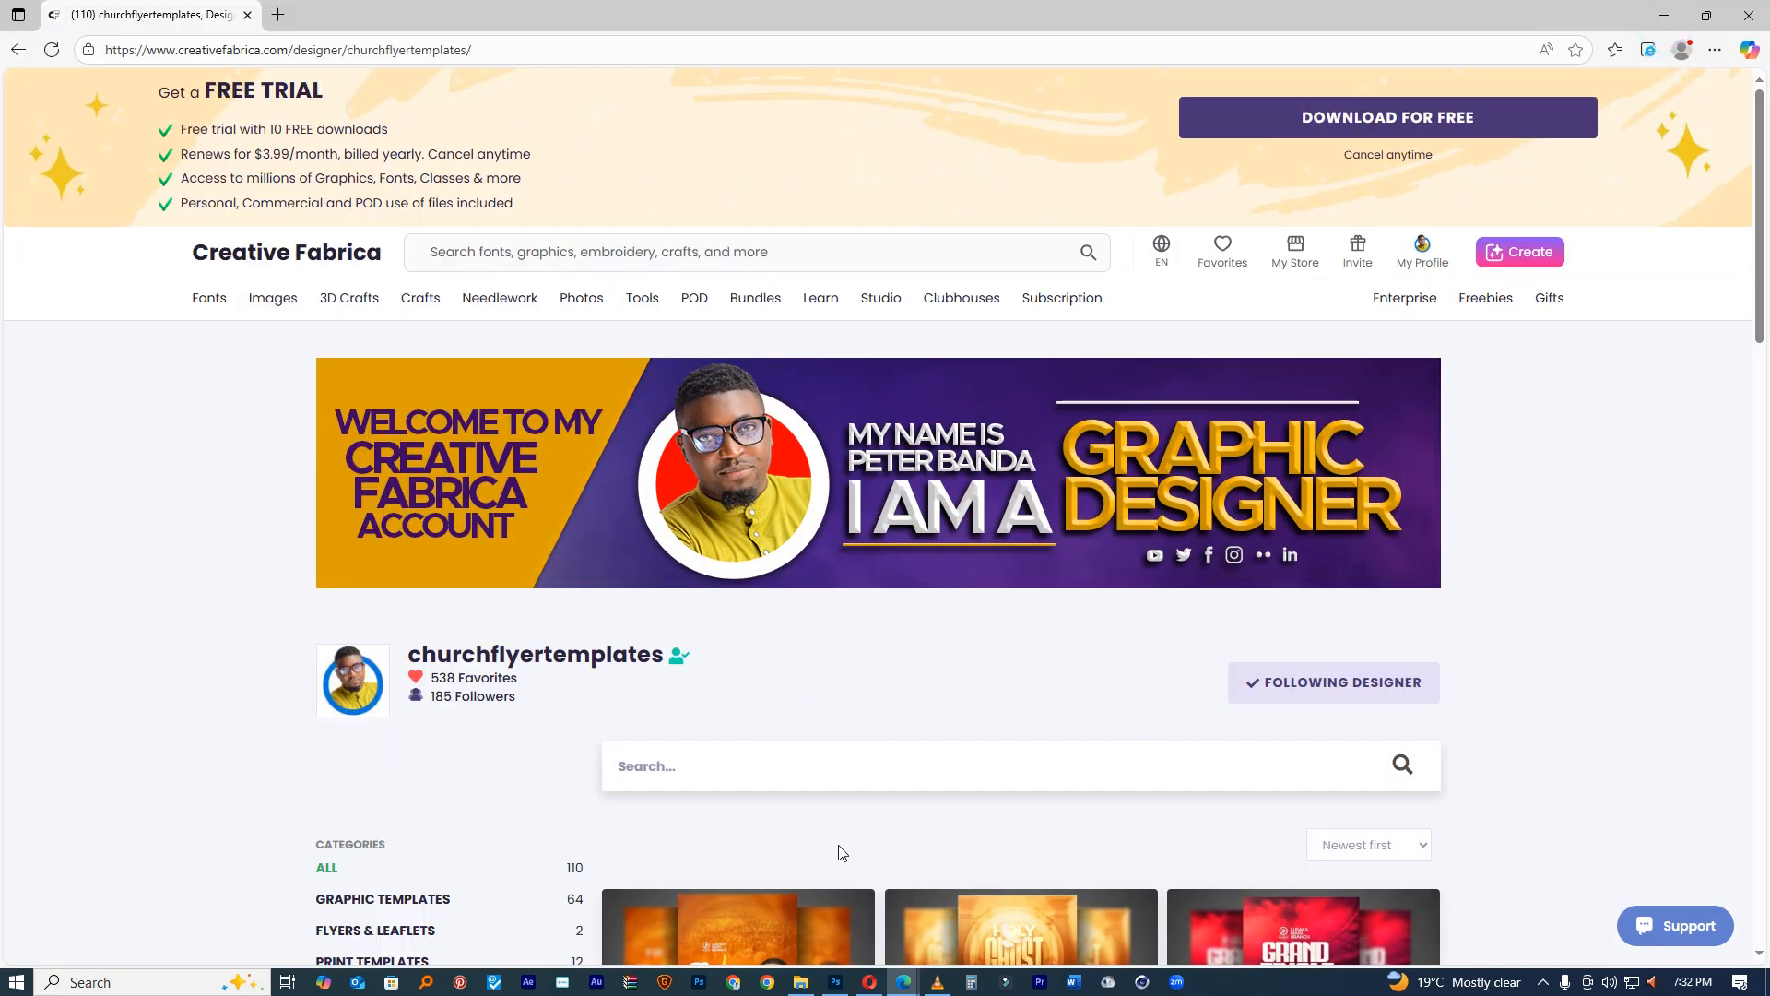
click(835, 981)
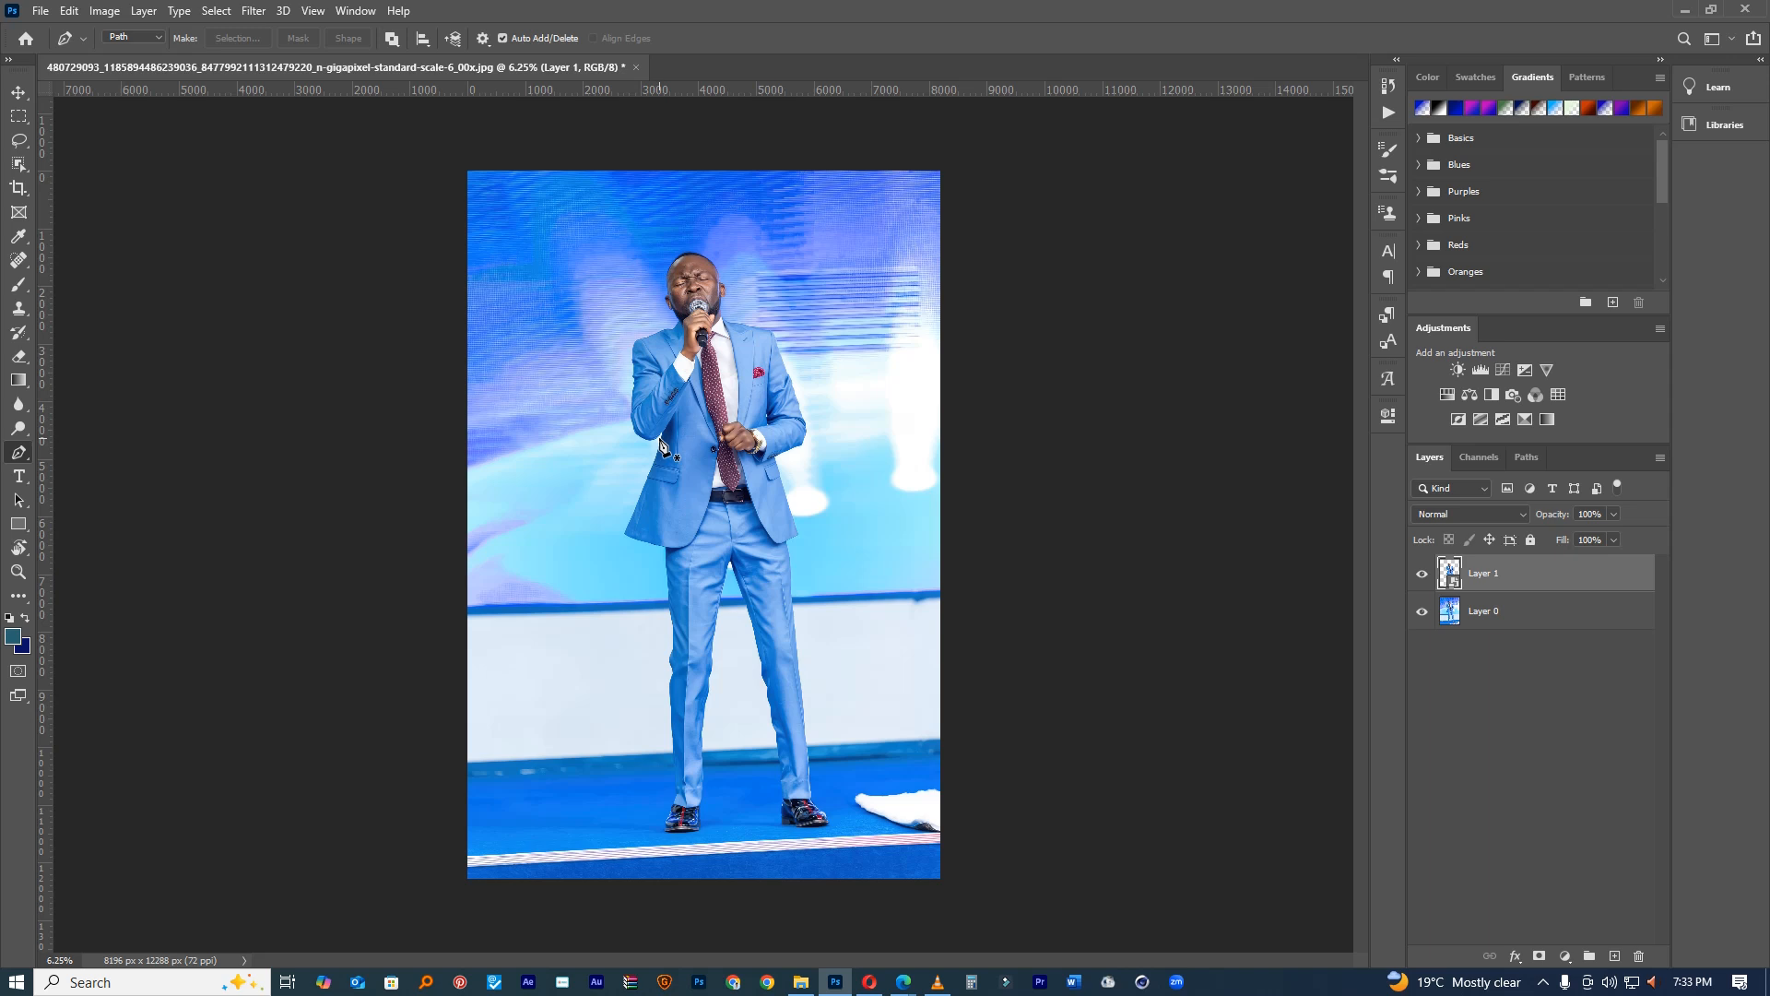
Step: Toggle the stage background off and on to check the singer cutout
click(1426, 633)
click(1421, 614)
click(1421, 614)
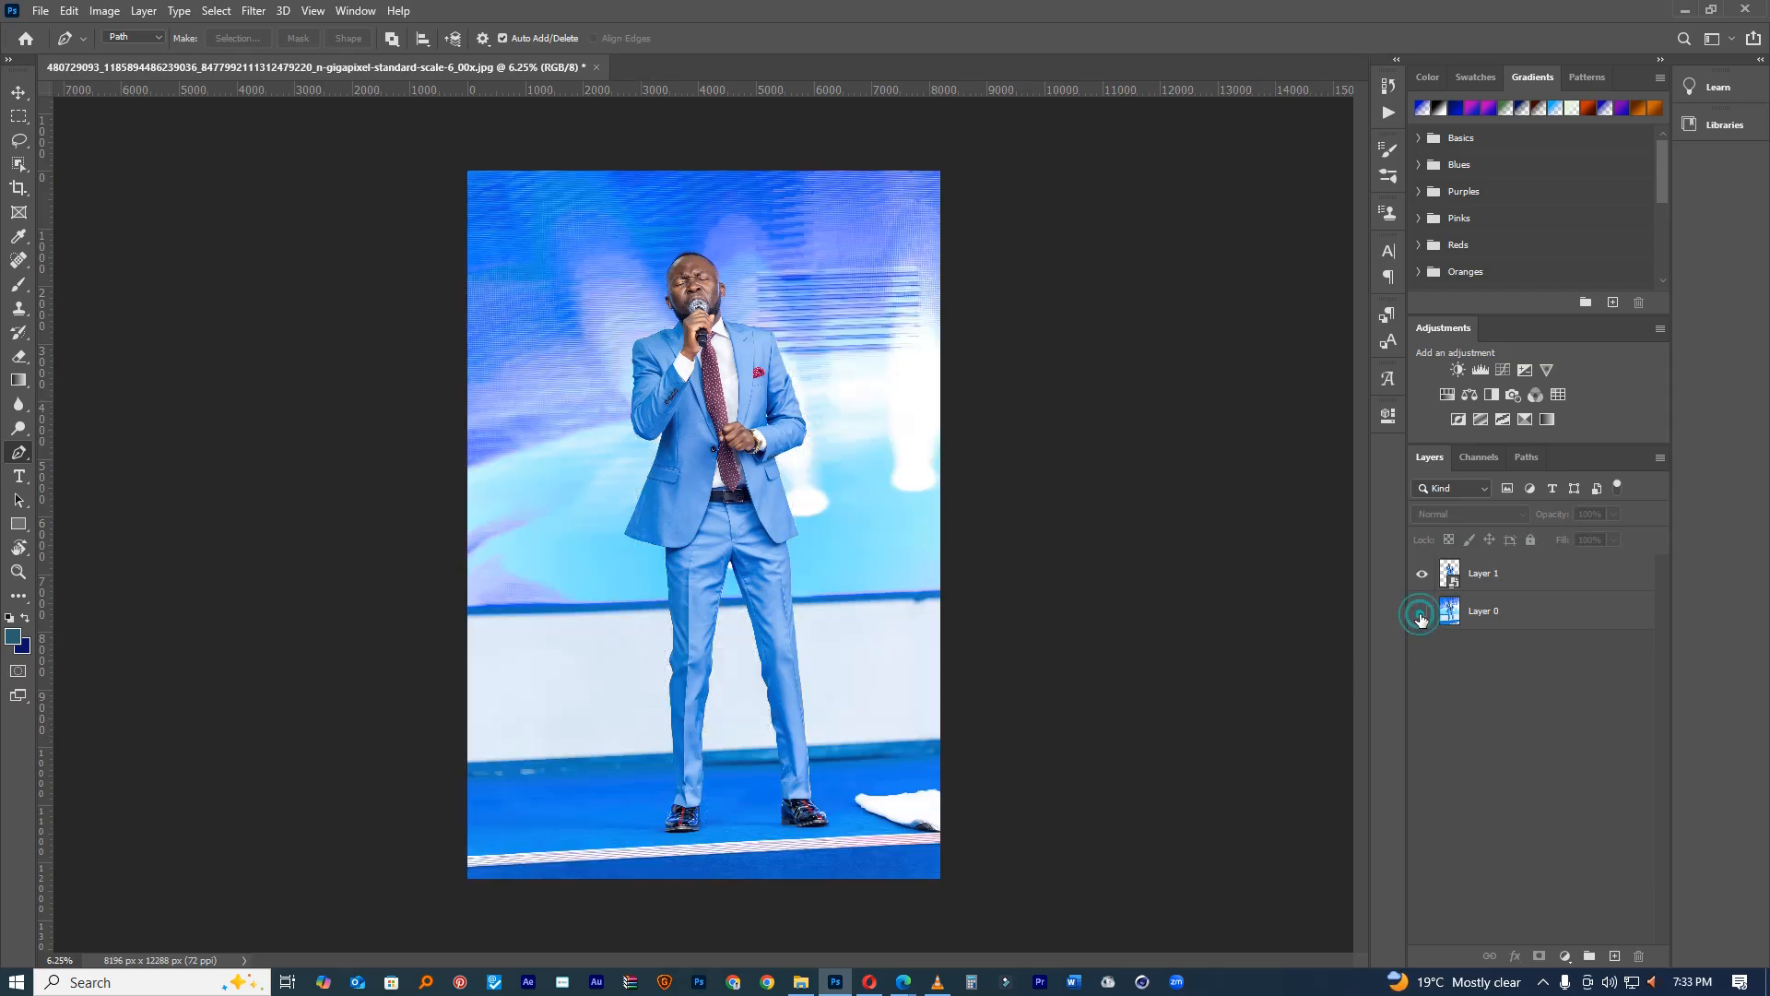
click(1421, 614)
click(1422, 616)
Step: Create a 736 × 920 px document from the BIG1 preset and zoom out to see it whole
click(41, 10)
click(55, 31)
double_click(643, 346)
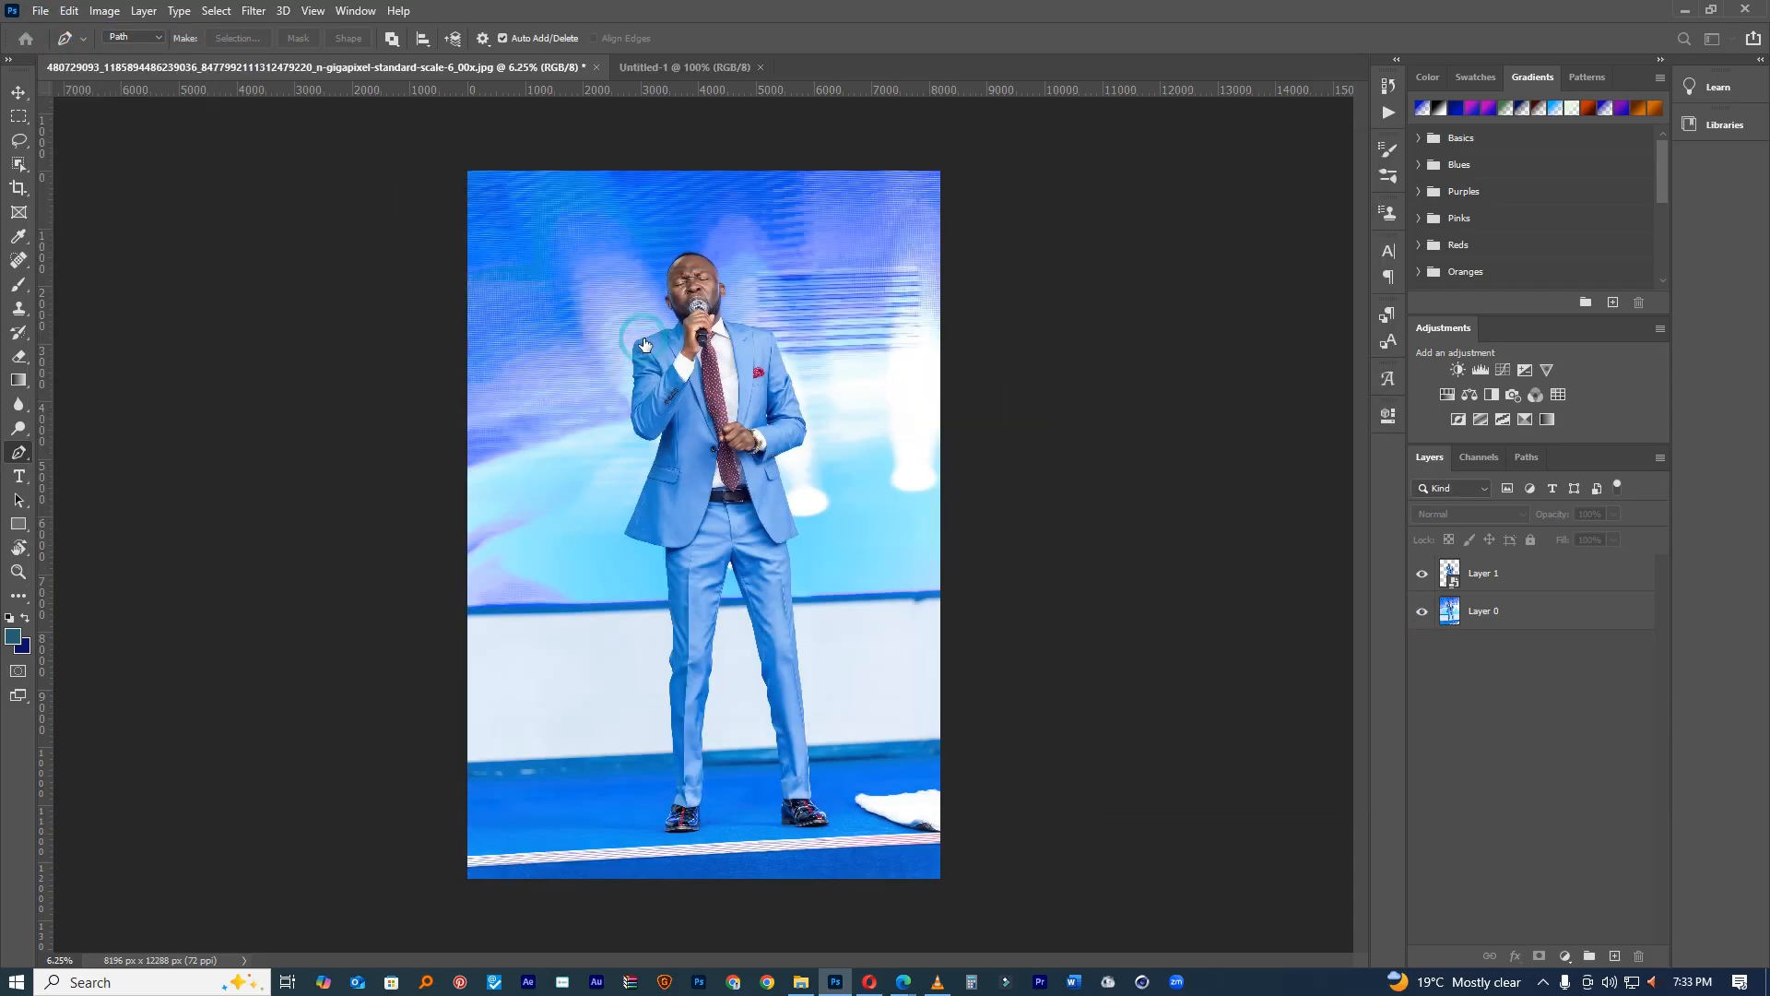
click(18, 571)
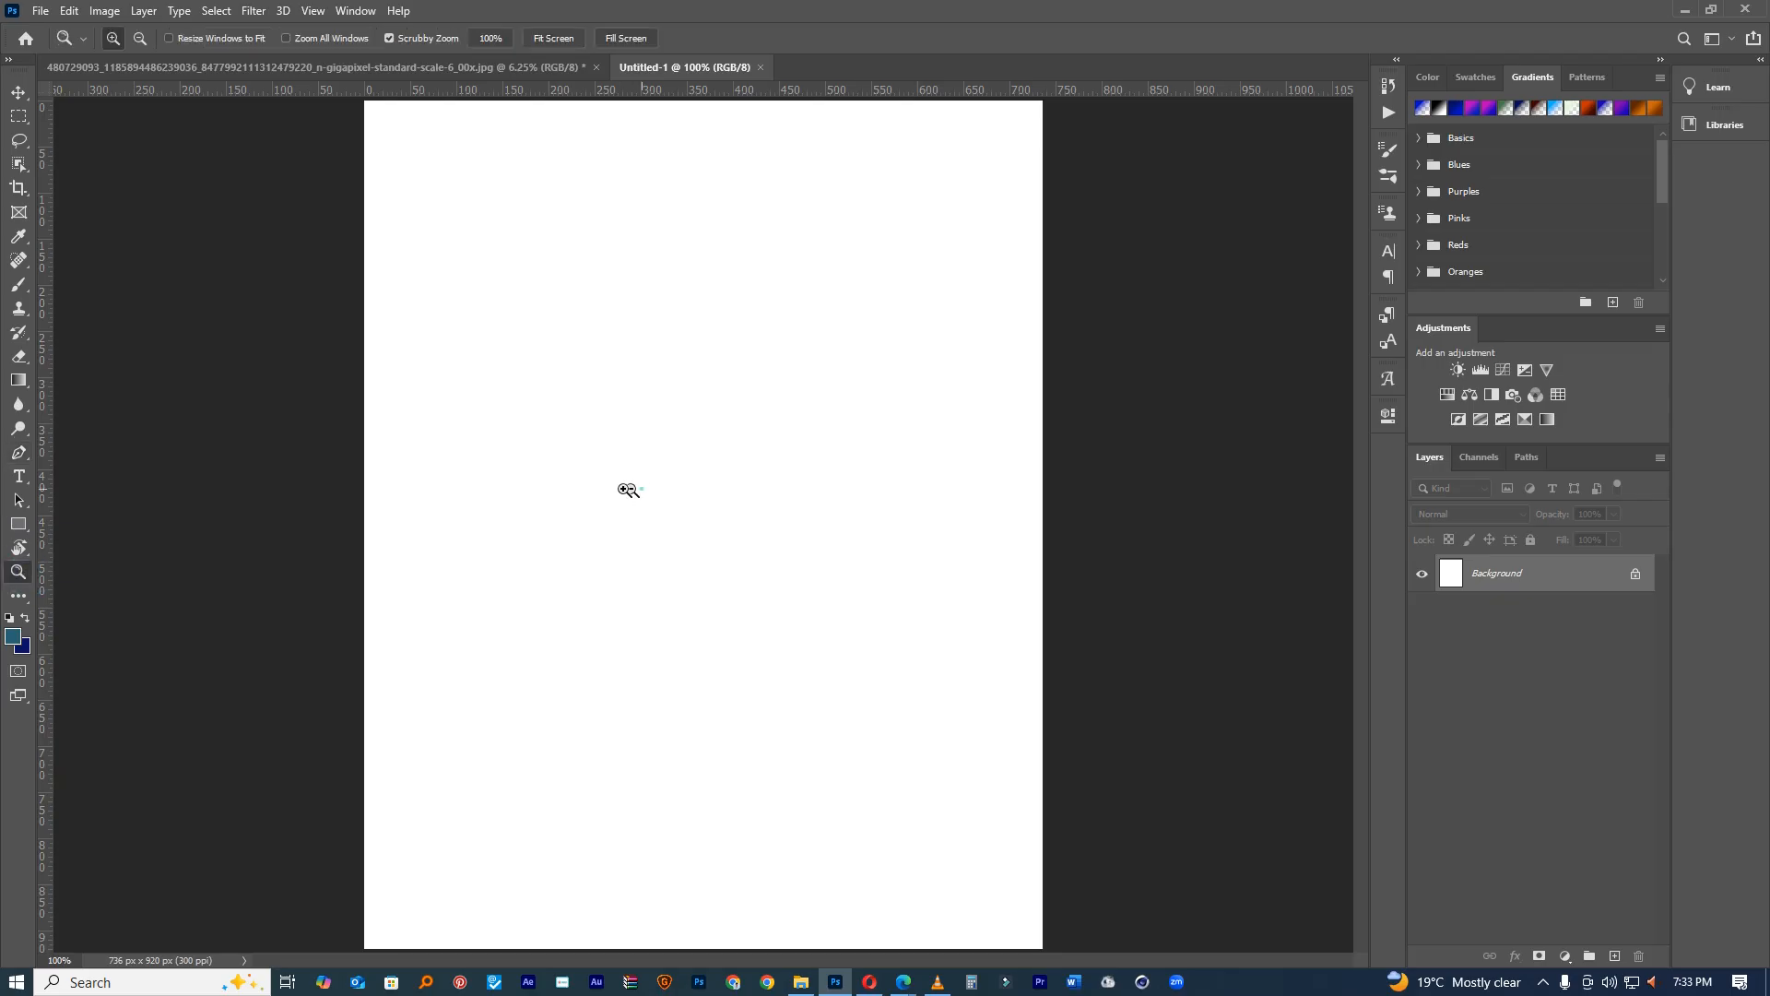
drag(632, 489, 612, 484)
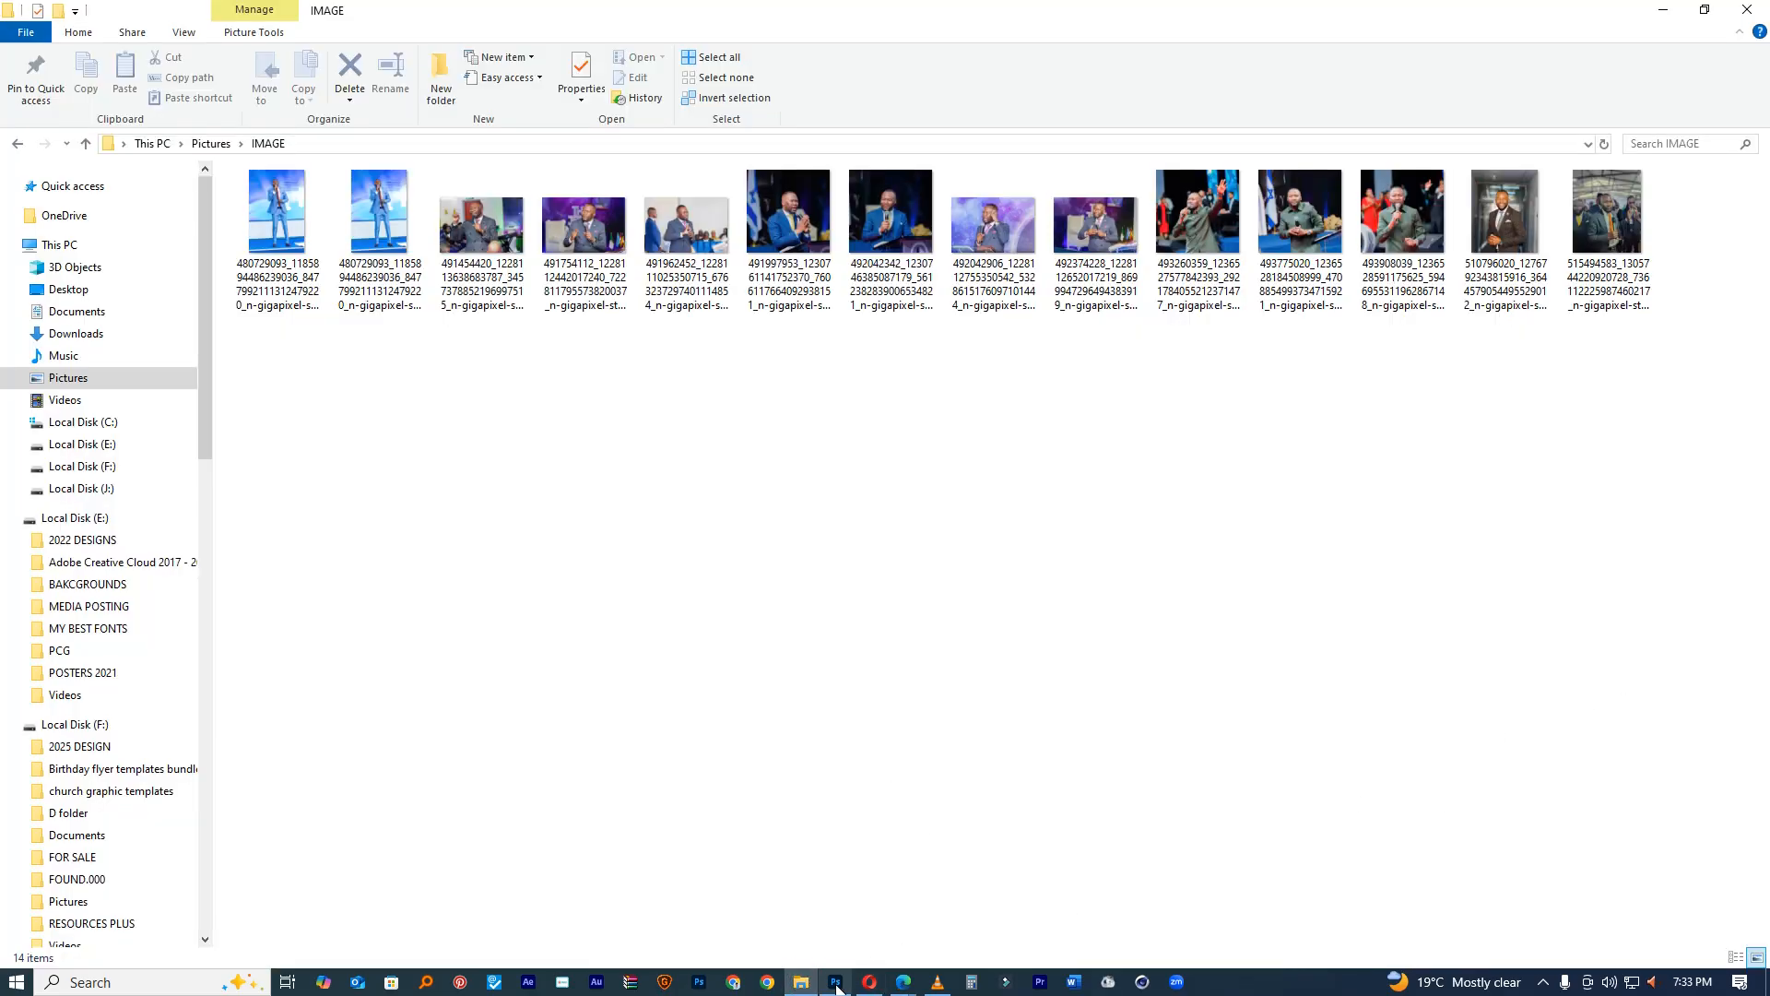
Step: Cycle through the Move, Gradient and Rectangle tools in Photoshop
click(837, 984)
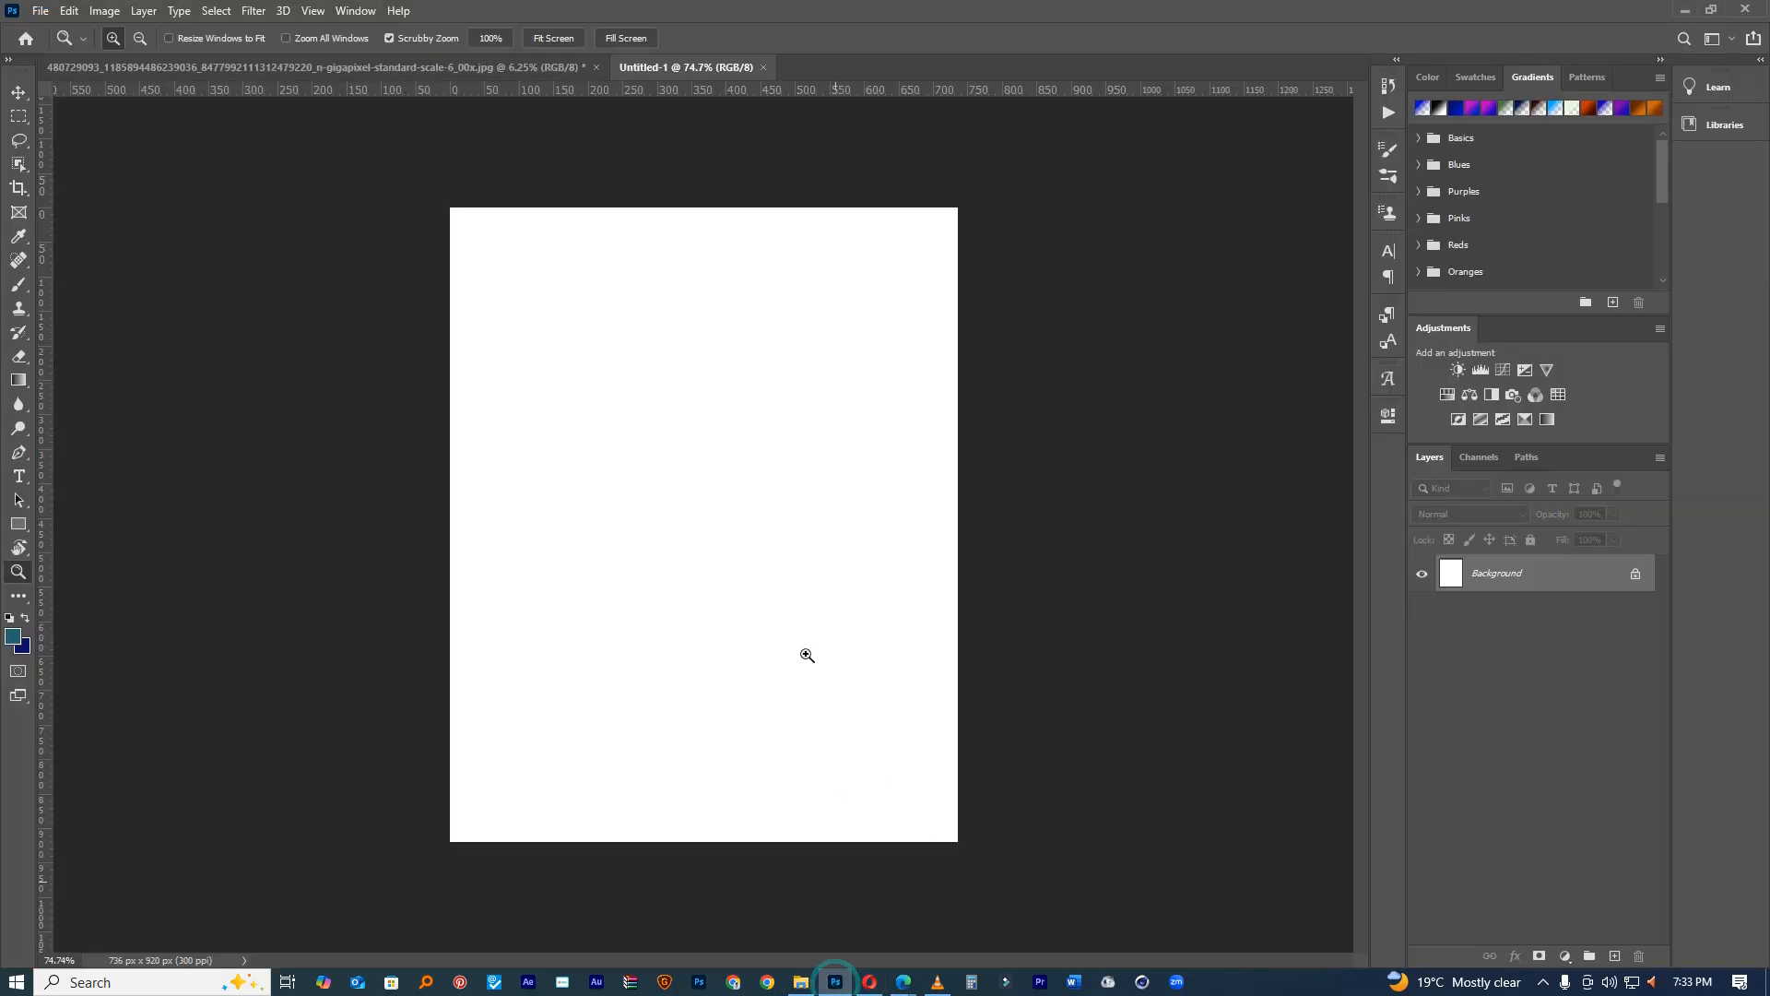
click(19, 93)
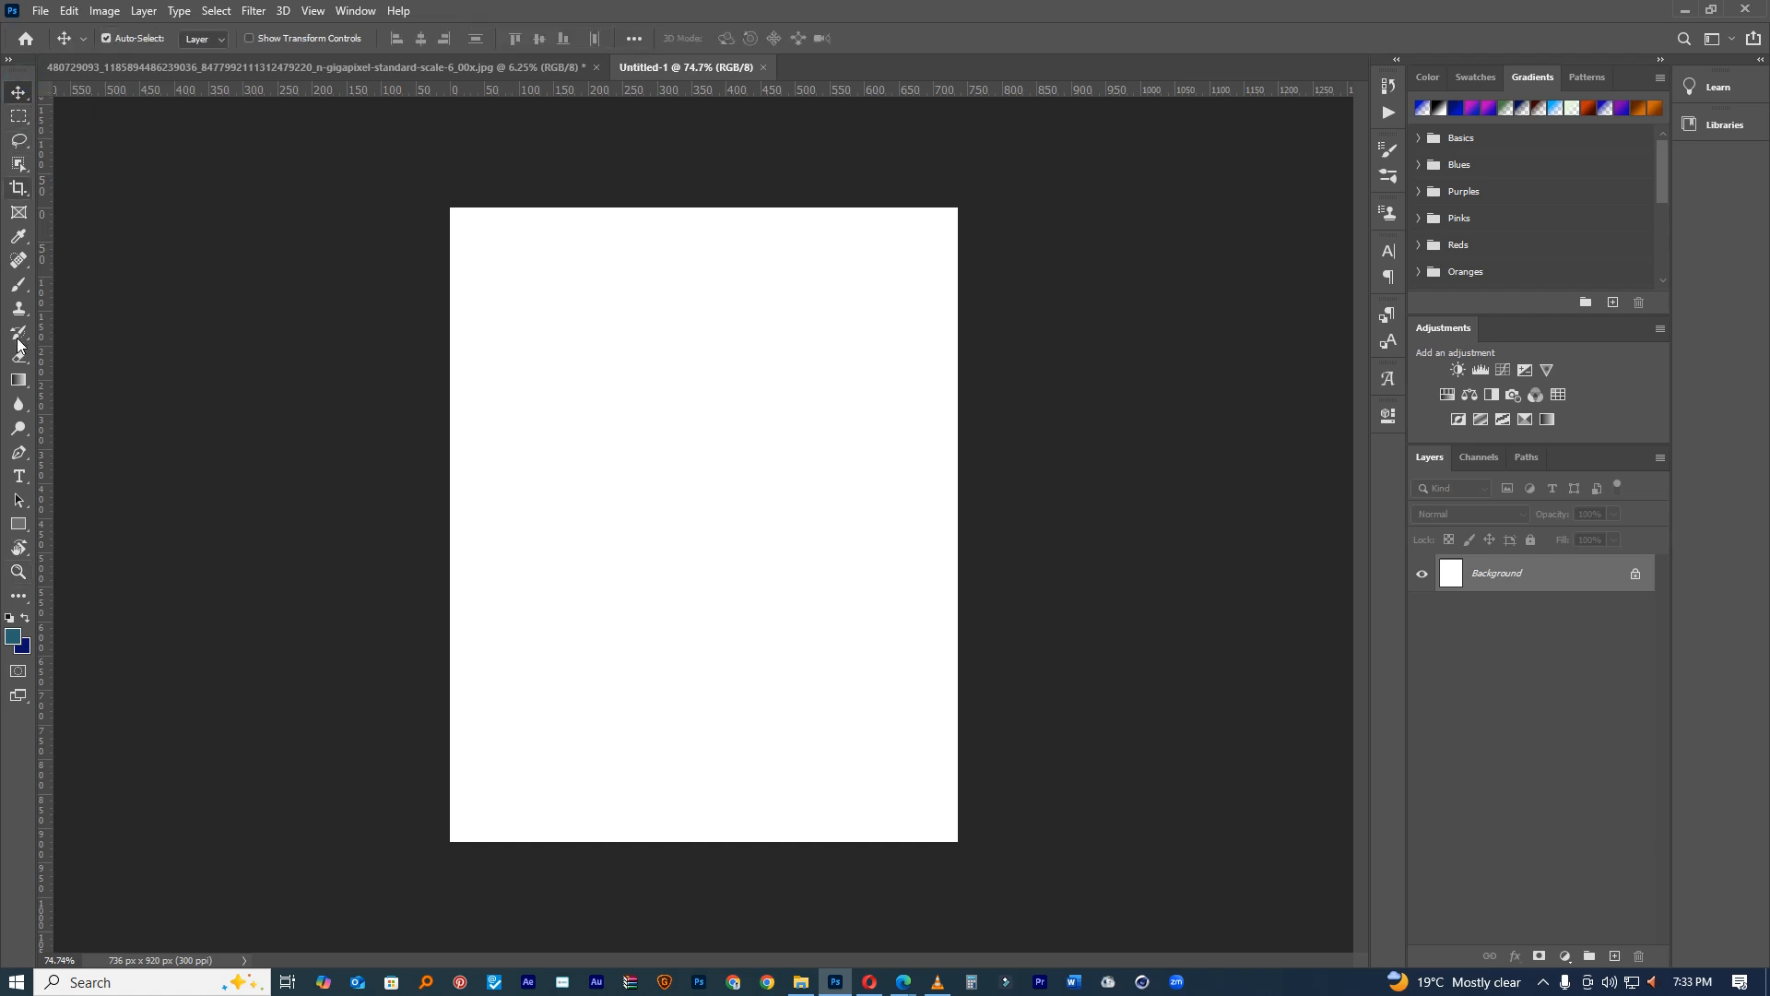
click(18, 382)
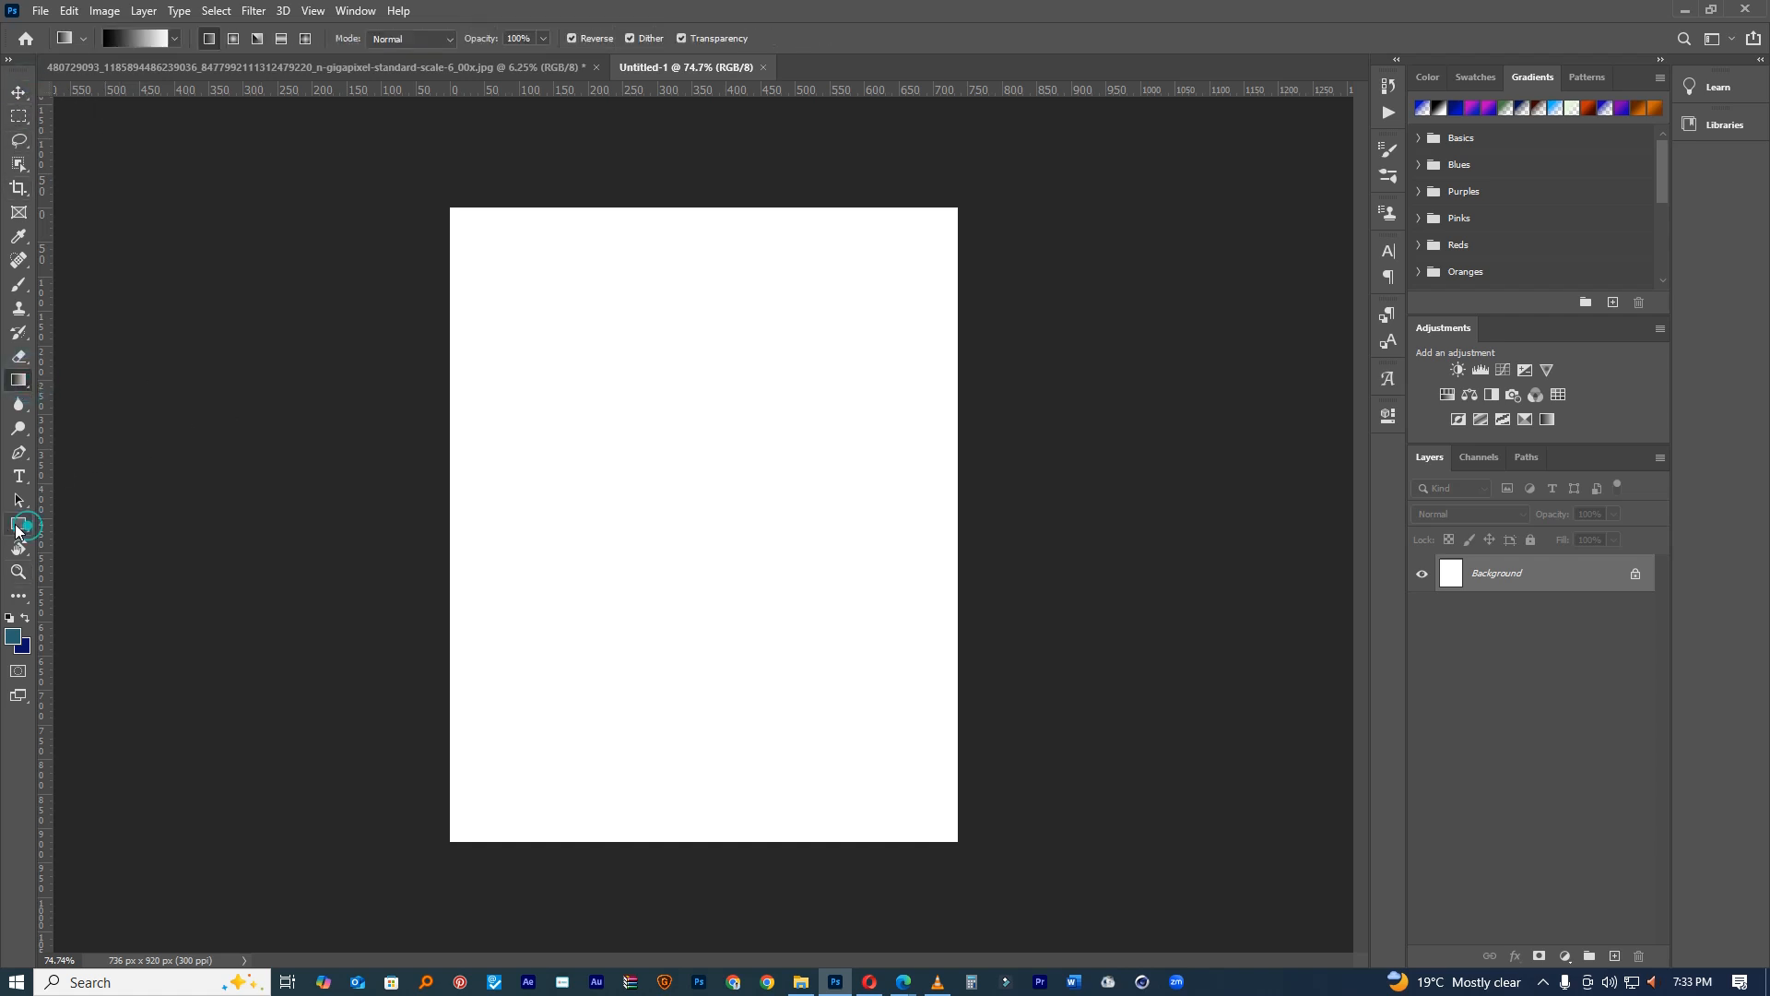
click(18, 525)
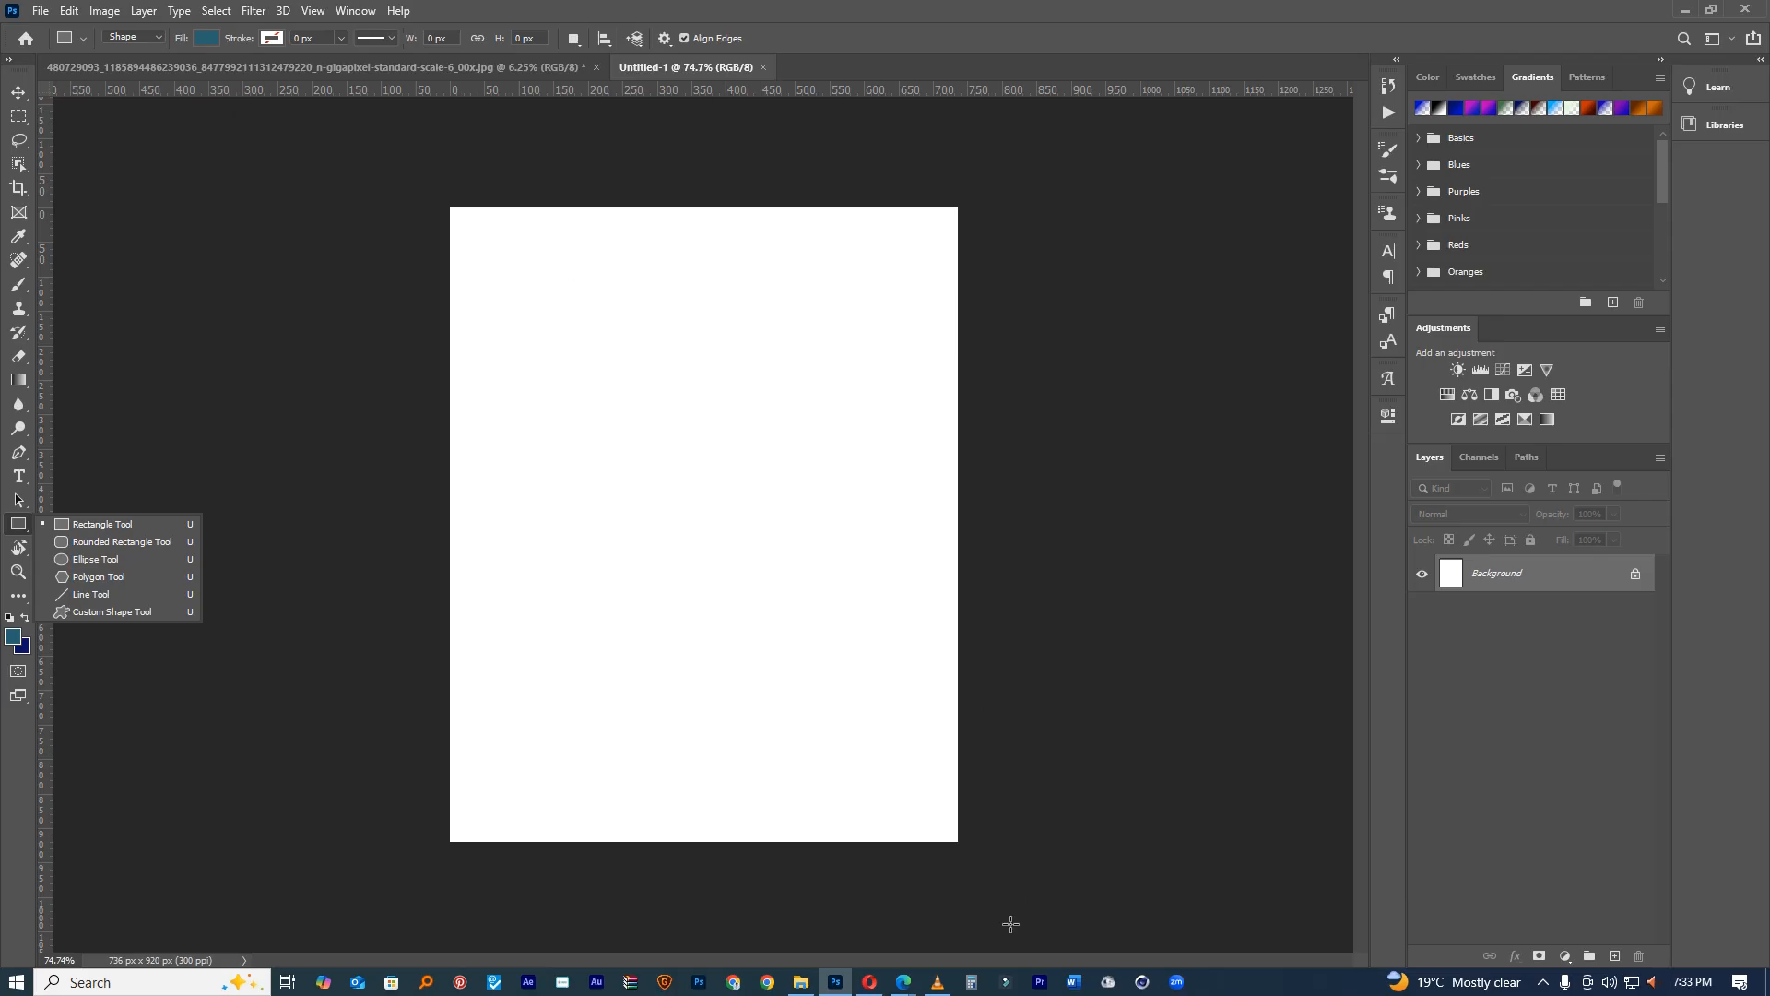
click(801, 982)
Step: Navigate to the RESOURCES folder inside the New folder on drive J
scroll(125, 701, down, 4)
scroll(127, 727, down, 8)
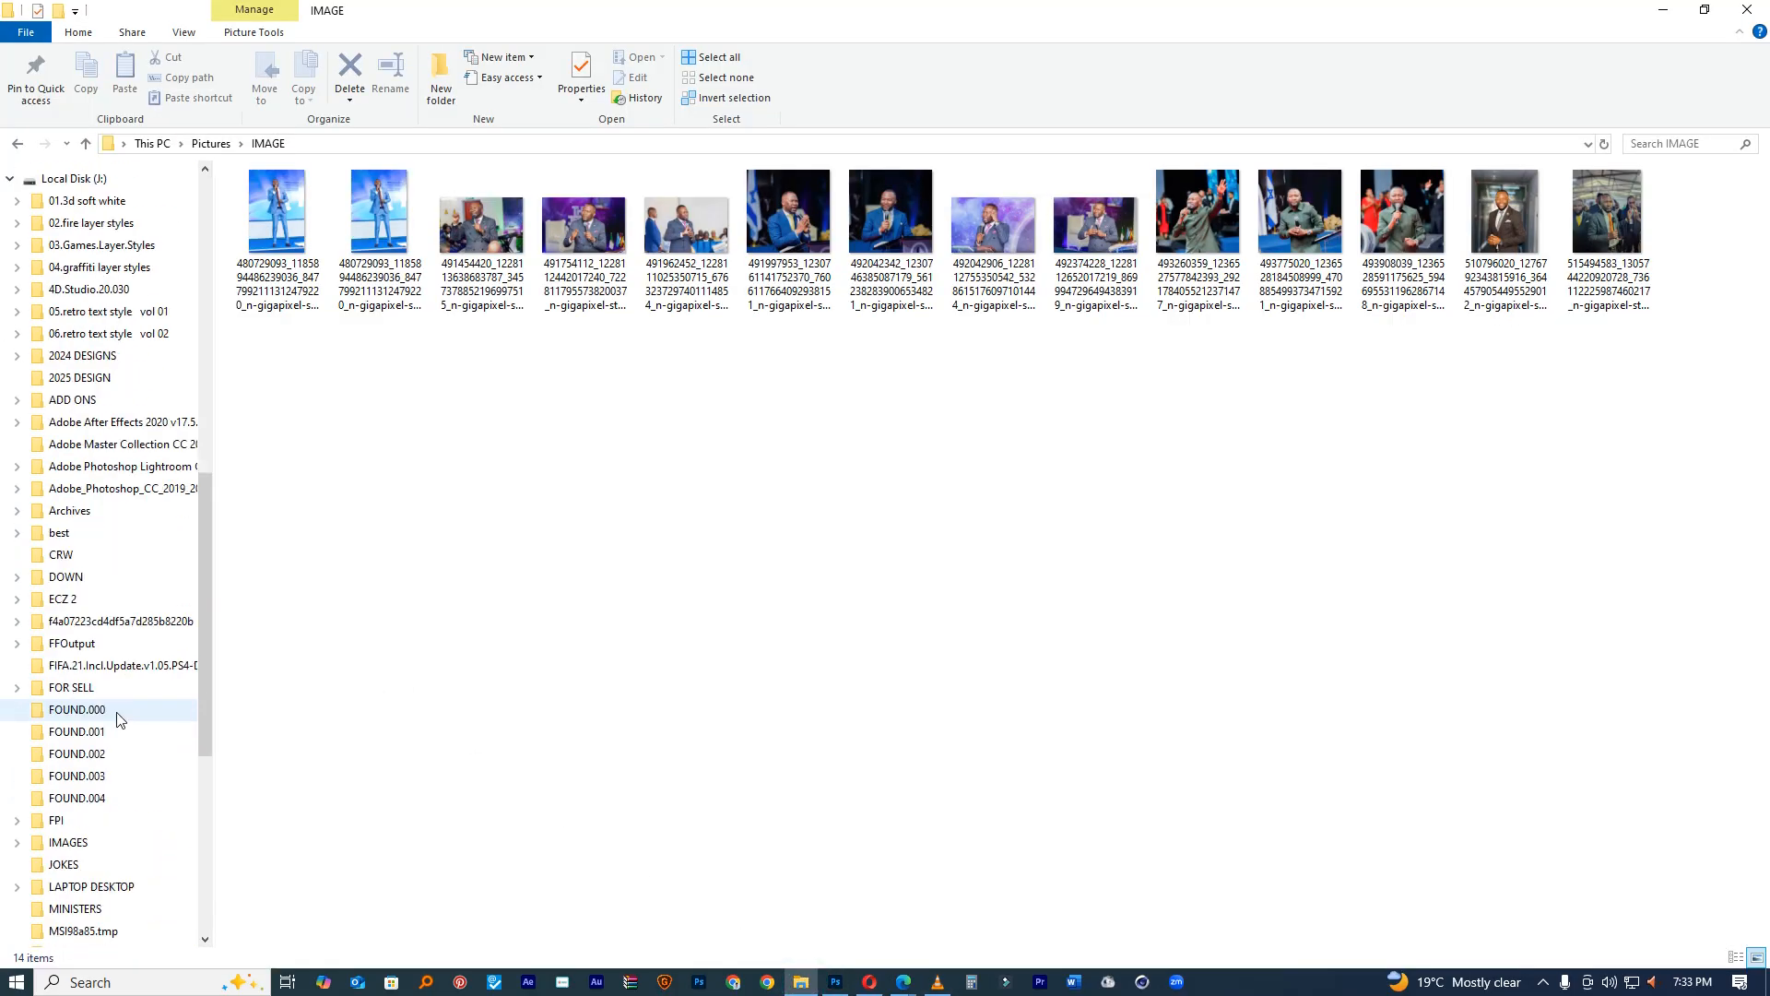
scroll(127, 584, down, 5)
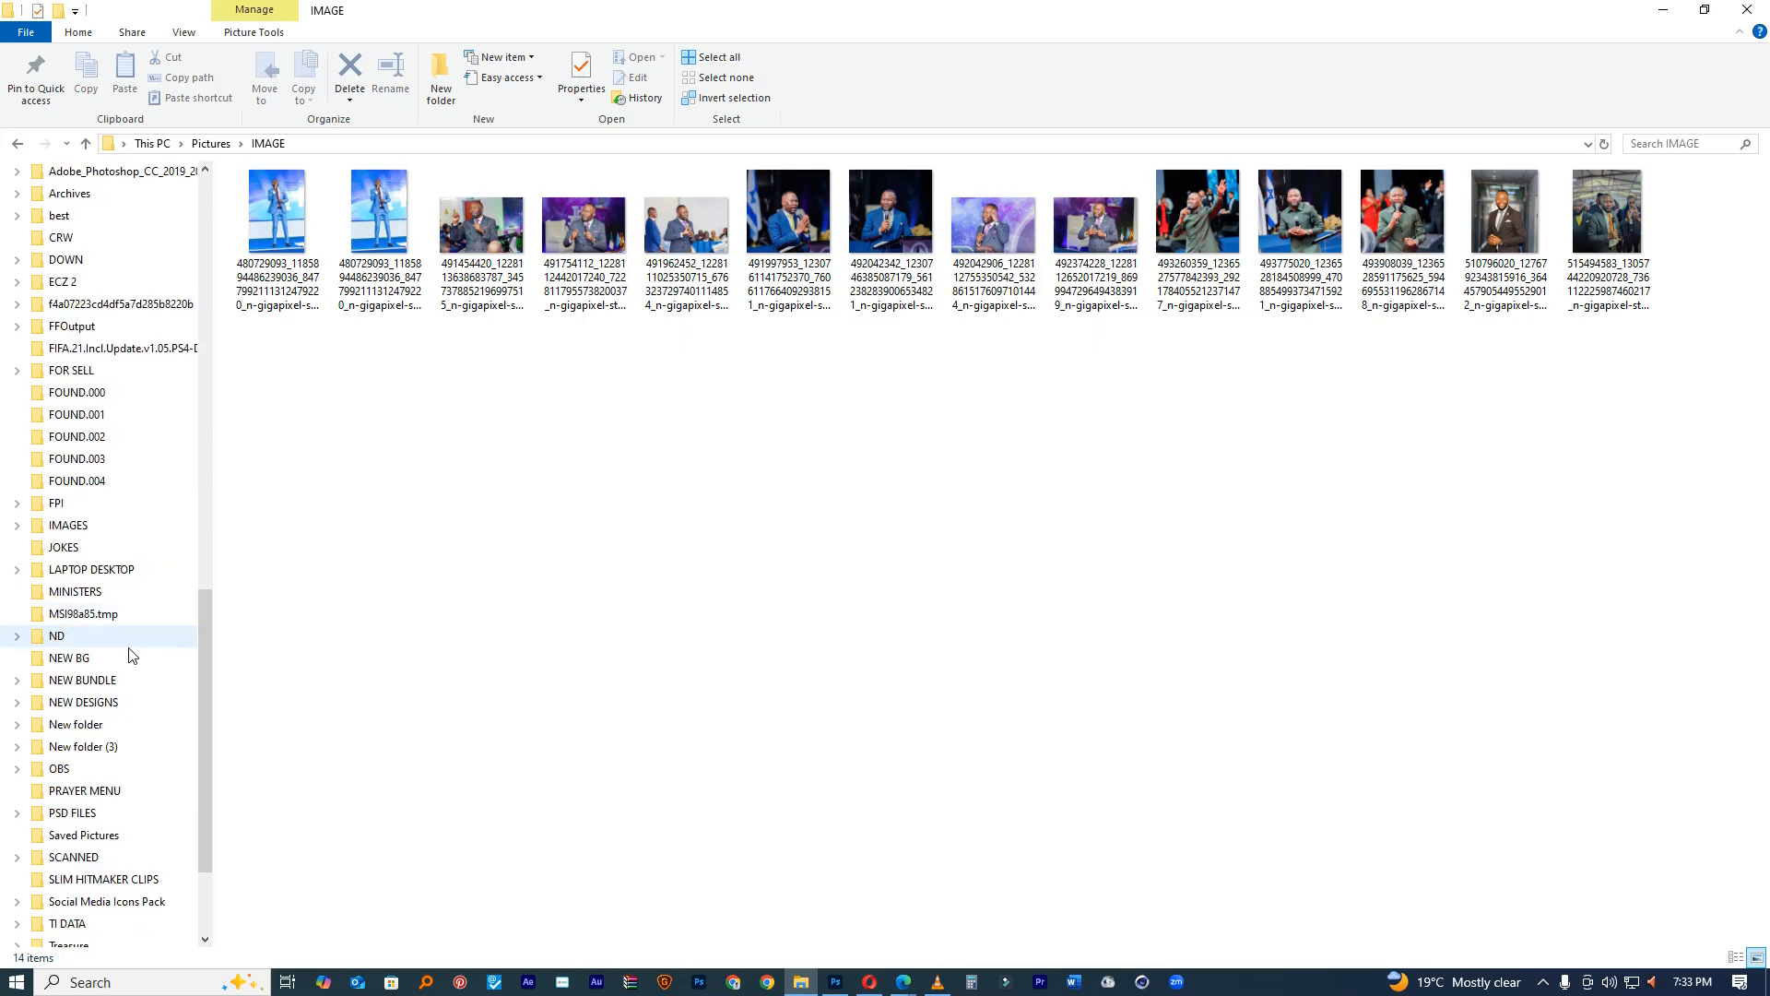
click(113, 723)
click(330, 198)
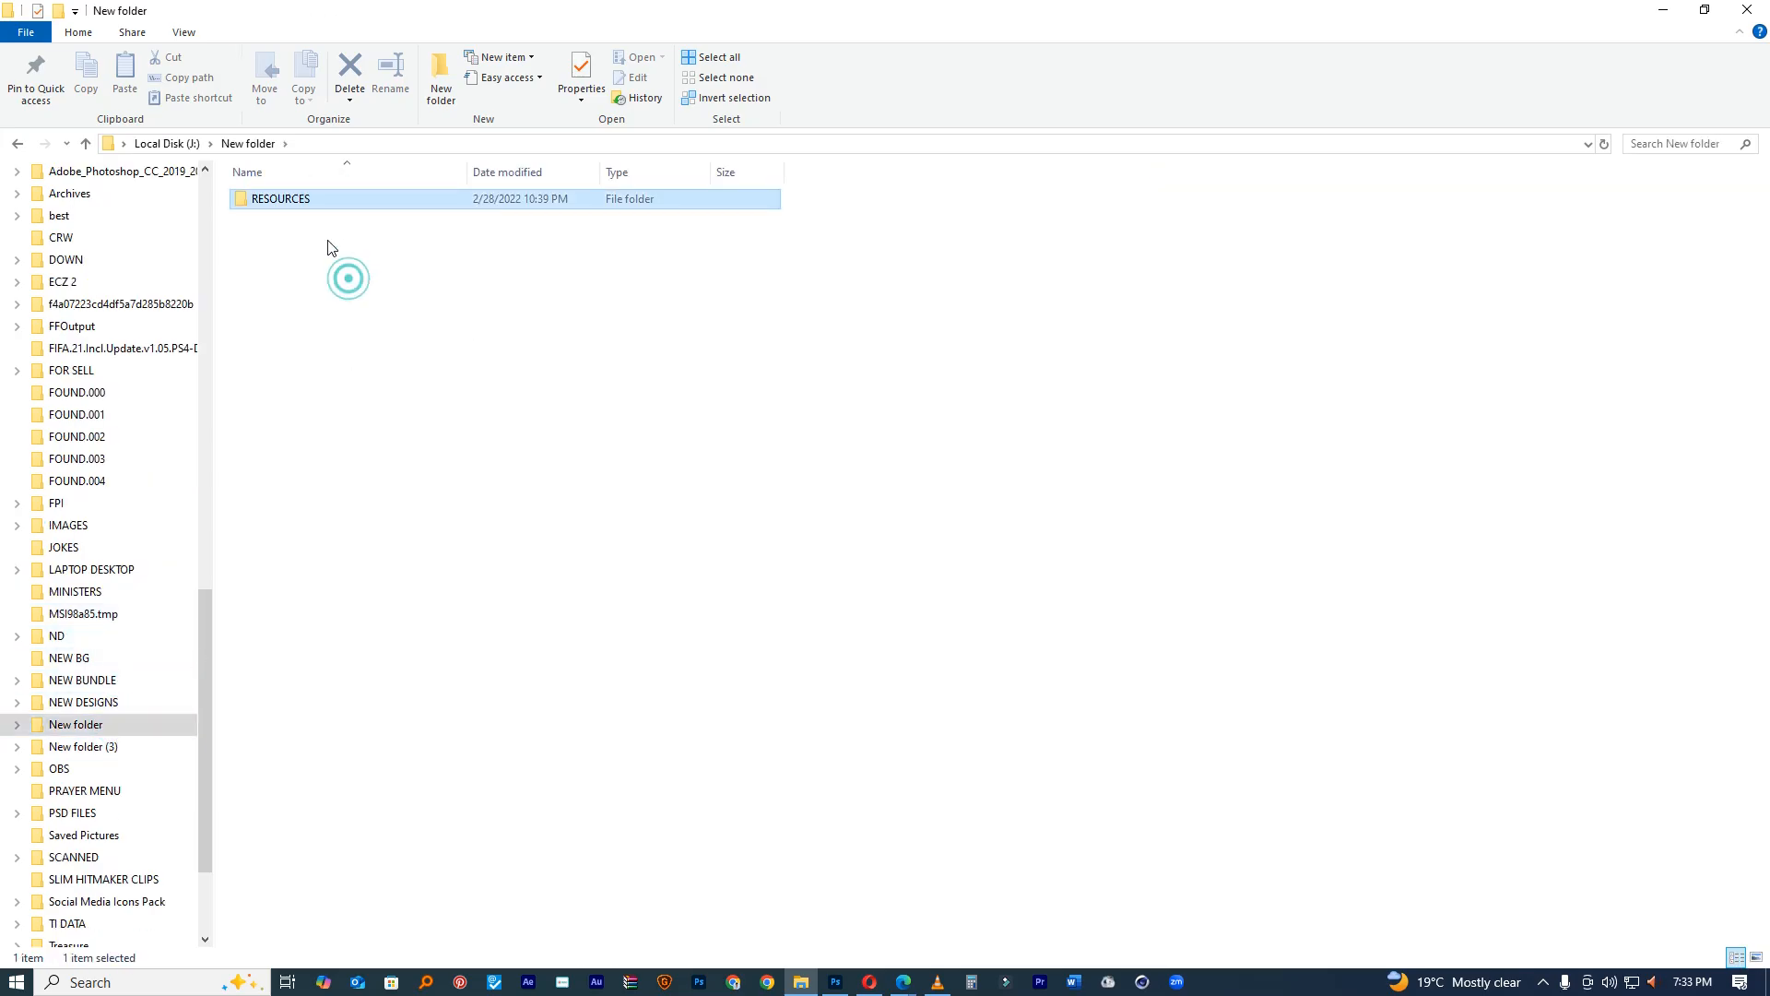
double_click(276, 200)
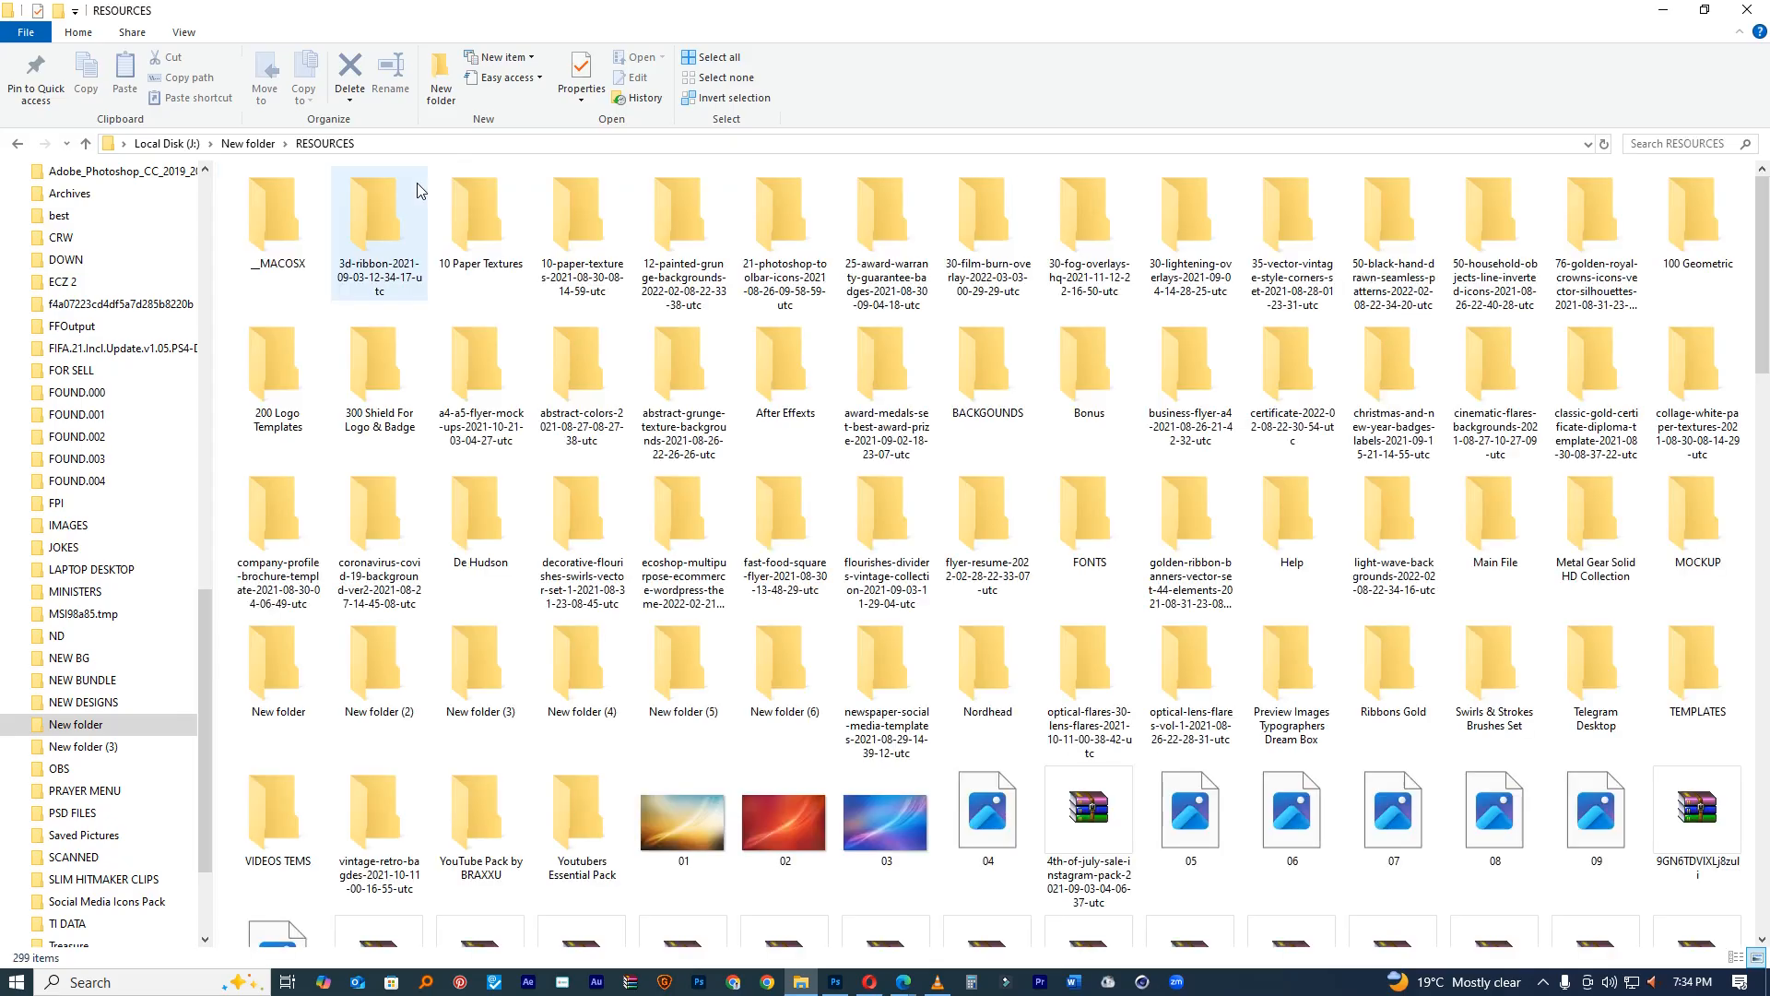
Step: Open 10 Paper Textures › JPG and drag Paper_03 into the Photoshop flyer
double_click(479, 207)
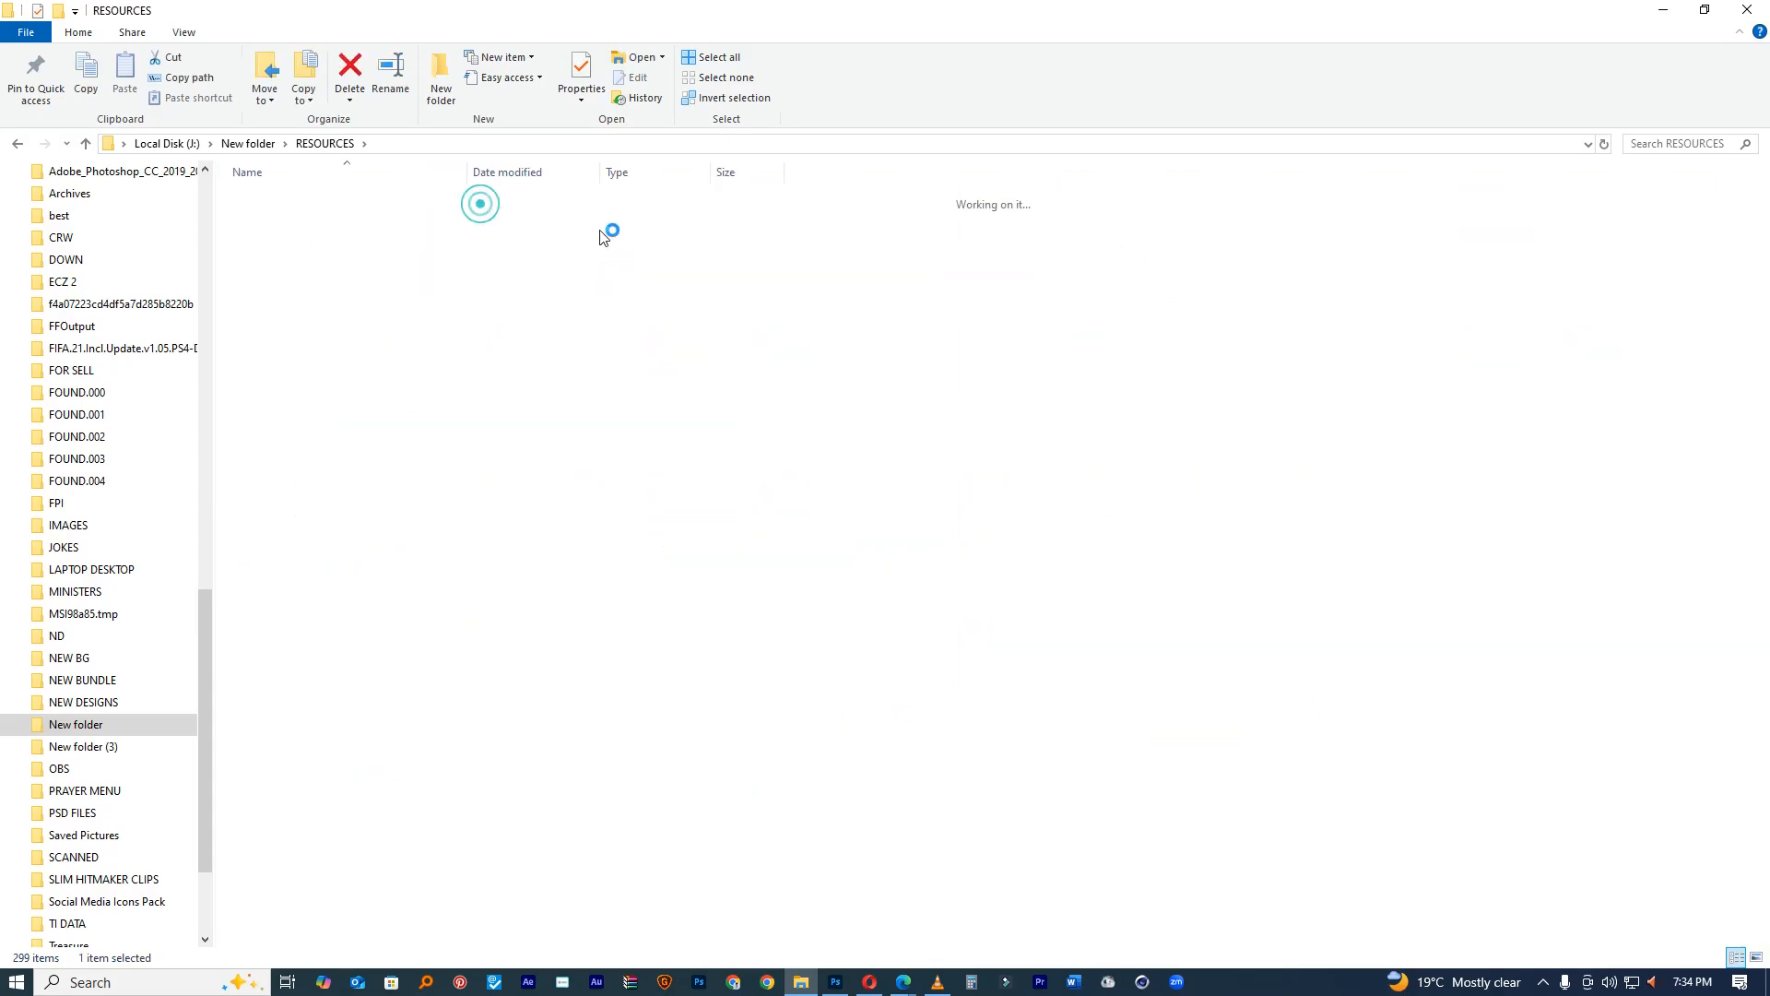
double_click(282, 201)
click(455, 221)
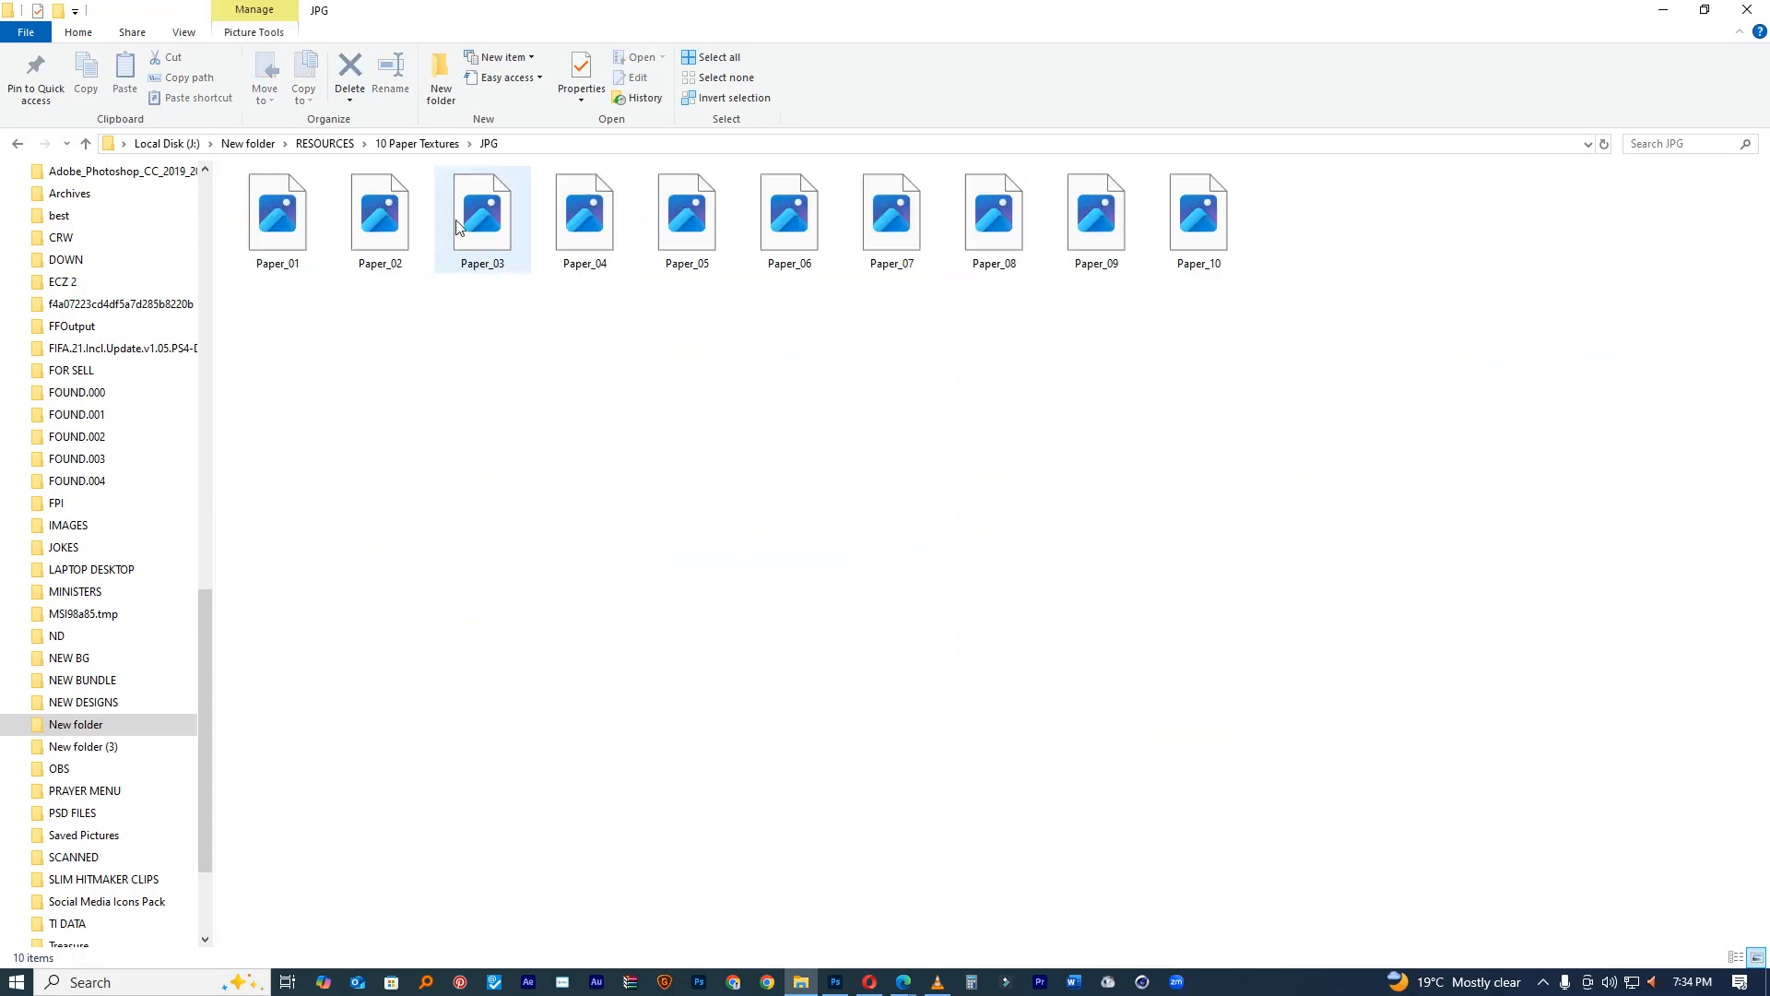
drag(717, 747, 871, 599)
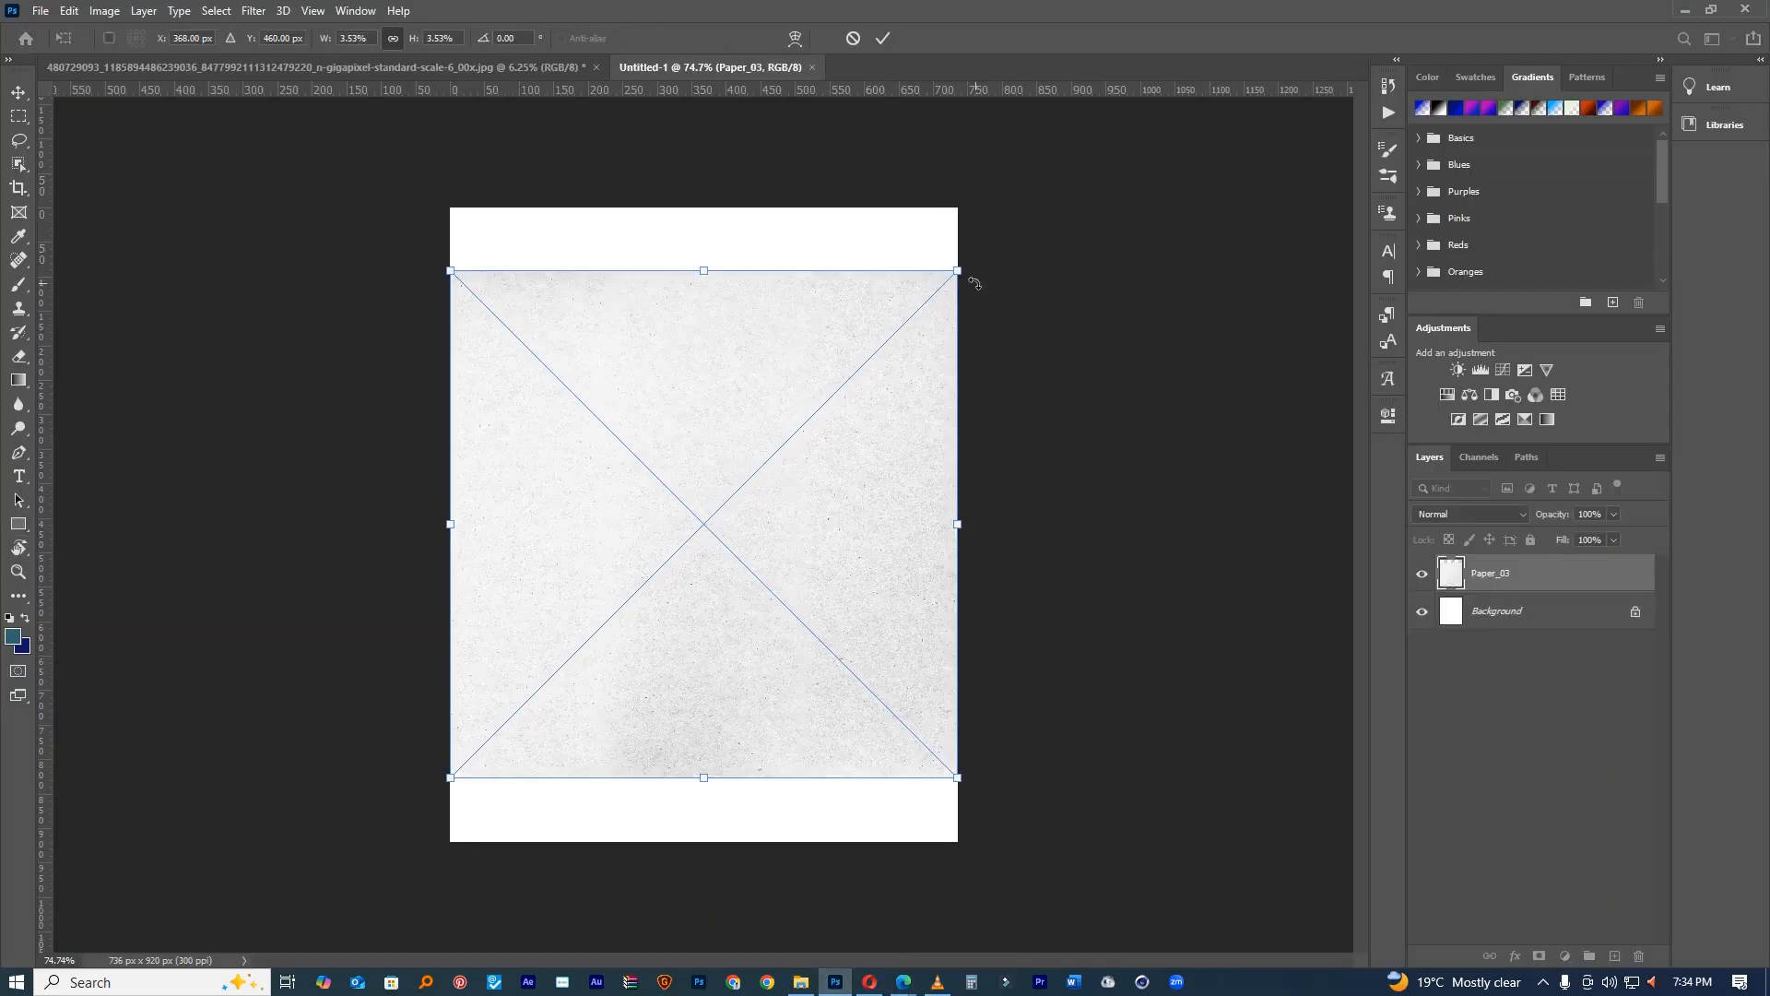
Step: Stretch Paper_03 past all page edges, commit it, and view the whole page
drag(703, 270, 703, 205)
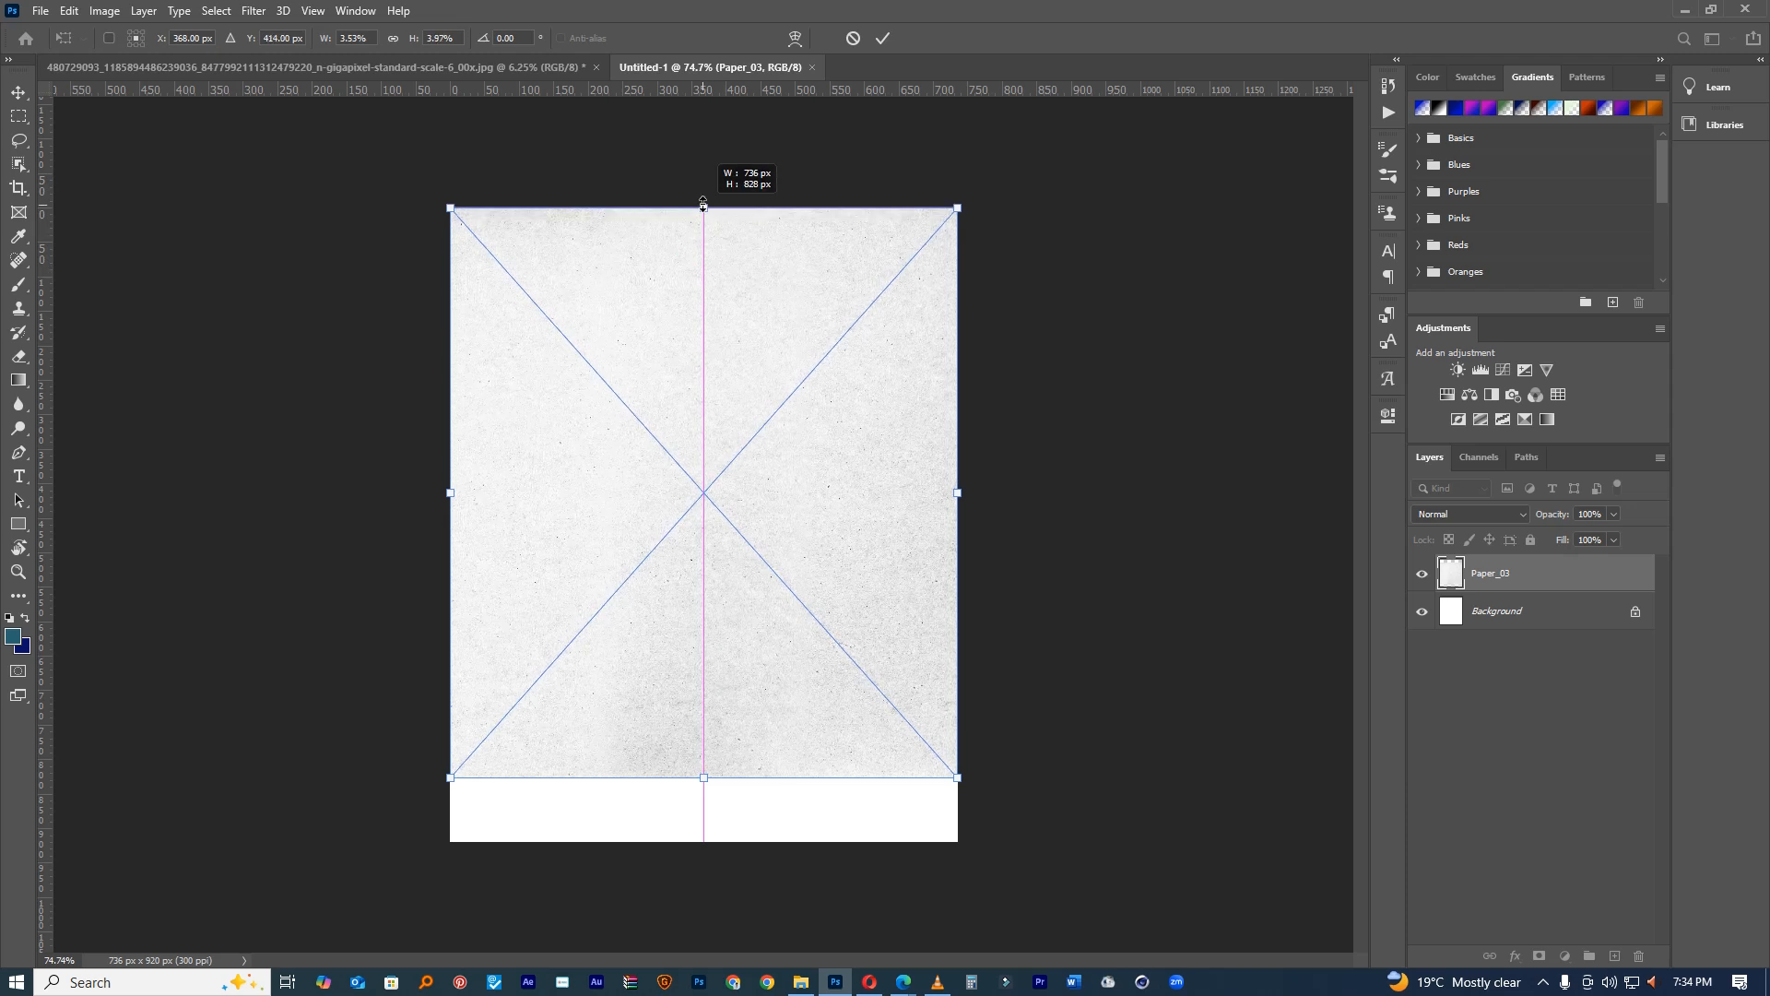
drag(703, 777, 712, 839)
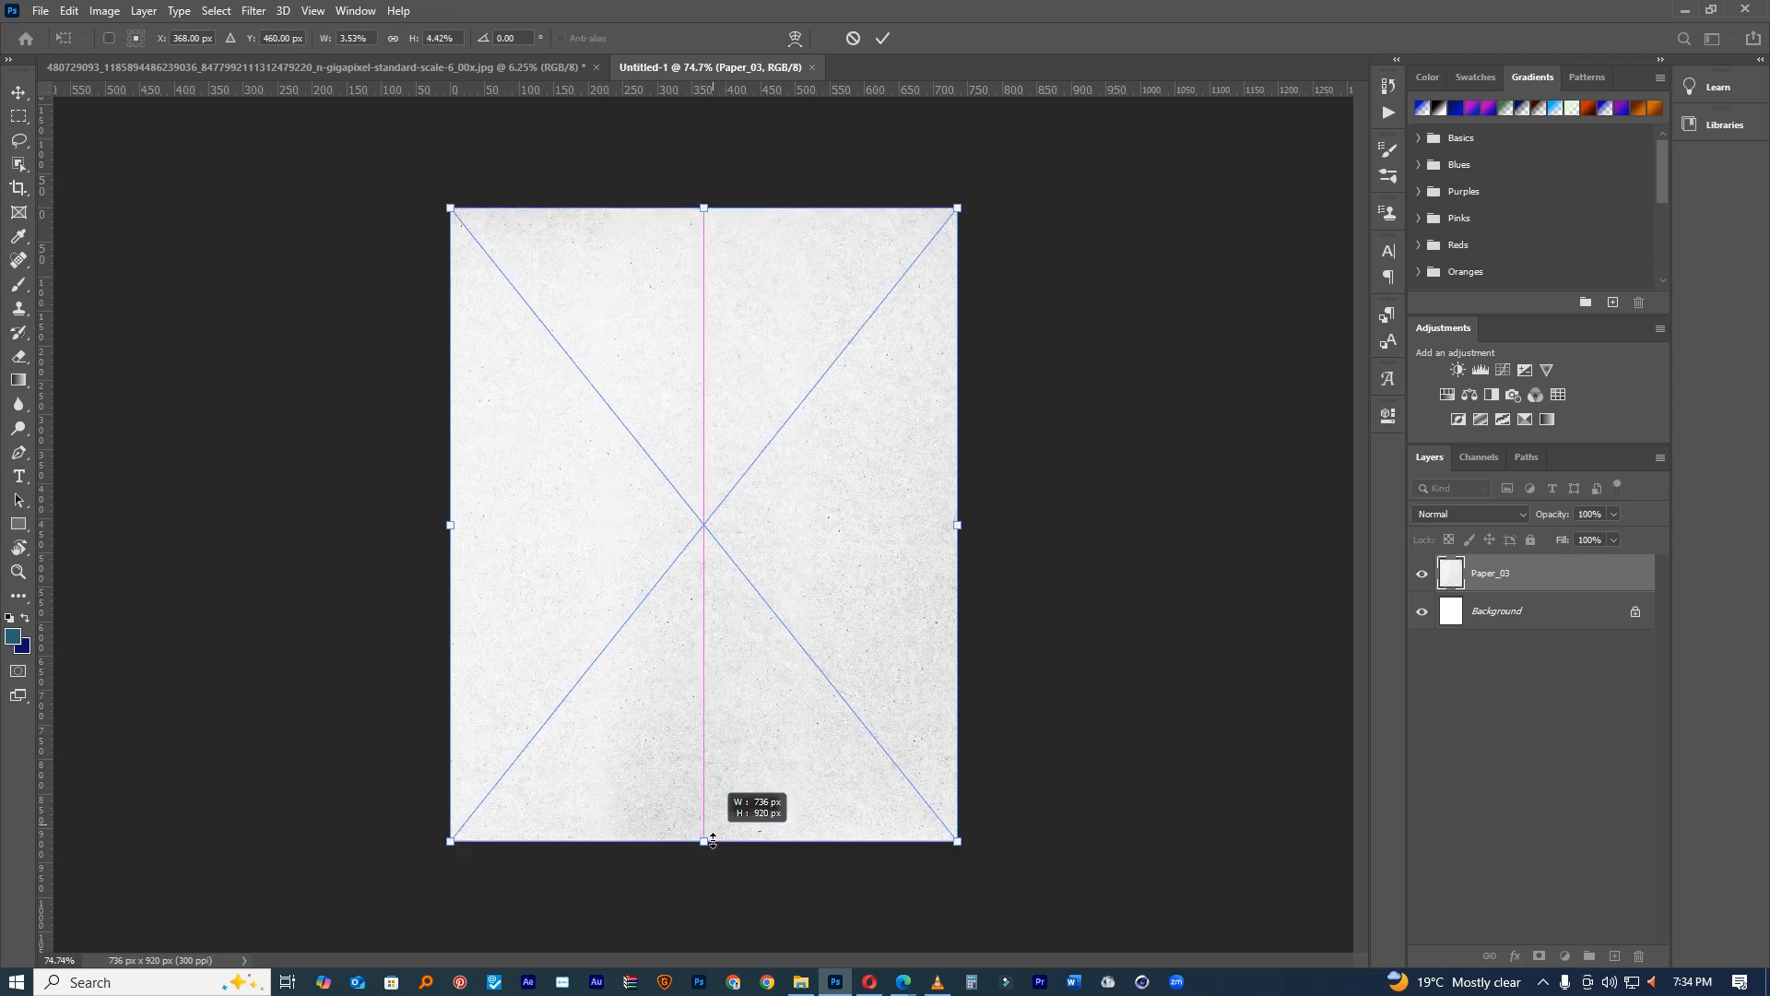
drag(957, 208, 964, 198)
click(882, 39)
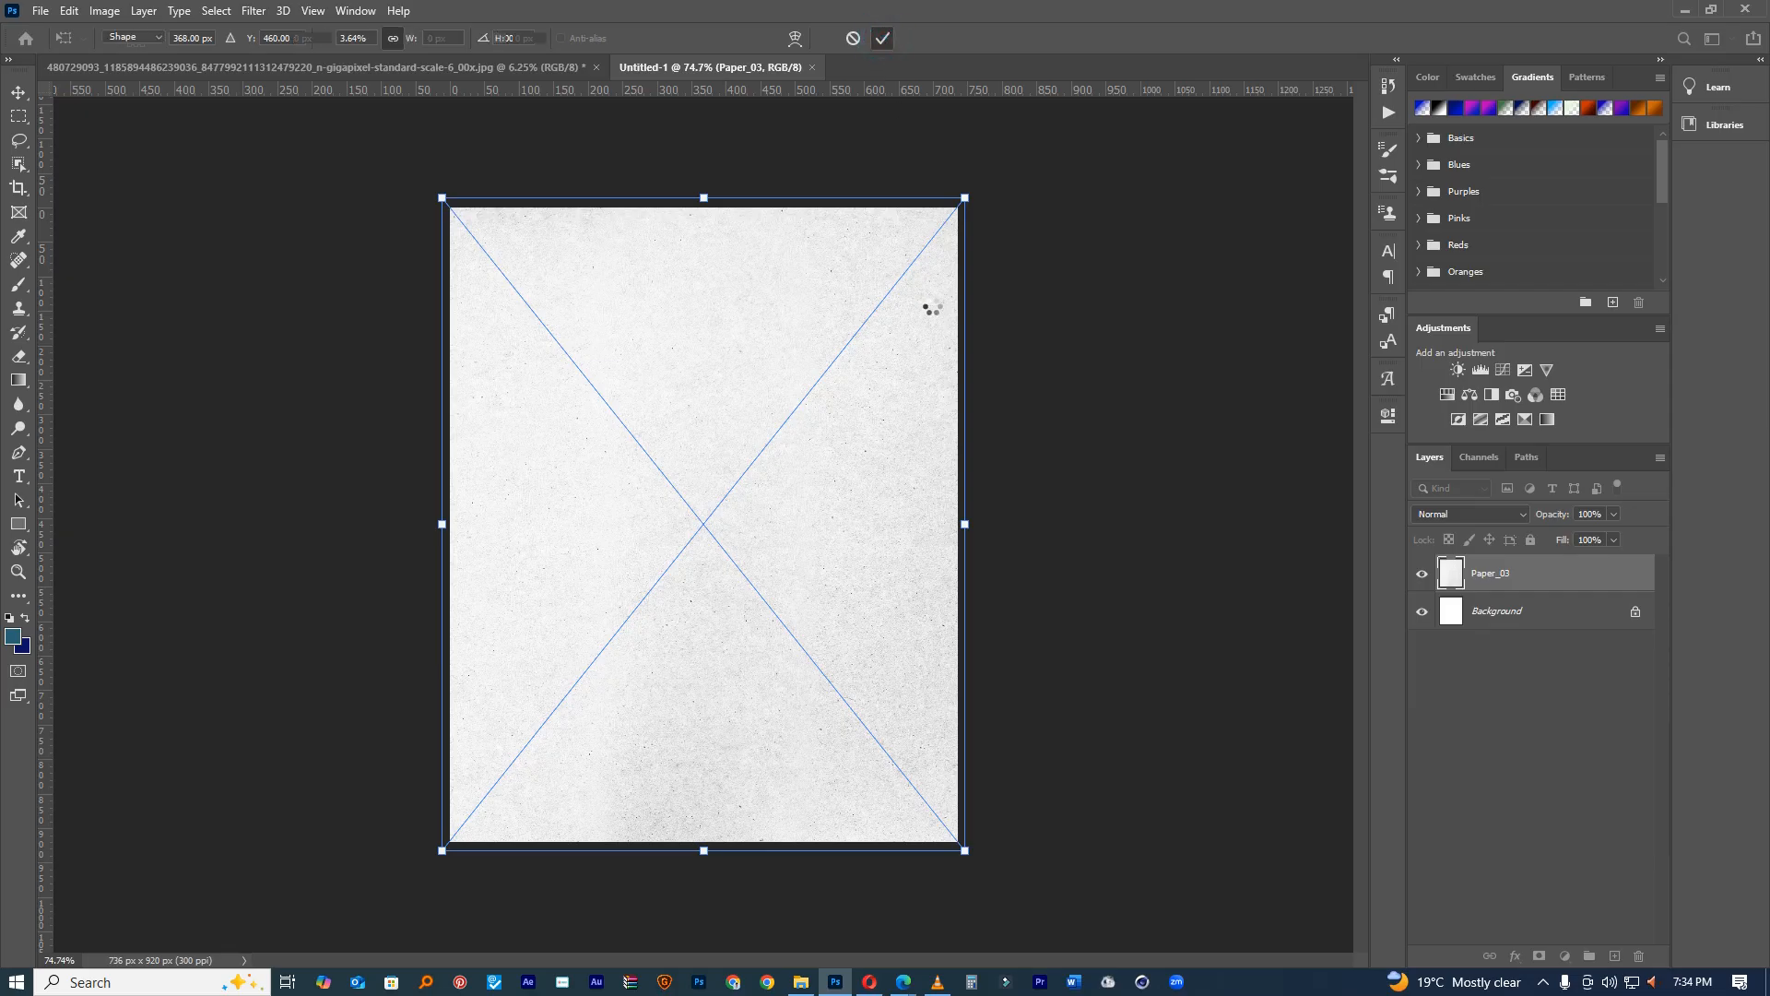
key(ctrl+1)
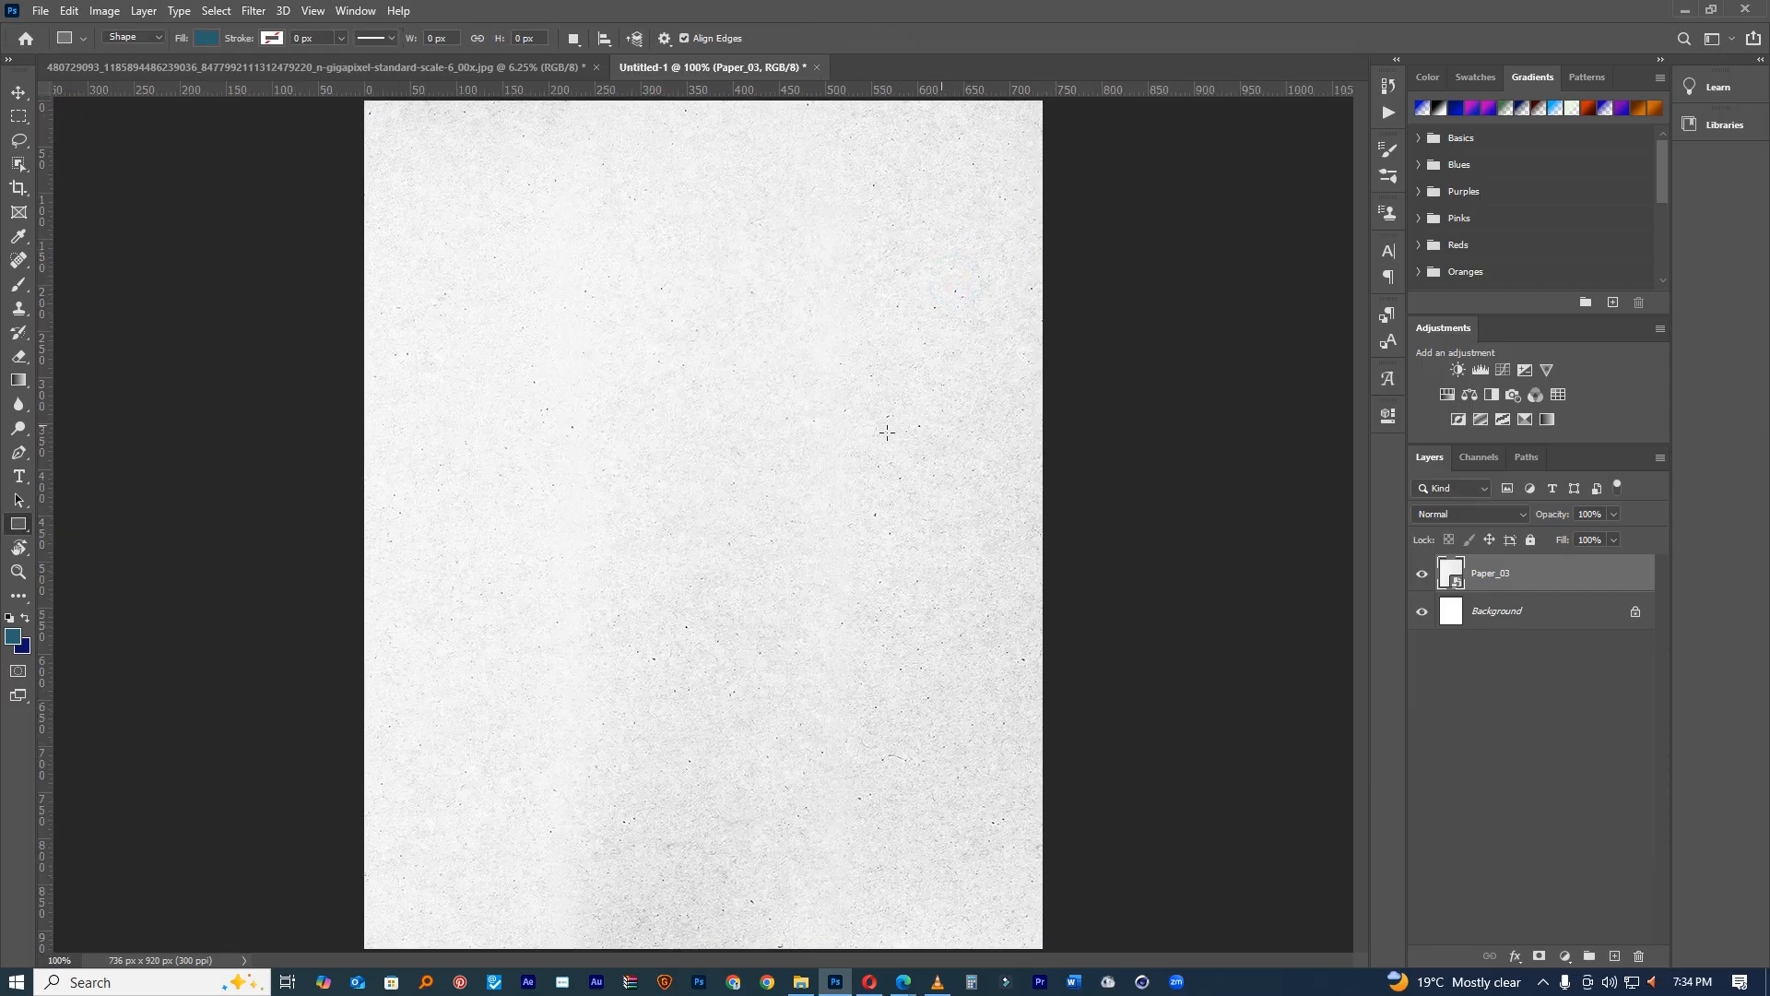
drag(862, 376, 850, 374)
Step: Draw a tall teal rectangle in the upper left and lock the Paper_03 layer
click(20, 93)
click(18, 525)
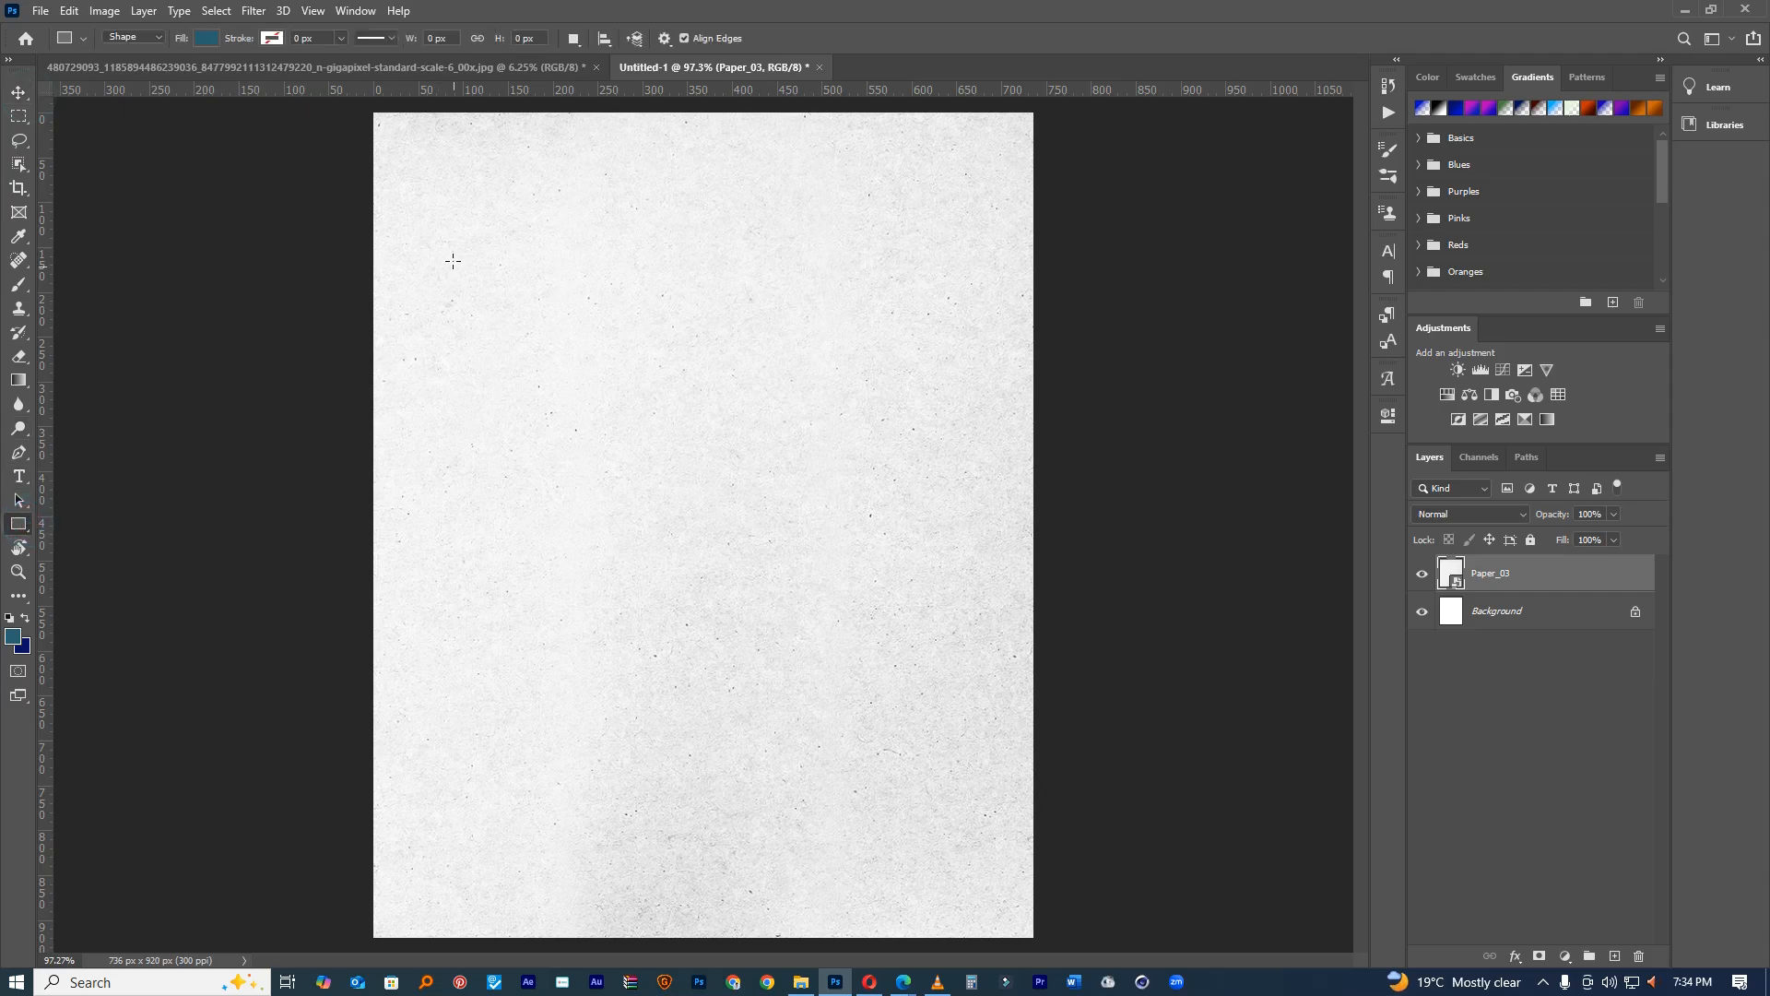
drag(443, 188, 626, 536)
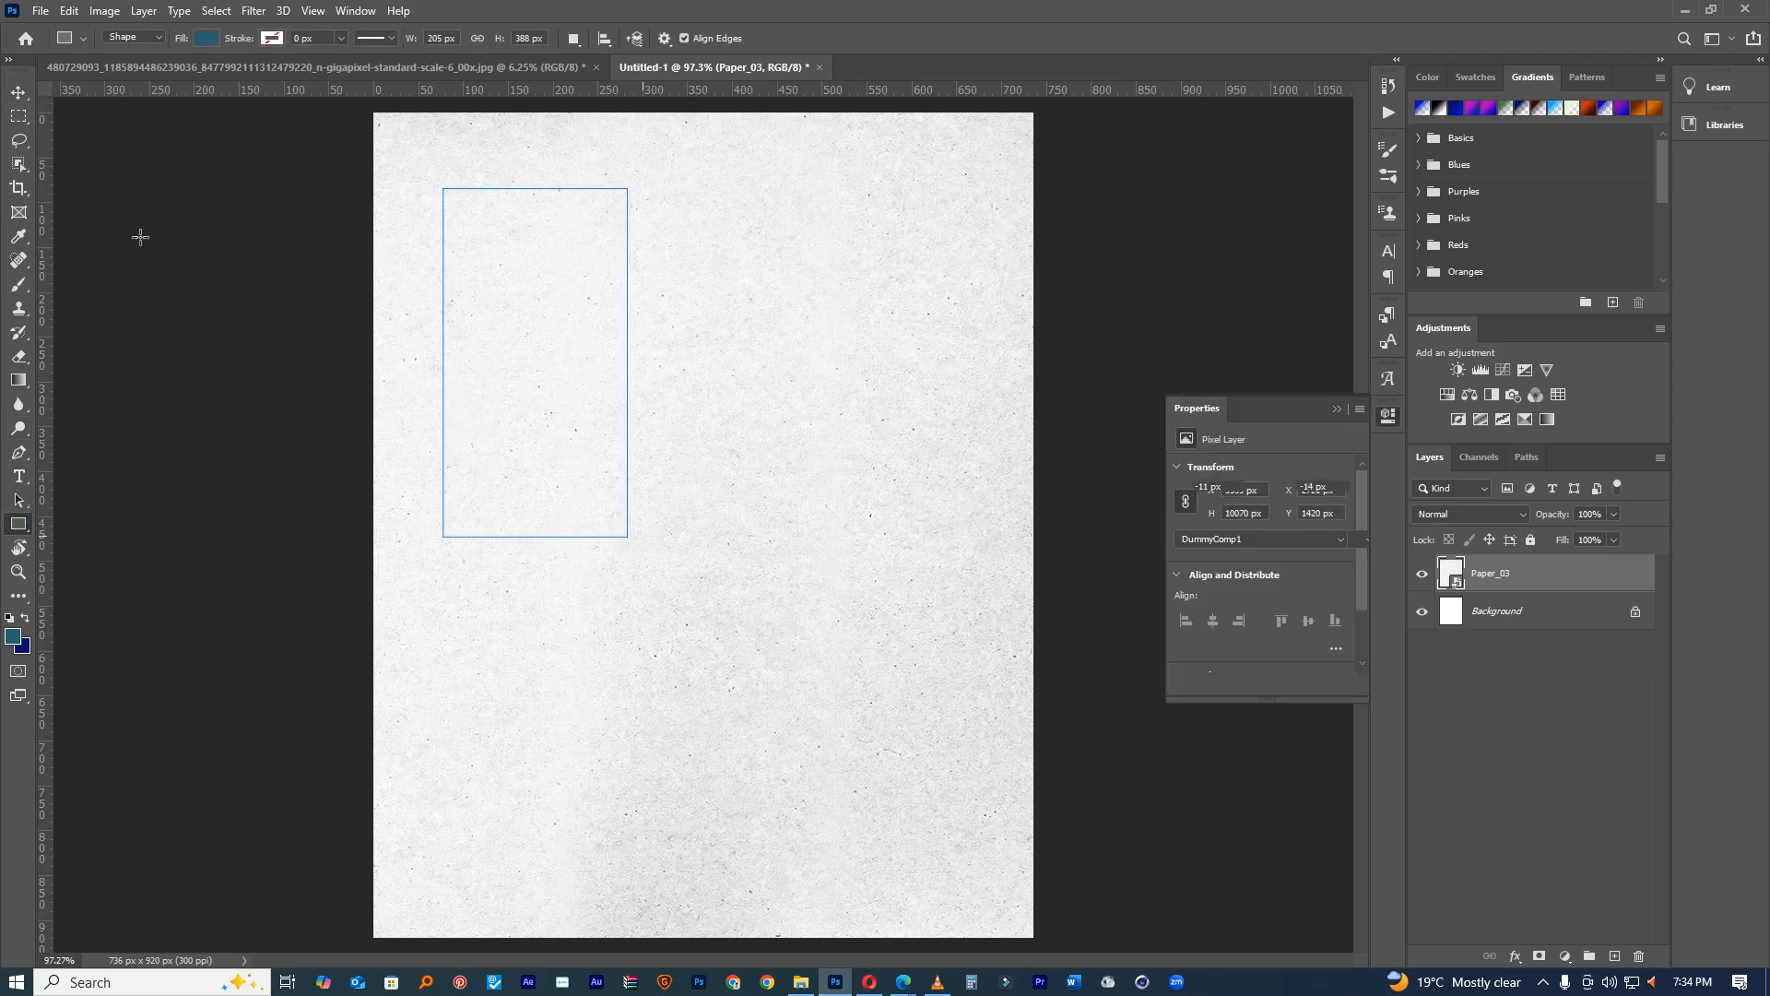
click(19, 93)
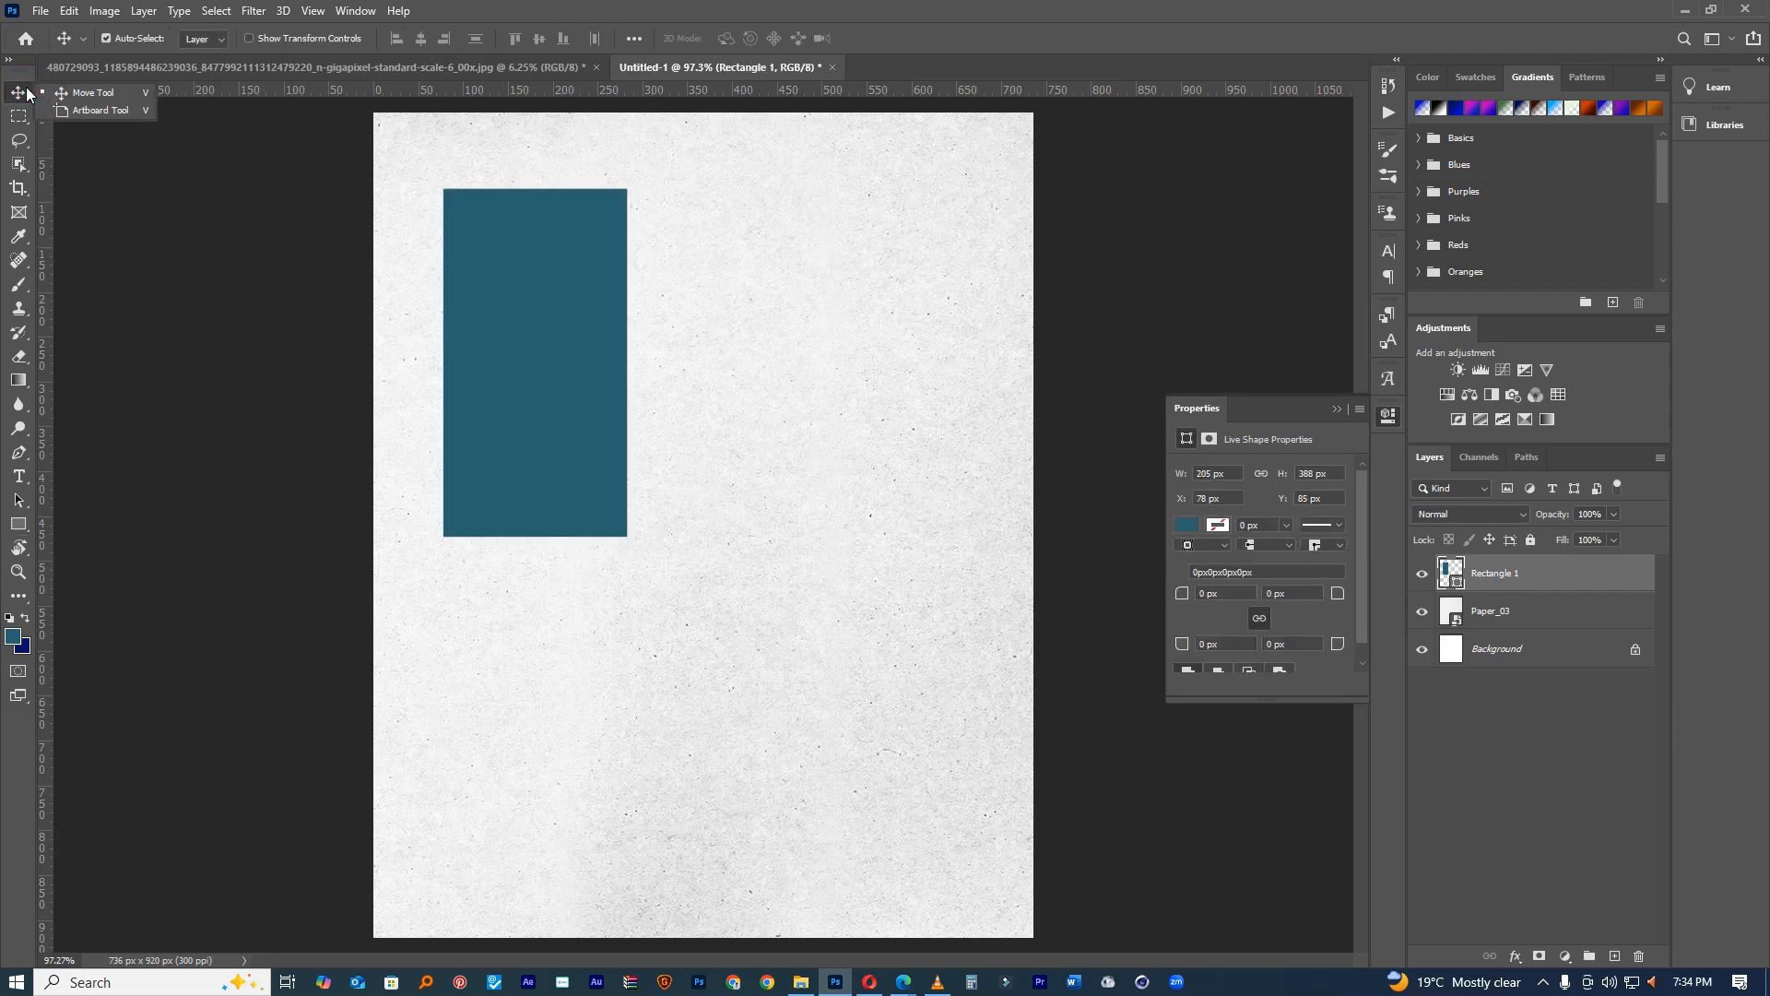
click(1479, 611)
click(1532, 540)
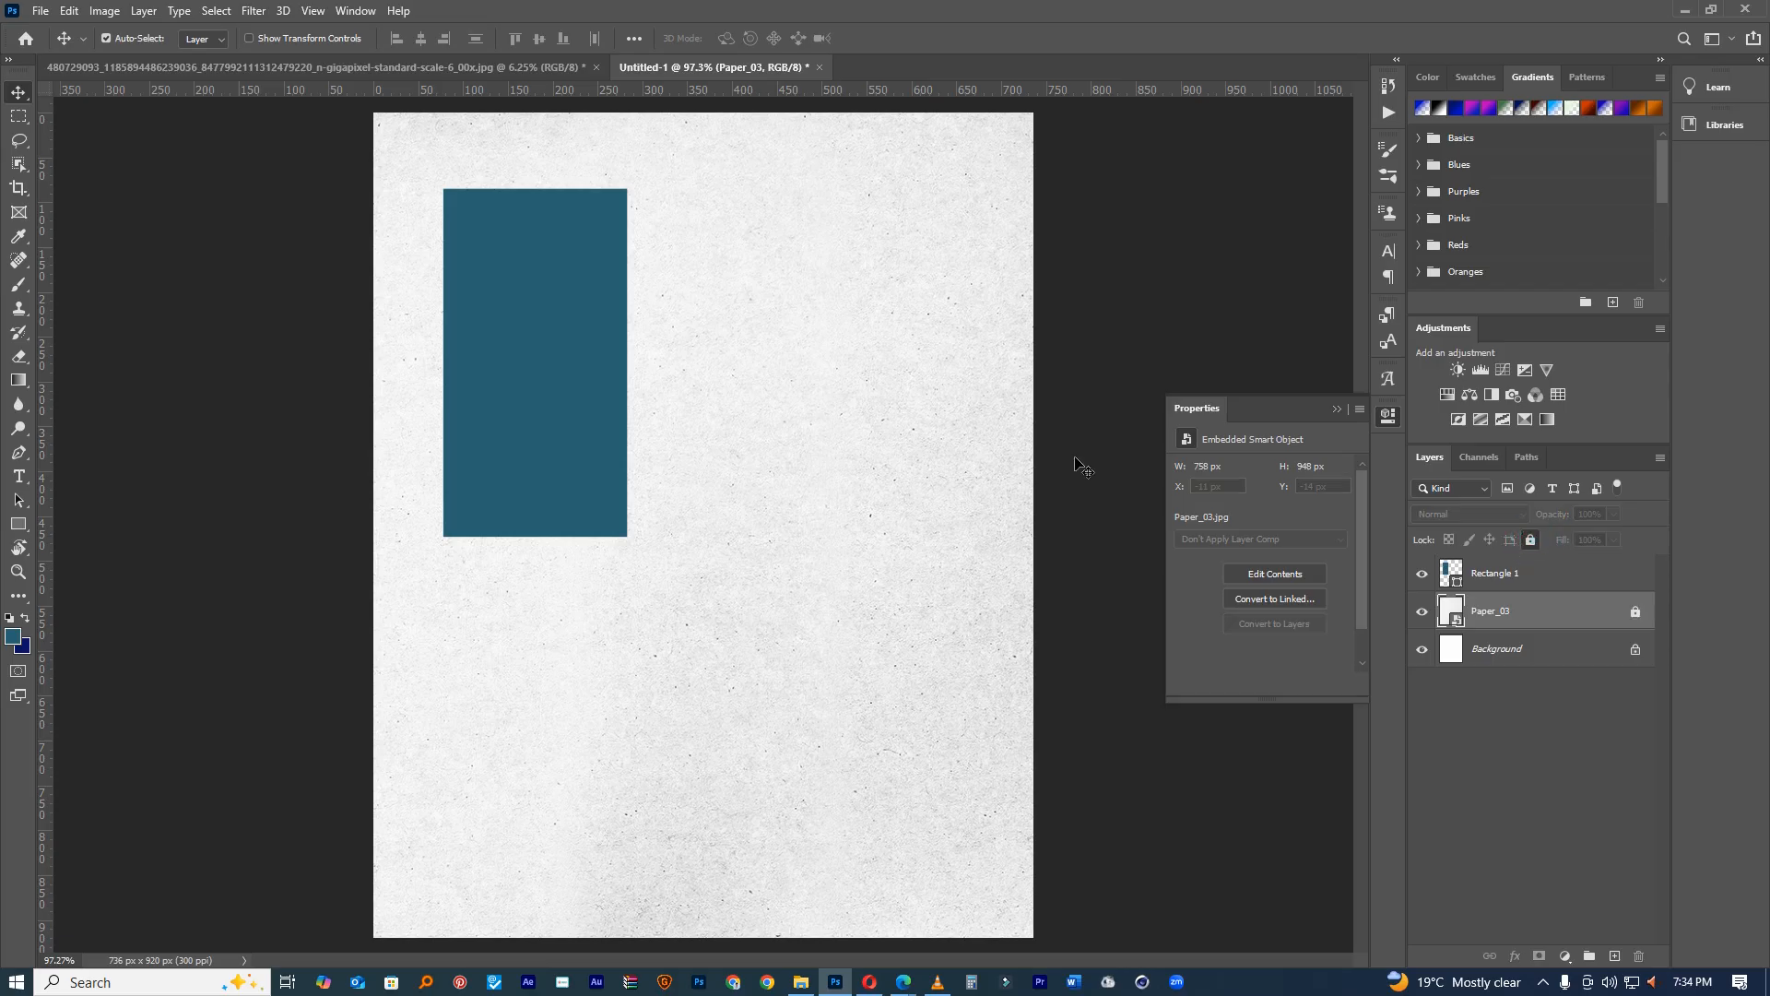
Step: Copy the rectangle into three panels, then scale and position all three together
drag(615, 328, 917, 375)
drag(877, 662, 525, 174)
drag(908, 344, 893, 387)
key(ctrl+t)
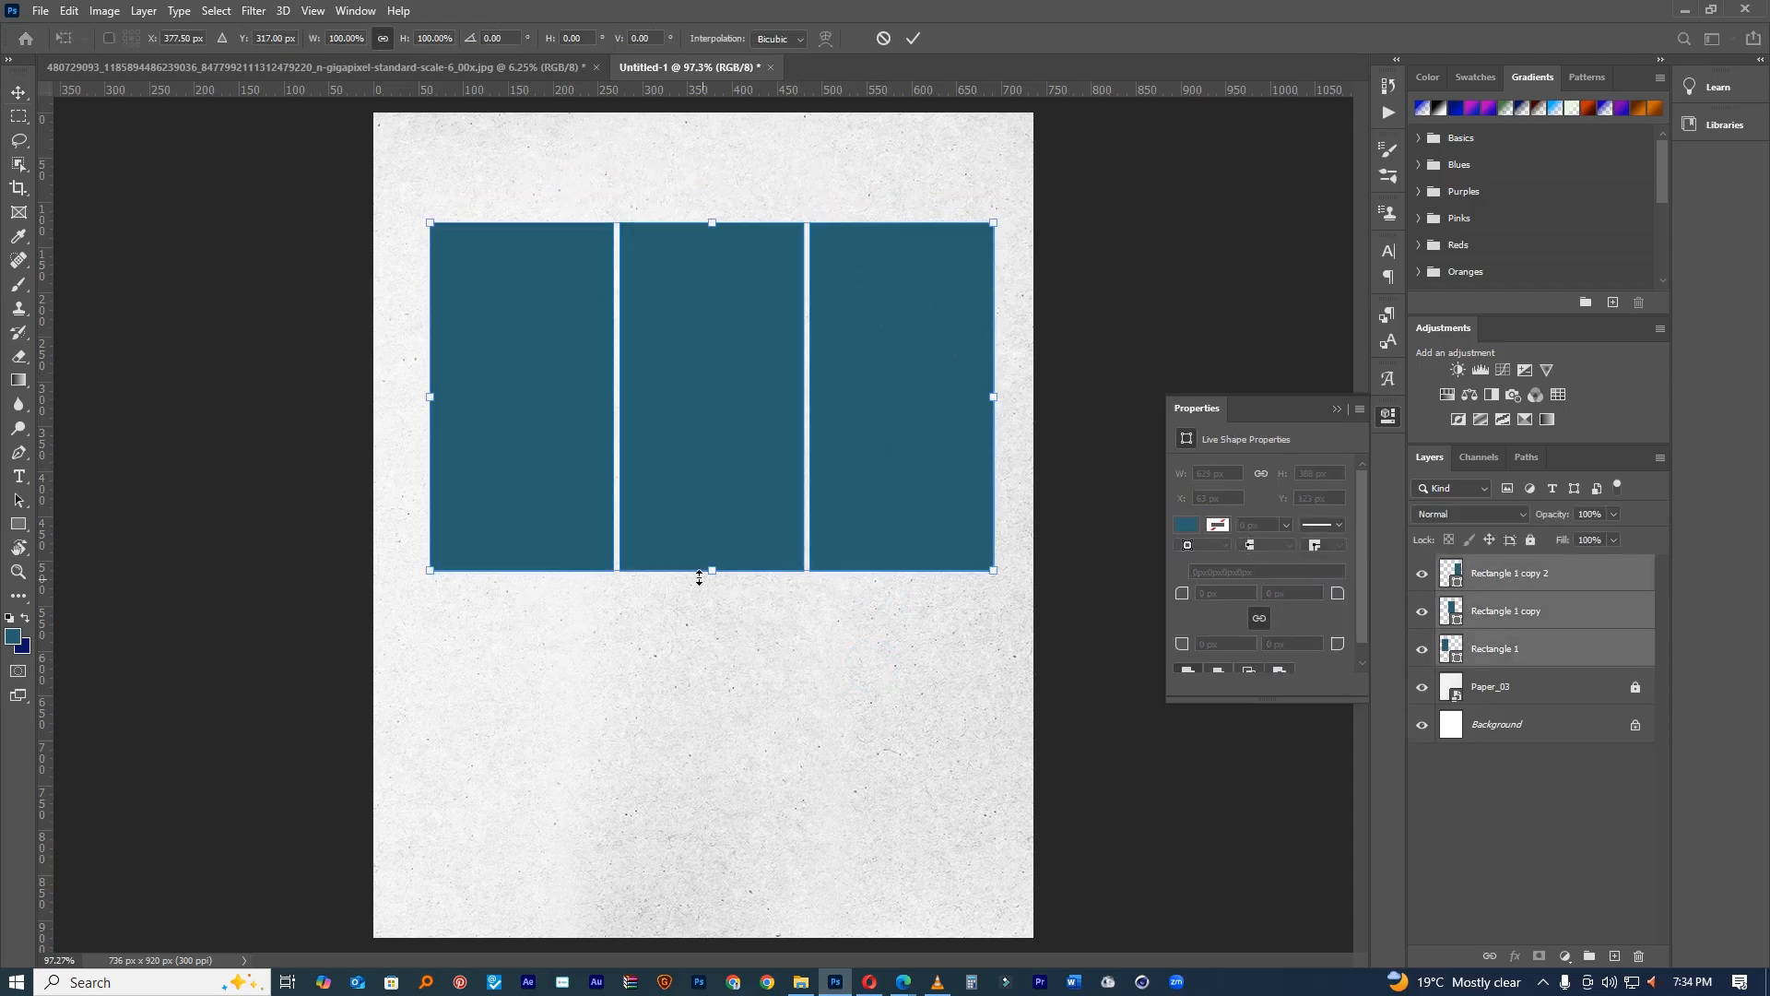
drag(717, 581, 717, 609)
drag(739, 502, 730, 483)
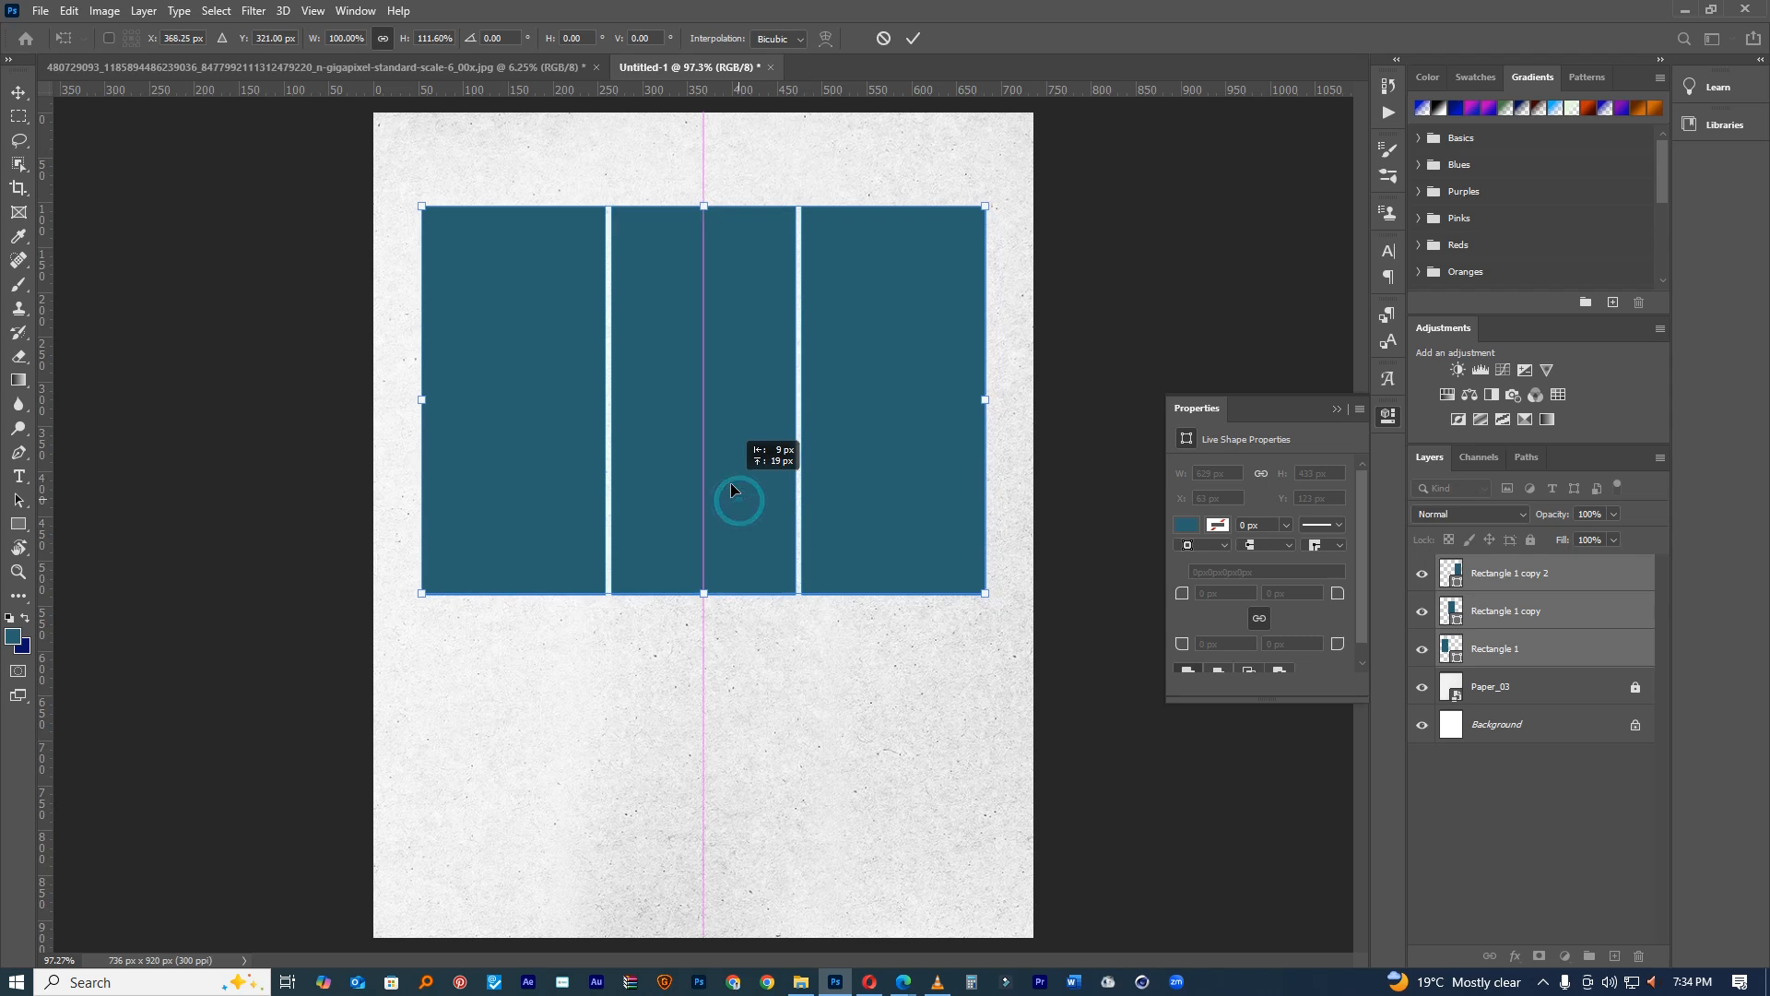
drag(985, 205, 956, 225)
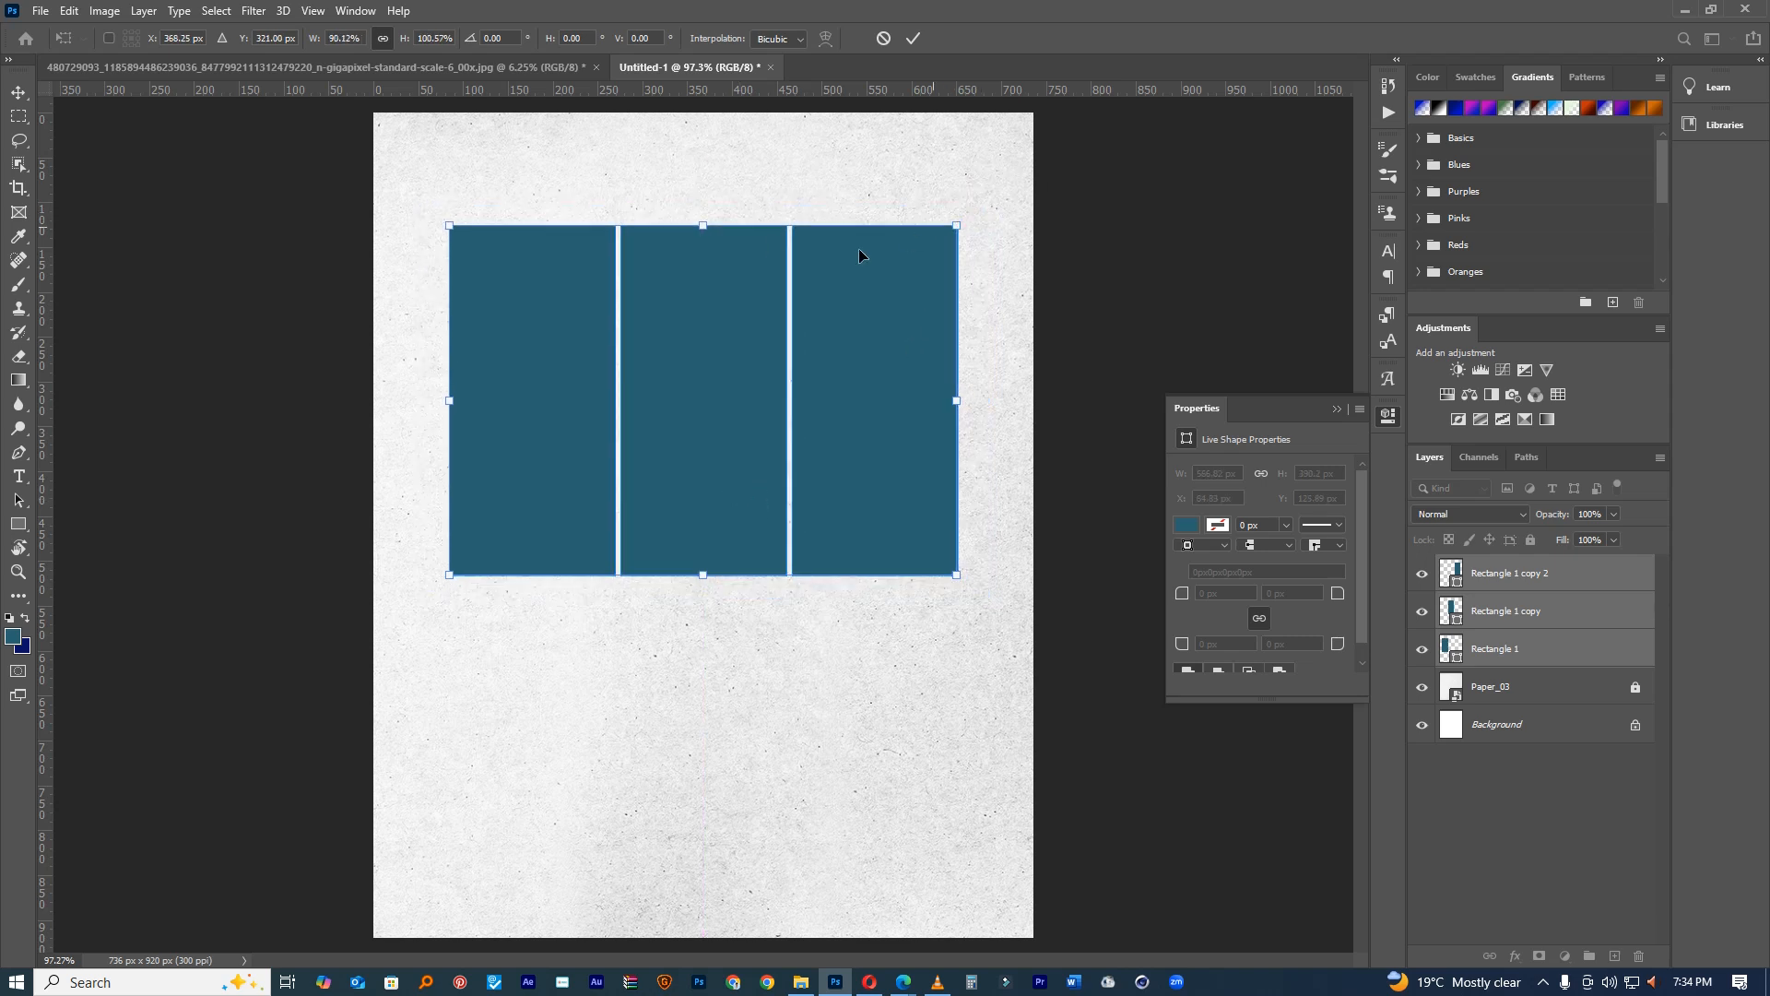
drag(701, 219, 702, 197)
drag(806, 312, 806, 318)
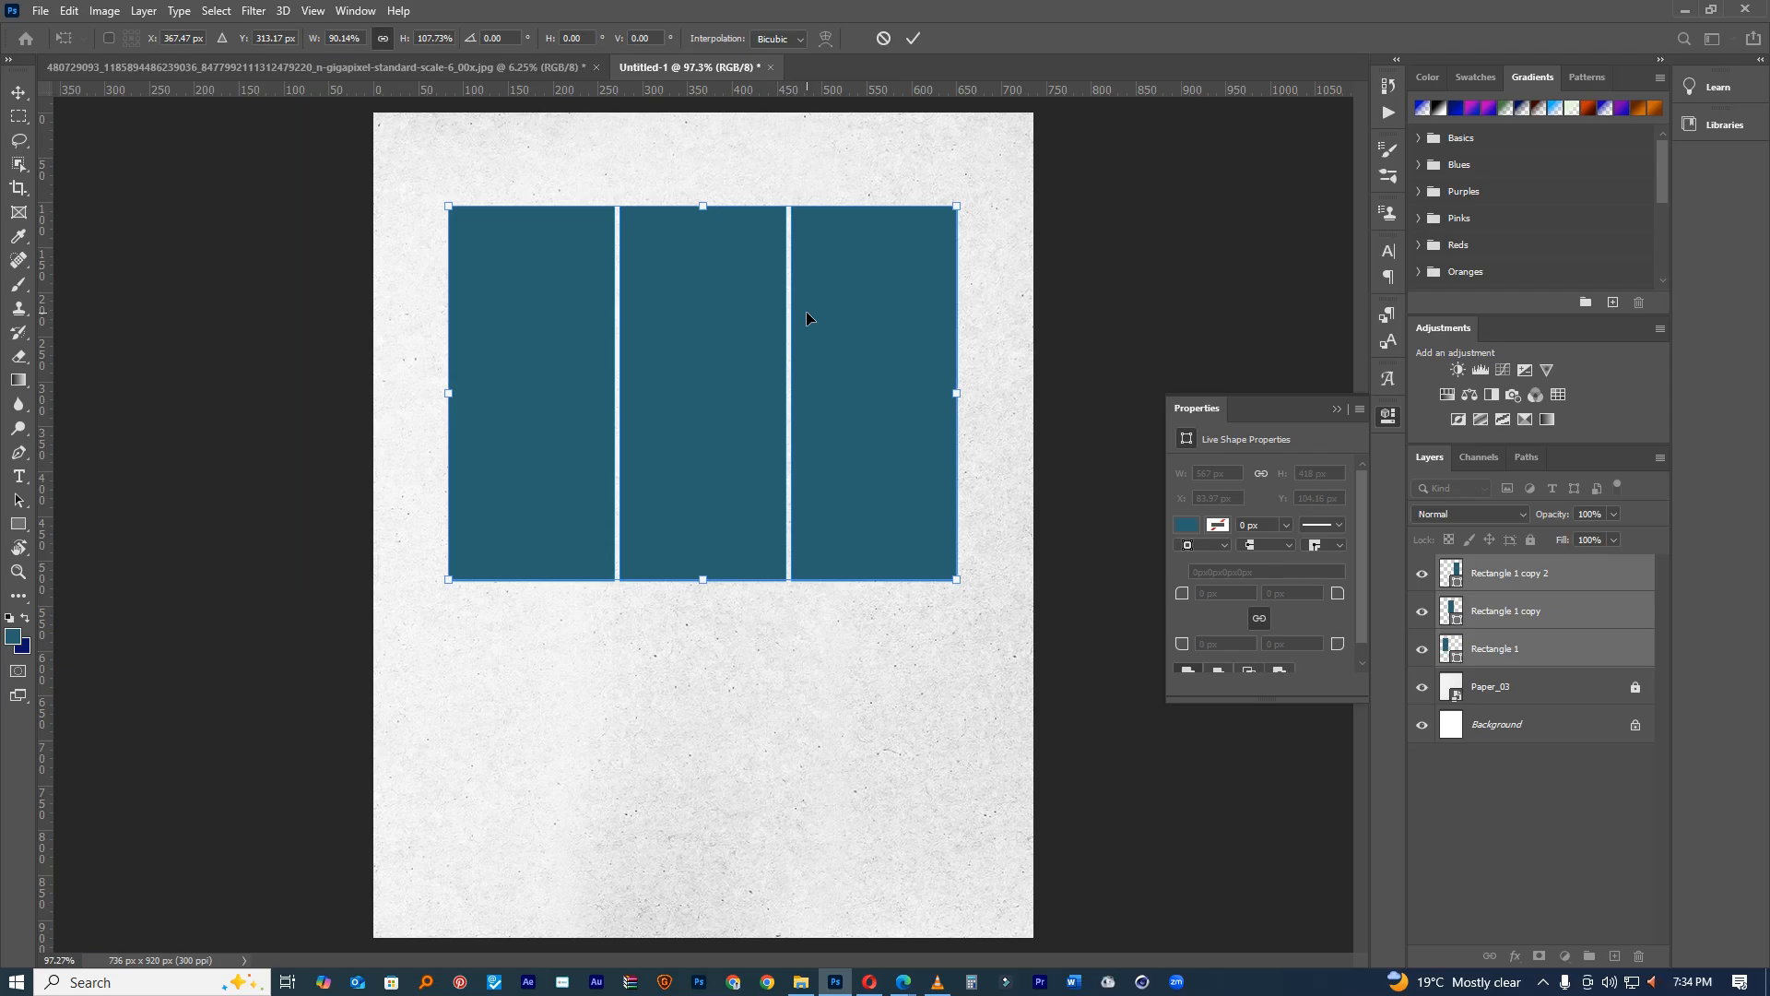
click(912, 40)
Step: Shift the three panels slightly right and down, then deselect all layers
drag(798, 178, 833, 192)
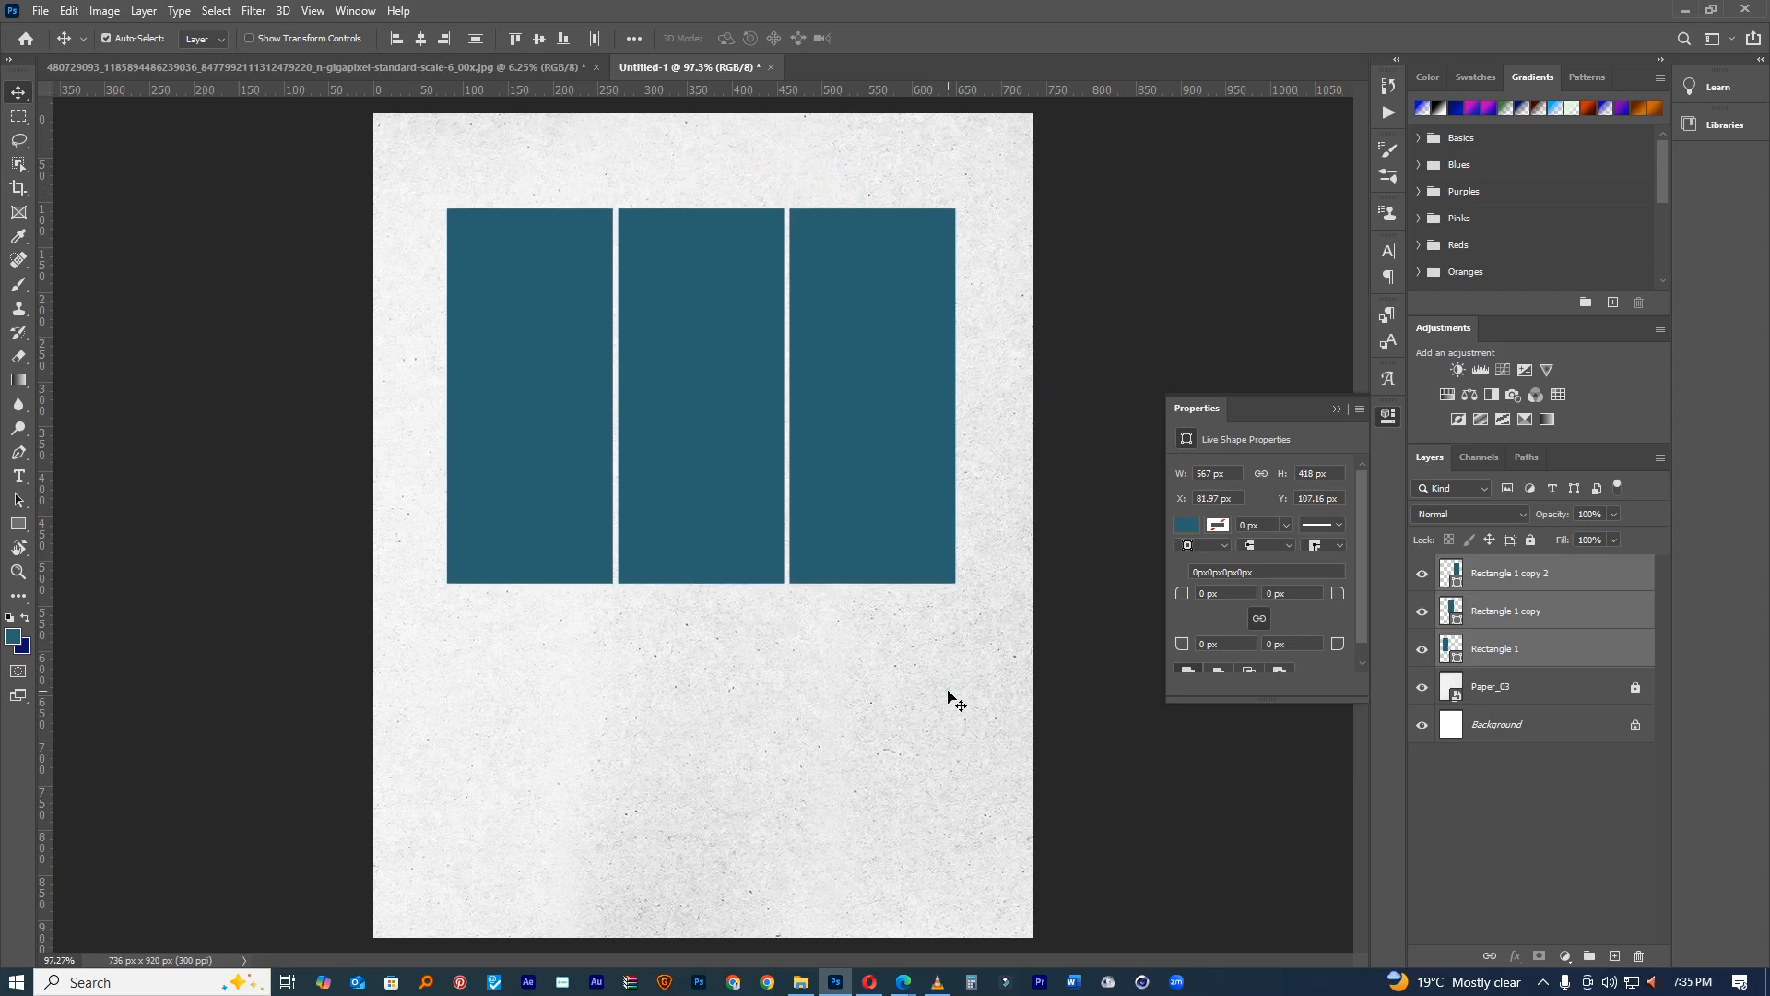
ctrl+click(947, 691)
click(276, 67)
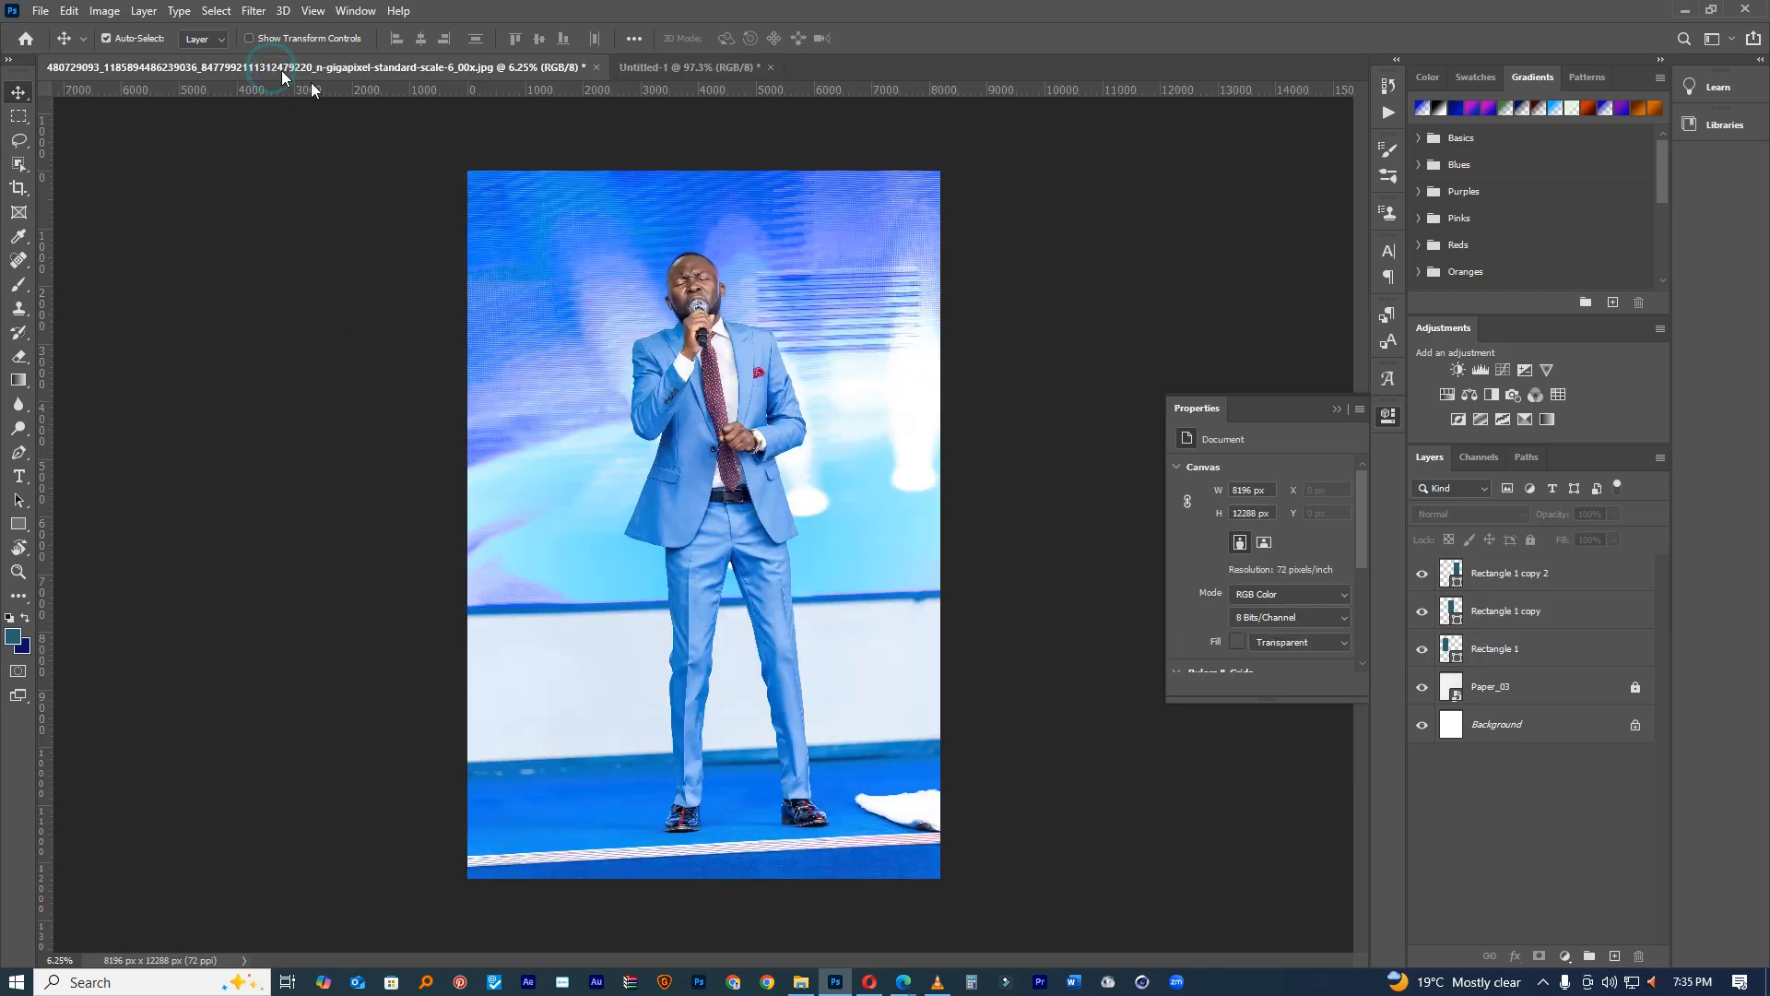
Step: Copy the singer cutout layer into the flyer and scale it down to fit the page
click(1451, 581)
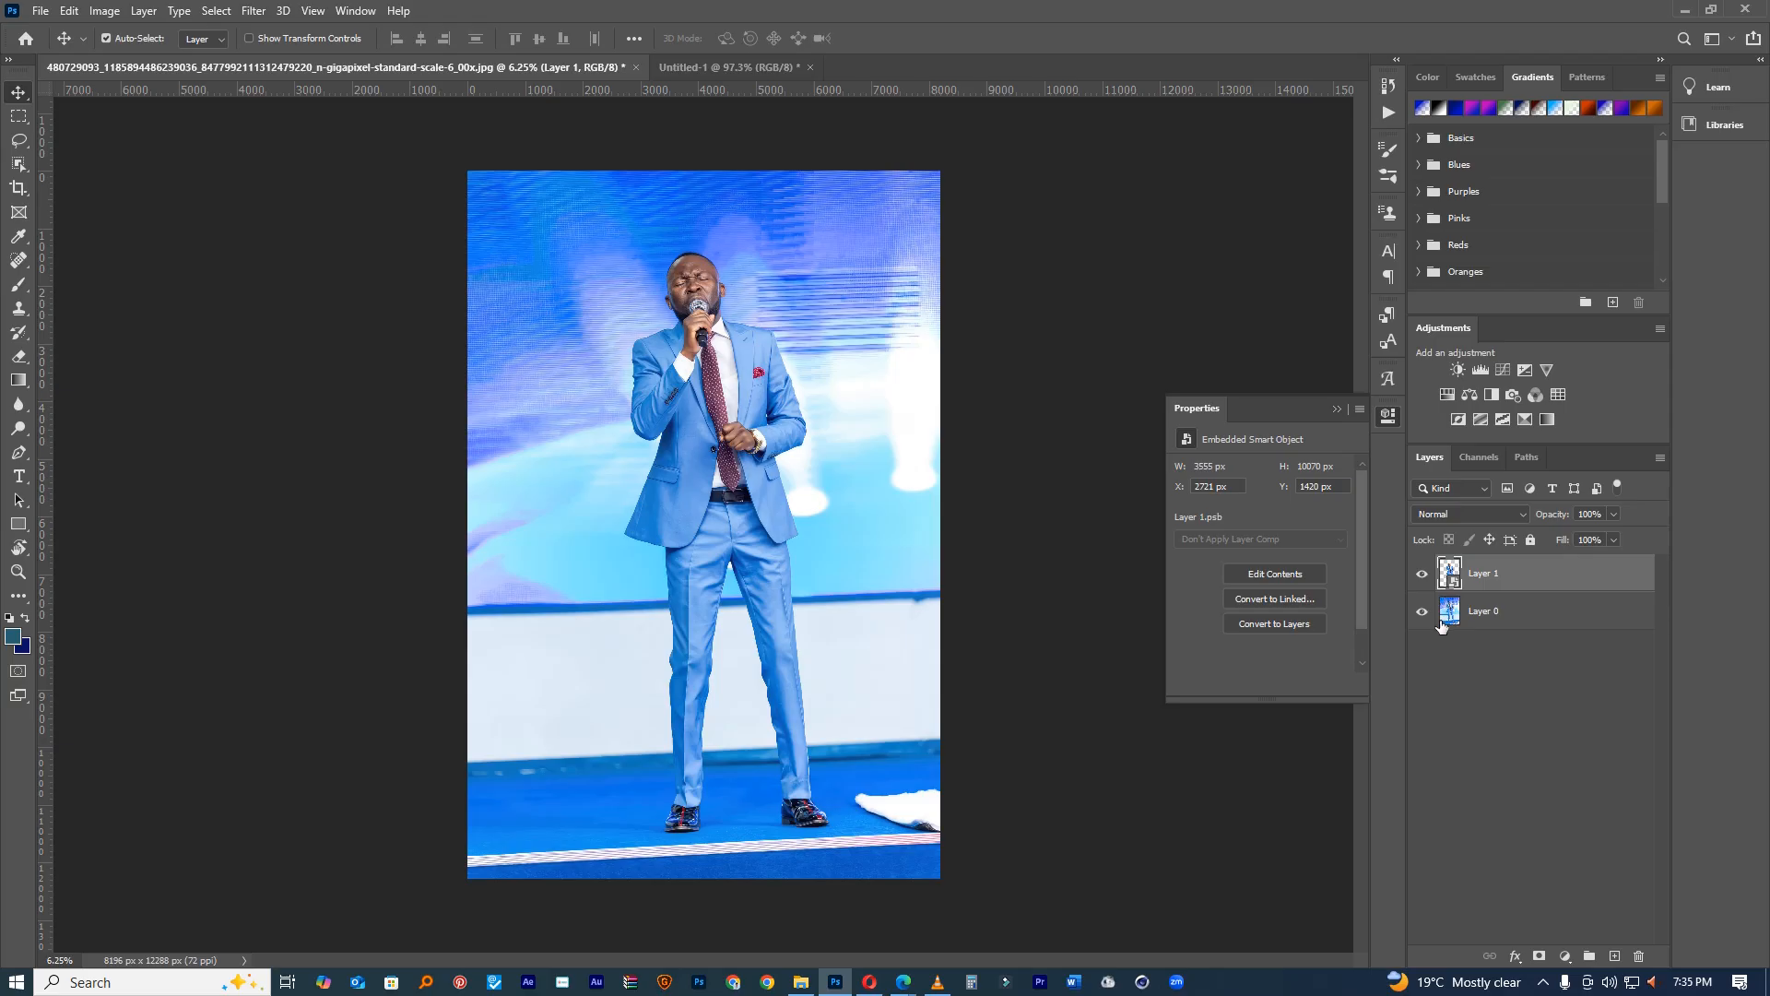
drag(1491, 579, 741, 504)
key(ctrl+minus)
key(ctrl+minus)
key(ctrl+minus)
key(ctrl+minus)
key(ctrl+minus)
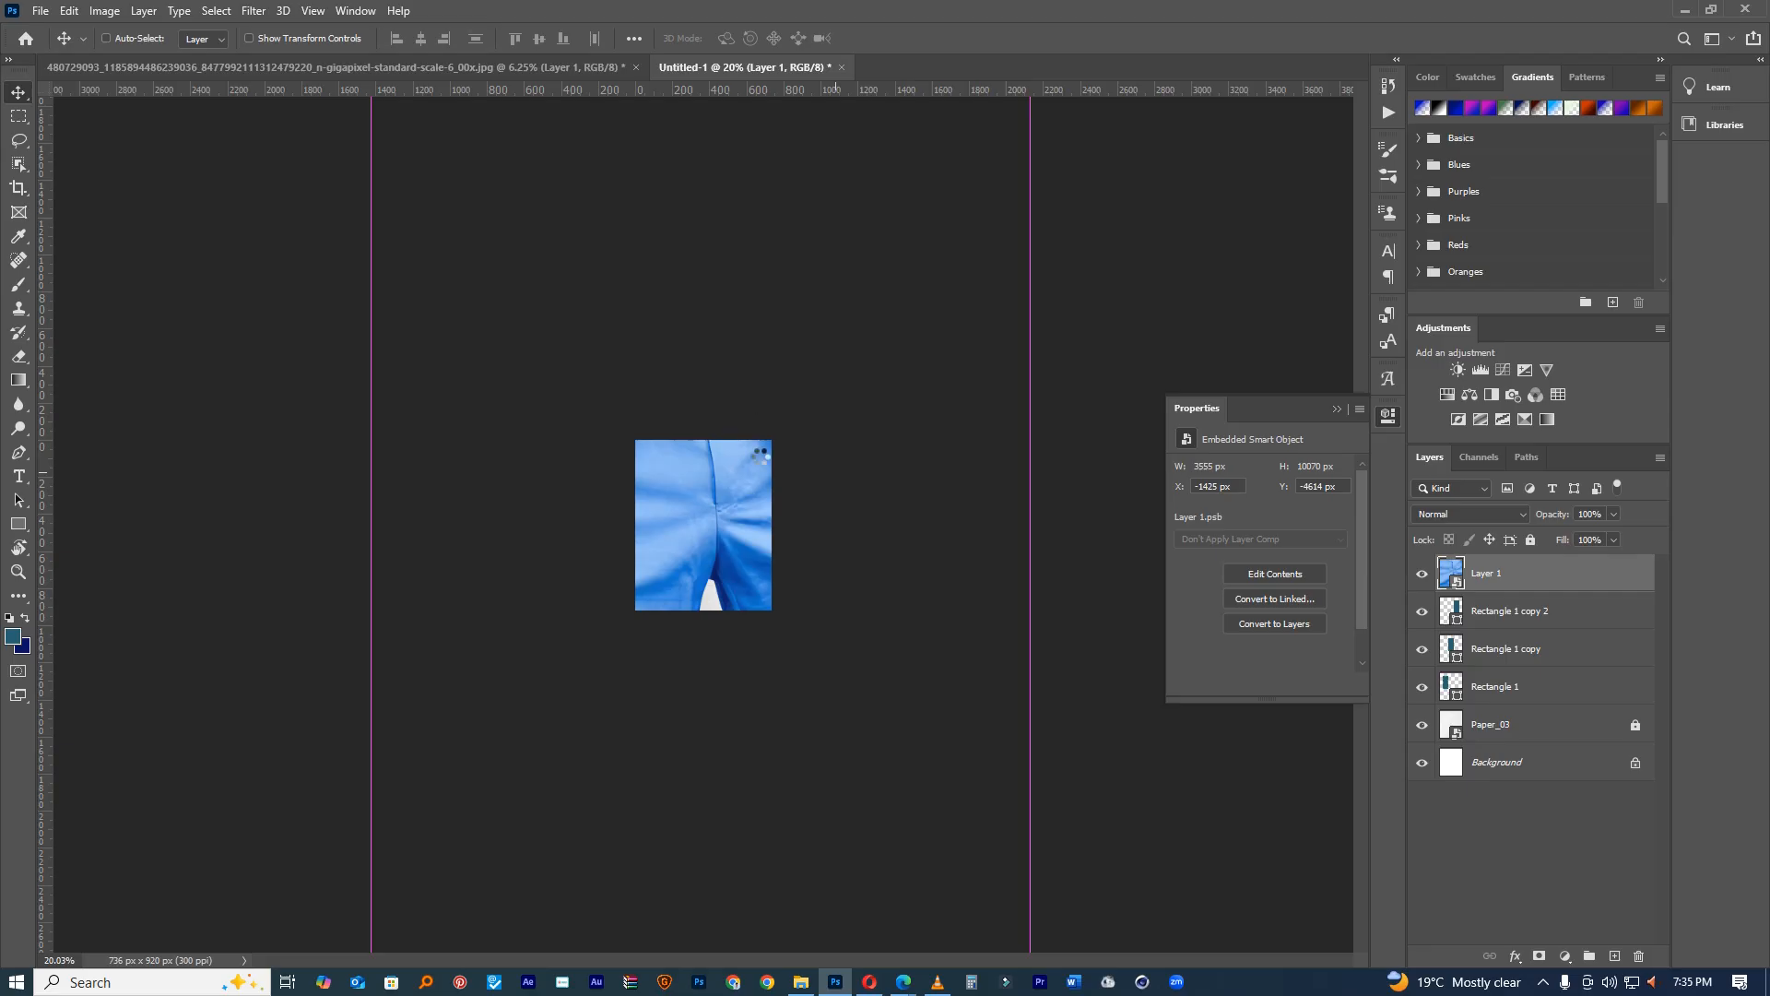
key(ctrl+t)
key(ctrl+minus)
key(ctrl+minus)
key(ctrl+minus)
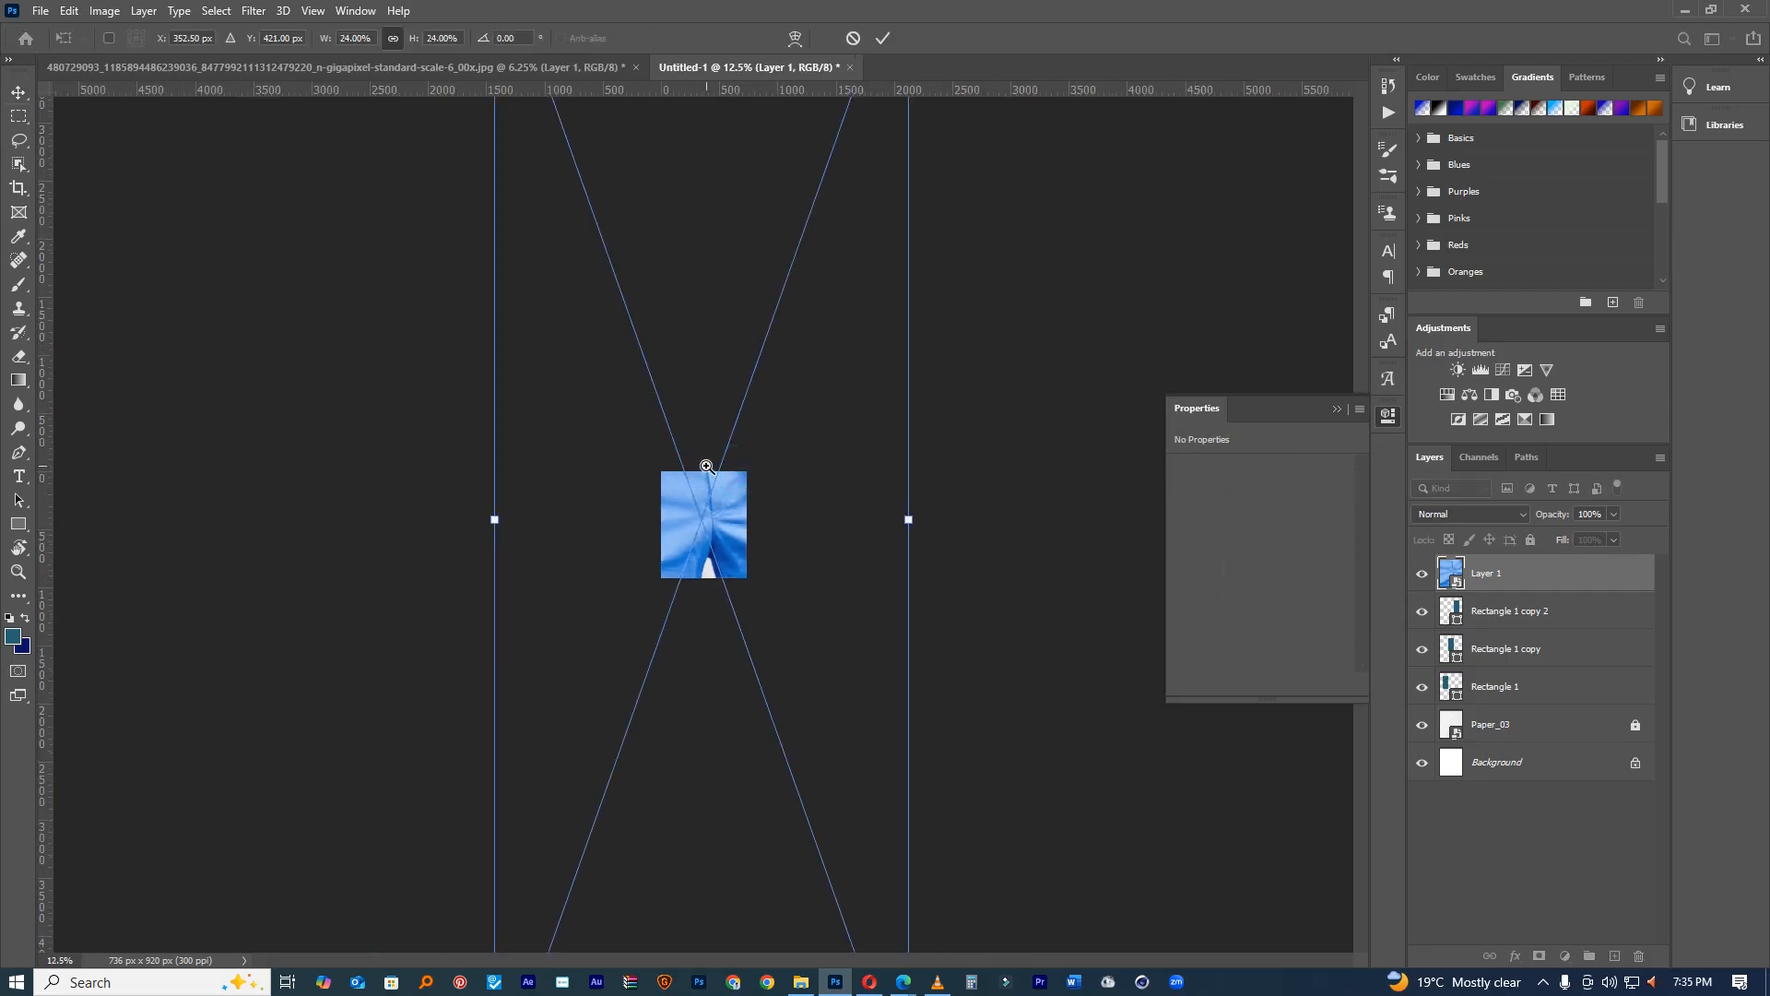
drag(835, 139, 712, 498)
click(883, 39)
Step: Zoom in on the page and move the singer lower
ctrl+click(709, 505)
ctrl+click(708, 505)
ctrl+click(708, 505)
ctrl+click(709, 505)
ctrl+click(709, 505)
ctrl+click(709, 505)
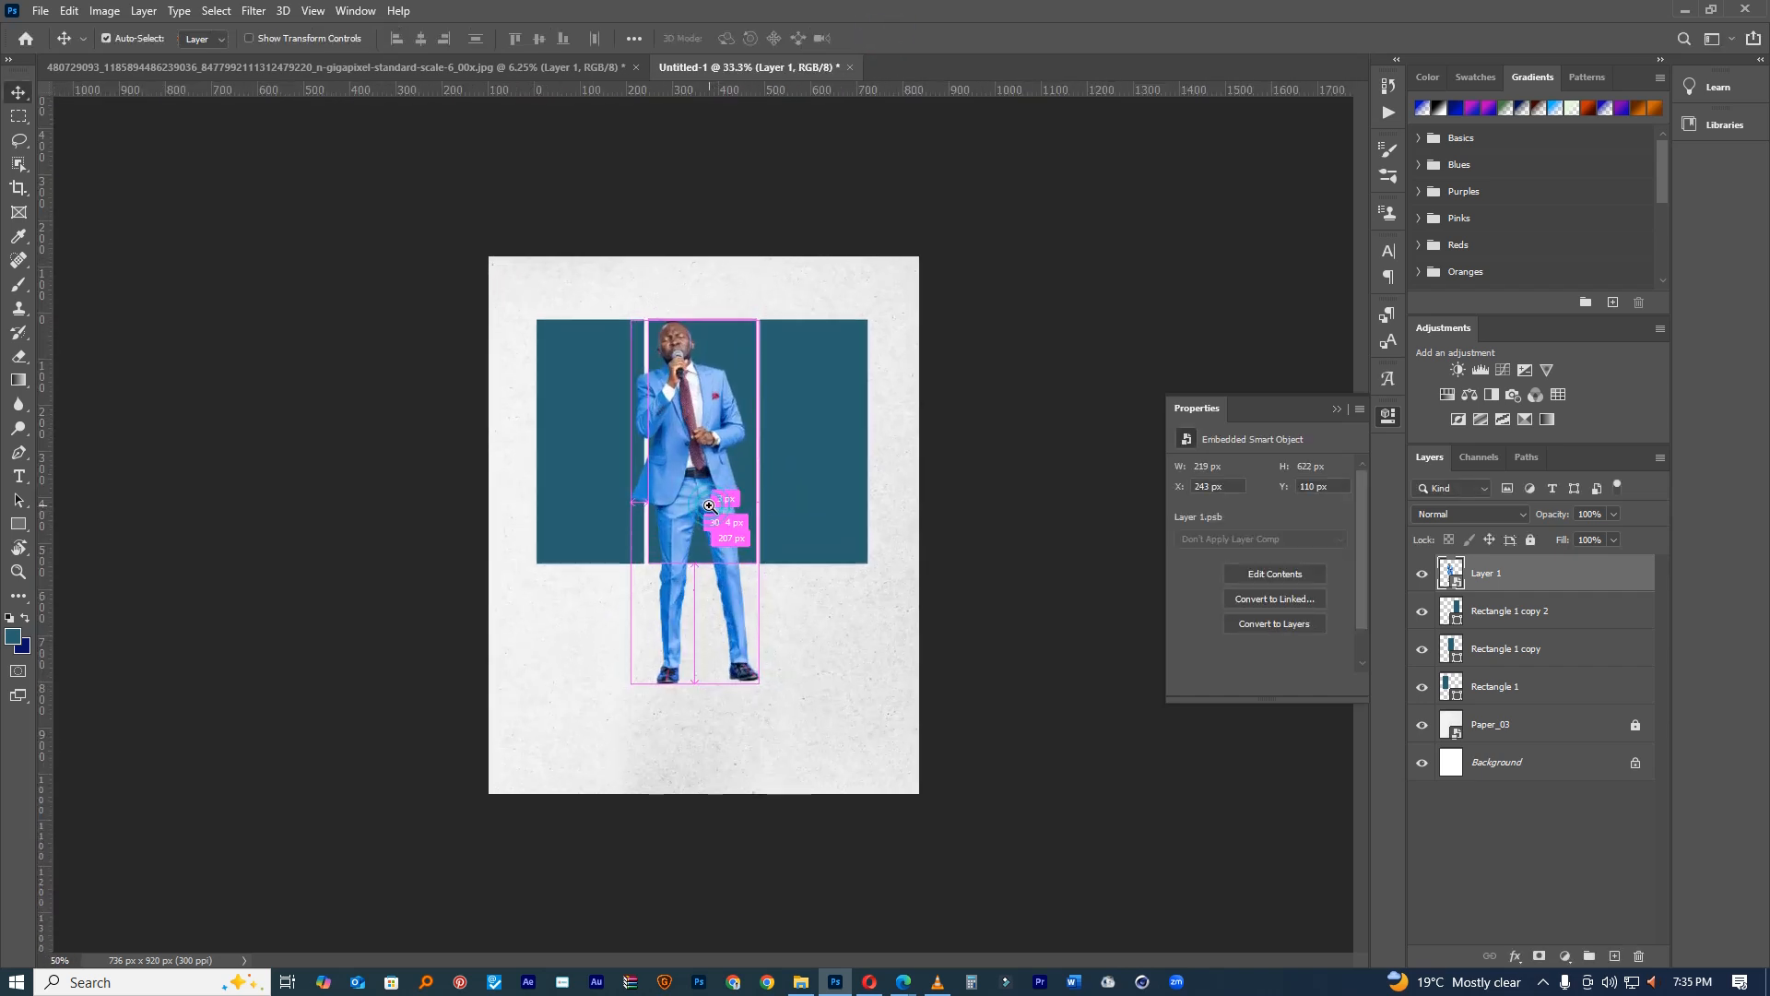
ctrl+click(709, 506)
ctrl+click(708, 506)
drag(695, 403, 685, 551)
Step: Try rotating the singer, cancel it, and nudge the singer to the page centre
key(ctrl+t)
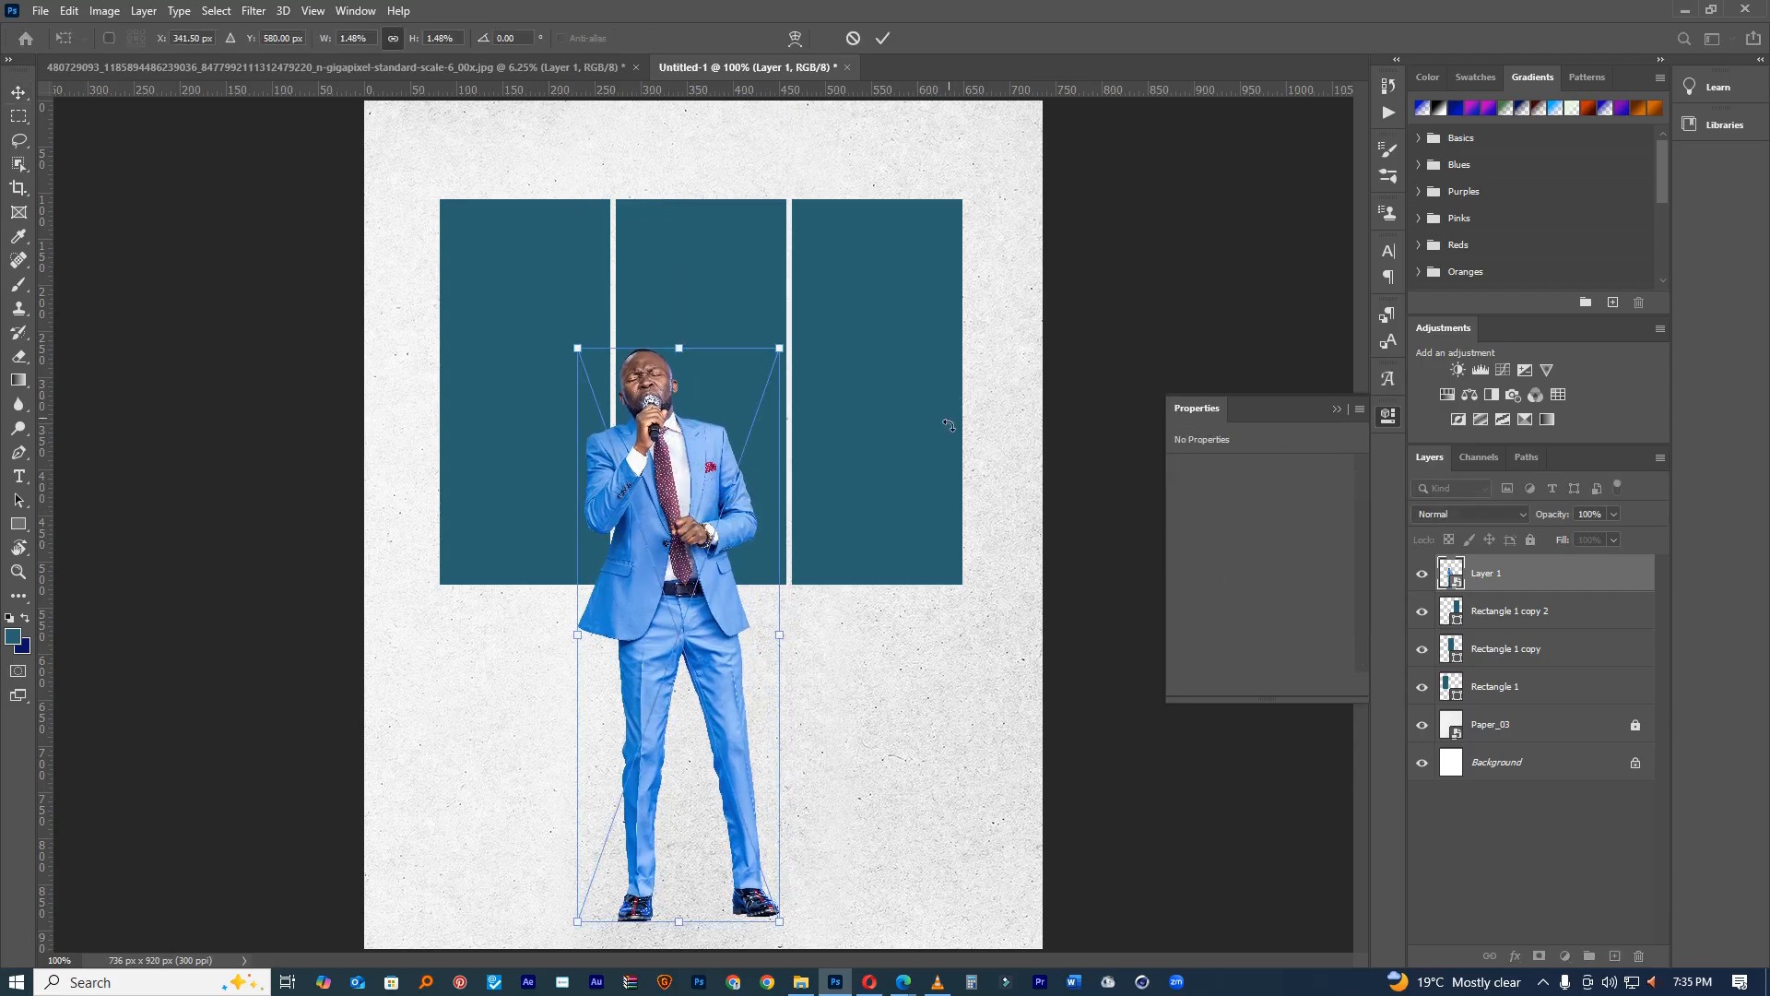
drag(949, 415, 952, 443)
drag(790, 503, 841, 419)
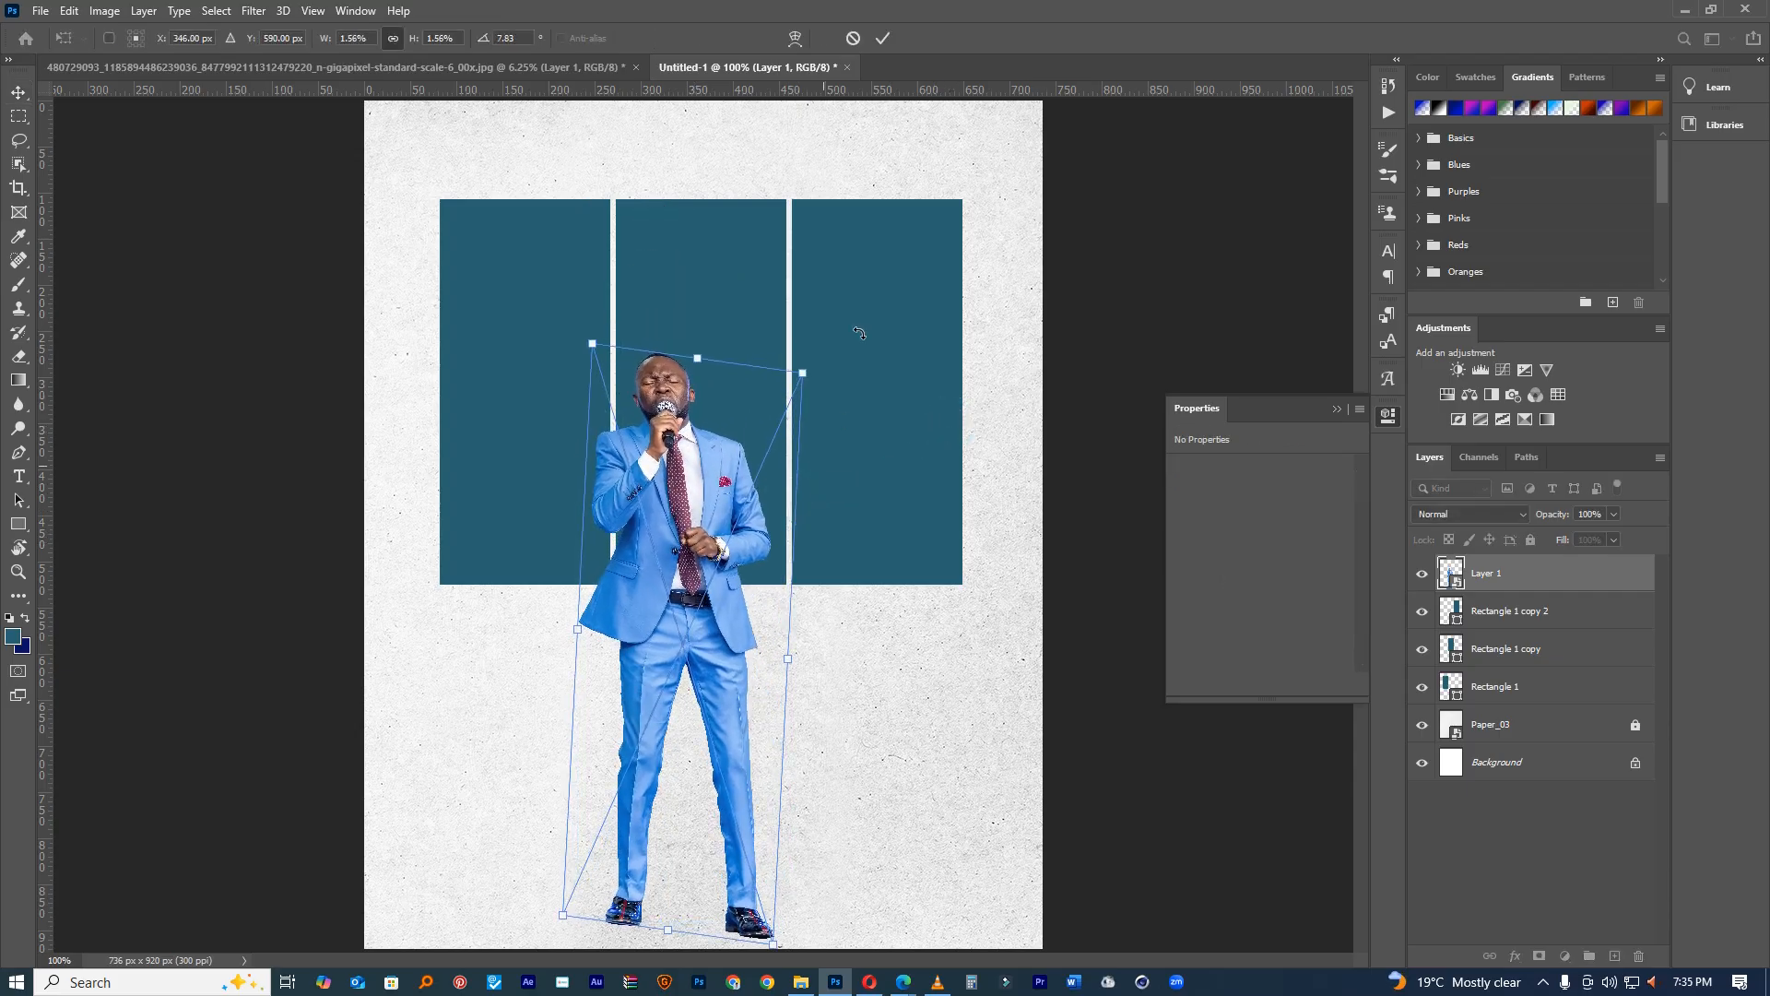
click(854, 38)
drag(808, 415, 802, 462)
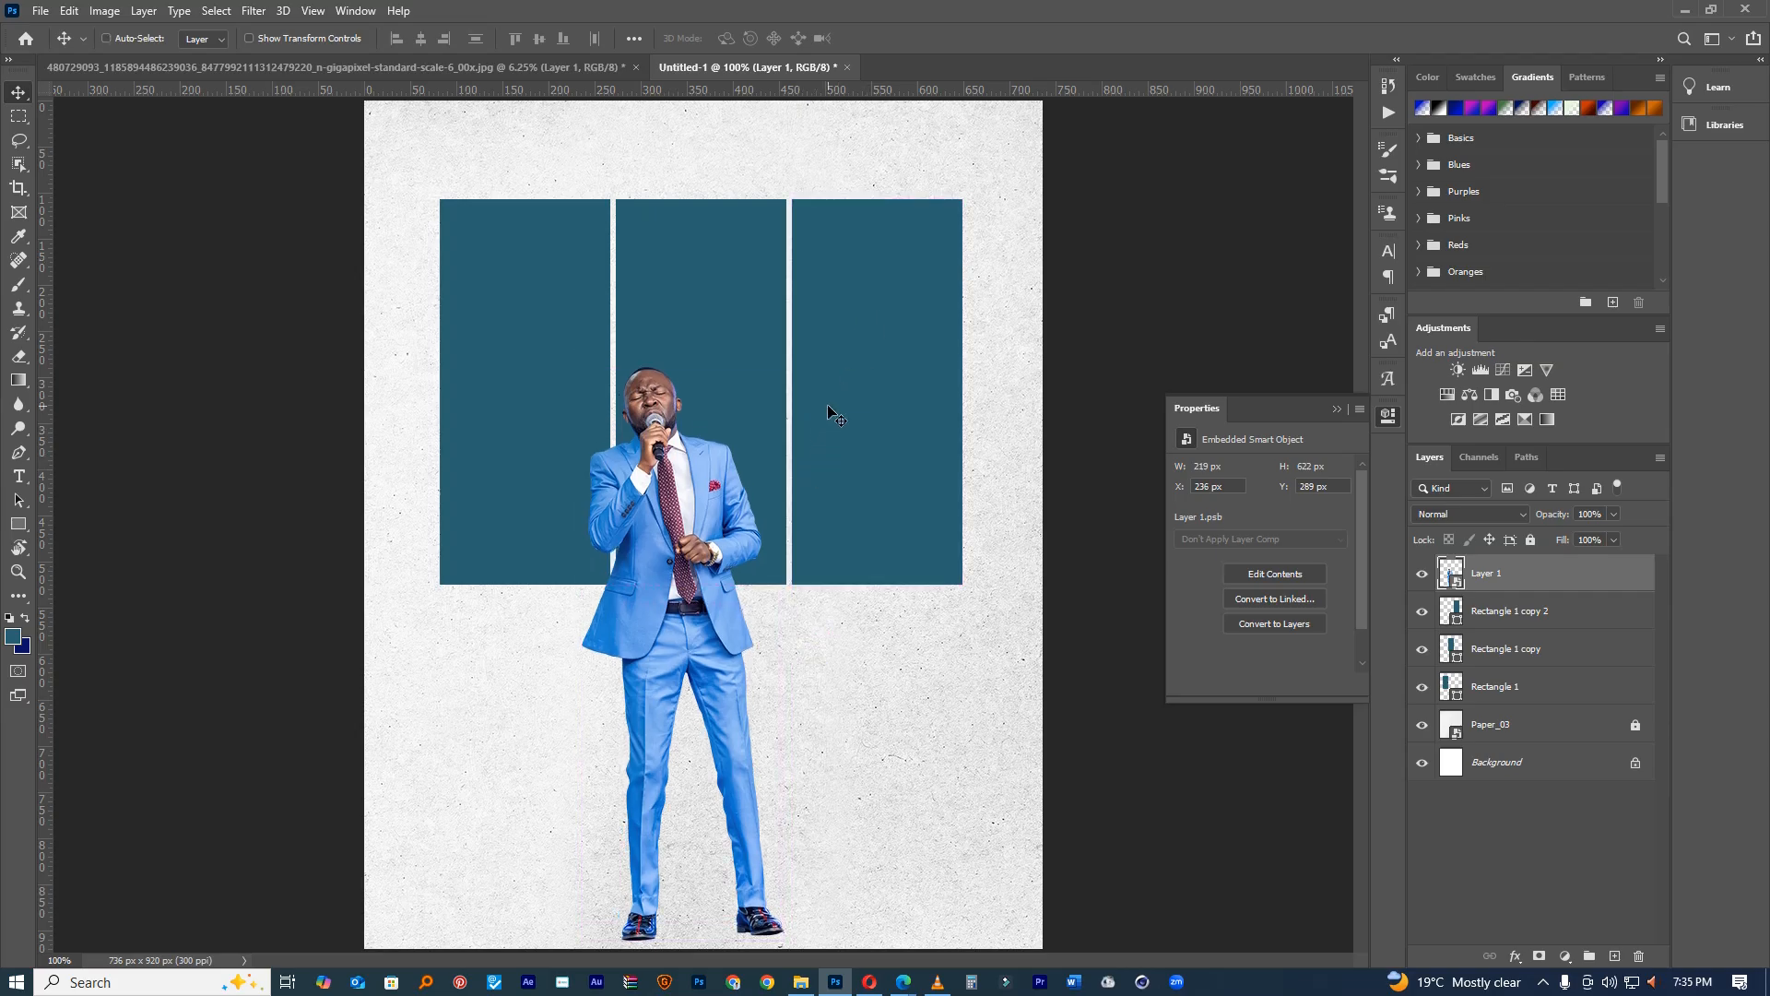
key(ctrl+t)
click(883, 38)
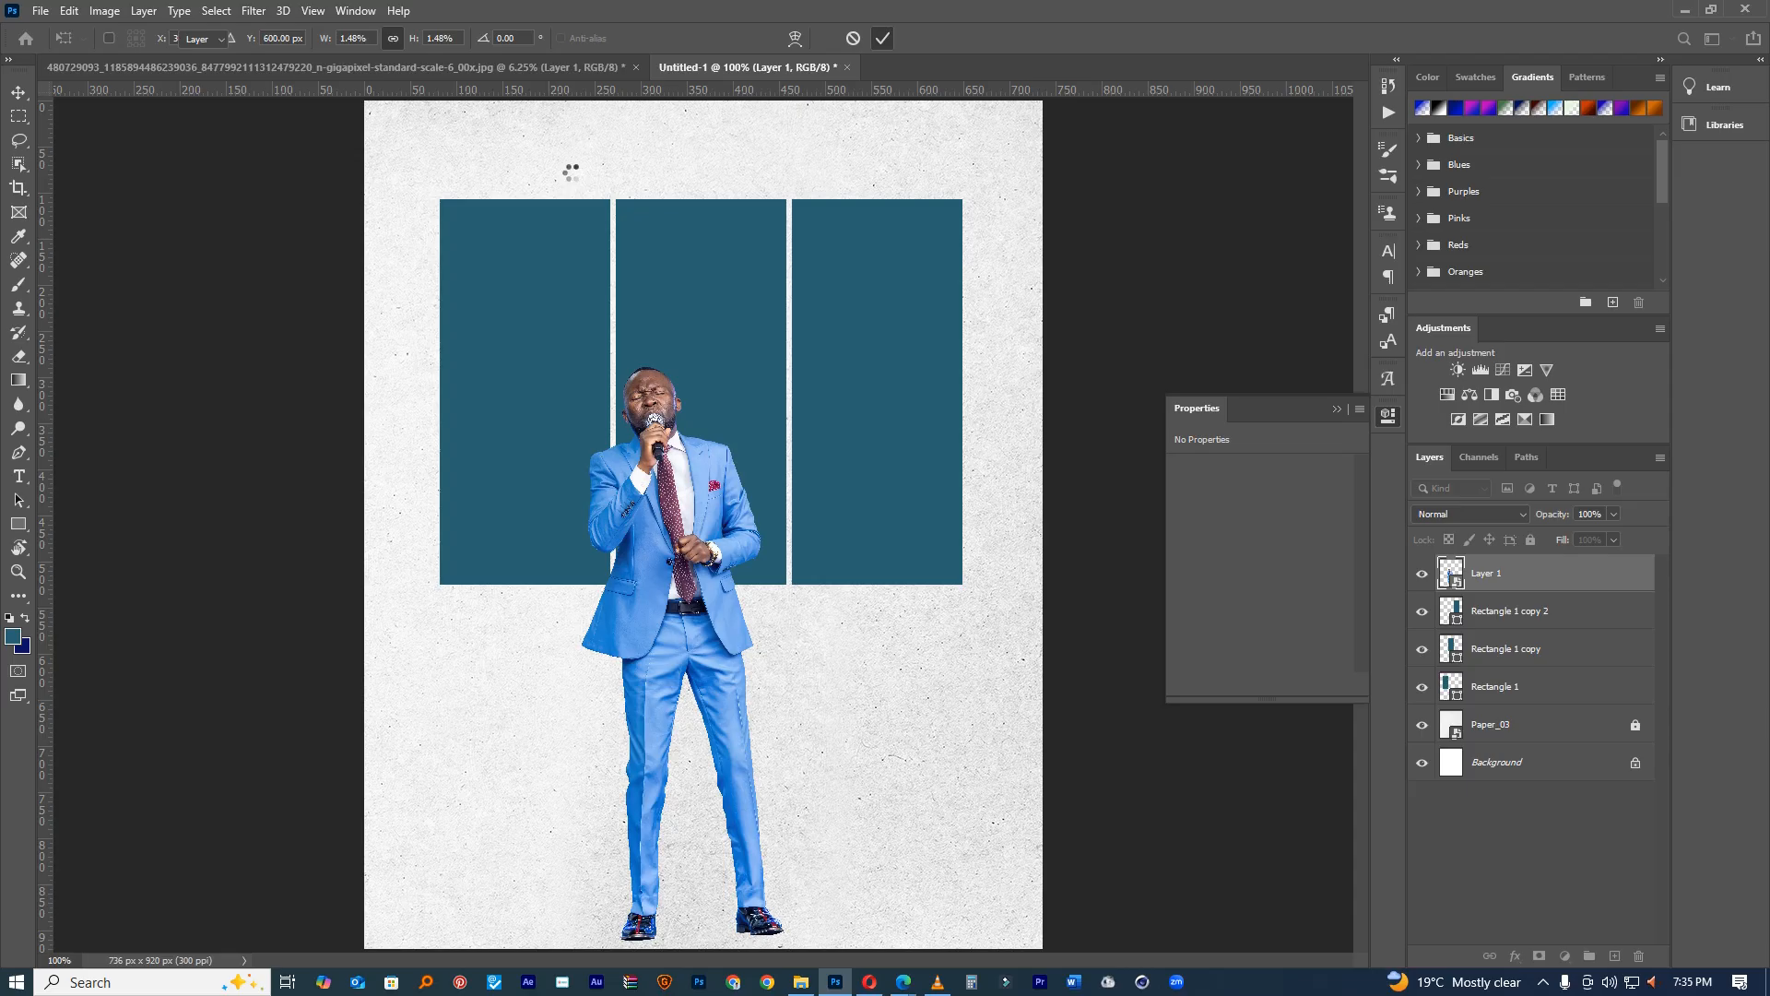
Step: Duplicate and group the three panels, squashing the copy into a short lower row
drag(573, 166, 831, 249)
key(ctrl+0)
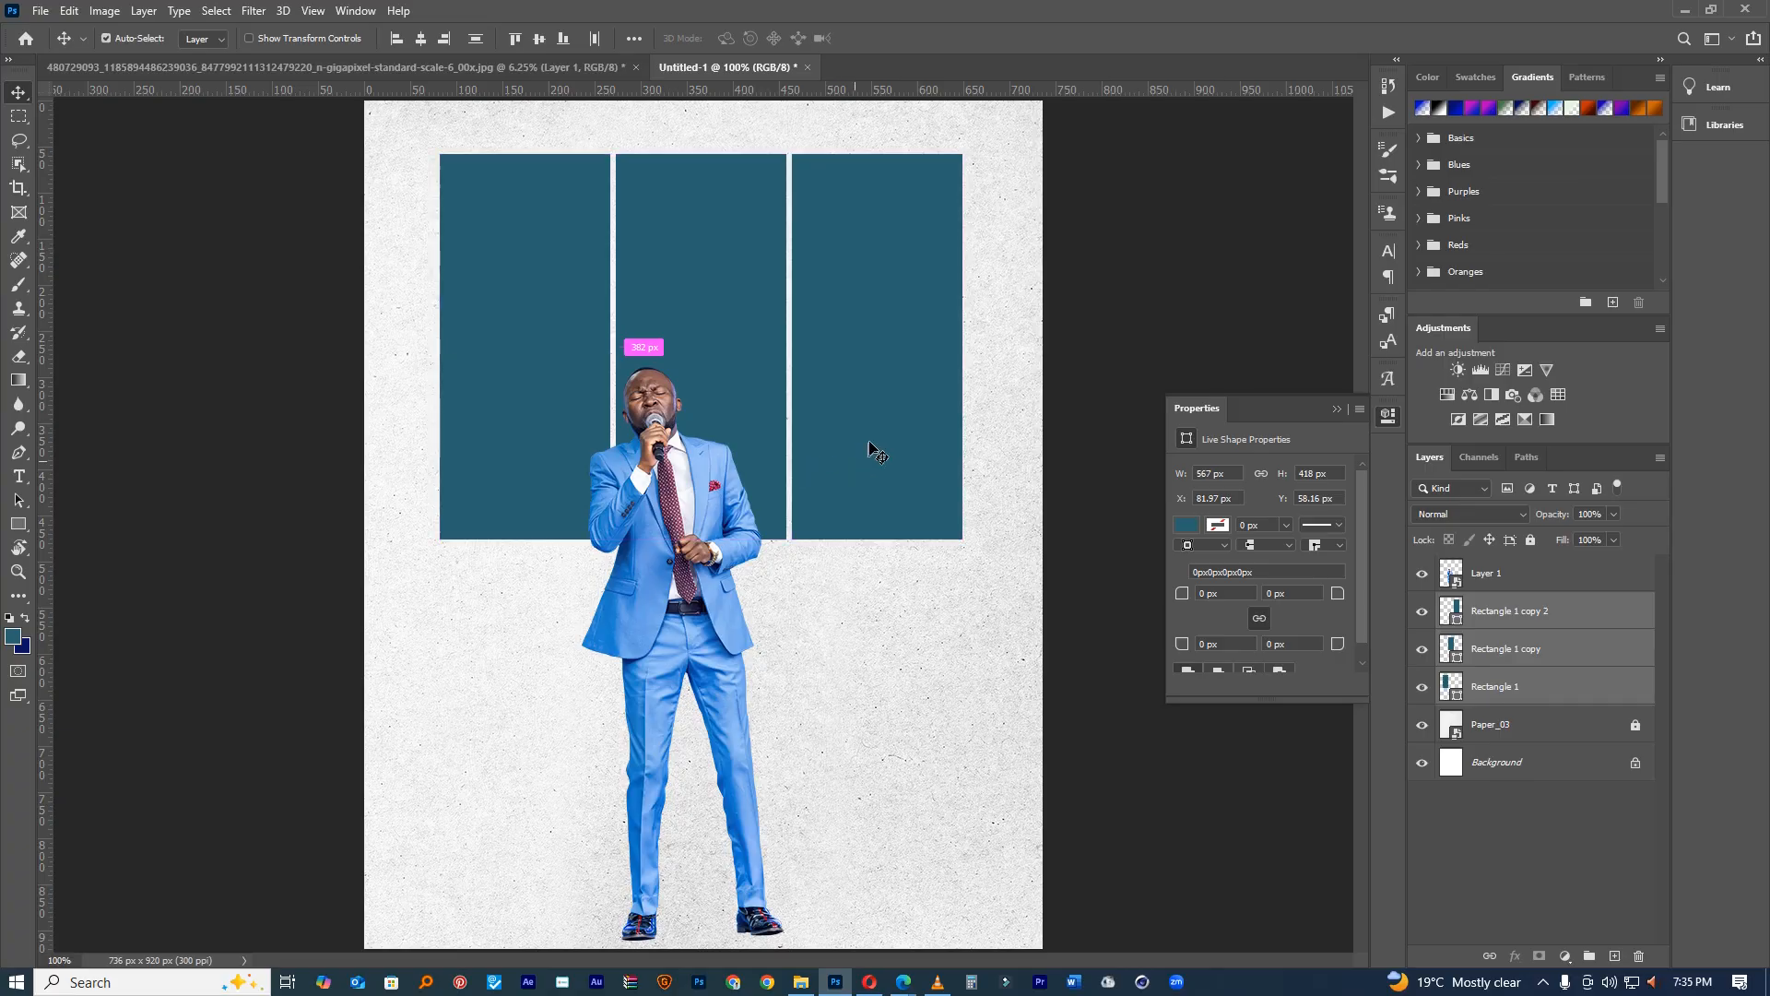
key(ctrl+j)
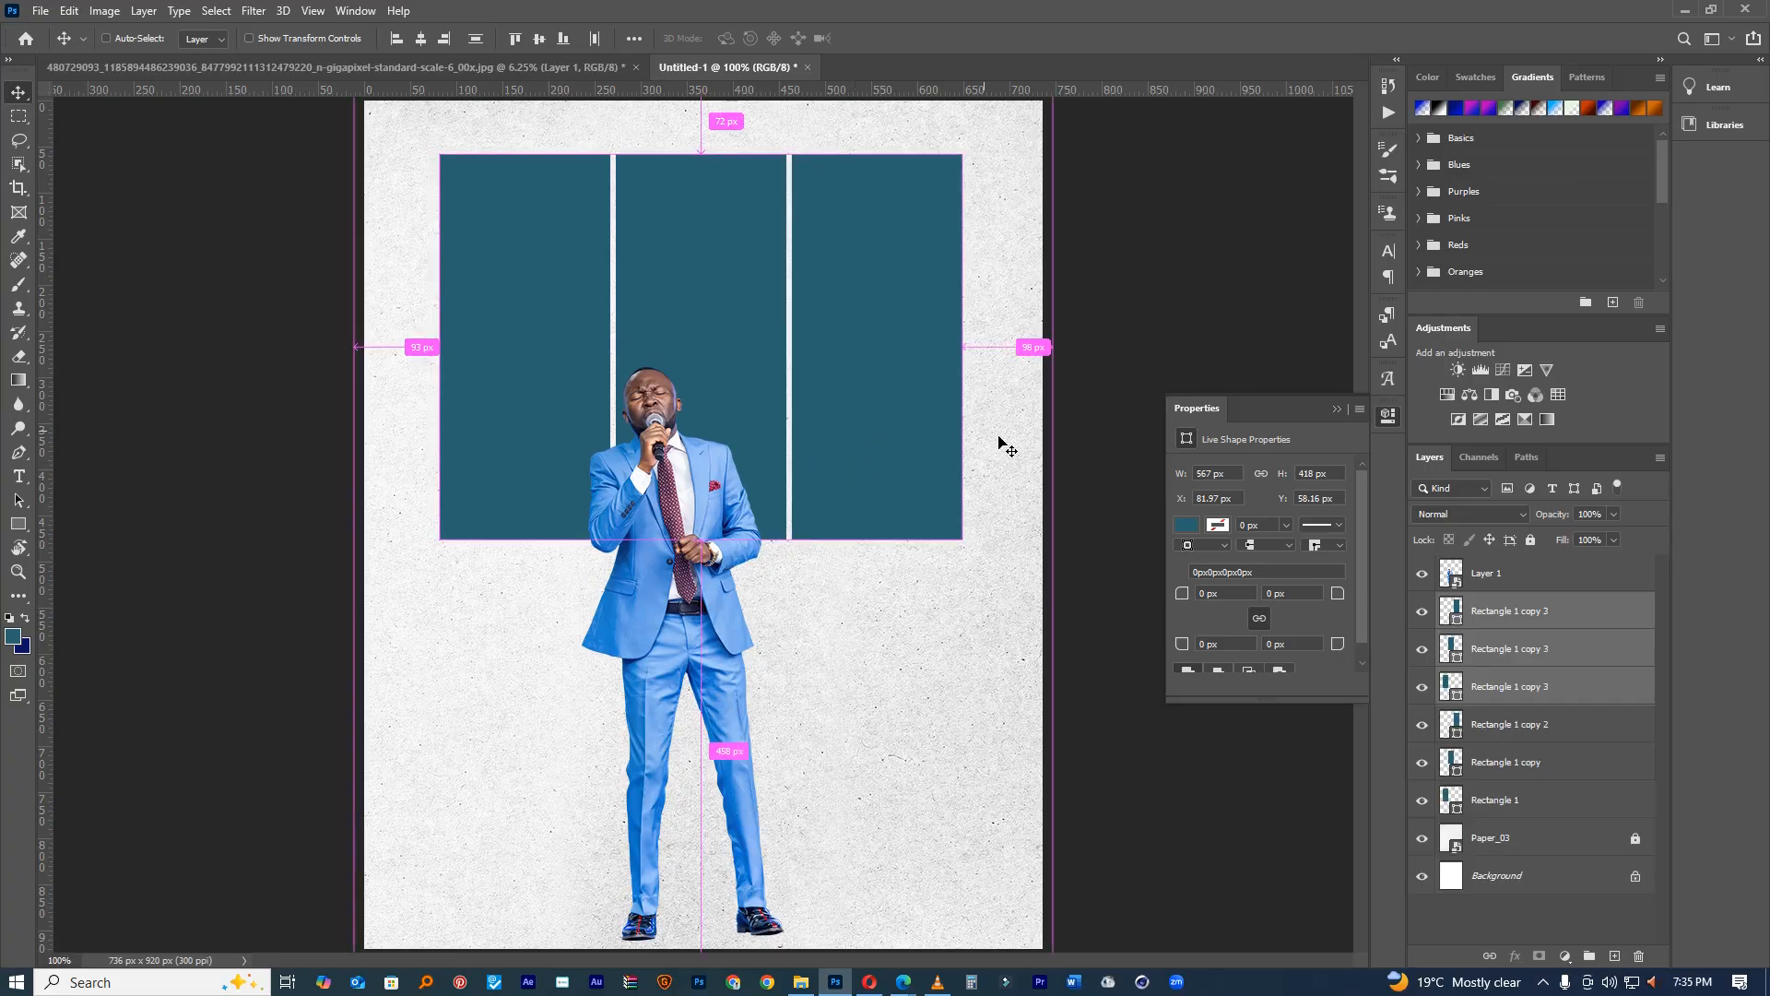
key(ctrl+g)
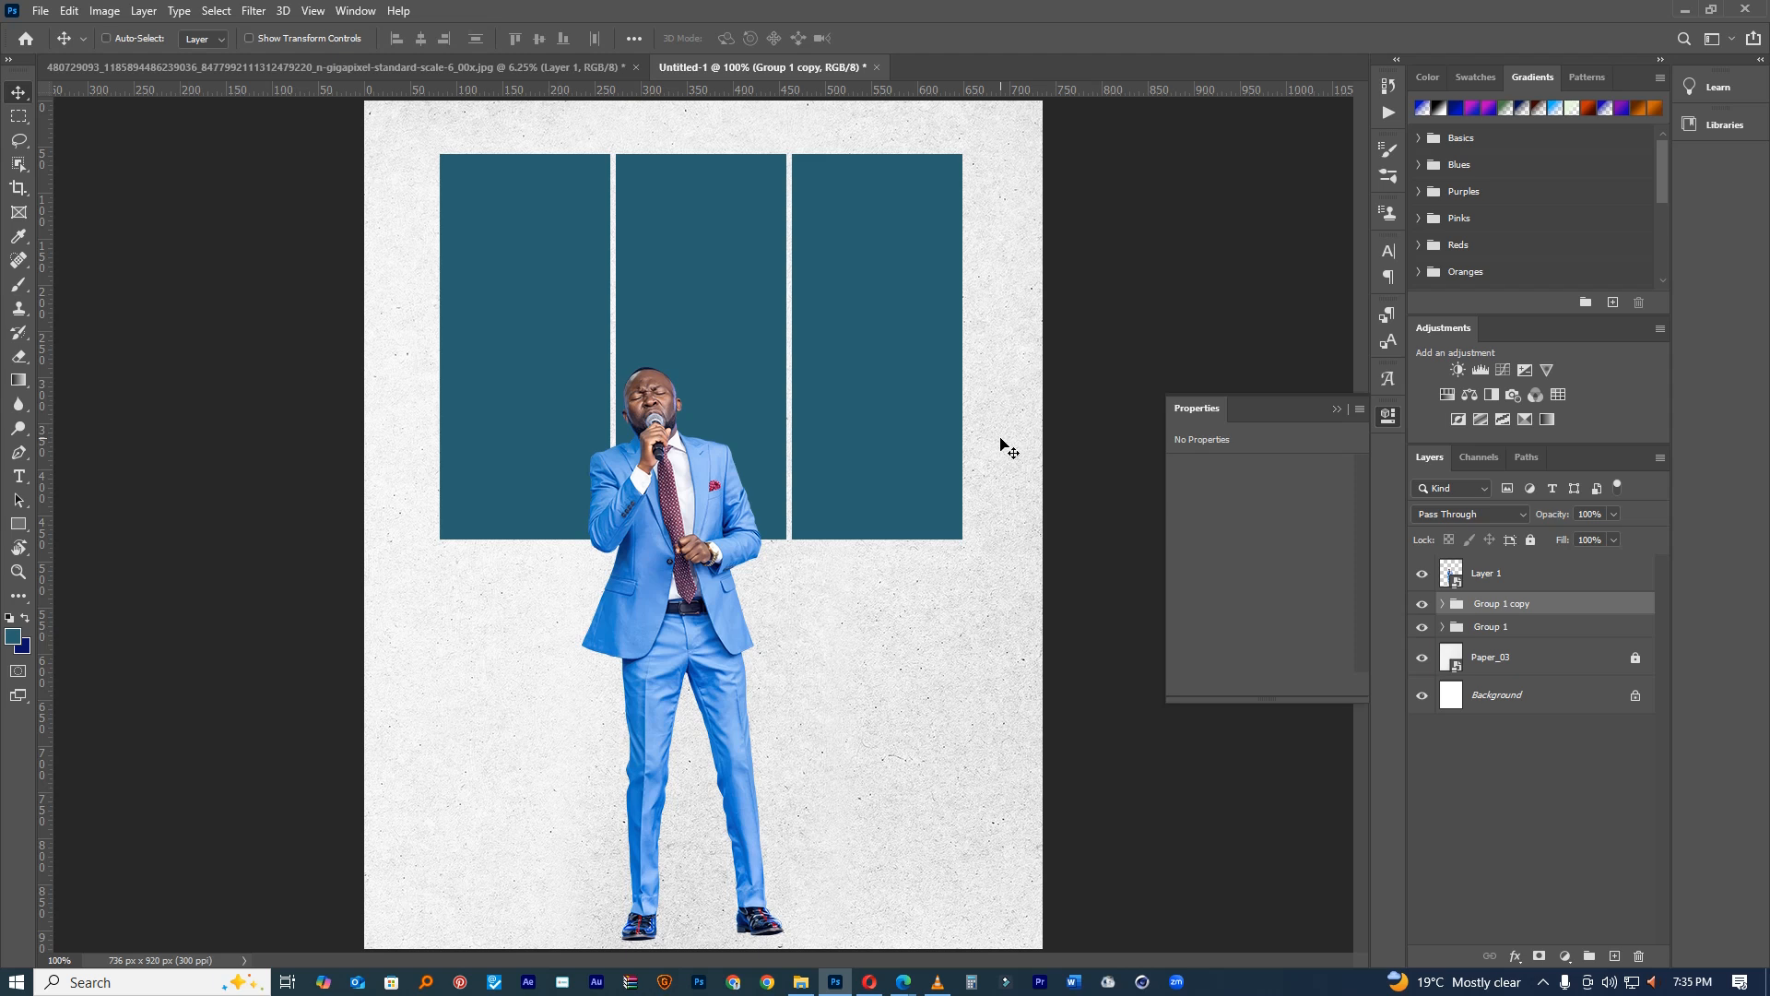
key(ctrl+t)
drag(704, 153, 737, 606)
click(912, 38)
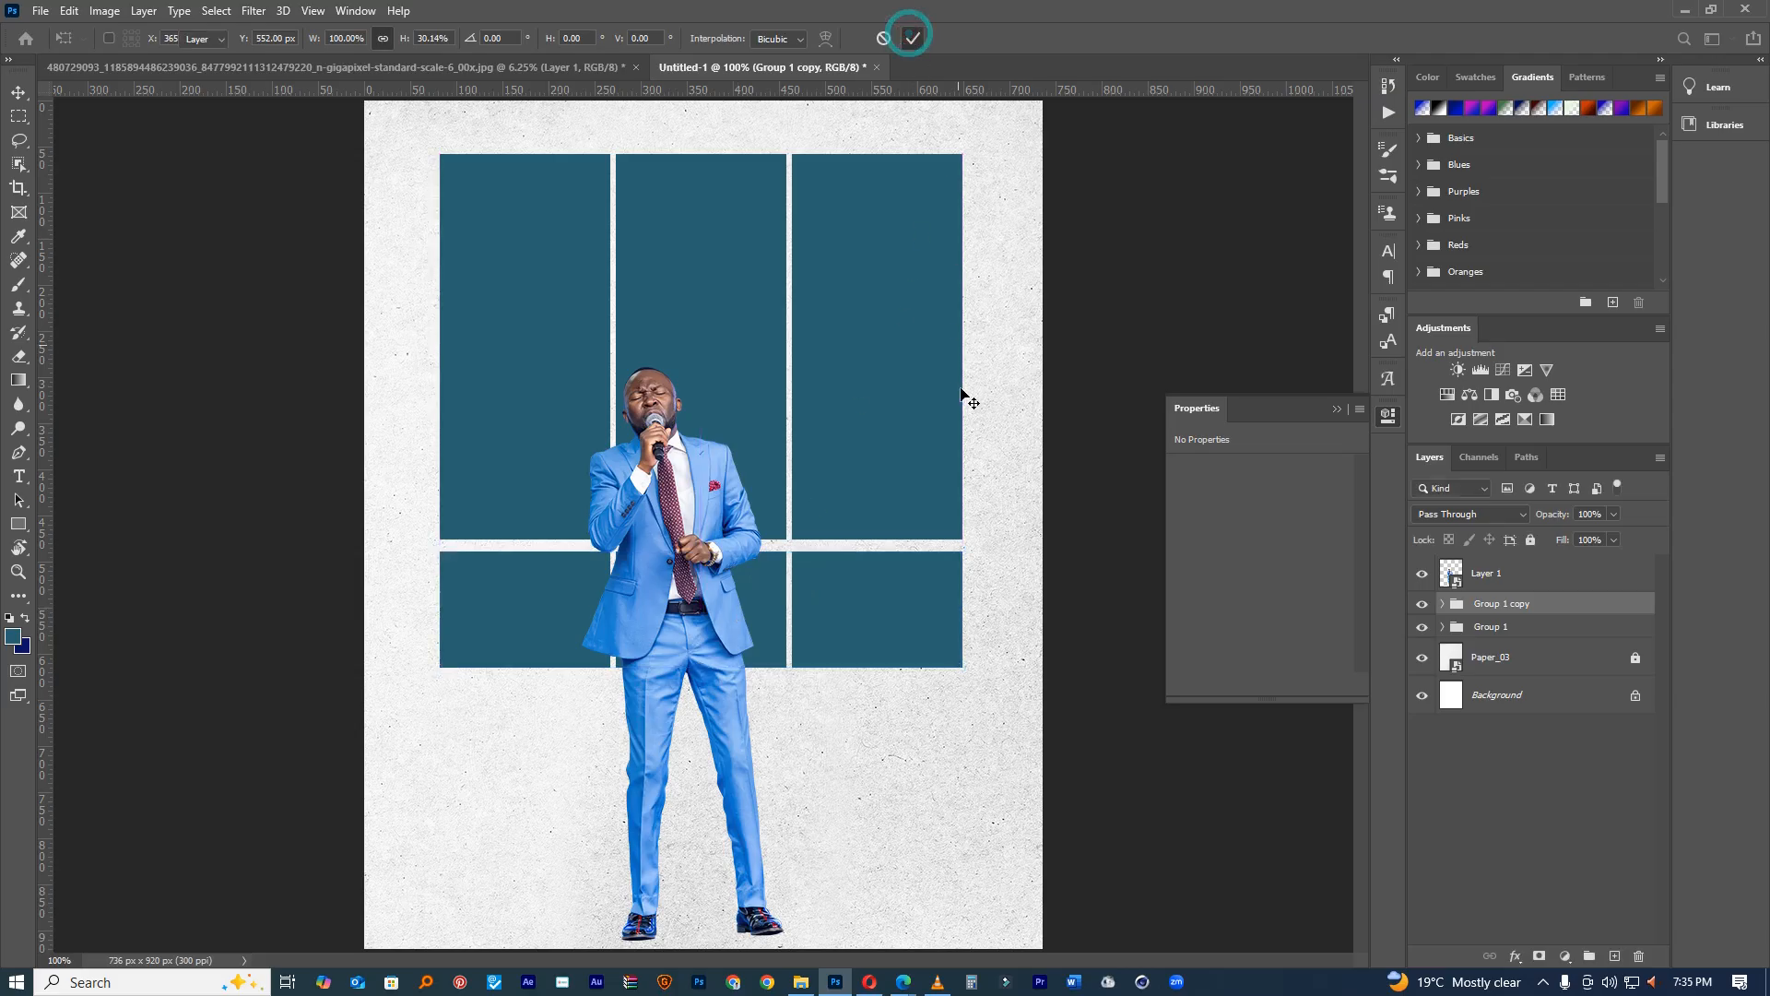
Step: Zoom out, cancel a transform on all artwork, and lock the singer layer
key(ctrl+minus)
drag(476, 328, 895, 694)
key(ctrl+t)
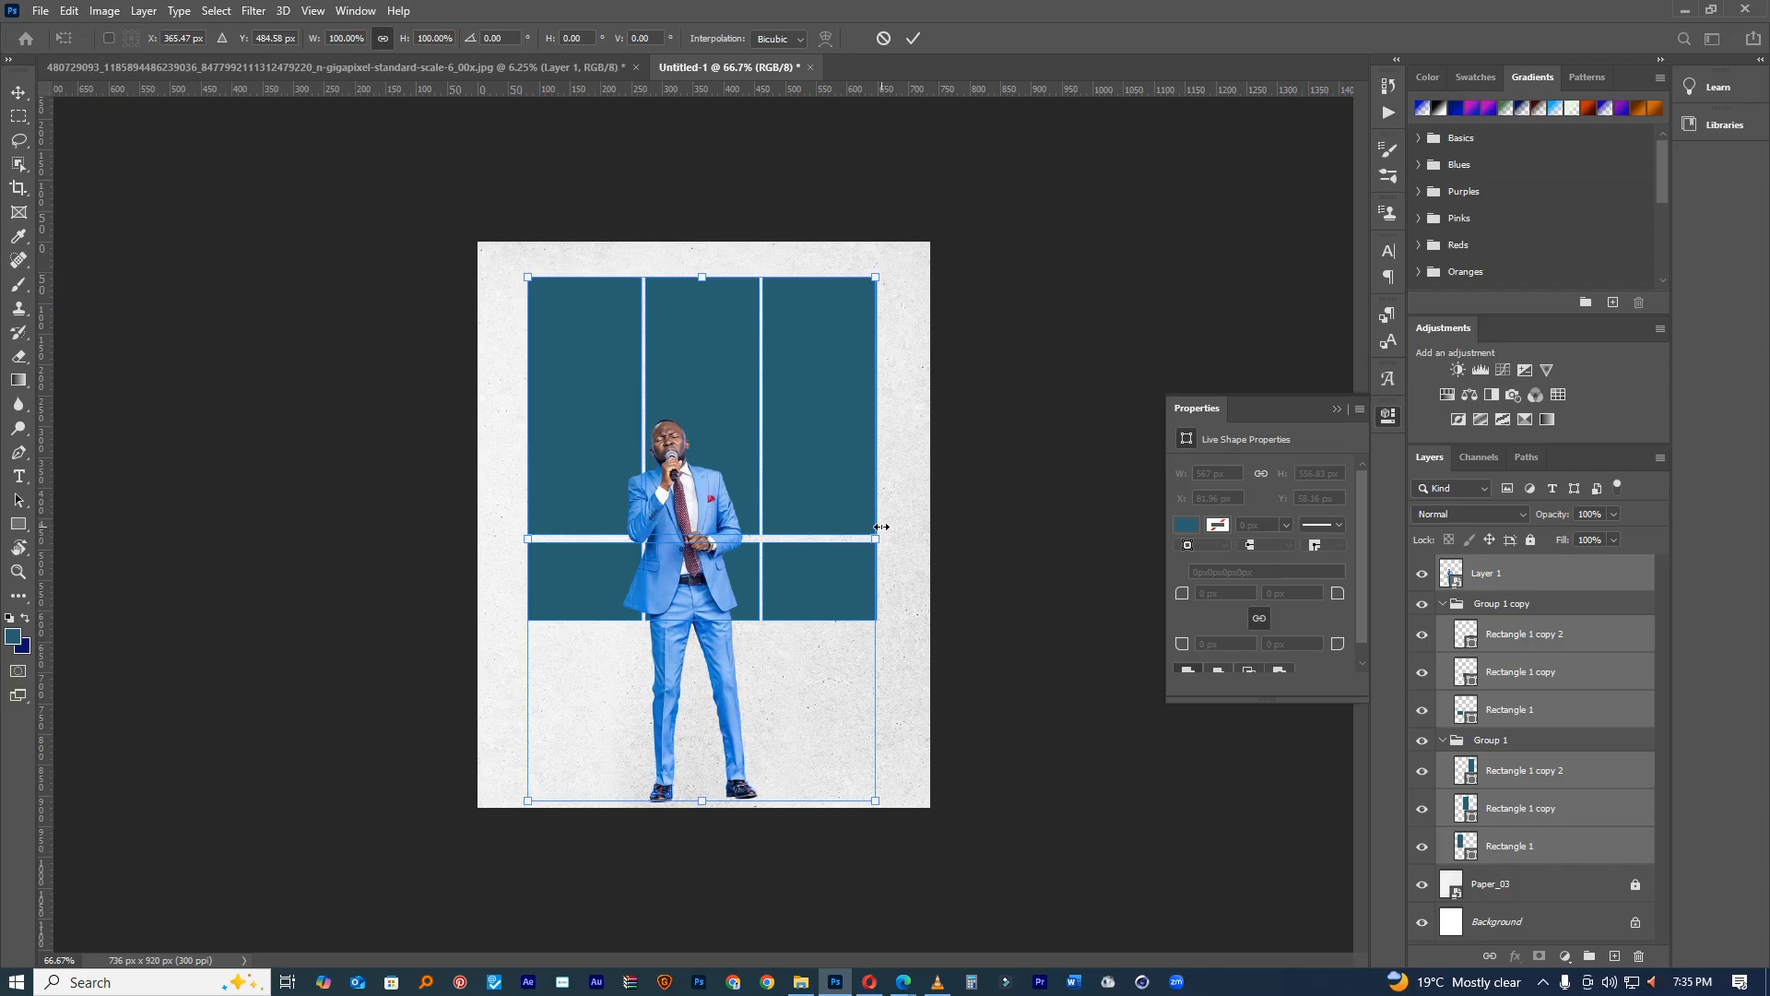
key(Escape)
click(1512, 573)
click(1530, 540)
Step: Widen the six-panel grid to both sides and fine-tune its height
drag(475, 336, 1004, 636)
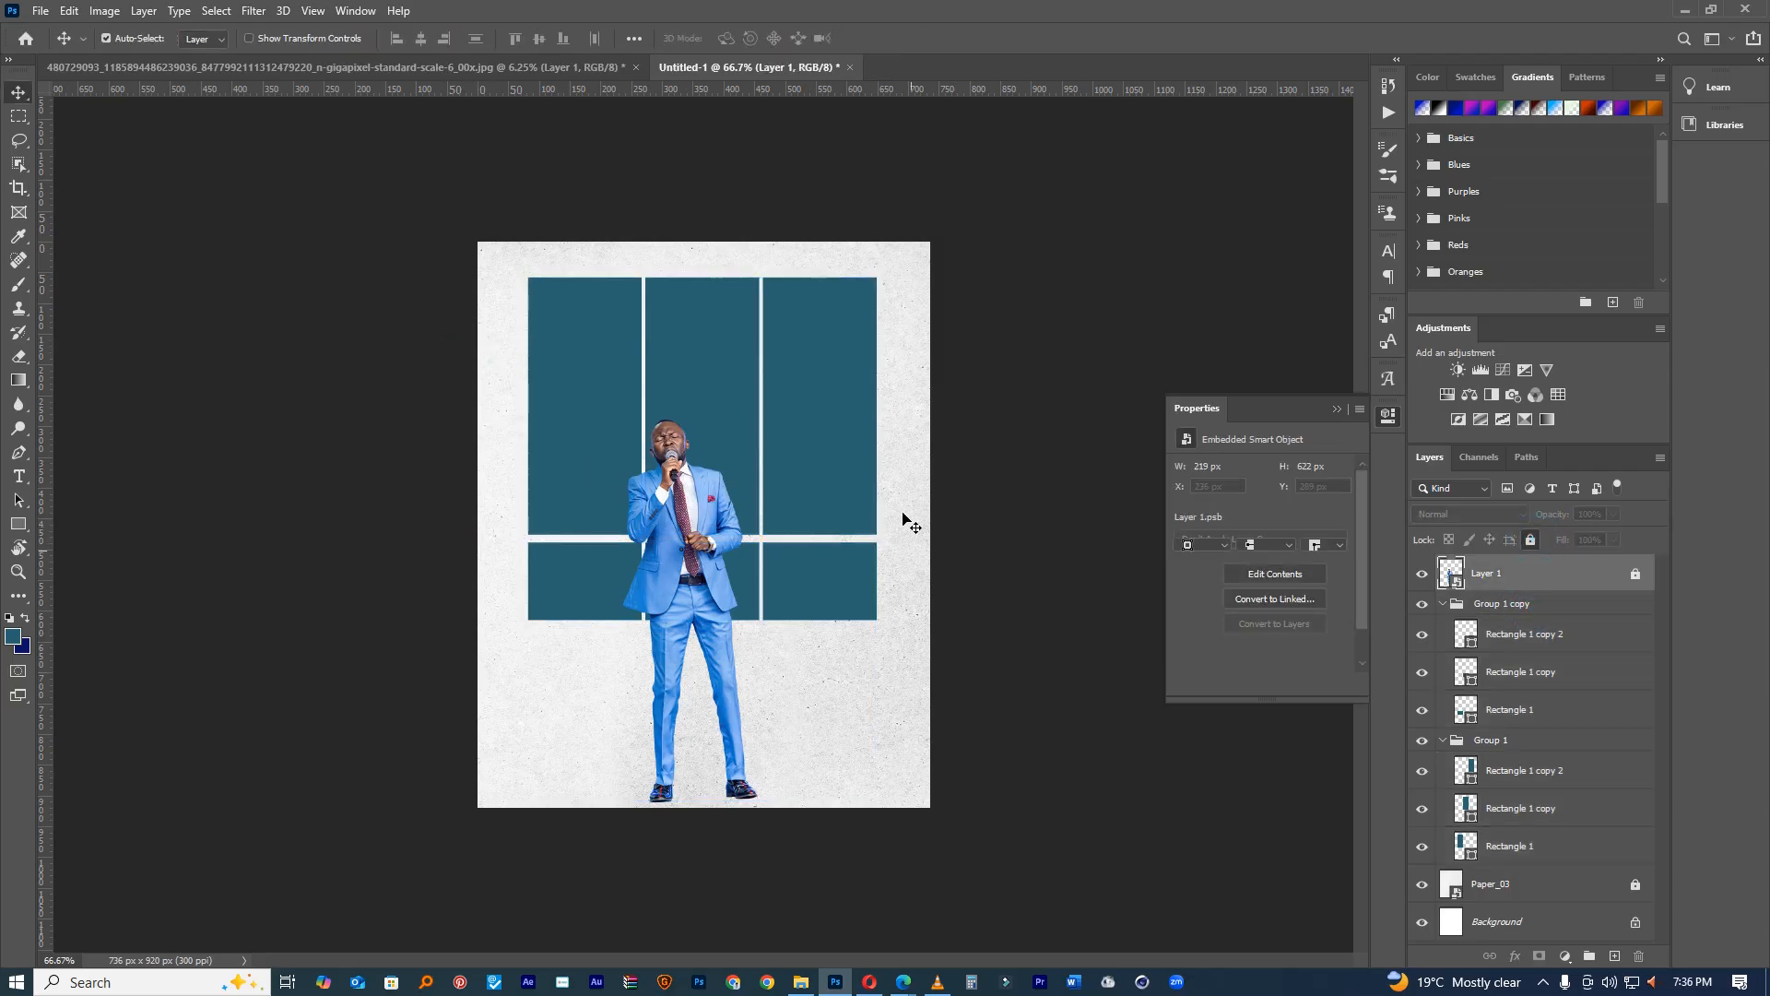
key(ctrl+t)
drag(885, 455, 916, 454)
drag(528, 449, 500, 449)
drag(701, 279, 702, 289)
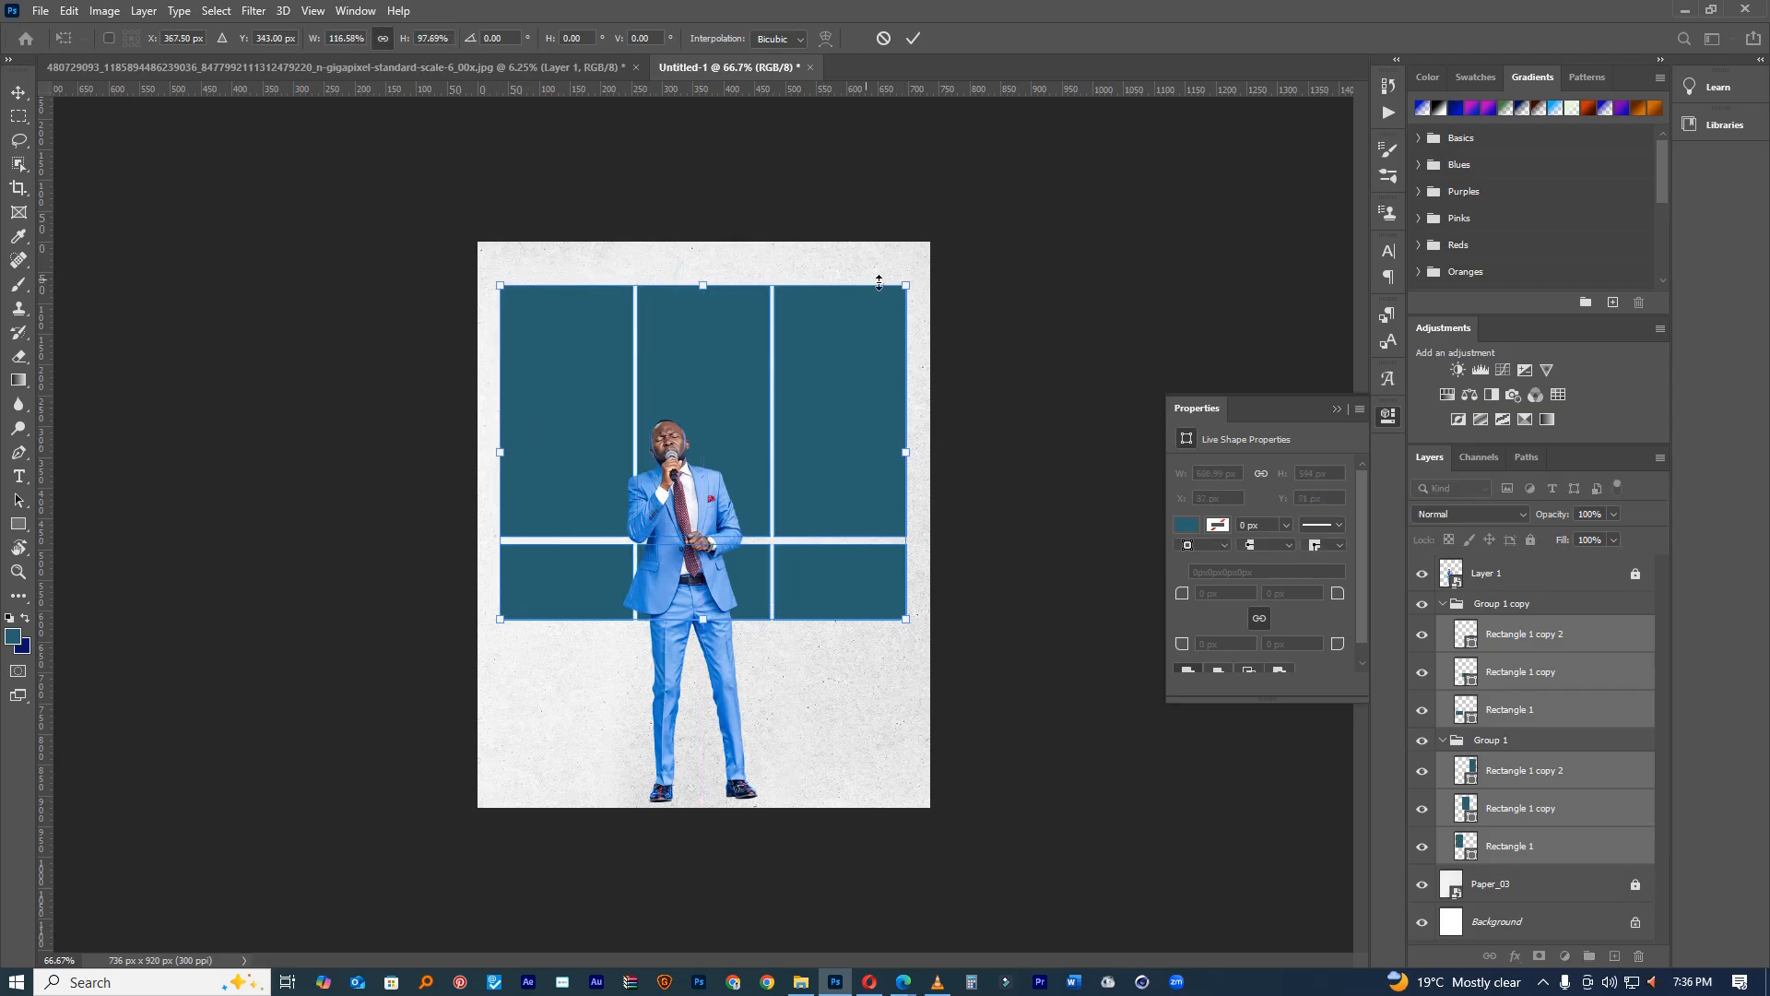
drag(902, 285, 898, 291)
drag(706, 288, 706, 287)
click(913, 38)
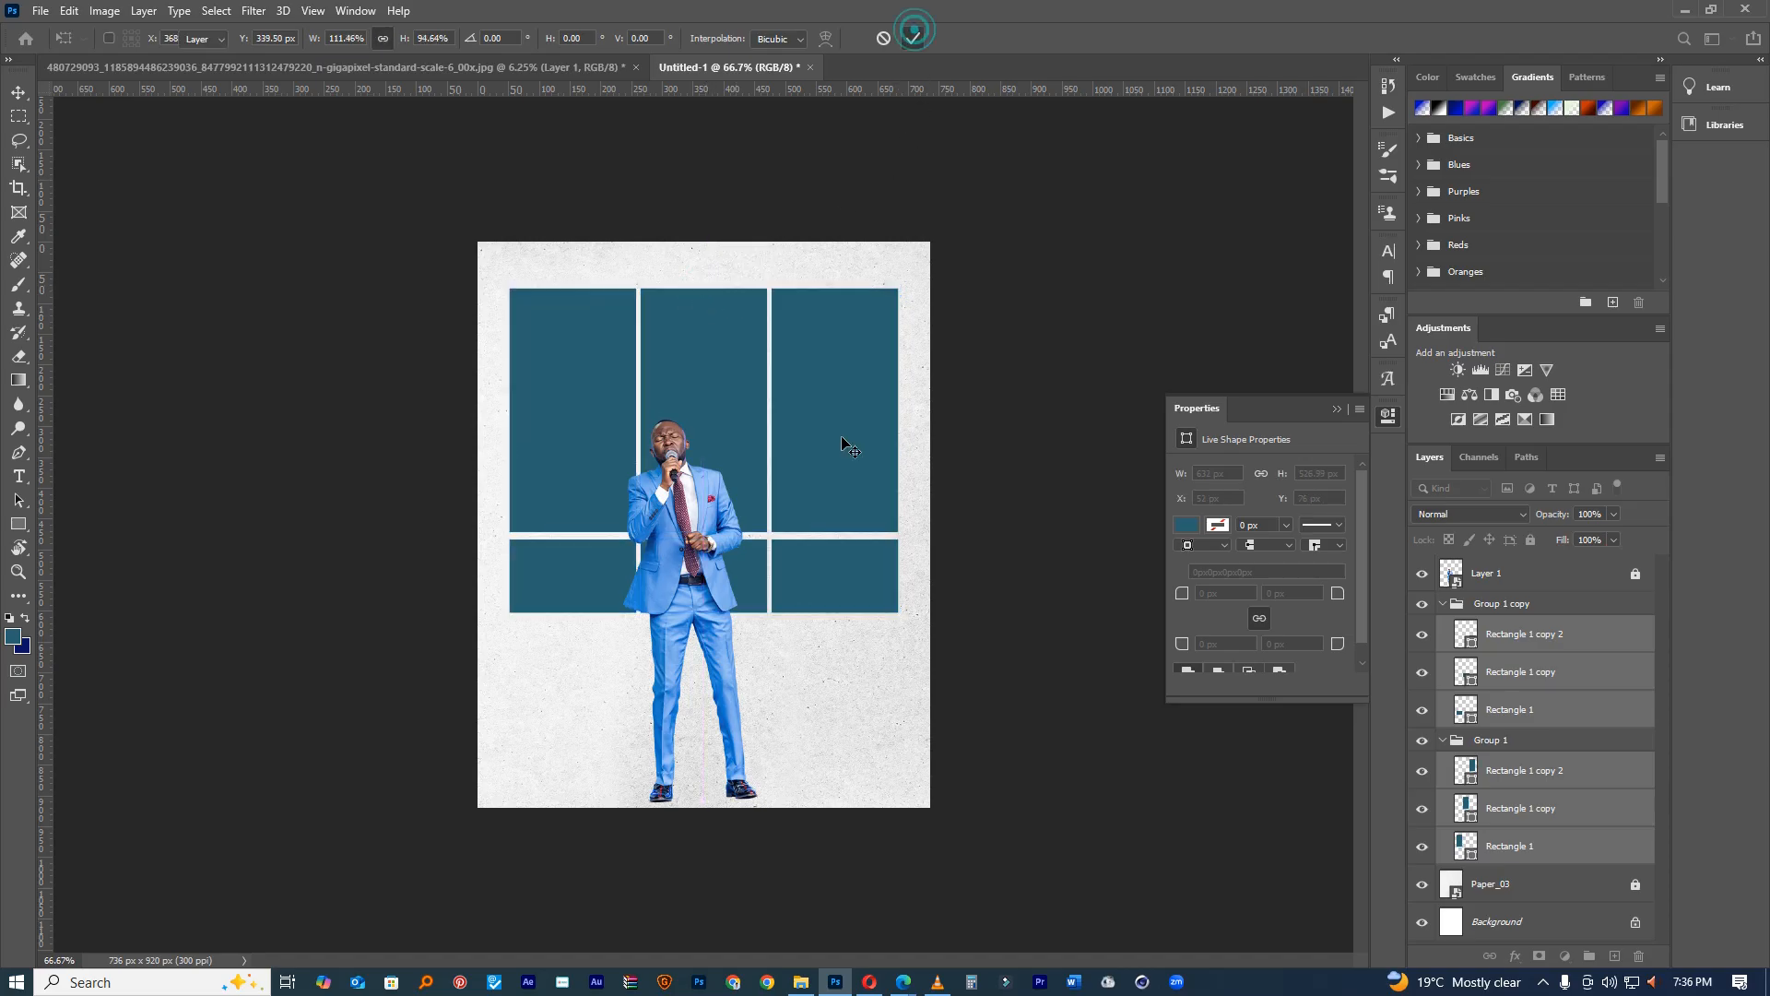
Step: Collapse both rectangle groups, hide the copied bottom row, and select Group 1
key(ctrl+plus)
click(839, 640)
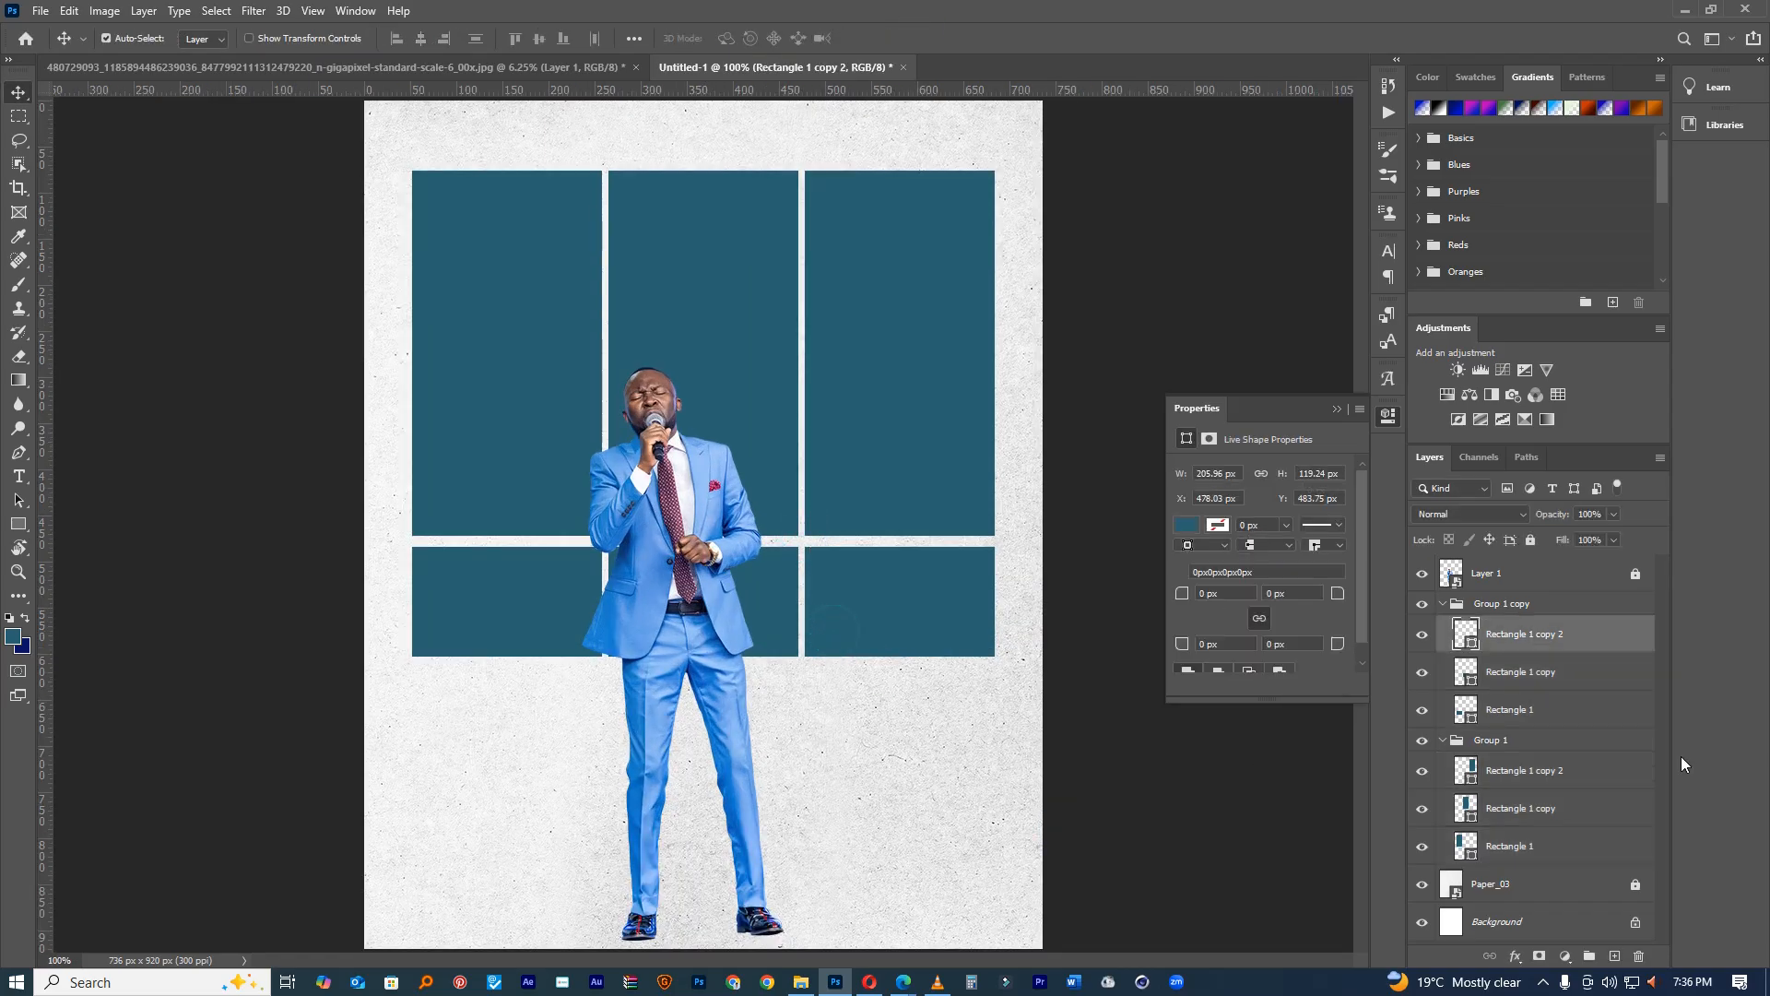
click(1444, 607)
click(1442, 603)
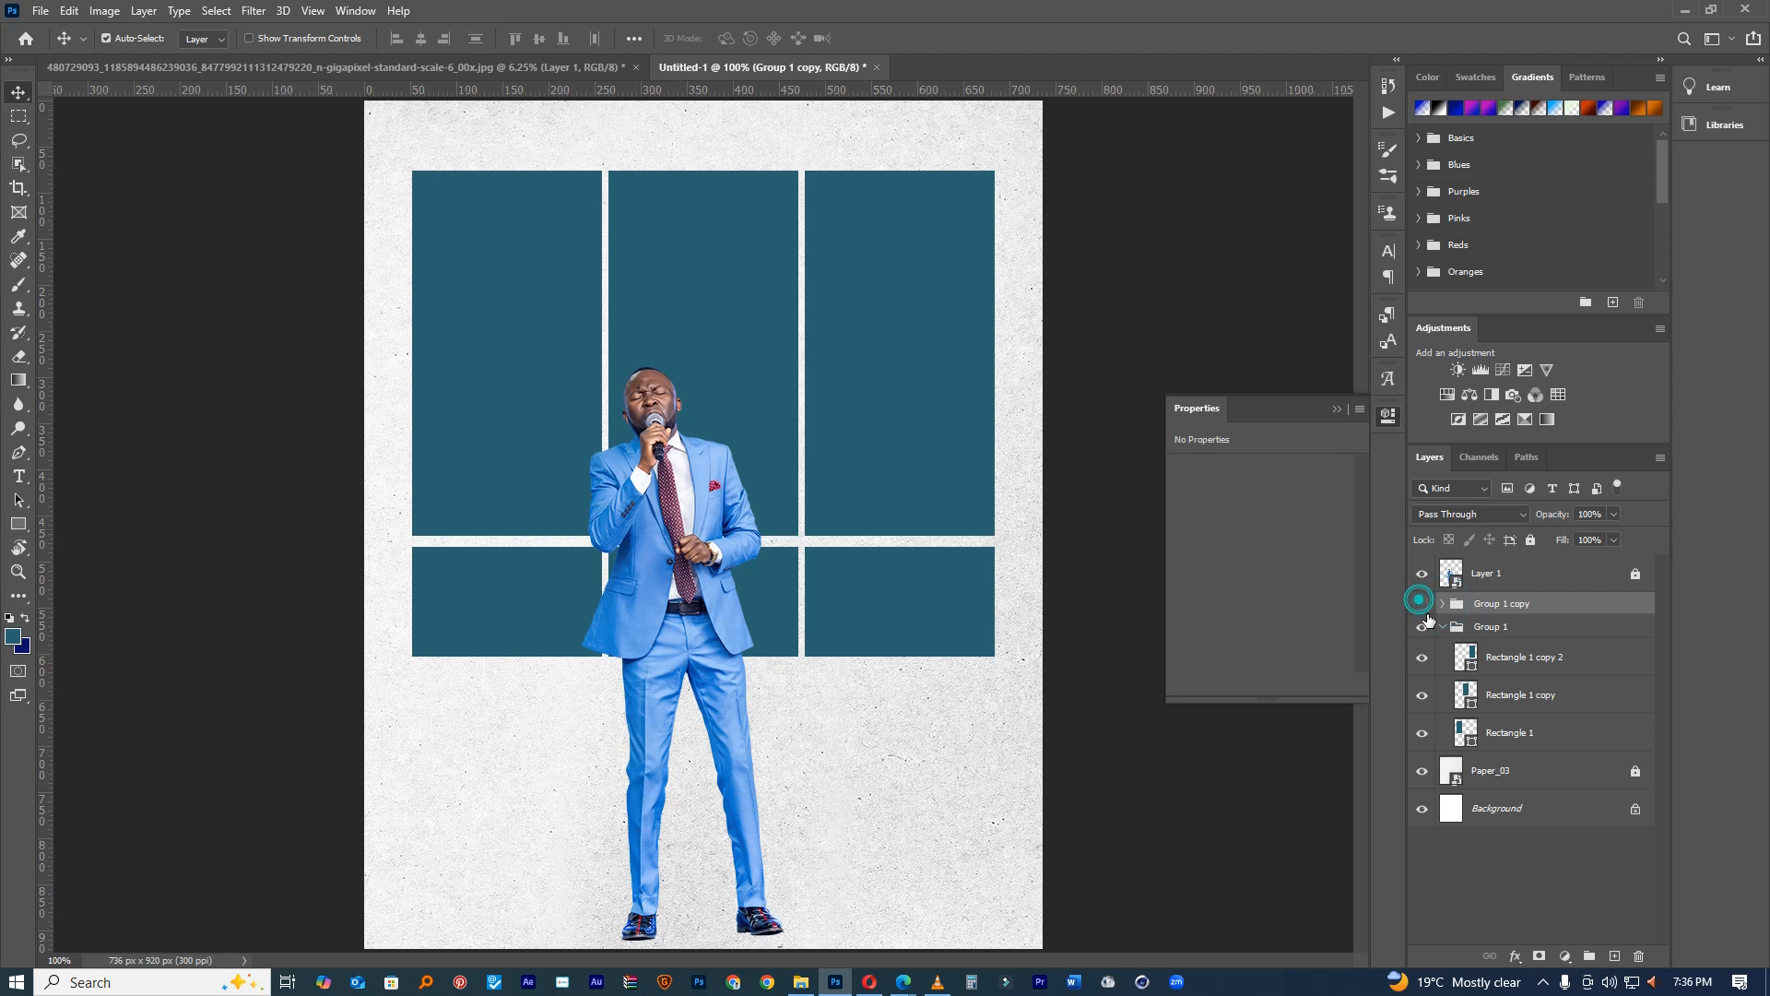
click(1421, 603)
click(1442, 627)
click(1494, 629)
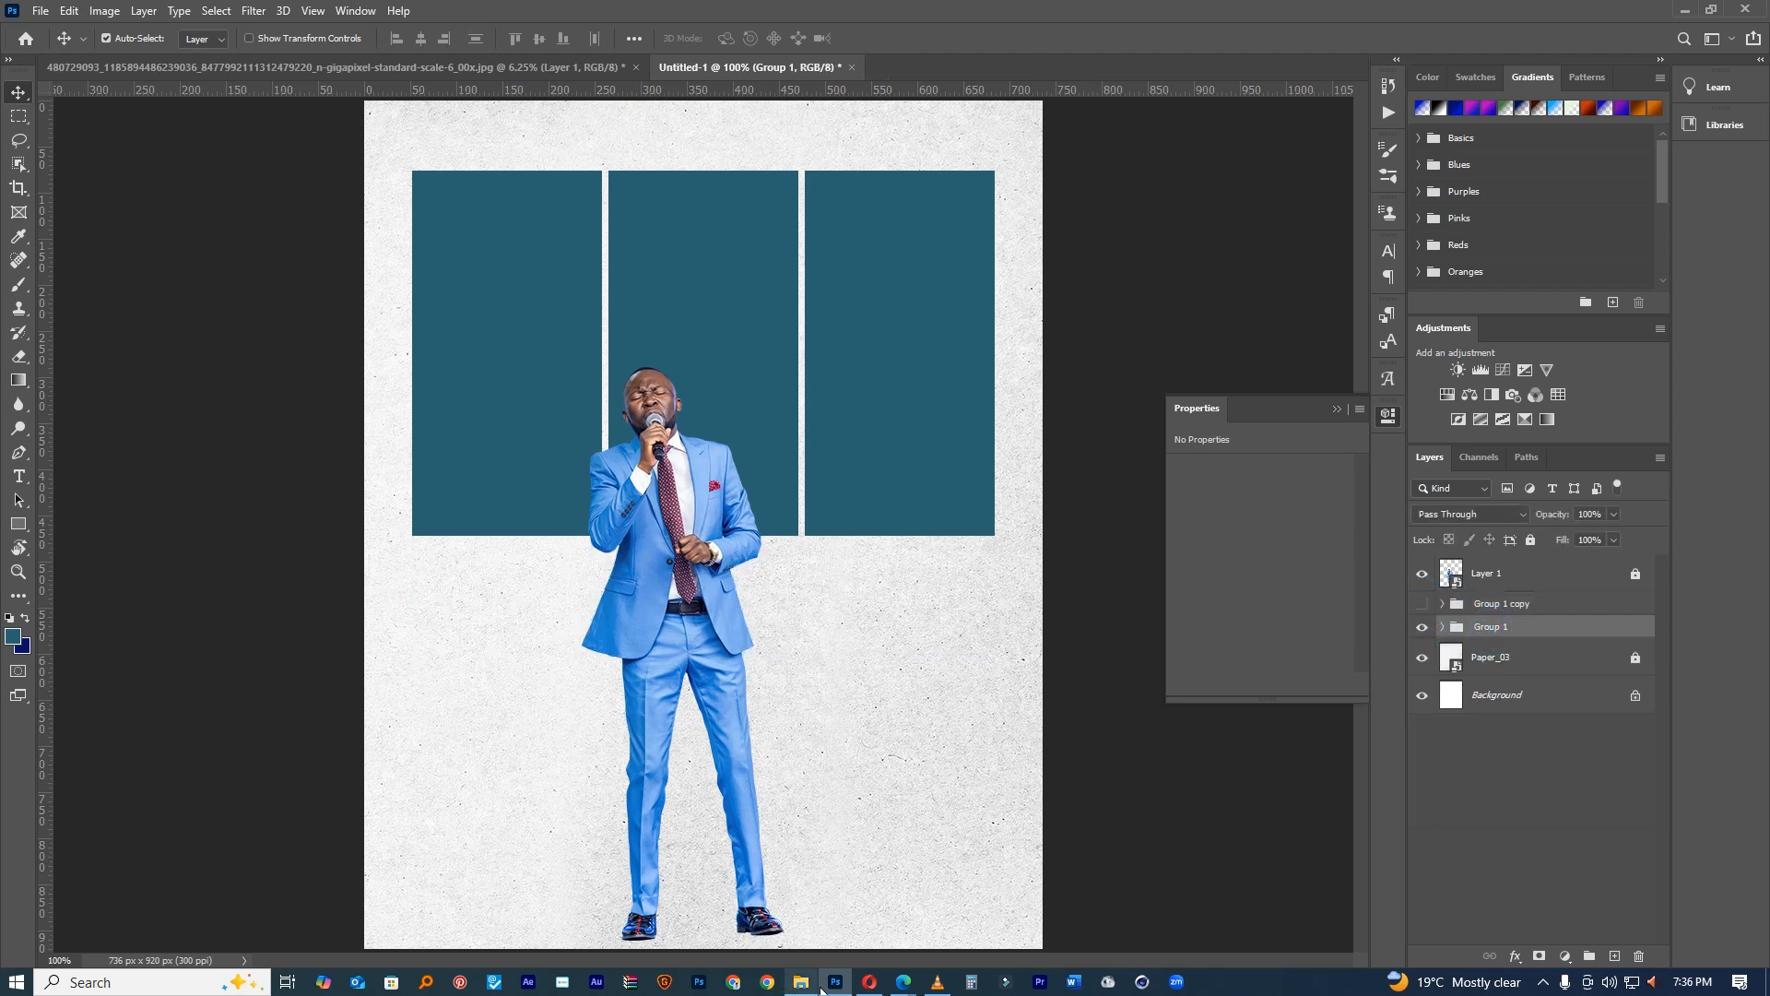
click(801, 982)
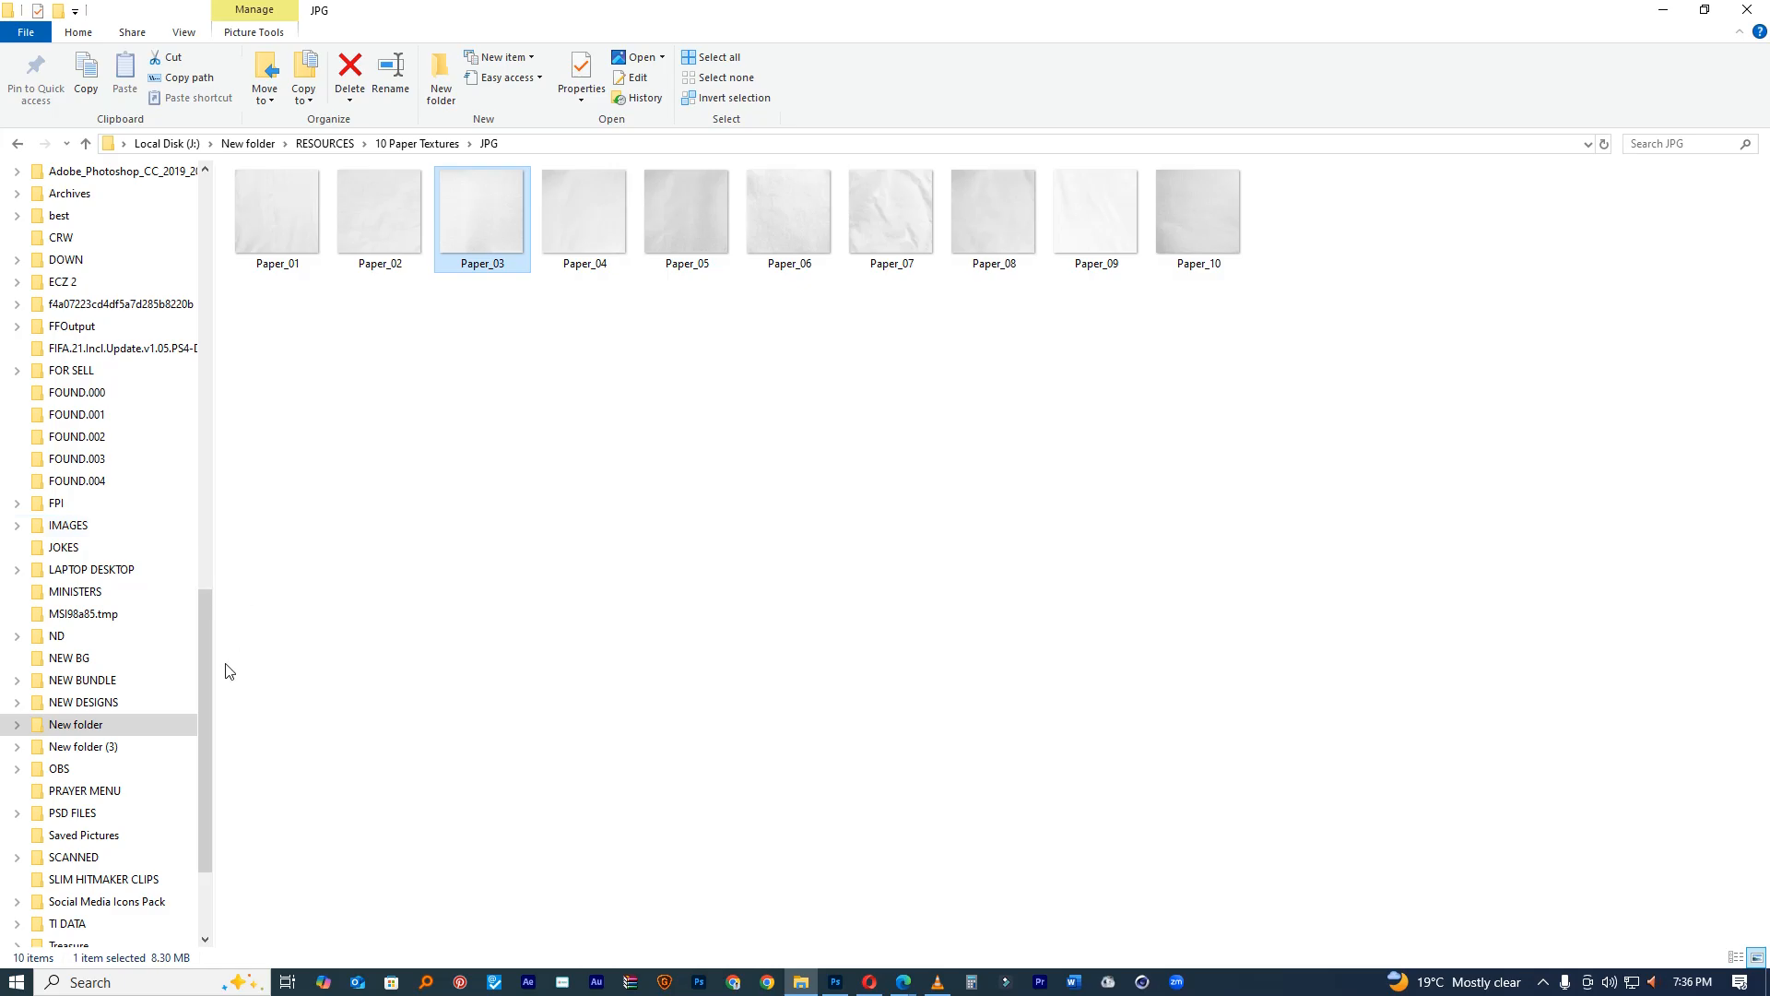
Step: Open Pictures › IMAGE and drag the green-shirt man's photo into the Photoshop flyer
drag(206, 612, 224, 189)
click(83, 377)
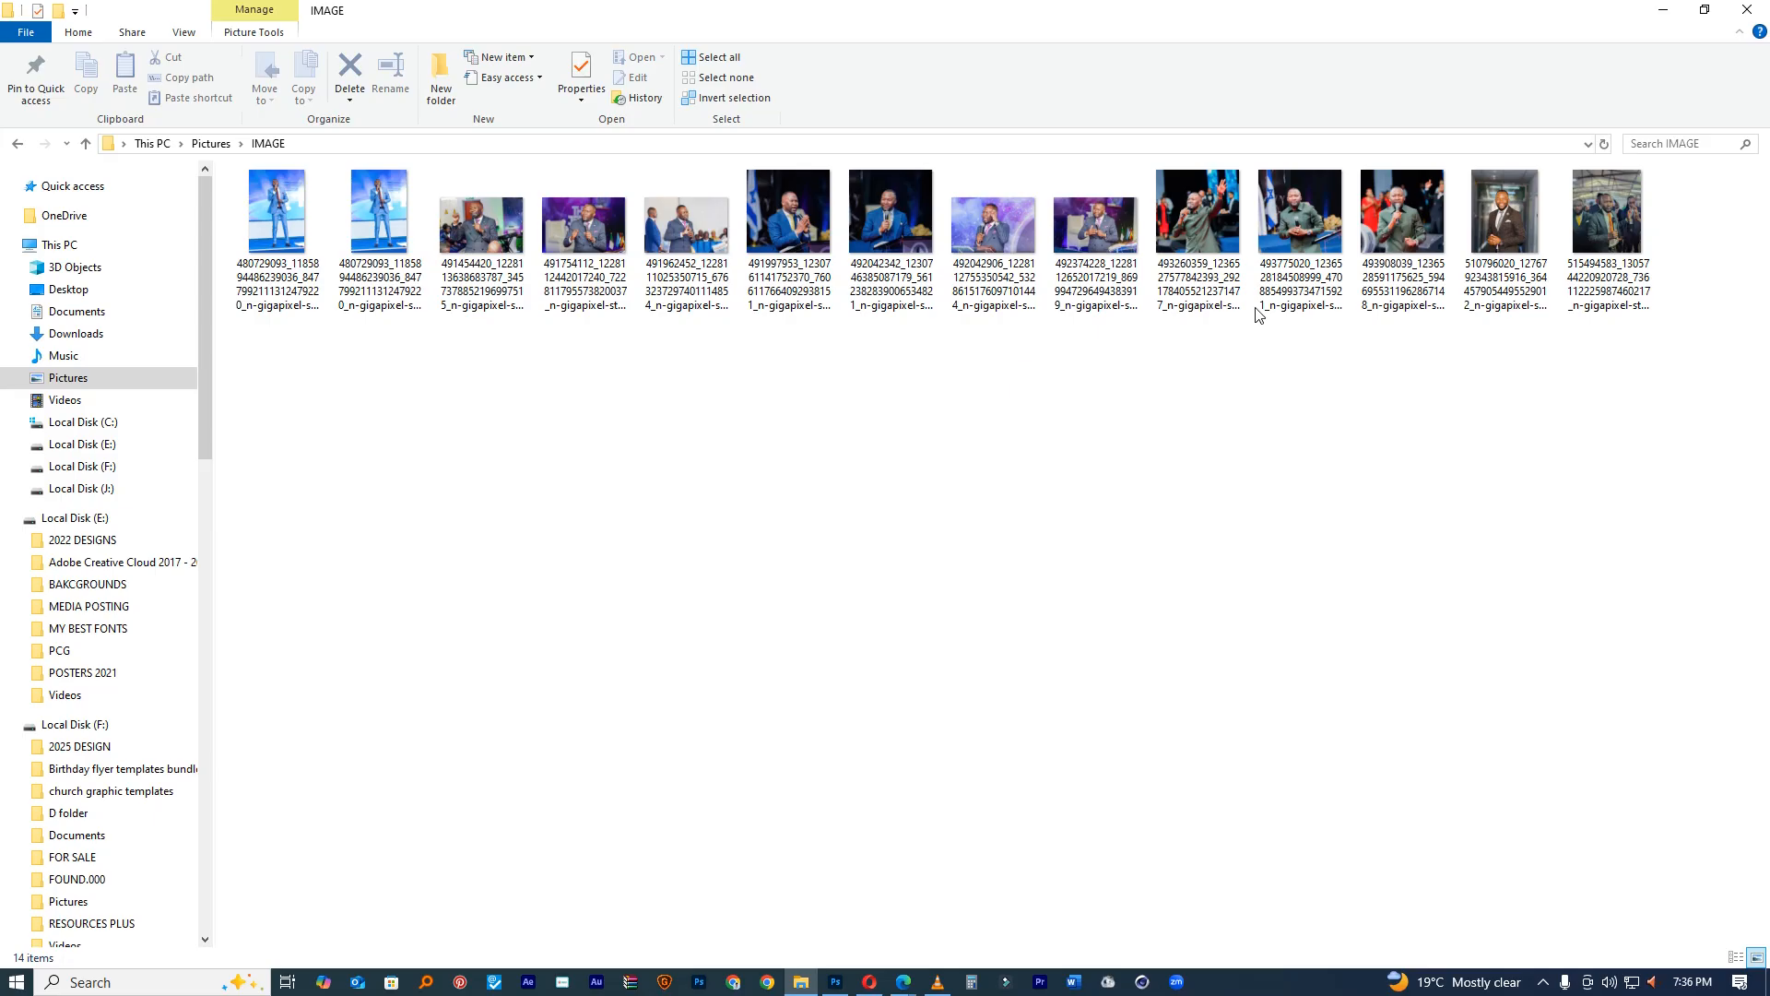
click(1211, 279)
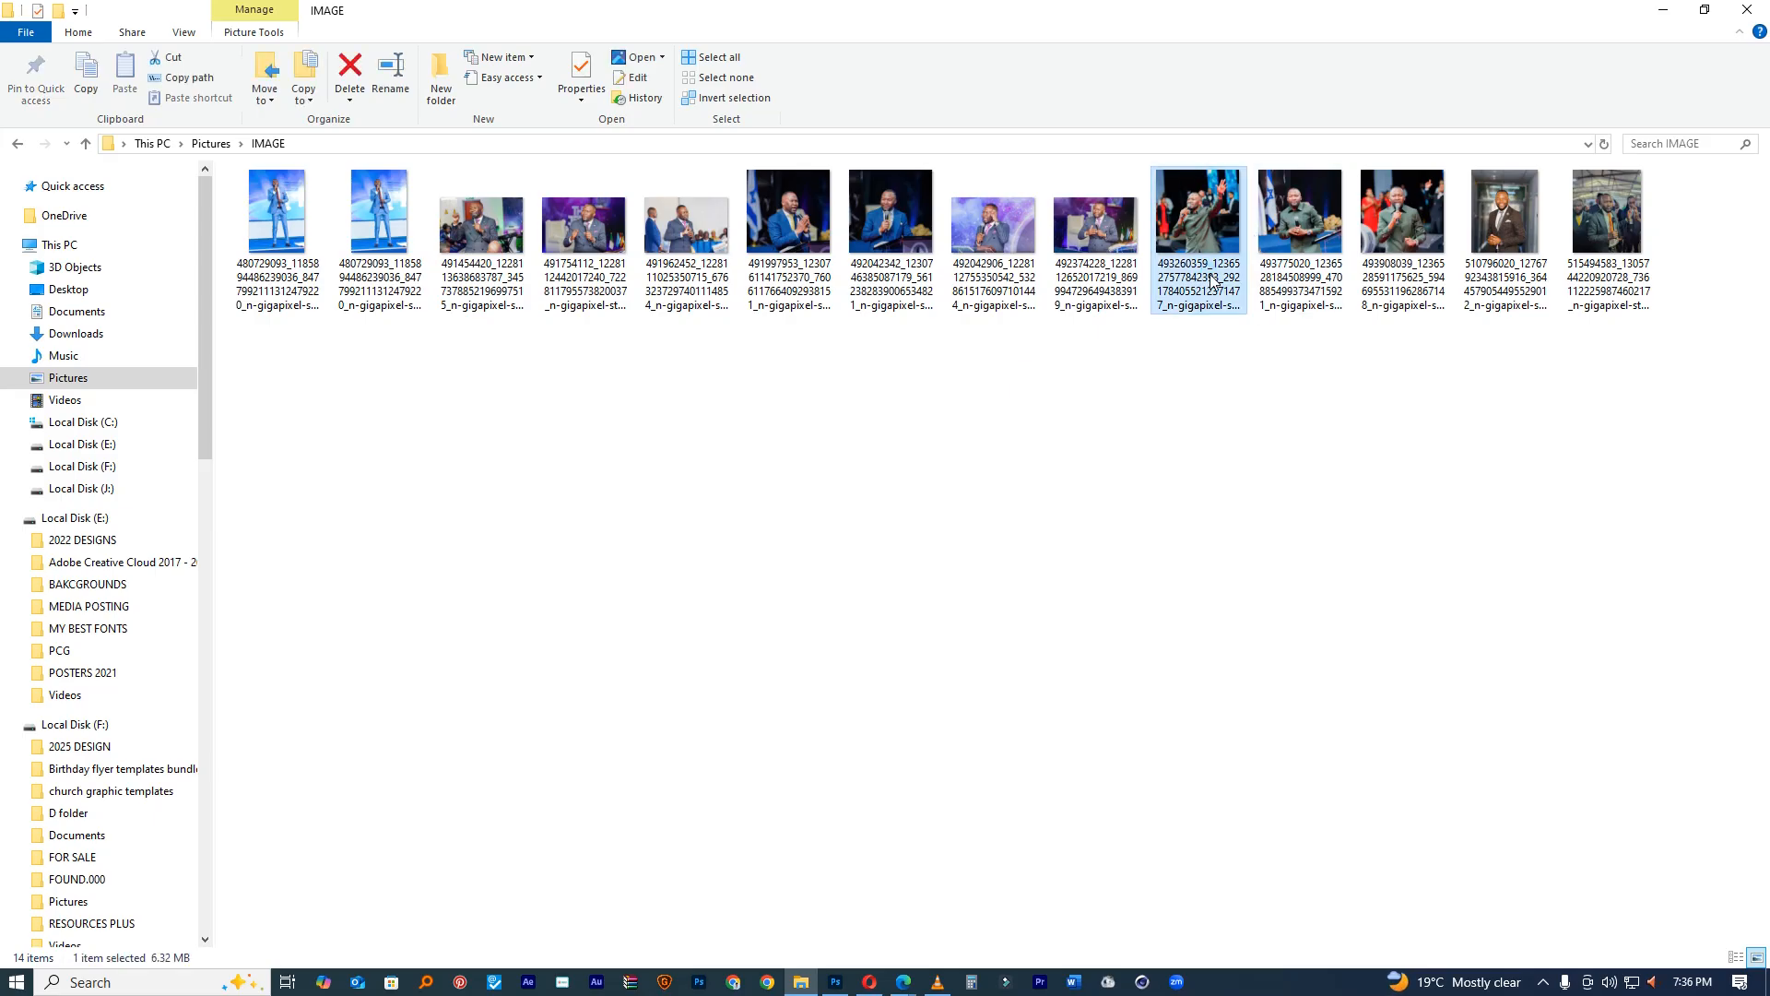
drag(1198, 241, 920, 446)
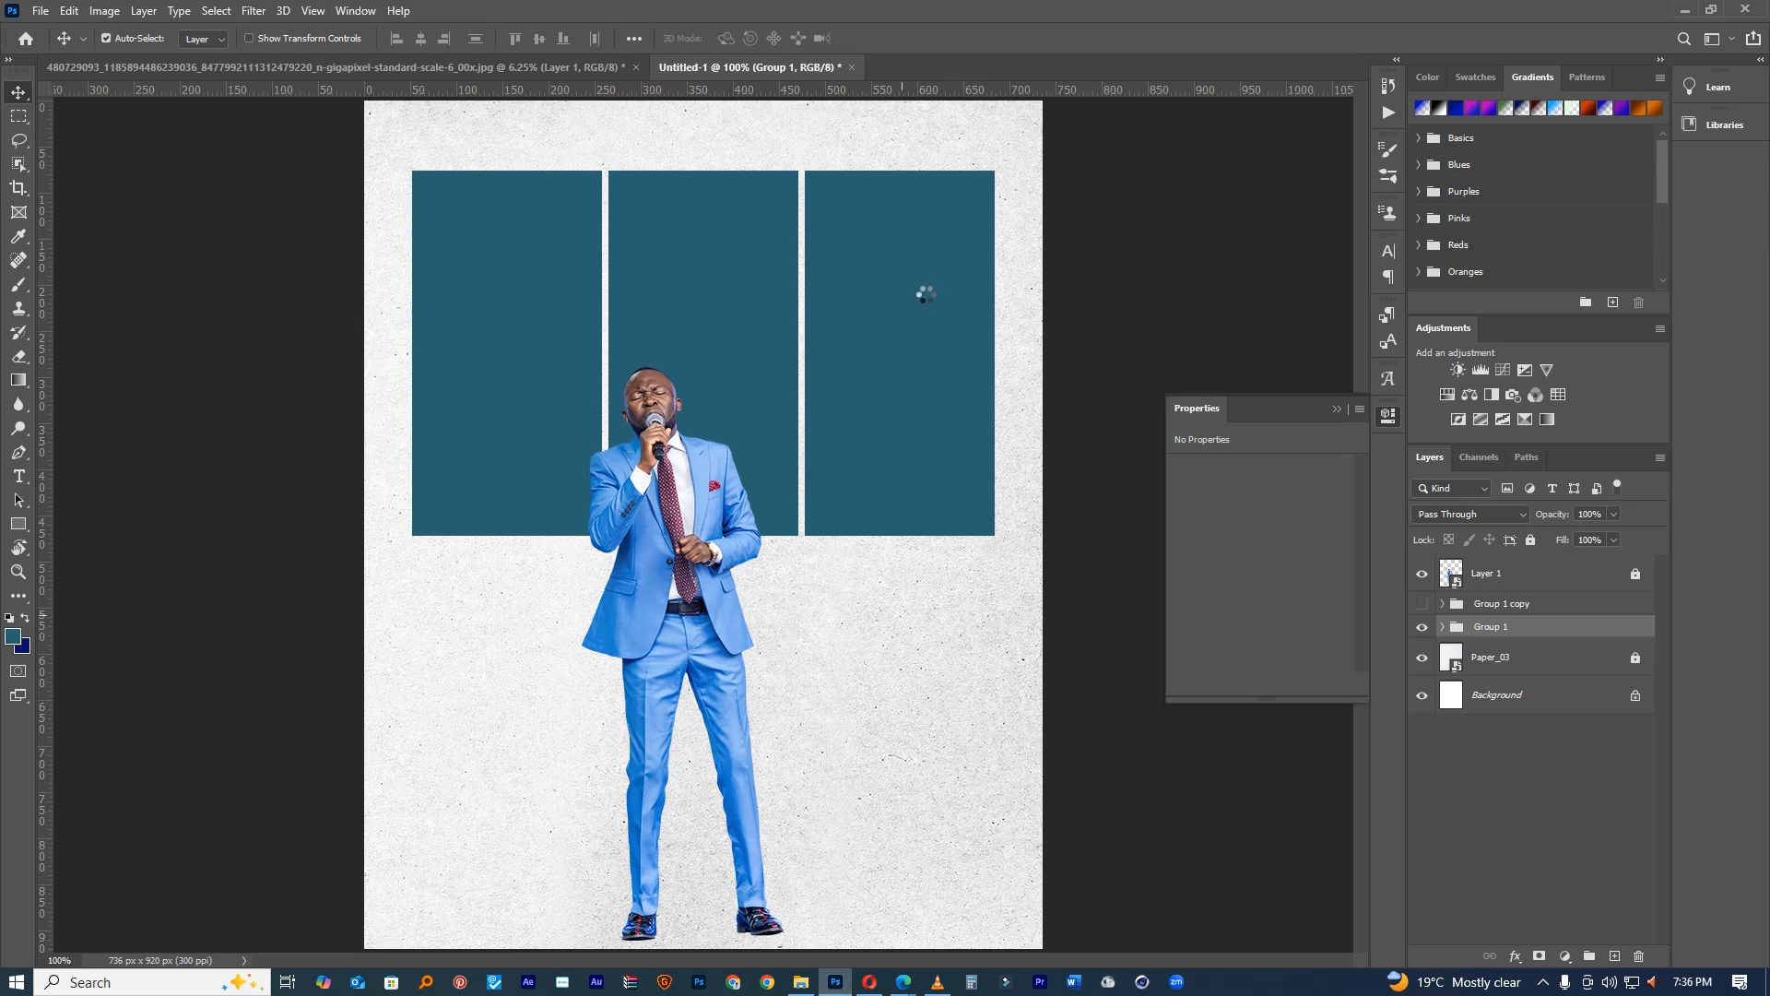
Step: Commit the photo, move it into the rectangle group, and clip it to the right-hand panel
click(882, 38)
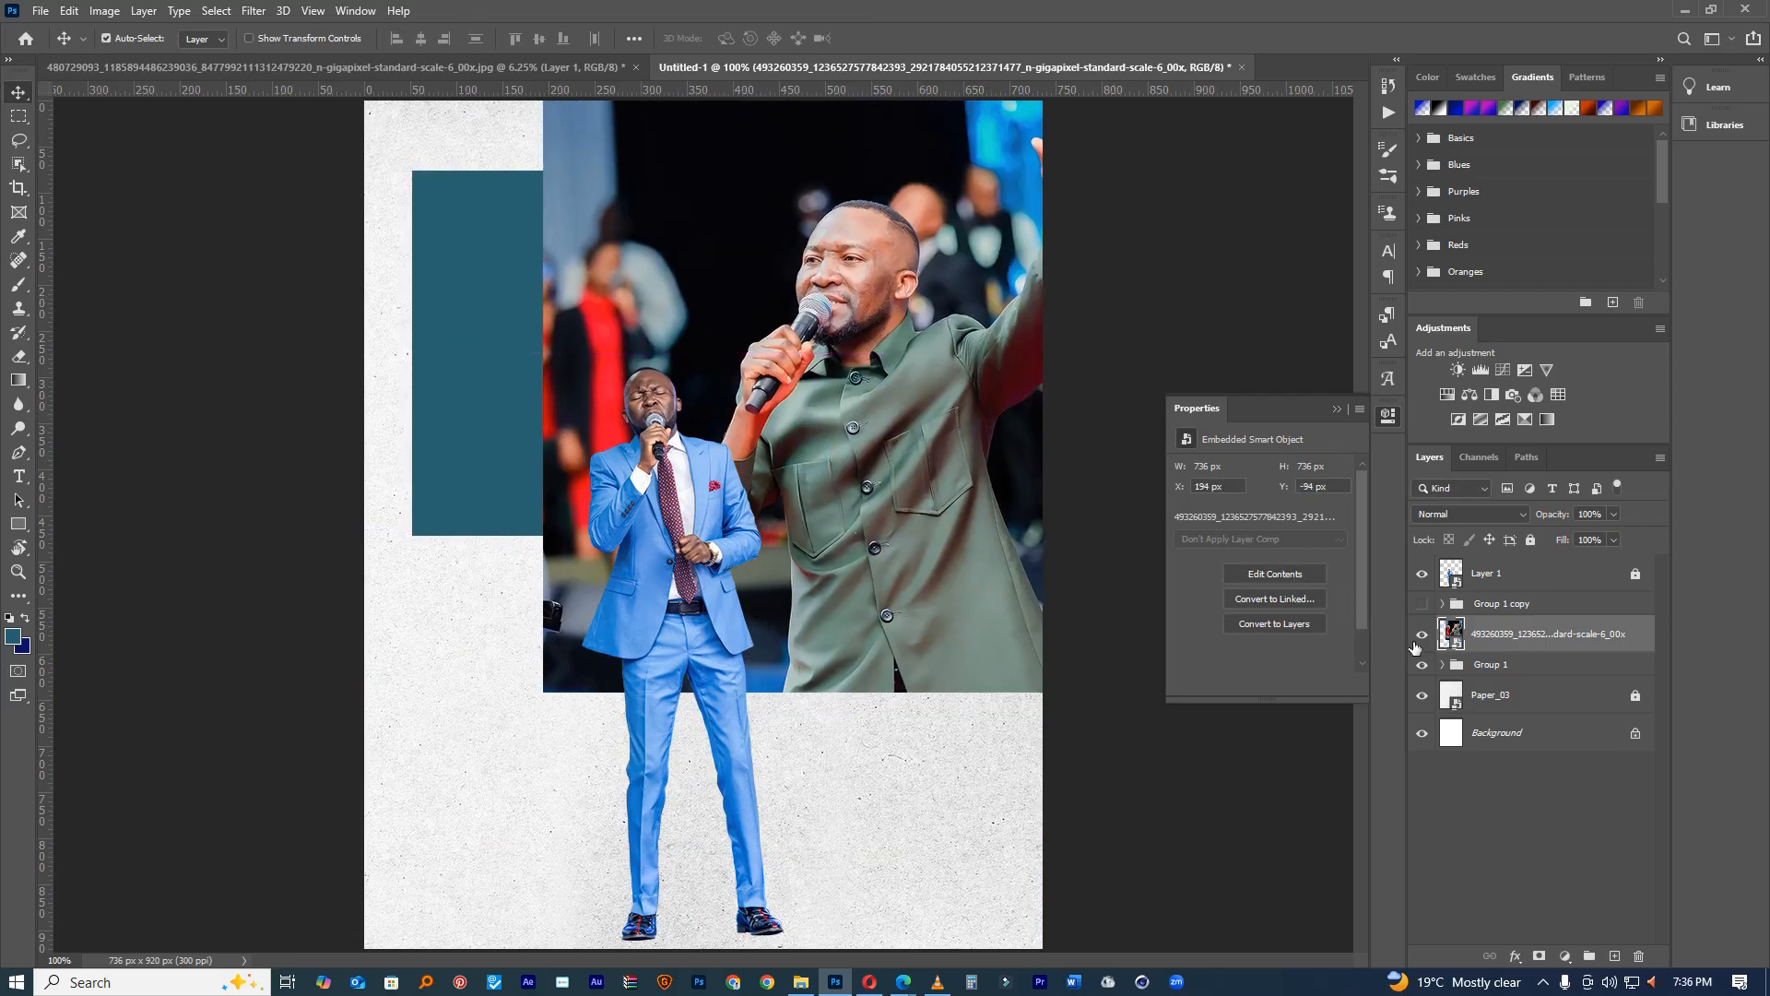
click(1442, 665)
drag(1475, 634, 1472, 687)
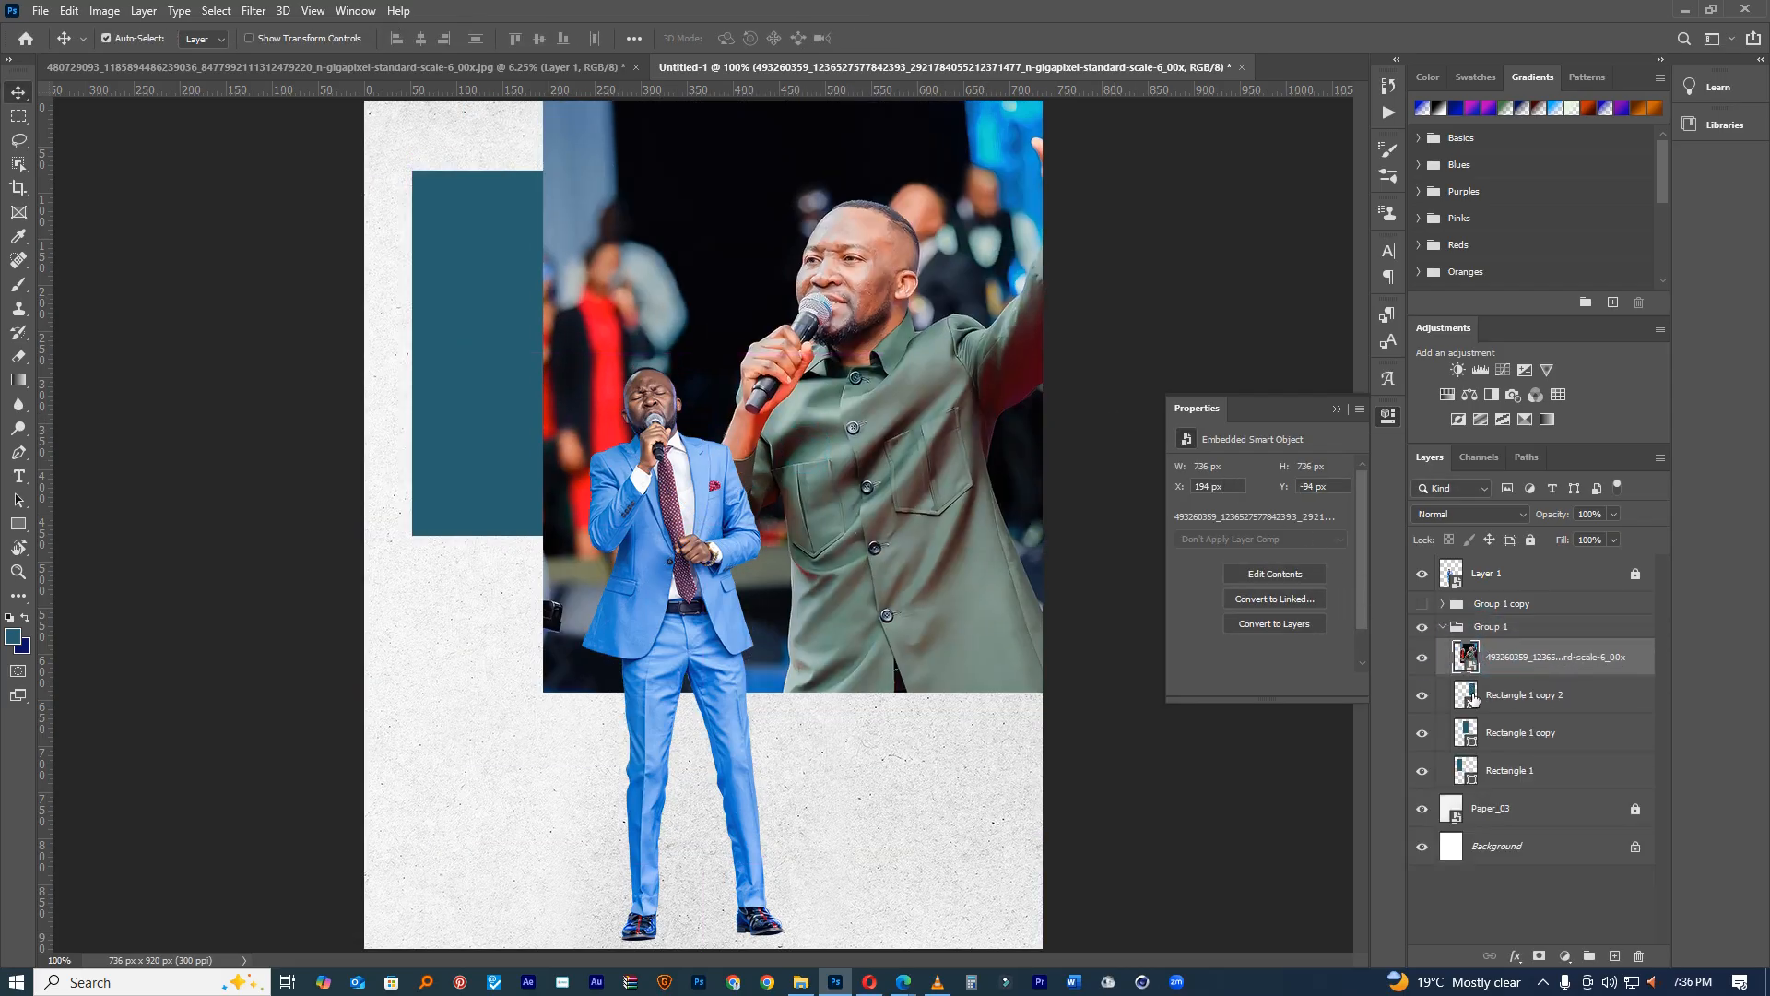
click(1427, 765)
click(1424, 766)
click(1419, 738)
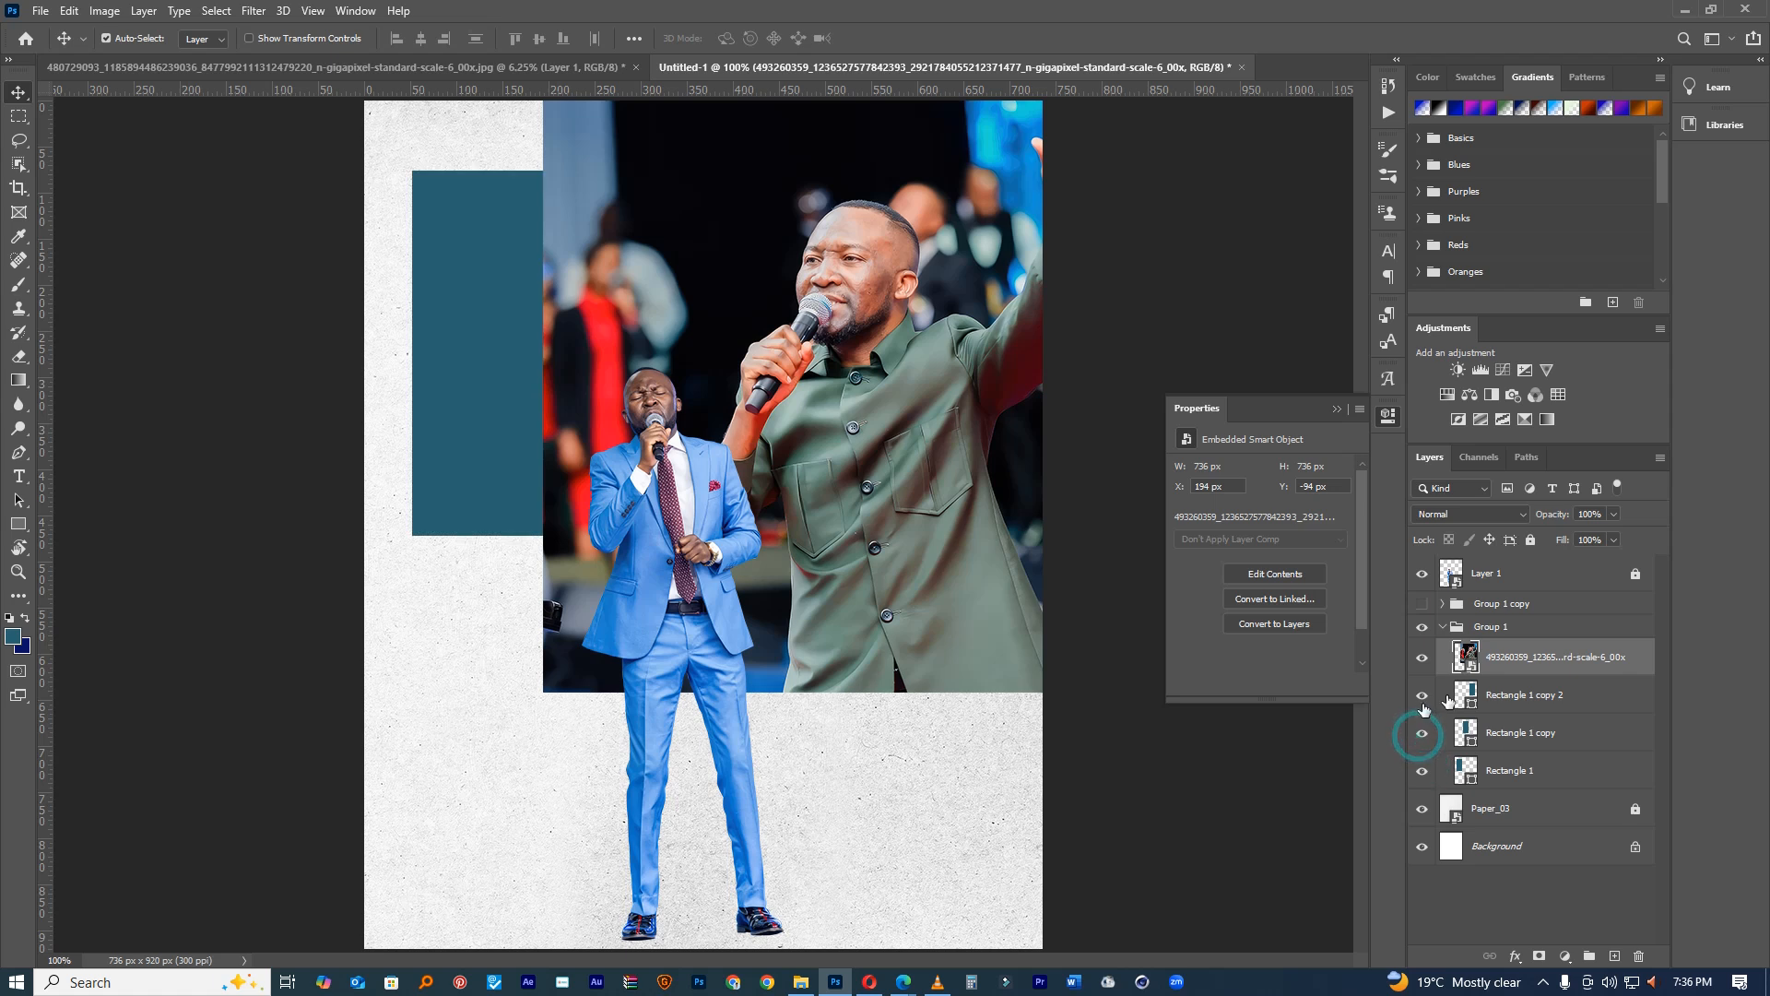
alt+click(1537, 684)
Step: Scale and position the clipped photo to frame the man's upper body, then select the middle rectangle
key(ctrl+t)
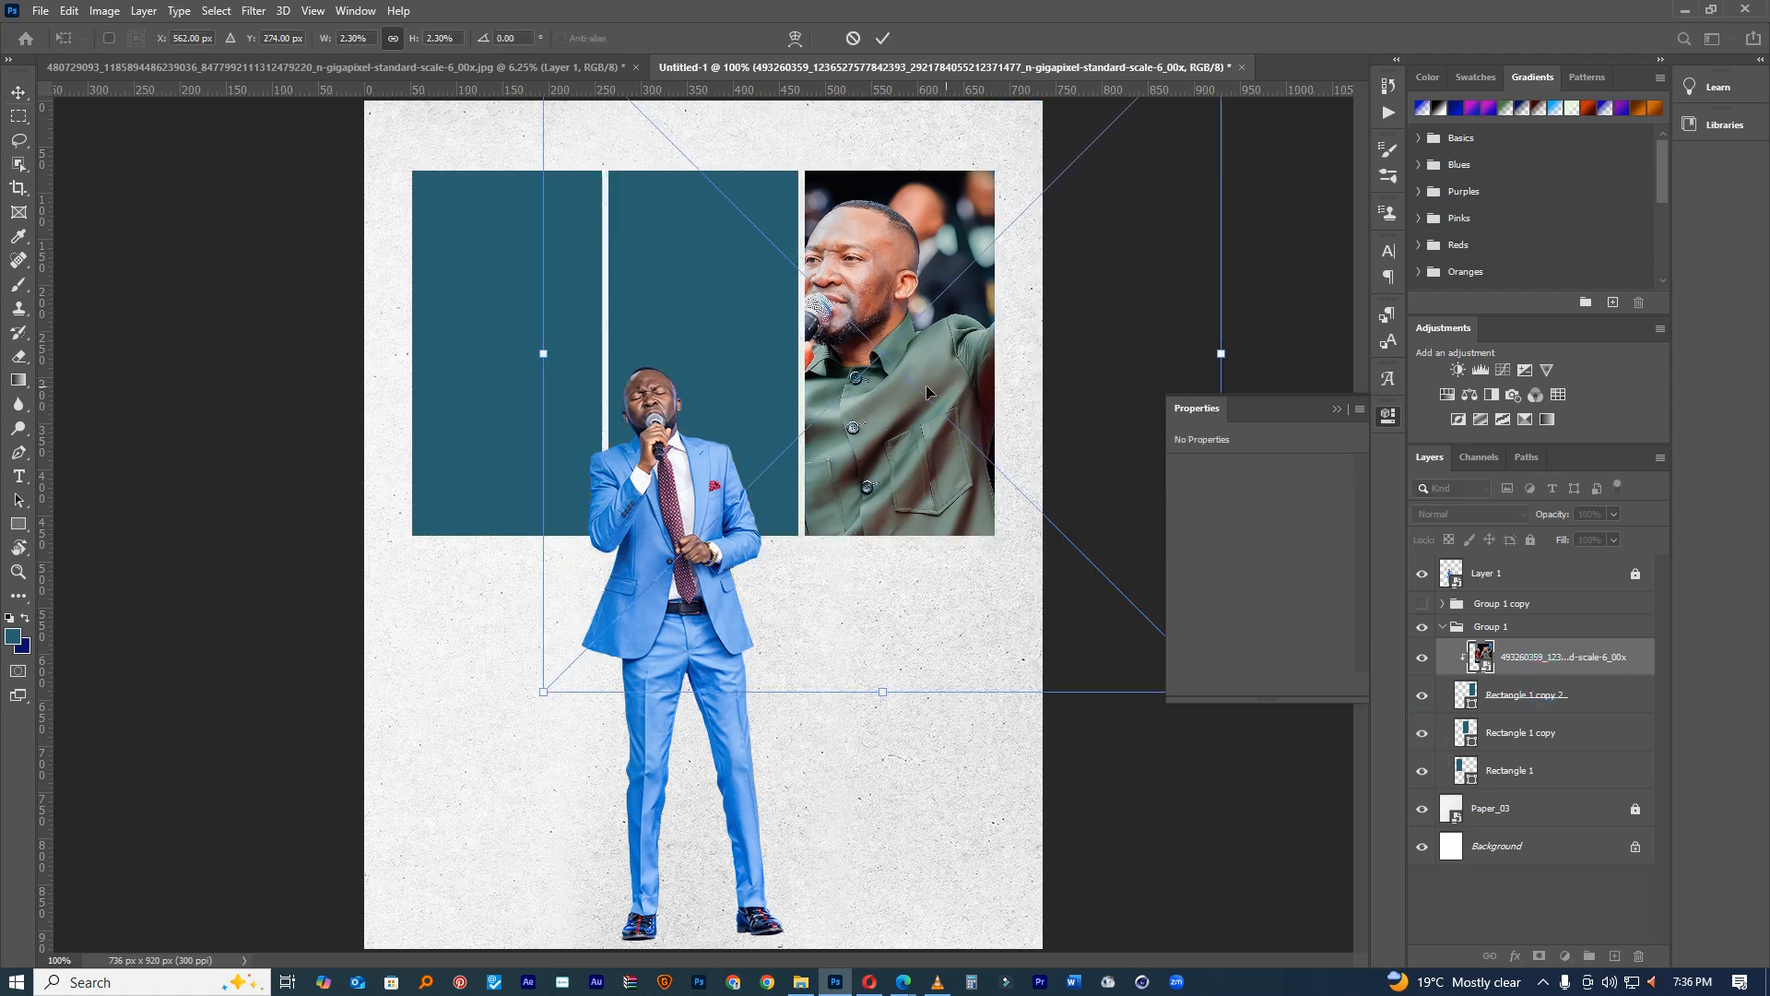
drag(940, 391, 980, 417)
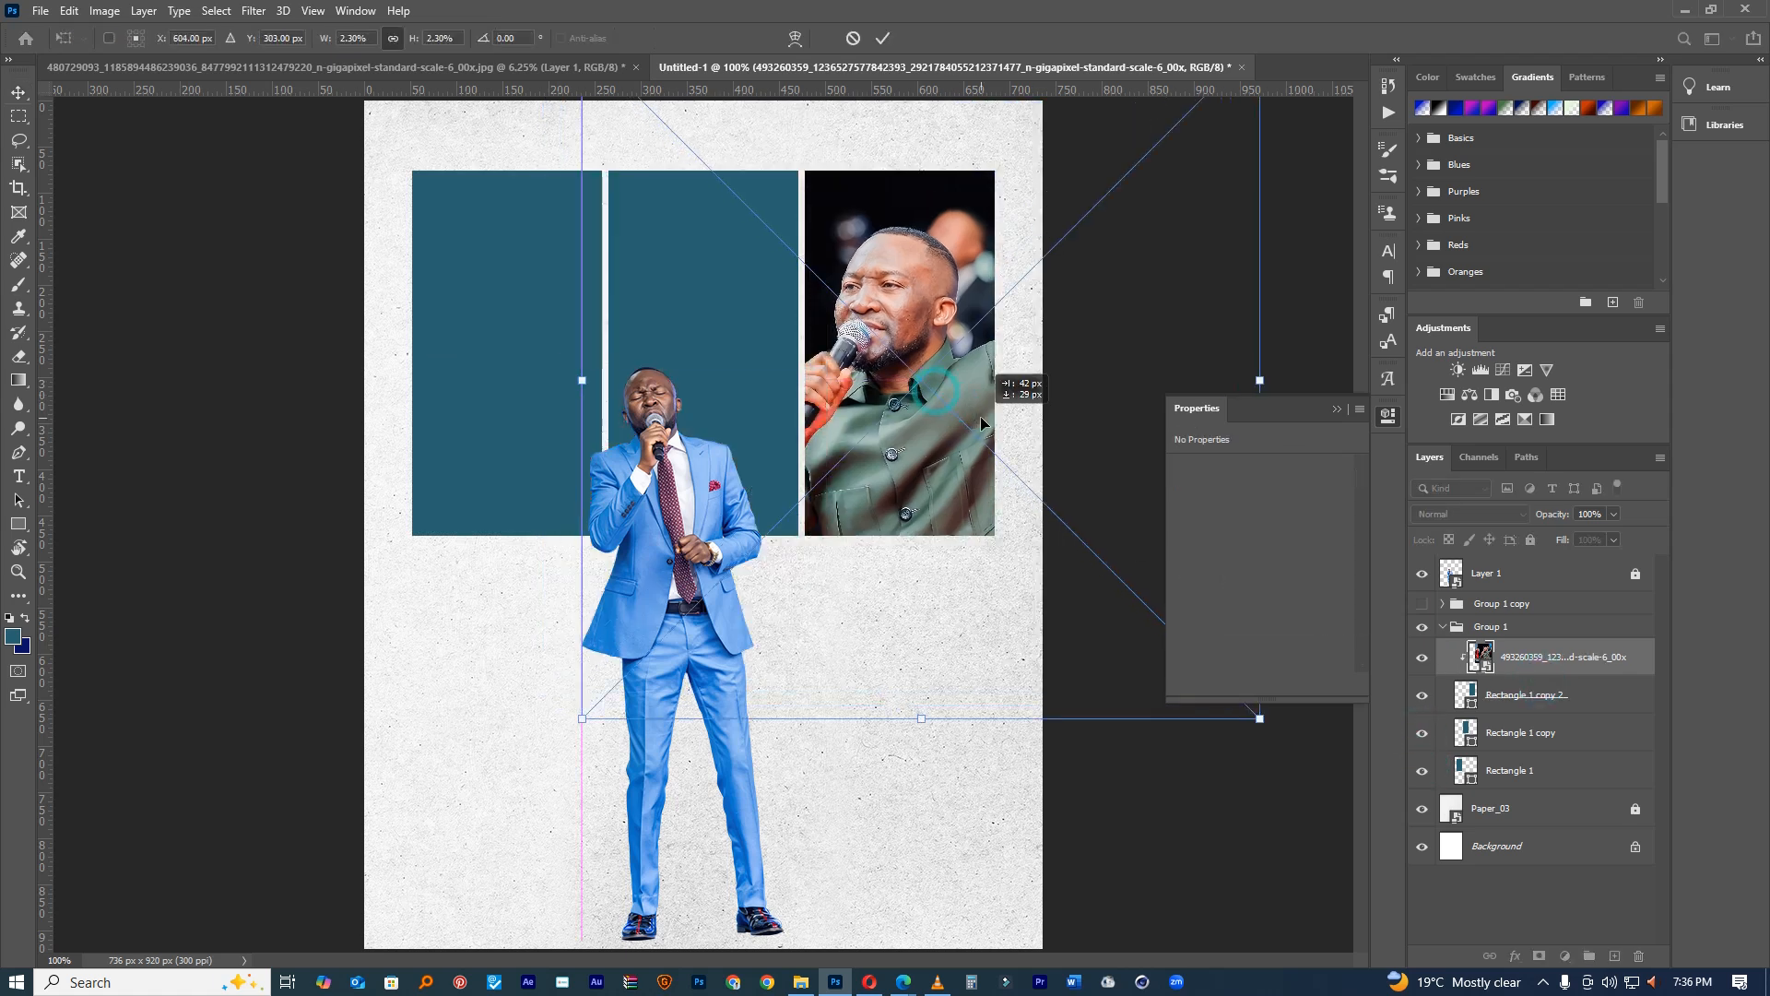
click(1336, 410)
drag(1259, 718, 1002, 474)
drag(1118, 581, 1149, 600)
drag(991, 412, 1004, 401)
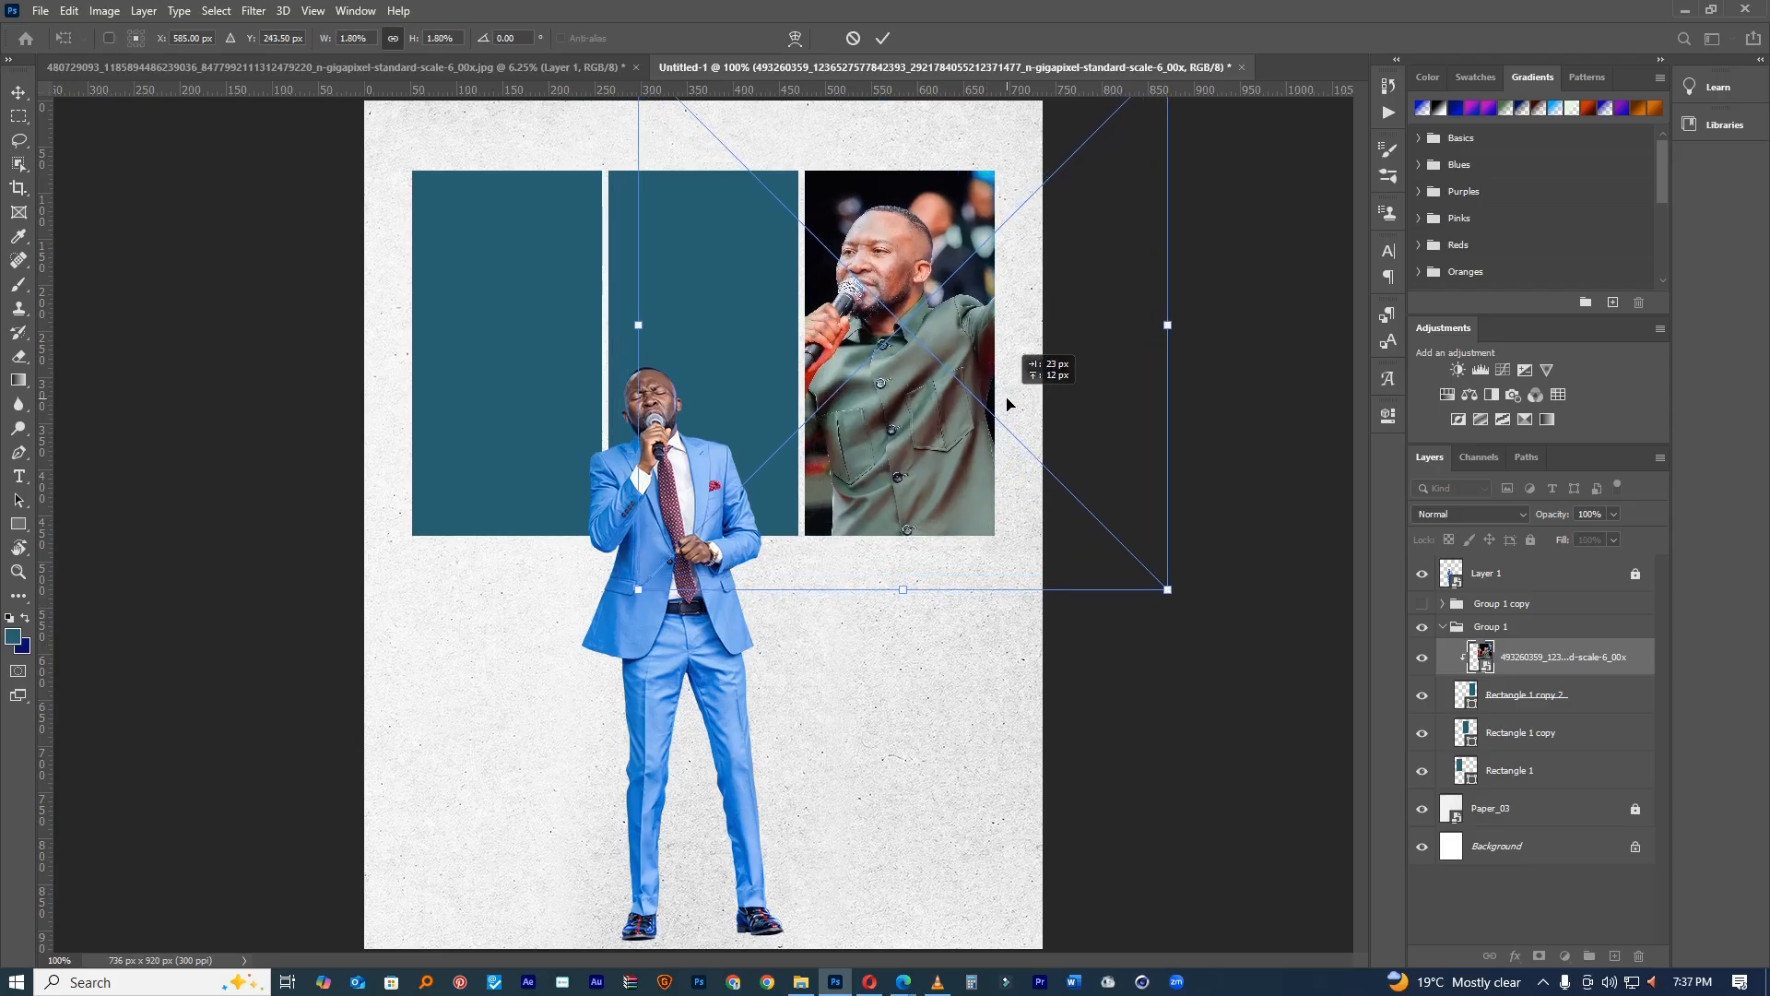
click(882, 38)
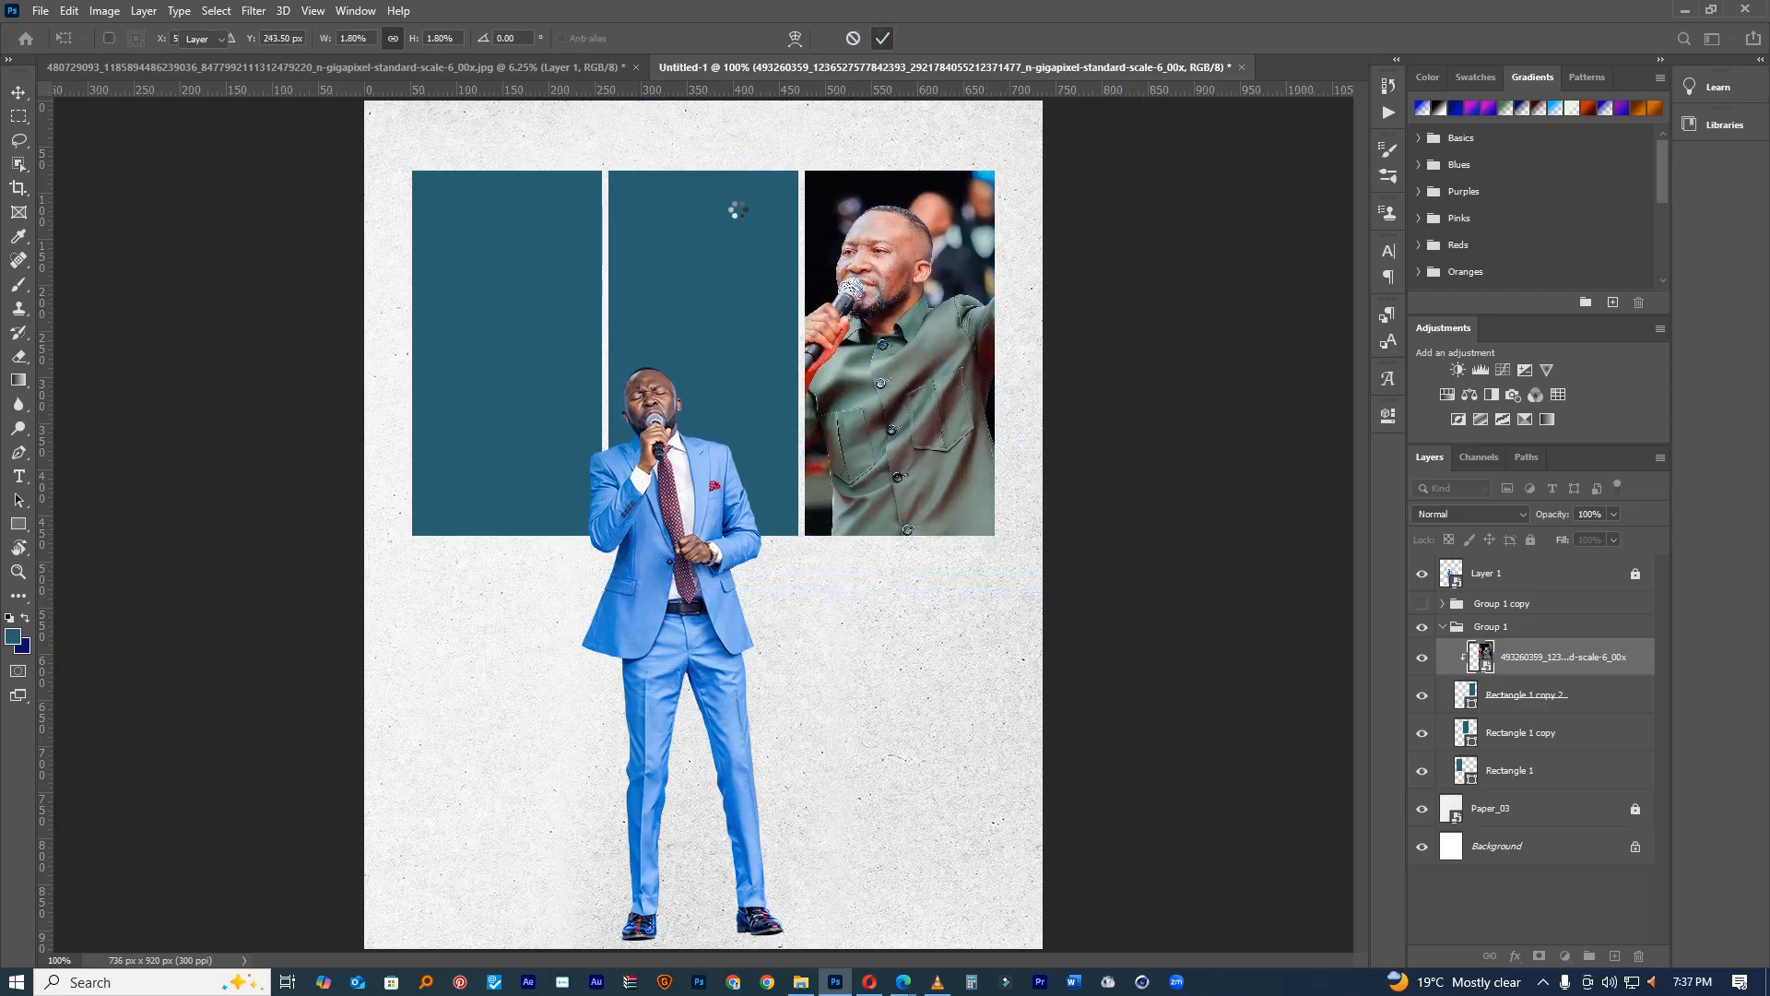
click(738, 208)
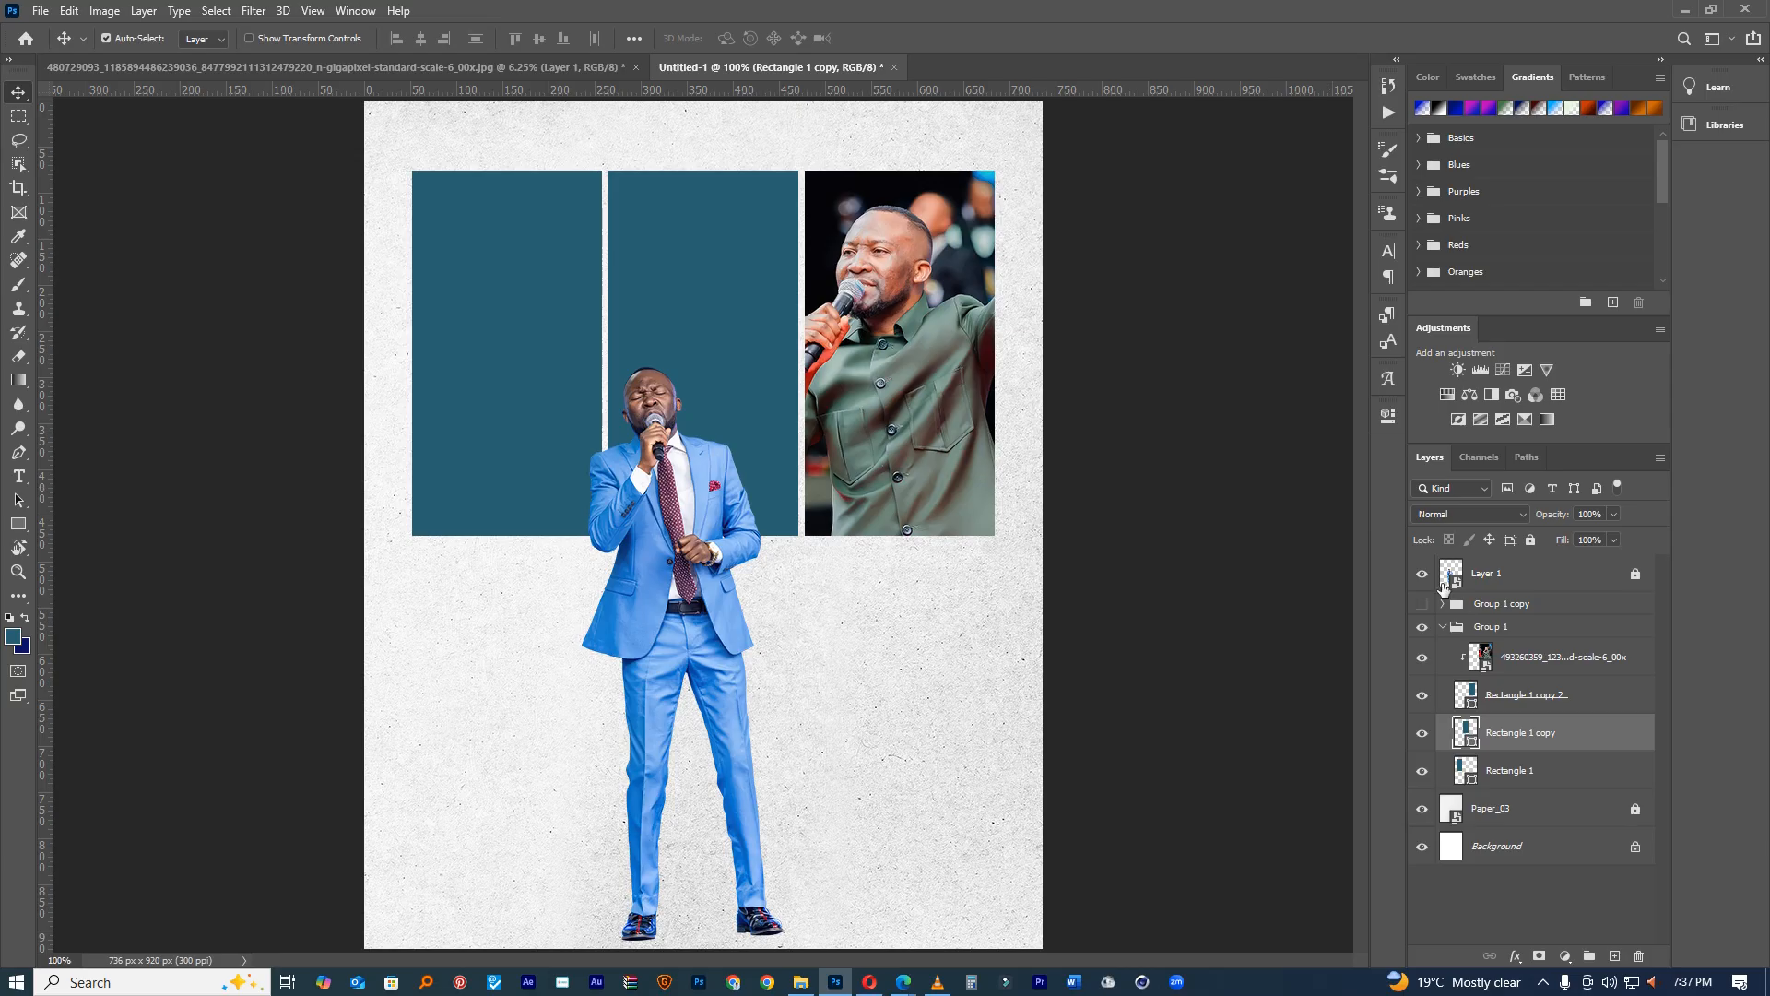
click(1684, 10)
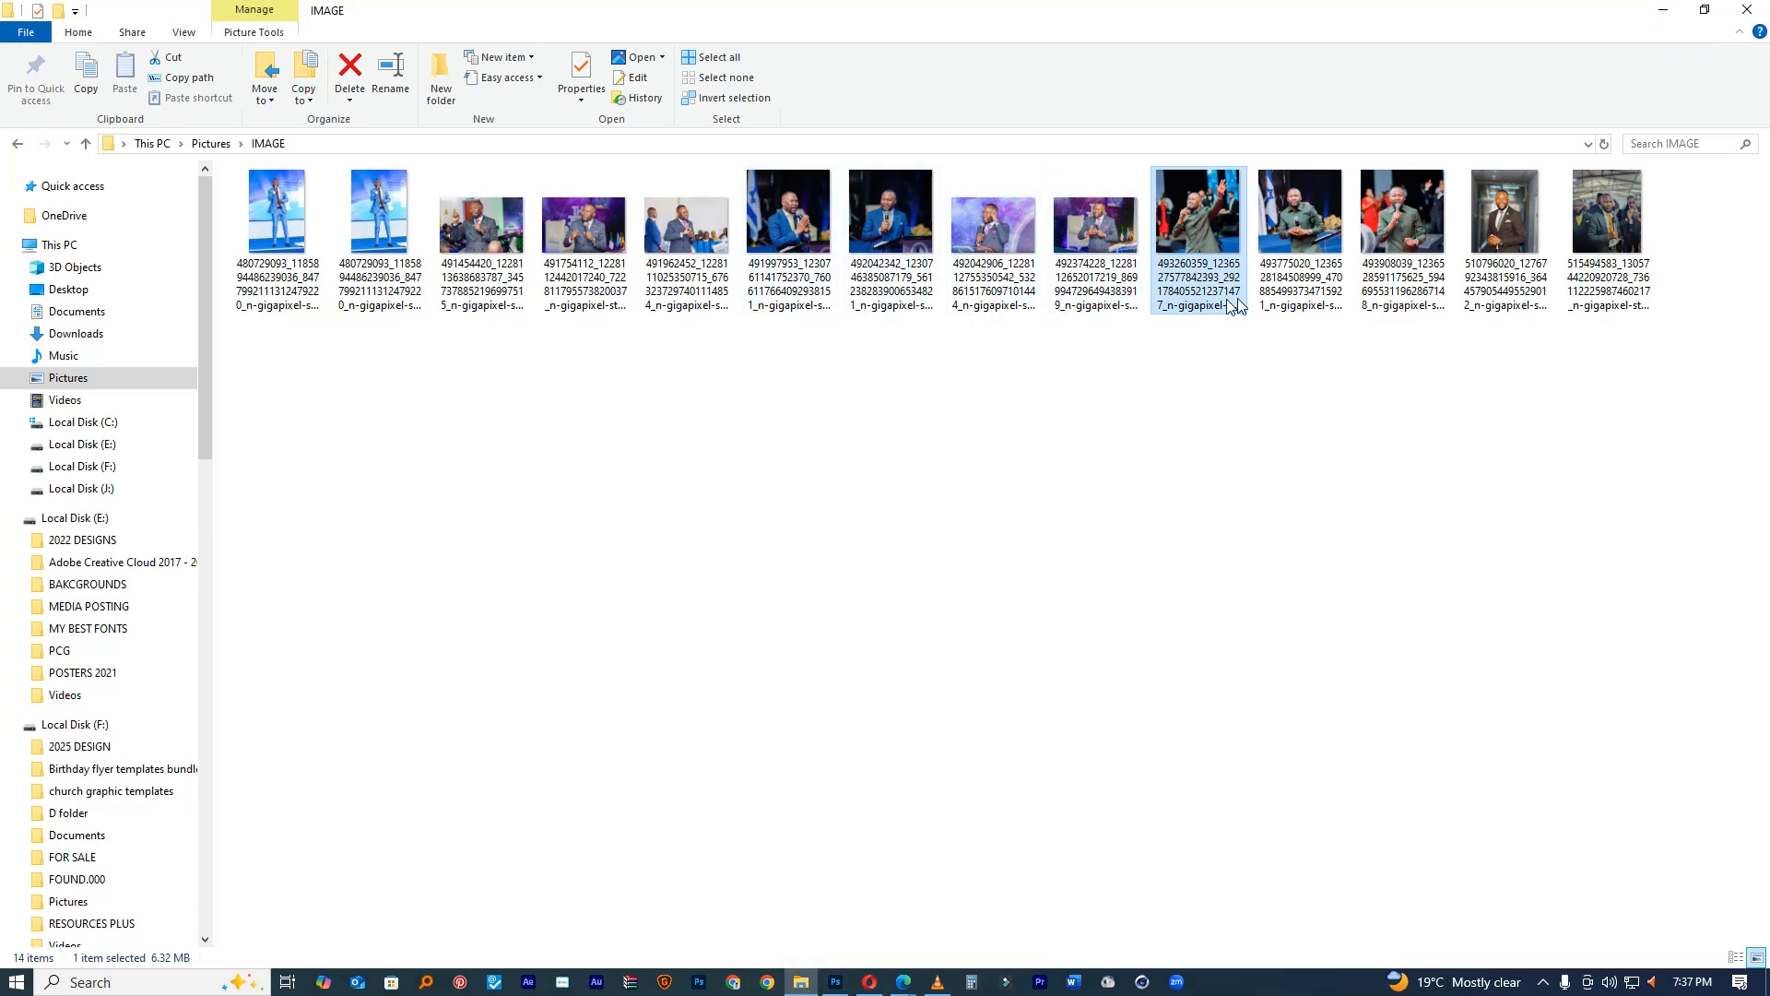
Step: Reopen the IMAGE folder and drag a second green-shirt photo into the flyer for the middle panel
click(1401, 285)
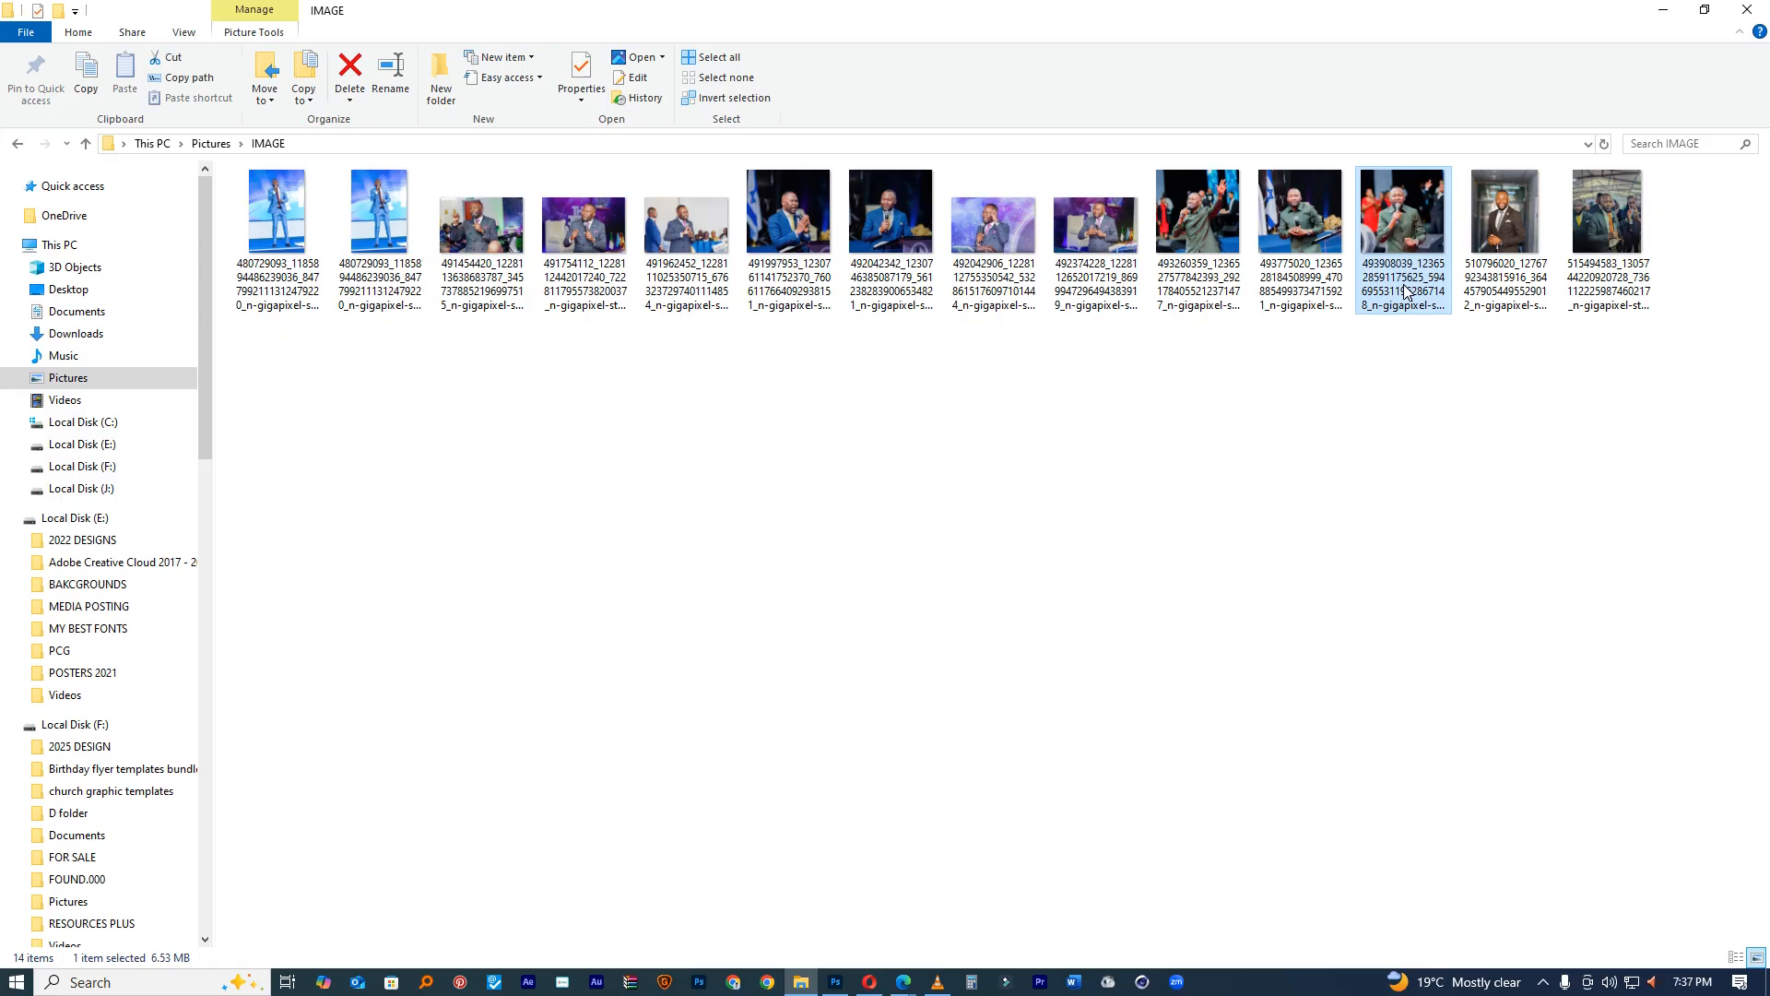
click(17, 147)
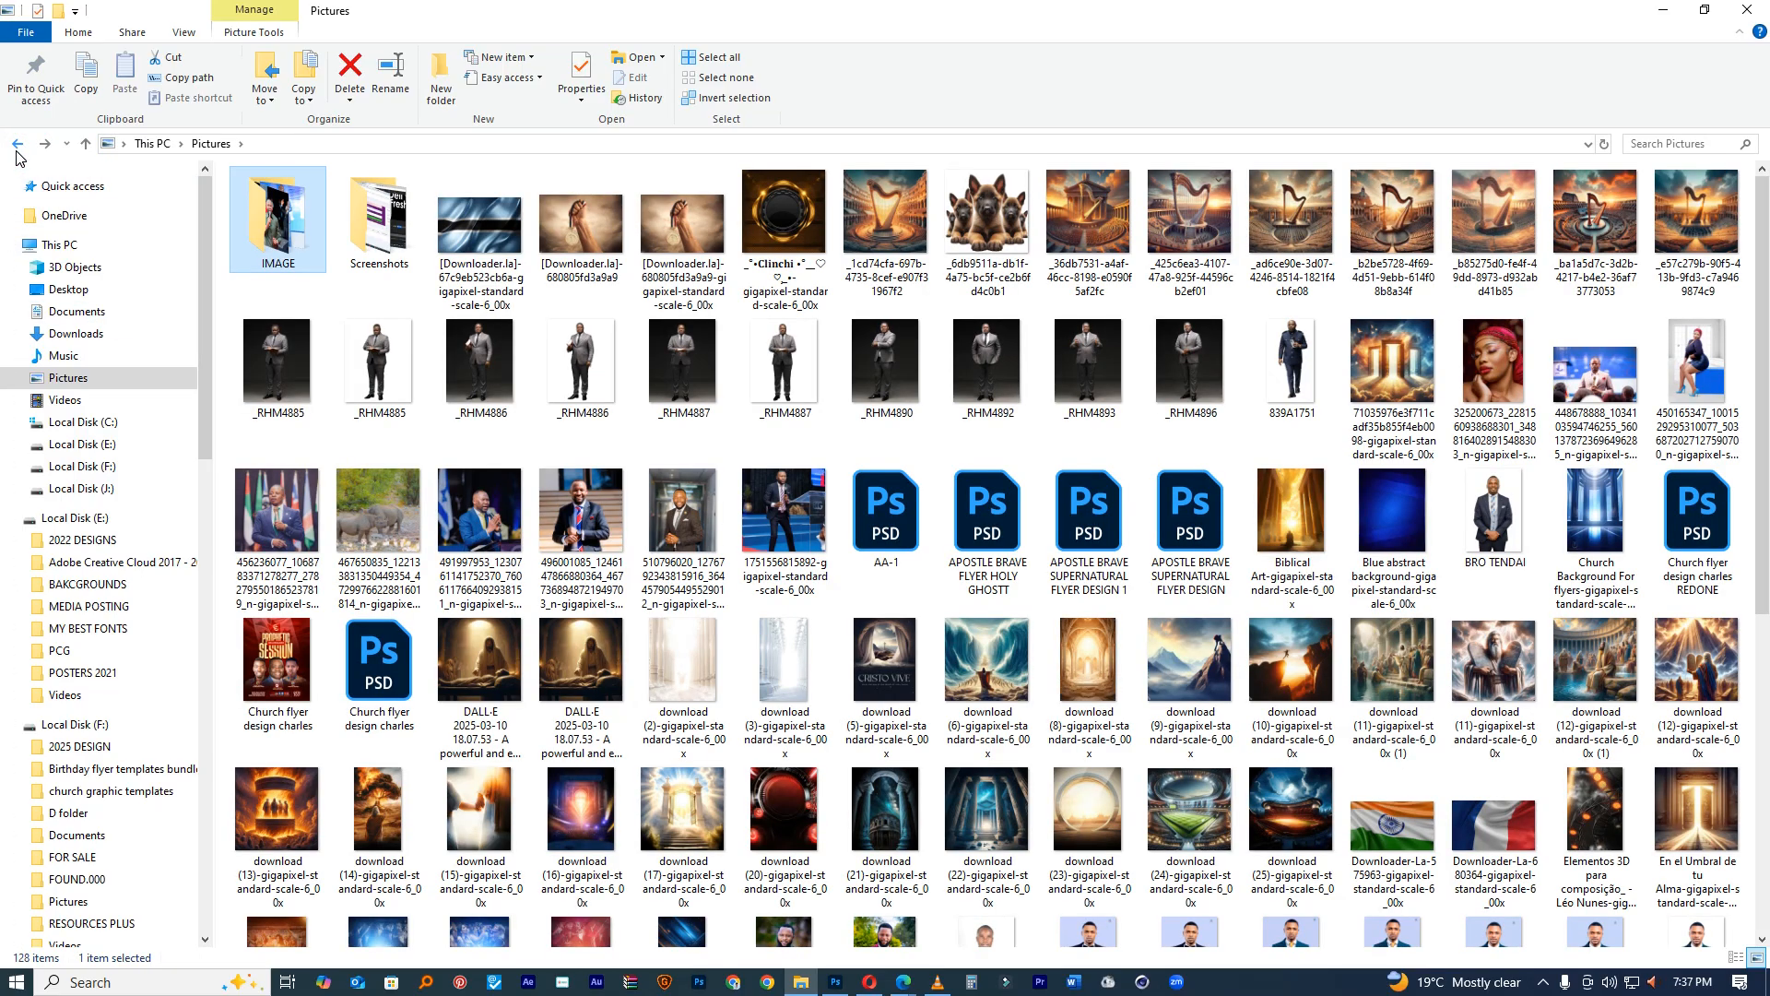
double_click(278, 218)
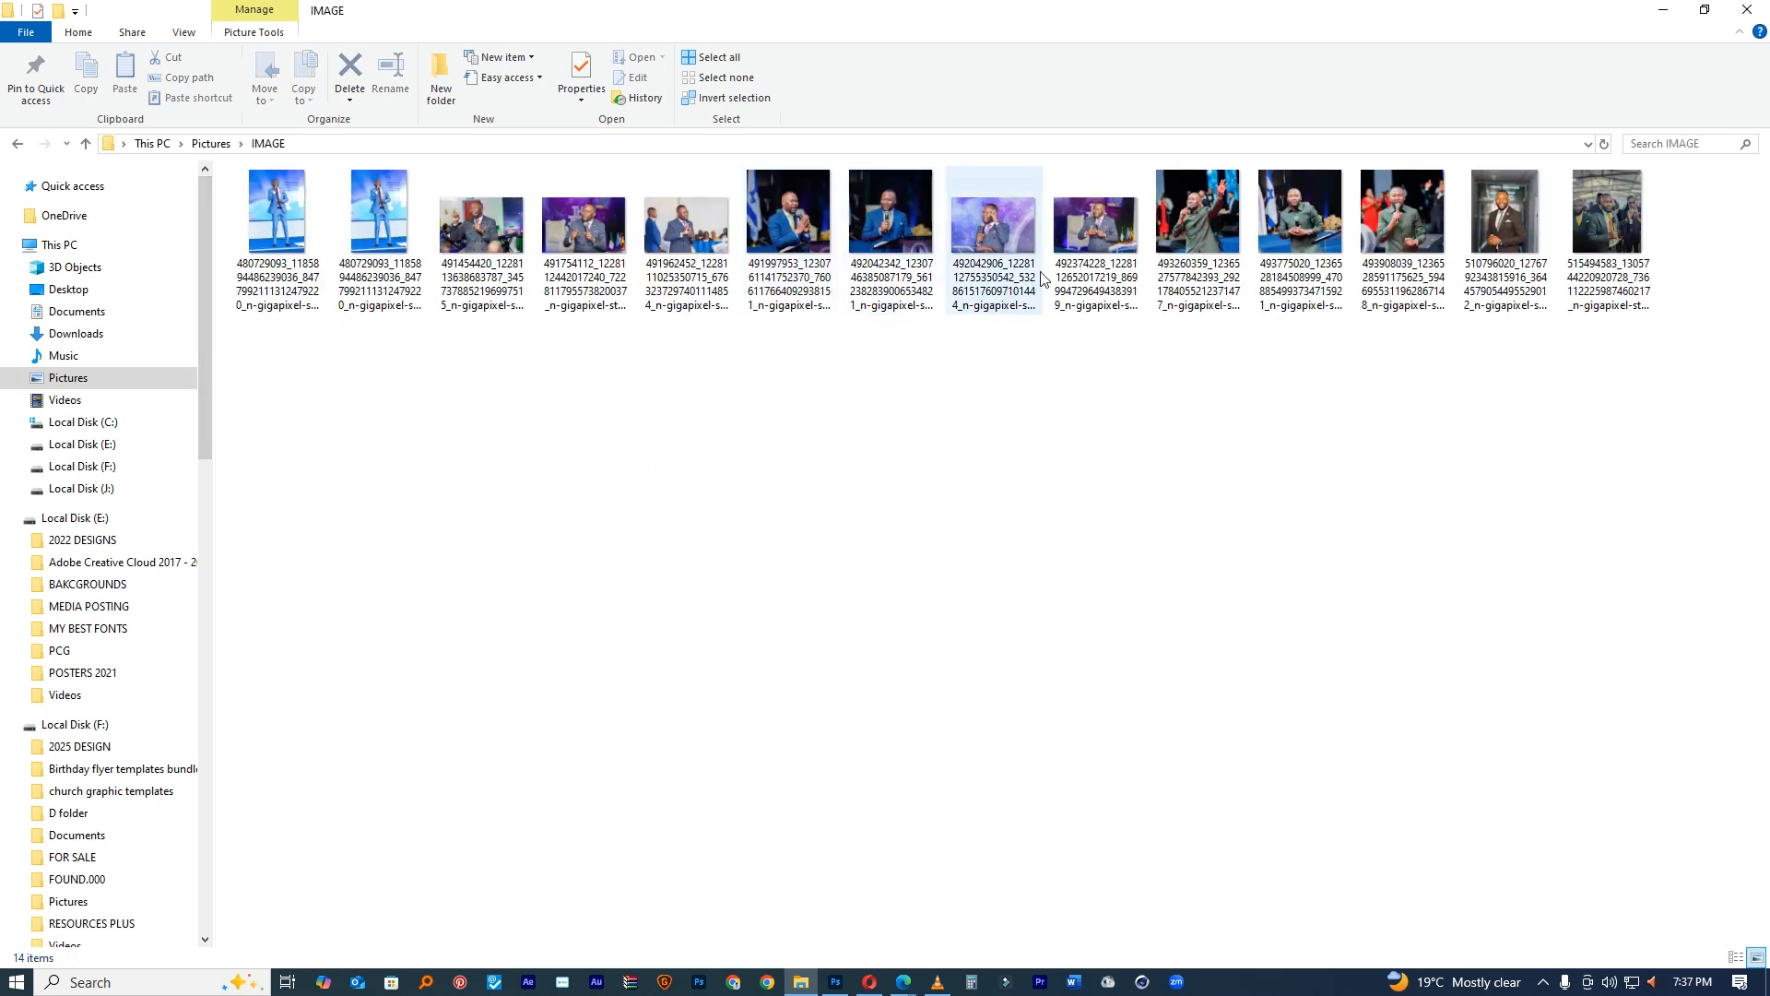
click(1383, 251)
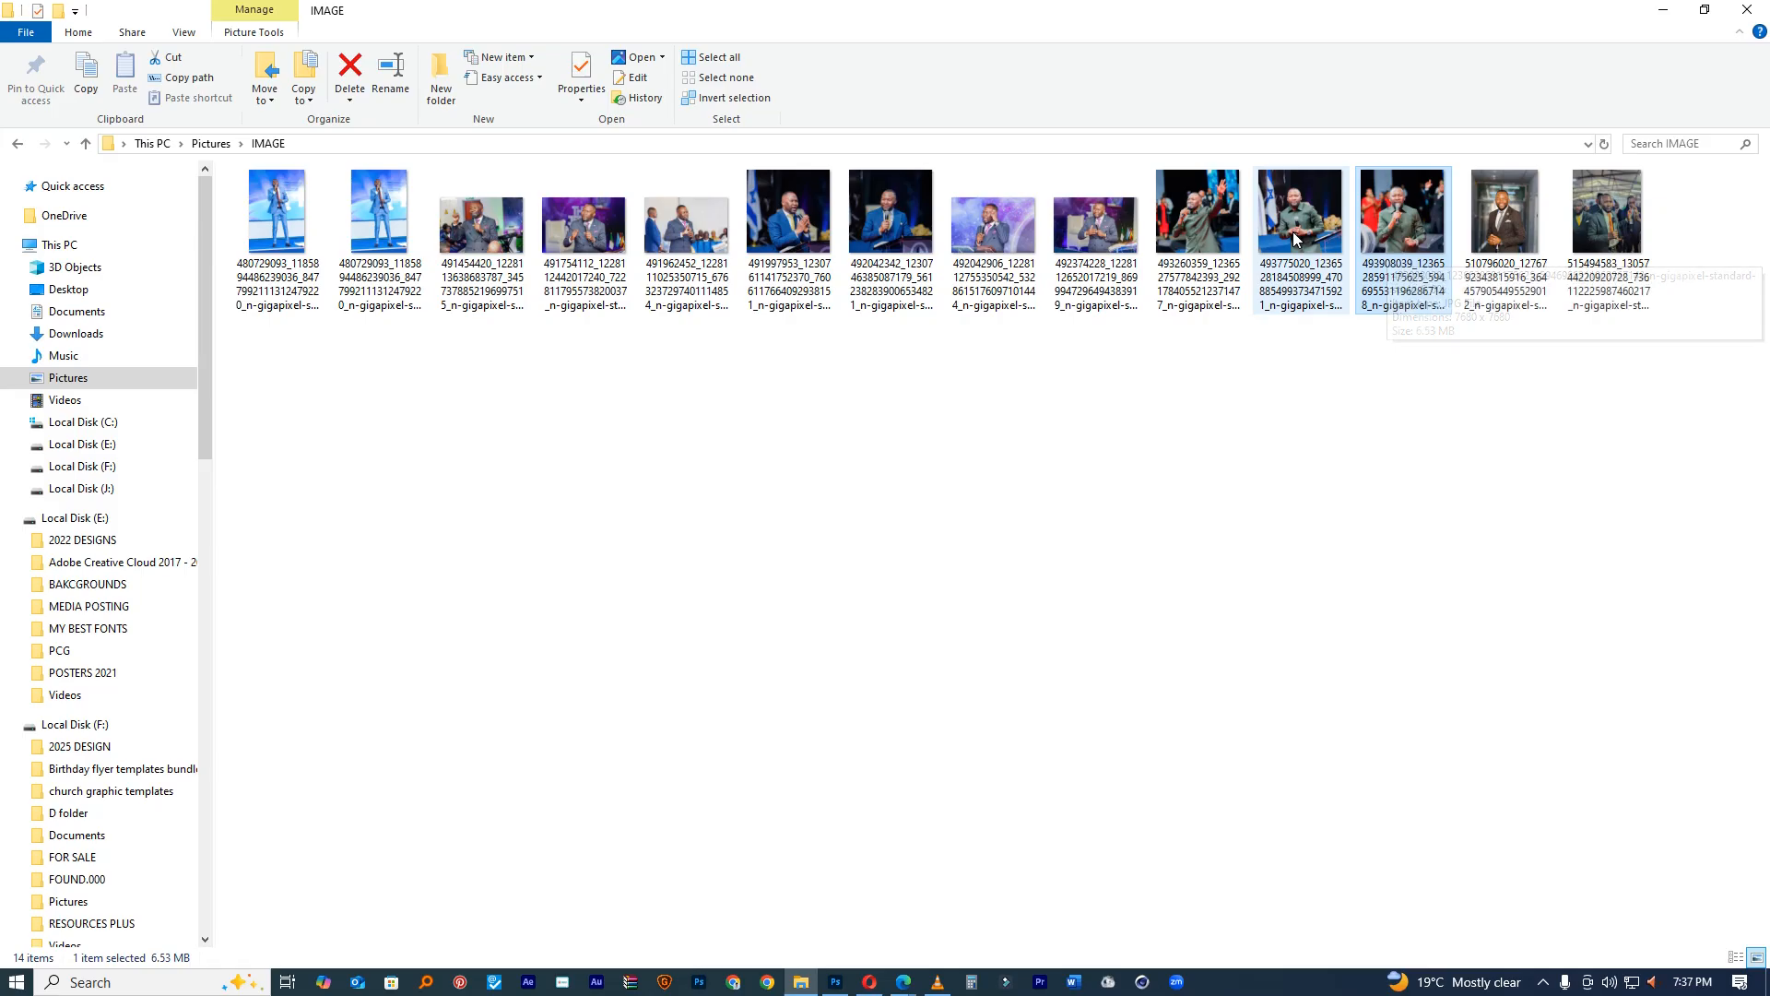
drag(1396, 235, 849, 560)
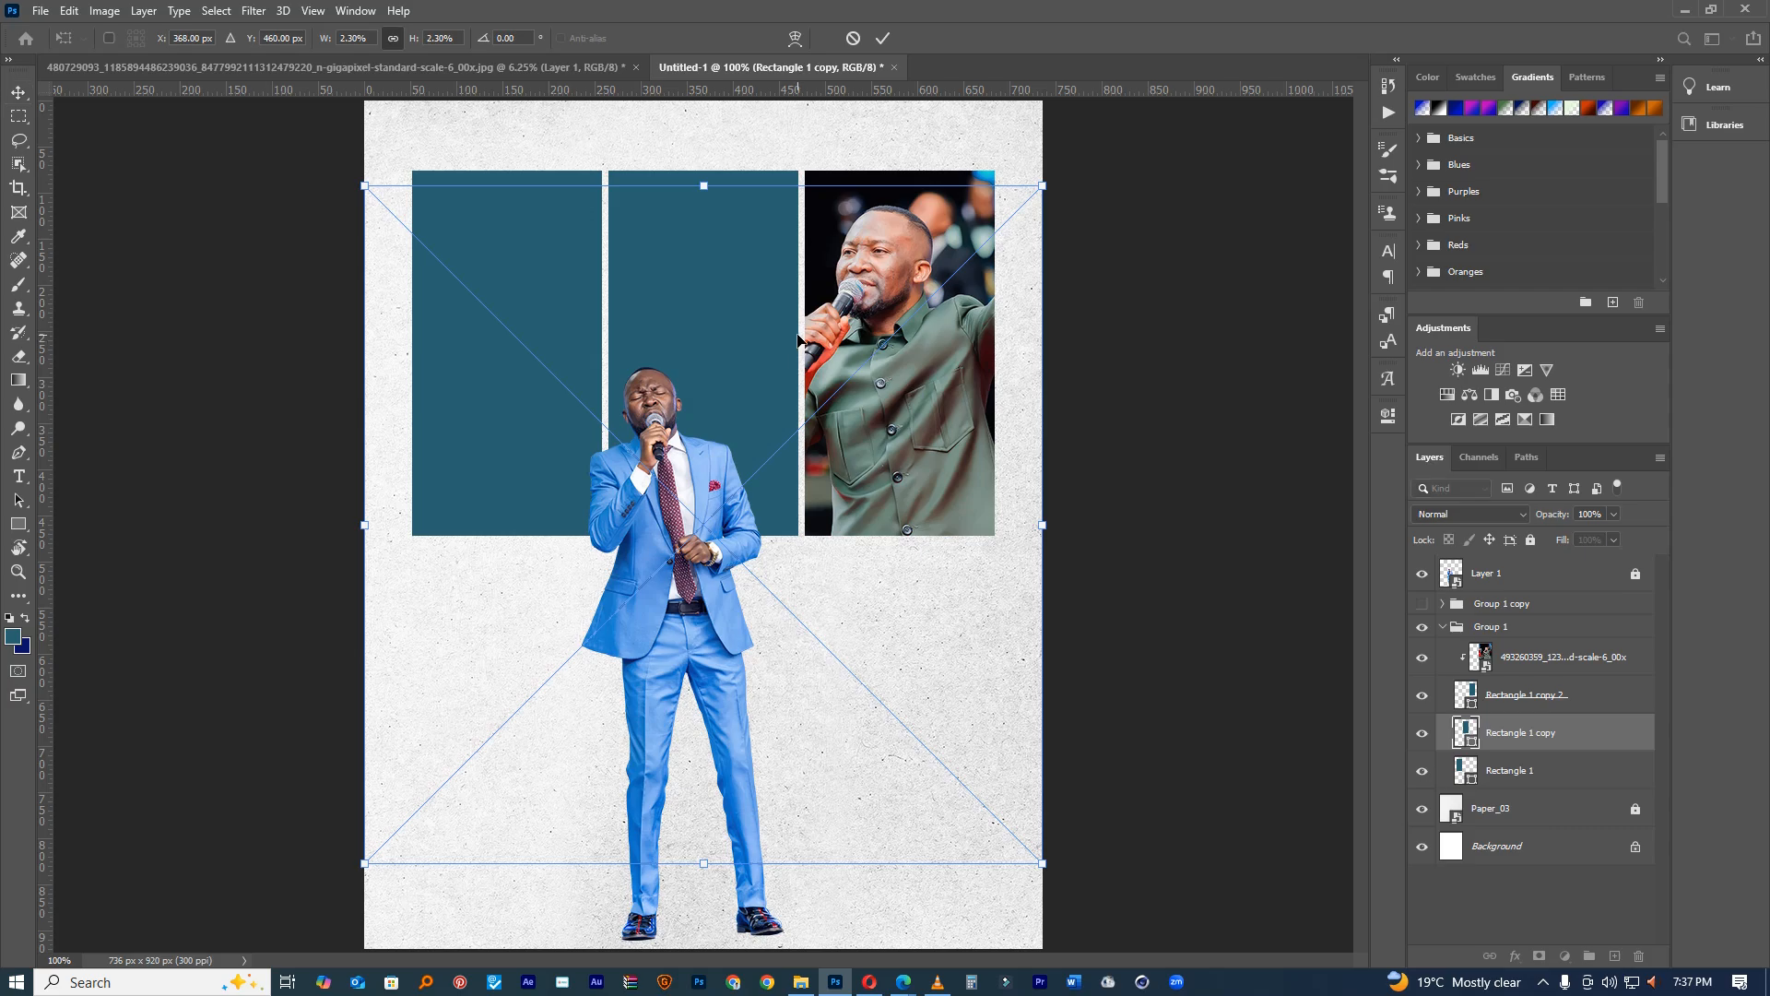
Step: Clip the second photo to Rectangle 1 copy, then scale it down and move it up to frame the man
click(881, 37)
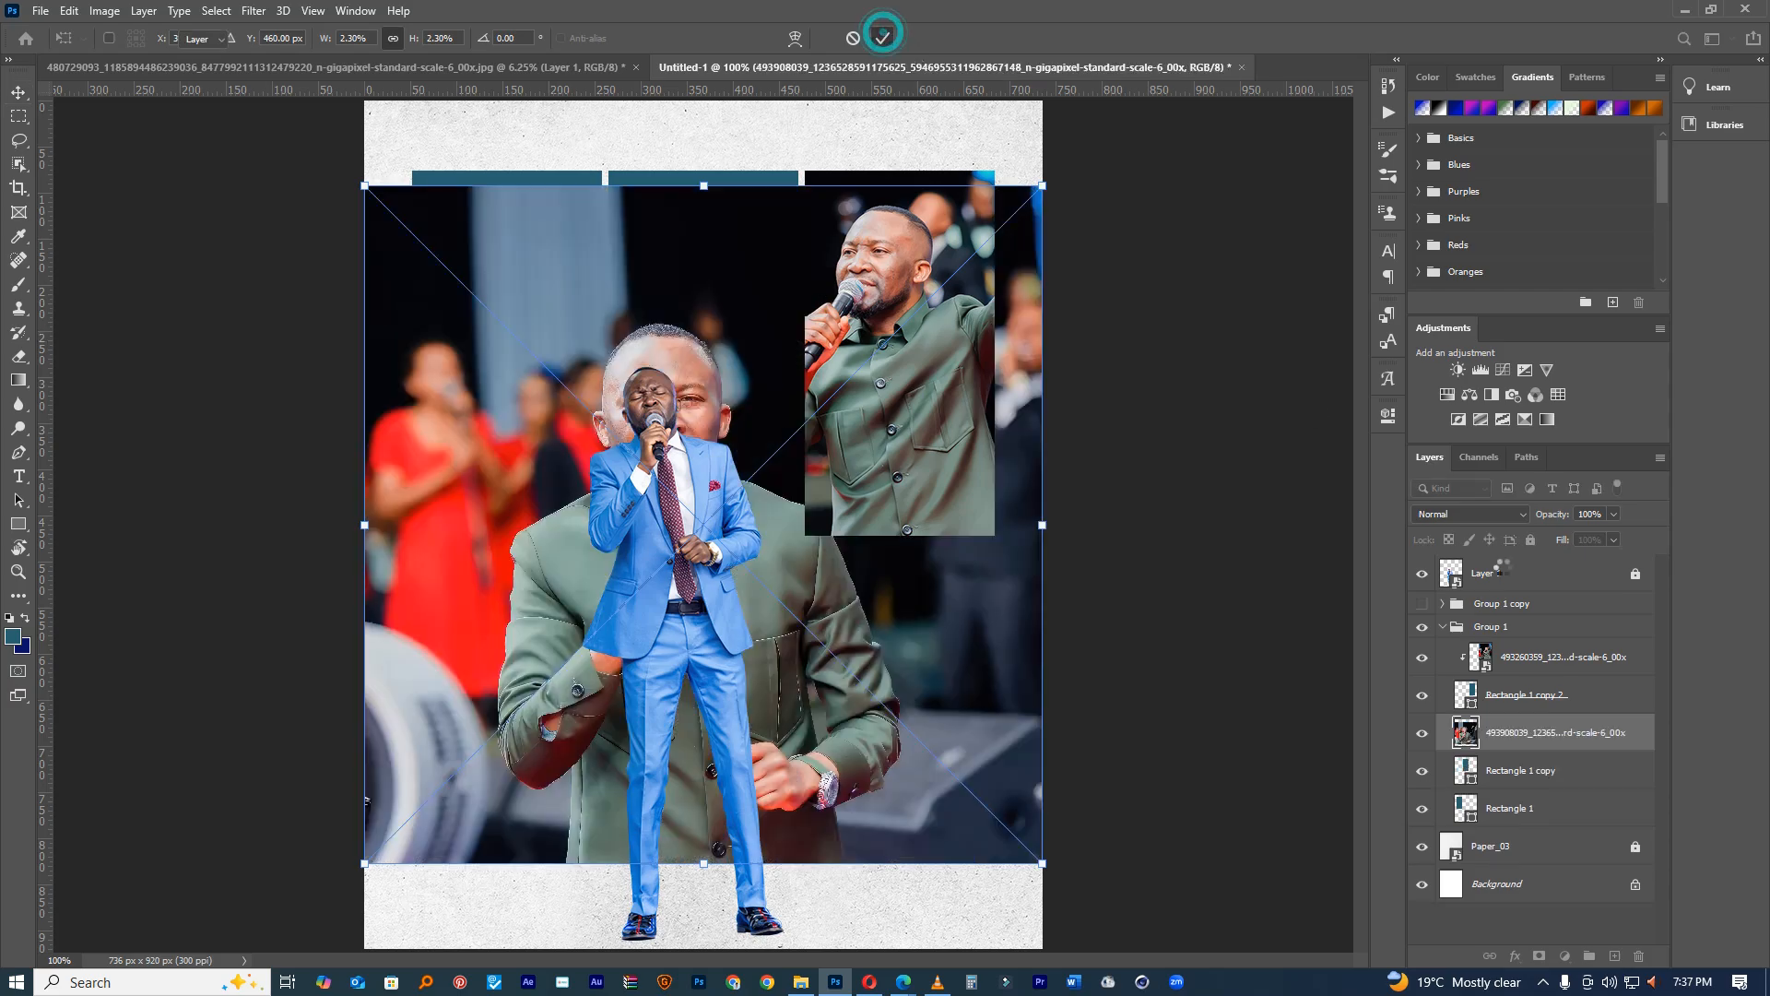
alt+click(1530, 751)
key(ctrl+t)
drag(750, 458, 777, 383)
drag(1082, 727, 980, 626)
drag(845, 463, 839, 421)
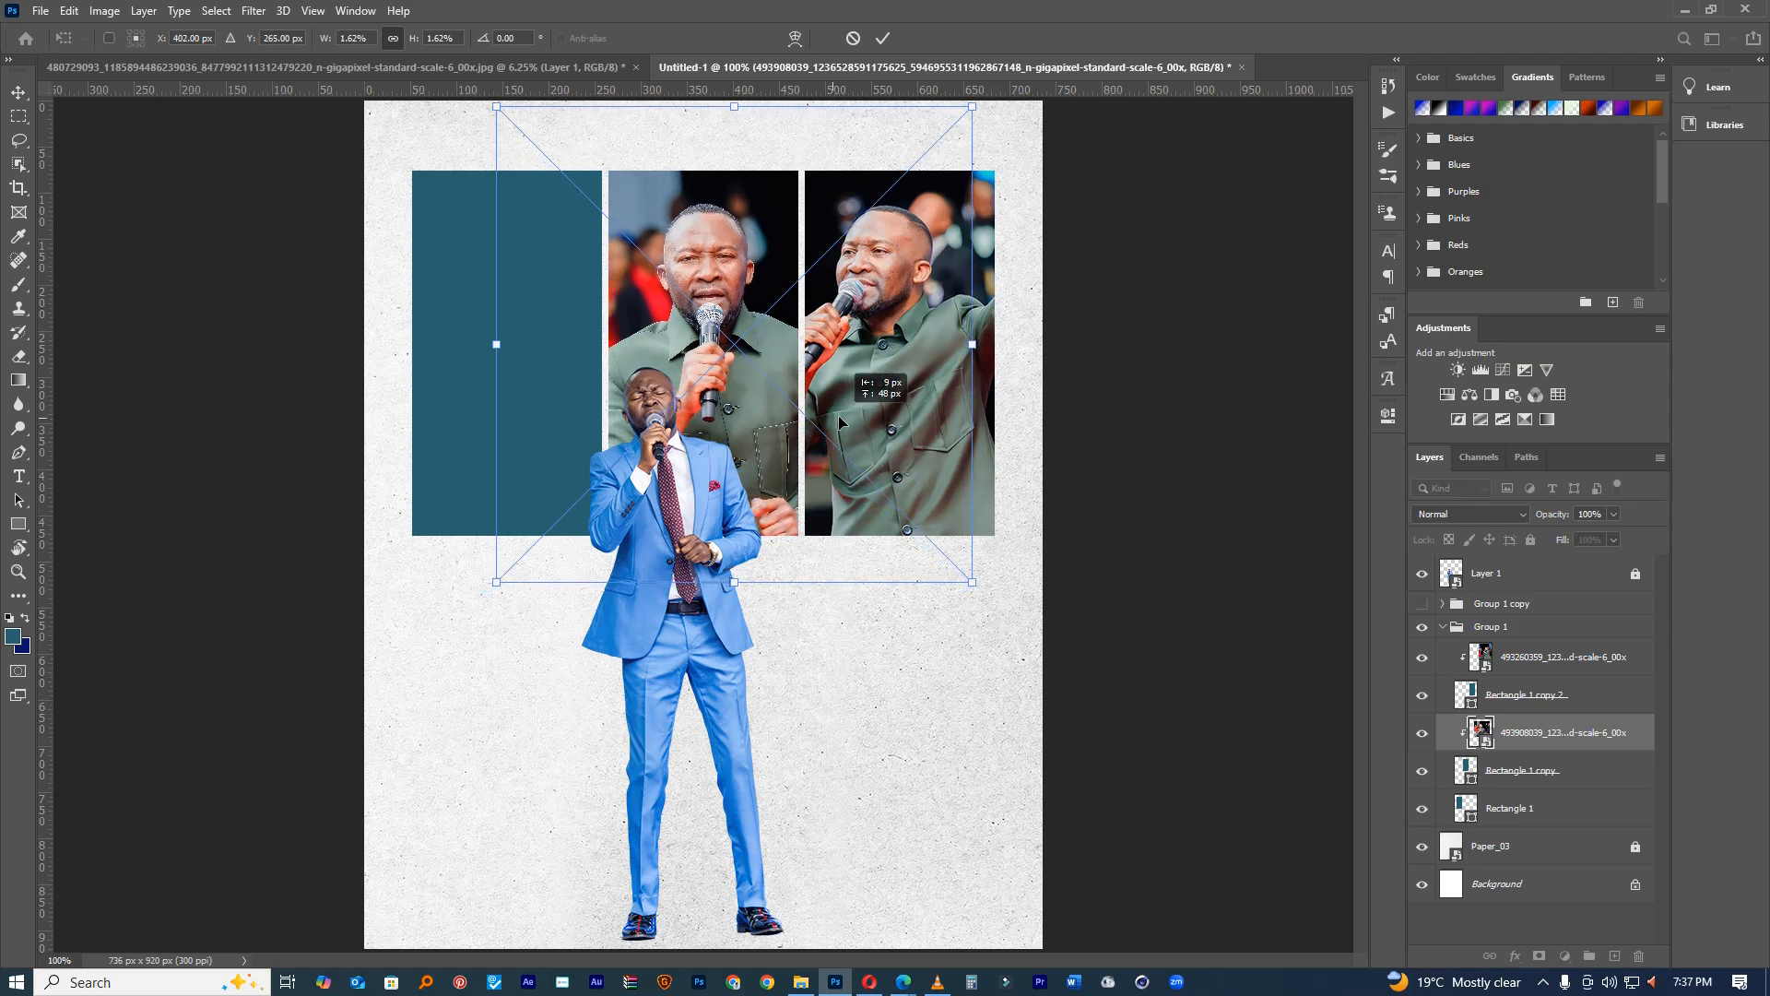
click(882, 38)
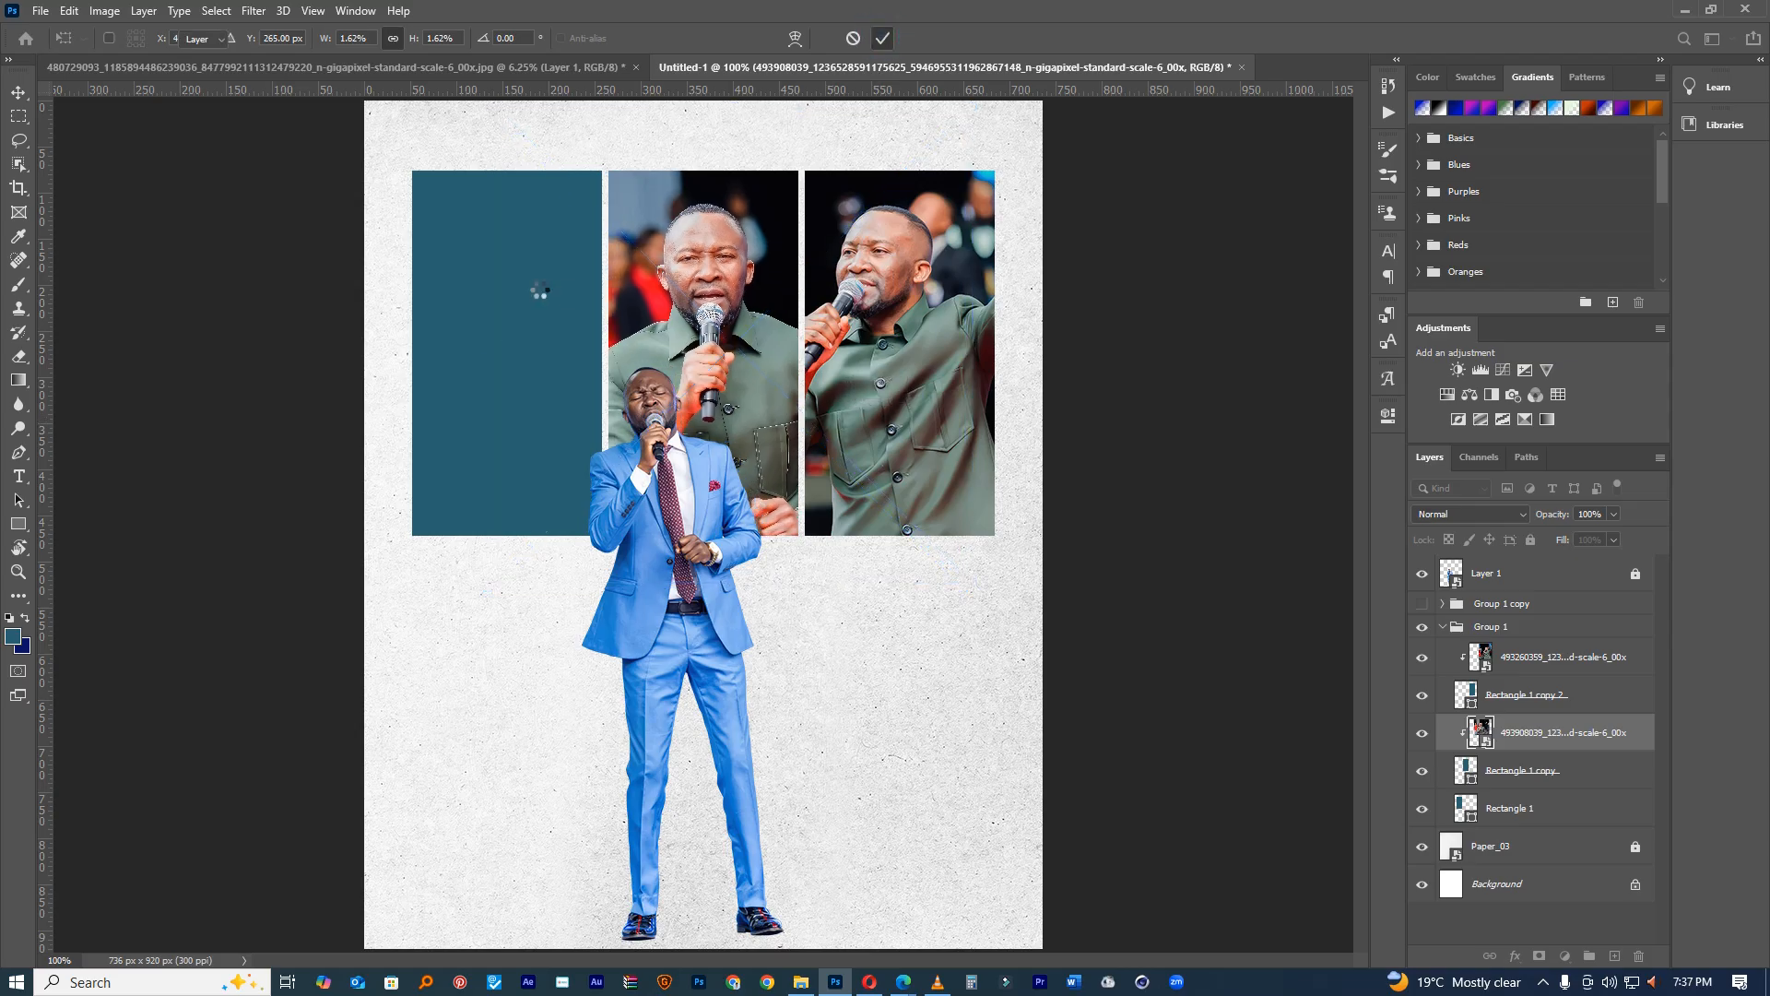
Step: Select Rectangle 1, then drag a third green-shirt photo from the IMAGE folder into Photoshop
click(502, 296)
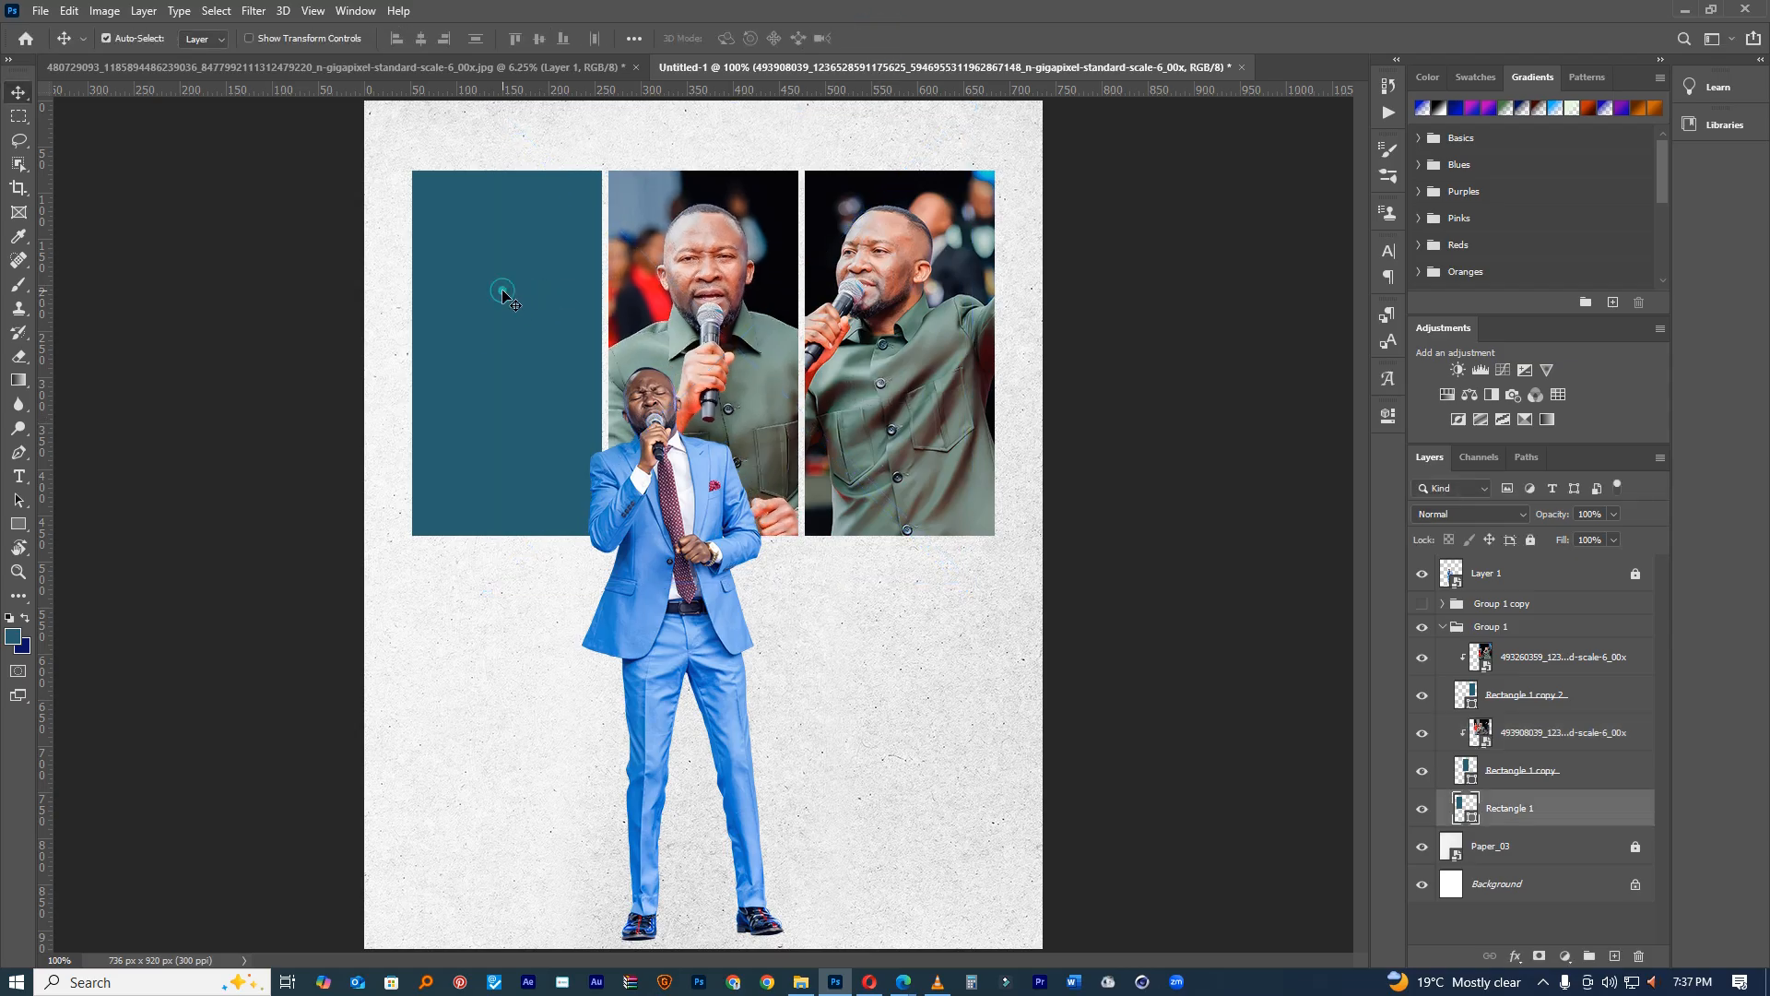
click(1684, 10)
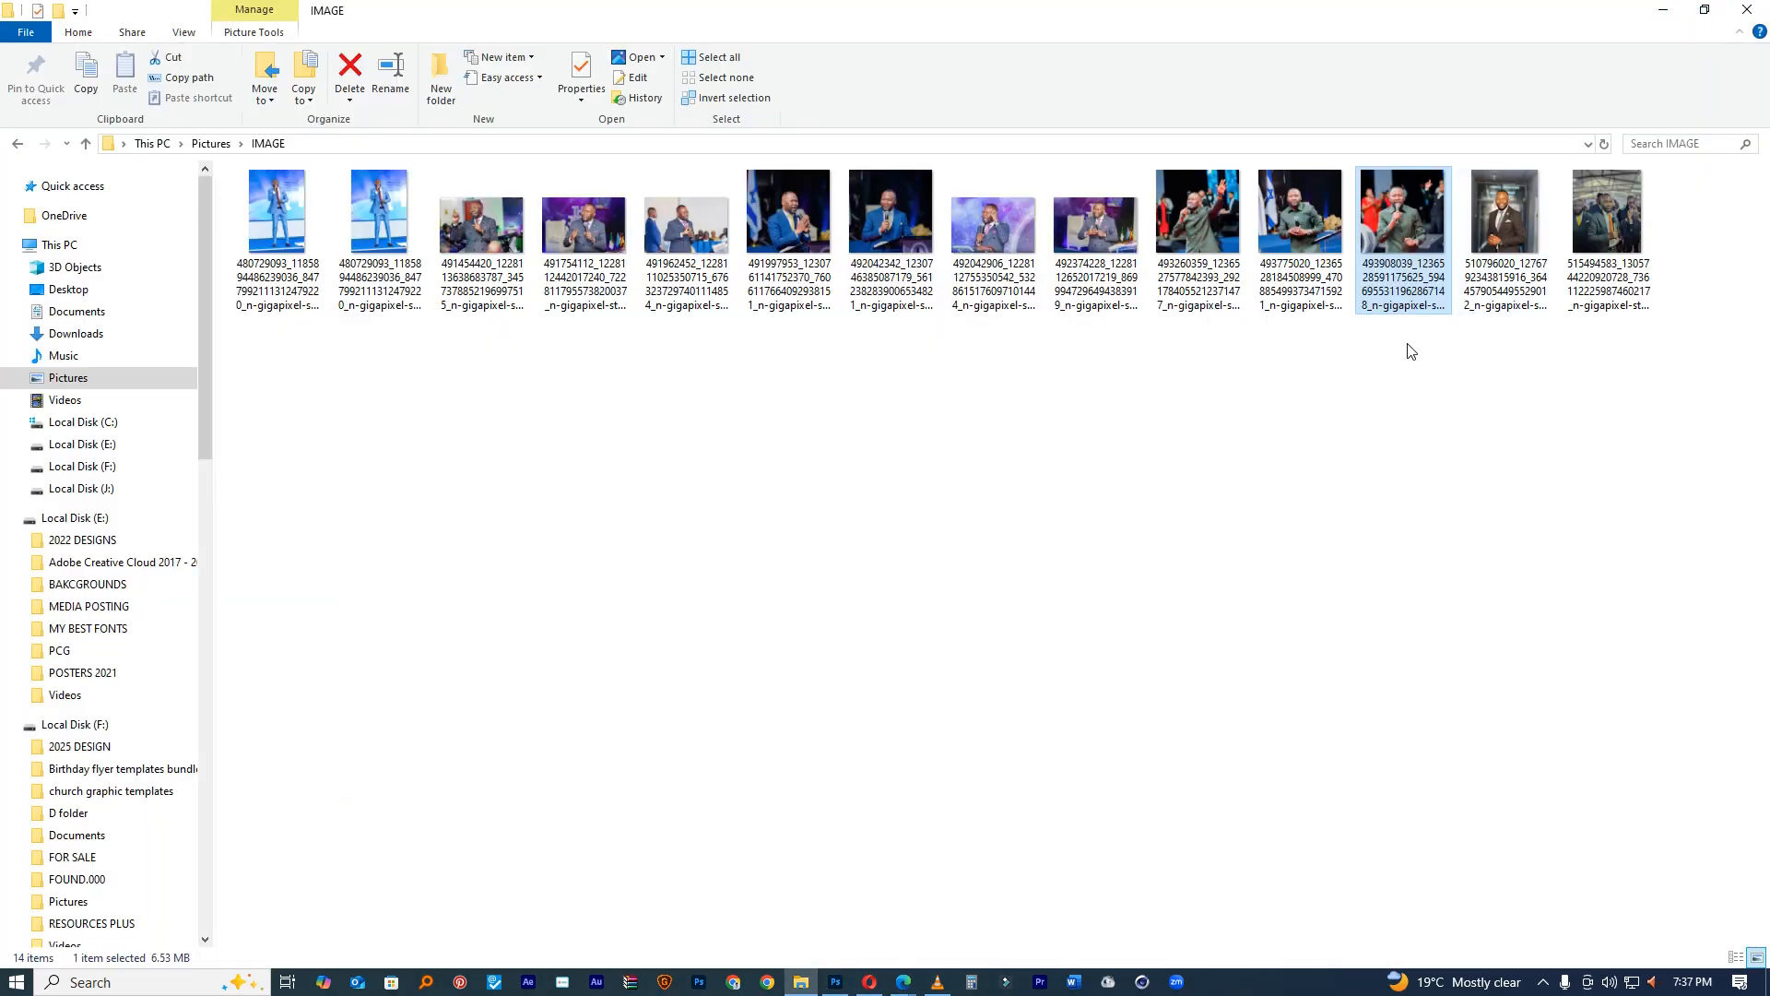
click(1297, 275)
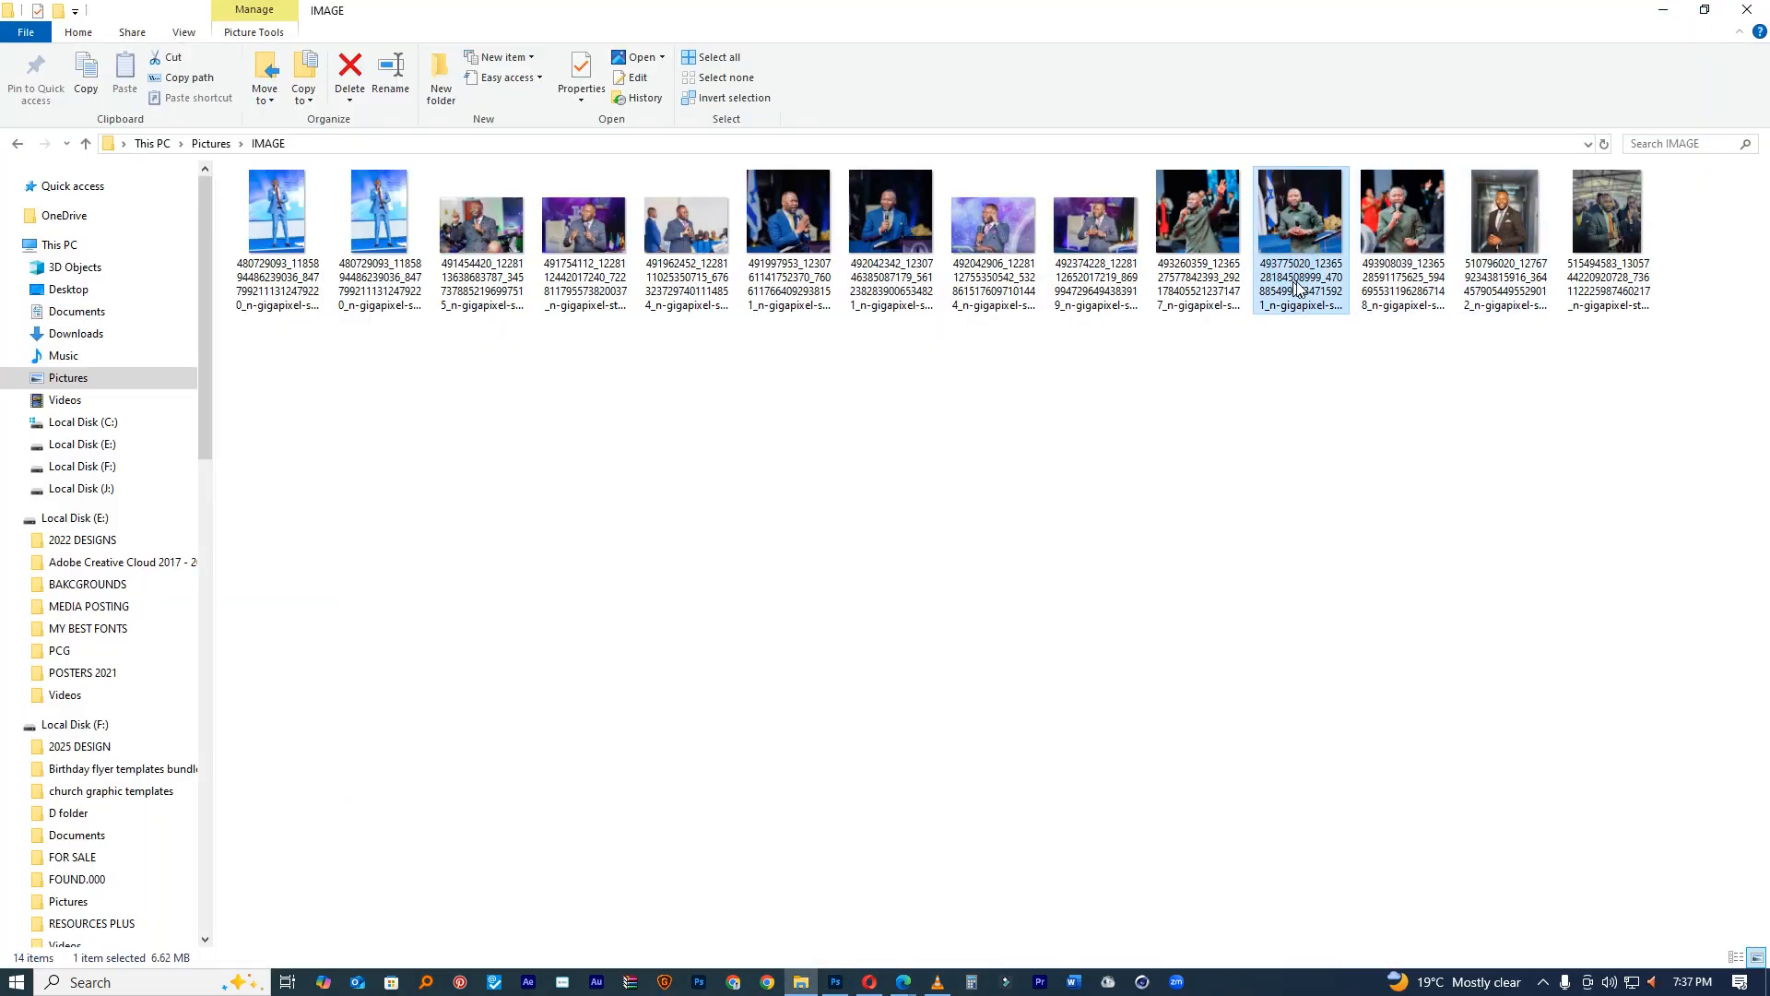
drag(1302, 236, 694, 384)
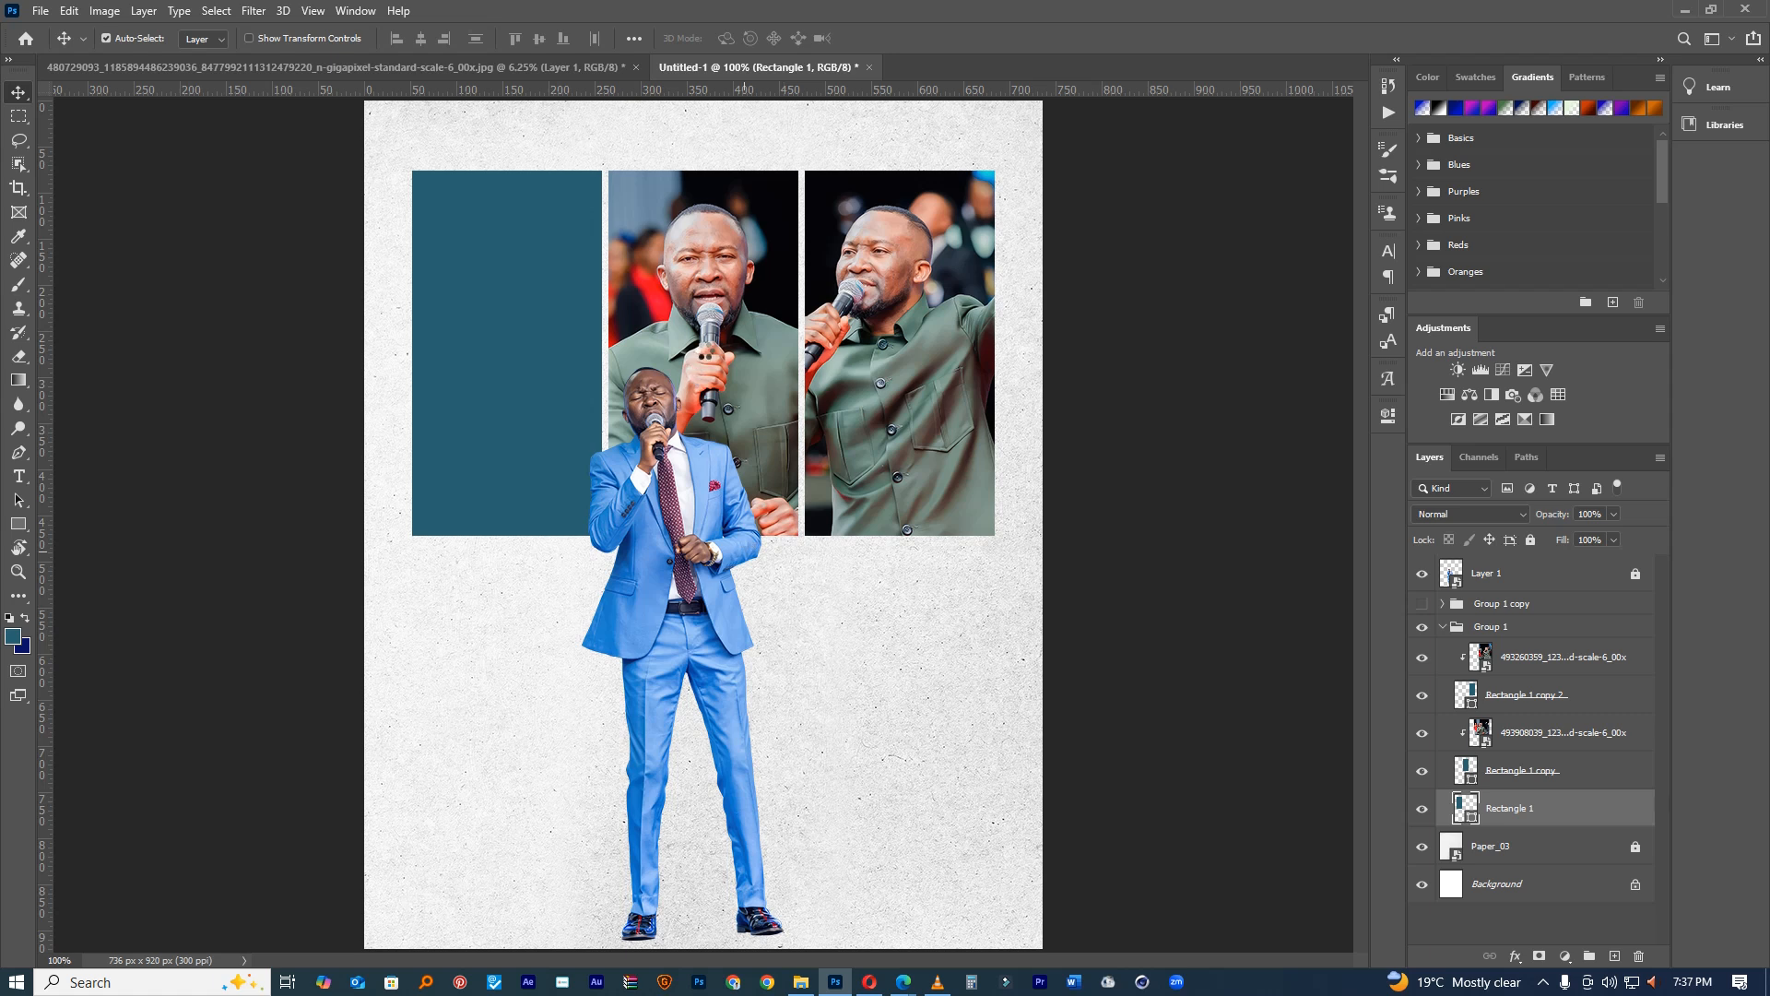
Step: Place the third photo, clip it to Rectangle 1, enlarge it and tilt it about 4°
drag(712, 332, 745, 307)
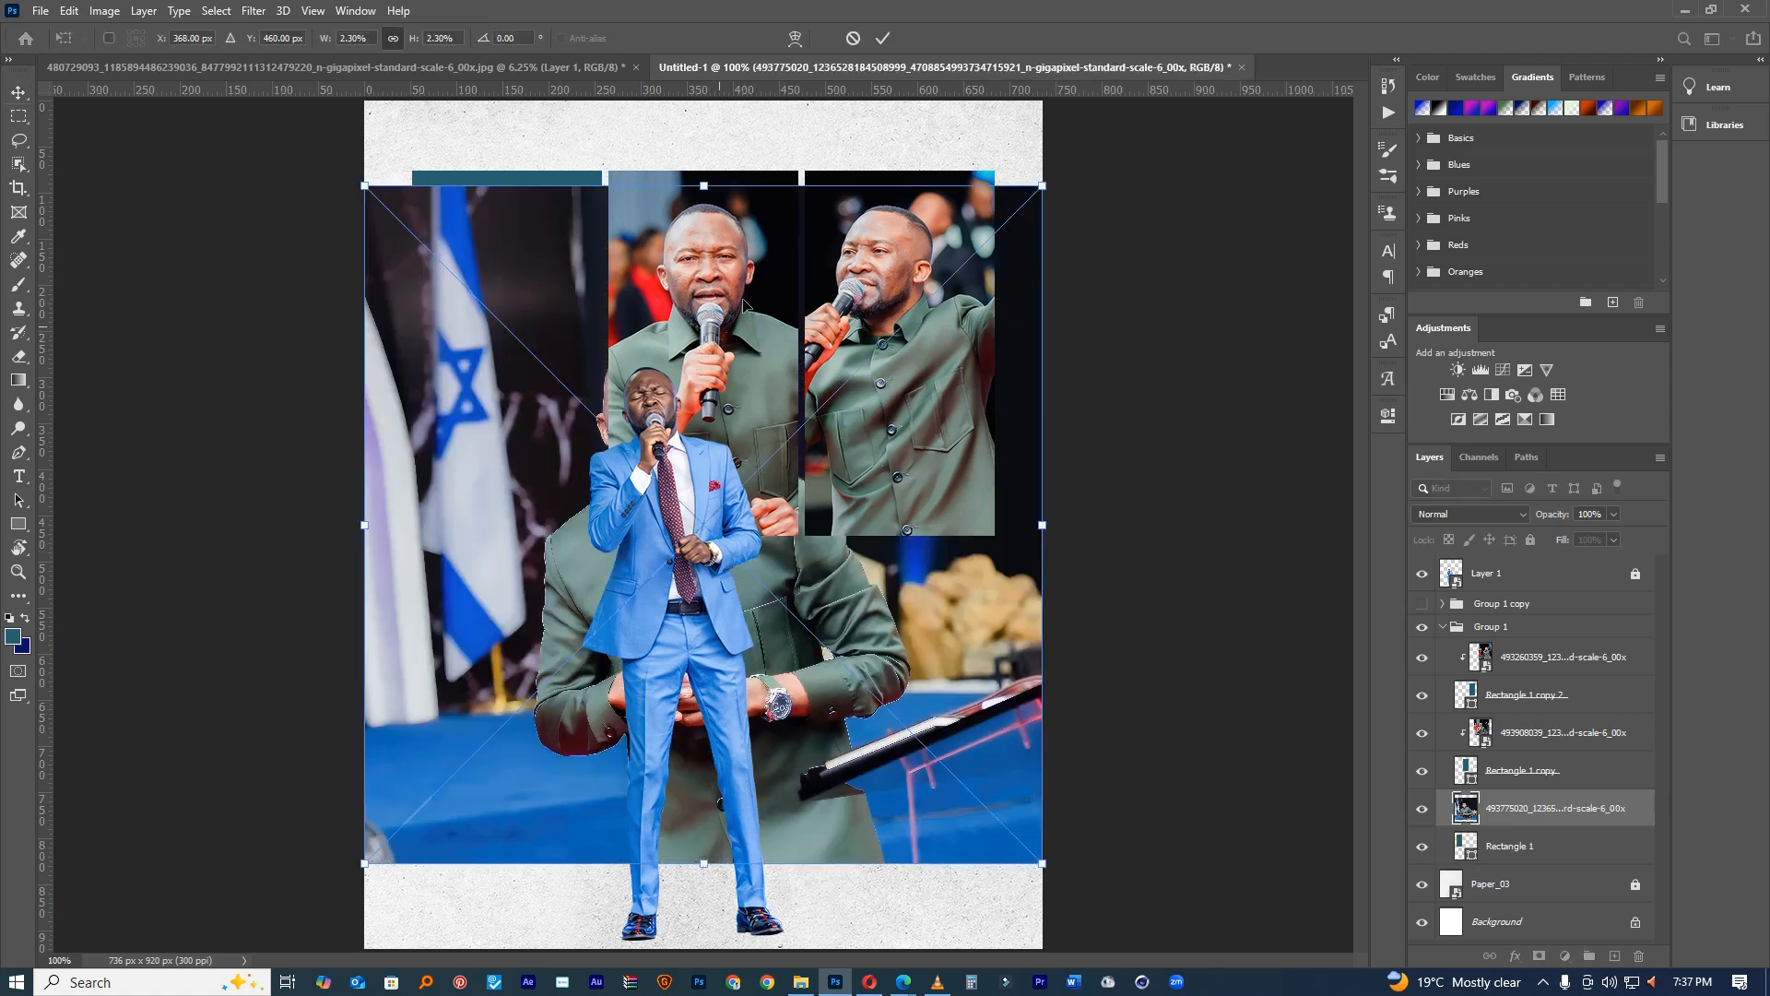
click(885, 40)
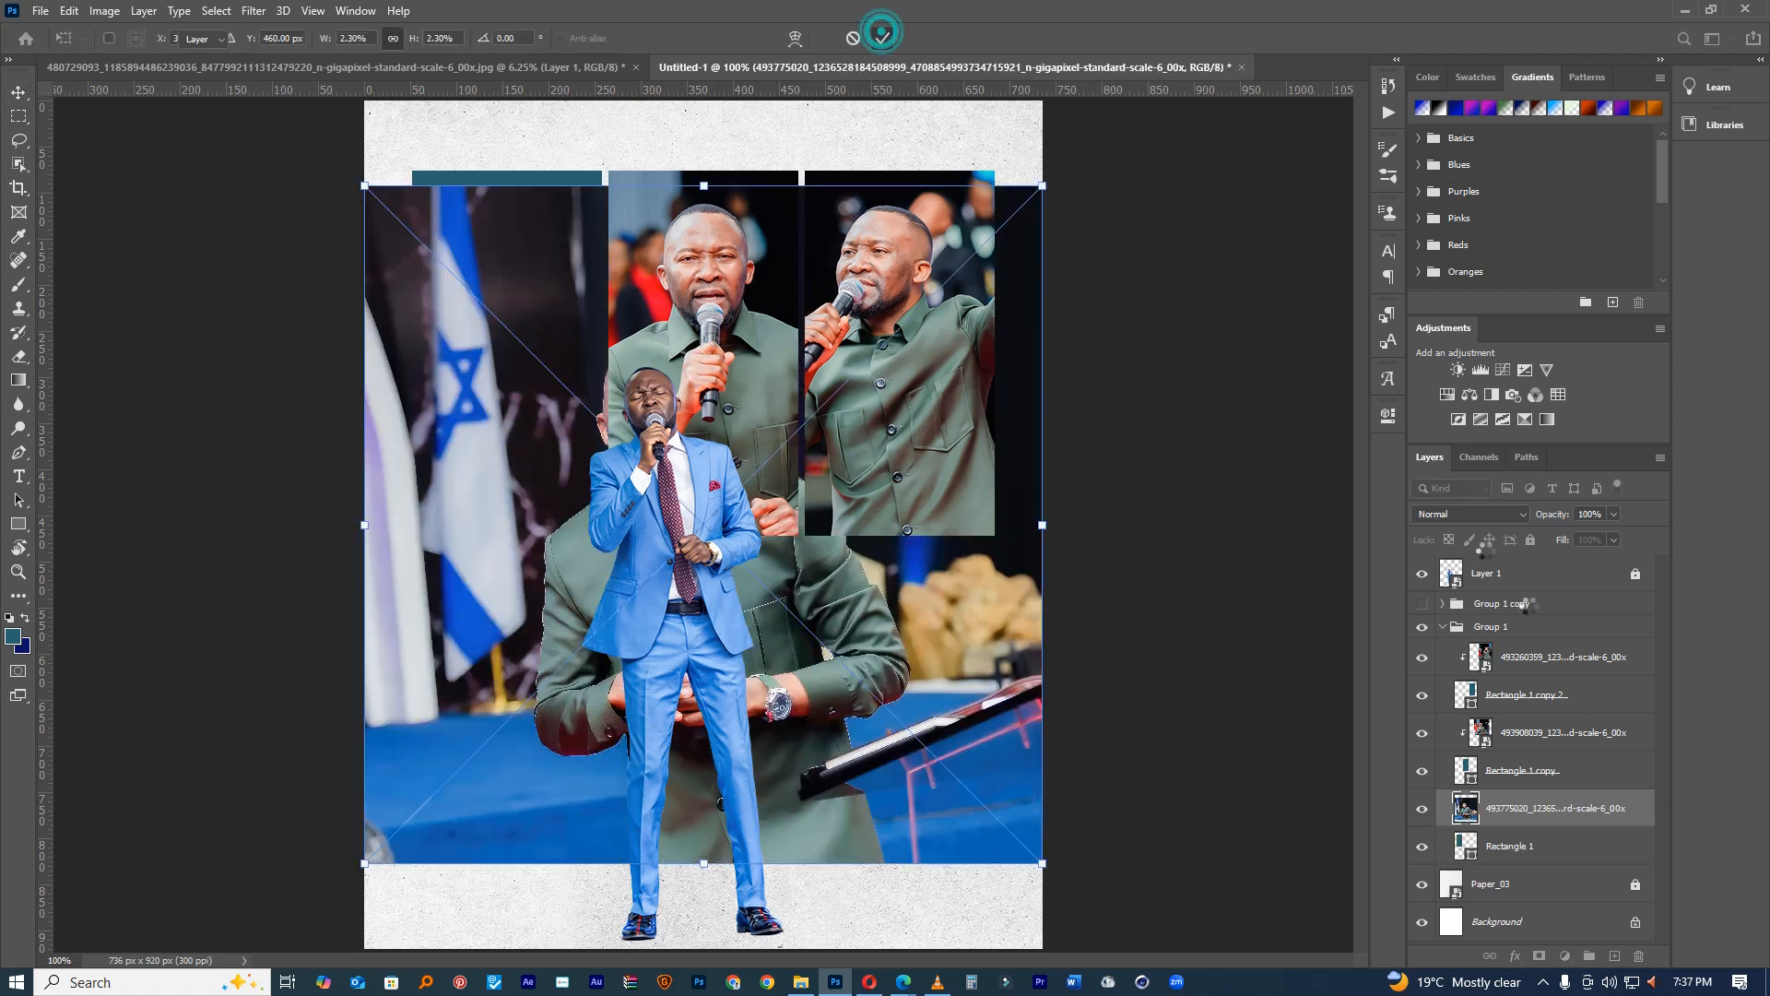
alt+click(1519, 827)
key(ctrl+t)
drag(1039, 856, 795, 617)
drag(719, 512, 738, 545)
drag(940, 424, 775, 391)
click(883, 38)
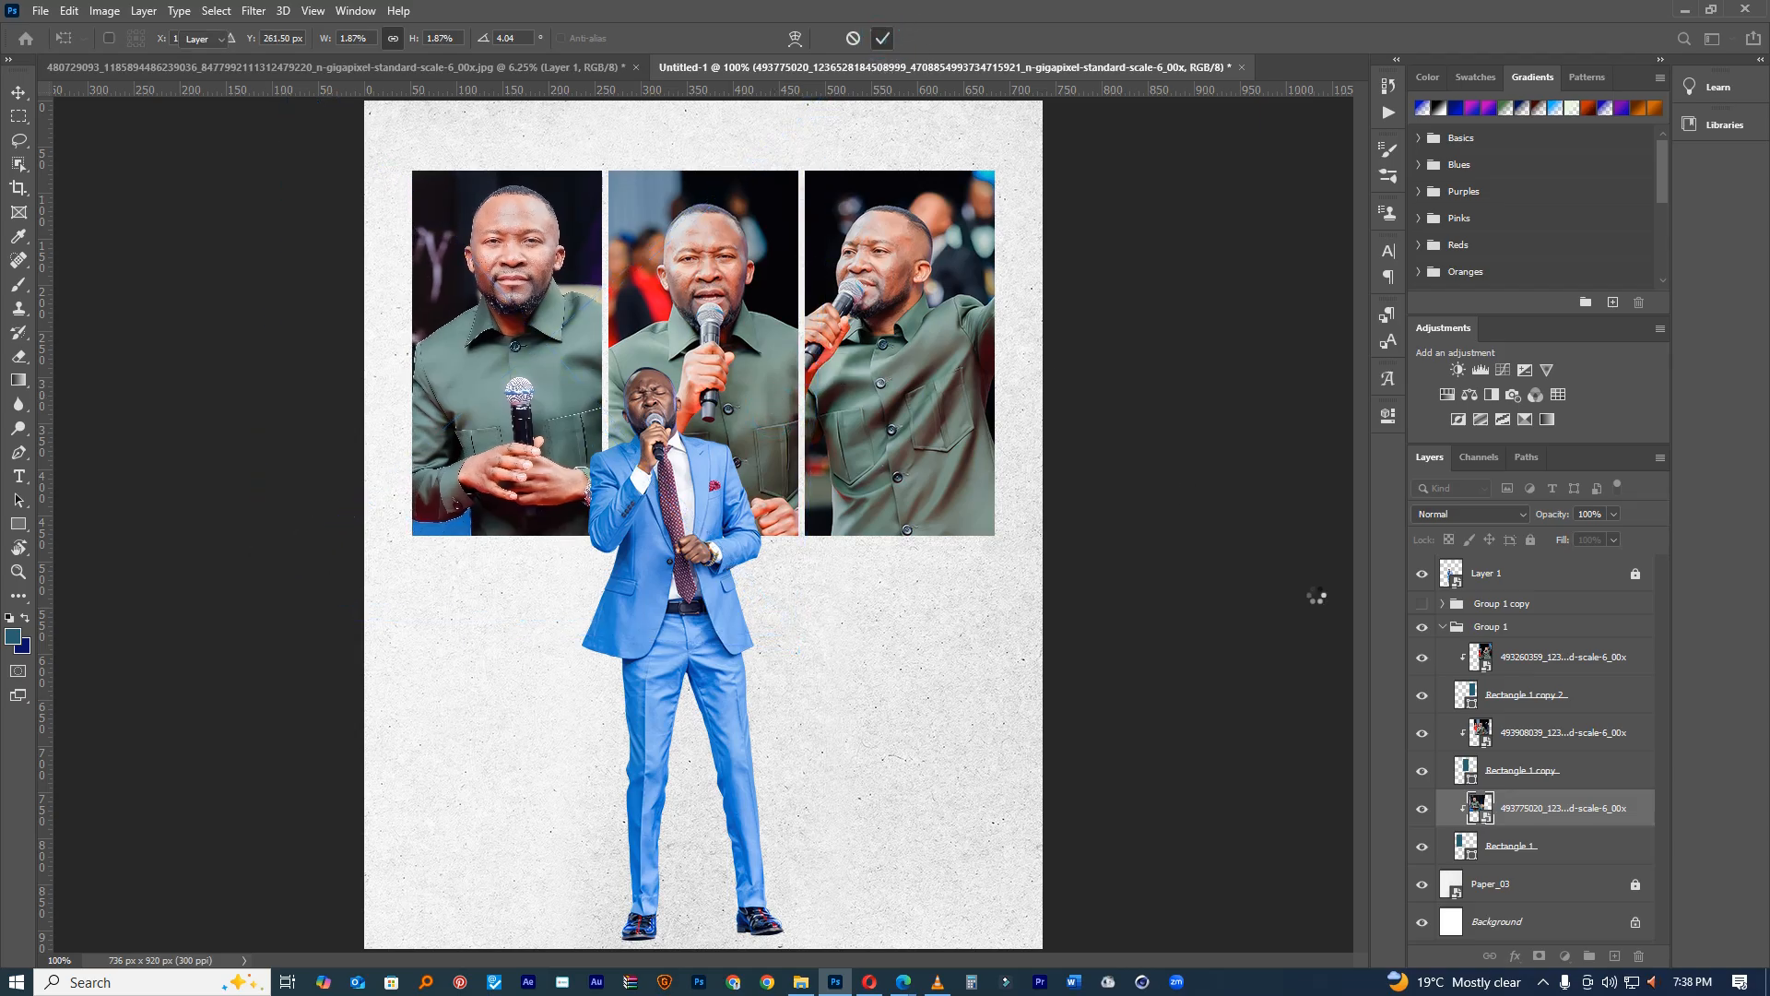
Step: Collapse Group 1 and return the view to 100% to see the whole flyer
click(1444, 629)
drag(1034, 561, 974, 561)
key(ctrl+1)
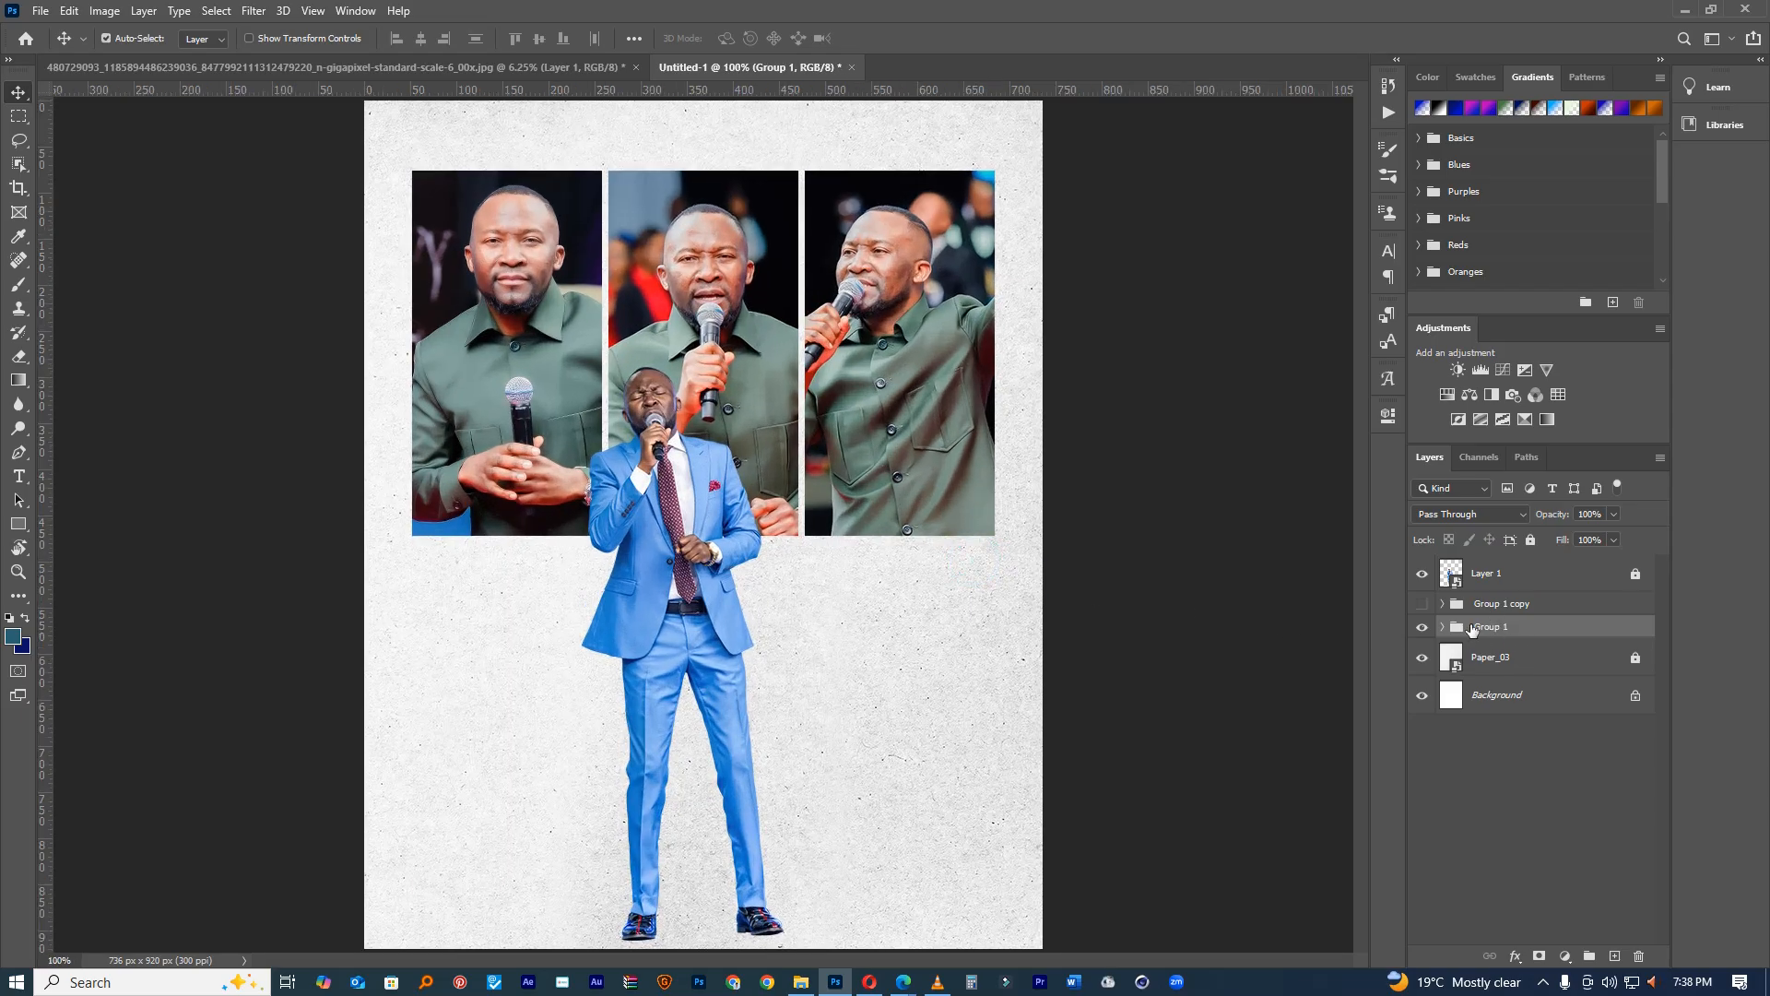
Step: Hide Group 1 and put a Hue-blended copy of Paper_03 above the singer's layer
click(1420, 628)
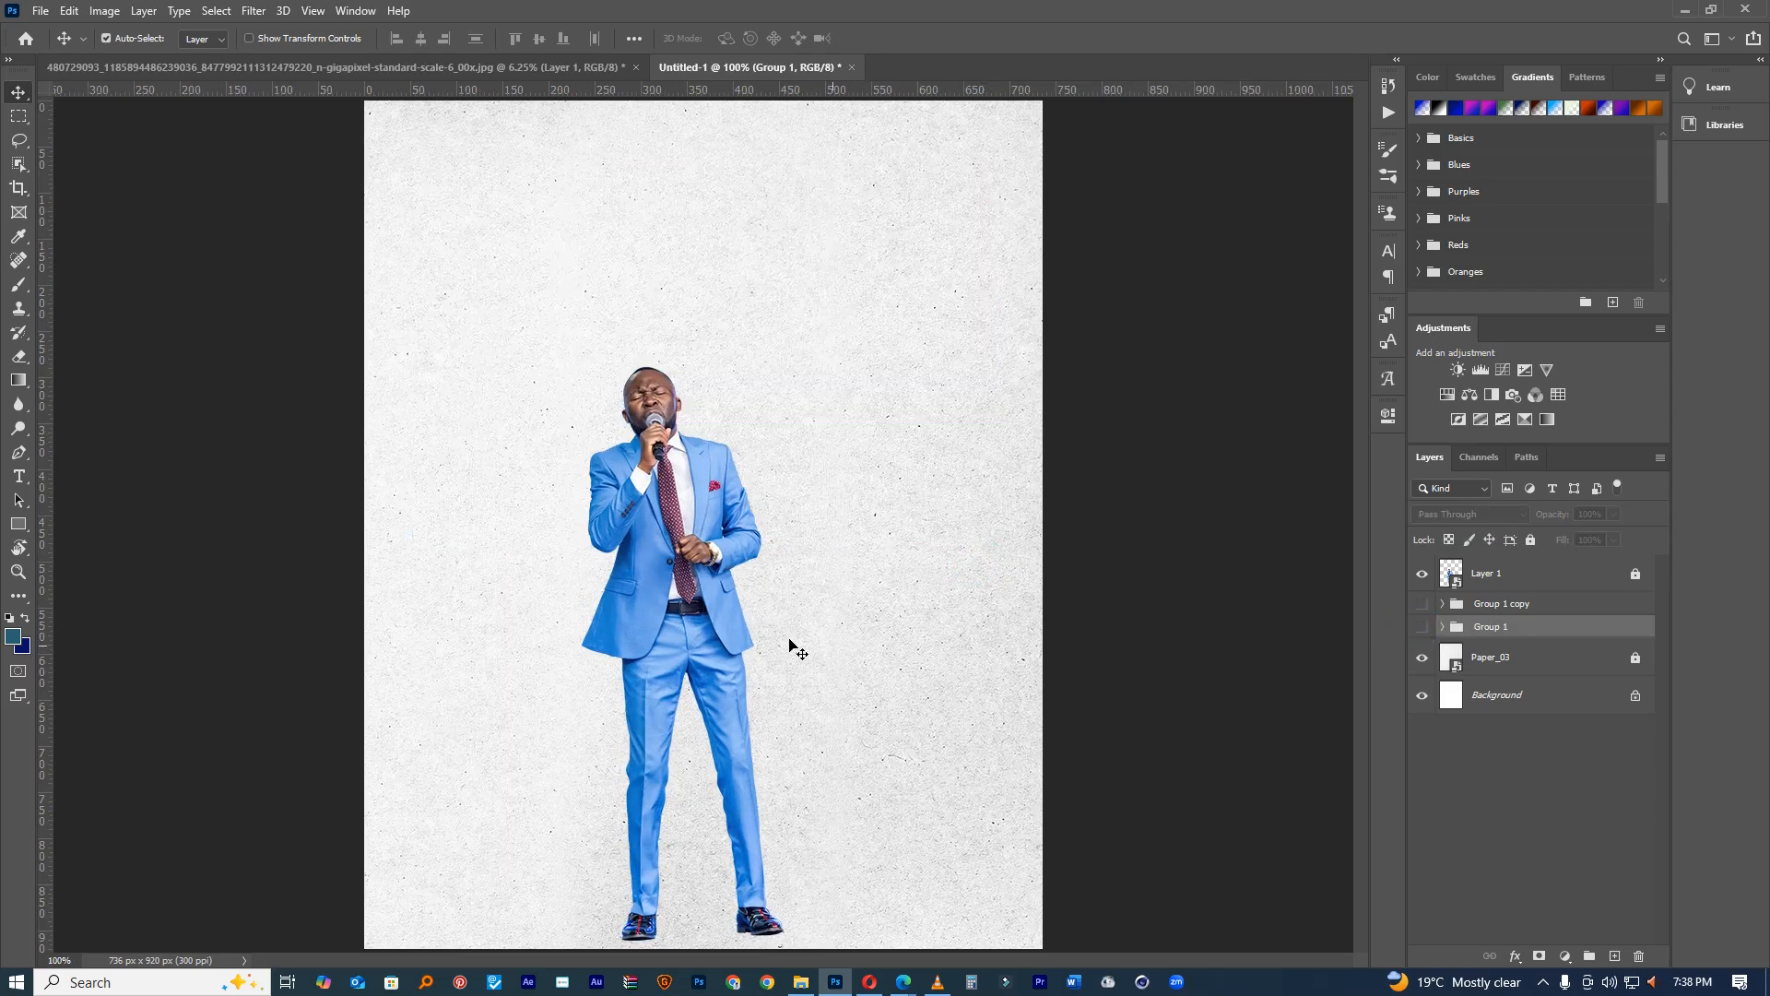
click(1501, 578)
click(1501, 660)
drag(1530, 566, 1531, 563)
click(1470, 513)
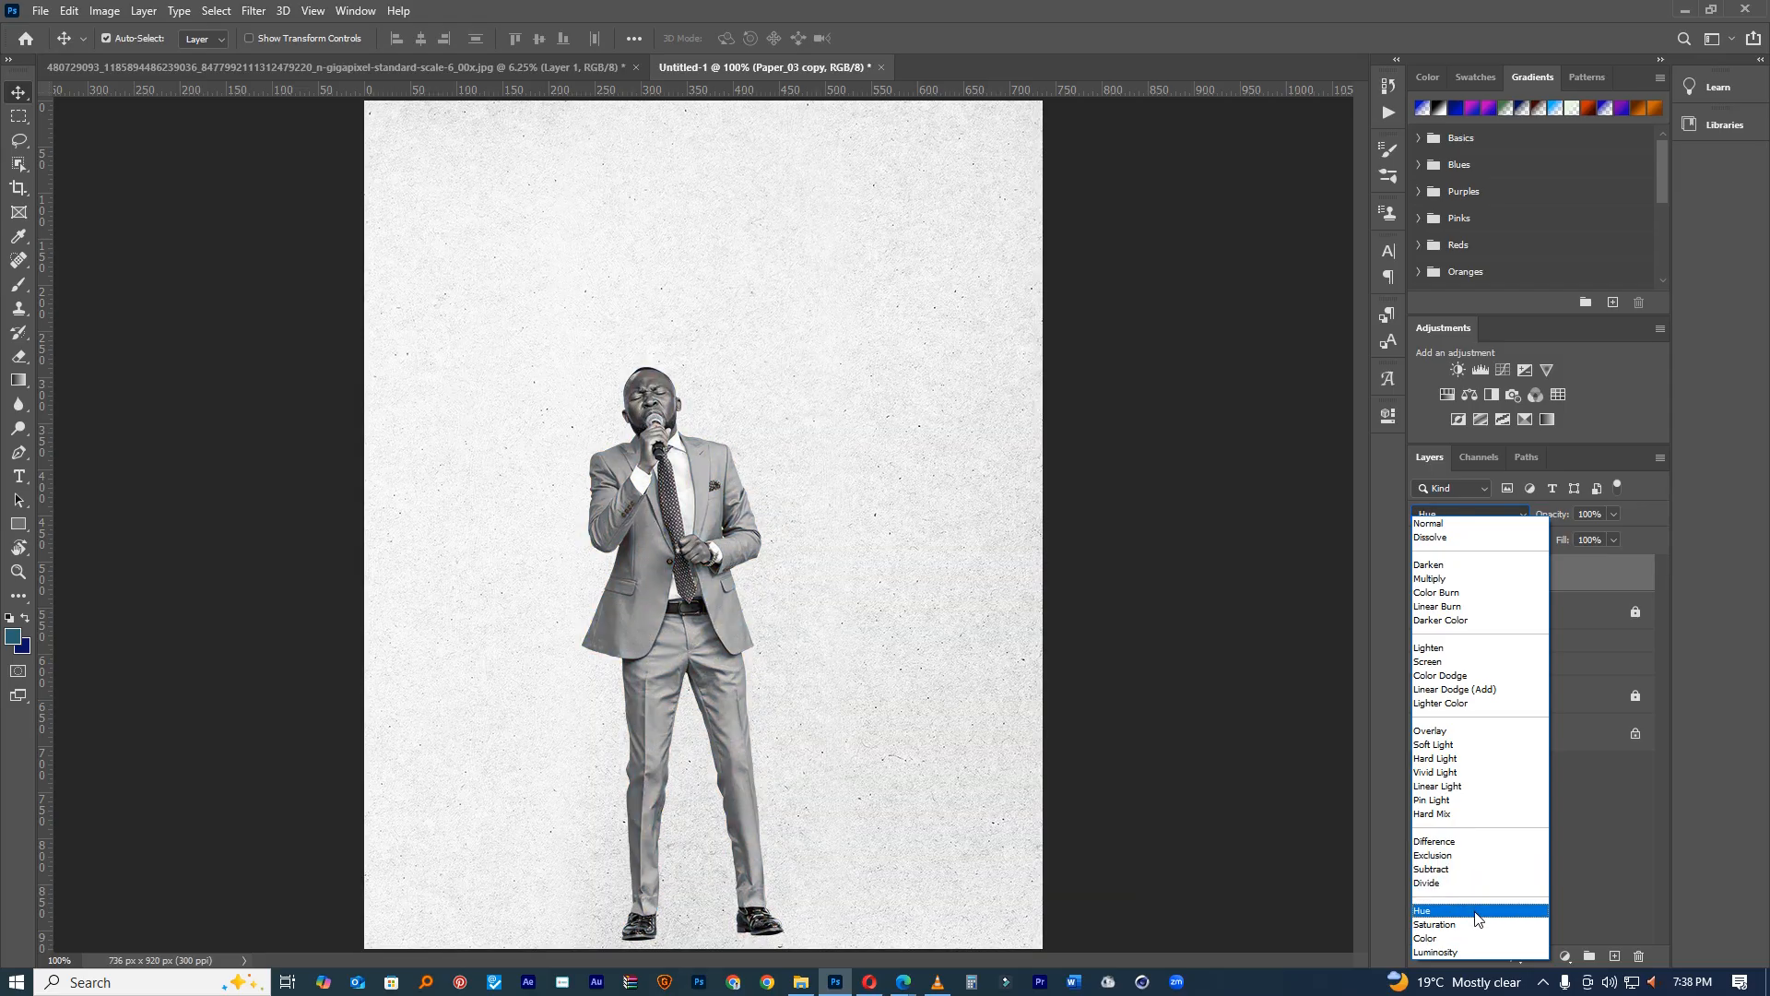
click(1475, 913)
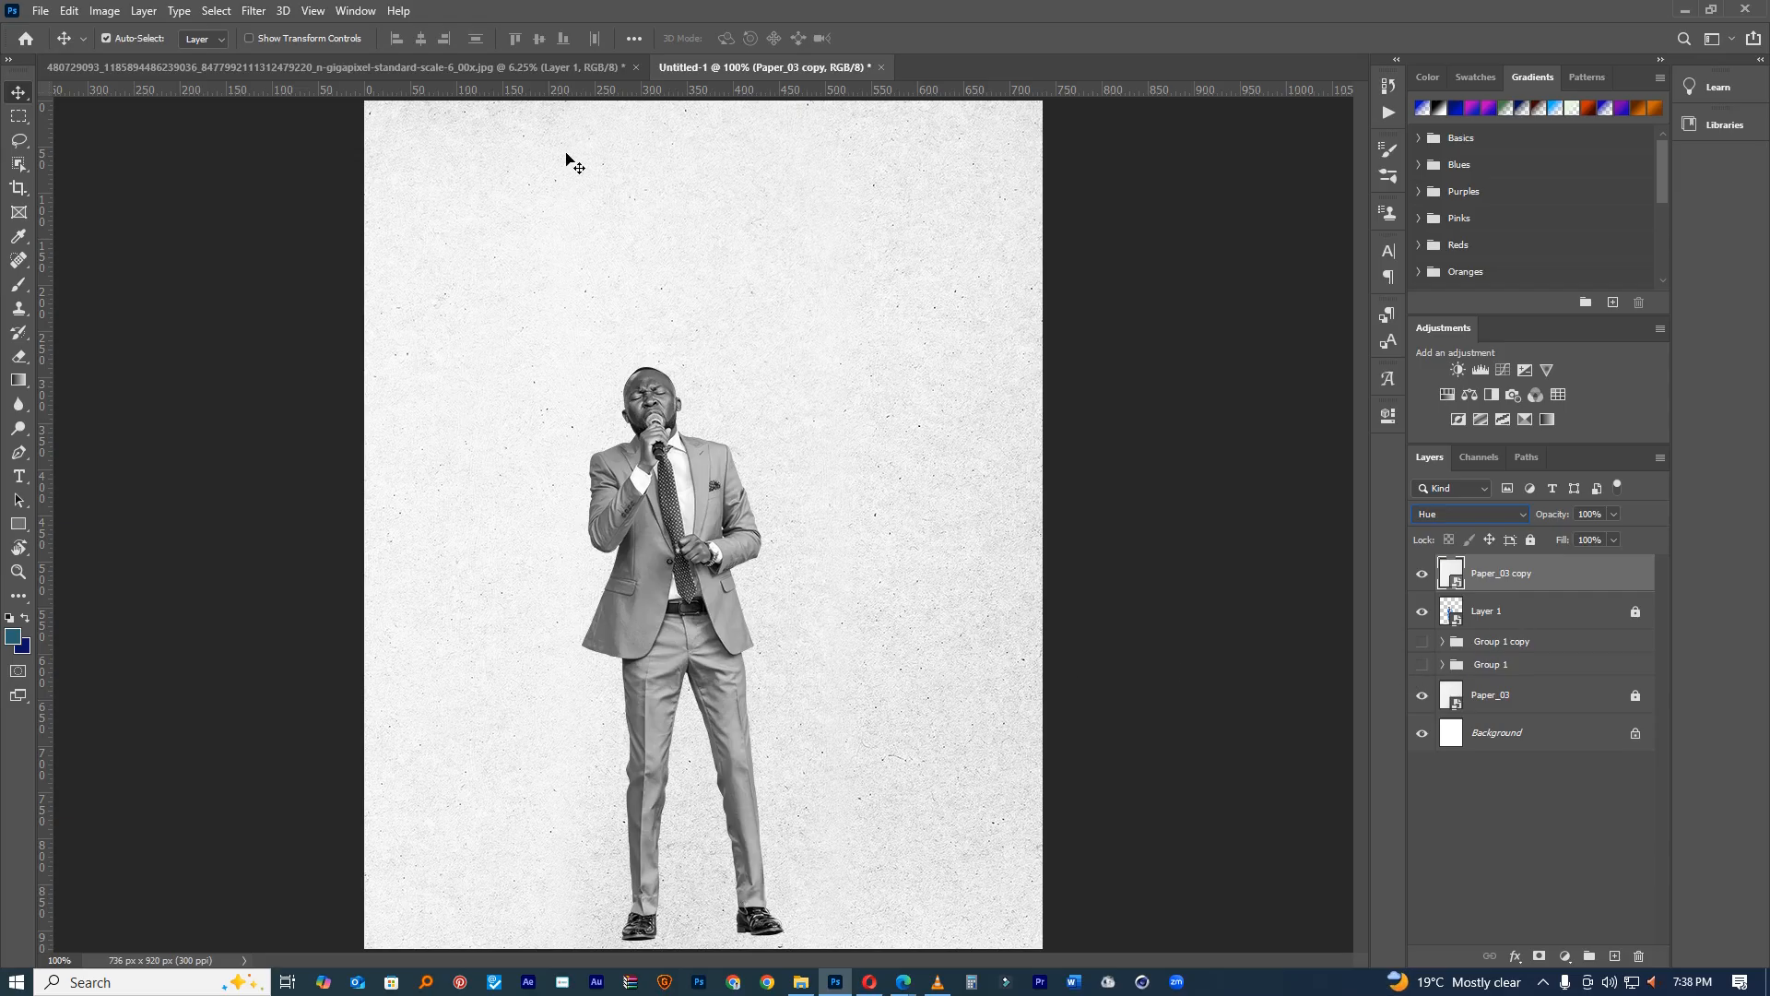
click(336, 68)
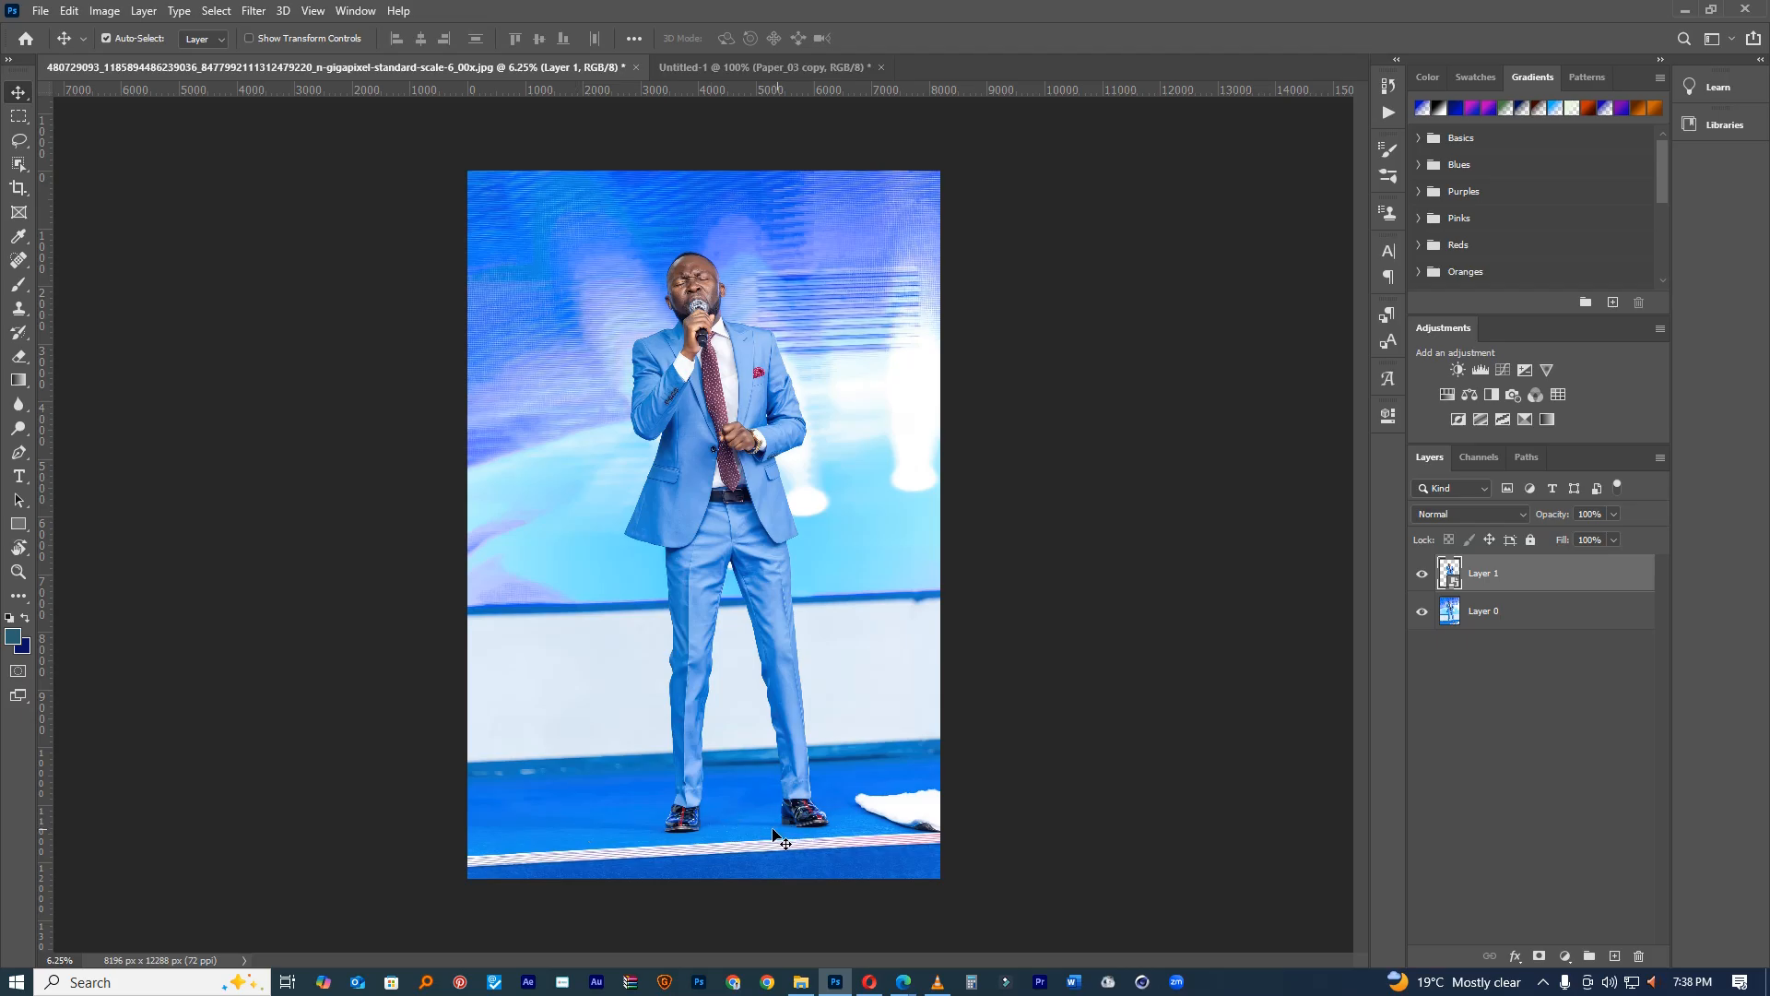
Step: Return to the flyer and zoom in closely on the singer's right shoe
click(711, 67)
ctrl+click(811, 882)
drag(690, 844, 865, 483)
ctrl+click(885, 577)
ctrl+click(919, 597)
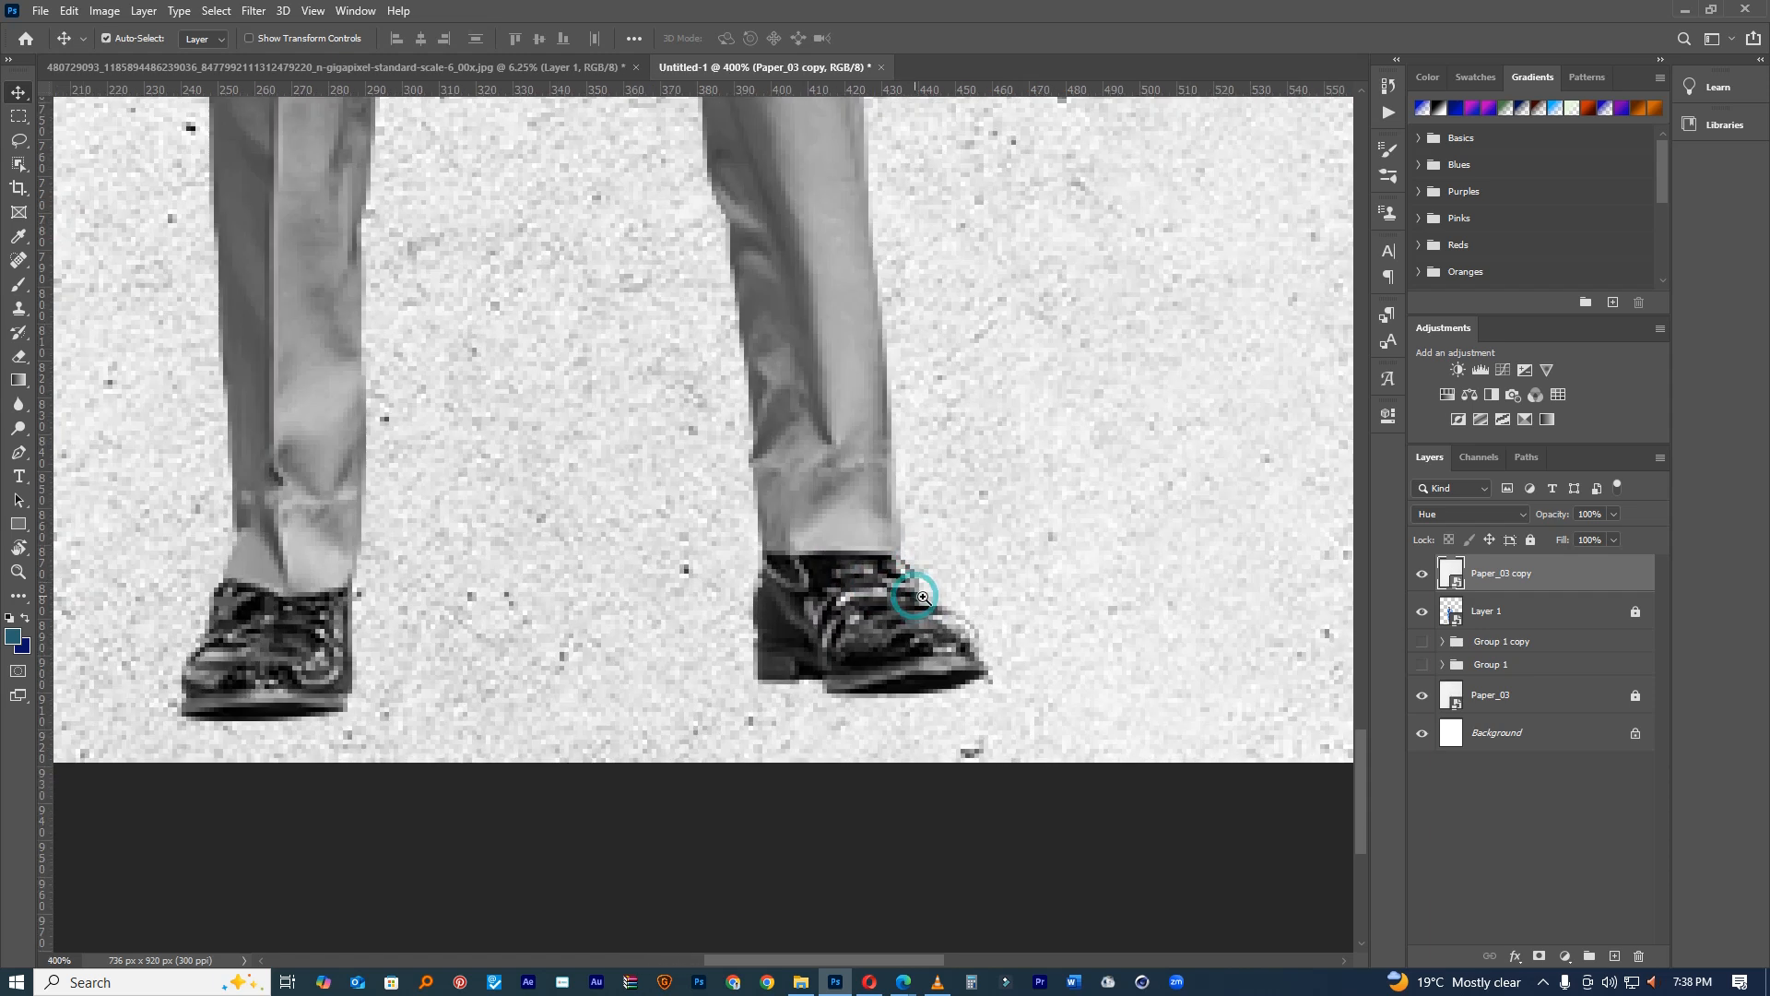
Step: Add an empty Layer 2 beneath the singer's Layer 1, checking the original stage photo
click(1511, 622)
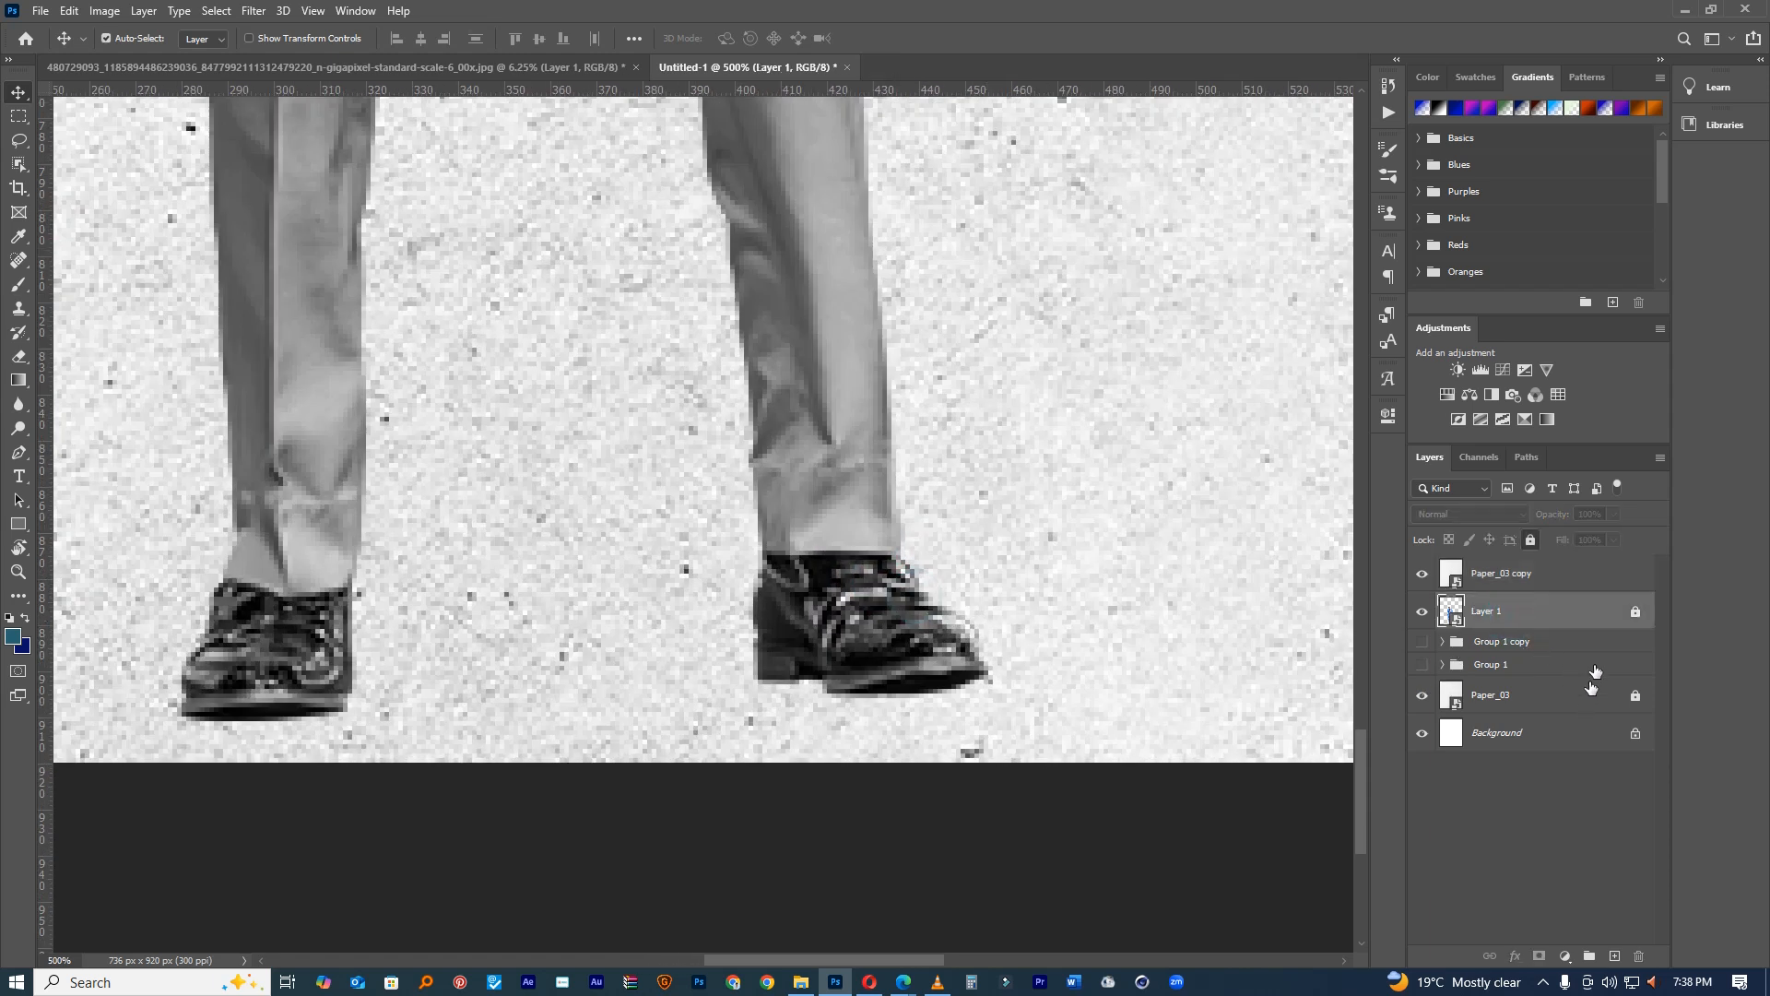
ctrl+click(1613, 956)
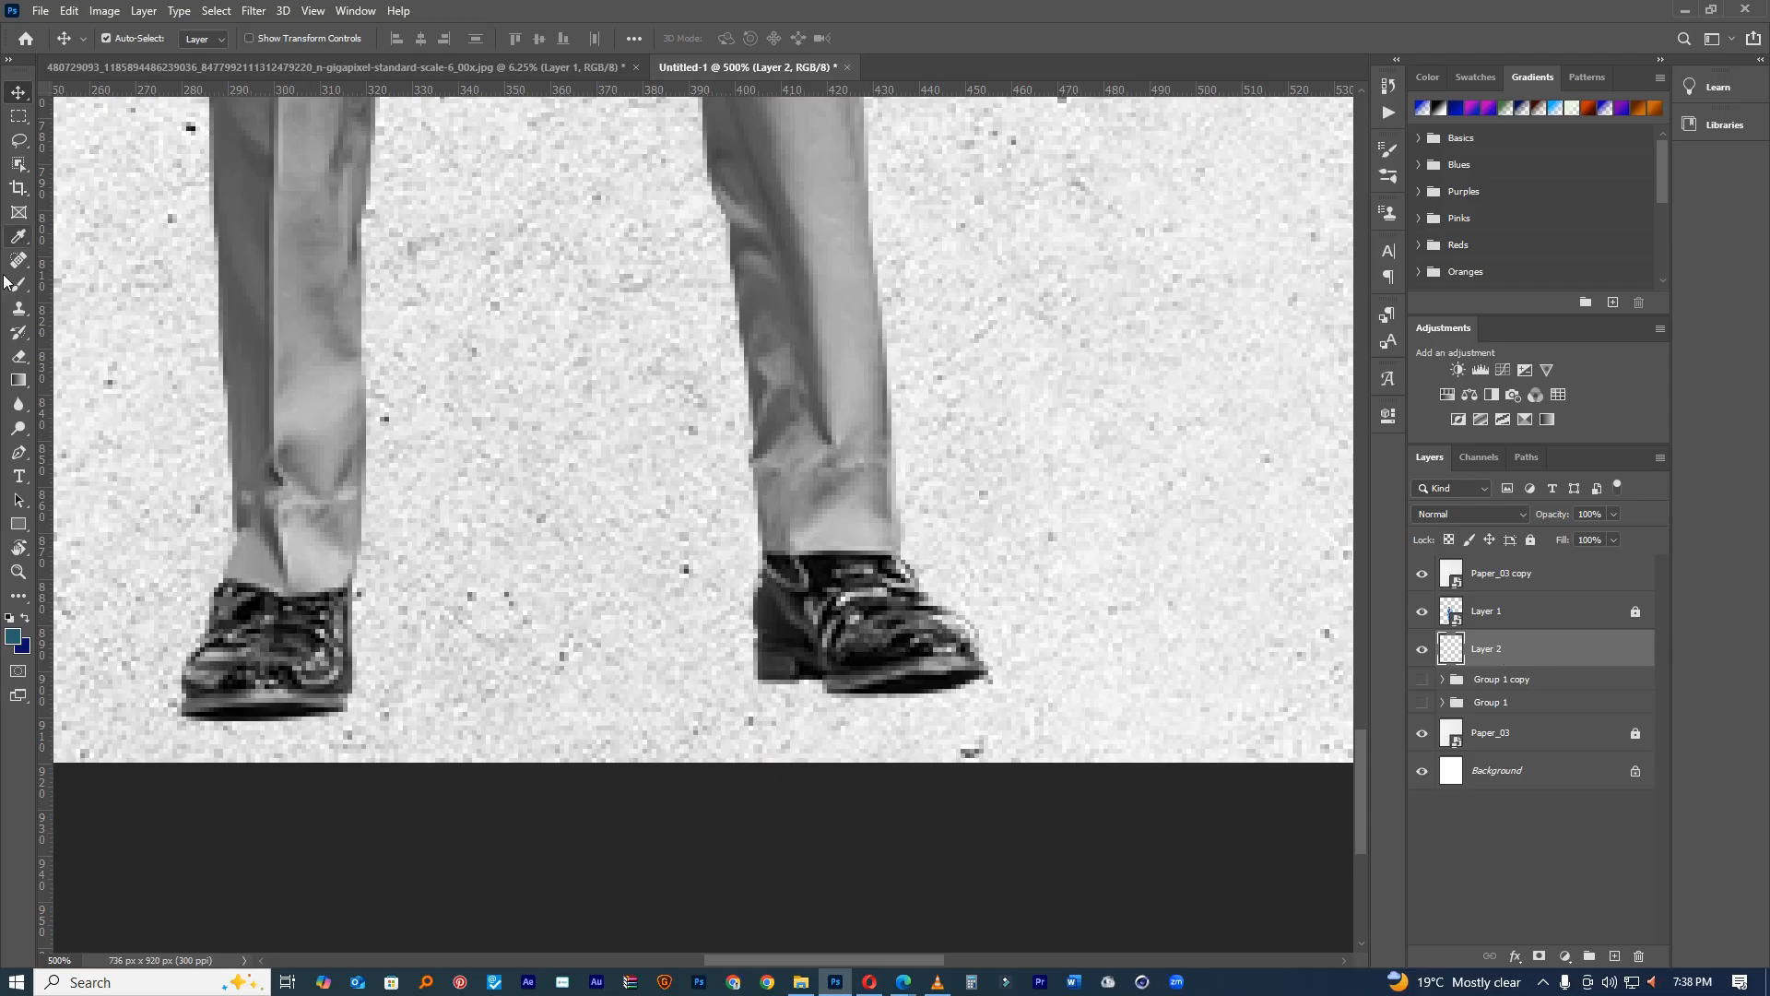
key(p)
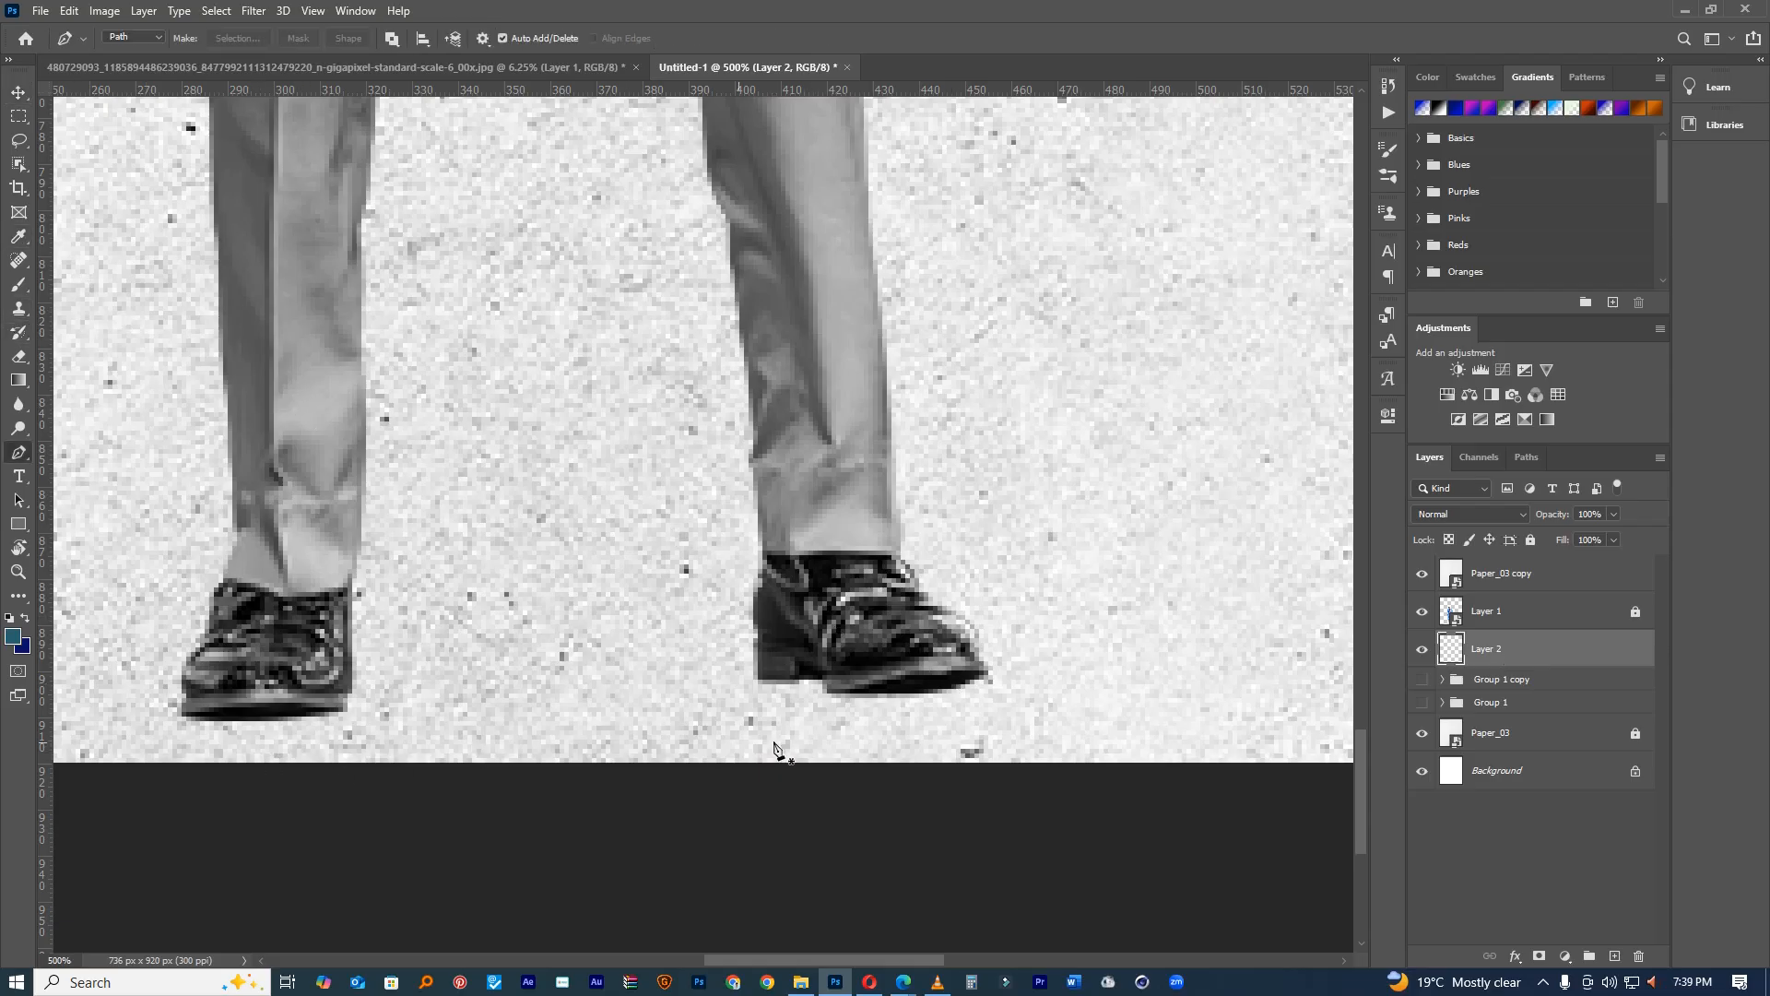
click(455, 66)
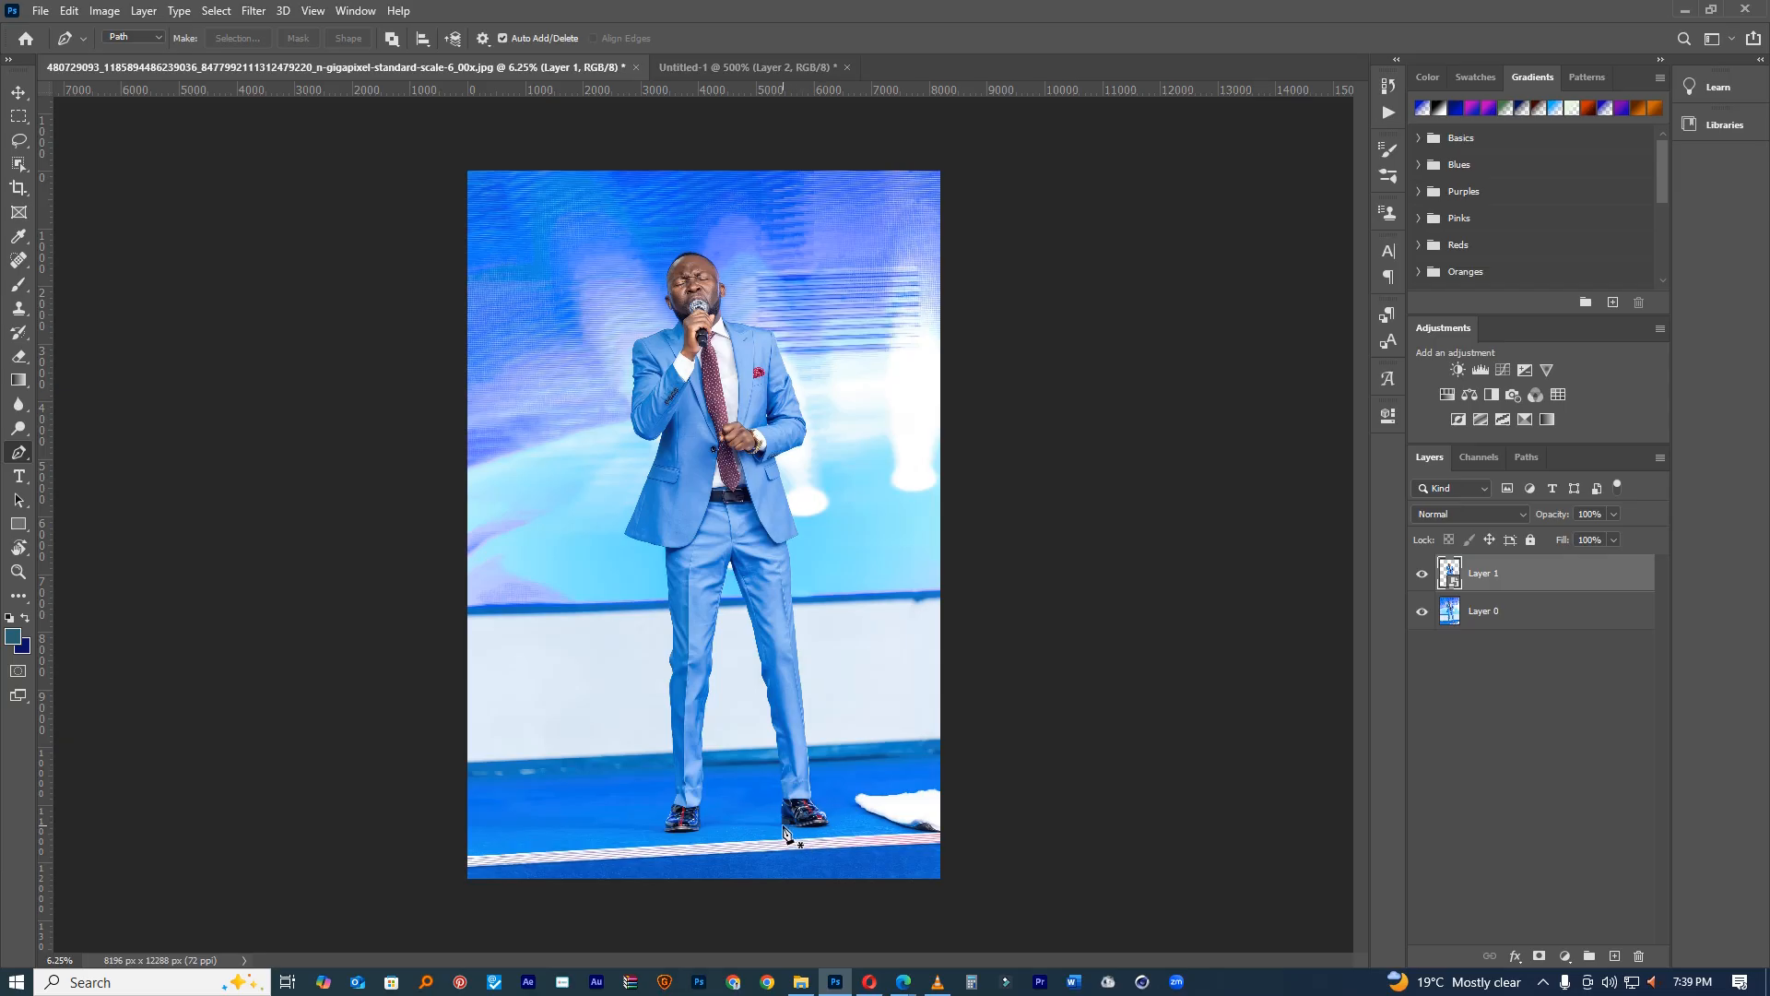
click(726, 70)
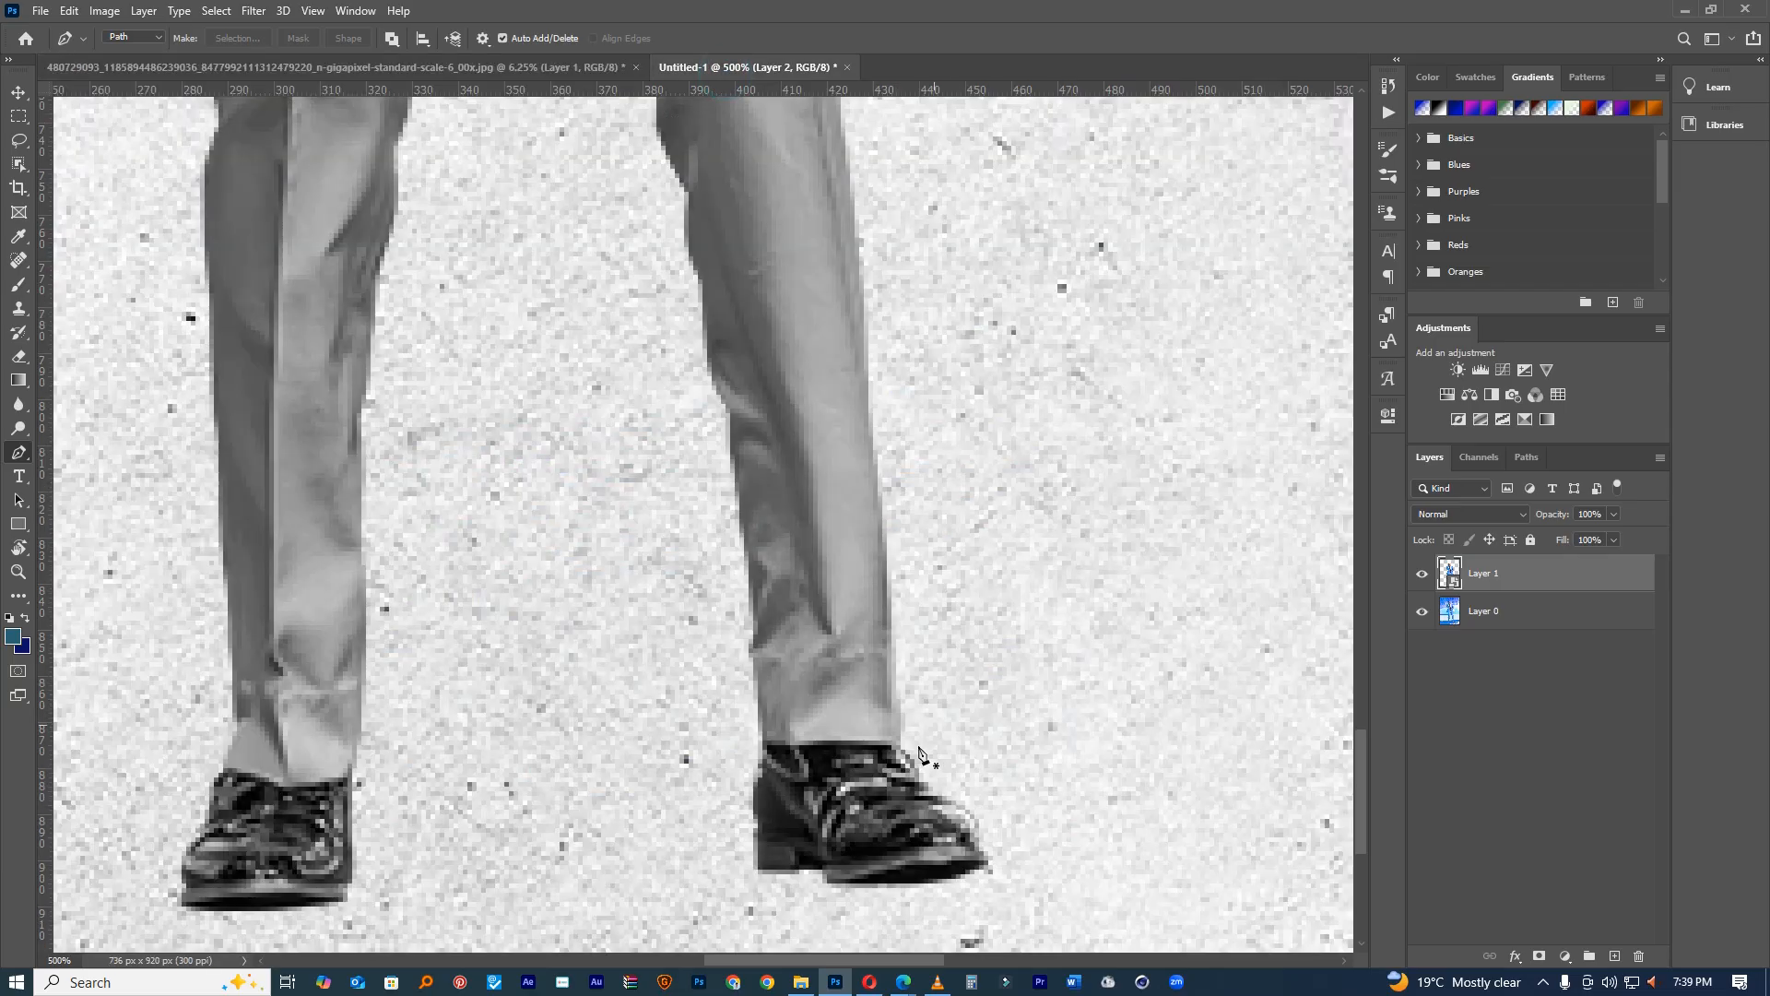
Step: Trace a closed Pen path outlining the area under the right shoe
scroll(901, 766, up, 2)
scroll(893, 811, down, 2)
scroll(922, 705, down, 3)
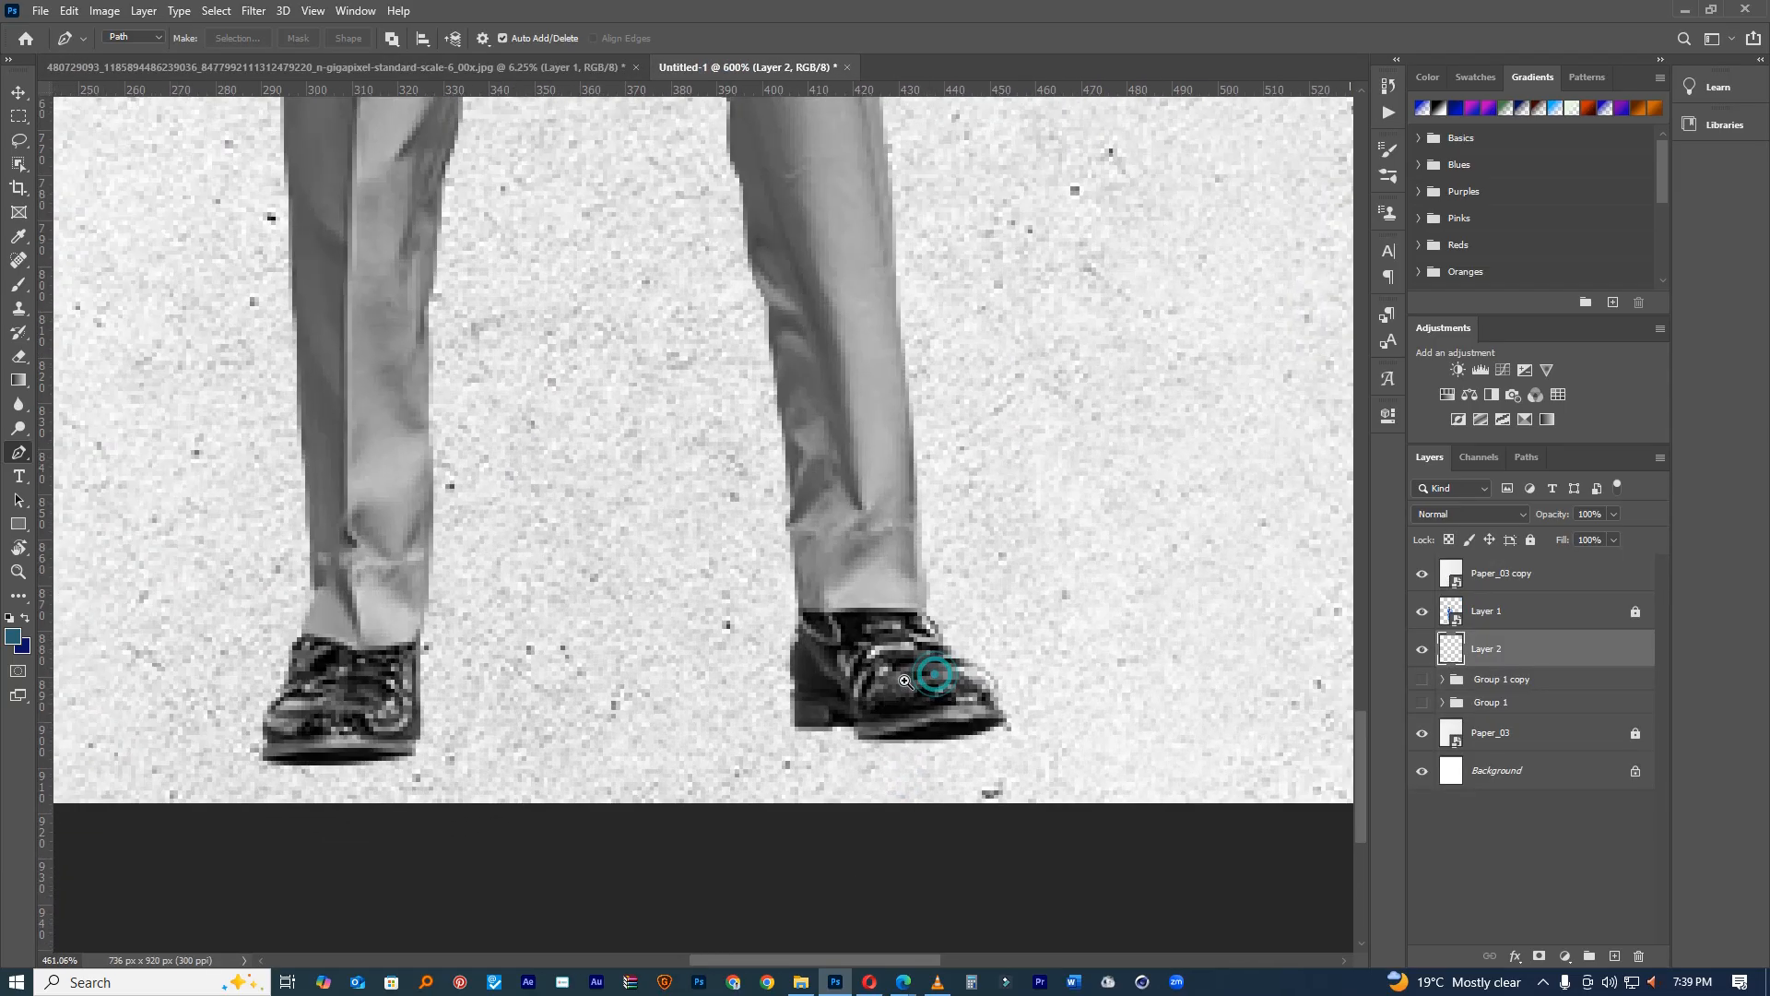
click(990, 728)
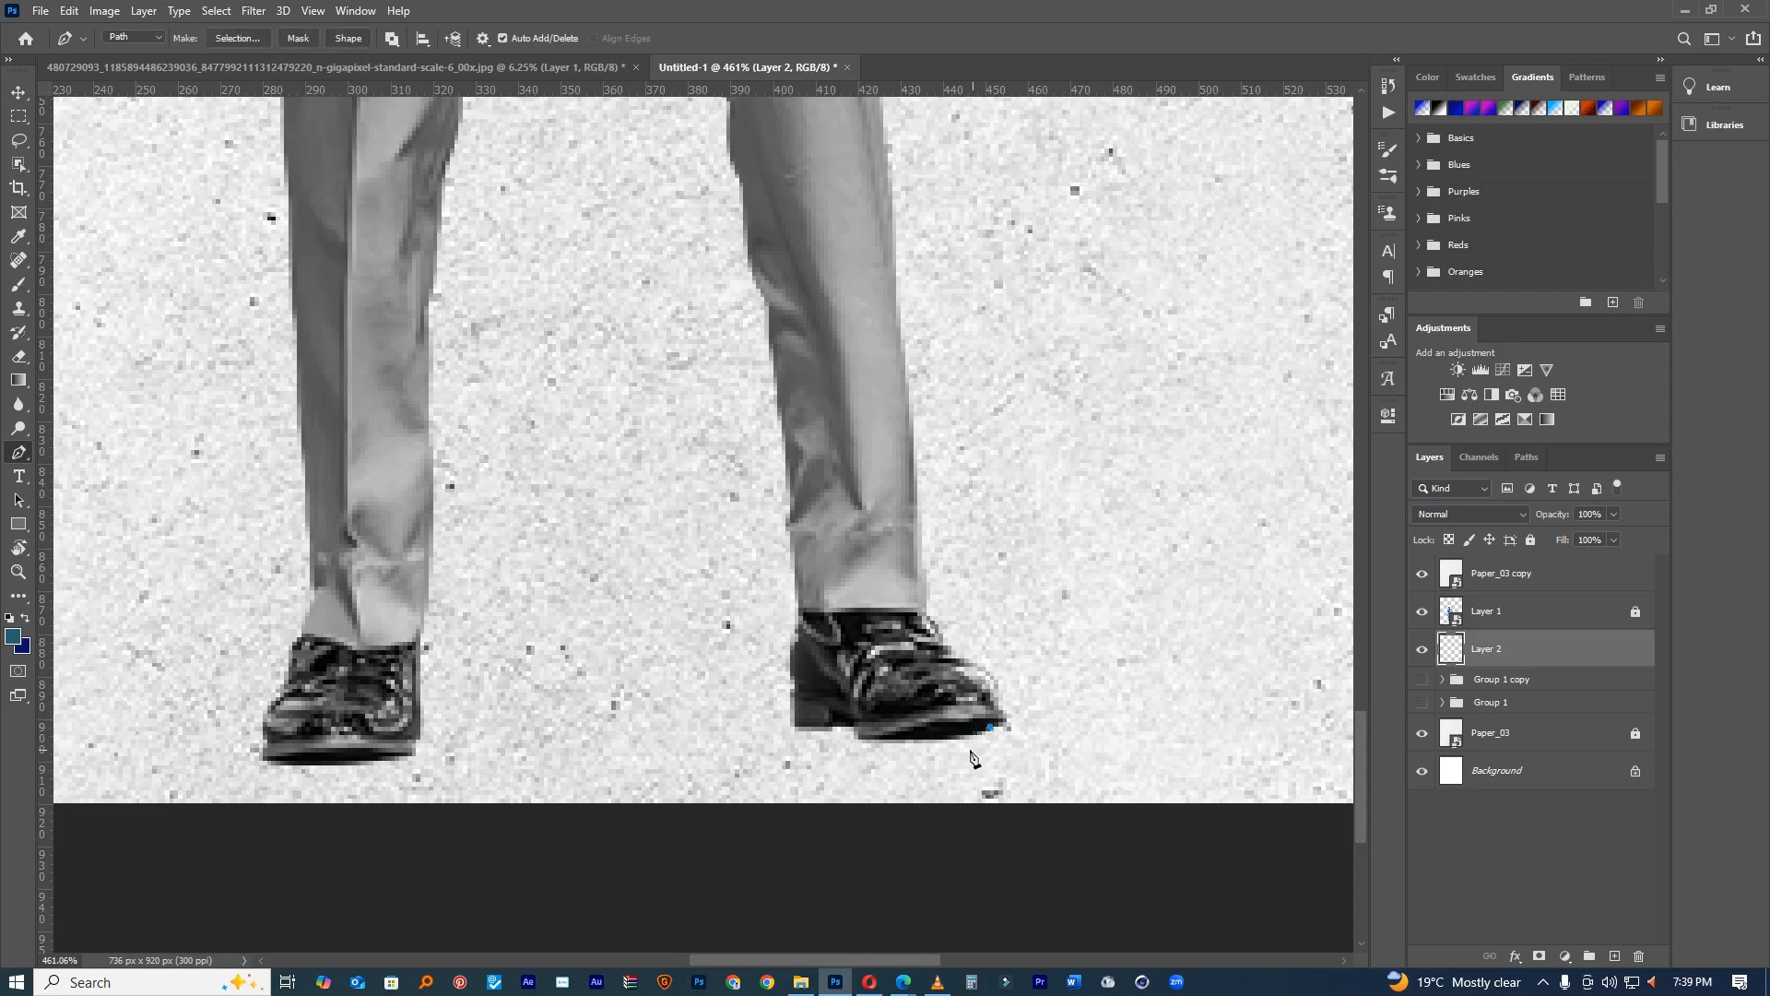
drag(959, 747, 846, 732)
key(ctrl+z)
key(ctrl+z)
drag(888, 748, 849, 734)
click(819, 740)
click(790, 734)
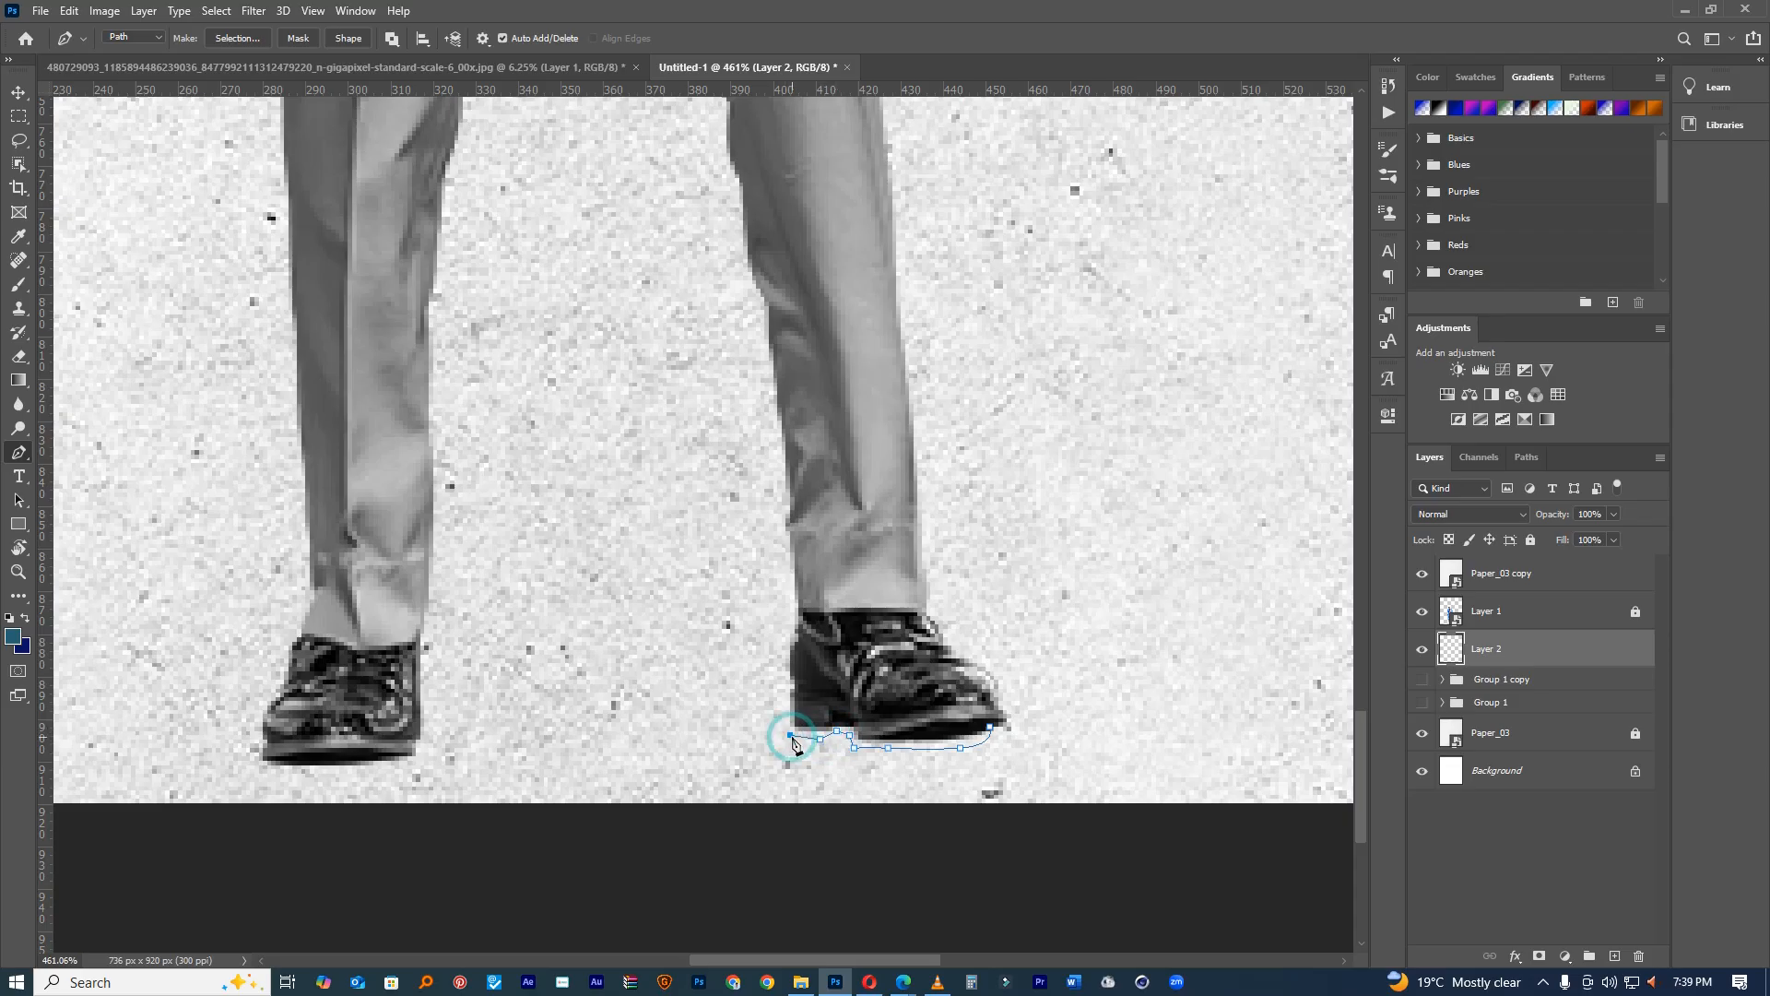
click(777, 709)
drag(862, 705, 931, 707)
click(990, 727)
ctrl+click(1018, 691)
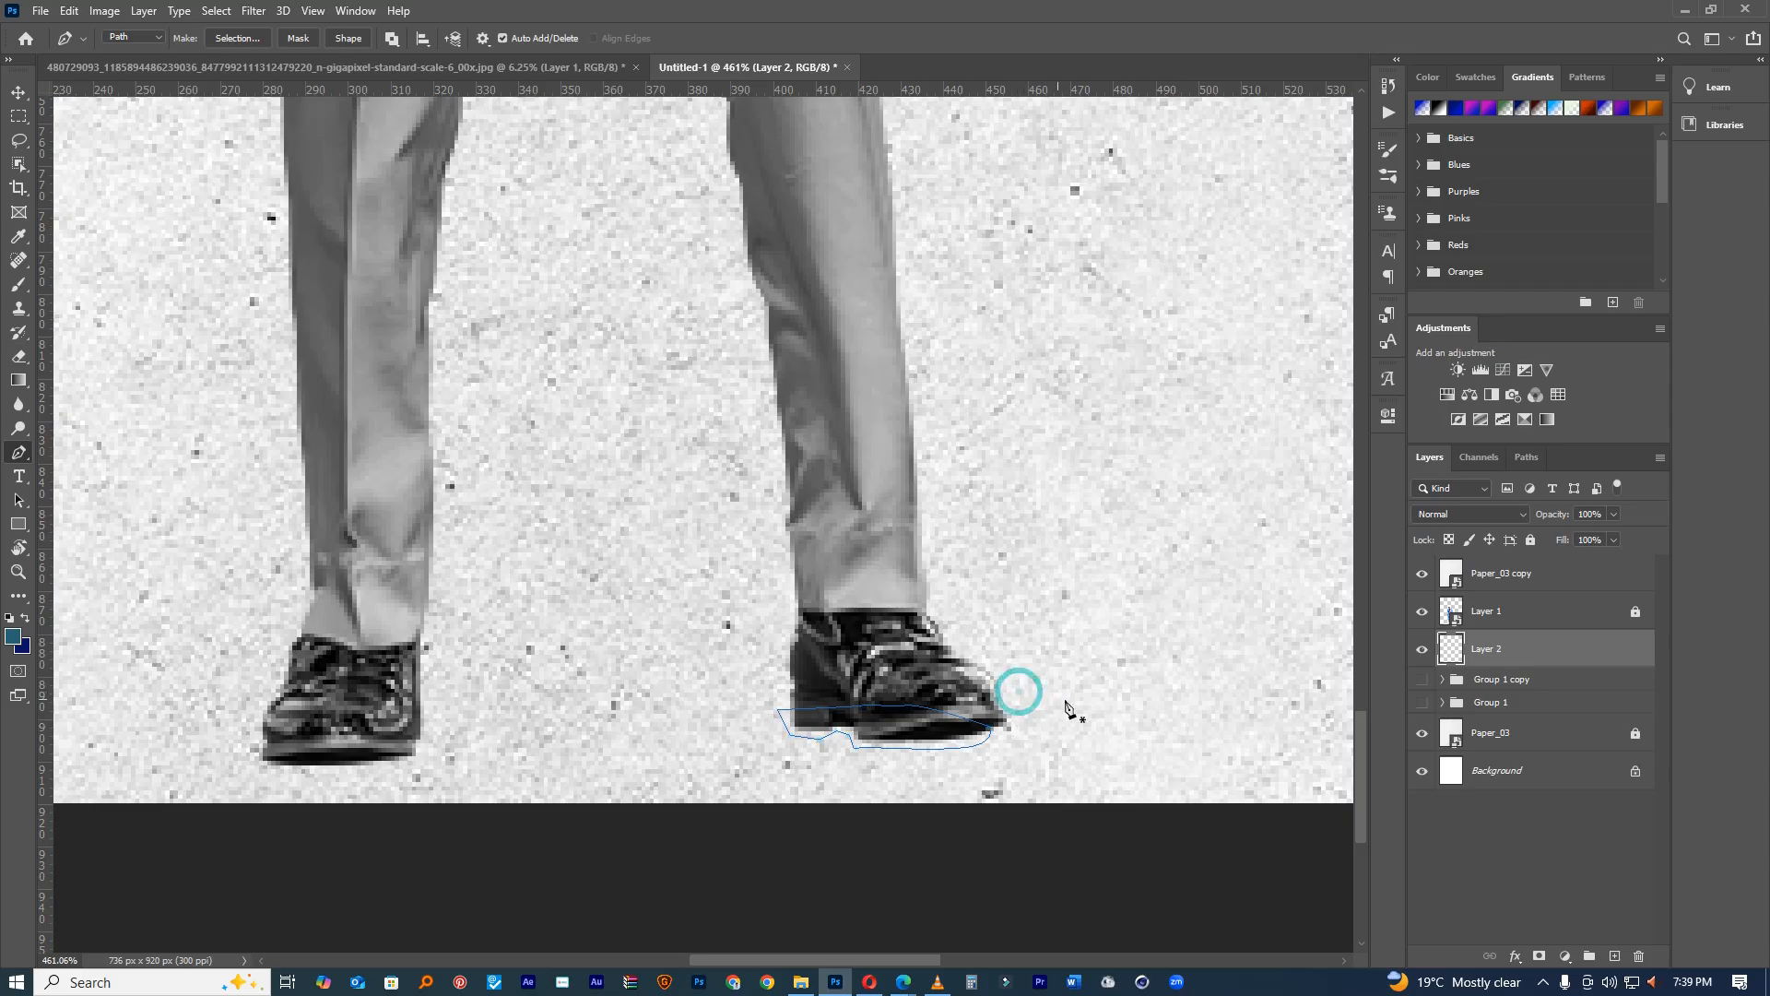
Step: Turn the path into a selection, fill it with a dark custom colour, and deselect
right_click(880, 717)
click(952, 392)
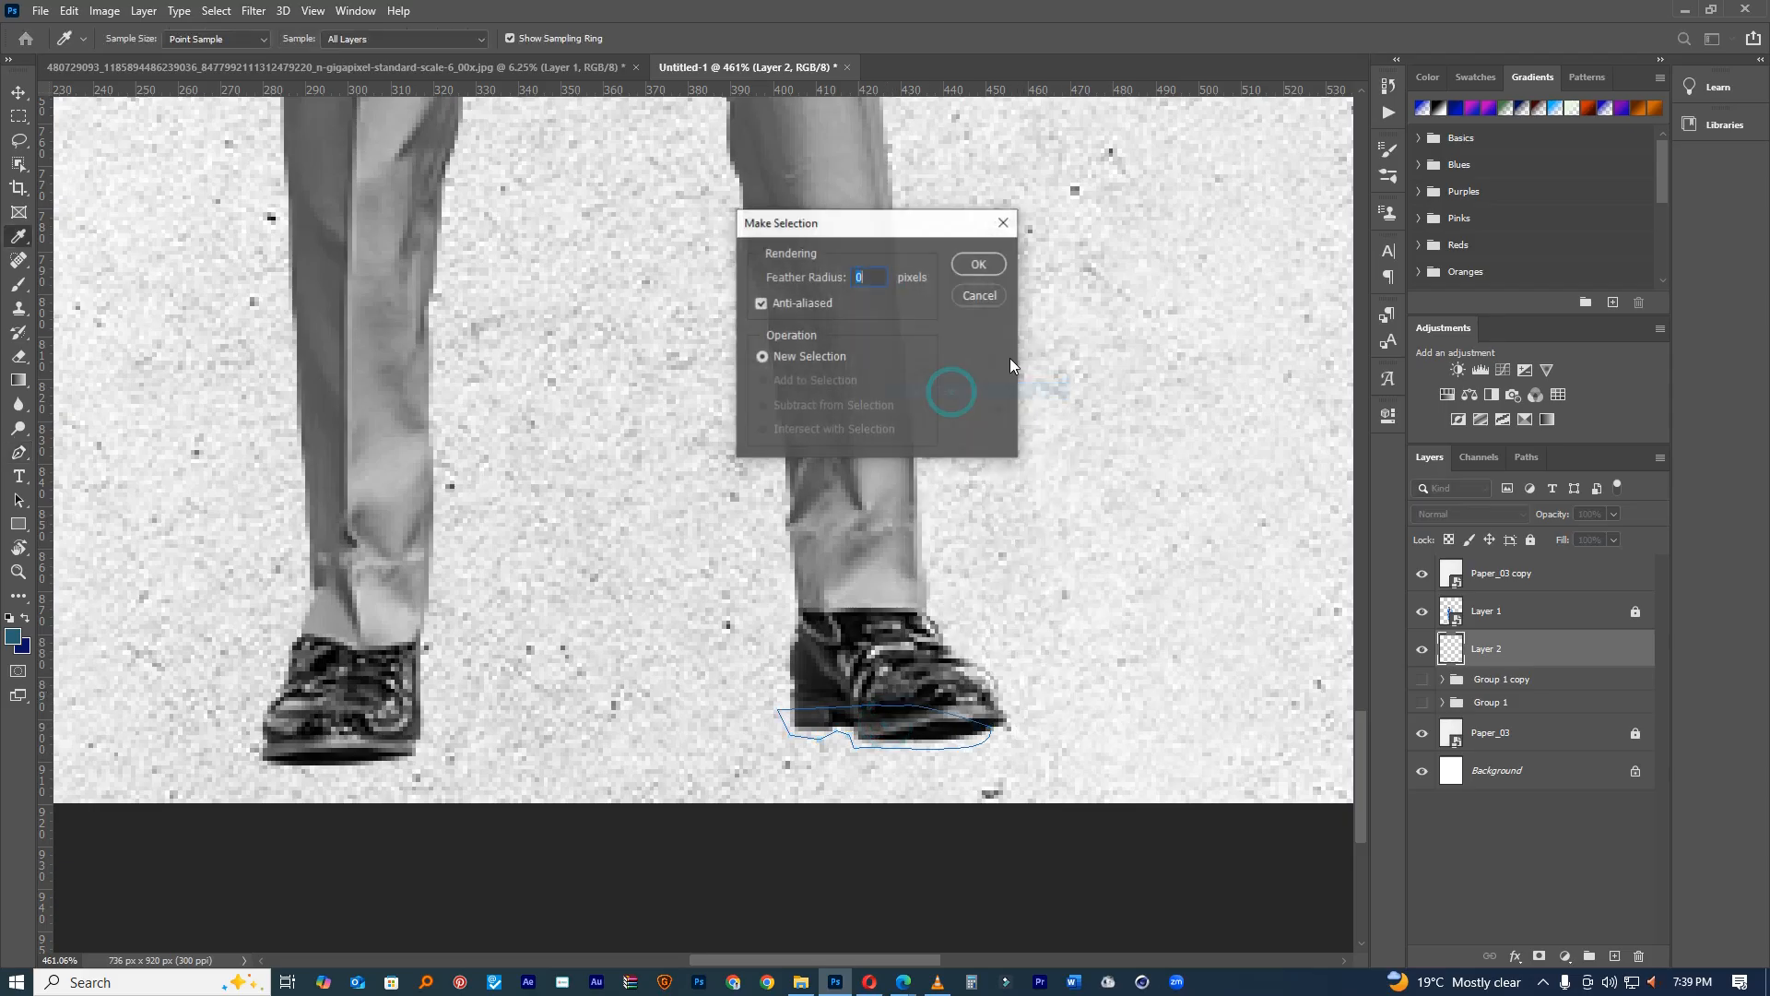
click(978, 265)
click(18, 116)
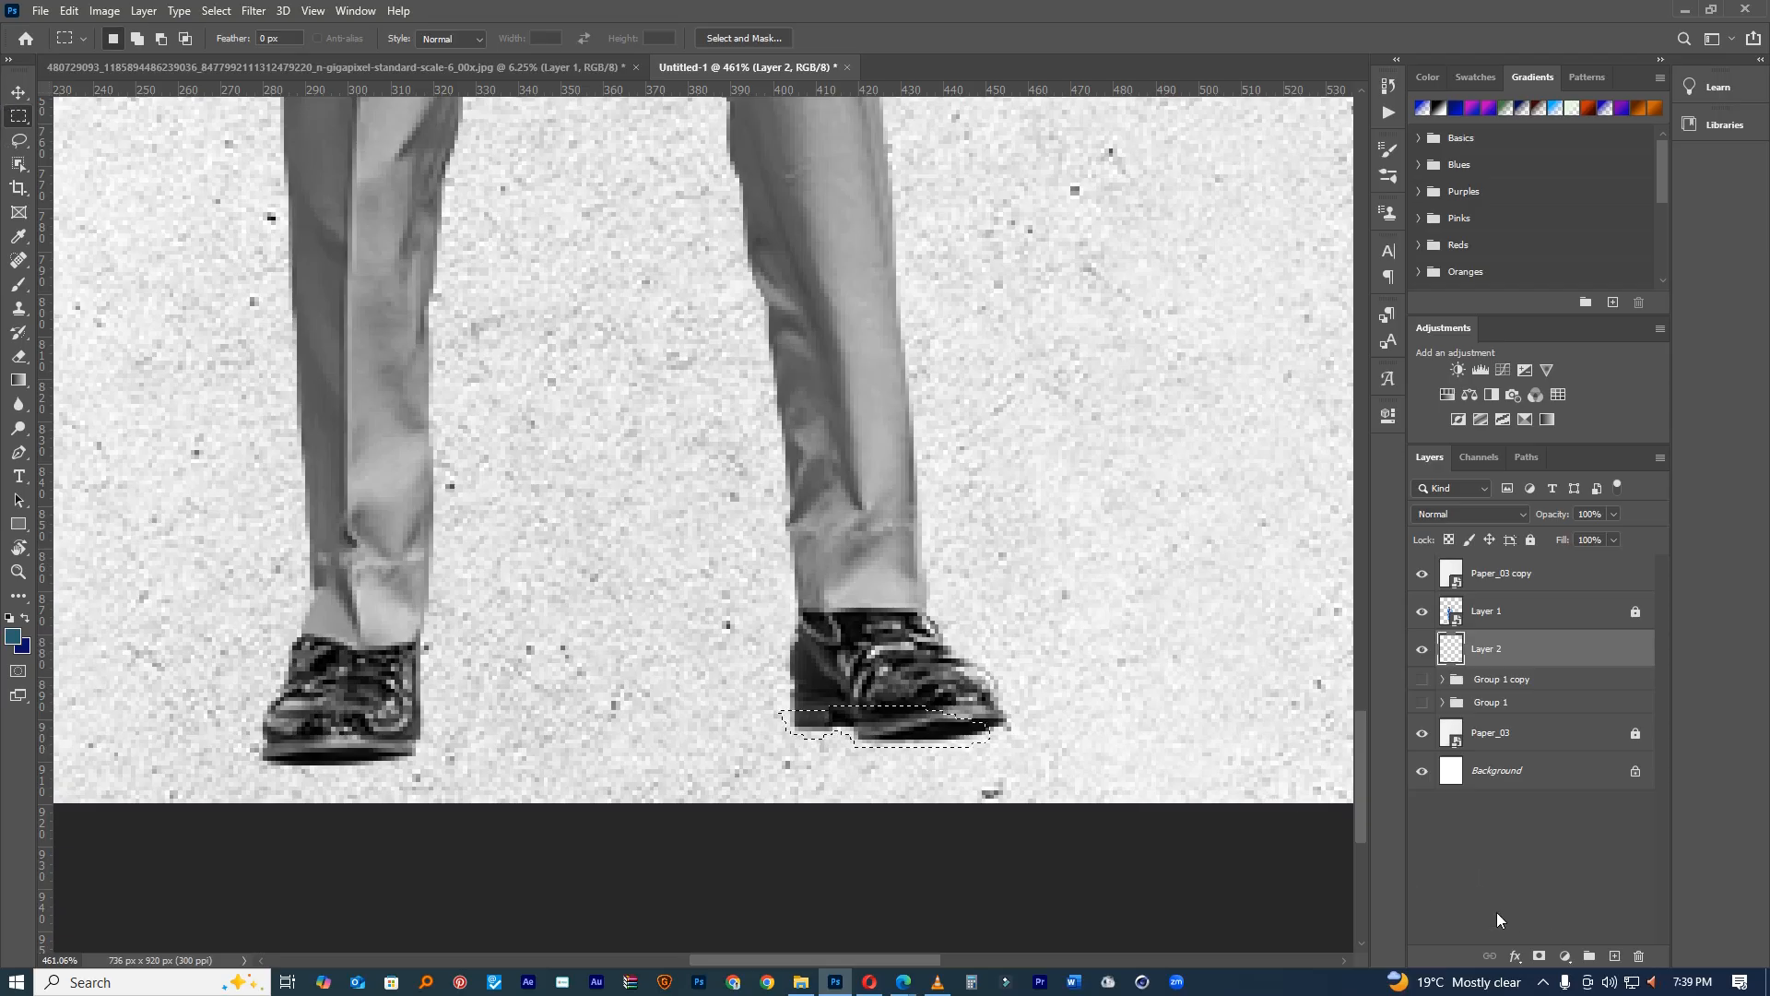
right_click(900, 719)
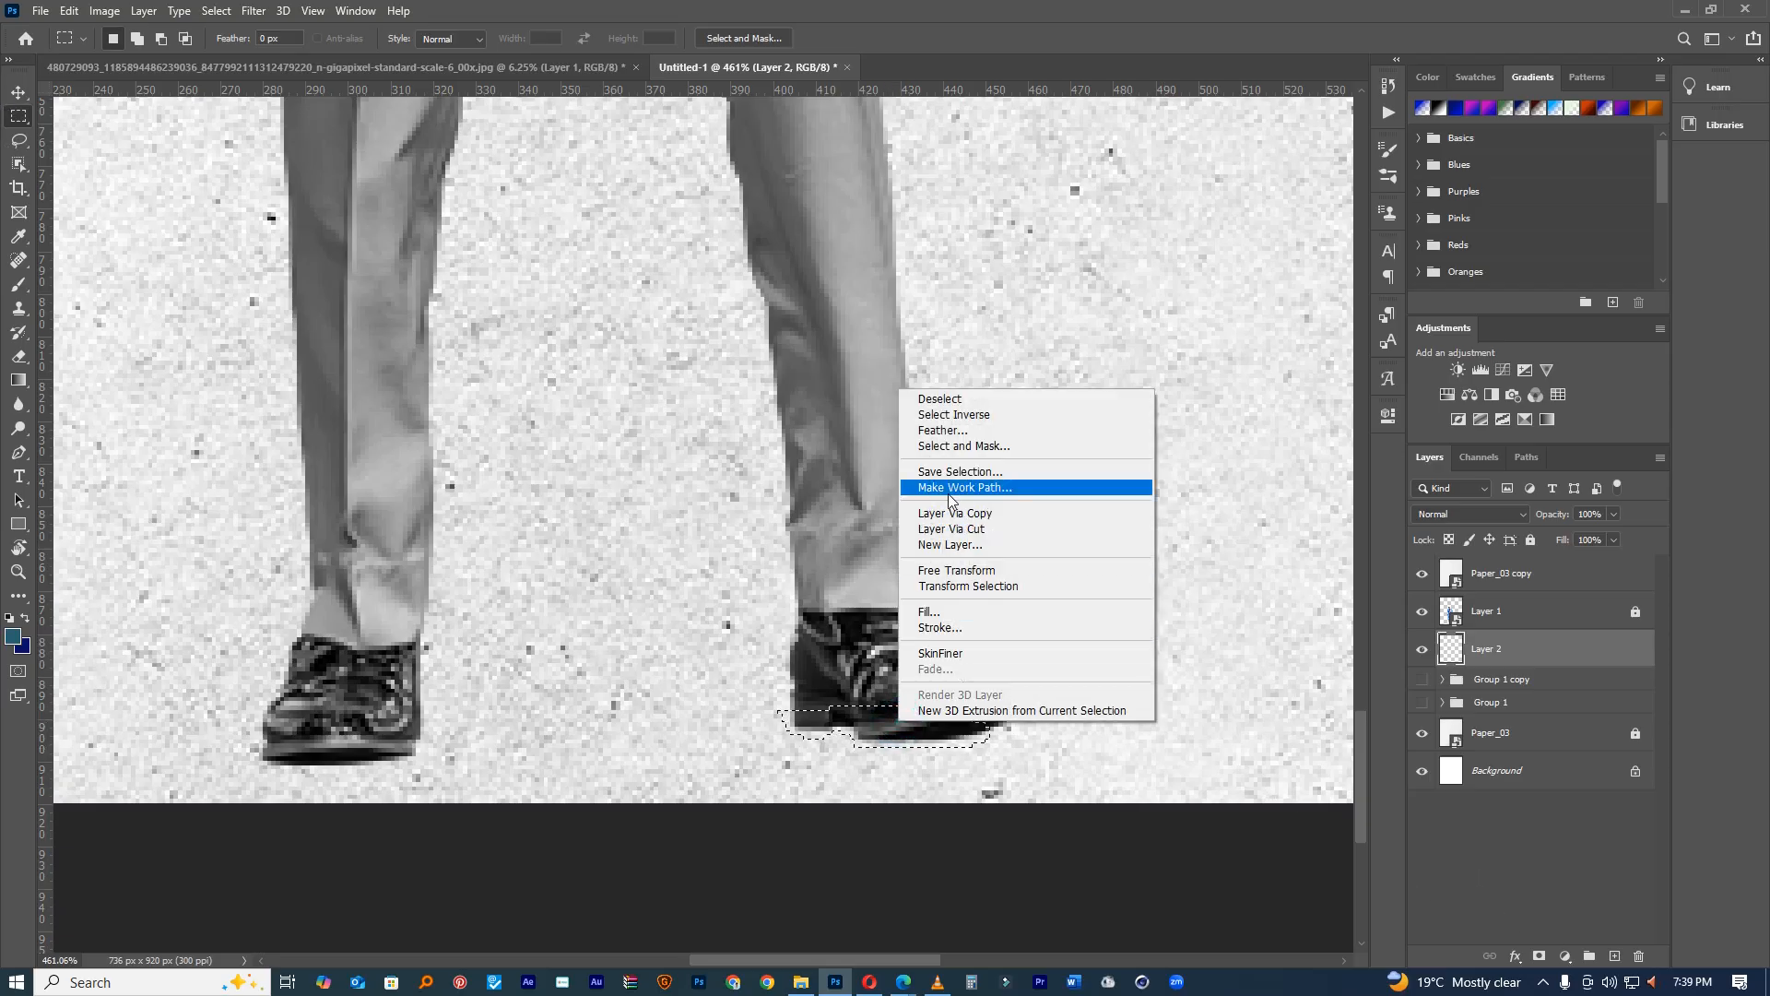
click(939, 614)
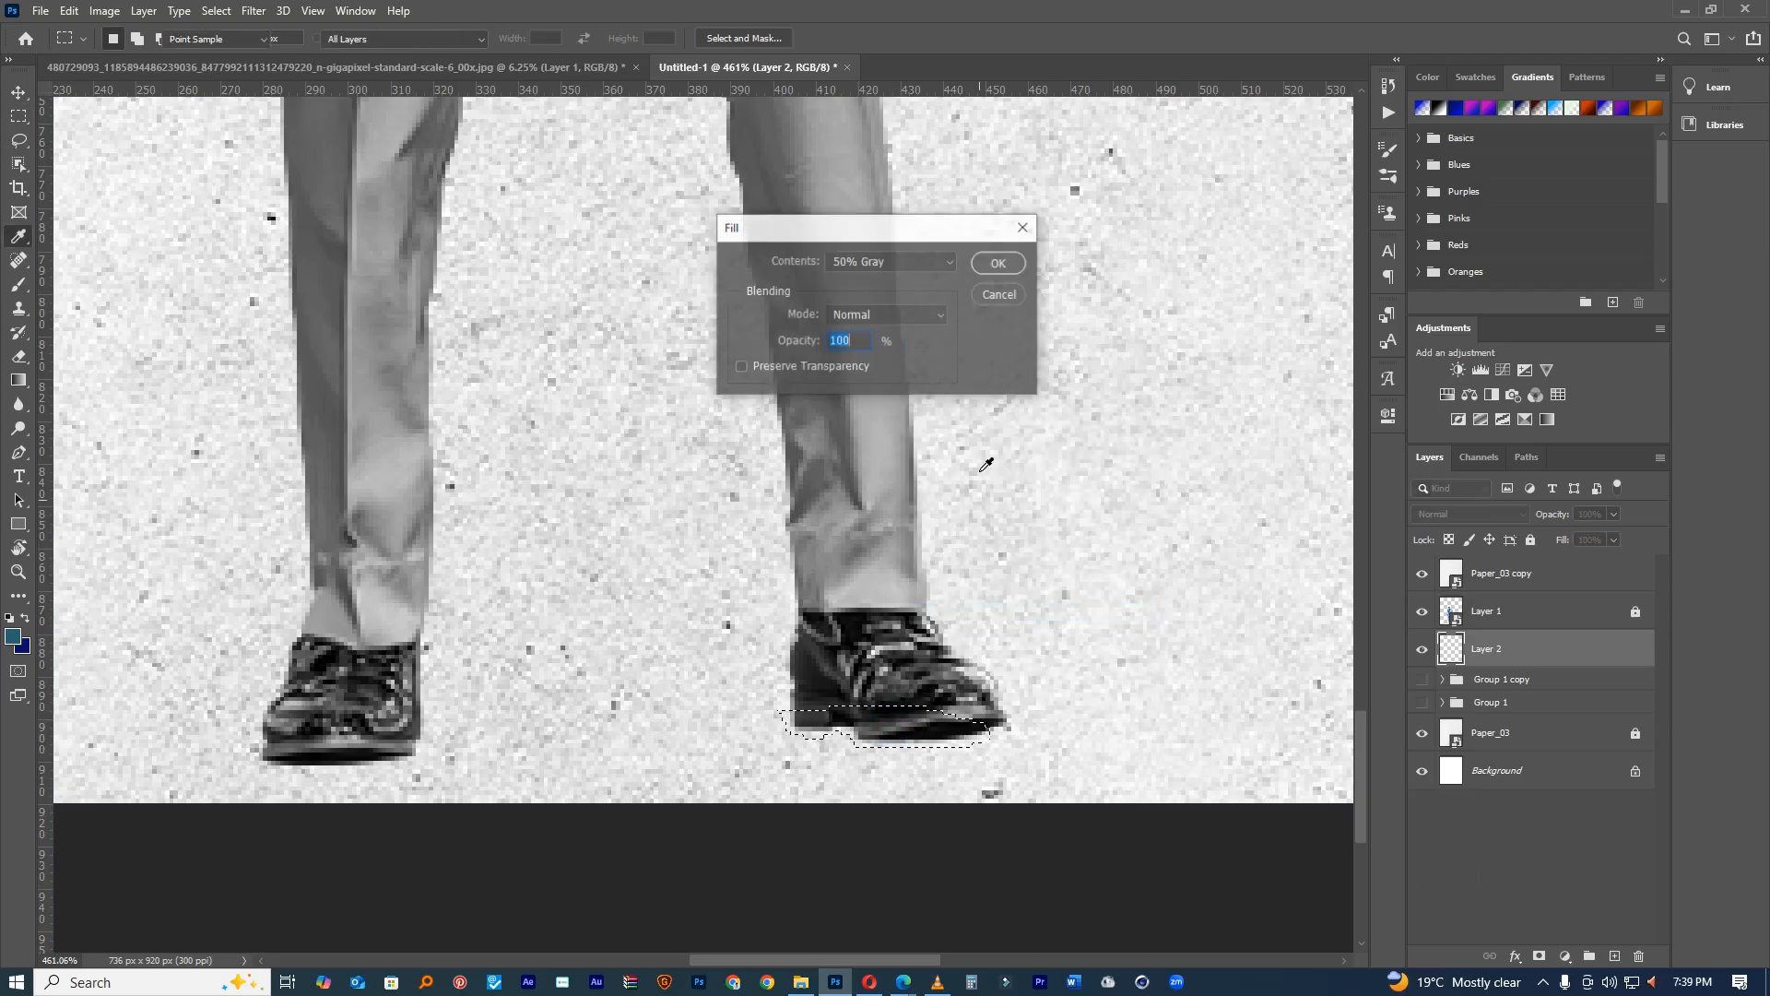
click(887, 261)
click(853, 312)
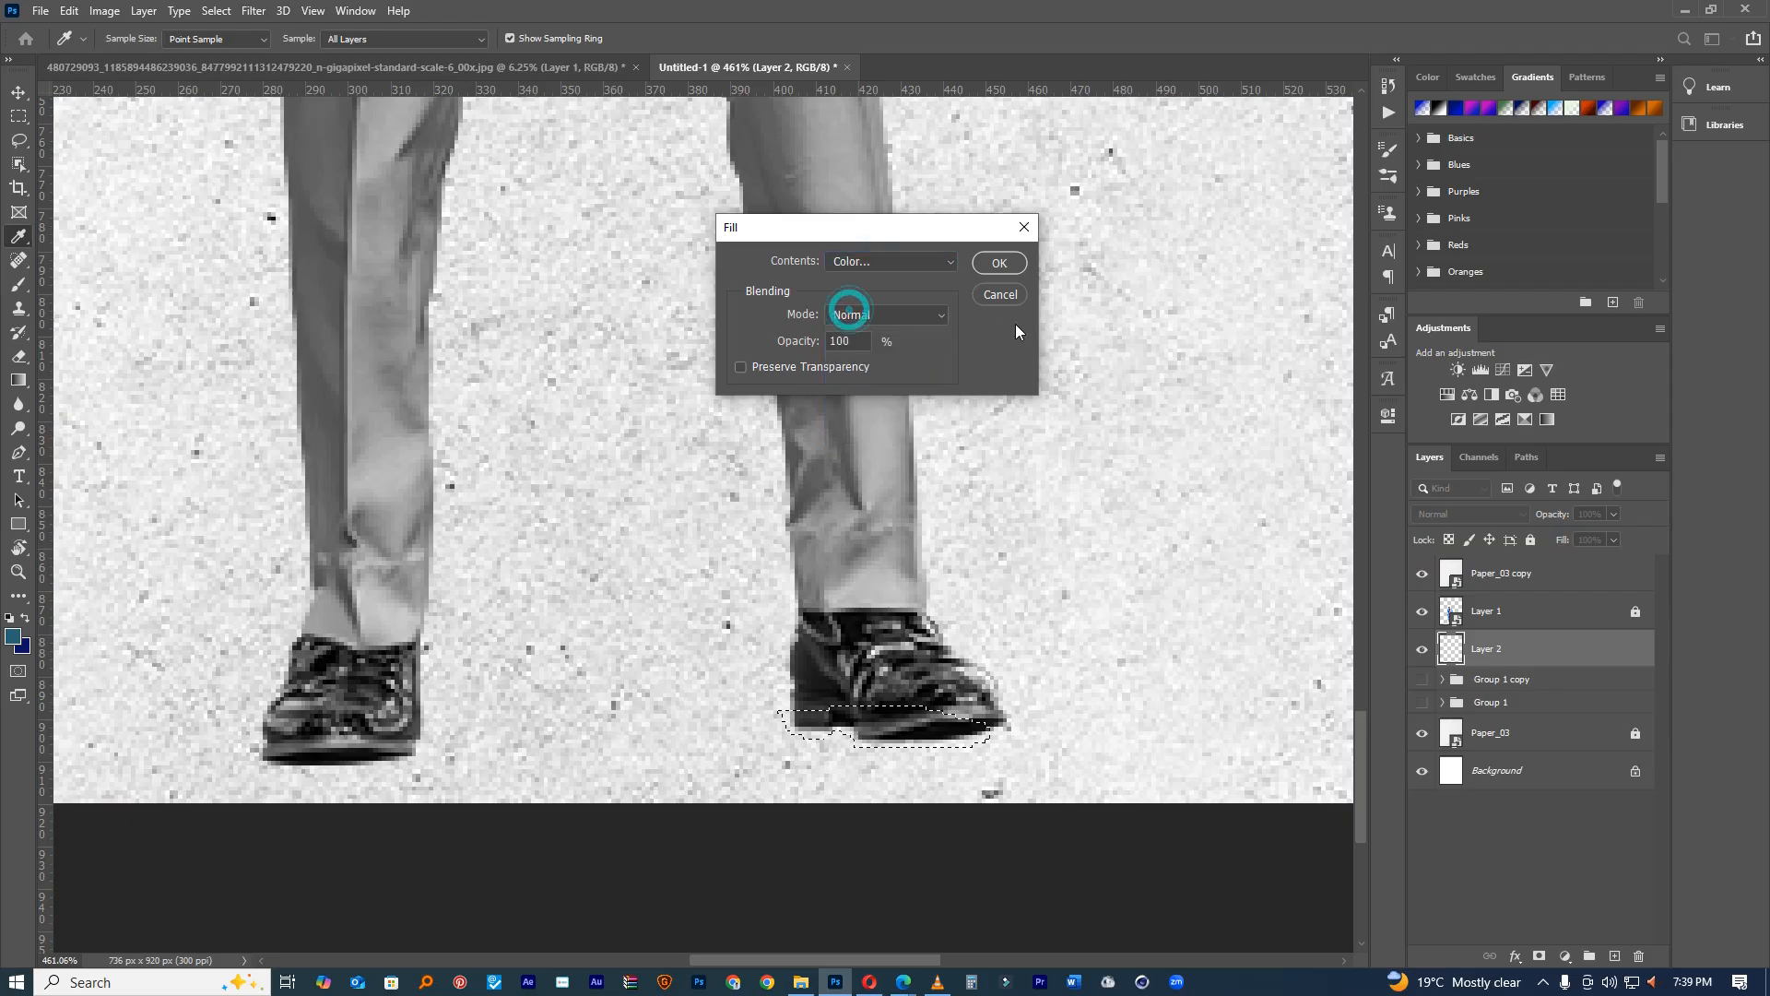
click(1515, 295)
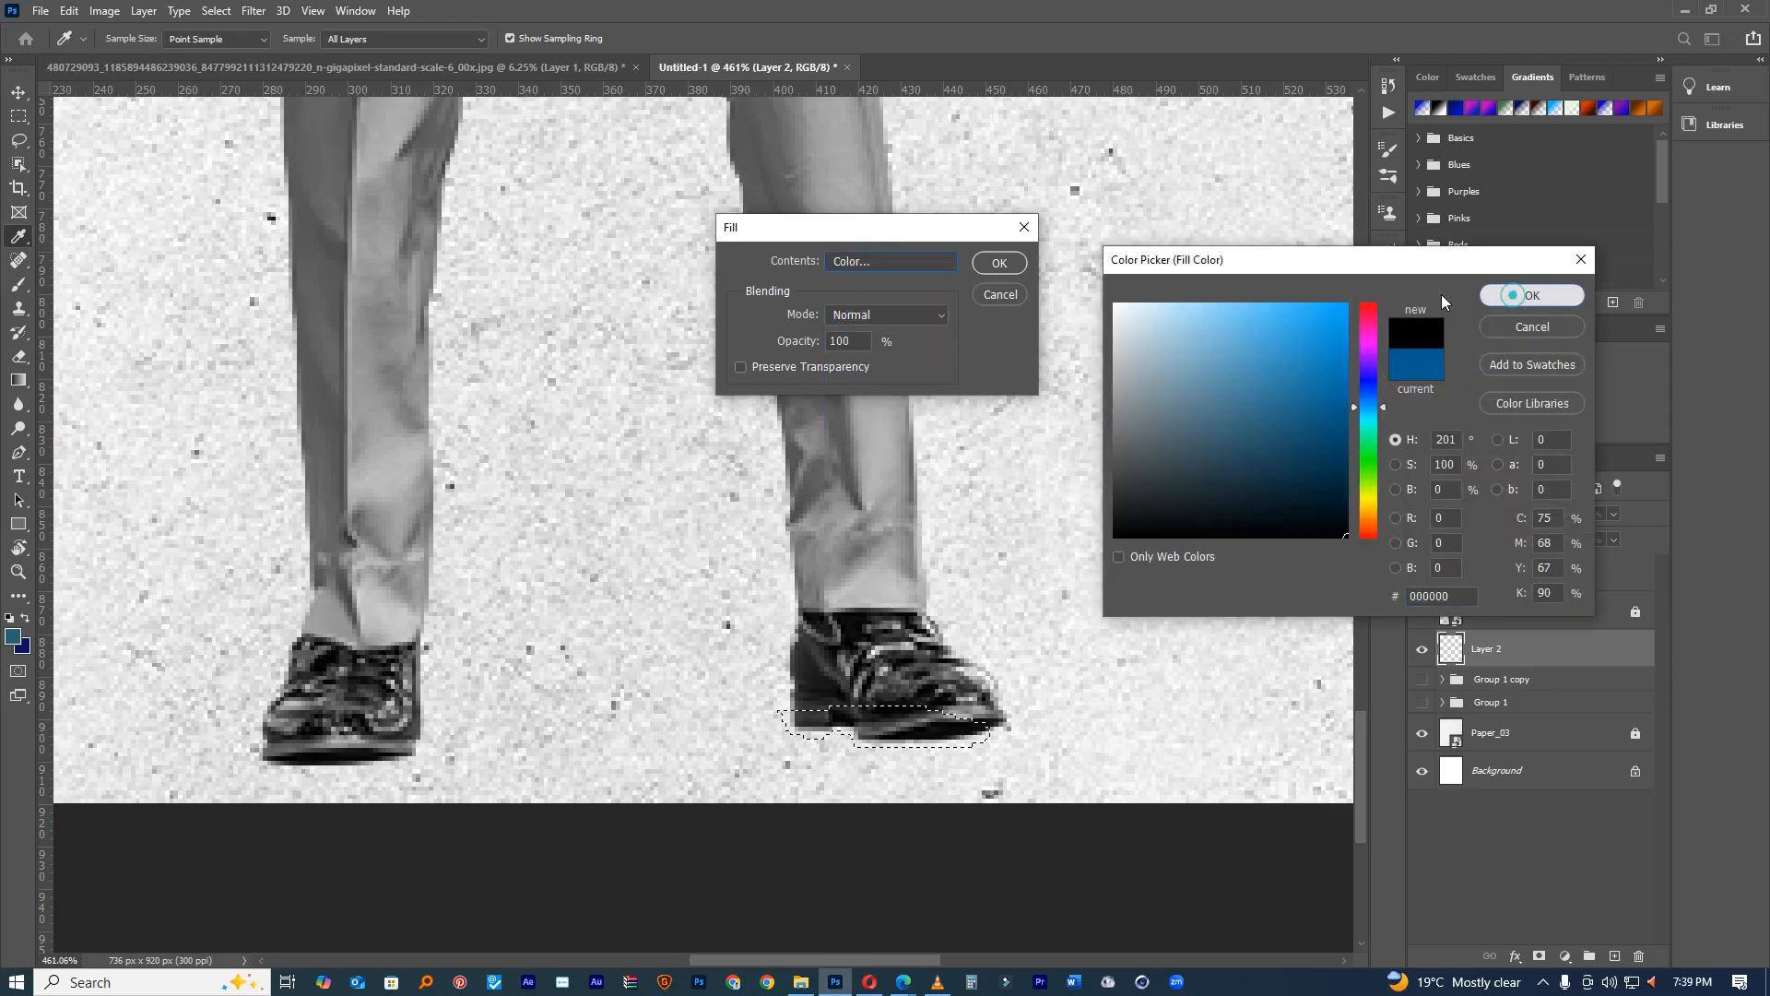
click(999, 262)
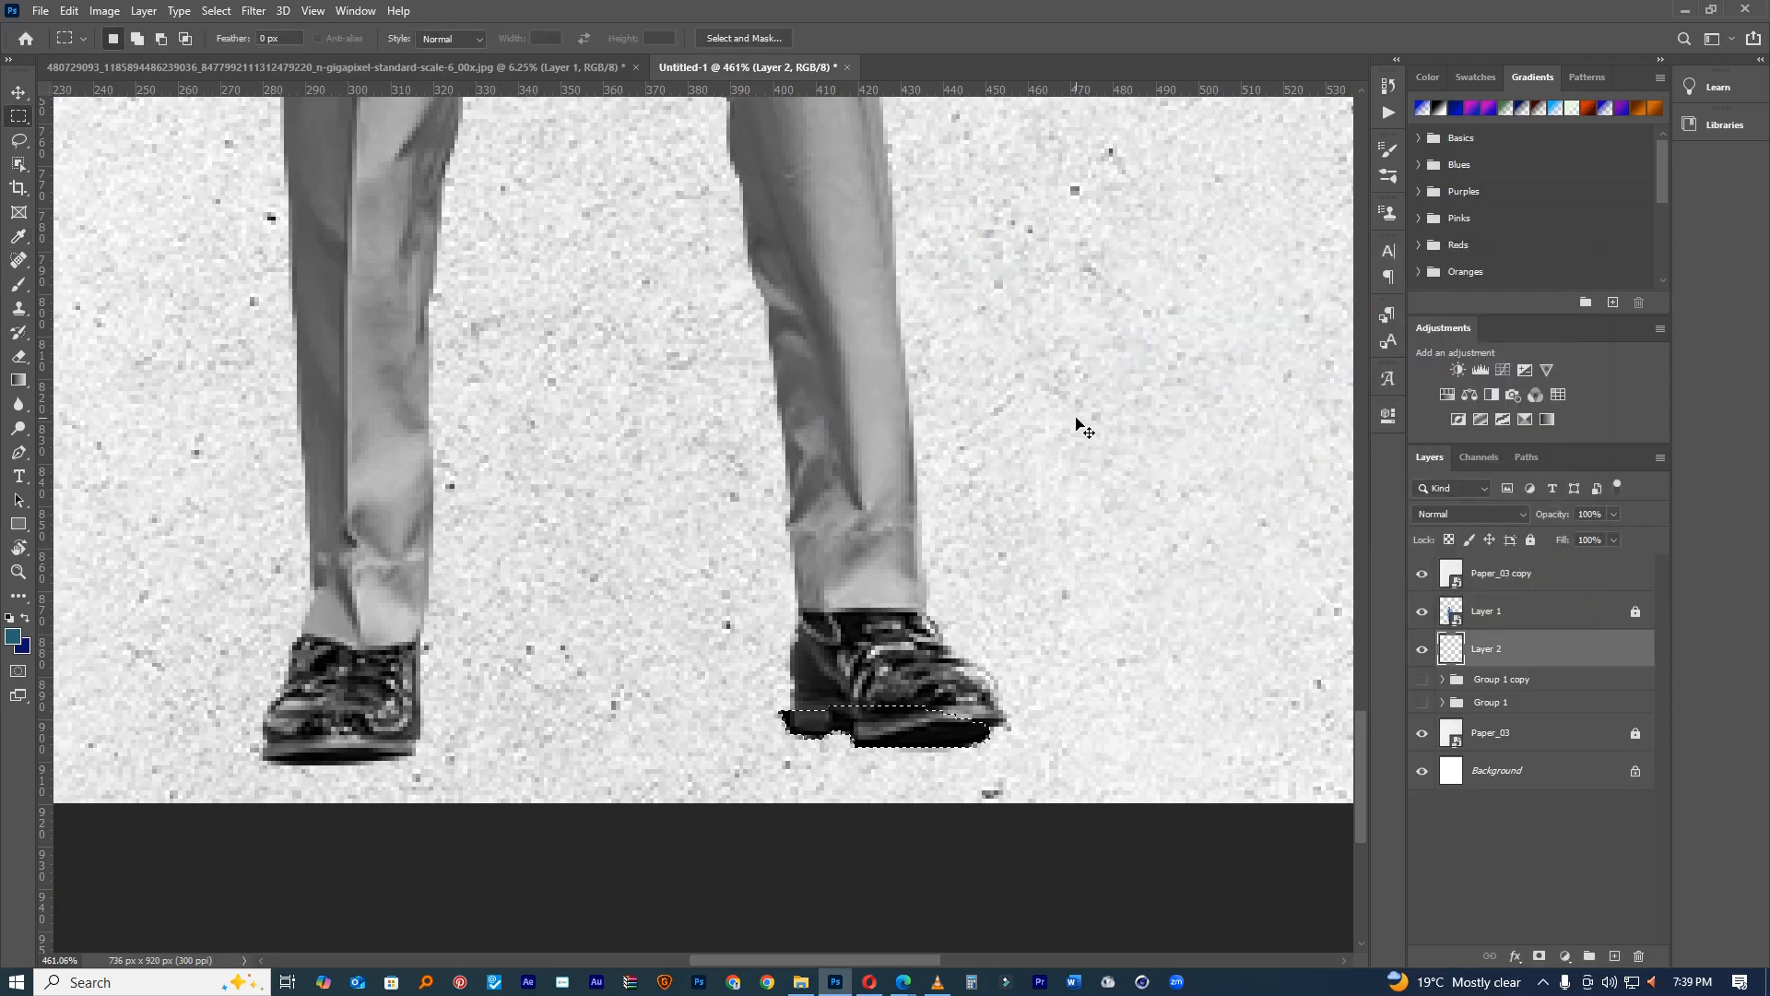
key(ctrl+d)
Step: Check the right-shoe shadow and add an empty Layer 3 above Layer 2
alt+click(973, 684)
click(933, 688)
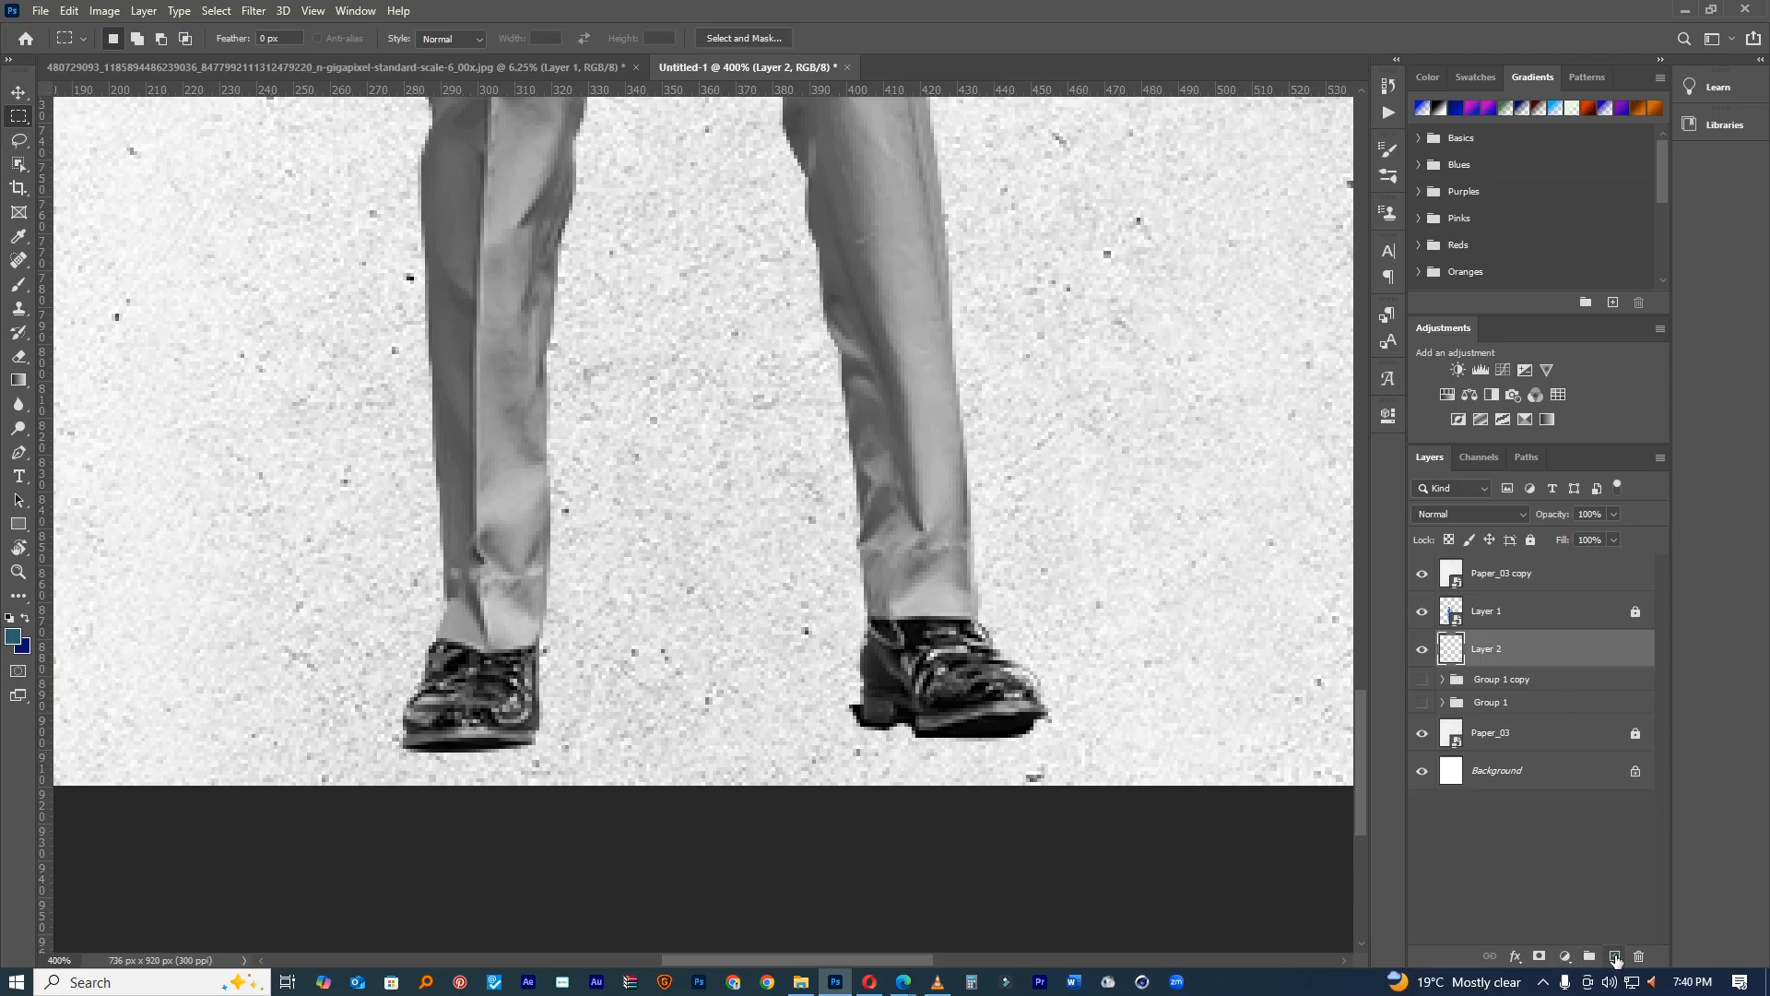
click(1613, 956)
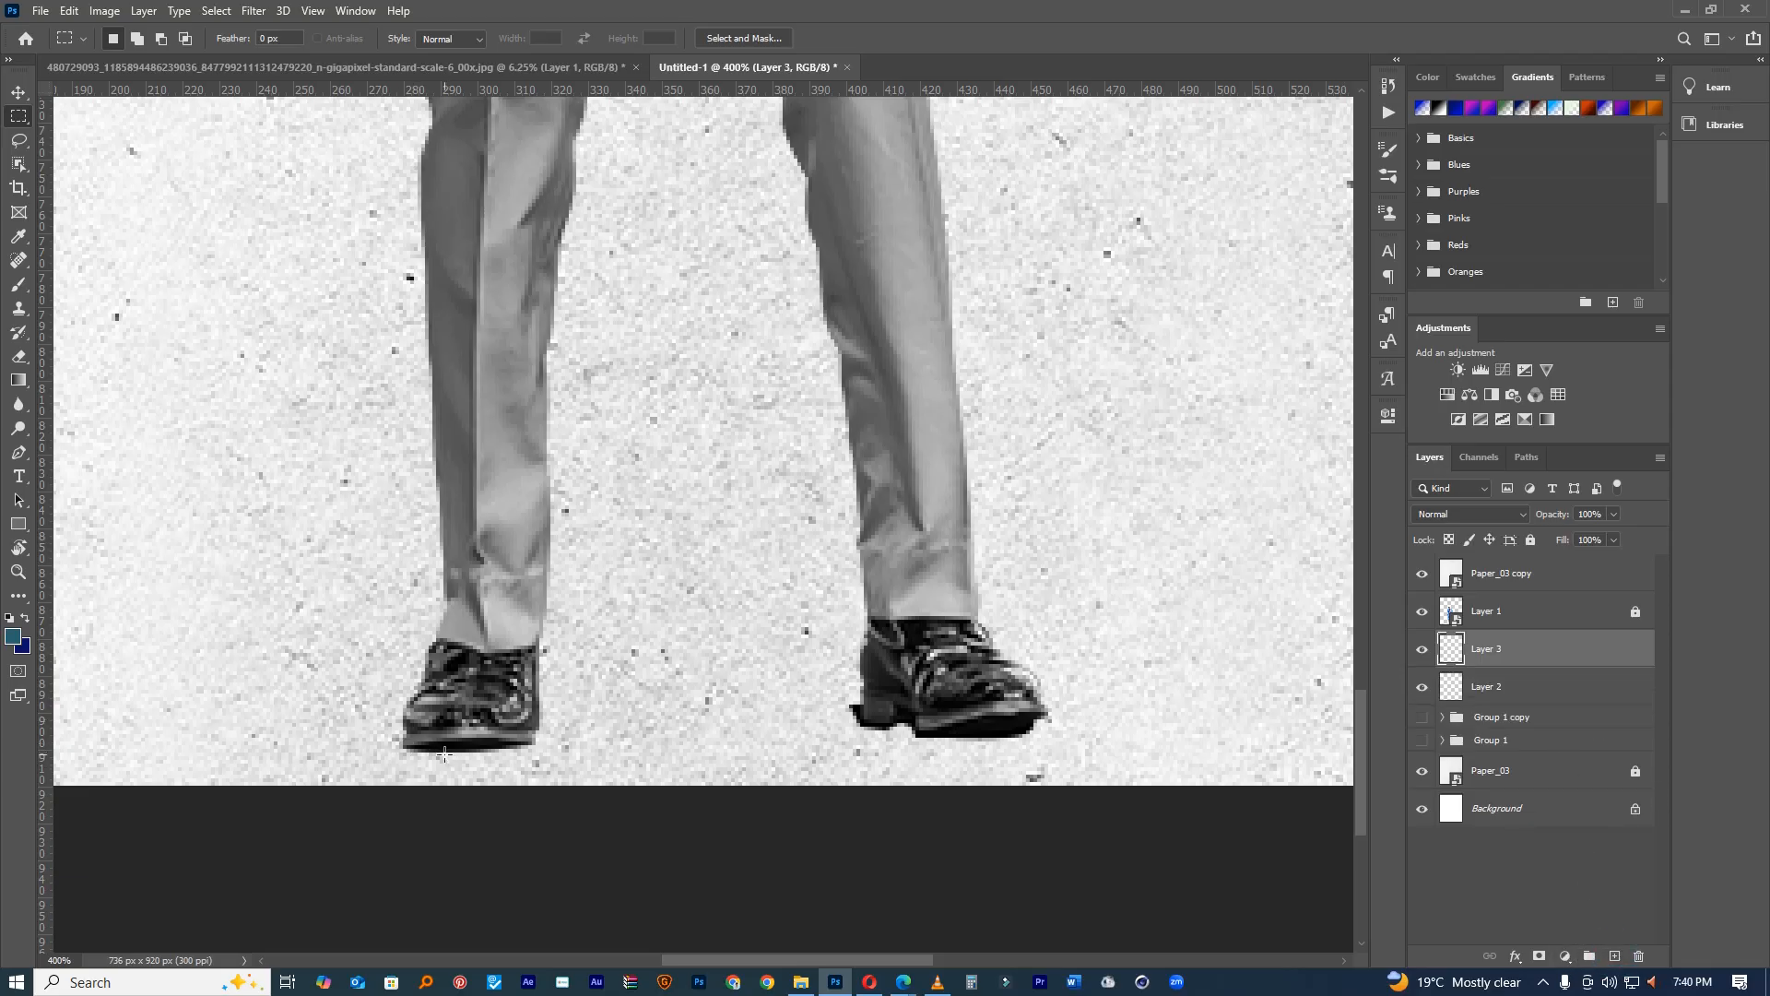
Step: Trace a Pen path around the left shoe's sole, checking the original photo for reference
key(p)
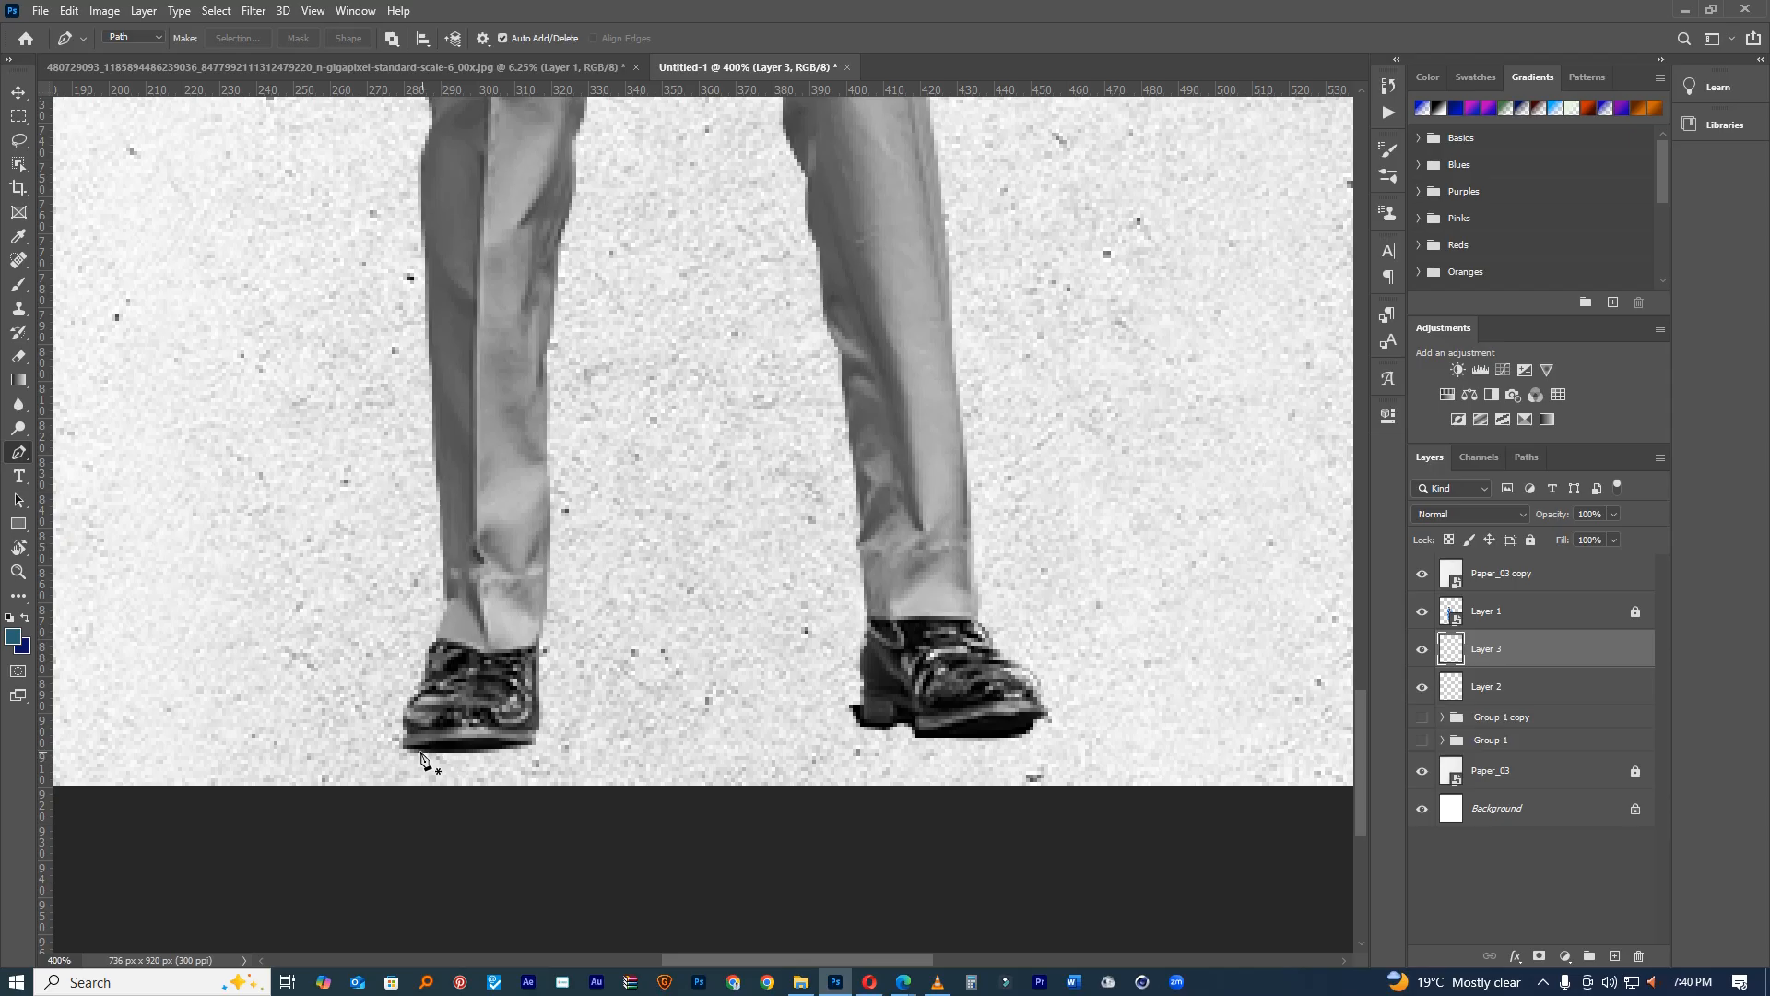
click(413, 756)
drag(413, 755, 536, 751)
key(ctrl+z)
key(ctrl+z)
click(428, 756)
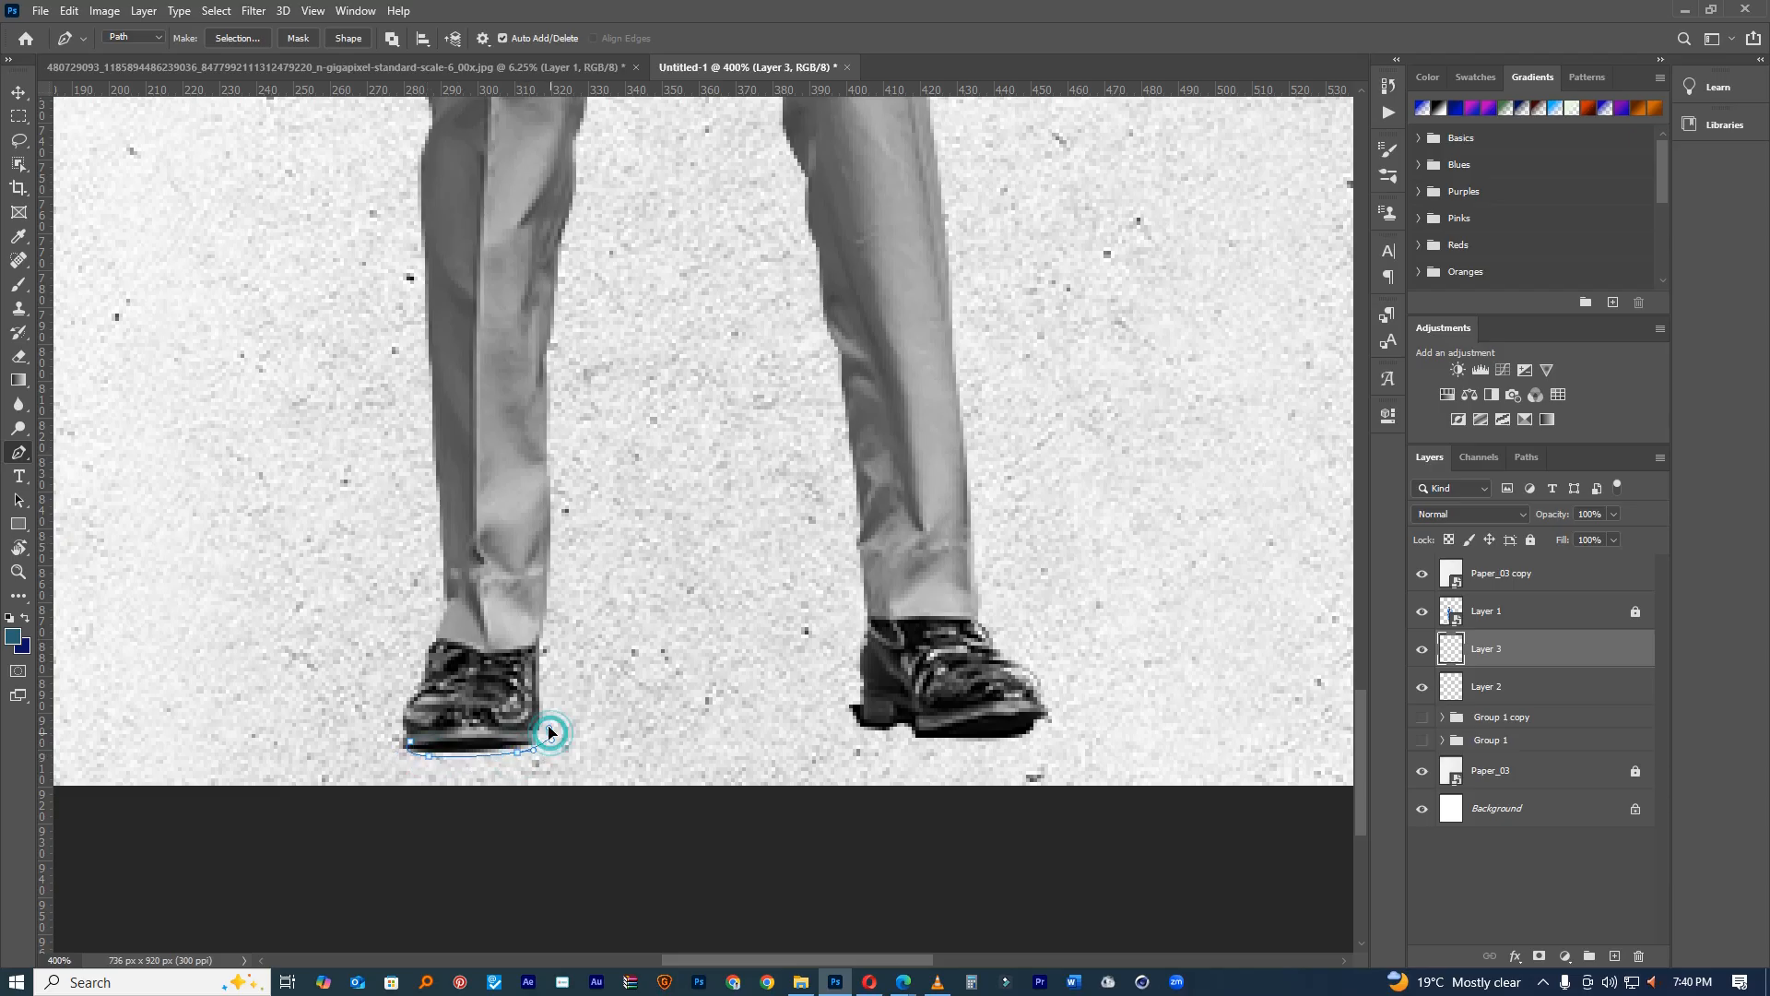
drag(541, 735, 539, 717)
click(538, 664)
click(474, 68)
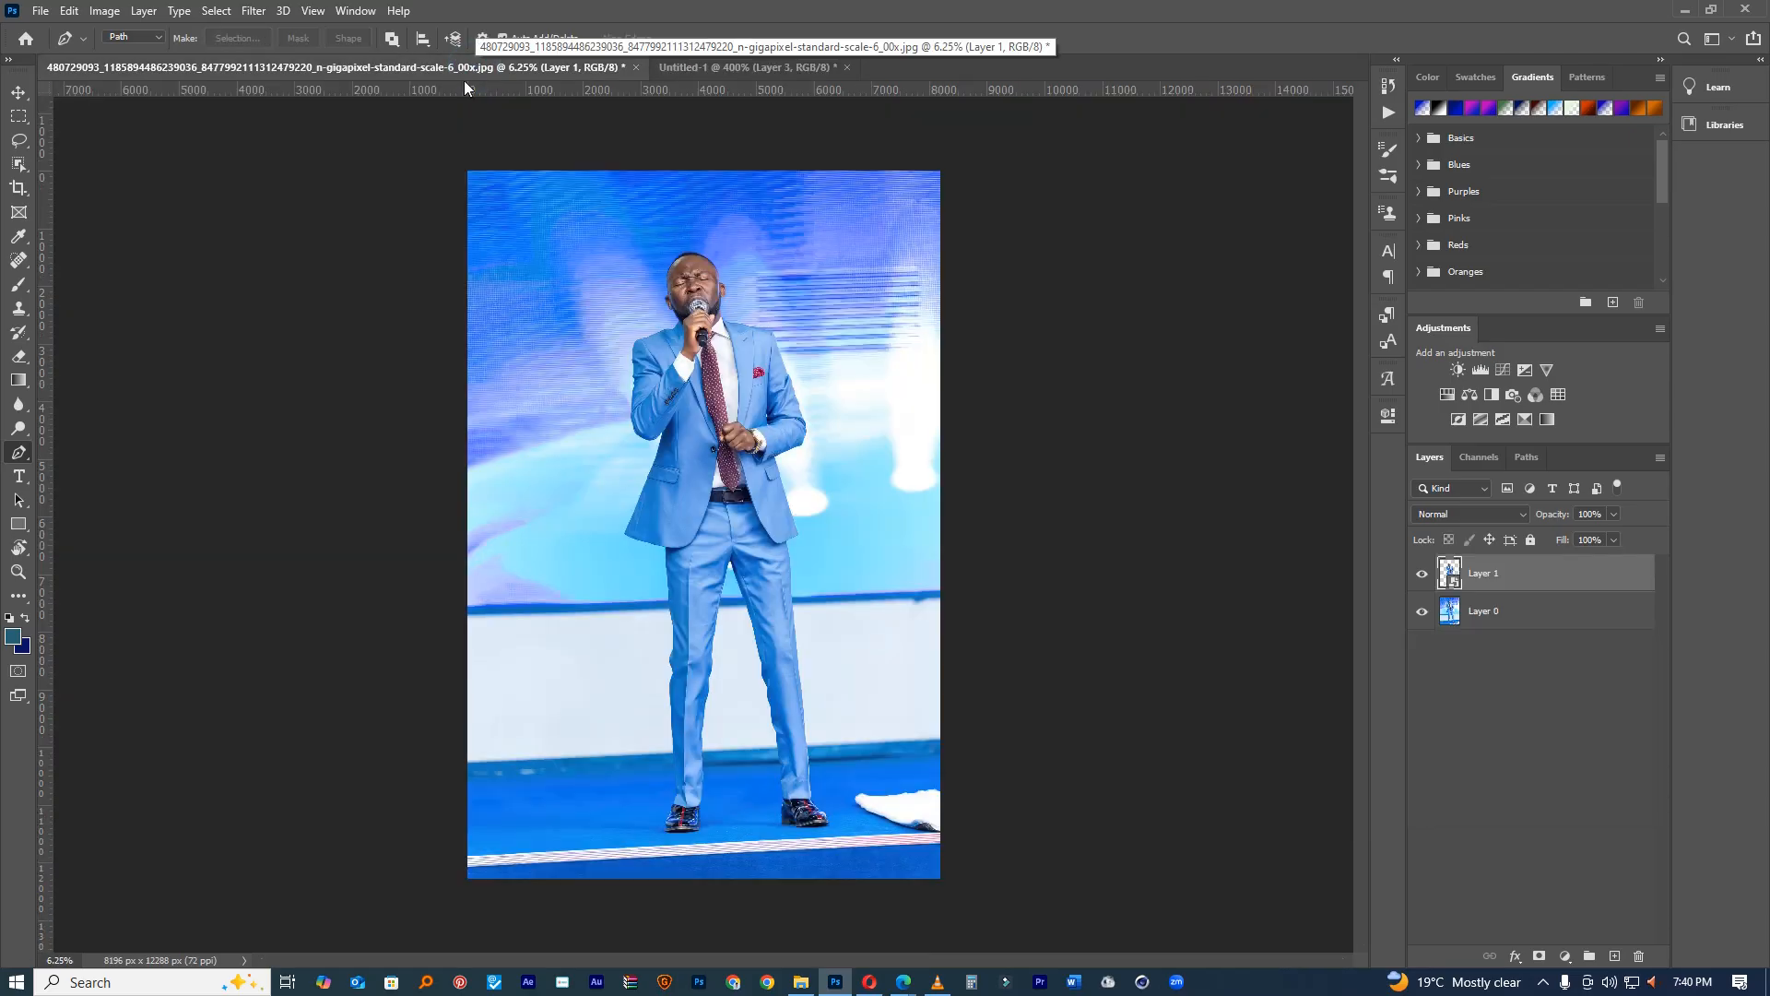
click(691, 68)
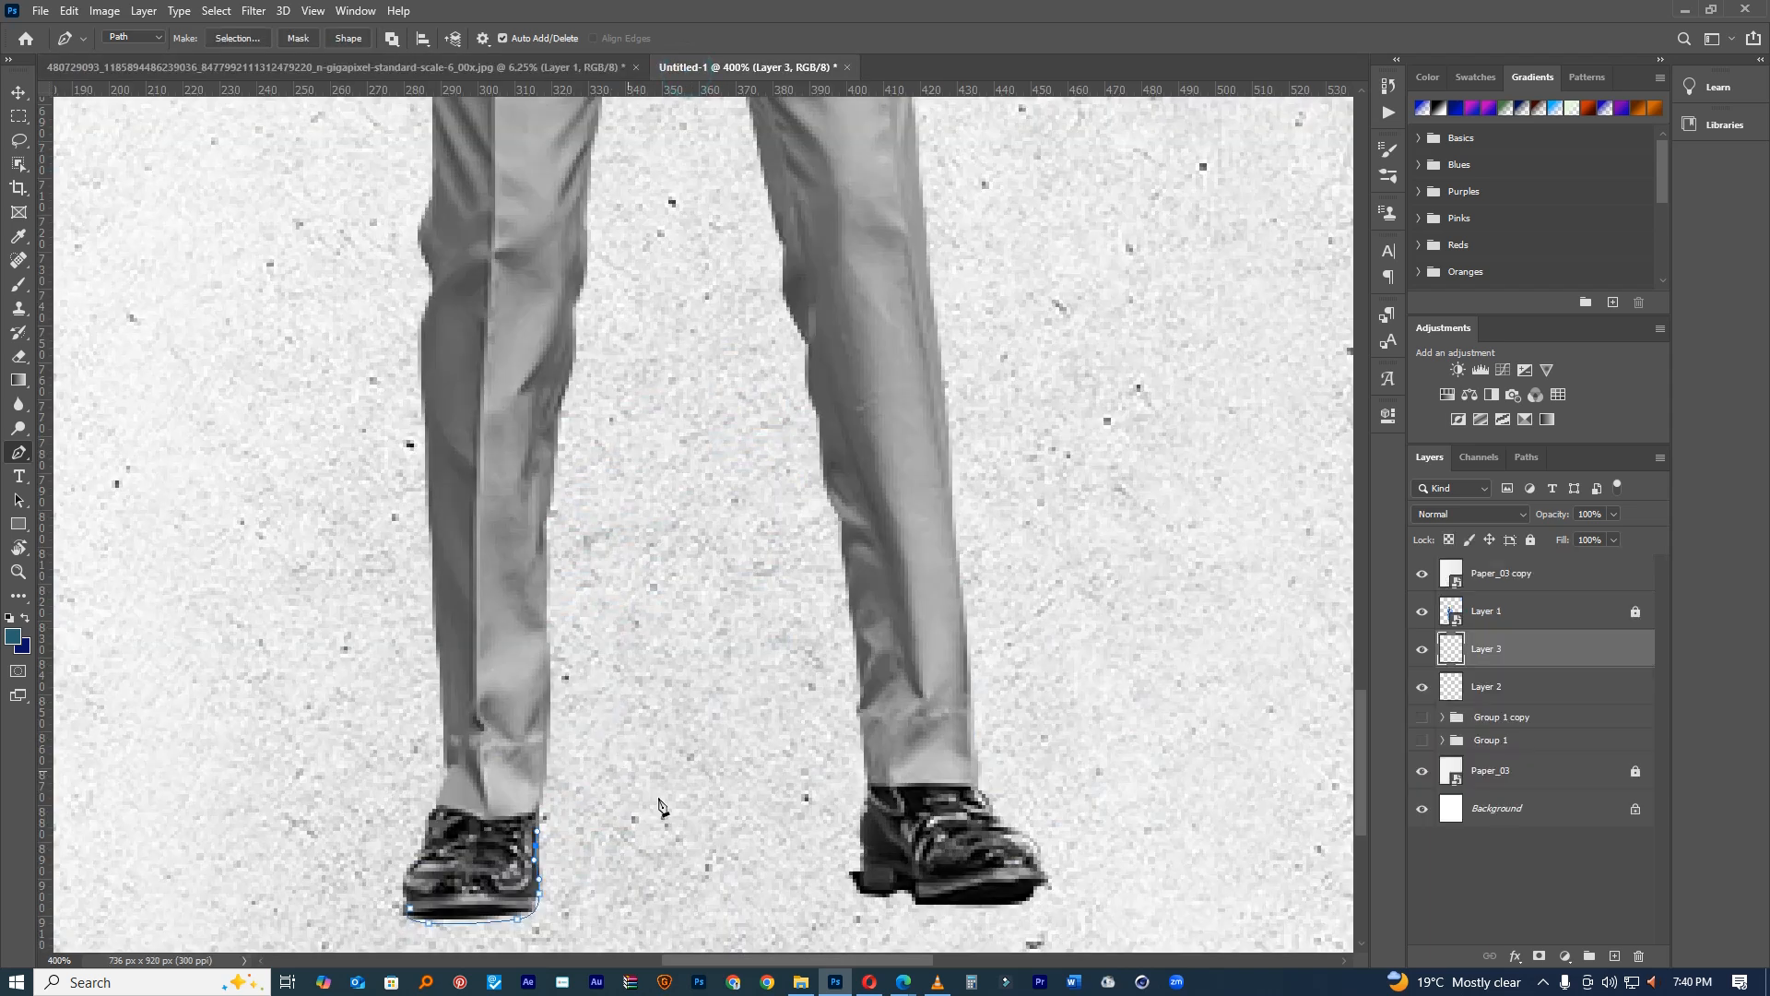
drag(466, 882, 392, 918)
click(512, 886)
Step: Fill the left-shoe path and its selection with dark colour, then deselect and zoom out
right_click(513, 888)
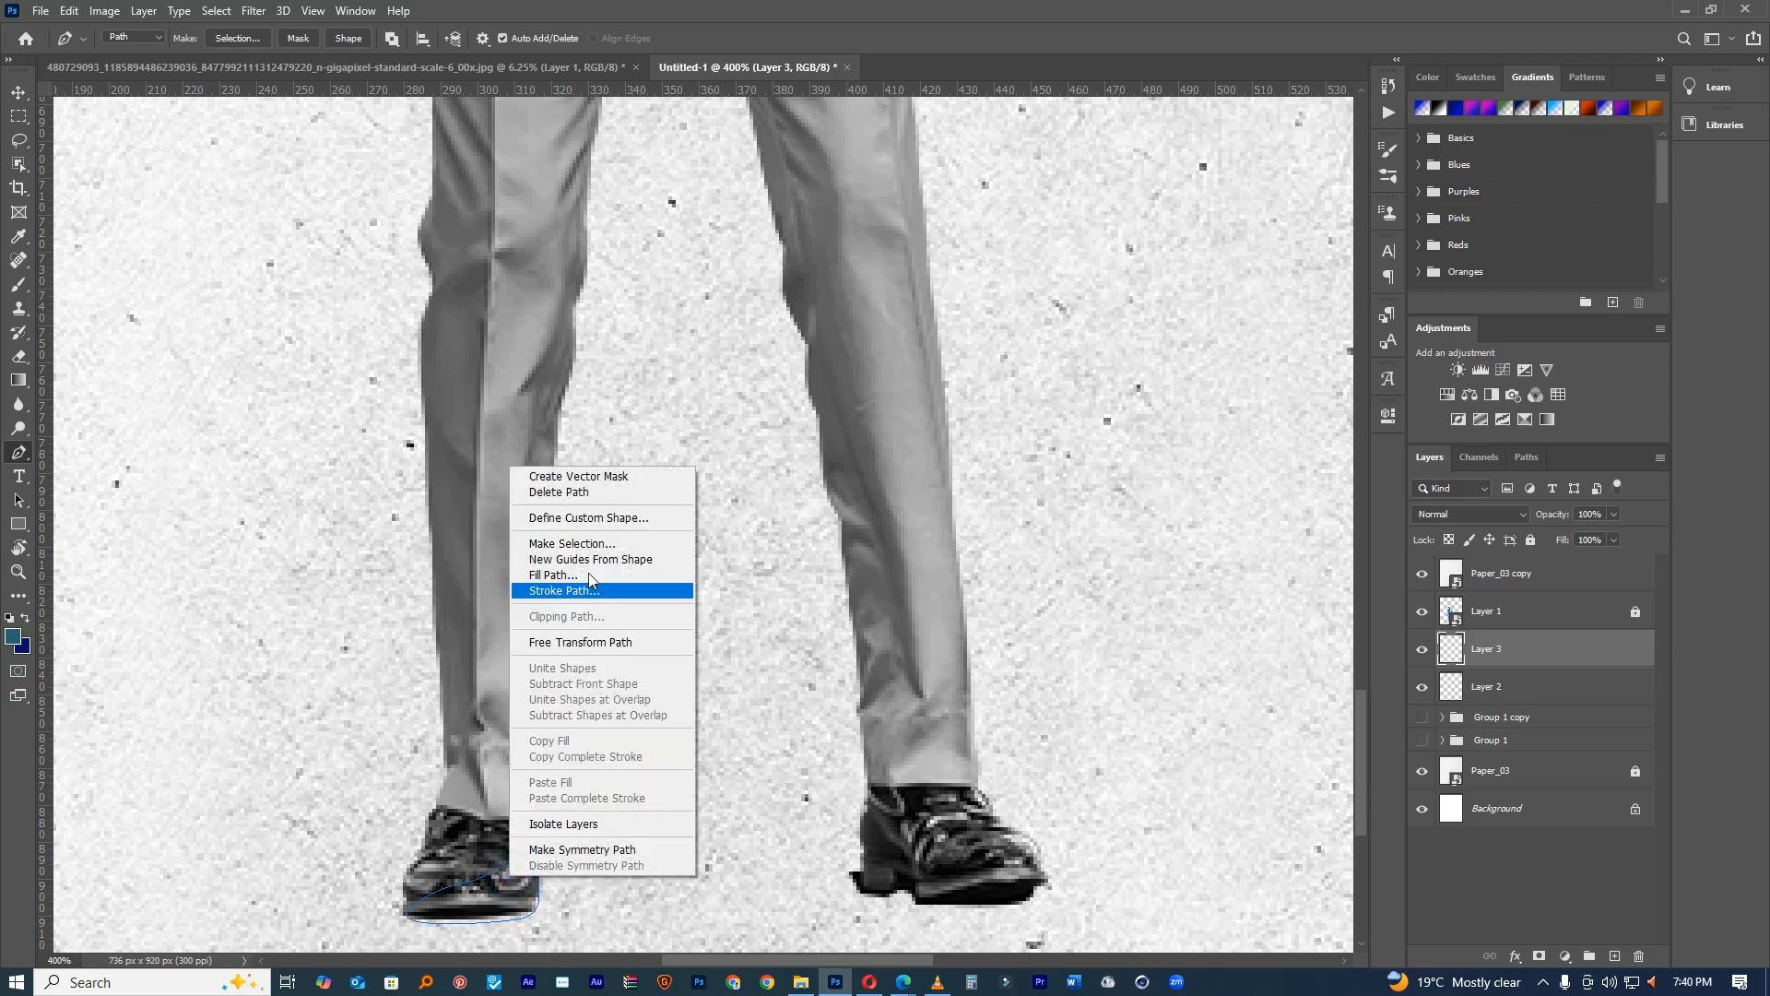
click(573, 576)
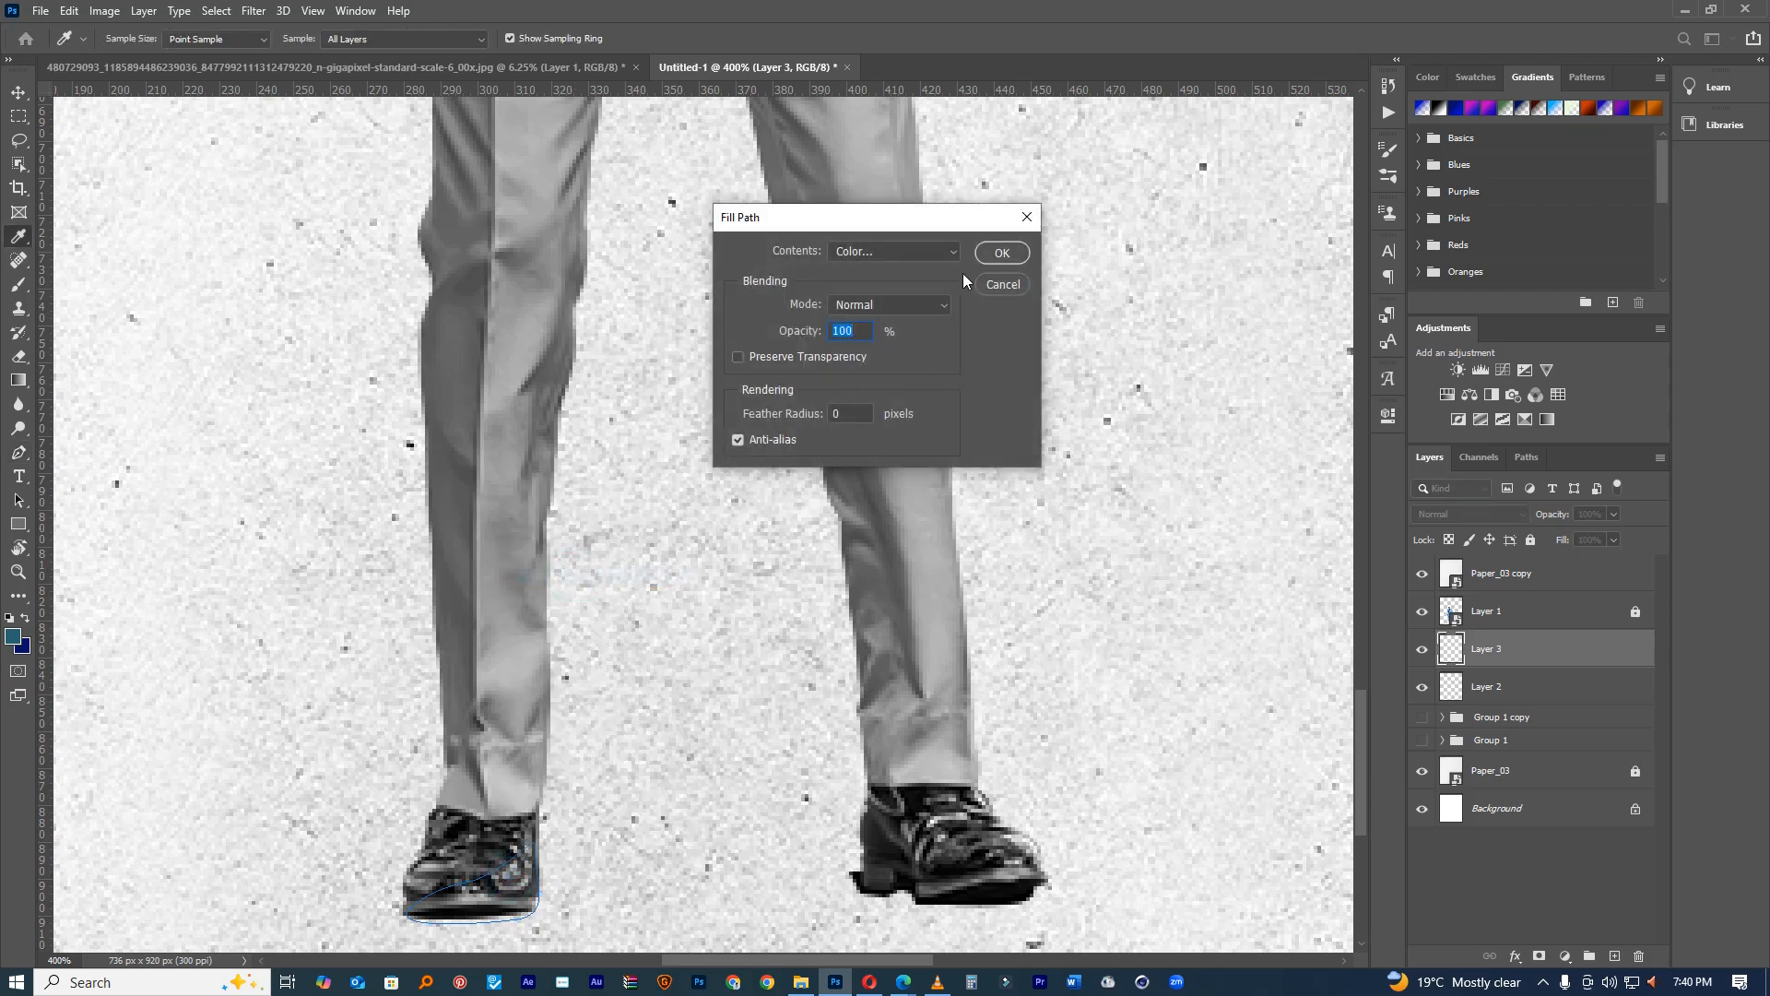
click(994, 253)
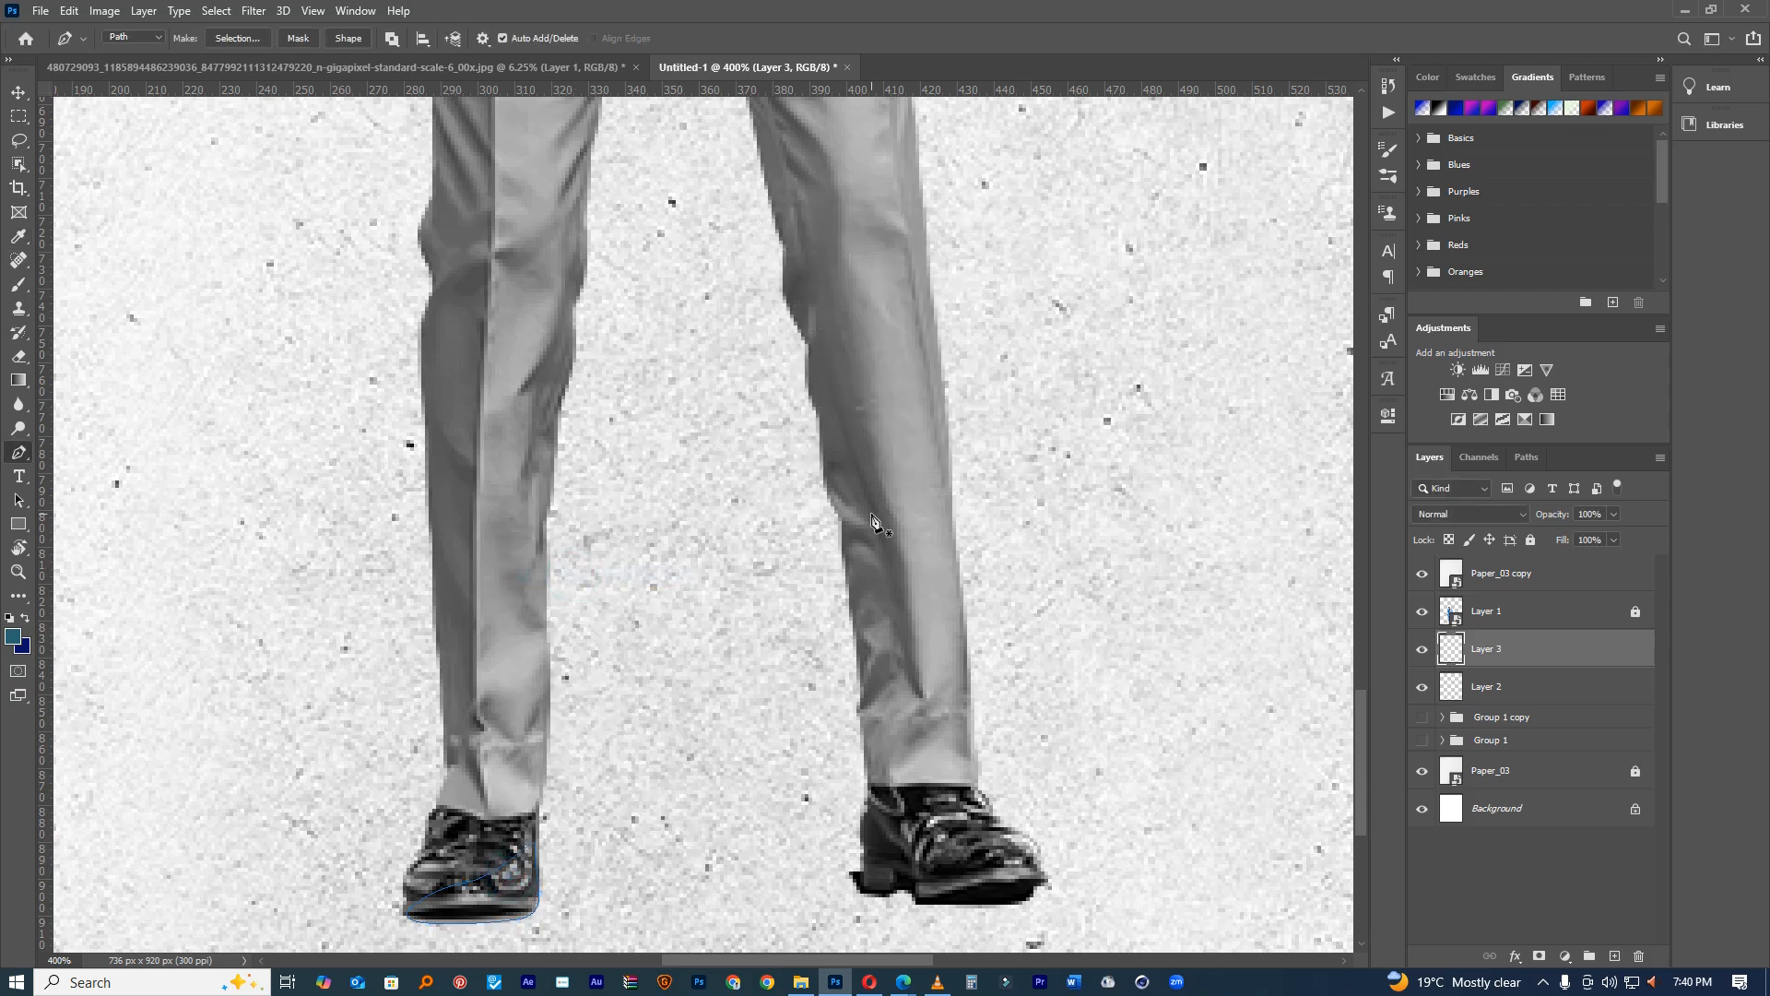
right_click(488, 895)
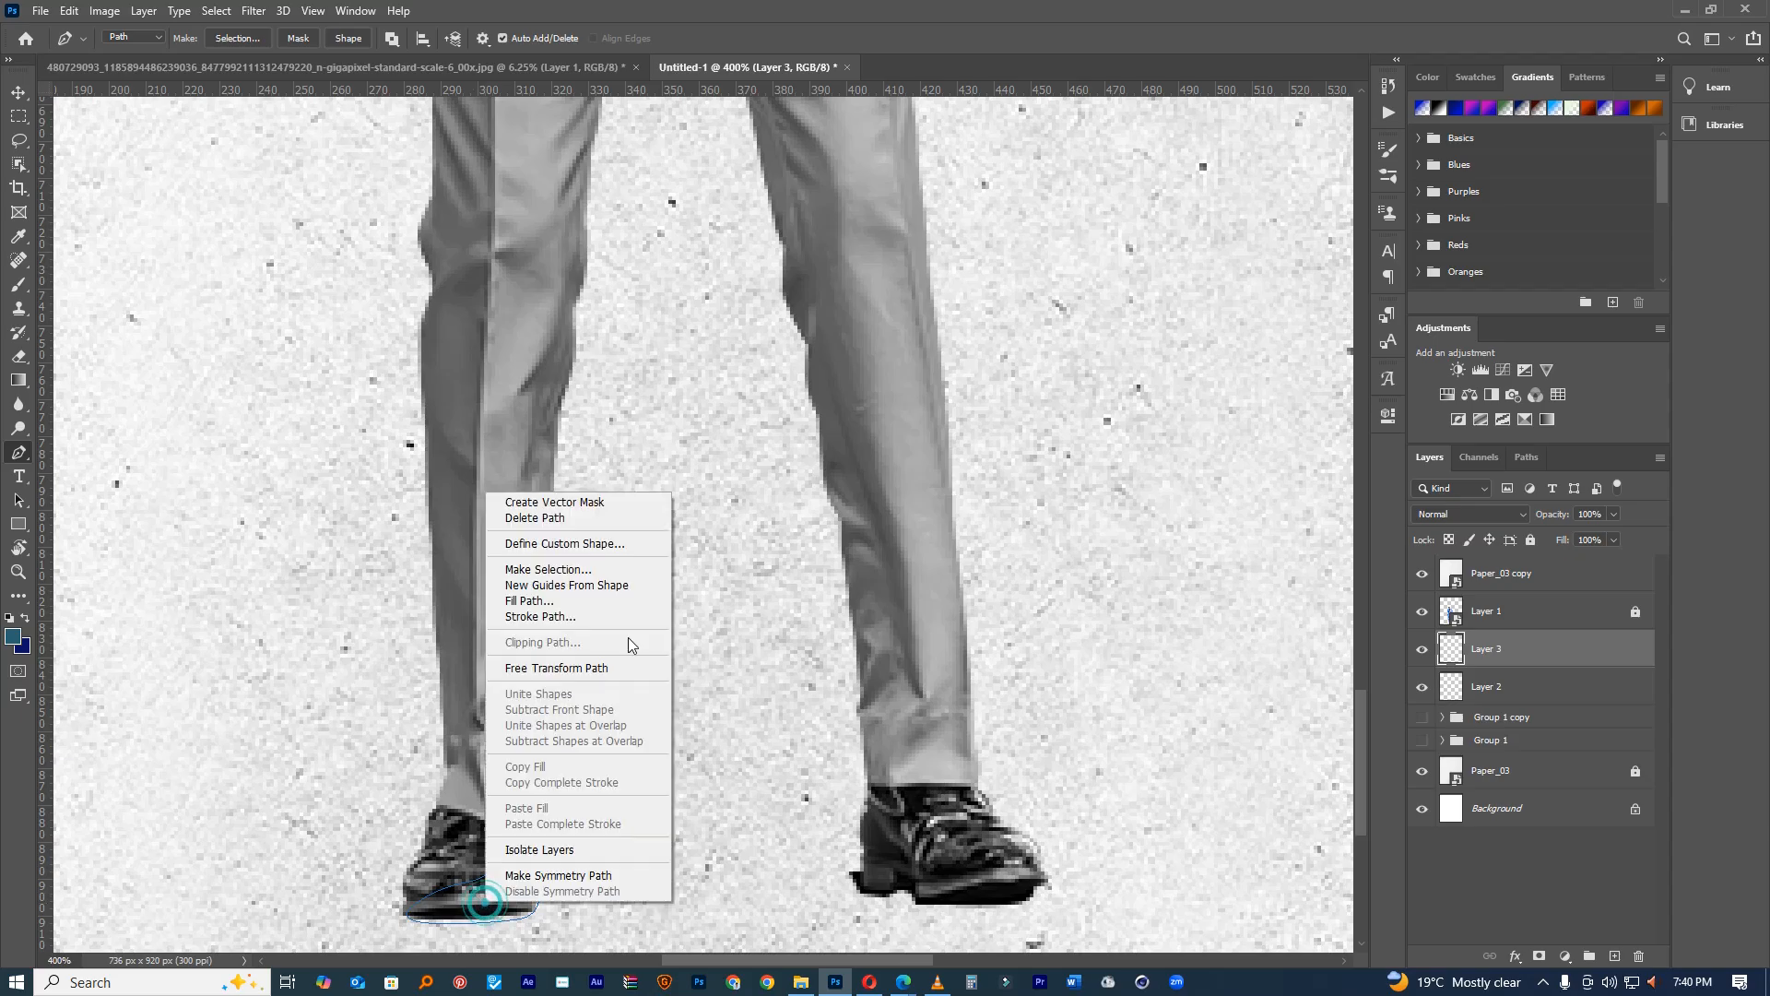
click(579, 568)
click(977, 263)
key(m)
right_click(509, 883)
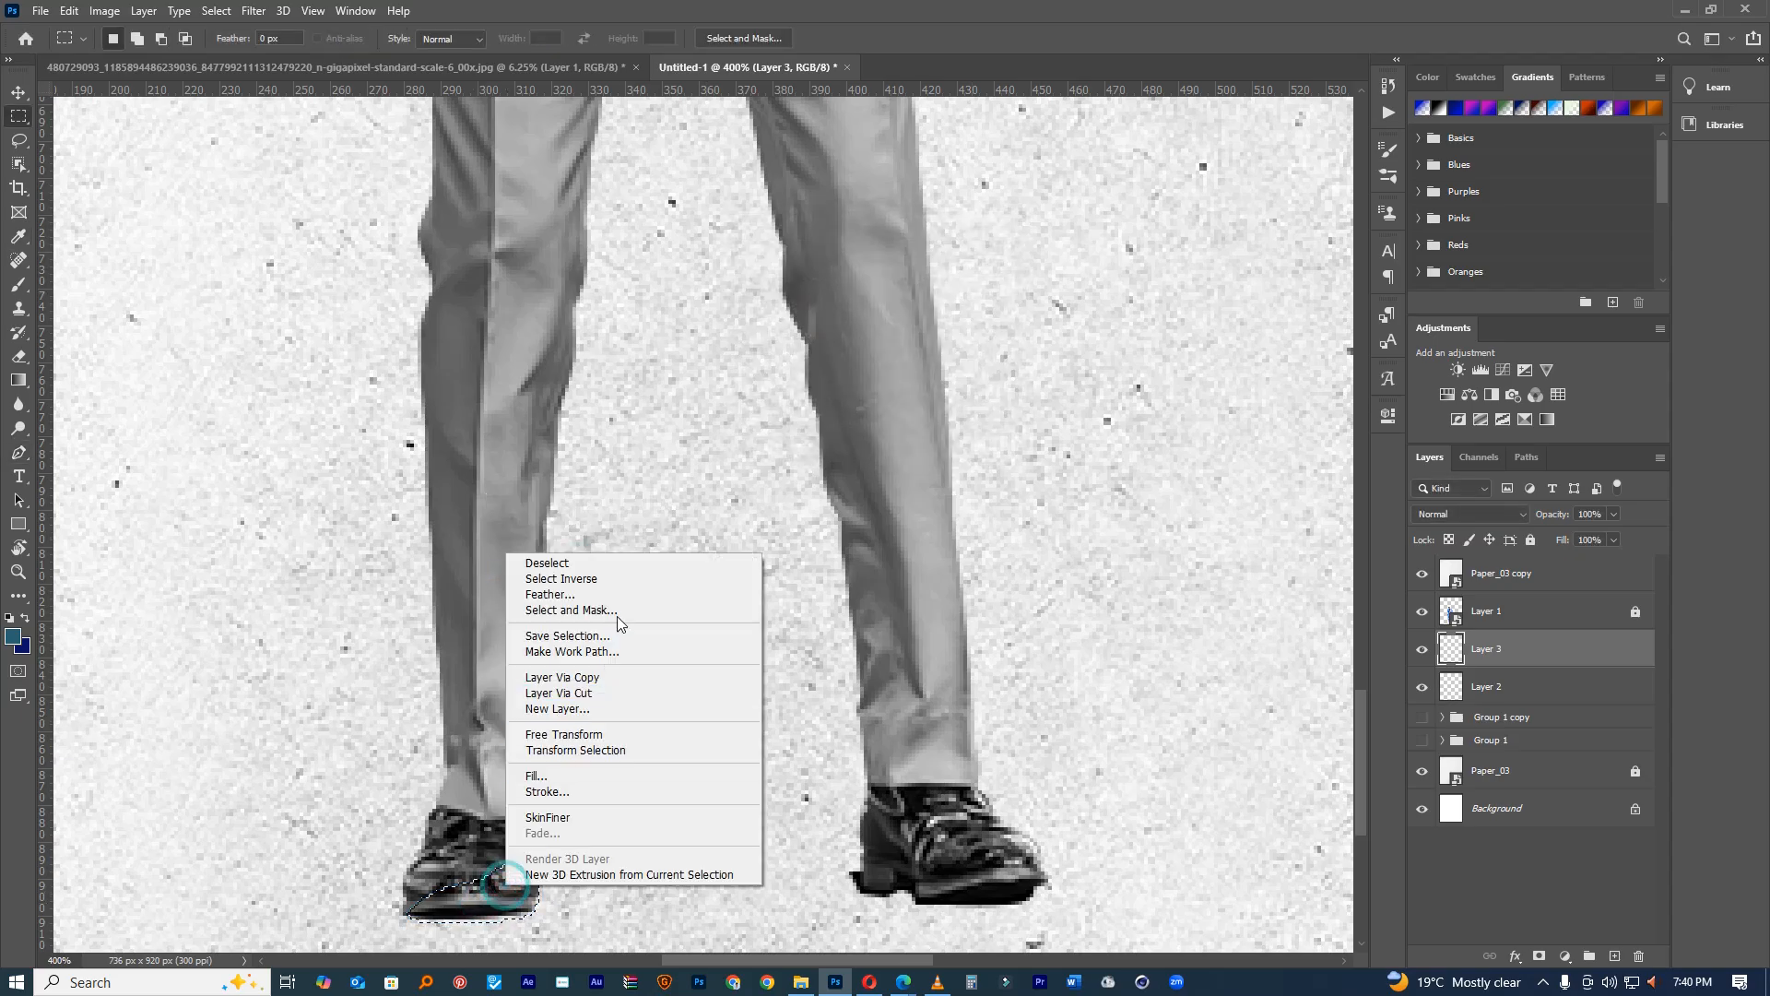
click(535, 777)
click(1001, 265)
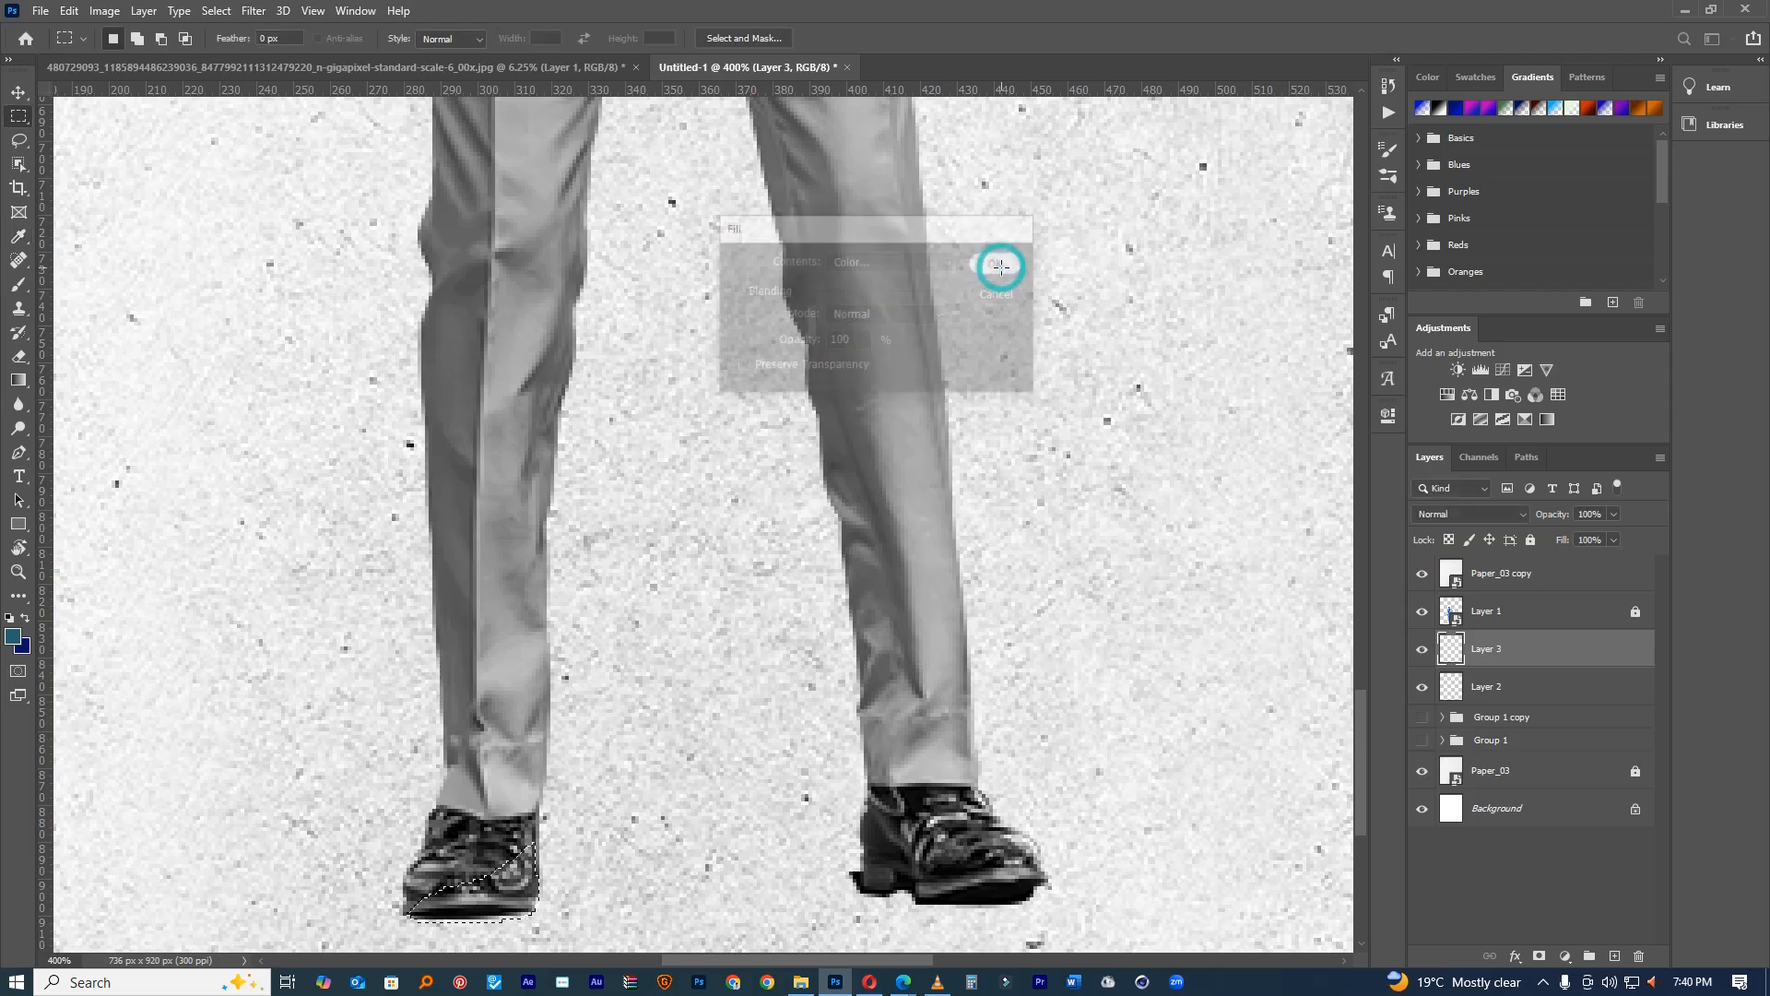
click(19, 92)
key(ctrl+d)
drag(696, 723, 672, 712)
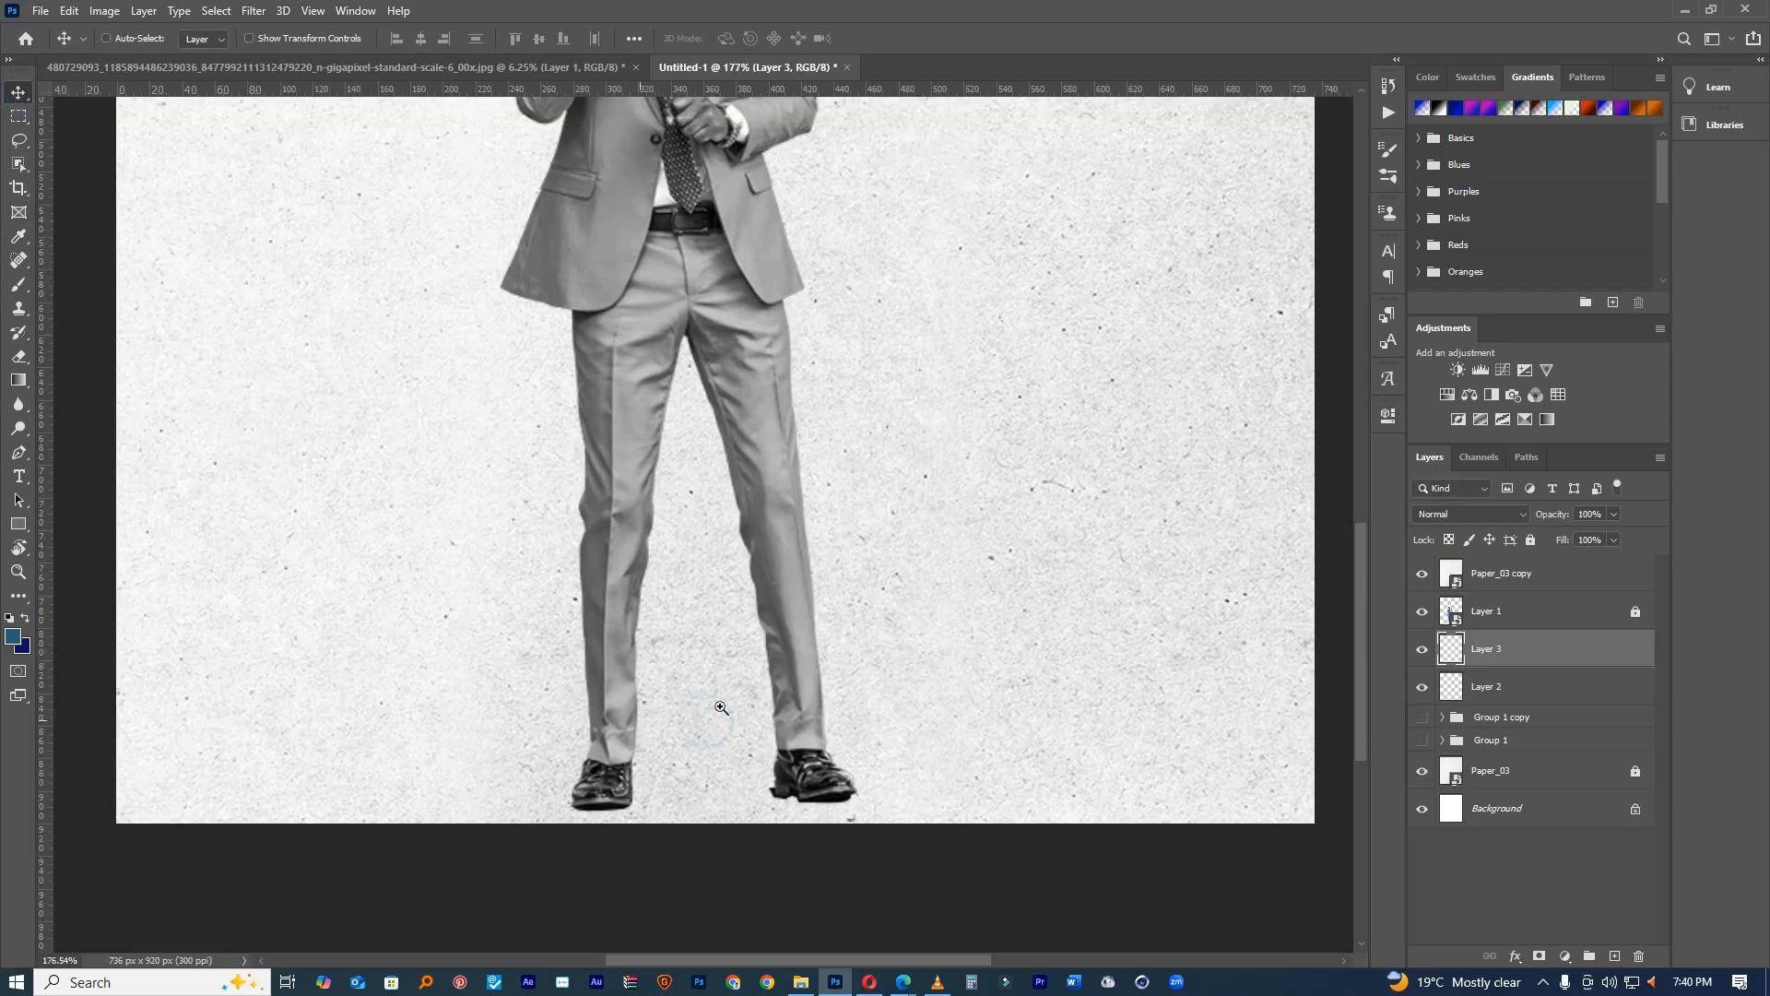
Step: Apply a 4.0 px Gaussian Blur to Layer 2, then repeat it on Layer 3
click(1494, 690)
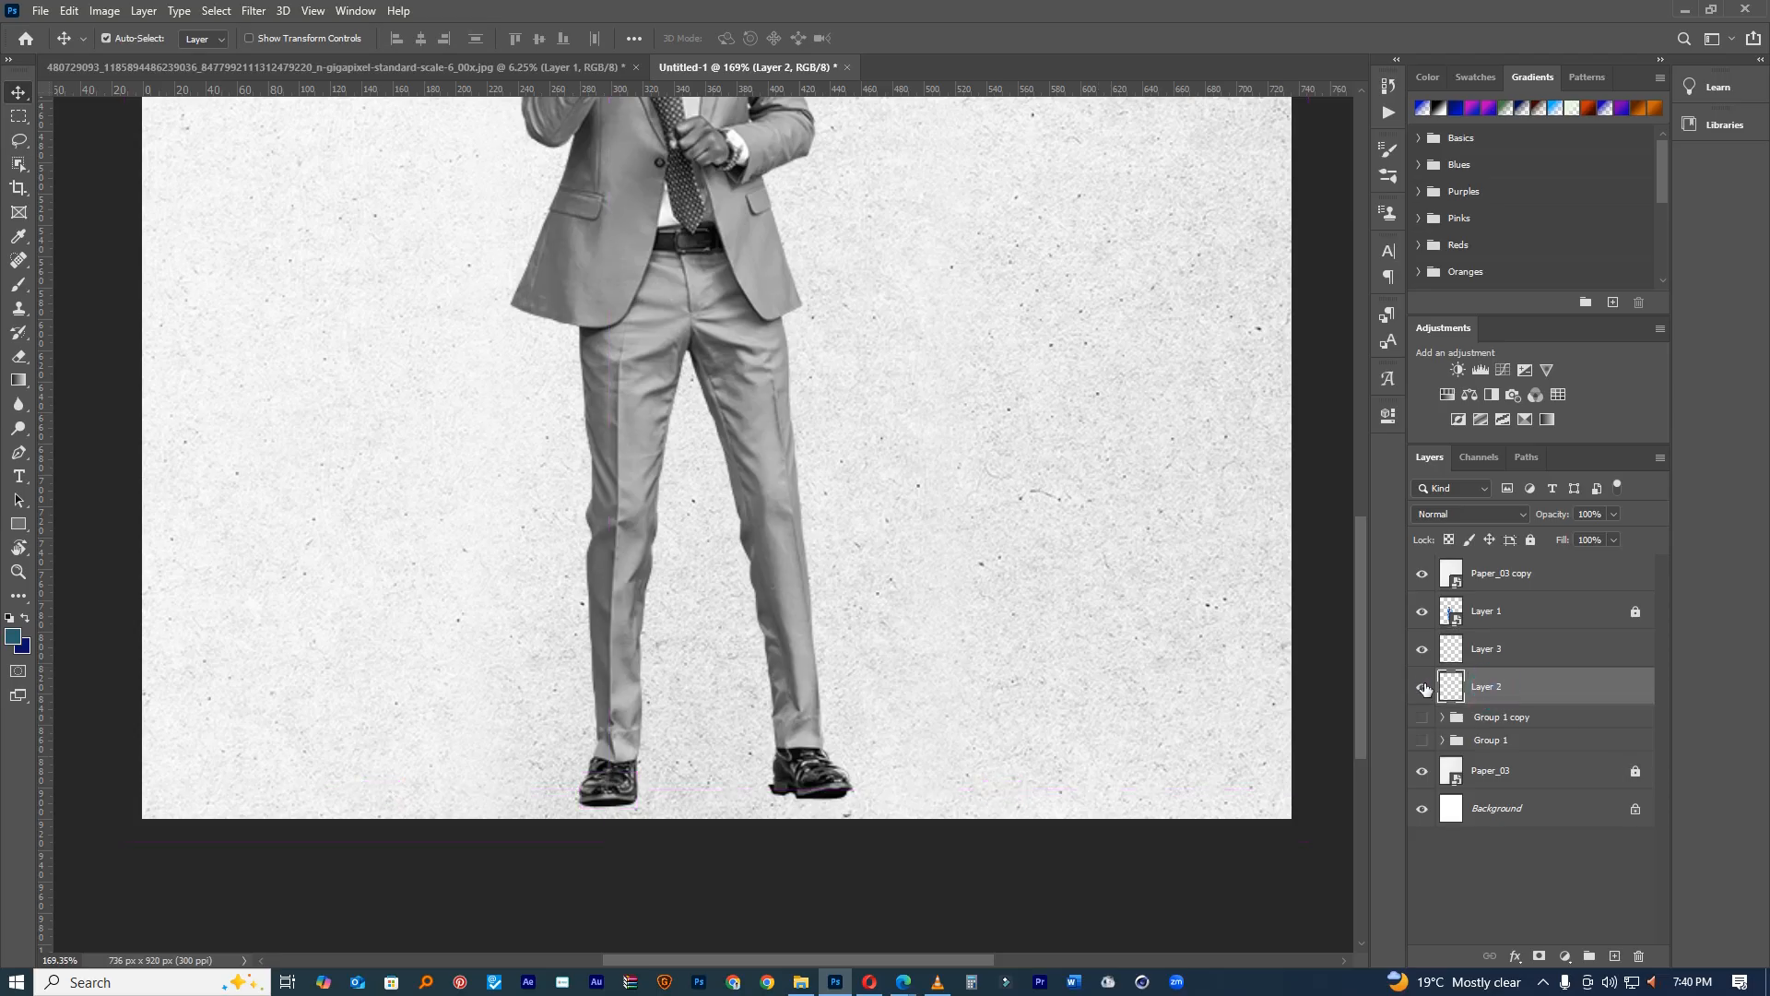
click(254, 11)
click(268, 216)
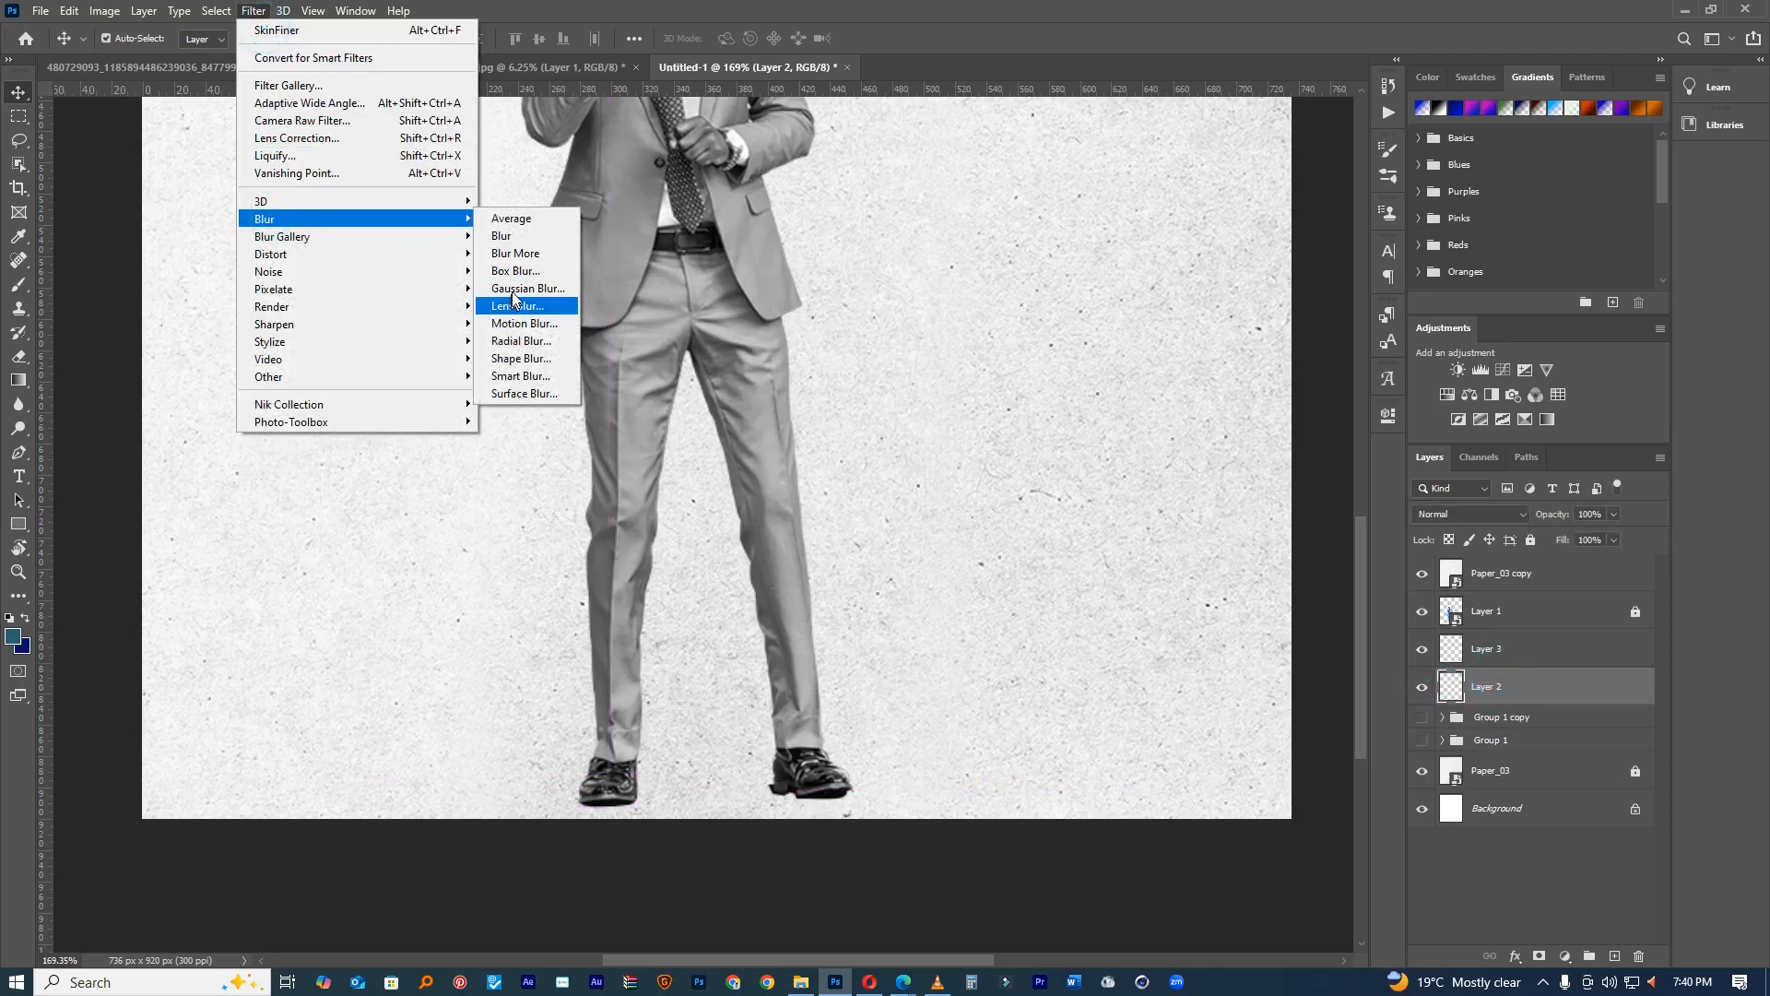
click(521, 288)
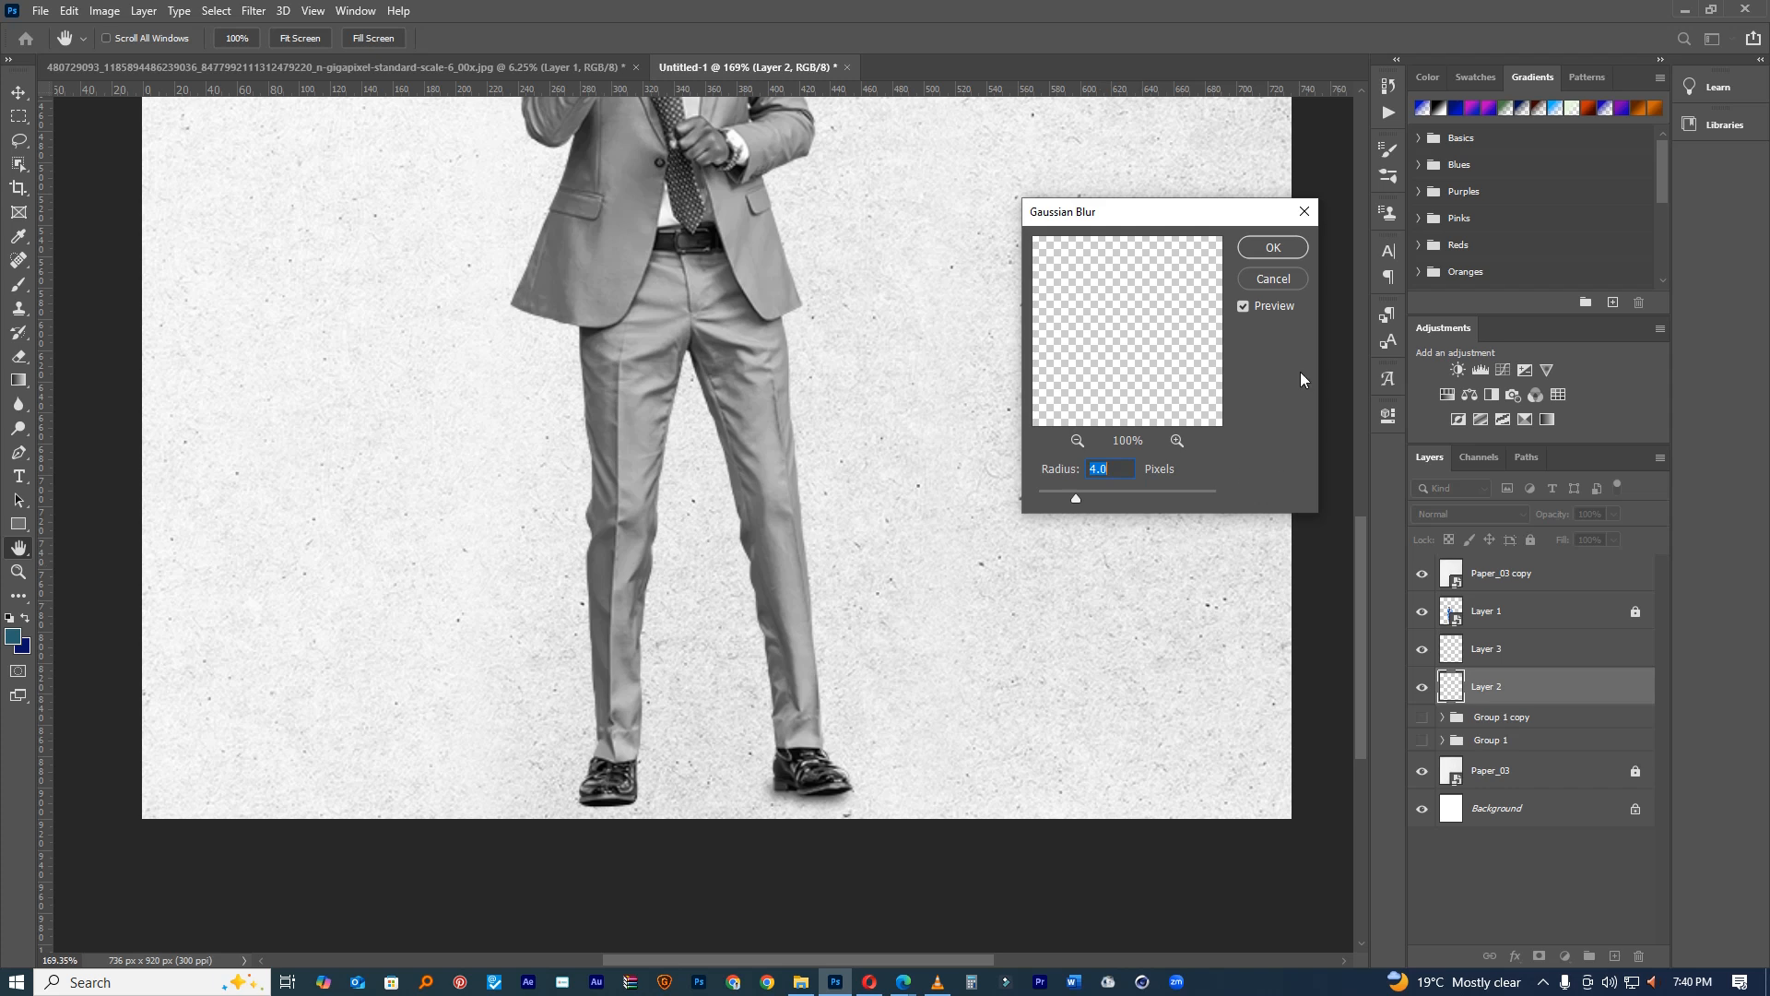
click(1272, 249)
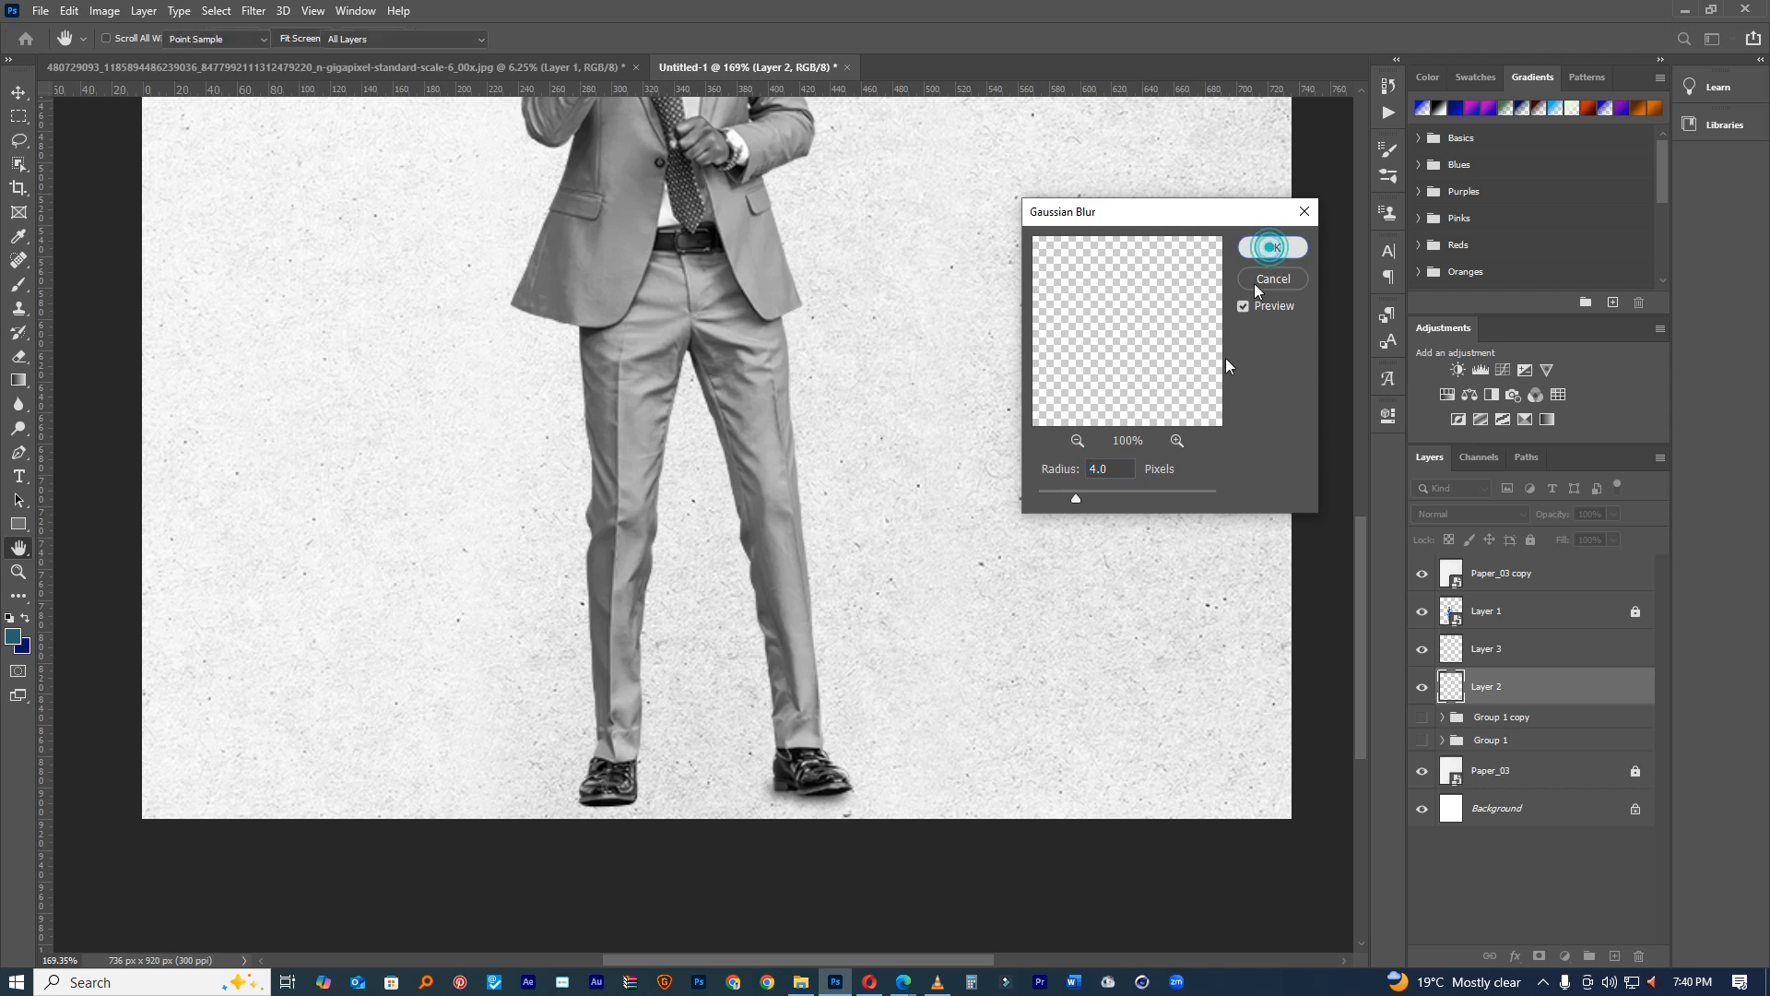
click(1503, 659)
click(254, 11)
click(257, 28)
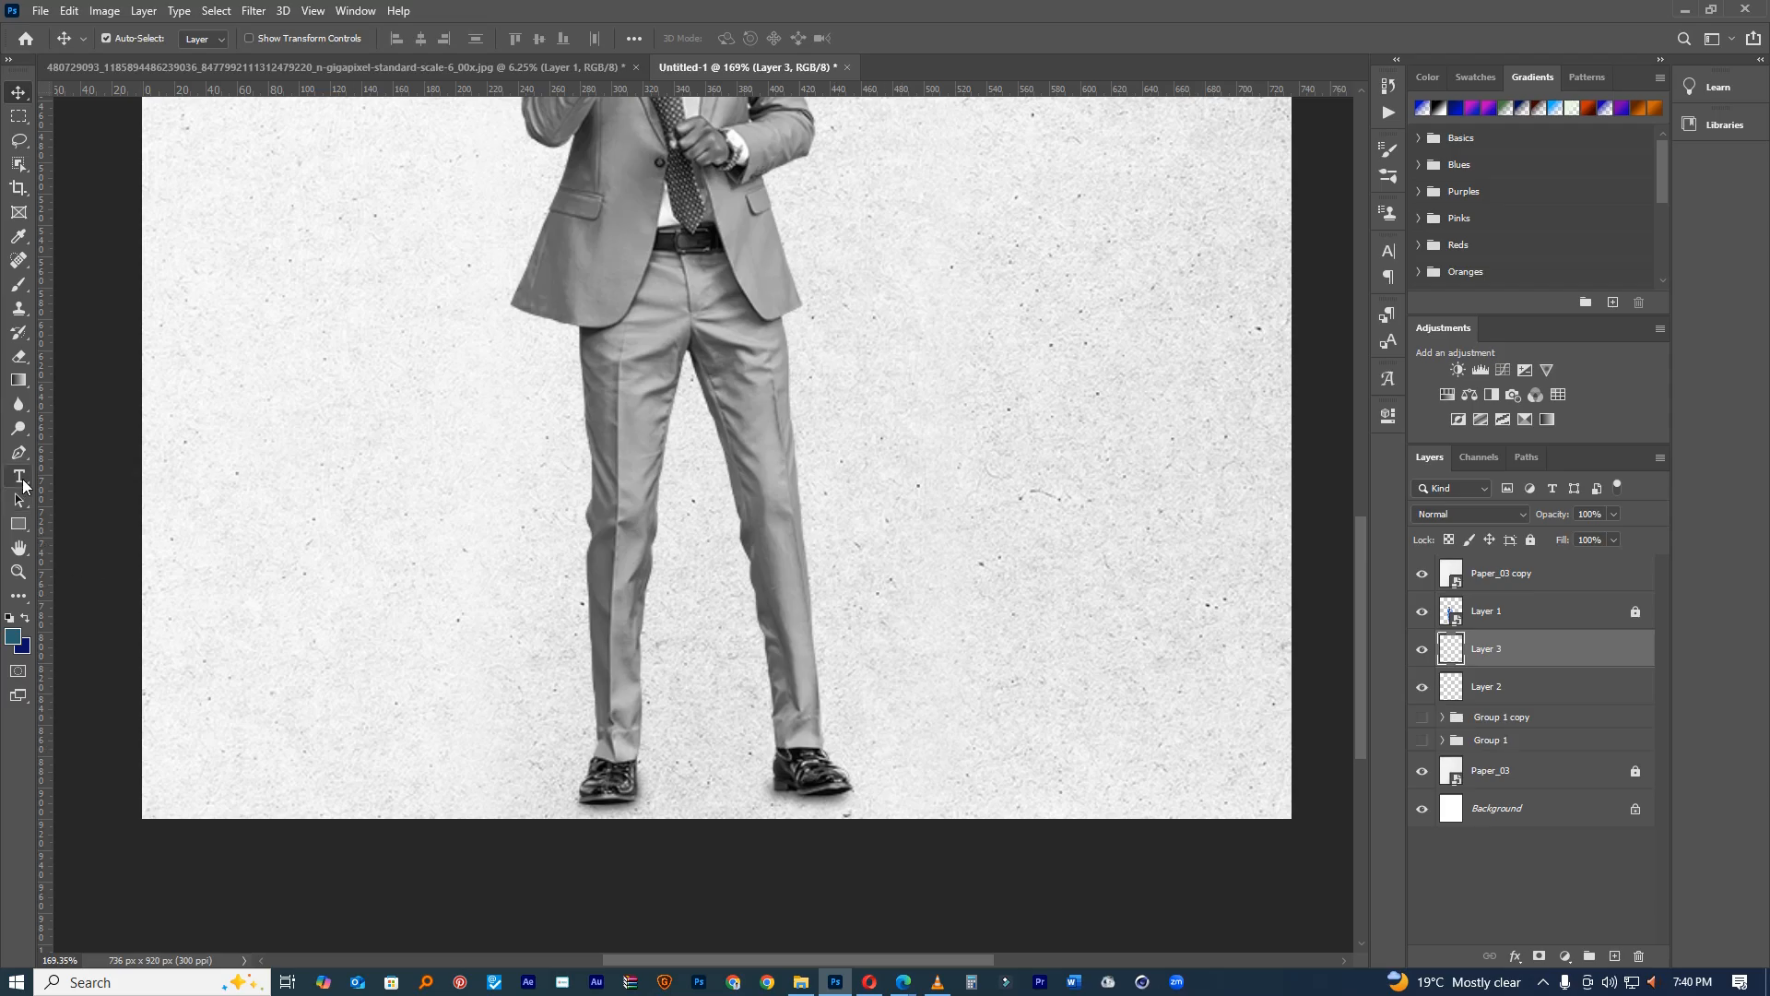
click(19, 524)
Step: Draw a thin dark grey bar across the lower legs and lock the Paper_03 copy layer
drag(449, 637, 726, 665)
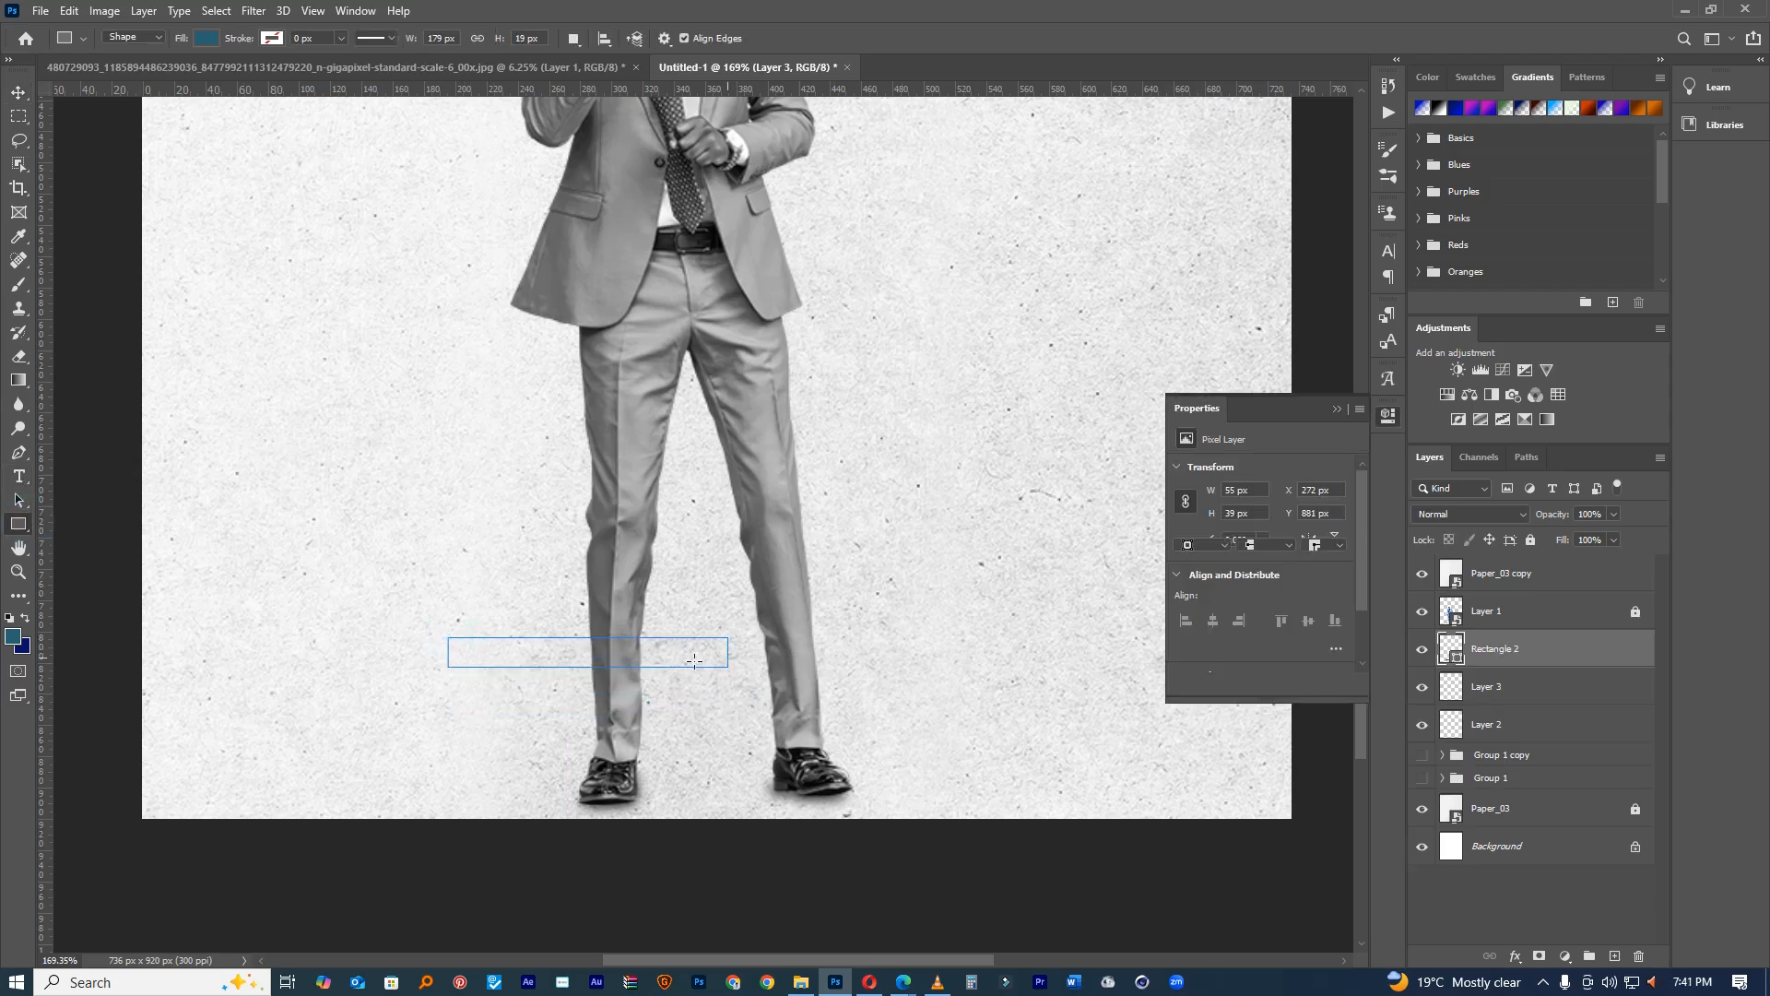
key(ctrl+t)
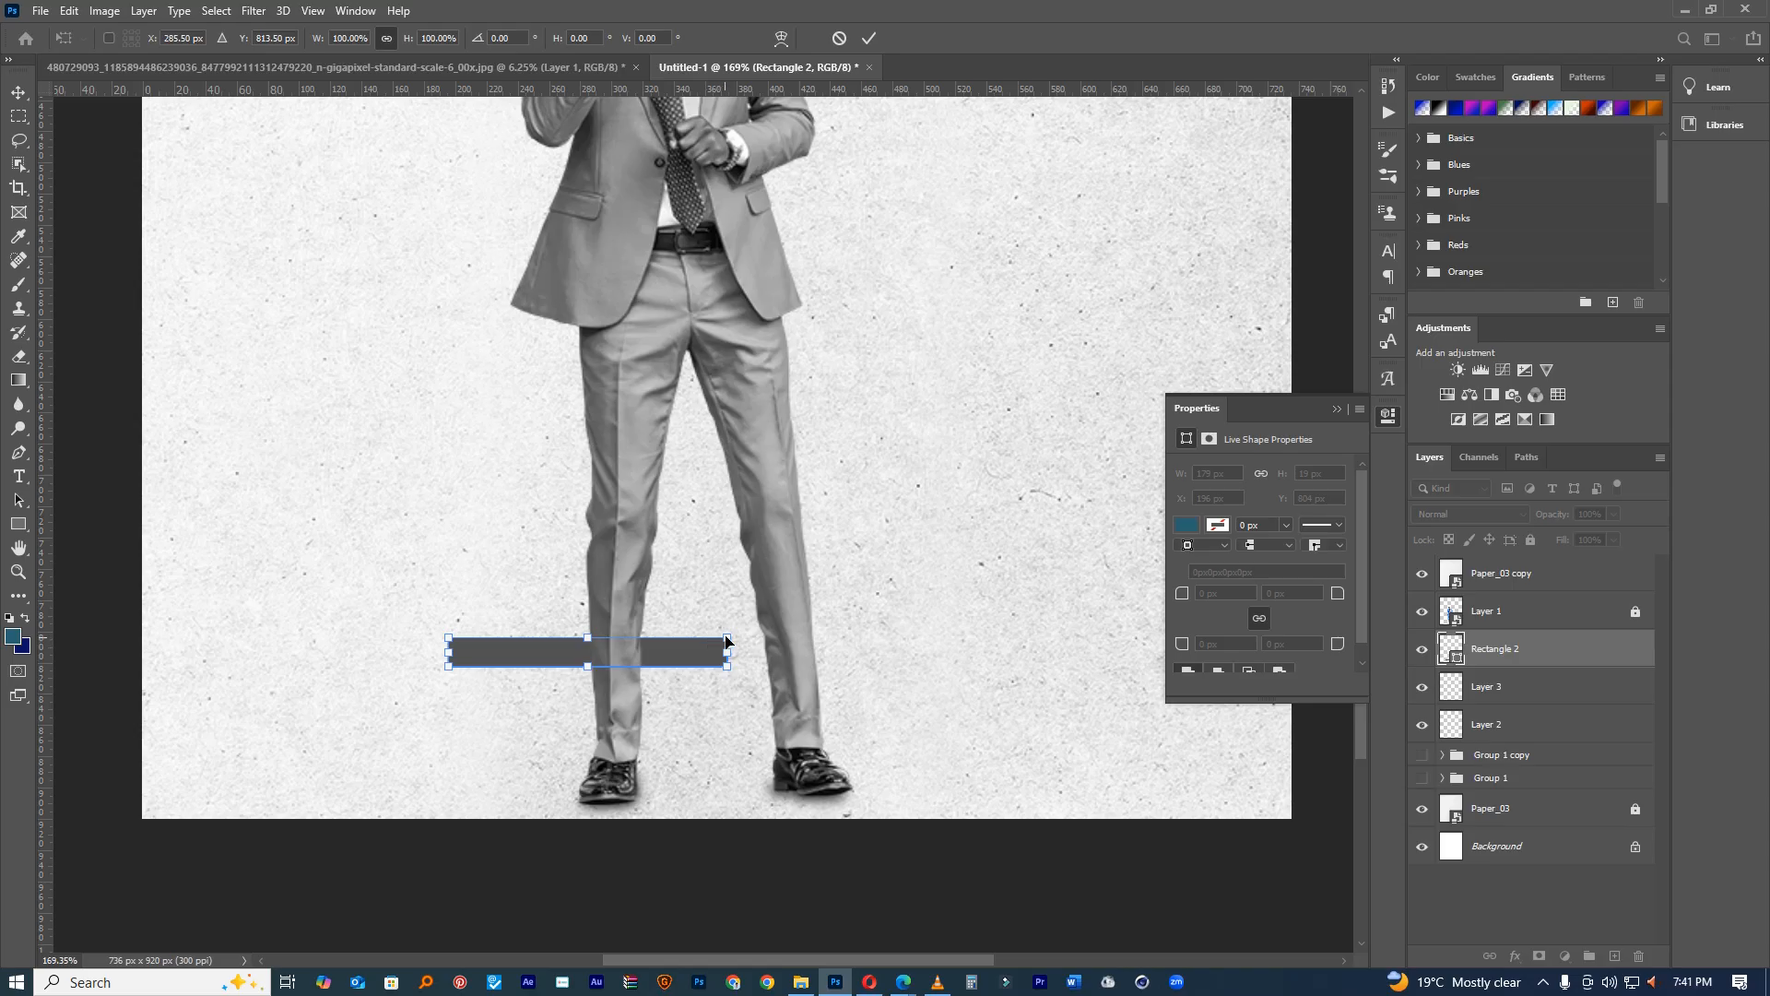
drag(726, 637, 726, 646)
click(18, 93)
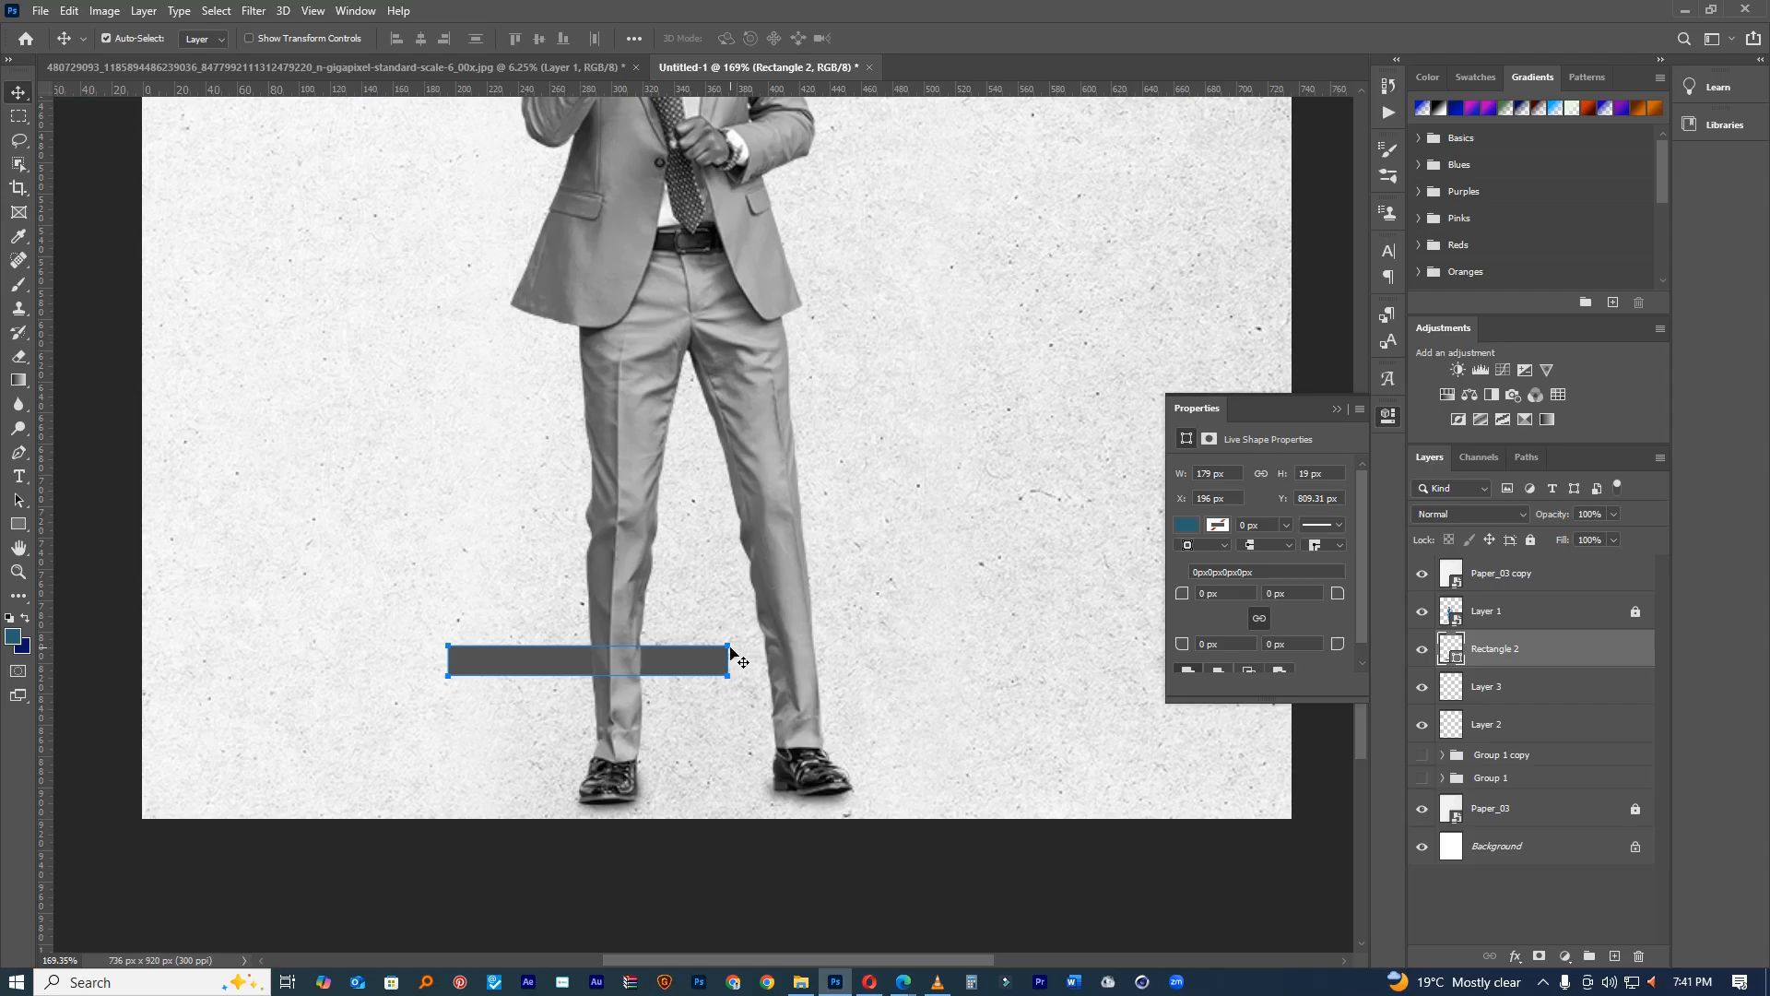
drag(728, 645, 726, 654)
key(ctrl+z)
click(1572, 606)
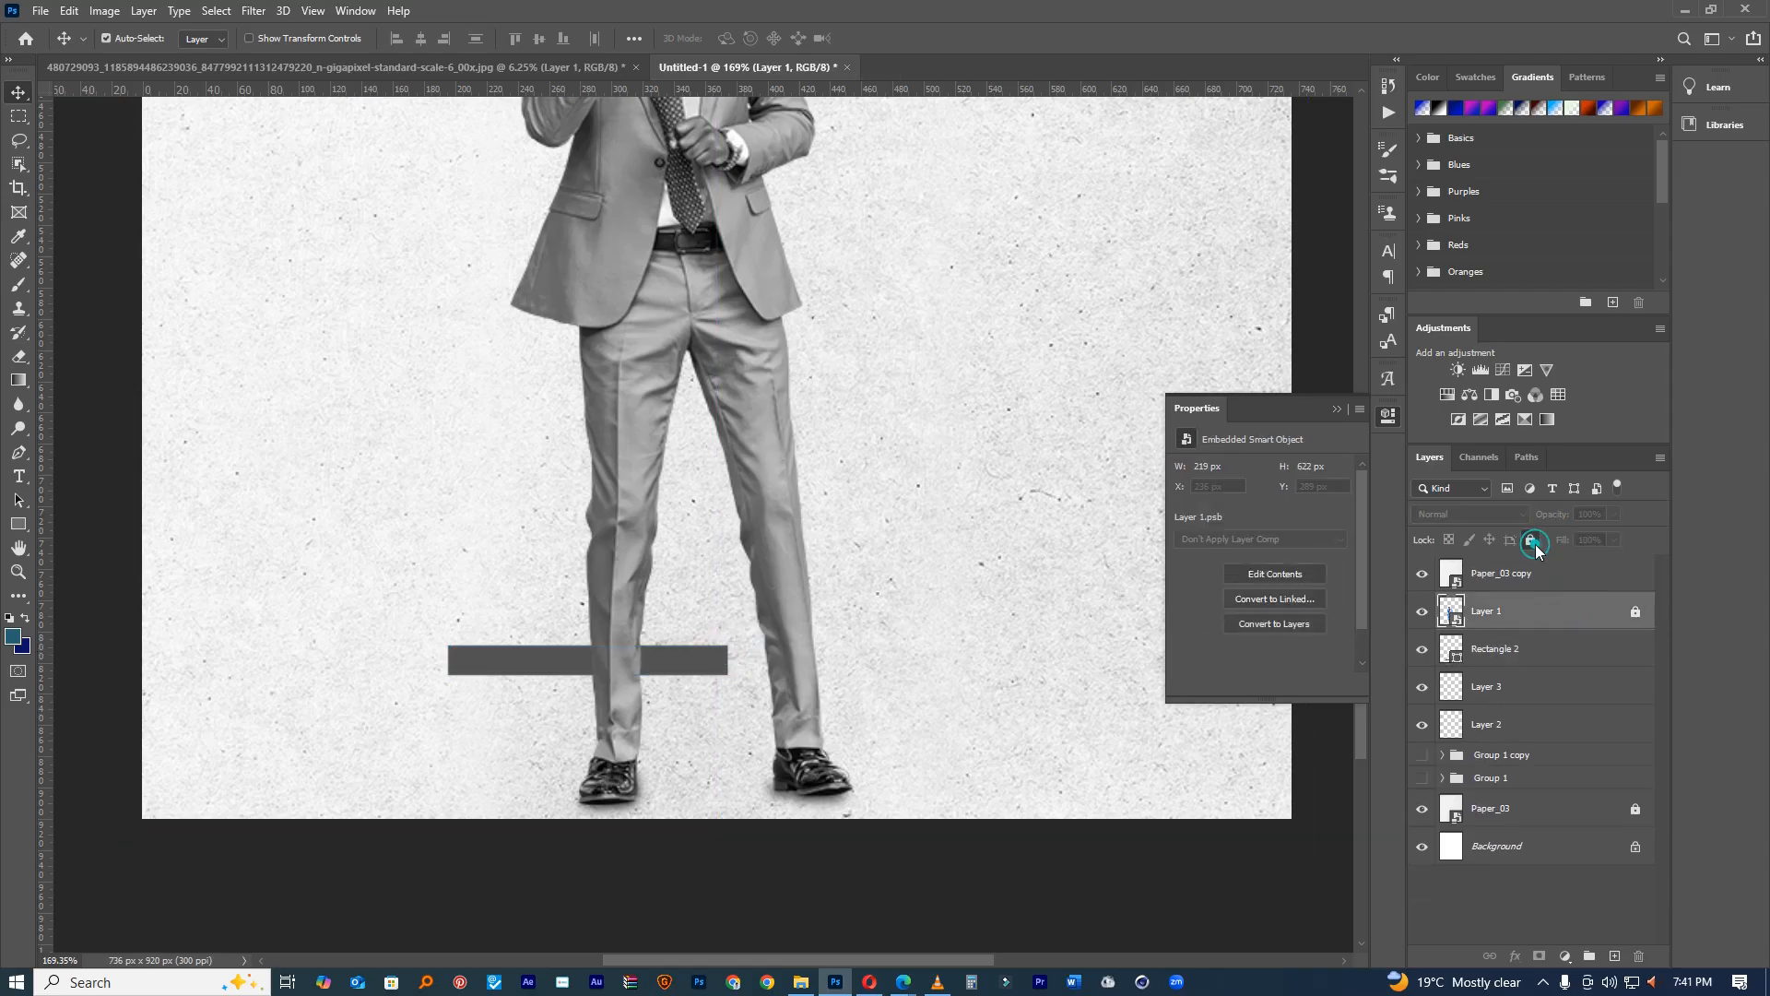
click(715, 656)
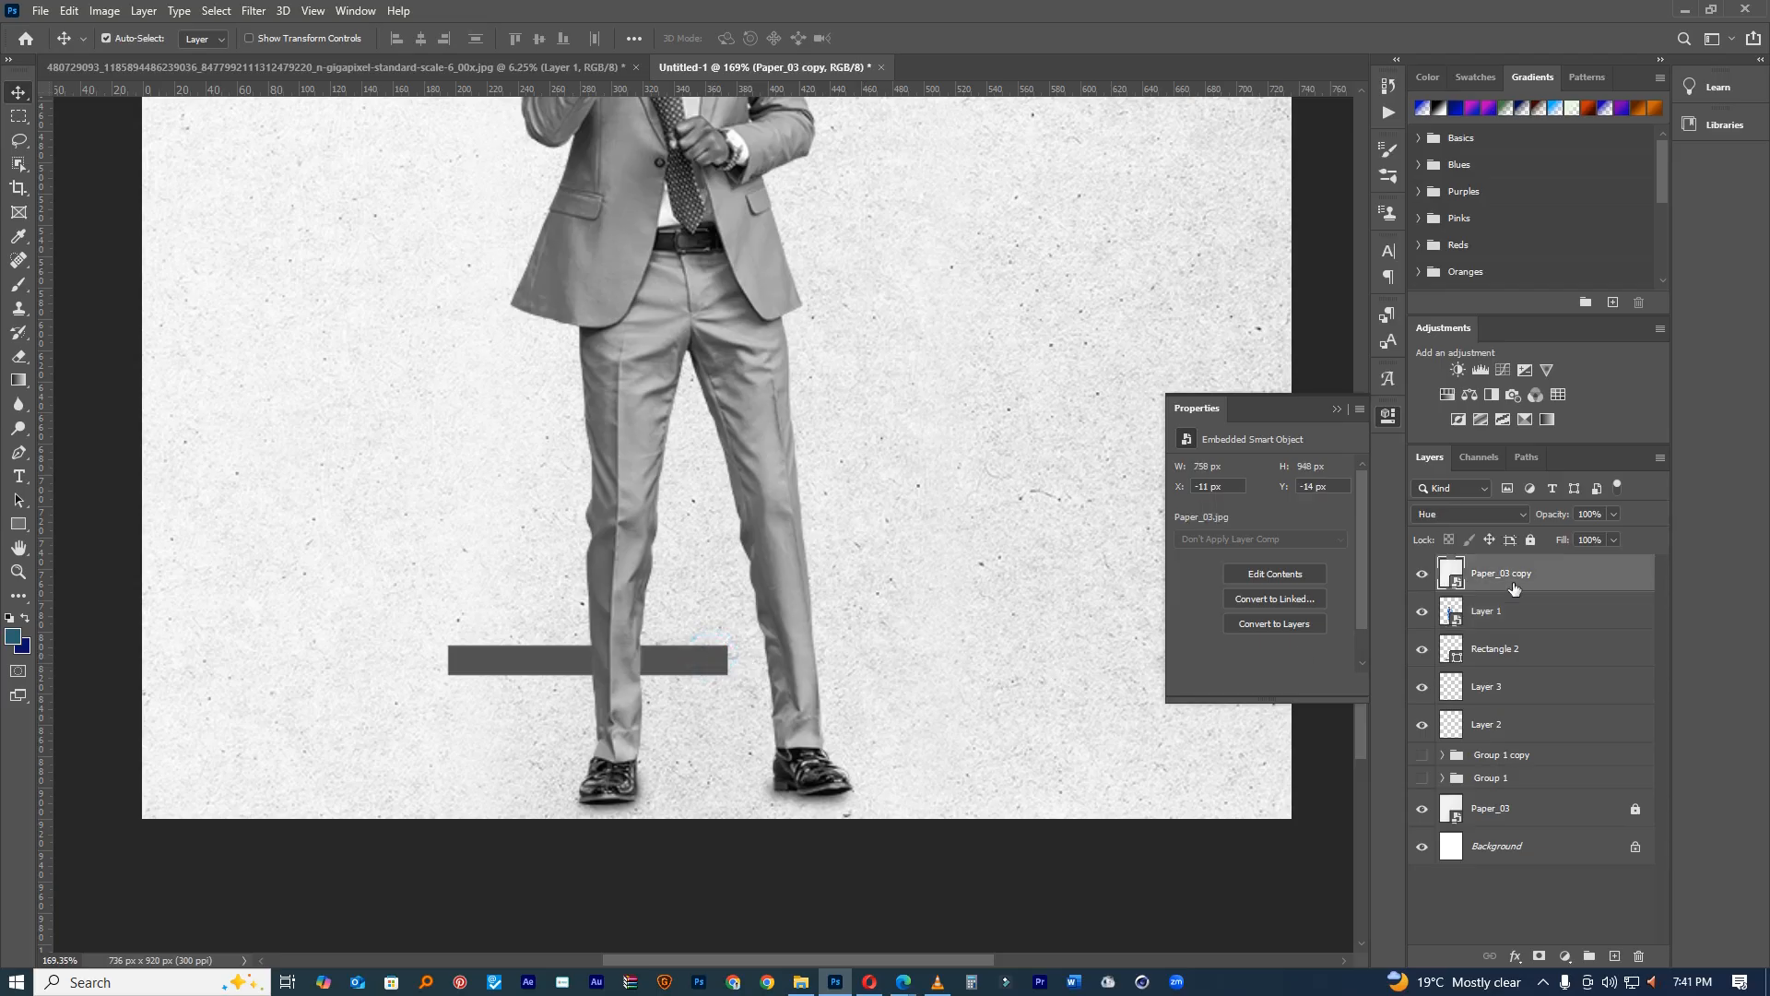
click(1528, 540)
Step: Widen the grey bar to about 193 × 20 px and place it right of the left leg
click(687, 653)
key(ctrl+t)
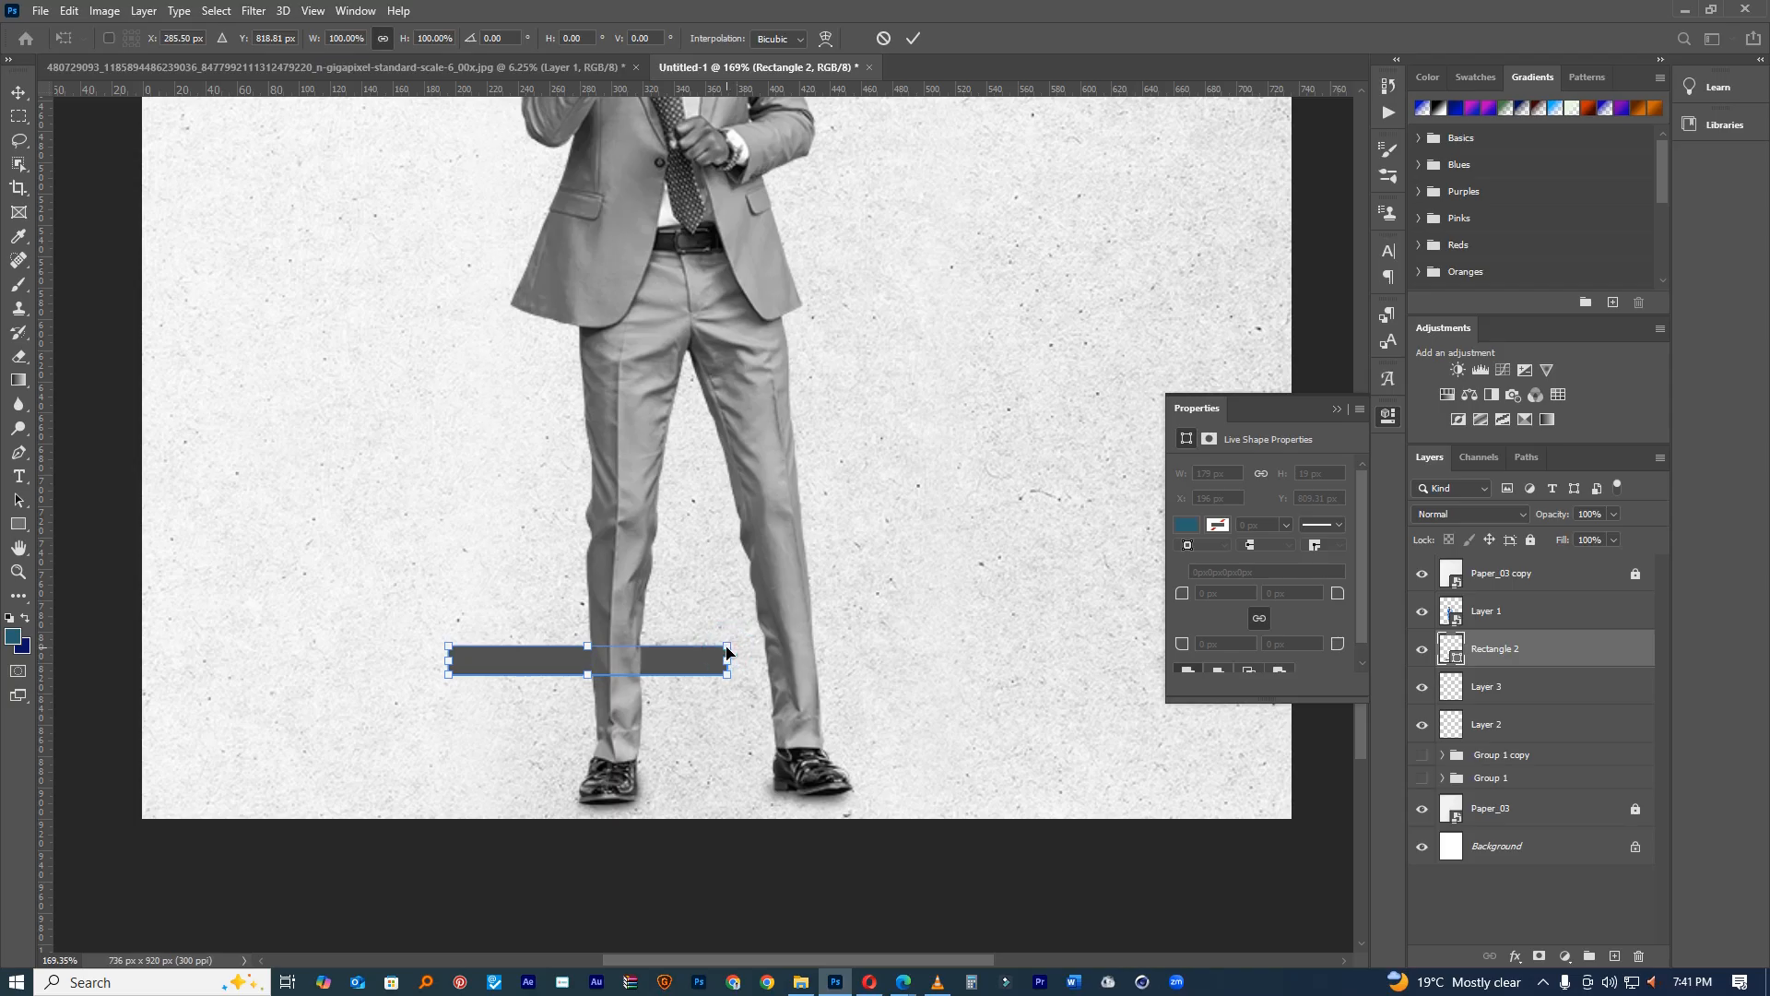
drag(728, 659, 1024, 507)
key(super)
click(1027, 536)
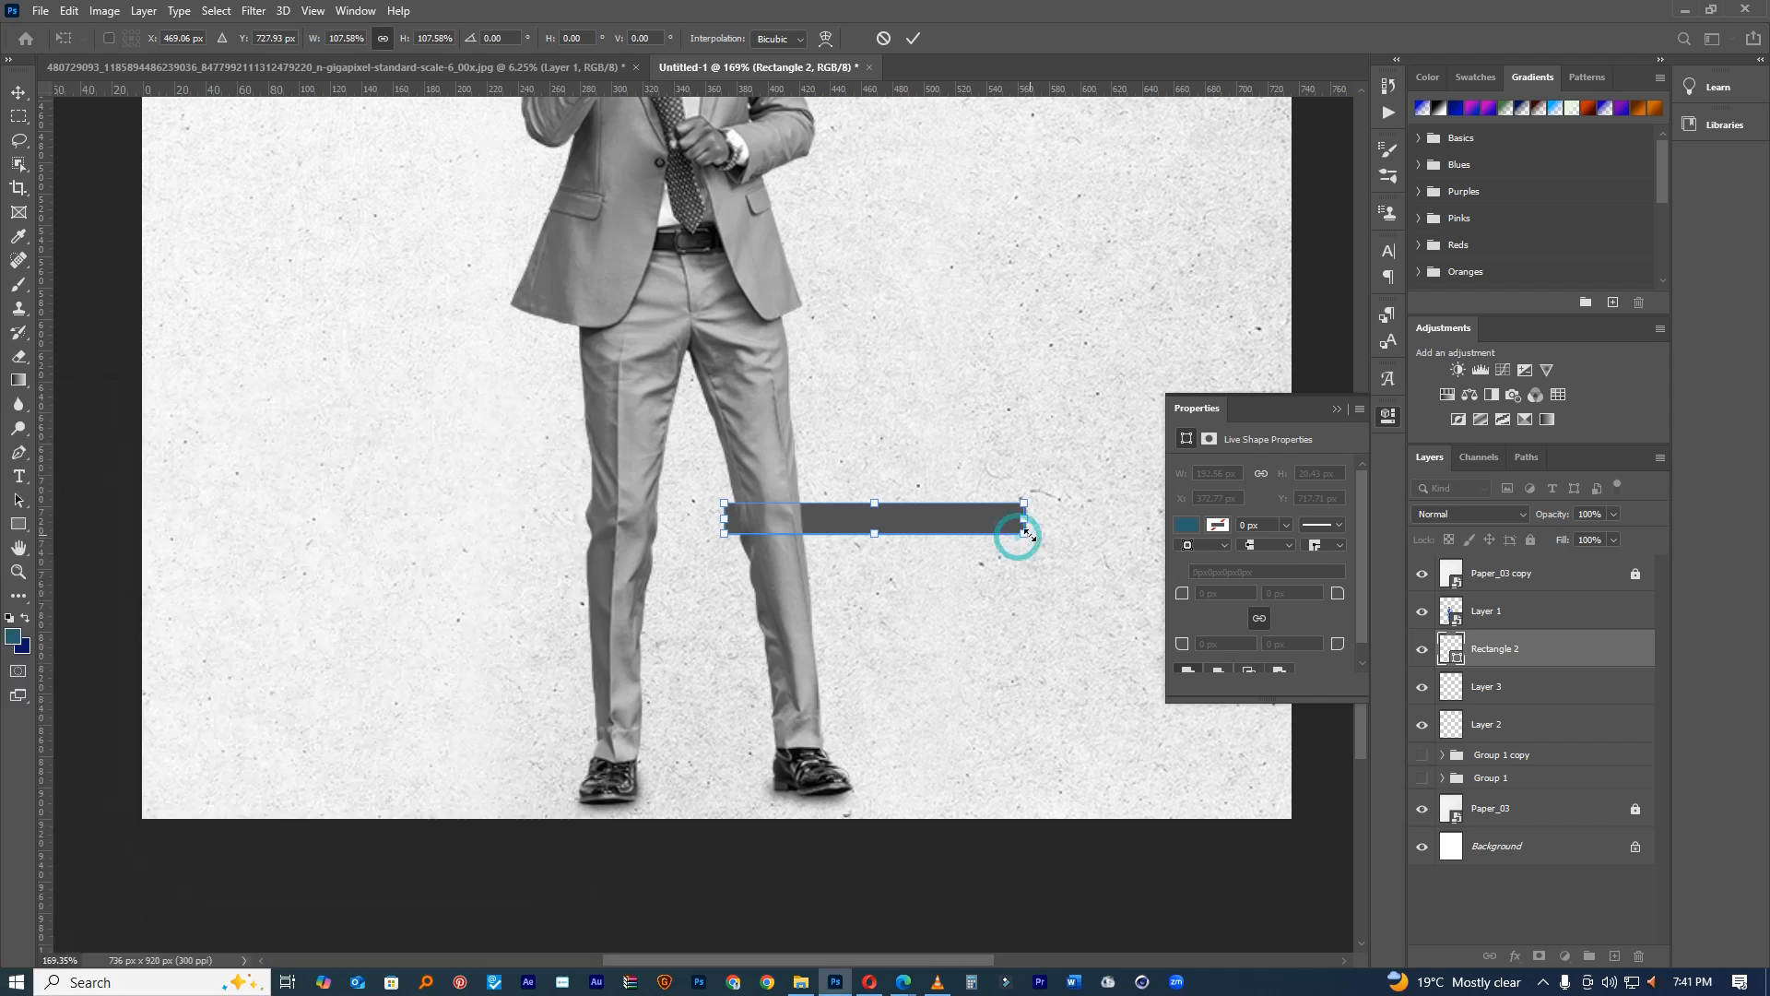
key(Return)
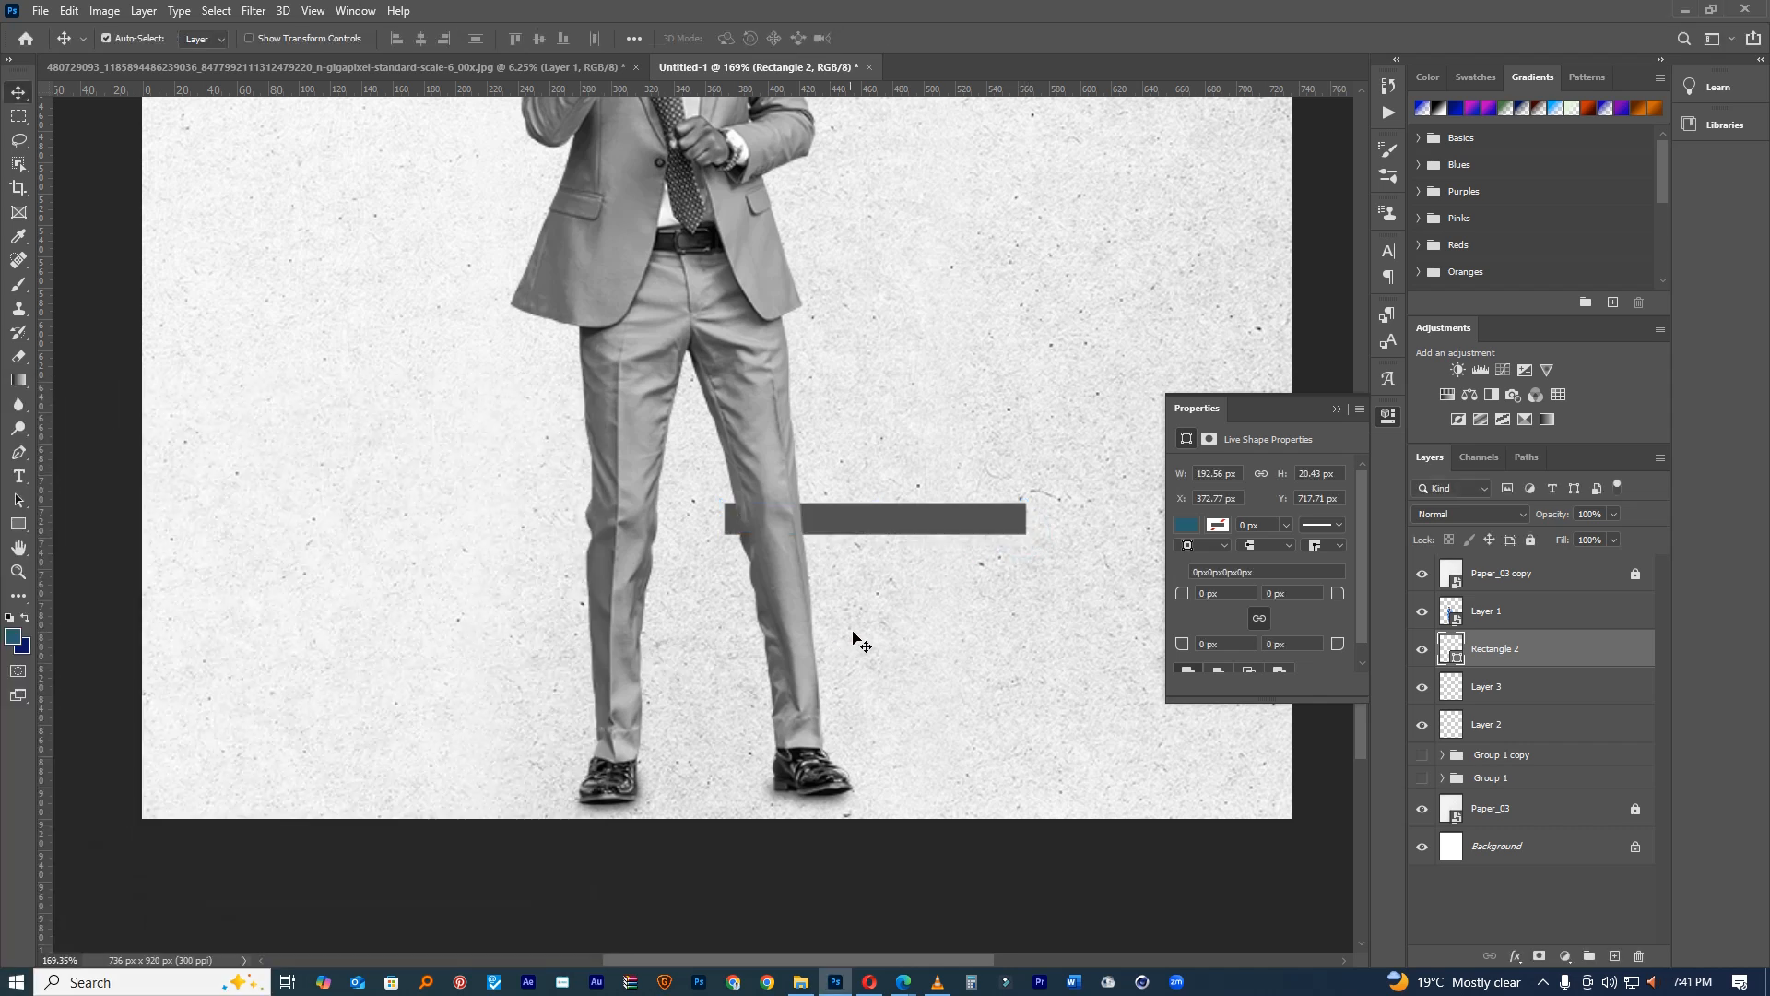
key(ctrl+t)
right_click(1021, 510)
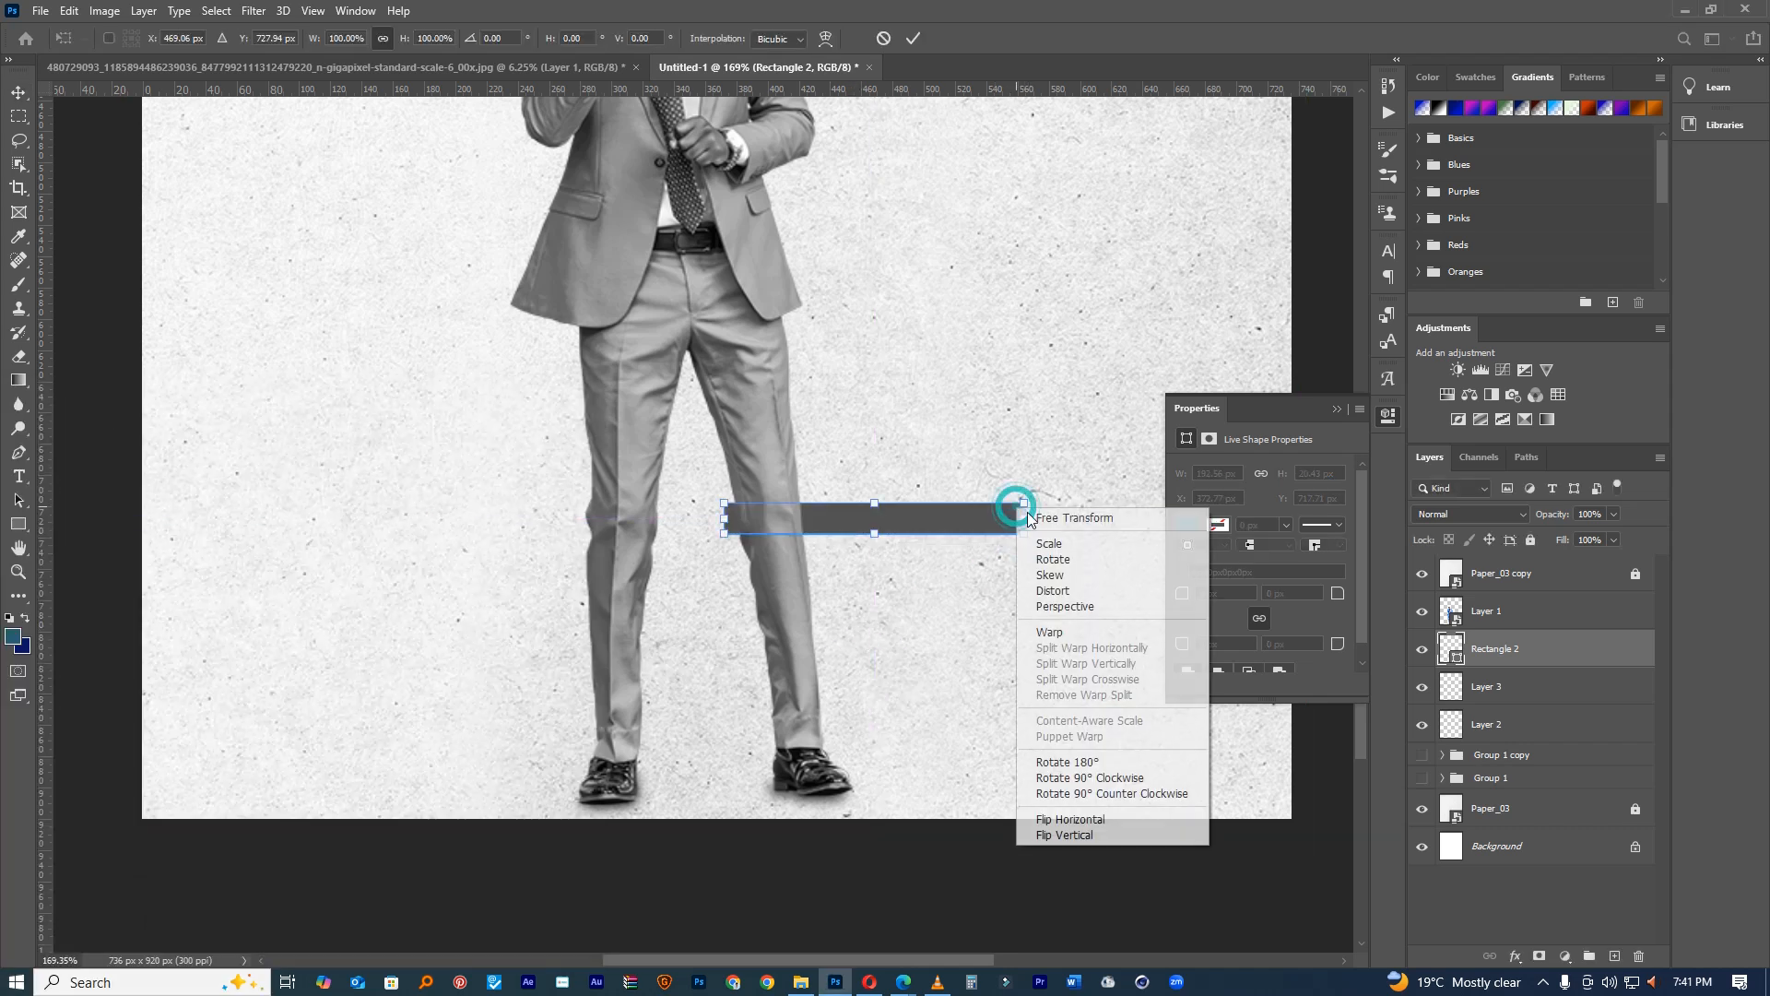
Step: Distort and apply perspective to the grey bar so it tapers into a wedge
click(1047, 590)
drag(1024, 507, 1027, 545)
drag(733, 527, 732, 516)
right_click(997, 555)
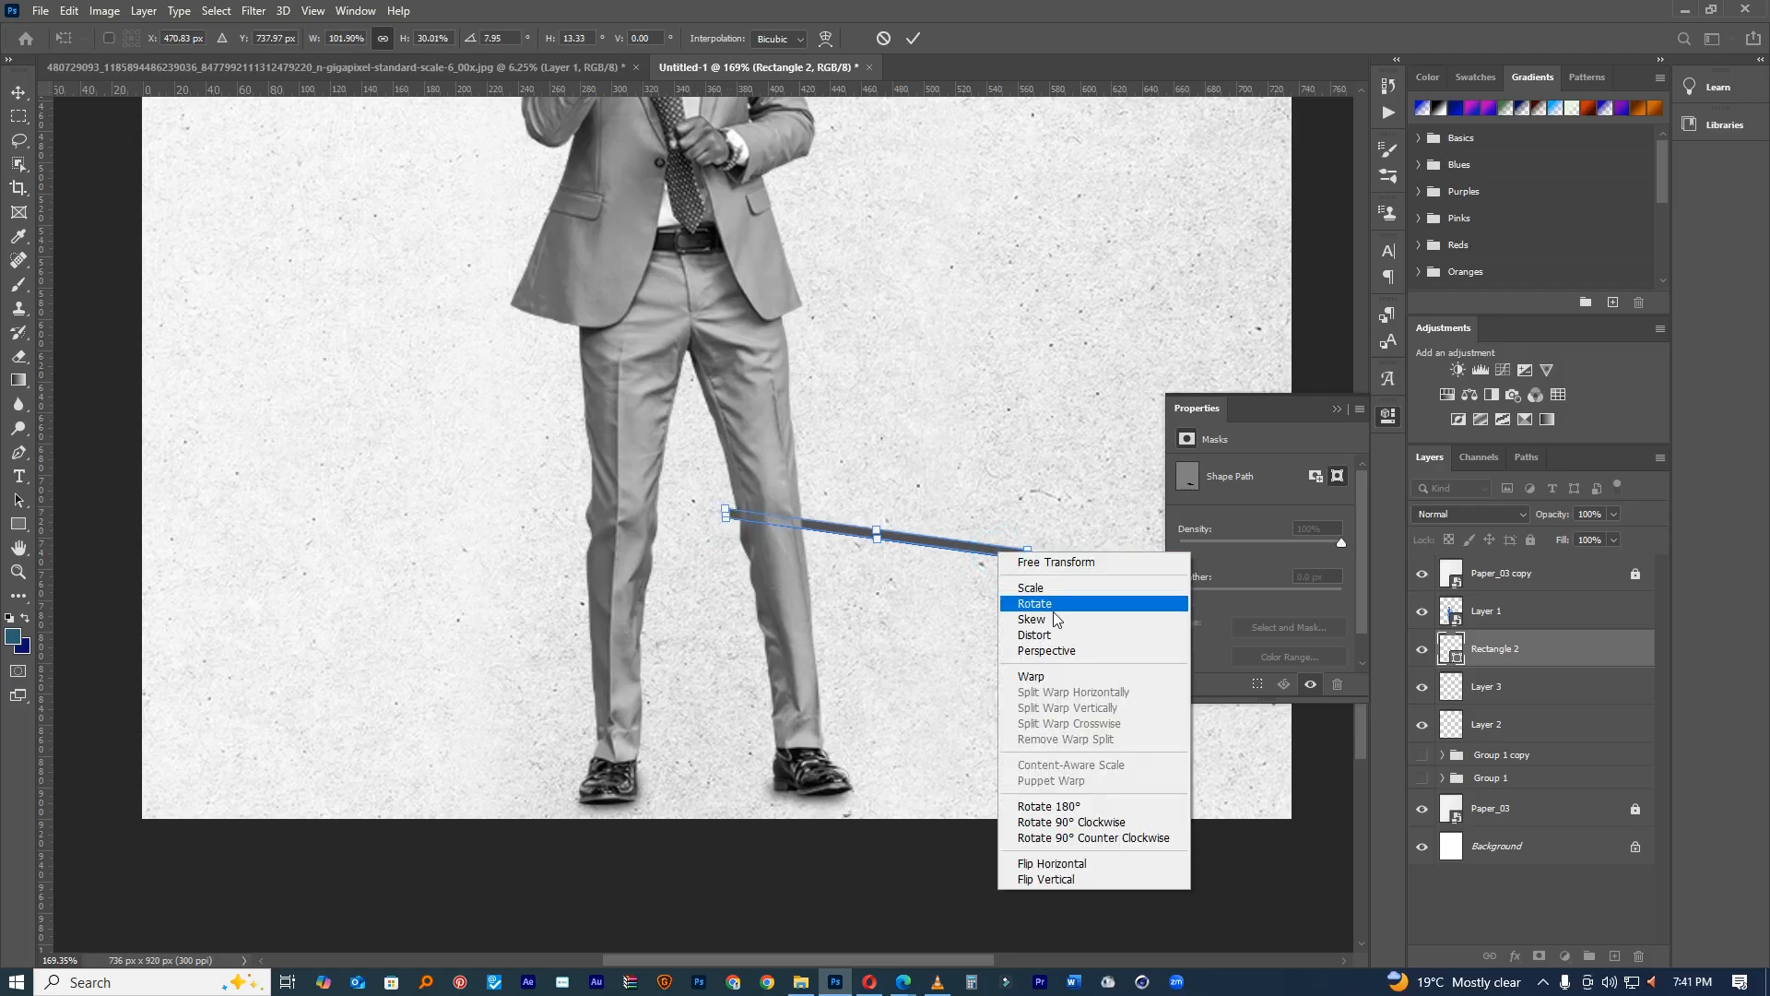
click(1025, 648)
drag(728, 514, 725, 487)
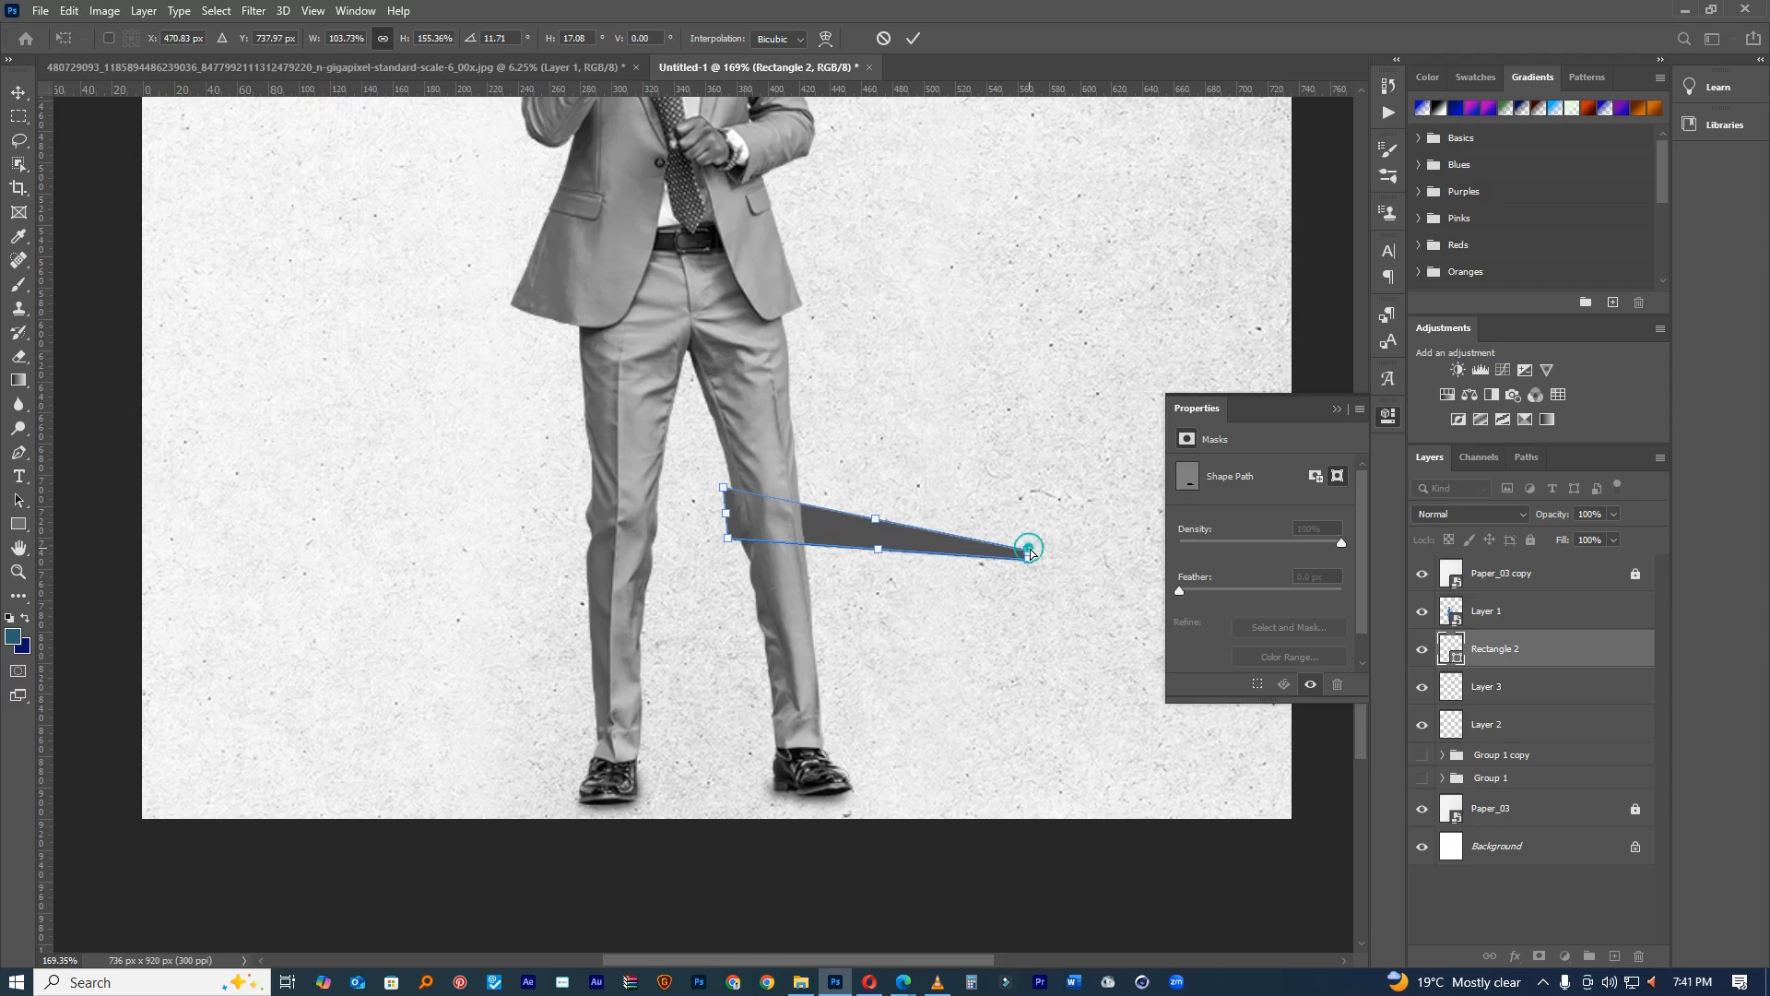
drag(1030, 552, 1032, 558)
click(913, 38)
Step: Move the wedge down under the singer's shoes, checking the original photo first
click(272, 68)
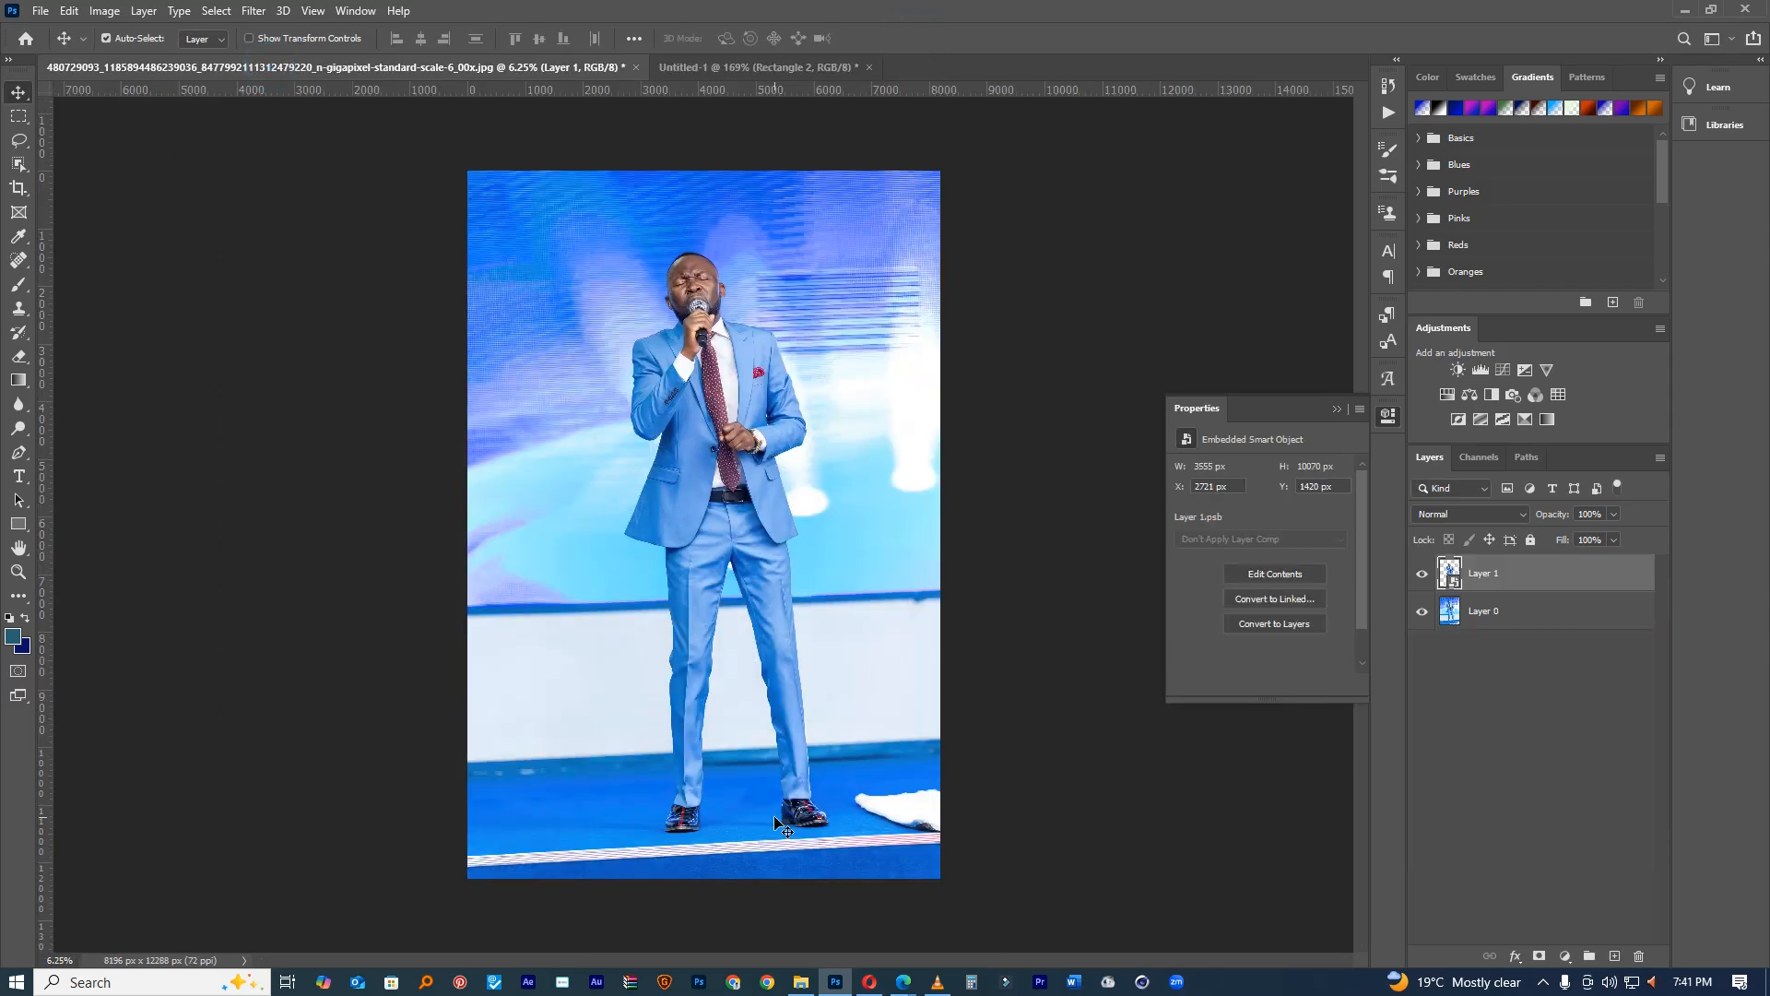
drag(772, 821, 643, 739)
key(ctrl+z)
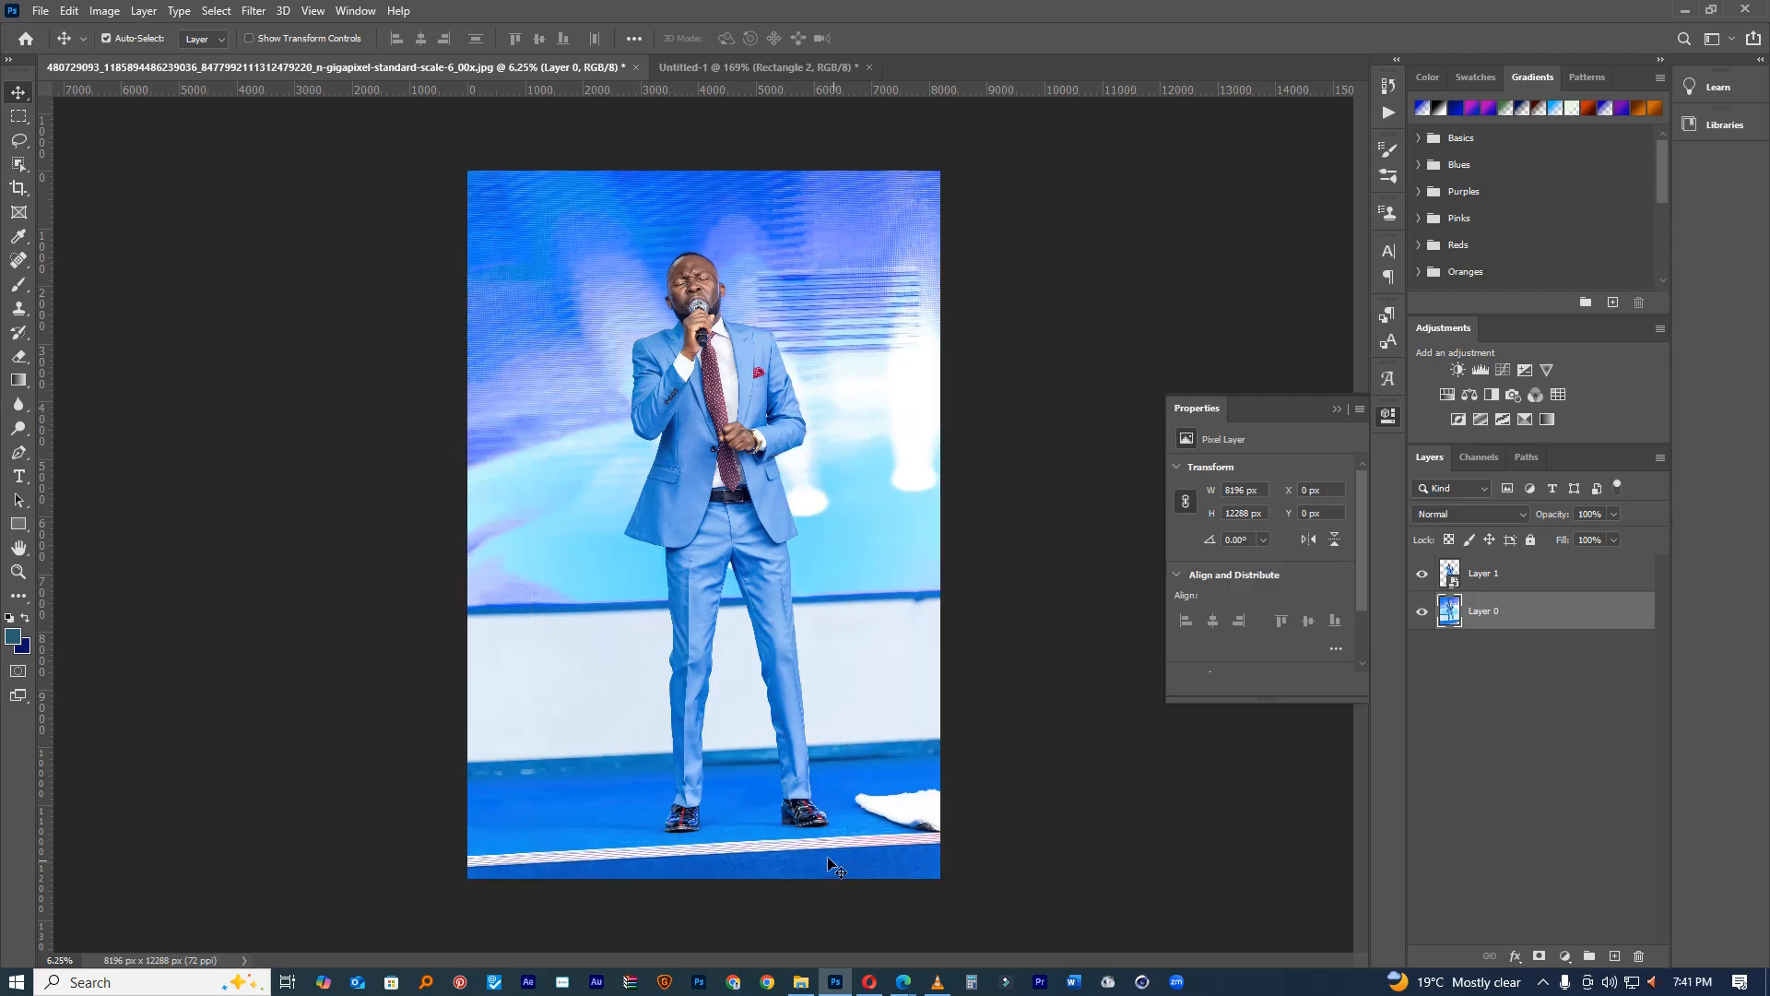
click(721, 74)
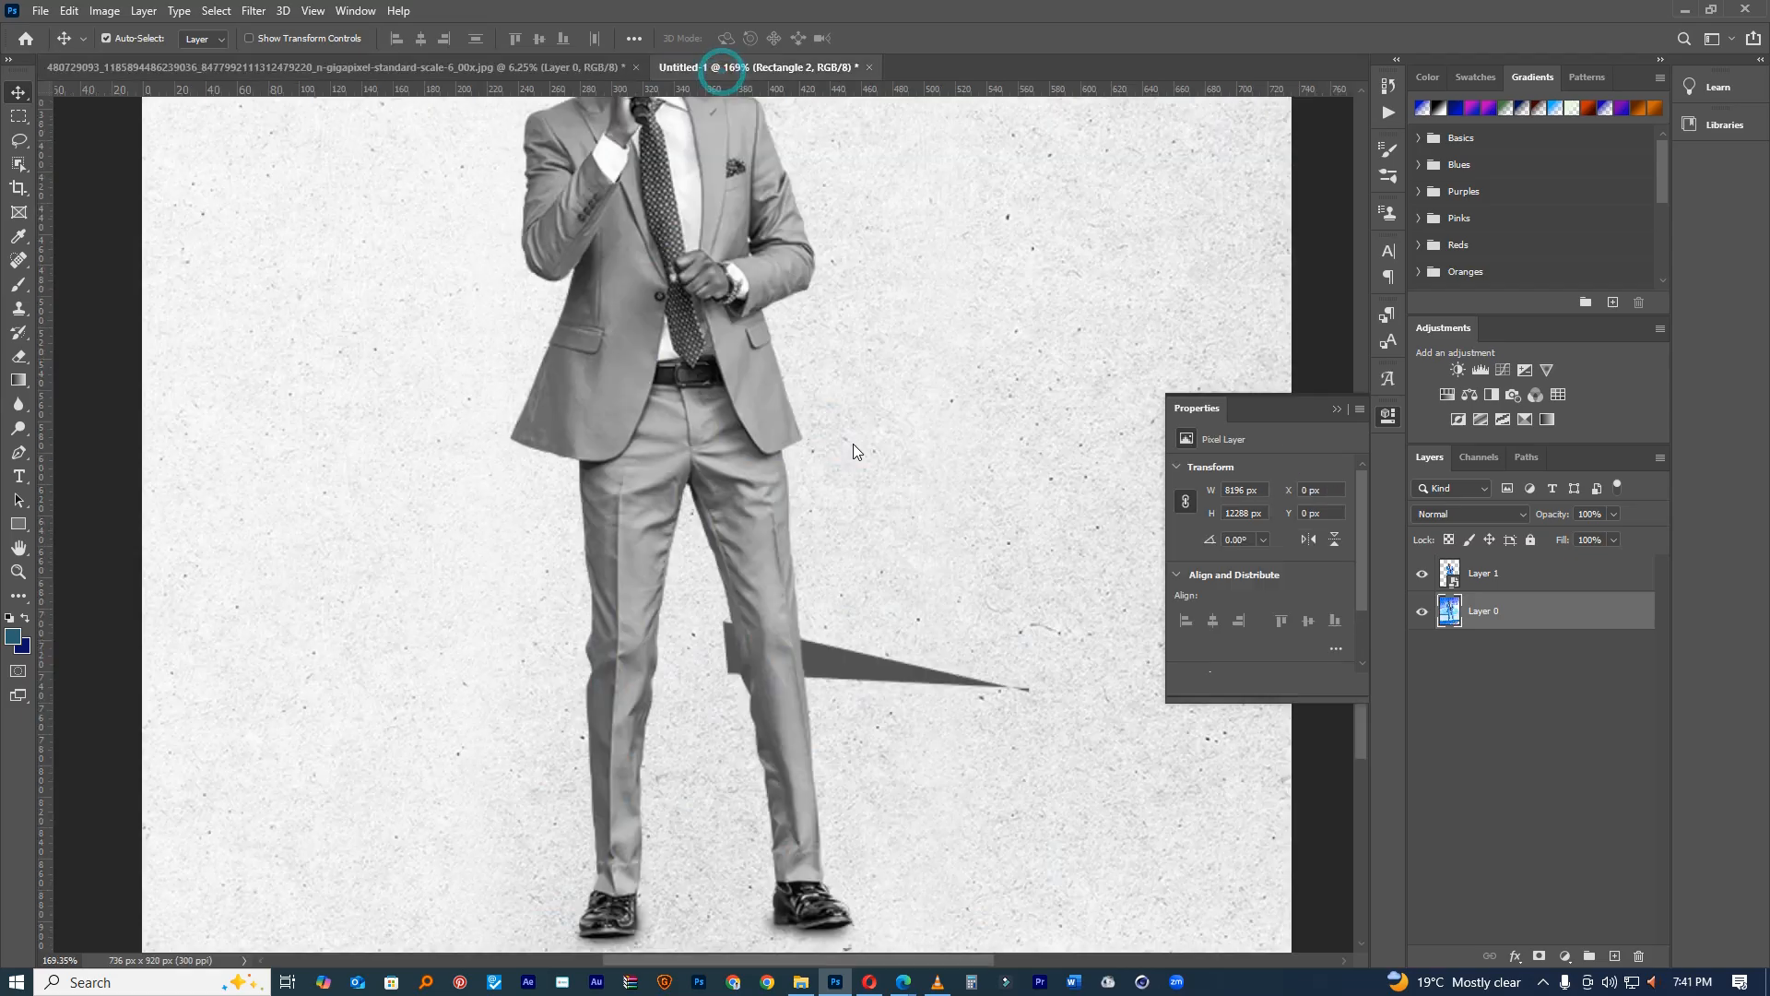
drag(872, 687, 719, 916)
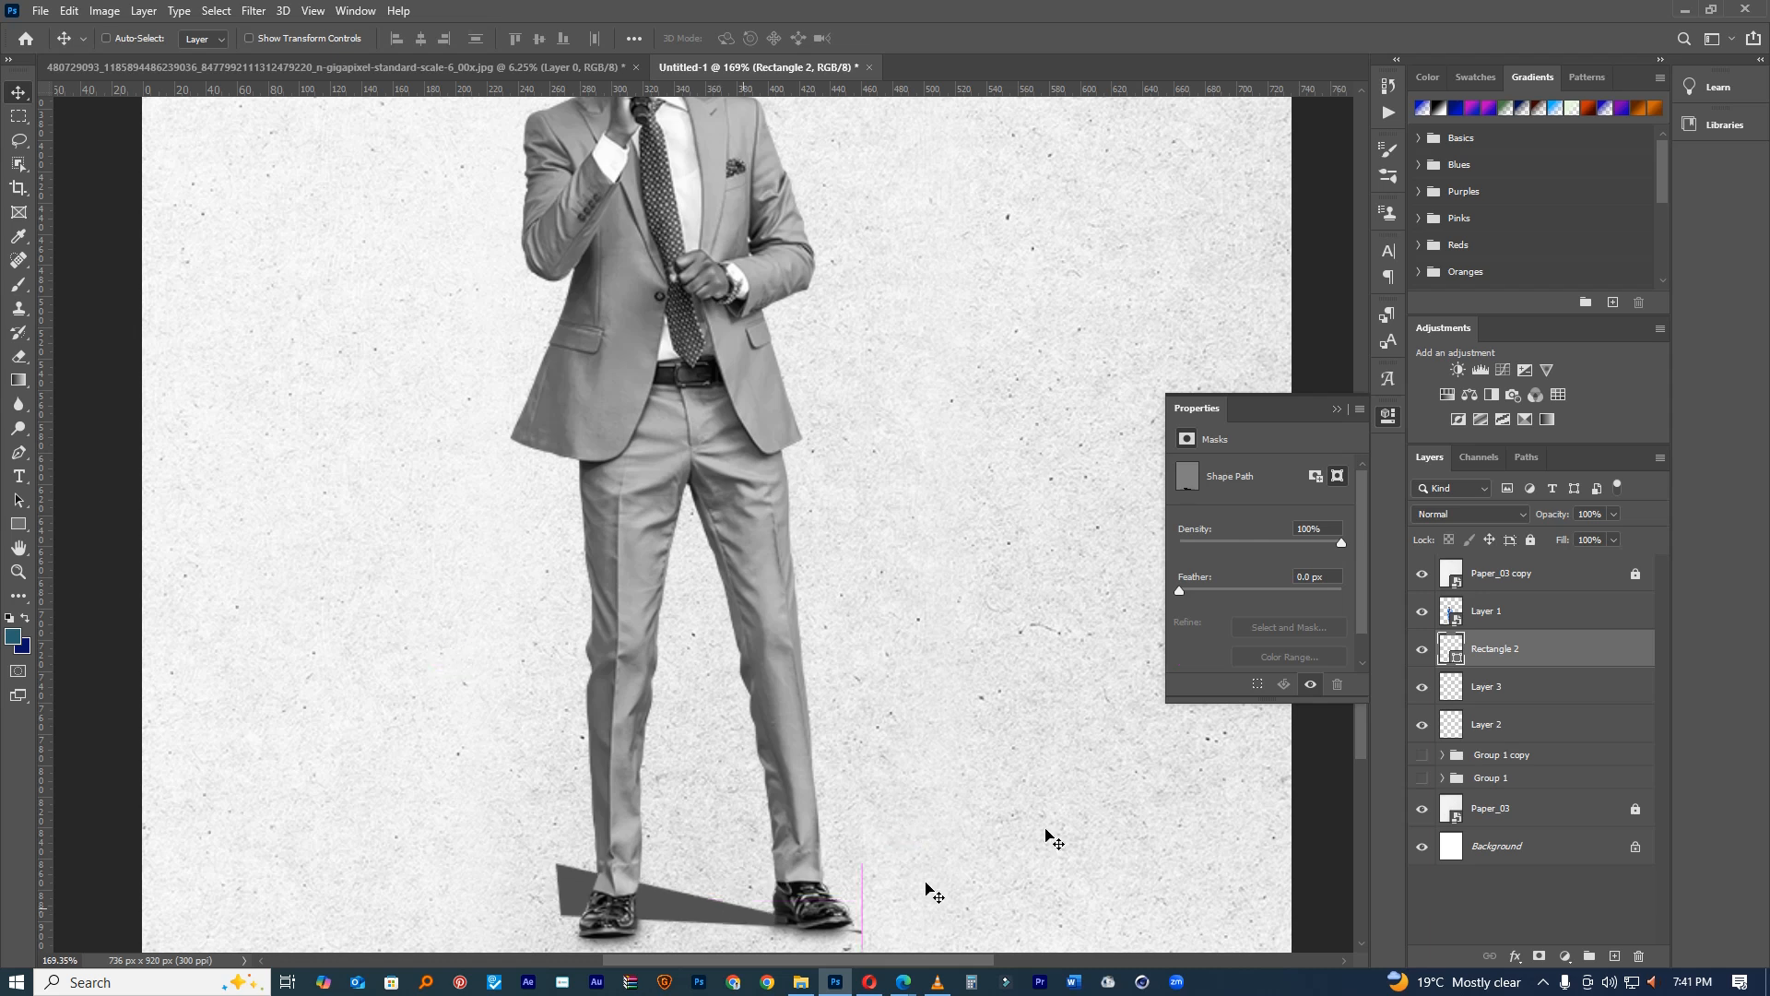
Step: Rasterize and Gaussian-blur the shadow wedge, then lower its opacity to 47%
click(249, 13)
mouse_move(277, 218)
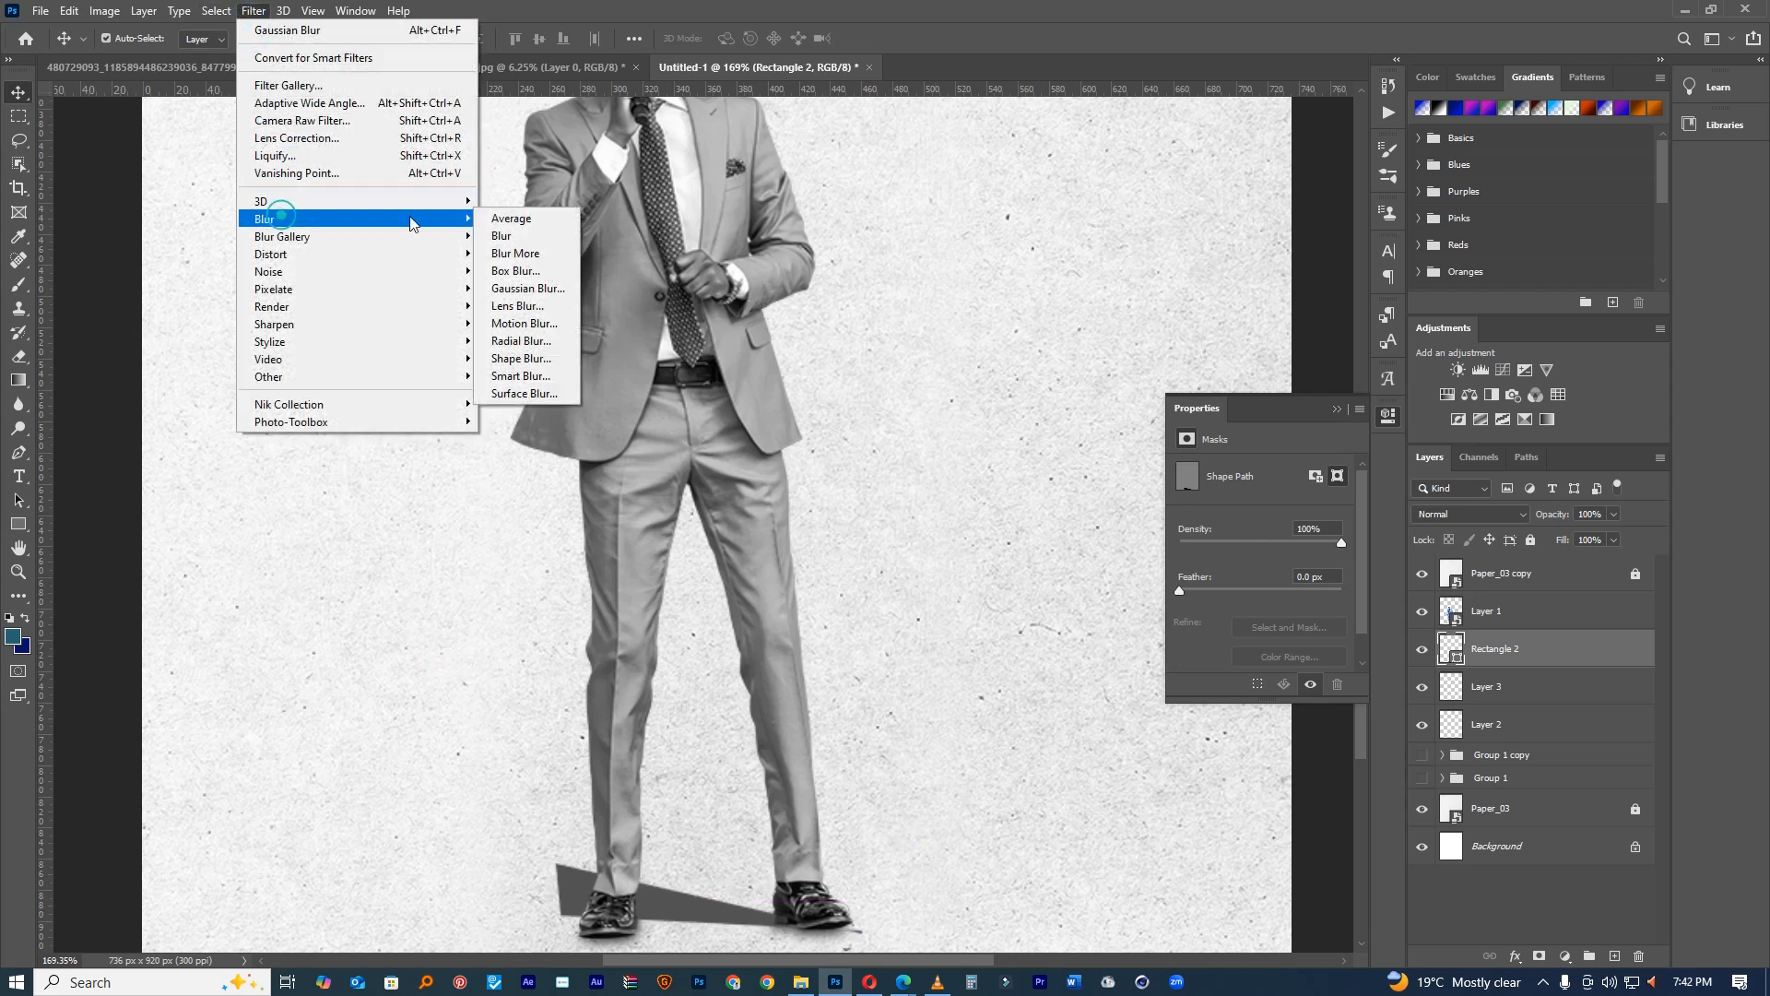
click(553, 289)
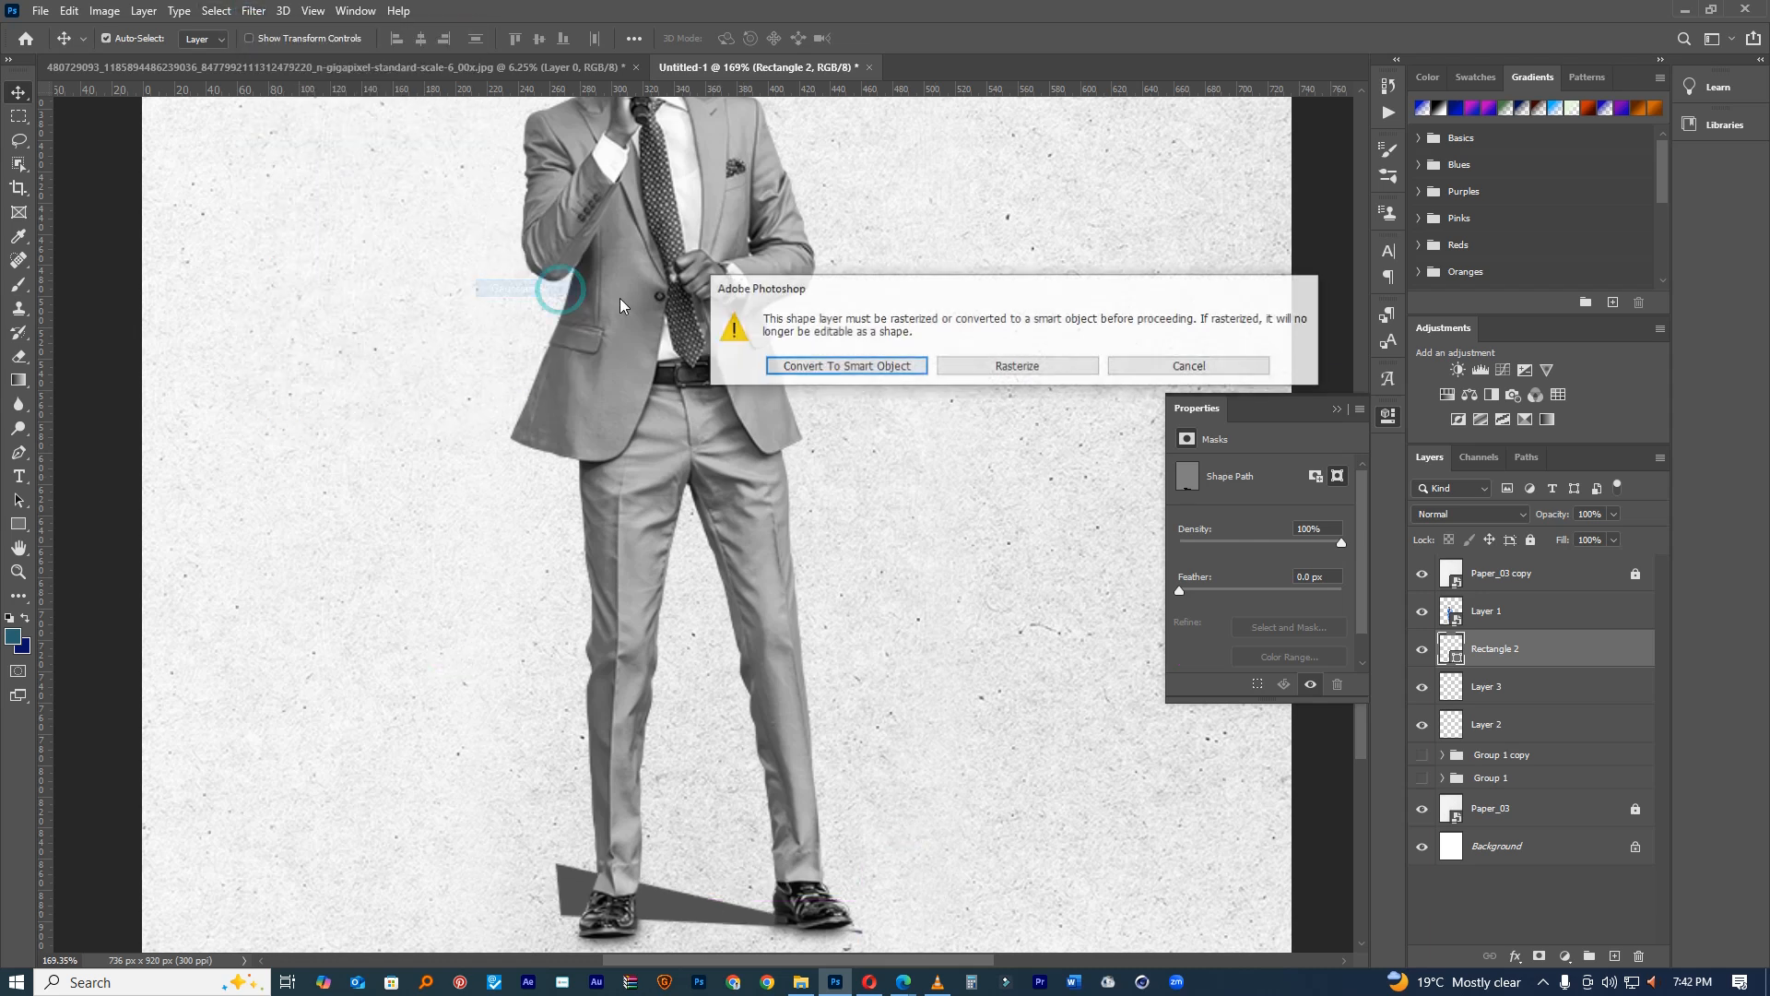
click(1015, 365)
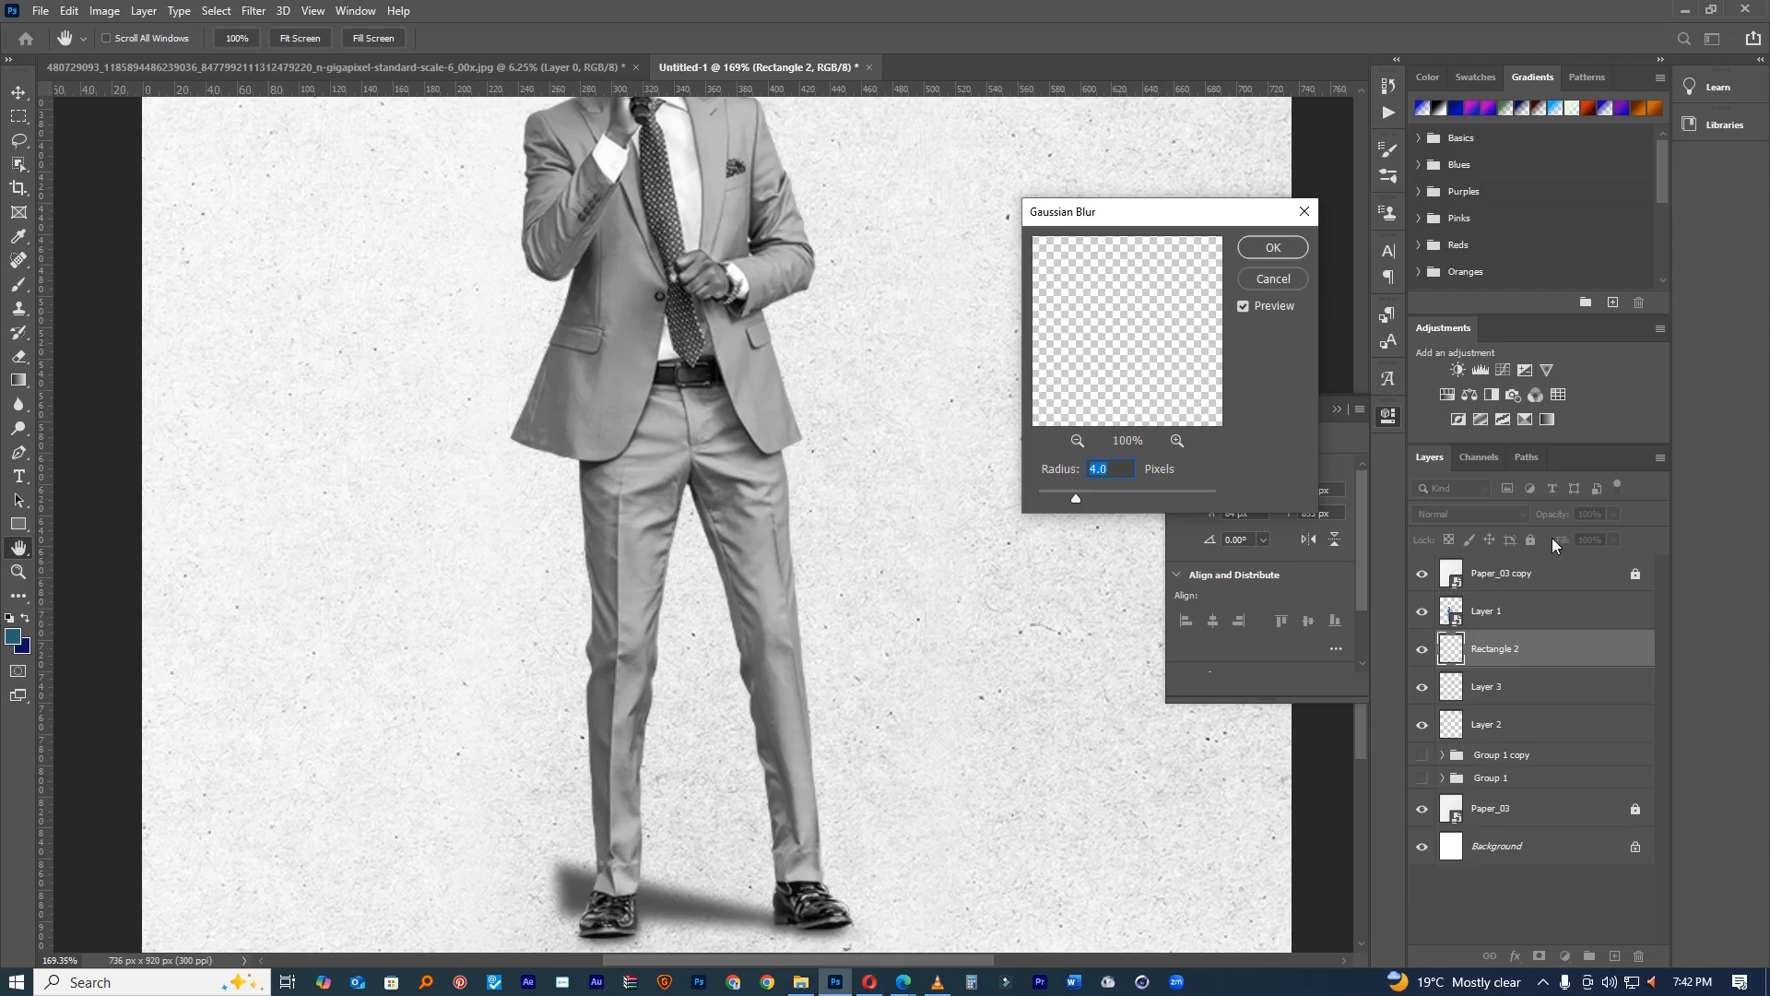
click(1268, 254)
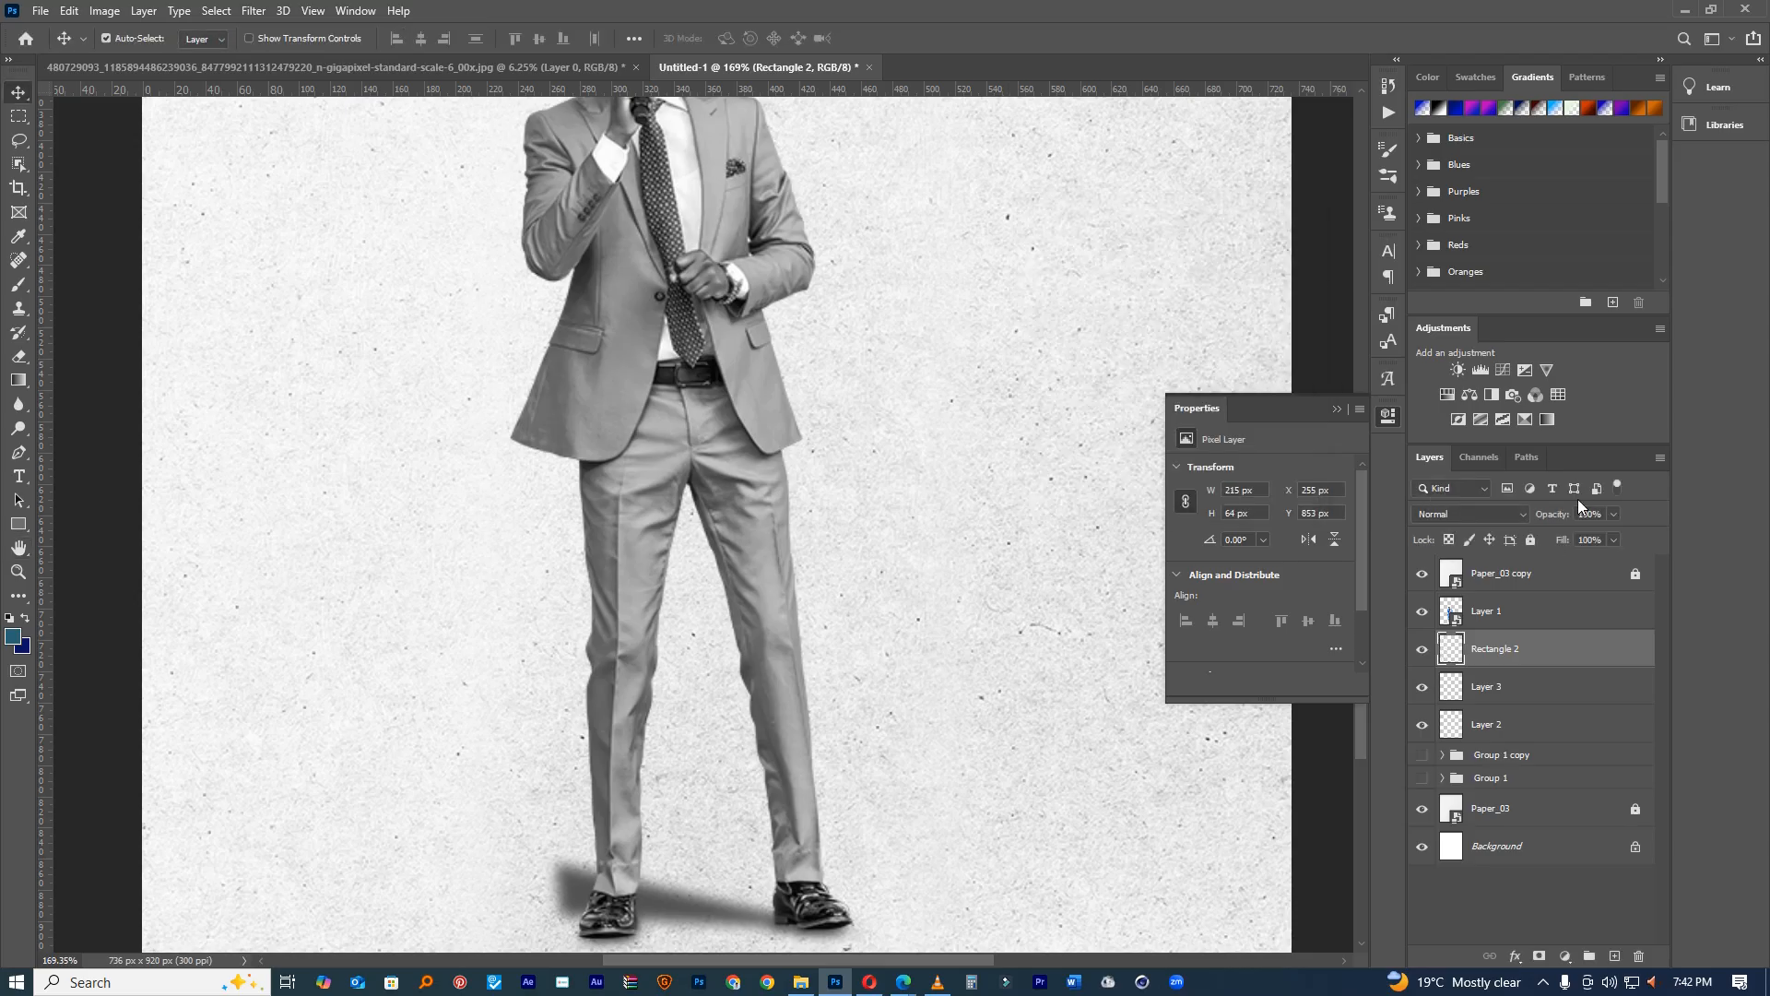
drag(1568, 513, 1508, 530)
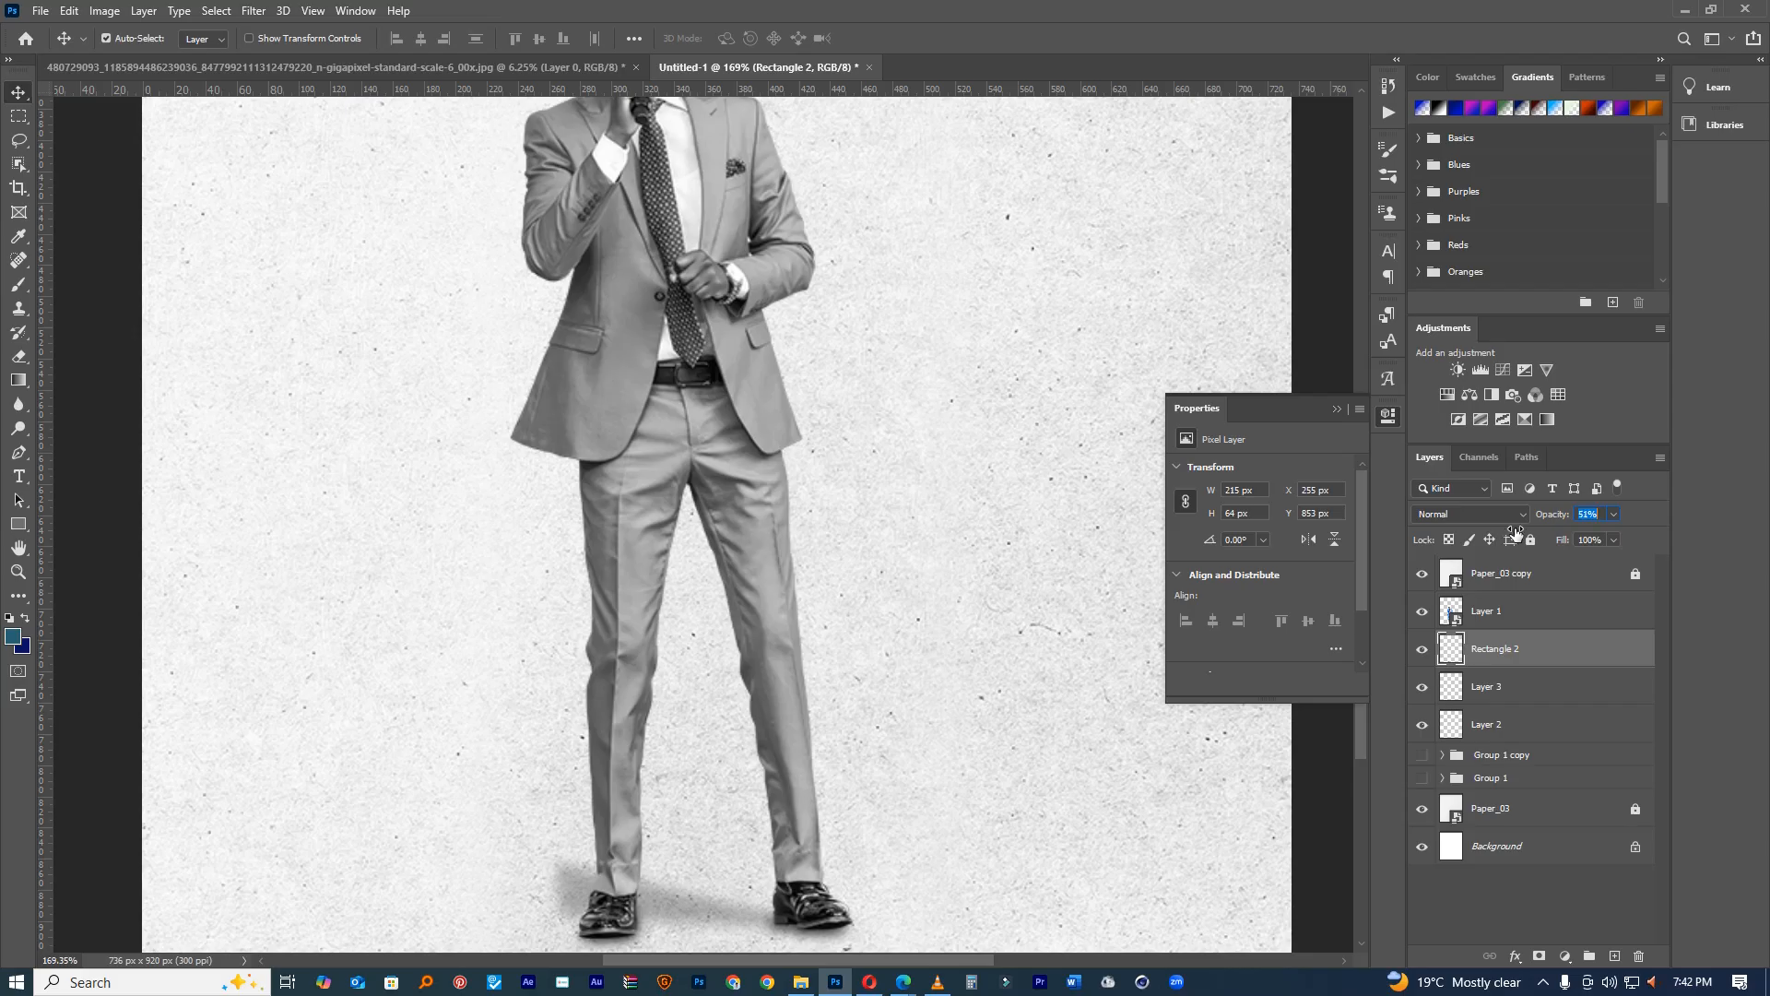
drag(1512, 535, 1512, 535)
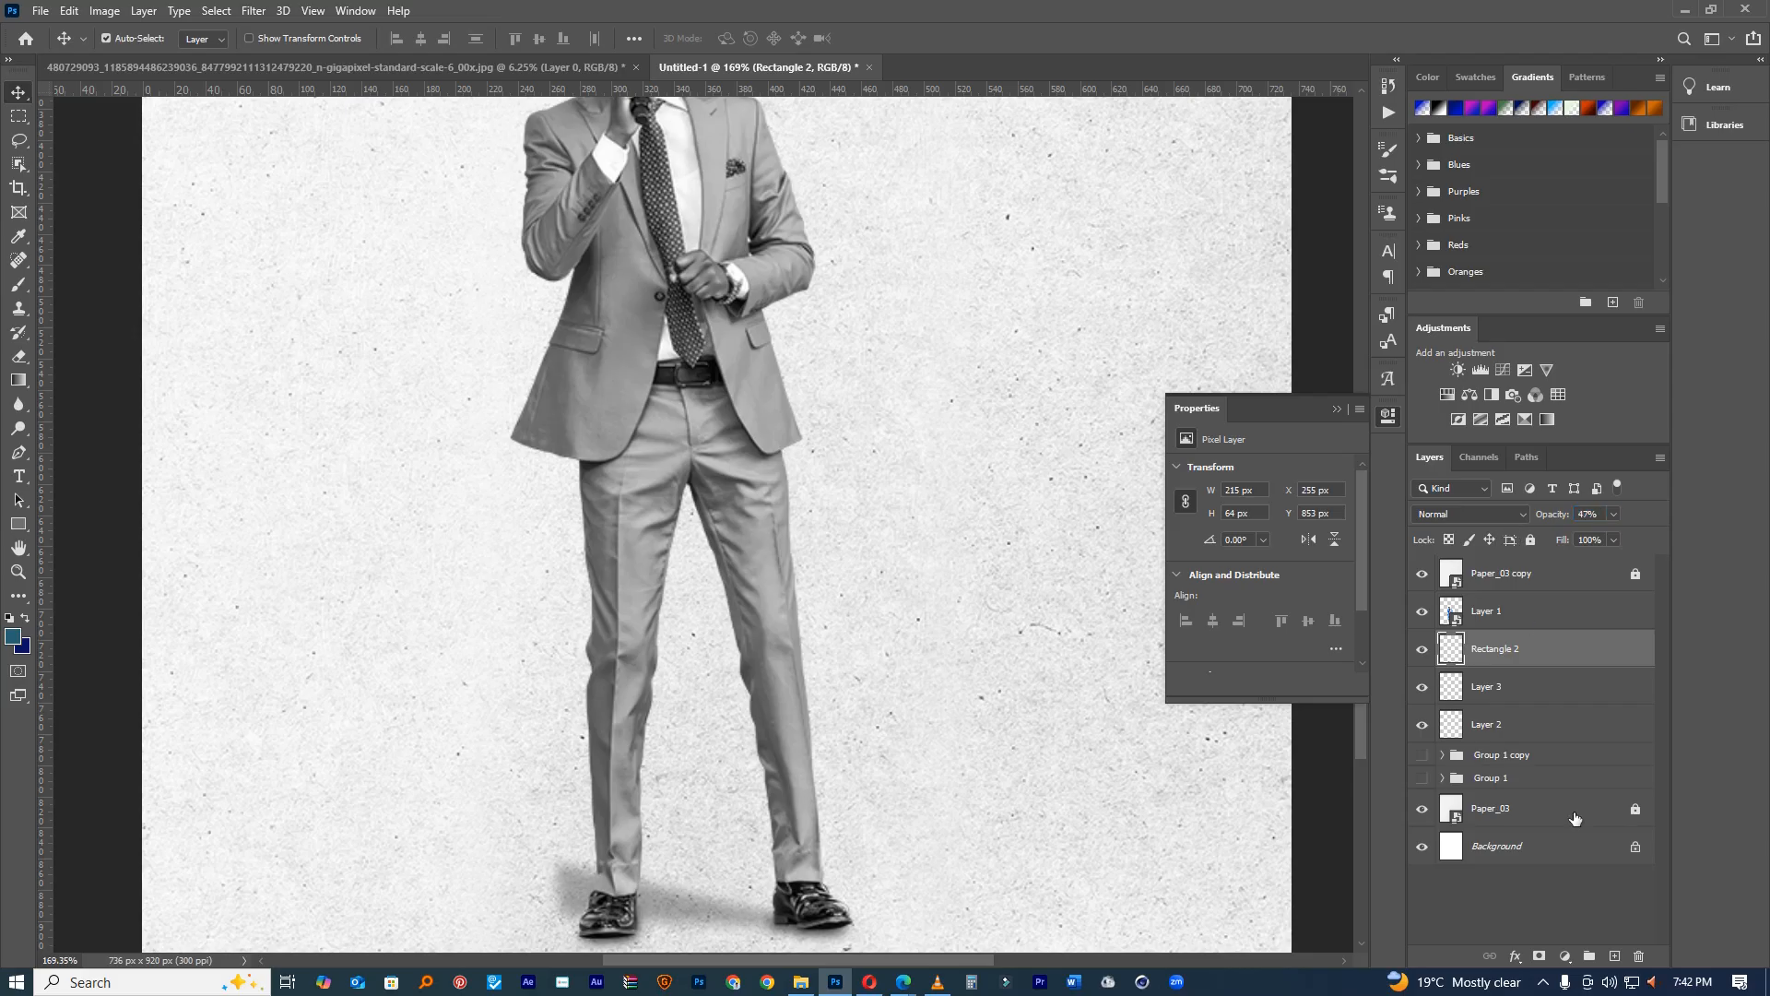
Step: Add a layer mask and erase the shadow left of the left shoe with a small eraser
click(1536, 954)
key(e)
right_click(597, 729)
drag(440, 478, 28, 438)
drag(597, 875, 658, 878)
click(592, 863)
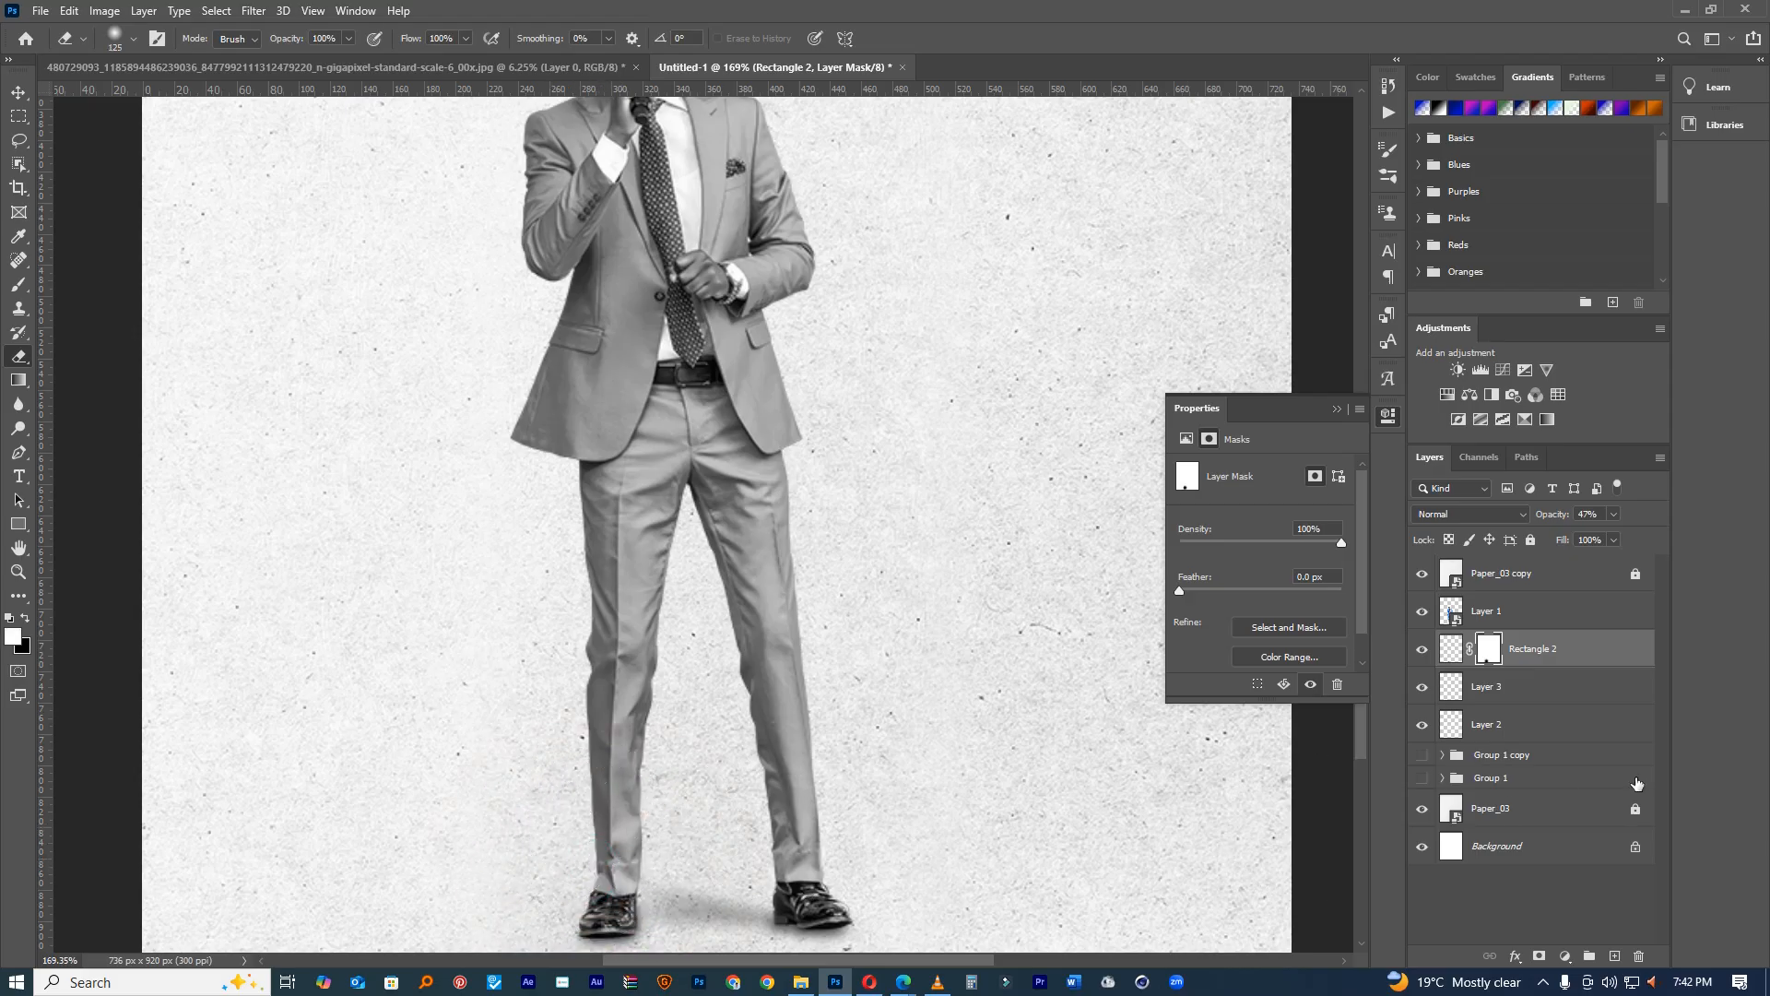
Step: Duplicate the shadow layer and move the copy left and down
key(ctrl+j)
key(v)
drag(756, 730, 541, 857)
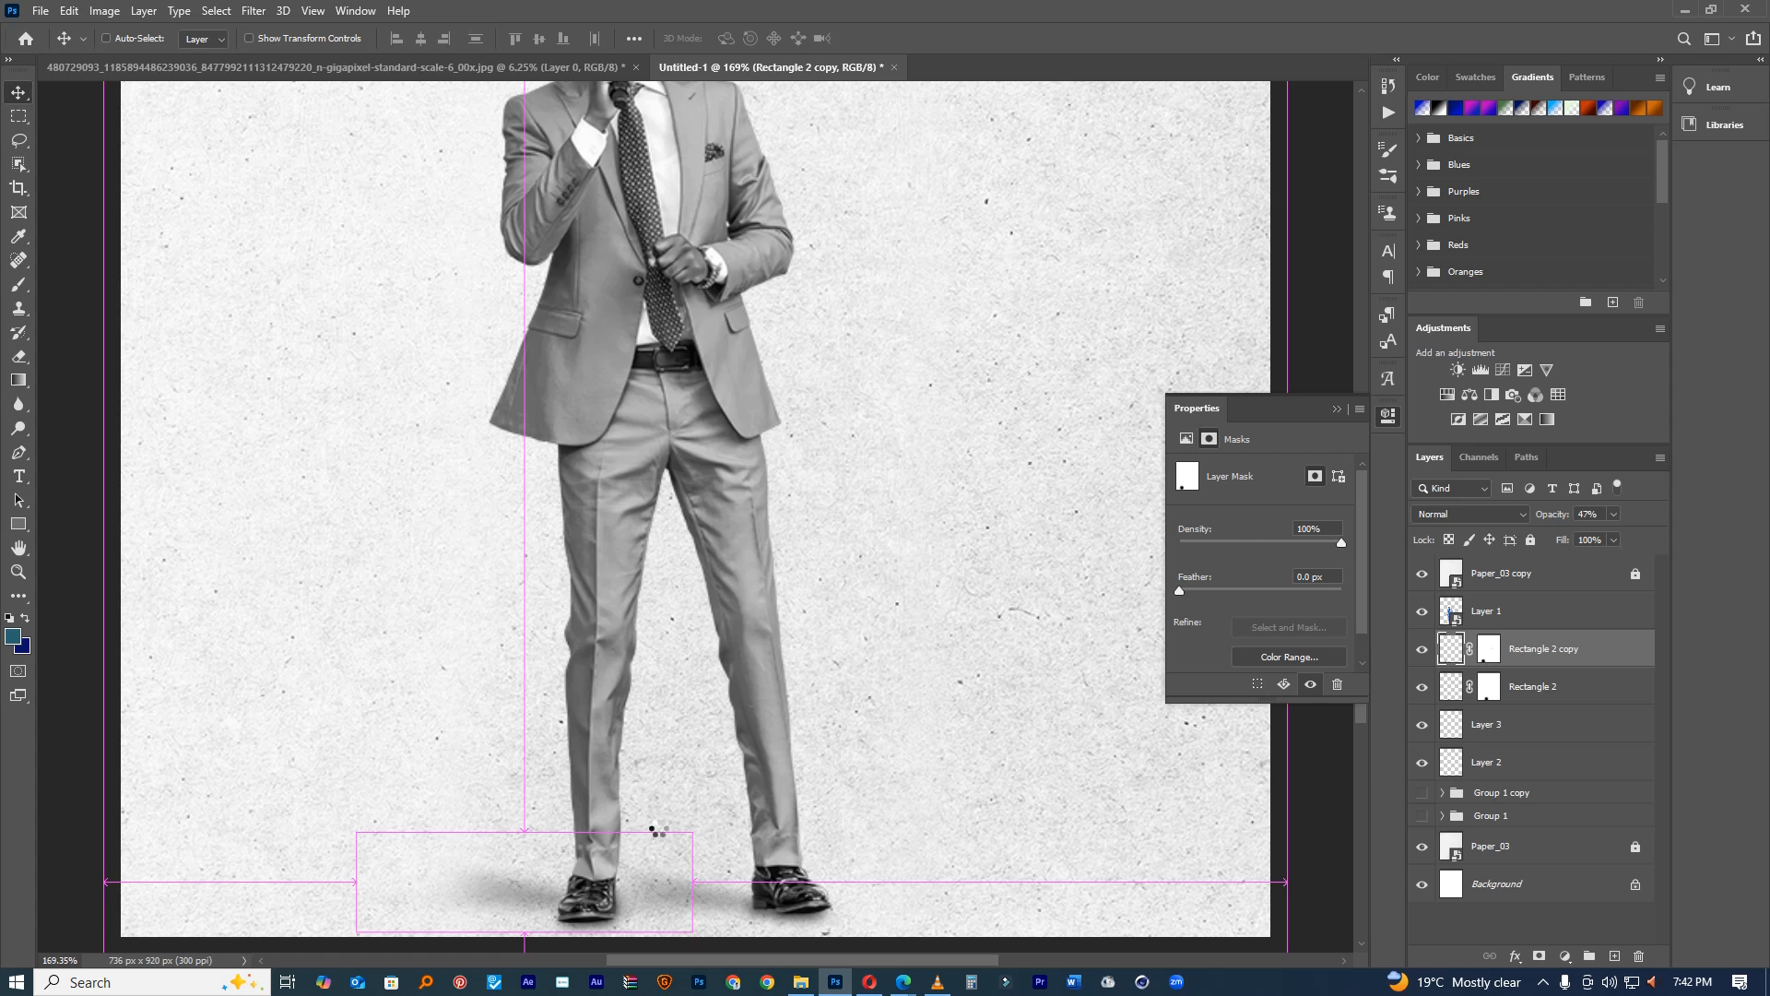
Step: Move Rectangle 2 copy under the feet, widening it leftward and tilting it slightly
key(t)
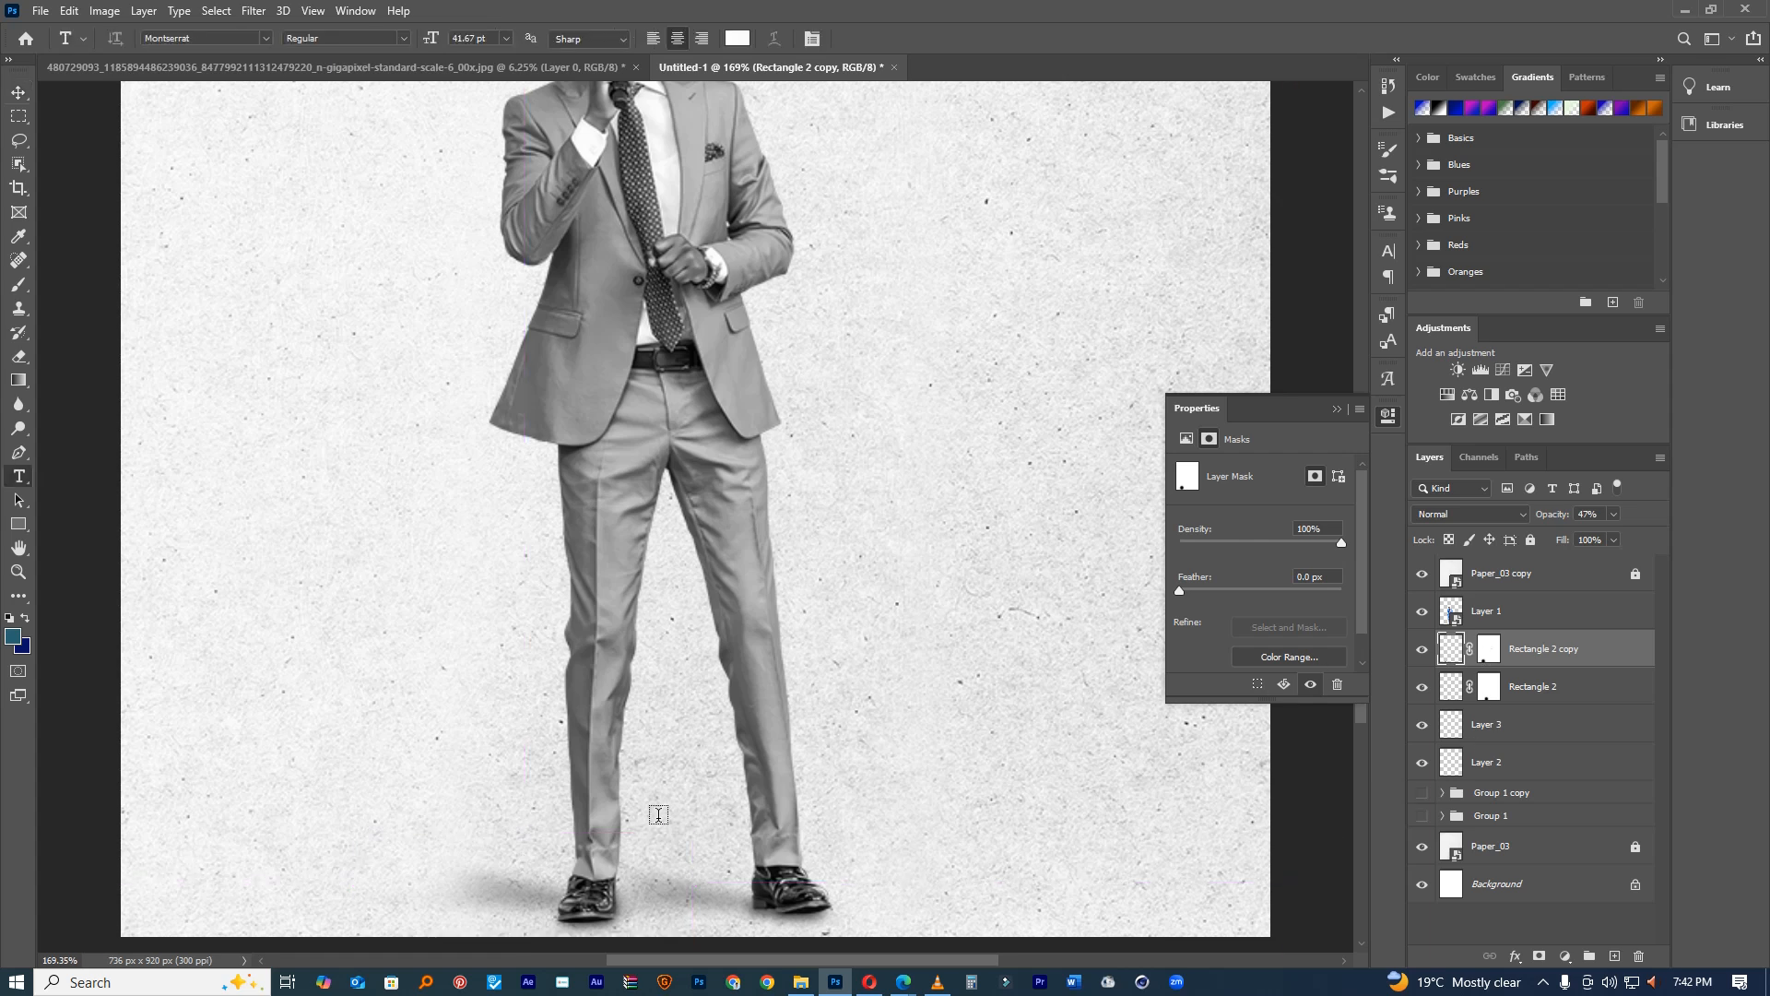
key(ctrl+t)
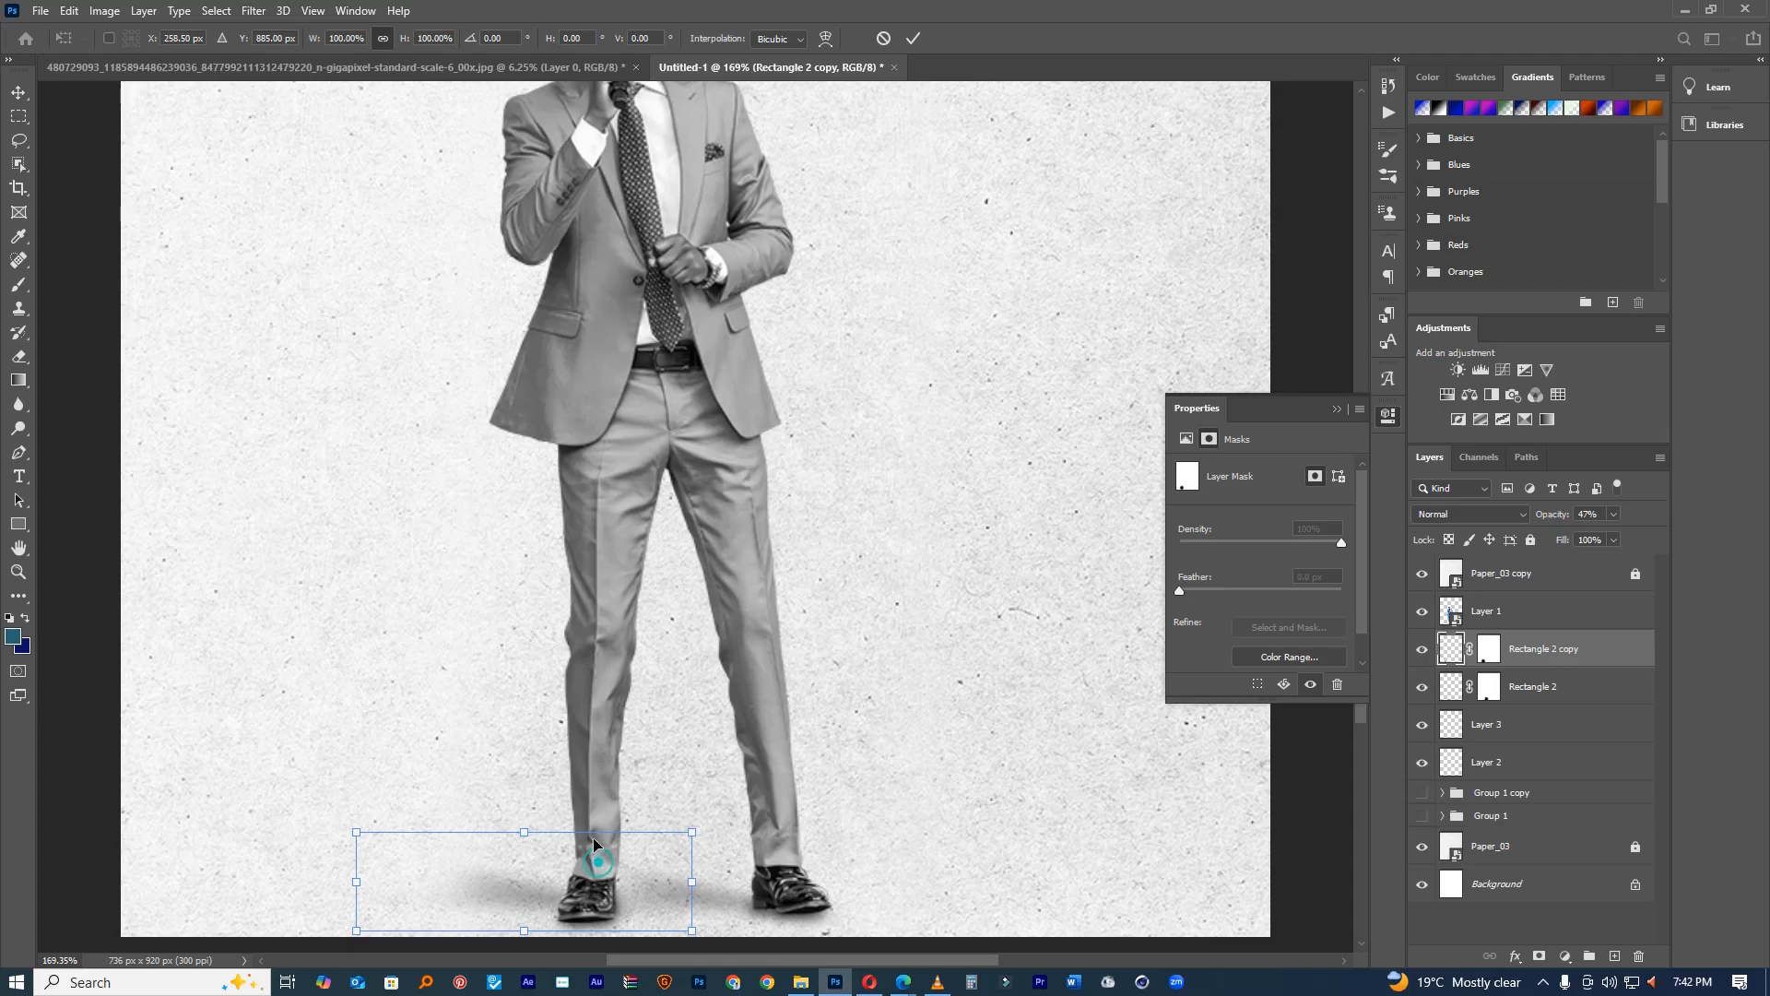
drag(592, 843, 587, 817)
drag(358, 851, 203, 855)
drag(708, 823, 714, 844)
drag(586, 847, 618, 848)
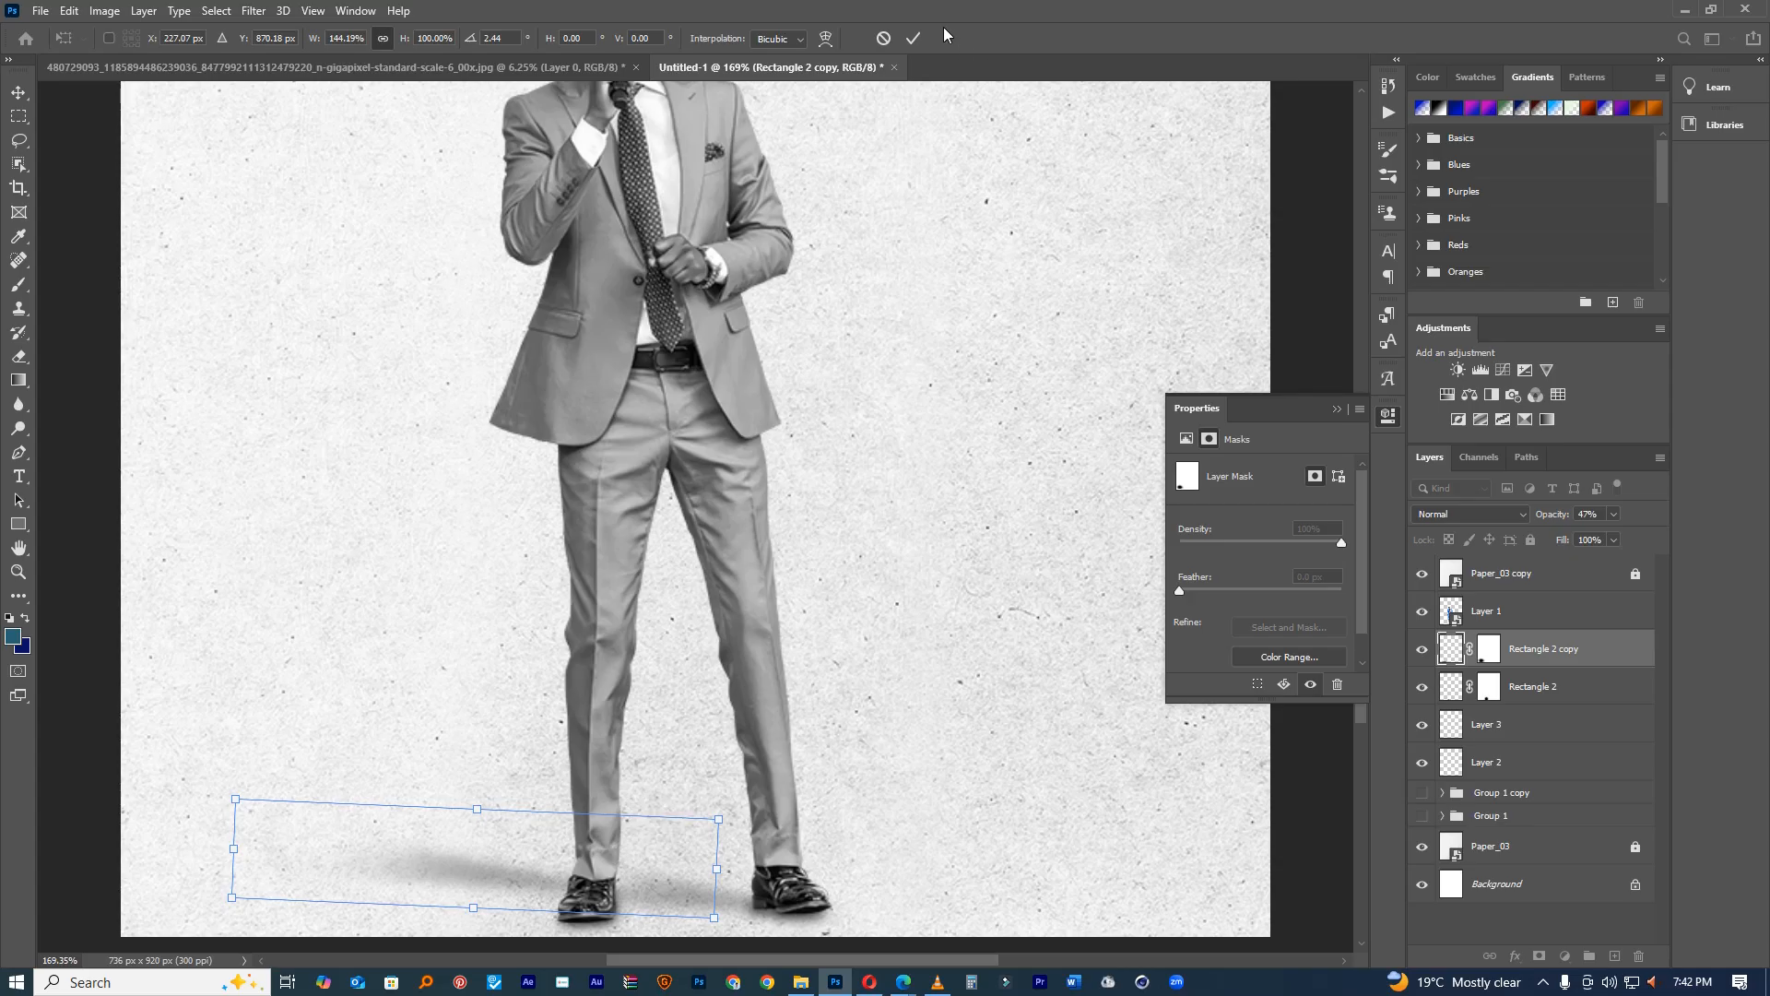
click(914, 39)
drag(905, 578, 733, 600)
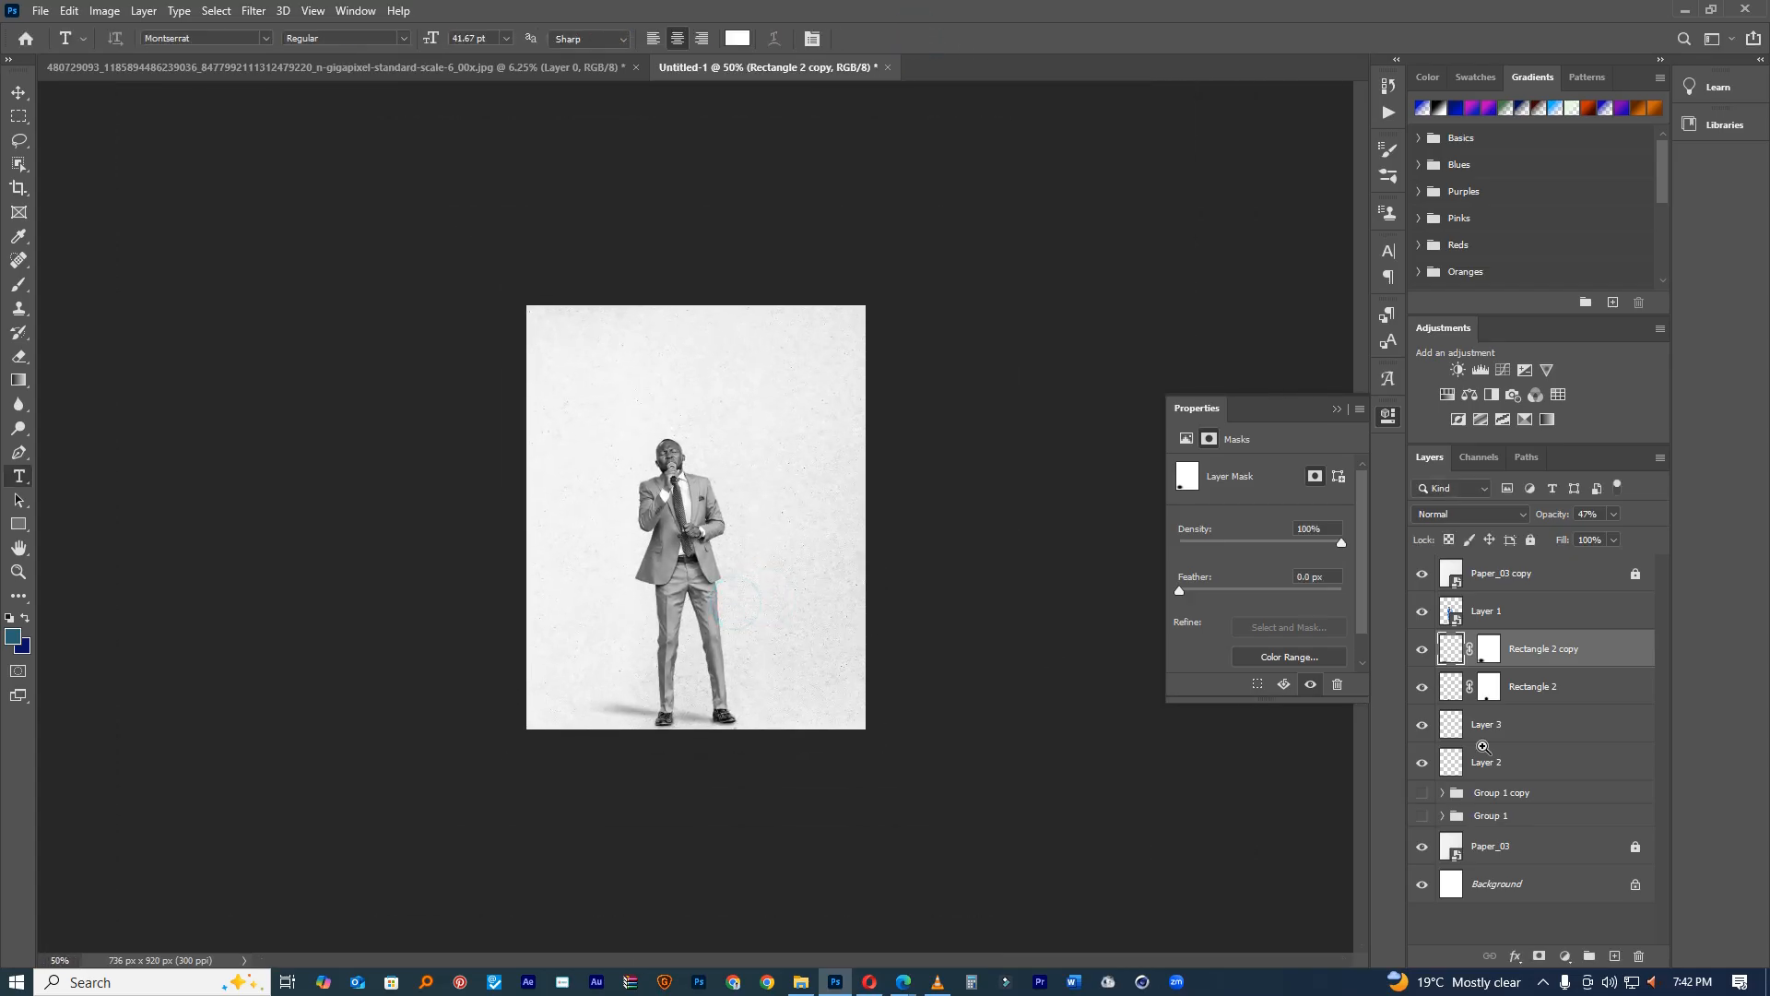
Step: Blur Rectangle 2 copy with an 8.4 px Gaussian Blur
click(253, 10)
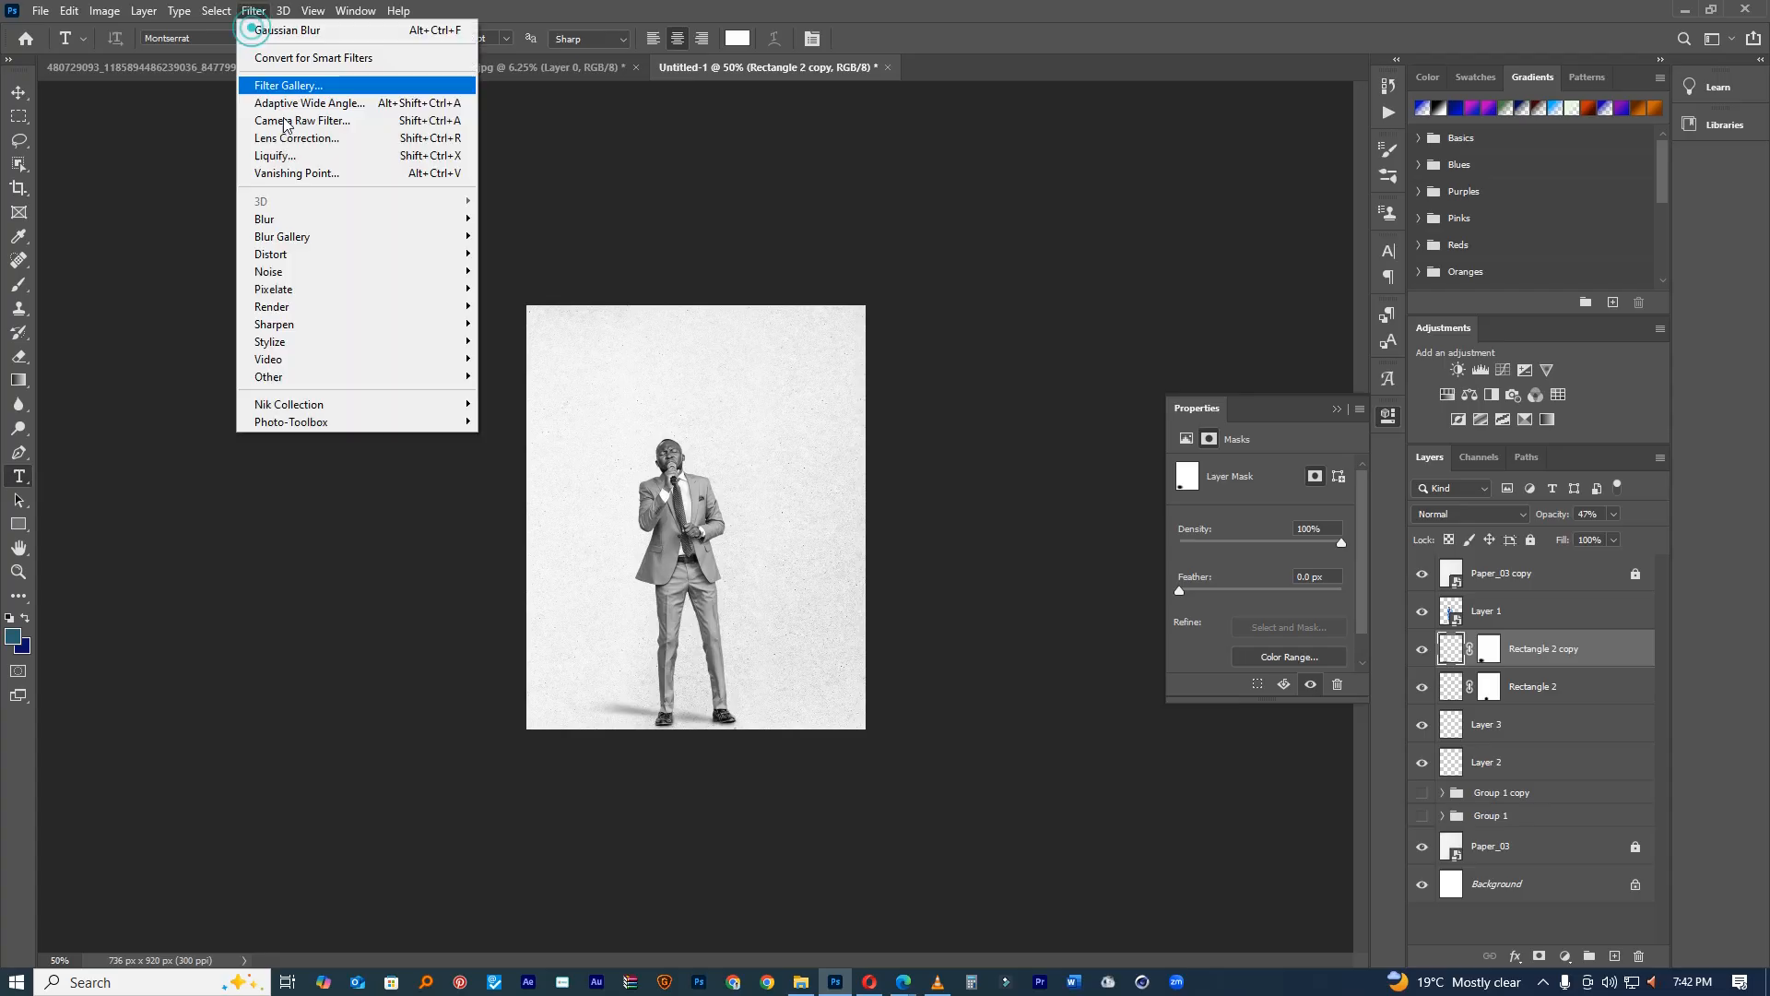
mouse_move(452, 219)
click(539, 288)
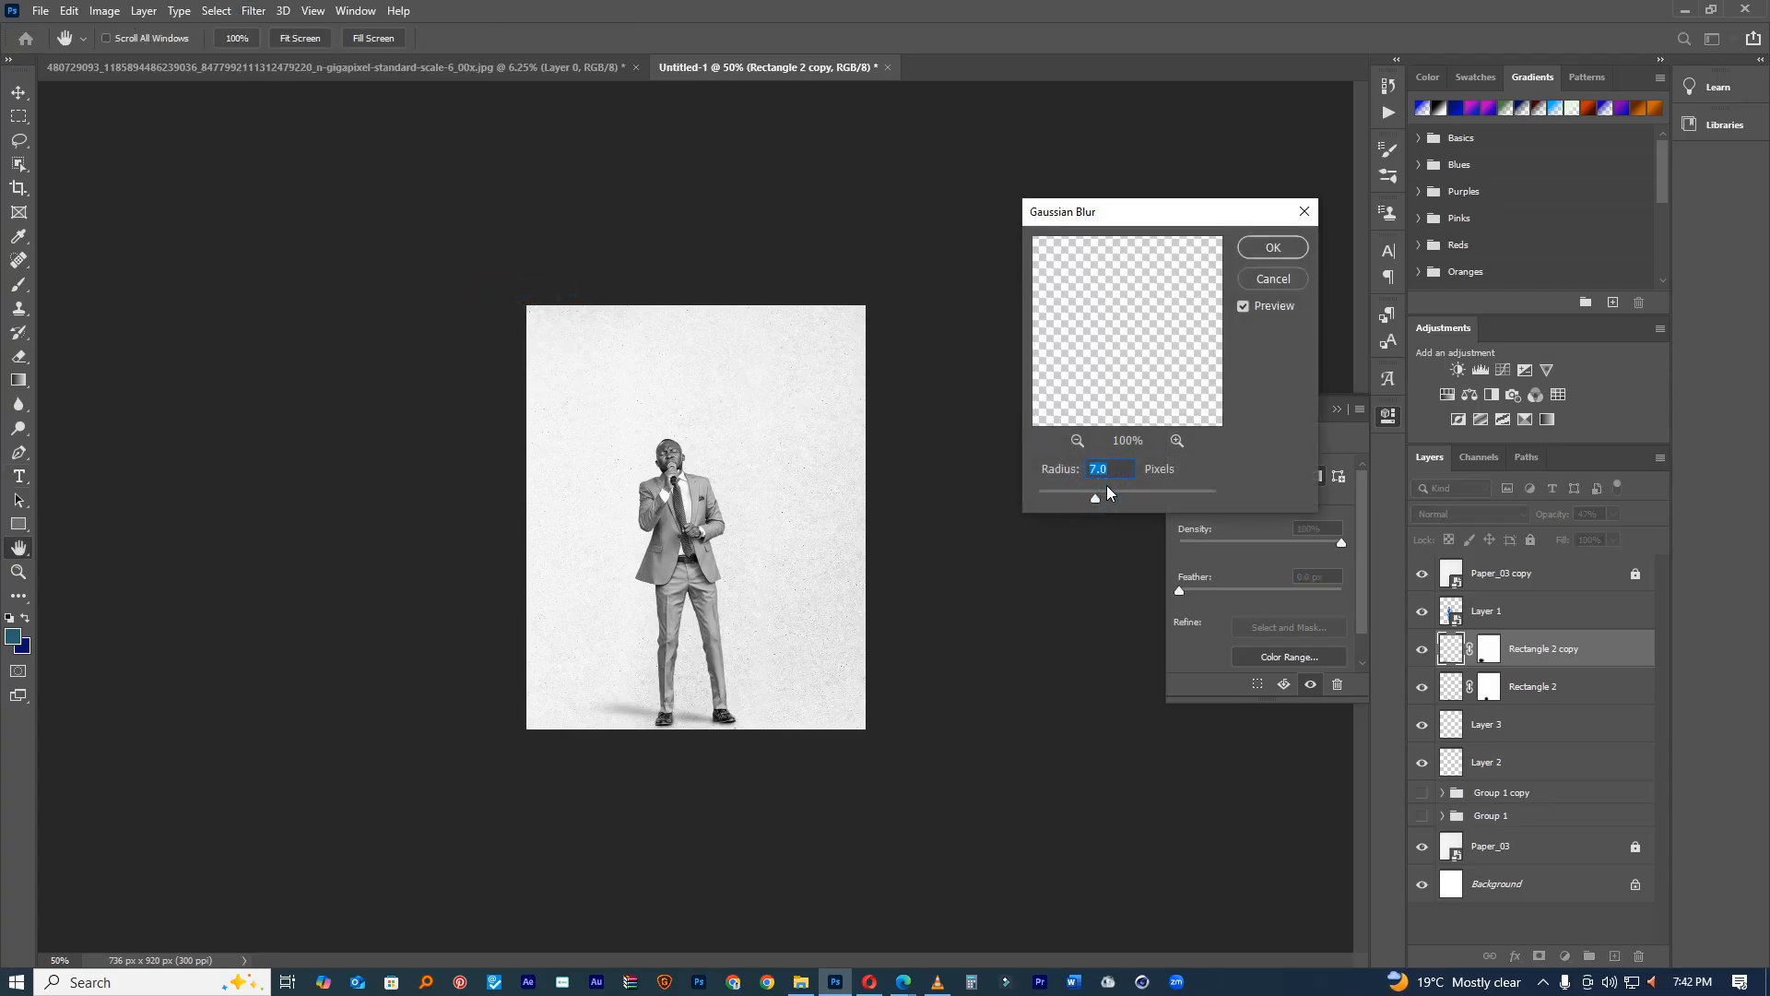
drag(1109, 493, 1098, 499)
click(1273, 248)
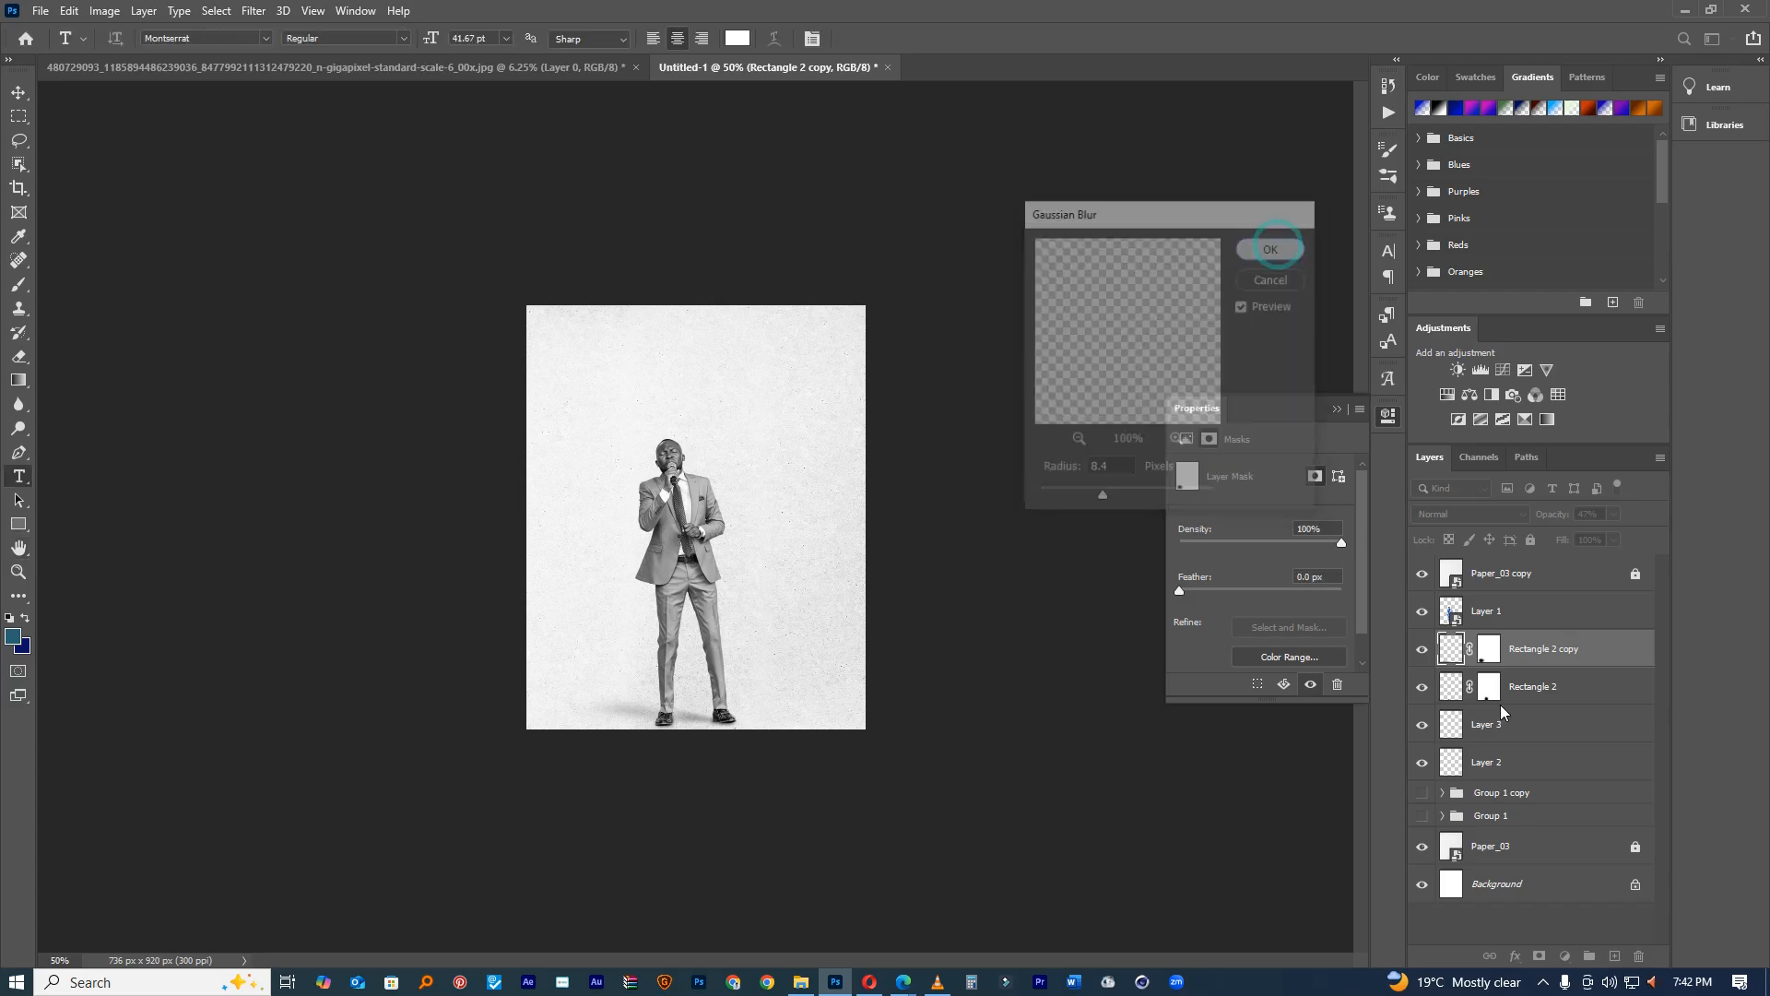
Step: Reapply the same blur to Rectangle 2 and select the four shadow layers
key(alt+bracketleft)
click(255, 11)
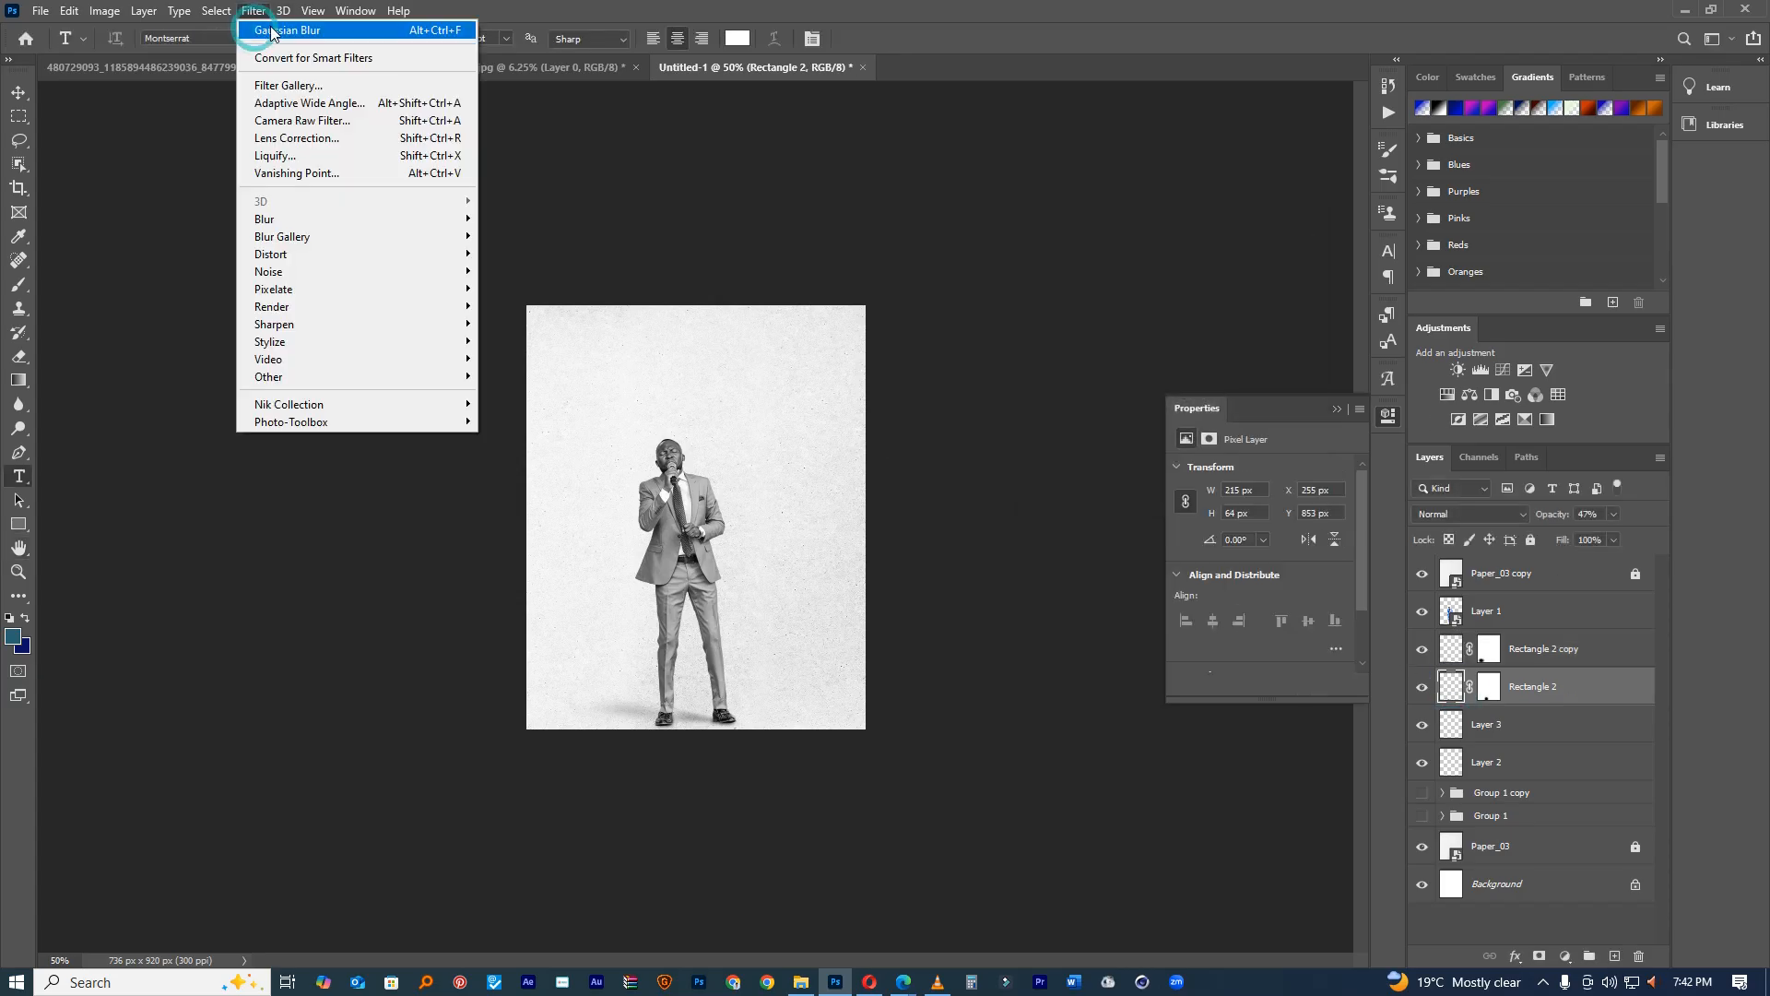
click(276, 31)
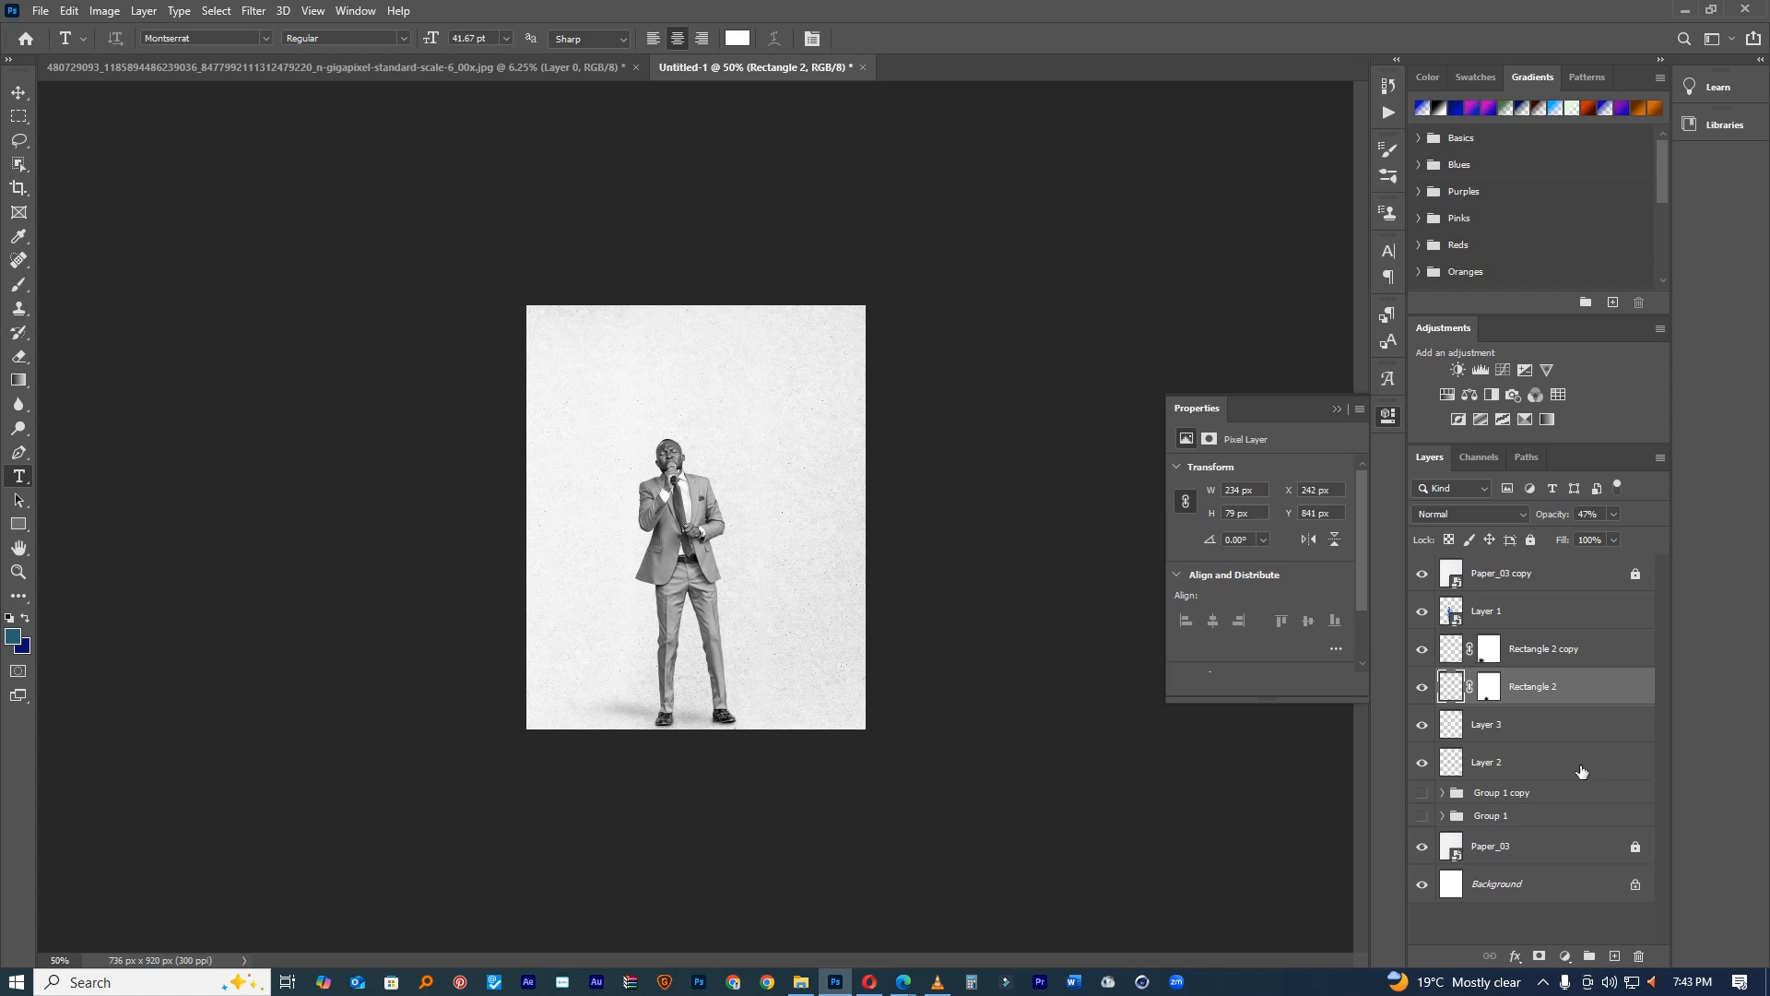
click(1496, 779)
shift+click(1528, 650)
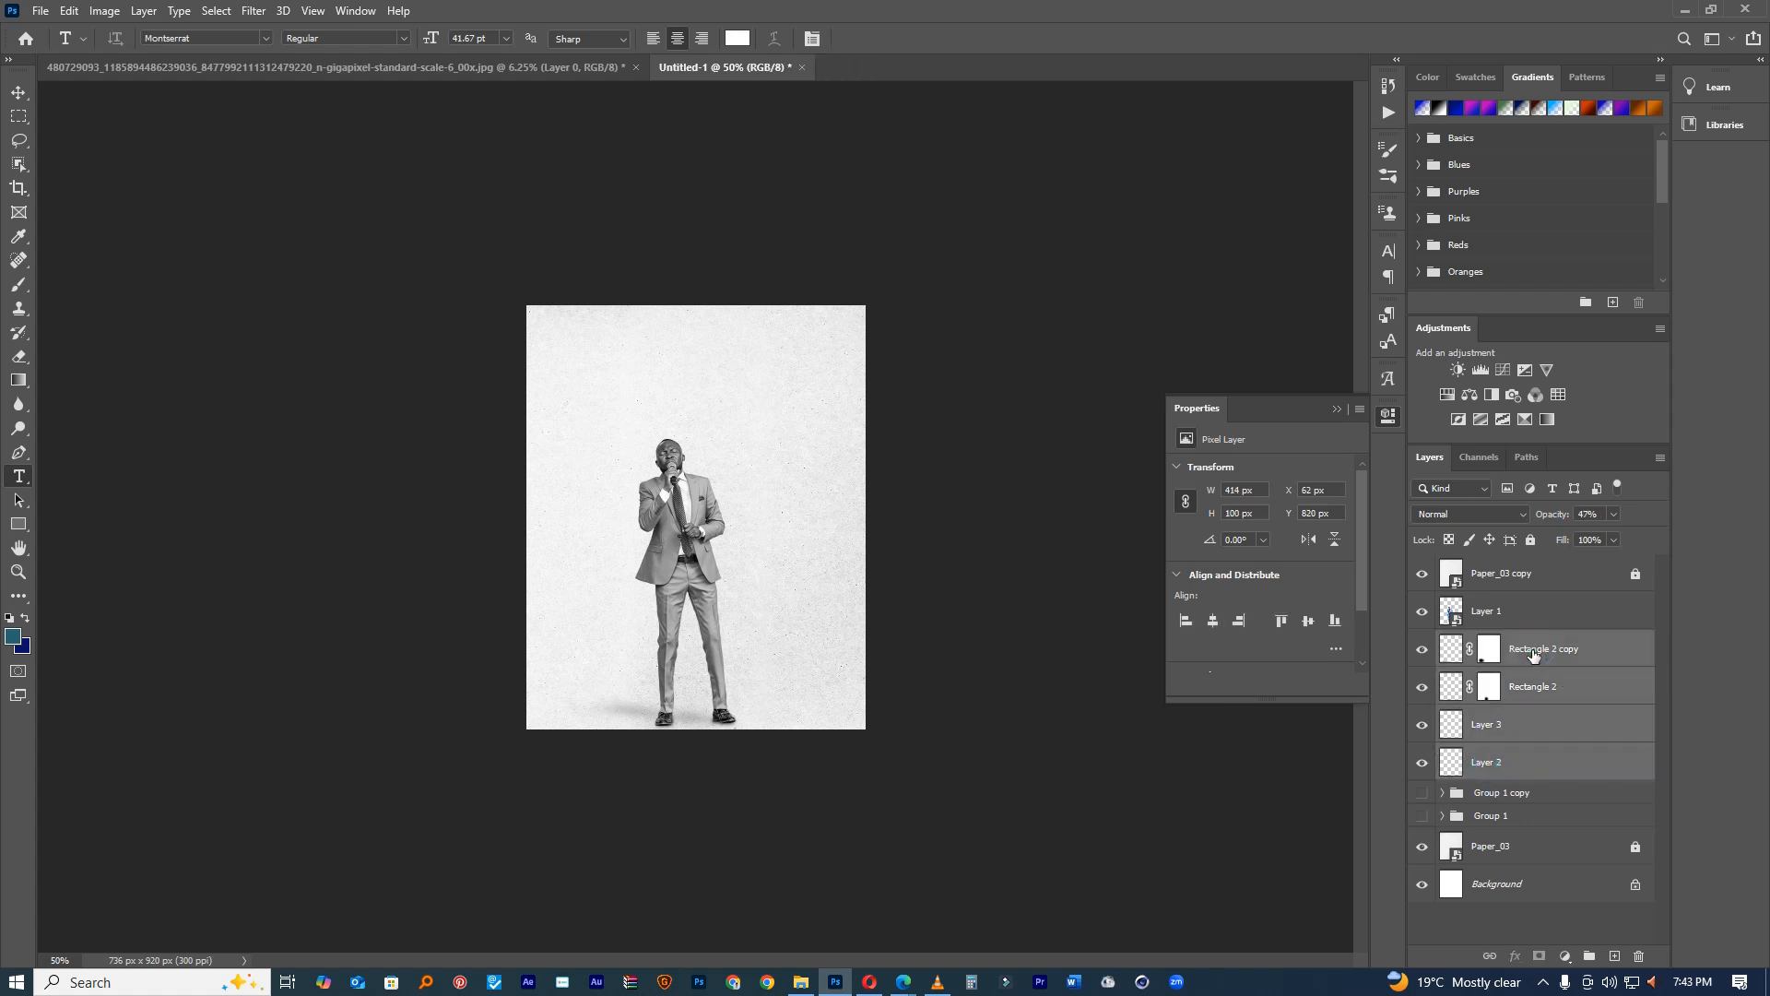
Step: Group the four shadow layers and name the group 'Shadows'
key(ctrl+g)
double_click(1490, 642)
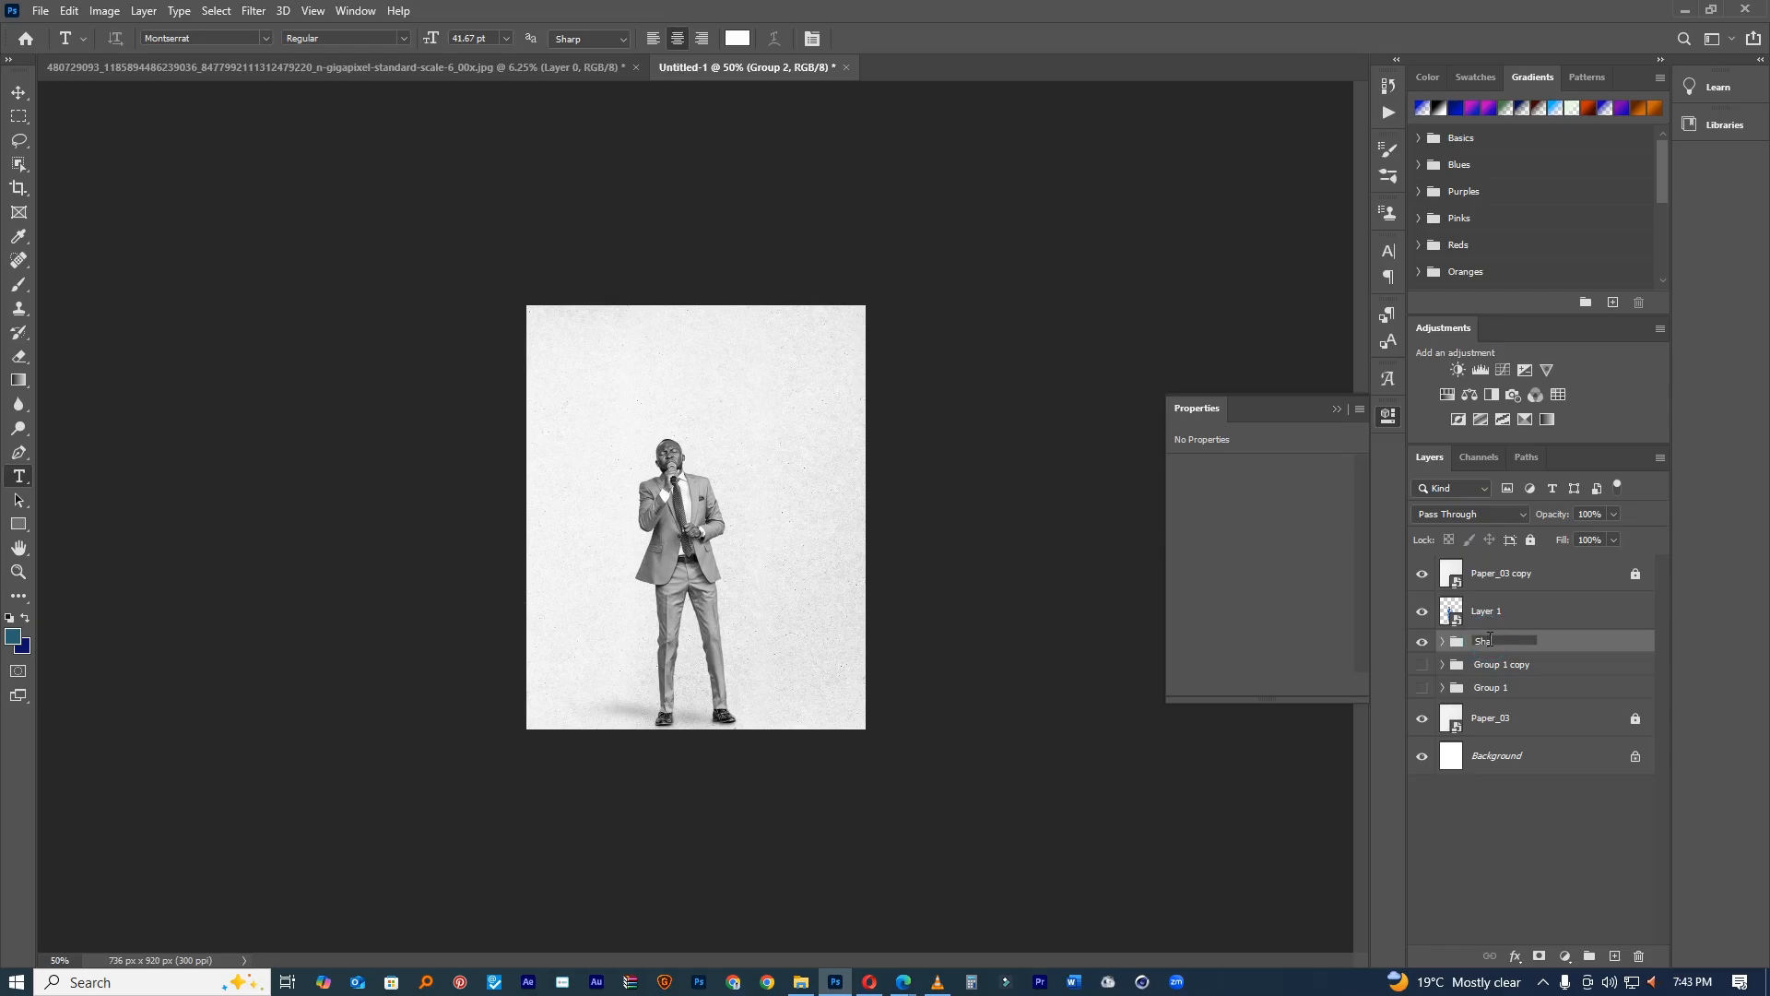
text(Shadows)
key(Return)
Step: Delete Group 1 copy and make the three photo panels in Group 1 visible
click(1421, 575)
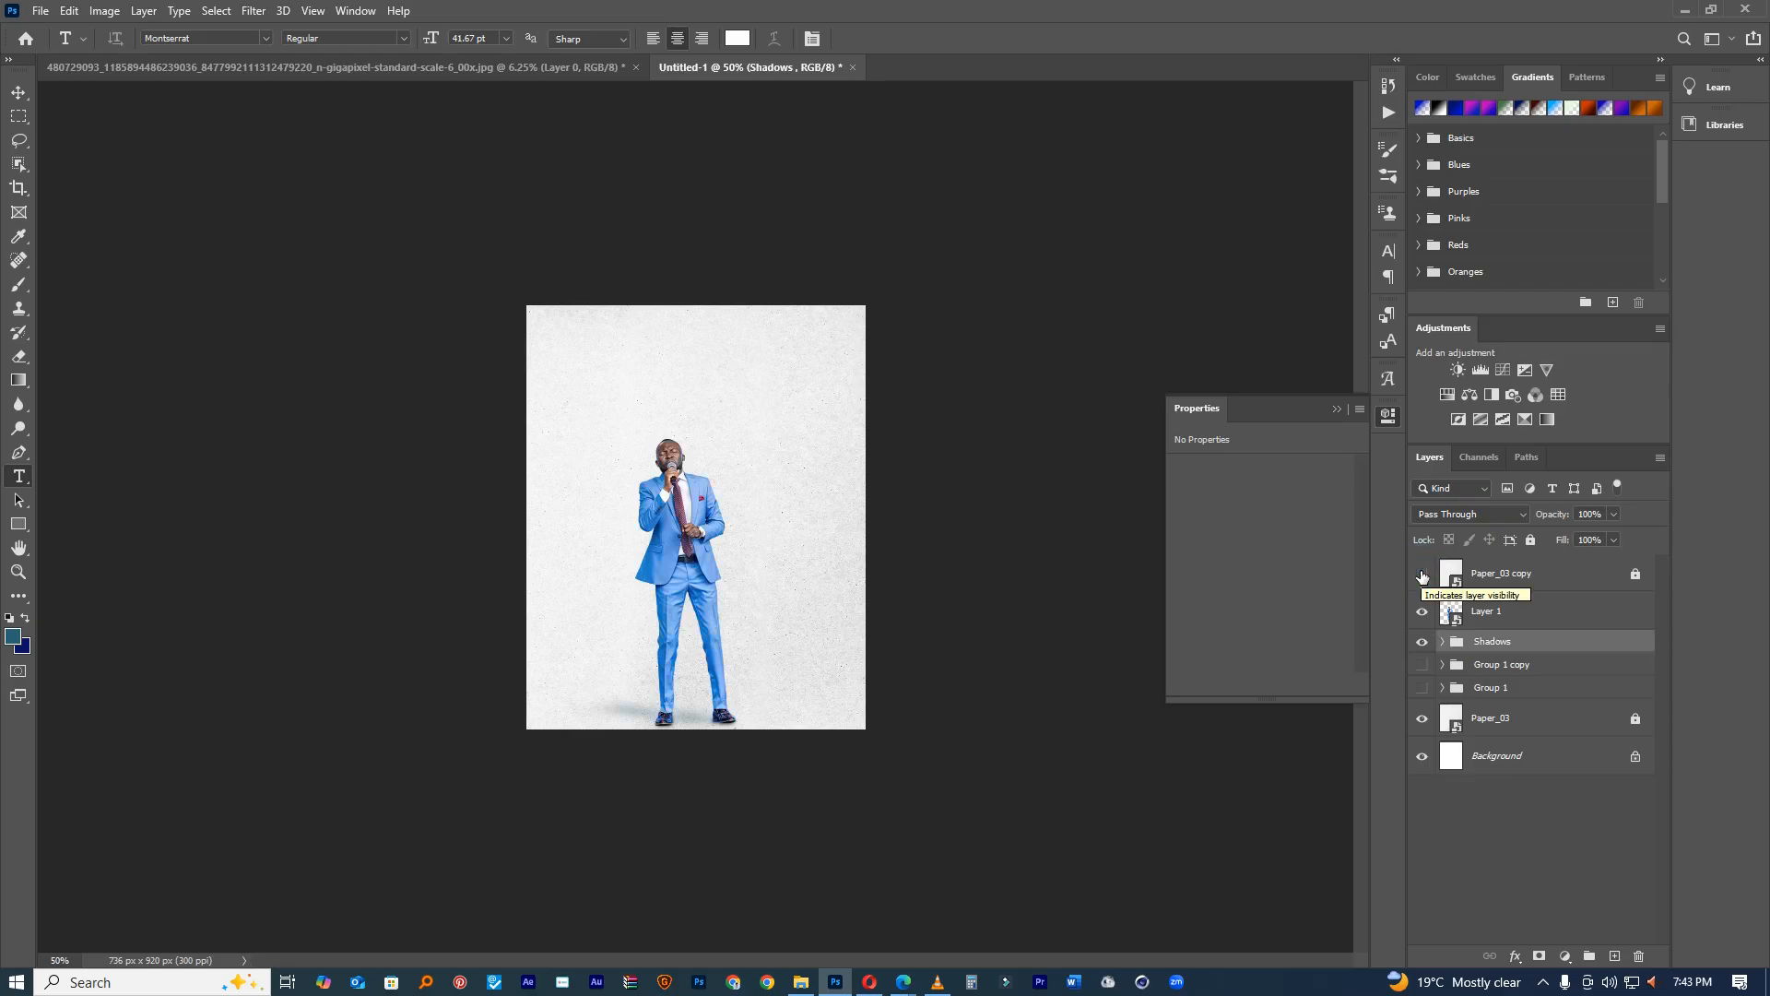
click(1422, 575)
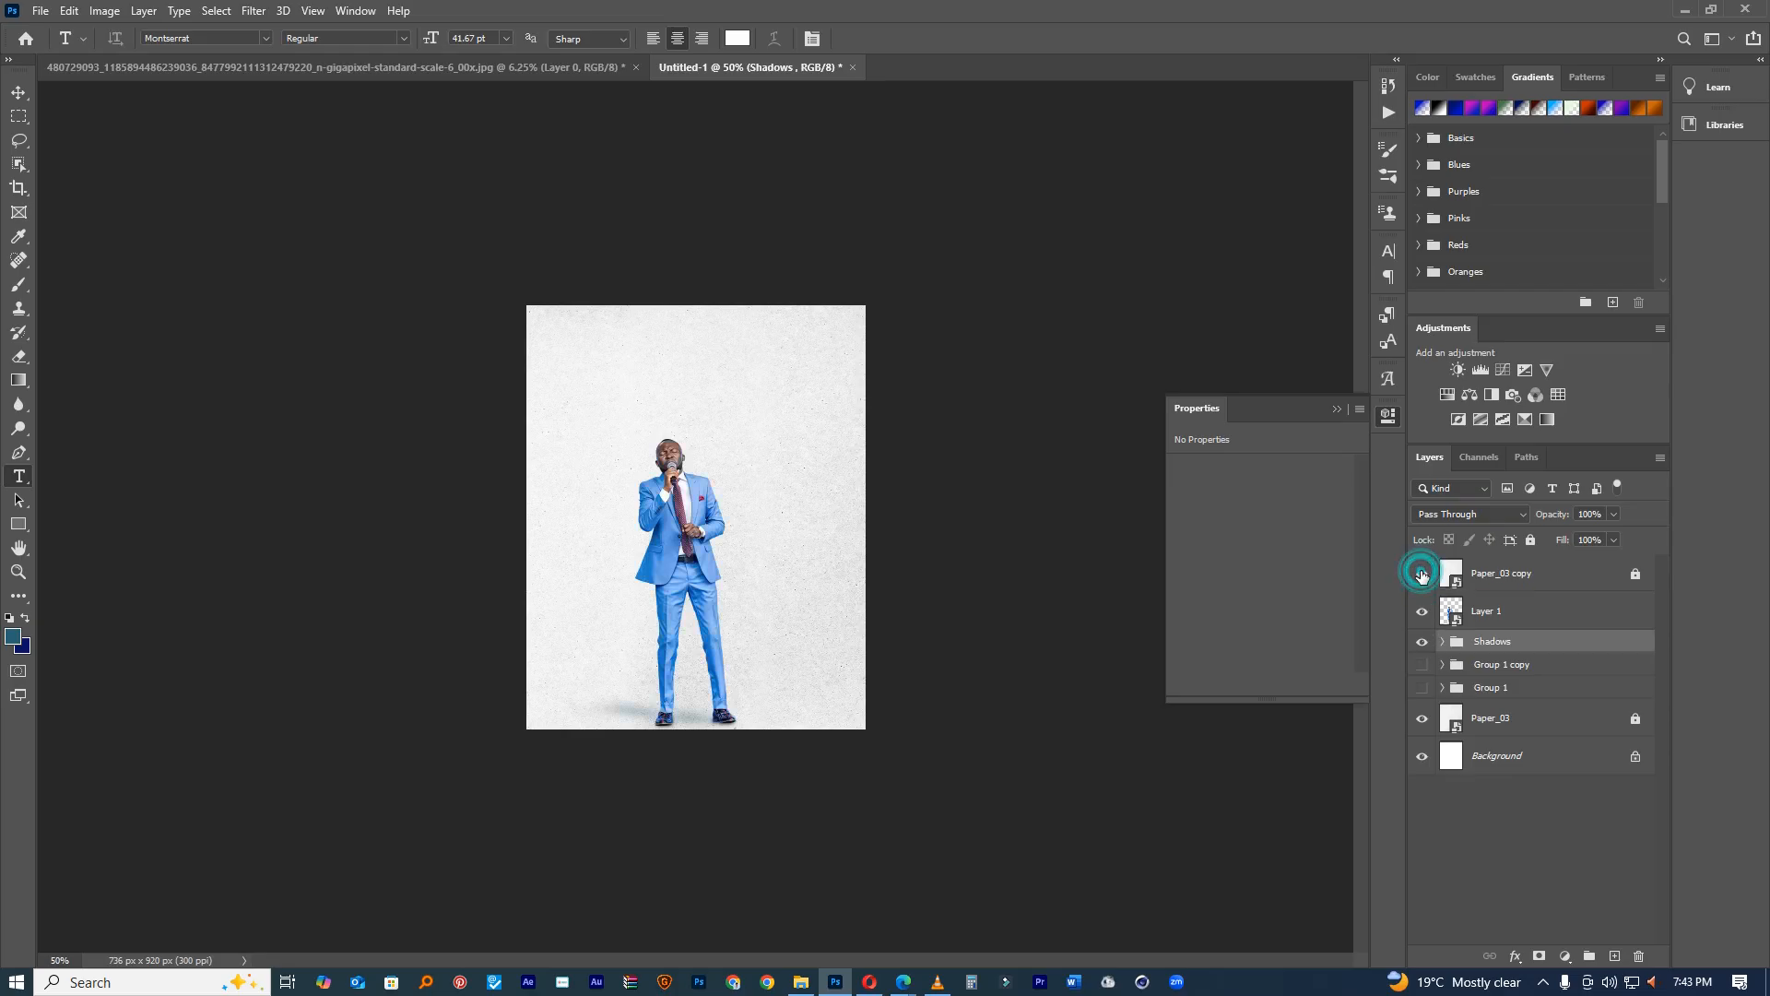
click(1422, 664)
click(1425, 687)
click(1468, 671)
key(Delete)
click(1421, 665)
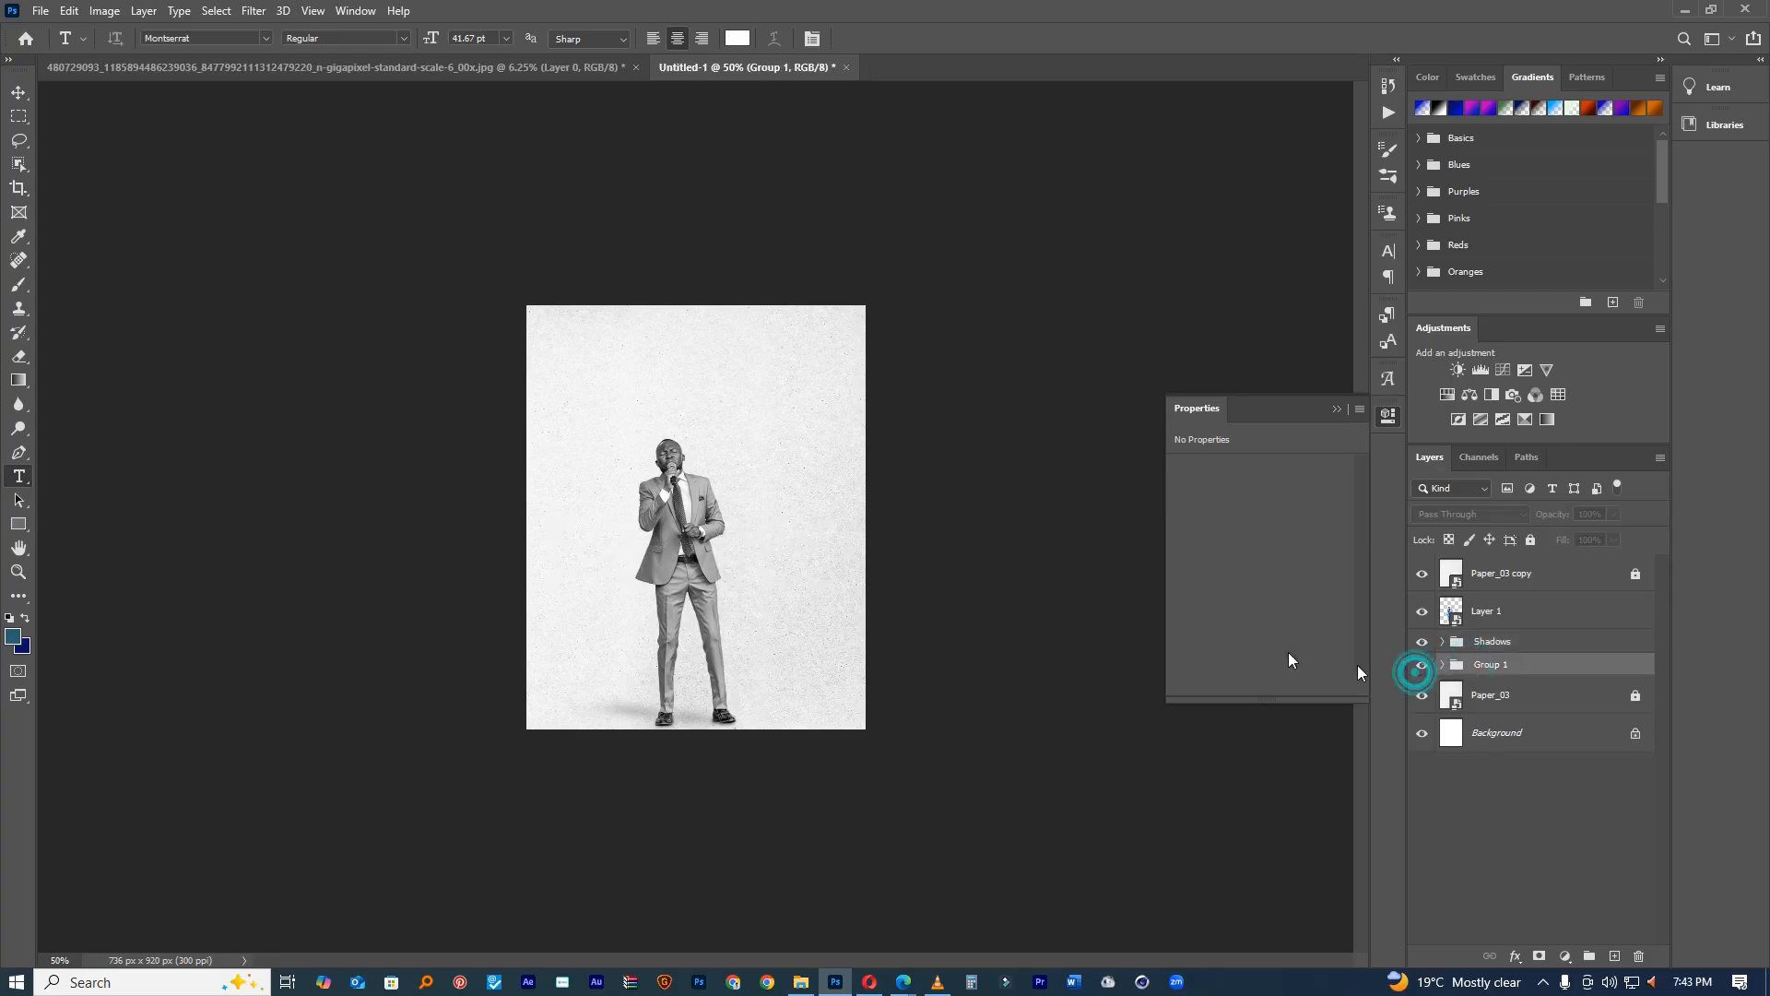
scroll(695, 508, up, 2)
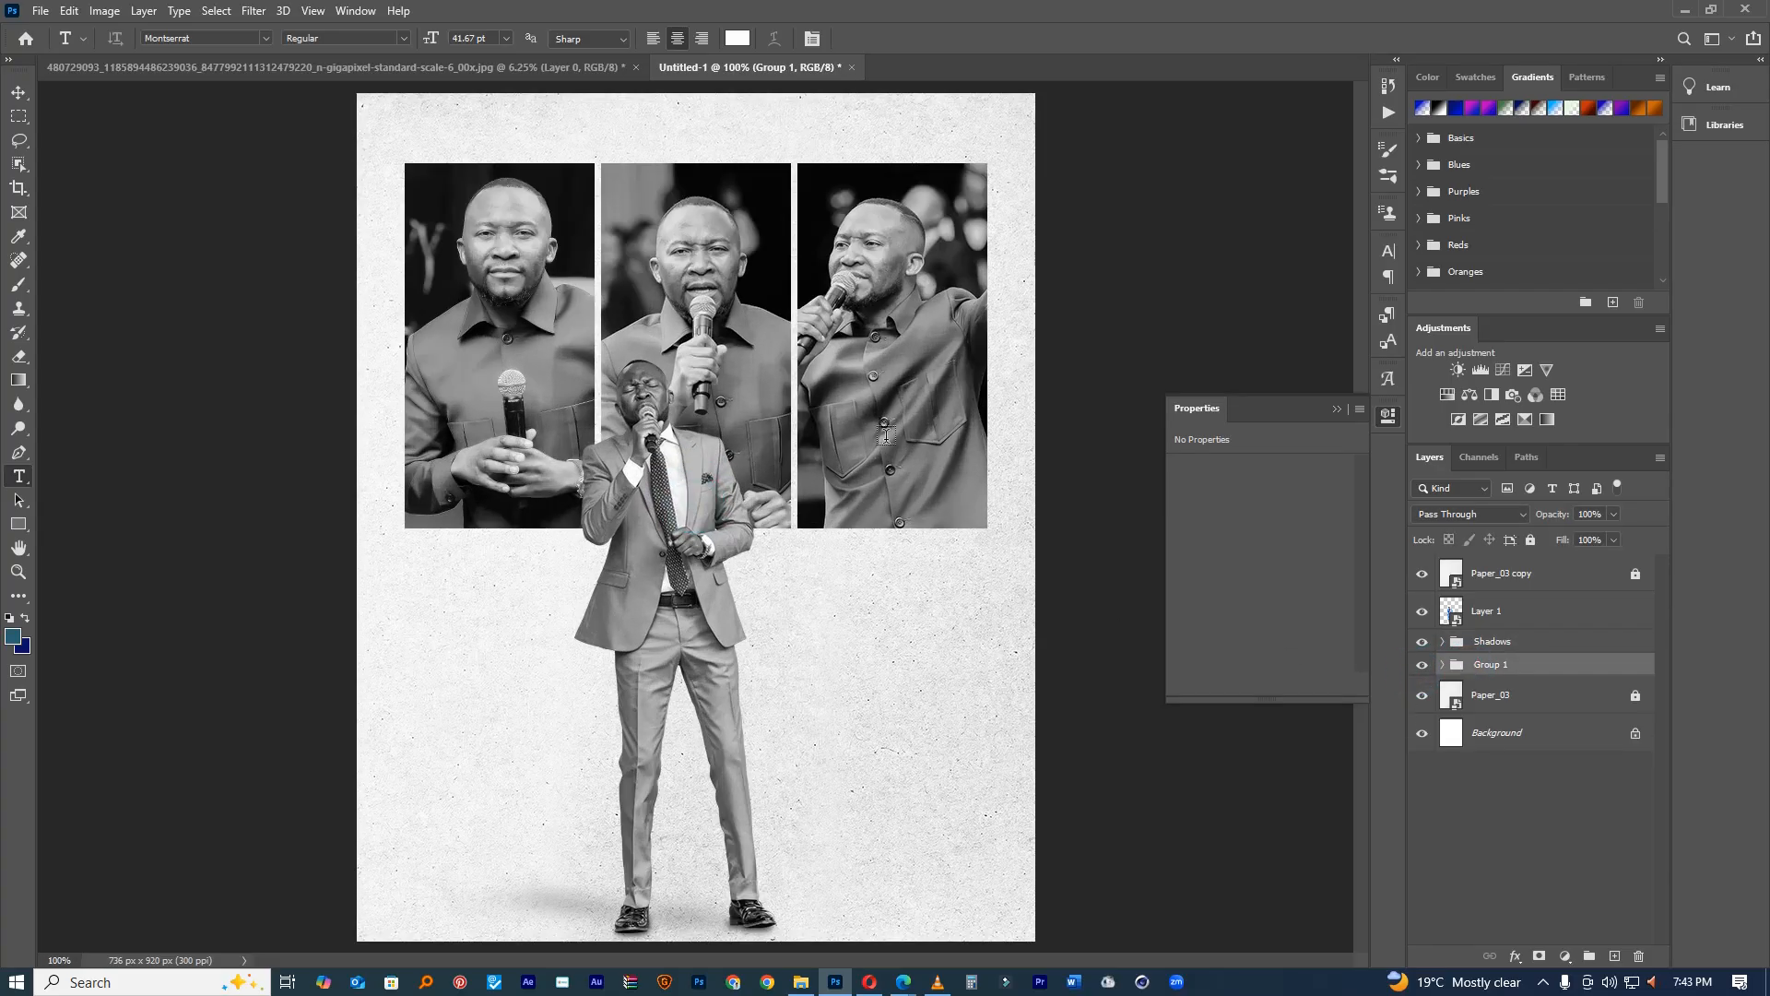
Step: Move the photo panels slightly down, duplicate the group and hide the original
click(17, 92)
drag(821, 470, 826, 493)
key(ctrl+j)
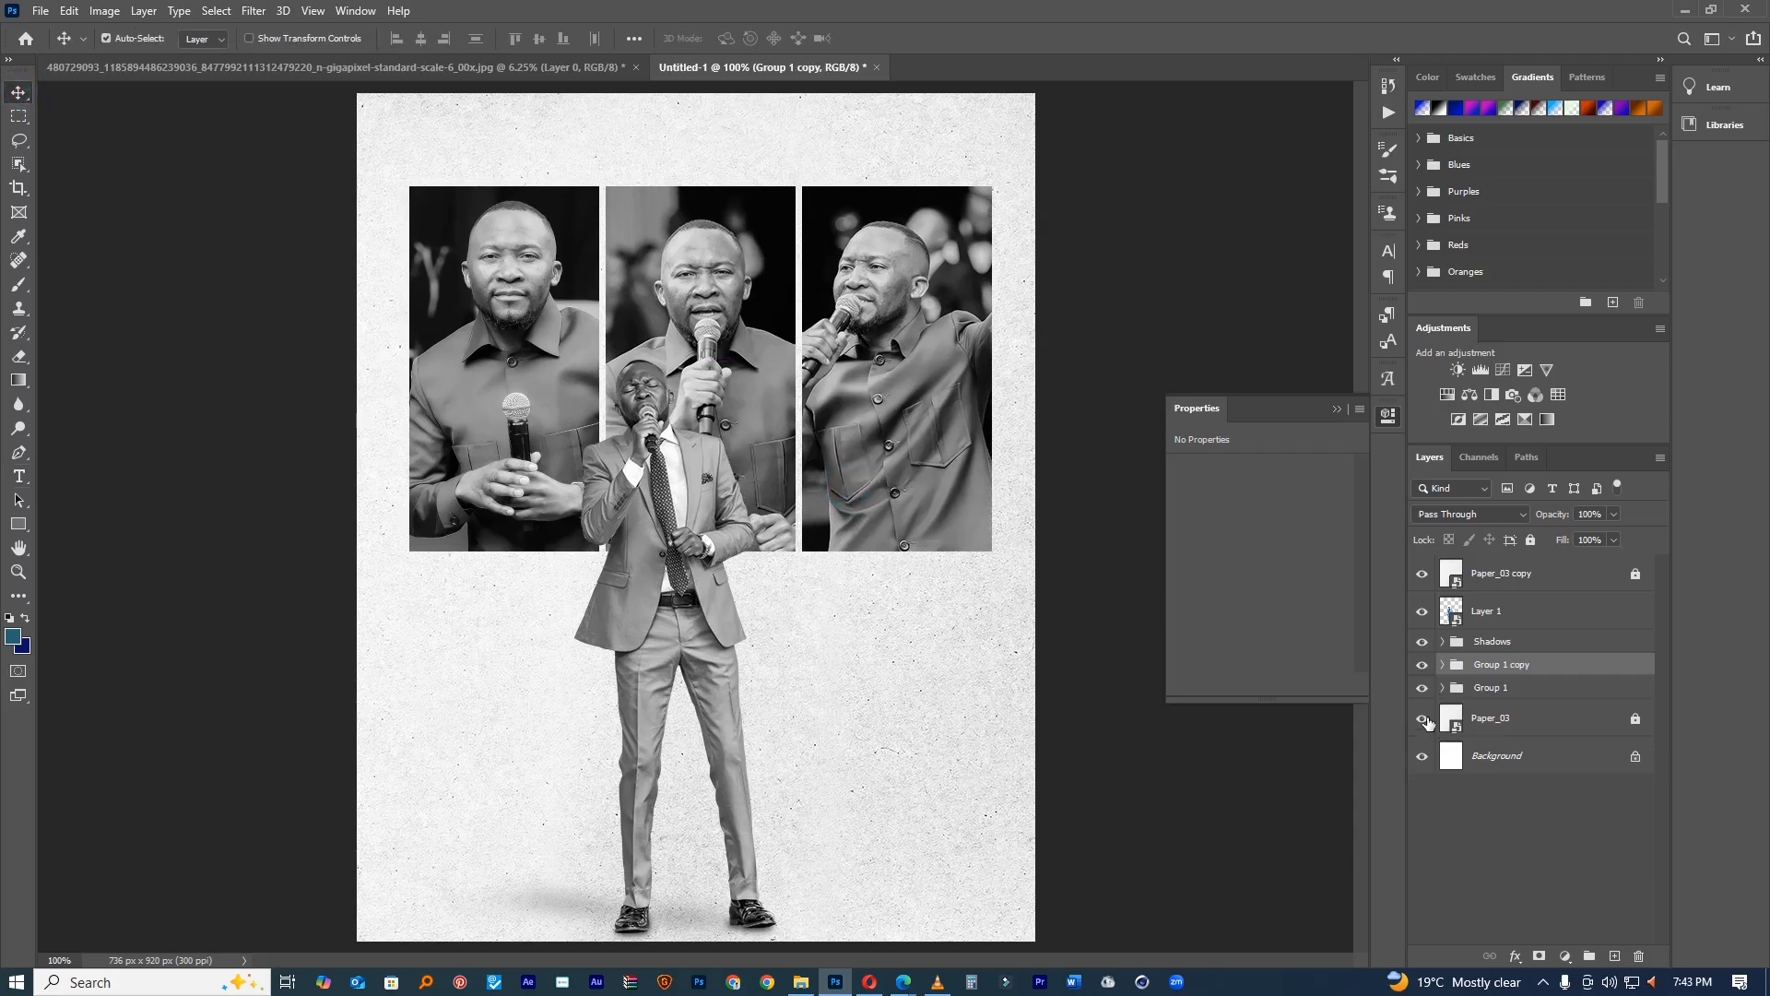
click(1421, 687)
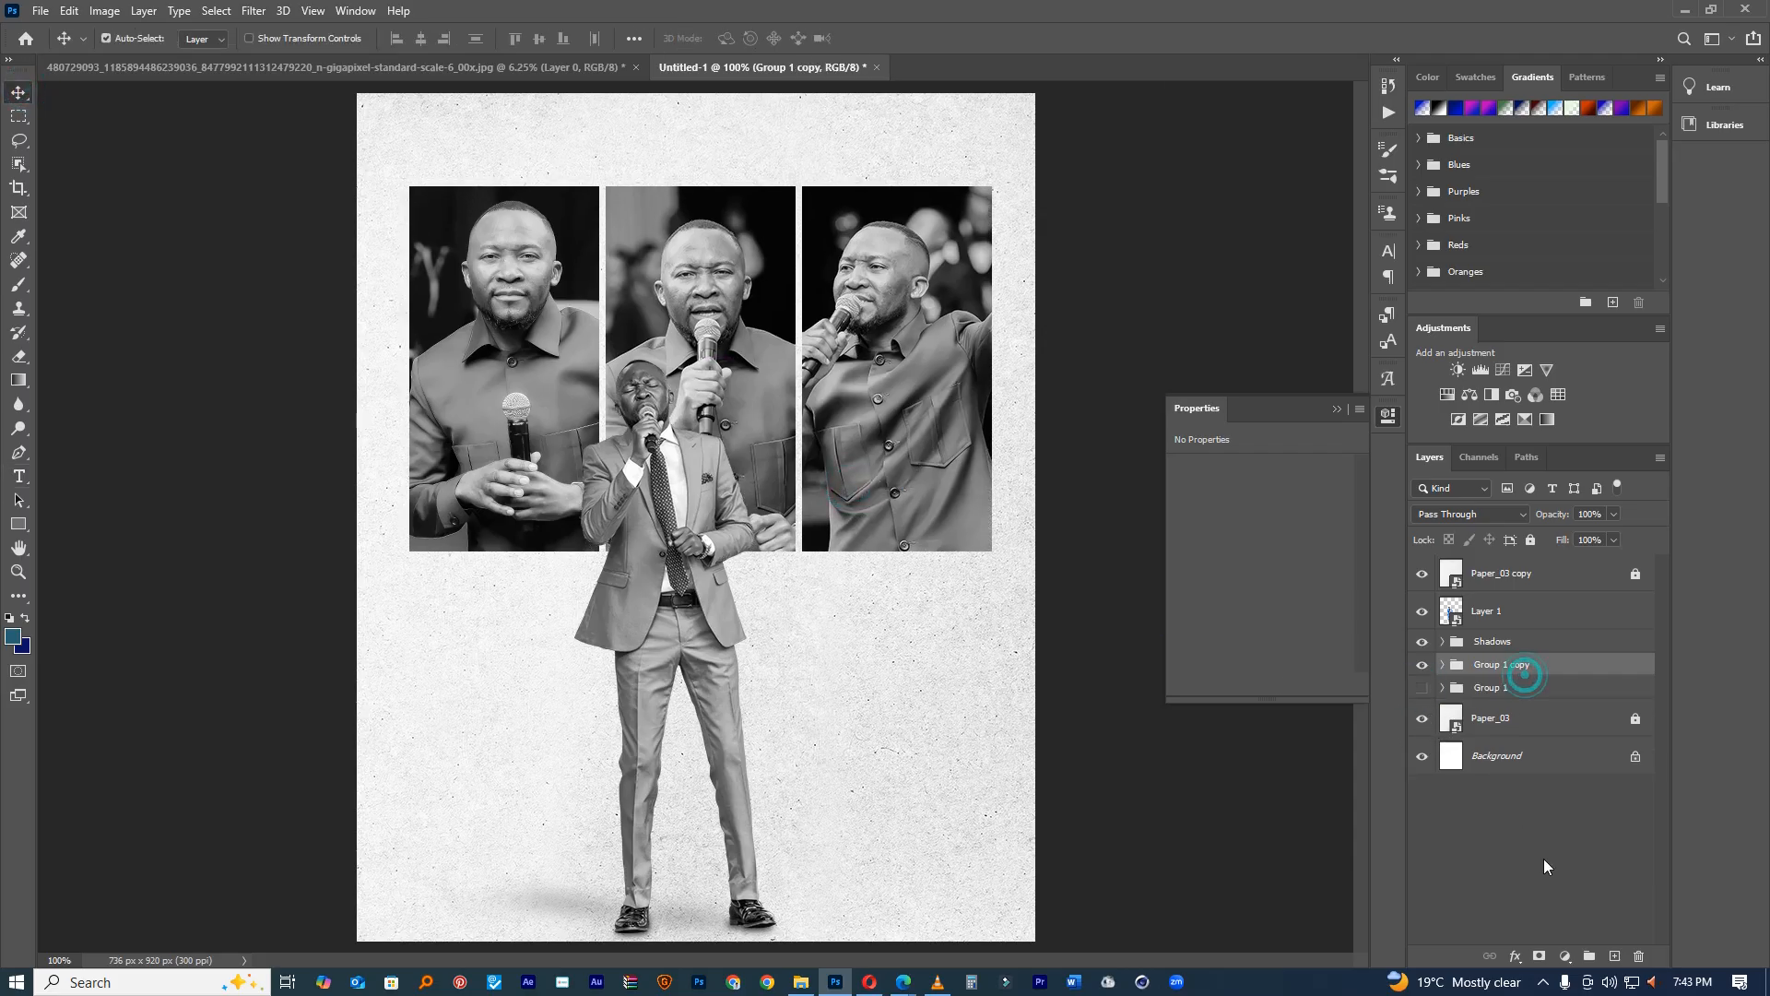
Step: Mask Group 1 copy with a black-to-white gradient so the panels fade toward the bottom
click(1536, 956)
click(19, 379)
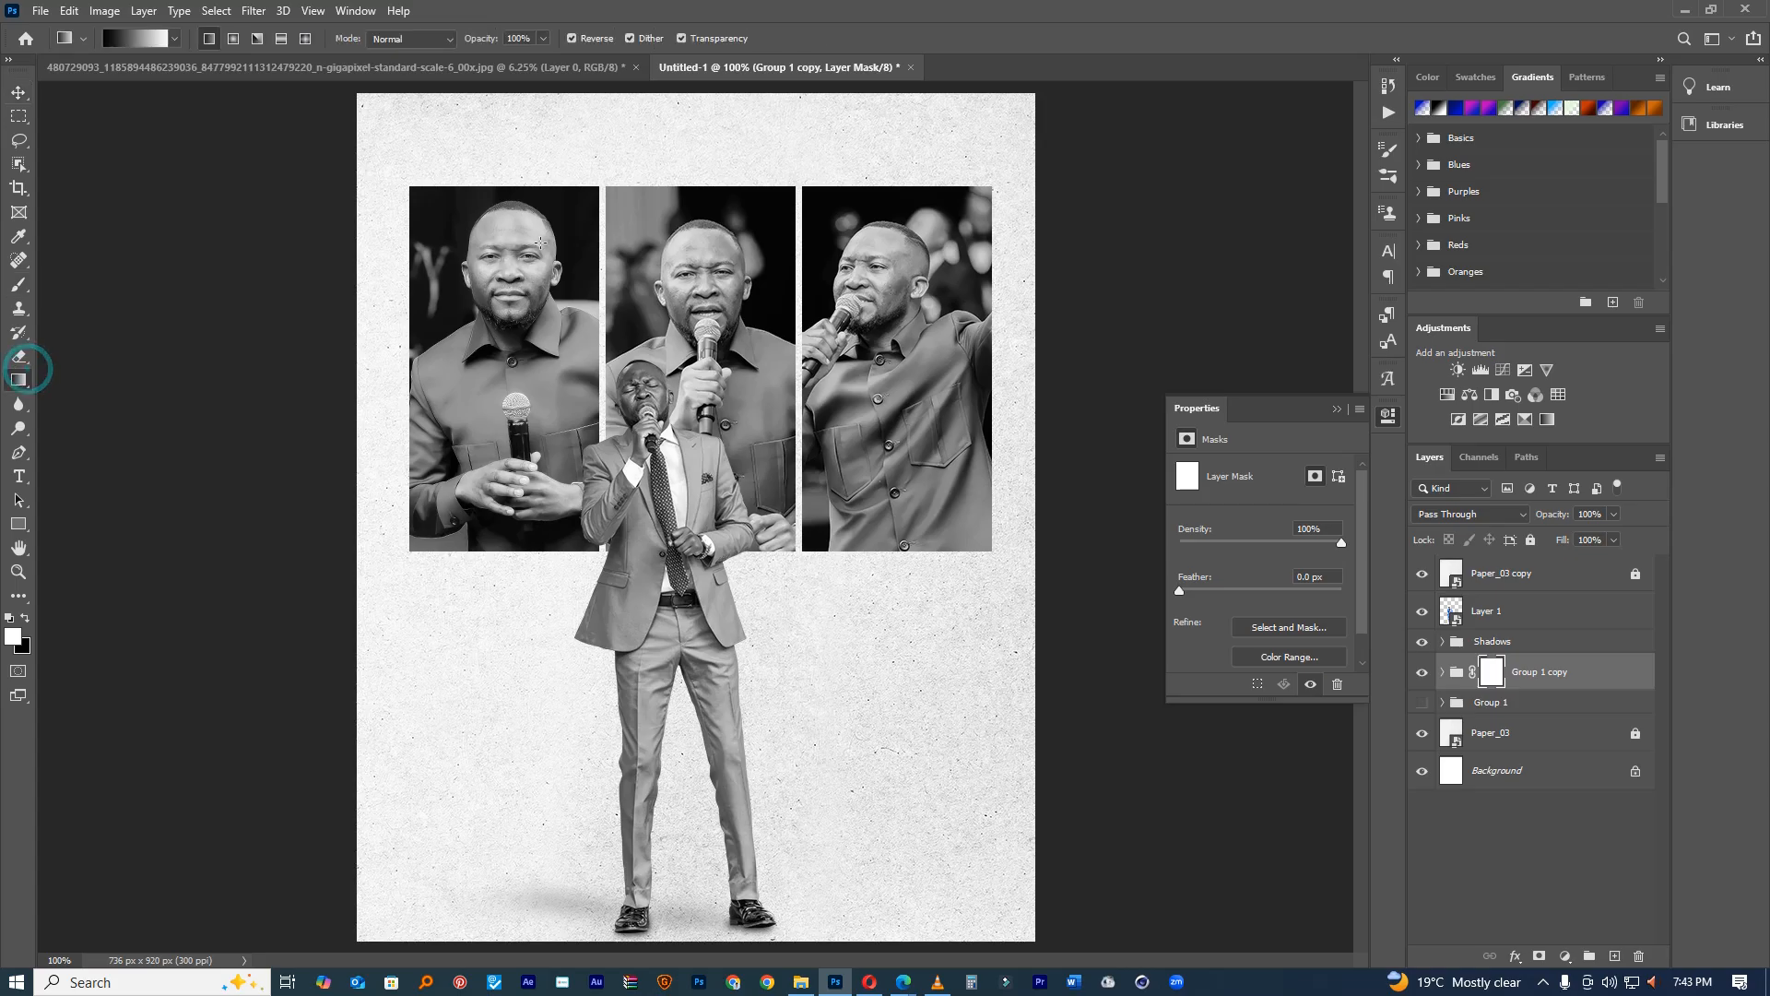
drag(670, 148, 689, 553)
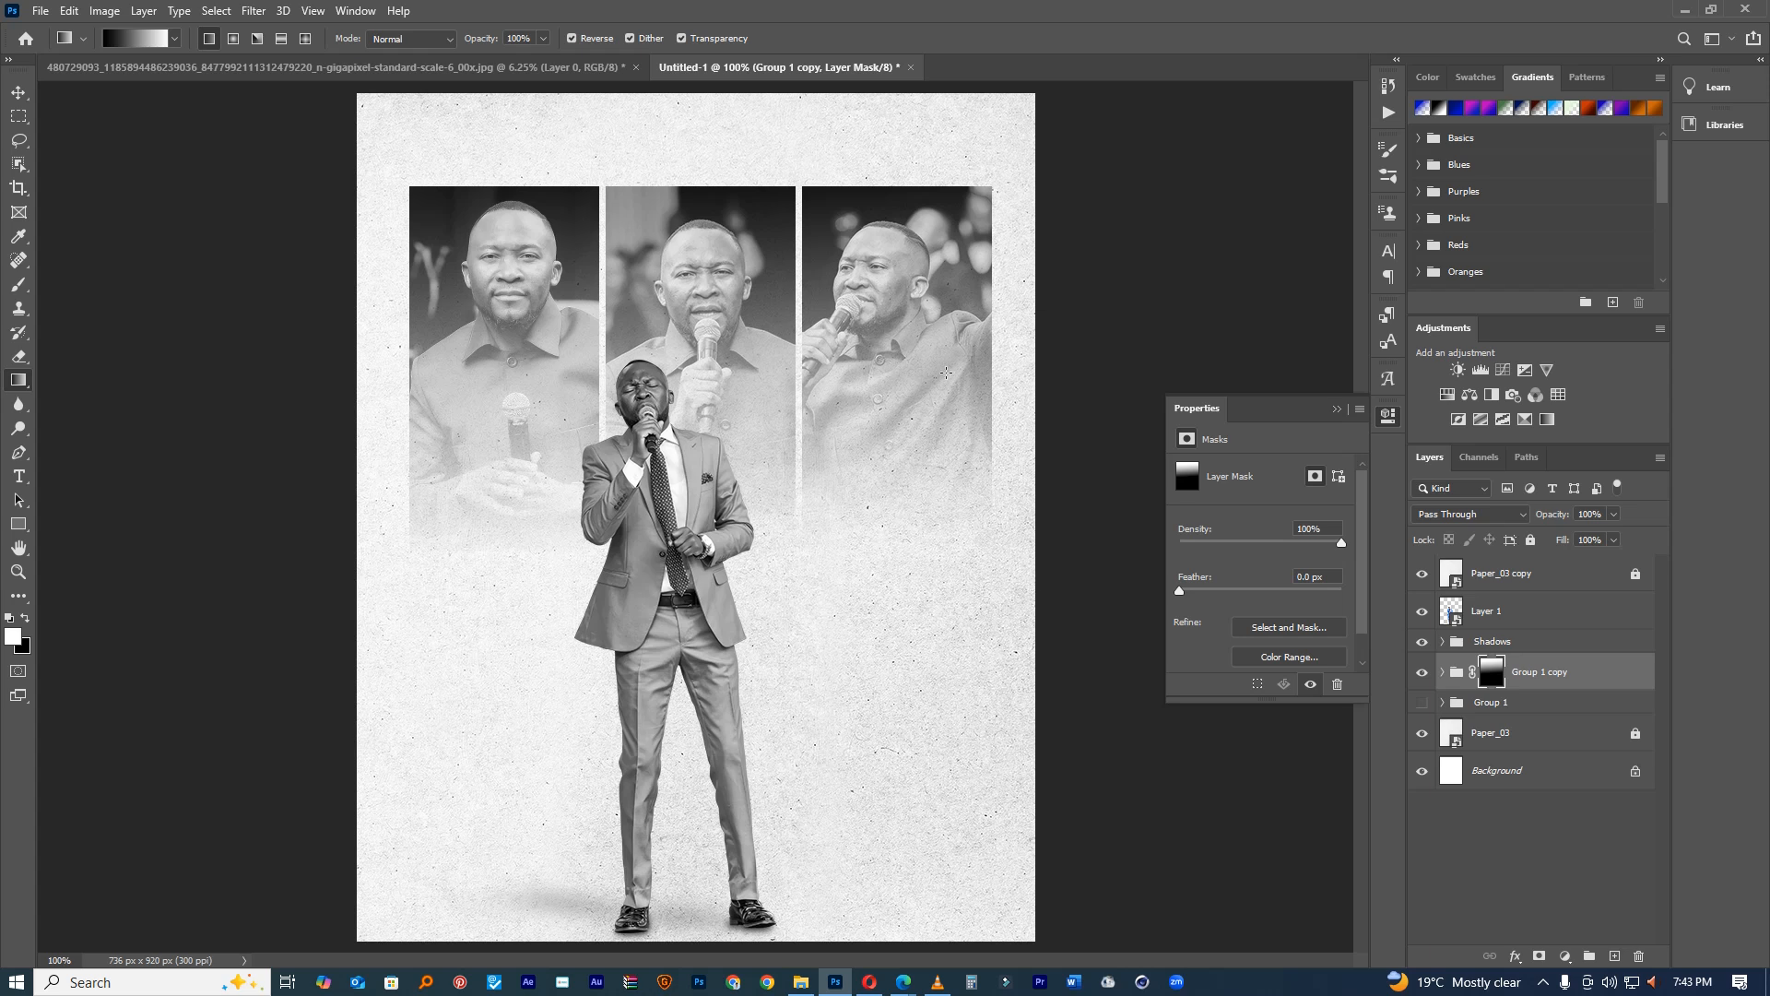
click(1442, 673)
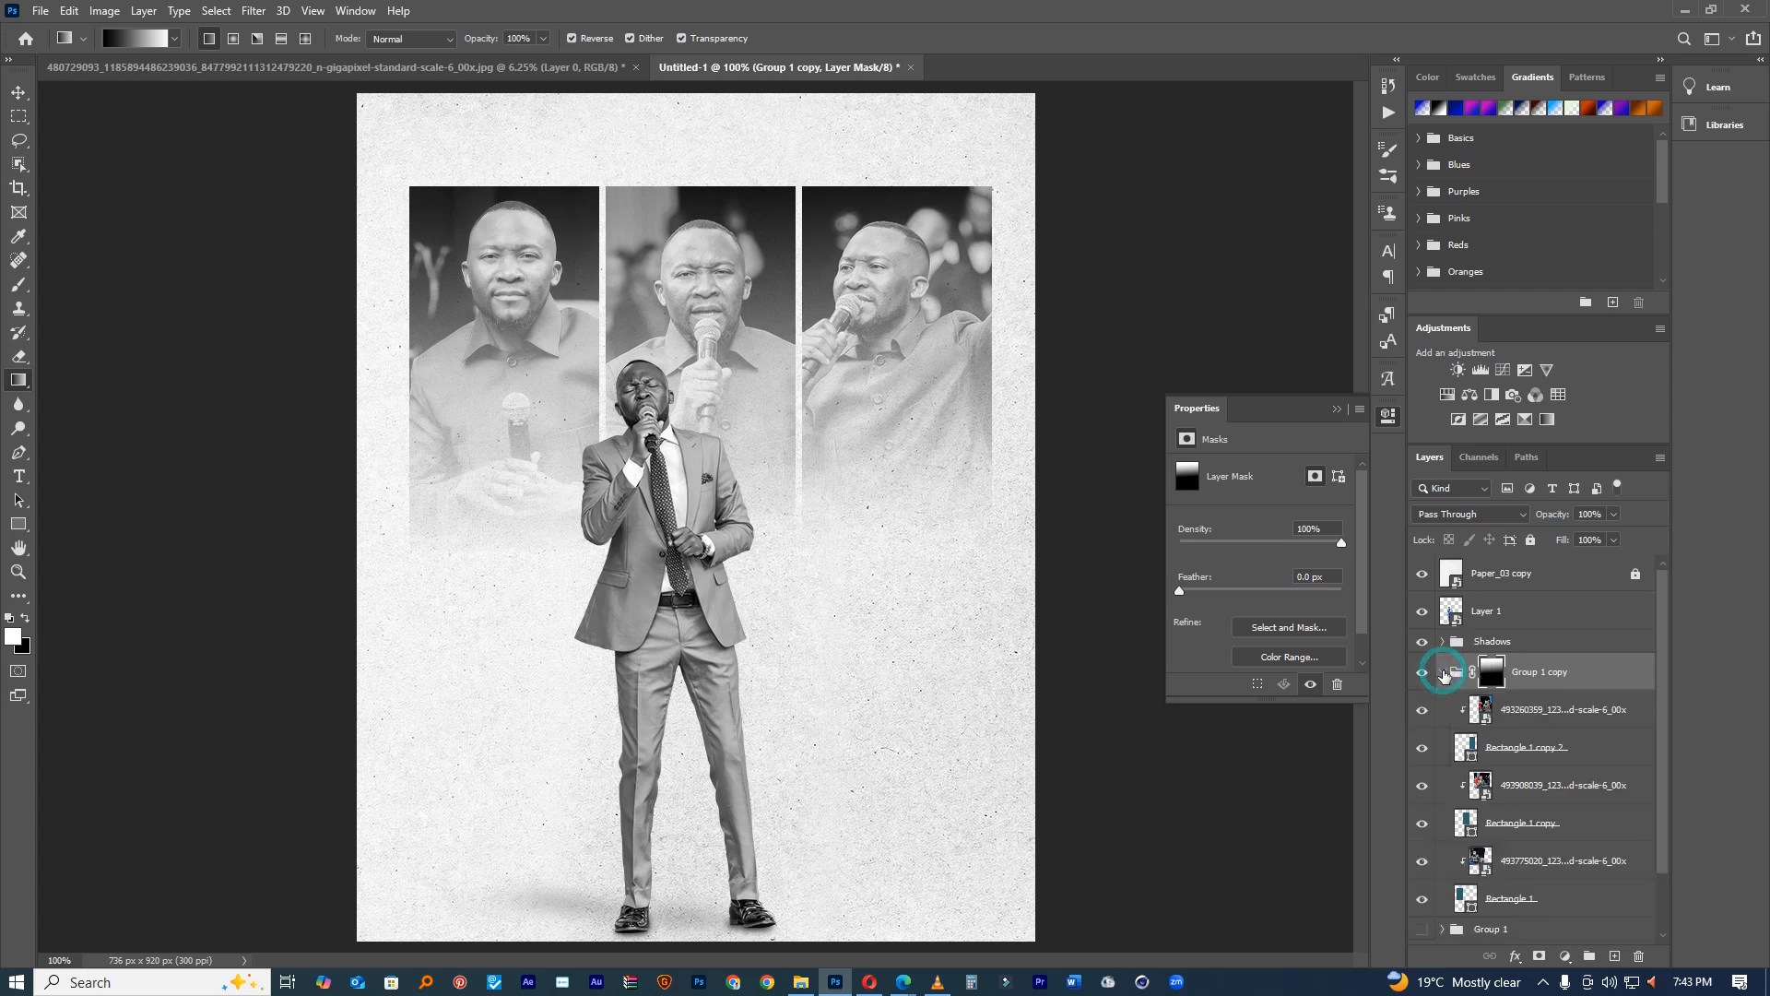
Step: Delete the photo group's existing fade mask
click(1513, 745)
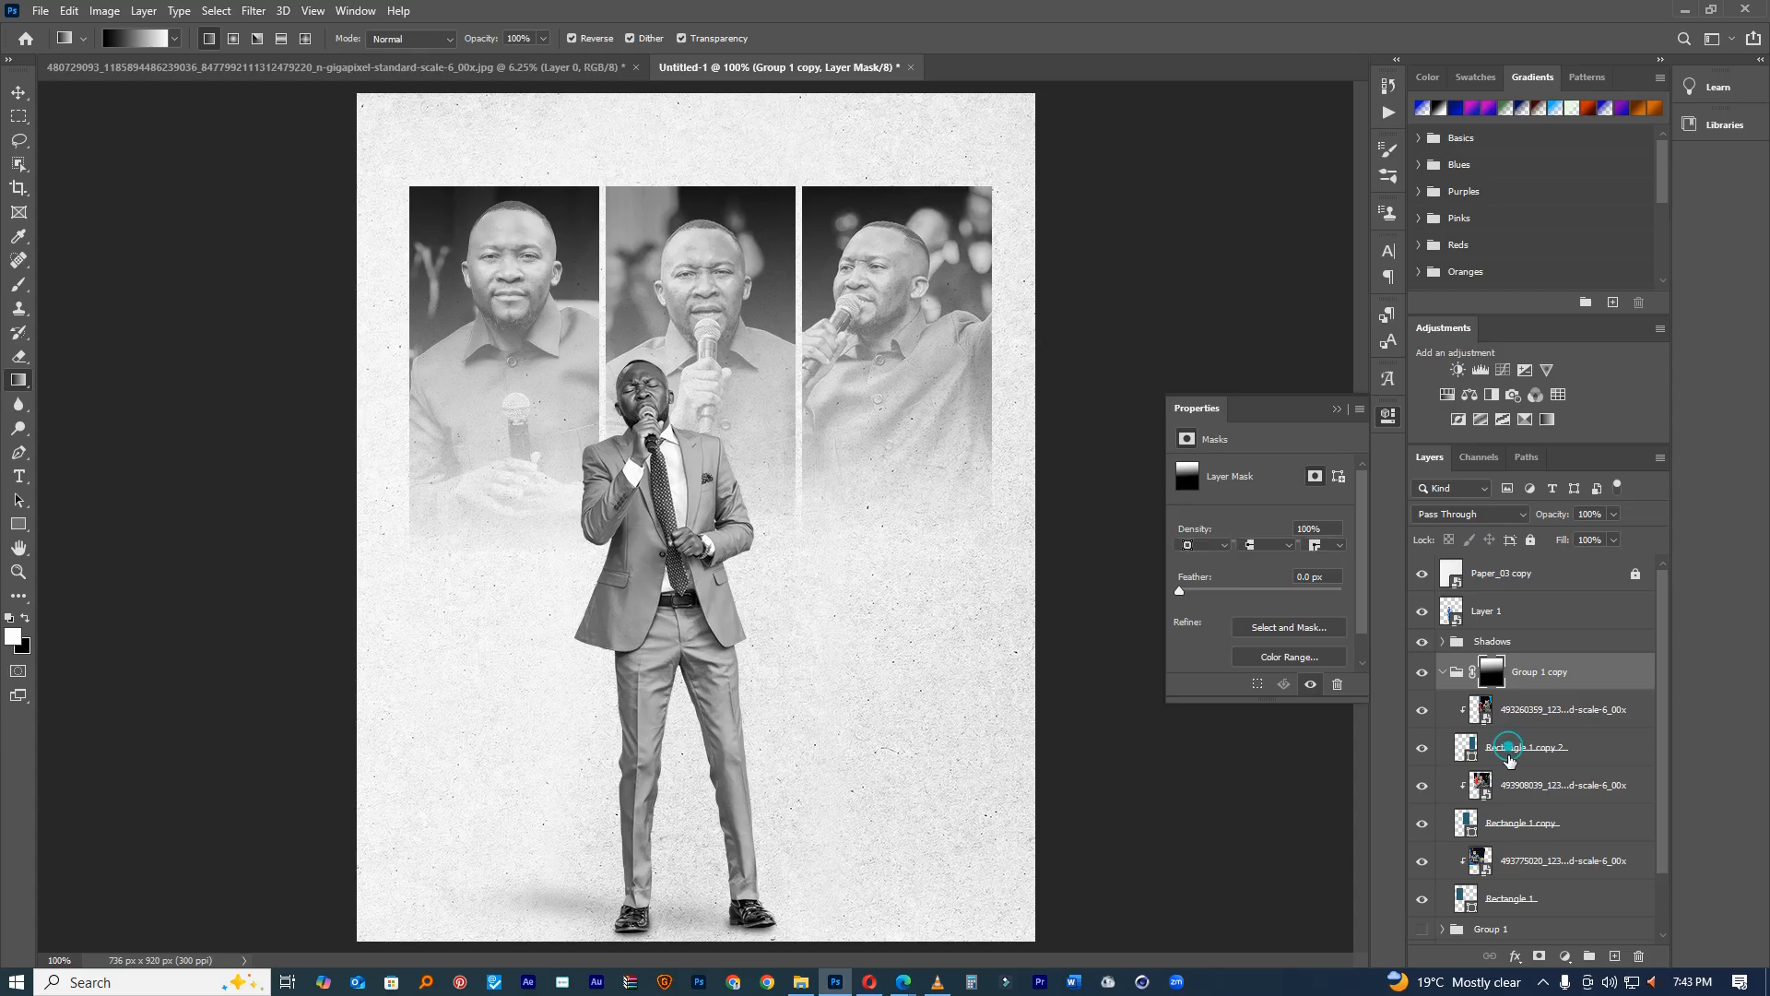
drag(1494, 681, 1638, 956)
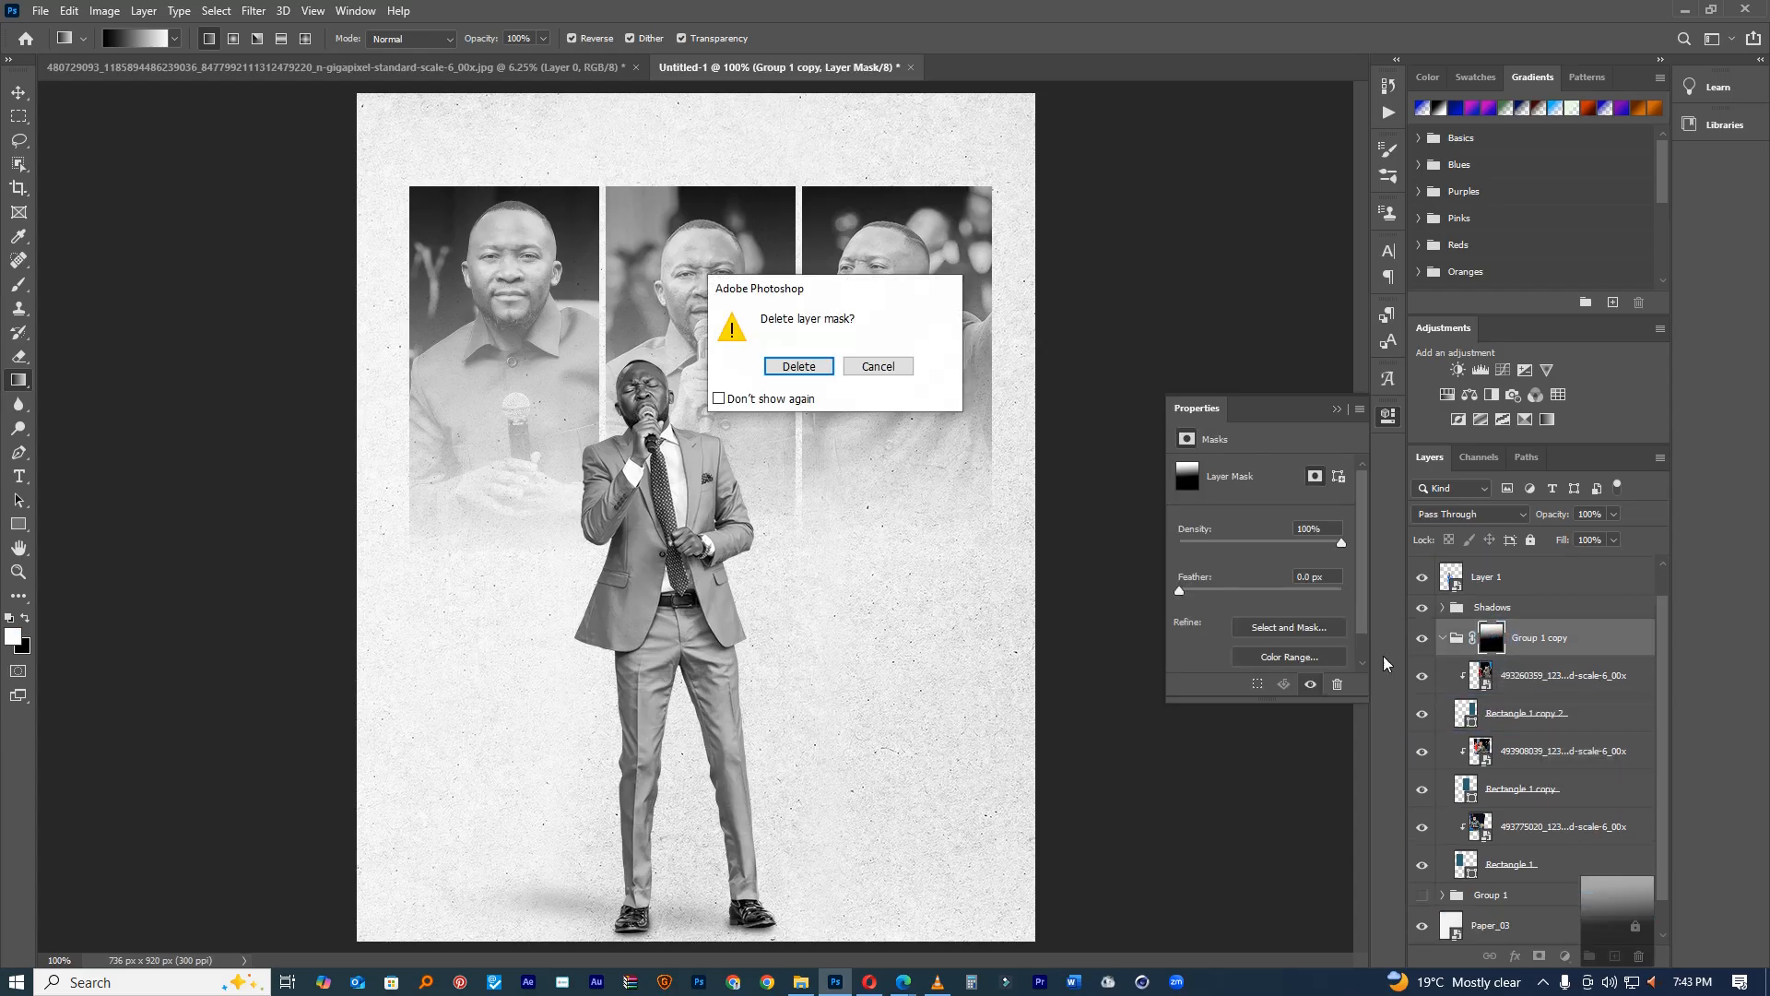
click(806, 367)
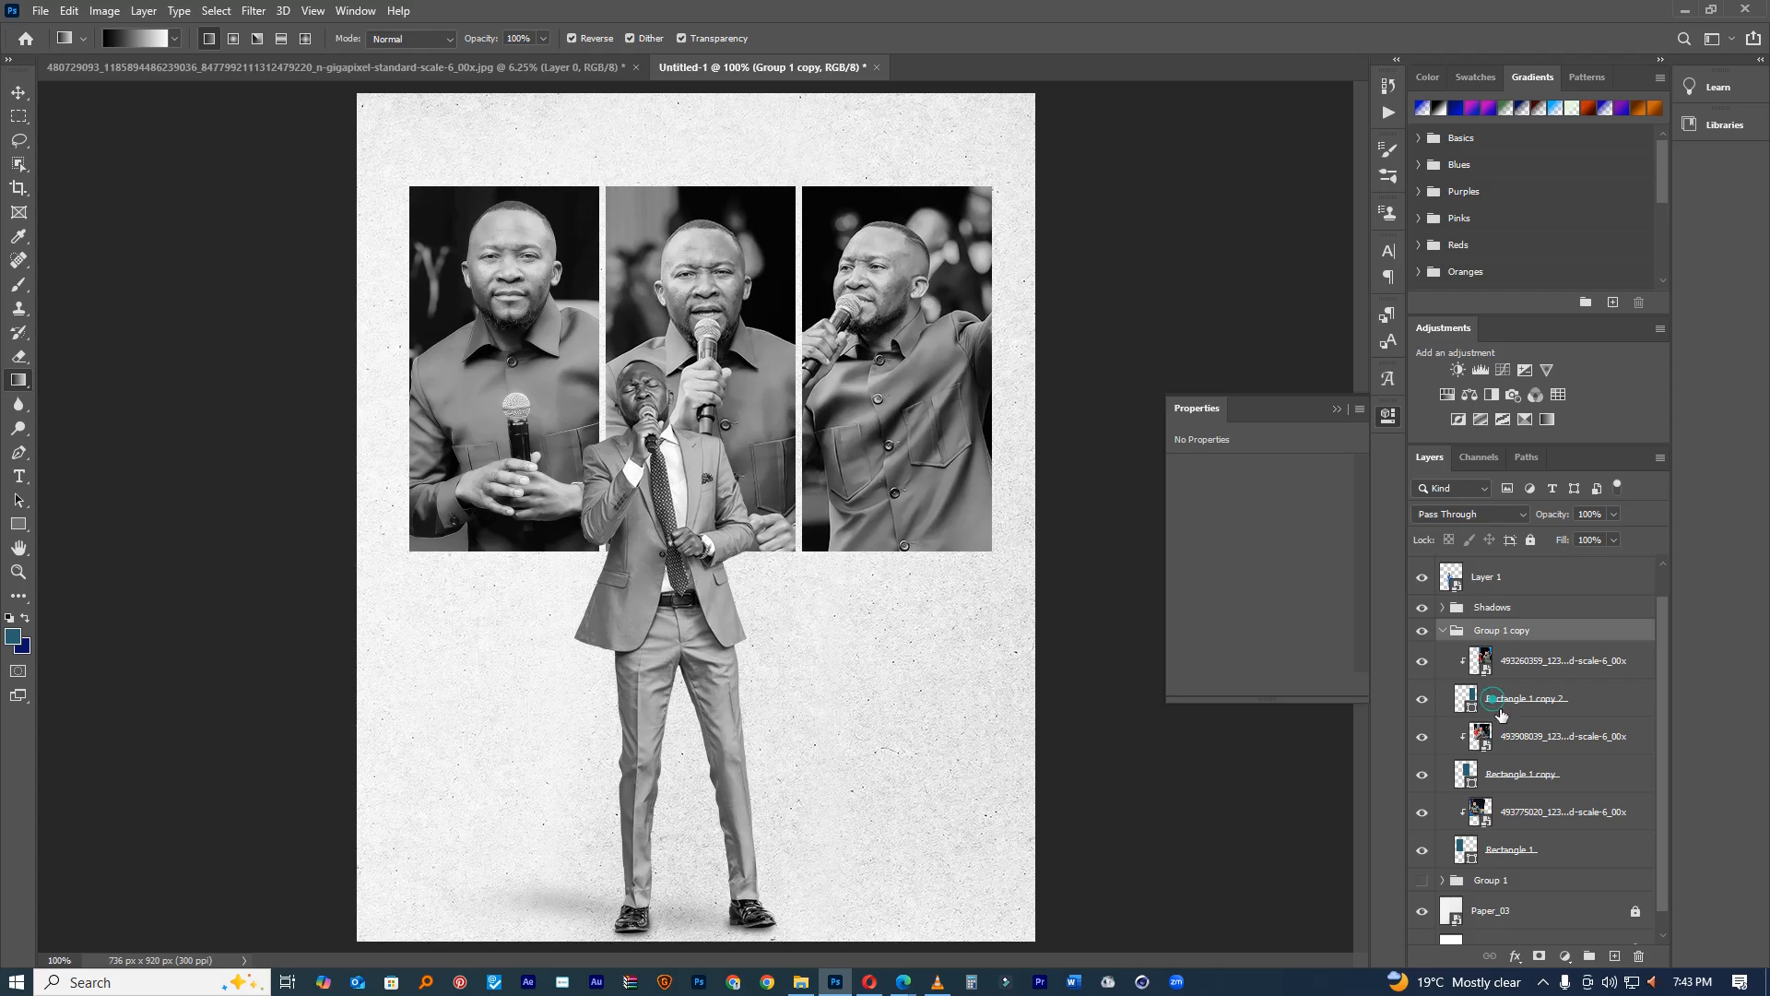
Step: Stretch the three panel frame rectangles taller downward
click(1493, 703)
ctrl+click(1521, 774)
ctrl+click(1512, 849)
key(ctrl+t)
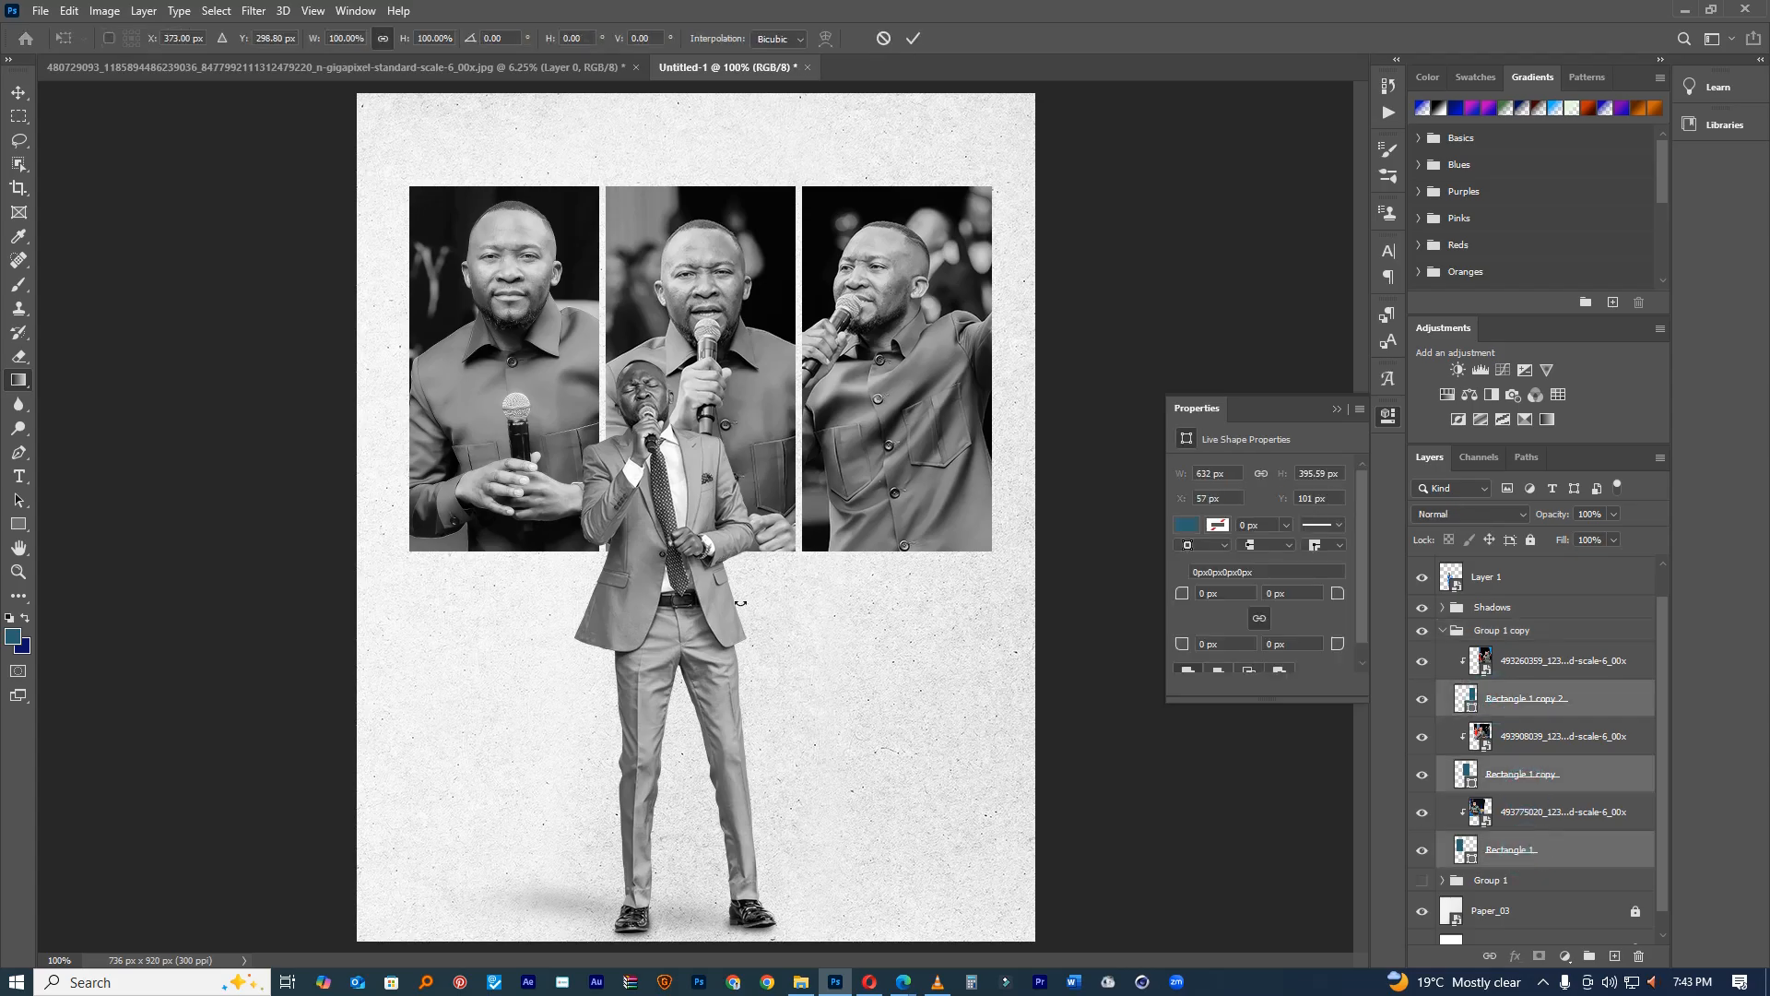
drag(701, 552, 713, 608)
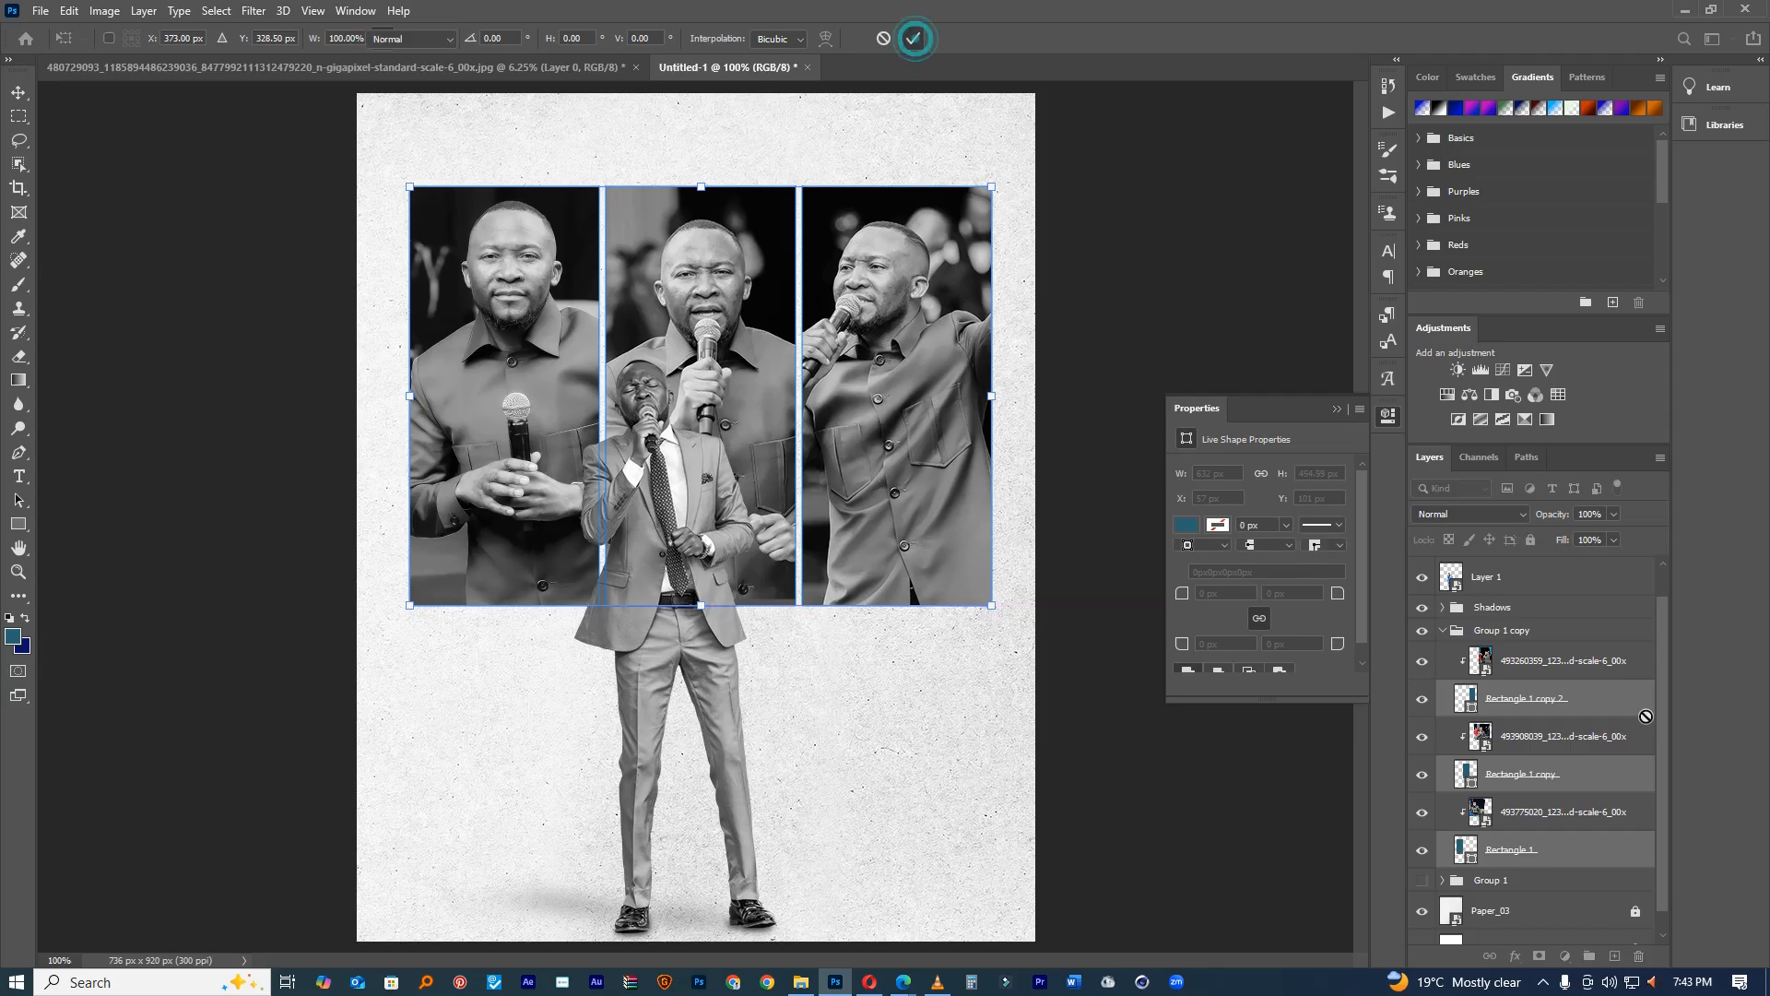
click(913, 37)
Step: Add a new group mask, redraw the gradient fade from the panel tops, and hide the right panel
click(1510, 636)
click(1538, 956)
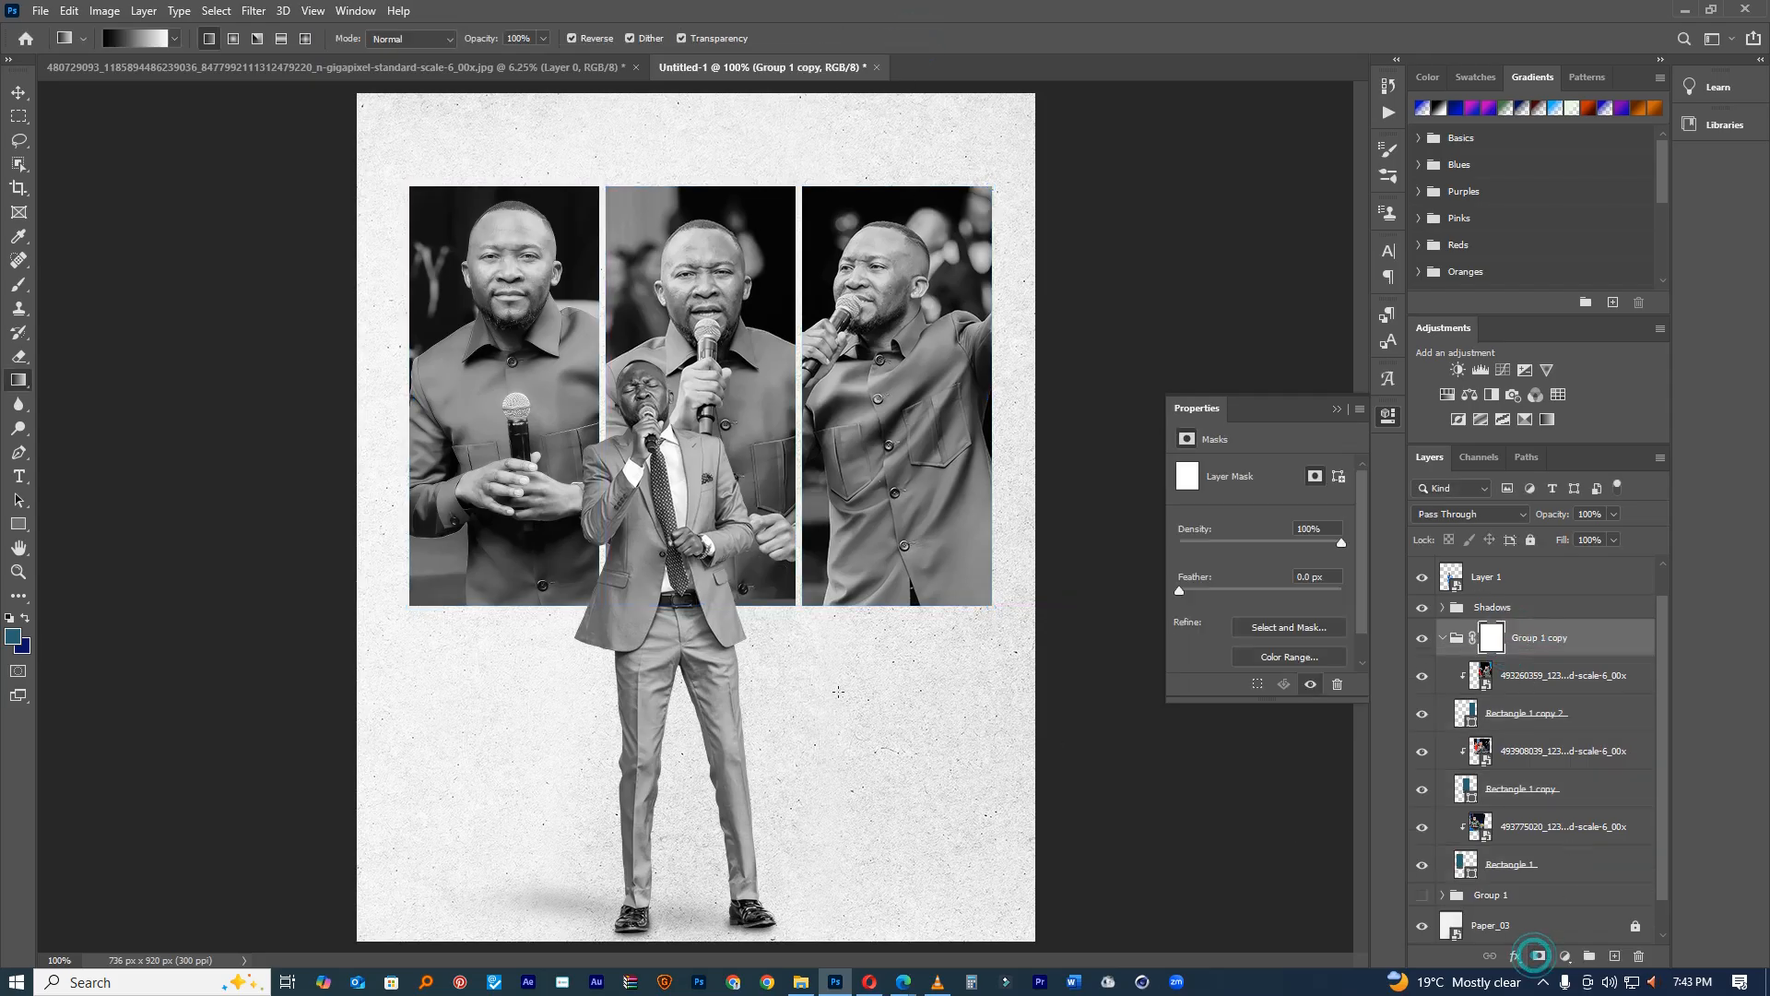
drag(698, 140, 697, 616)
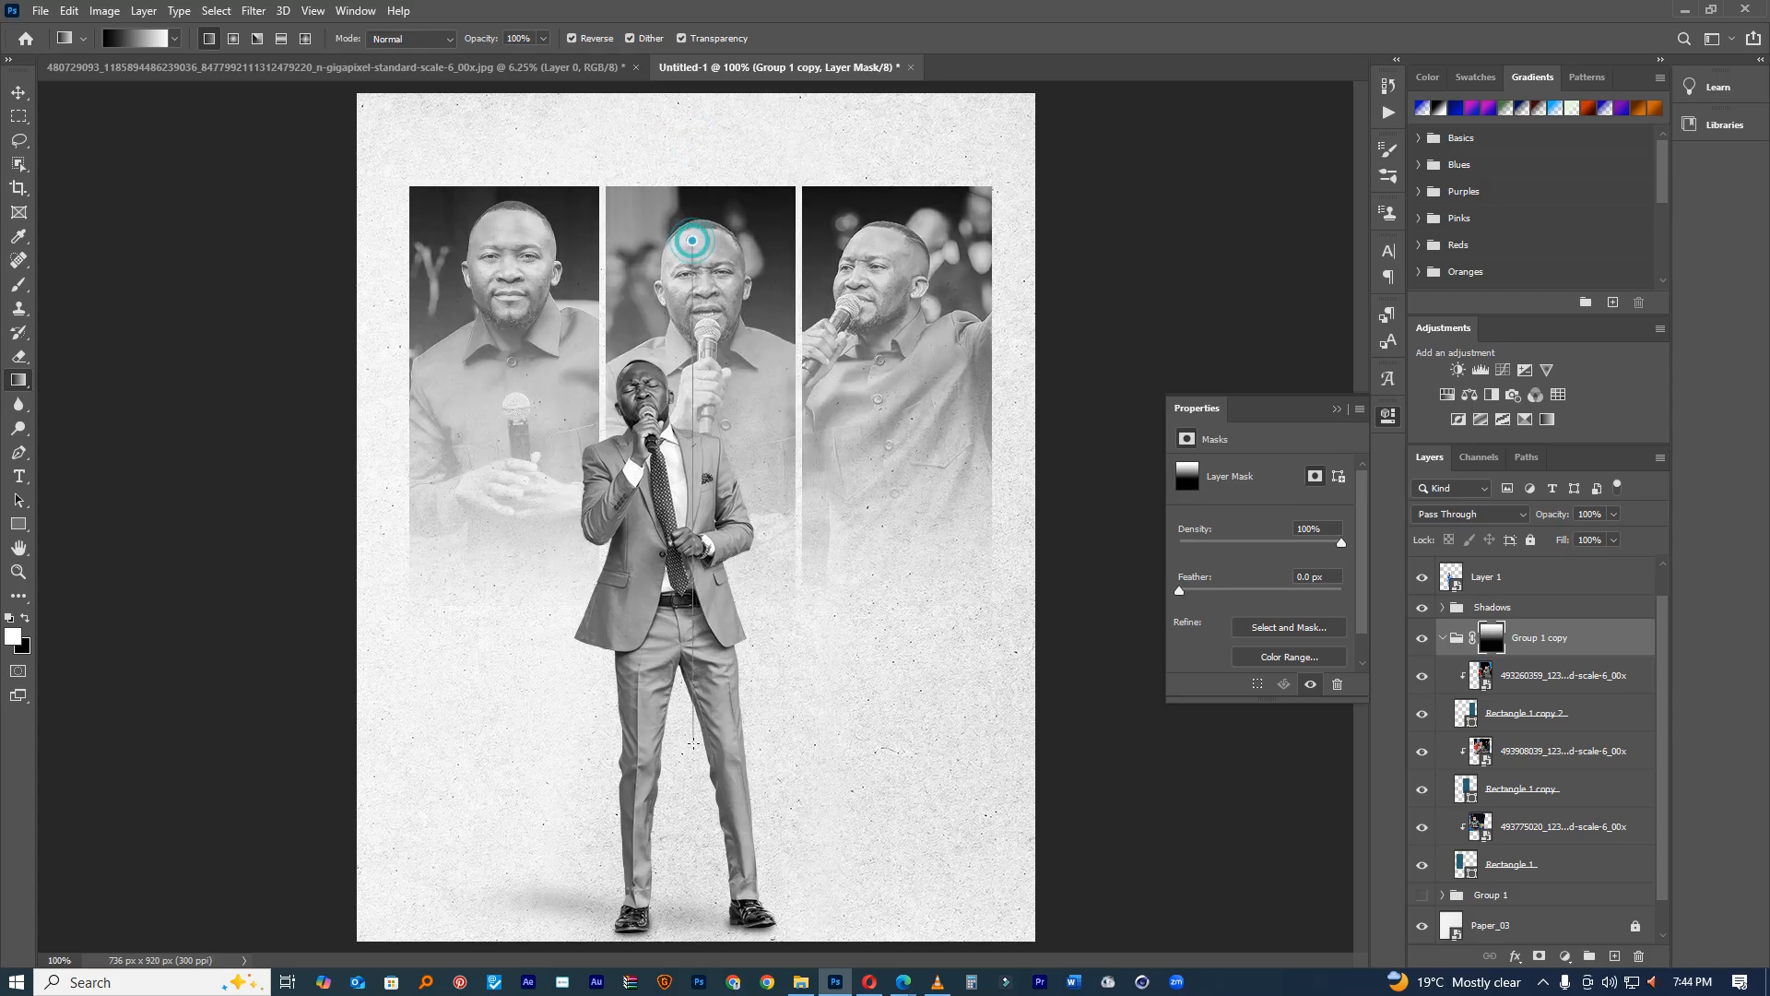
drag(695, 677, 695, 678)
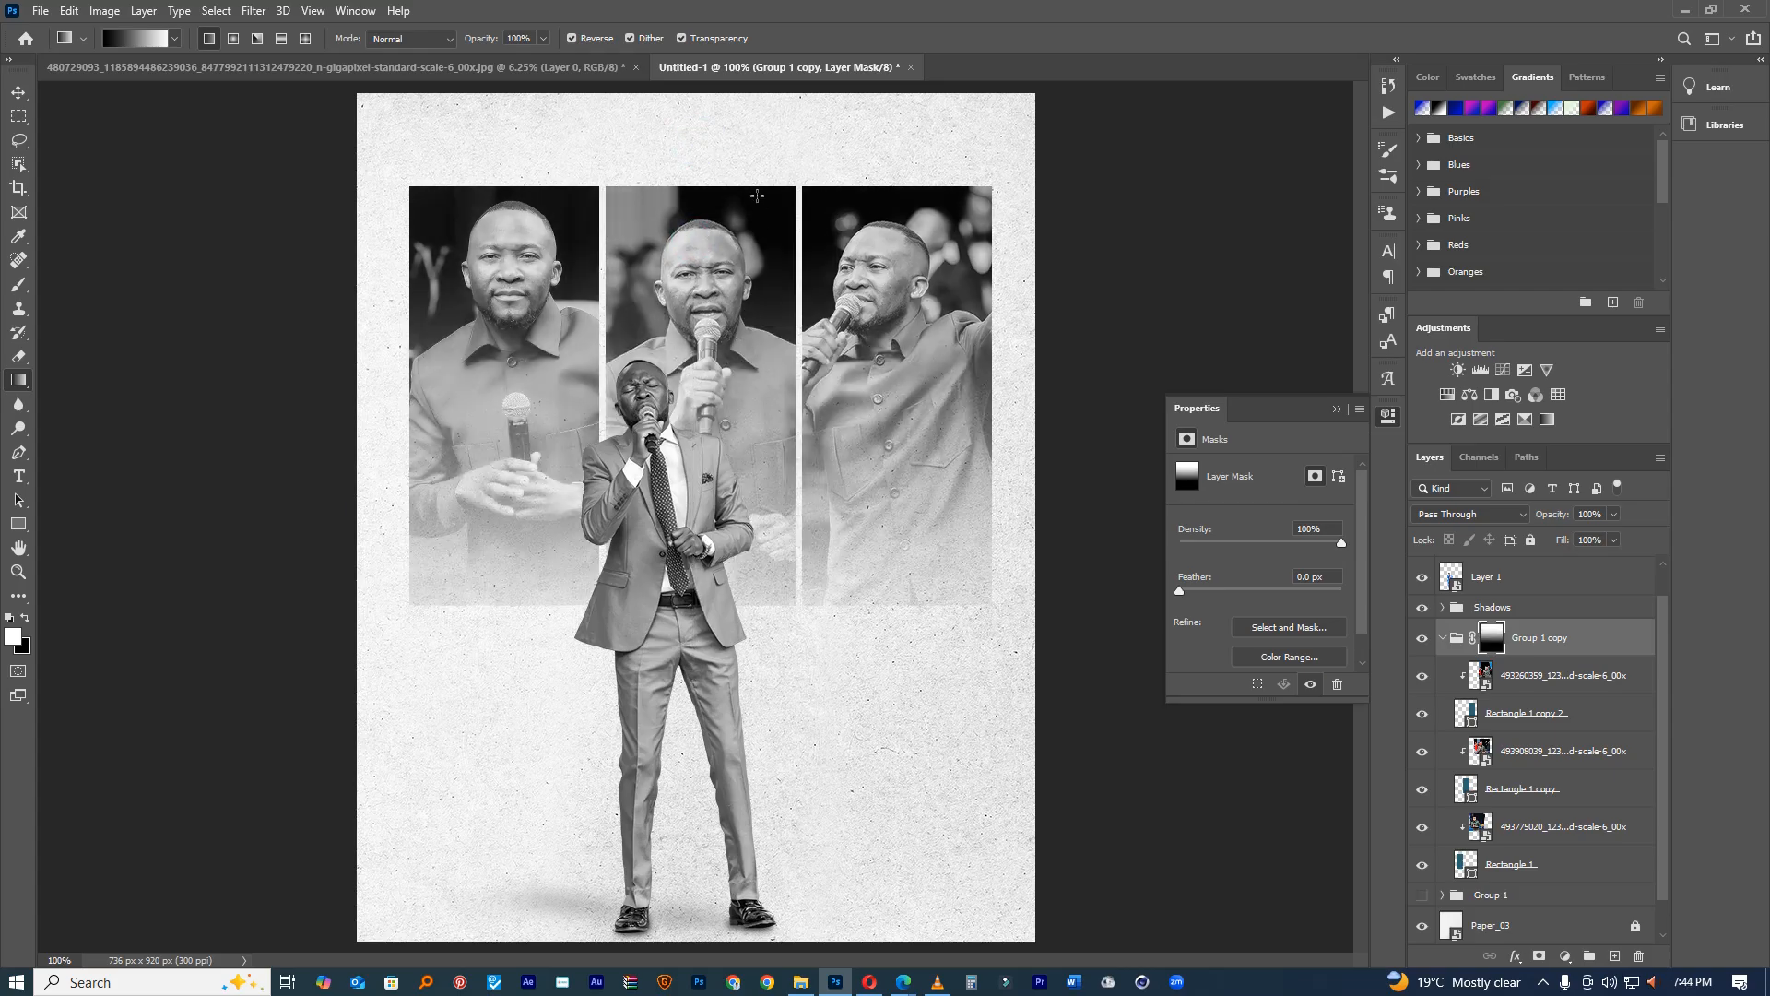
drag(716, 437, 734, 611)
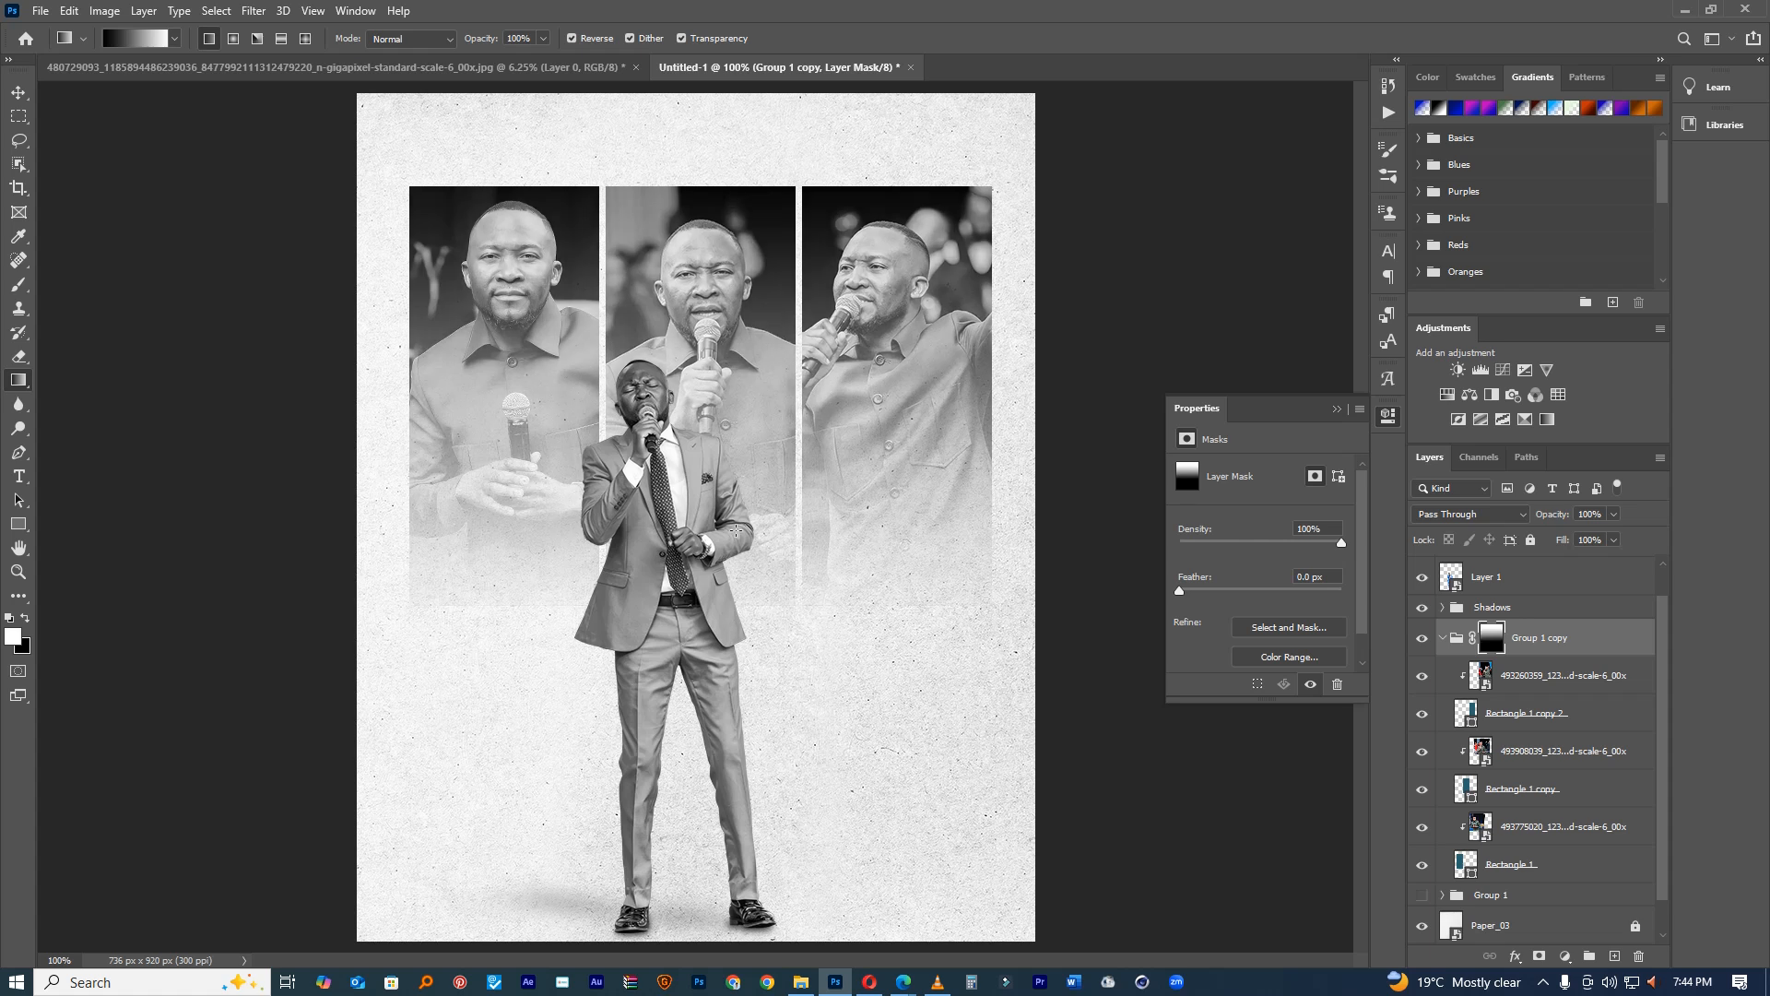
drag(696, 175, 697, 587)
drag(834, 638, 748, 638)
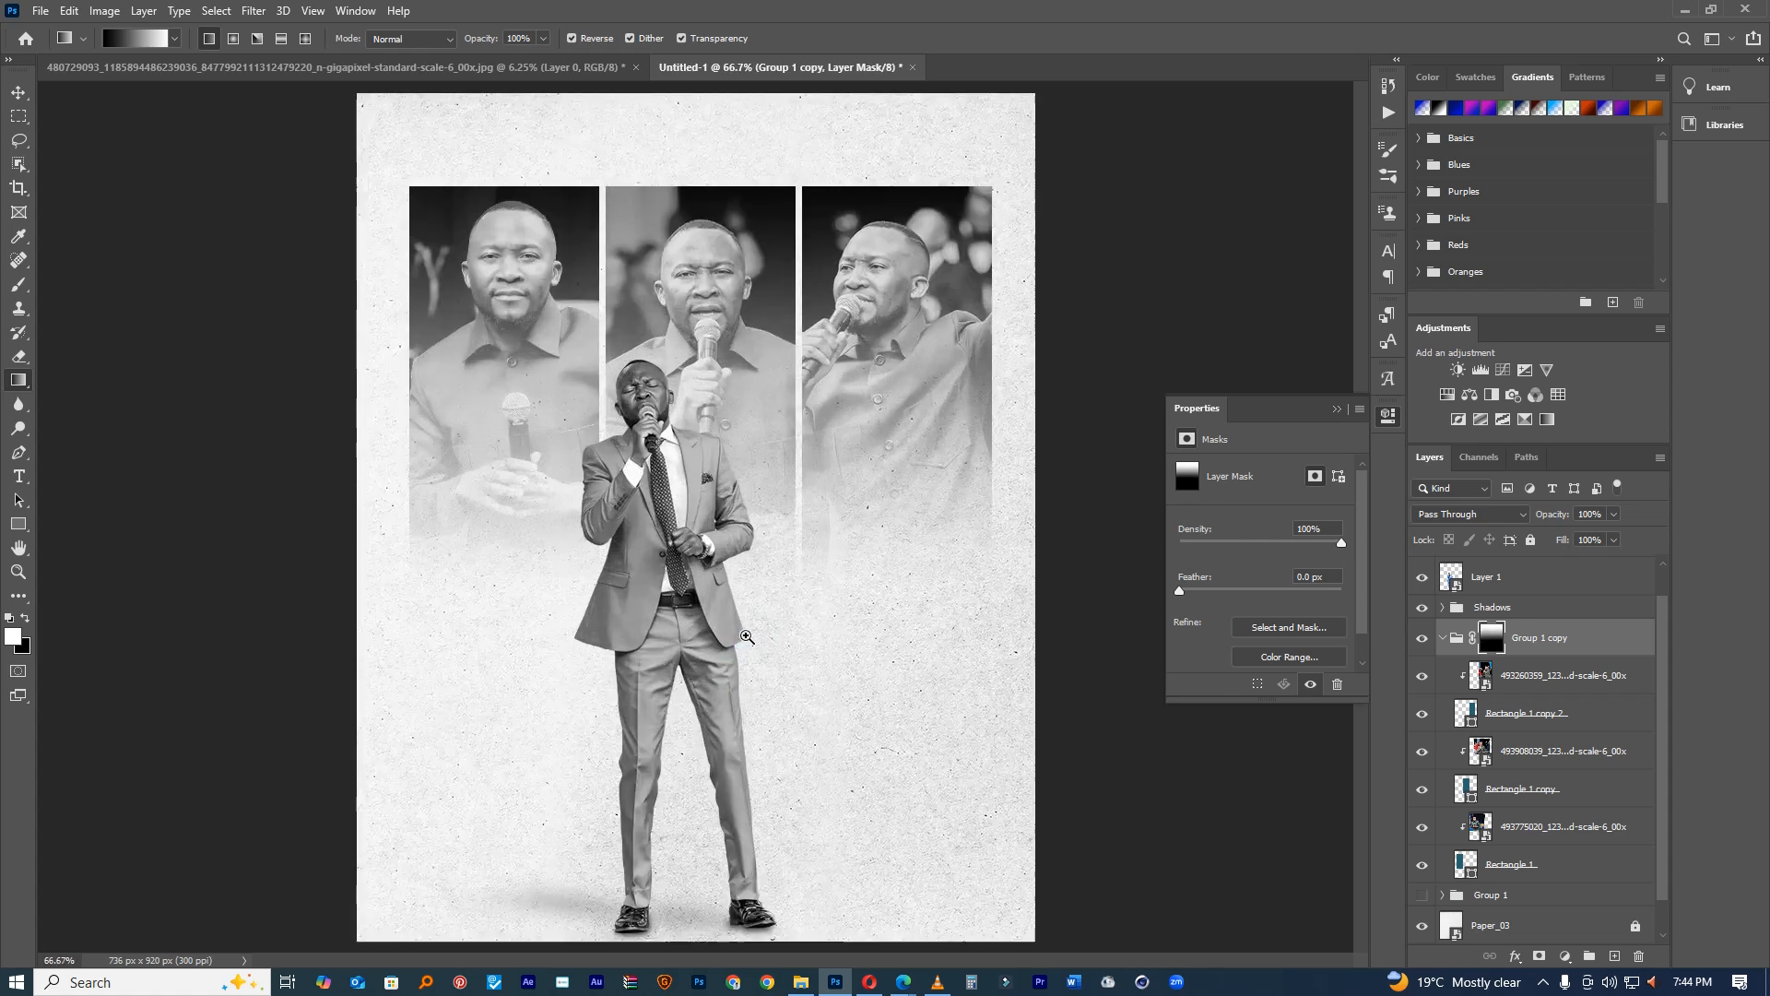
click(1421, 714)
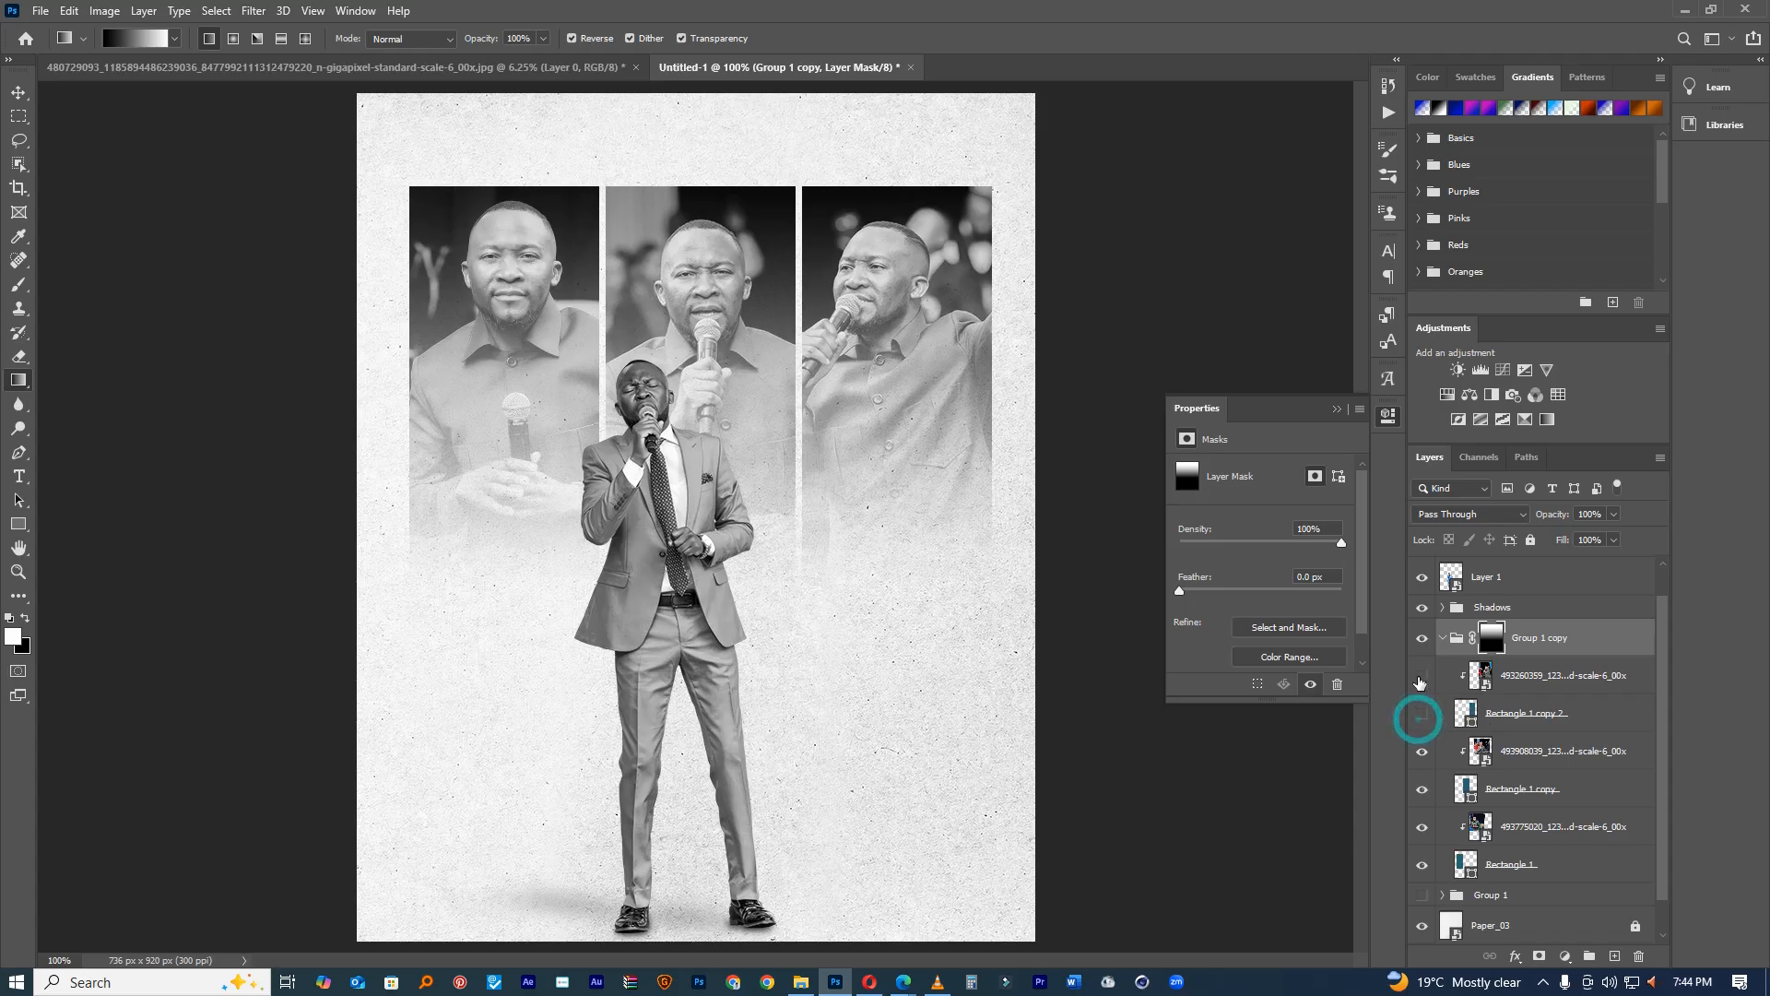
Step: Select the panel layers and check their distances to the canvas edges
click(1522, 716)
click(1517, 751)
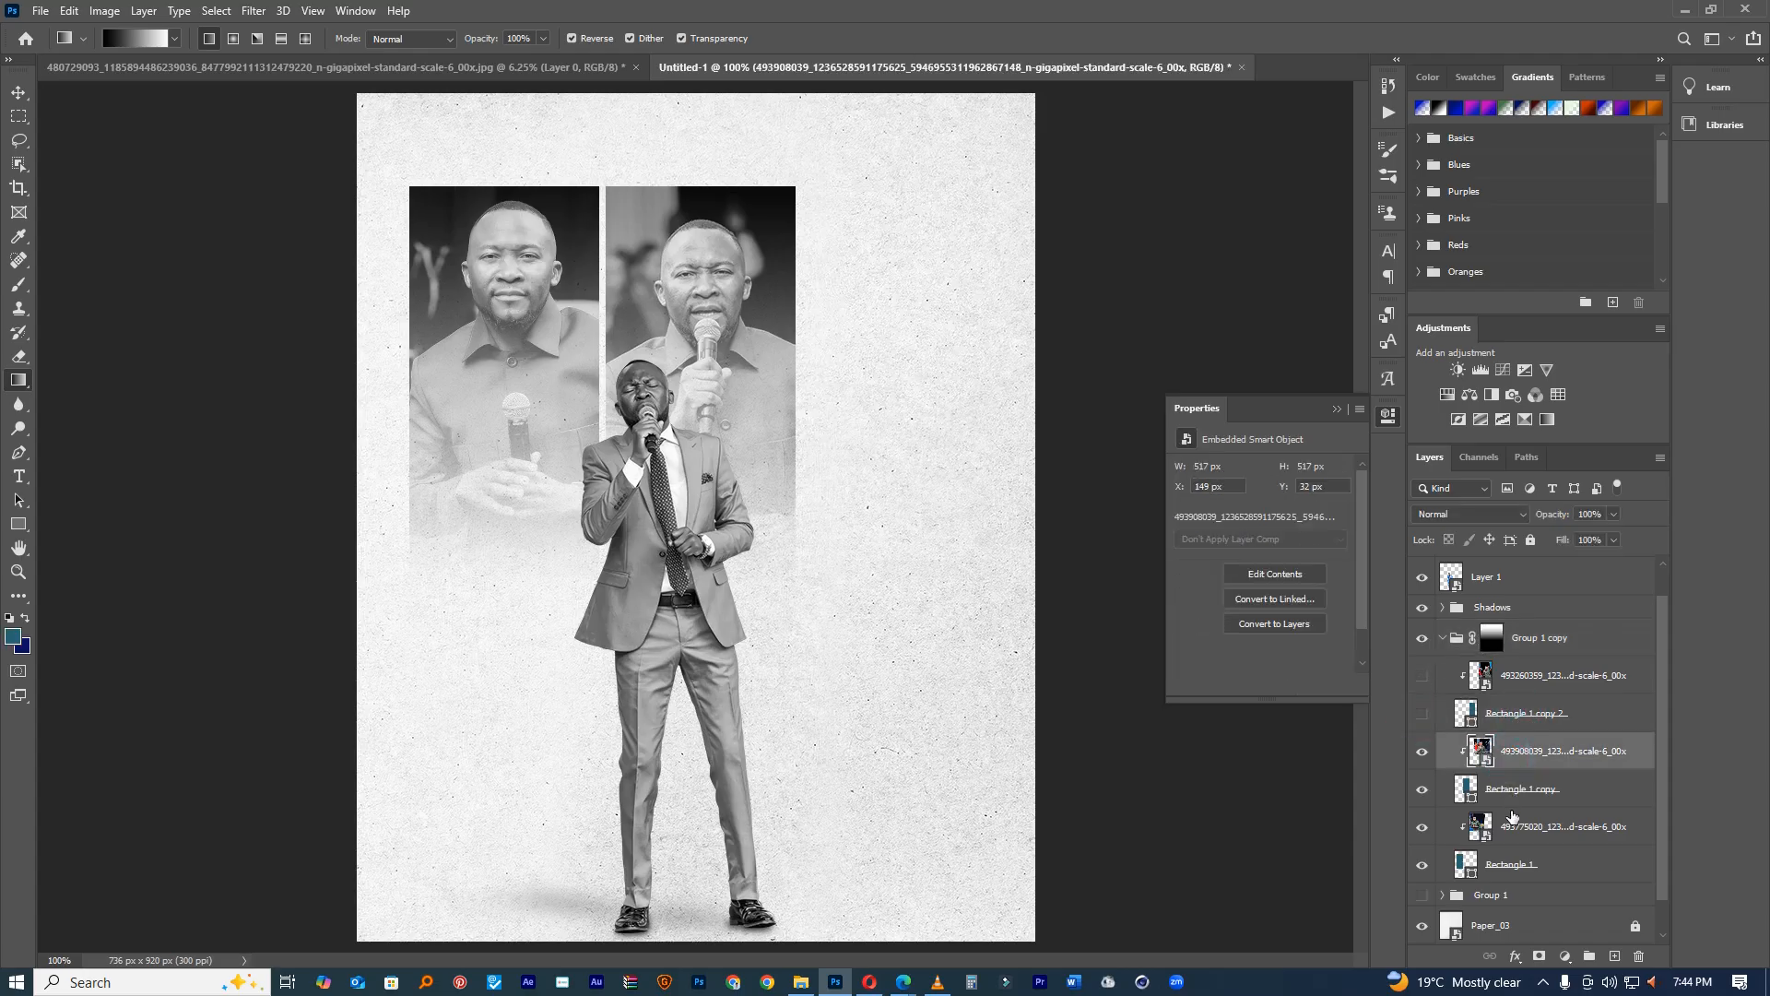
ctrl+click(1530, 805)
ctrl+click(1529, 829)
ctrl+click(1526, 850)
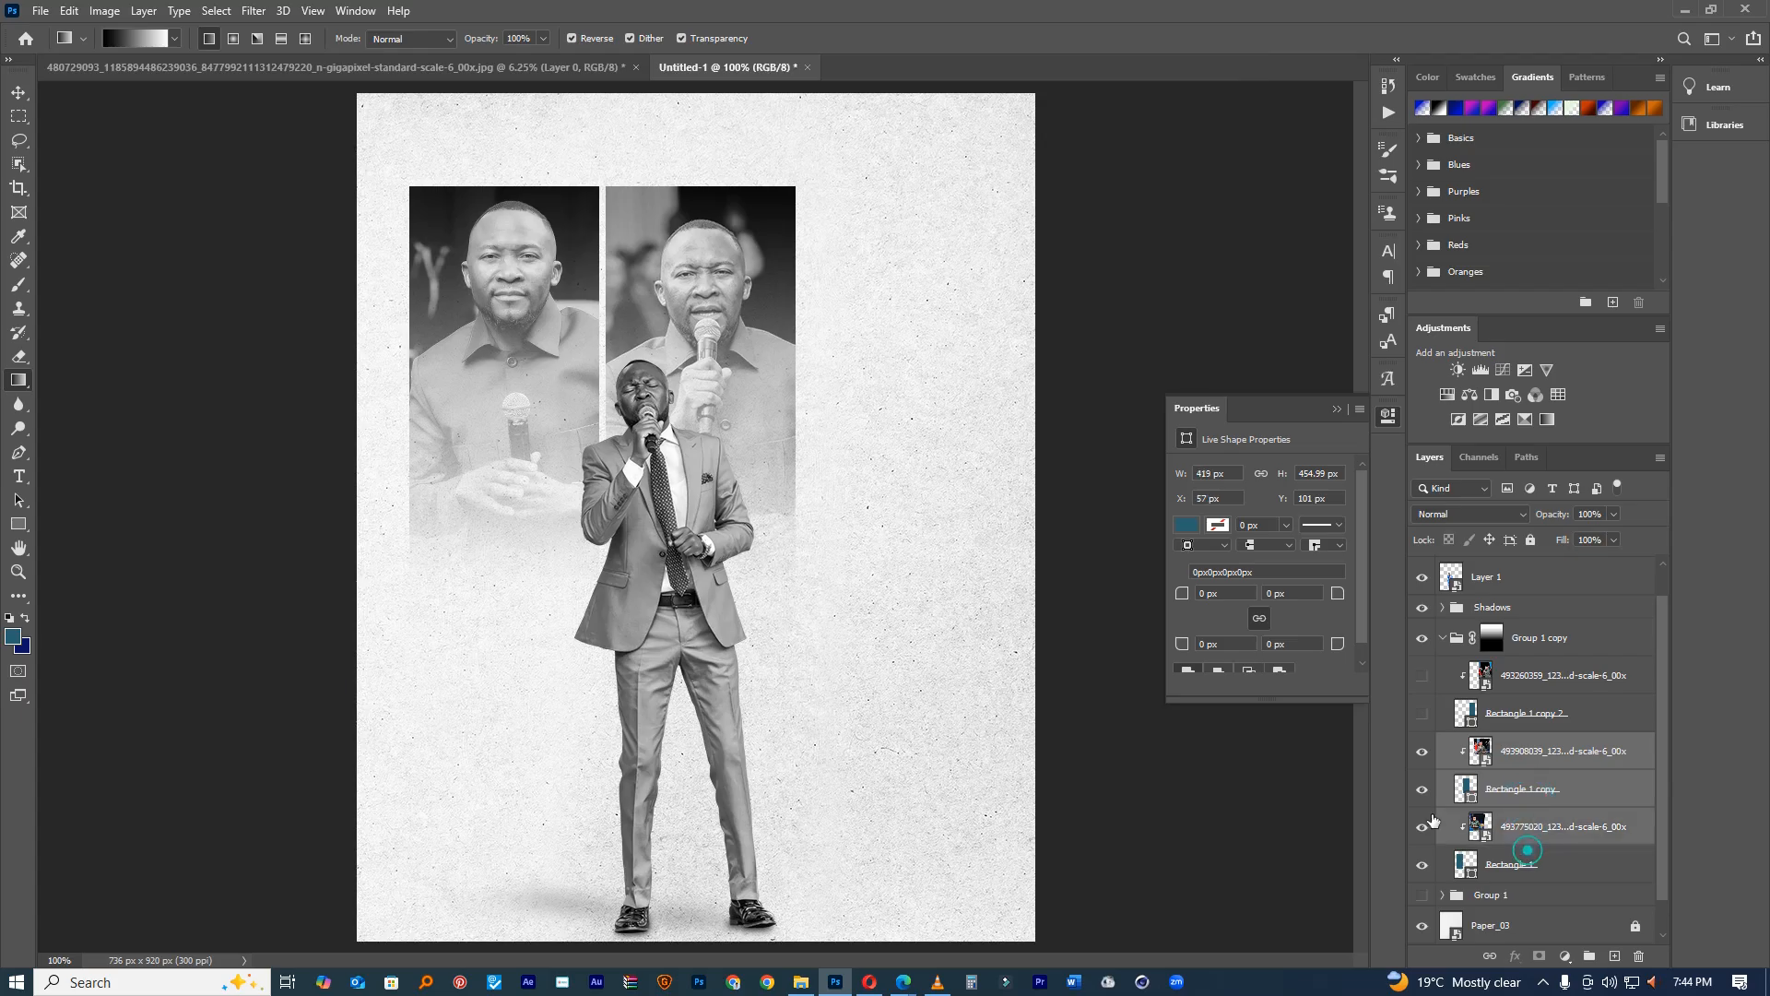
click(23, 90)
key(ctrl)
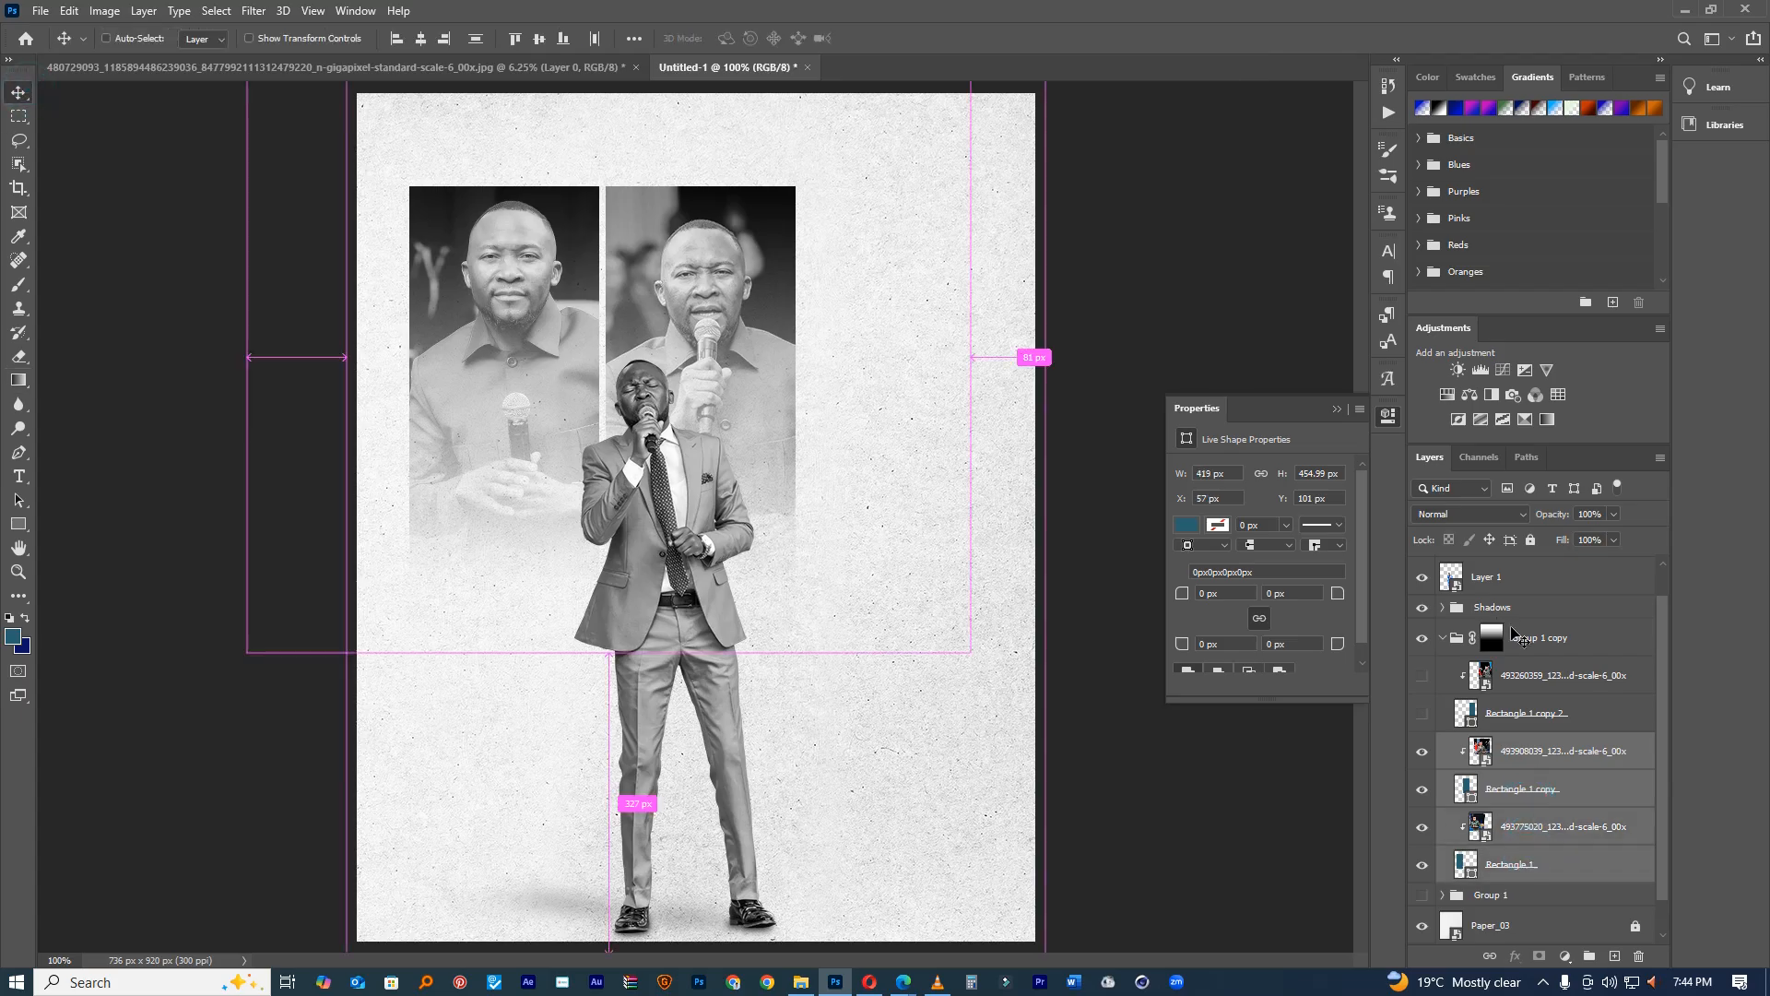
click(1443, 638)
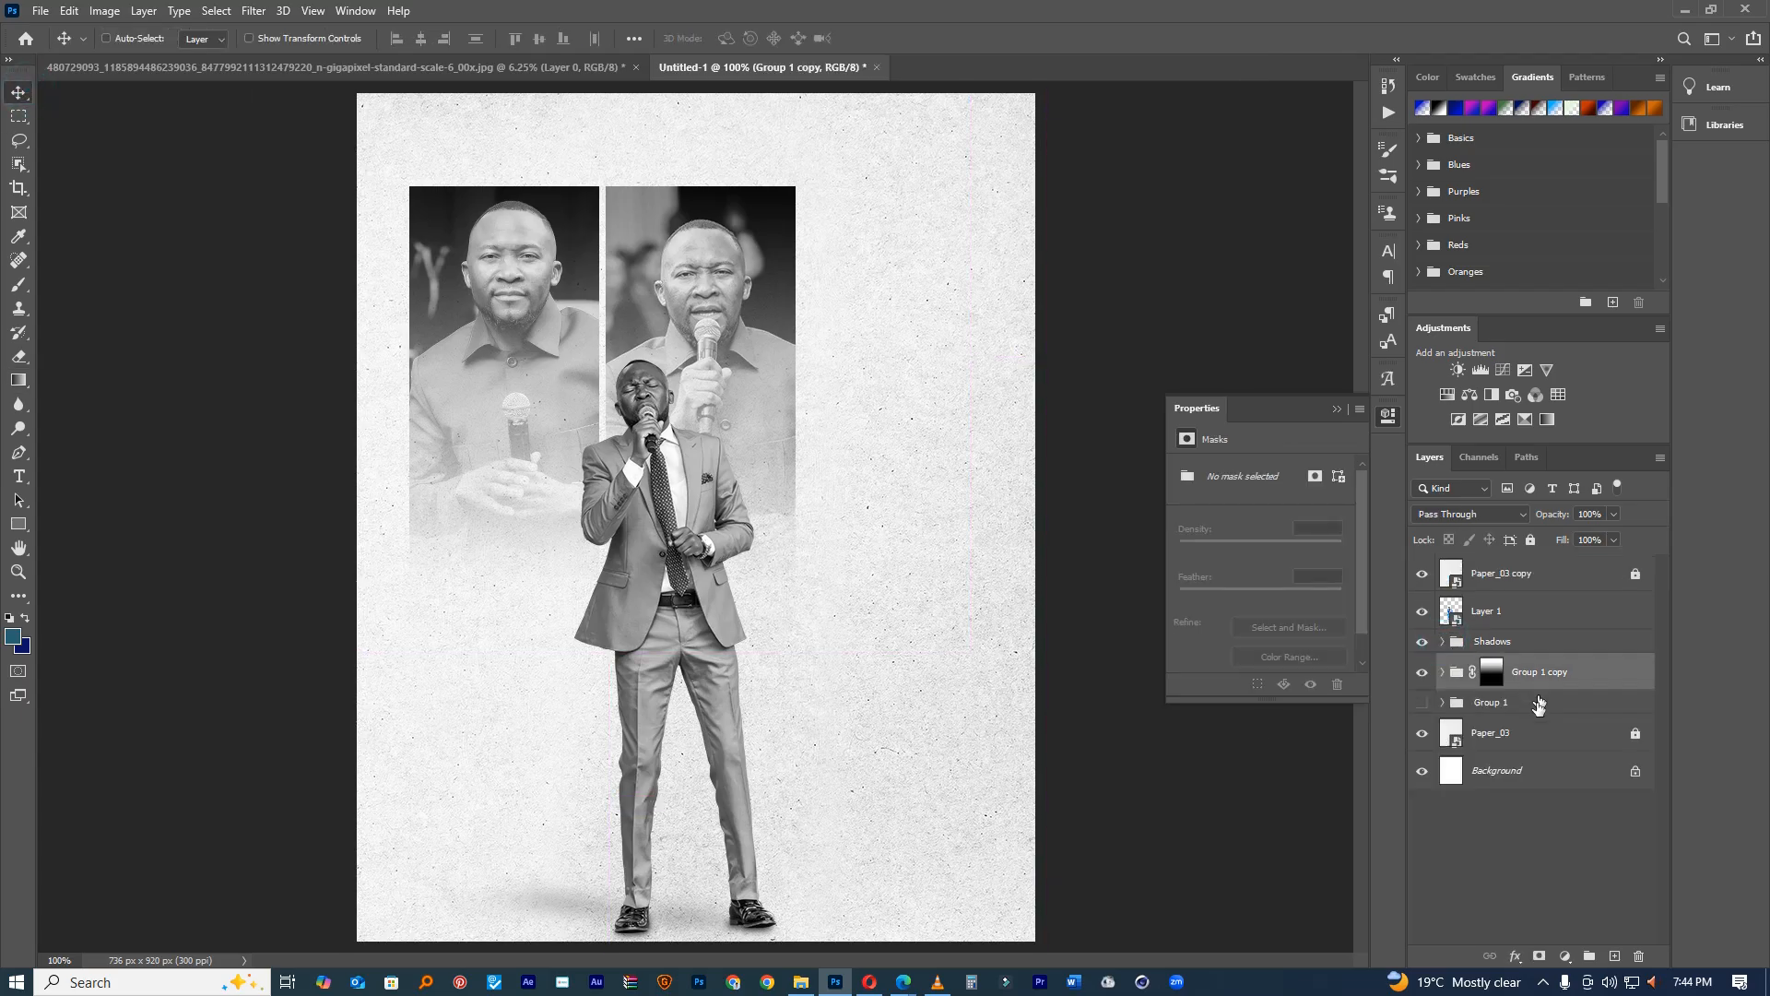
Step: Duplicate the masked photo group, hide the original, and delete the copy's unused hidden photo
key(ctrl+j)
click(1429, 707)
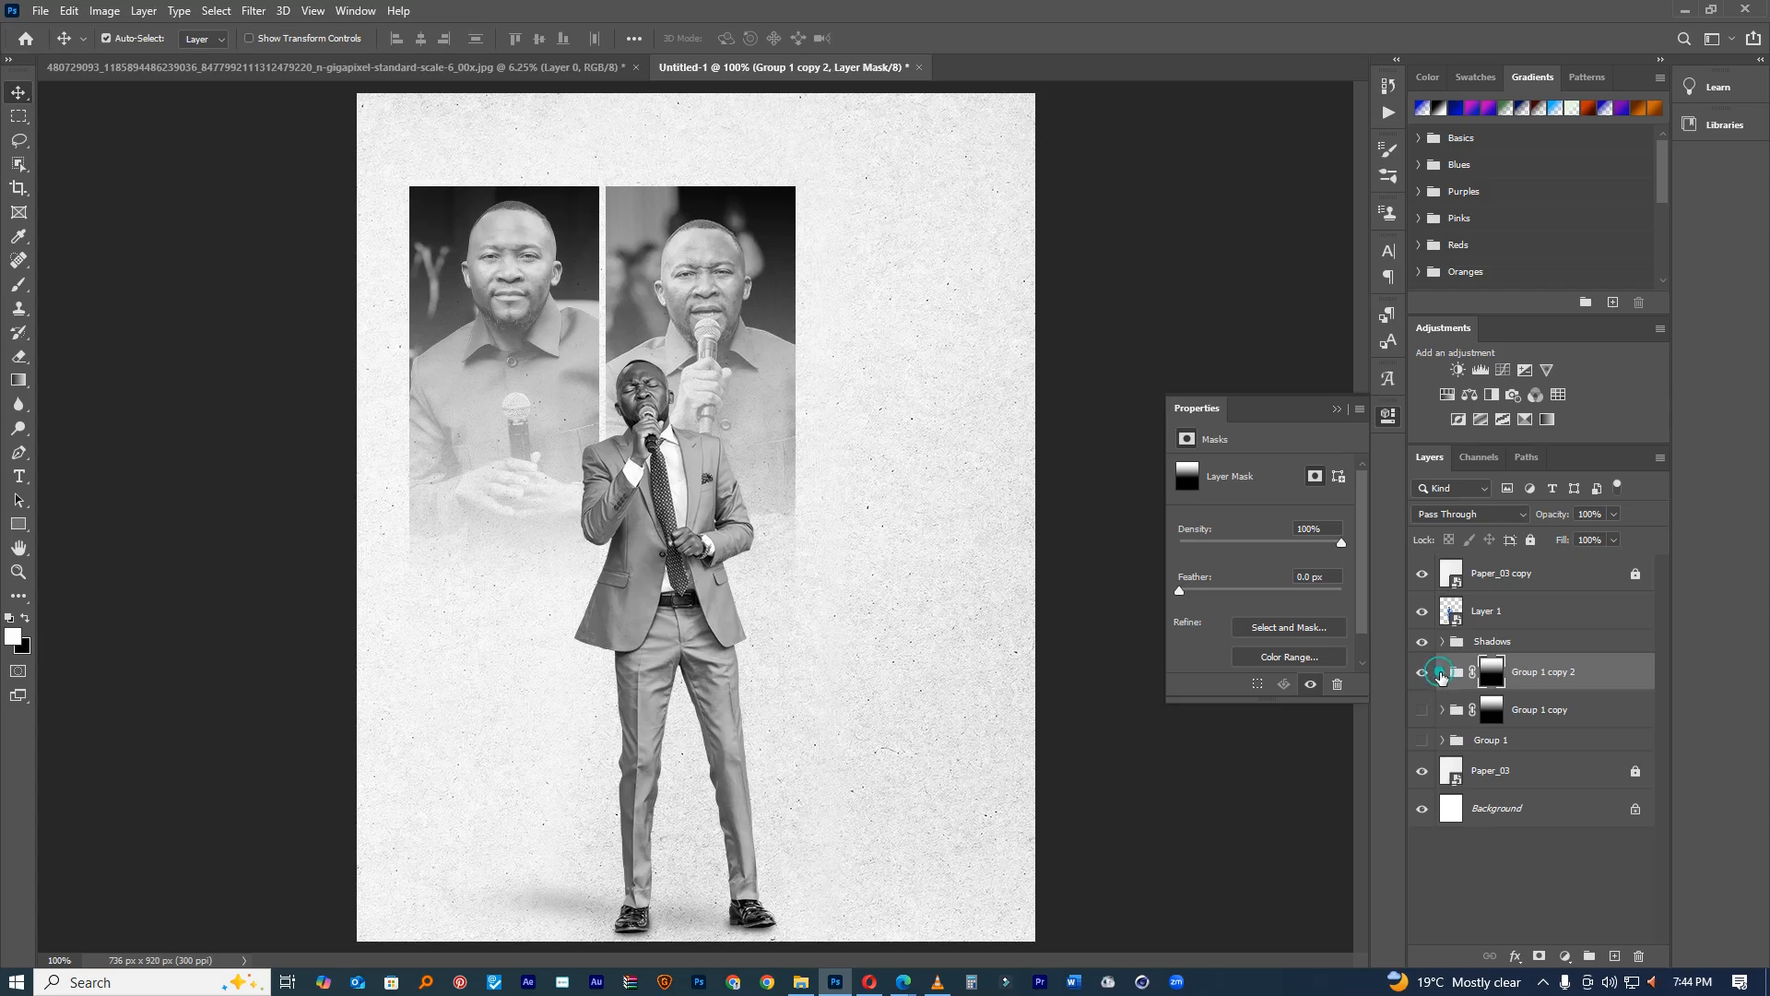
click(1441, 672)
click(1533, 712)
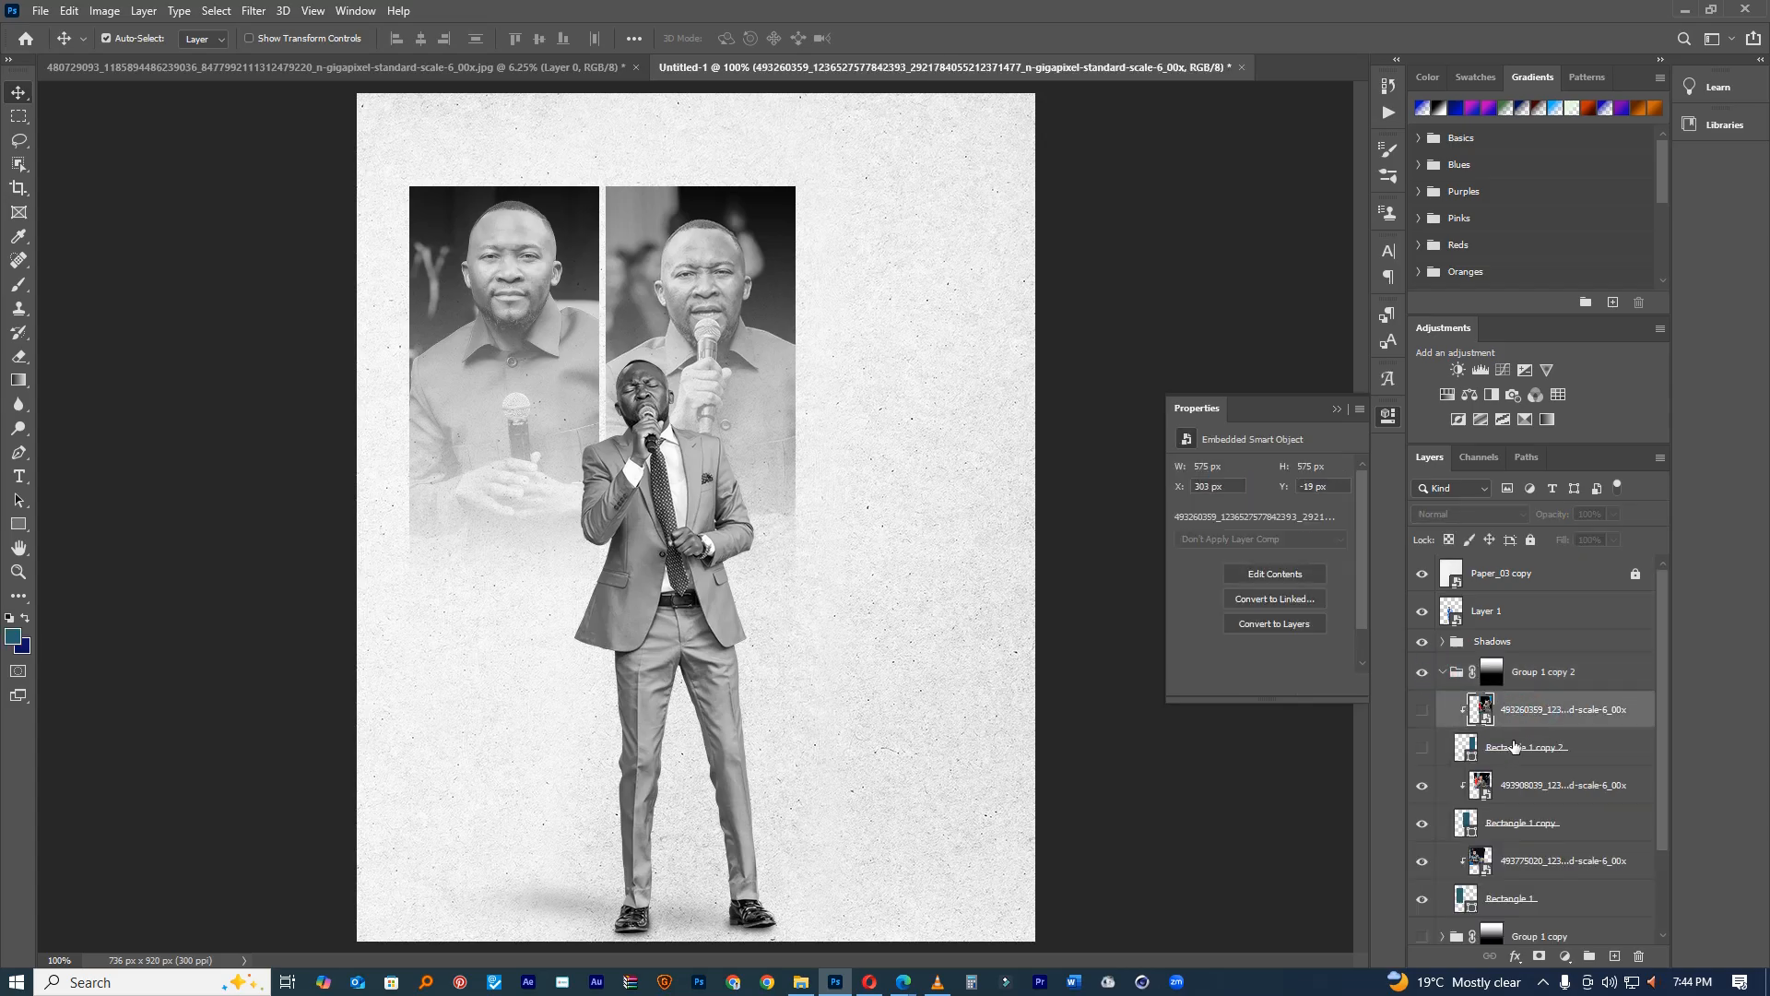
key(Delete)
key(Delete)
Step: Shift the duplicated panels 60 px right and enlarge them to about 111%
click(1517, 671)
key(ctrl+t)
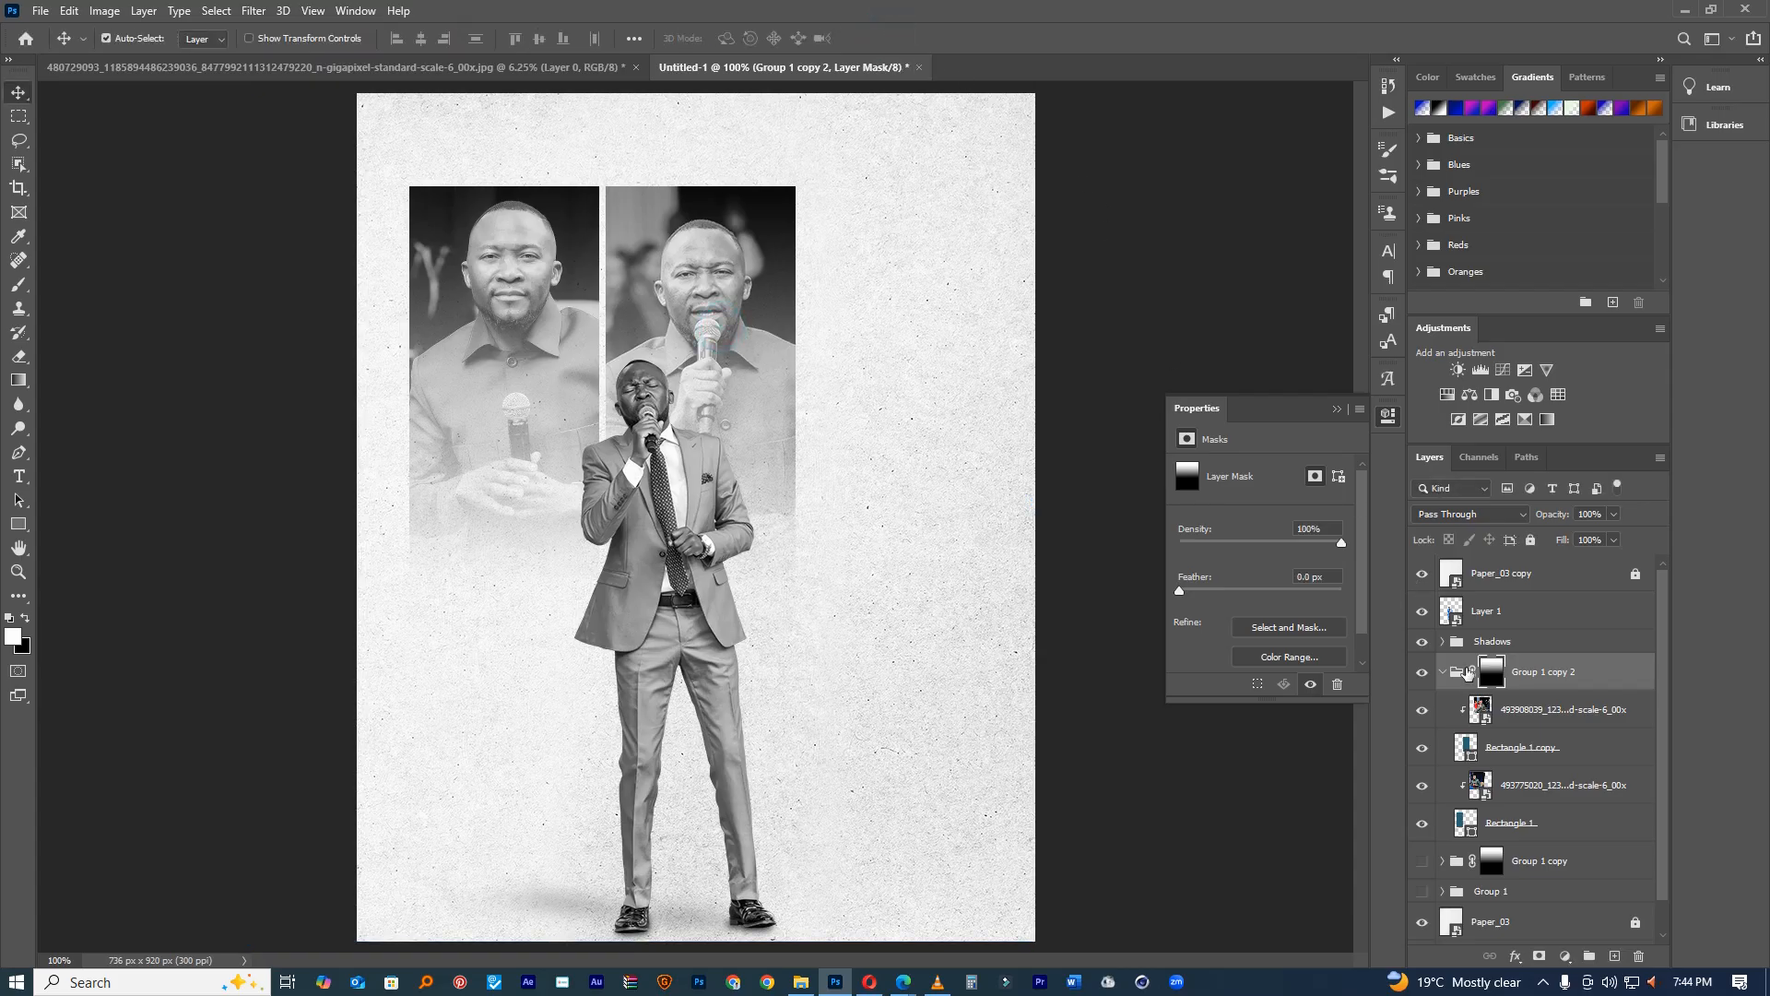
click(1455, 675)
click(1442, 672)
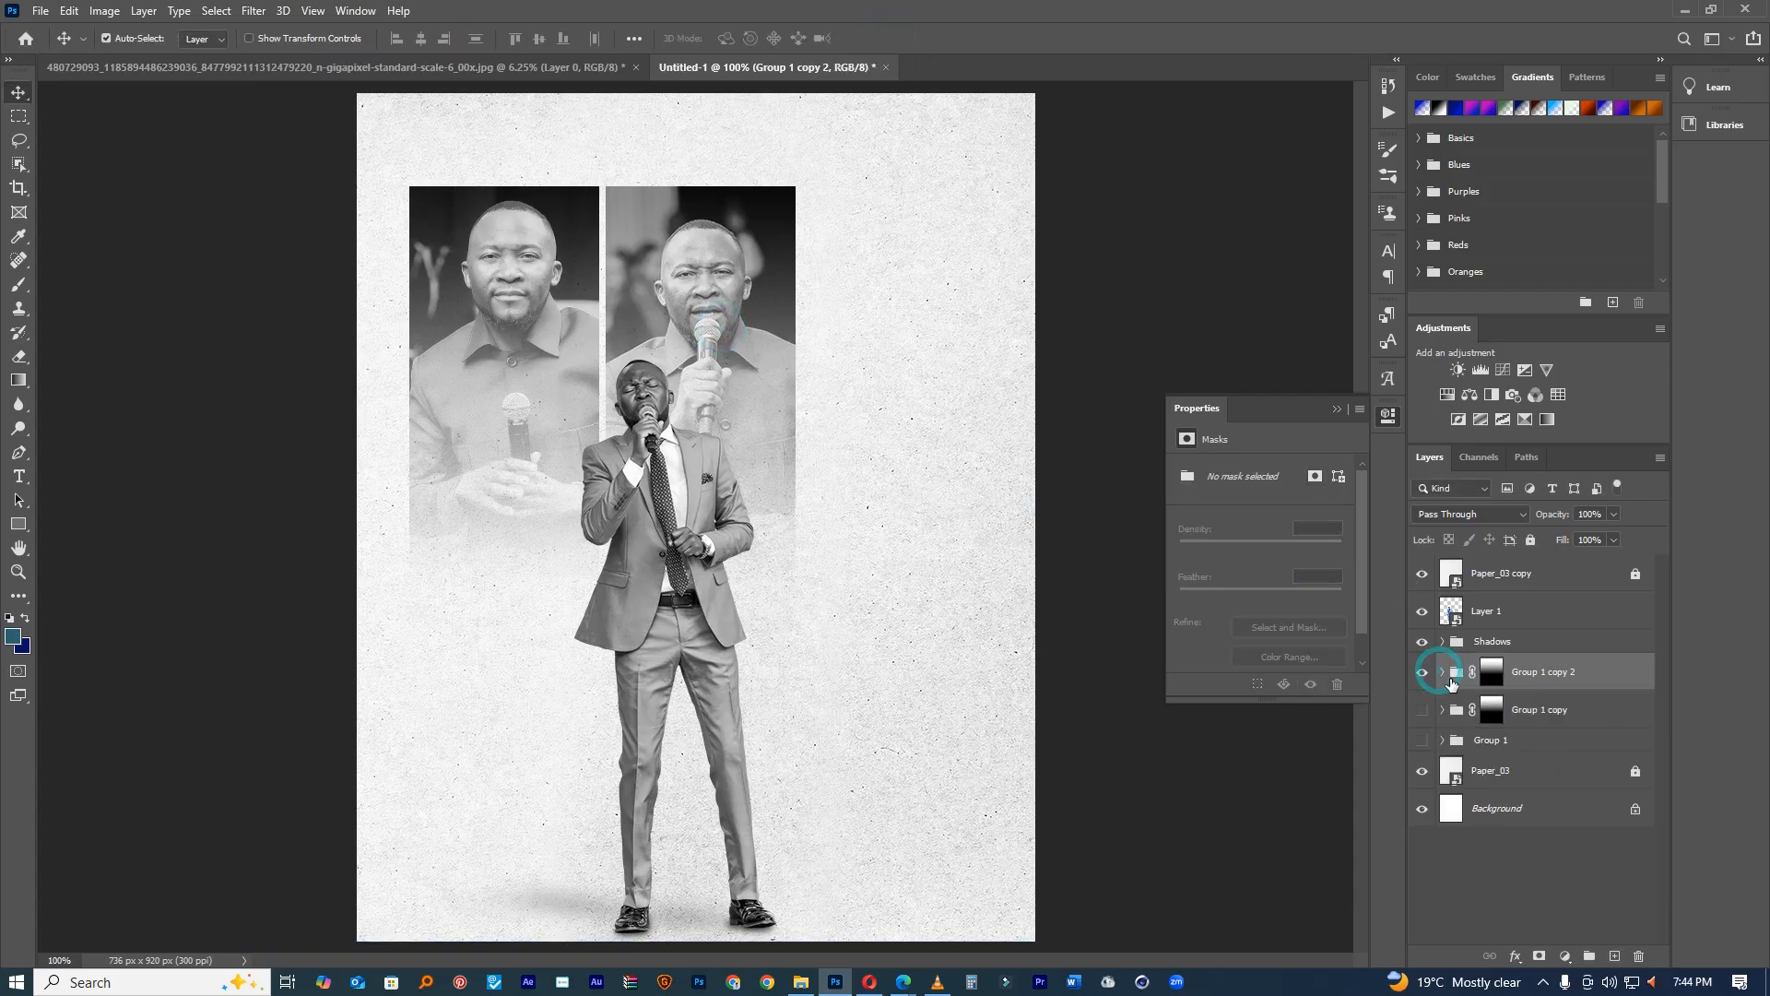
key(ctrl+t)
drag(691, 377, 737, 379)
scroll(738, 379, down, 3)
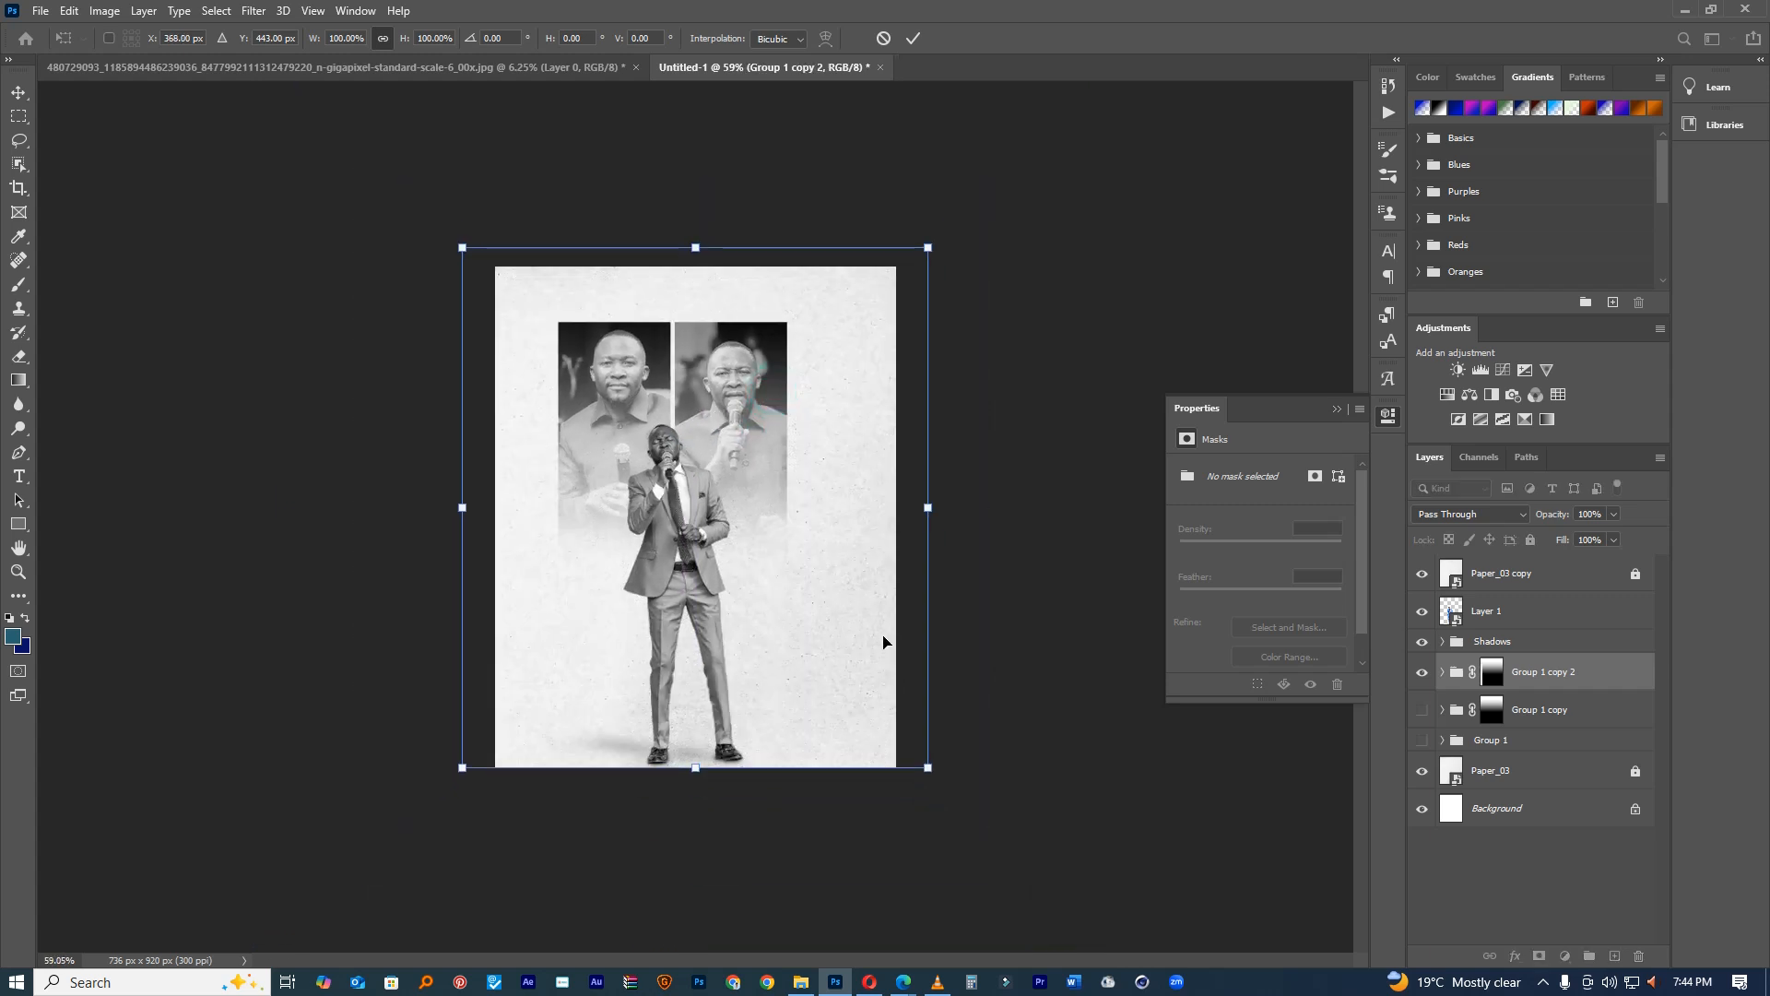
drag(929, 767, 954, 794)
drag(737, 619, 749, 646)
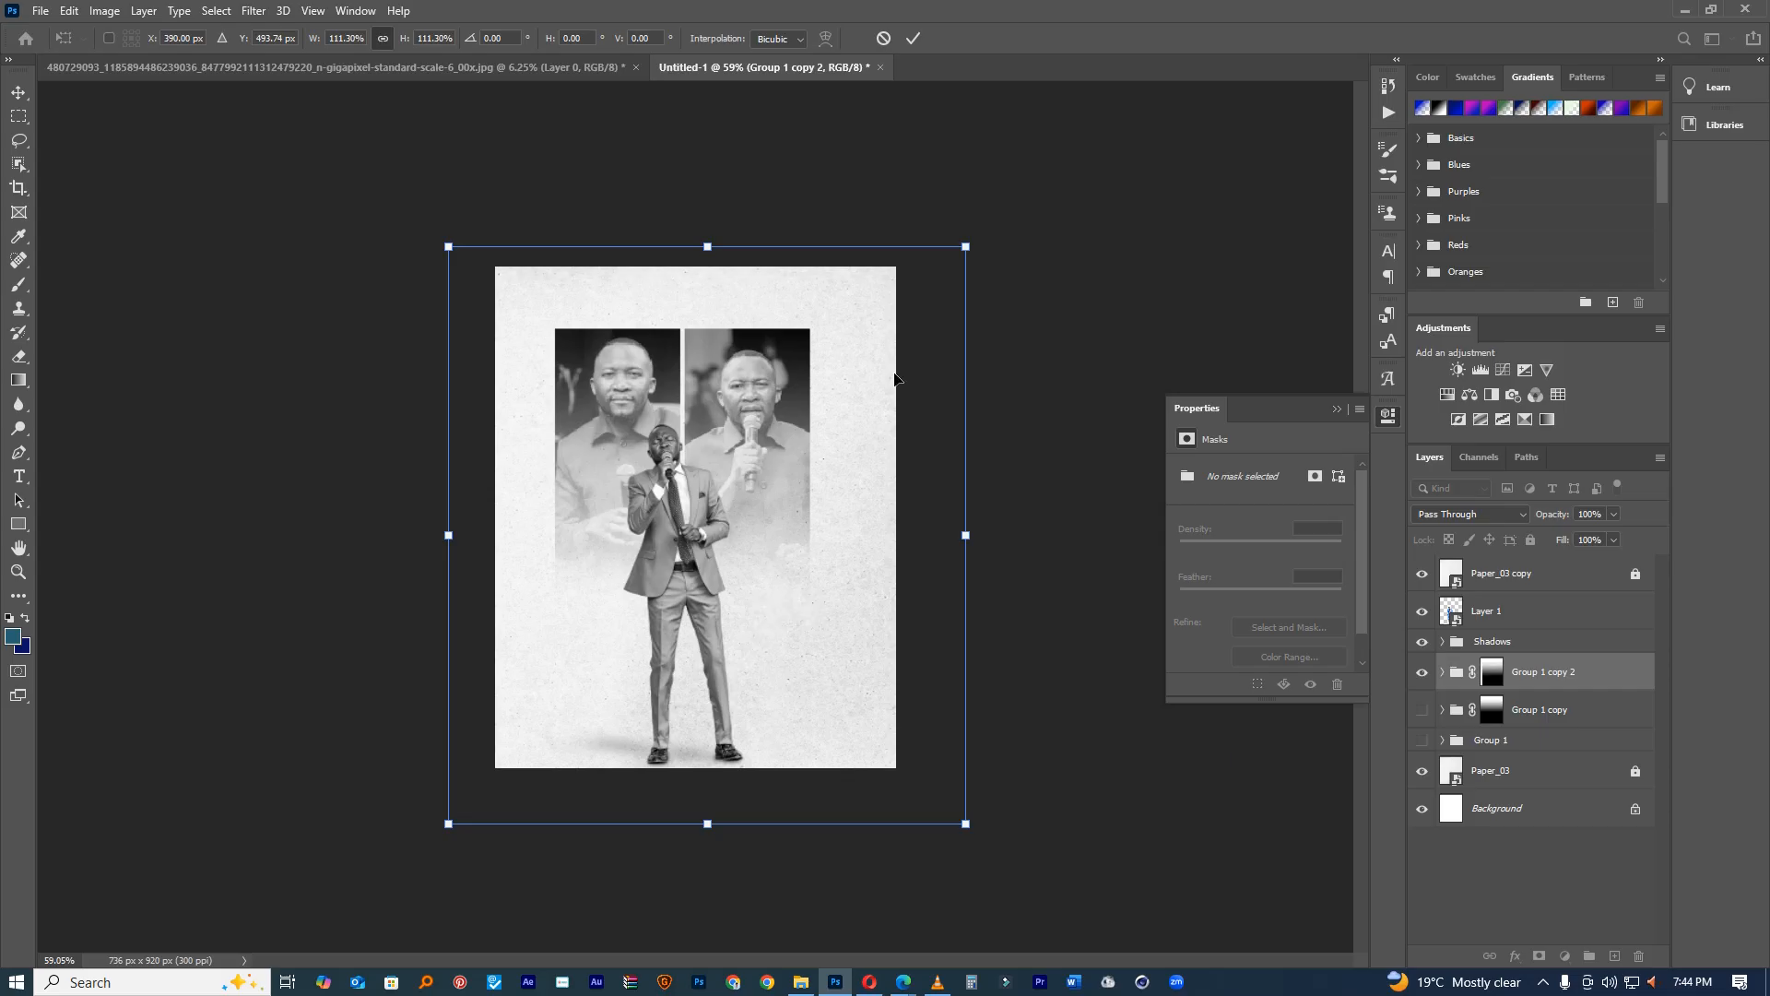
click(912, 39)
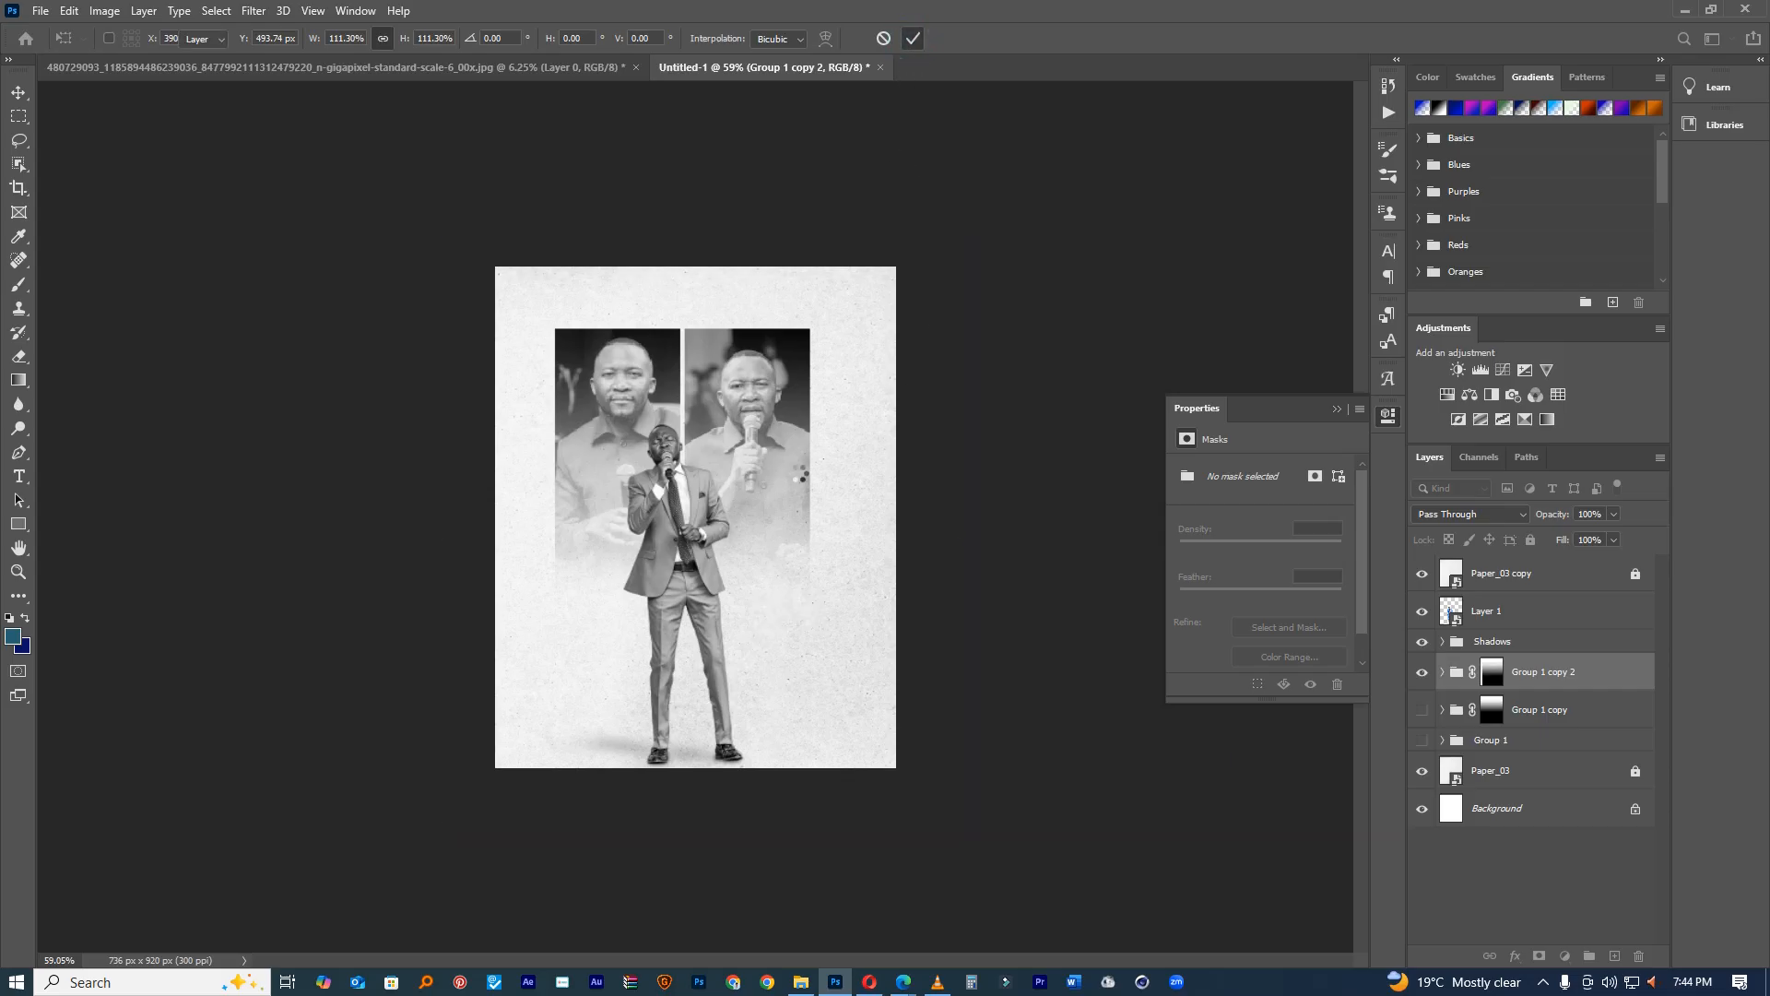
click(748, 457)
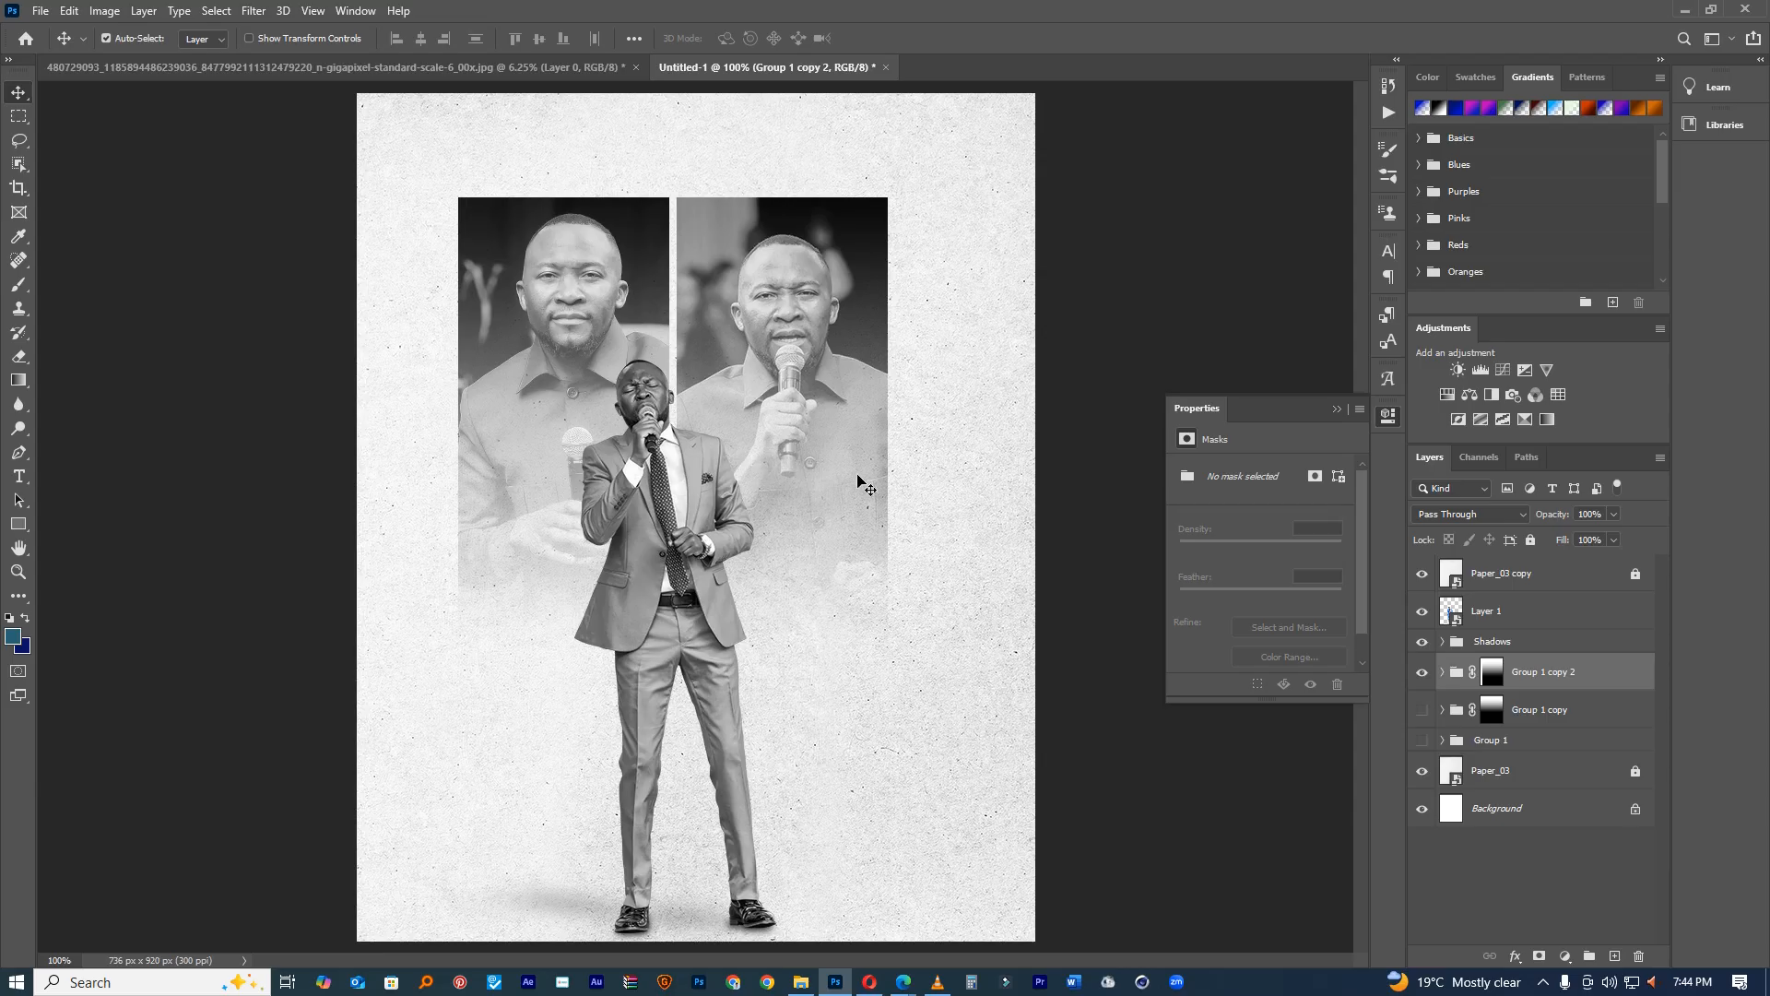
Step: Hide the resized copy, show the third photo and frame in the earlier group, and group singer with Shadows
click(1421, 672)
click(1423, 709)
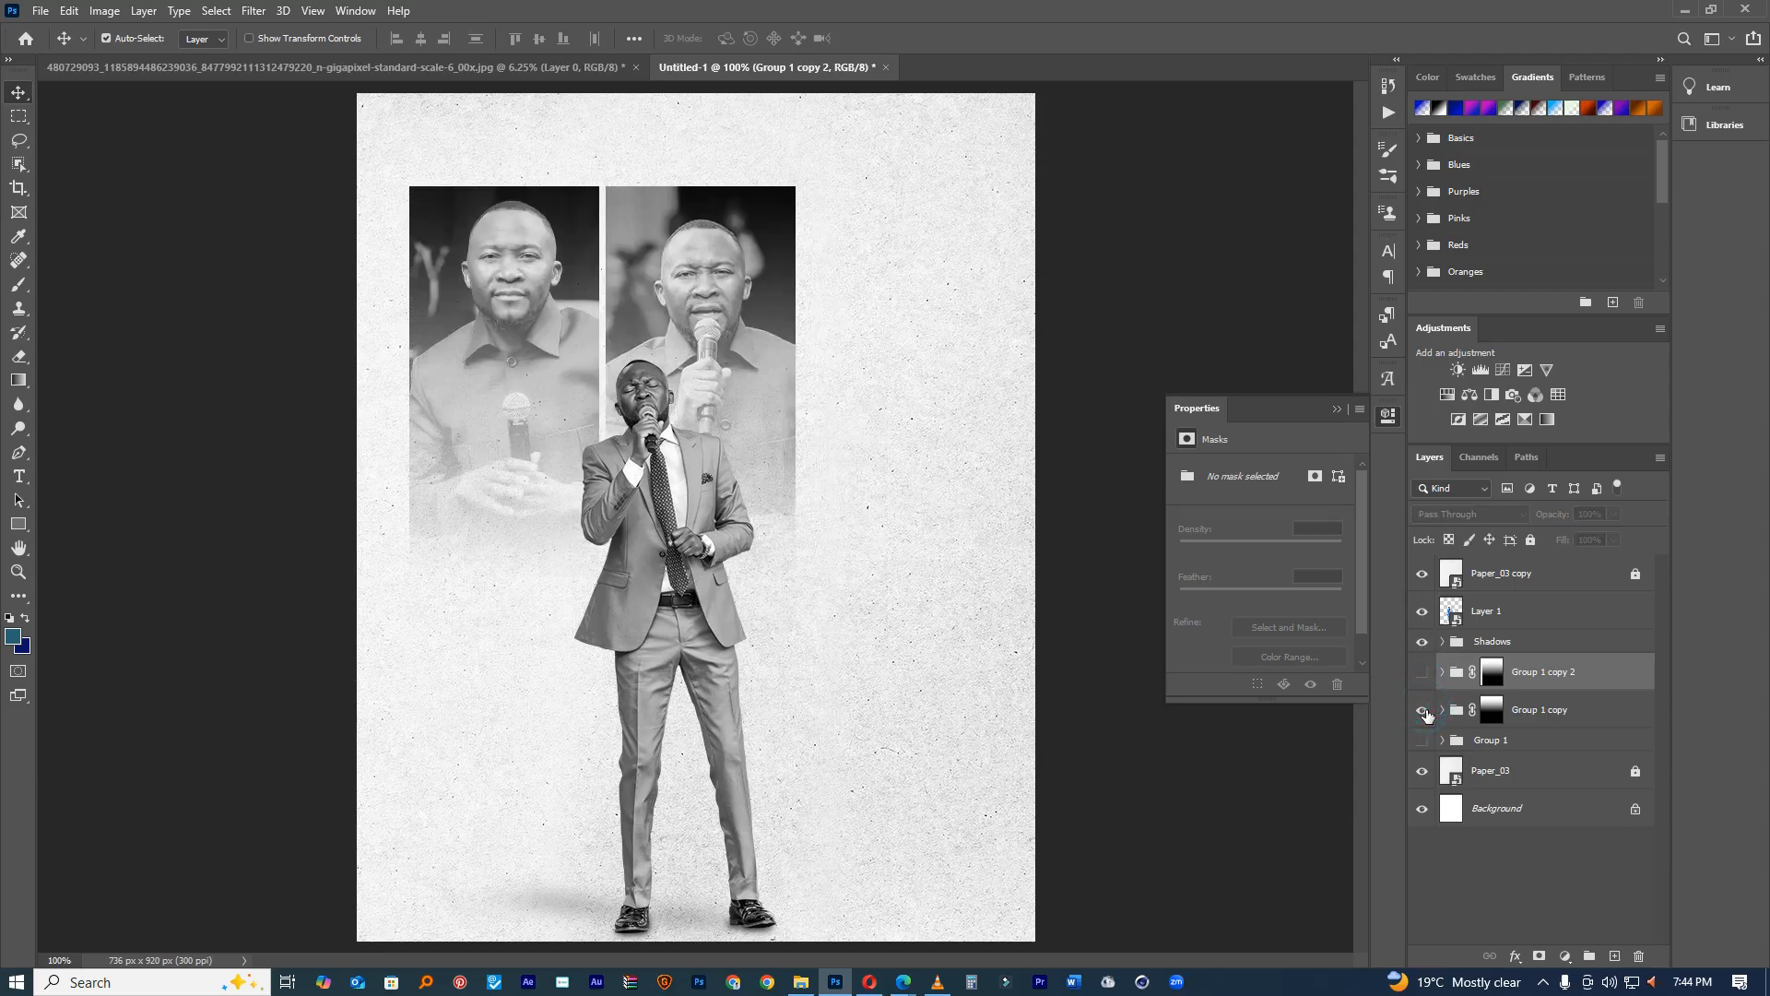
click(1444, 717)
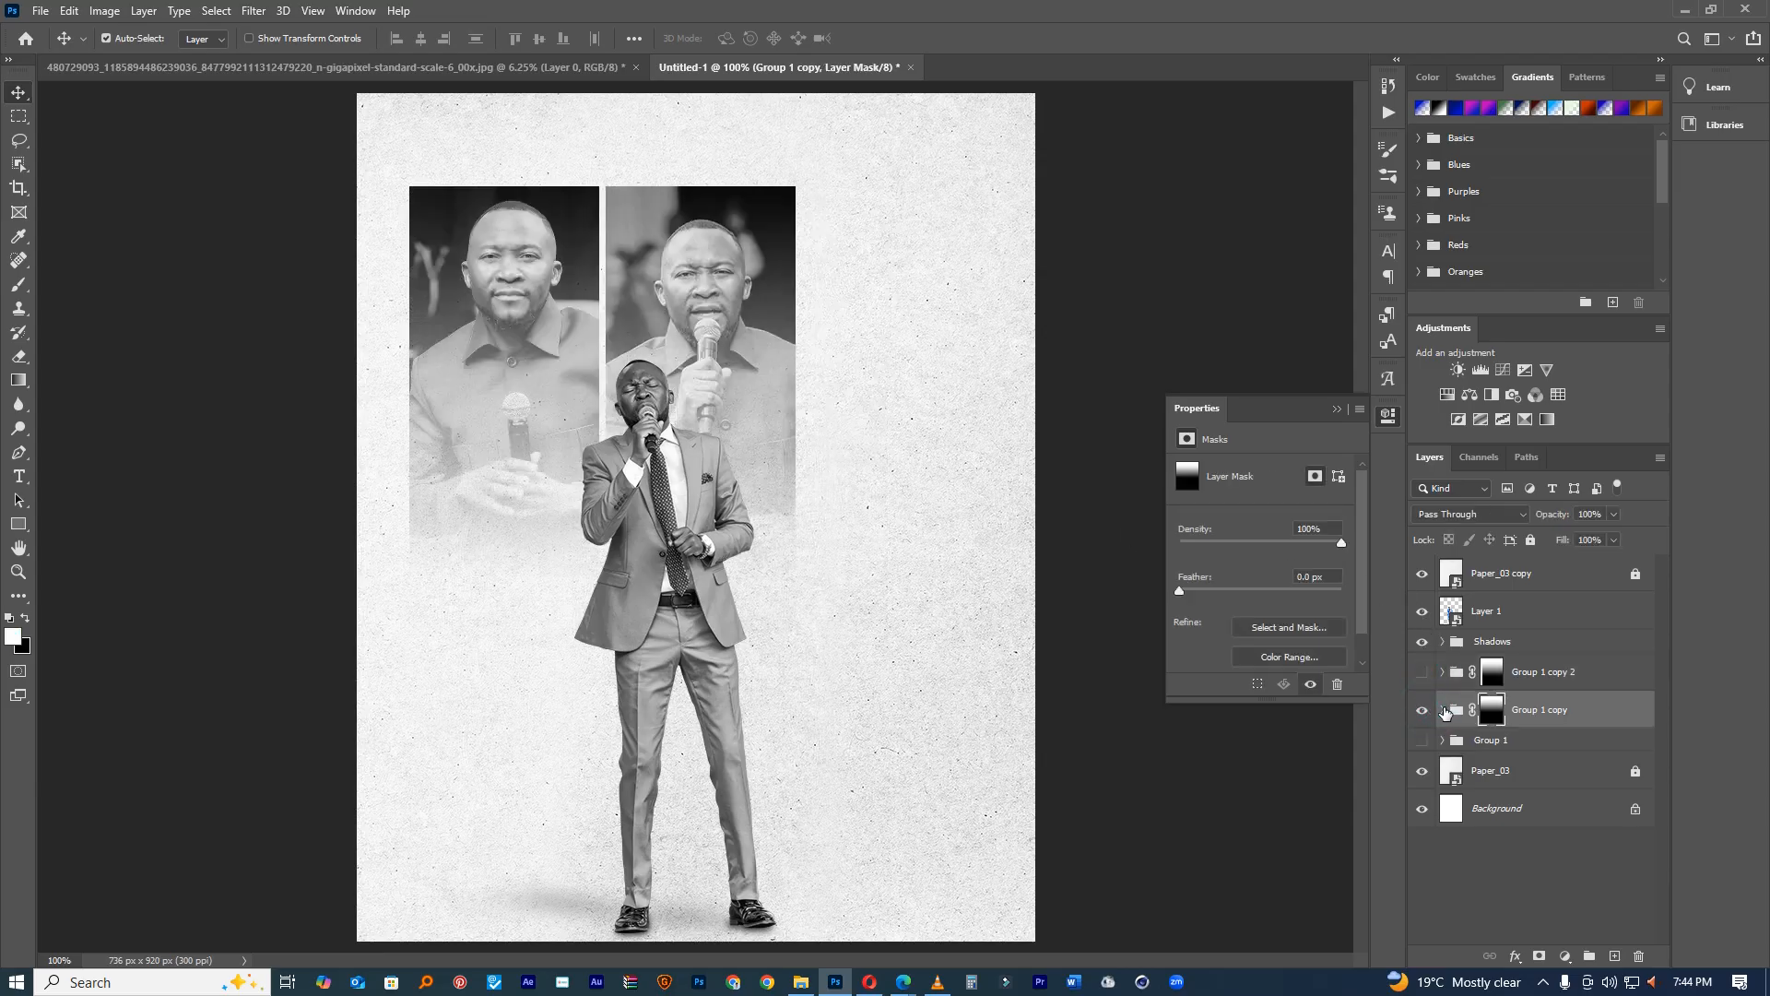
click(1442, 710)
click(1423, 748)
click(1429, 745)
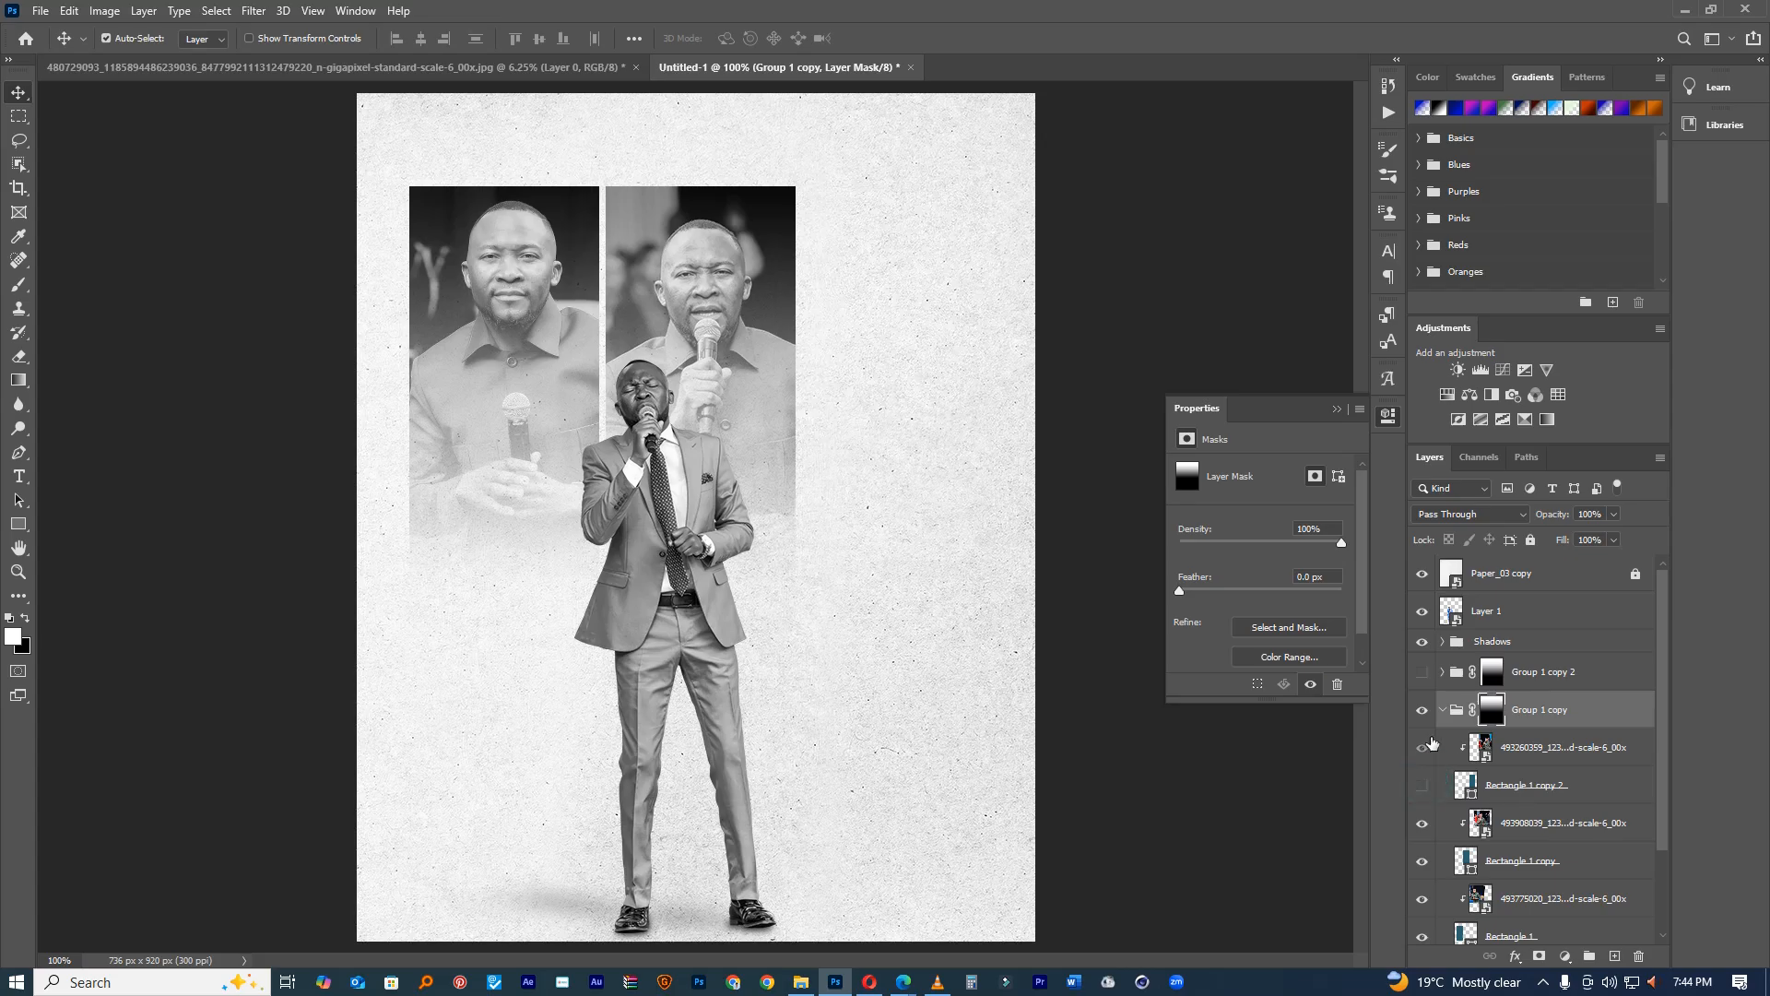
click(1422, 784)
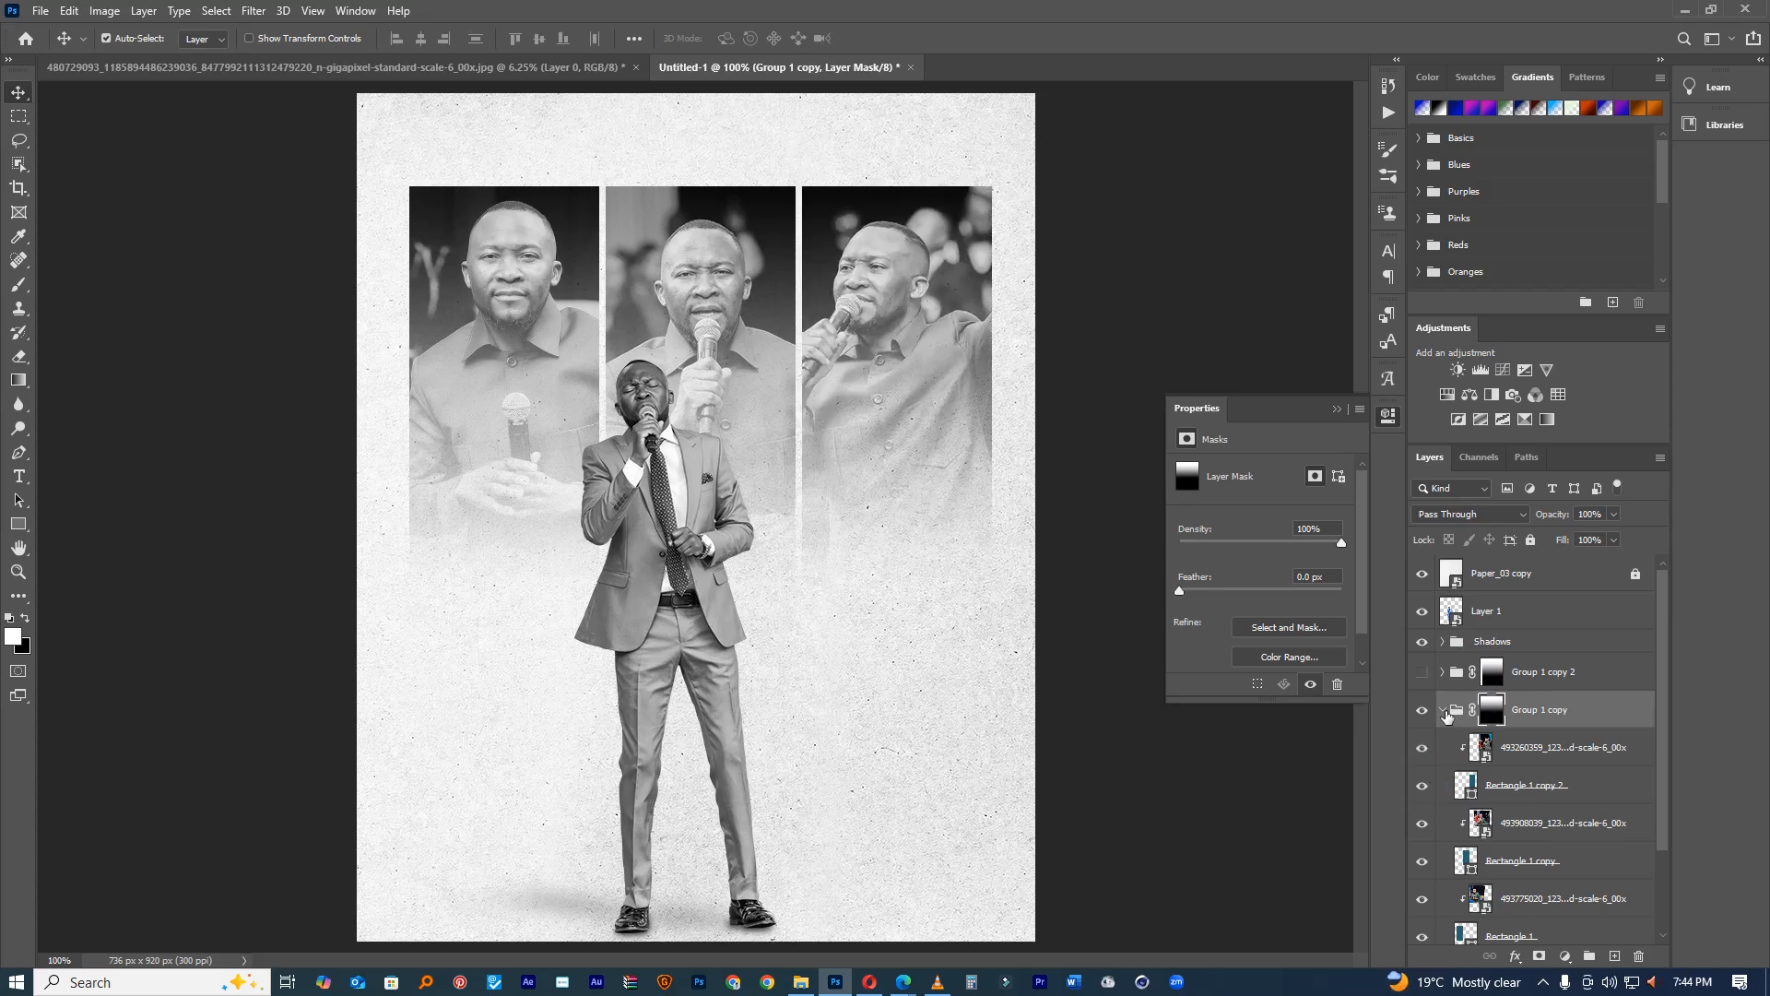
click(1443, 711)
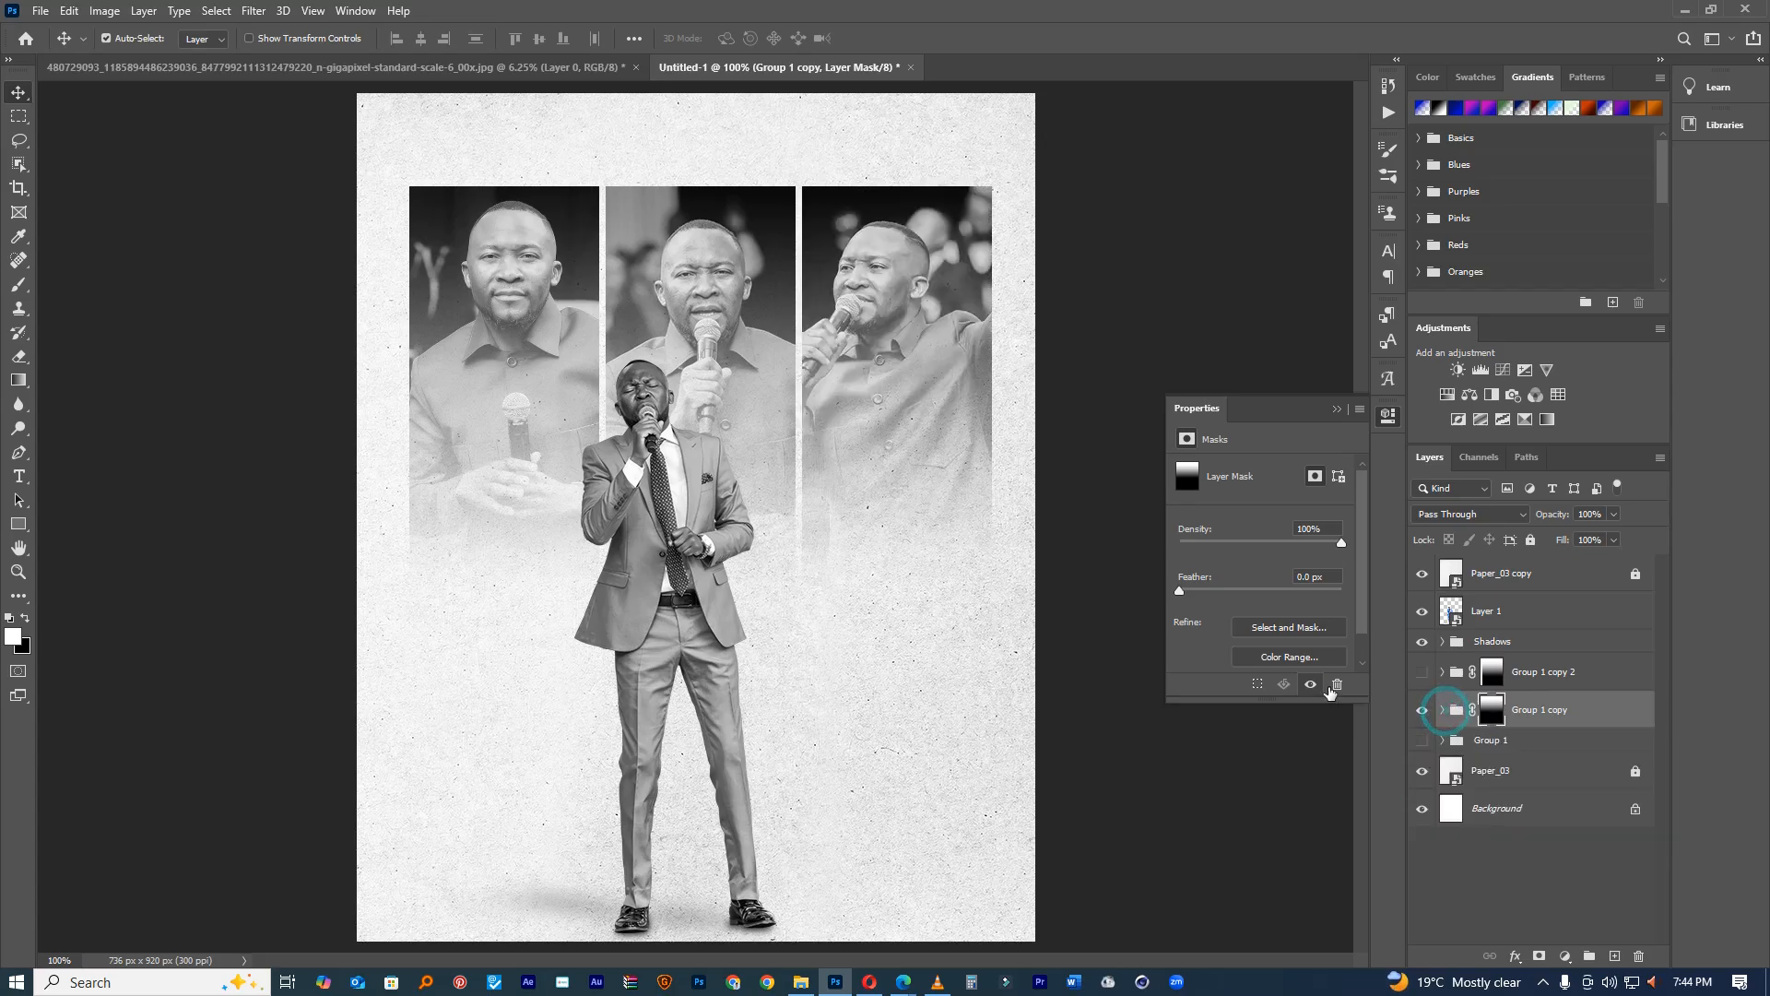
shift+click(1494, 643)
key(ctrl+g)
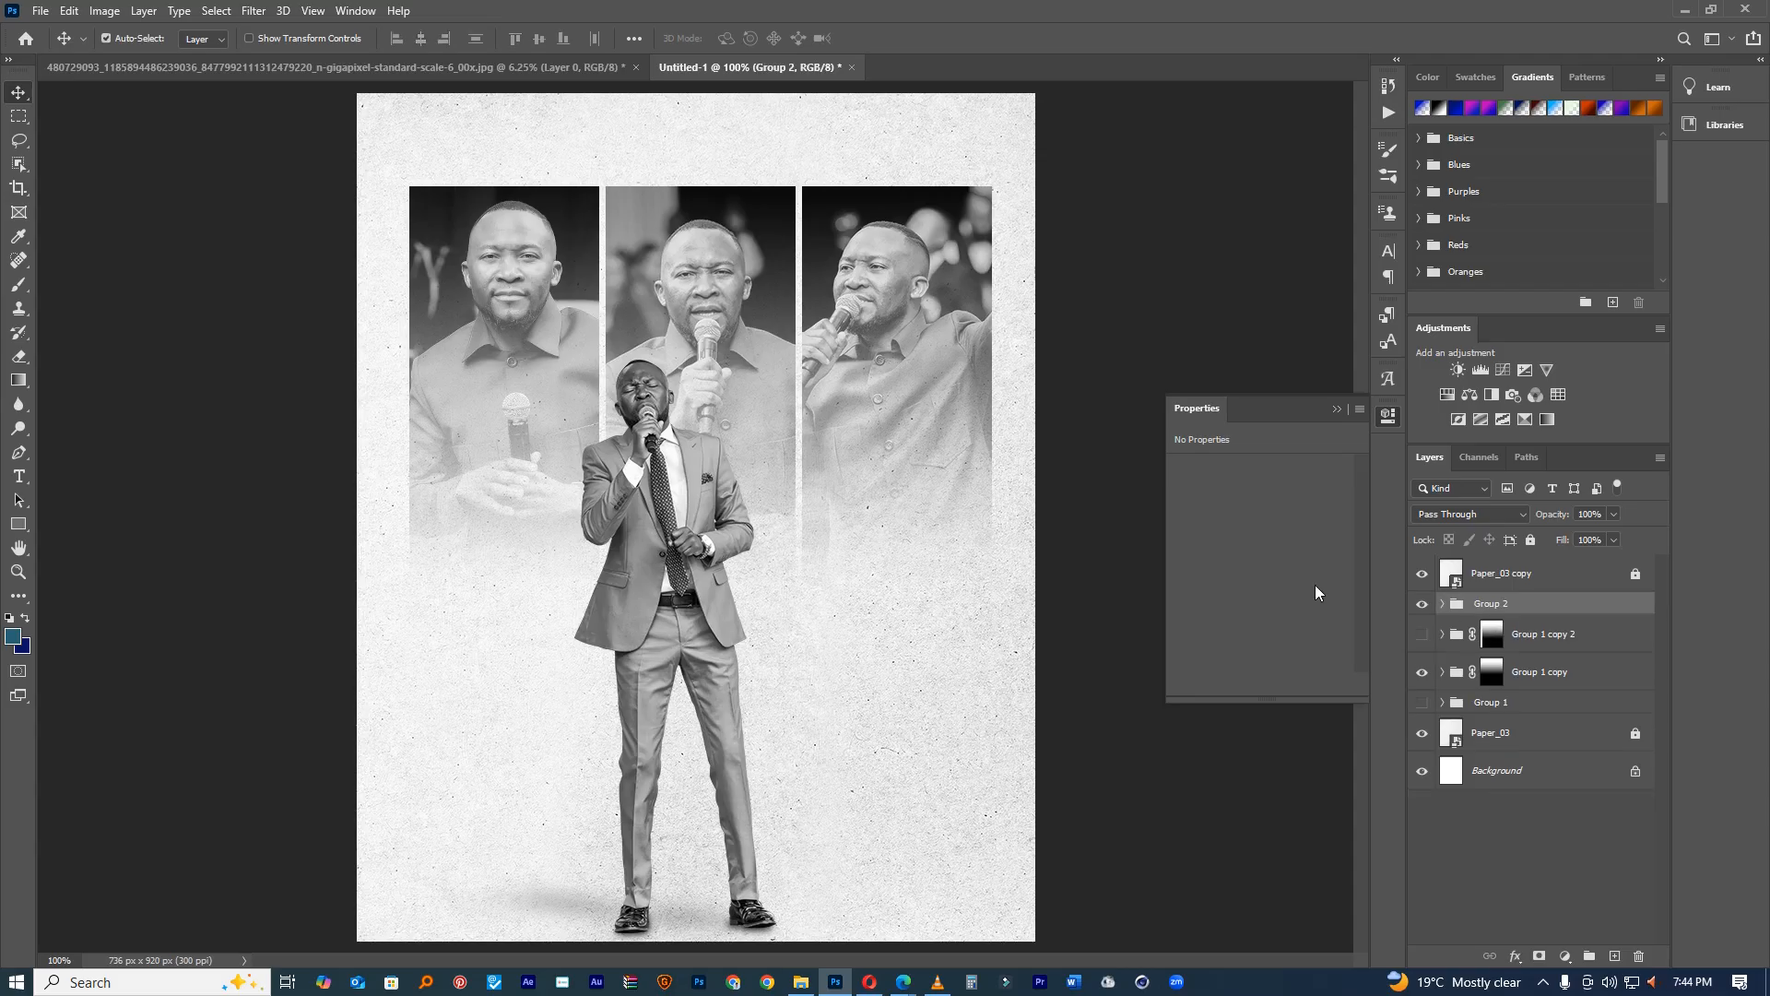
Step: Enlarge the singer group to about 102% and nudge it slightly right and up
key(ctrl+t)
drag(683, 522, 691, 512)
drag(805, 351, 808, 346)
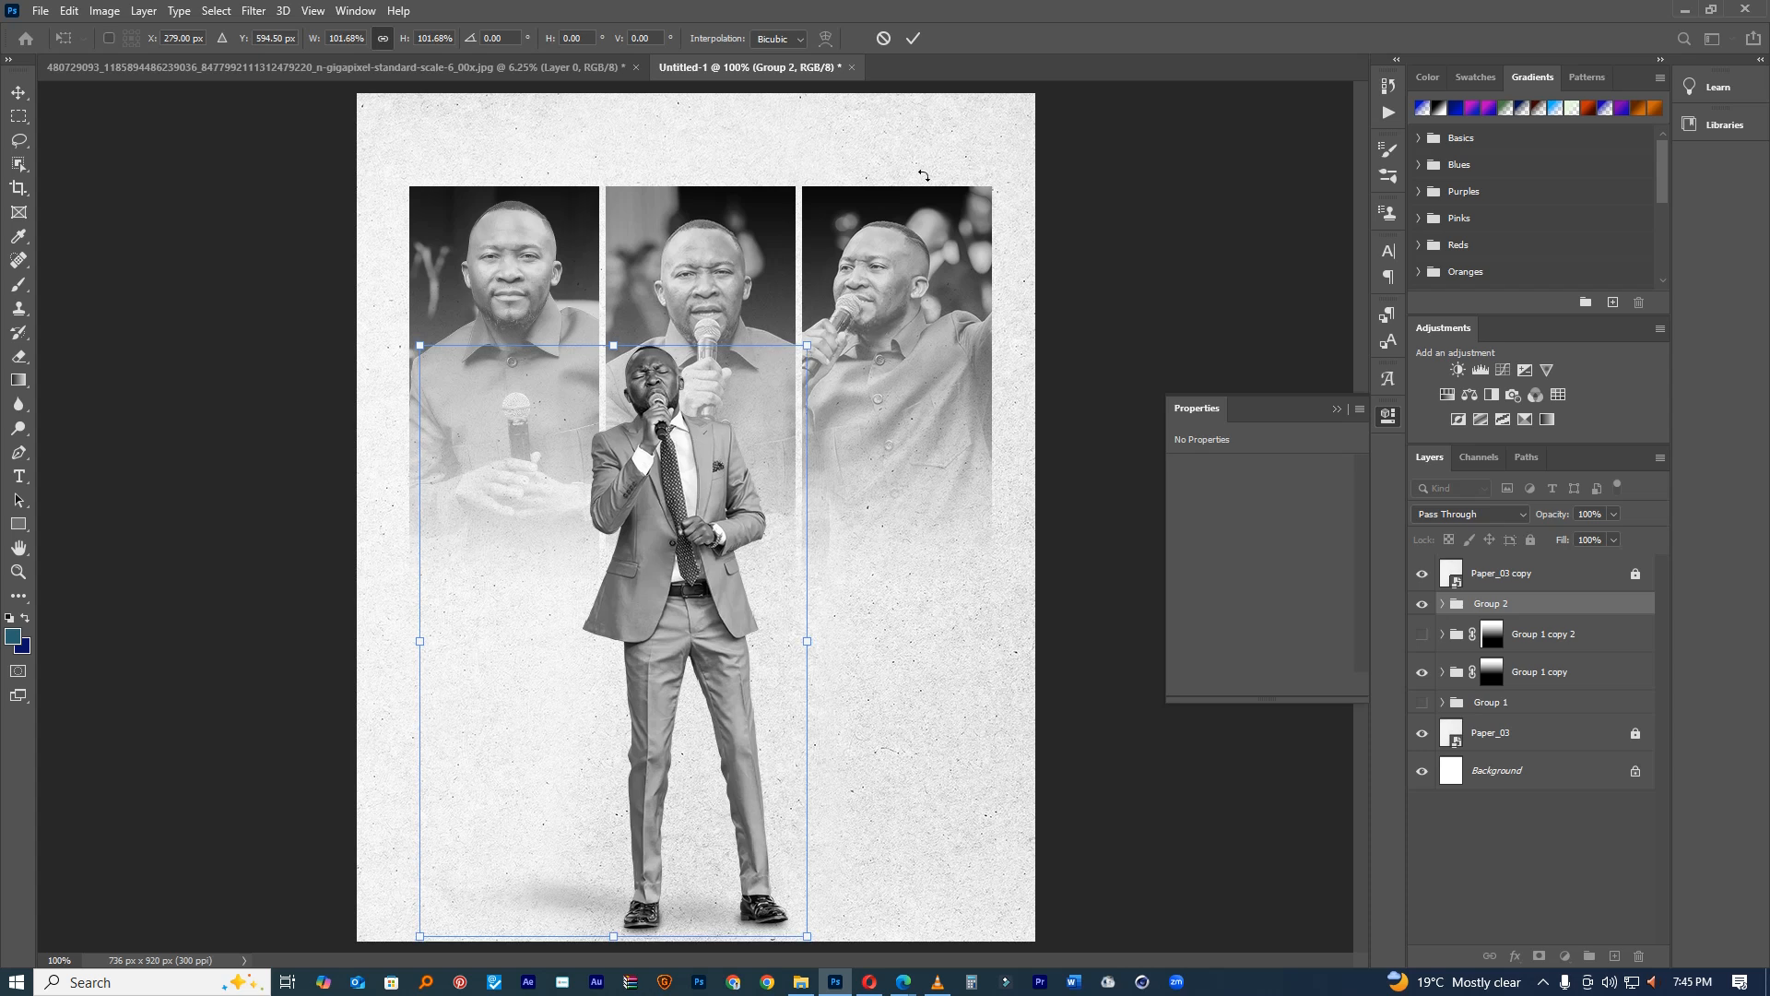
click(911, 39)
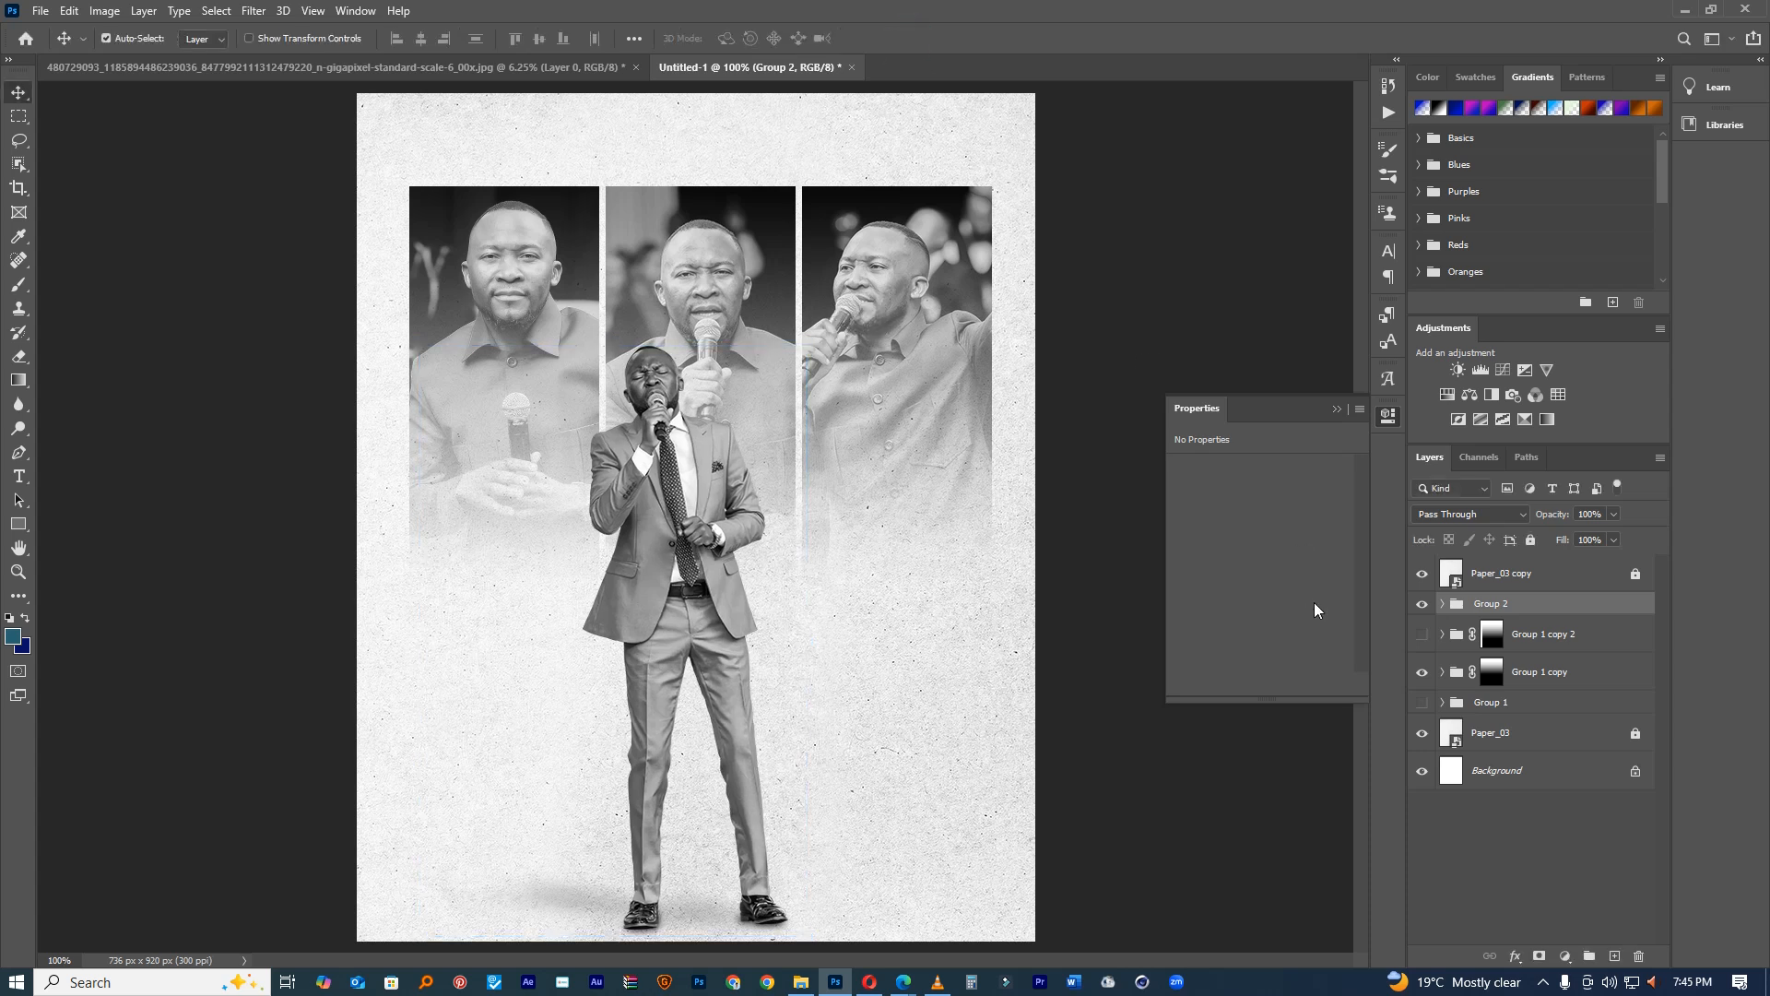
Step: Make a horizontally flipped copy of the singer below the original, shifted about 93 px right
key(ctrl+j)
key(ctrl+t)
right_click(698, 668)
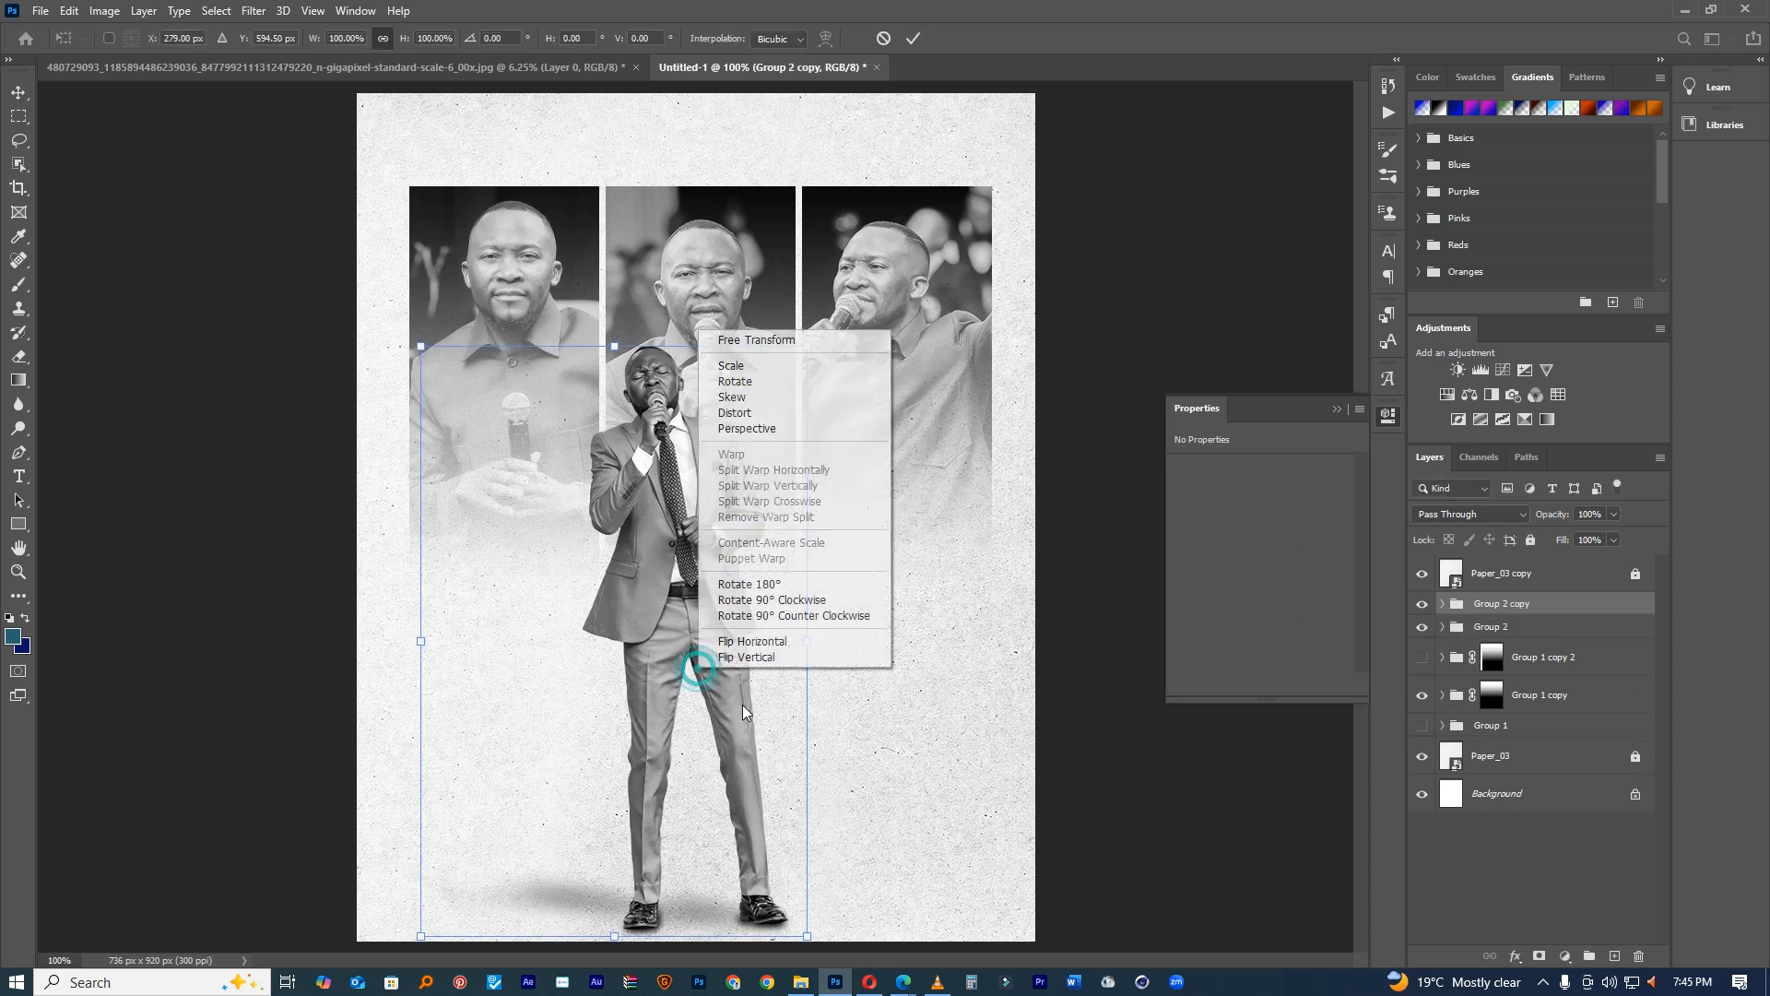
click(751, 640)
drag(678, 615, 866, 623)
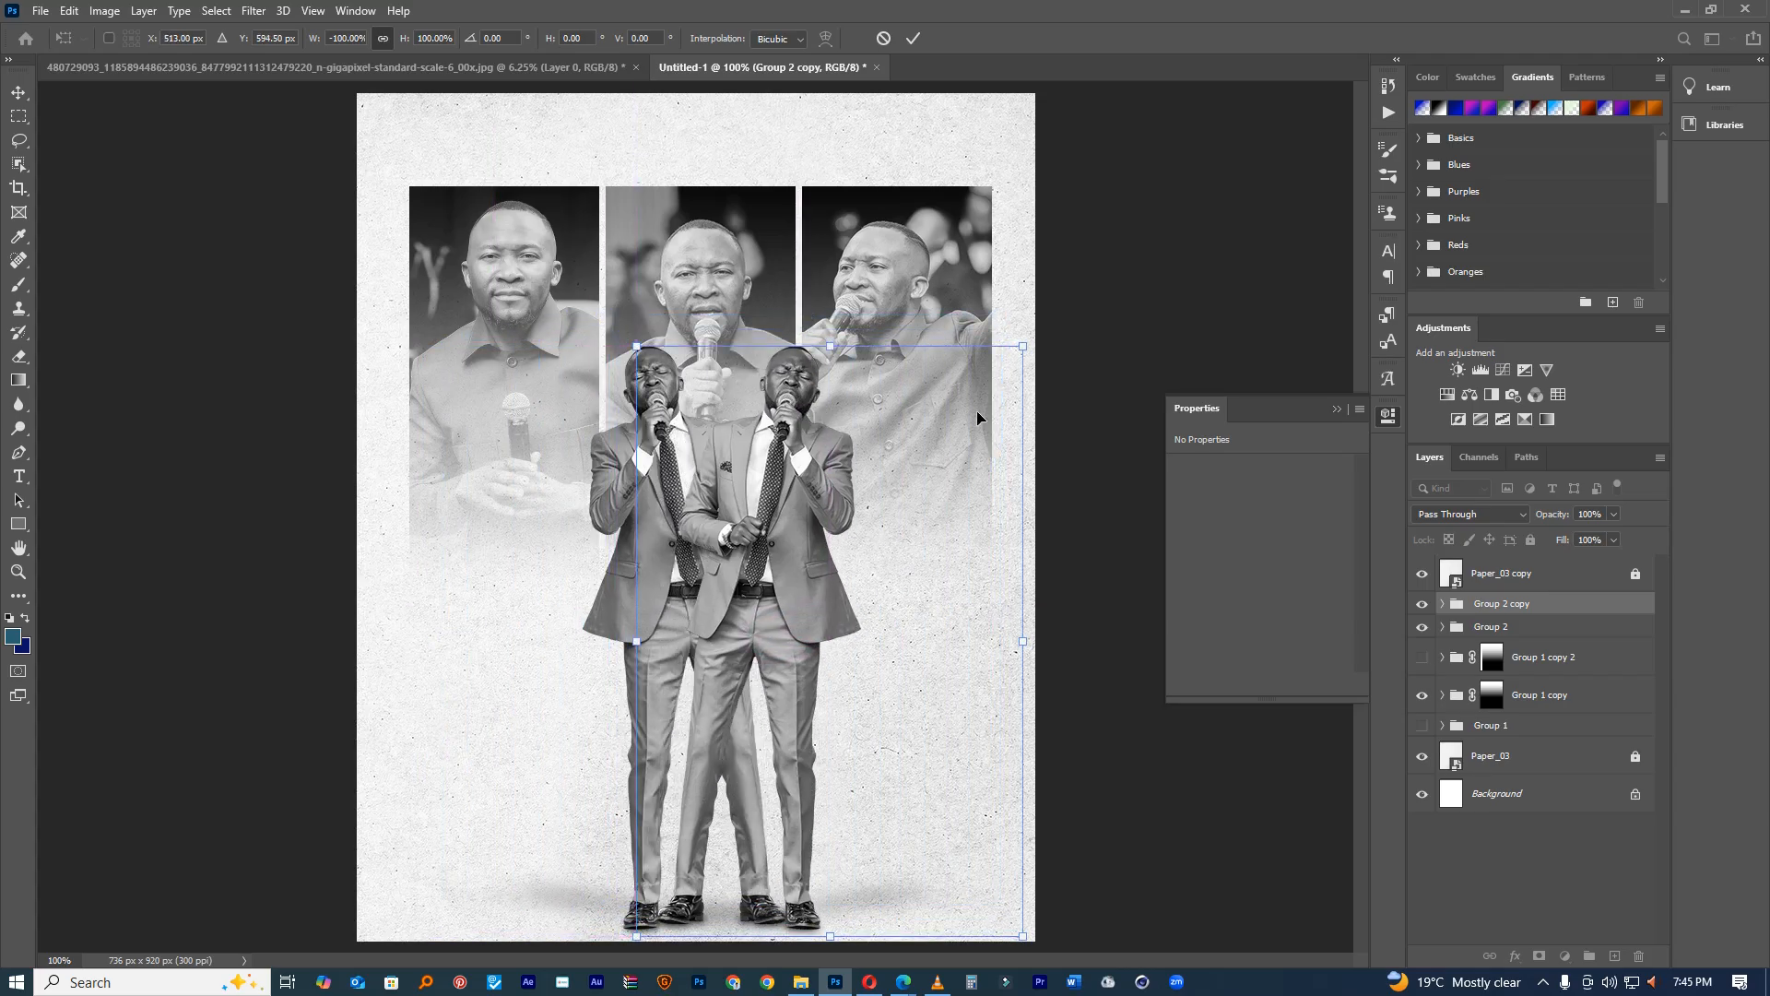
click(914, 38)
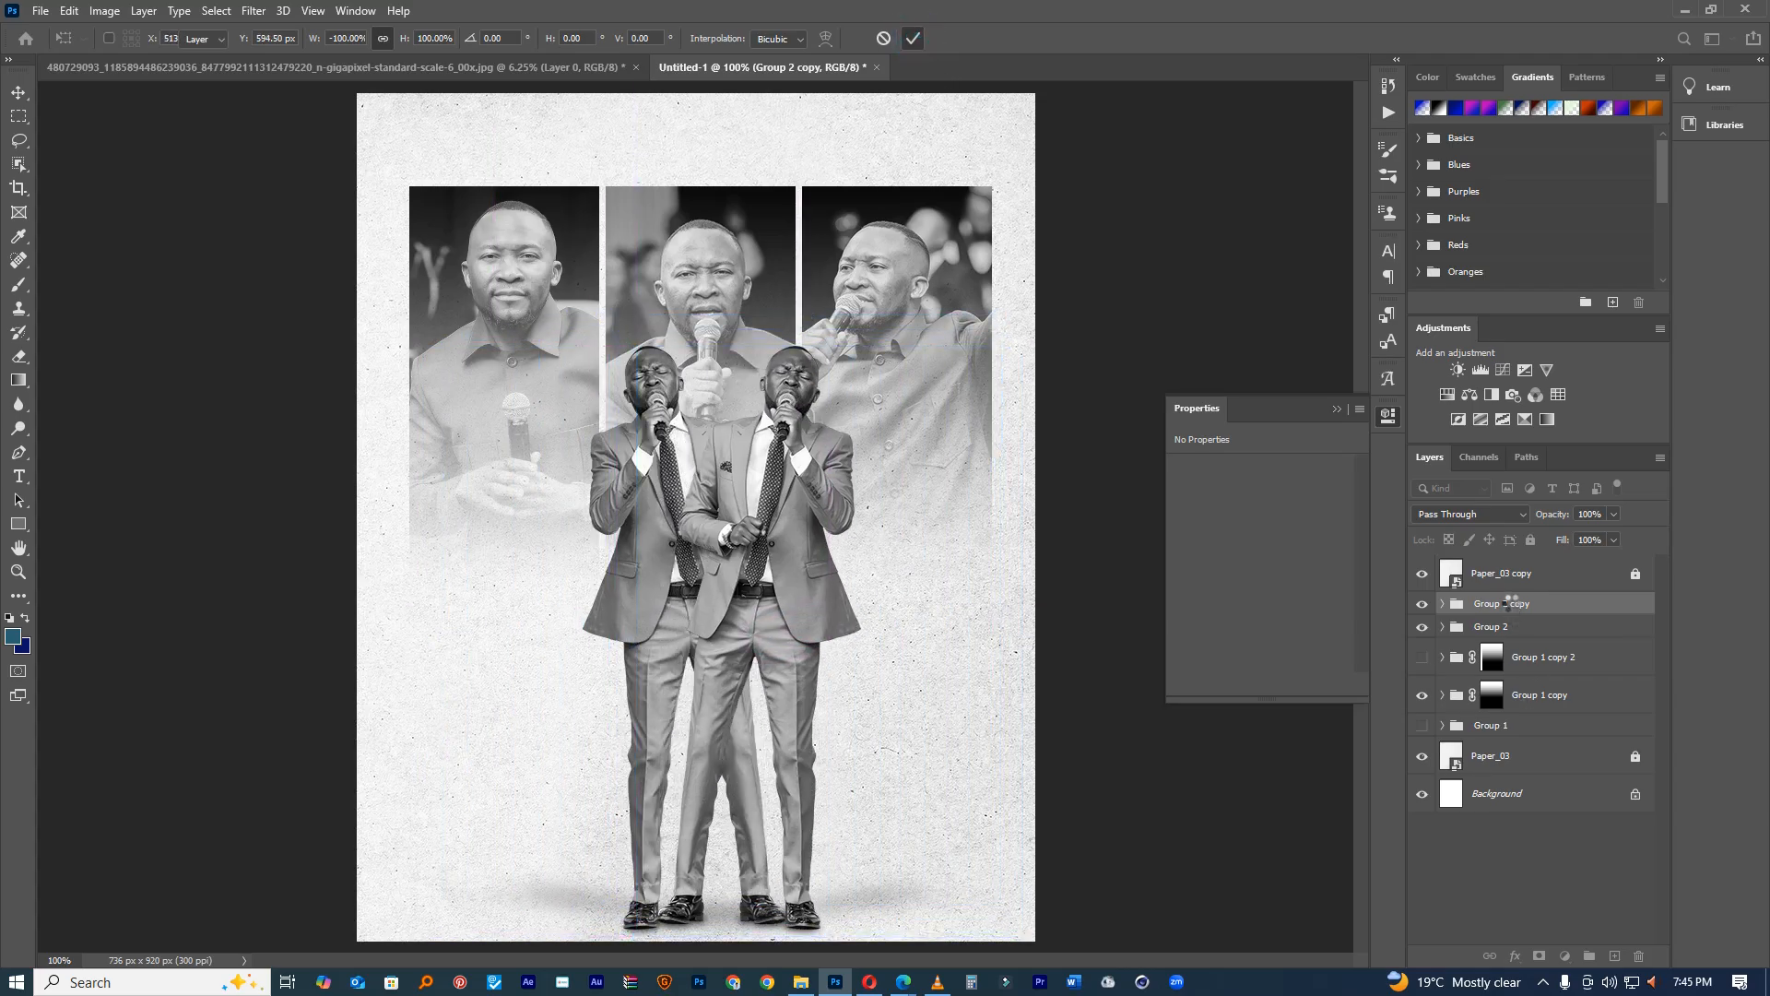
drag(1512, 605, 1509, 636)
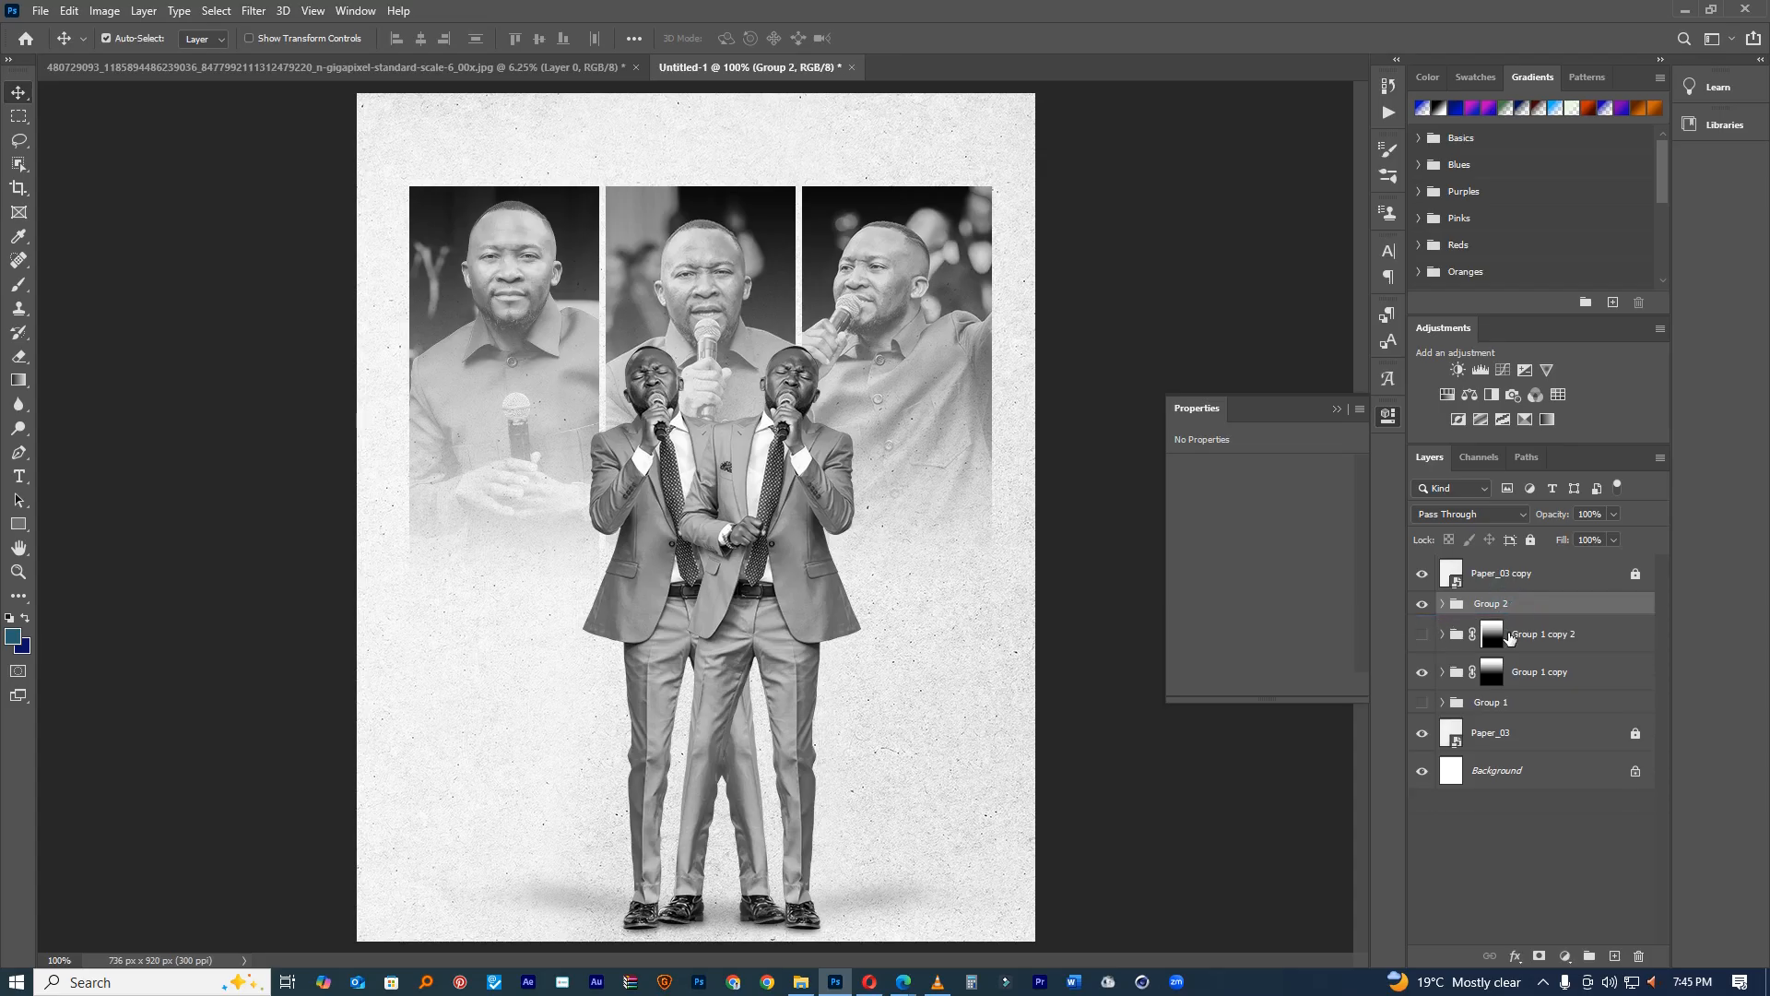
key(ctrl+z)
drag(1515, 613, 1523, 642)
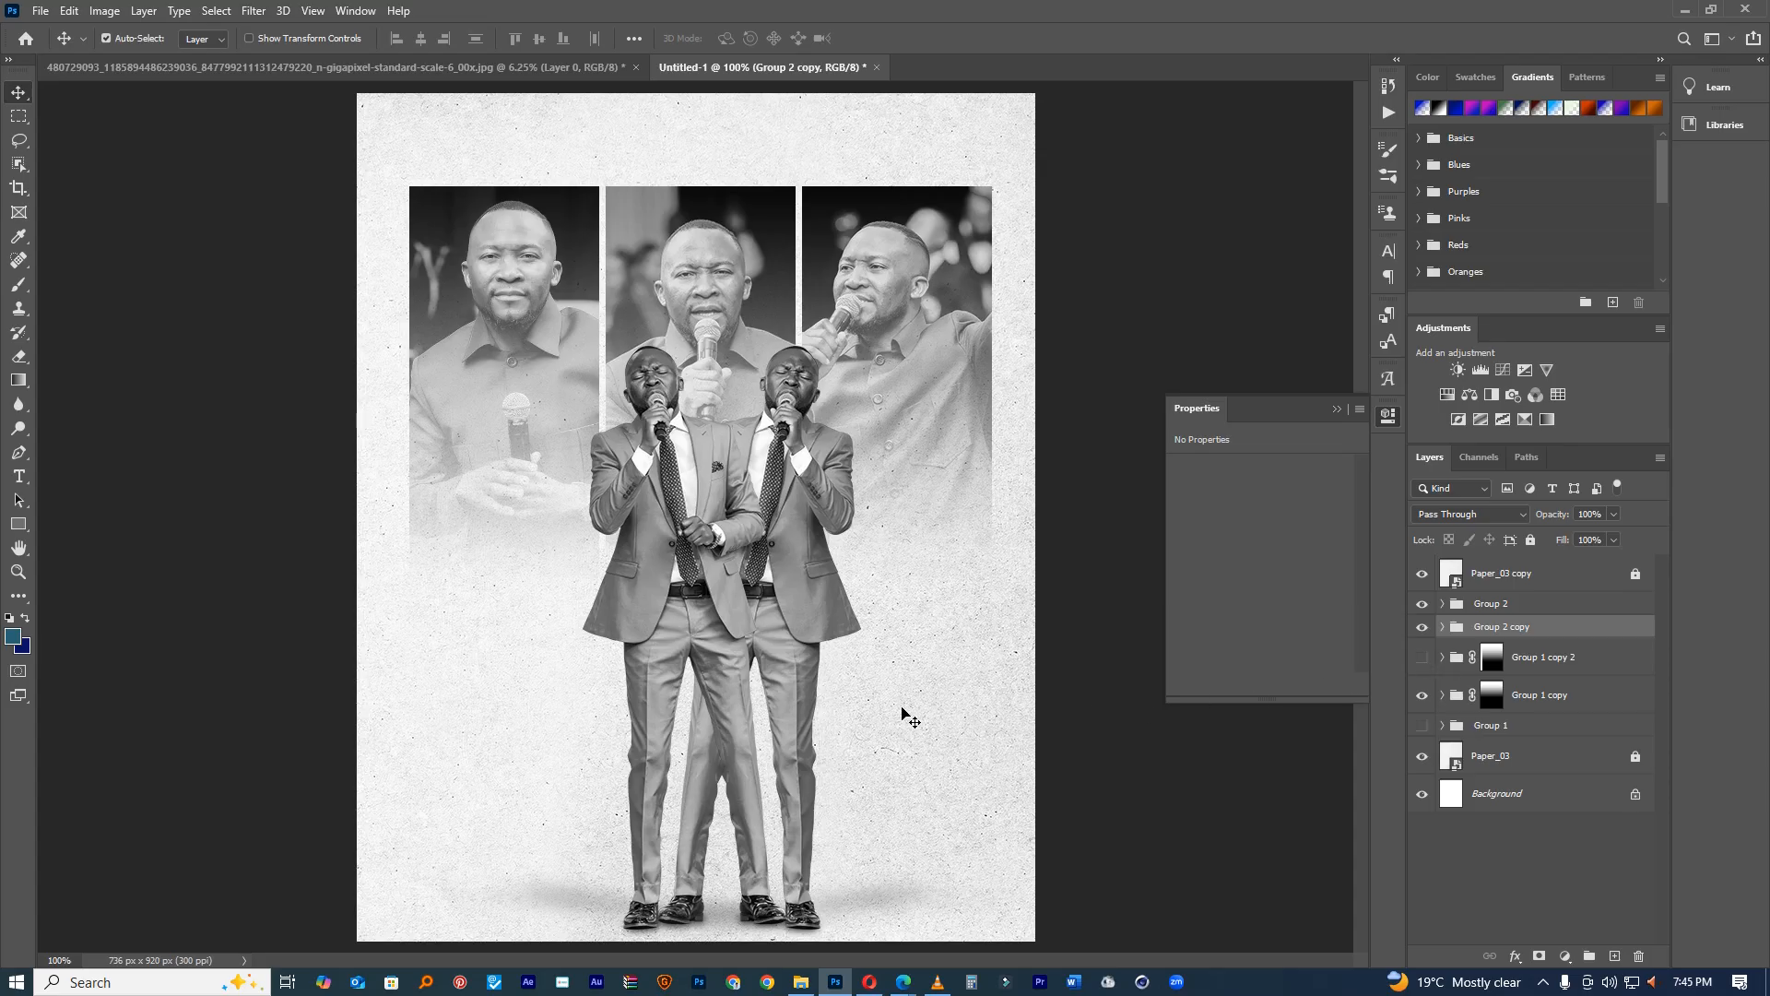
mouse_move(873, 705)
mouse_down()
mouse_move(968, 710)
mouse_move(901, 700)
mouse_up()
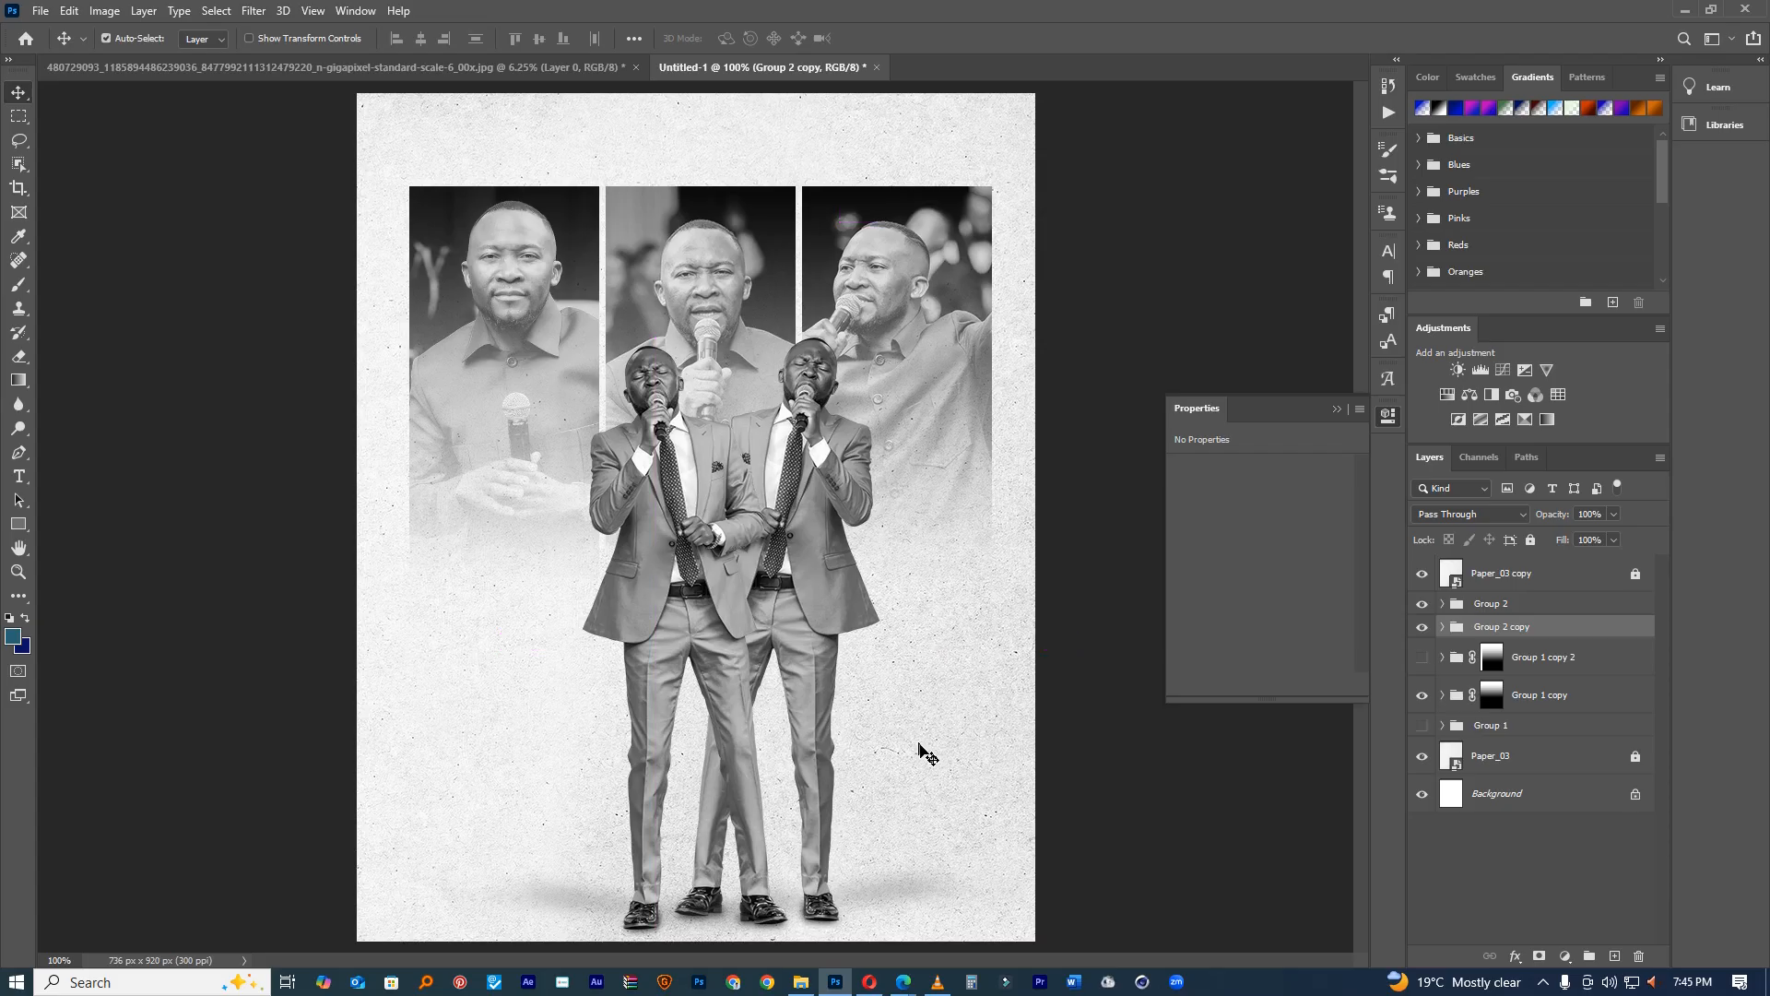
Step: Compare both singer figures and leave the mirrored copy hidden
drag(1422, 608, 1424, 628)
click(1422, 628)
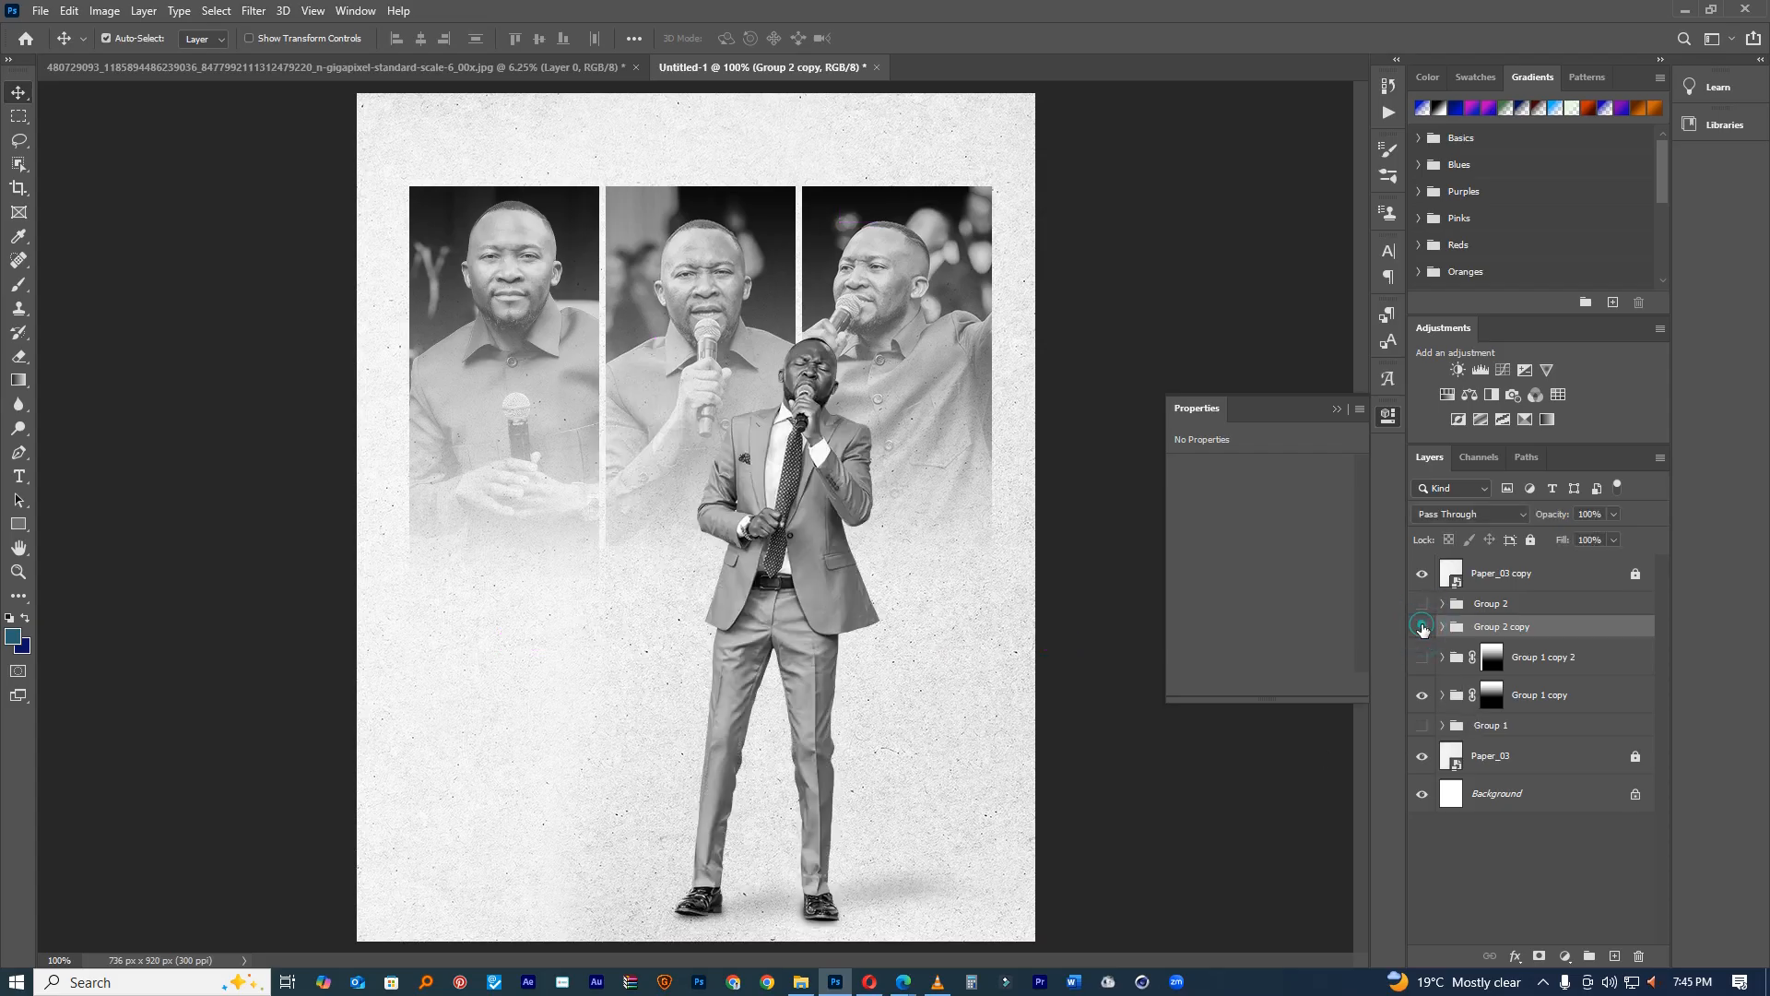
click(1422, 628)
click(1422, 604)
Step: Tilt the original singer about 3.6° and shift it about 25 px right
click(1482, 605)
key(ctrl+t)
drag(955, 401, 969, 425)
drag(728, 435, 754, 433)
click(912, 39)
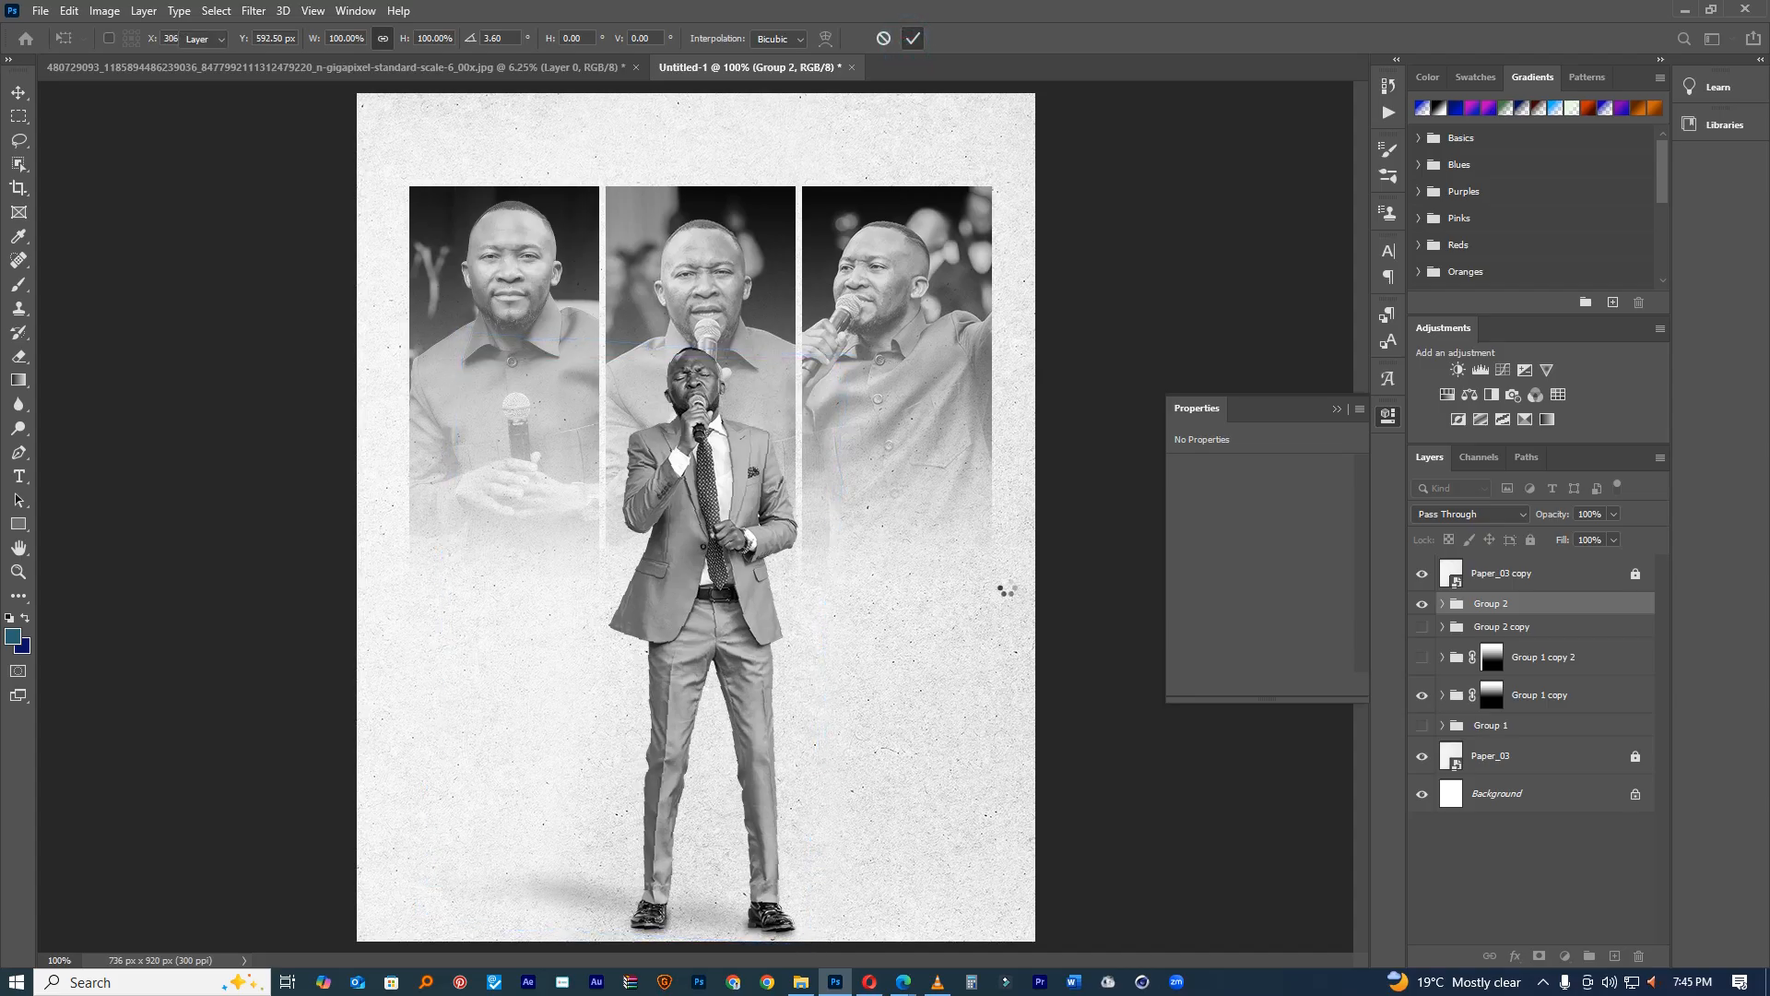
key(ctrl+minus)
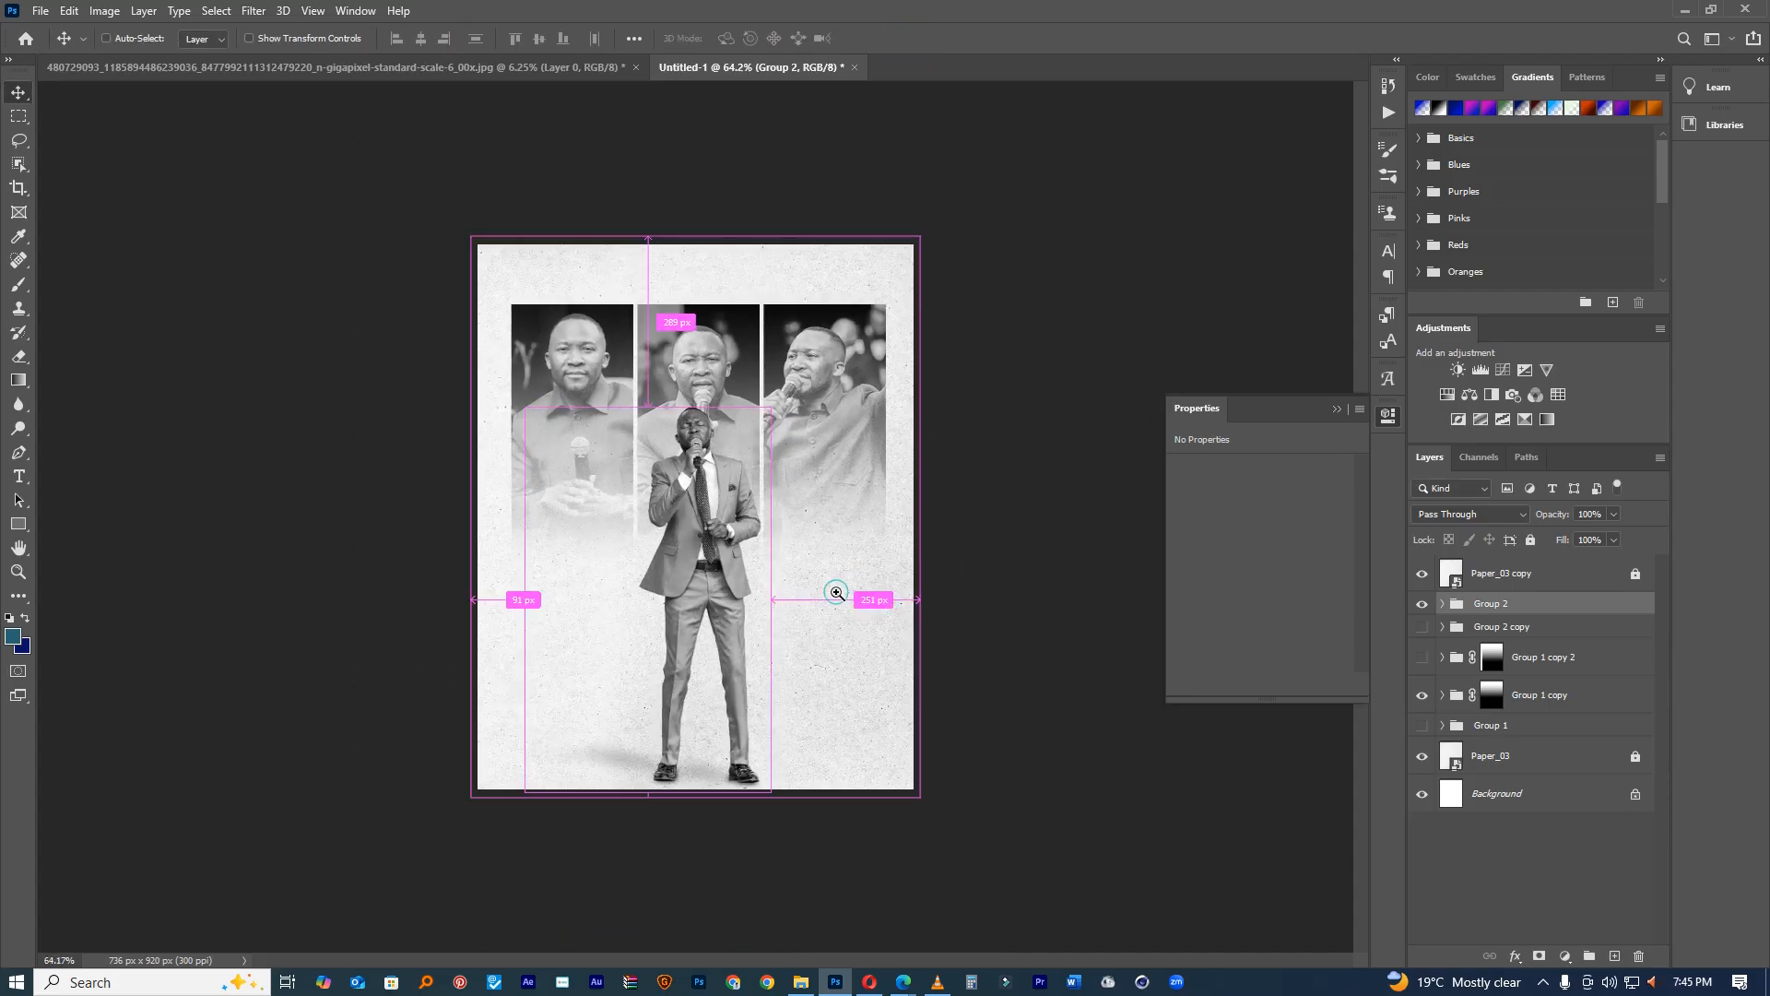
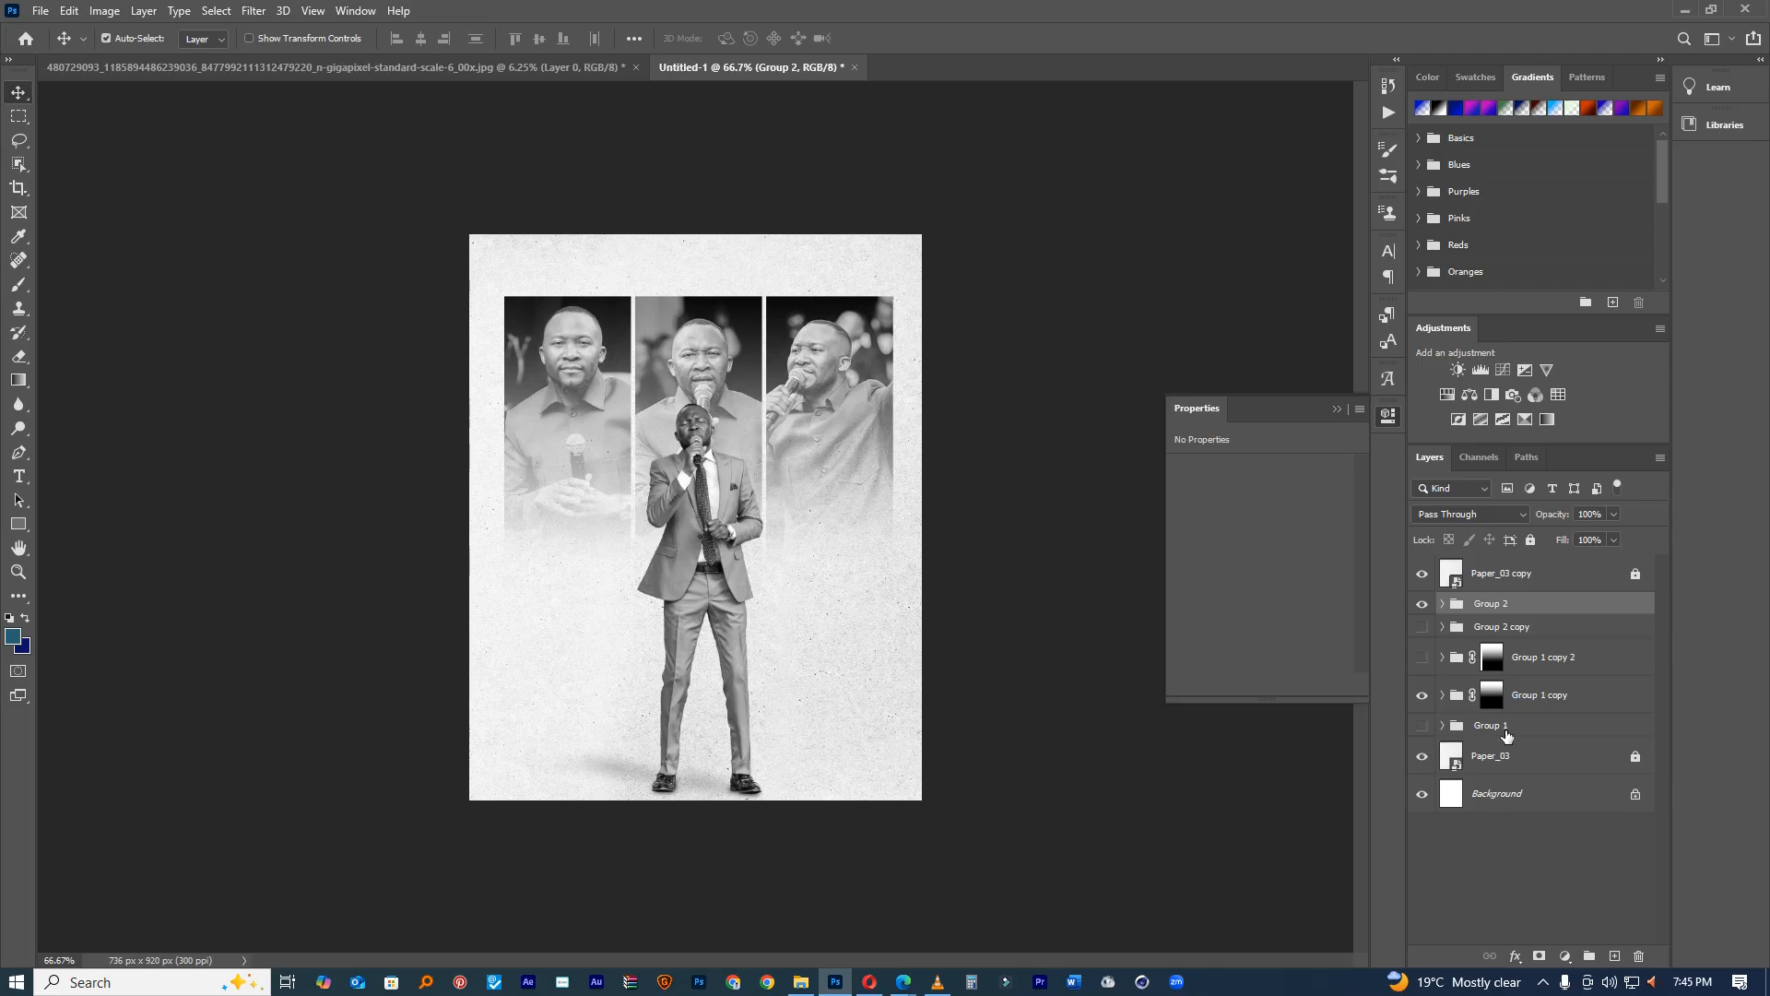
Step: Try a mirrored, left-shifted transform of the duplicated singer, then cancel it
click(1423, 603)
click(1422, 627)
click(1475, 627)
key(ctrl+t)
right_click(730, 539)
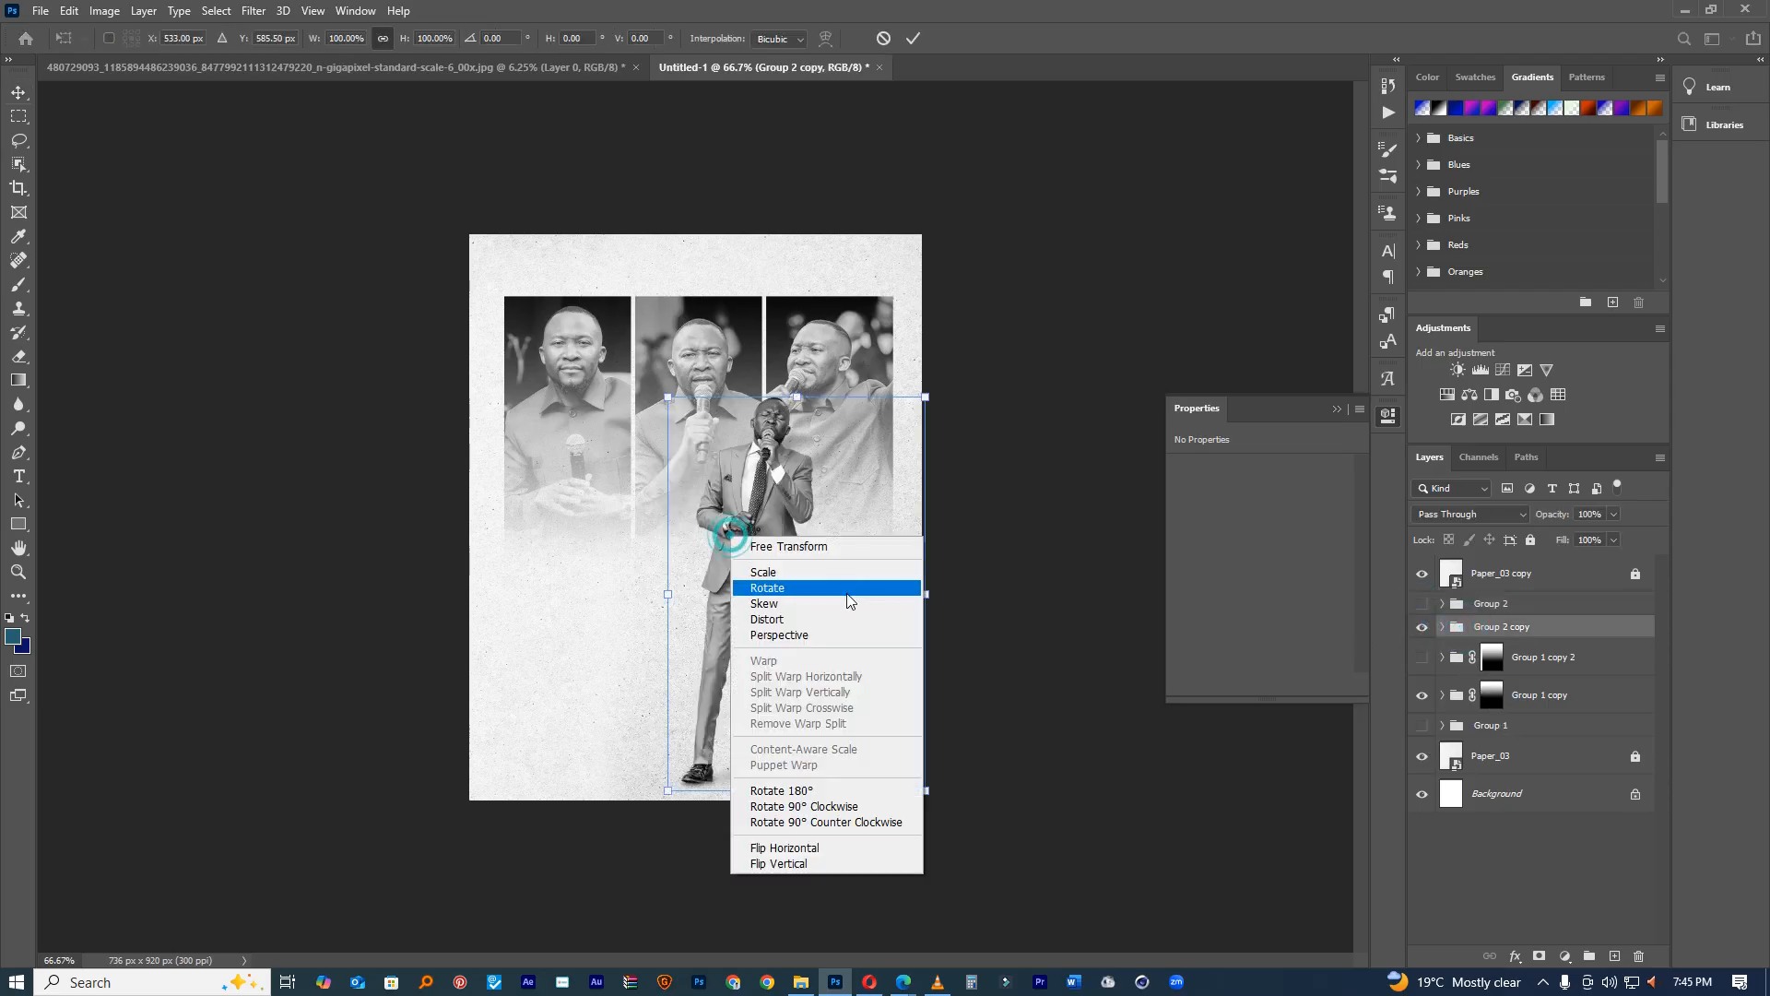
click(808, 841)
drag(875, 597, 828, 598)
click(877, 43)
Step: Step back through history to the earlier visibility state, removing the extra duplicate
key(ctrl+z)
key(ctrl+z)
key(ctrl+shift+z)
key(ctrl+shift+z)
key(ctrl+z)
key(ctrl+z)
key(ctrl+z)
key(ctrl+z)
key(ctrl+z)
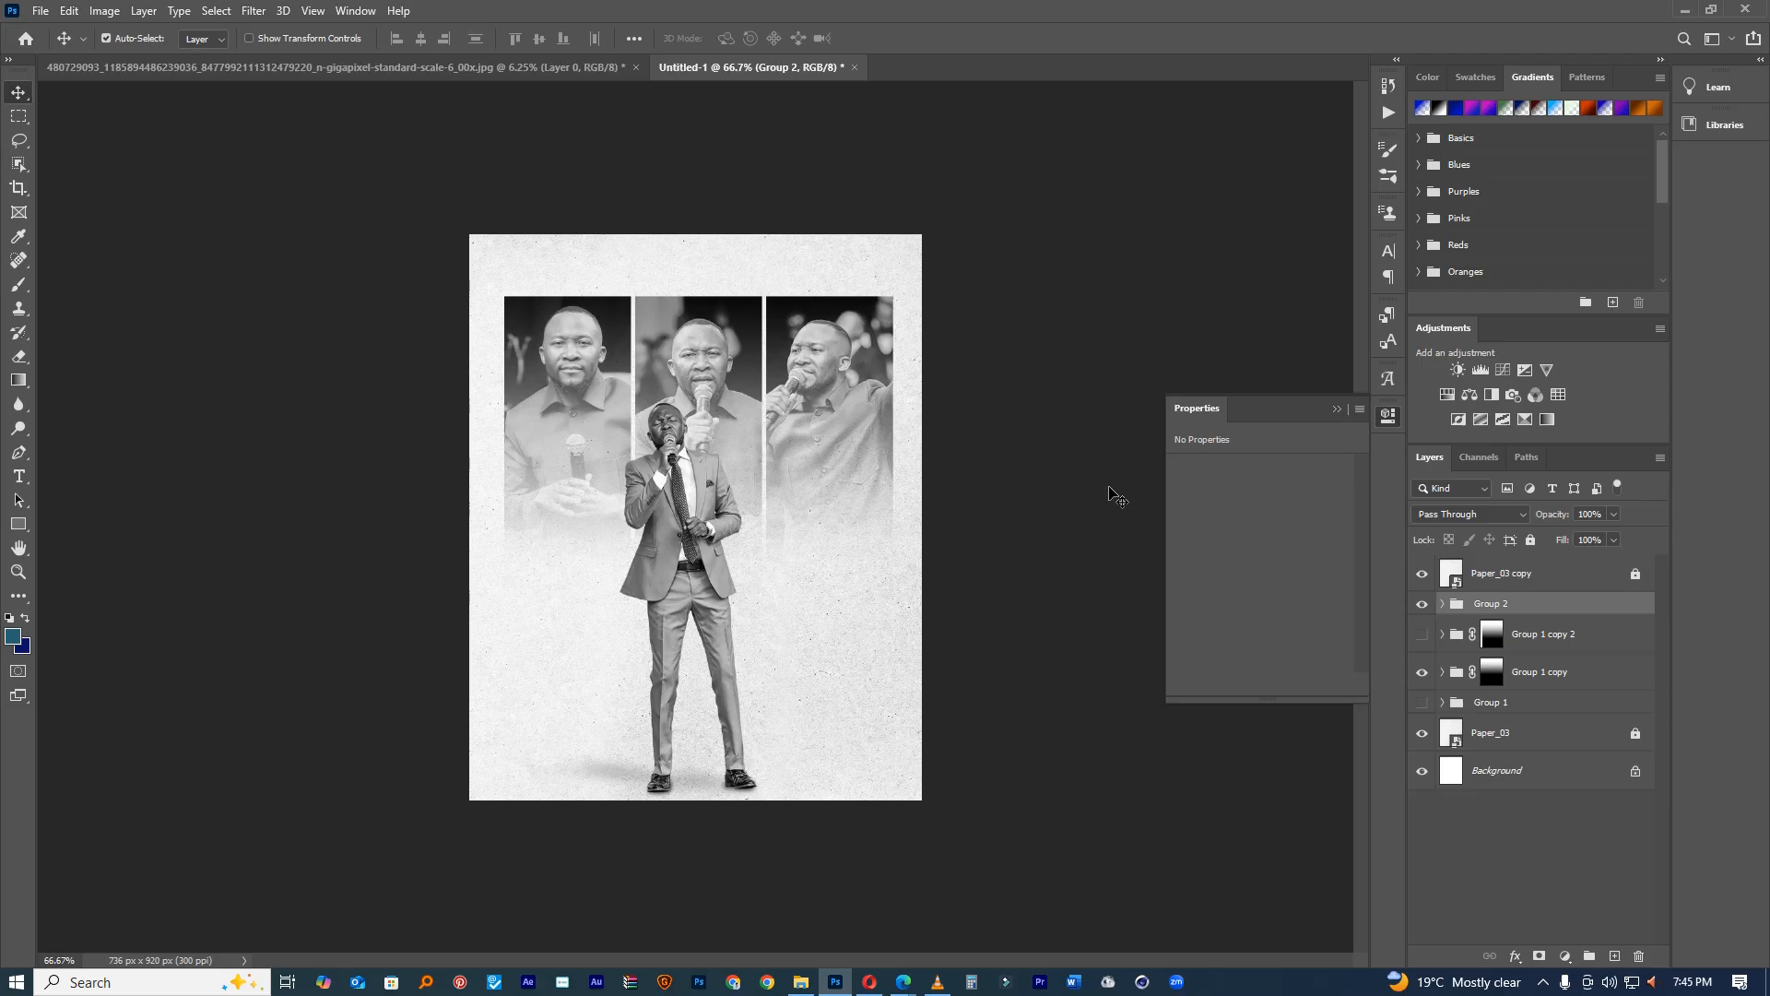
key(ctrl+j)
key(ctrl+z)
Step: Duplicate Group 2, hide the original, and tilt the copy about 4° nudged slightly right
key(ctrl+j)
click(1422, 626)
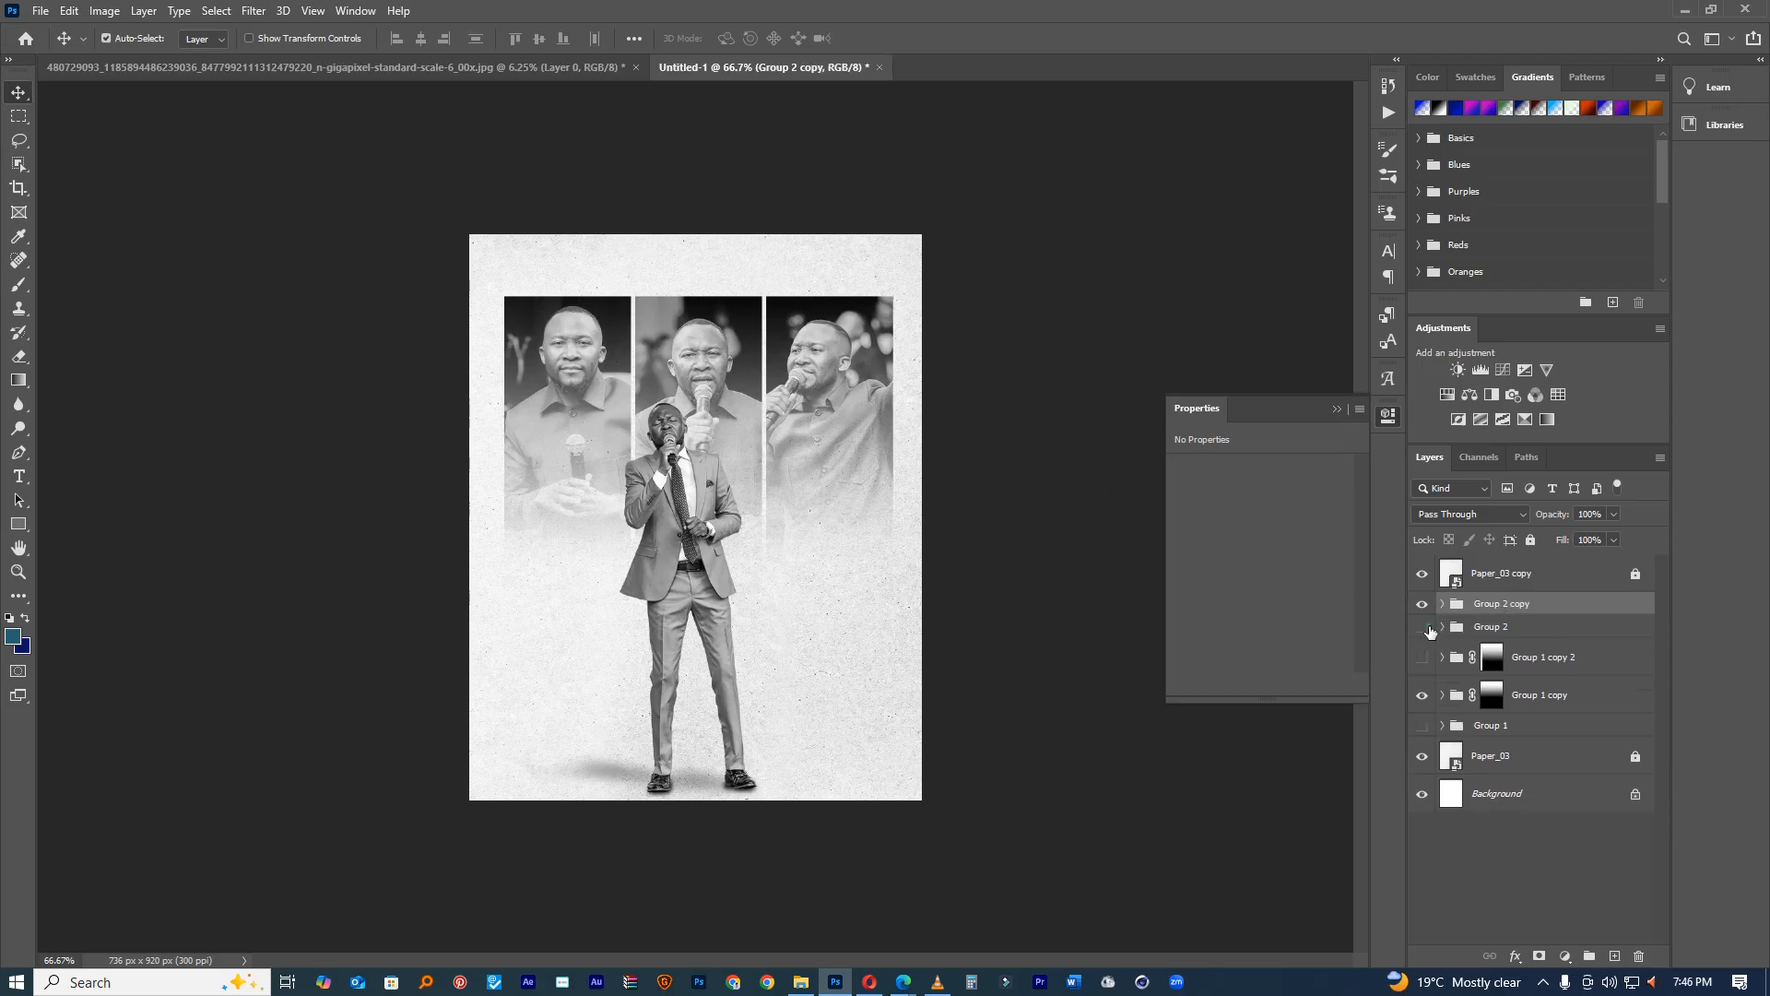
key(ctrl+t)
drag(849, 433, 911, 433)
drag(698, 461, 708, 462)
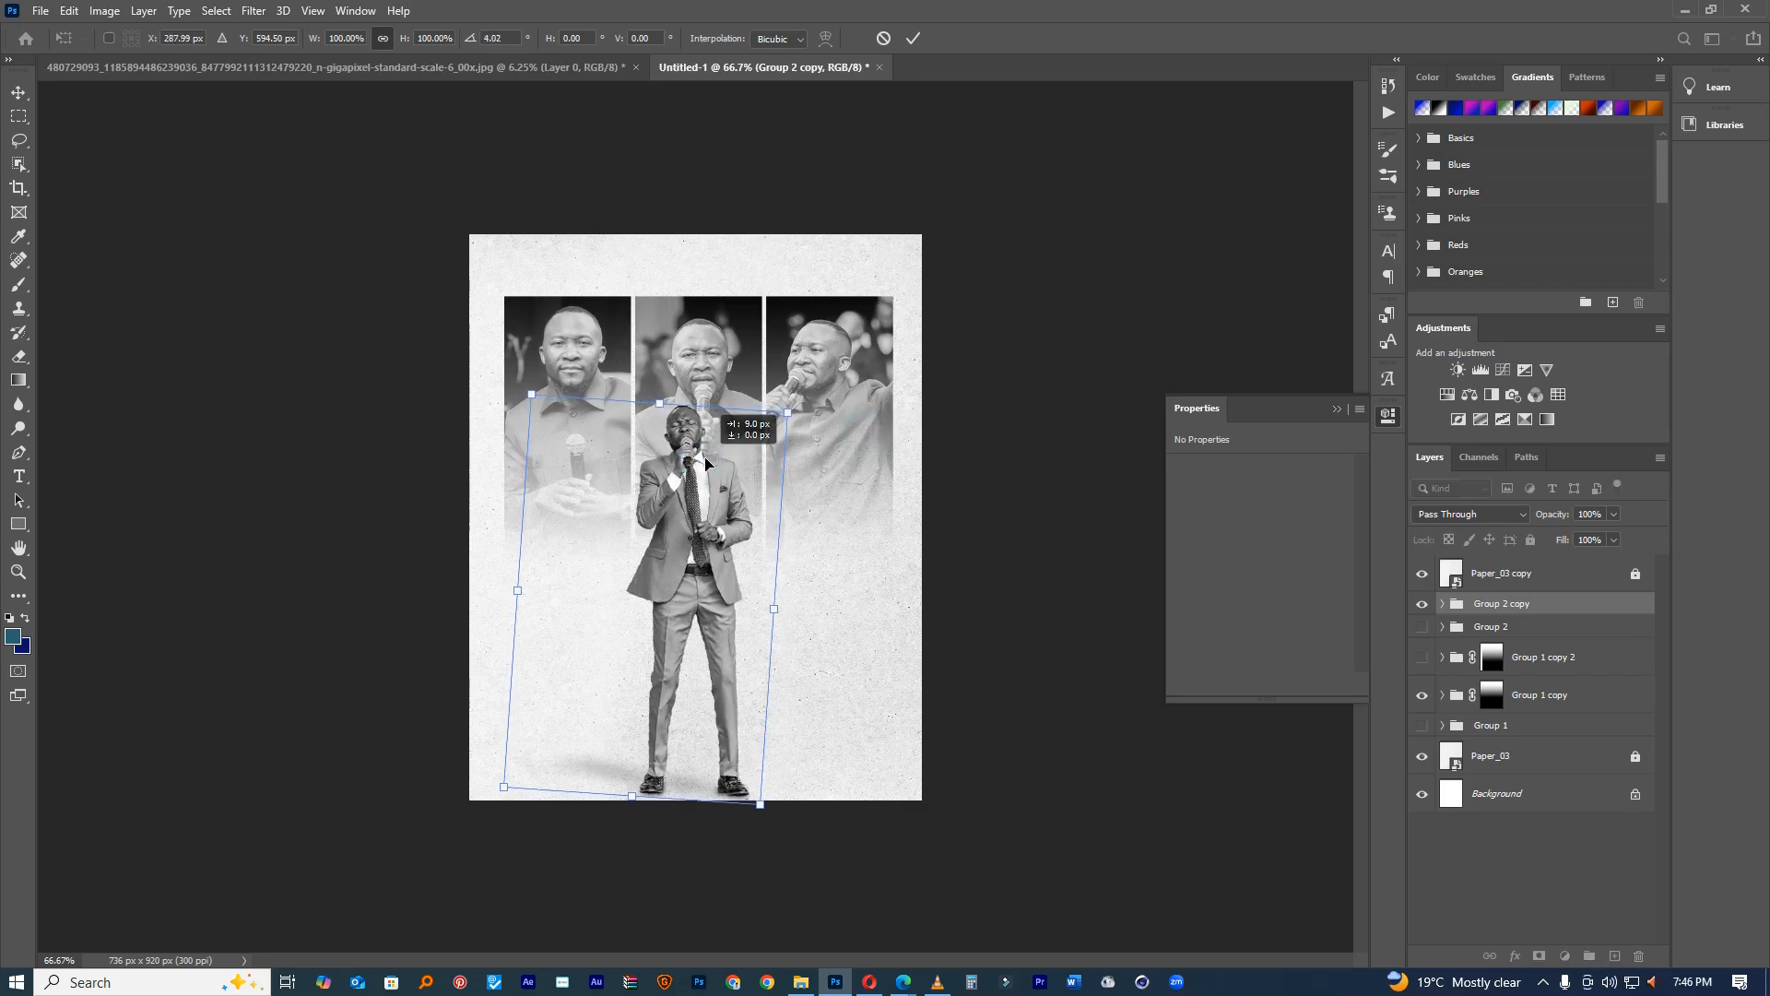
click(913, 41)
key(ctrl+plus)
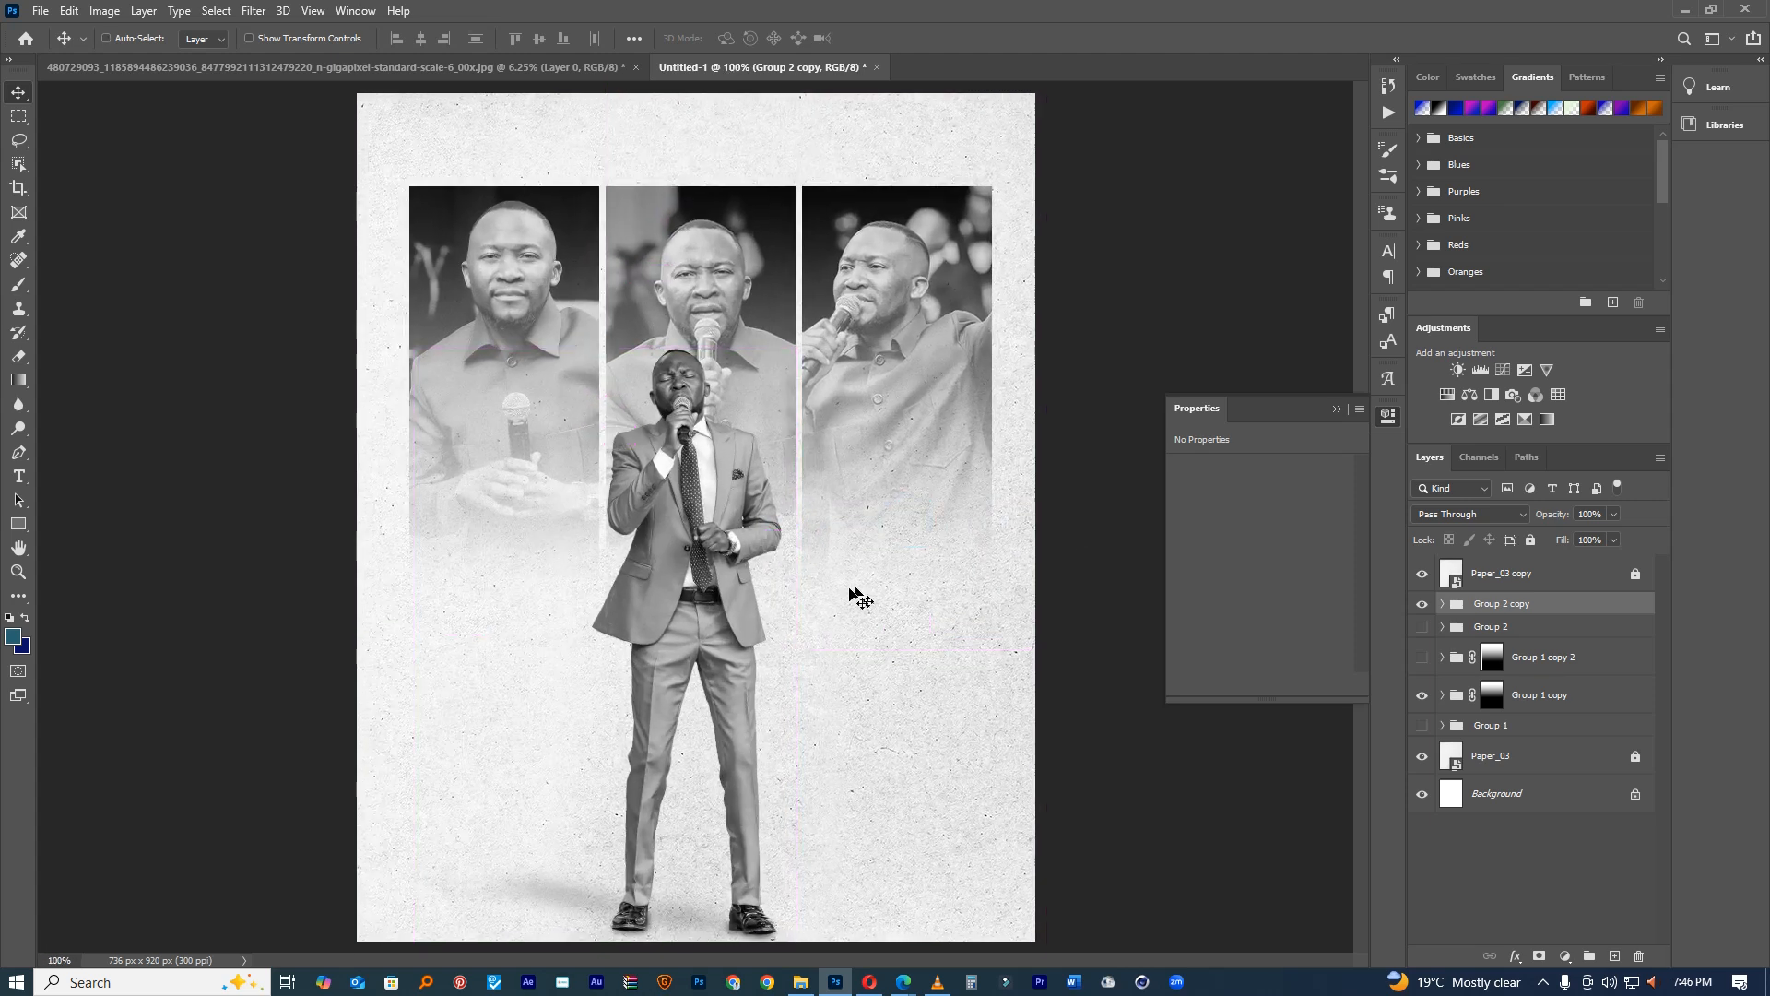
Step: On Group 1 copy's mask, erase the portrait panels' tops with a large soft eraser
click(1493, 703)
key(e)
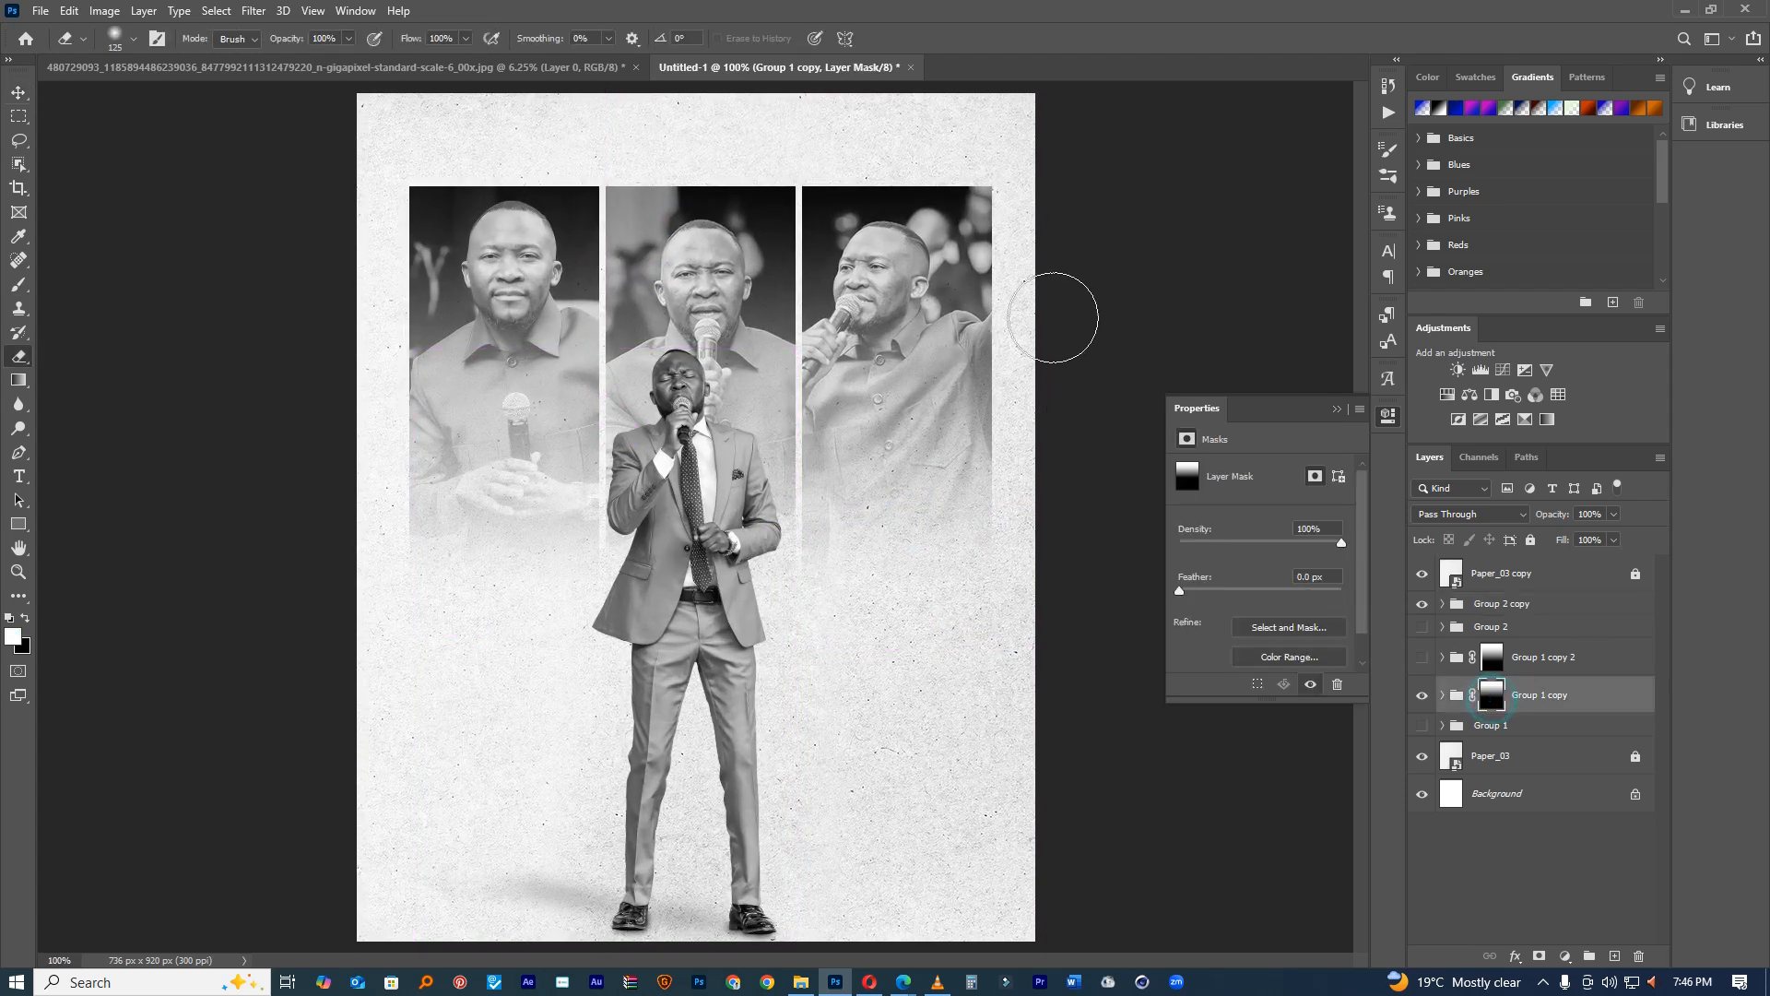
drag(918, 290, 1114, 344)
drag(1005, 221, 956, 225)
mouse_move(1108, 216)
mouse_down()
mouse_move(1131, 395)
mouse_move(1096, 494)
mouse_move(1126, 296)
mouse_move(1263, 158)
mouse_move(1066, 150)
mouse_up()
mouse_move(737, 236)
mouse_down()
mouse_move(691, 236)
mouse_move(737, 230)
mouse_up()
mouse_move(458, 176)
mouse_down()
mouse_move(930, 185)
mouse_move(777, 217)
mouse_move(539, 192)
mouse_move(442, 212)
mouse_move(403, 340)
mouse_move(396, 465)
mouse_move(408, 290)
mouse_move(440, 704)
mouse_move(483, 656)
mouse_move(738, 601)
mouse_move(780, 548)
mouse_up()
Step: Fade the photos' lower edges into the paper while restoring the left photo's hands and mic
drag(634, 505, 676, 515)
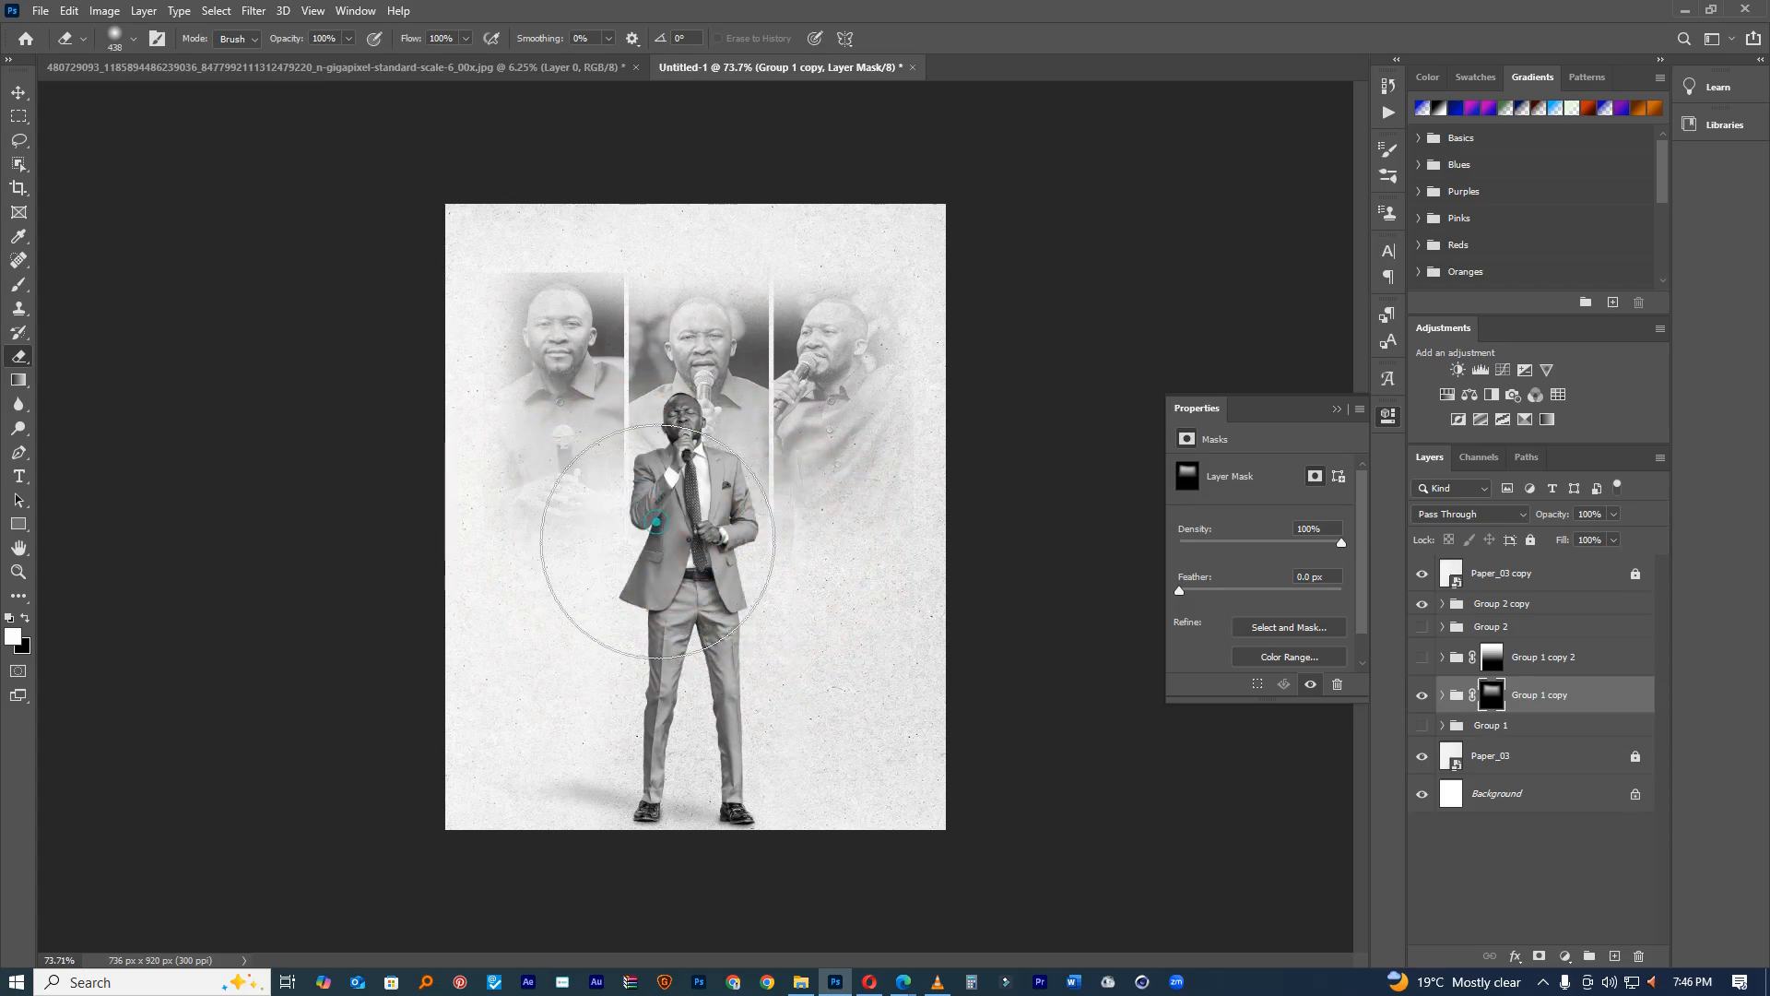
key(x)
click(781, 613)
key(x)
click(837, 651)
key(x)
click(612, 582)
key(x)
click(600, 584)
click(749, 645)
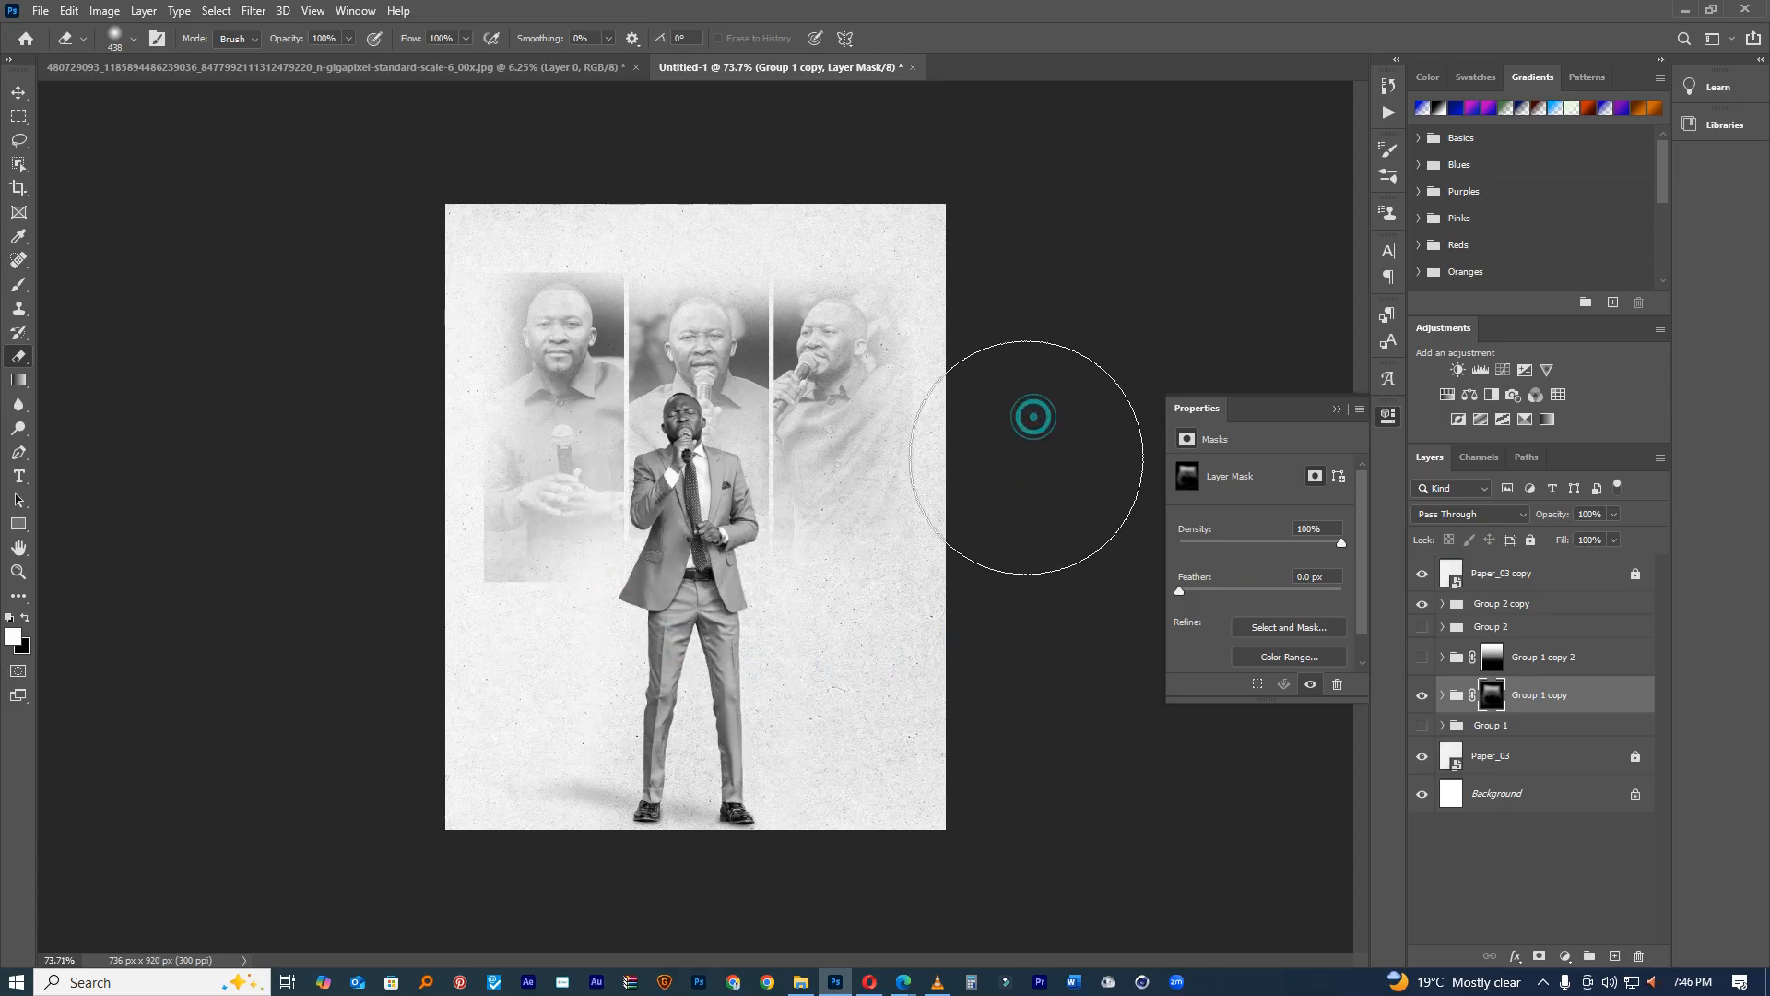
click(407, 645)
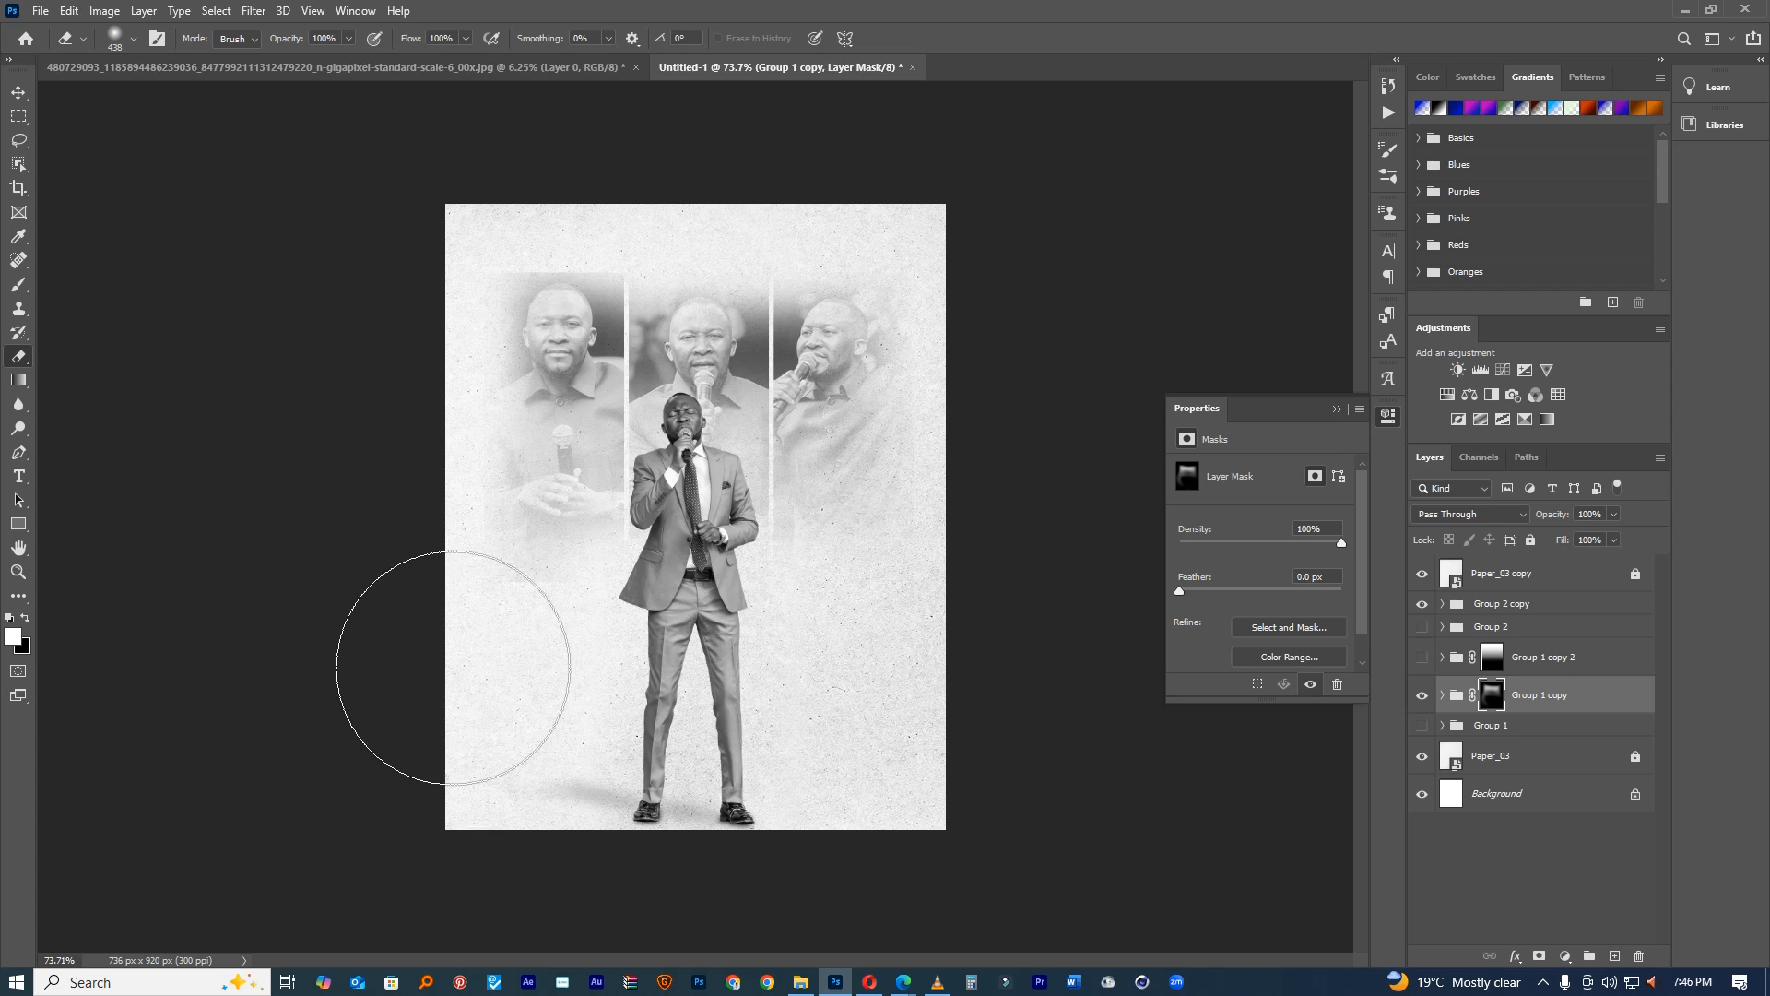
Step: With a 264 px eraser, fade the panels' top and top-right edges into the paper
drag(567, 307, 519, 305)
key(x)
key(x)
click(627, 227)
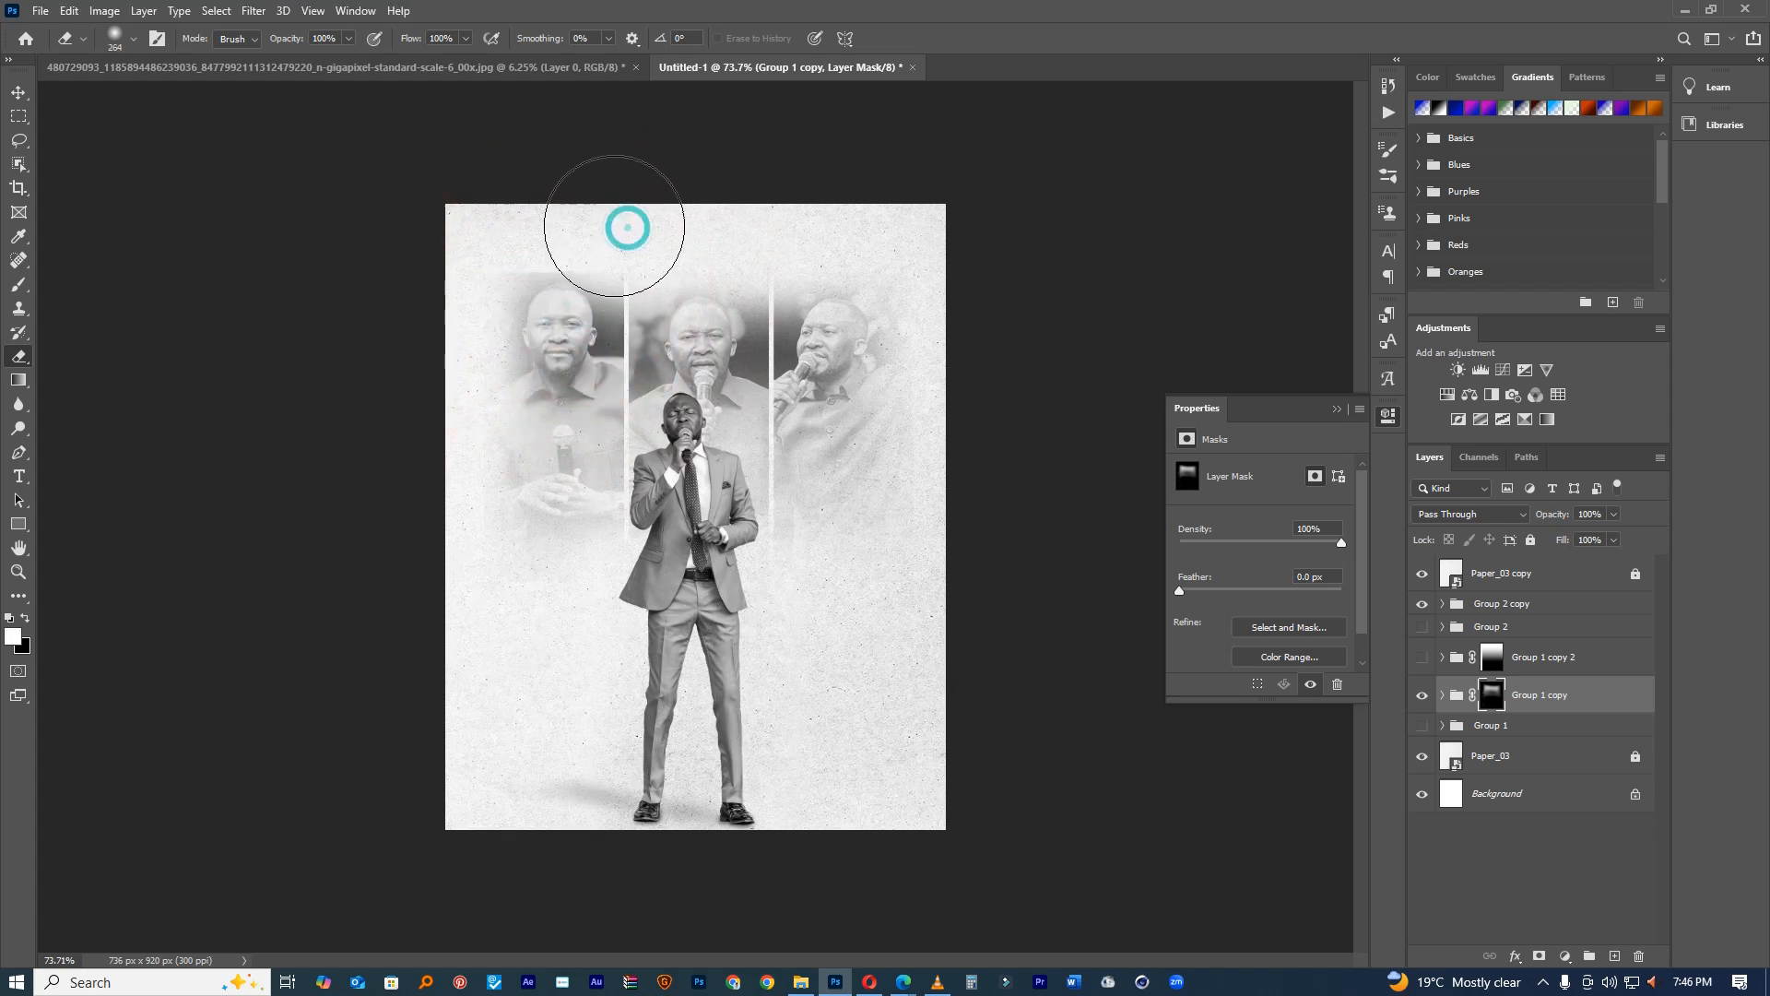
click(518, 194)
click(677, 191)
click(799, 208)
click(902, 210)
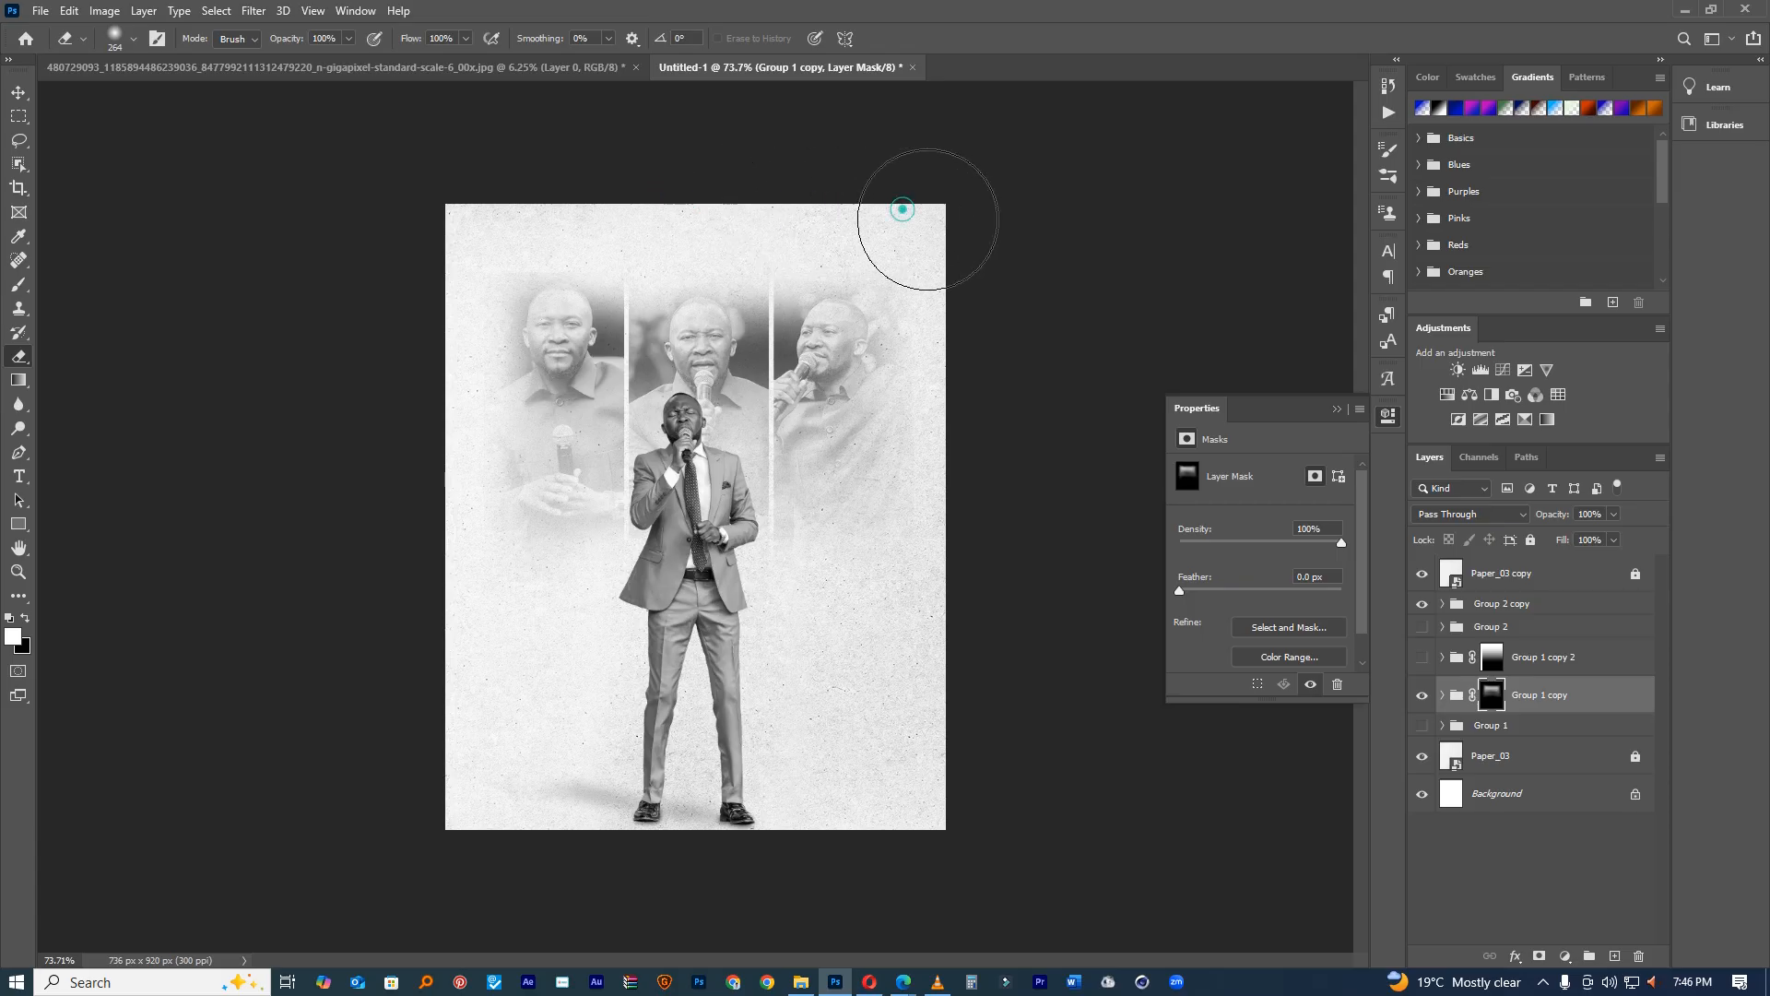
ctrl+click(832, 350)
Step: Check the whole page at reduced zoom, return to 100%, and hide the faded panels
drag(897, 580, 866, 580)
ctrl+click(866, 580)
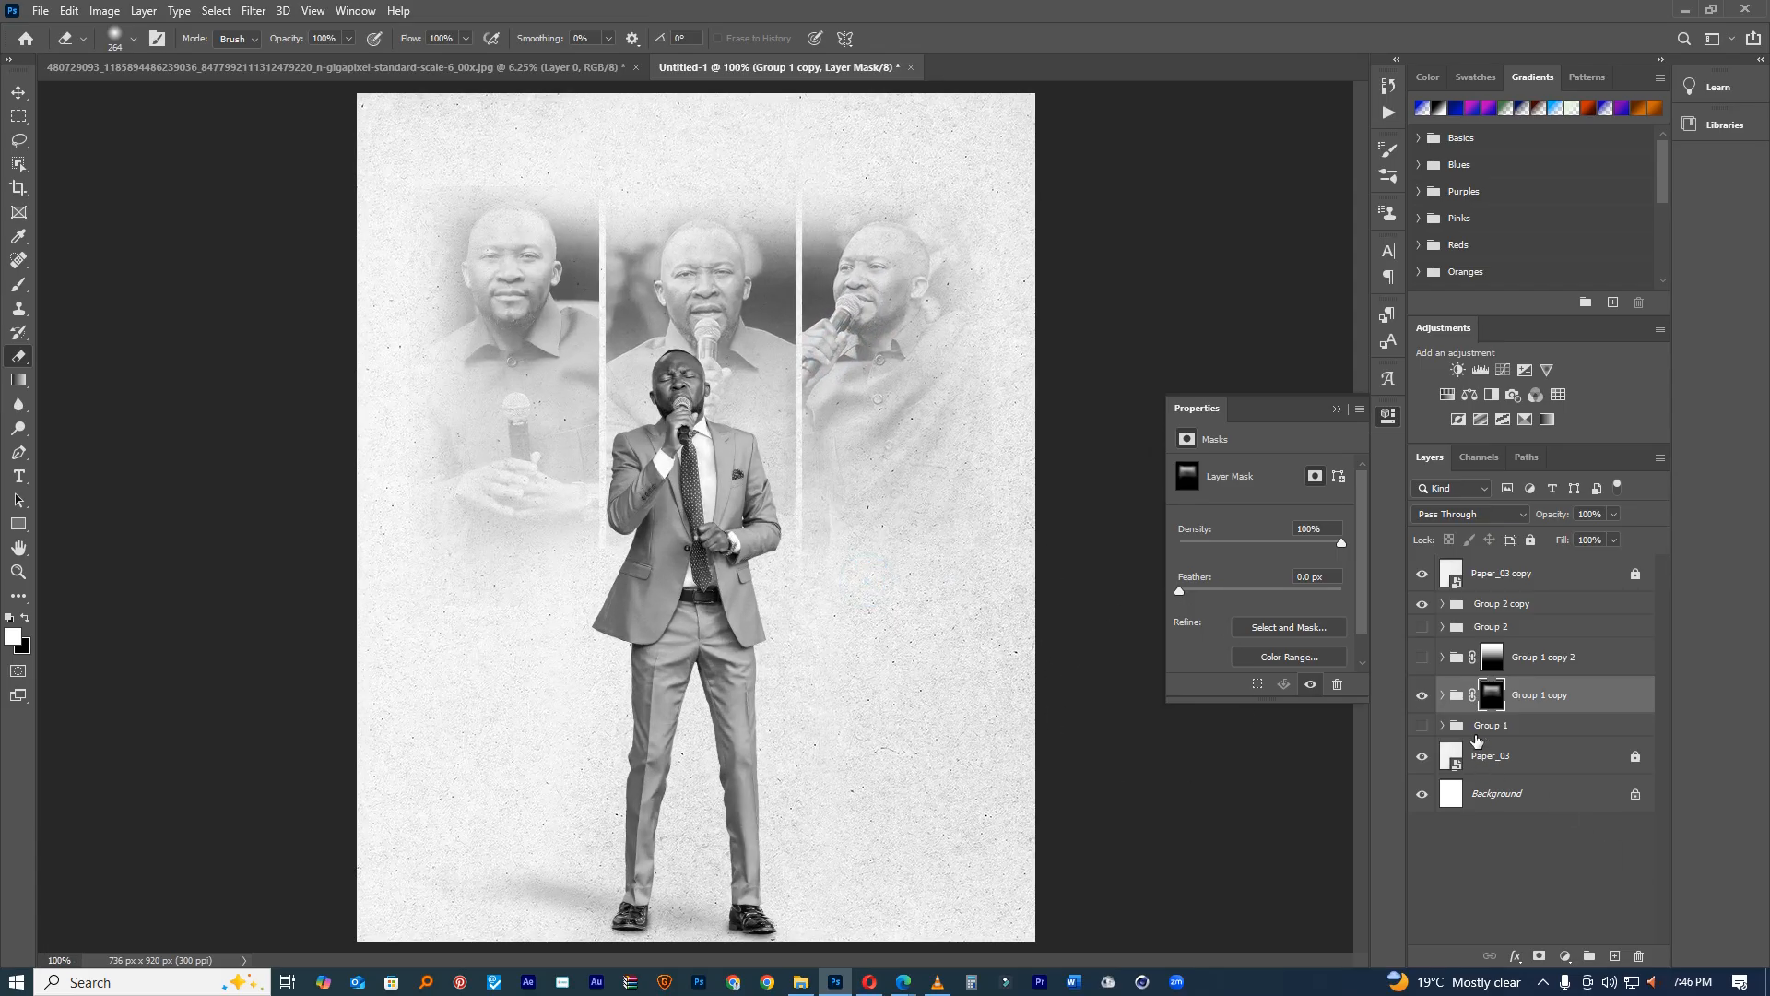
click(1423, 698)
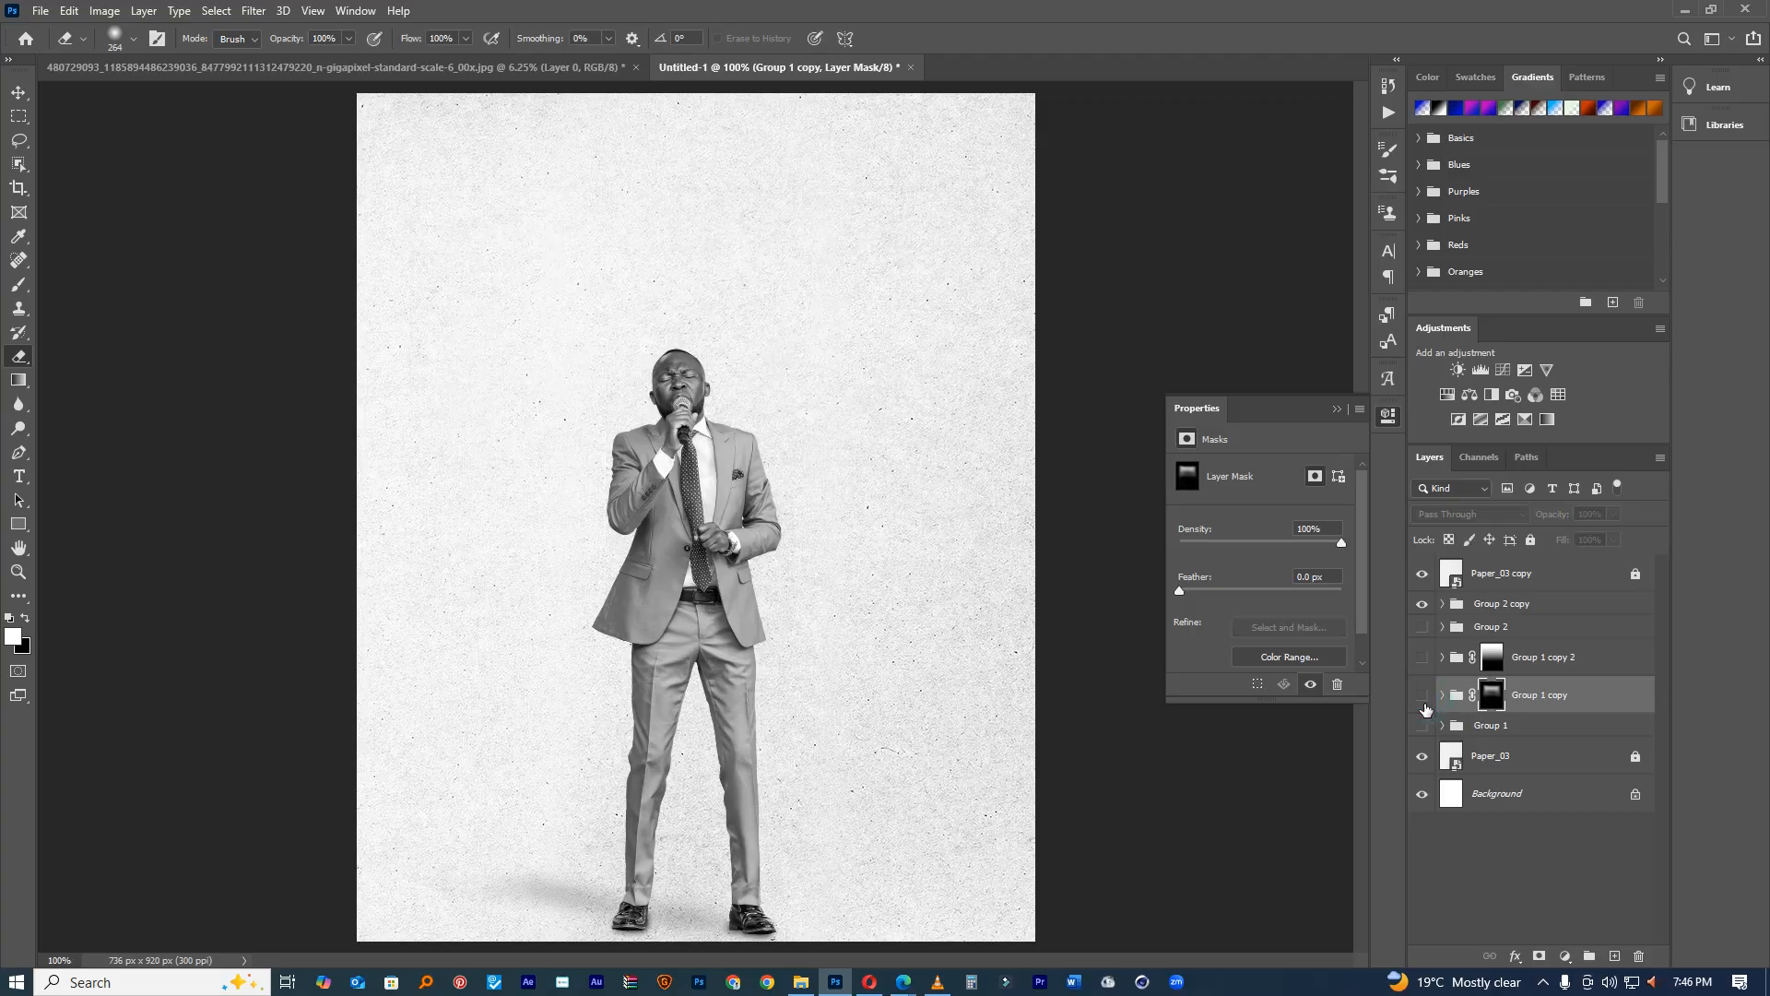
Step: Compare the portrait panel groups, ending with only the faded panels visible
click(1422, 698)
click(1422, 700)
click(1423, 725)
click(1422, 726)
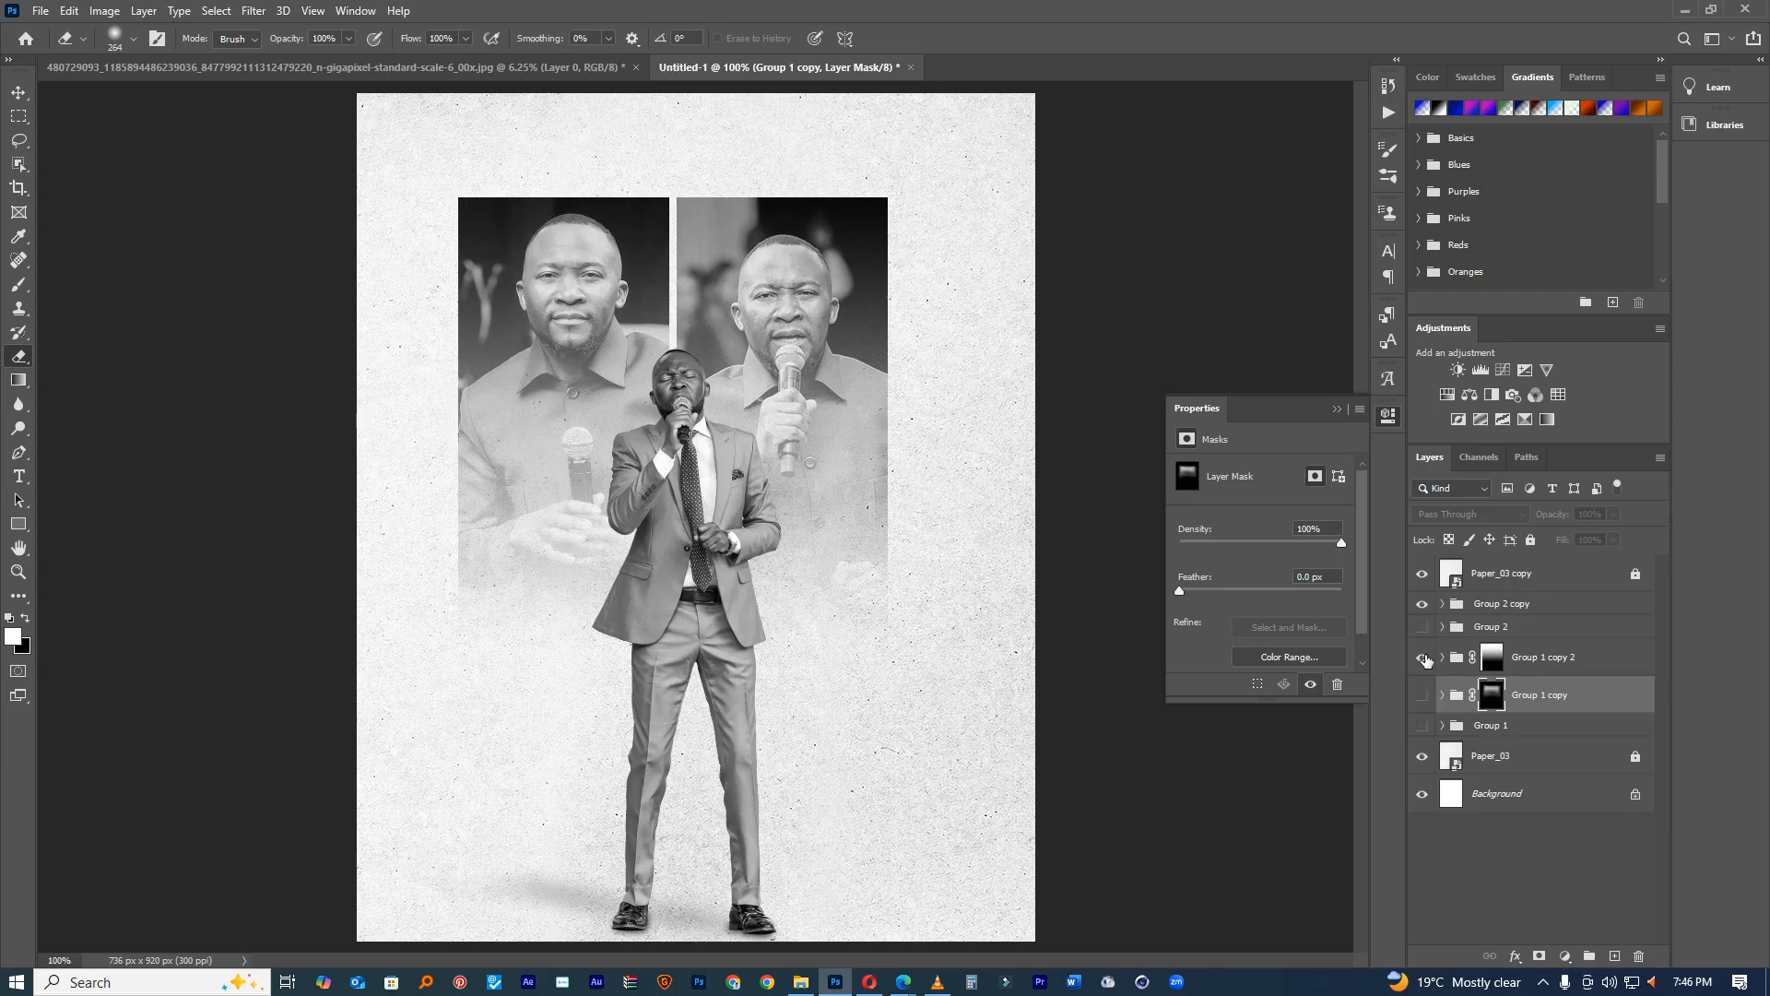
click(1422, 657)
click(1423, 694)
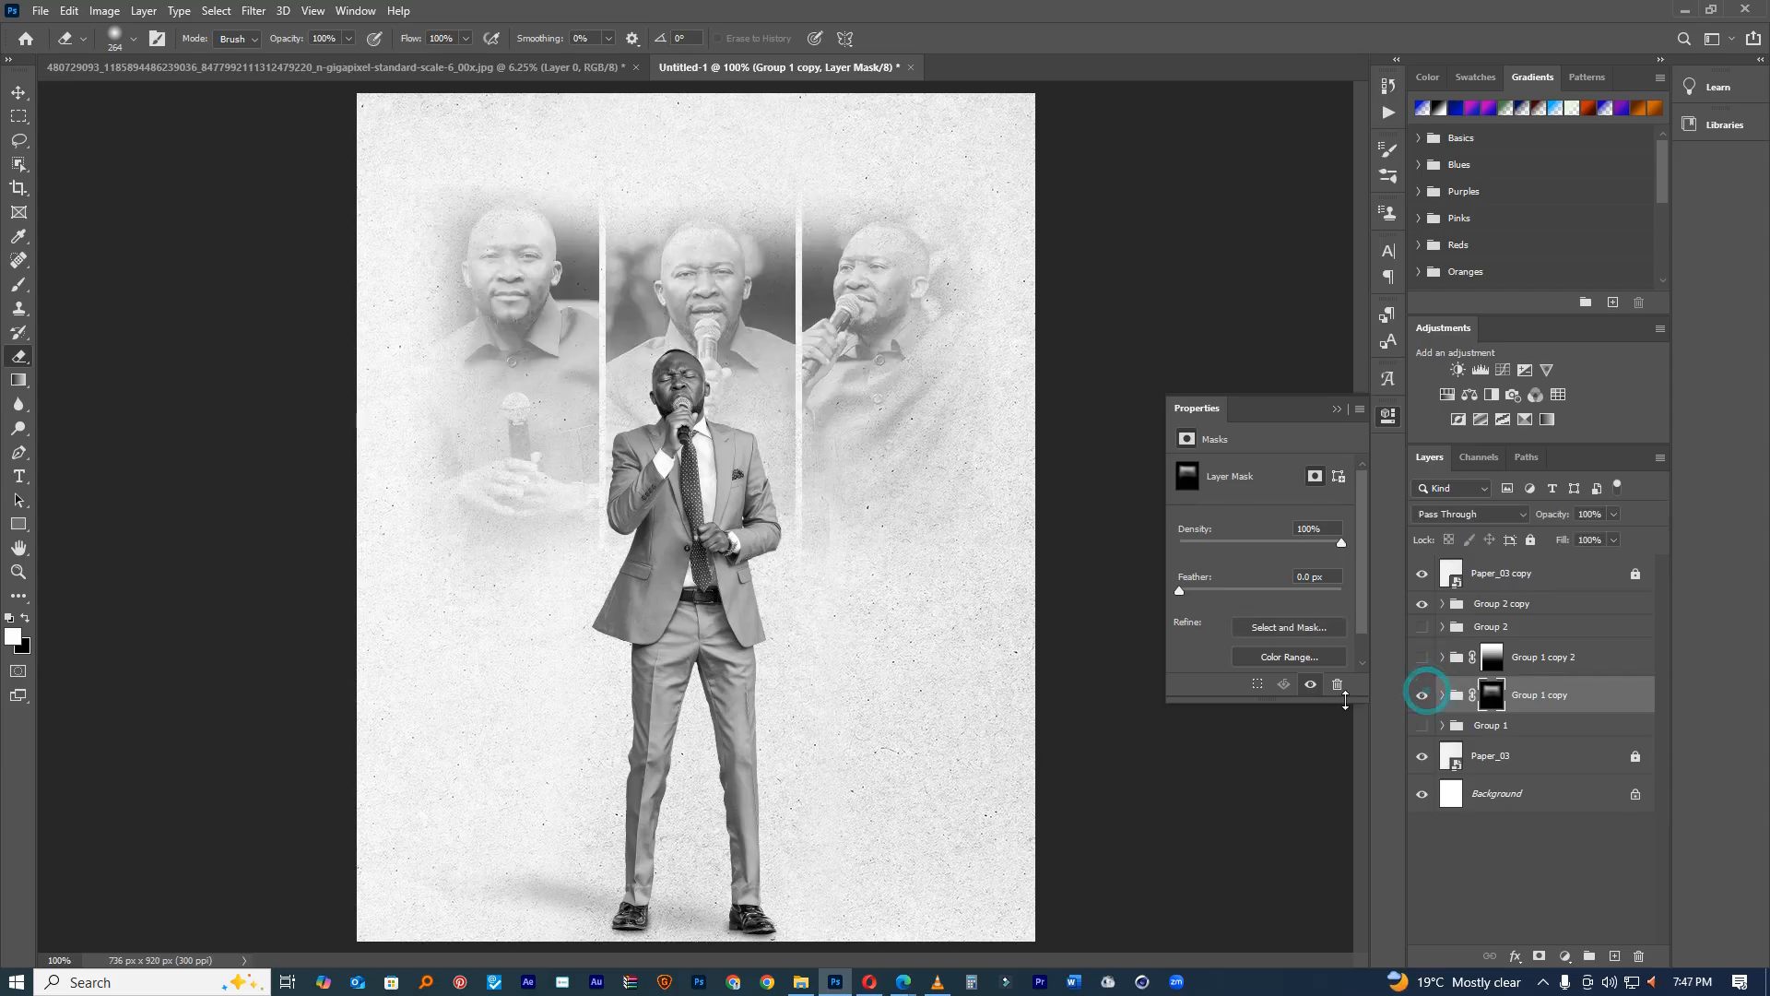
Step: Check the paper overlay off and on to keep grayscale, then add empty Layer 4
click(1477, 568)
click(1421, 576)
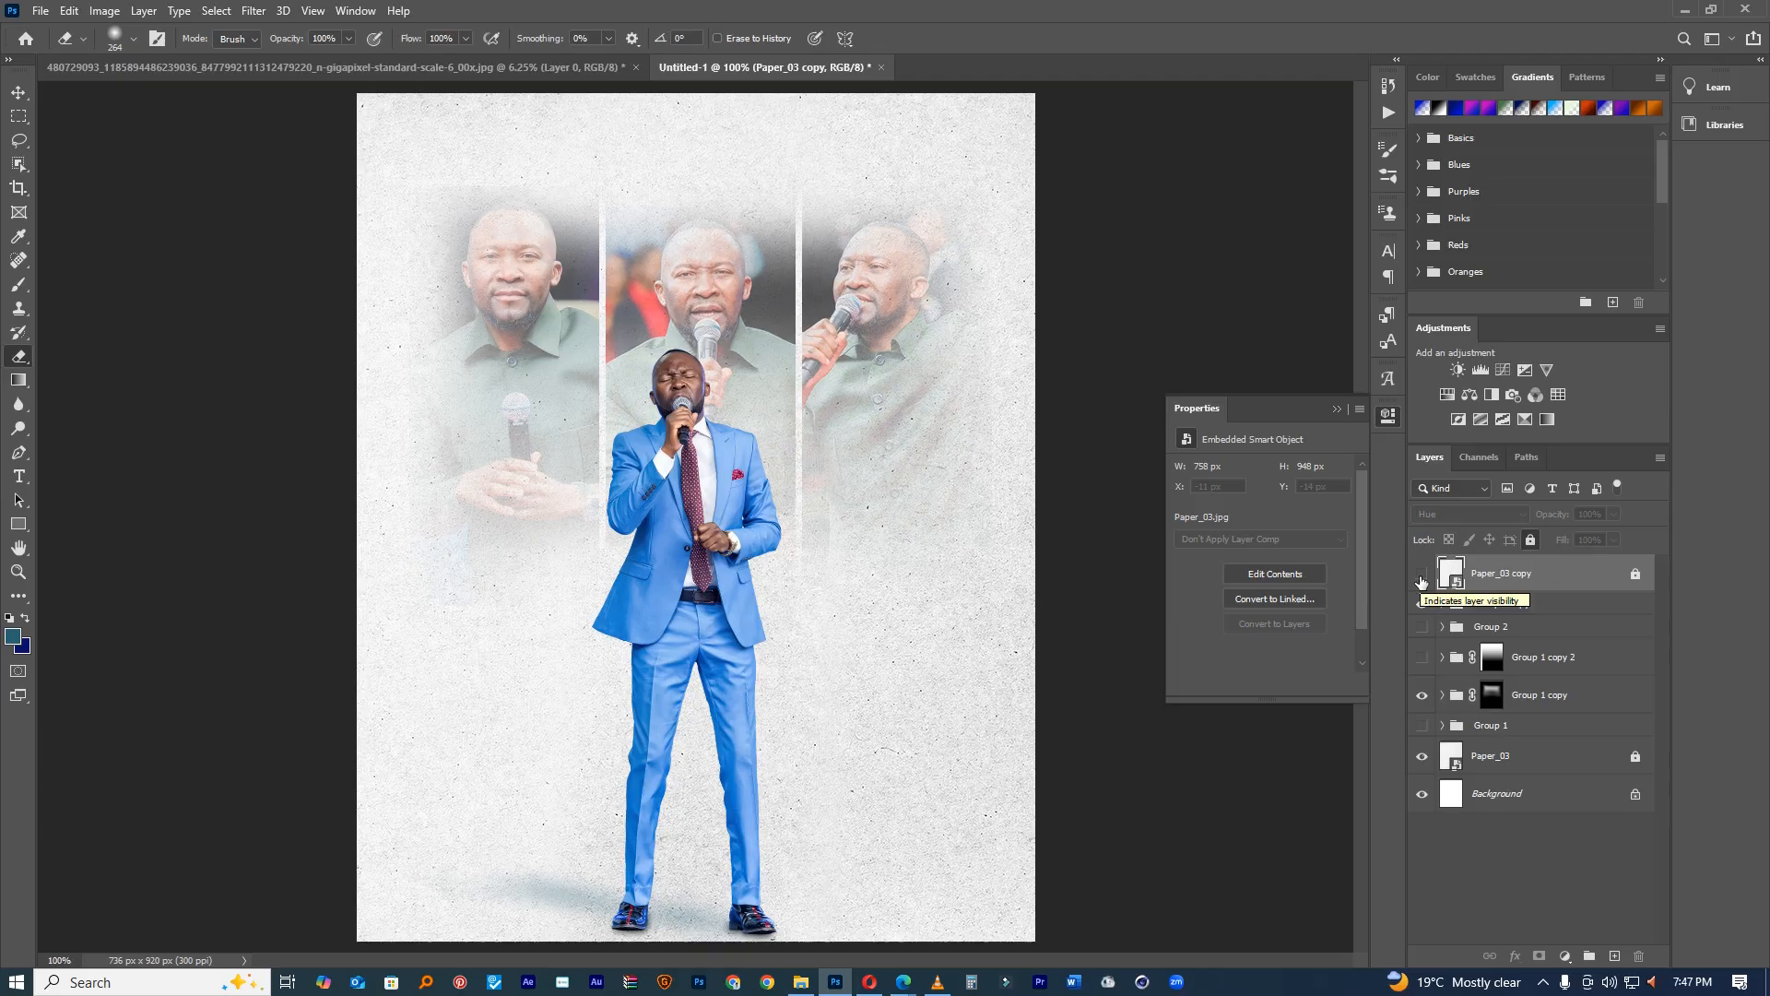
click(1422, 575)
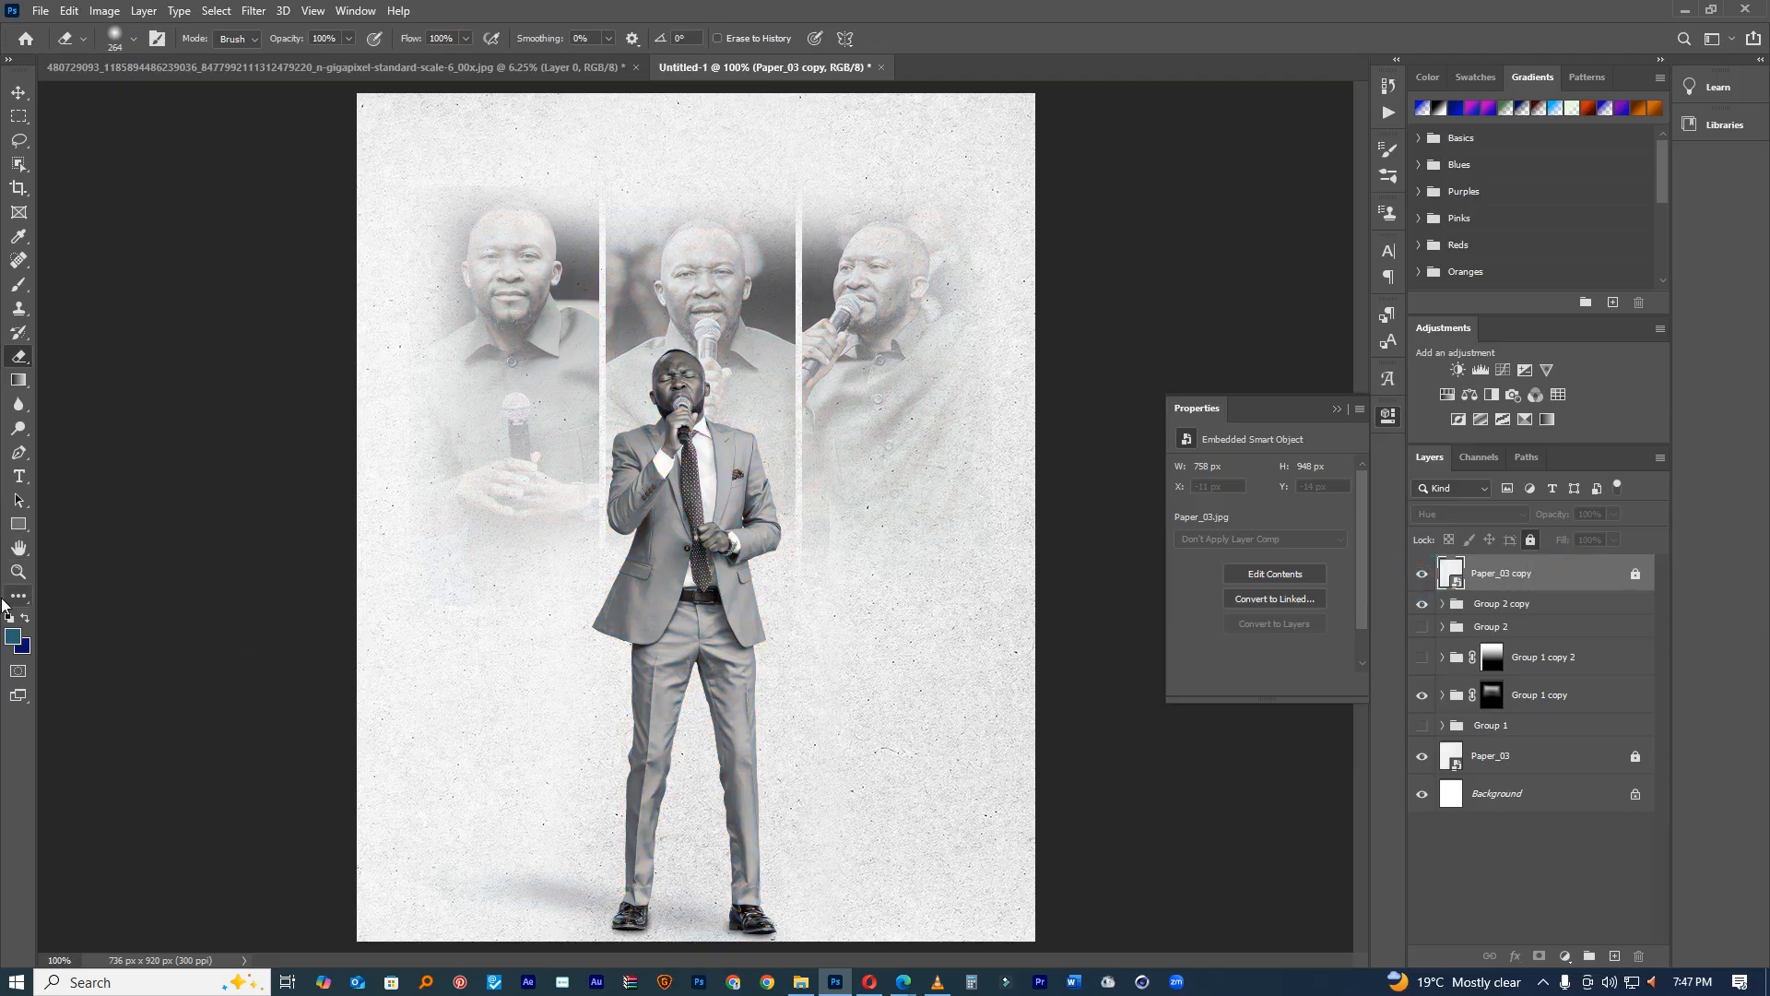
click(1614, 955)
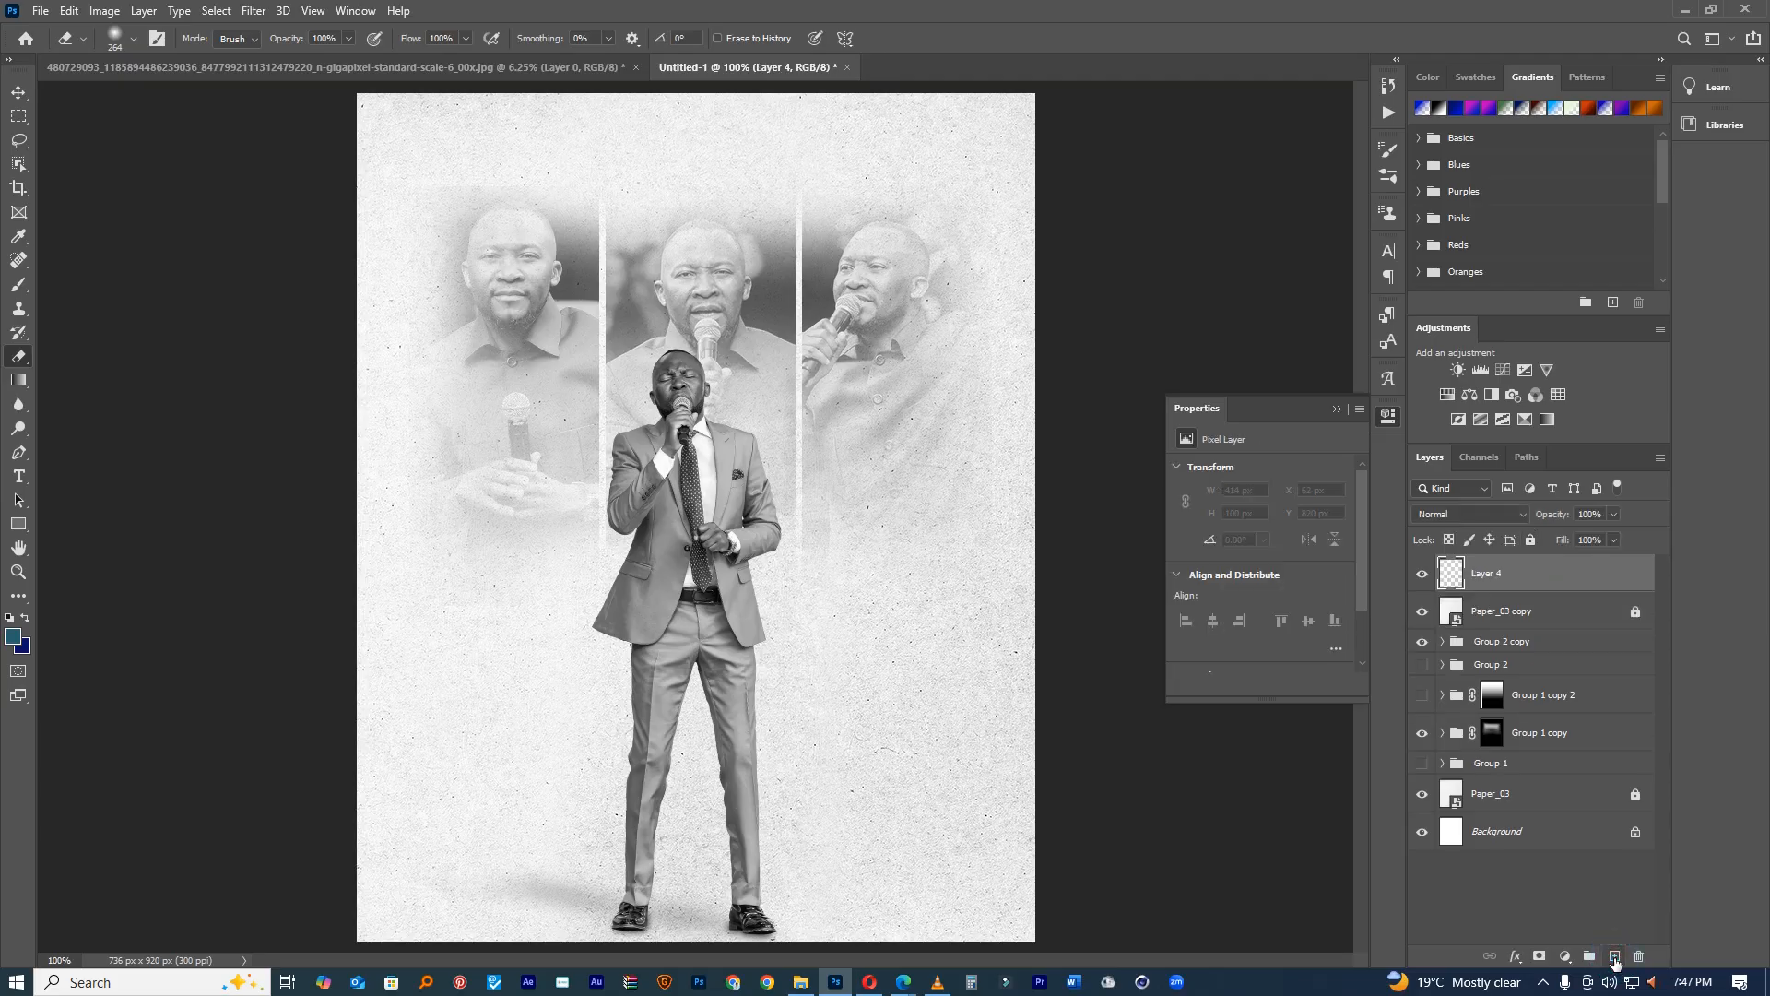
Step: Set the background colour to bright orange ff4e00
click(27, 649)
drag(1370, 453, 1369, 522)
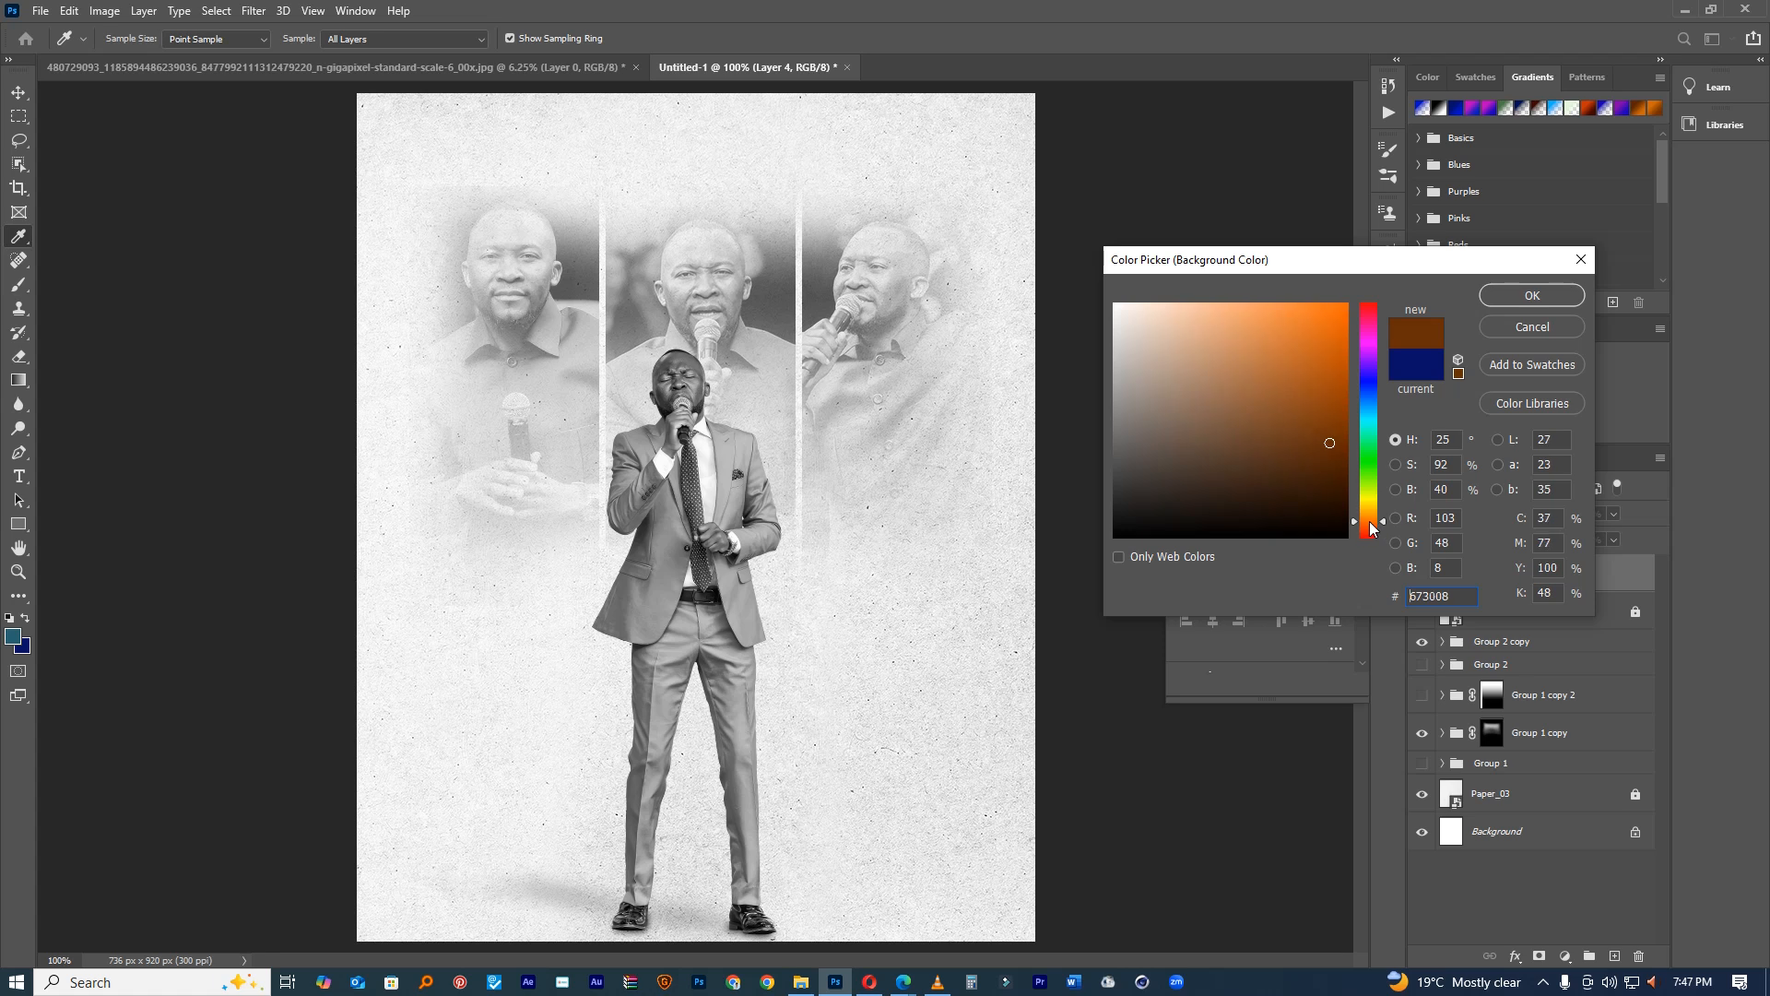
drag(1317, 323, 1363, 242)
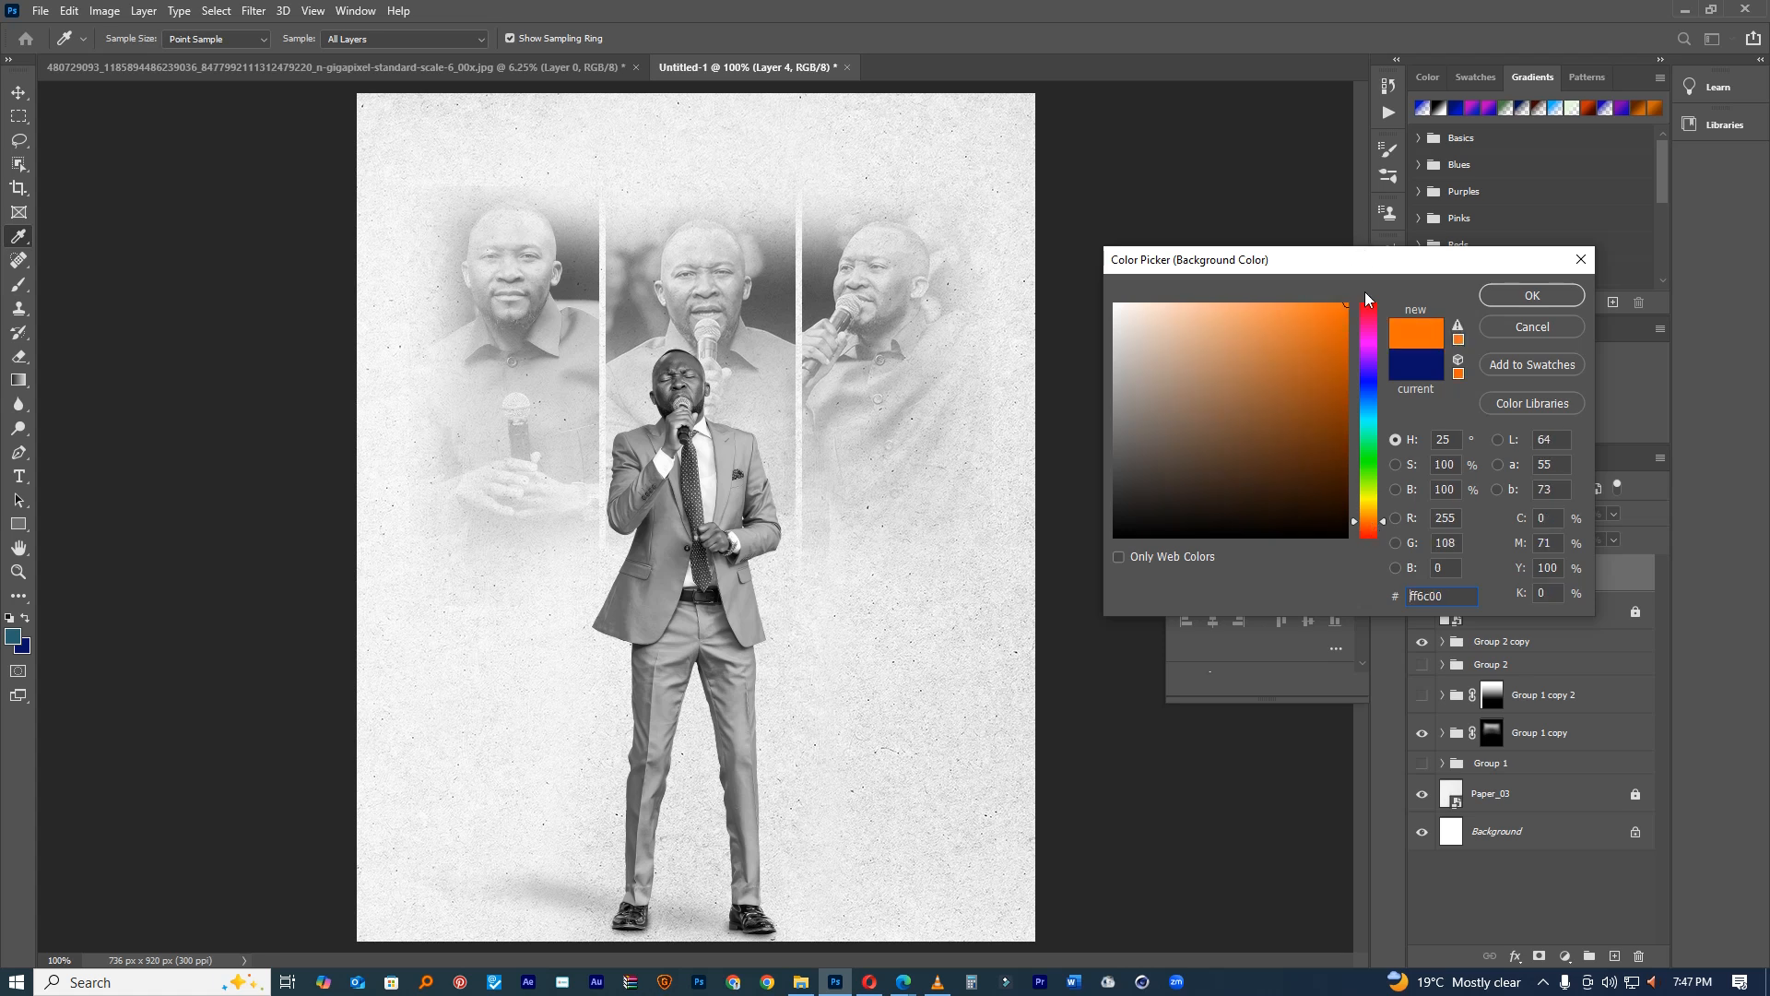
drag(1383, 523, 1384, 532)
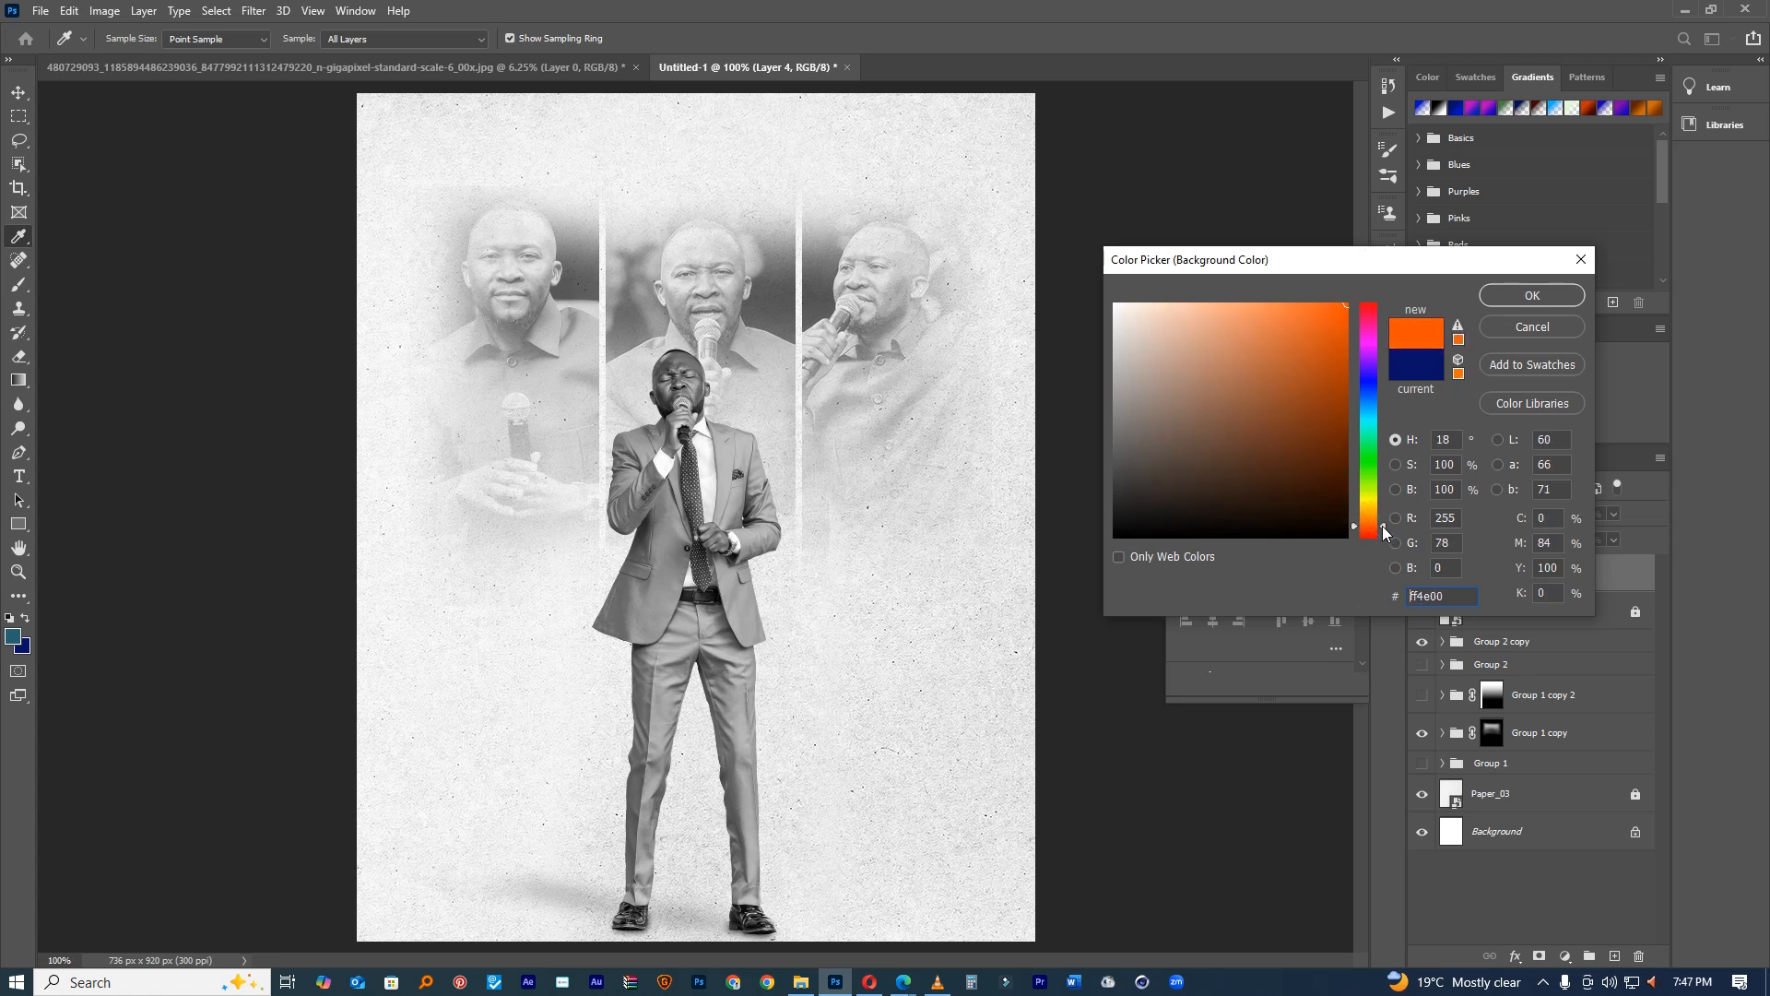
click(1510, 294)
Step: Add an empty Layer 5 directly above Group 2 copy
key(e)
click(1512, 644)
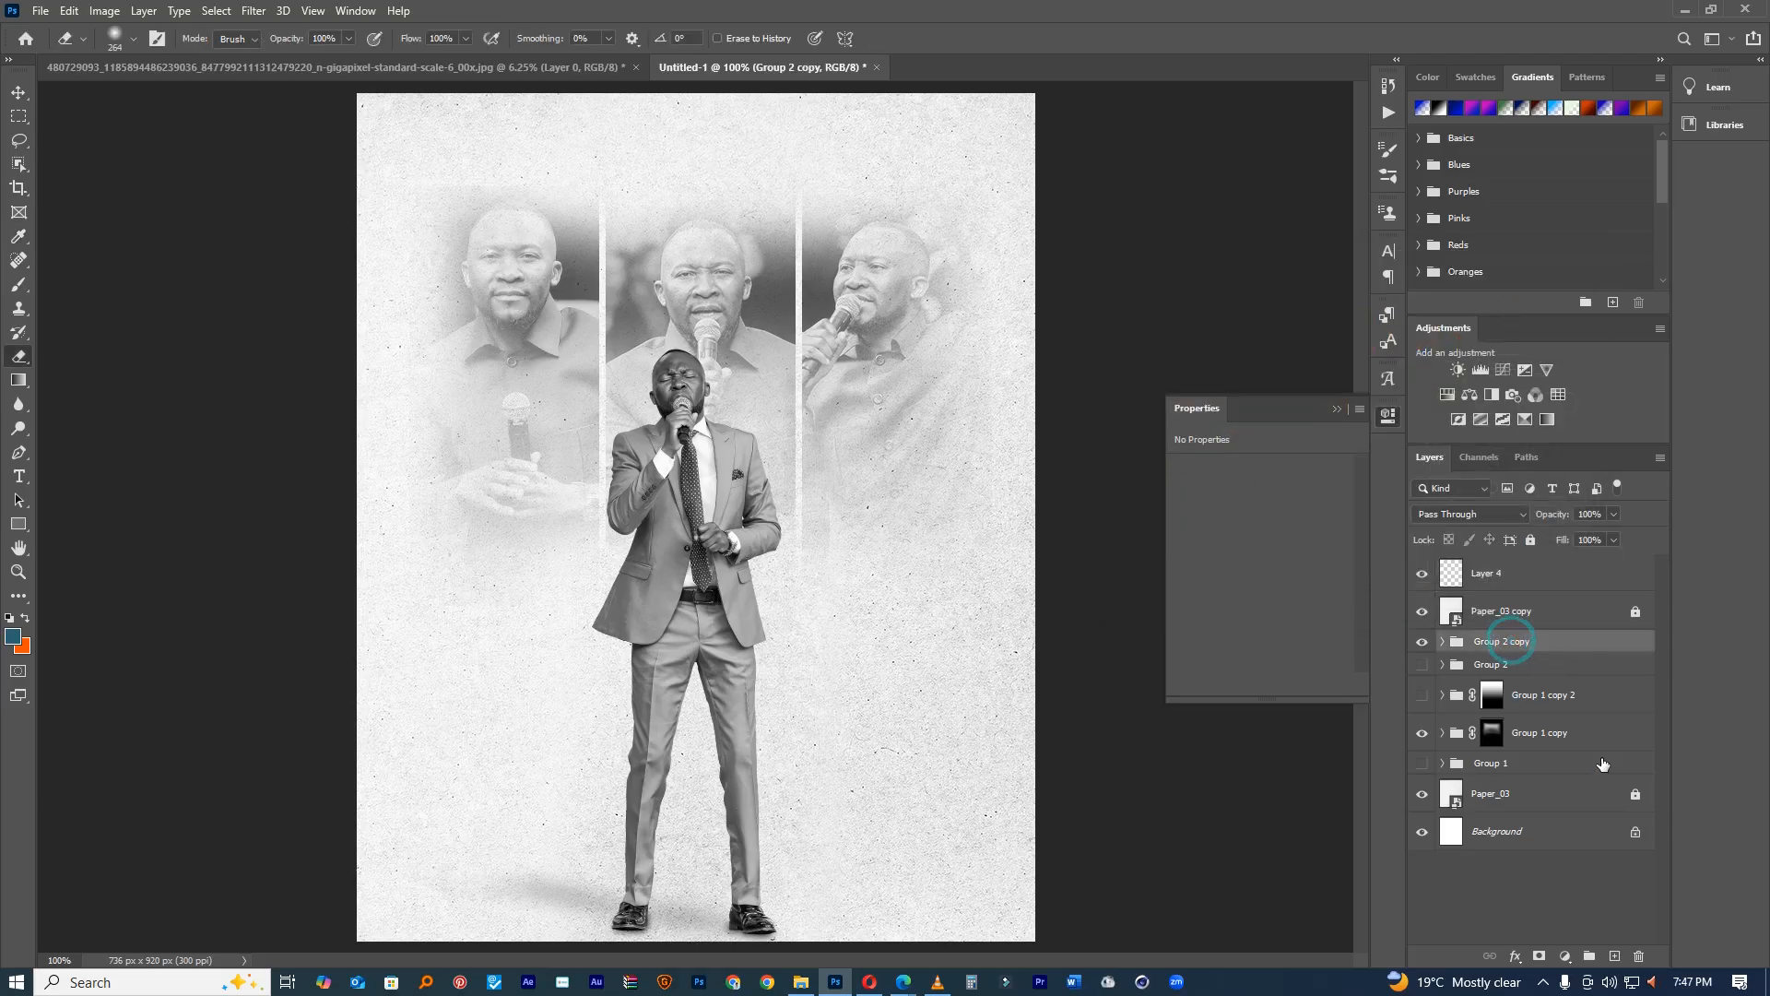
click(1613, 956)
key(t)
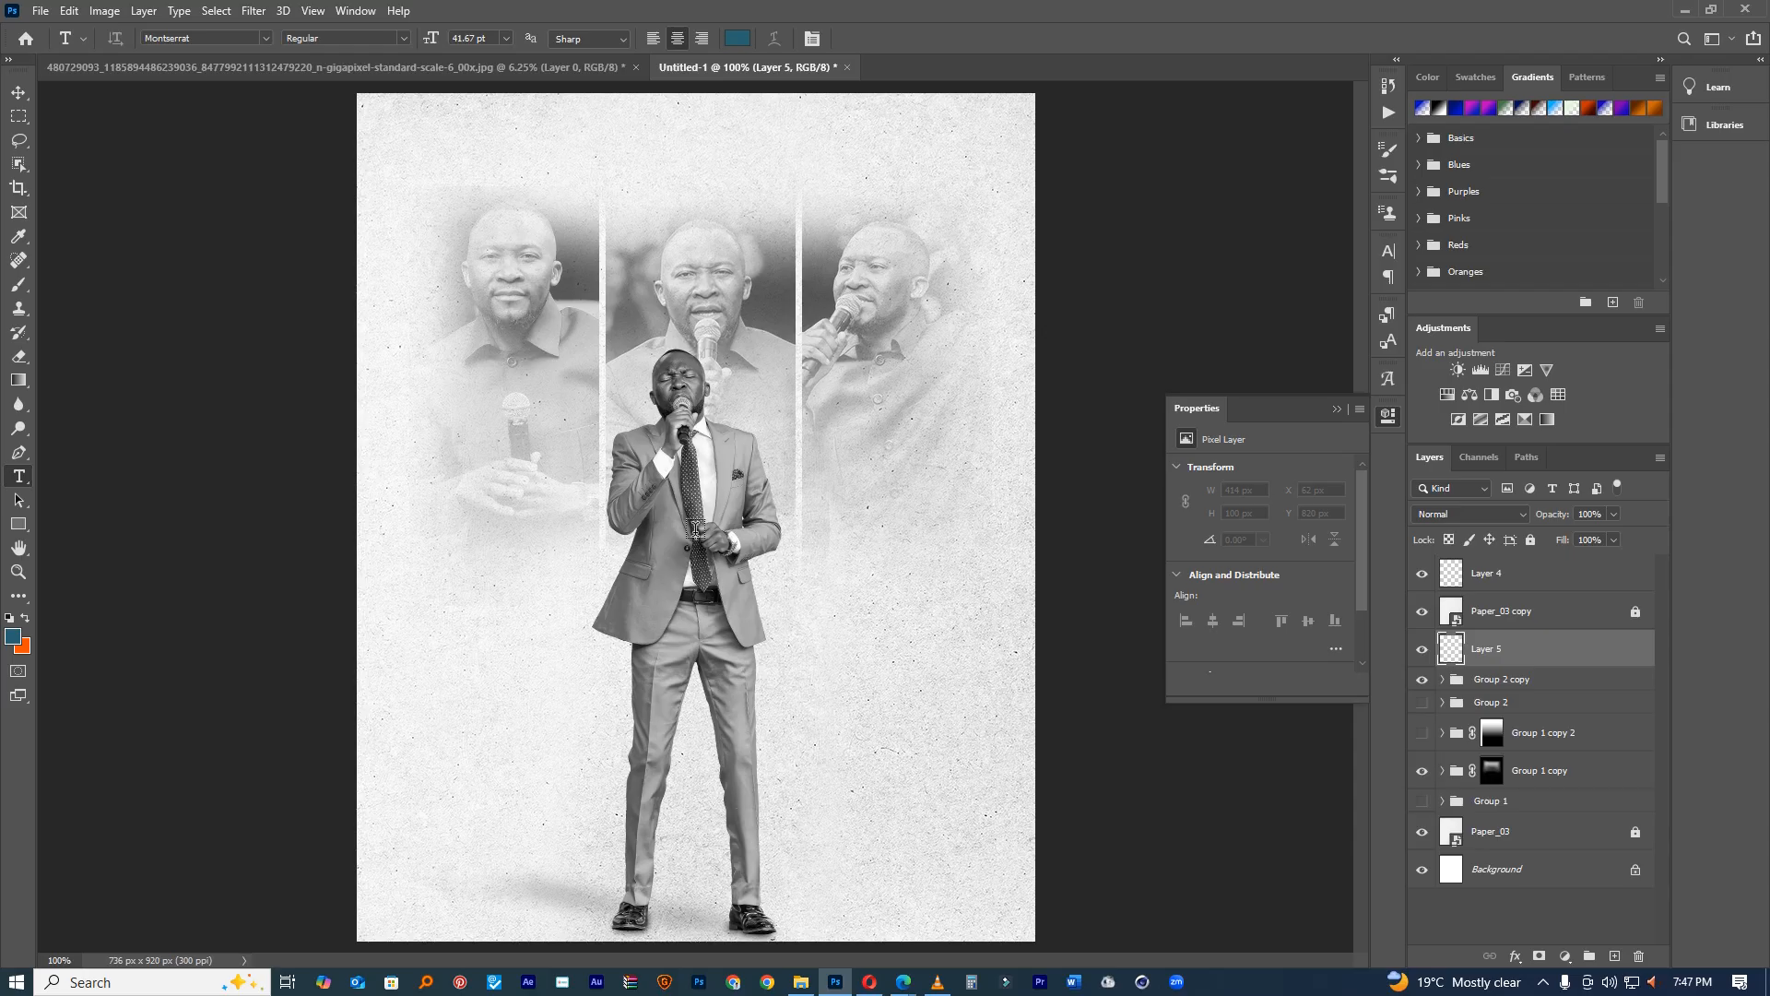
Step: Move the faded portrait panels about 26 px lower on the page
click(1499, 780)
click(18, 357)
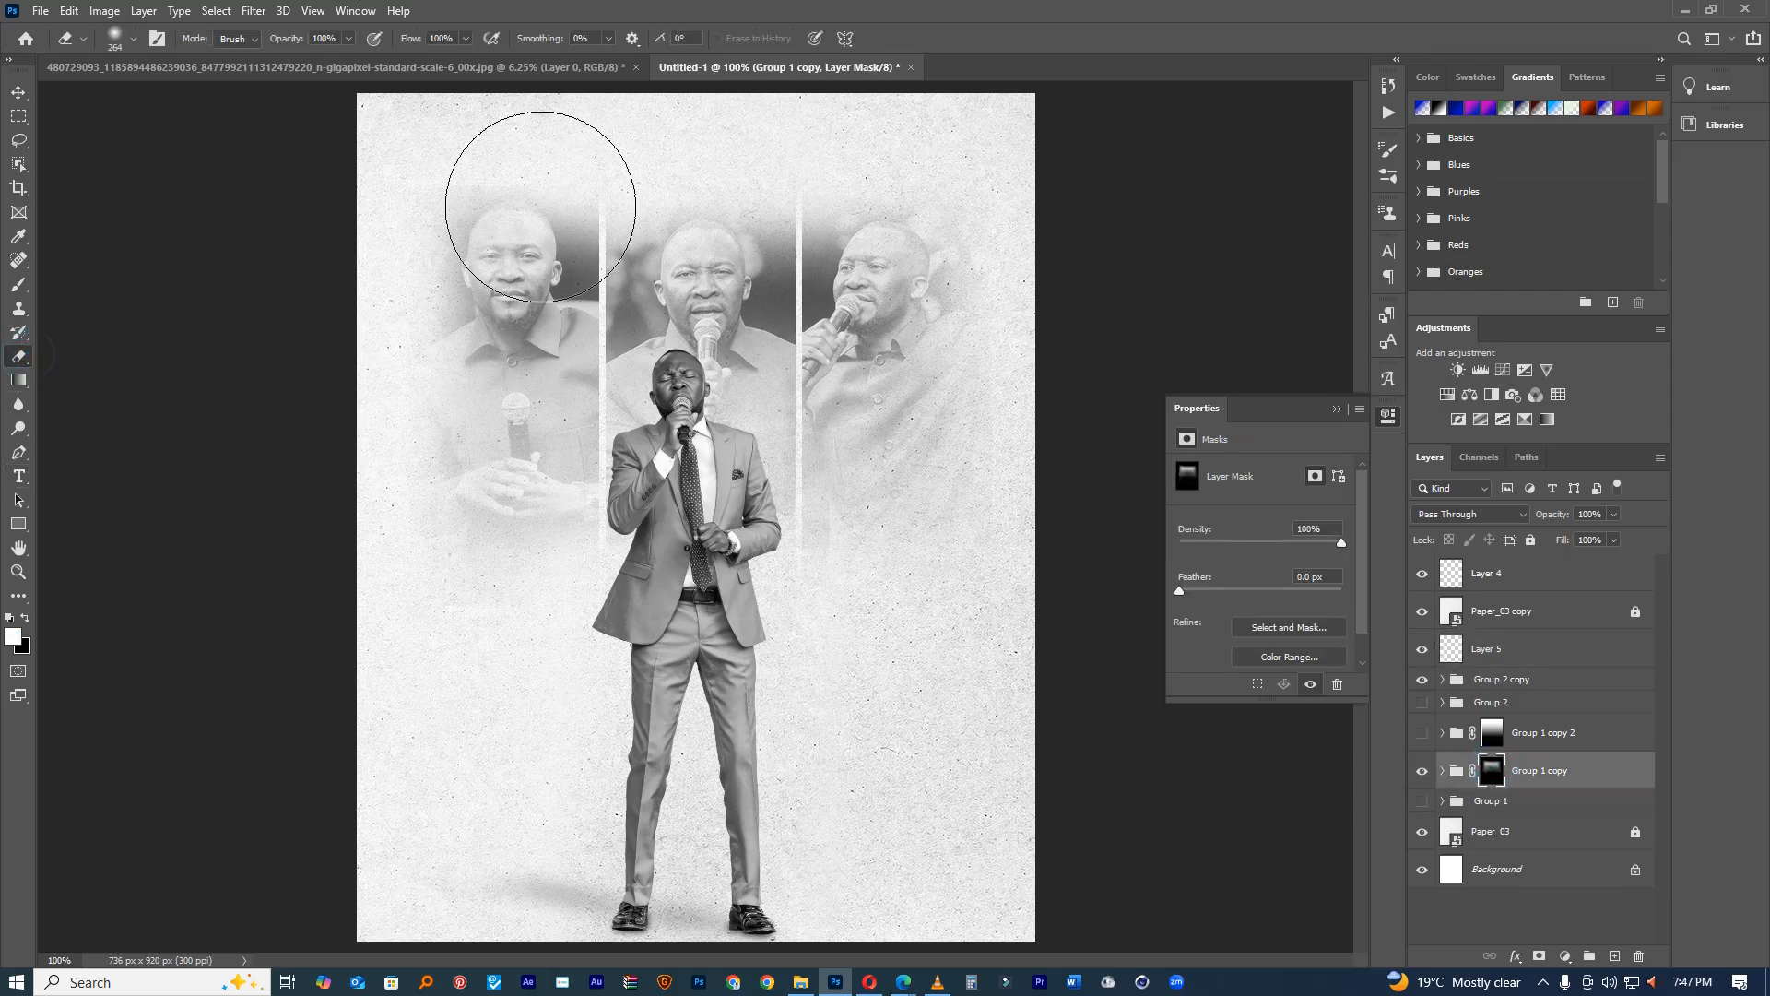
alt+right_click(482, 157)
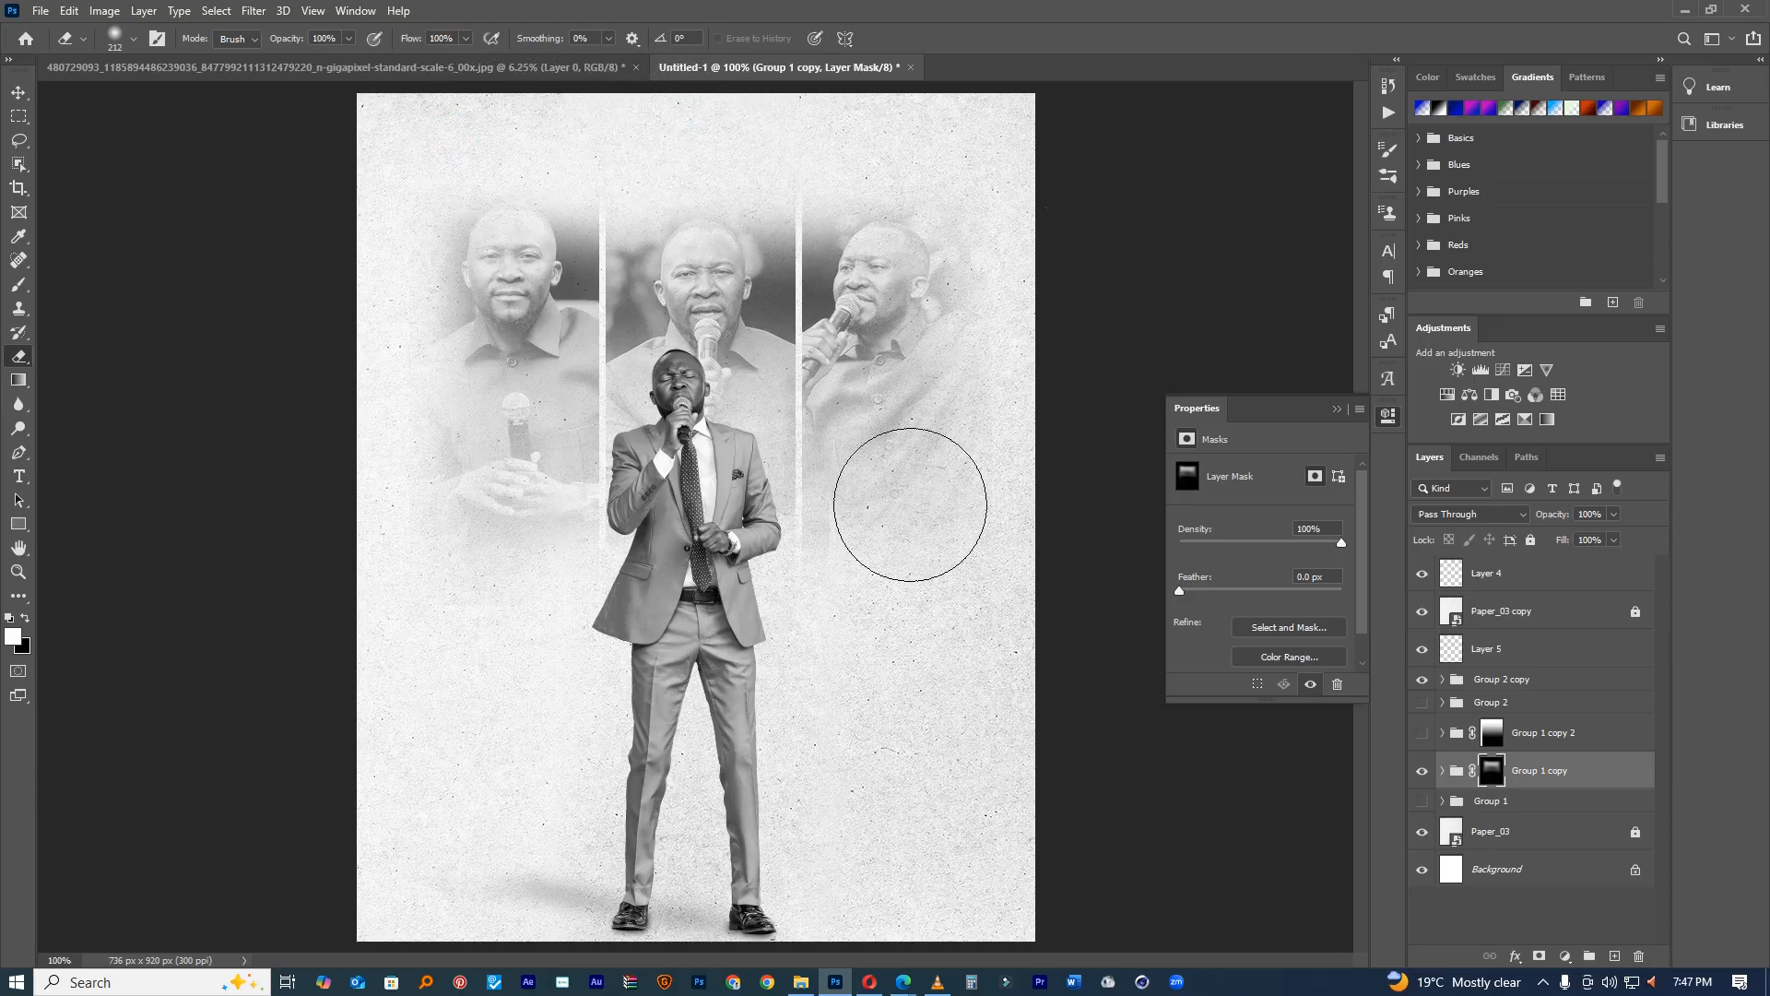
click(18, 476)
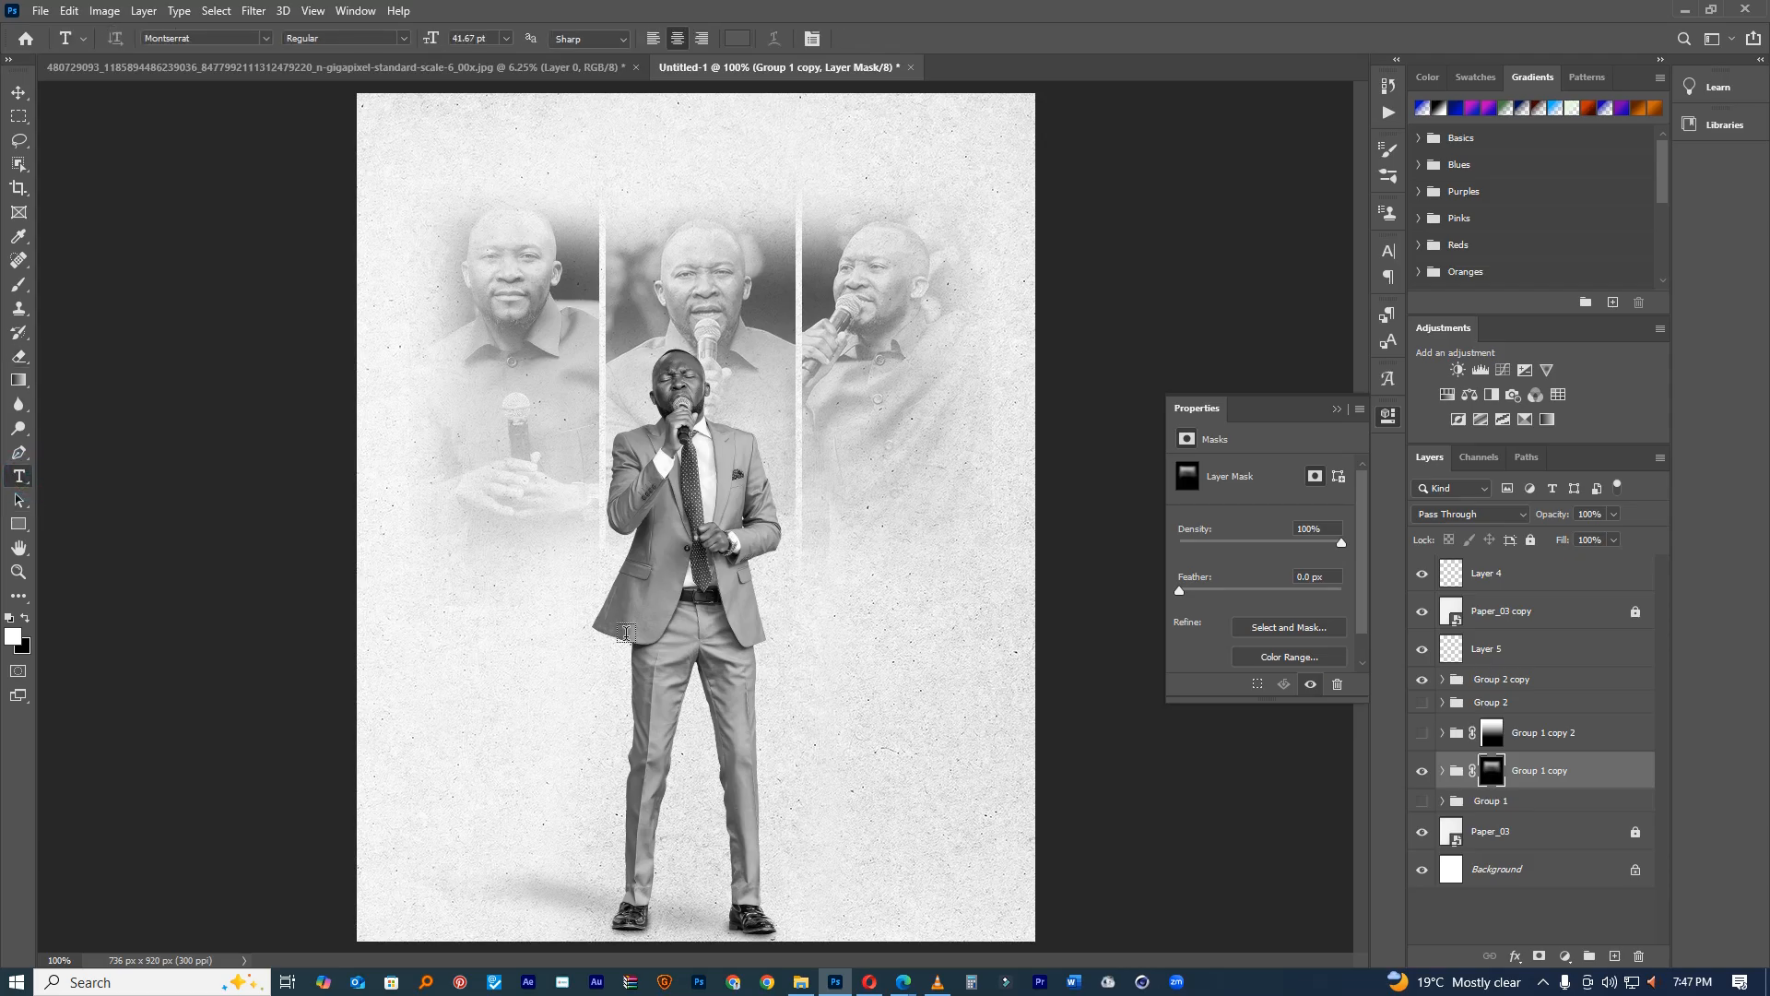
click(18, 93)
mouse_move(759, 292)
mouse_down()
mouse_move(751, 314)
mouse_move(773, 318)
mouse_up()
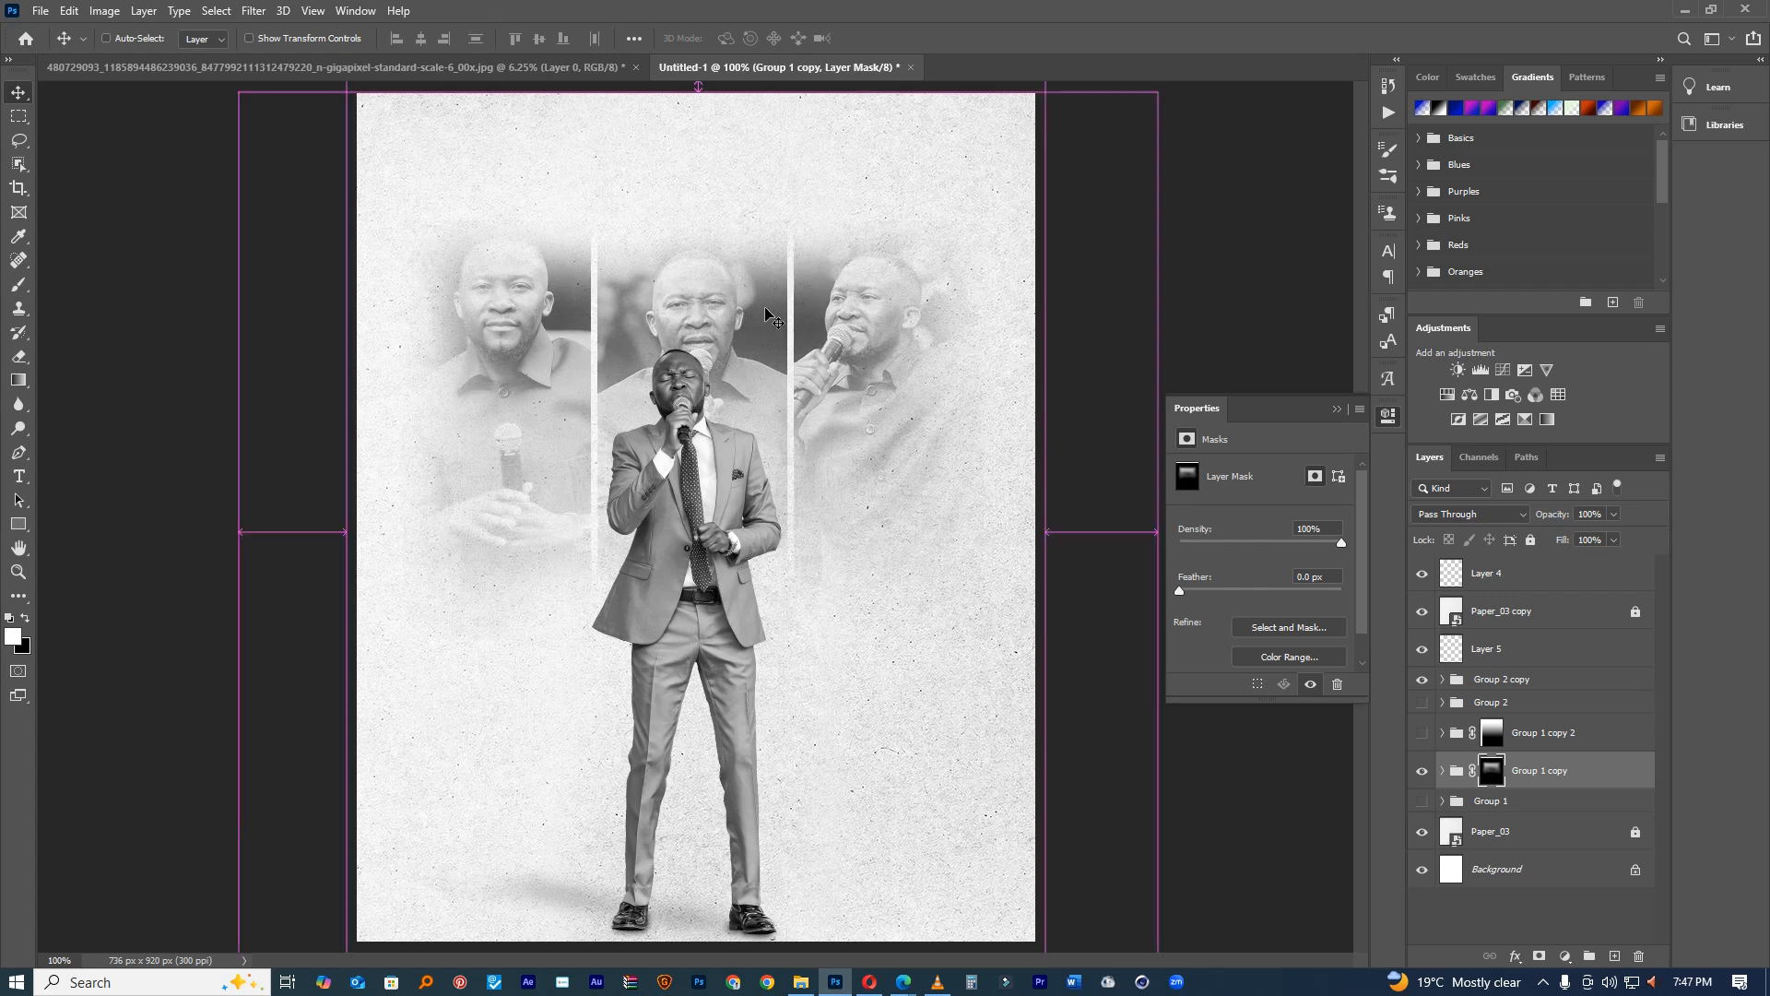
Step: Try moving the singer copy up about 19 px, then undo it
click(1500, 692)
click(1475, 686)
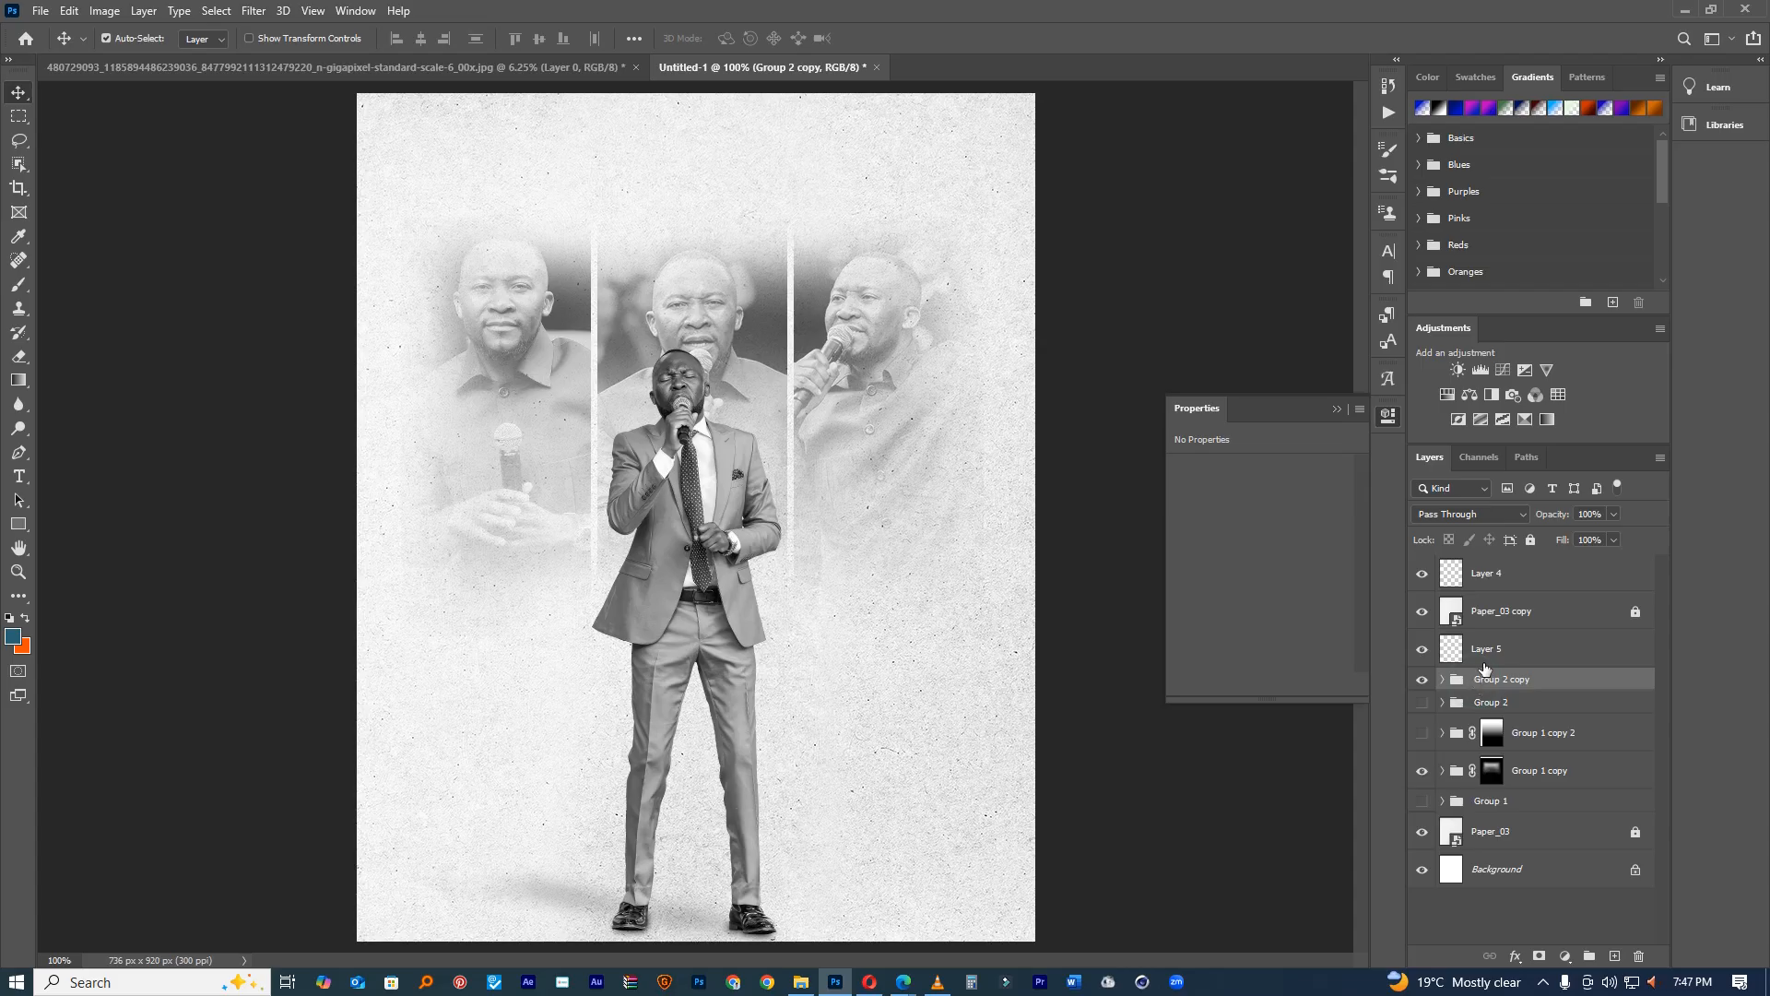
drag(806, 485, 805, 473)
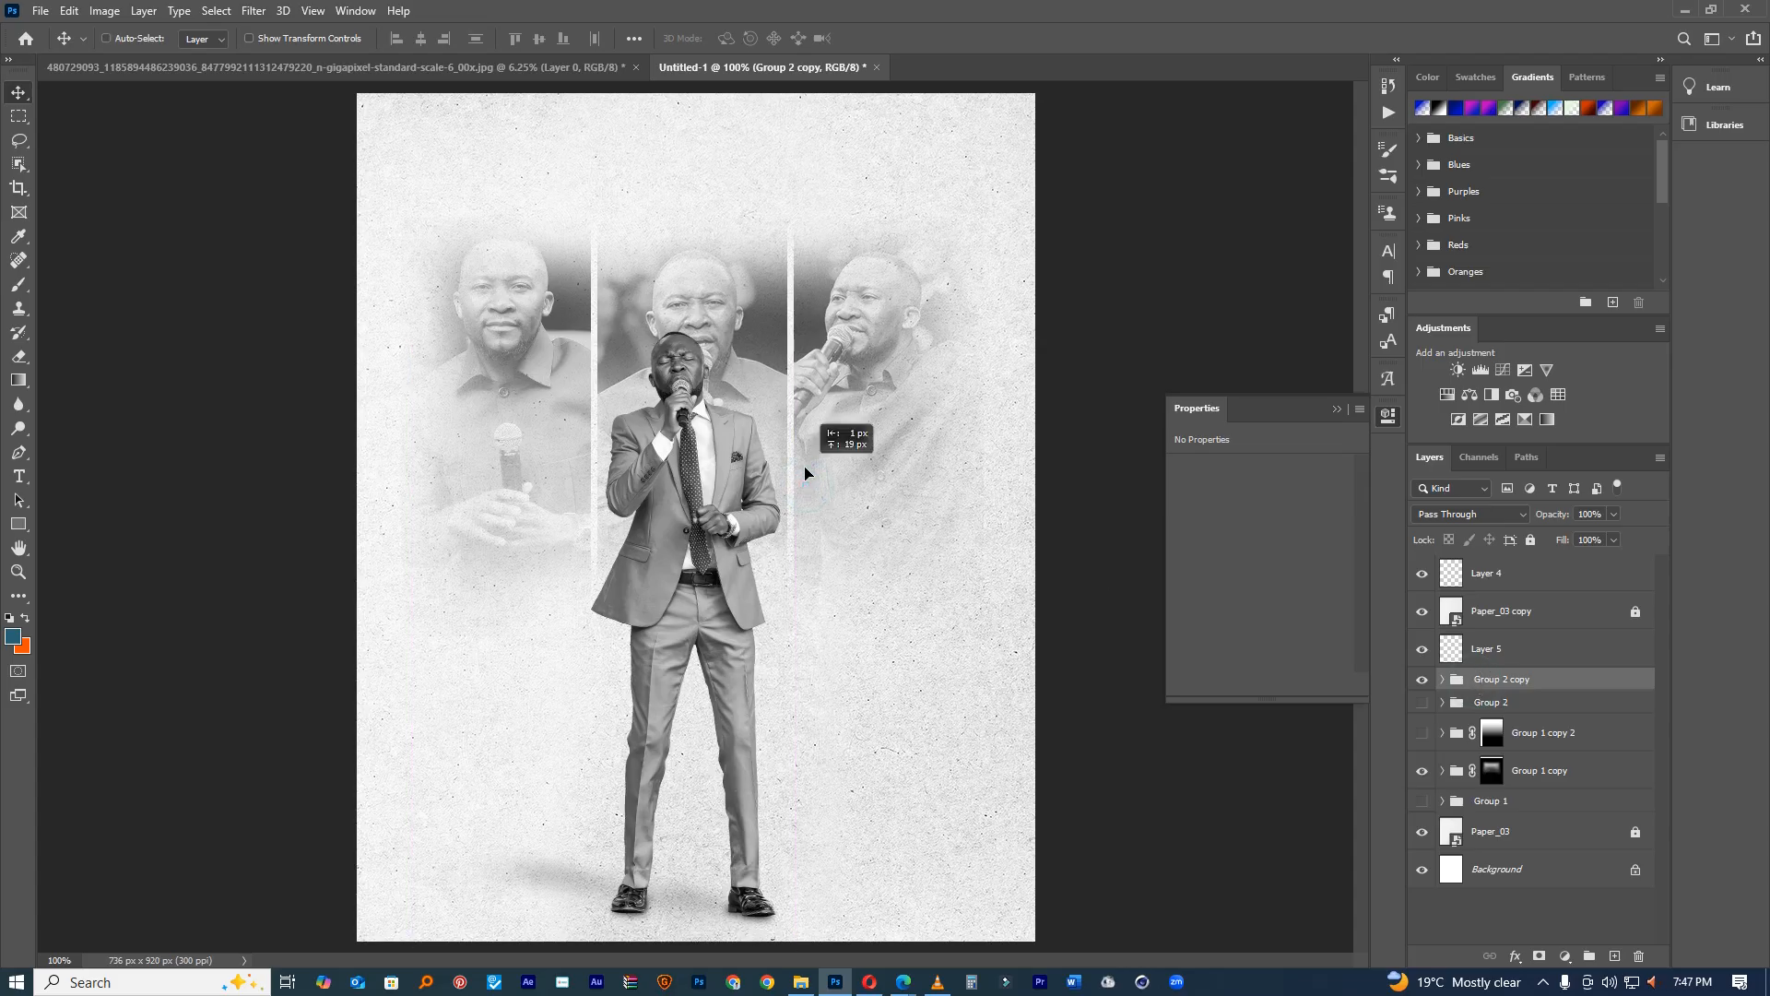
key(z)
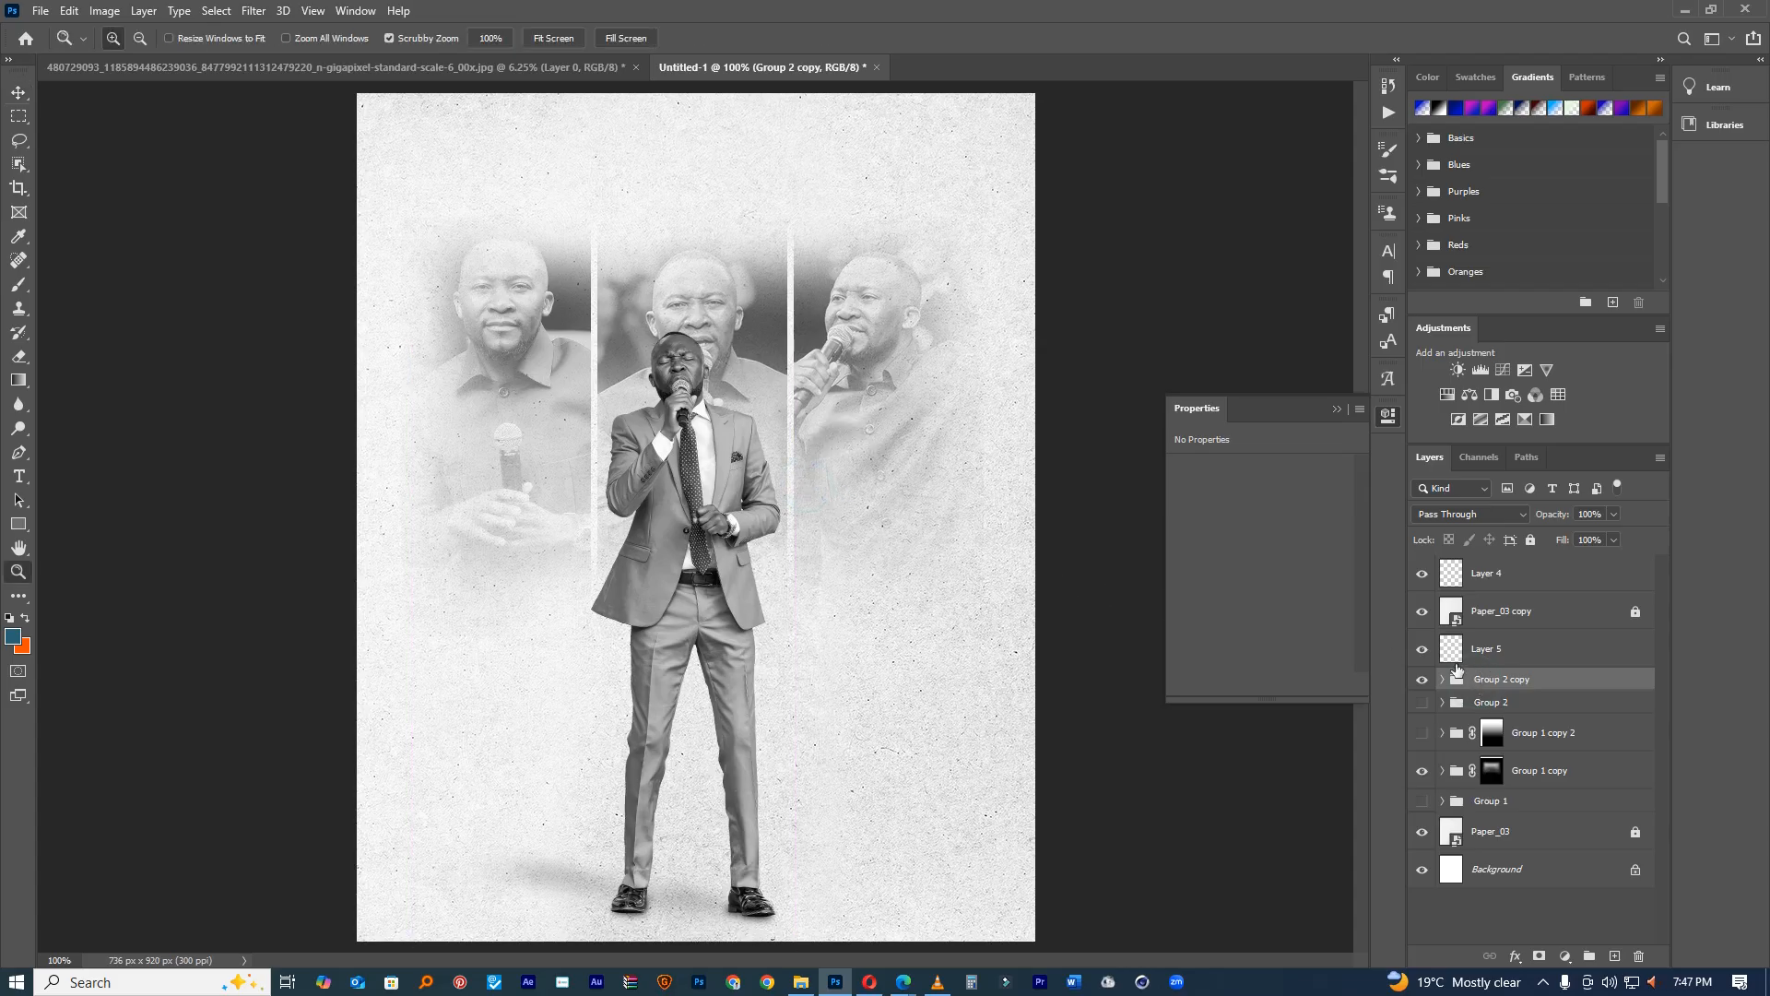
key(ctrl+z)
key(ctrl+z)
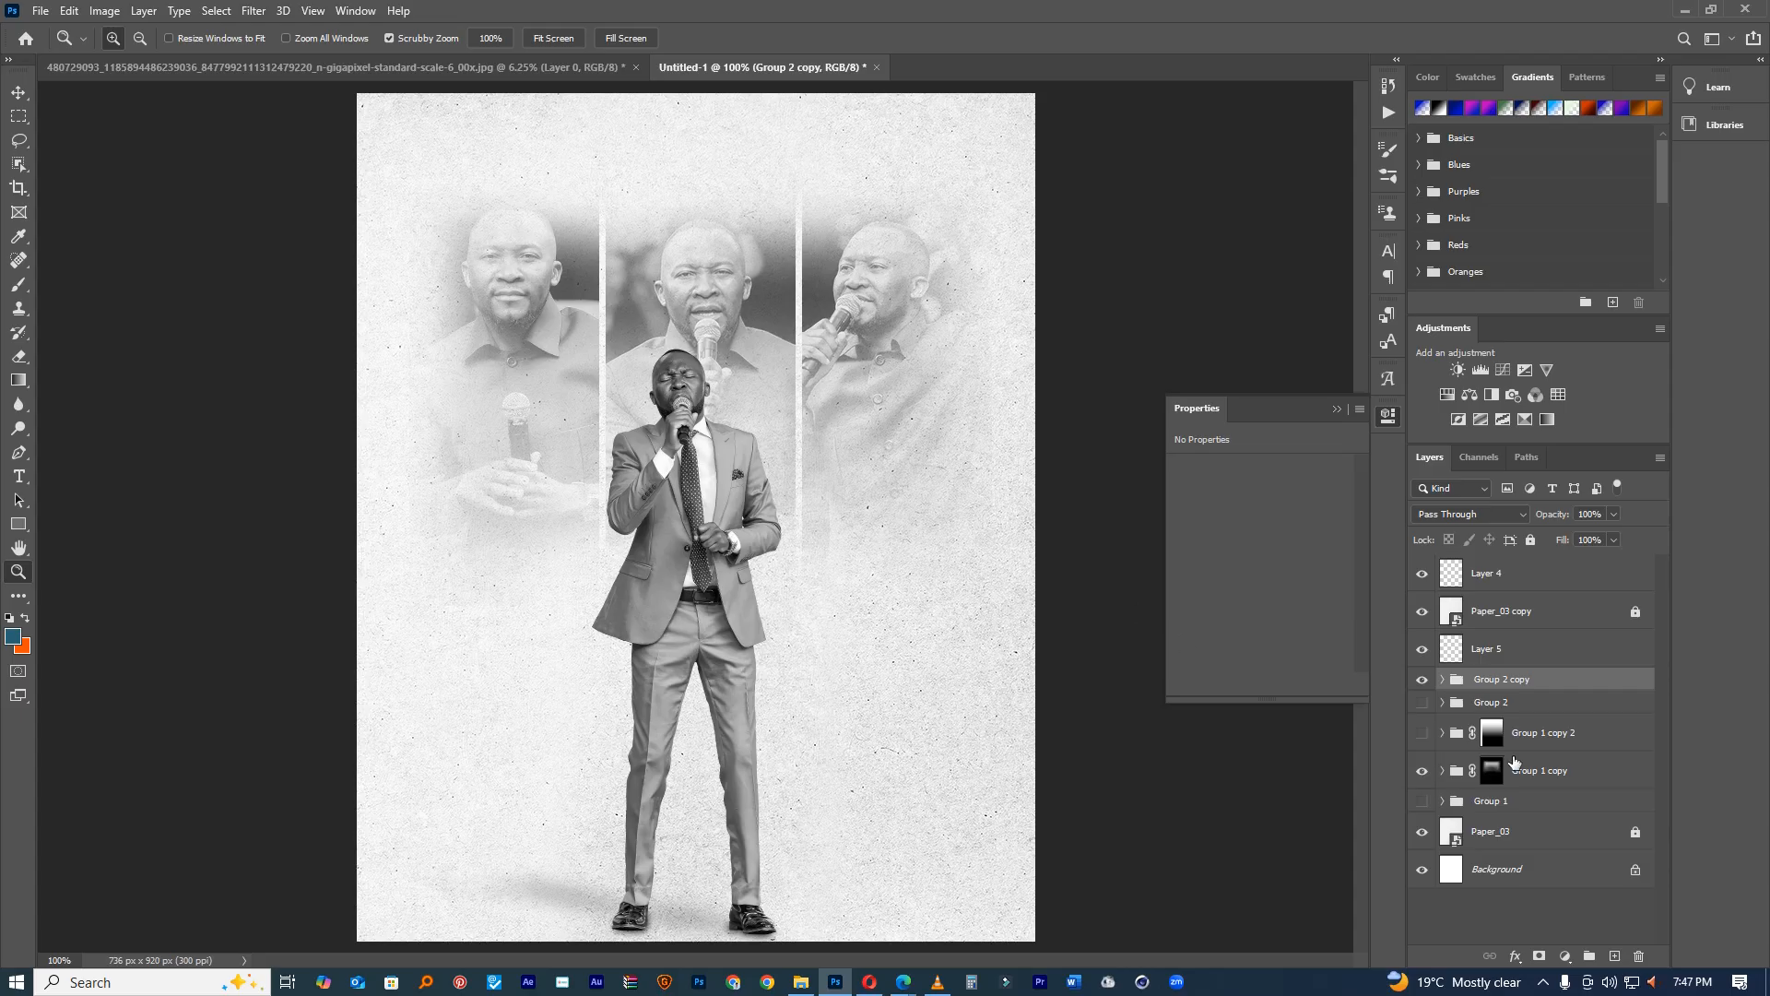
Step: Shift the portrait panels group about 13 px left and 3 px up
click(1529, 777)
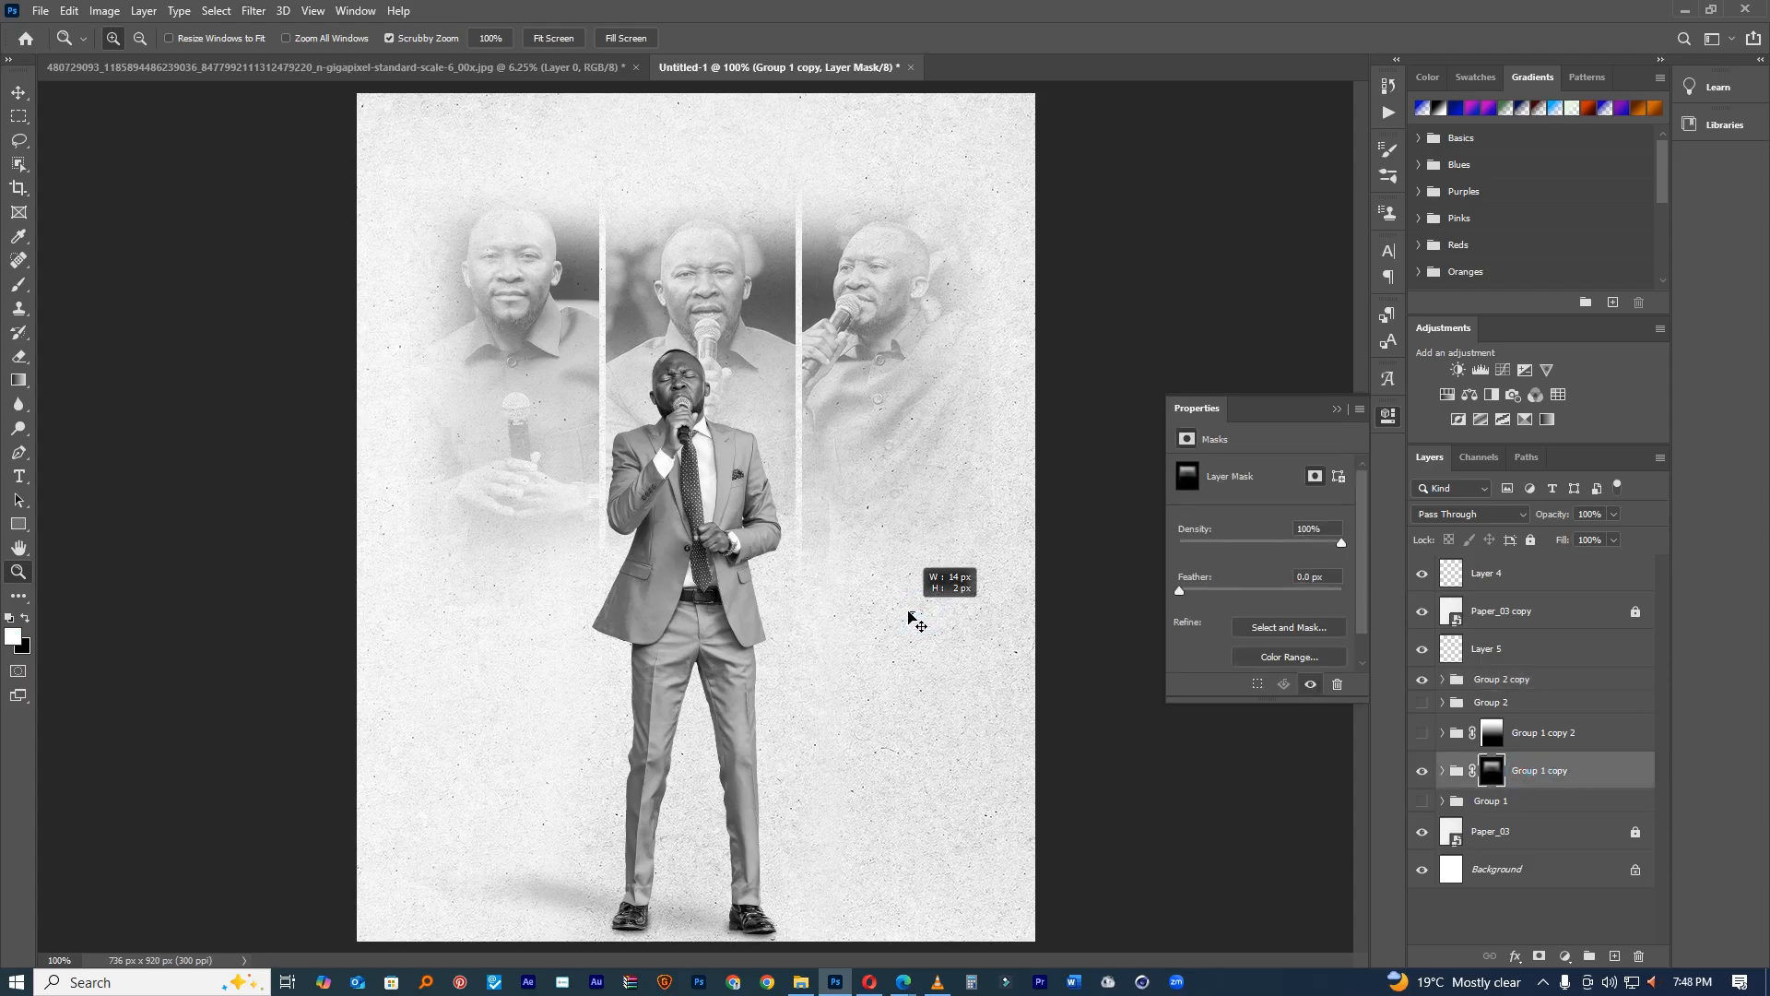
click(1530, 779)
key(ctrl+t)
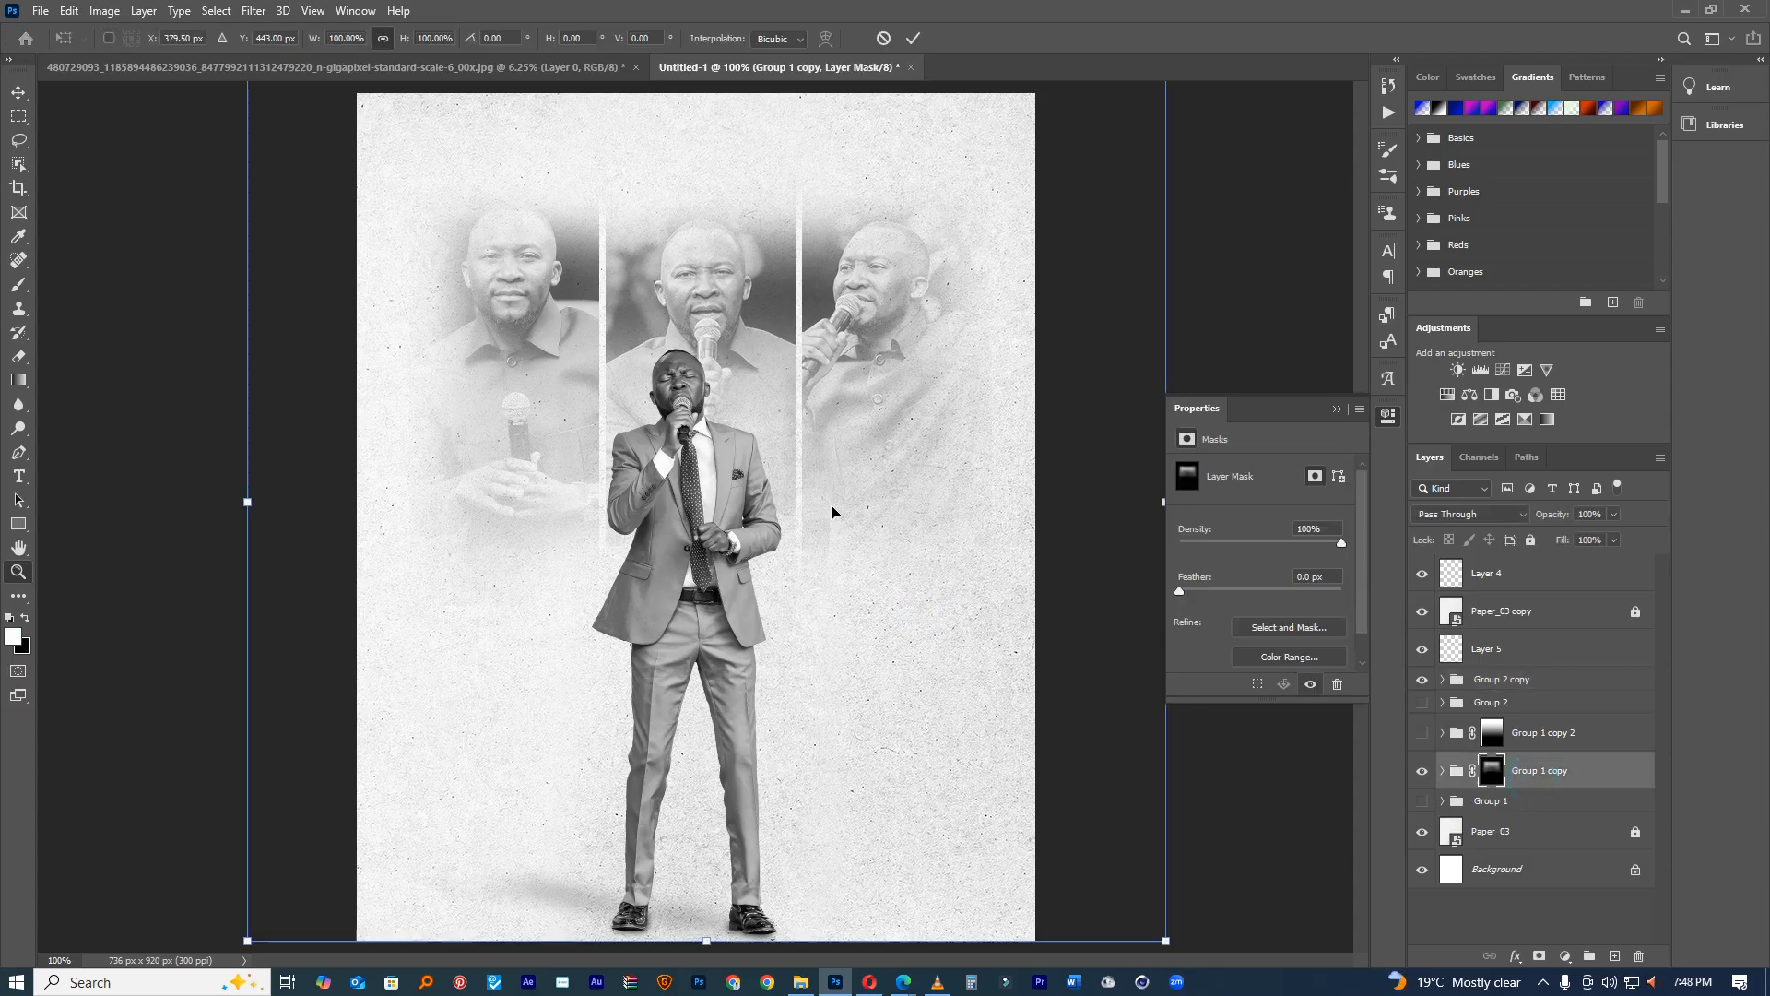
drag(834, 489, 820, 484)
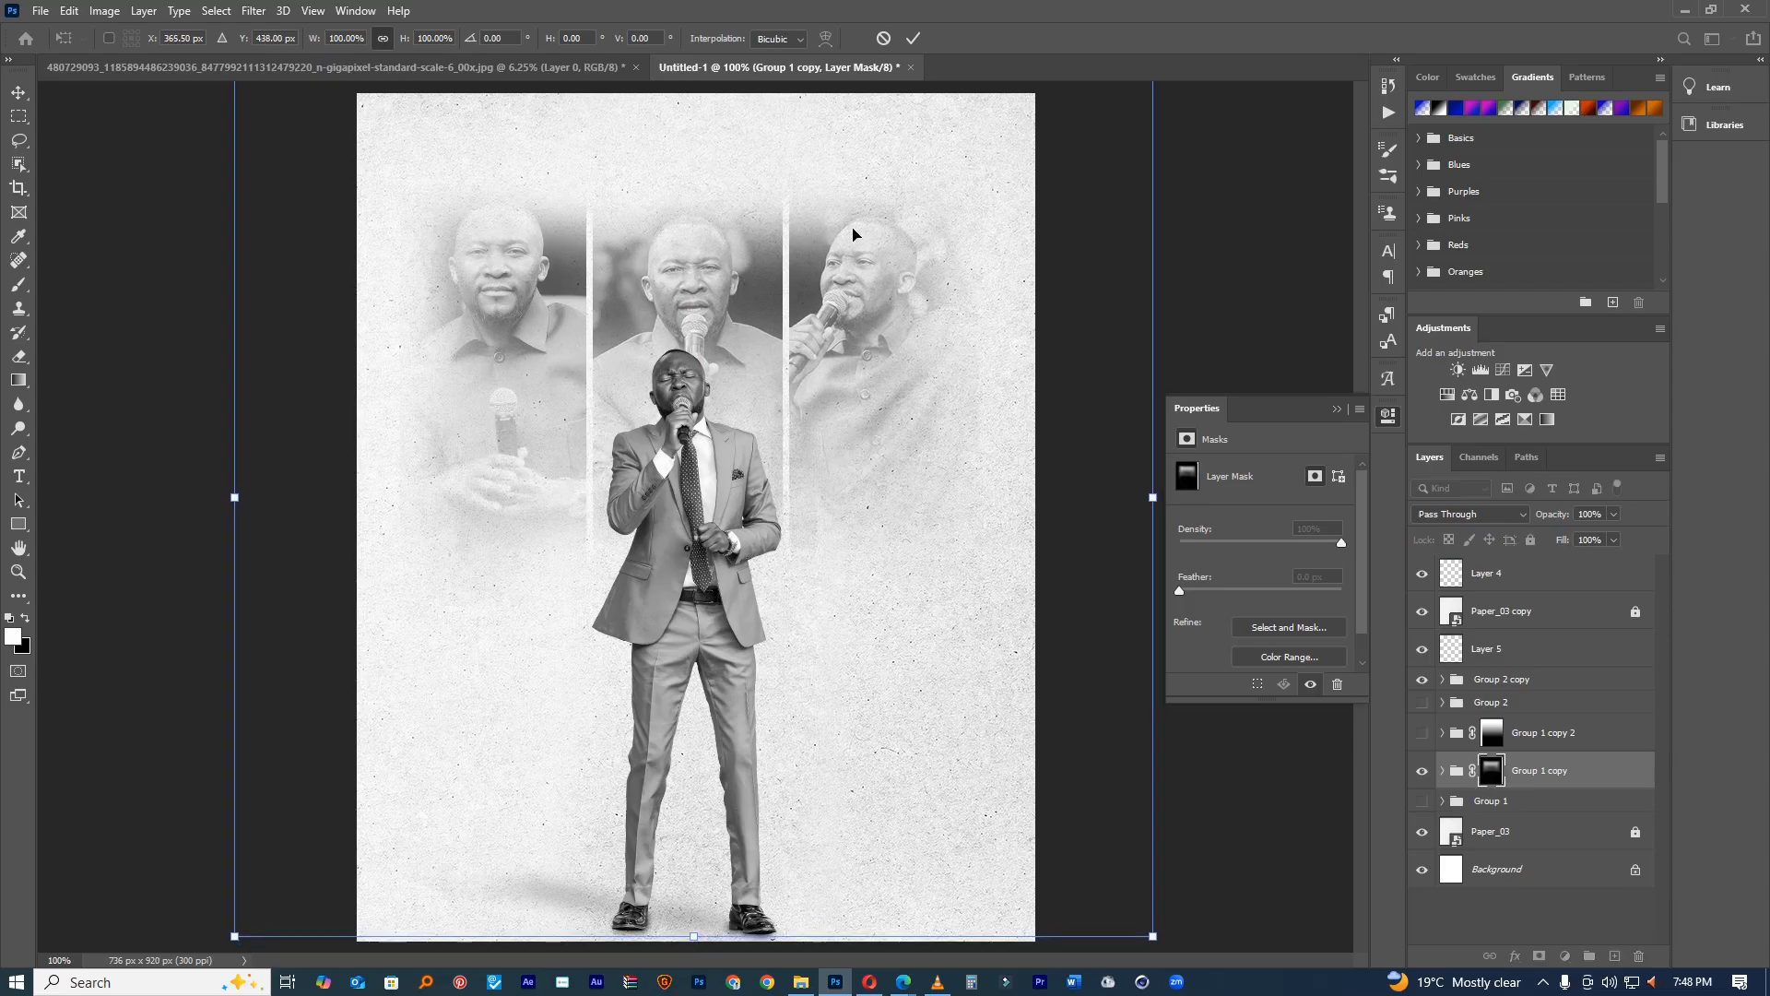
click(913, 38)
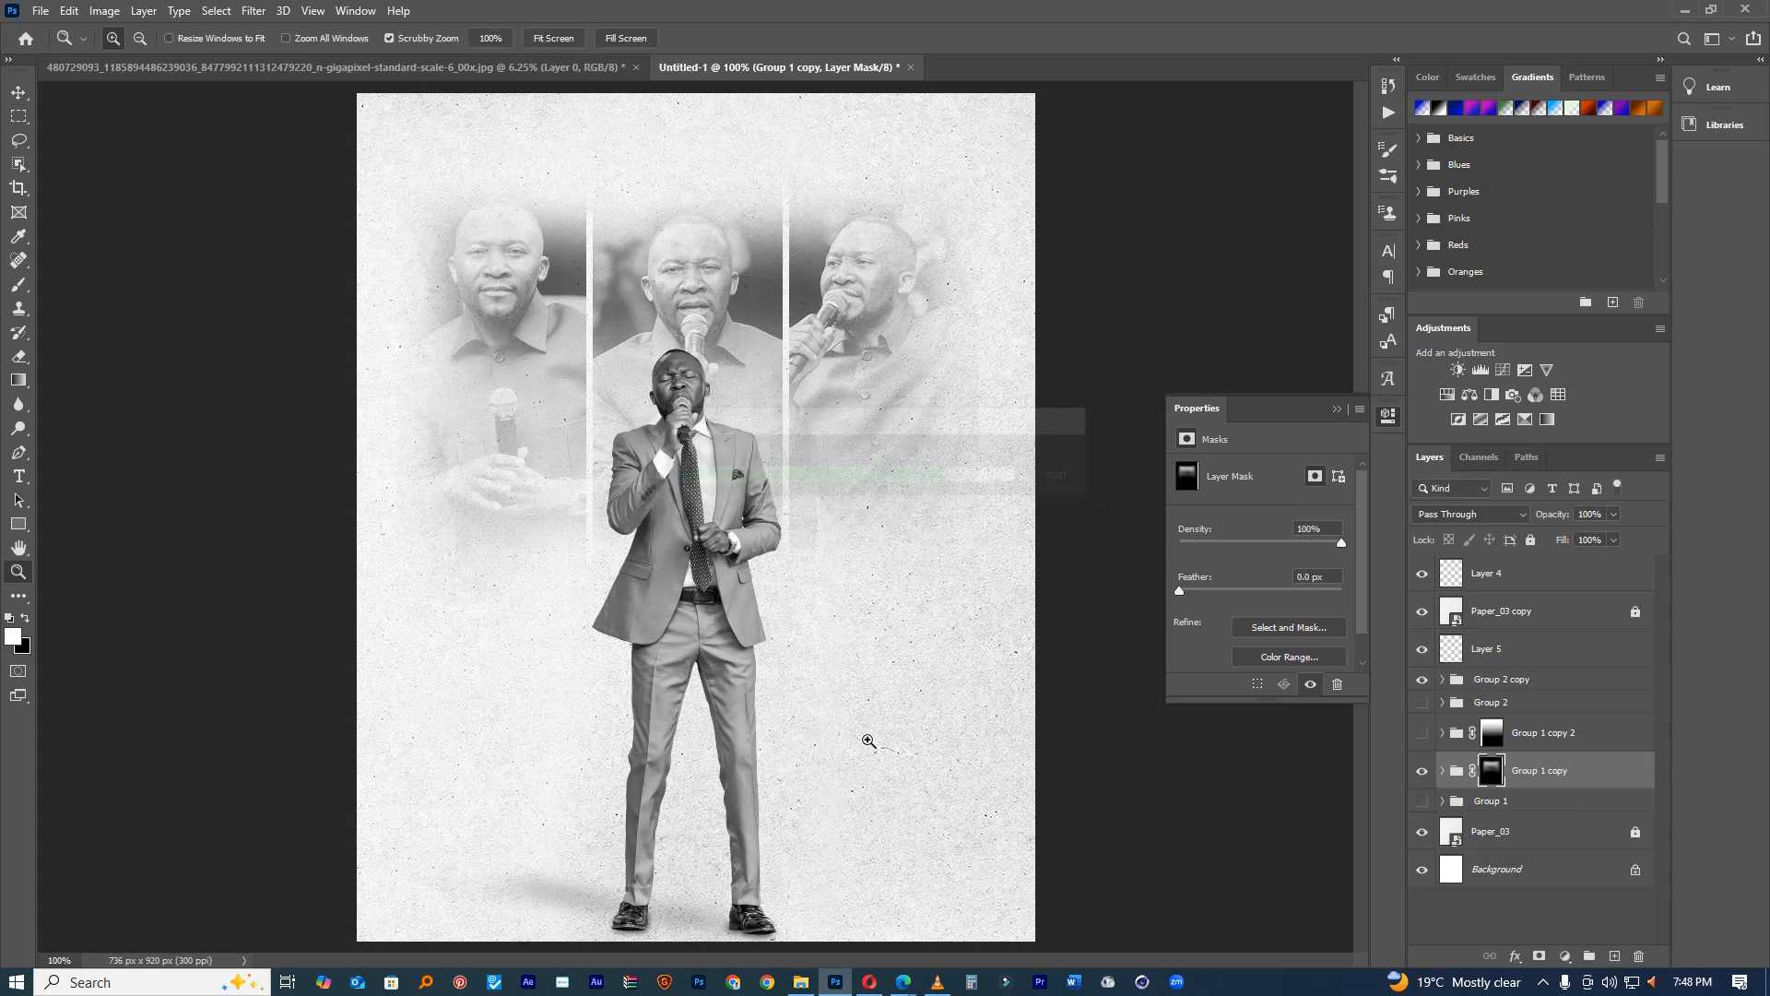
click(19, 476)
Step: Type the heading GAME CHANGER at the flyer's top and colour it teal
click(602, 145)
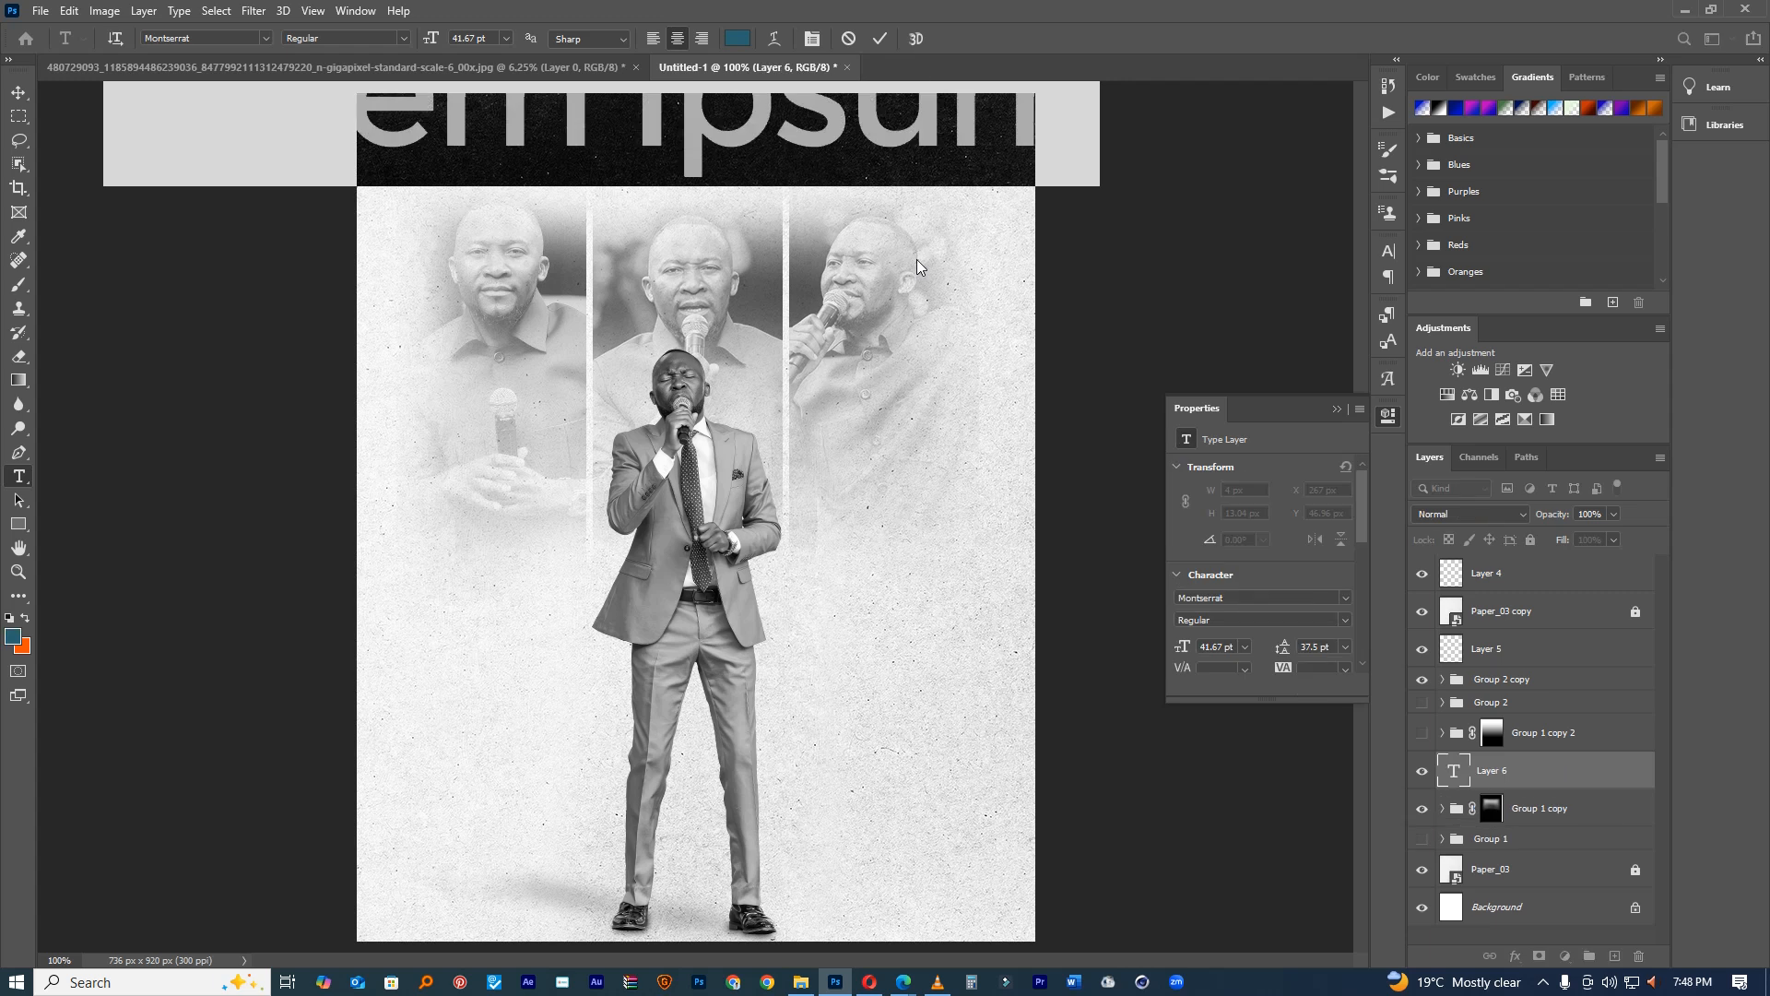
text(GAME)
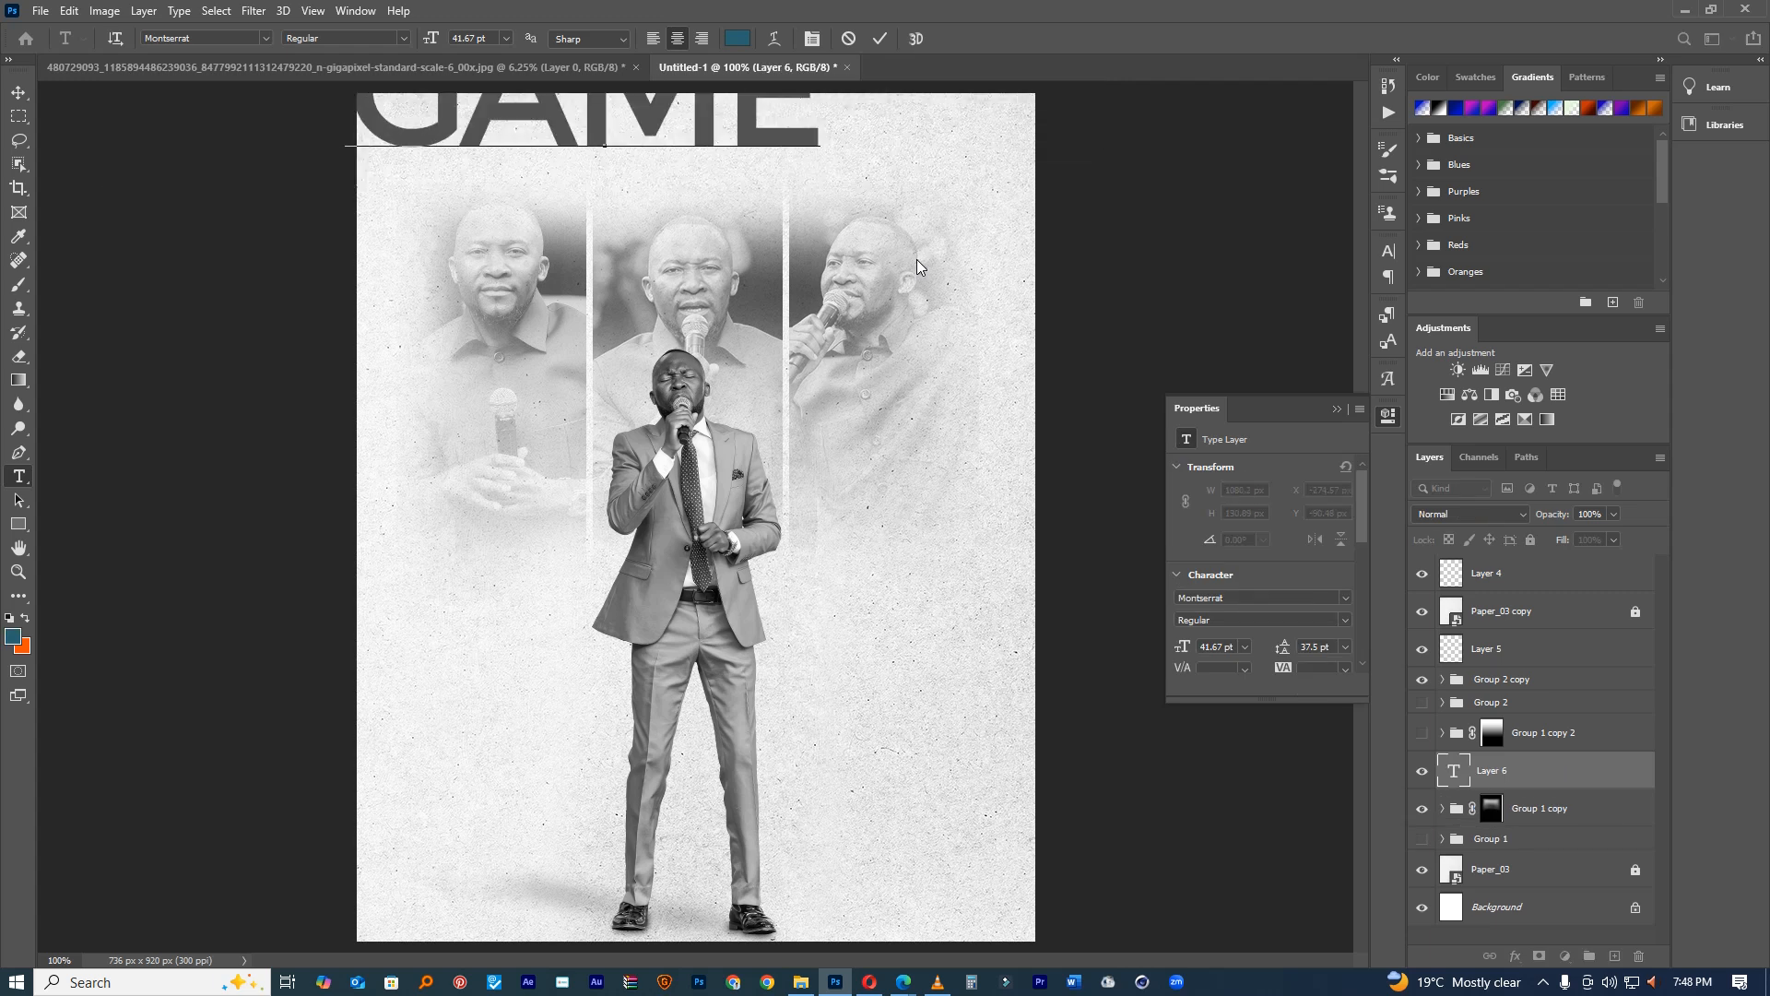
text( CHANGER)
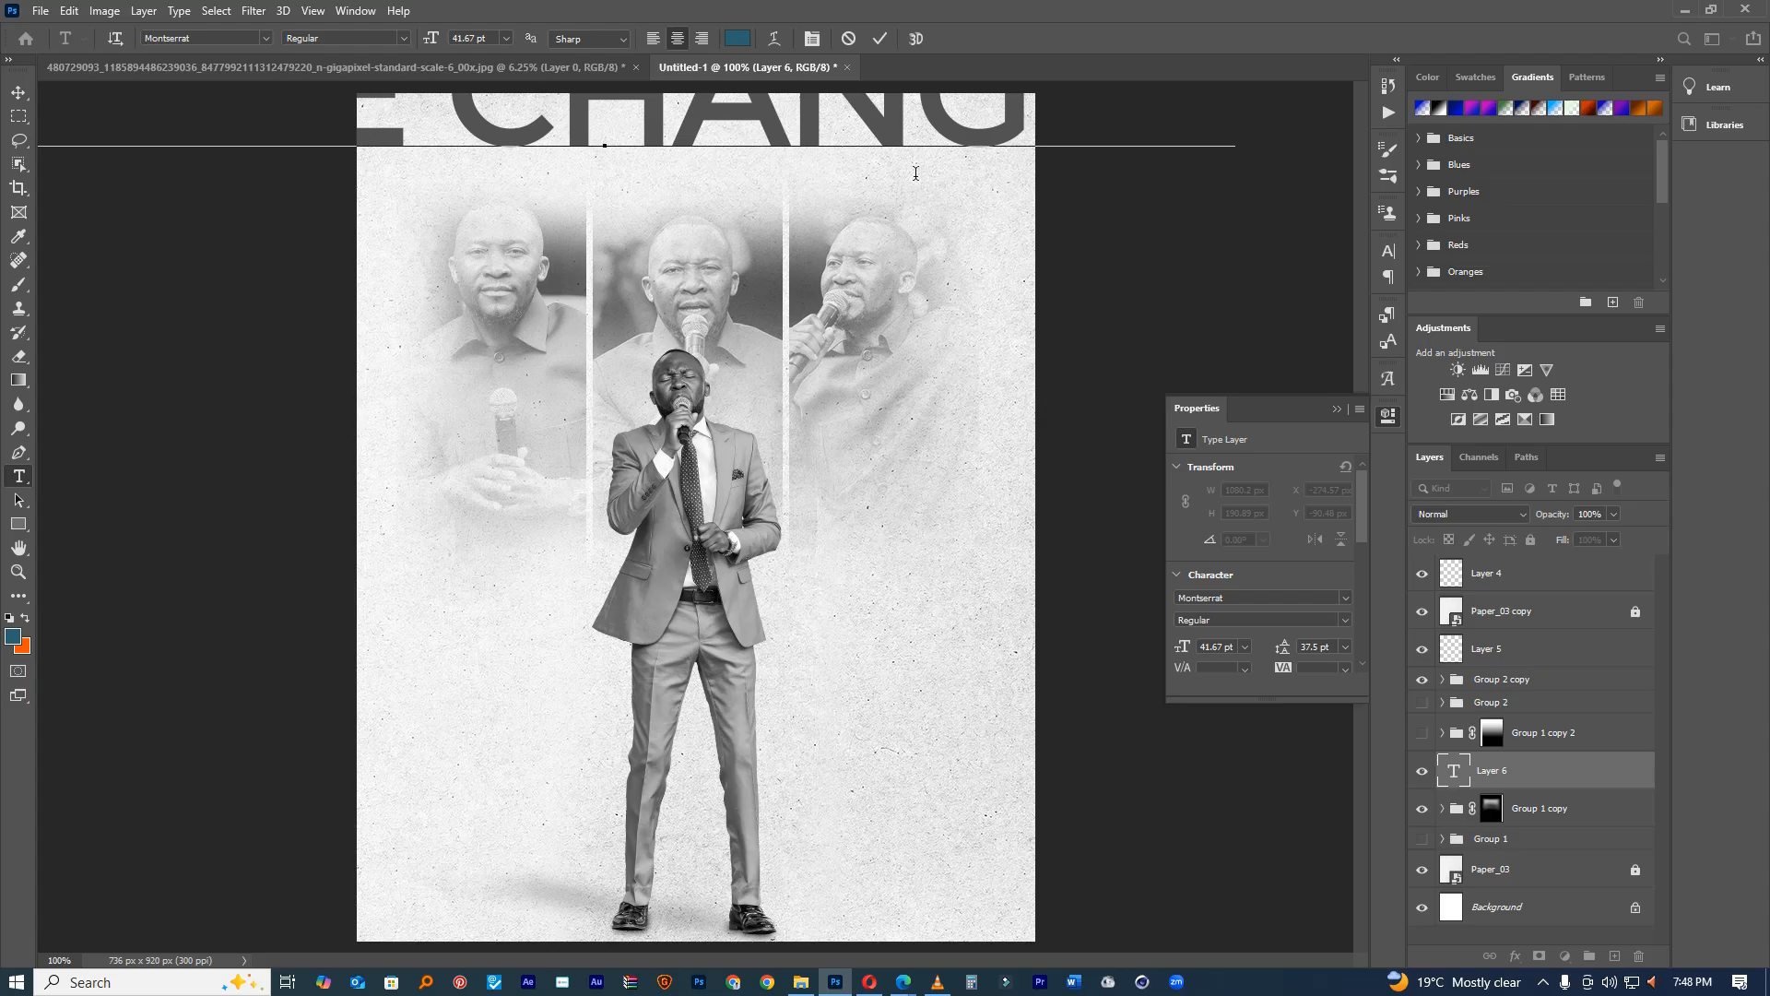
double_click(897, 120)
key(ctrl+a)
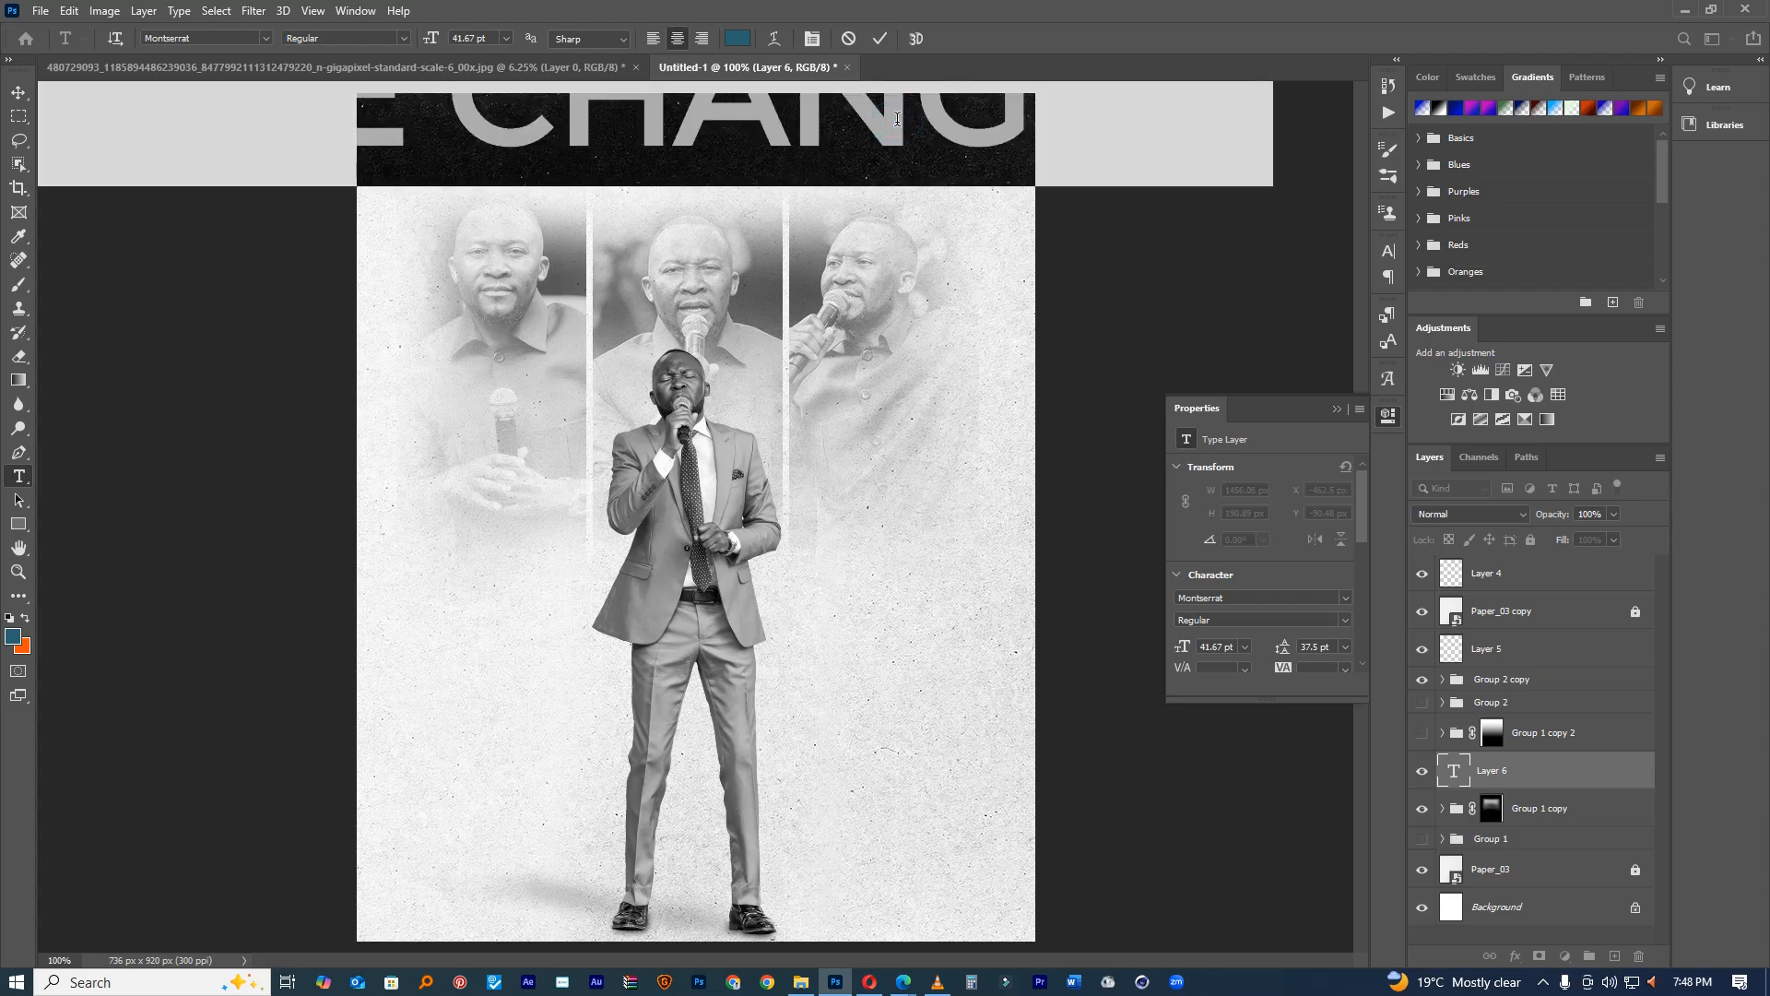
click(743, 38)
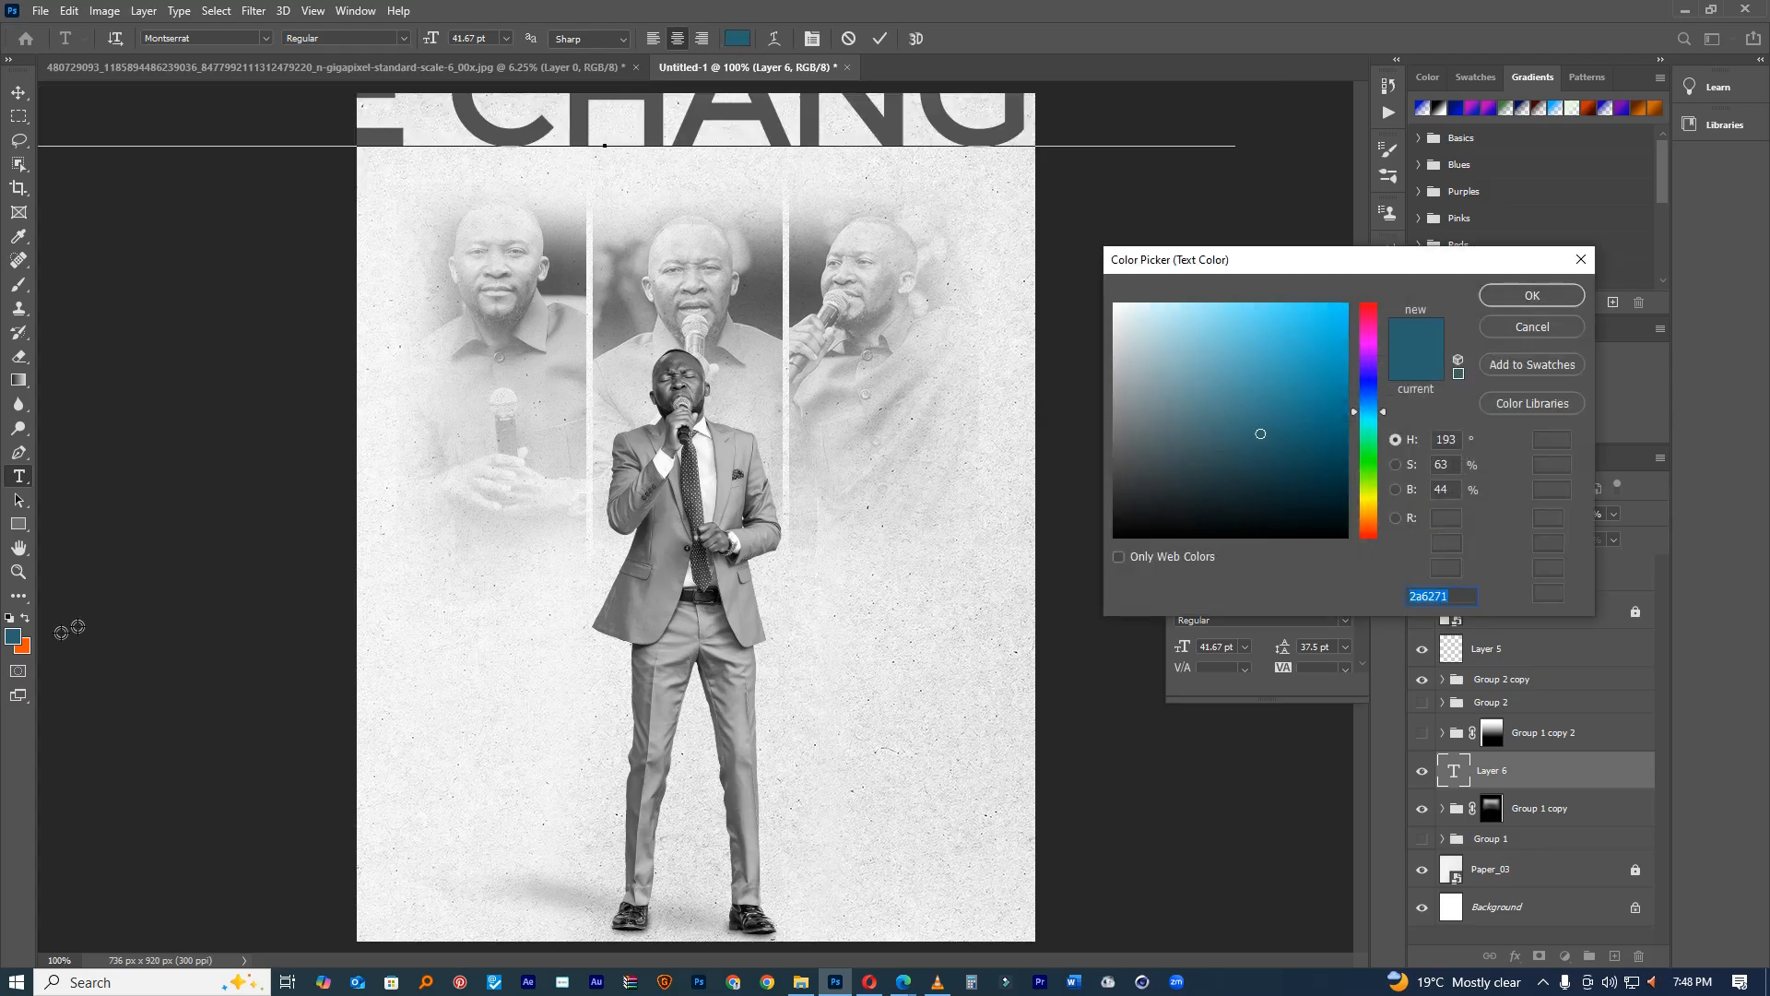
click(17, 632)
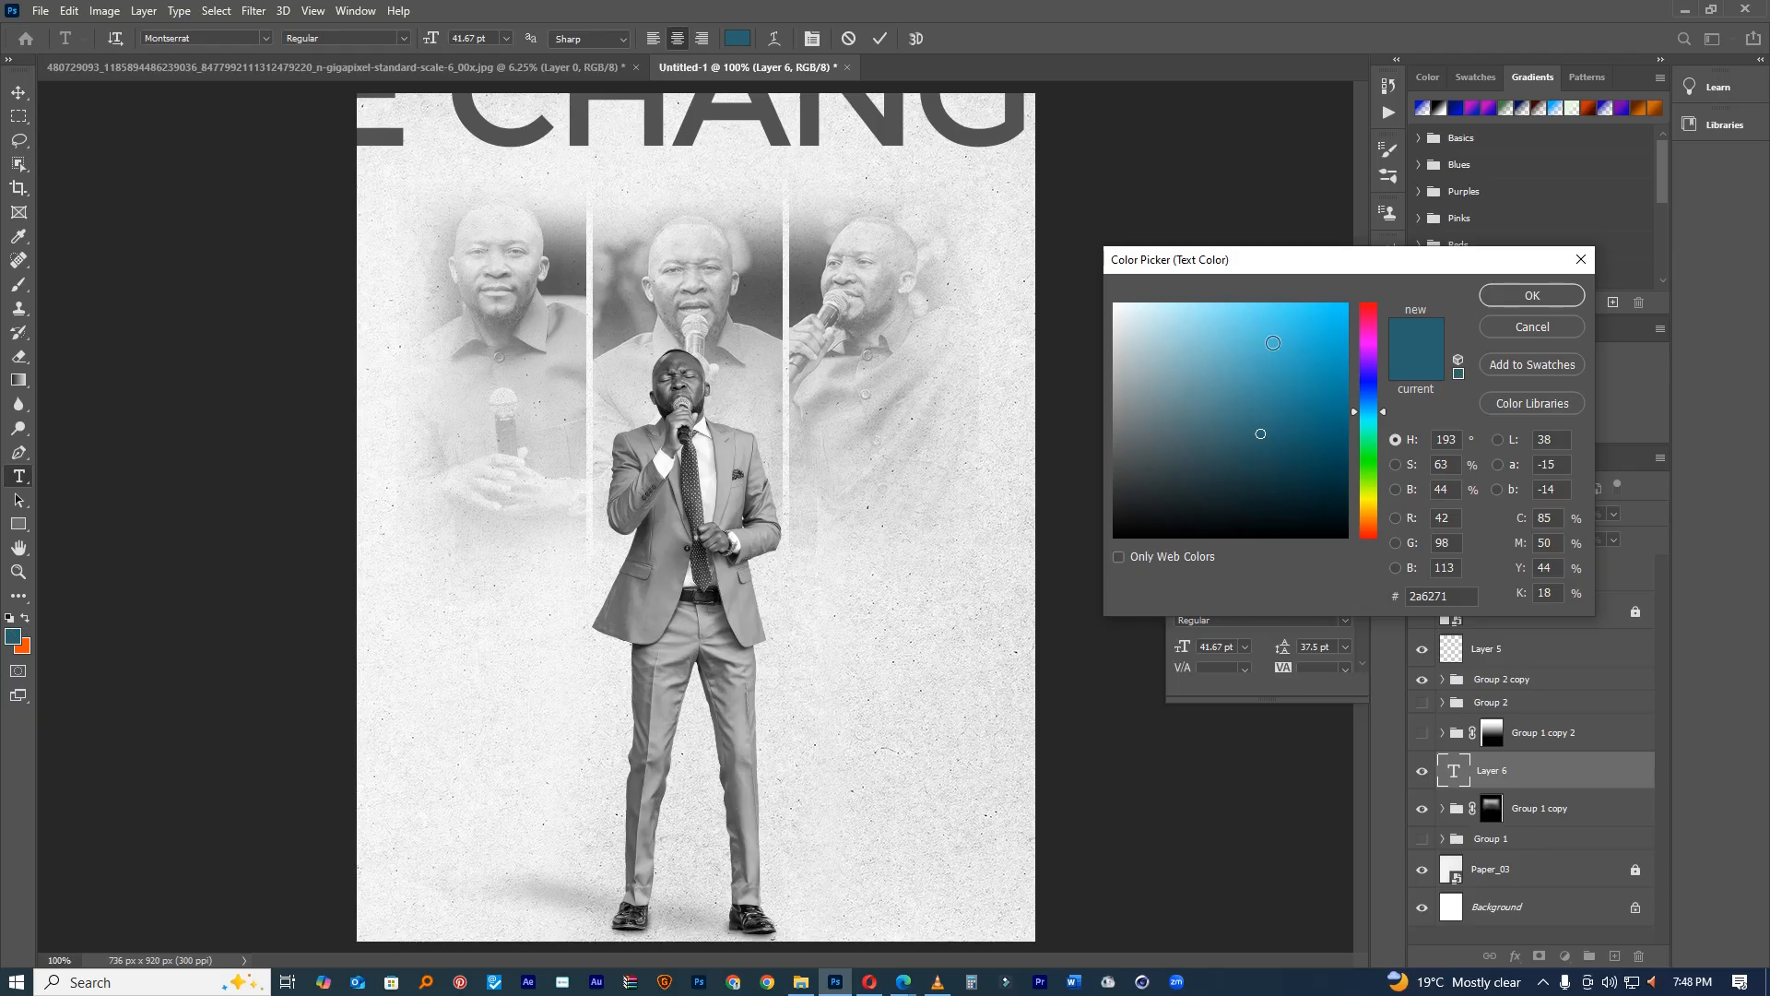
click(1532, 293)
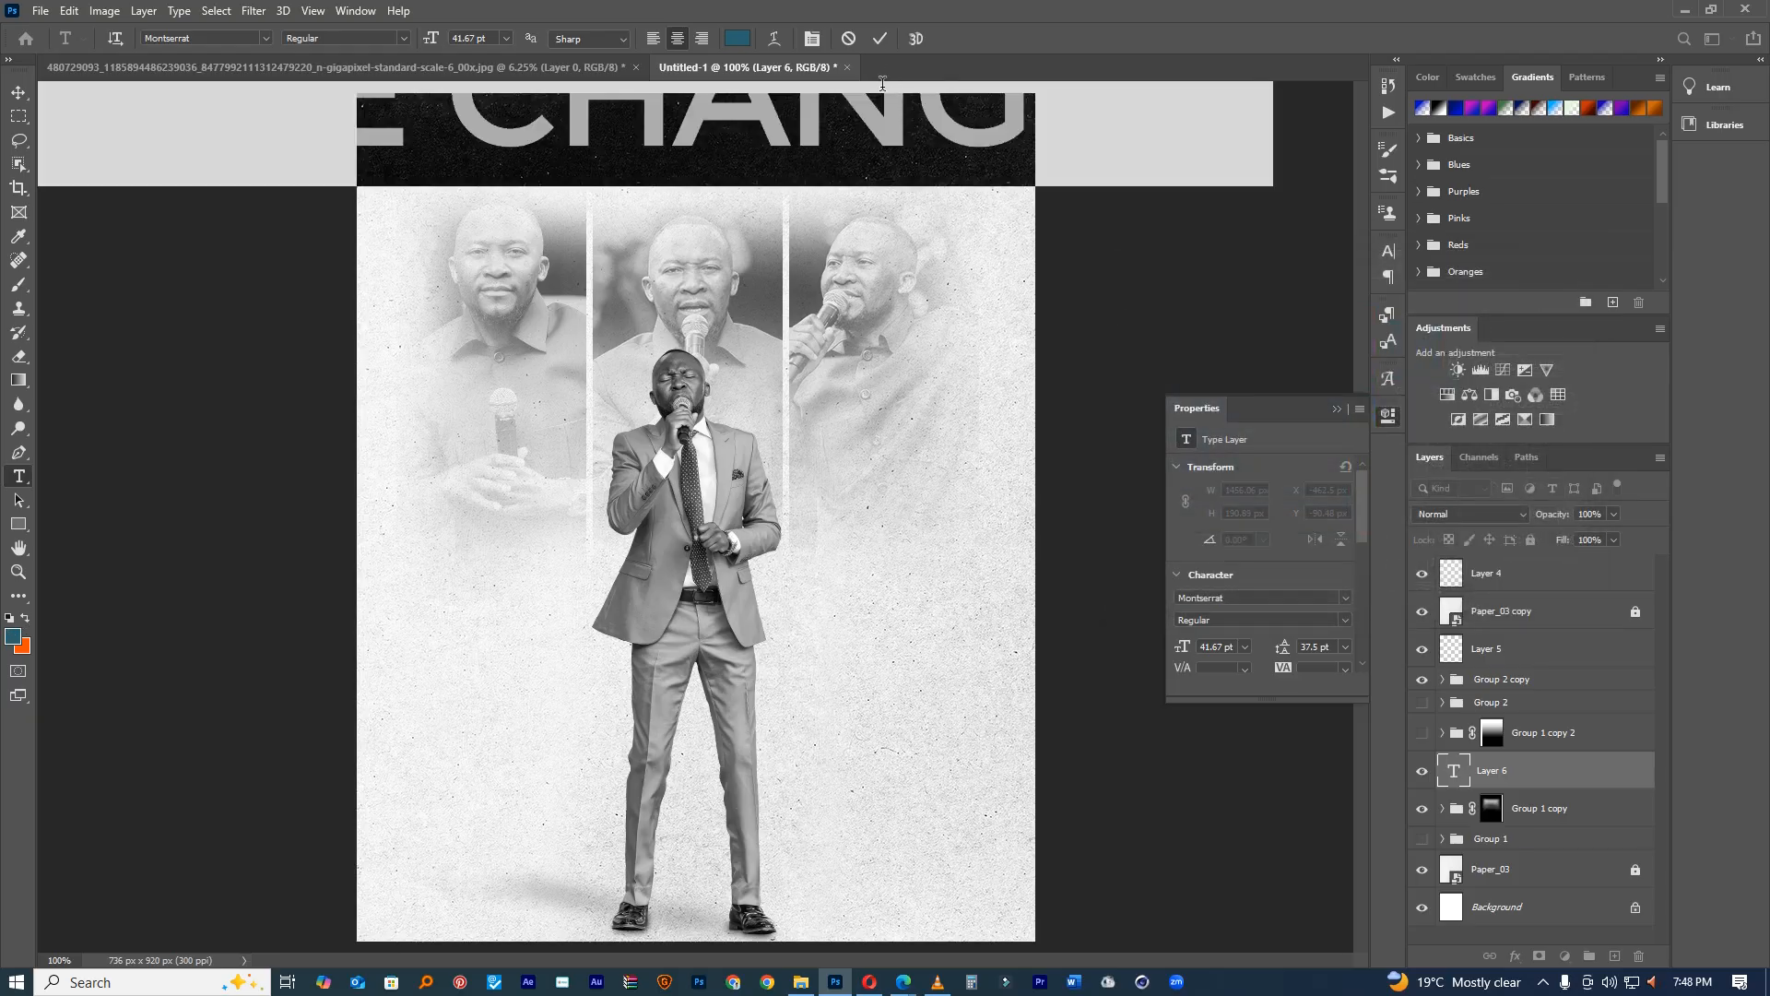
Step: Commit the heading and group the two portrait panel groups into Group 3
click(879, 38)
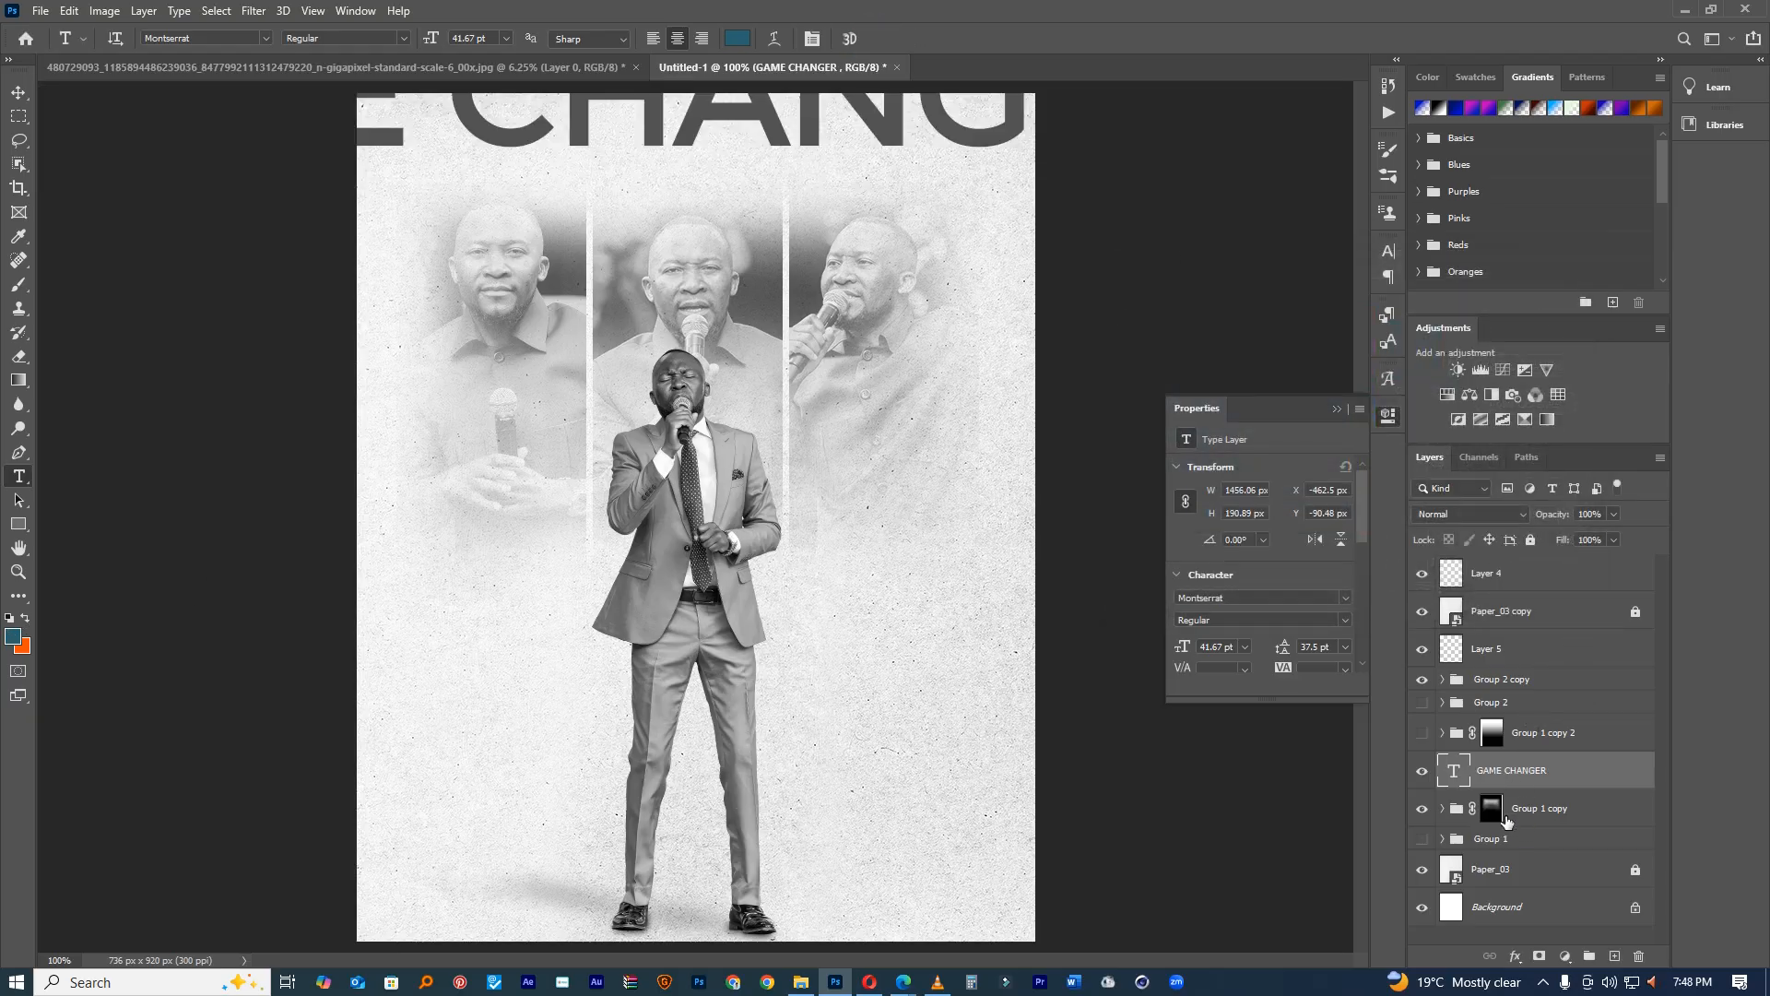
click(1516, 815)
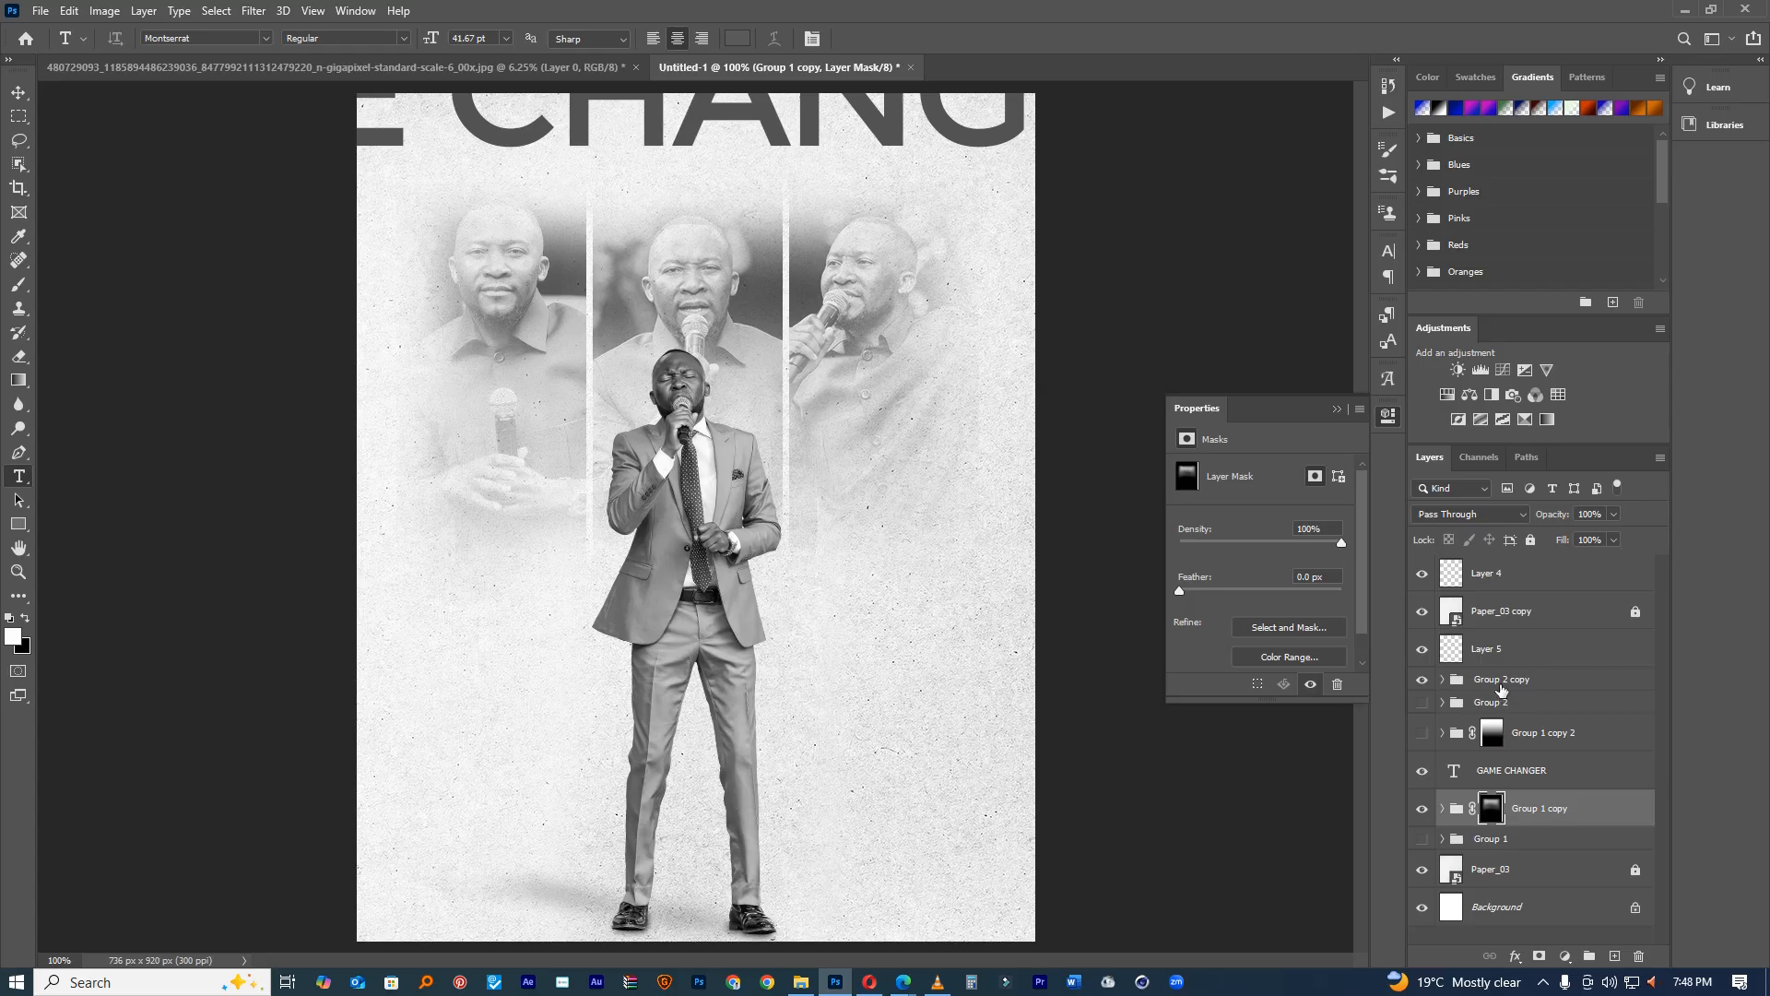
click(1500, 689)
key(ctrl+g)
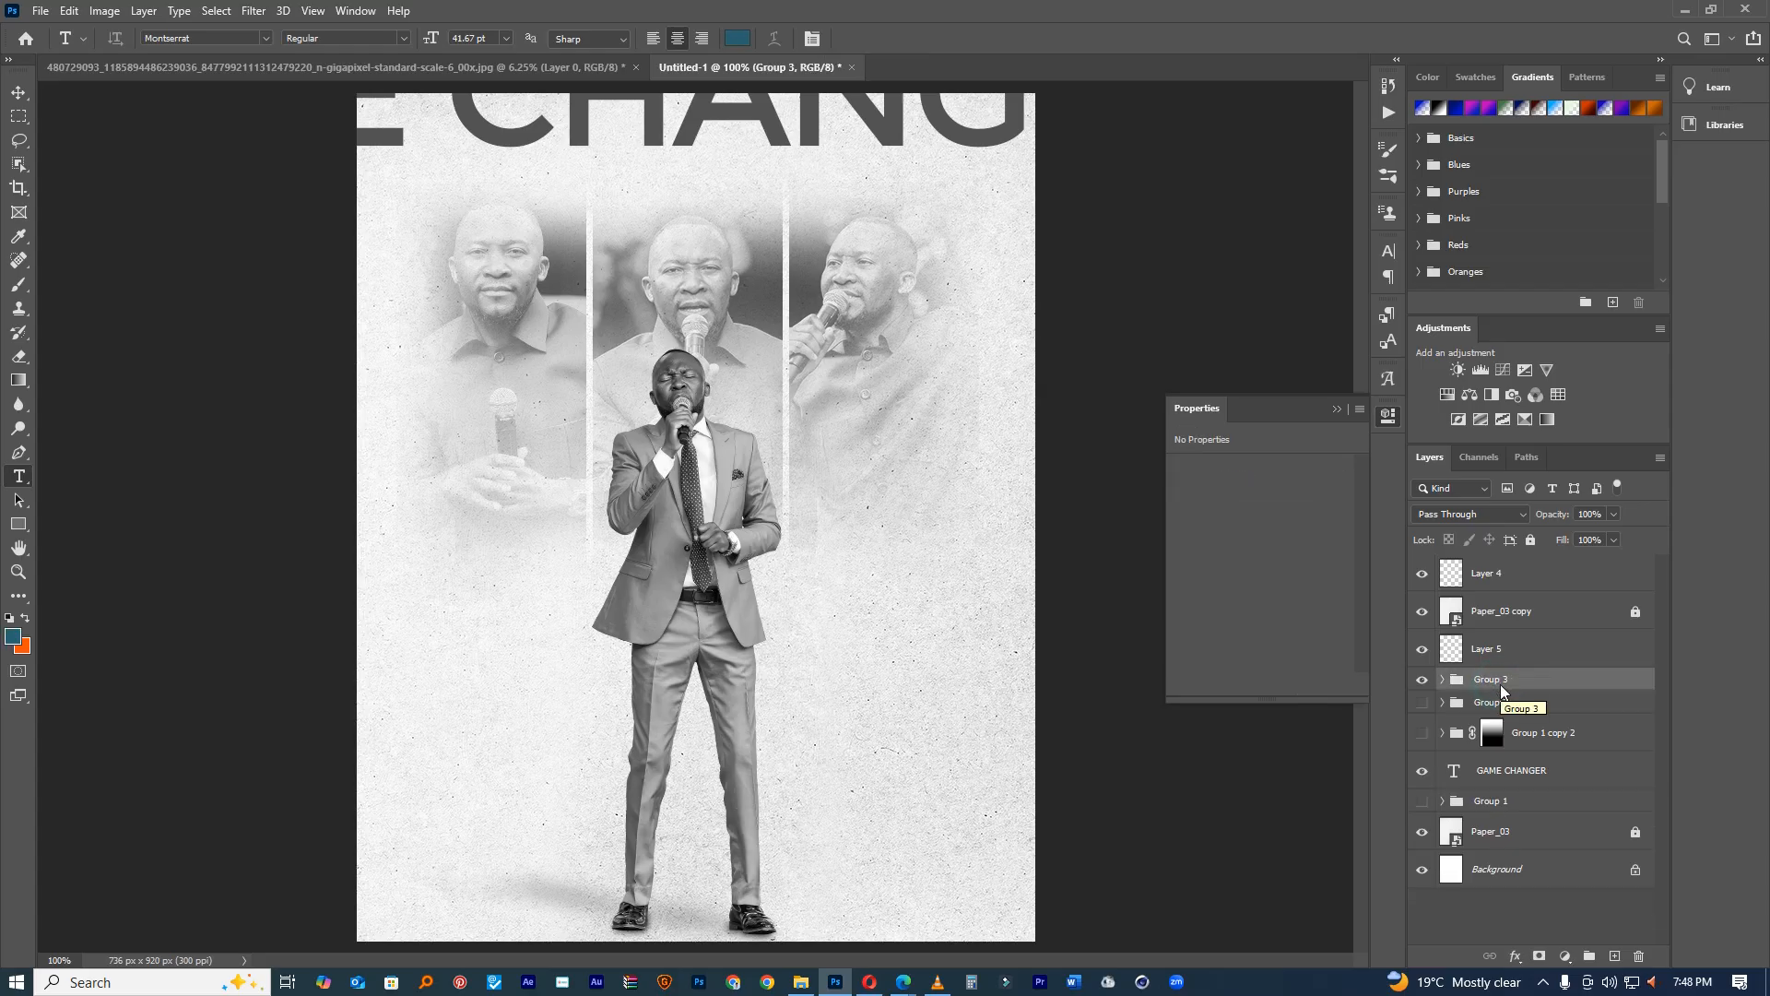
Step: Unlock and duplicate Paper_03 copy, then clip the paper texture onto Group 3
click(1493, 611)
click(1634, 611)
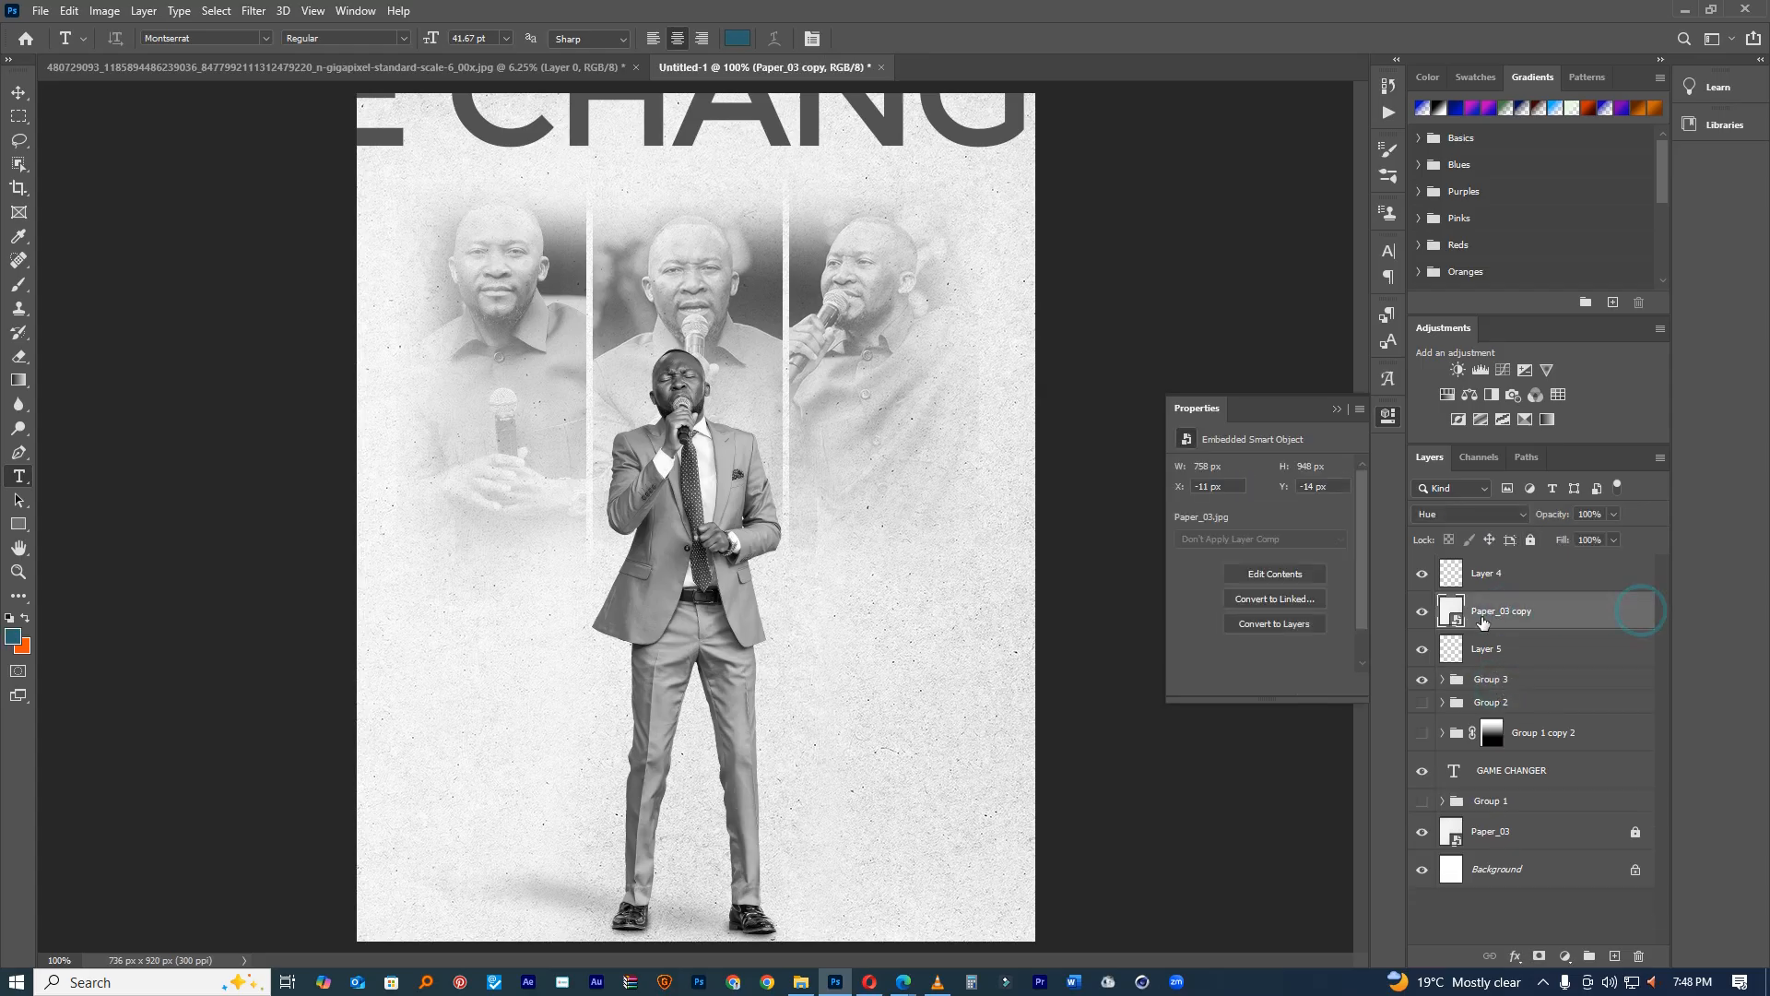
key(ctrl+j)
click(1509, 648)
drag(1540, 644, 1557, 698)
alt+click(1556, 698)
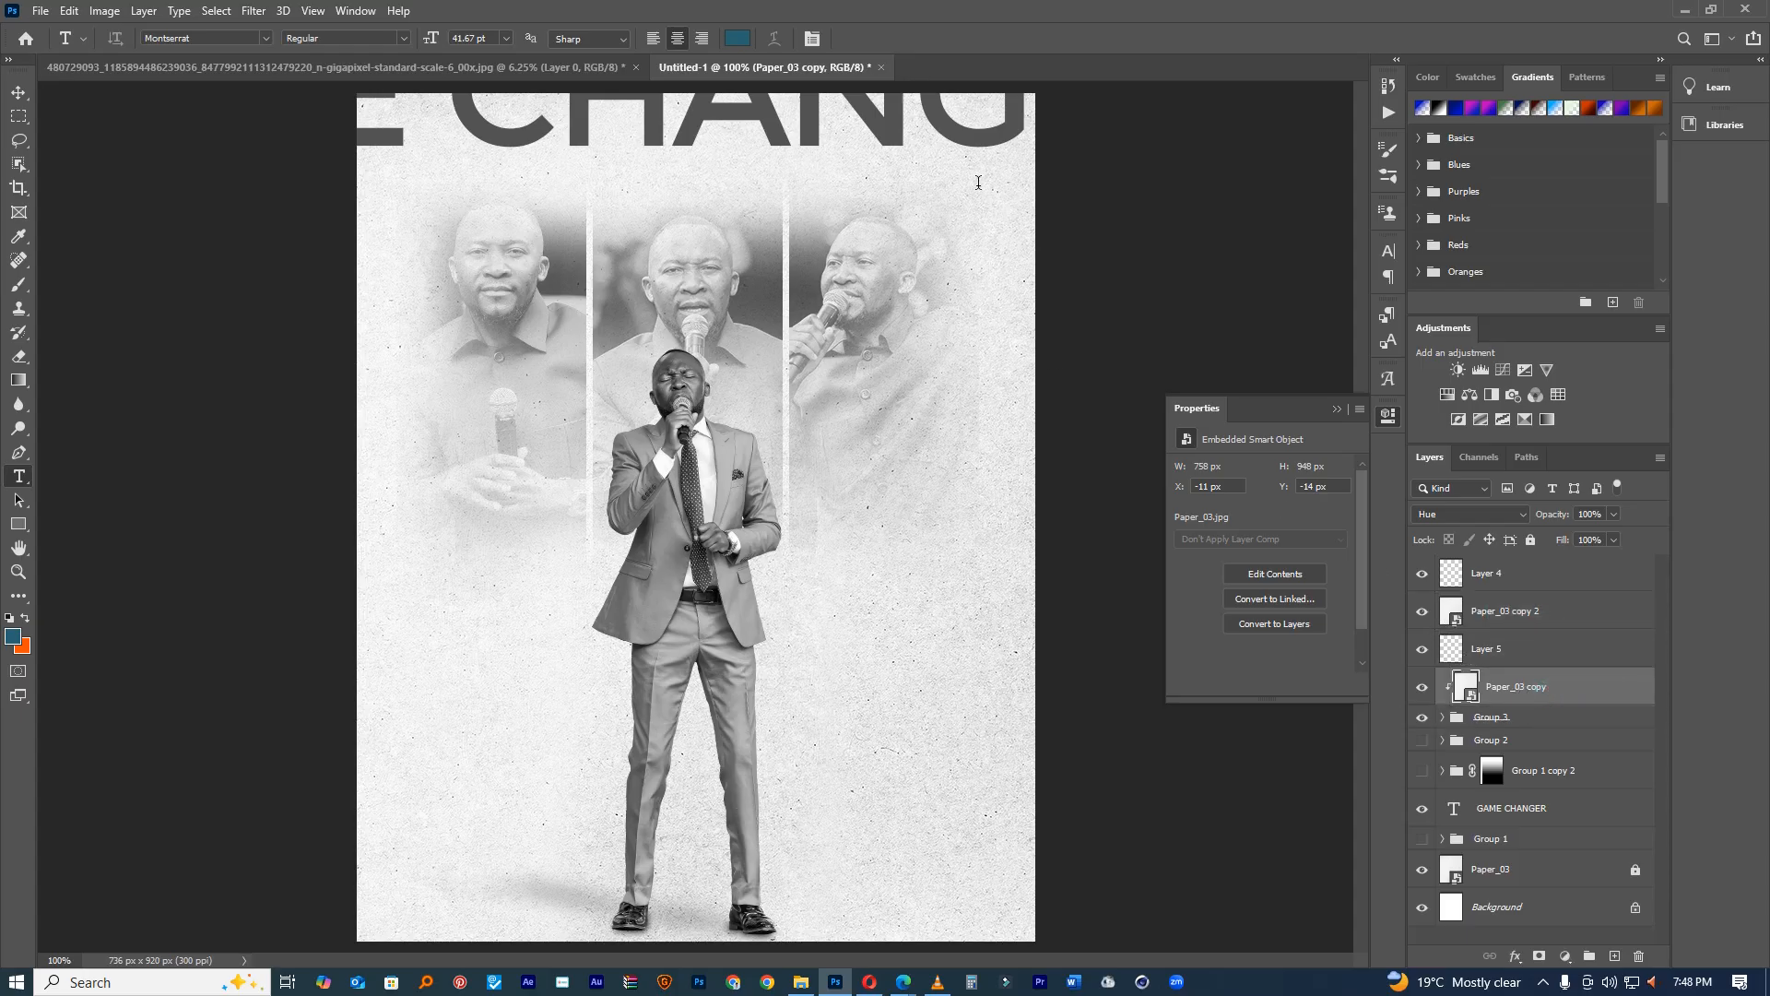
Step: Select all the GAME CHANGER text and bring up the Character settings
click(896, 106)
key(ctrl+a)
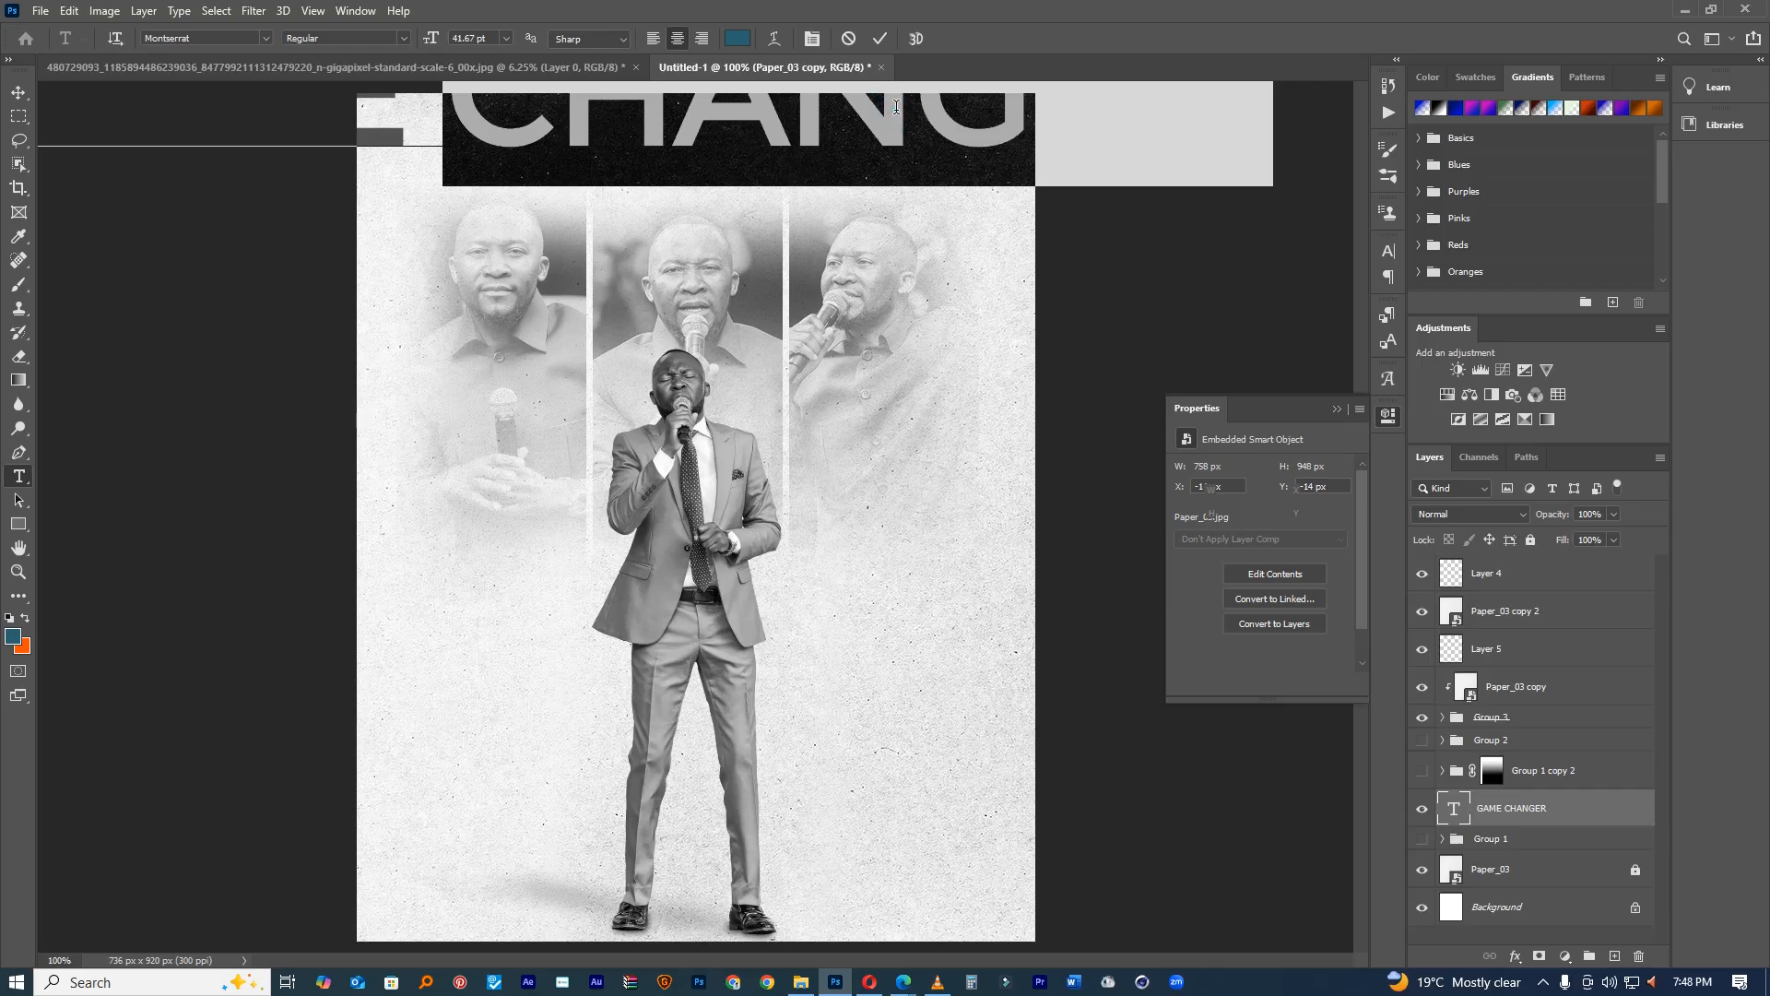
click(1386, 257)
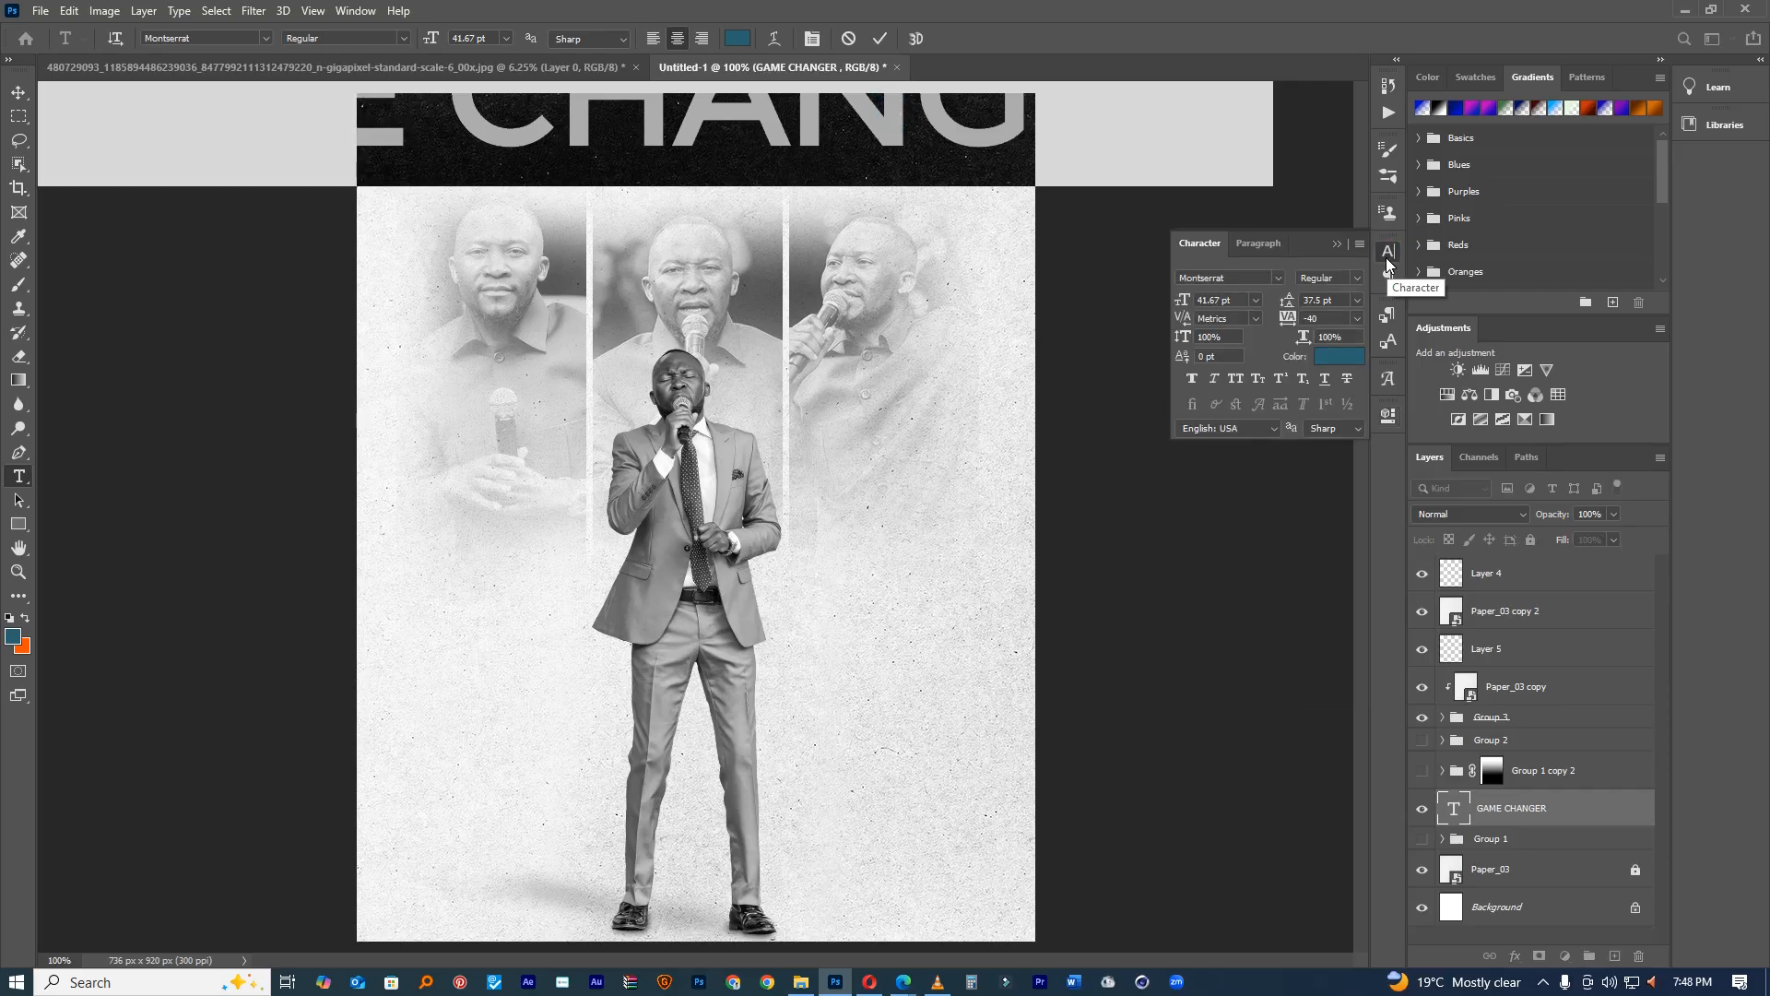
Step: Shrink the heading to 10 pt, then set Paper_03 copy 2 to Darker Color and hide it
drag(1182, 302, 1154, 311)
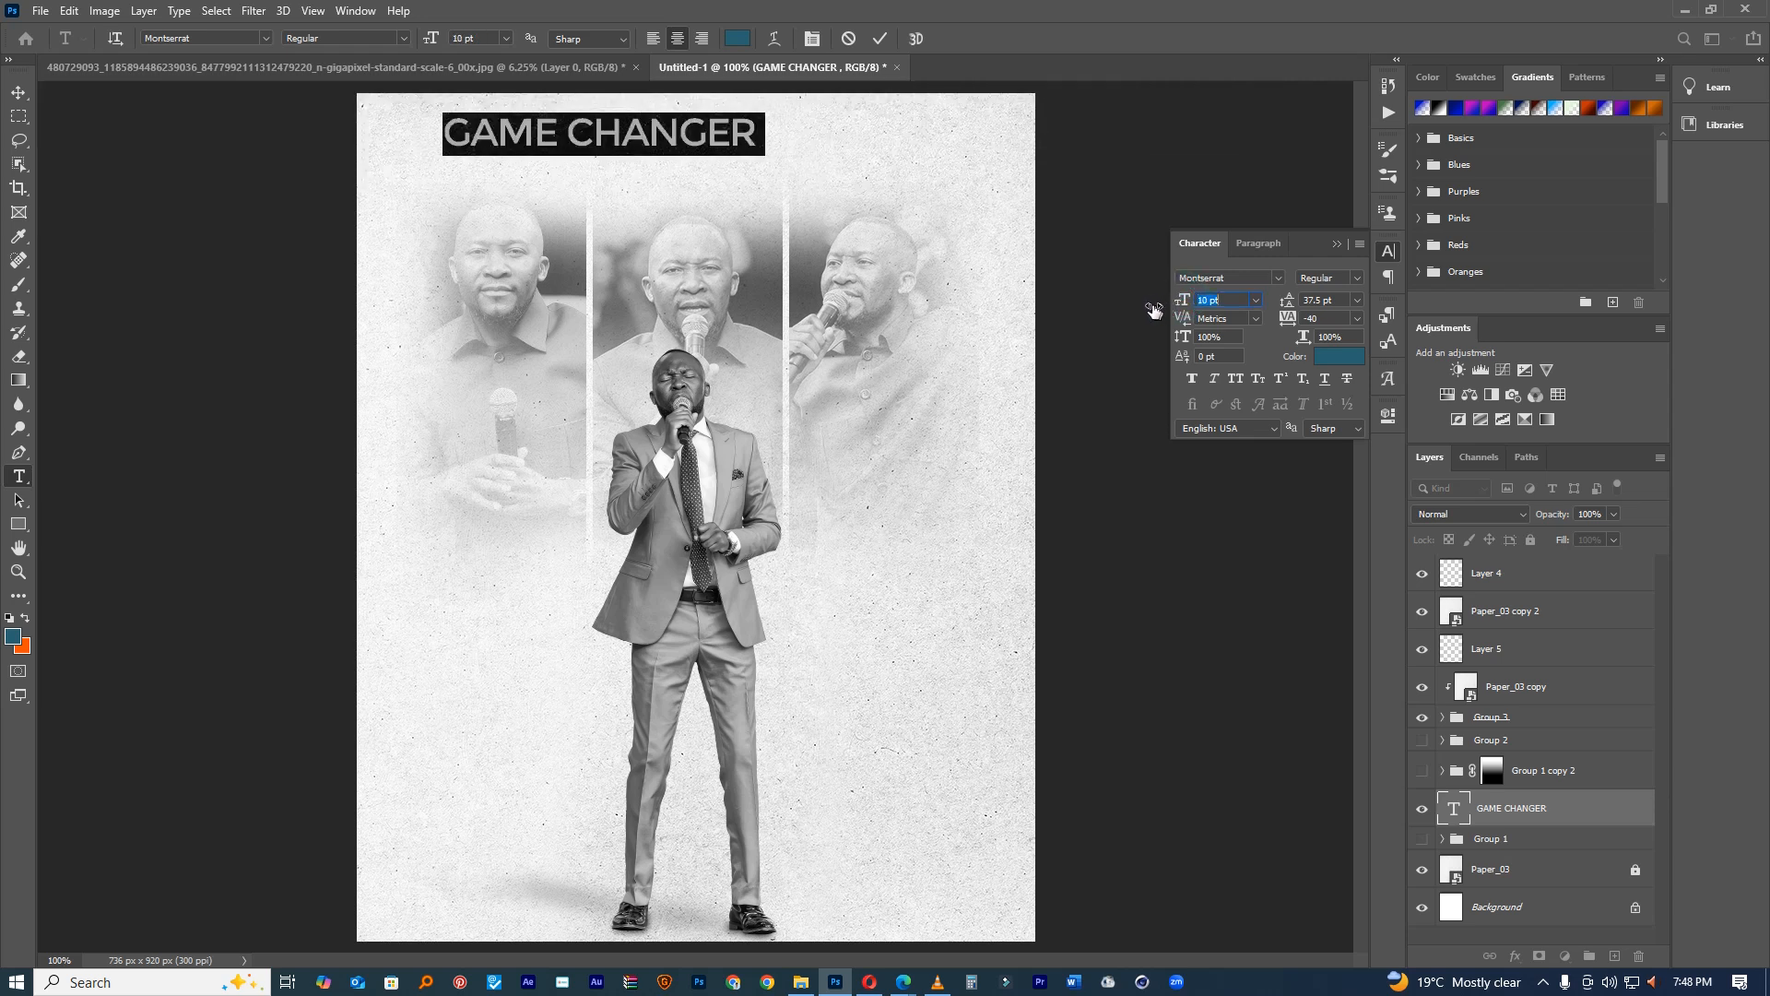
click(876, 40)
click(1489, 612)
click(1462, 516)
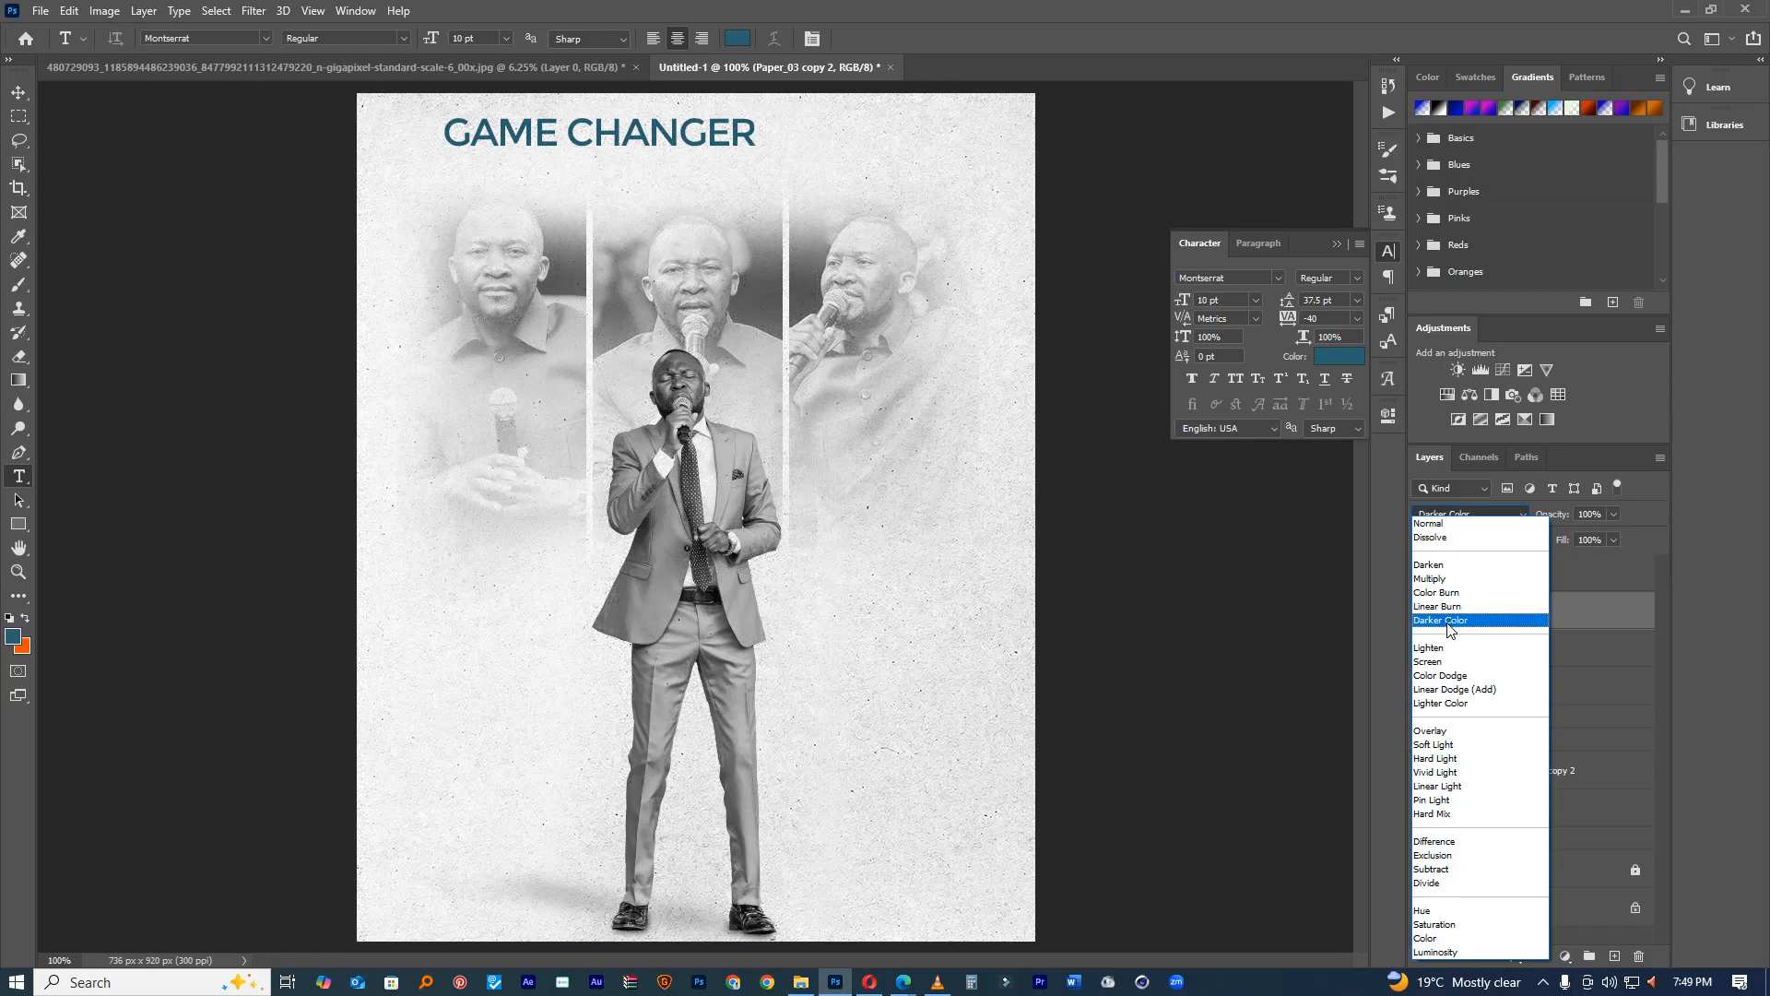
click(1447, 622)
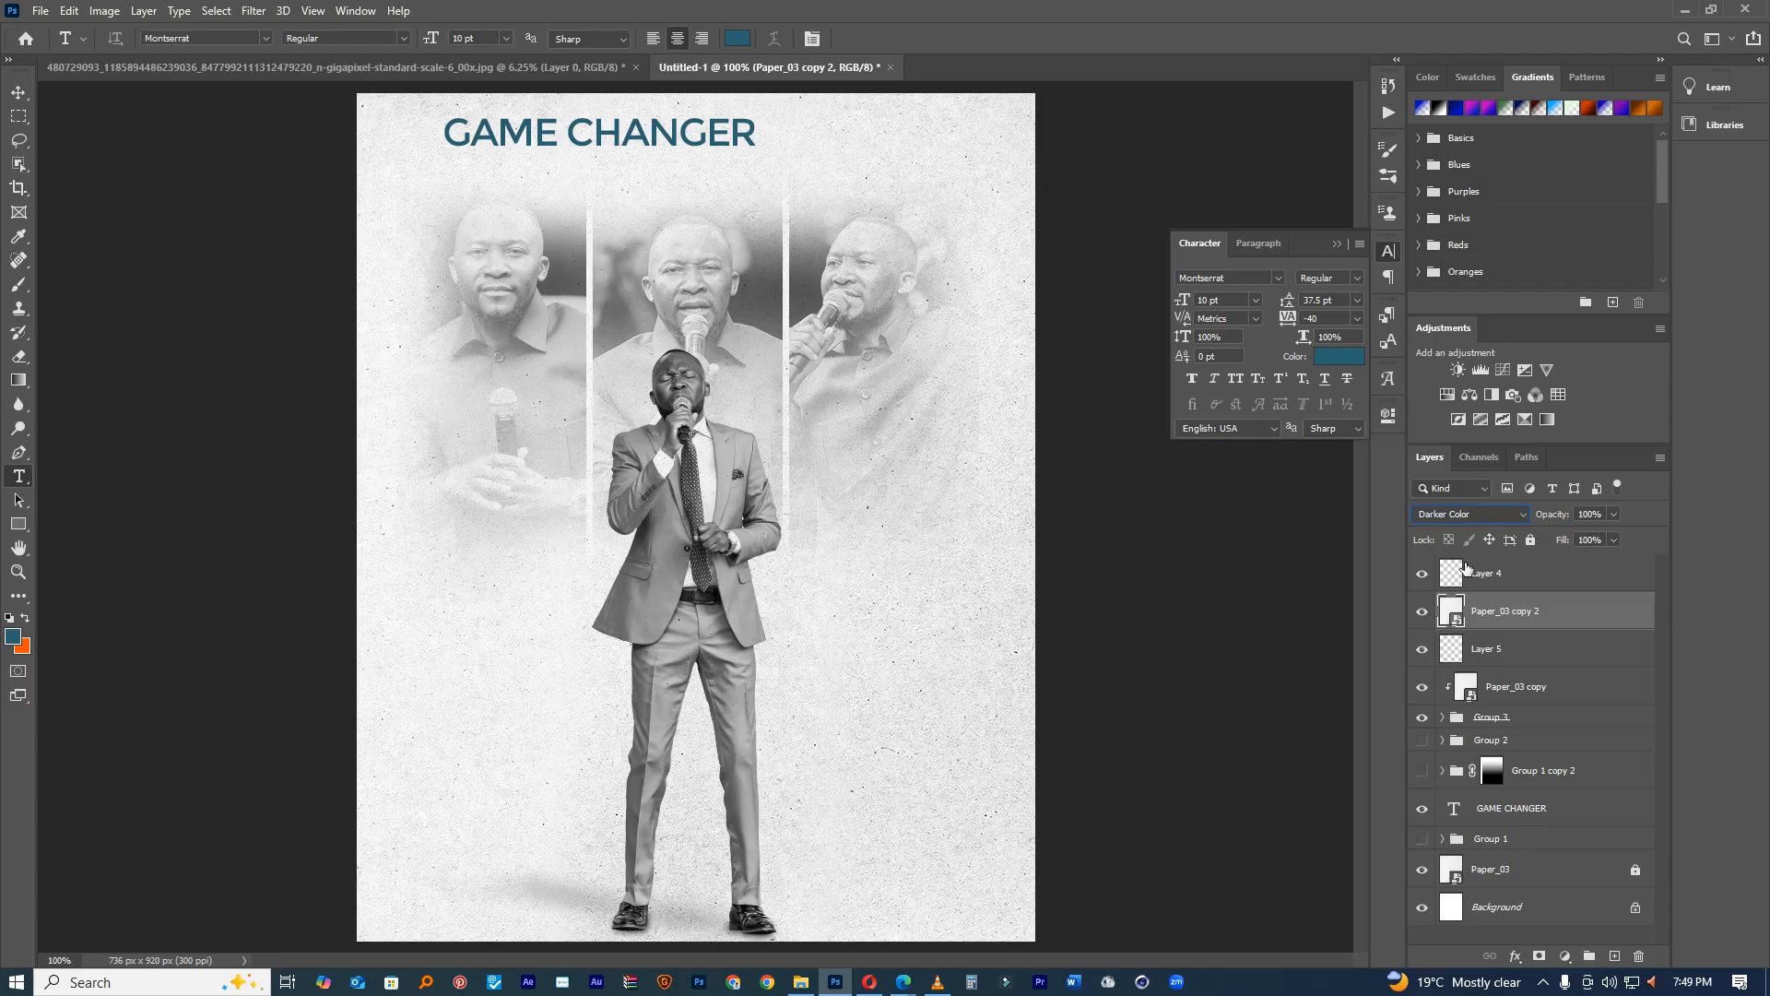
click(1423, 611)
click(1422, 612)
click(1422, 611)
Step: Widen GAME CHANGER's letter spacing to 1960 and centre the line at the top
triple_click(631, 131)
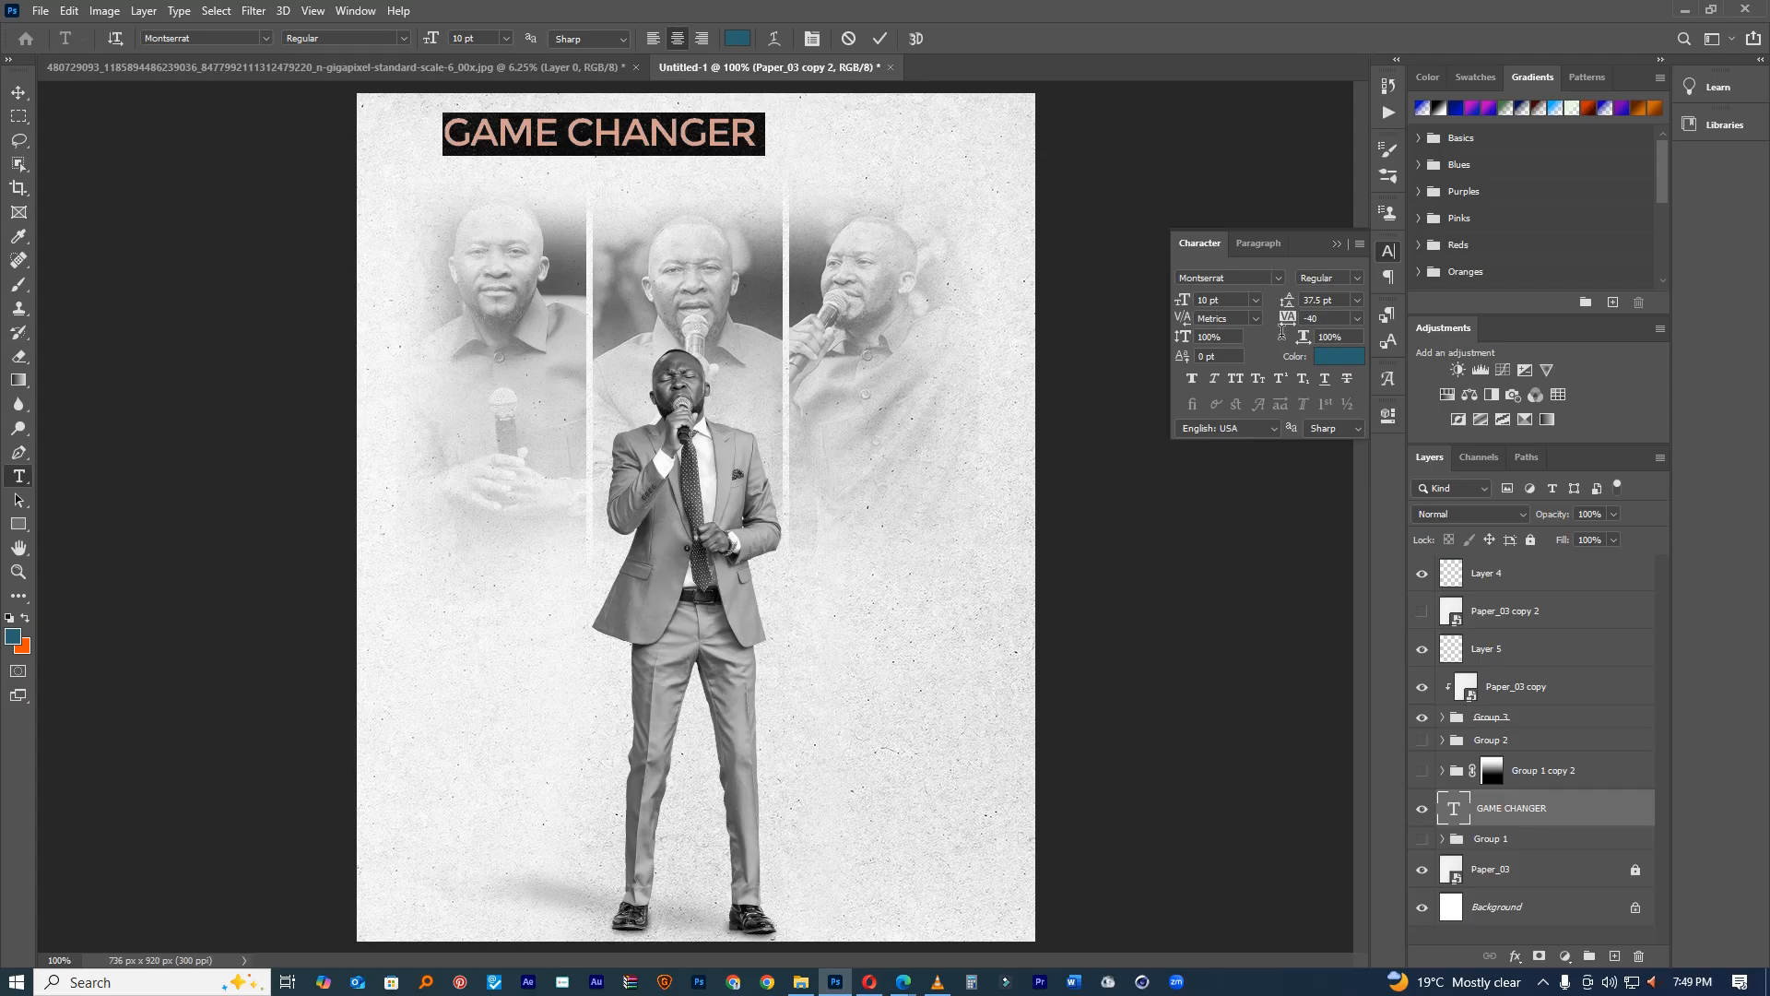
drag(1288, 321, 1189, 302)
drag(1291, 321, 1347, 317)
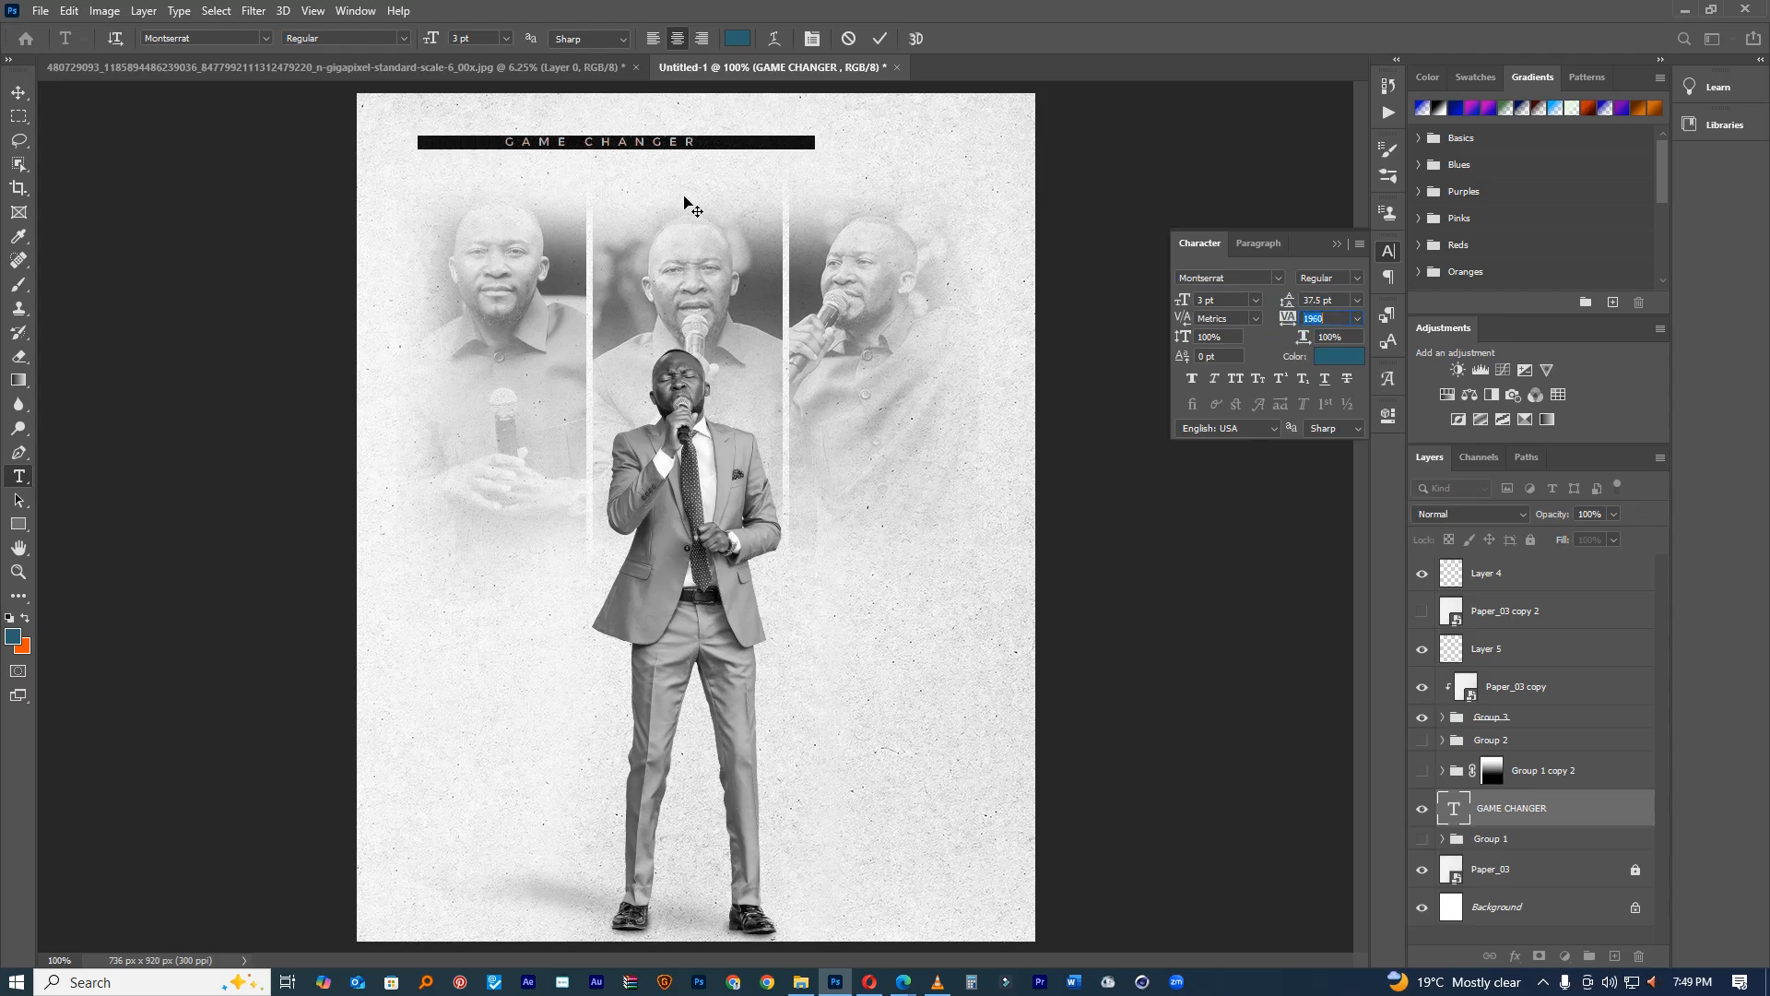
drag(731, 180, 786, 175)
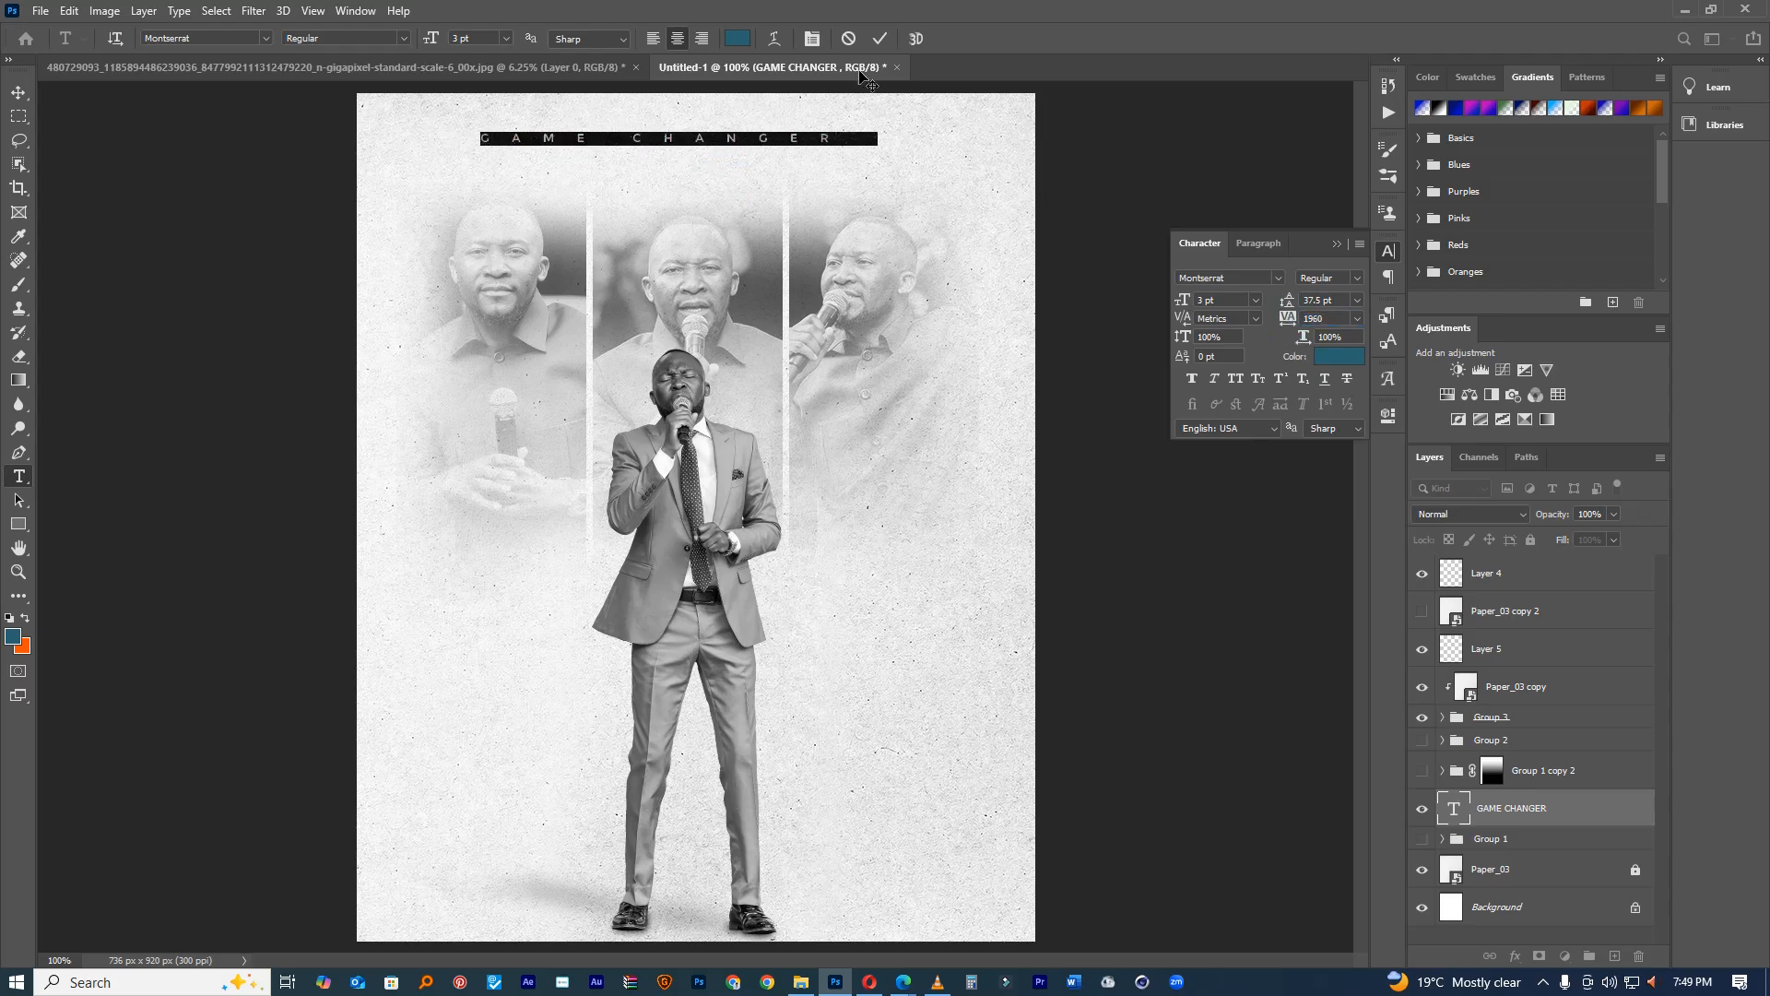
click(881, 40)
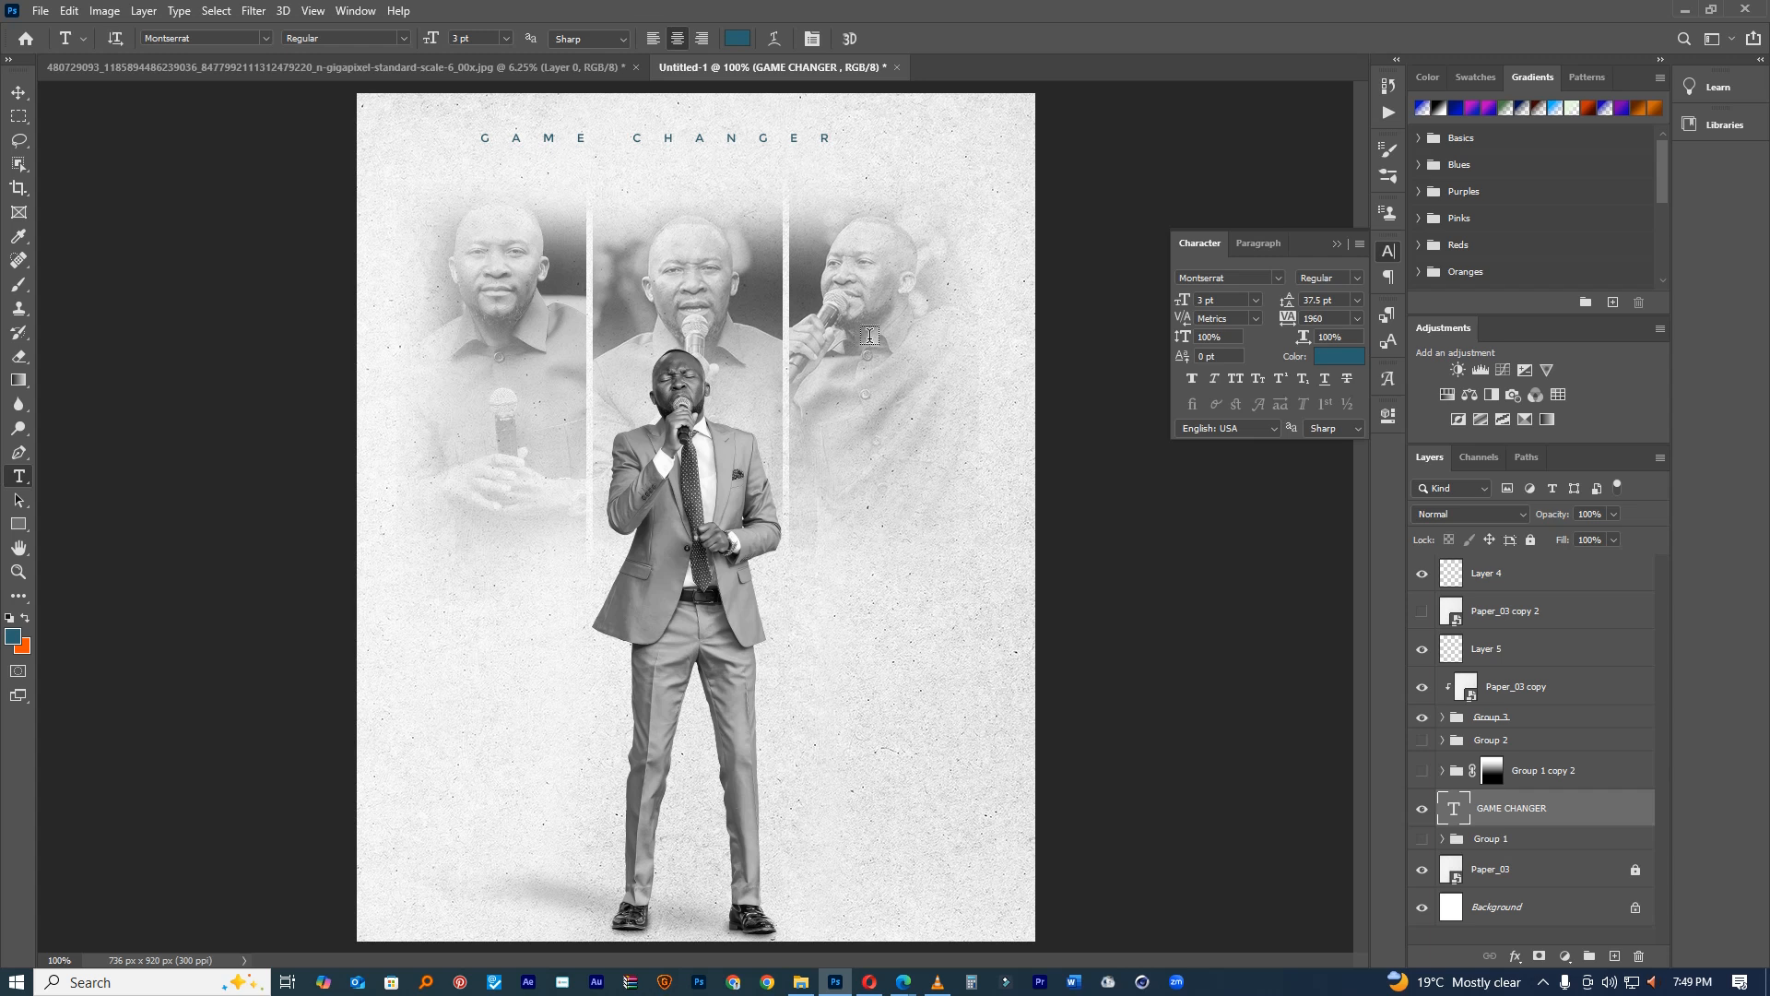
key(v)
drag(799, 212, 829, 207)
key(t)
click(466, 693)
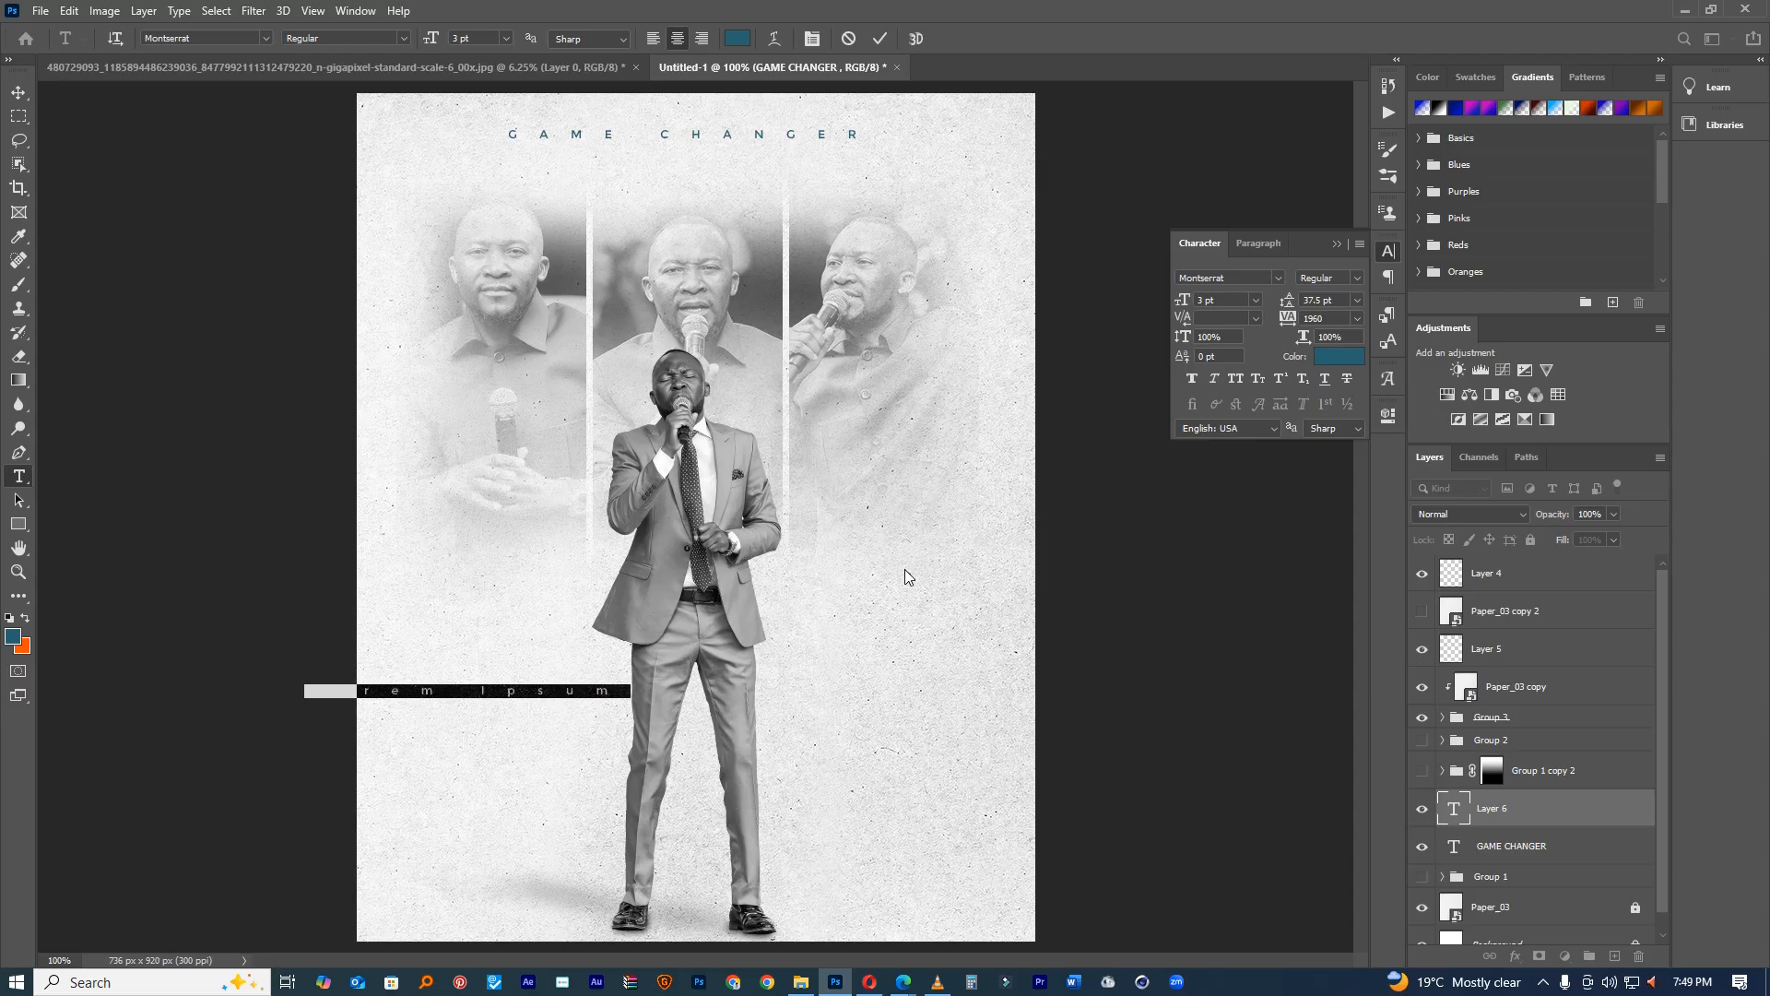
Step: Replace the placeholder with Holy in Baskerville Old Face, tighter spacing, 23 pt
key(BackSpace)
text(Holy)
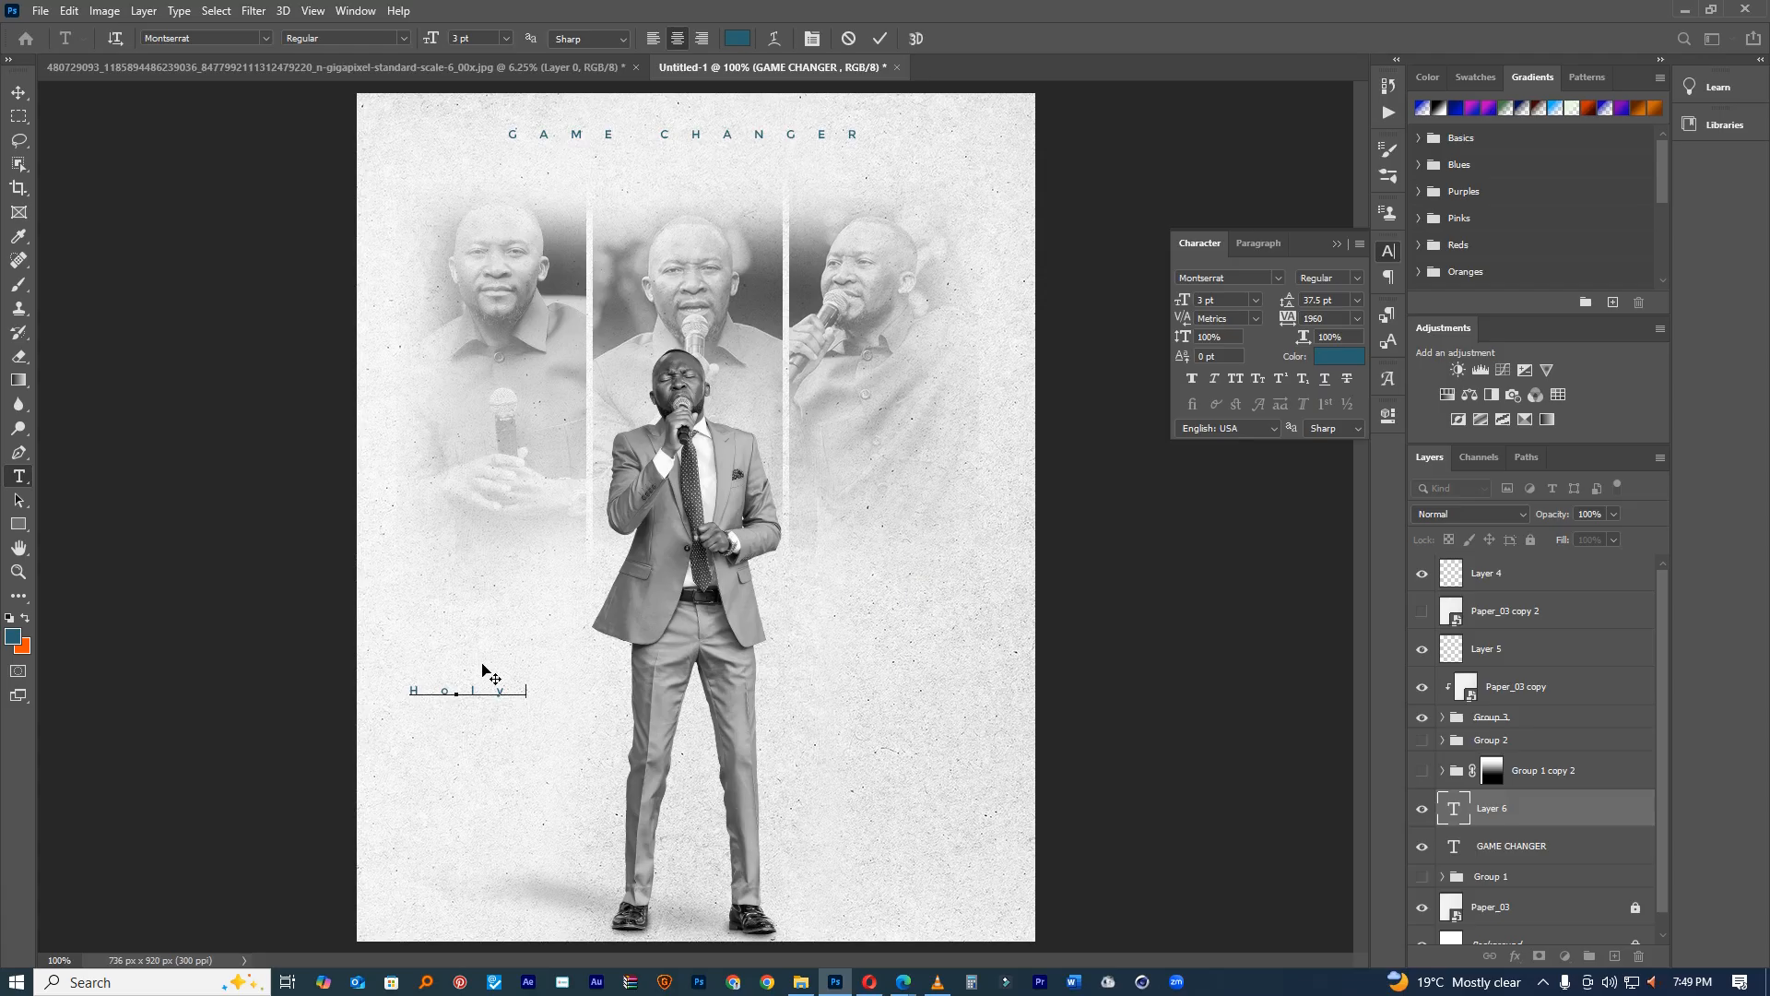
key(ctrl+a)
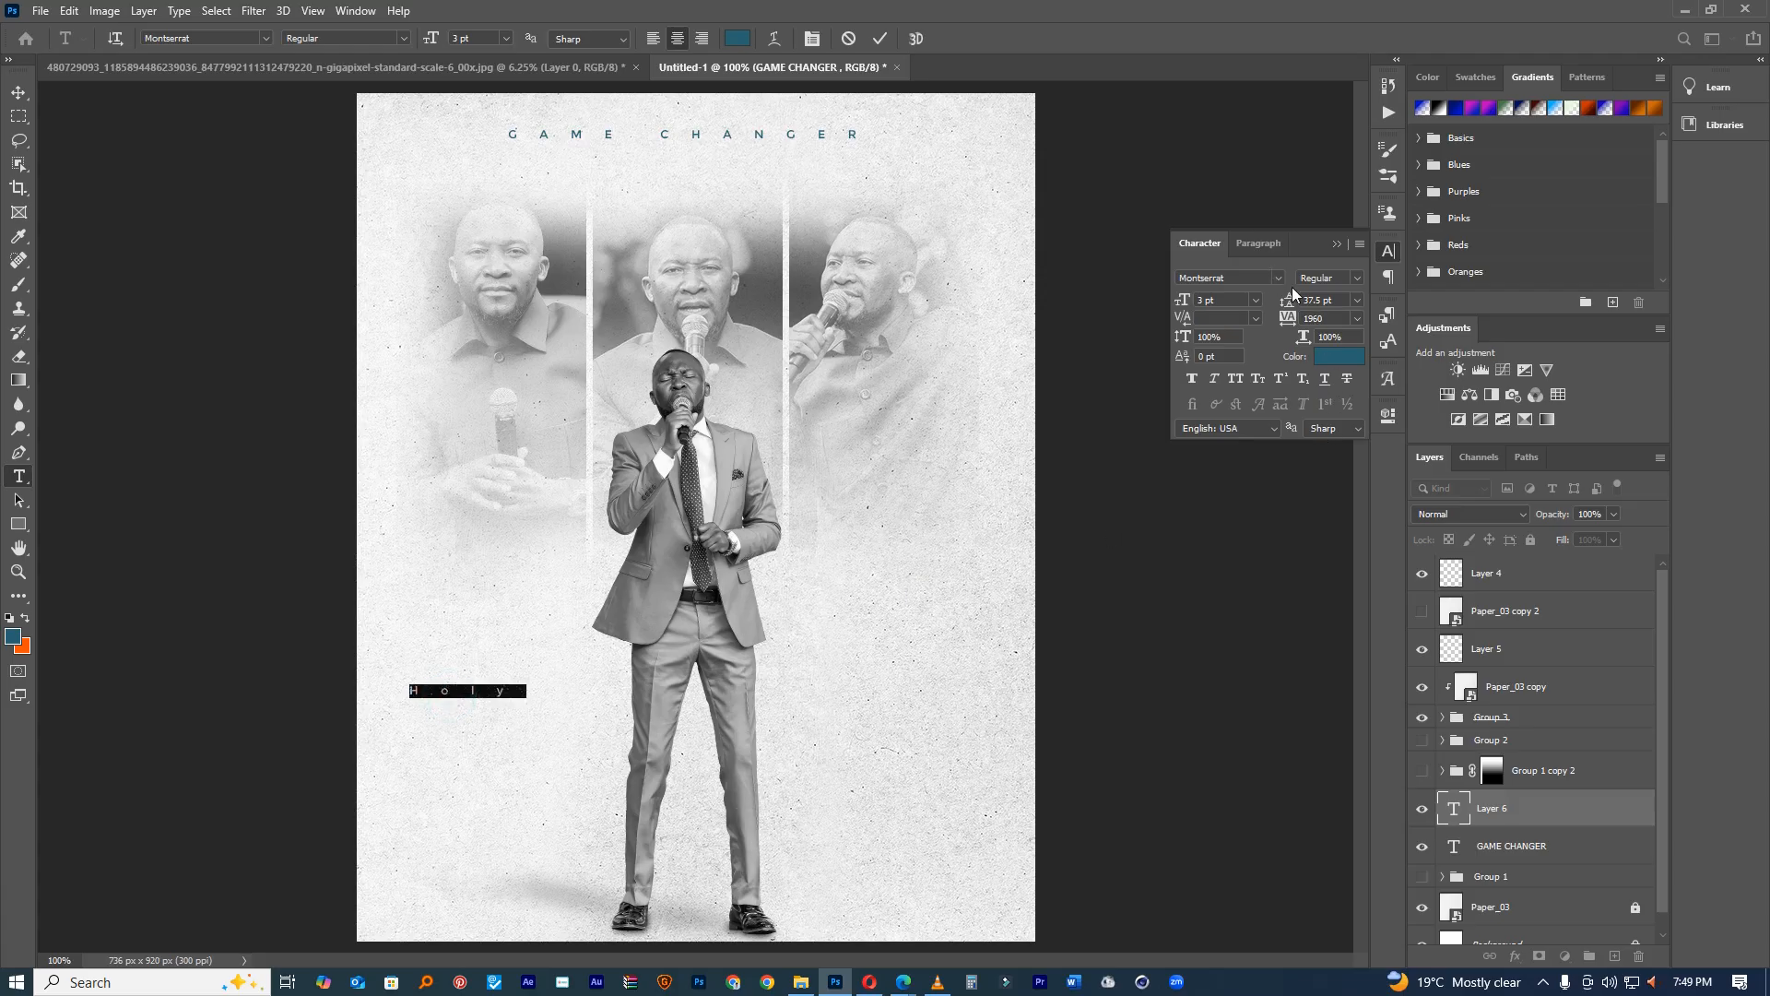
drag(1288, 318, 1204, 341)
click(1278, 276)
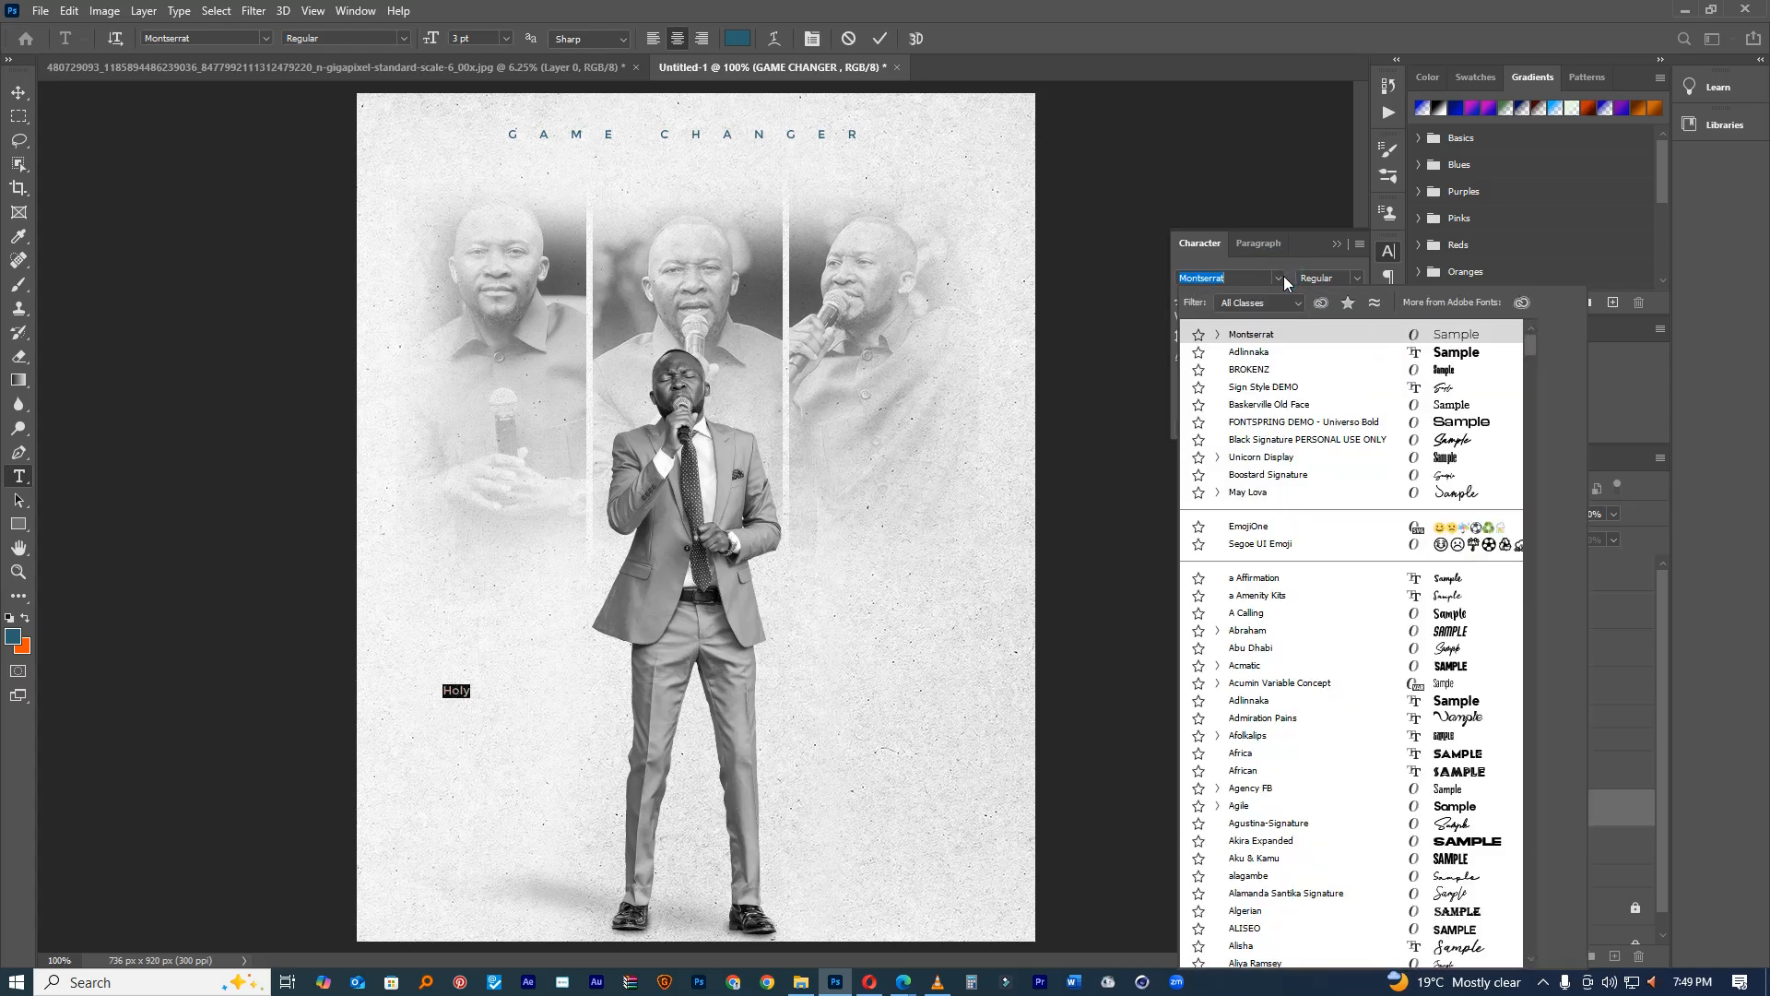
click(1466, 403)
drag(1180, 312, 1226, 320)
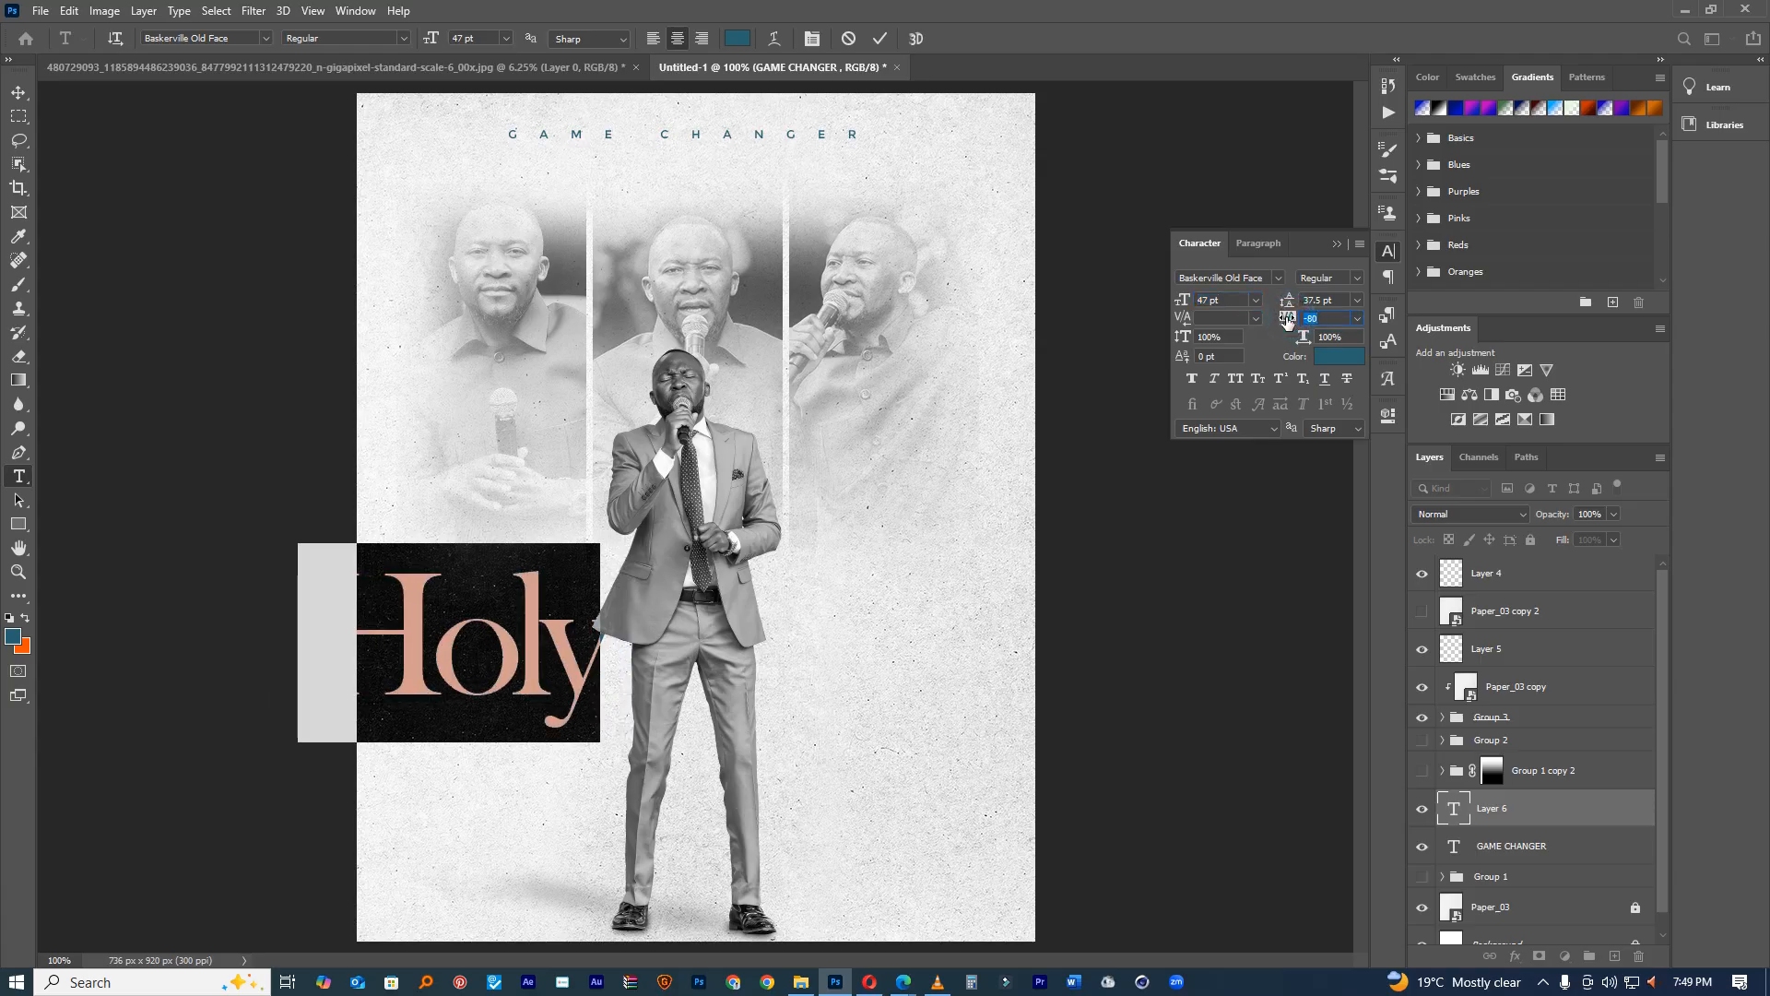
drag(735, 405, 813, 364)
drag(1175, 306, 1153, 308)
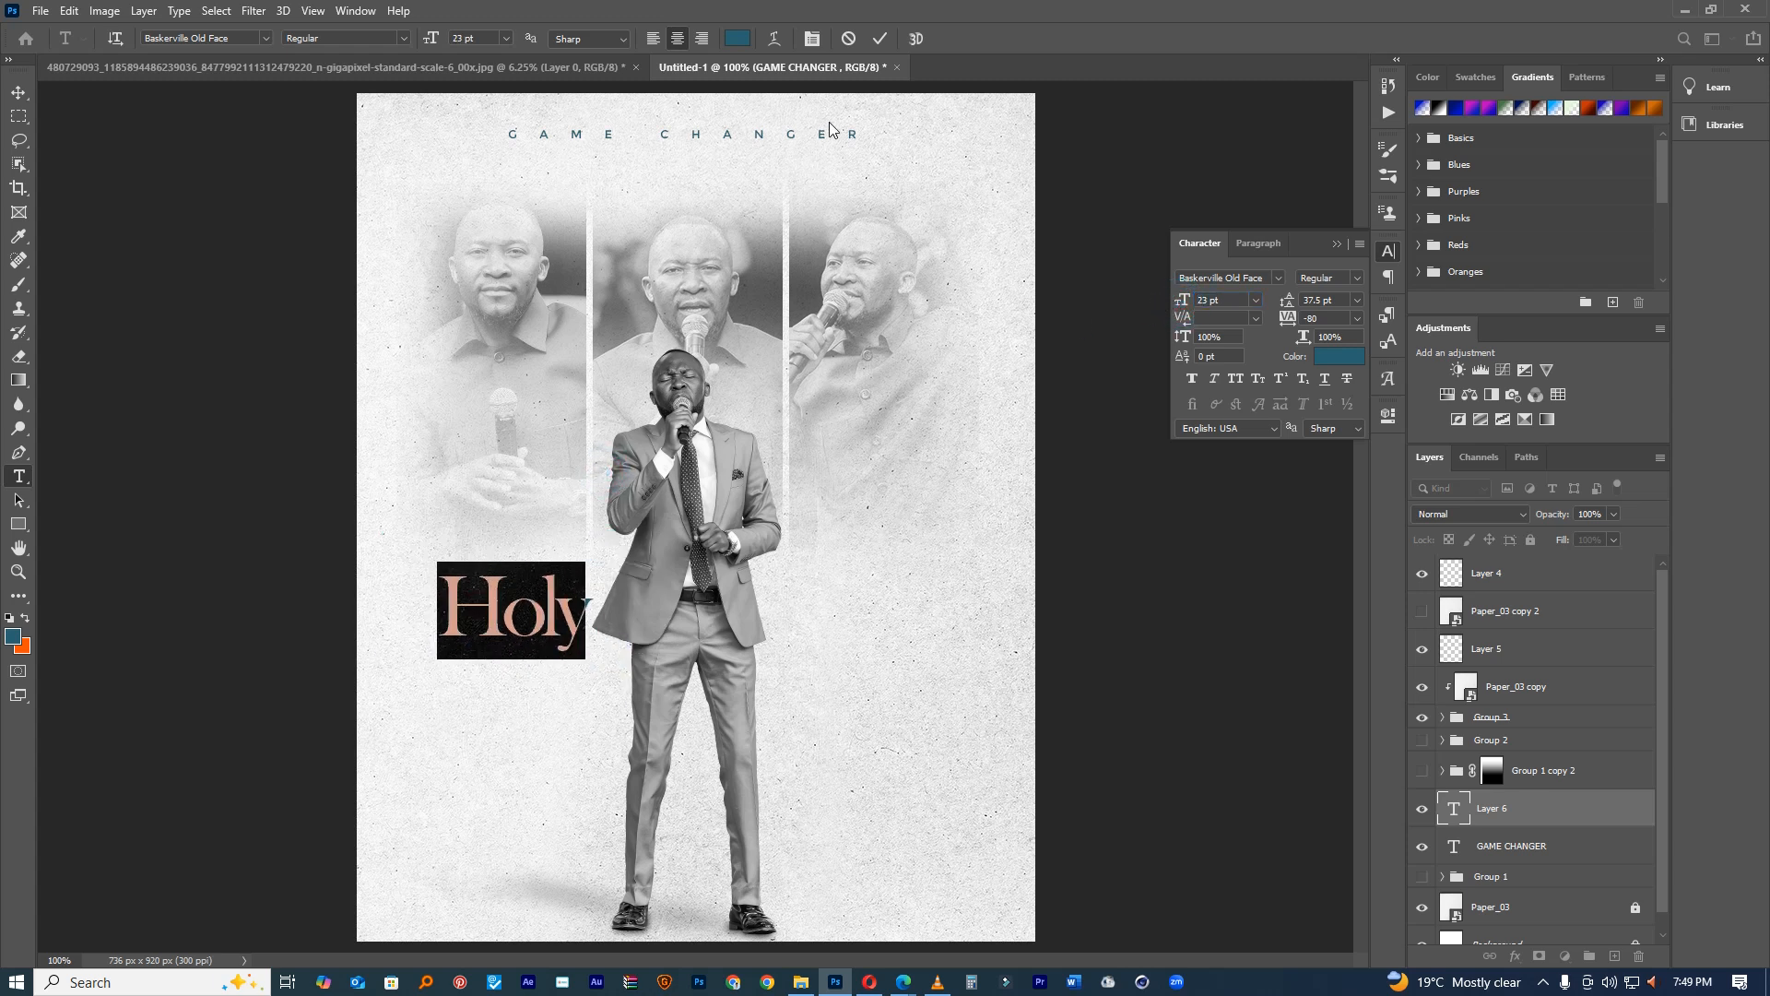
click(491, 691)
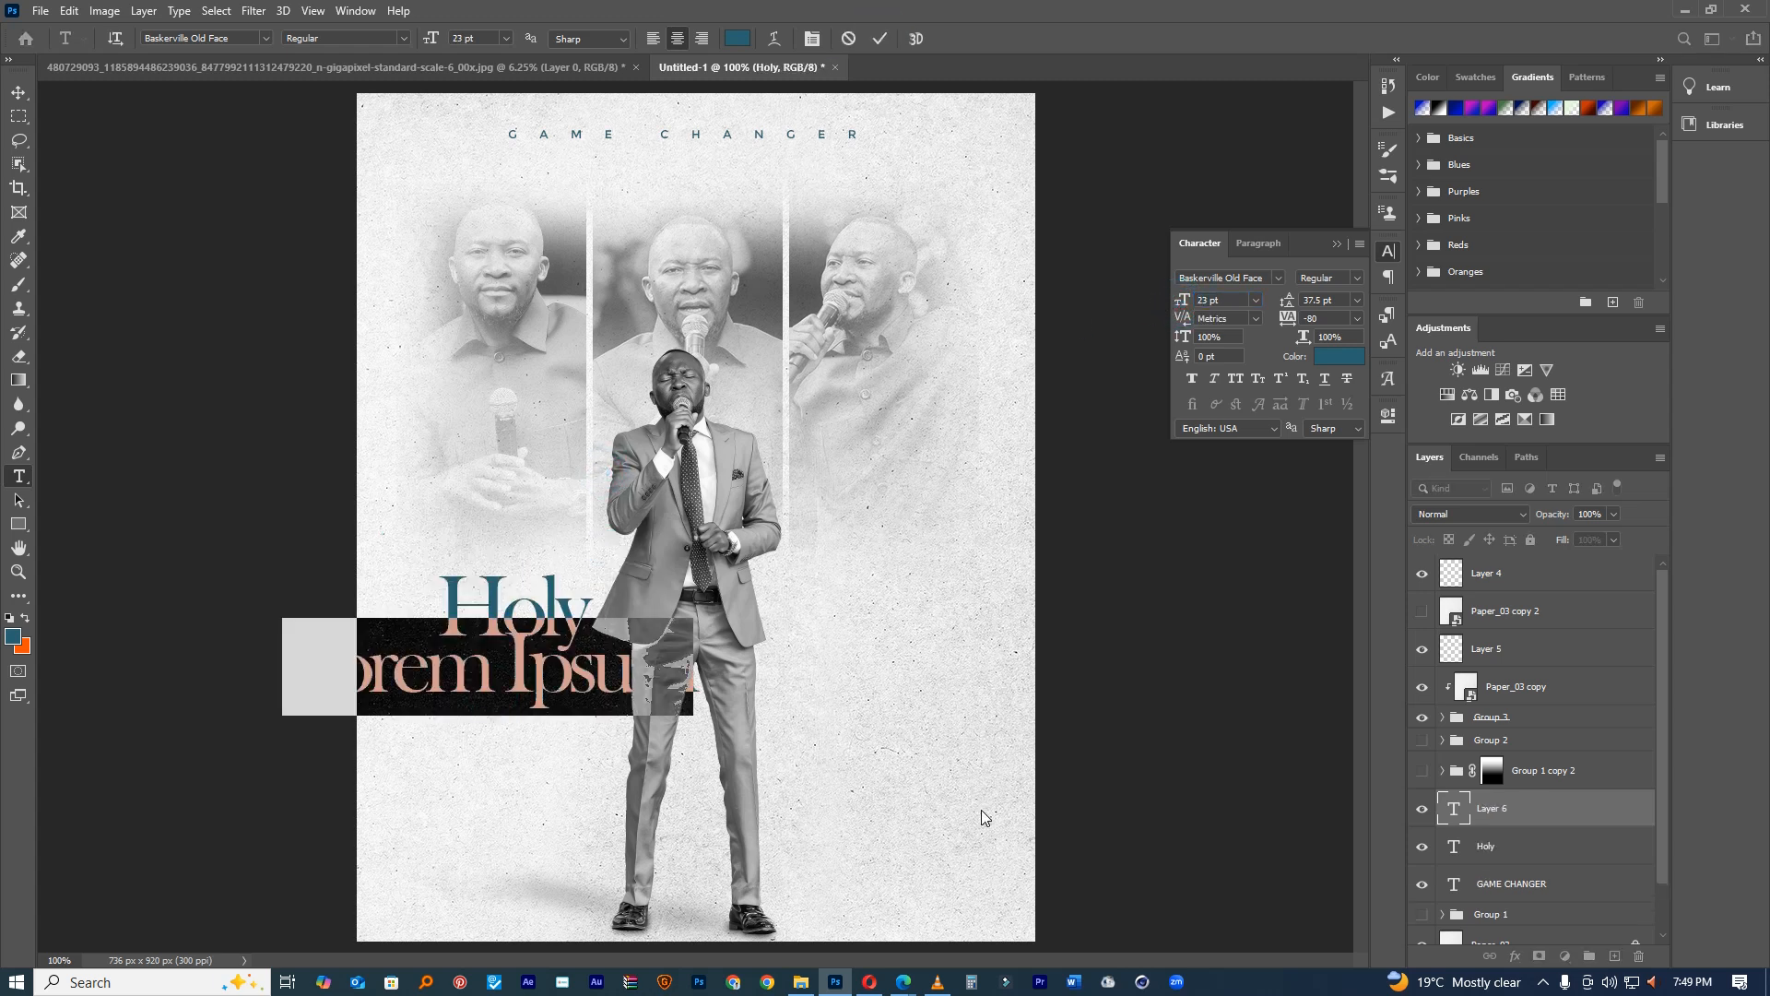
Step: Add orange Ghost beneath Holy and place its layer below Holy's
text(Ghost)
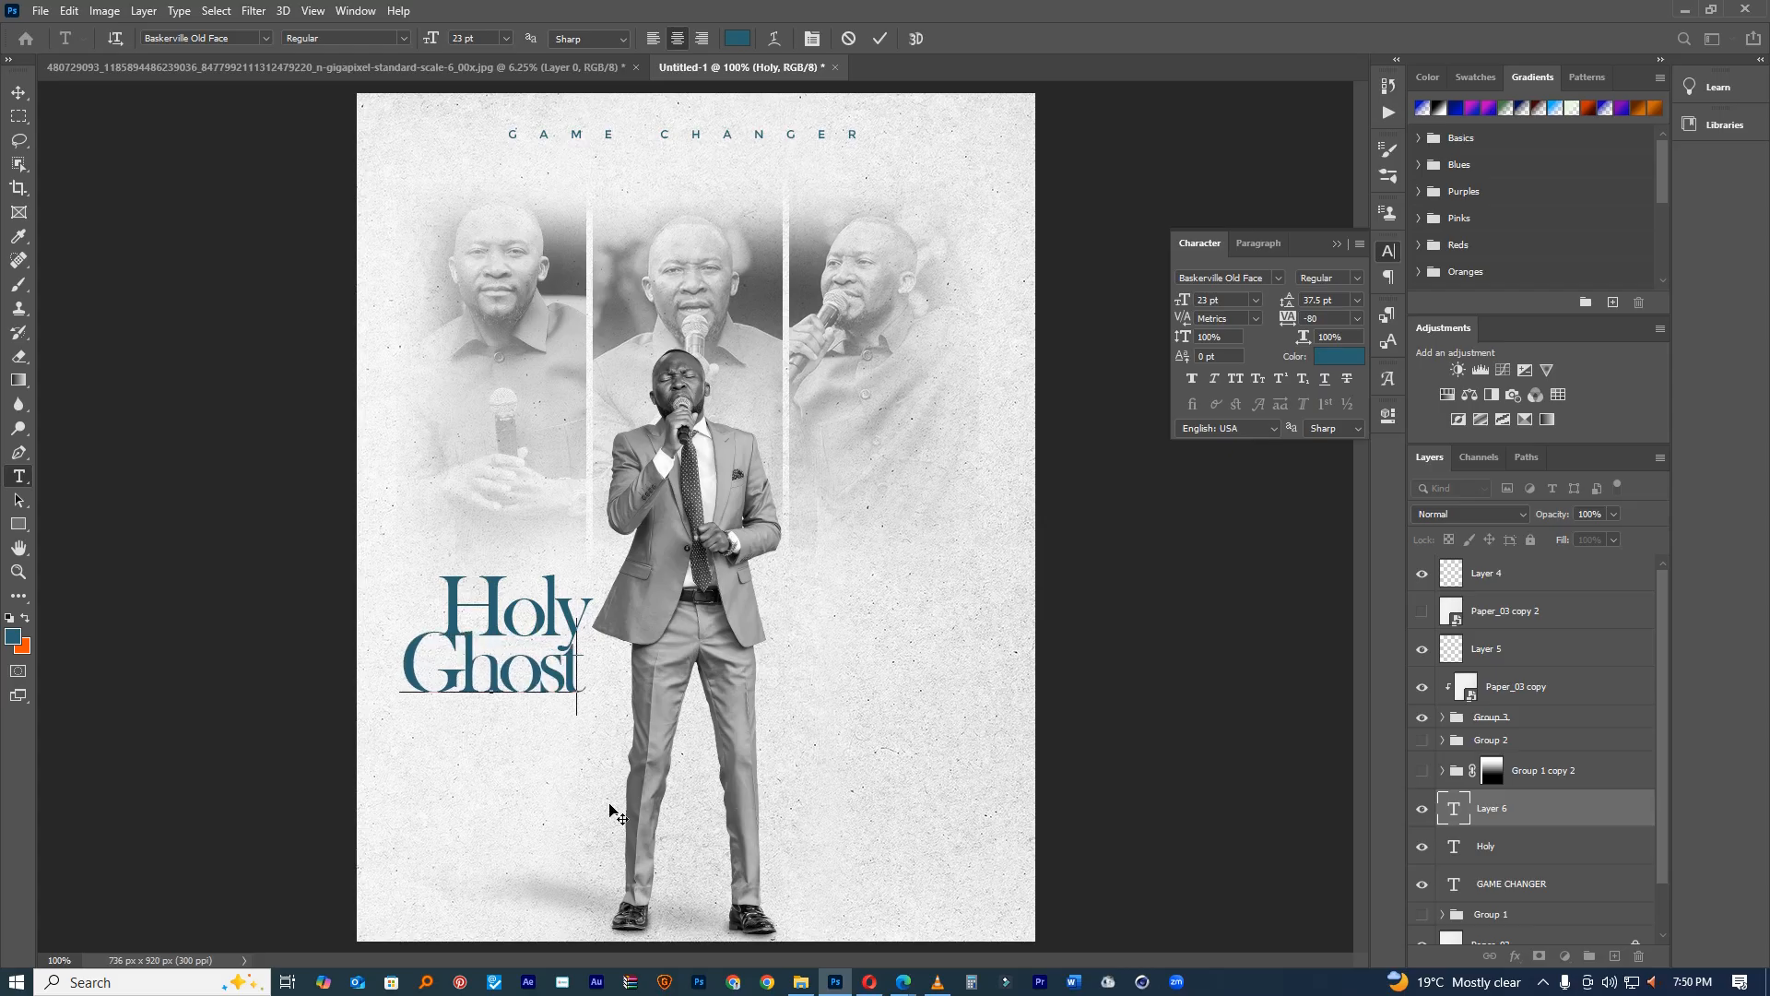
drag(591, 789, 608, 773)
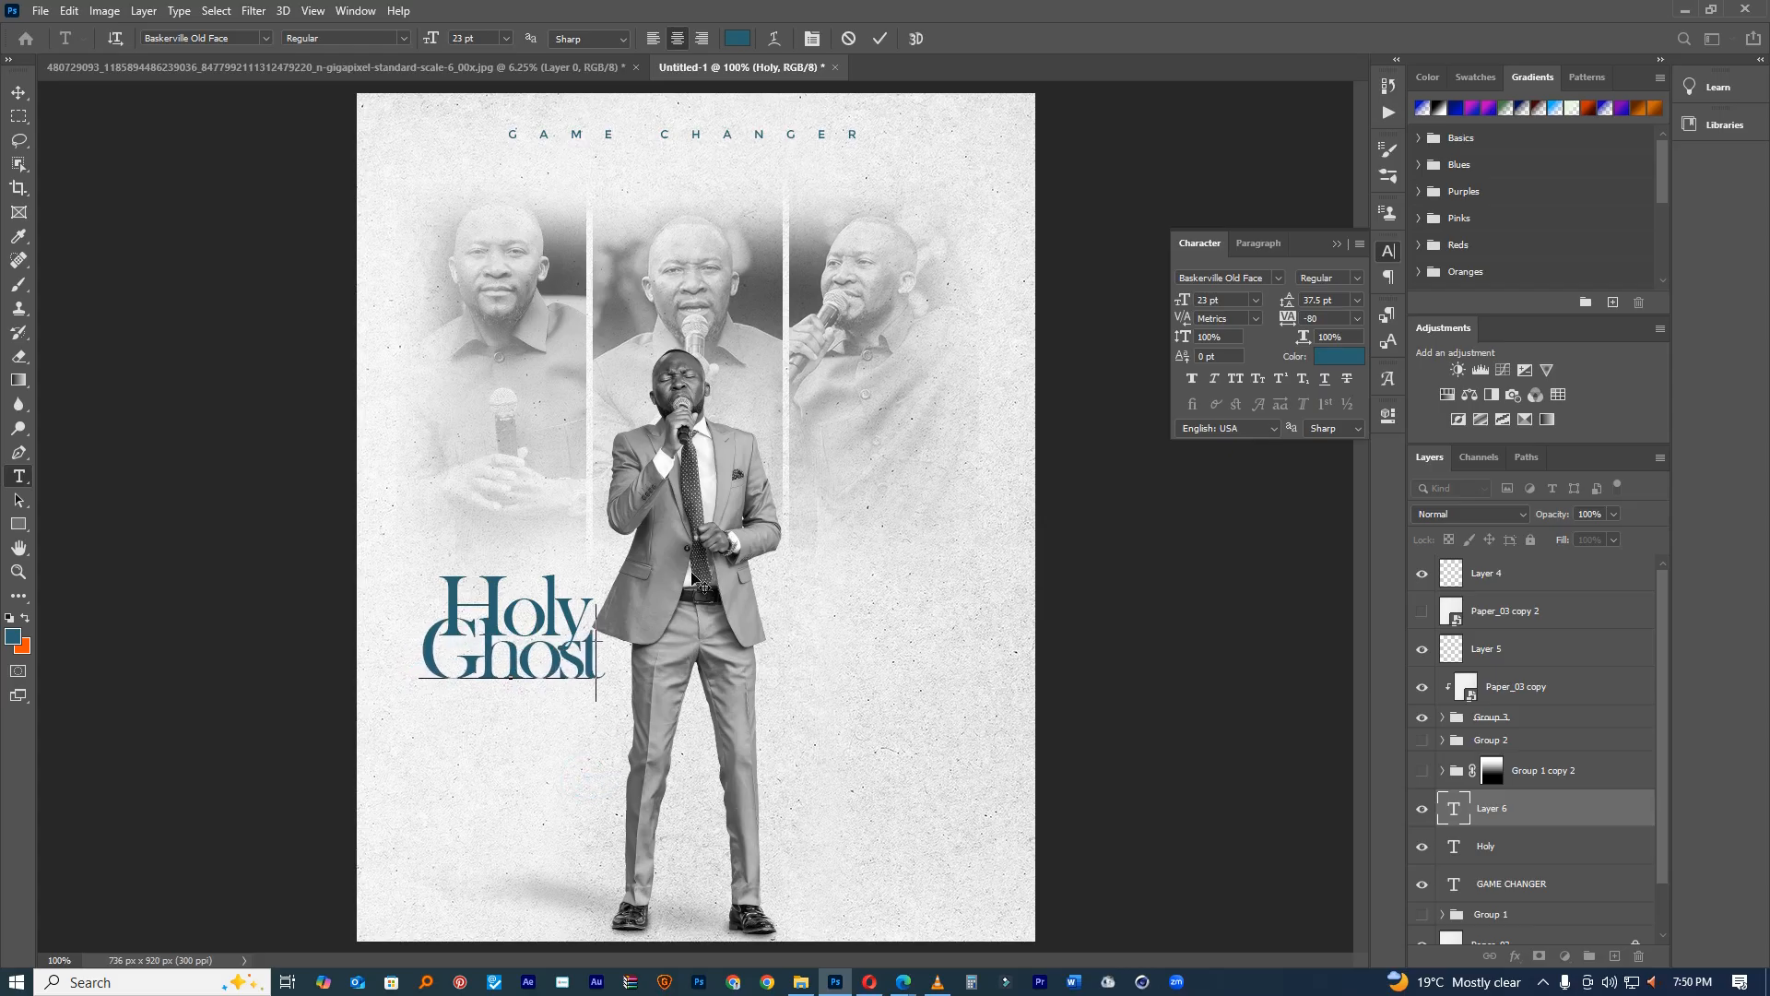
key(ctrl+a)
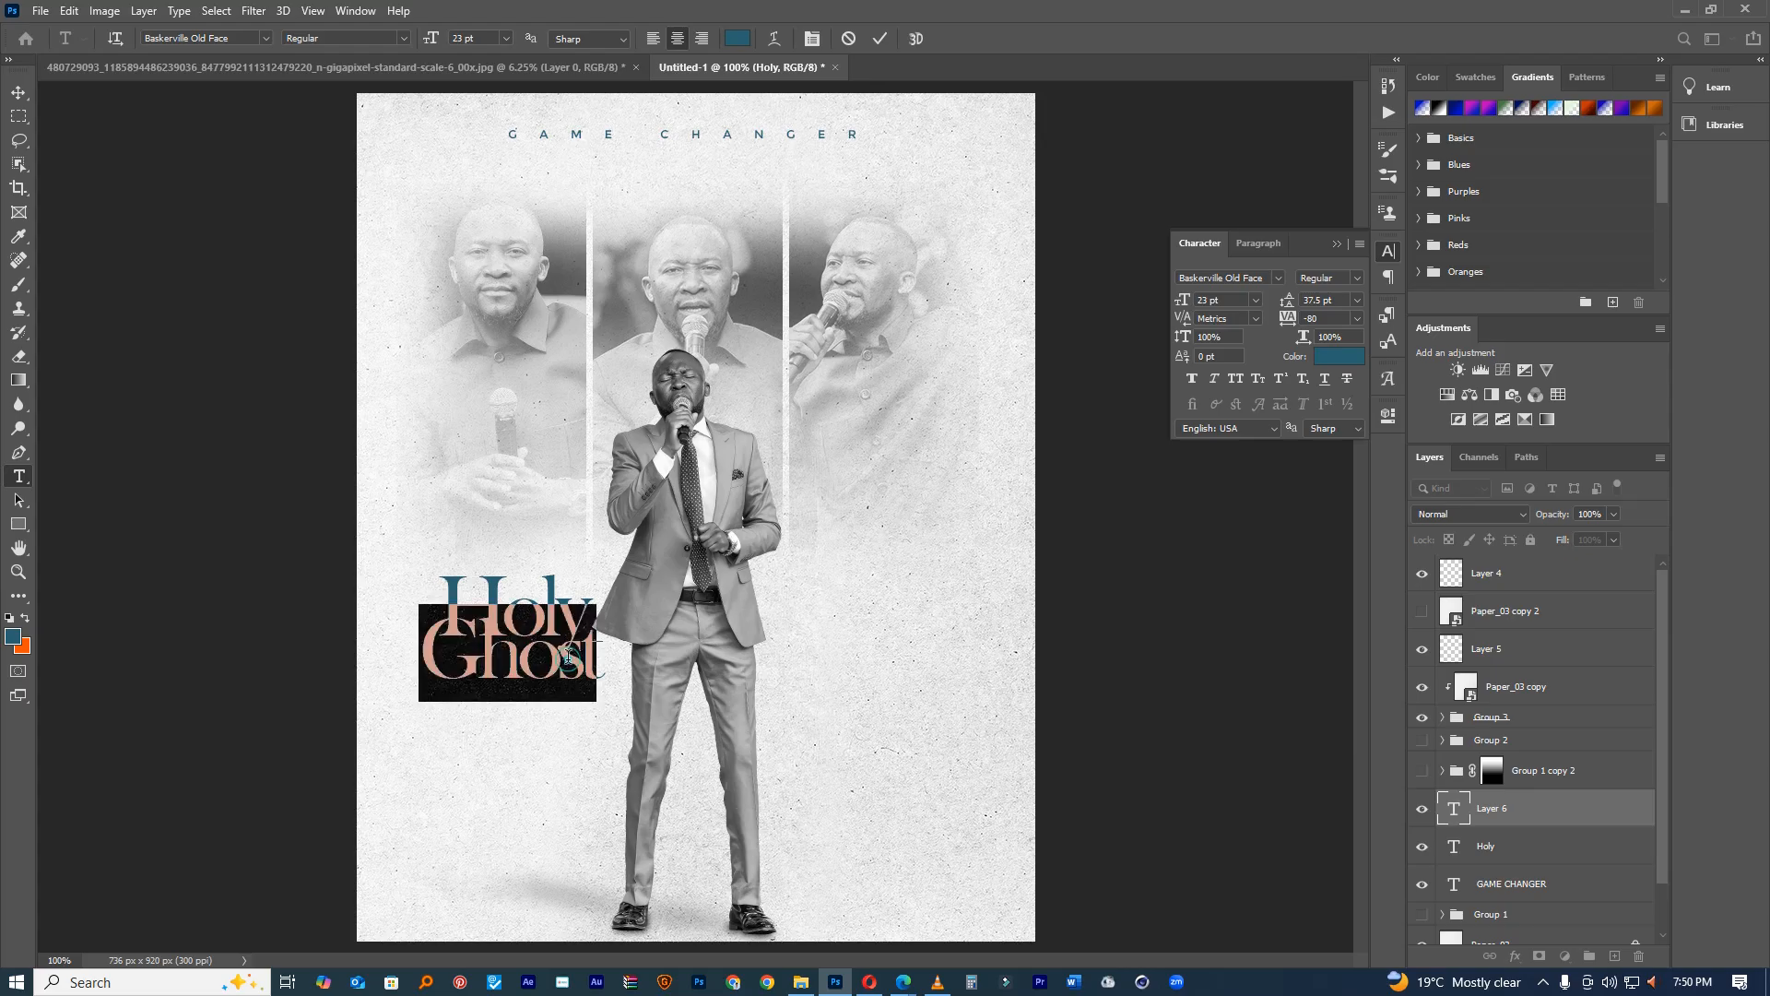
click(737, 38)
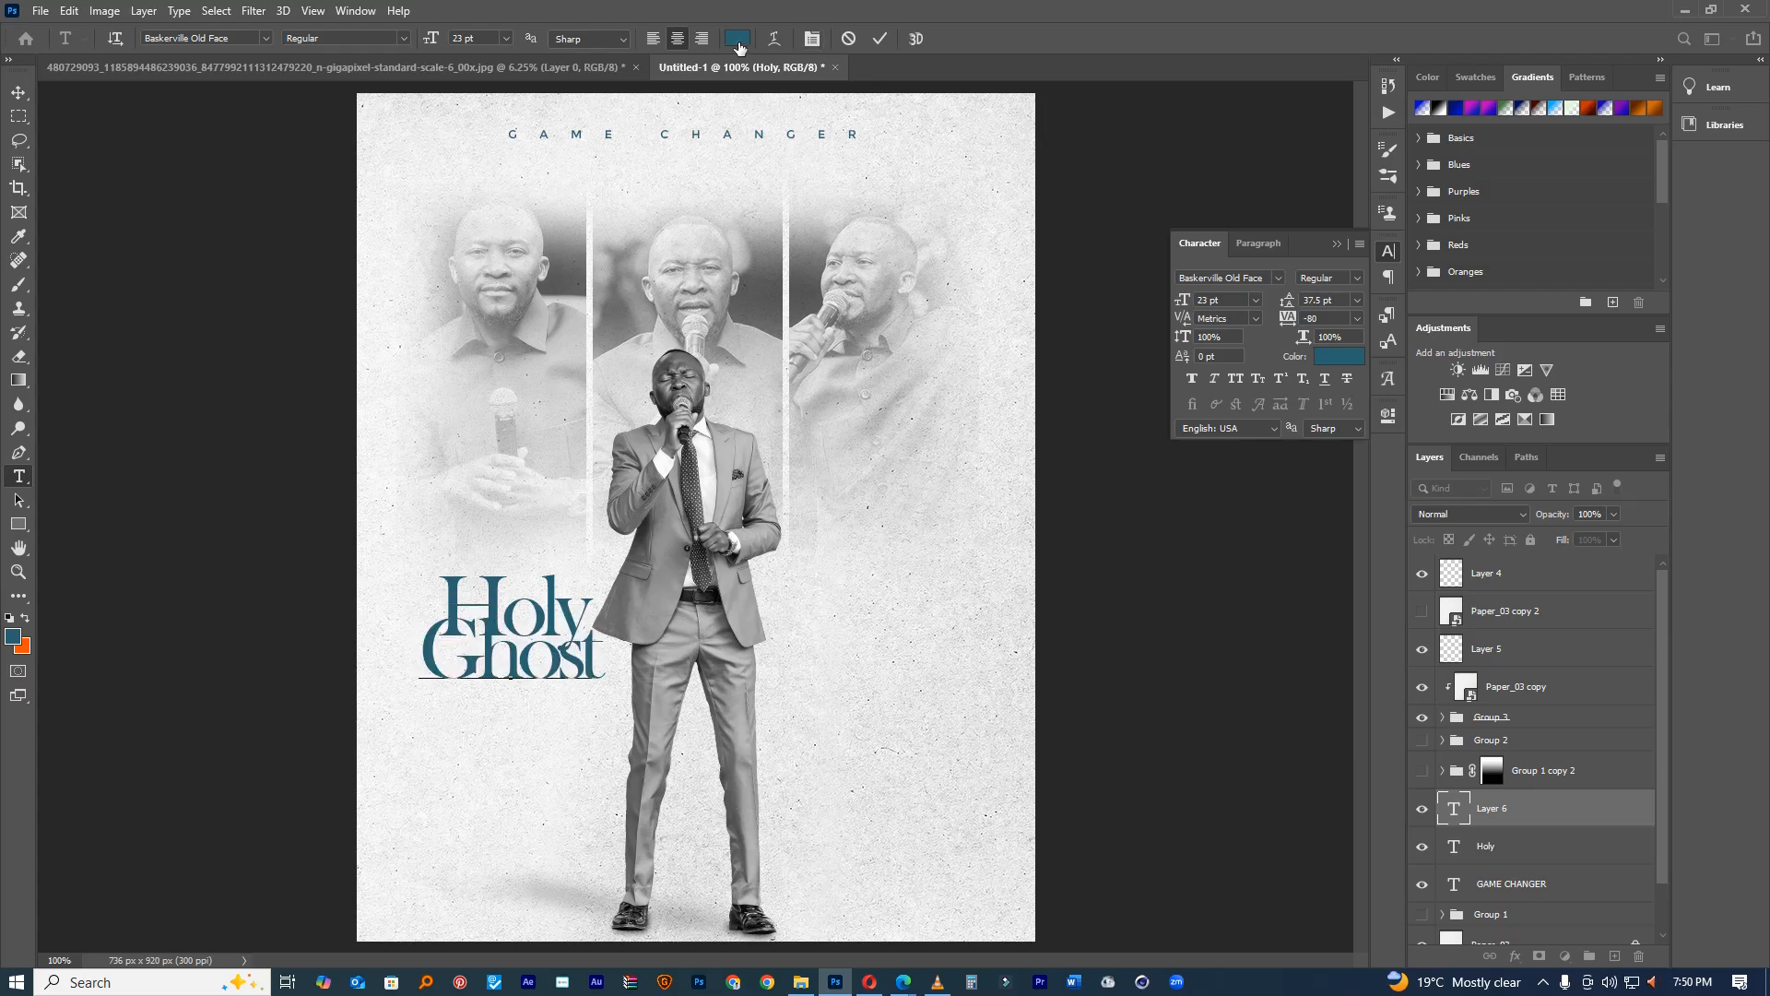
click(22, 645)
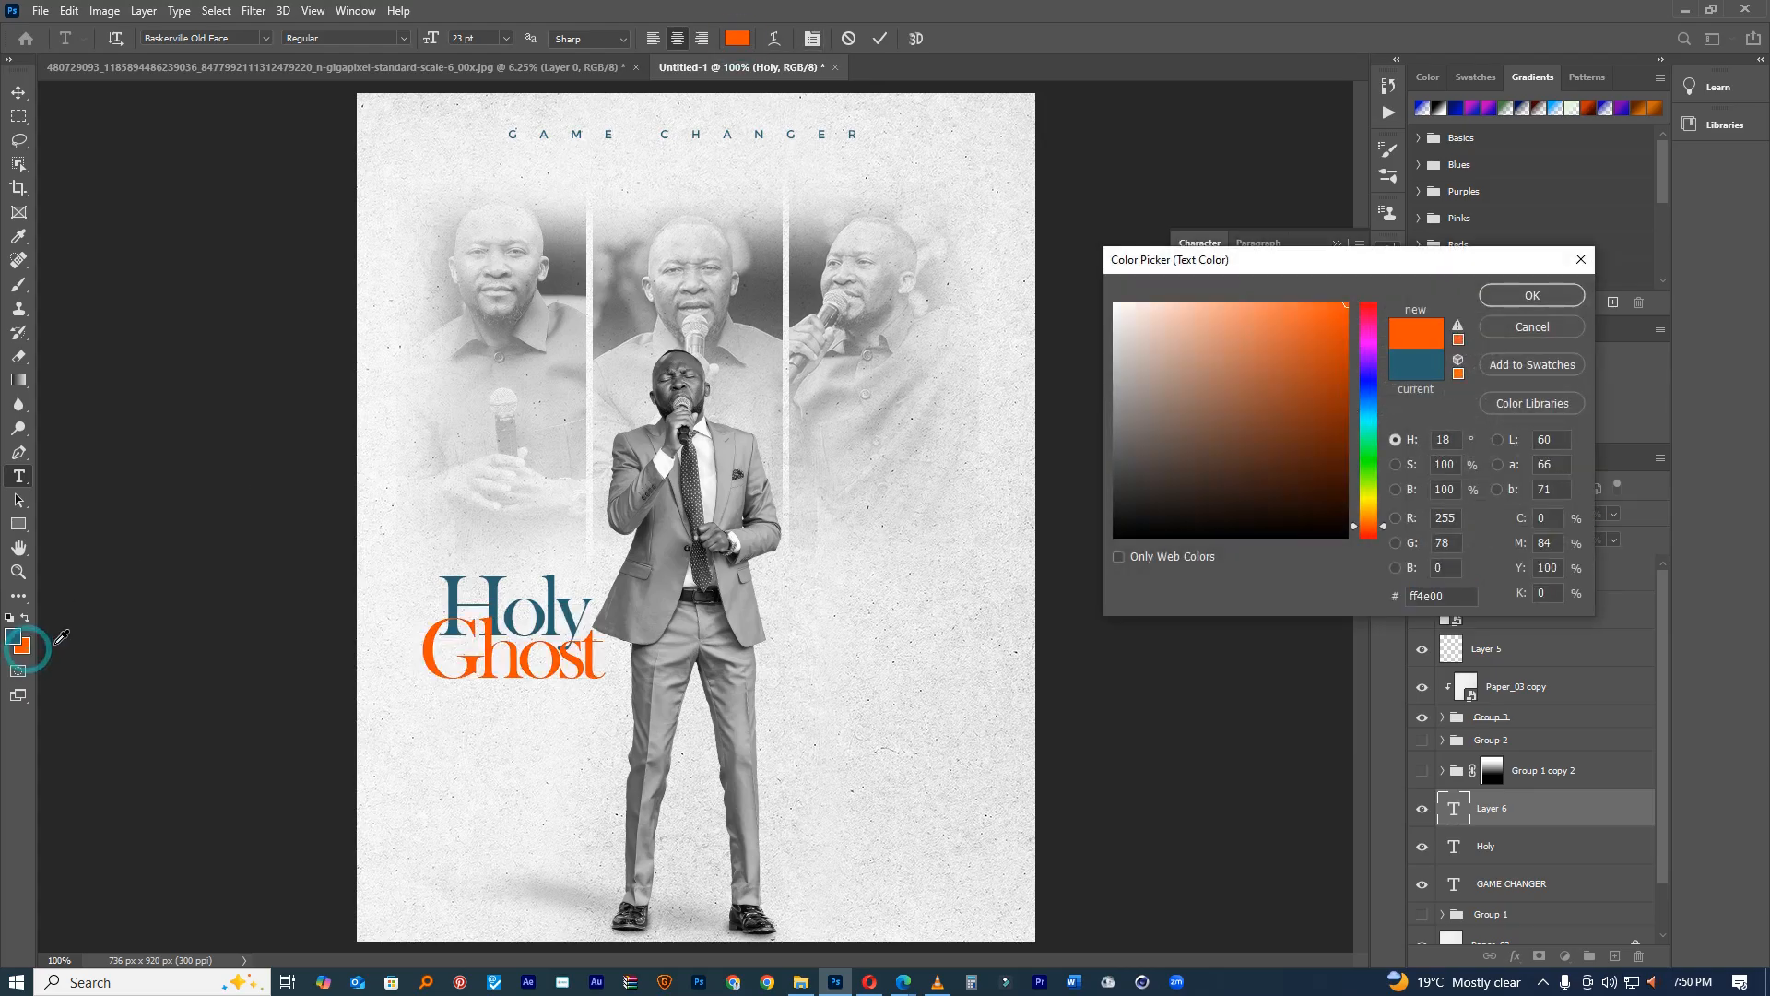
click(1531, 295)
click(880, 37)
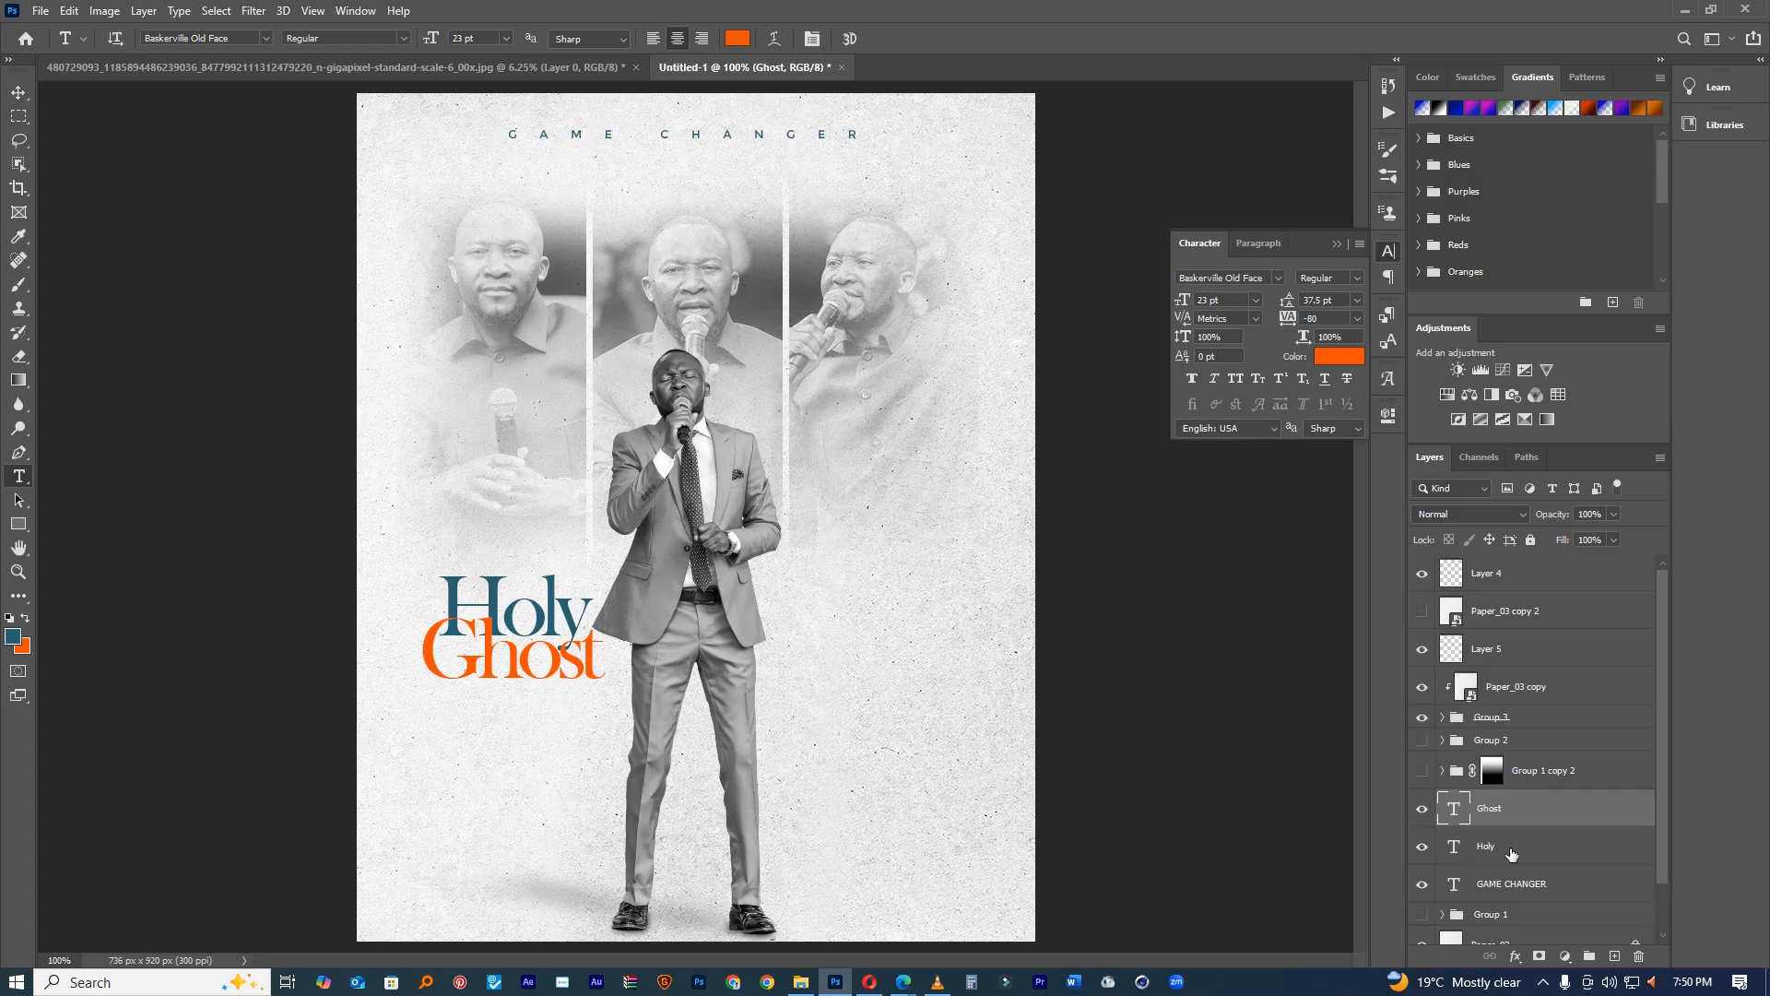
drag(1515, 821, 1512, 857)
Step: Type Weekend in Holy's blue (2a6271) at 9 pt and place it under Ghost
click(475, 777)
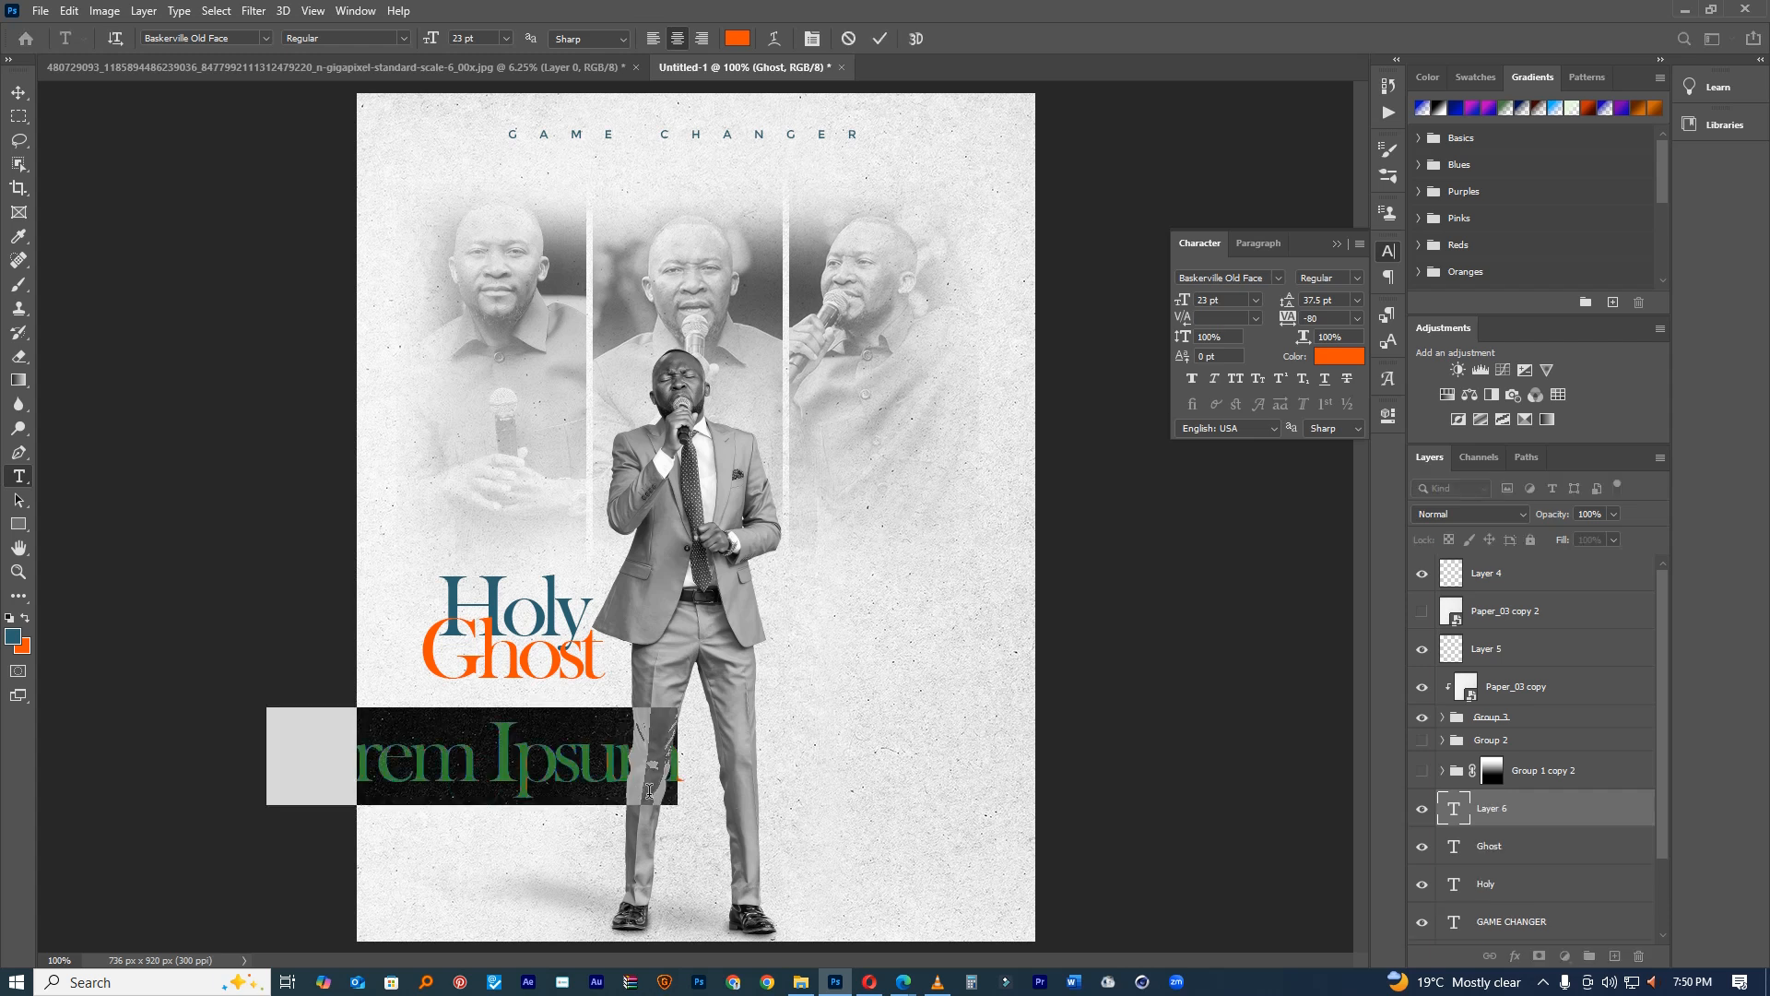
text(Weekend)
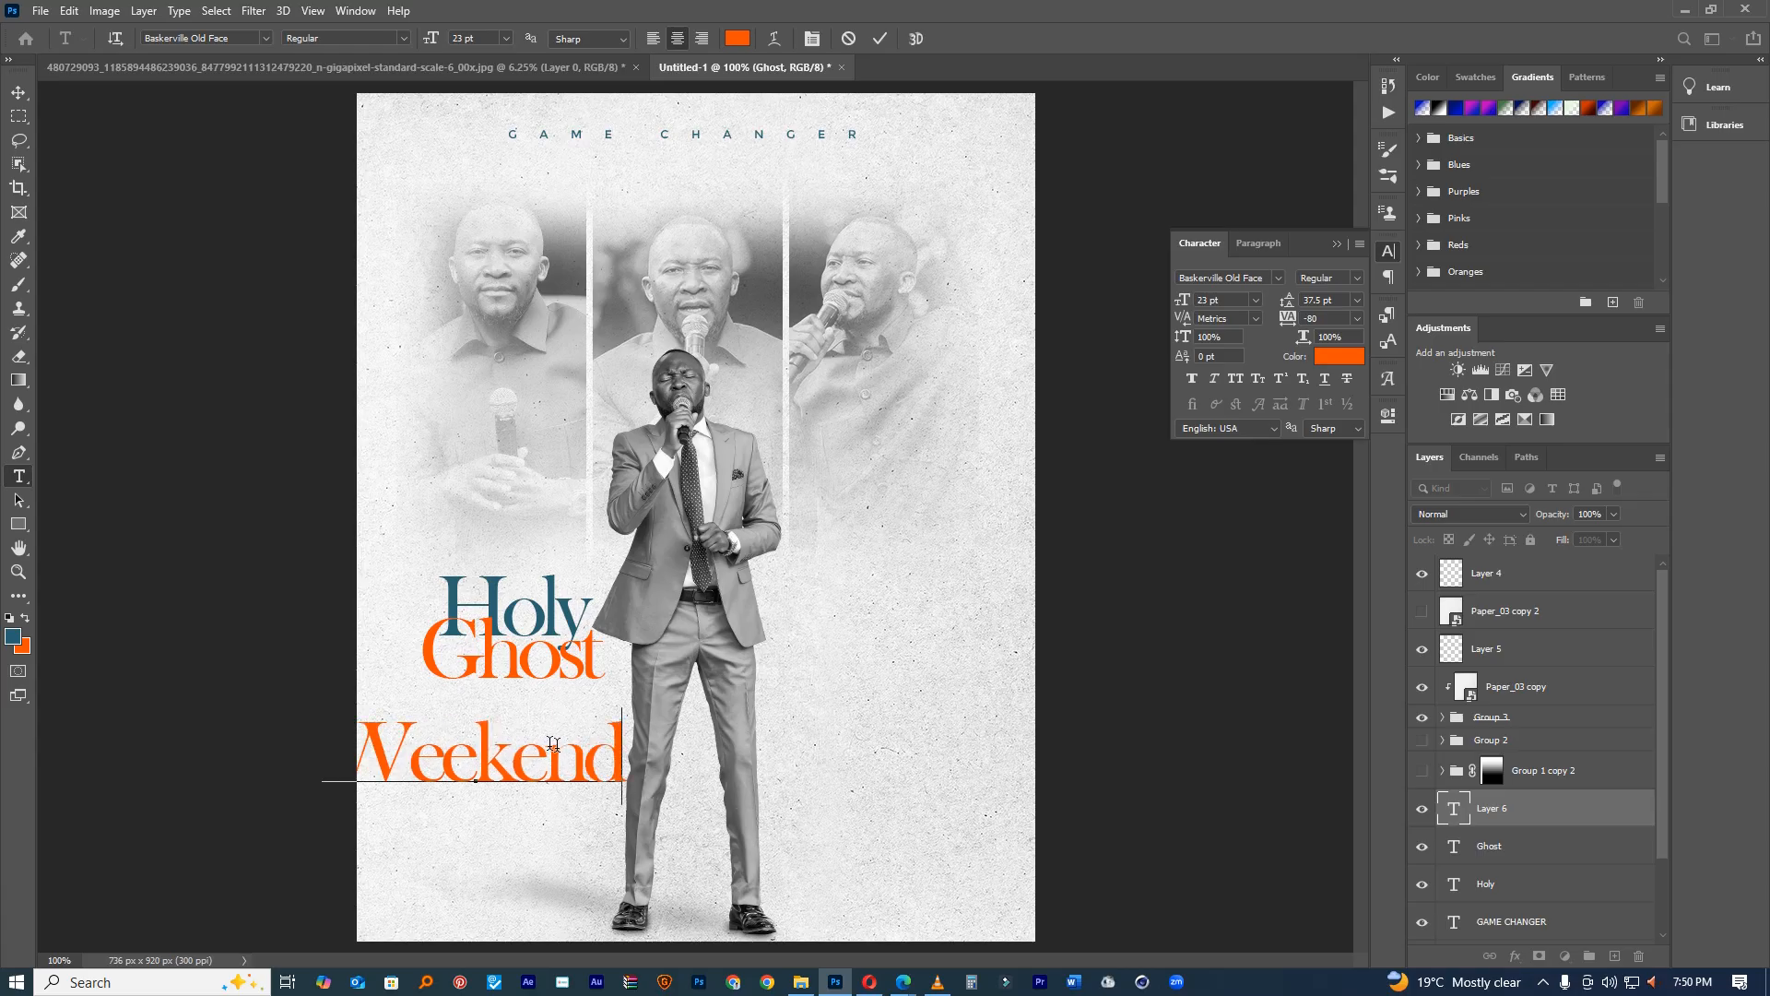
double_click(553, 743)
click(1327, 358)
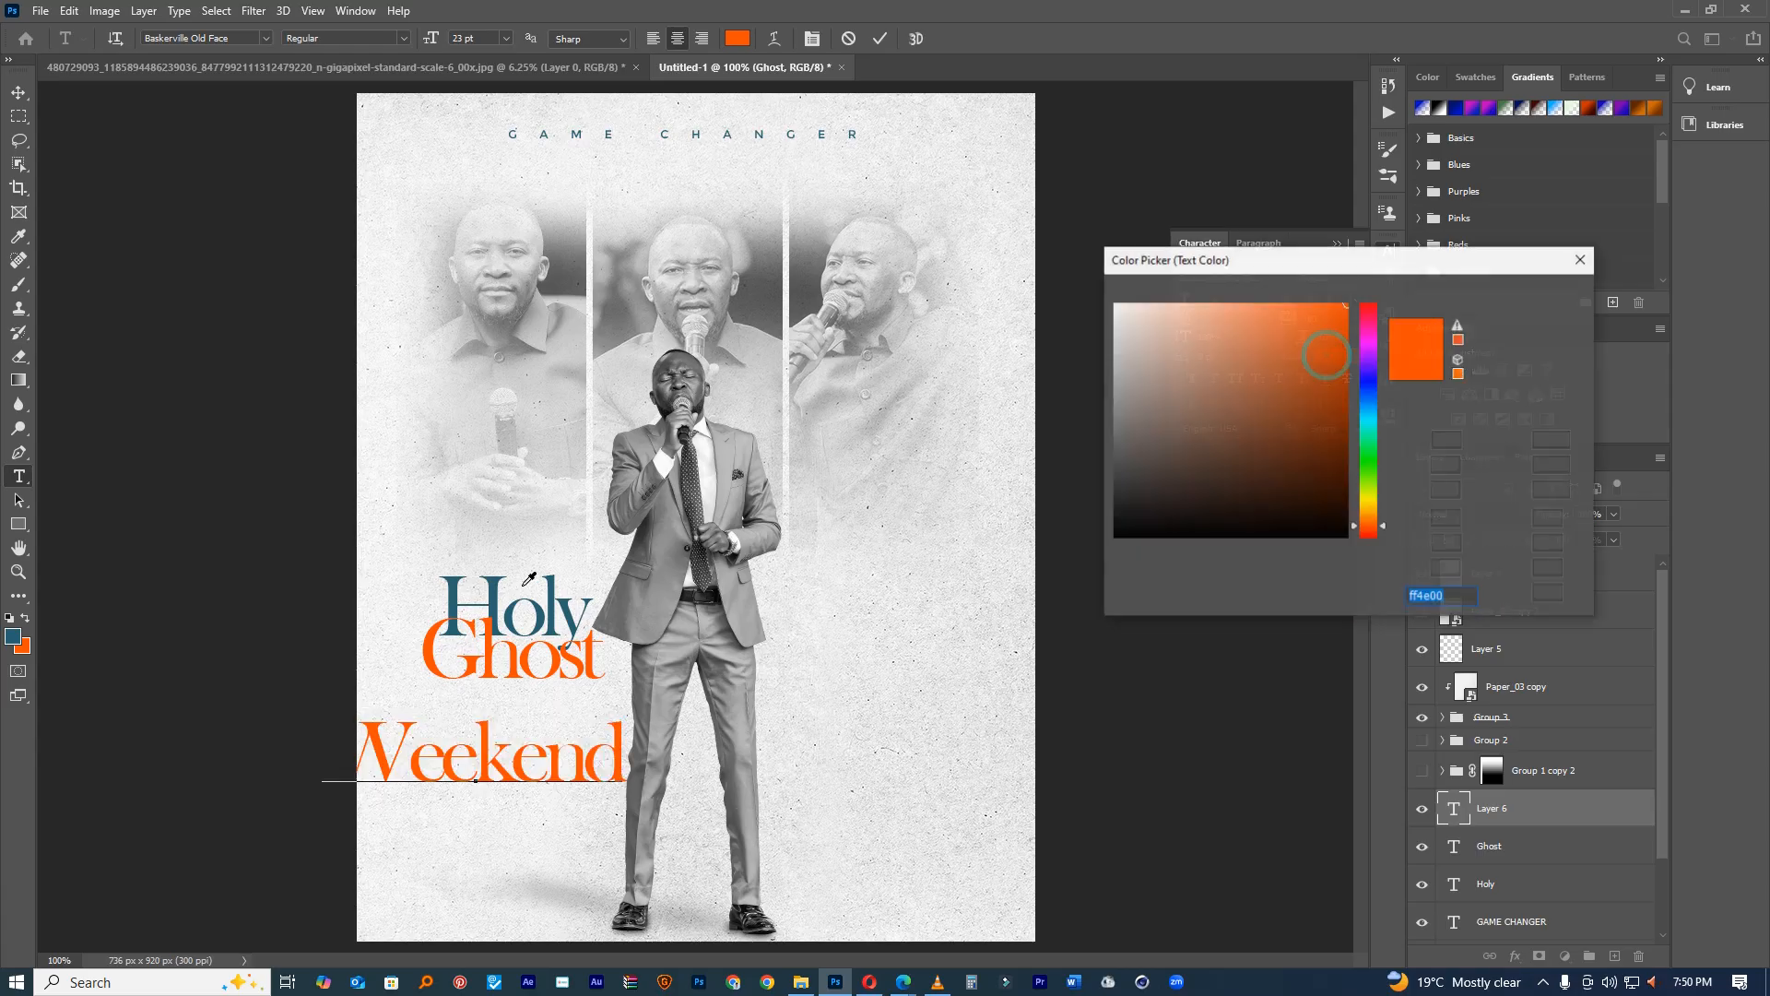
click(552, 606)
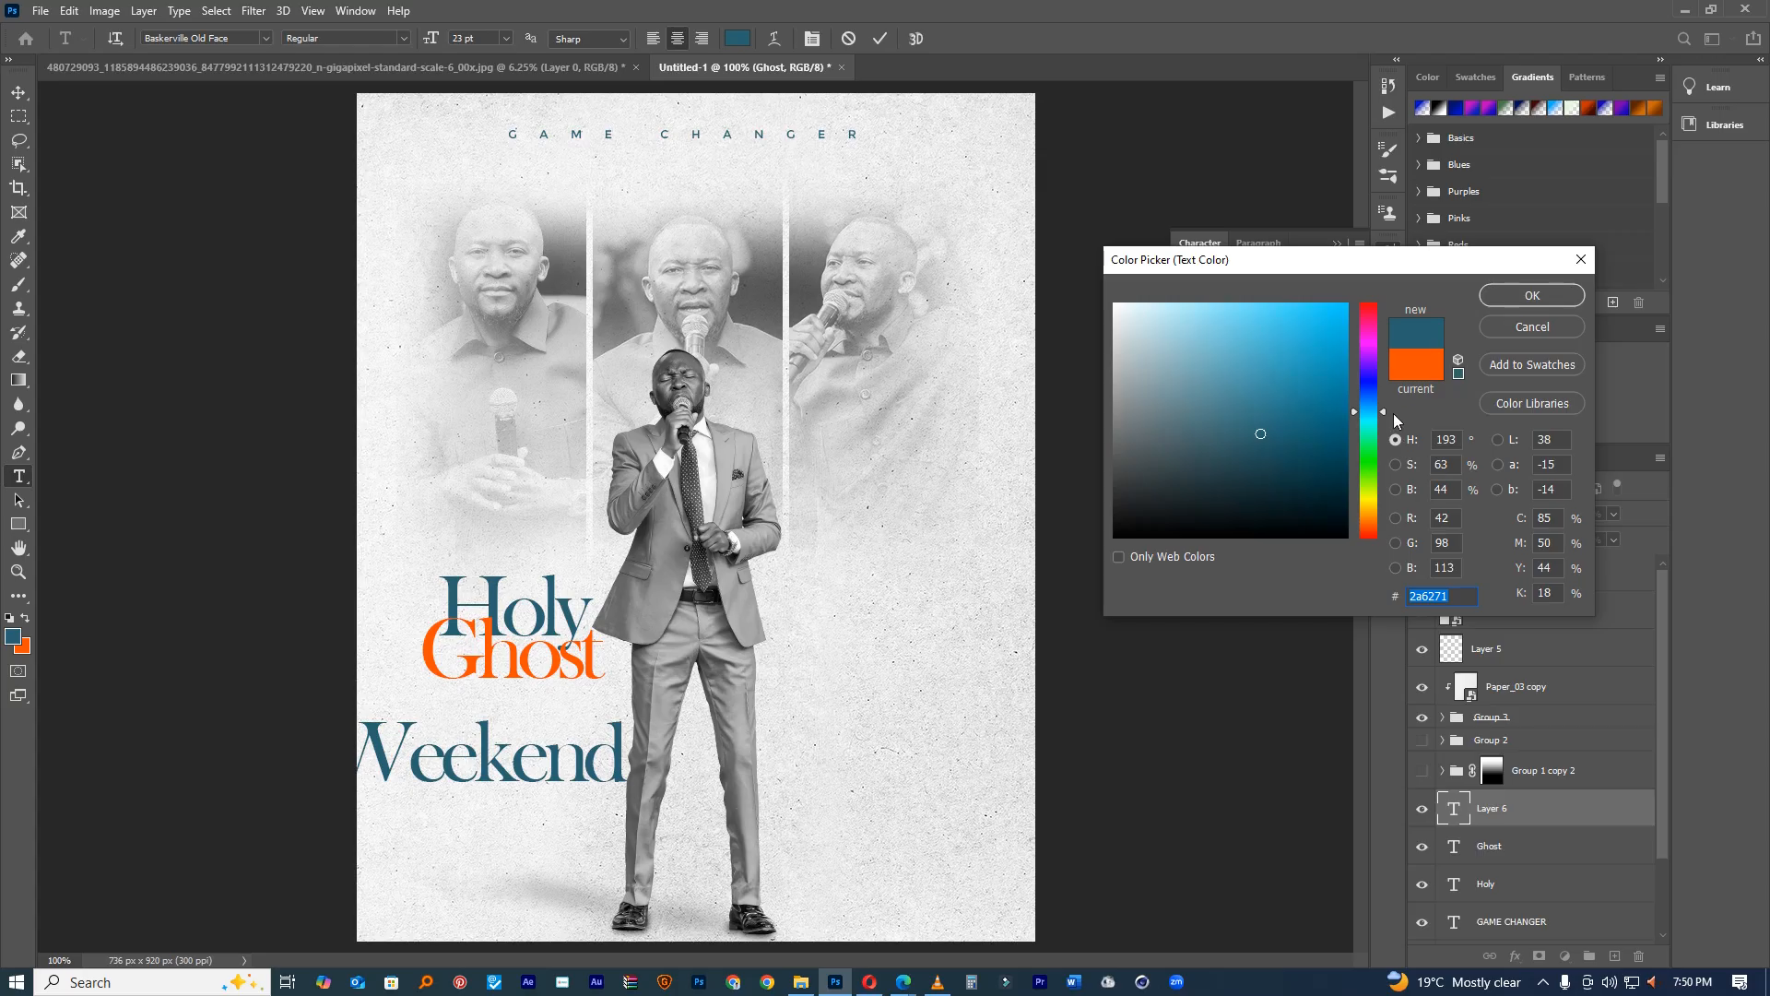
click(1531, 295)
drag(1185, 301, 1174, 304)
drag(590, 647, 622, 580)
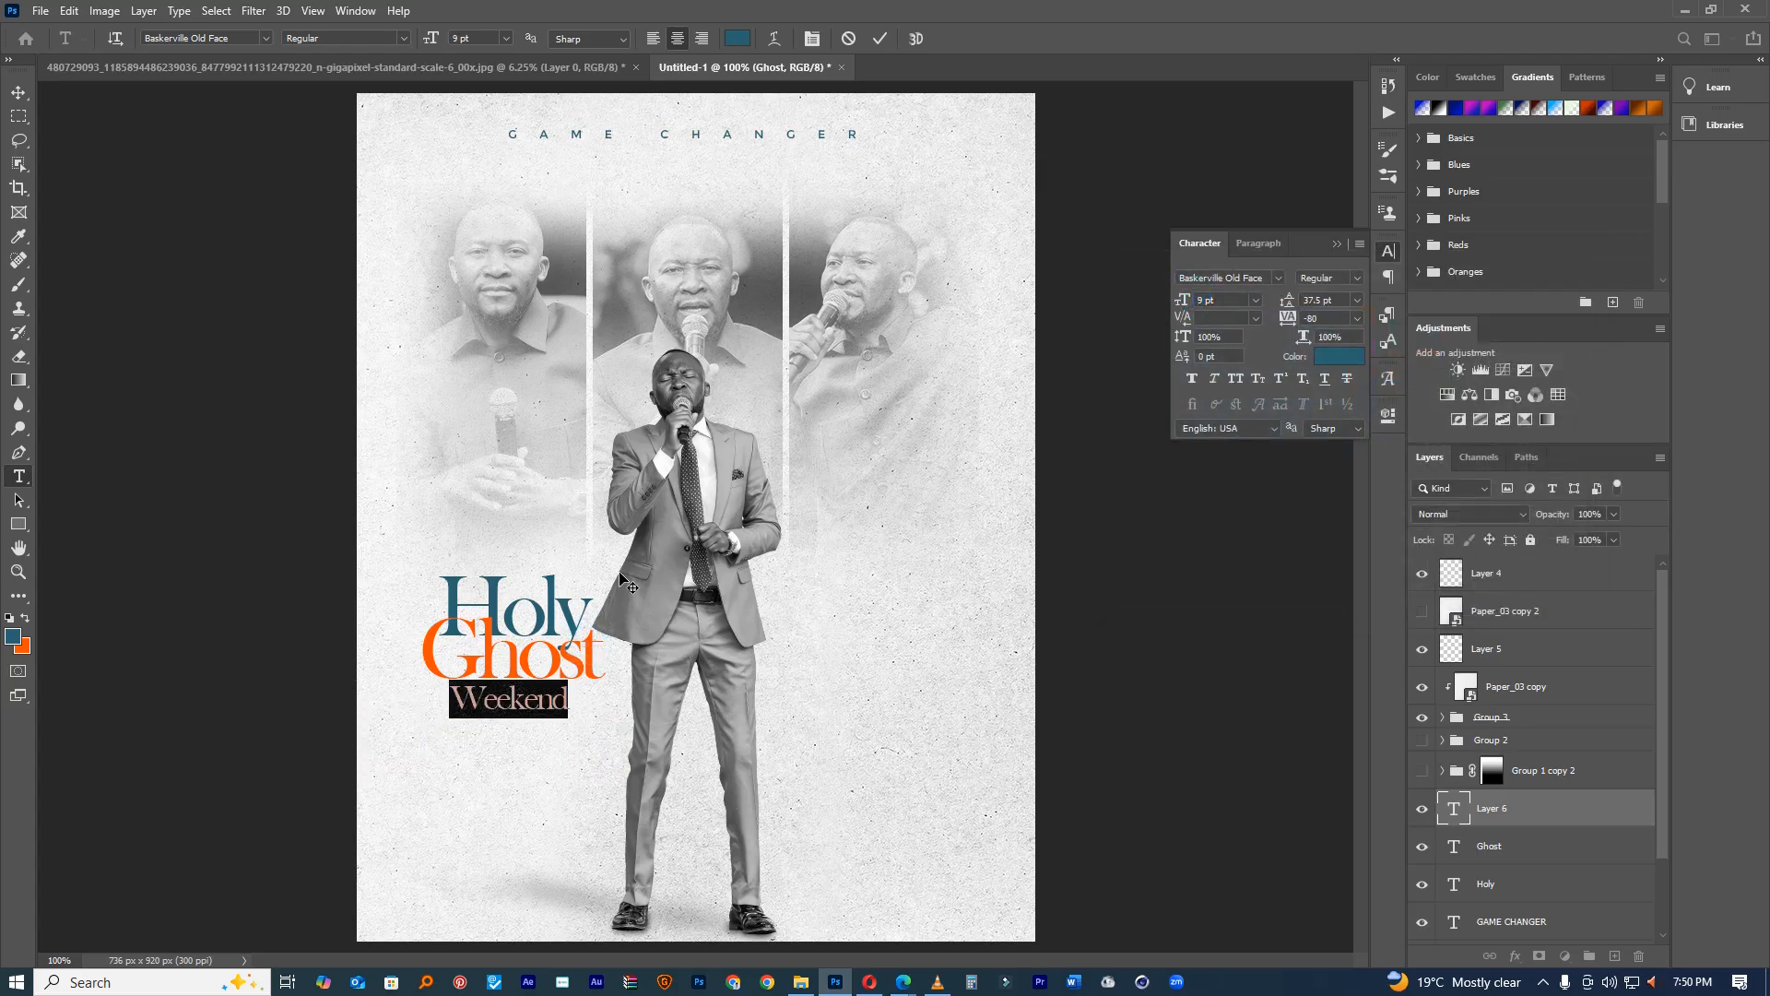
Step: Set Weekend in condensed Tusker Grotesk at 31 pt with -20 tracking, below Holy Ghost
click(1278, 278)
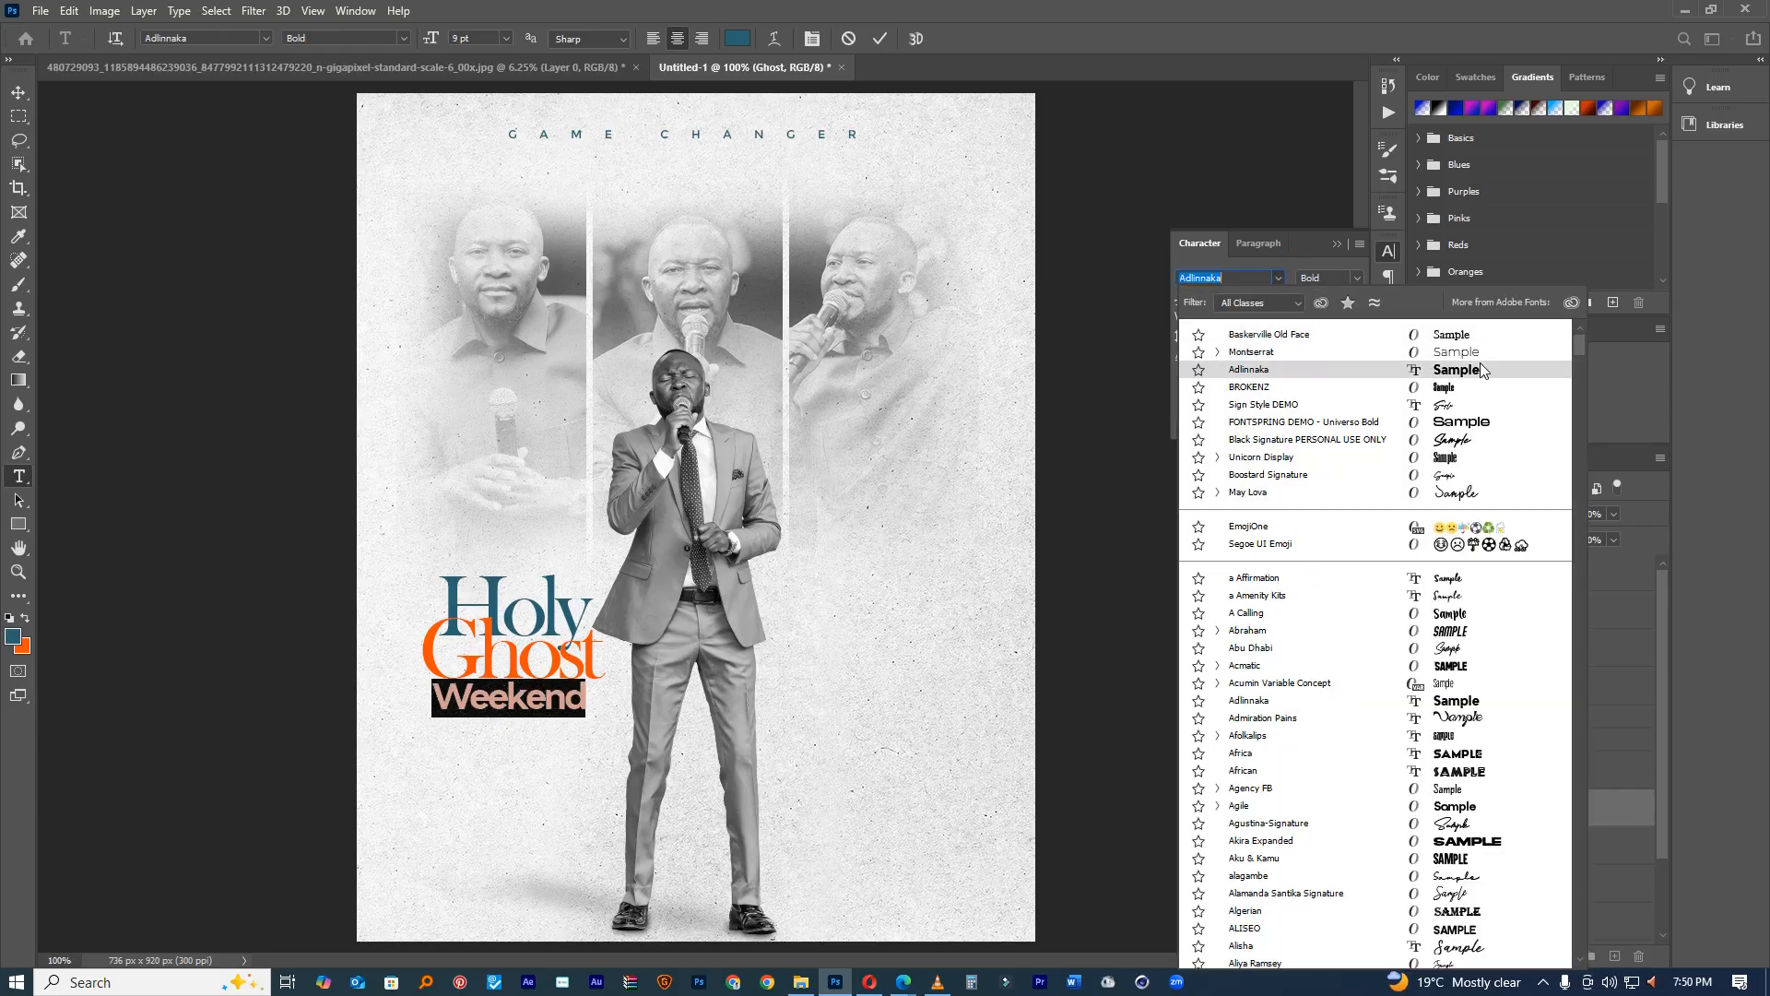
text(tus)
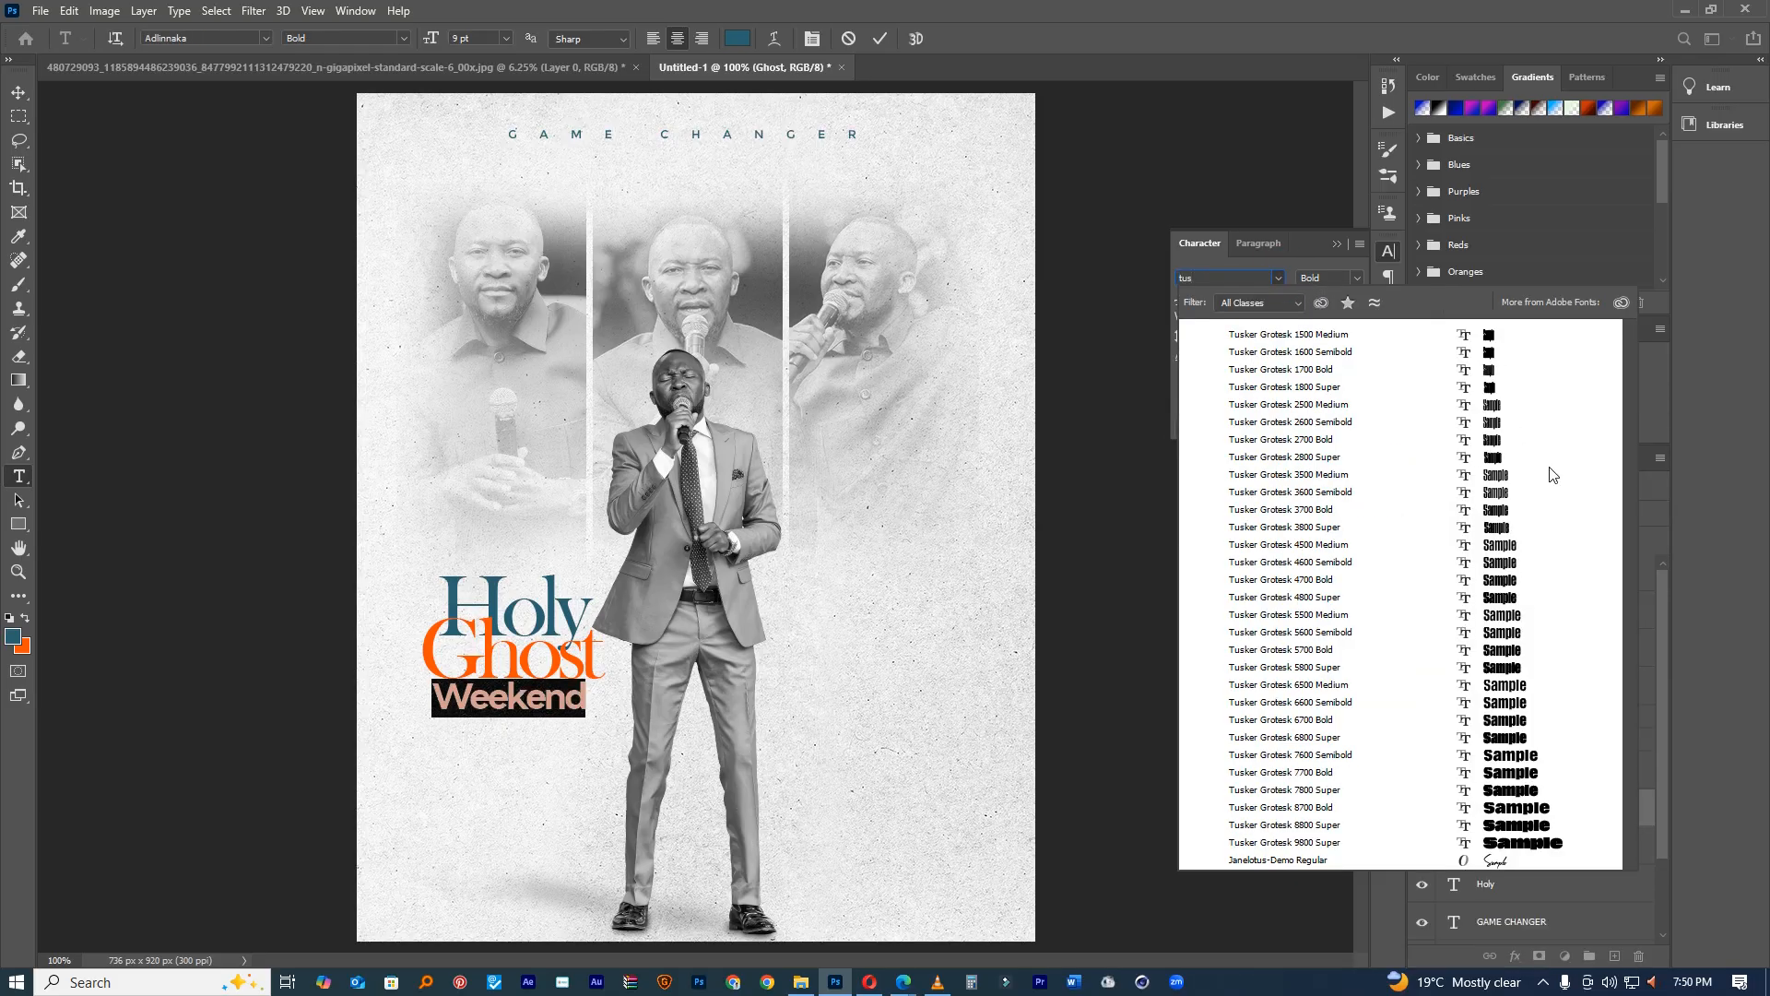
click(1502, 400)
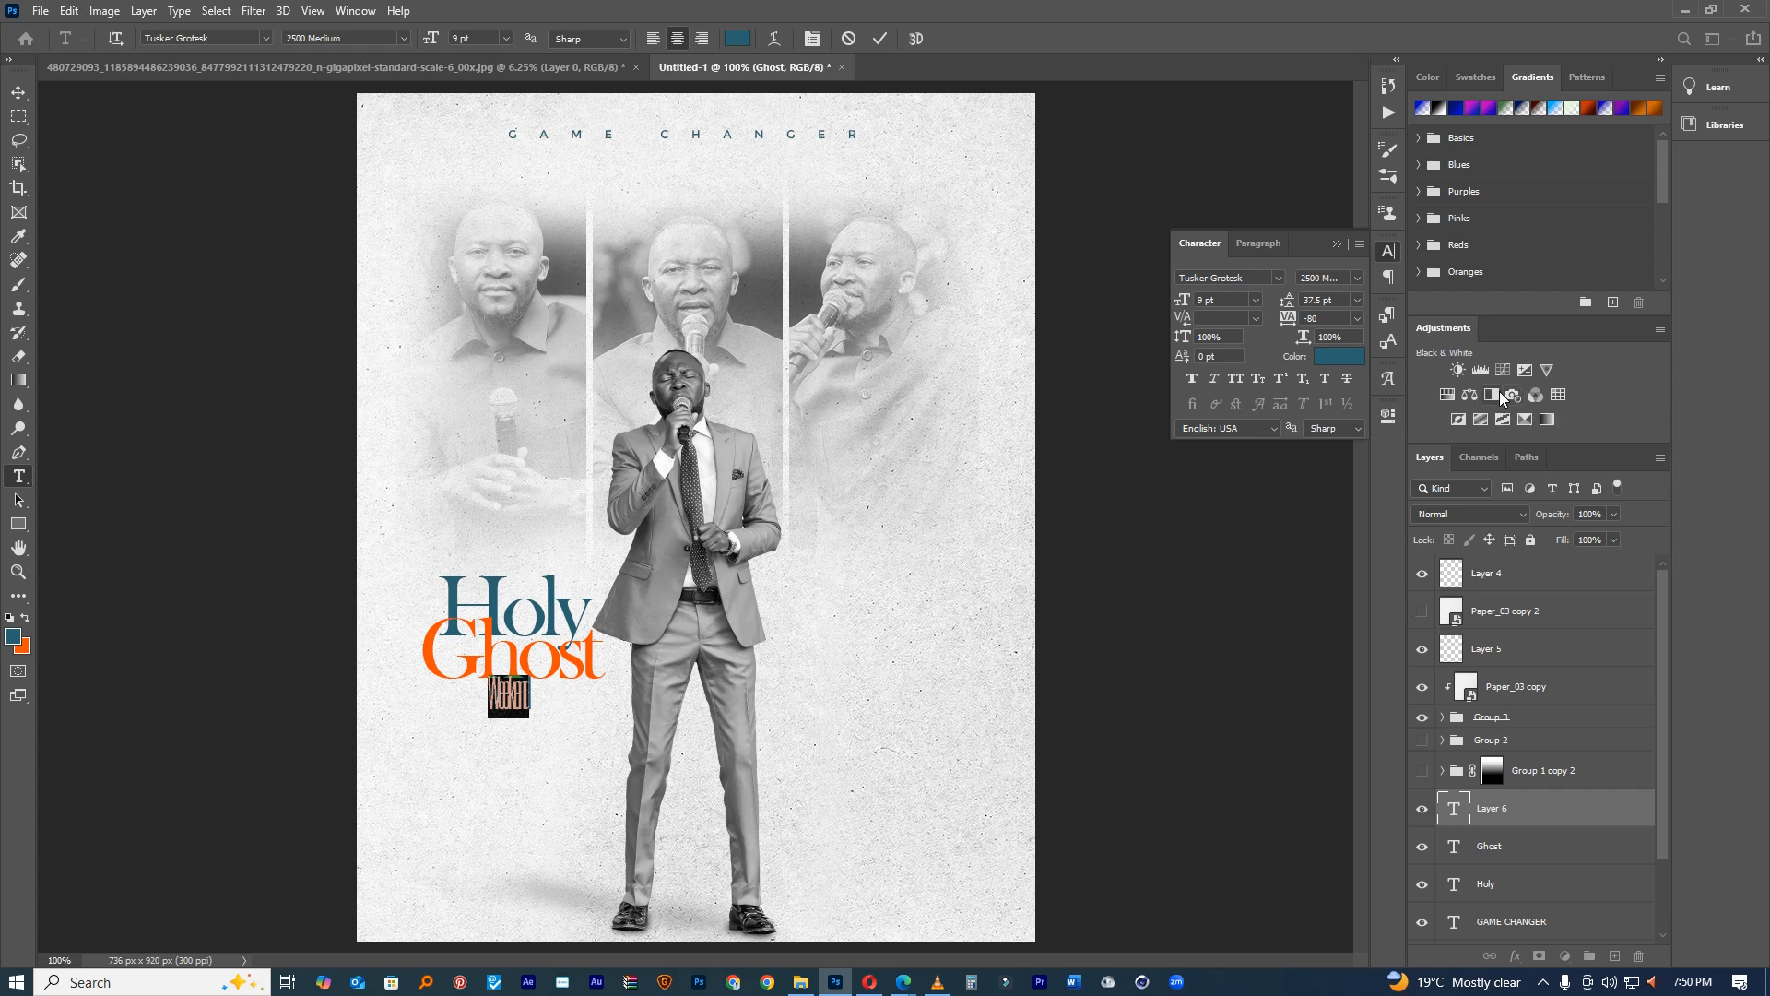
drag(1182, 300, 1209, 297)
drag(606, 767, 606, 794)
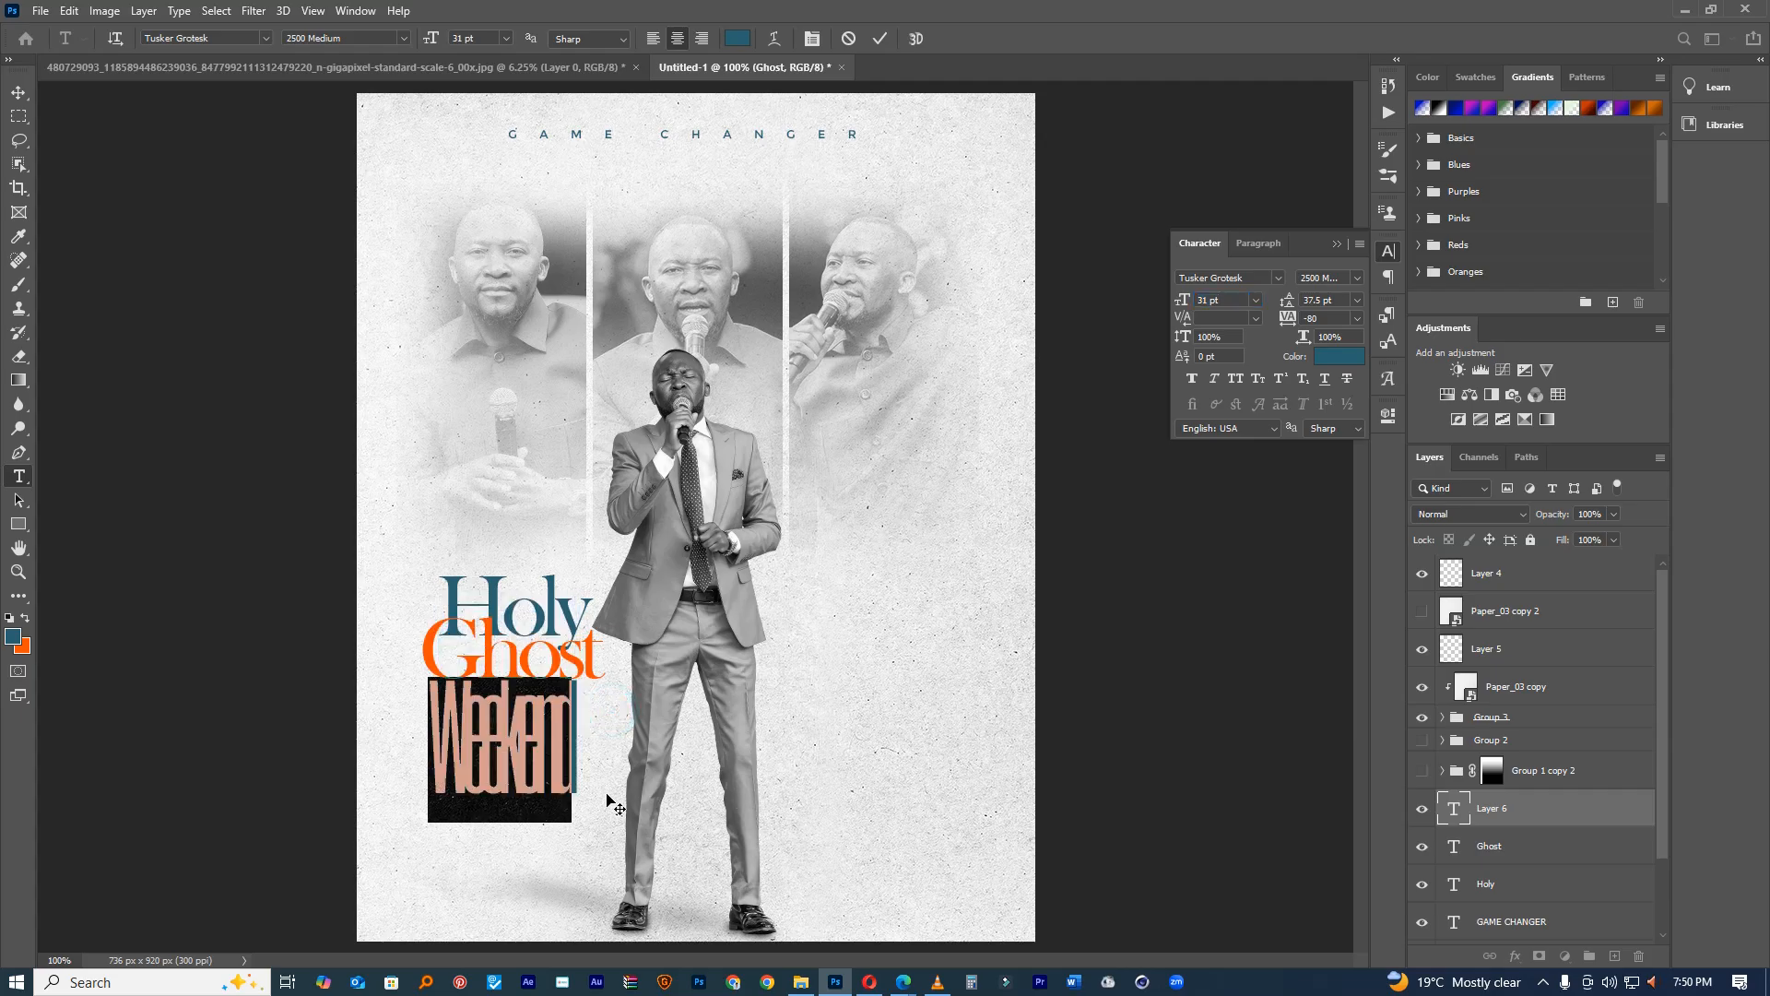
drag(1291, 322, 1294, 324)
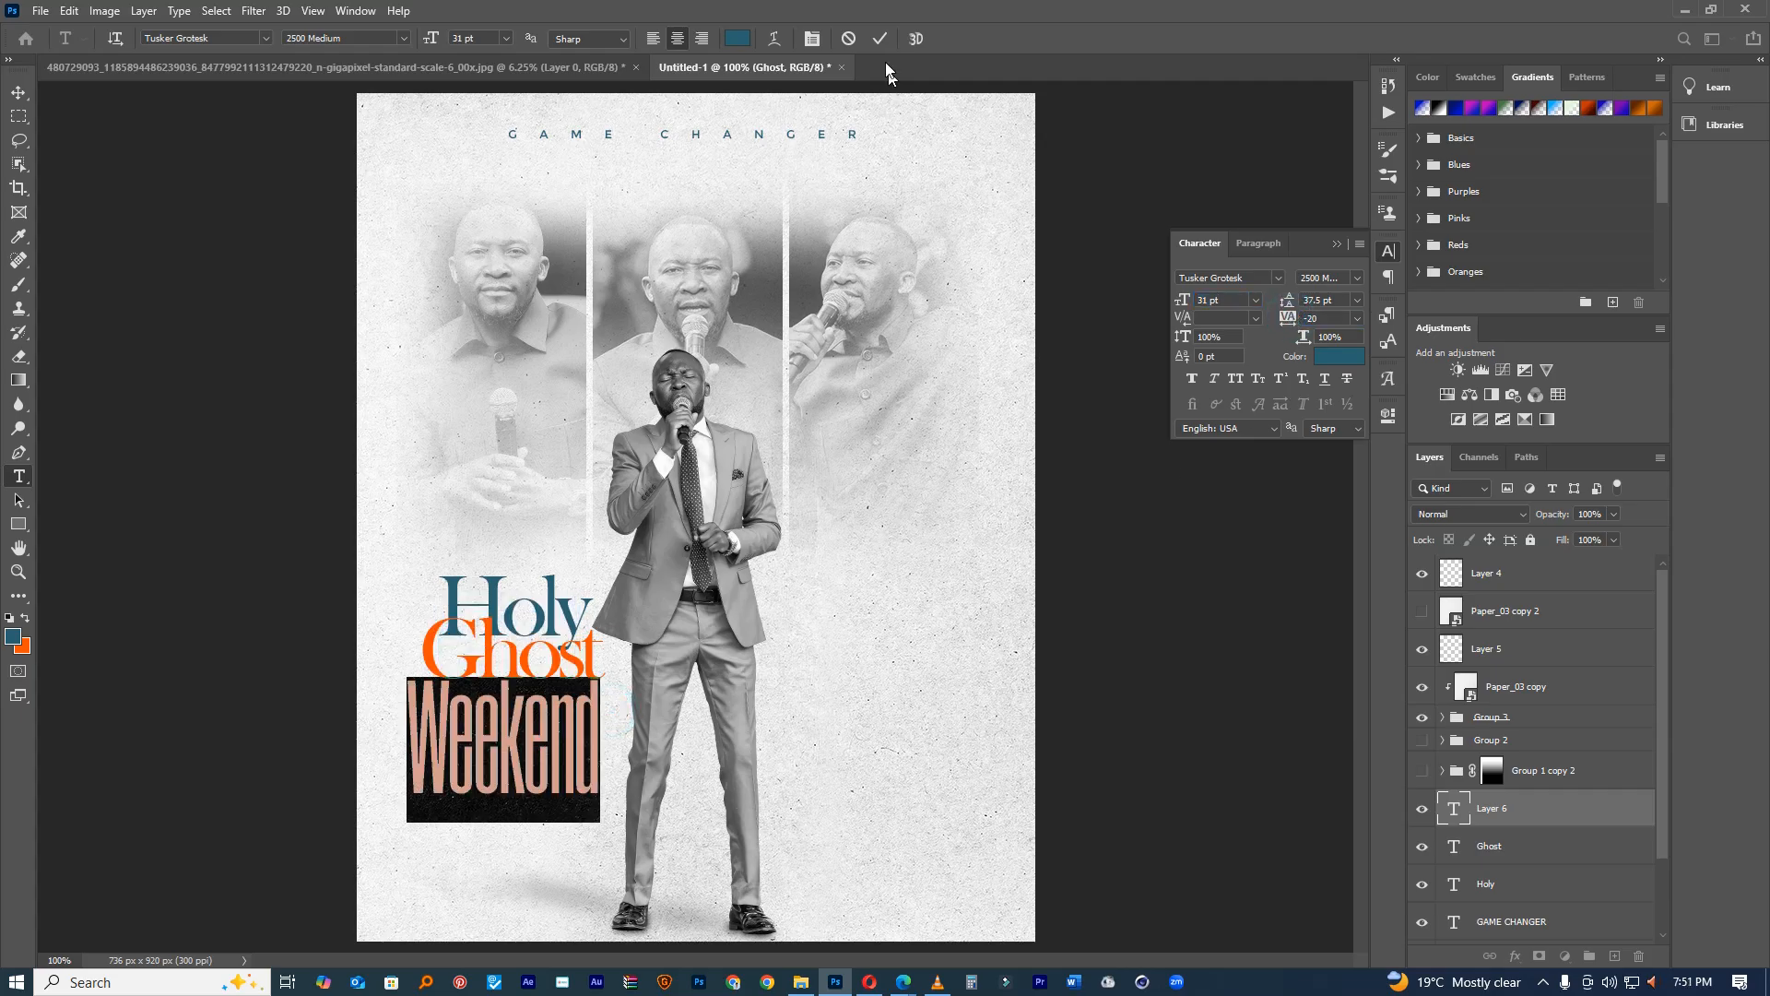
click(879, 38)
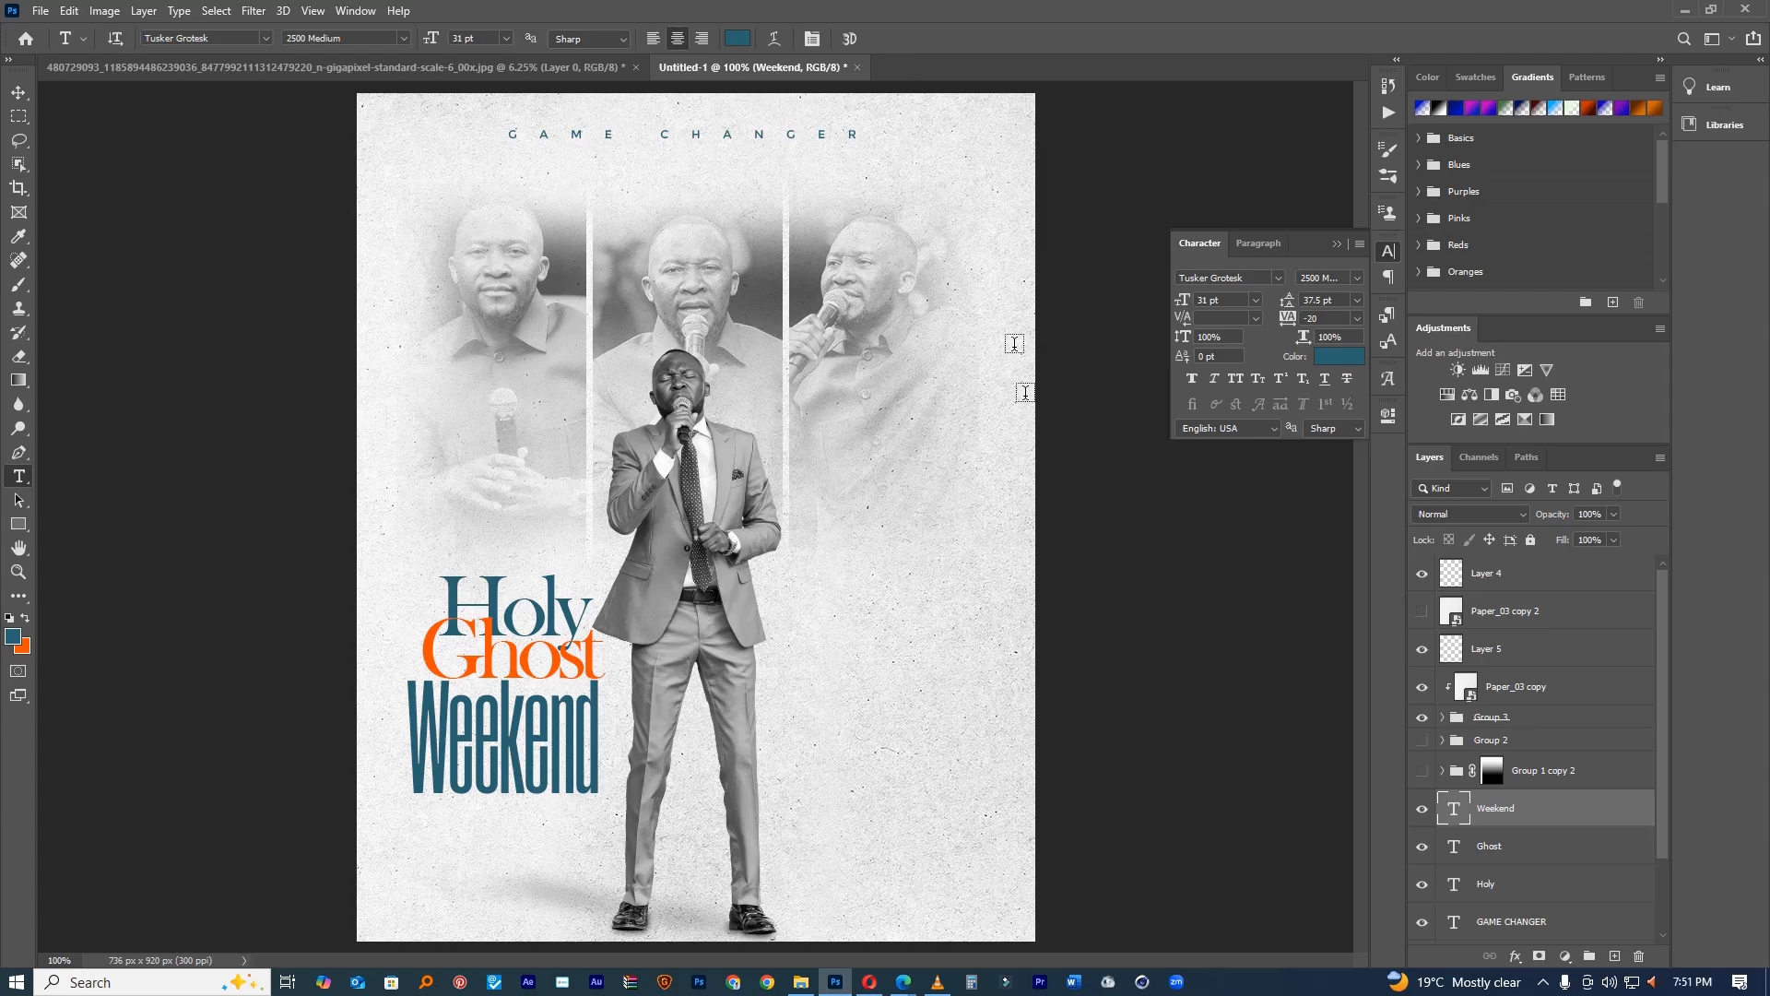
Step: Make WEEKEND all caps, reduce it to 23 pt, and widen tracking to 20
double_click(581, 735)
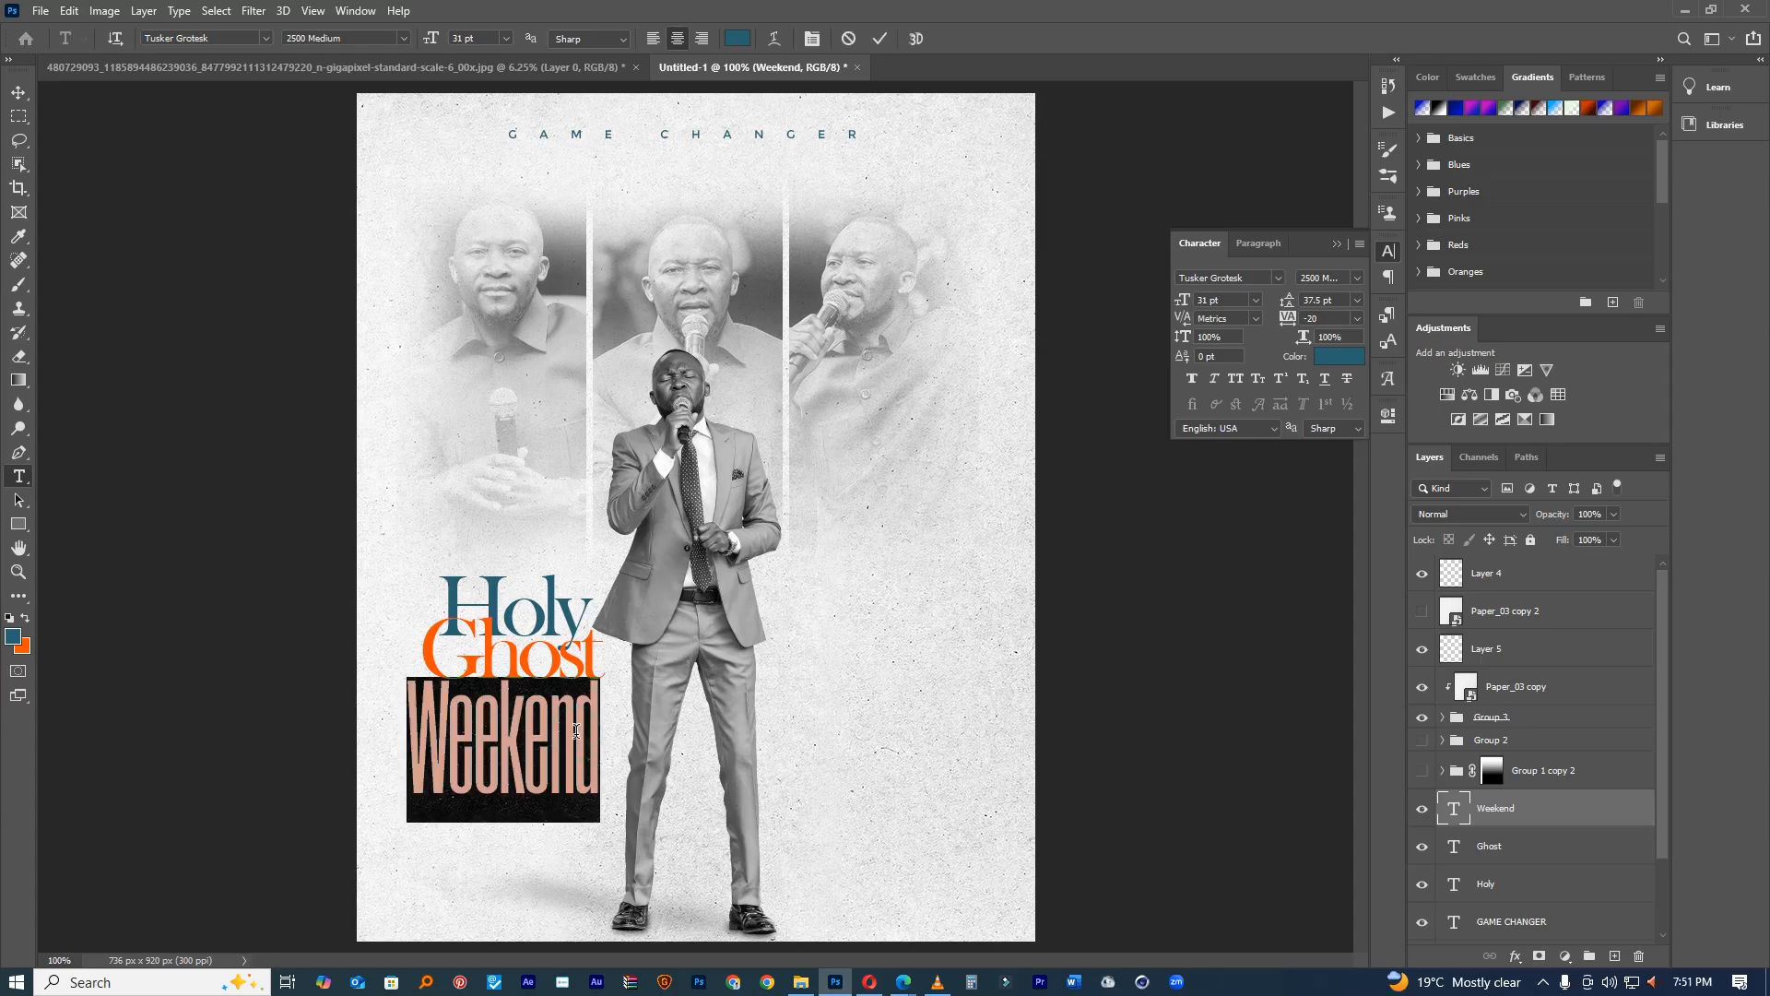
click(1359, 246)
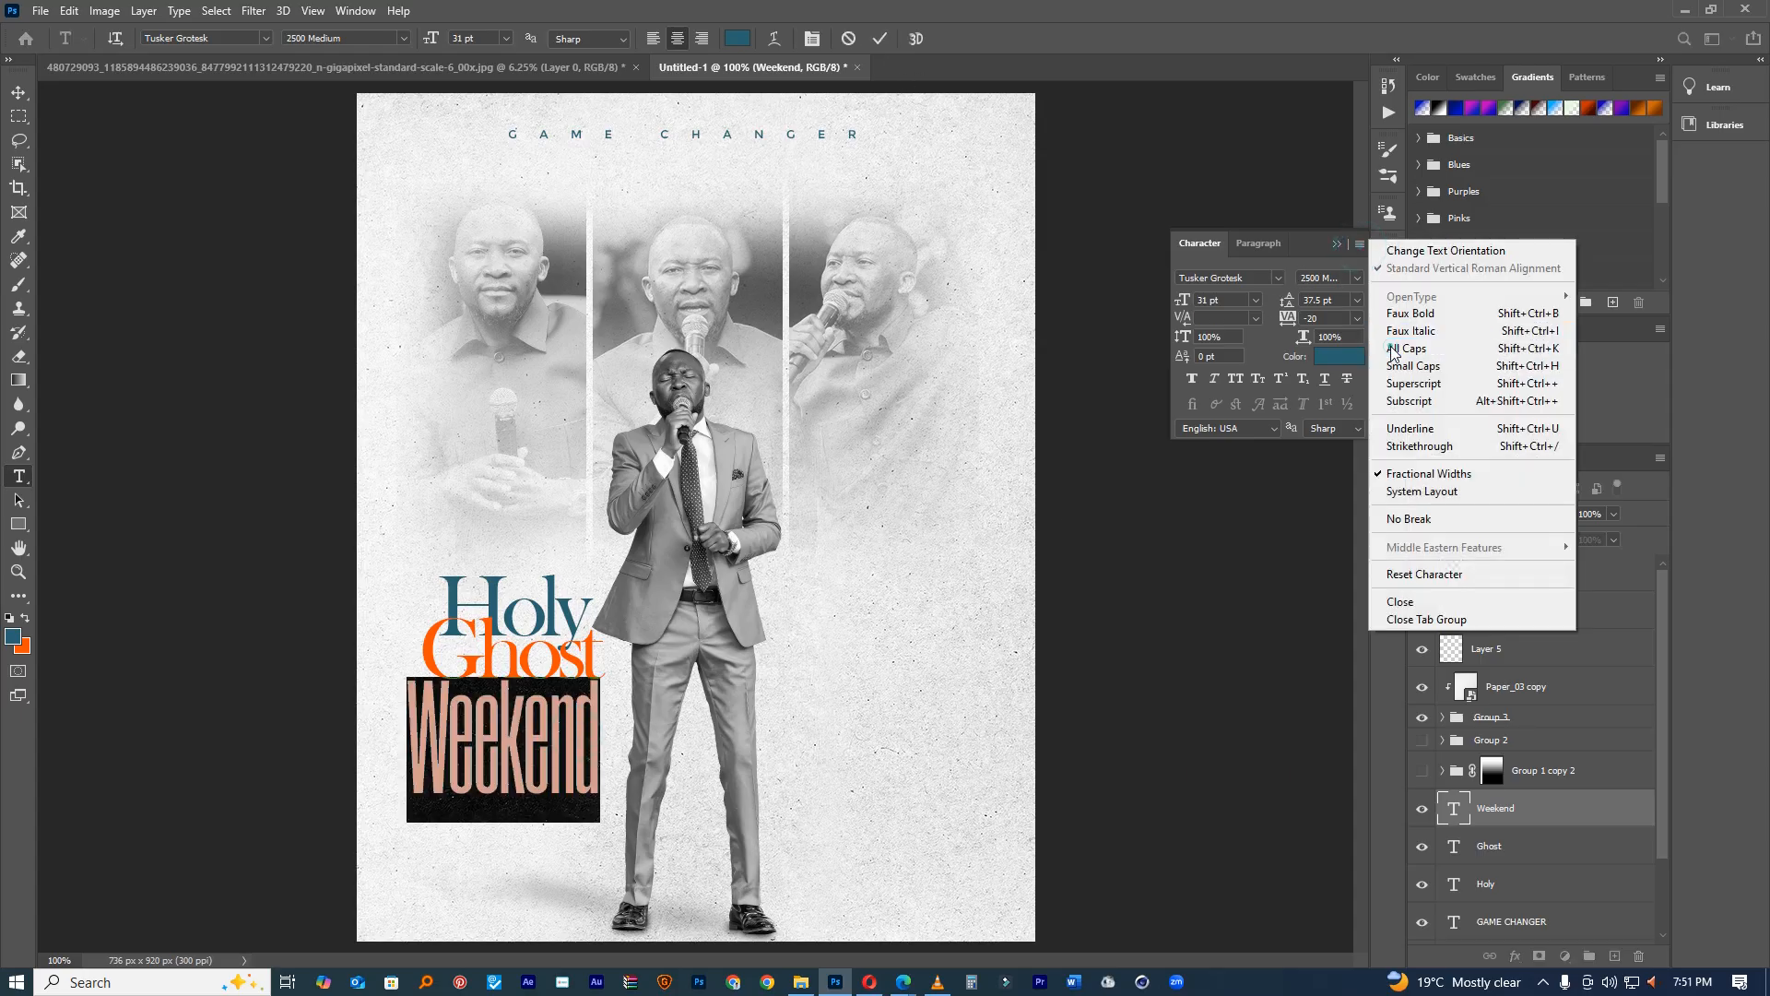
click(1393, 349)
drag(1183, 300, 1171, 300)
drag(1290, 320, 1290, 319)
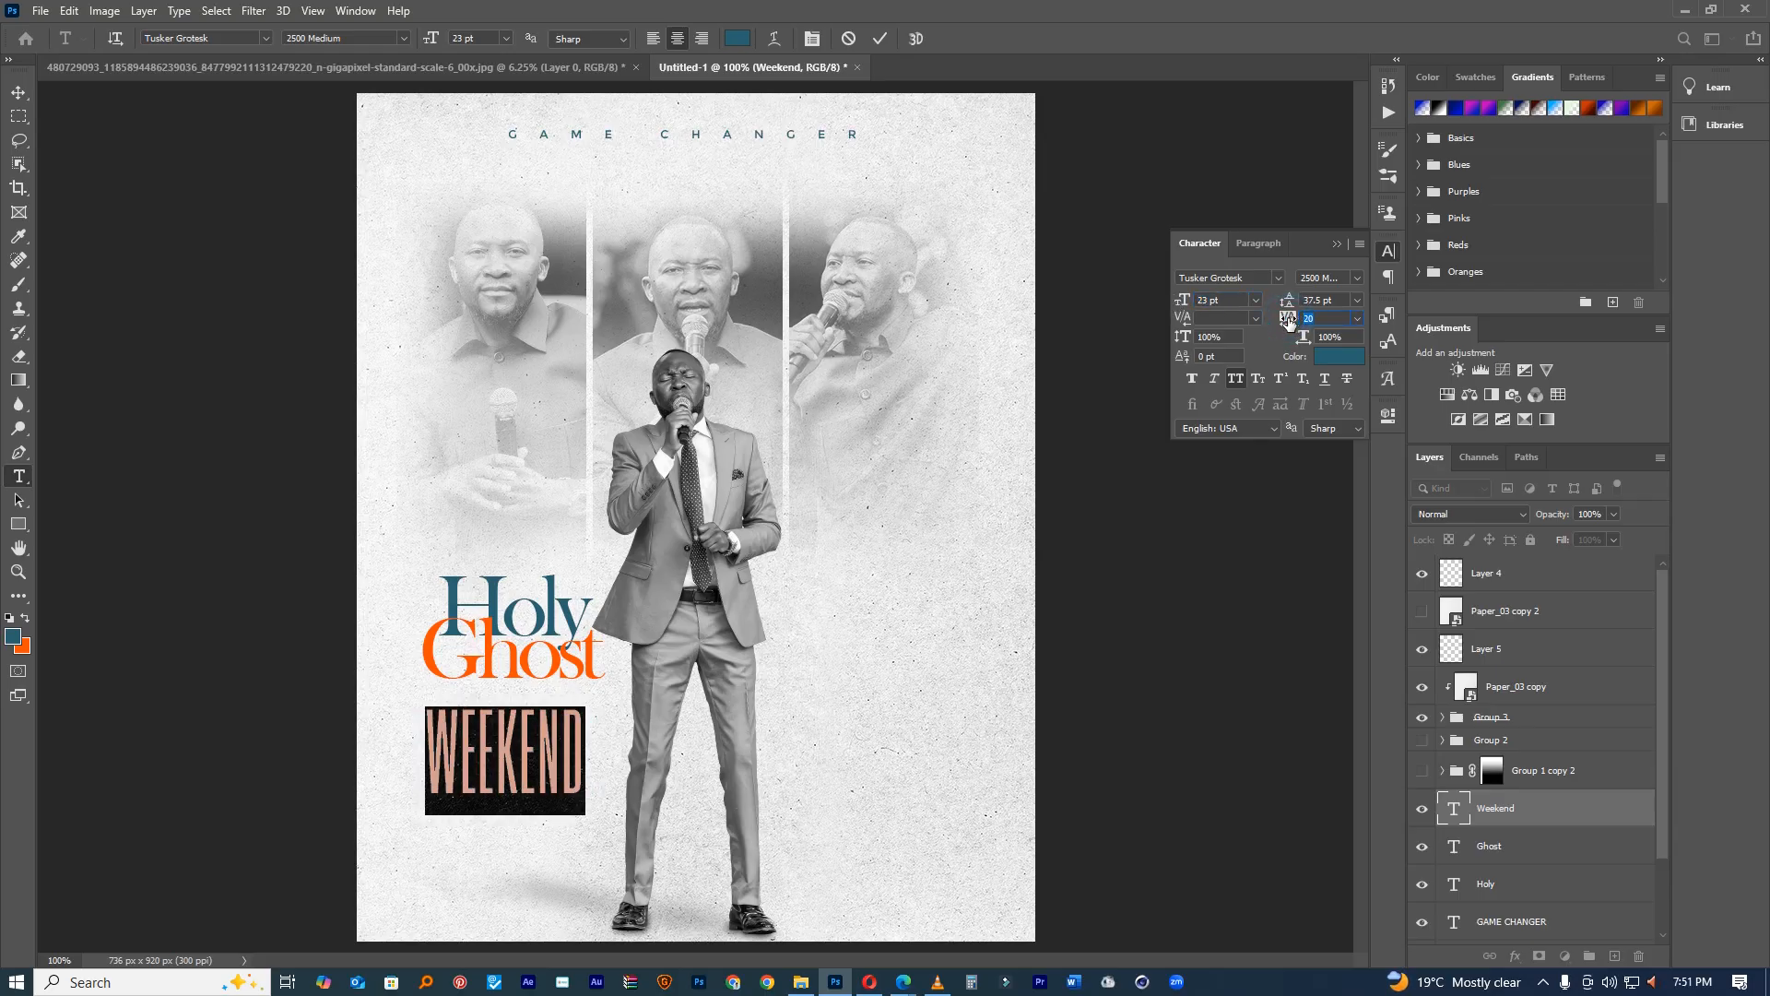
click(882, 40)
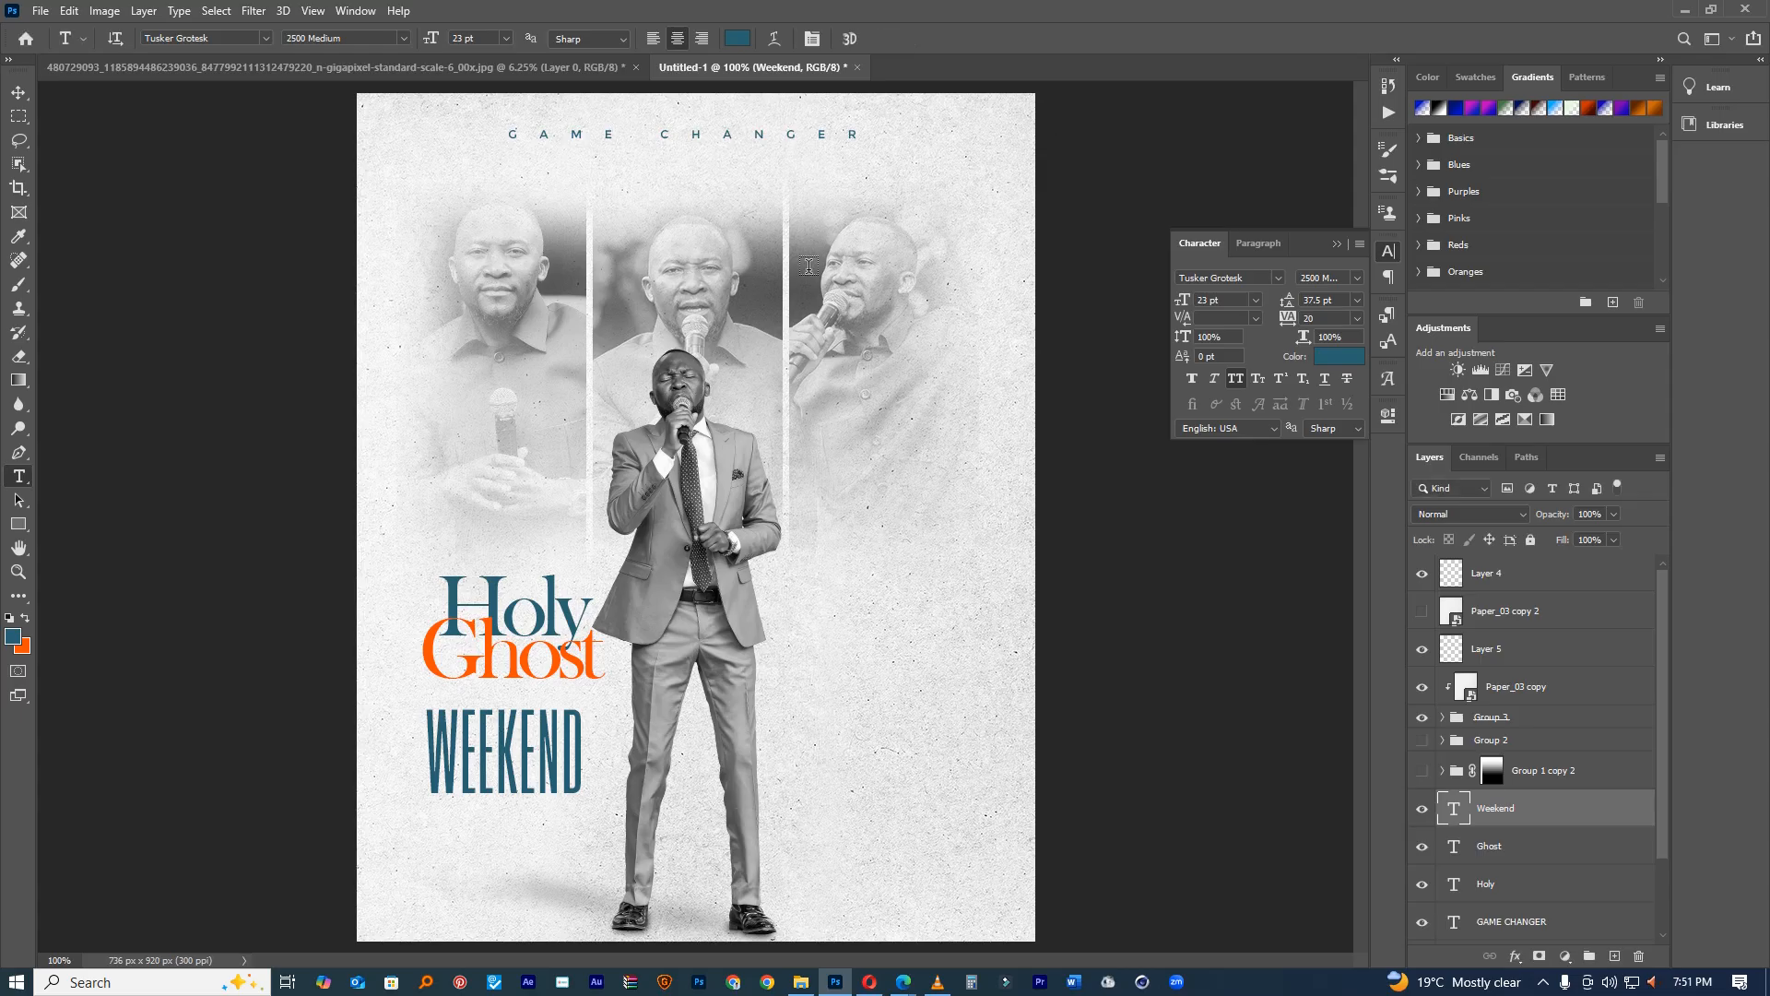
Step: Nudge WEEKEND up closer under Ghost and select the Holy and Ghost layers
click(20, 94)
drag(510, 745, 516, 719)
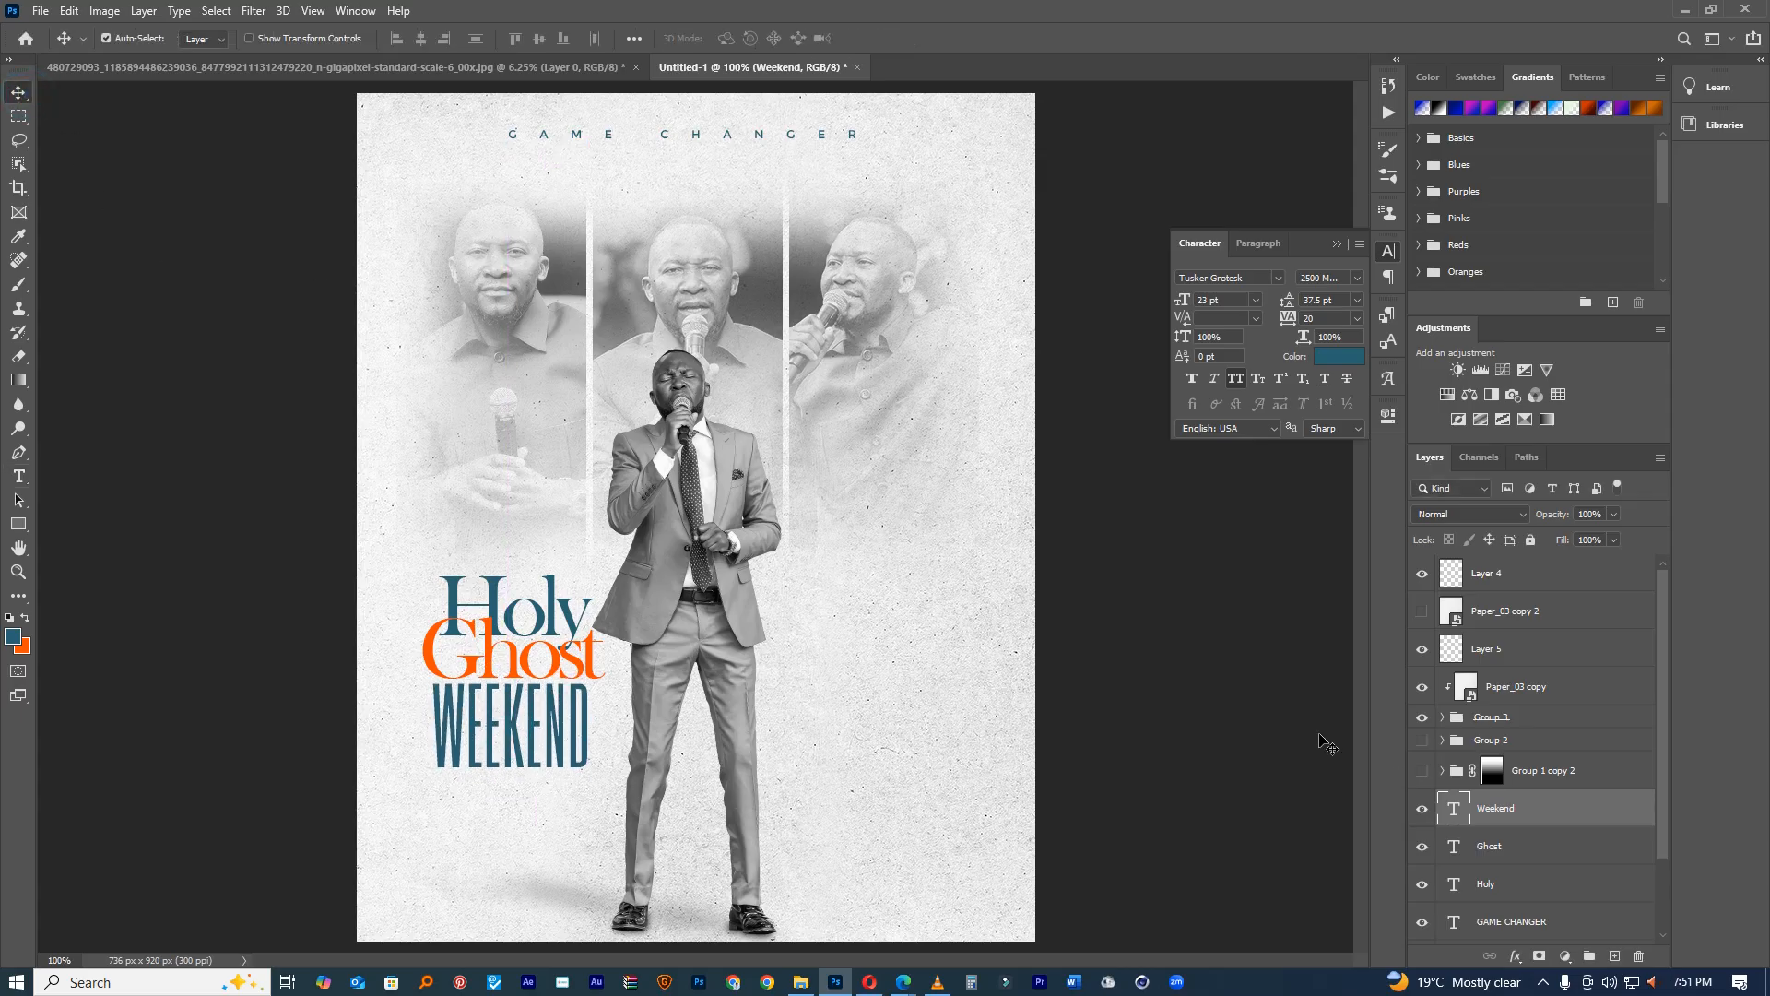
click(1503, 881)
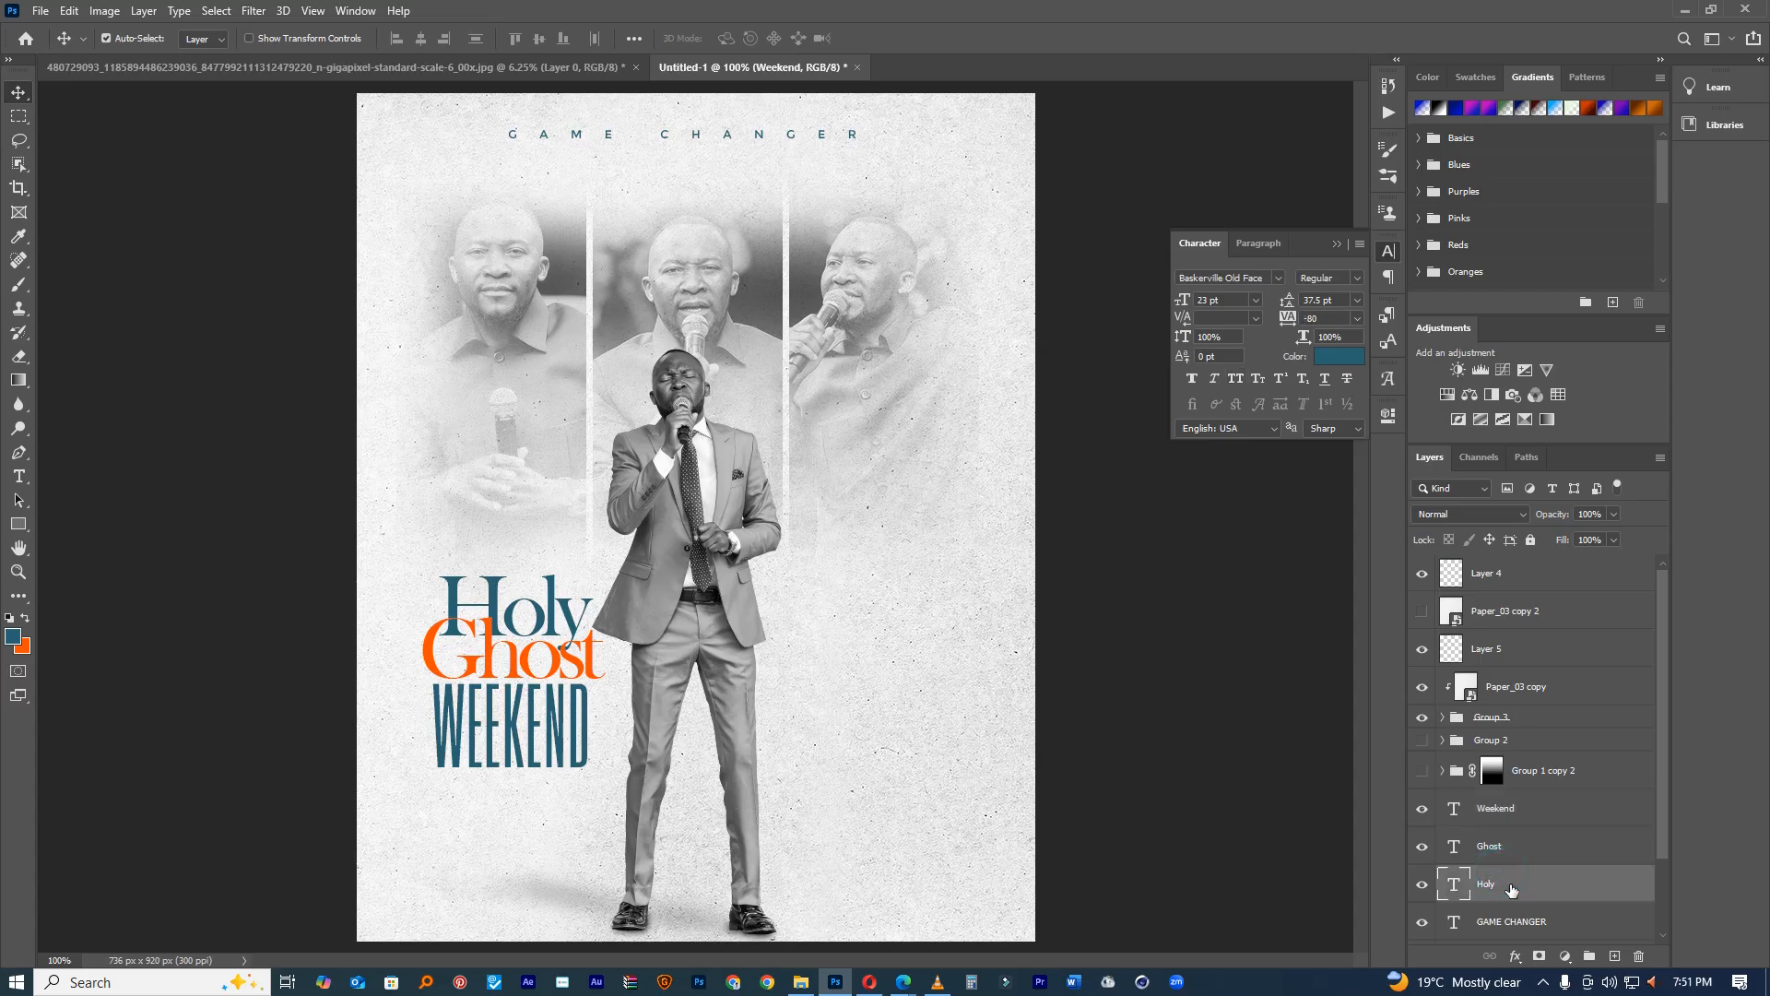
shift+click(1507, 857)
Step: Group and hide the old Holy Ghost title, then duplicate WEEKEND above itself
key(ctrl+g)
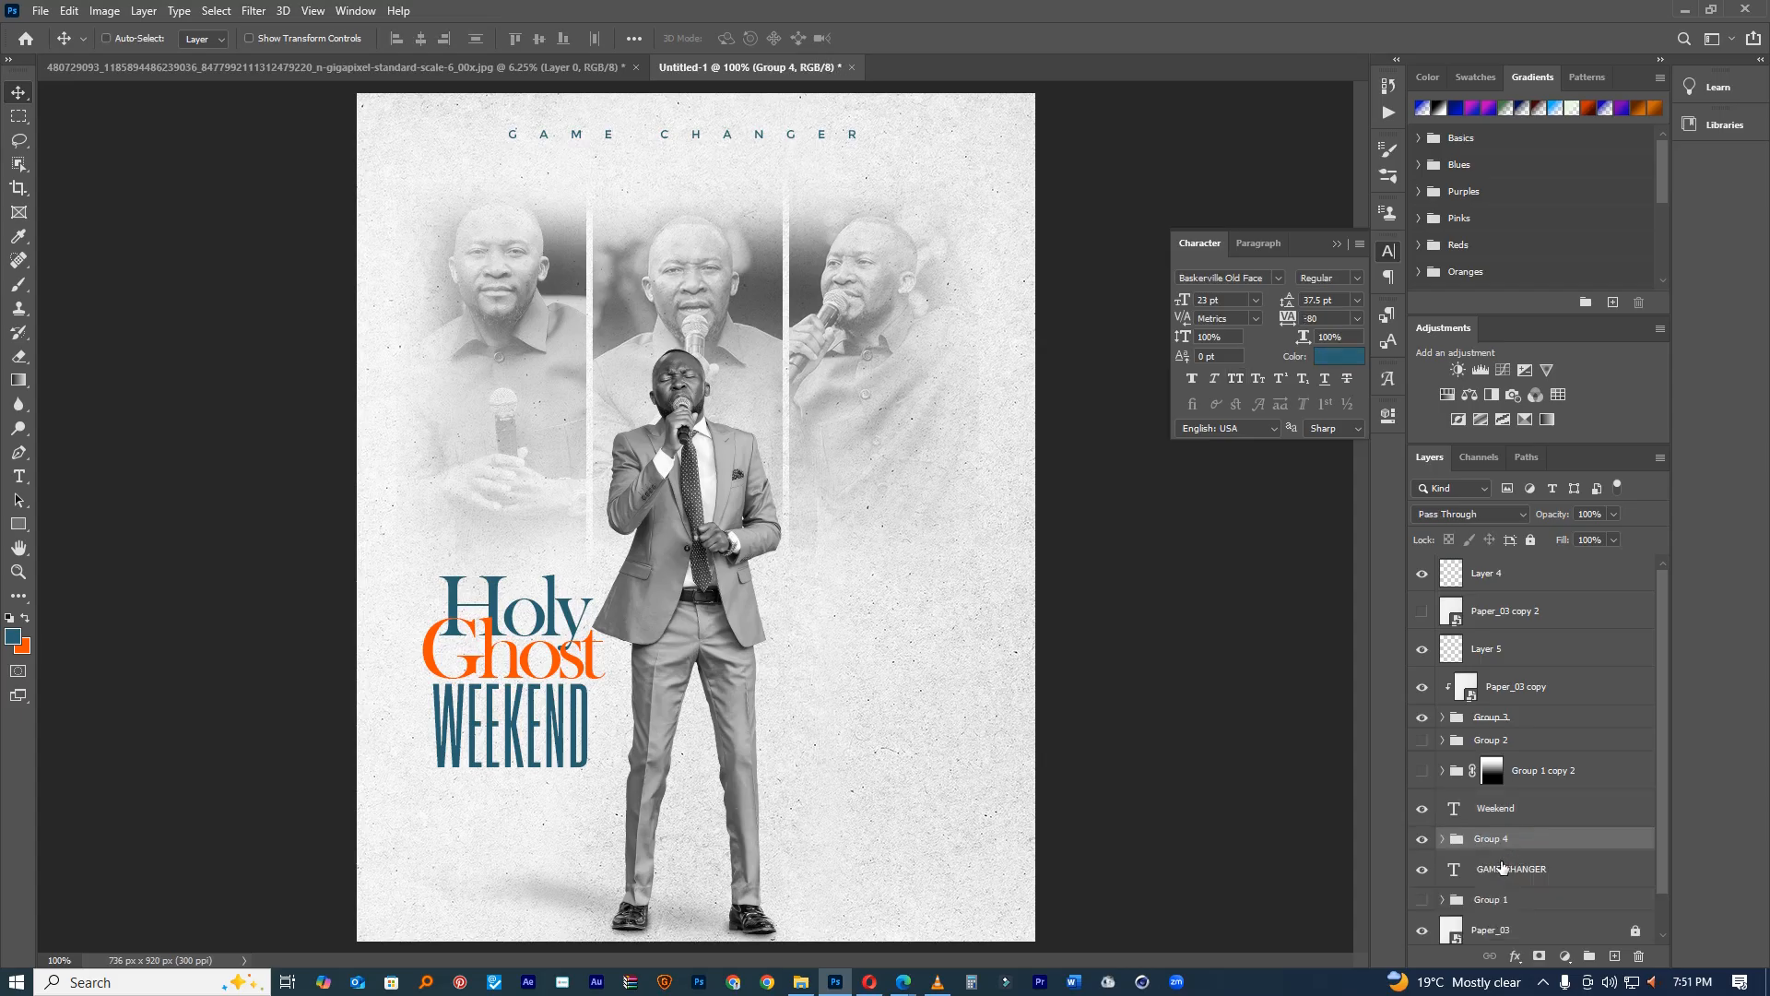
click(1422, 838)
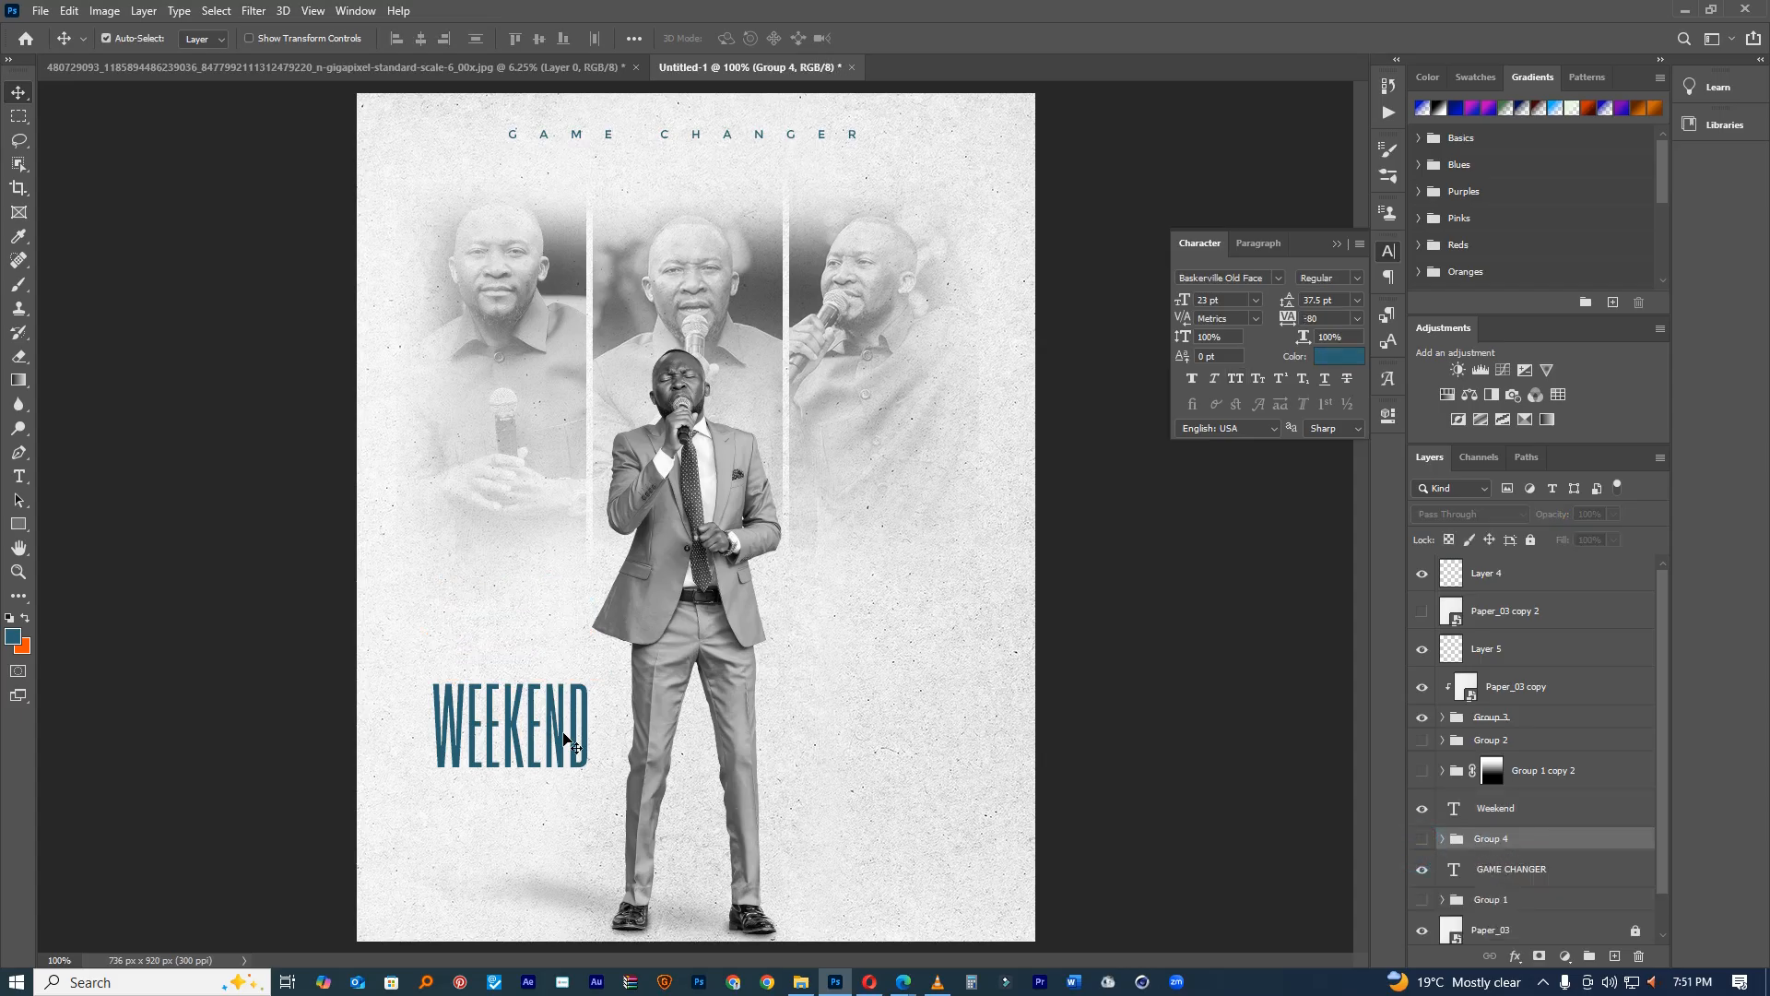
drag(557, 722, 555, 631)
Step: Retype the copy as GHOST with tracking 0 at 30 pt
double_click(554, 629)
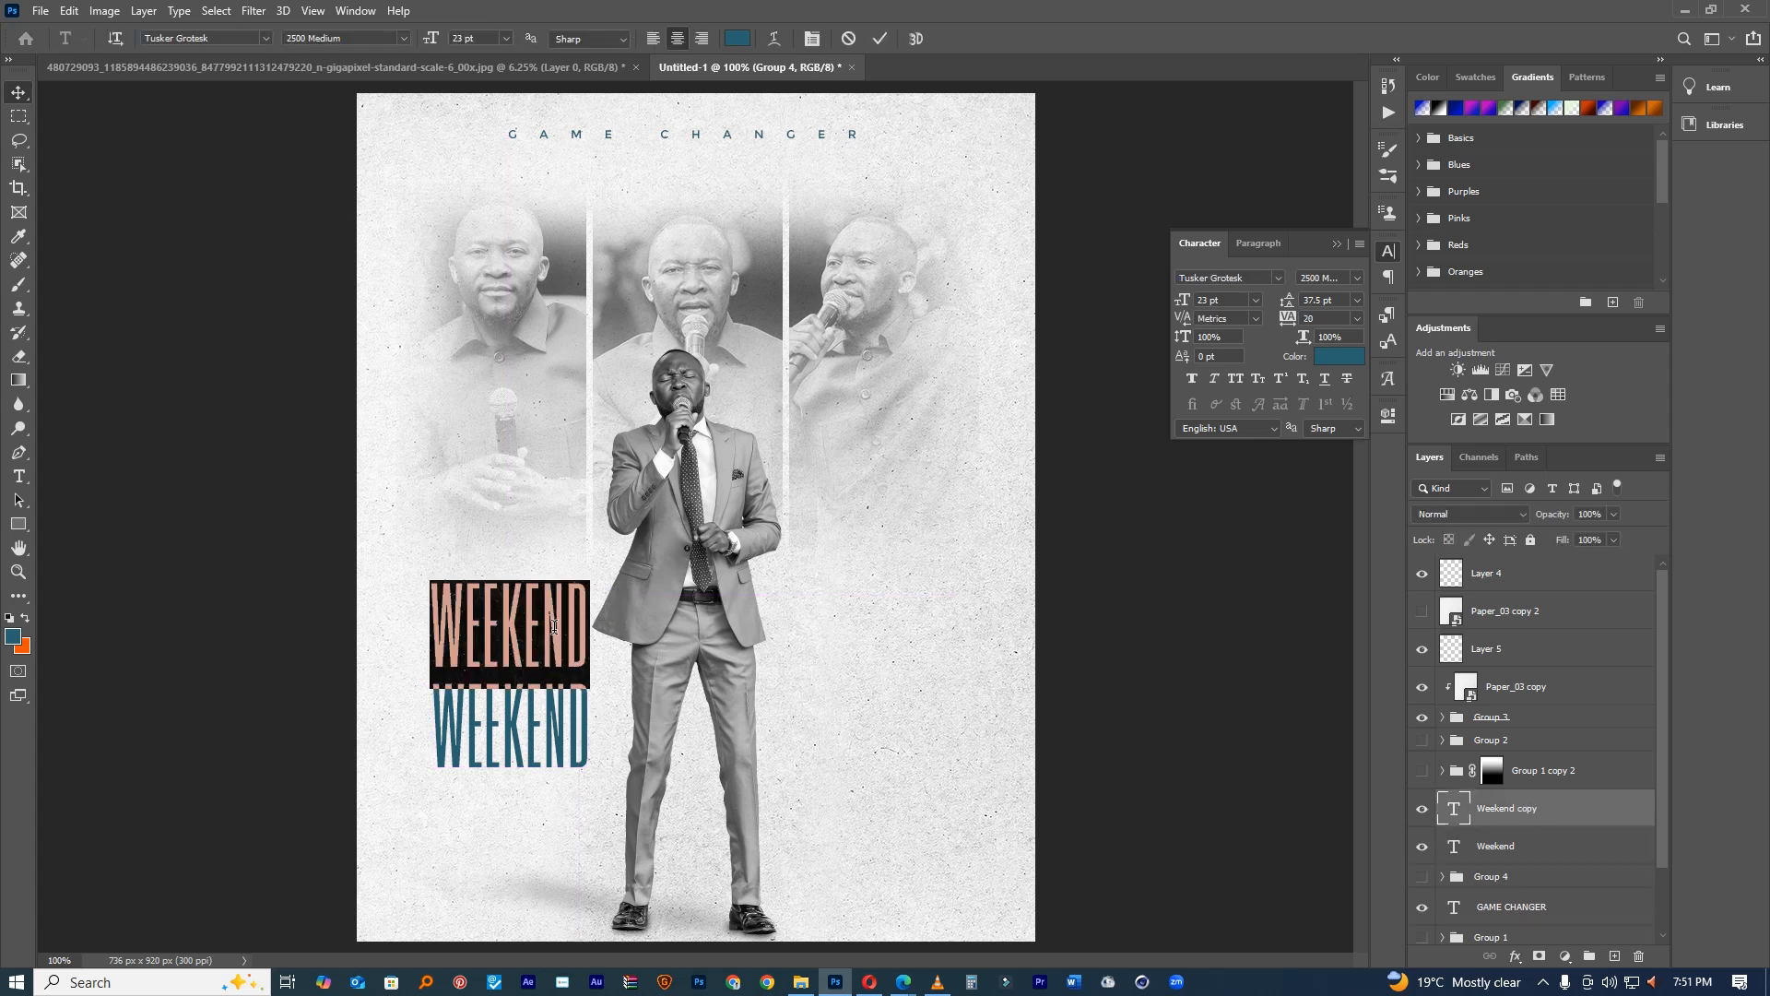
text(GHOST)
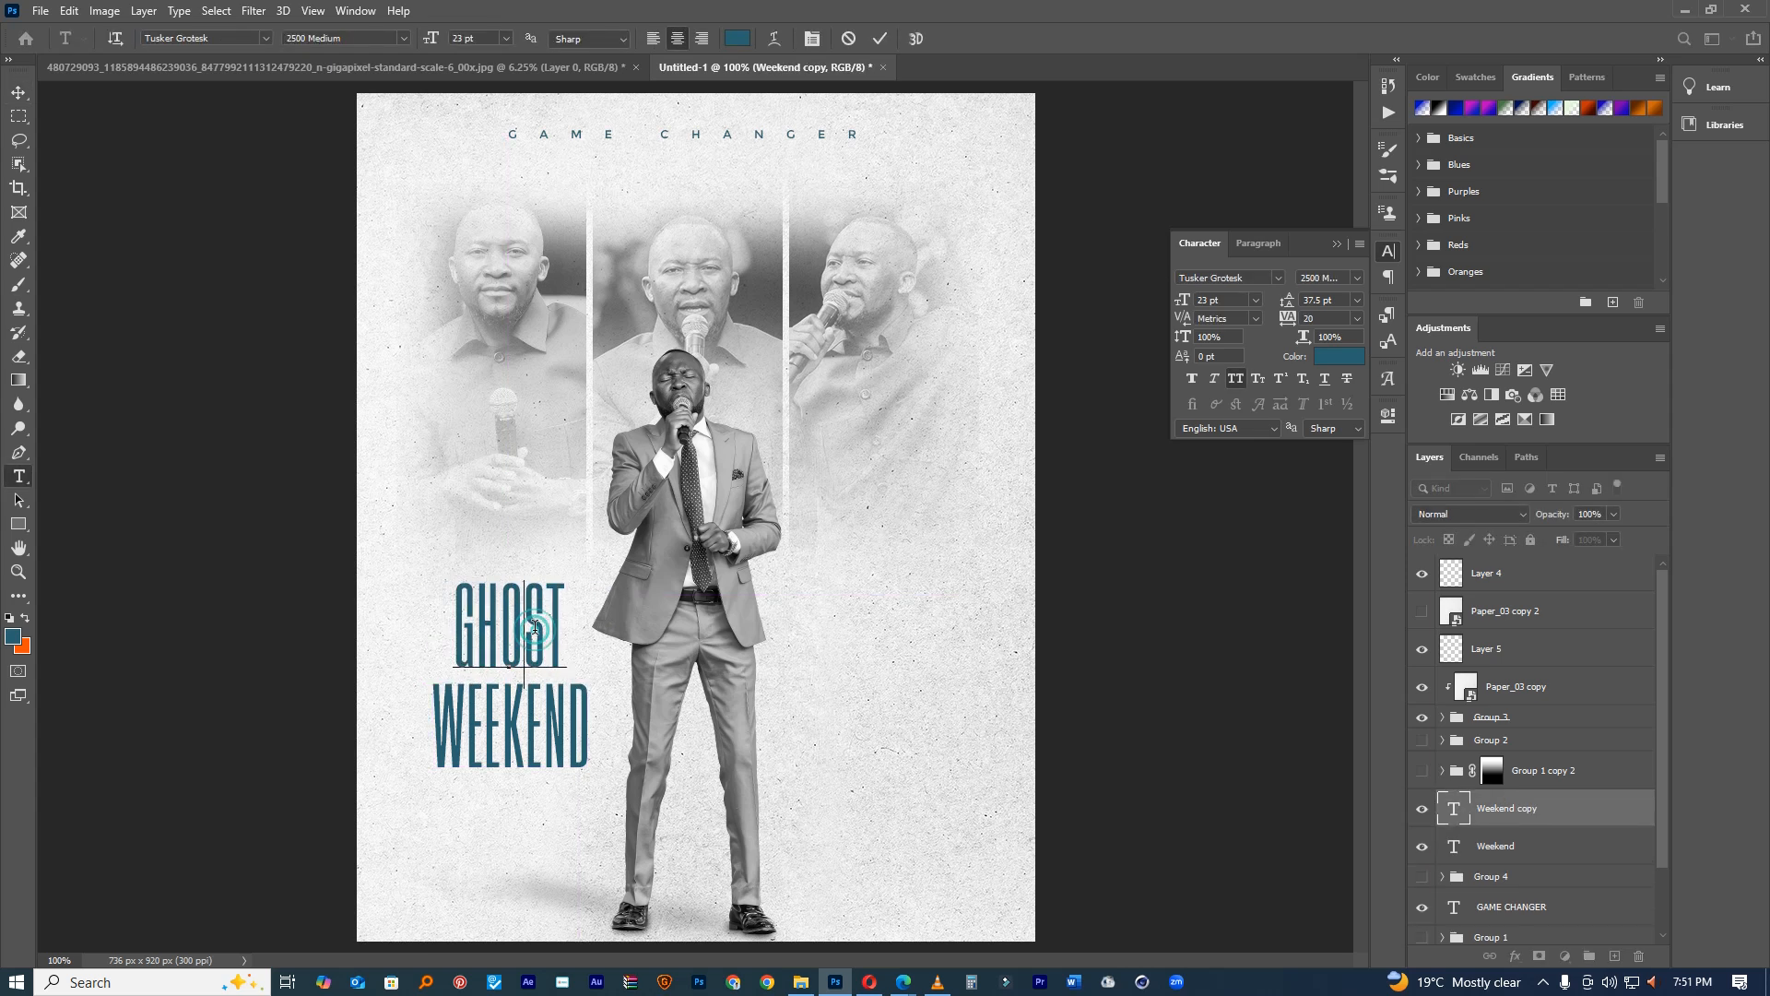
key(ctrl+a)
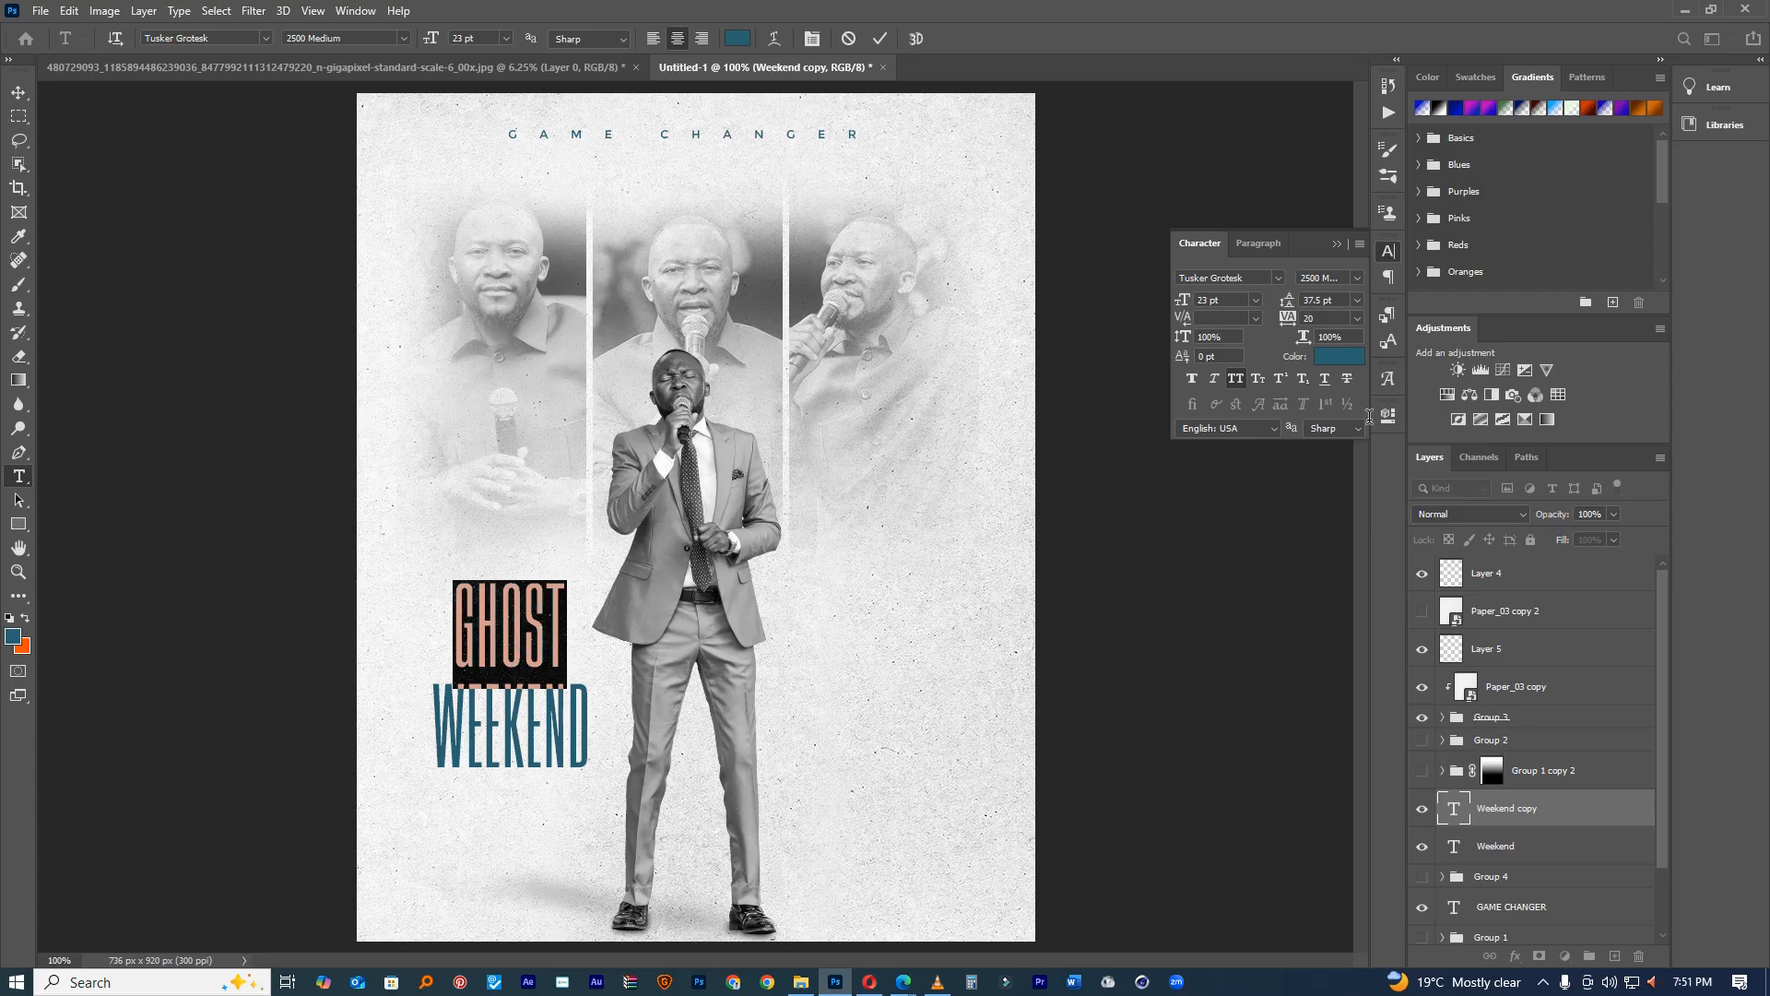
drag(1295, 319, 1295, 319)
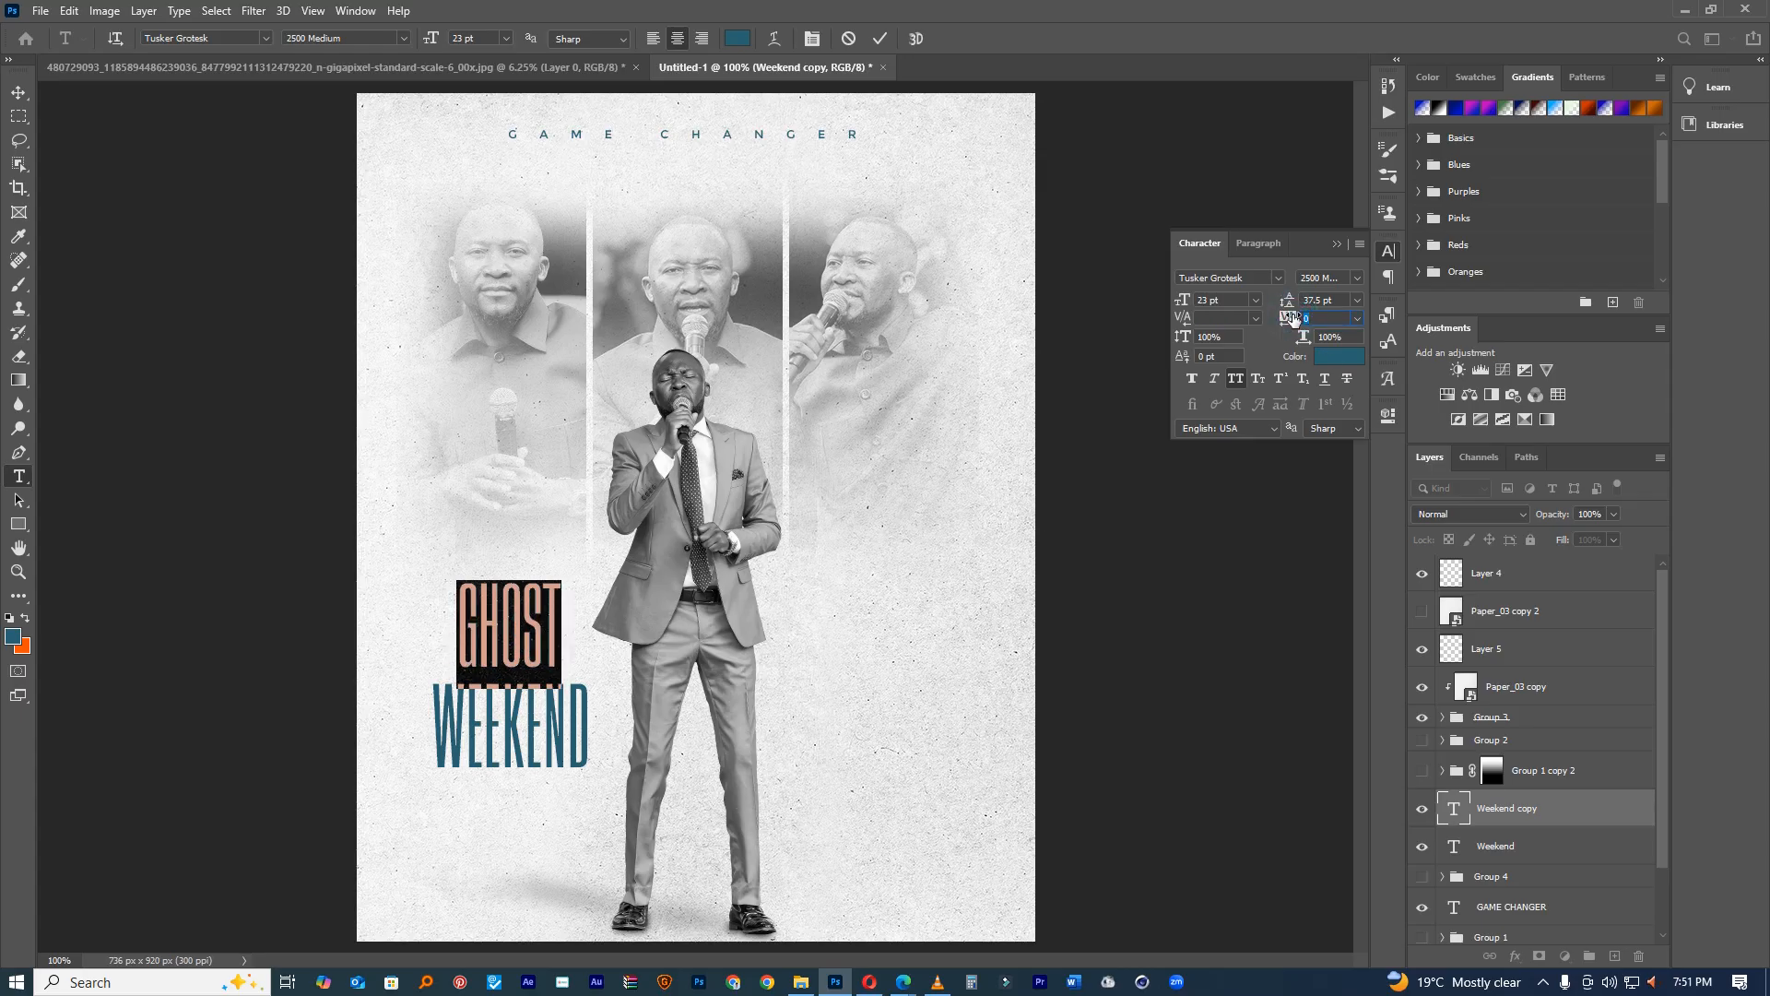
drag(1187, 302, 1201, 299)
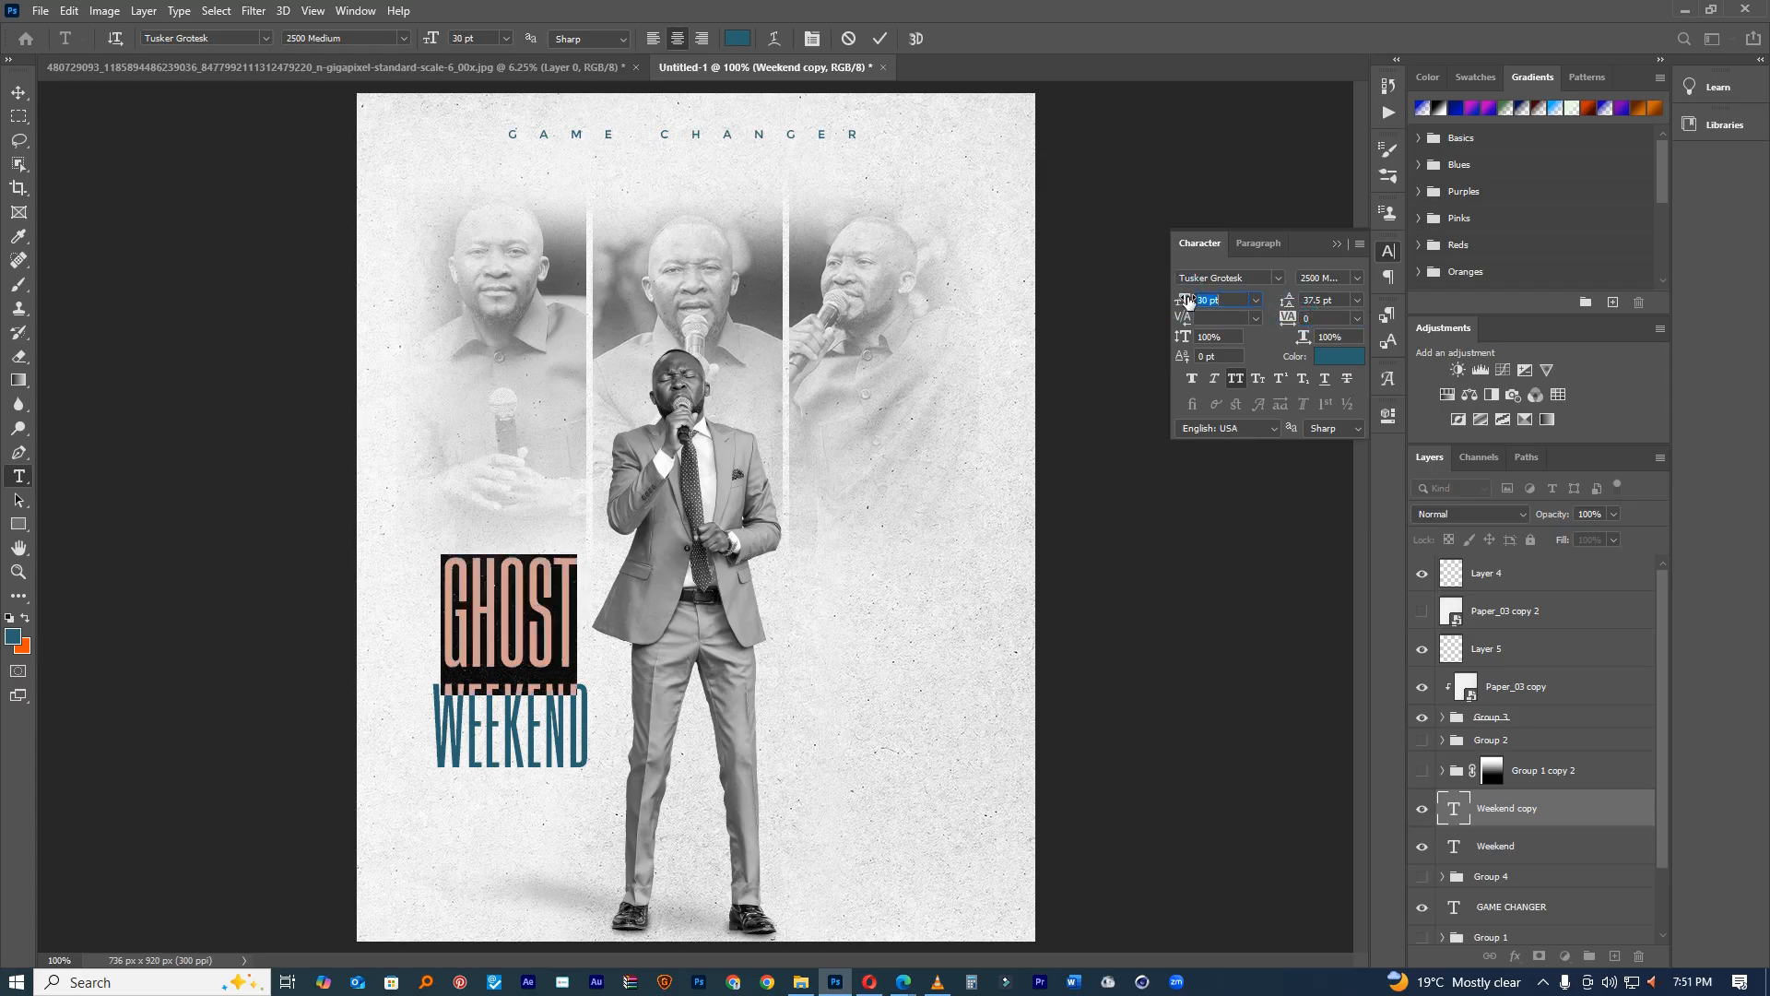
click(882, 37)
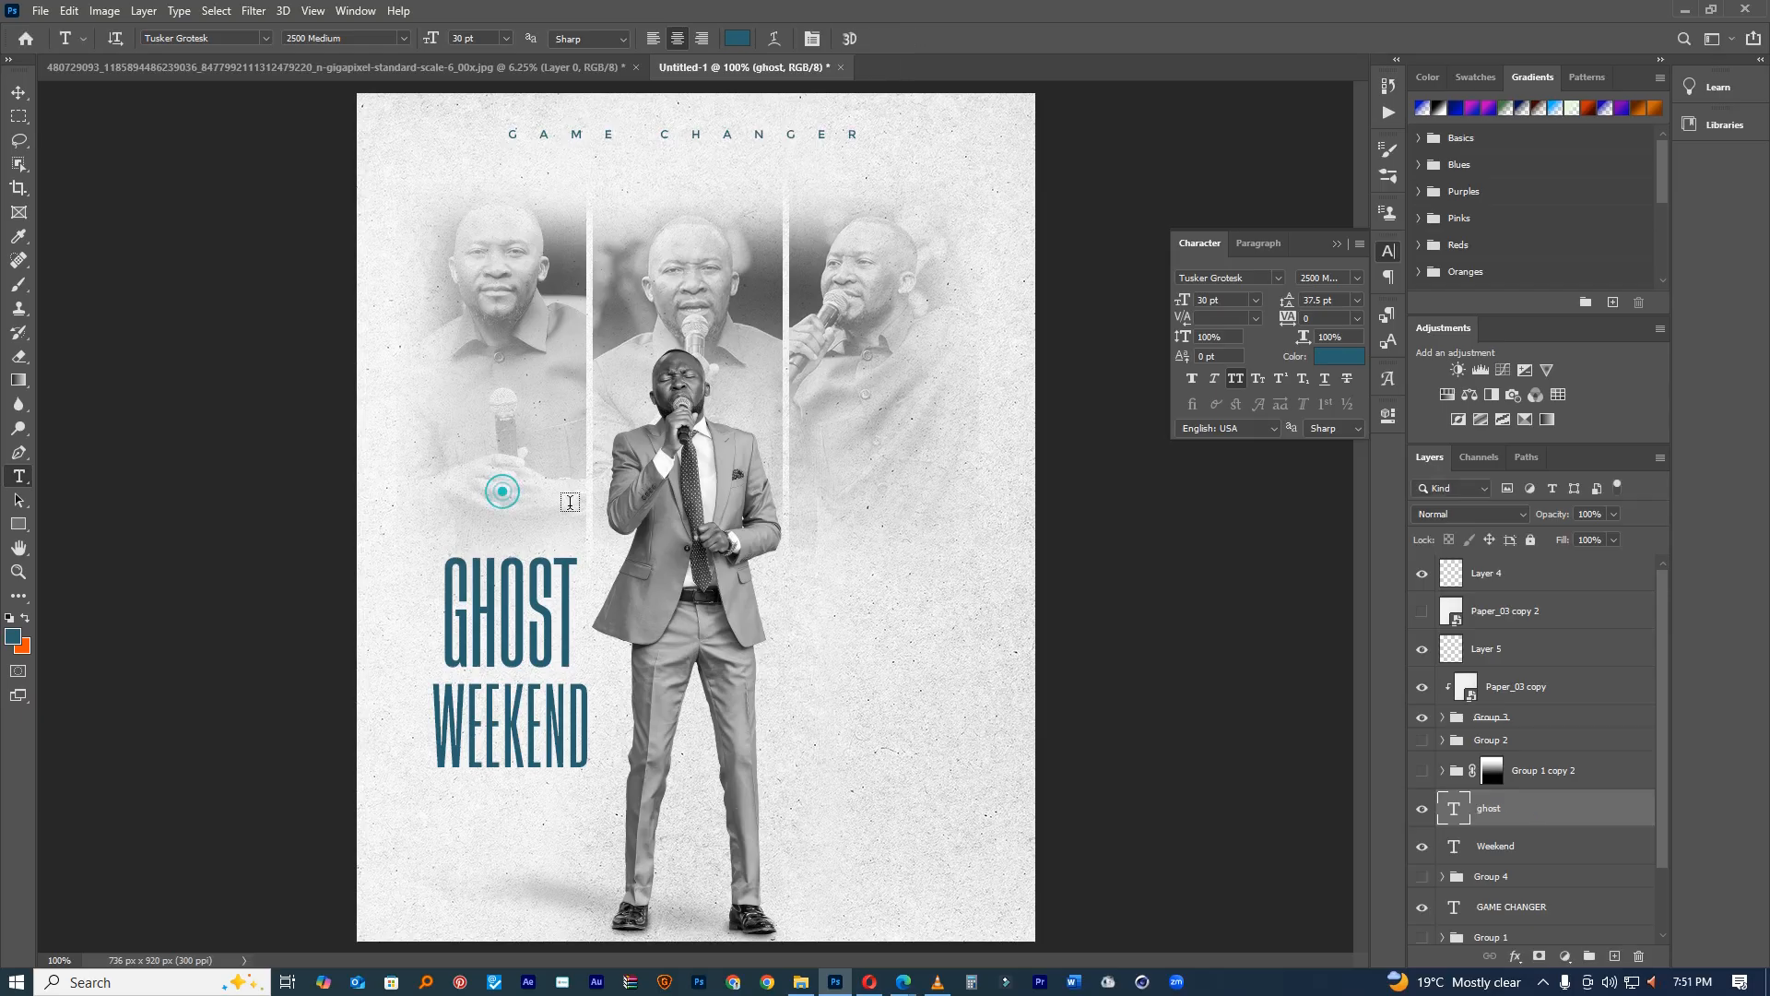
click(679, 523)
Step: Type HOLY just above GHOST and set it in Montserrat at 8 pt
text(HOLY)
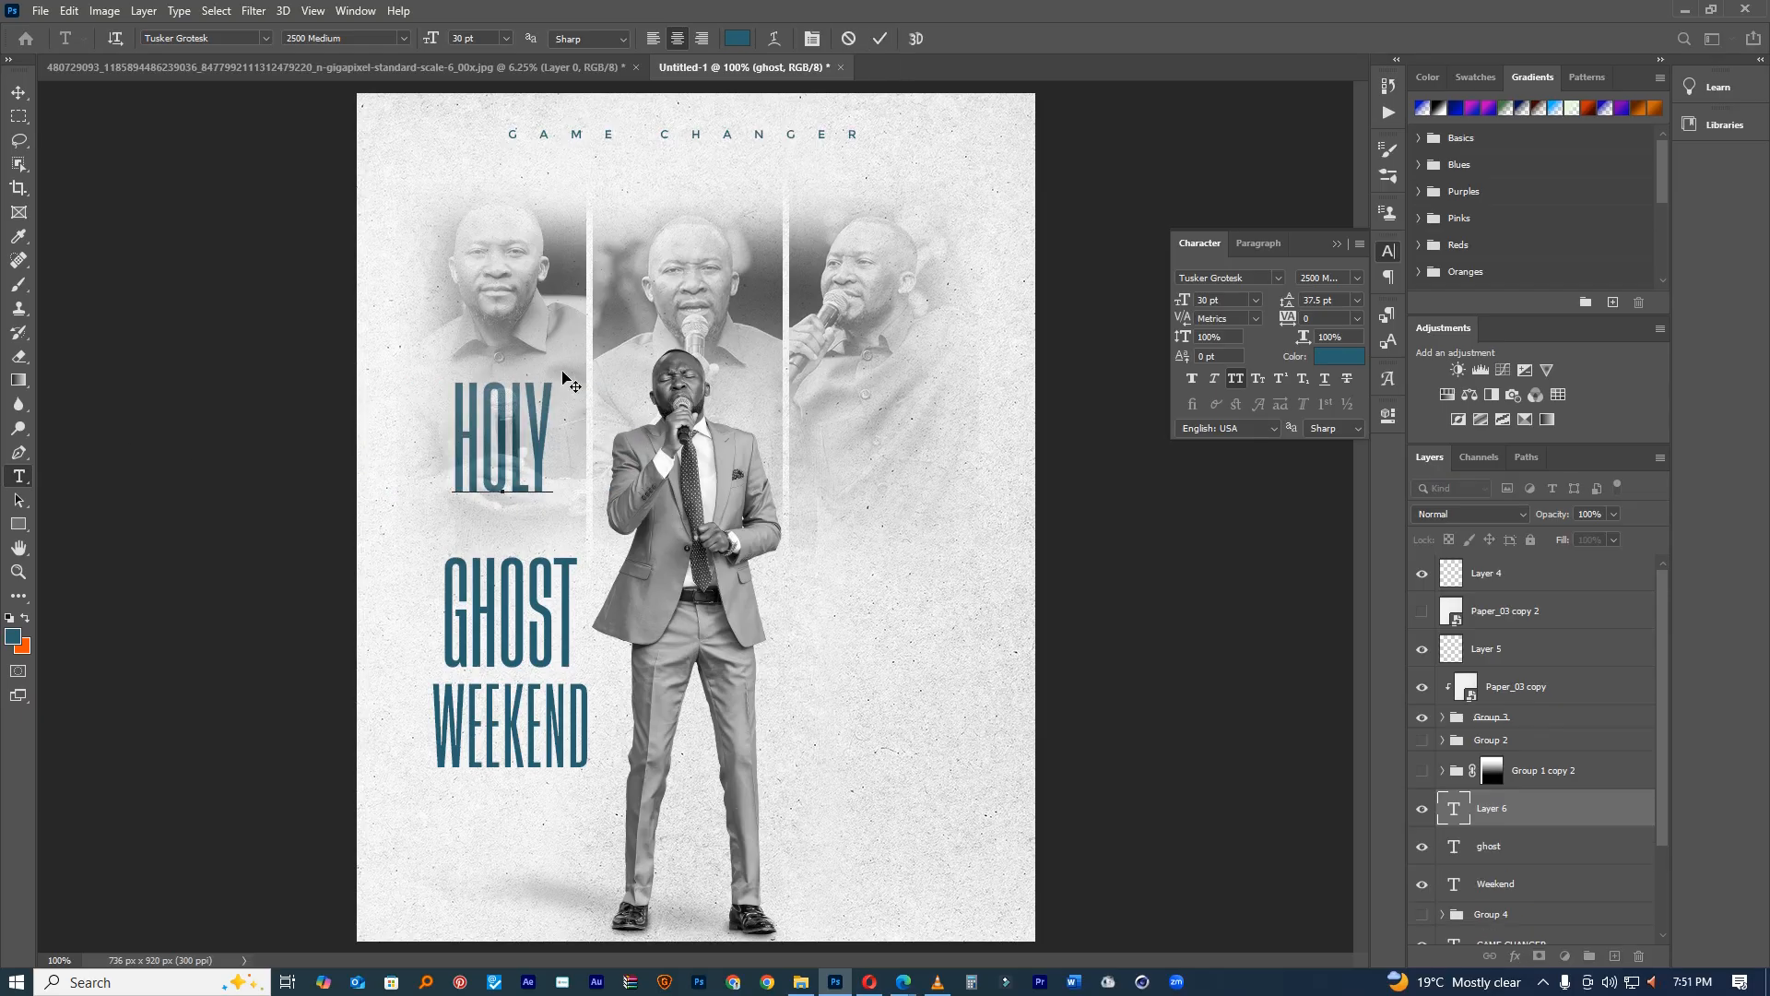
drag(564, 378, 570, 447)
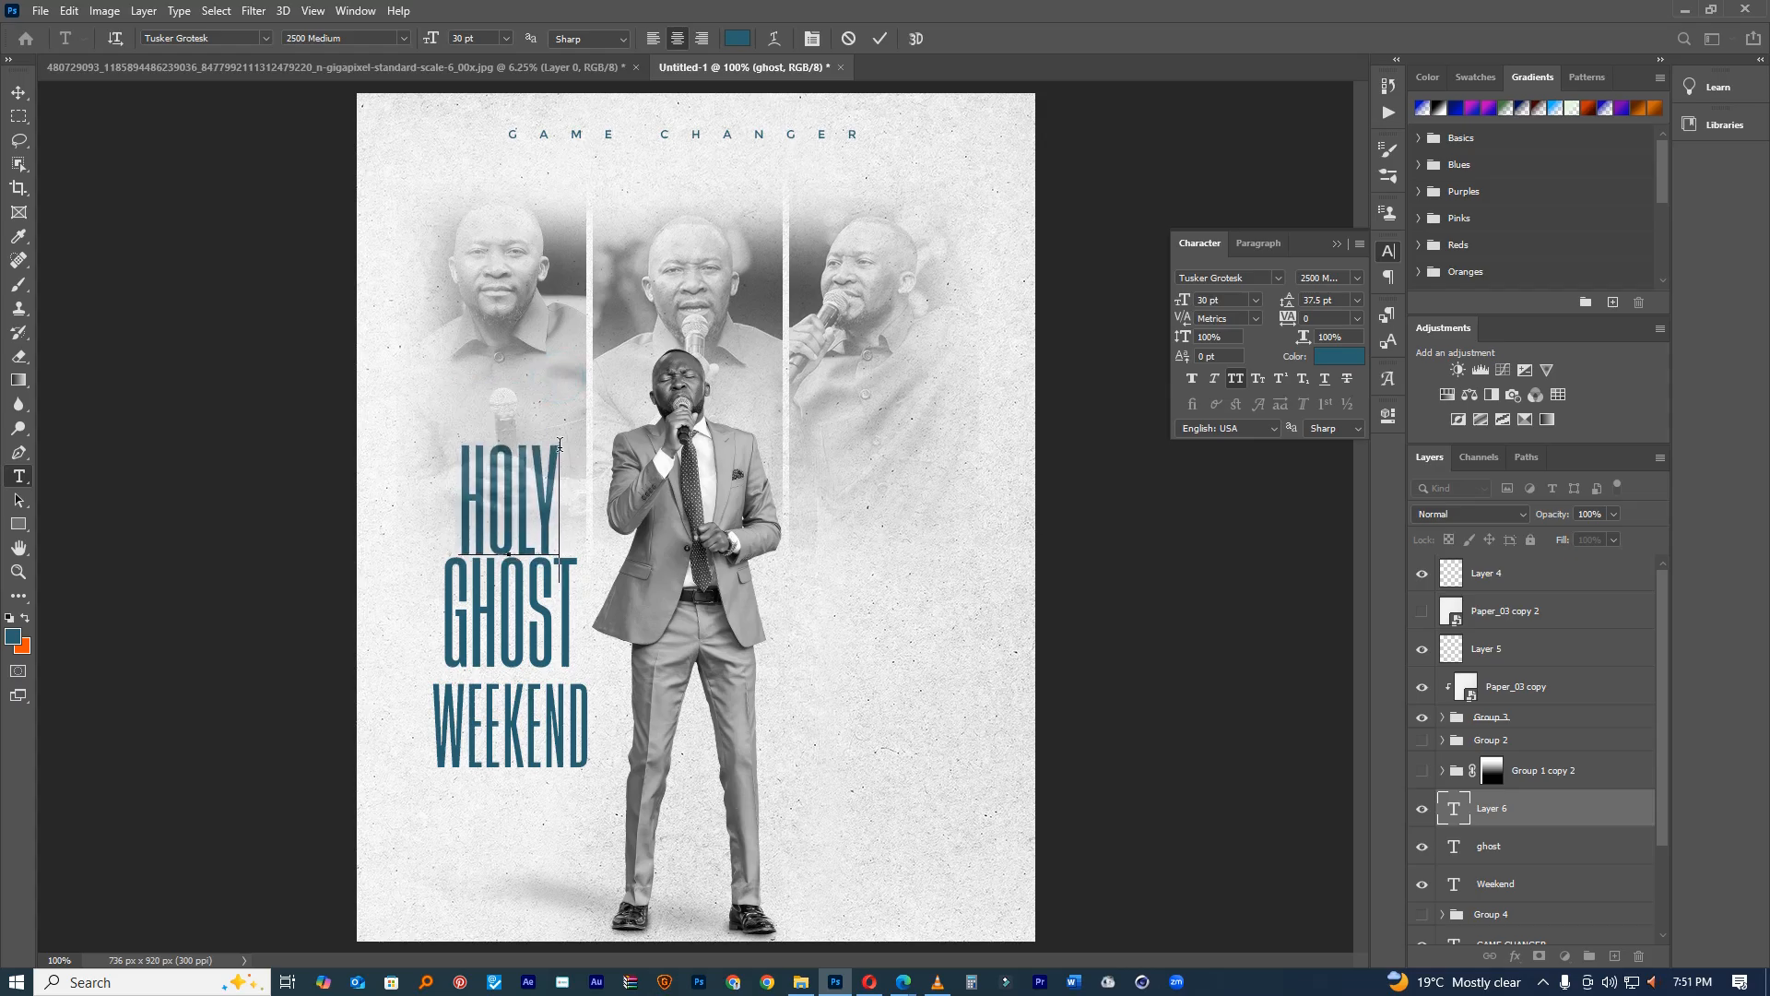
key(ctrl+a)
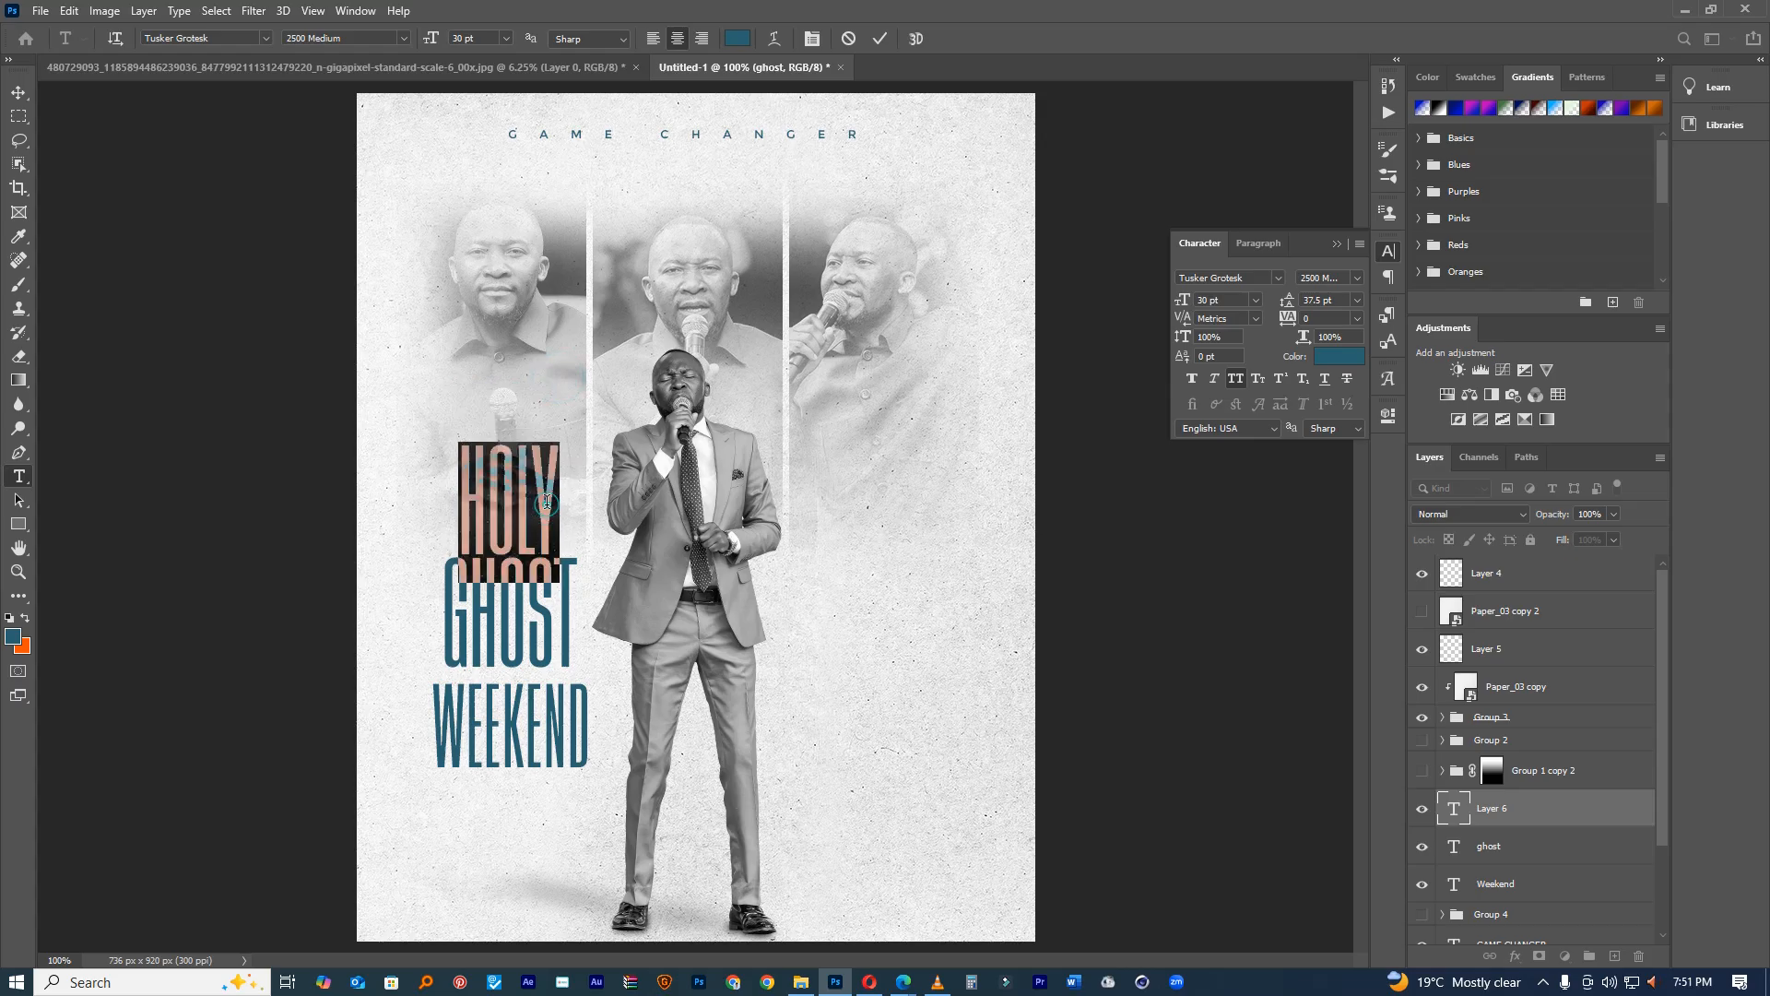
click(1278, 278)
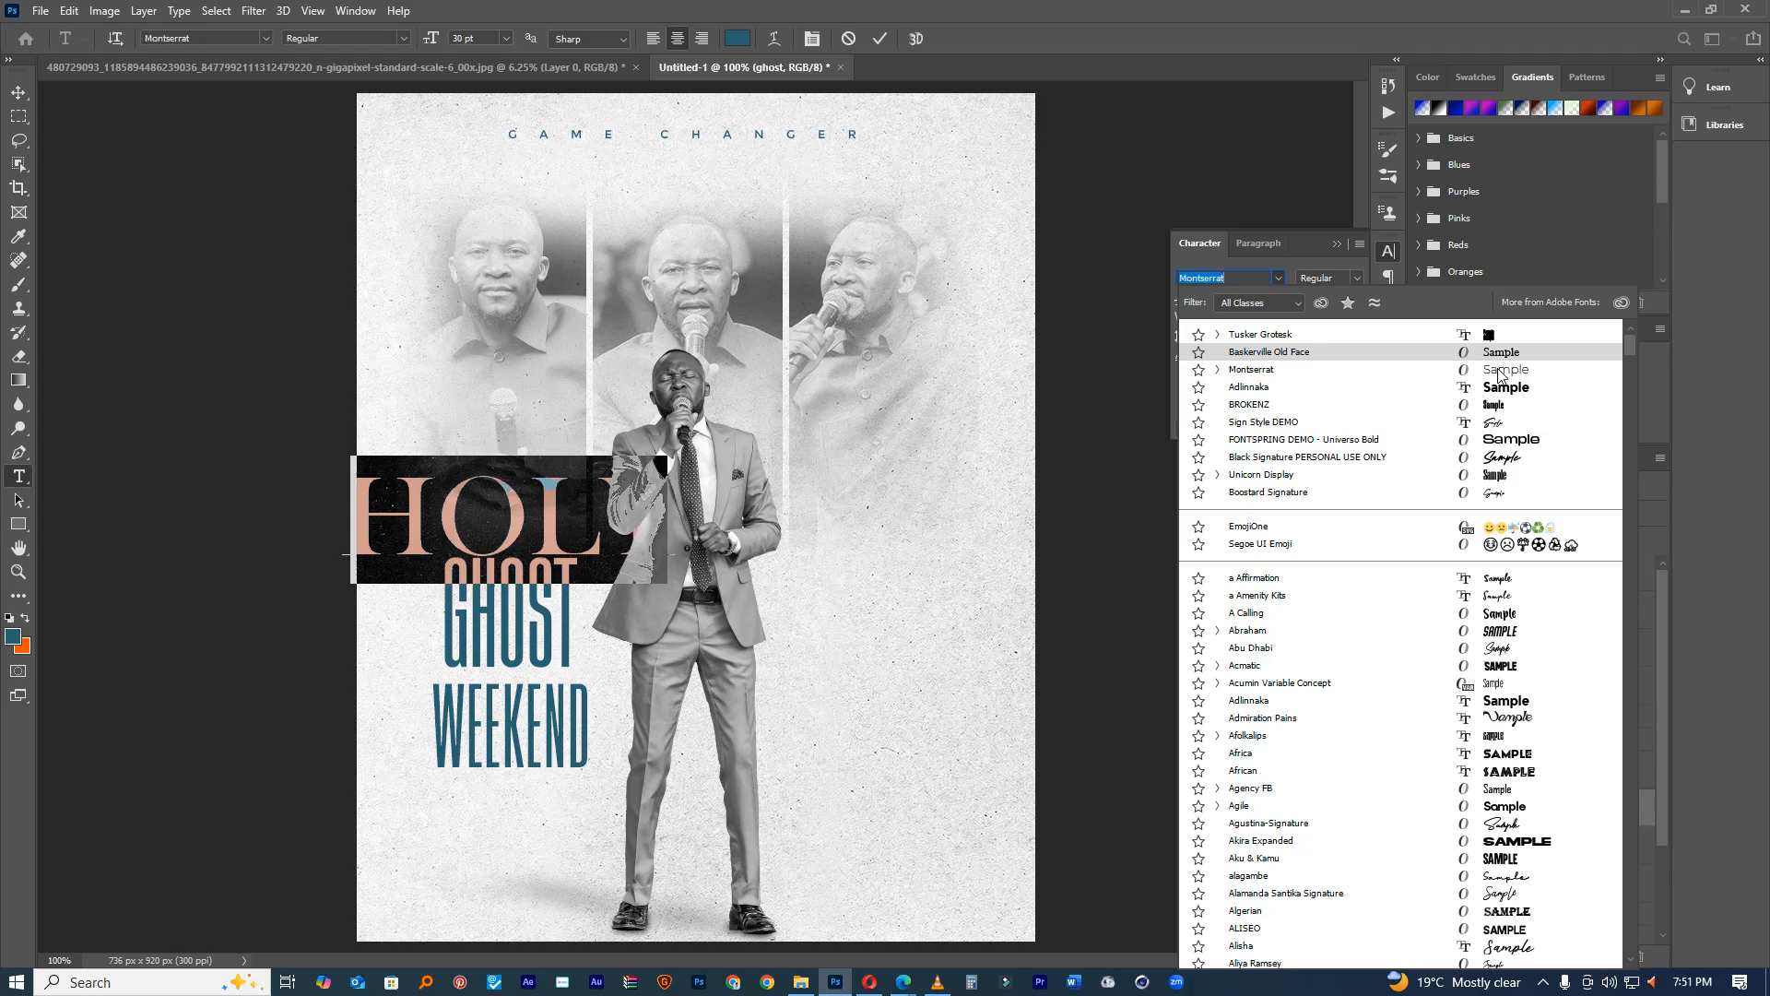
click(1499, 373)
drag(1188, 300, 1157, 298)
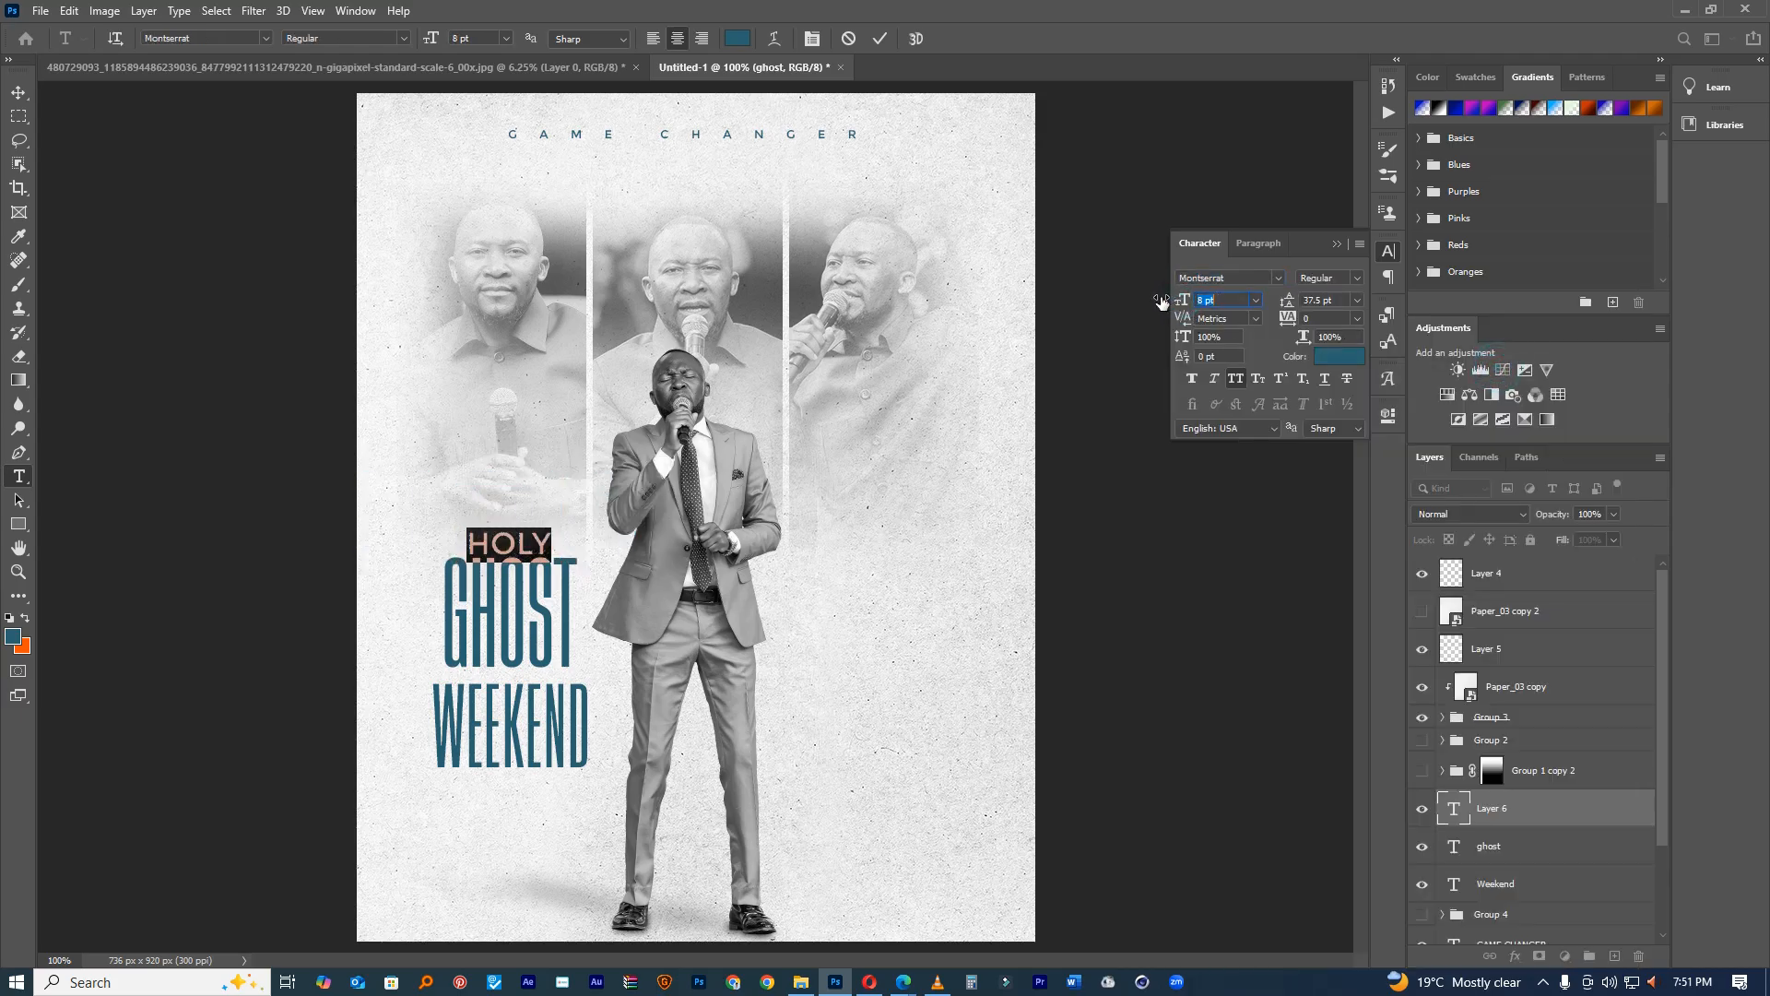
drag(553, 507, 555, 507)
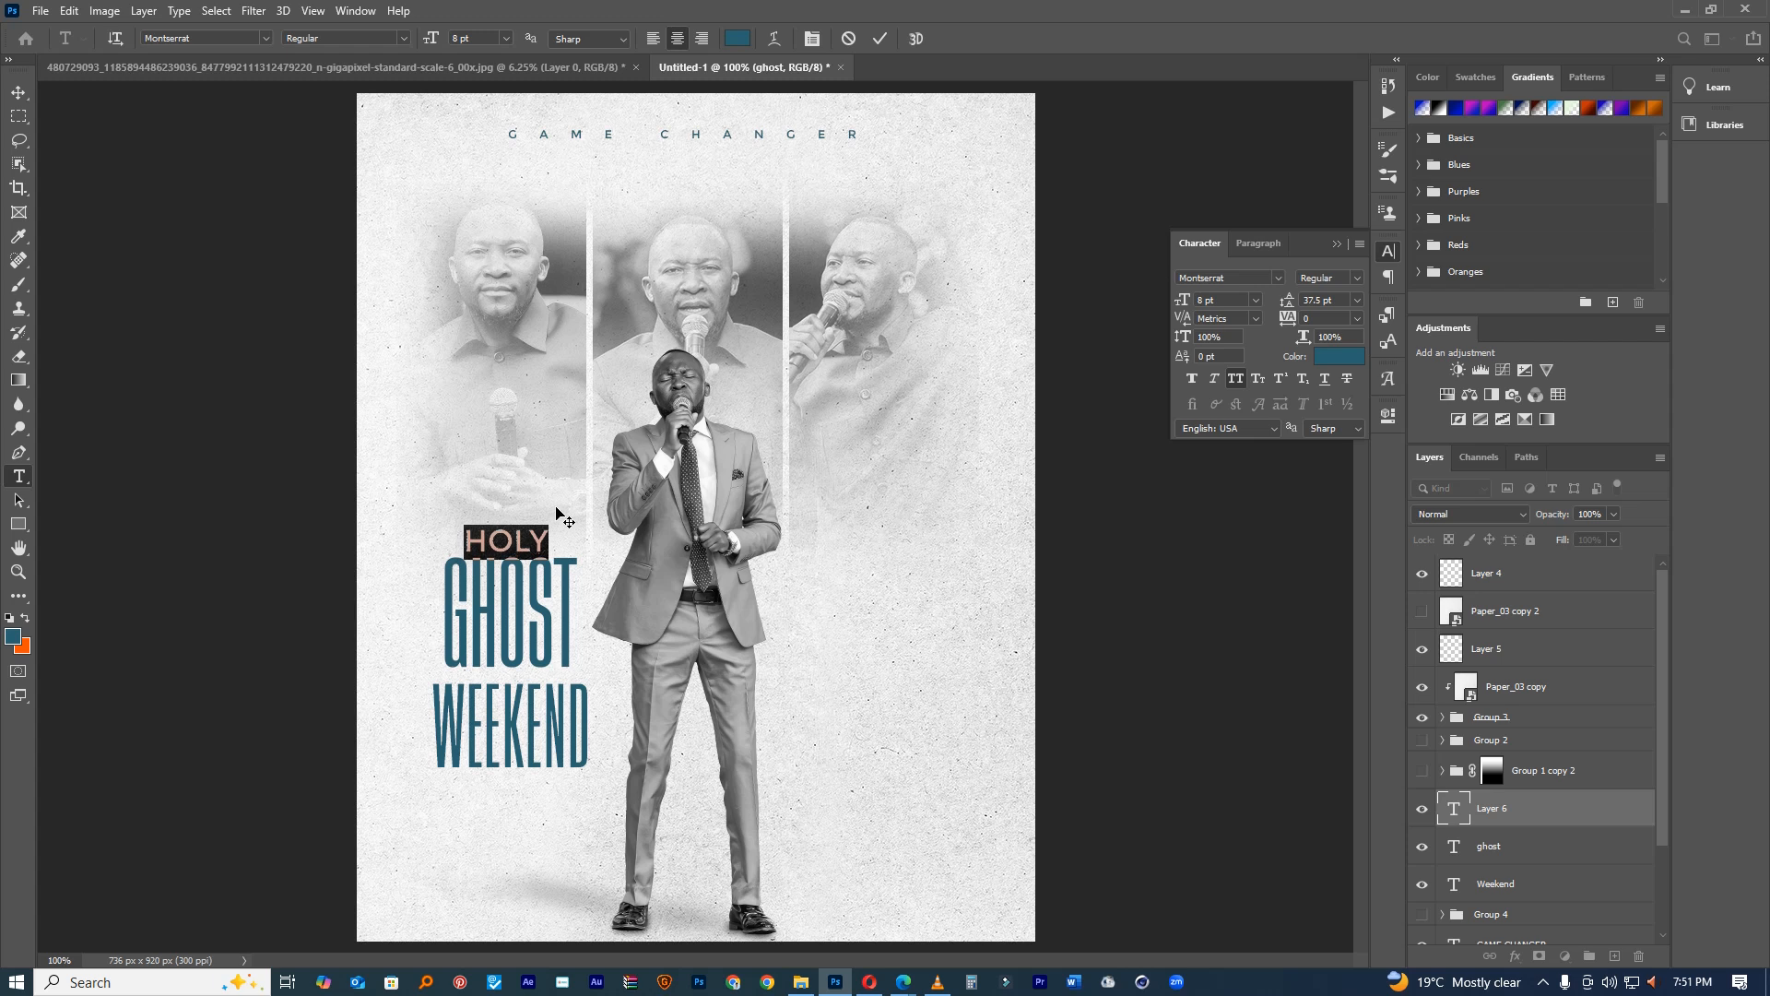
click(878, 39)
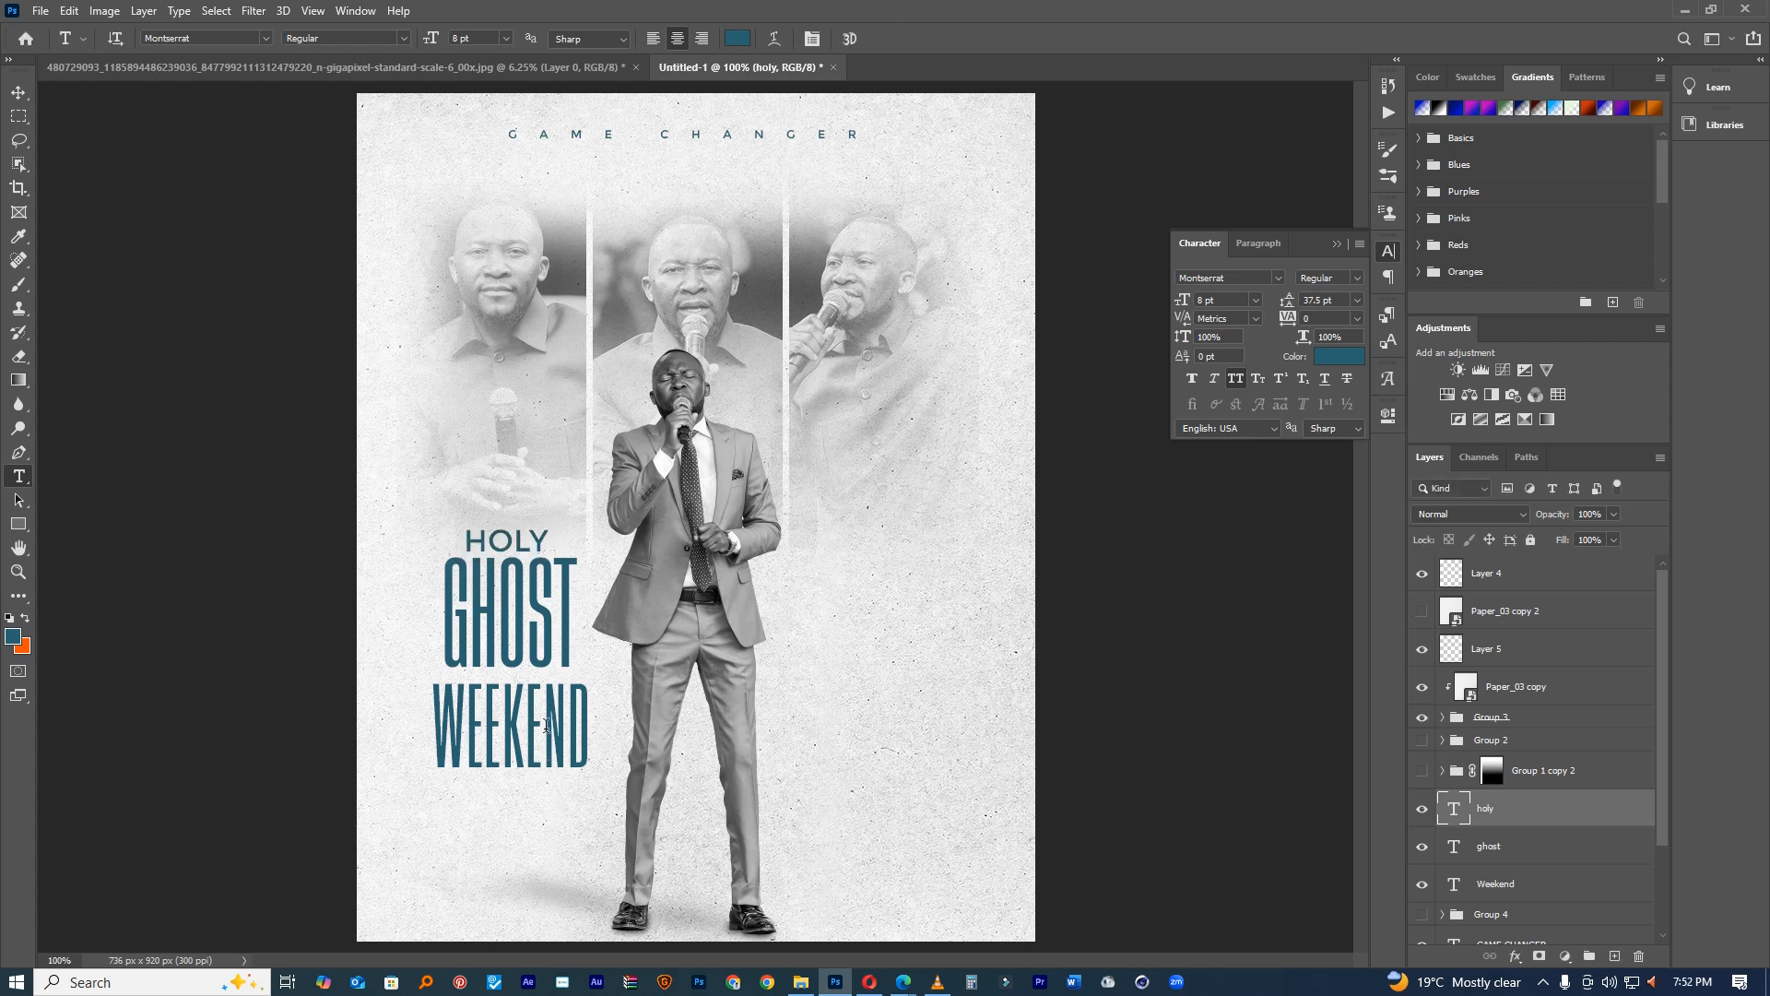
Step: Select all the WEEKEND text to change its font
click(546, 730)
key(ctrl+a)
click(1275, 278)
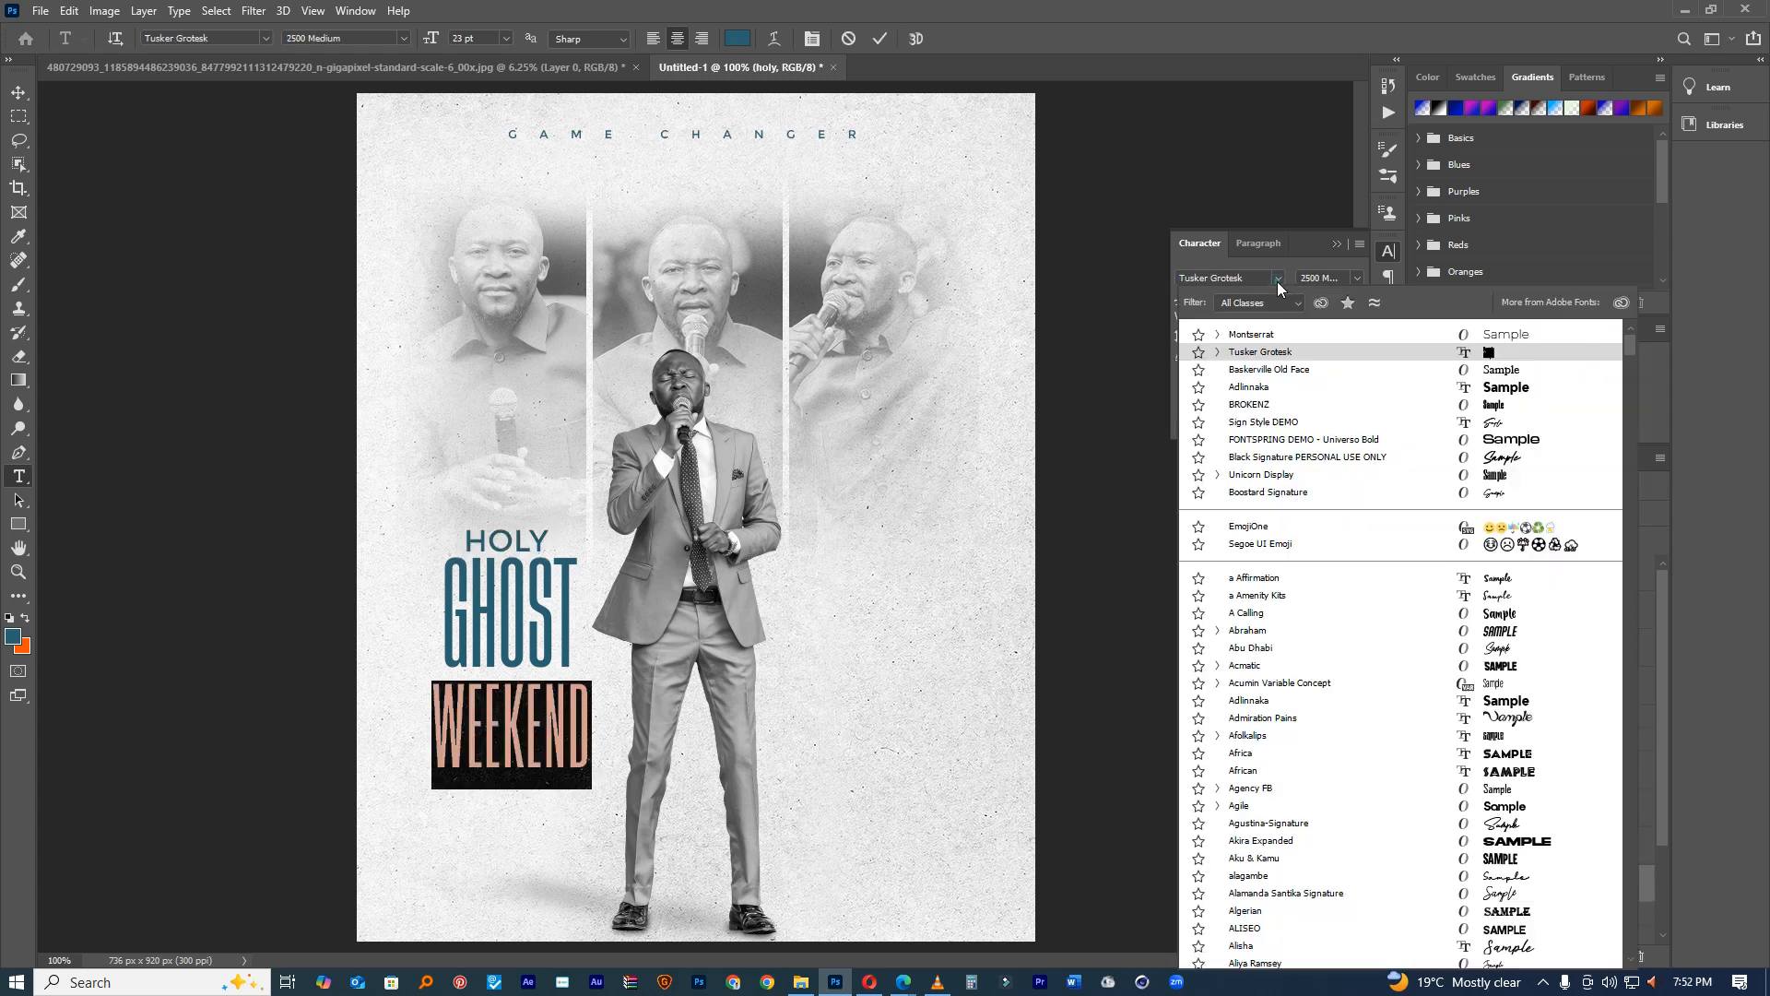
Step: Set WEEKEND to Montserrat 8 pt and move it directly under GHOST
click(1457, 330)
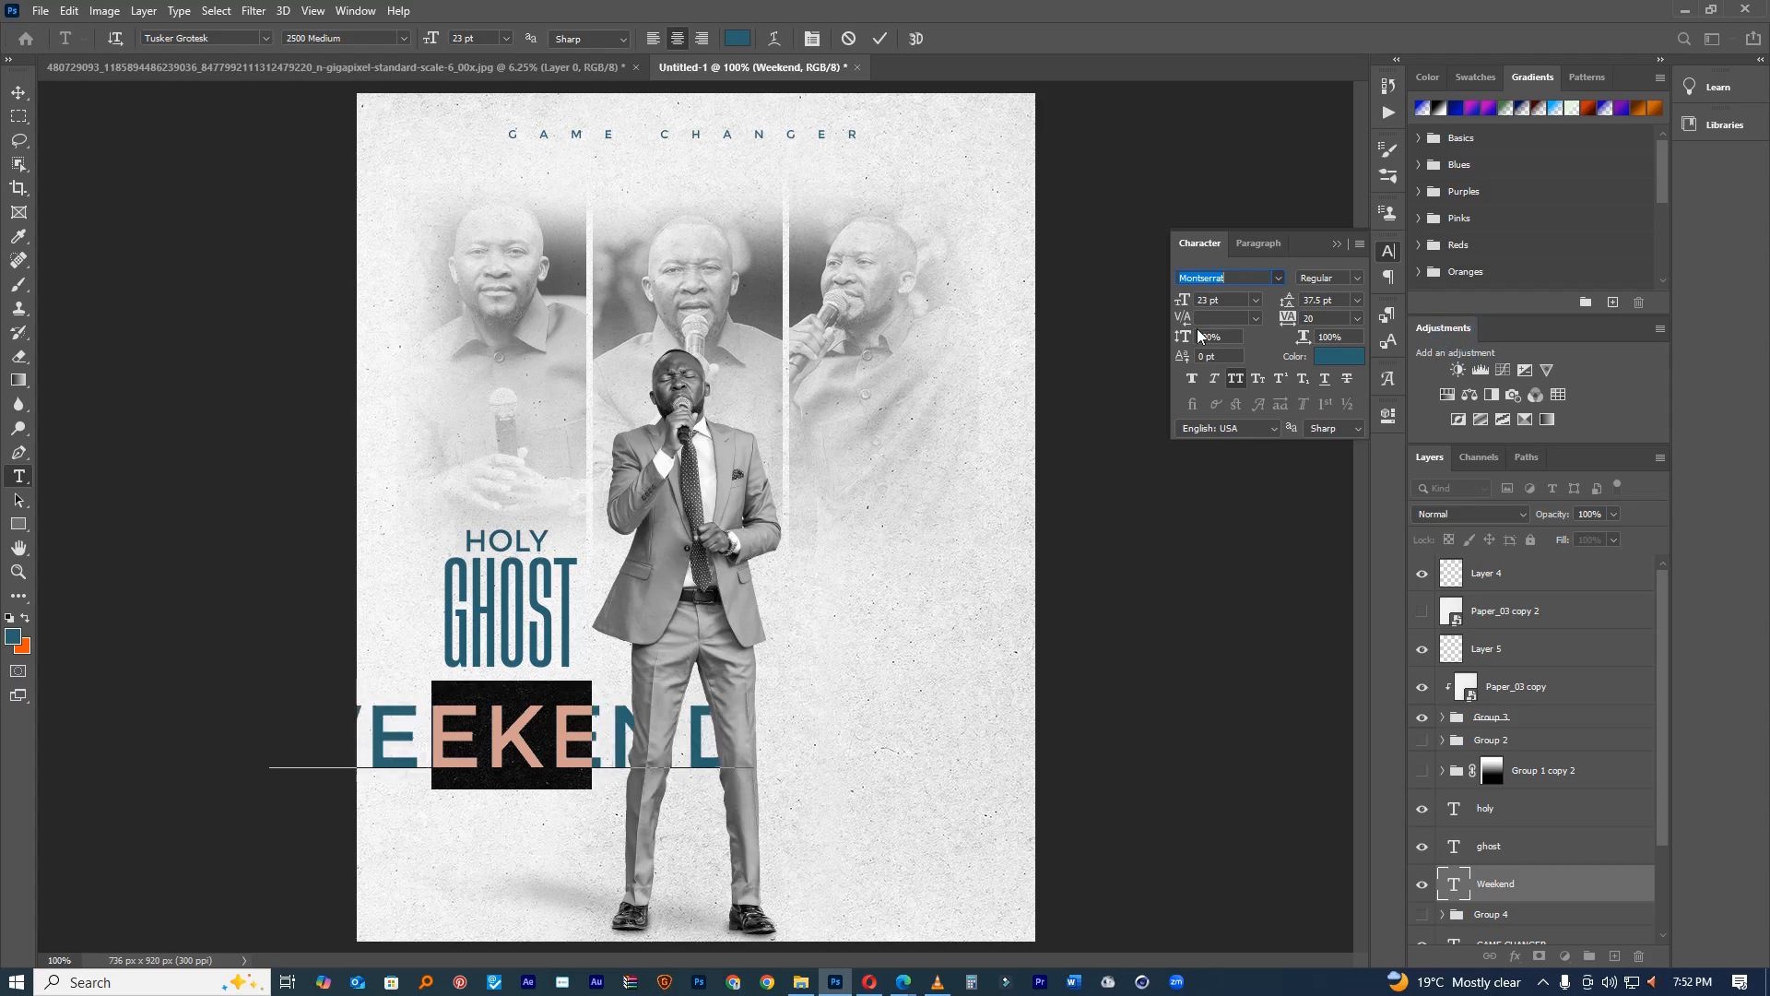
drag(1189, 301, 1166, 302)
drag(603, 698, 599, 615)
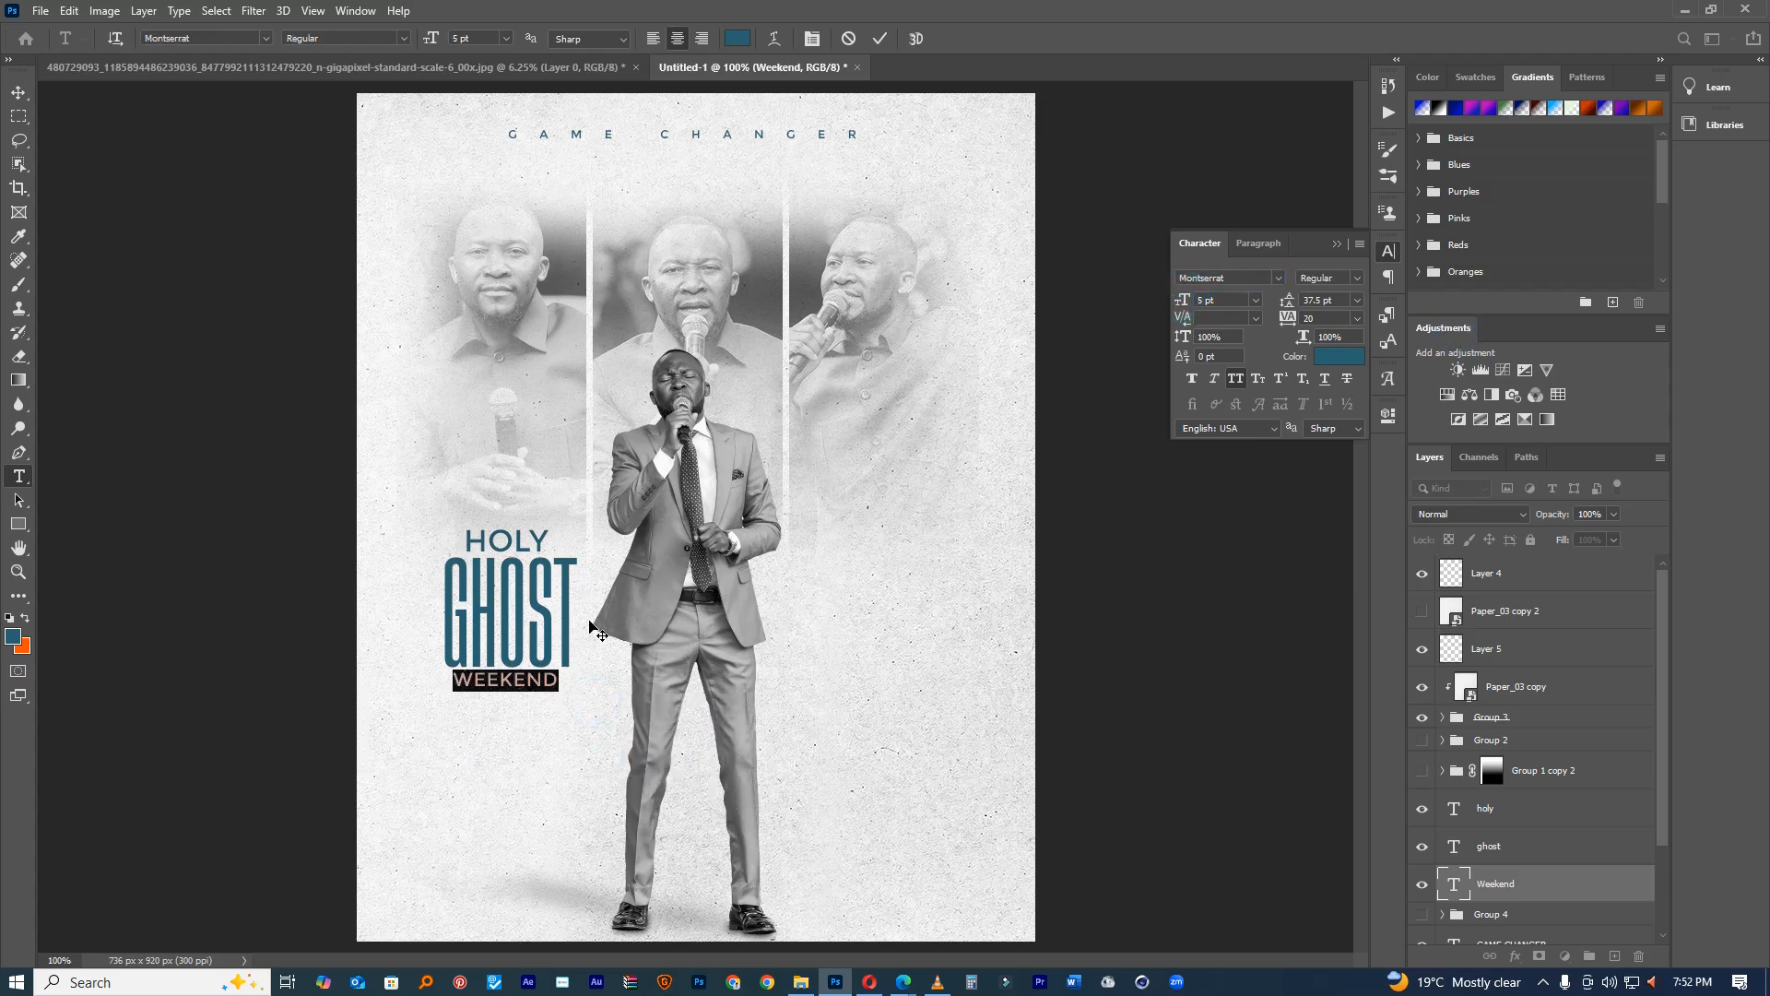
click(877, 40)
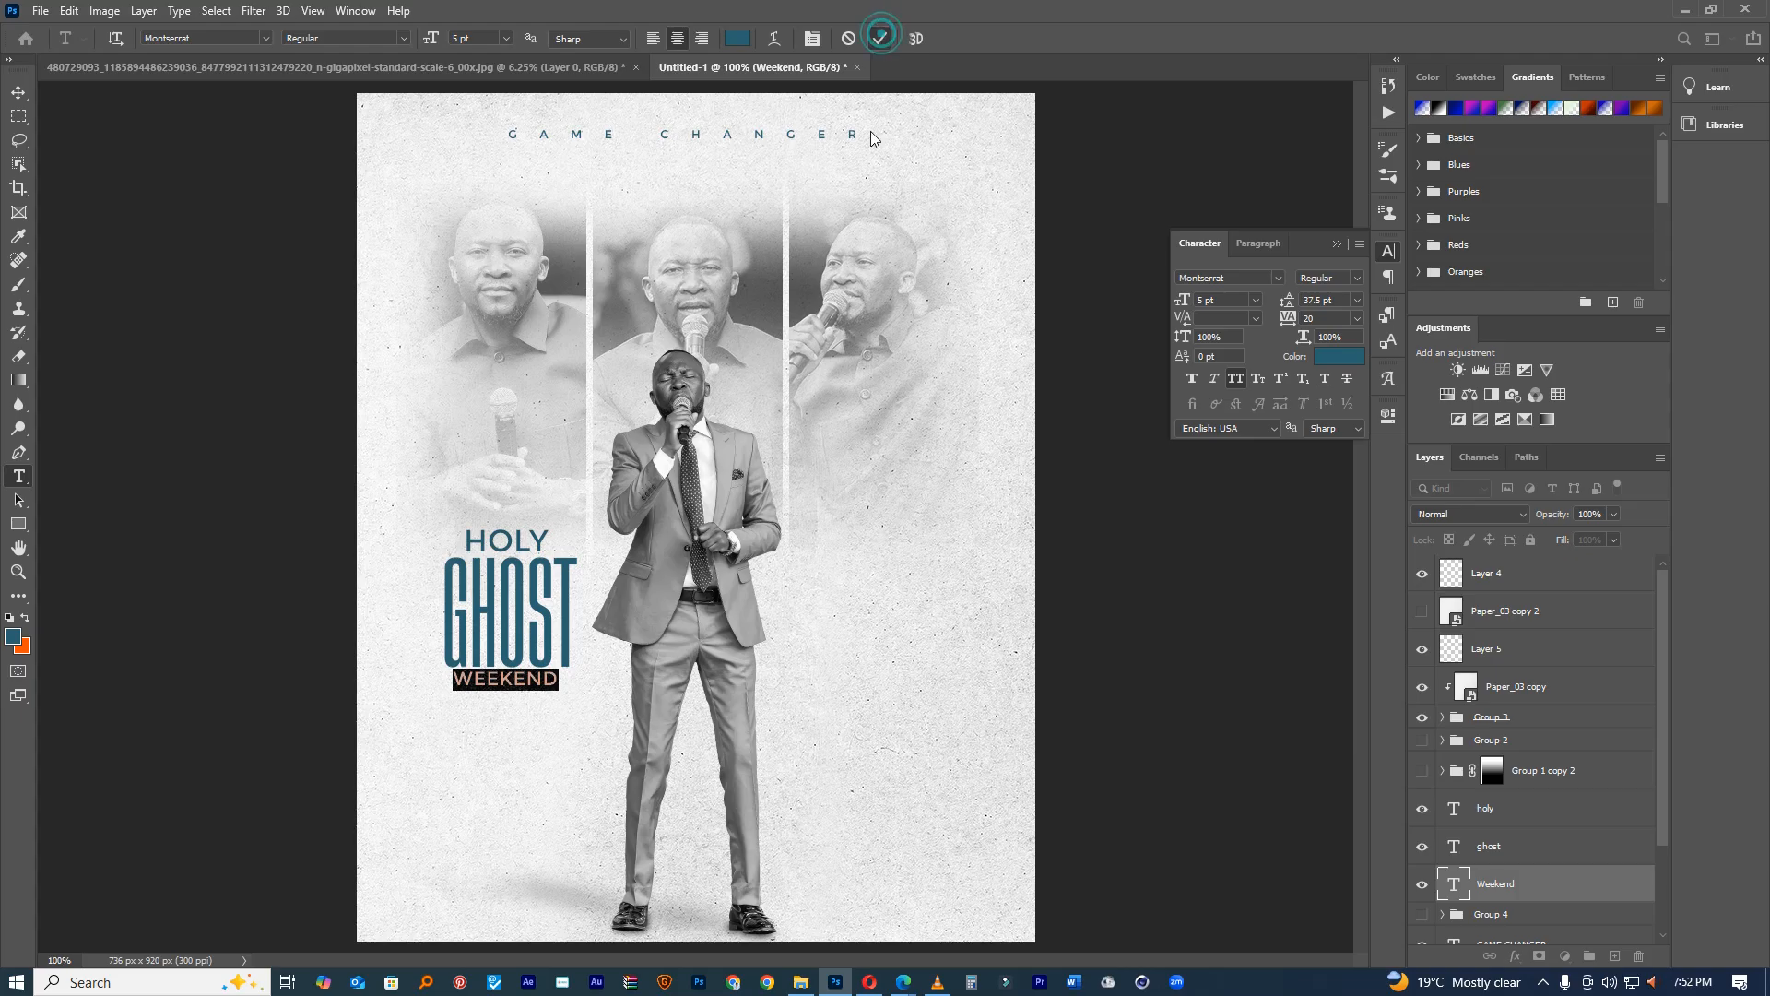
Step: Make HOLY ExtraBold and nudge it down a few pixels
double_click(530, 535)
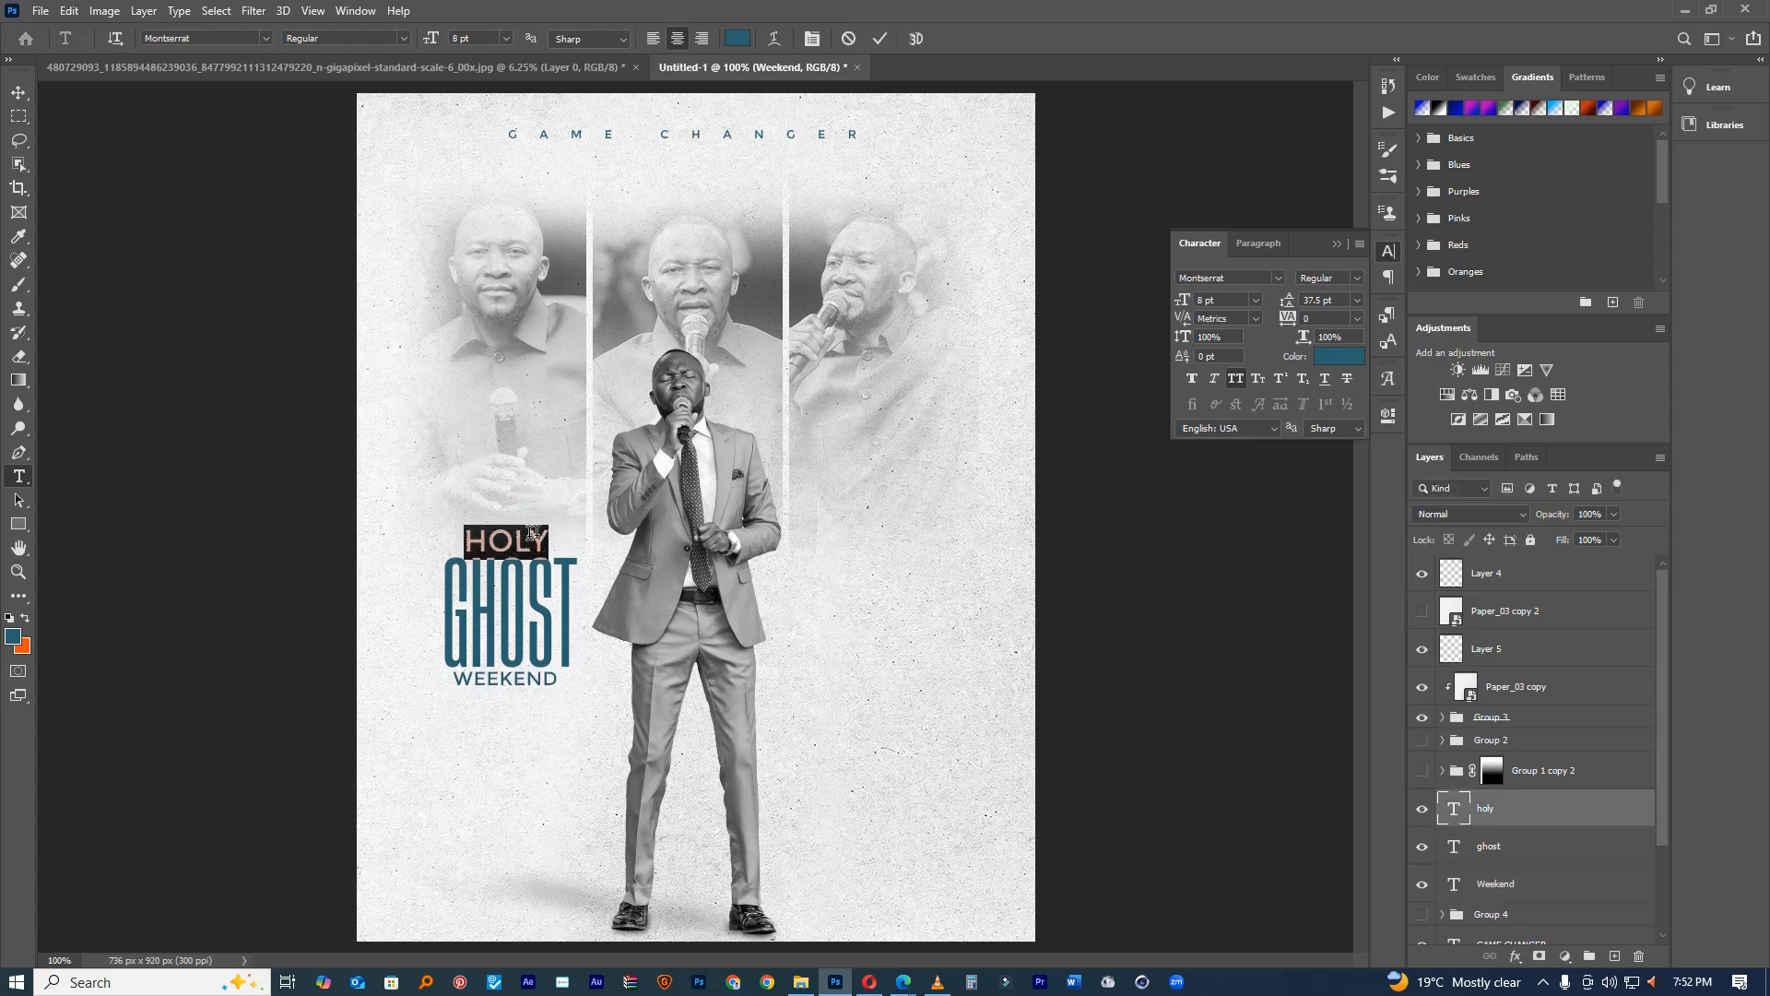
click(1345, 278)
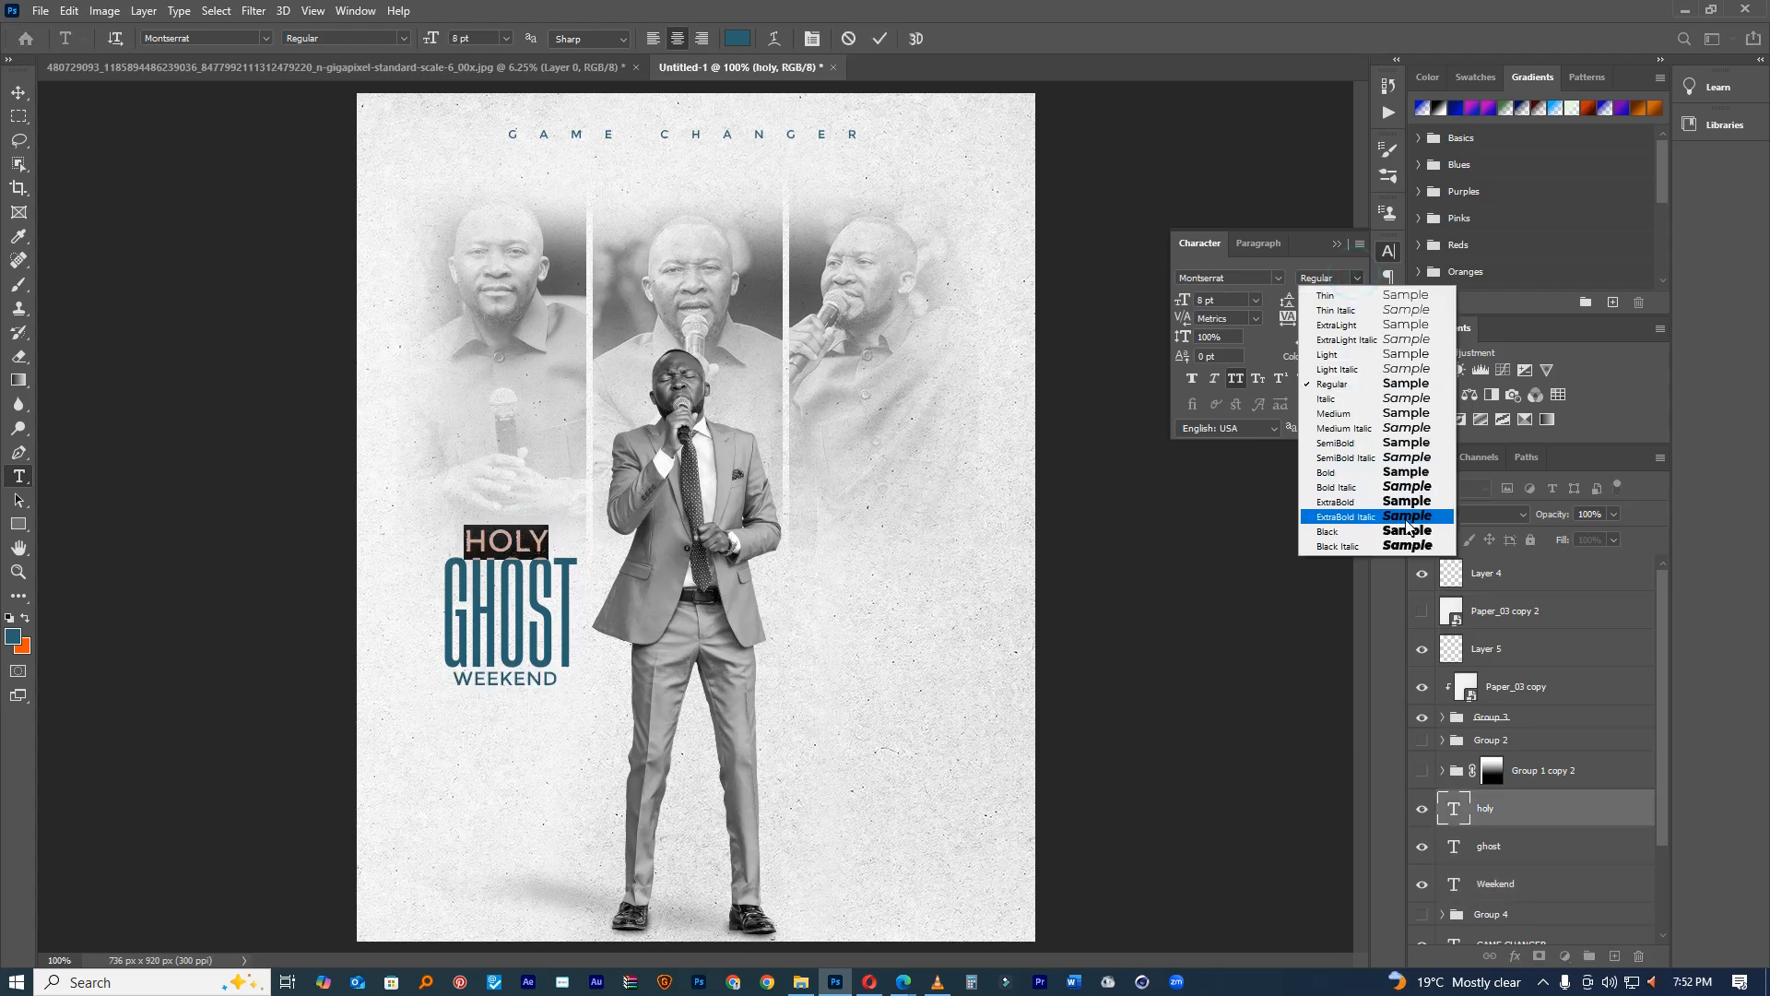
click(1406, 504)
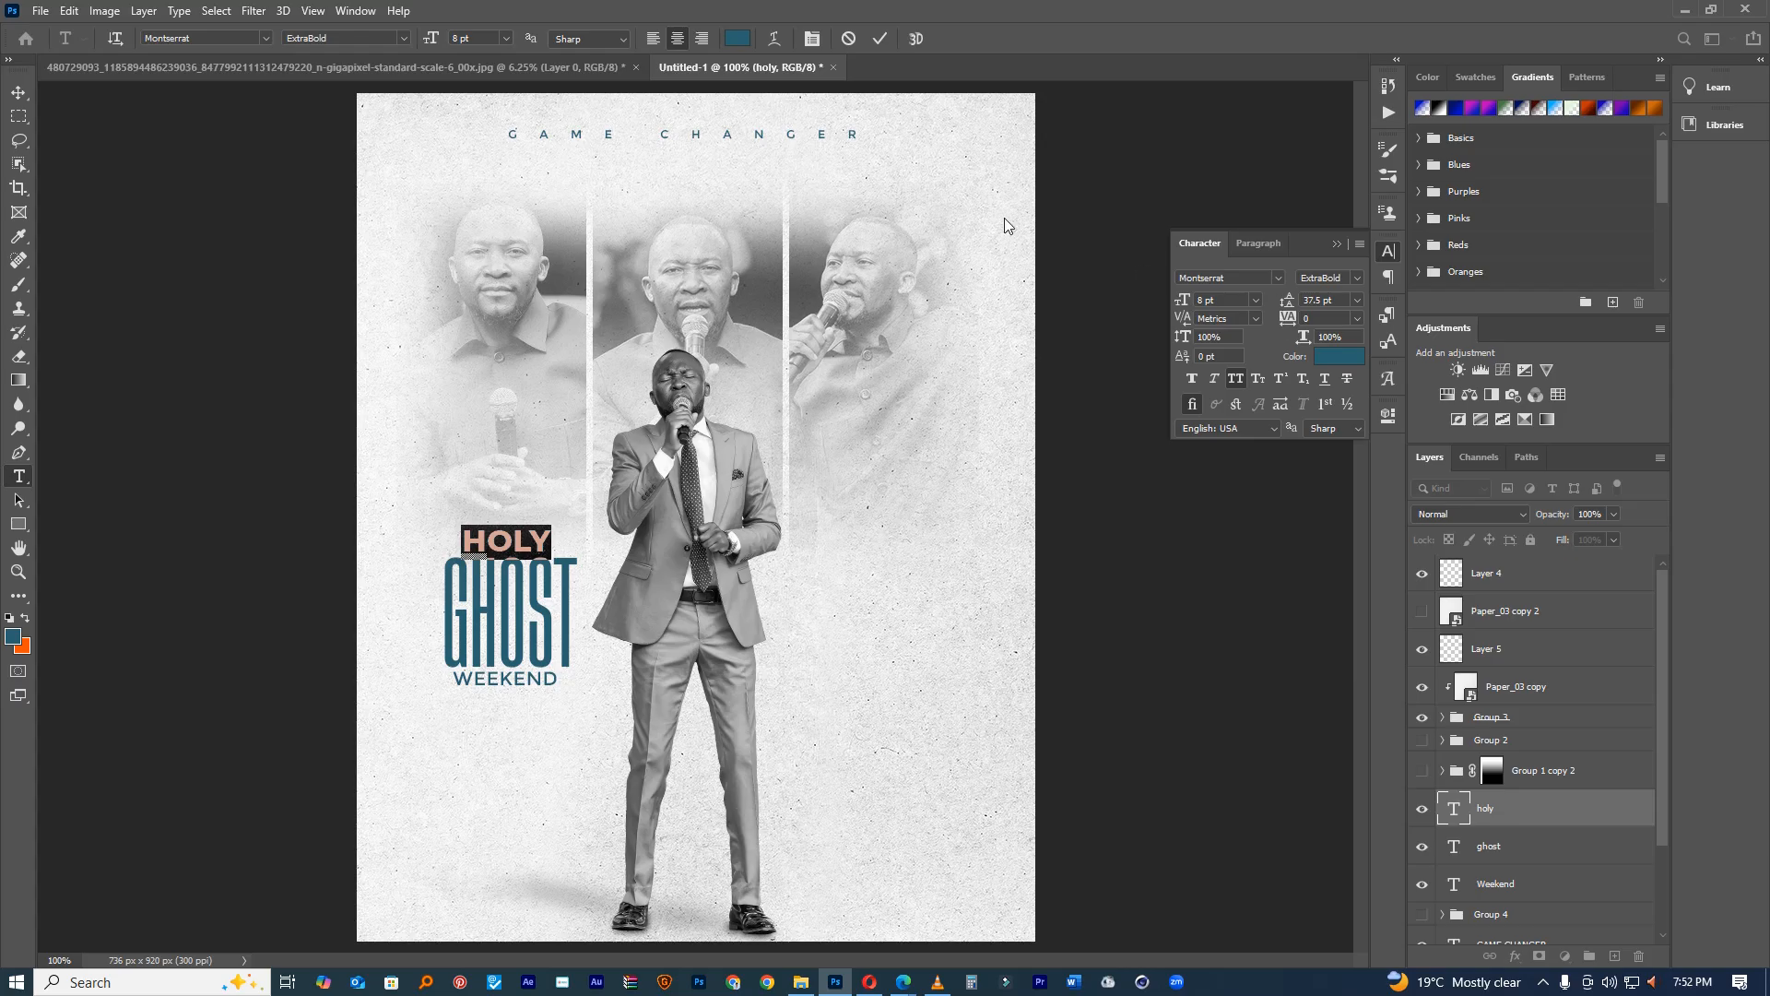
click(880, 38)
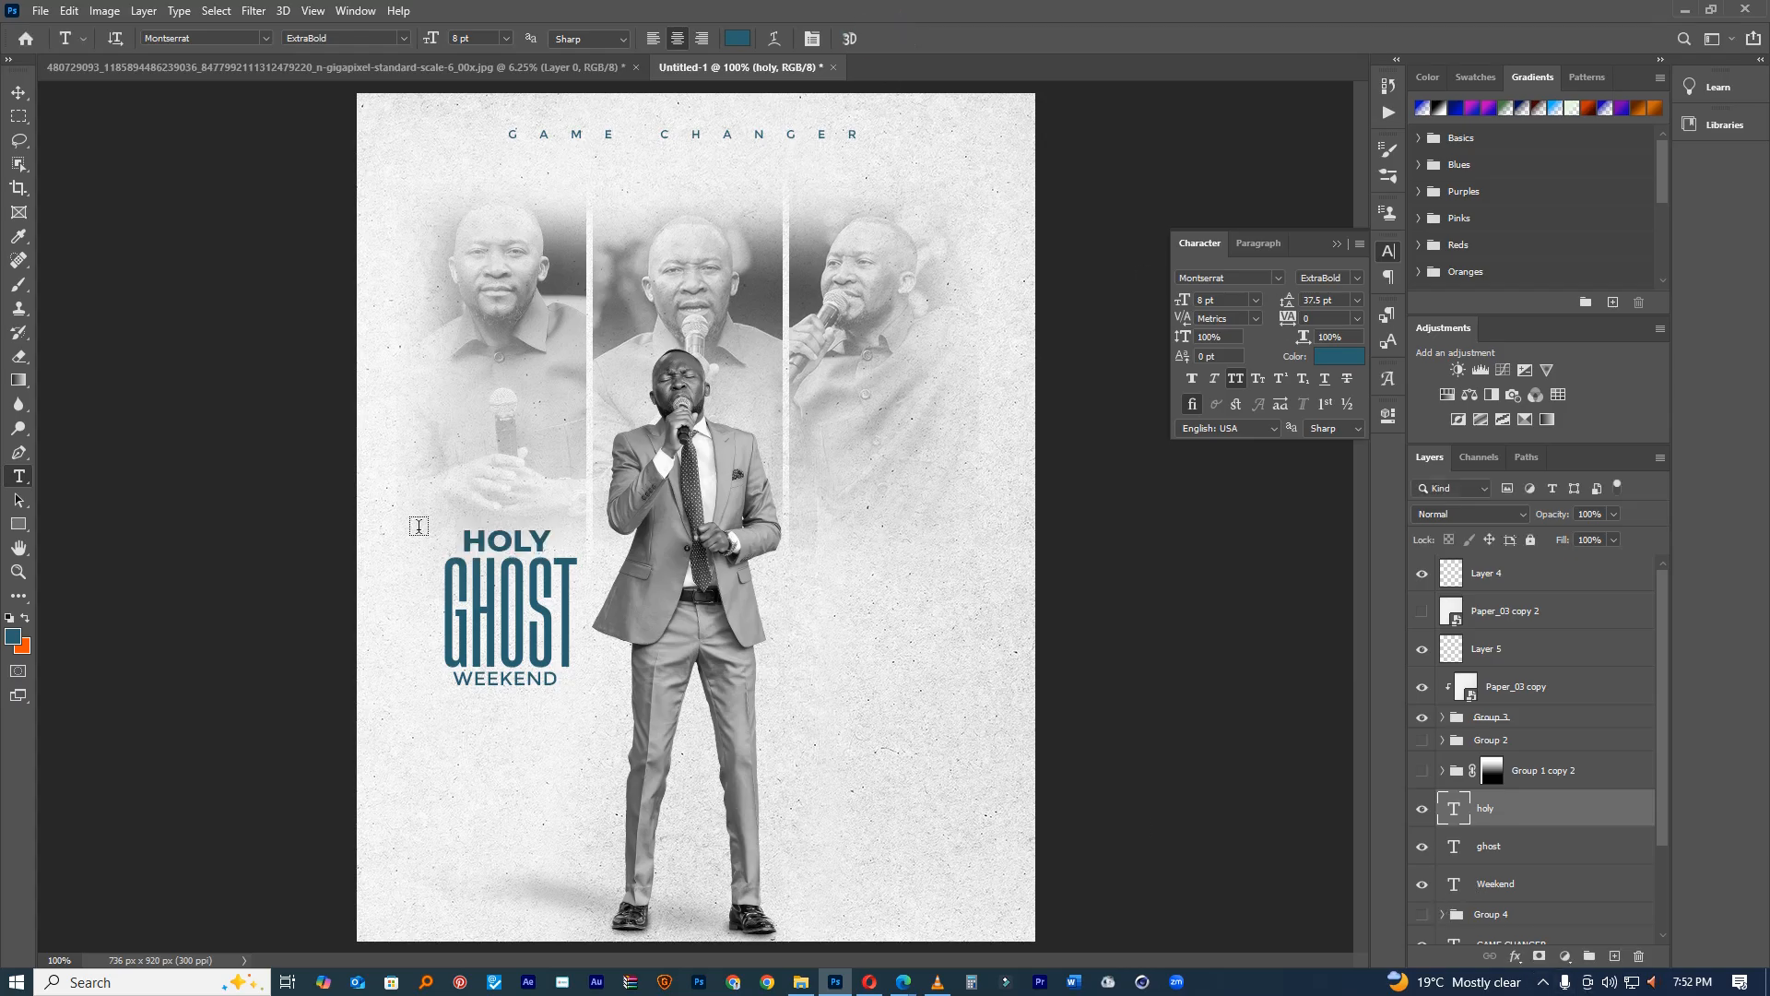
click(18, 92)
drag(523, 459, 522, 462)
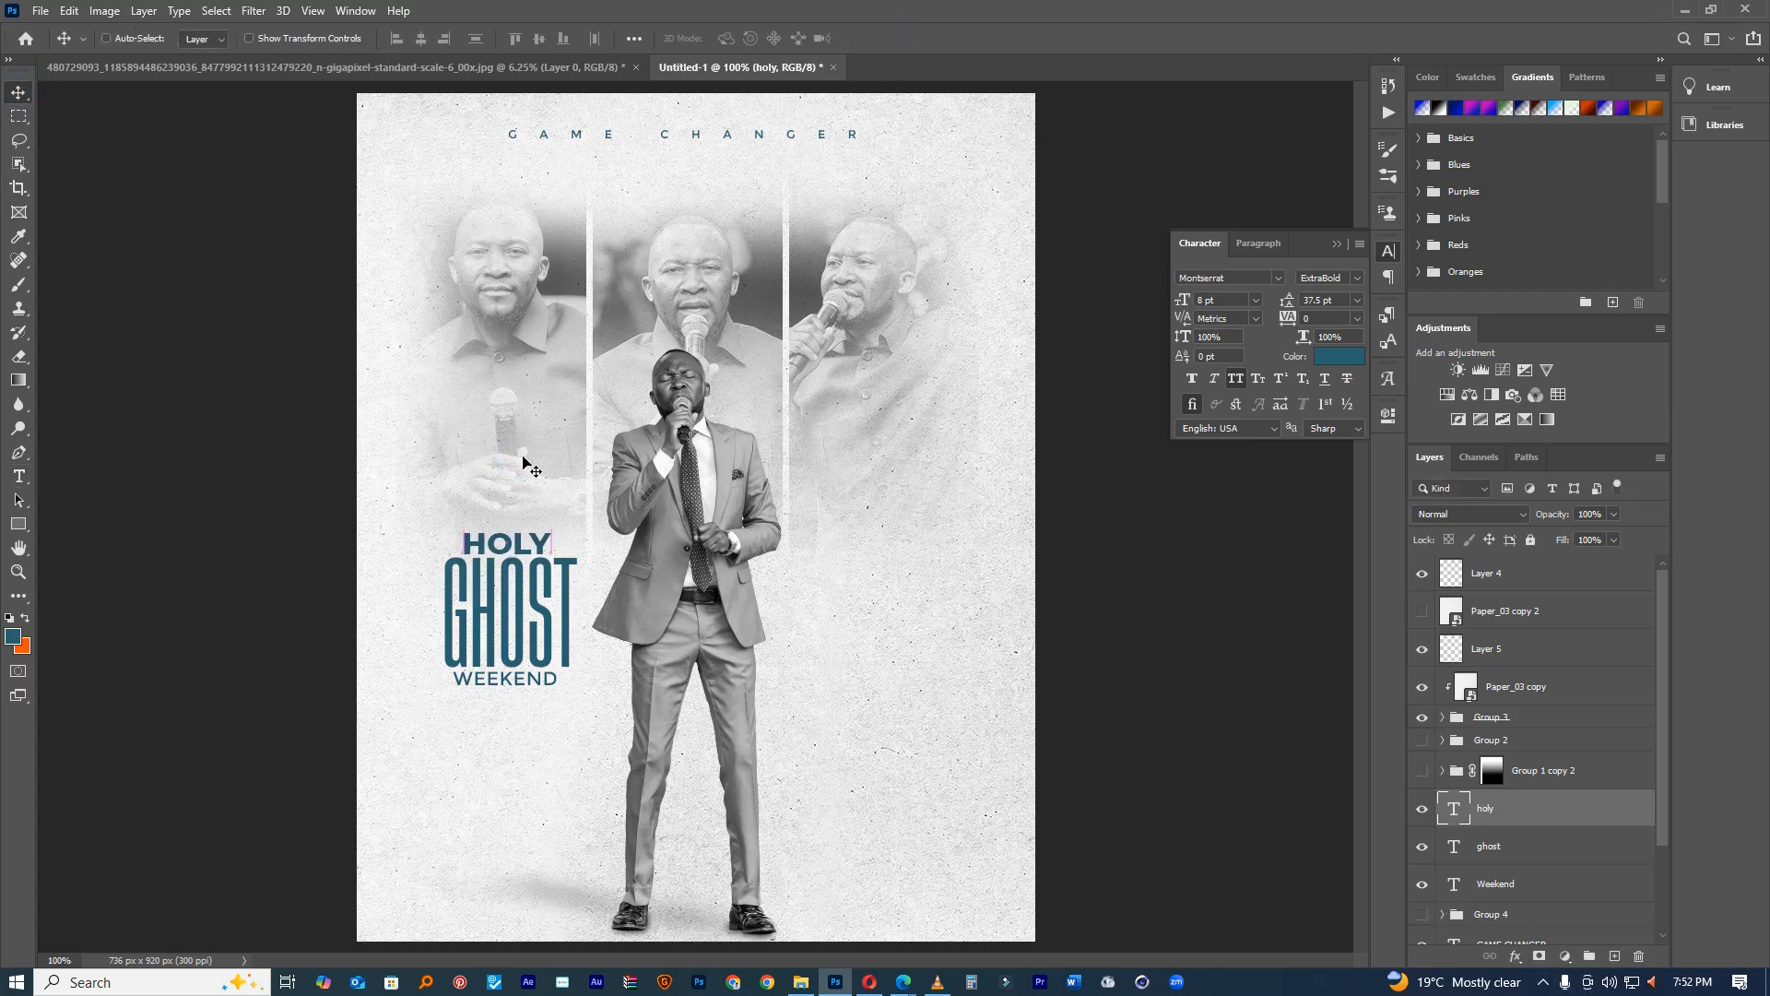
Step: Return HOLY to Regular weight and color it orange ff4e00
double_click(1456, 808)
click(1356, 278)
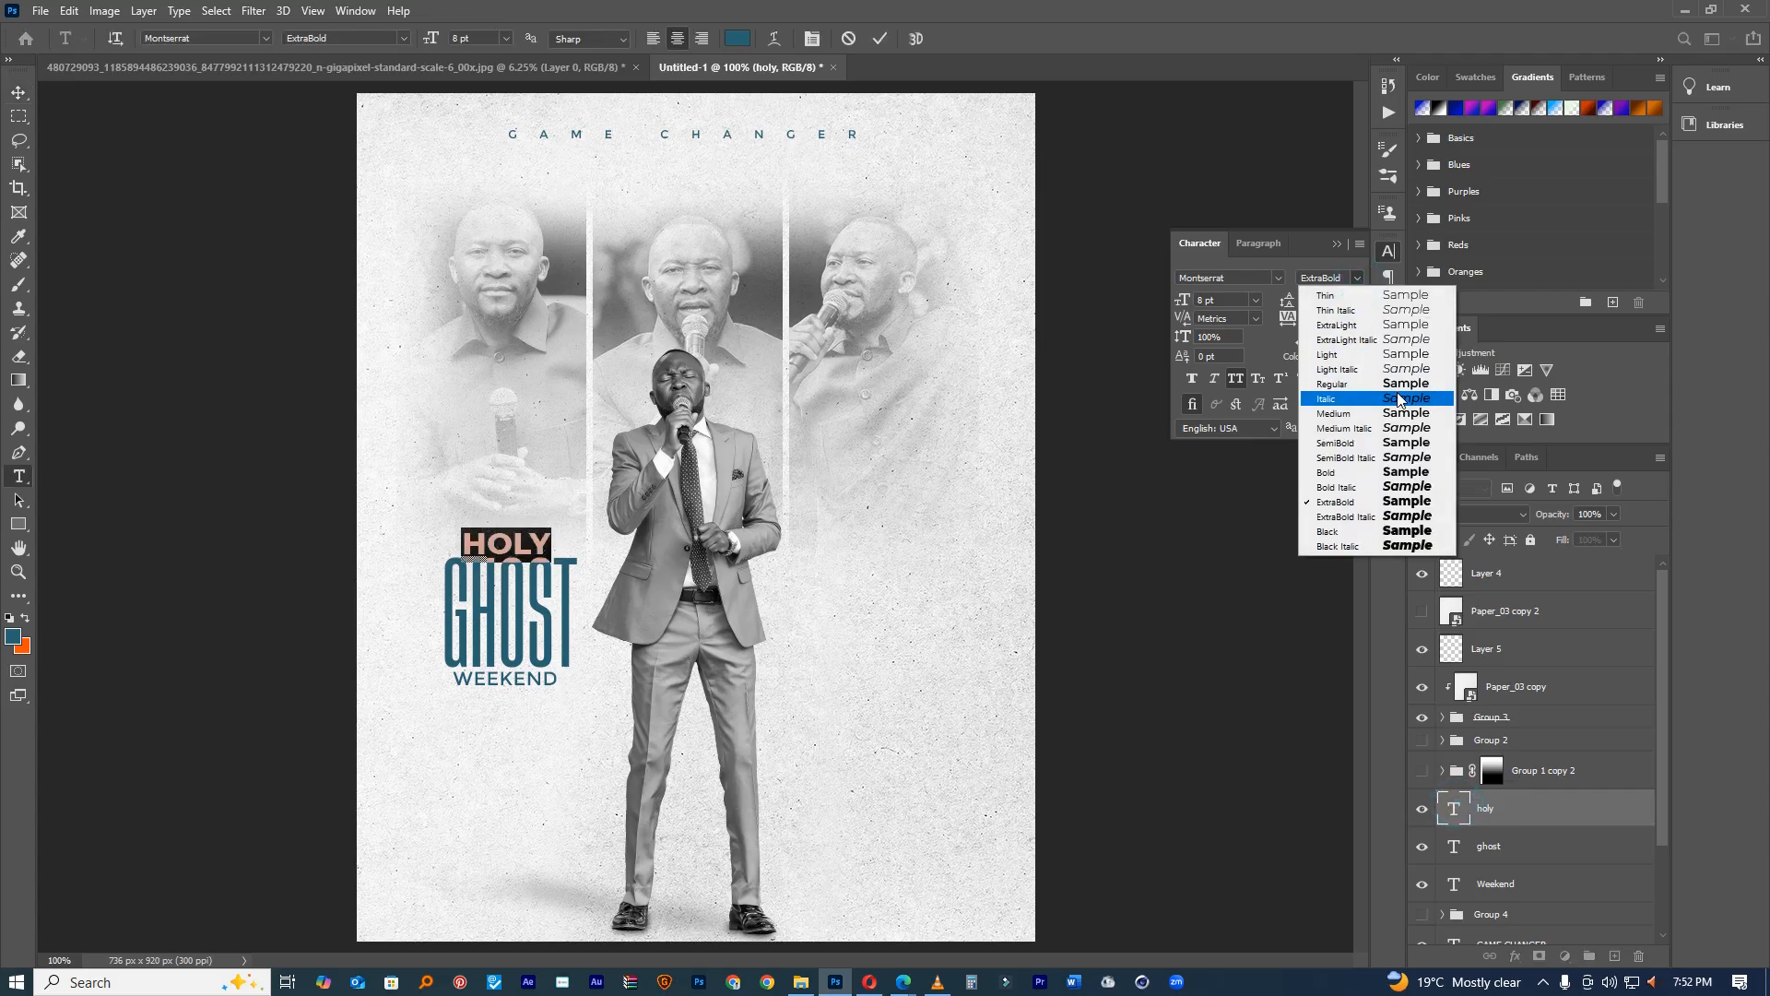
click(1399, 386)
click(737, 38)
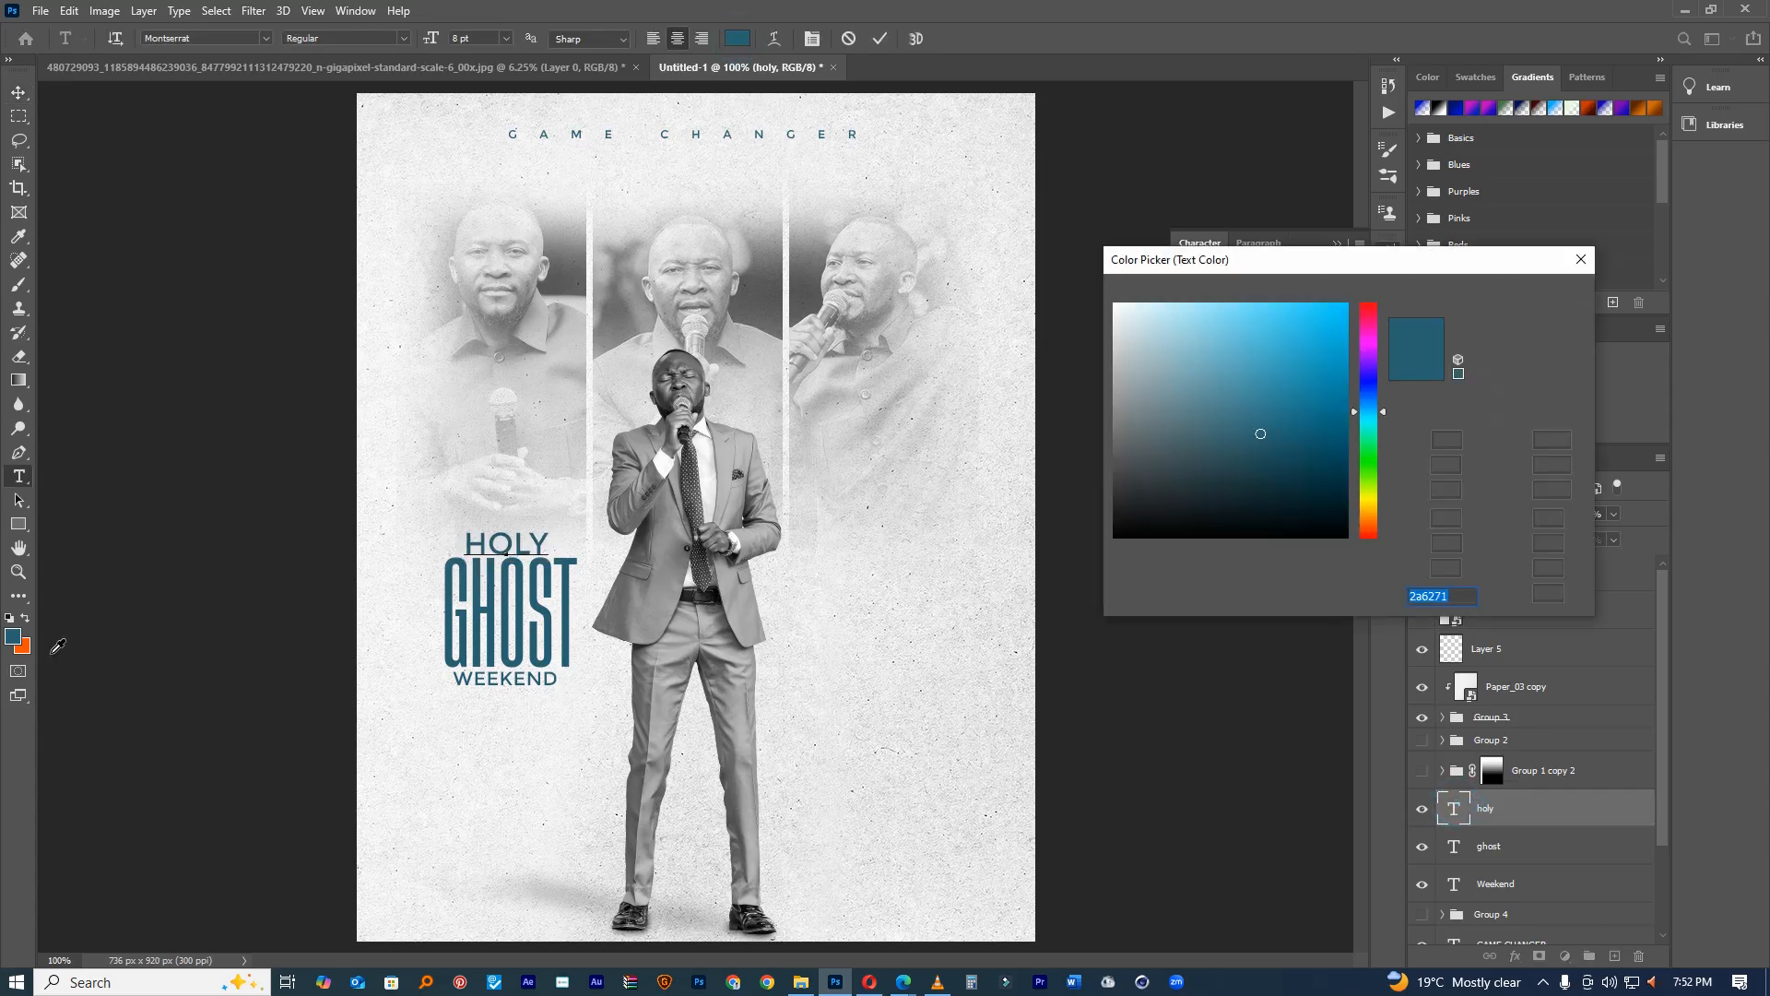
click(29, 643)
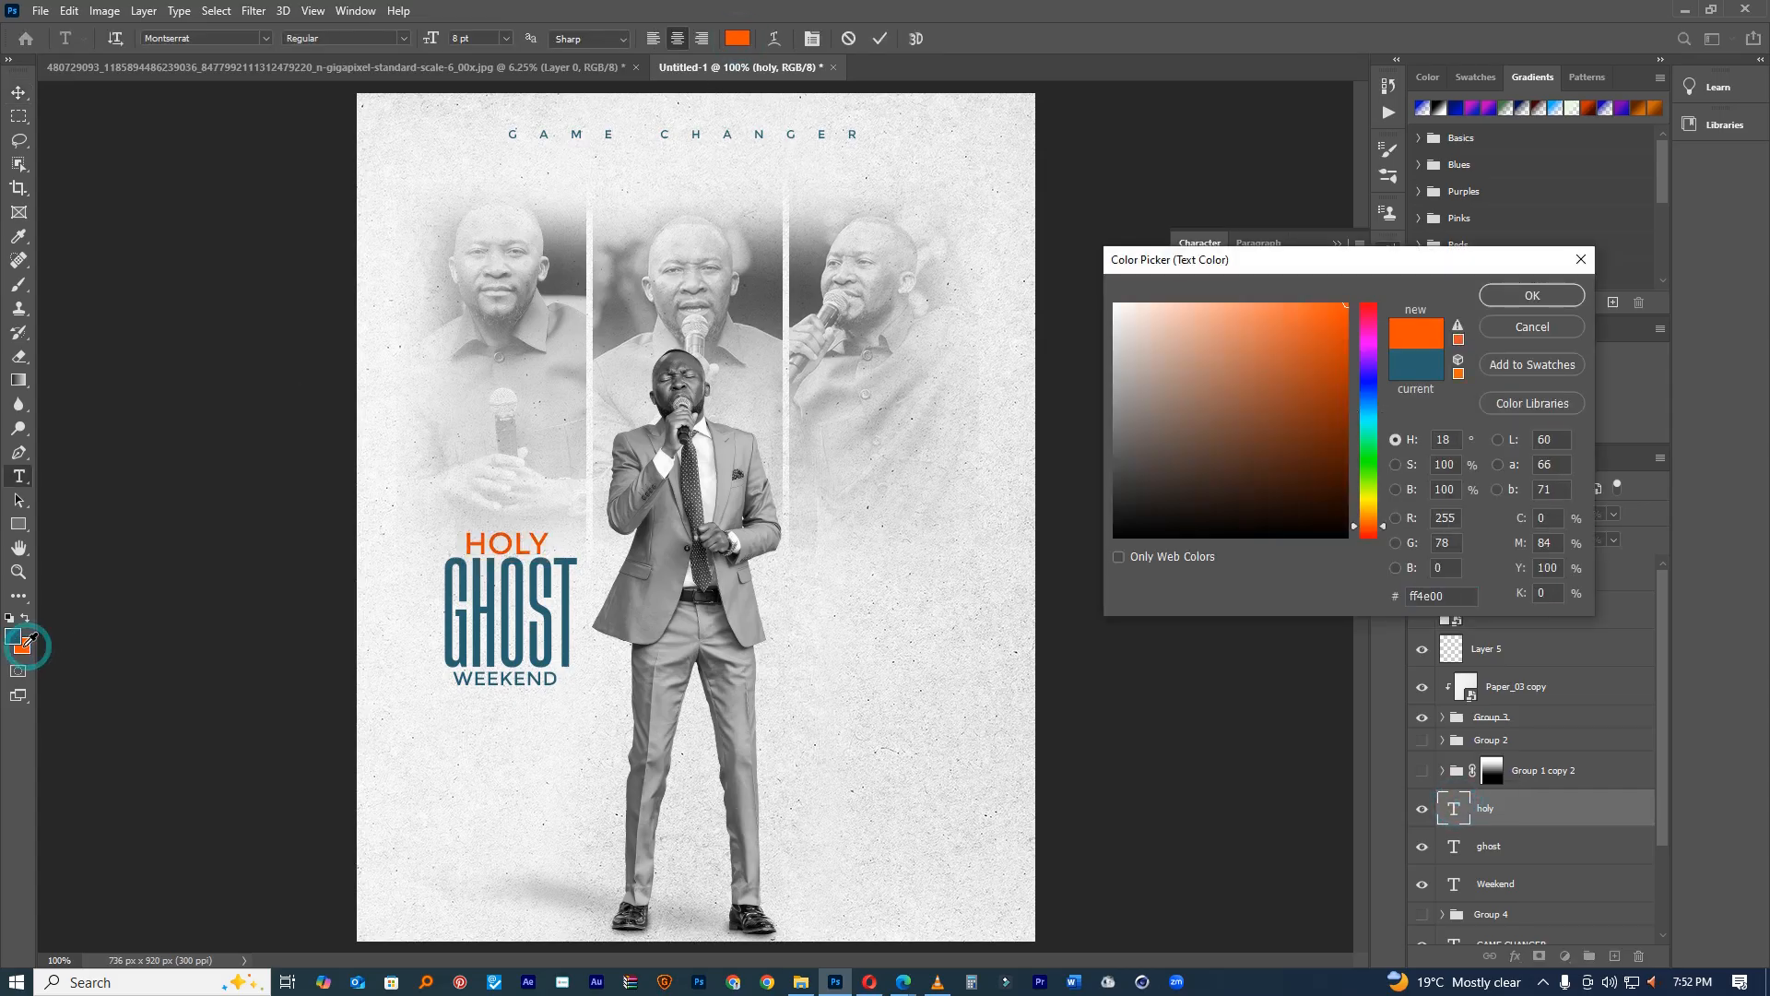
click(1528, 297)
click(881, 38)
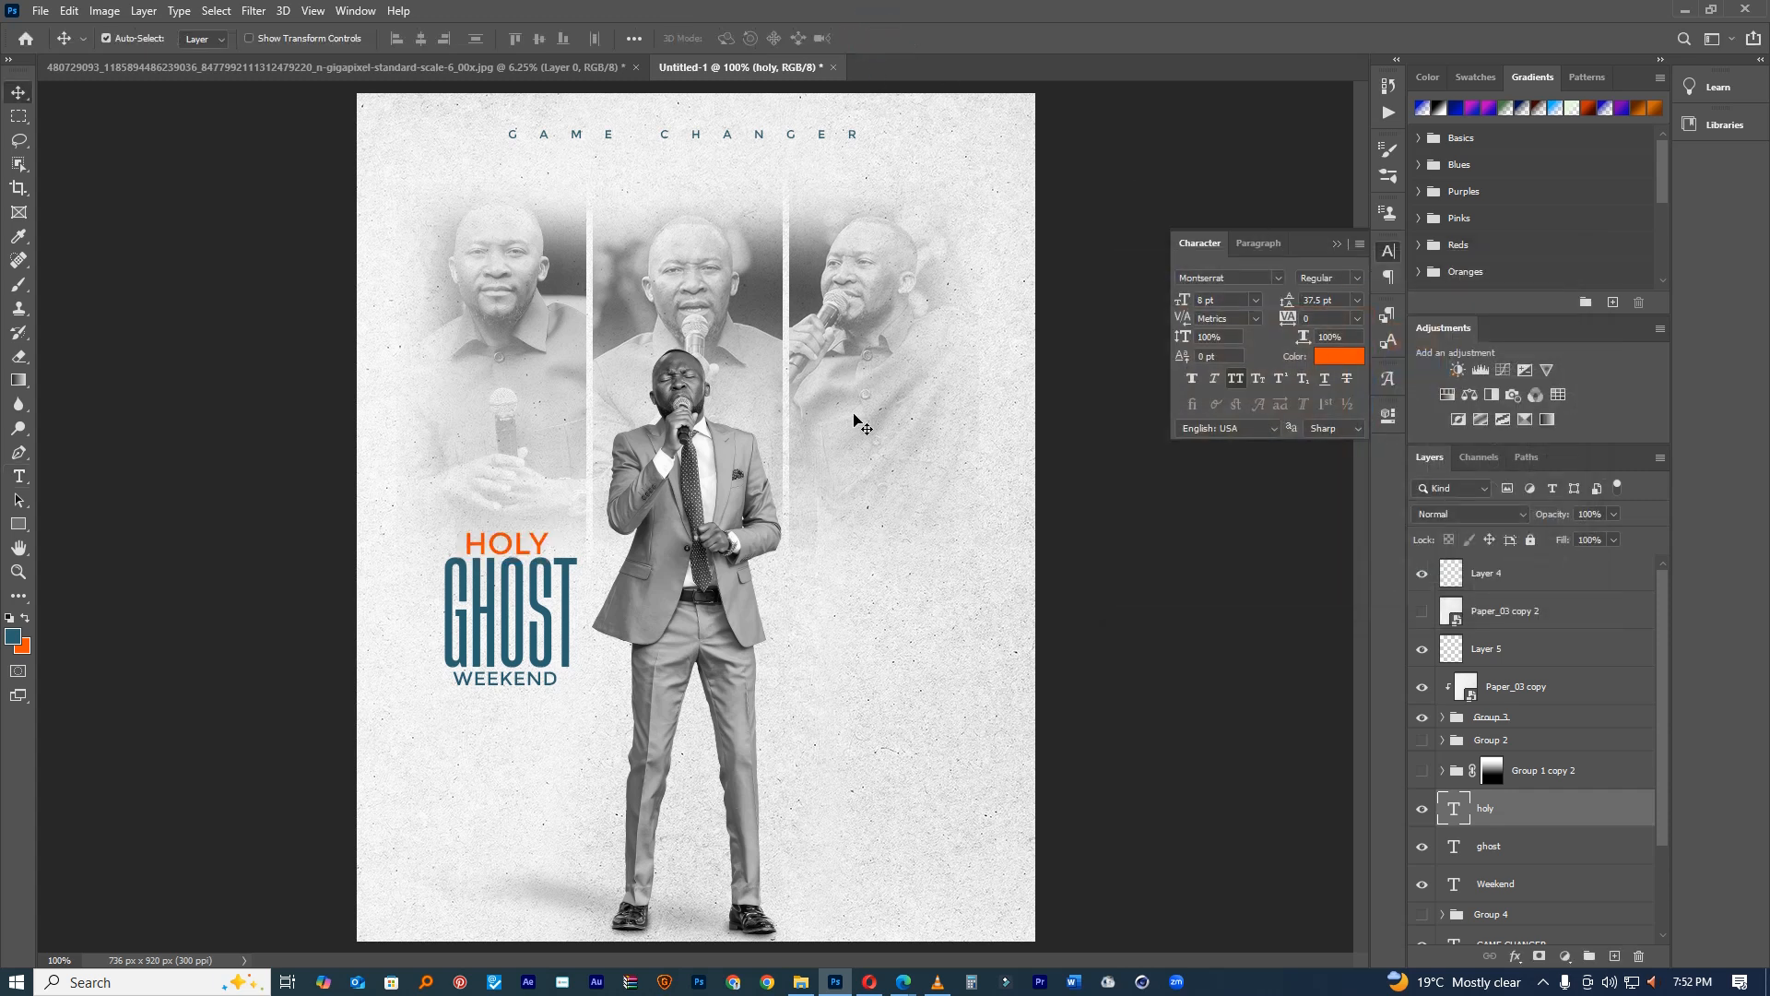
click(18, 476)
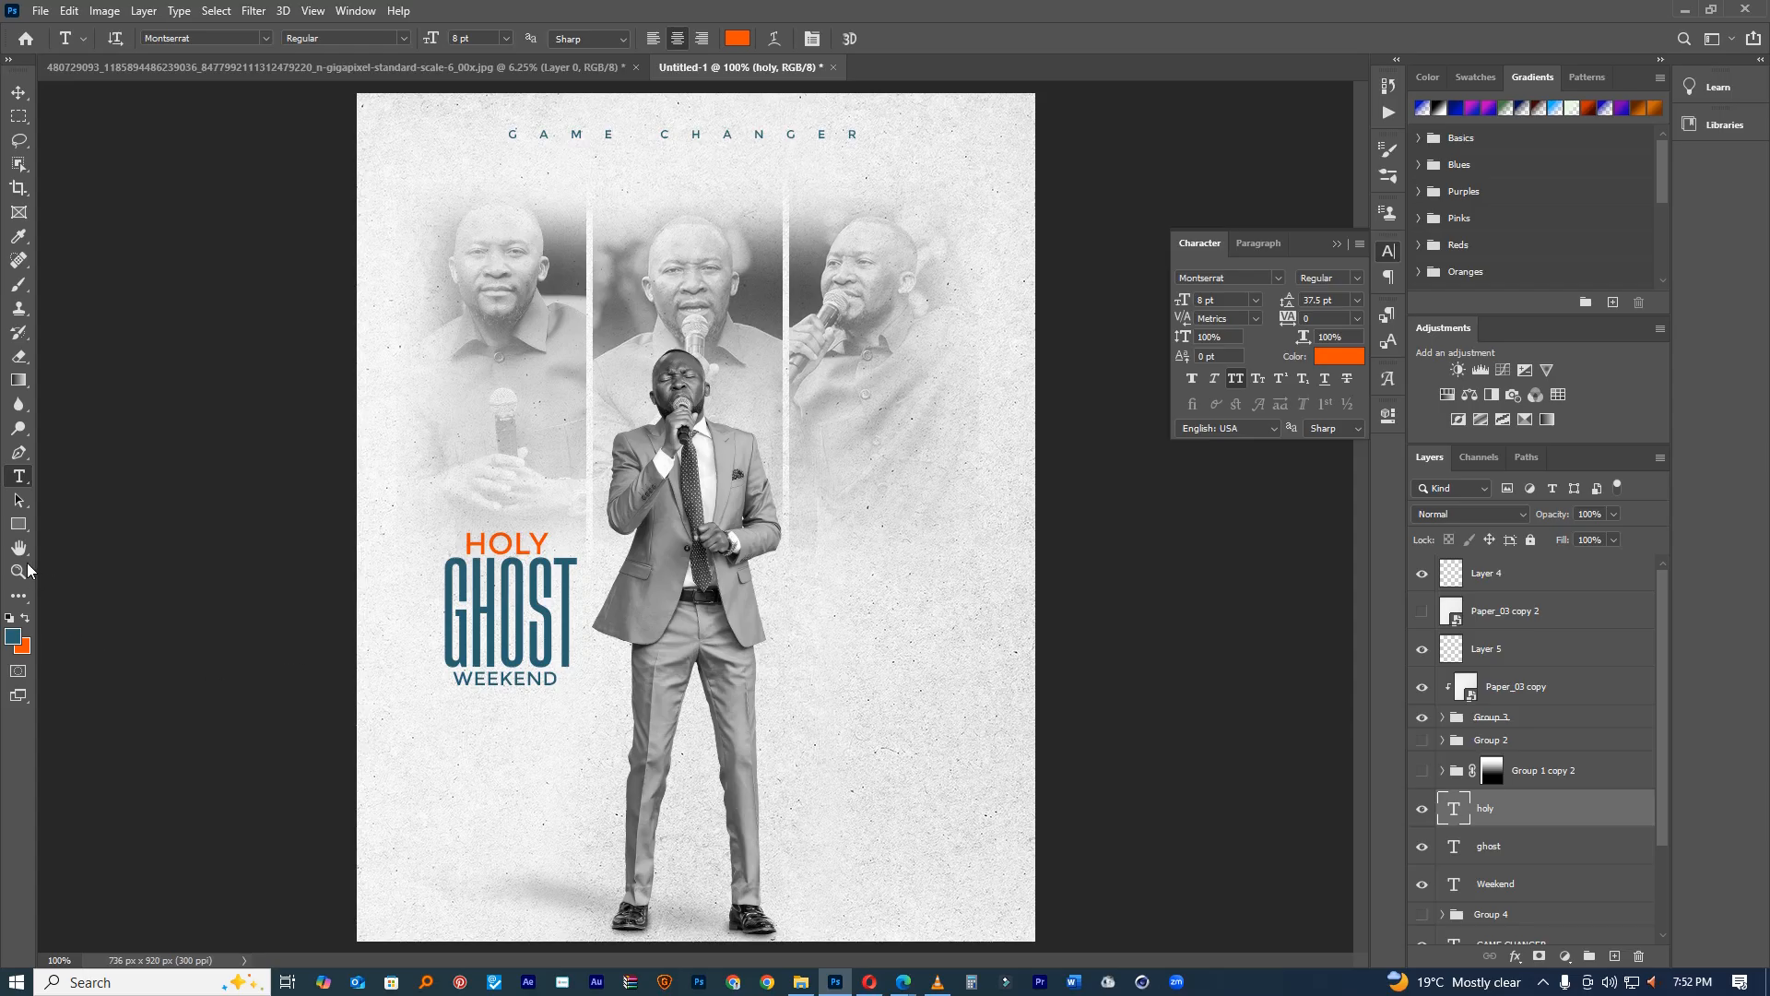
click(816, 595)
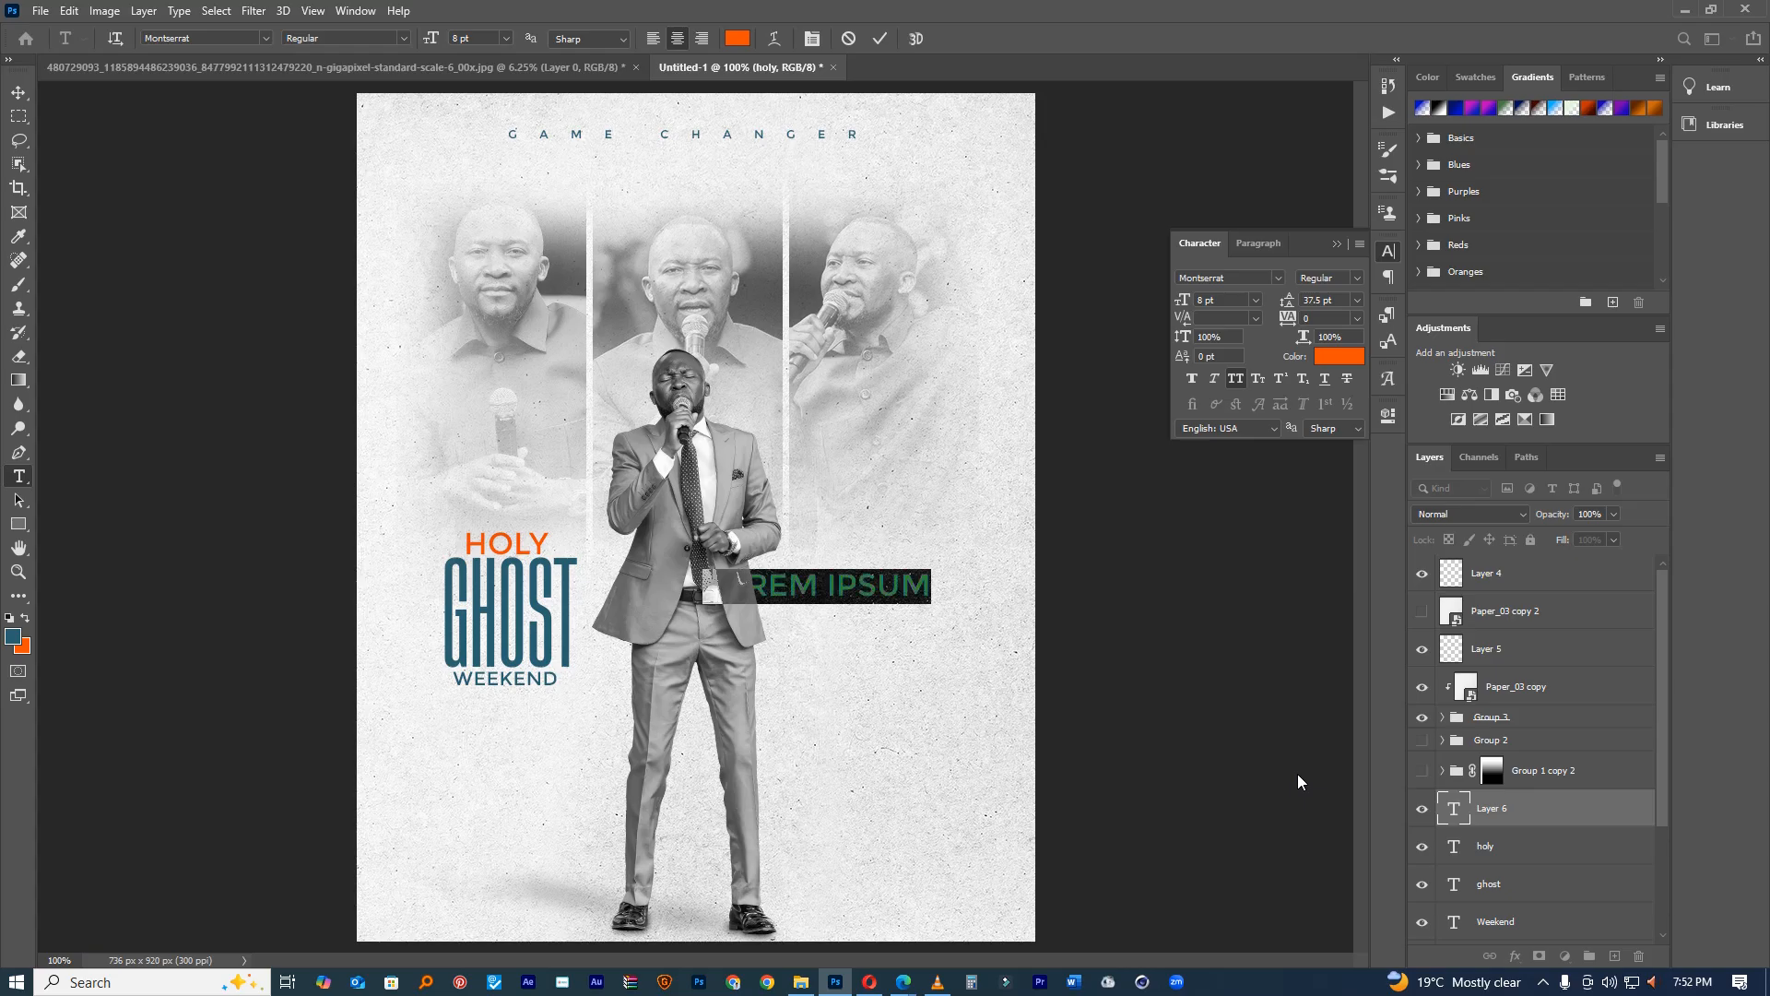
Step: Add a line of periods right of the singer in teal ExtraLight at a larger size
key(BackSpace)
text(..............)
drag(826, 654, 899, 635)
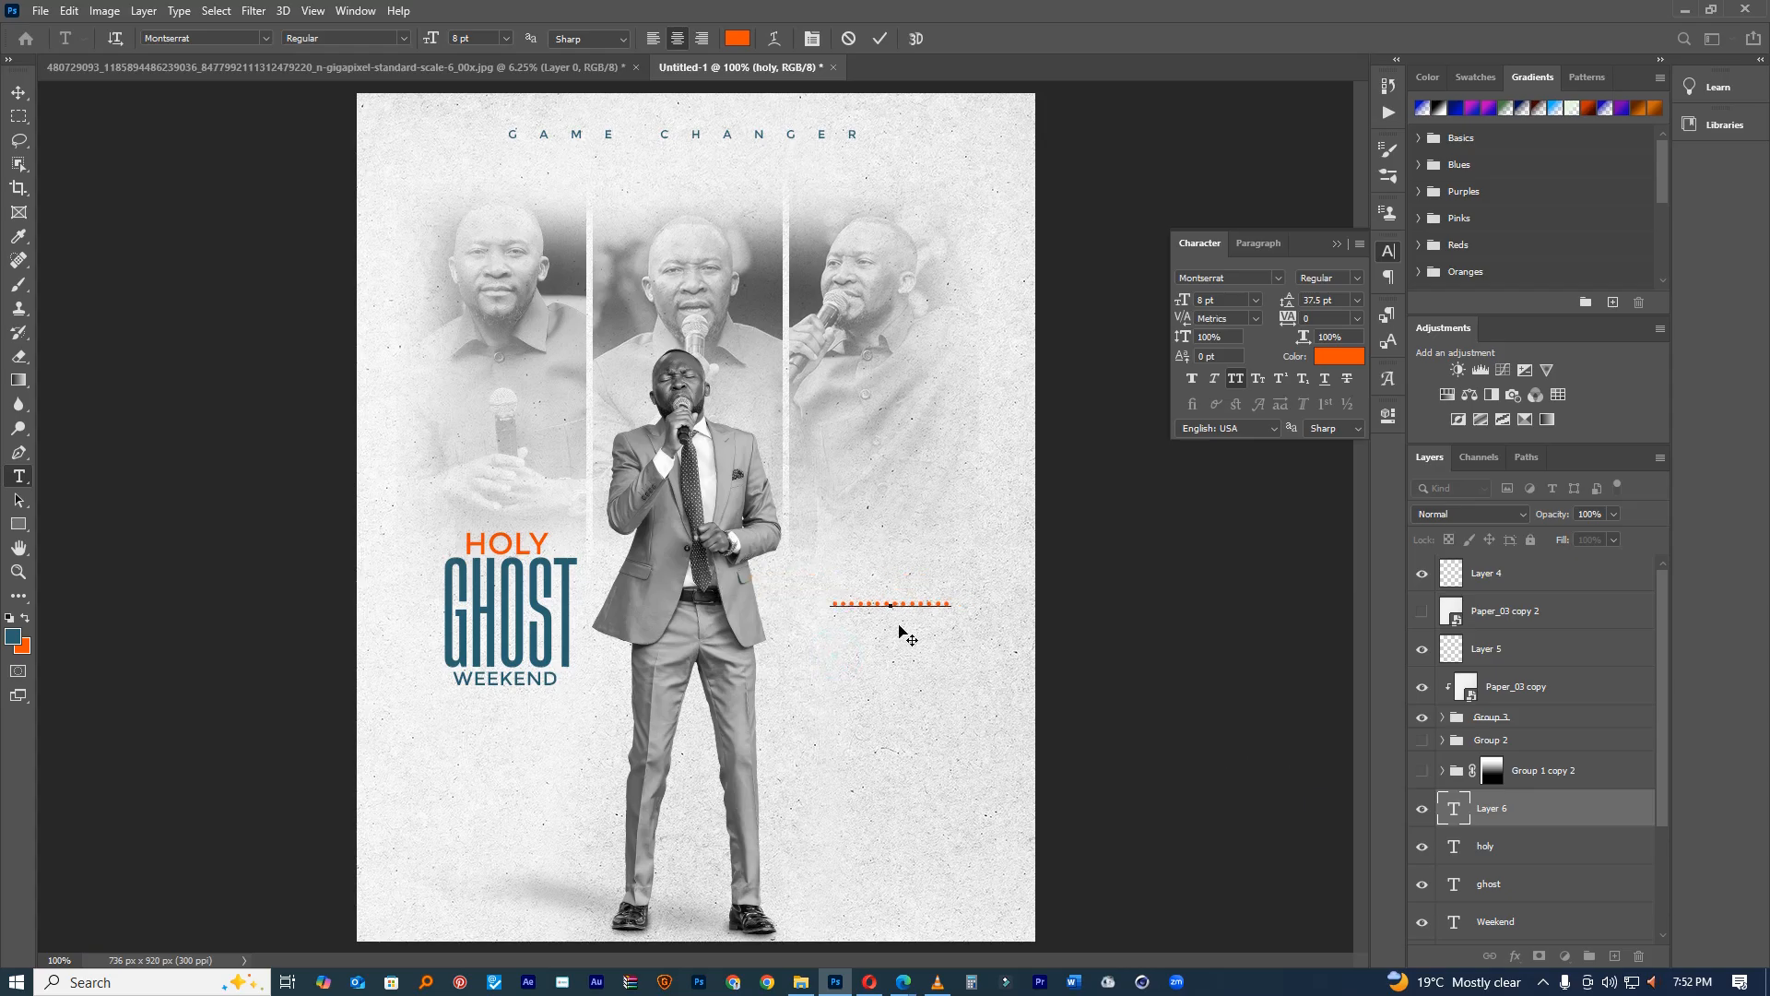
key(ctrl+a)
click(1339, 356)
click(532, 592)
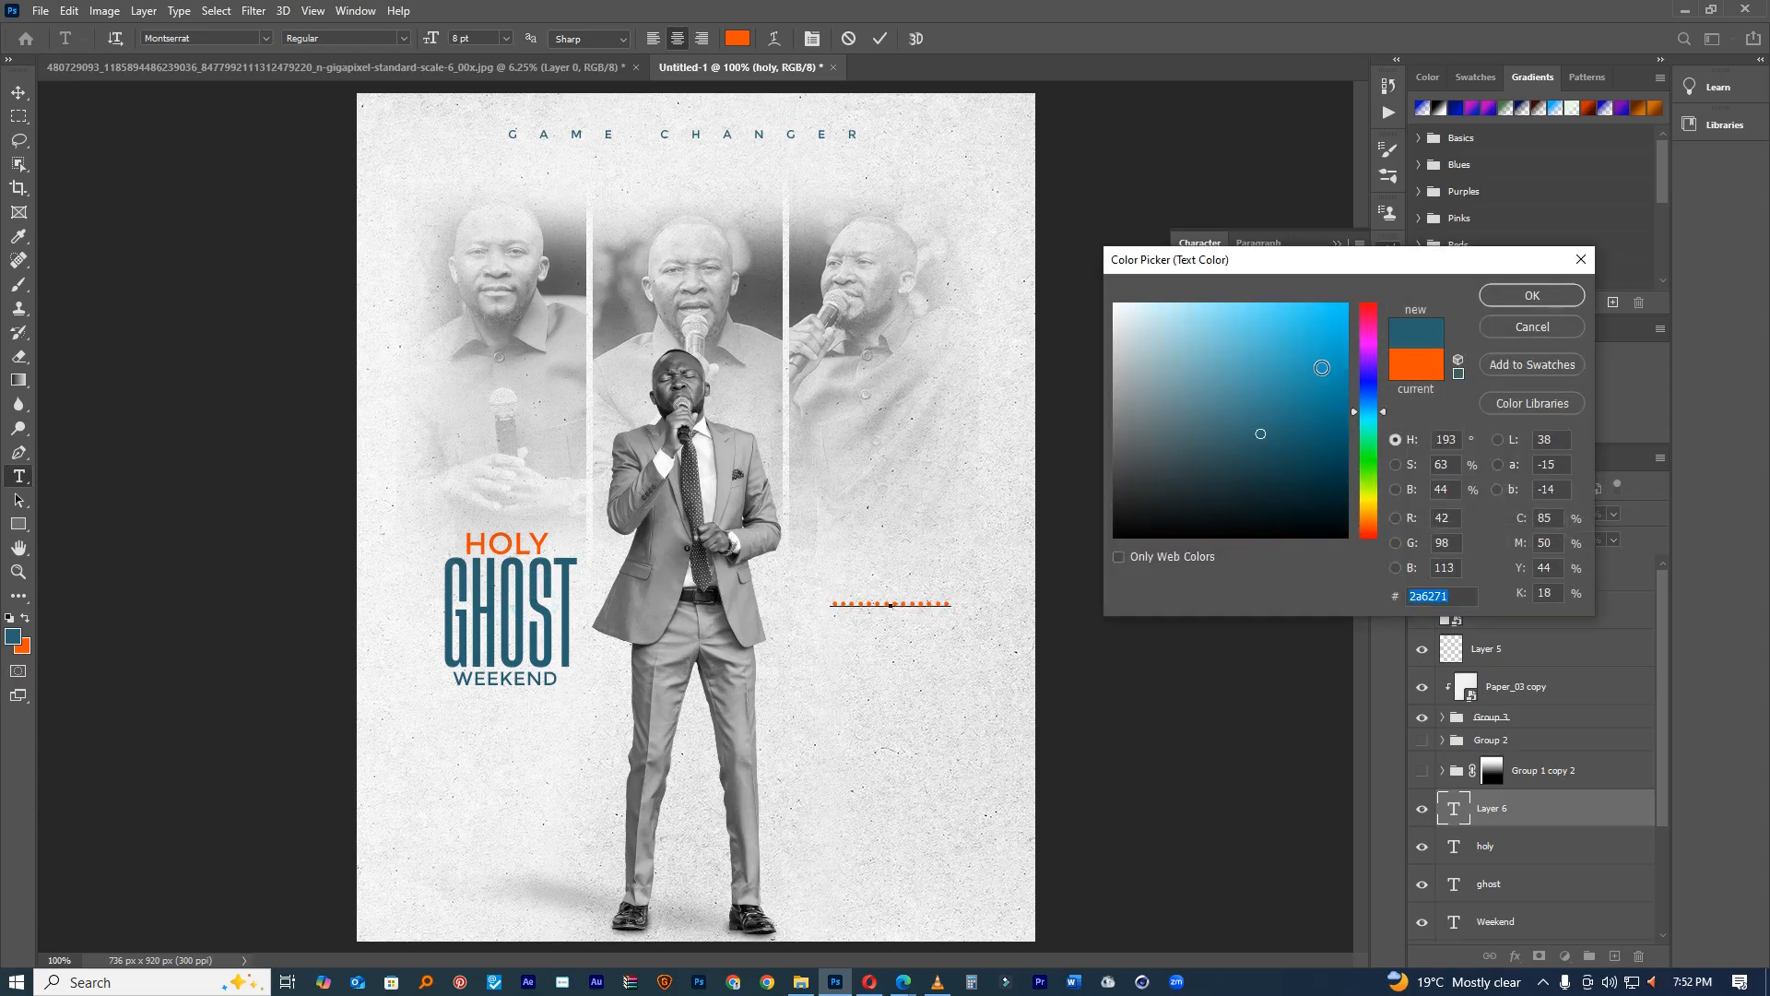
click(1496, 295)
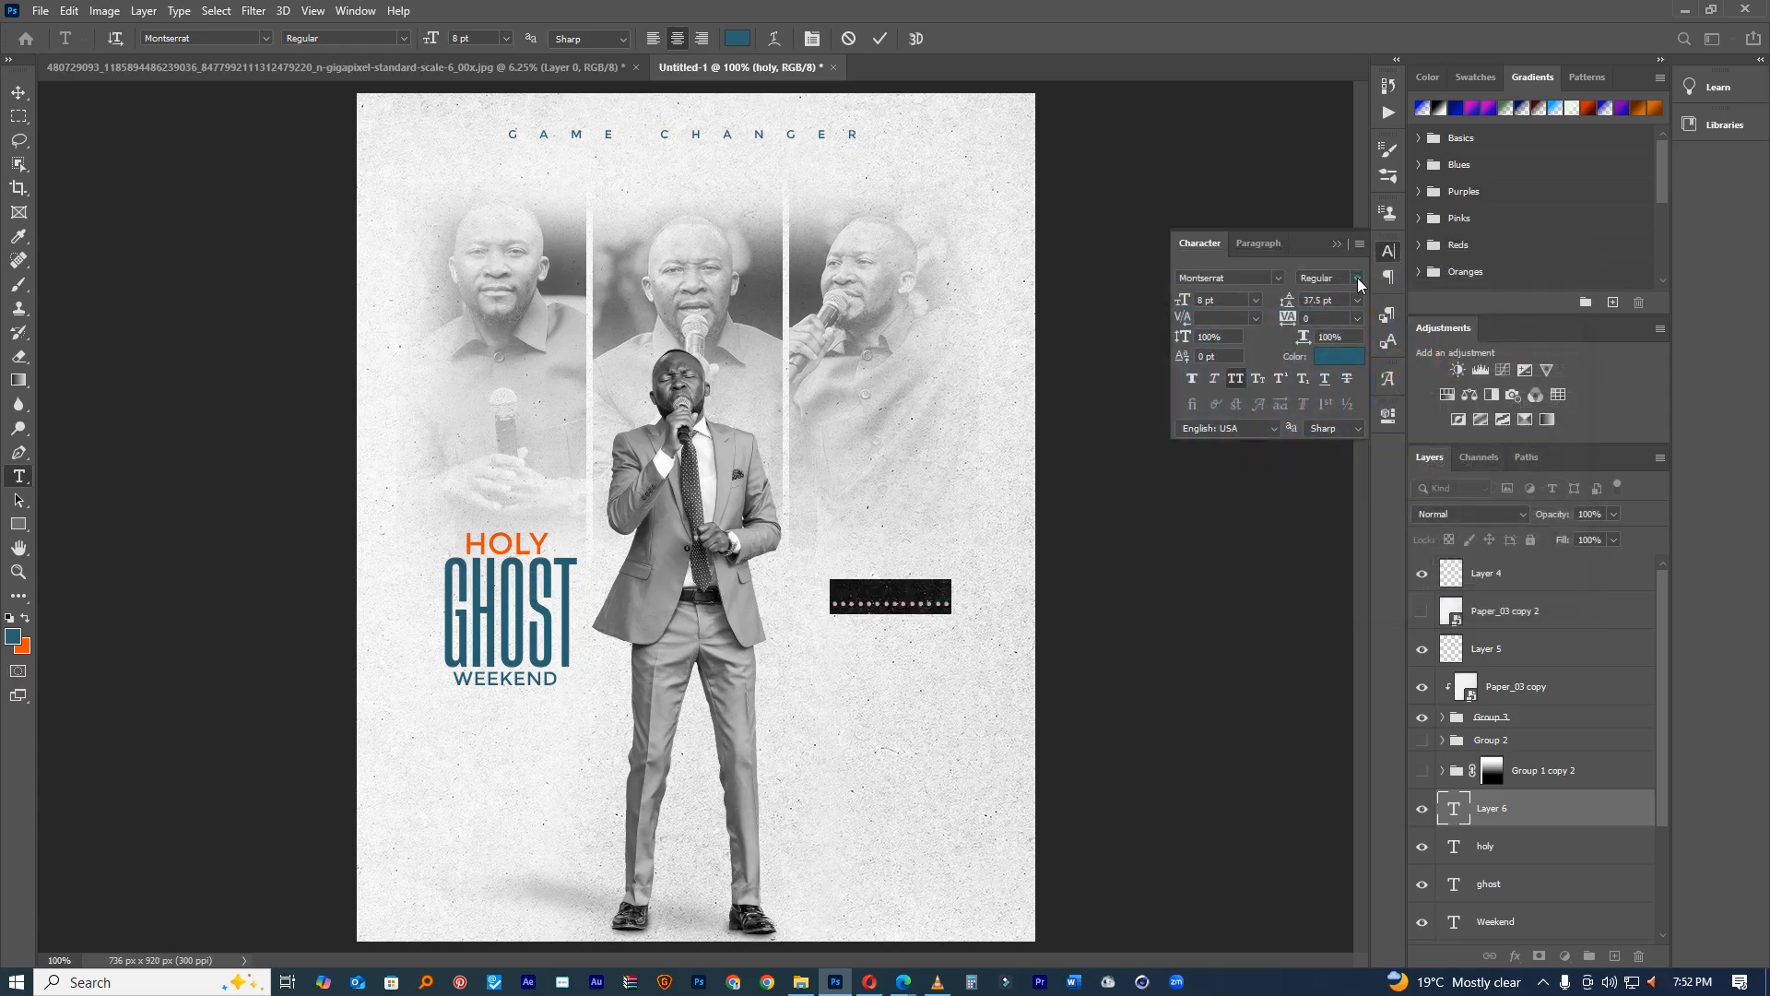
click(1356, 278)
click(1401, 324)
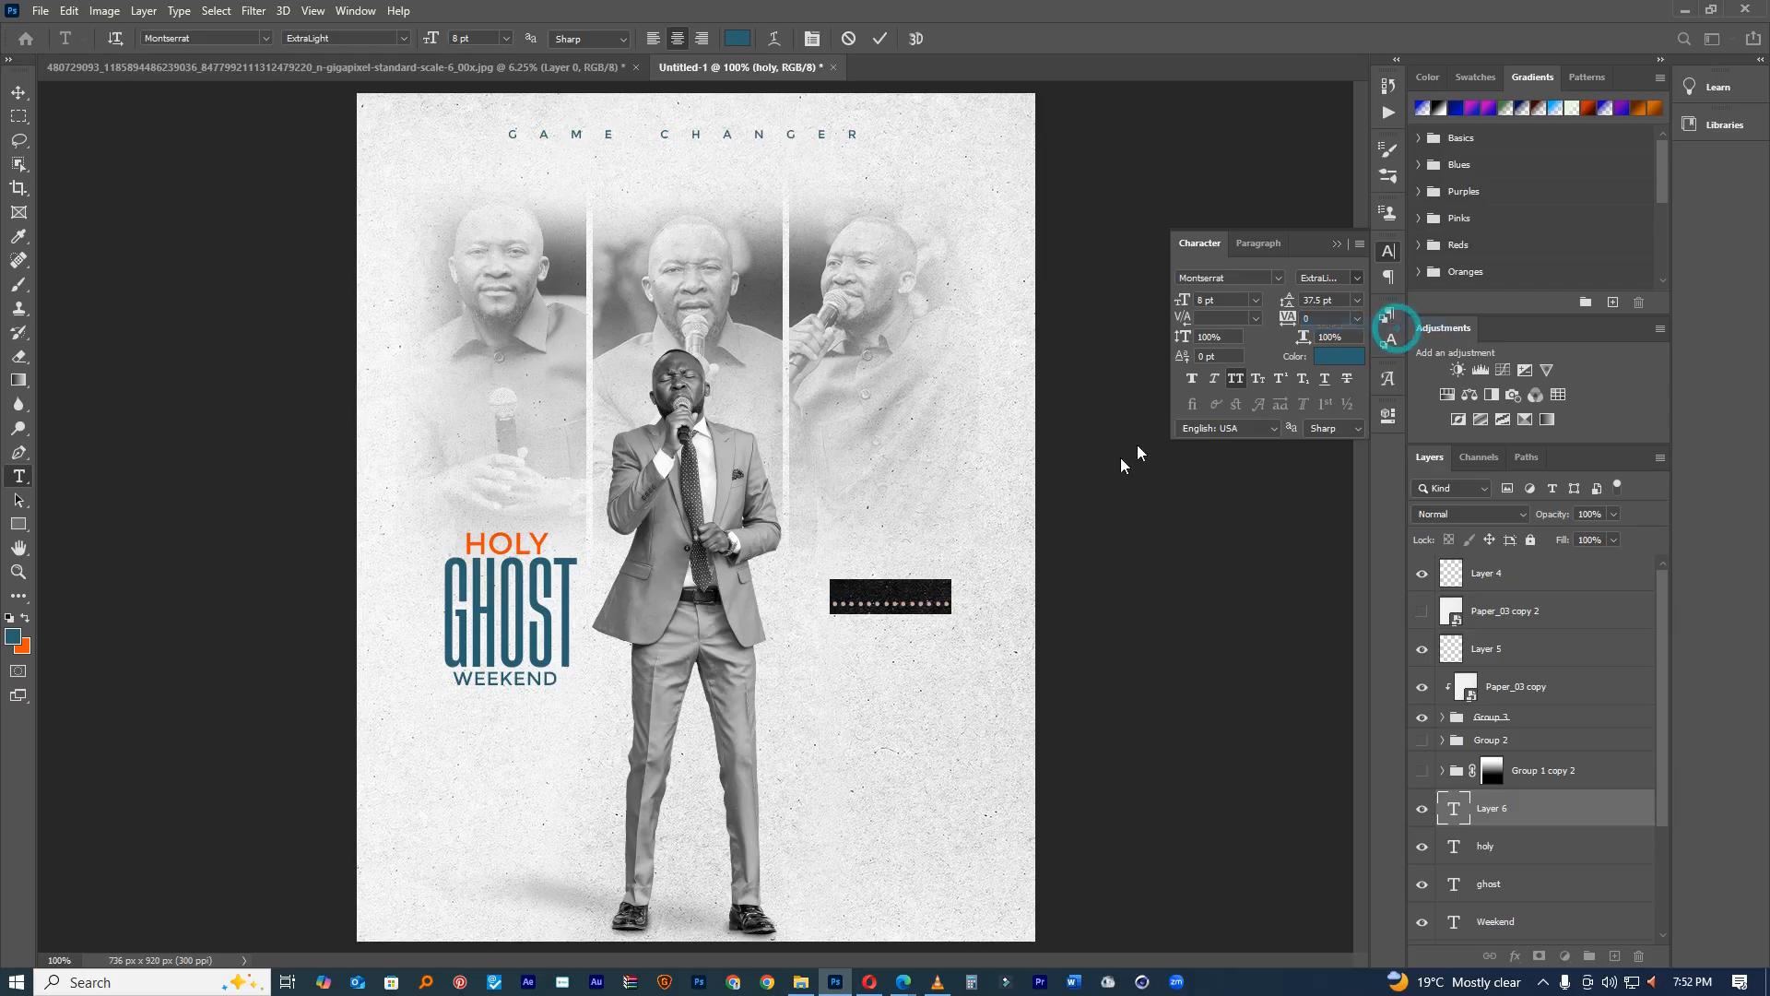
mouse_move(1182, 300)
mouse_down()
mouse_move(1174, 318)
mouse_move(1173, 288)
mouse_up()
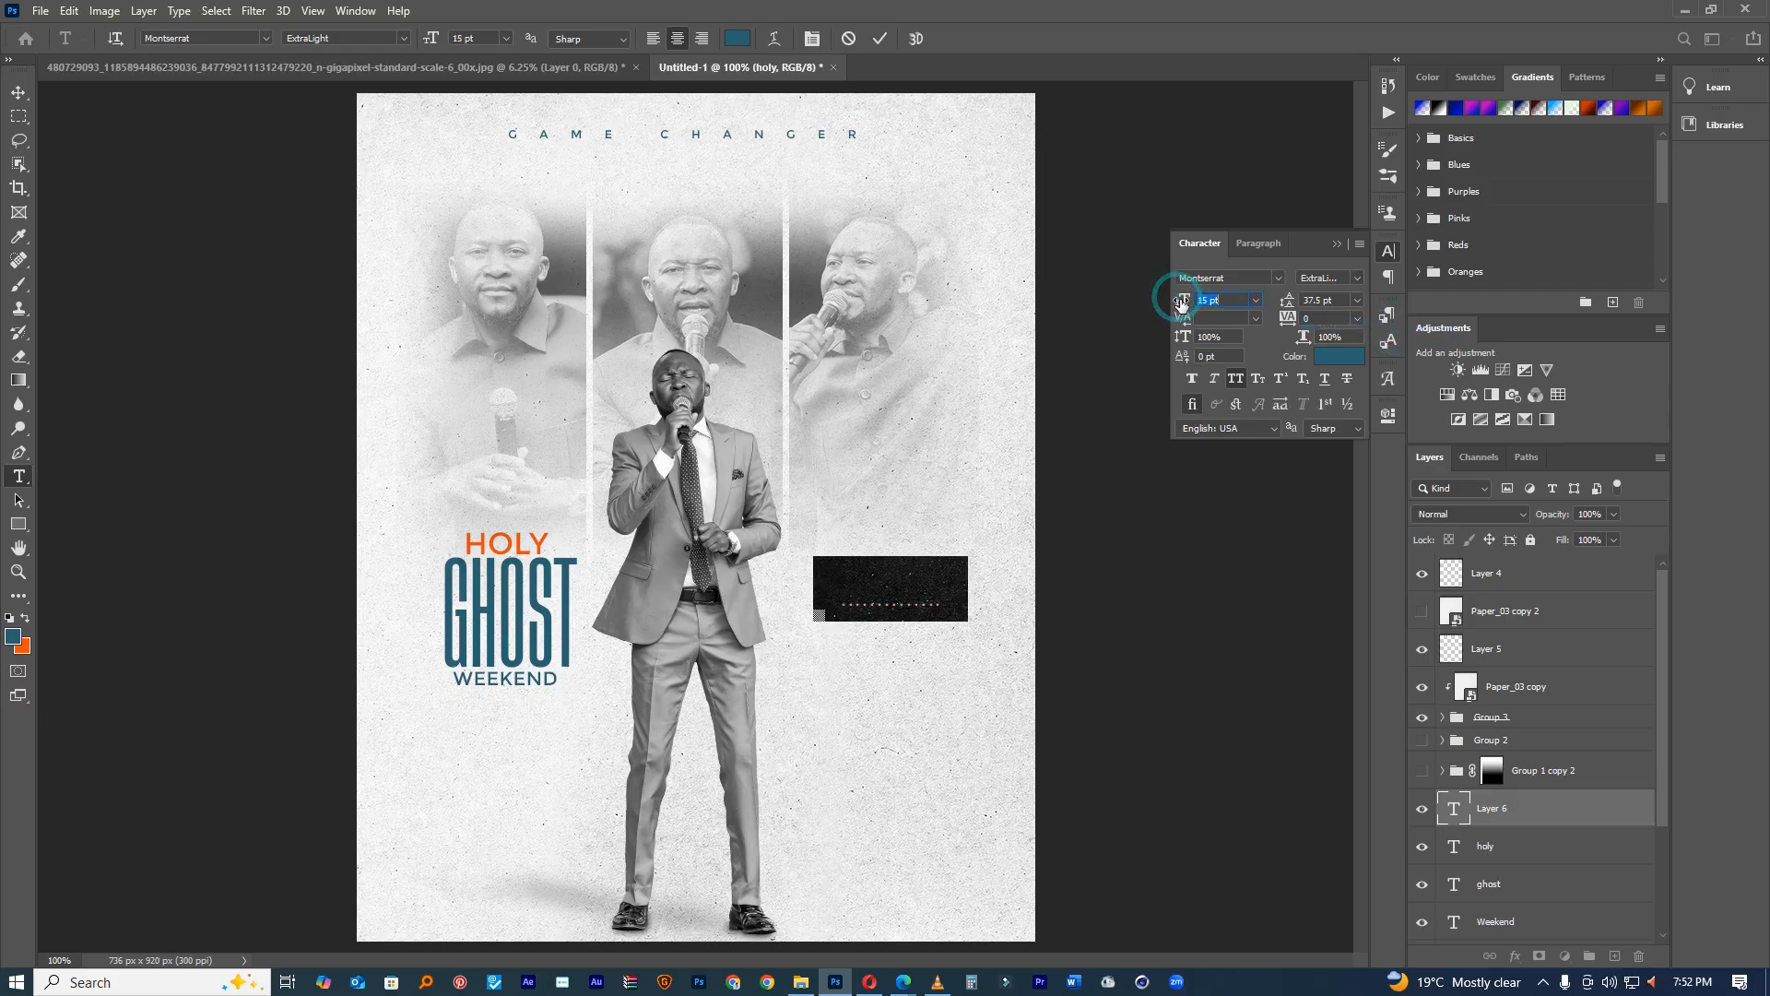
click(878, 38)
Step: Duplicate the dotted line to a second row below it
key(v)
alt+drag(883, 532, 885, 614)
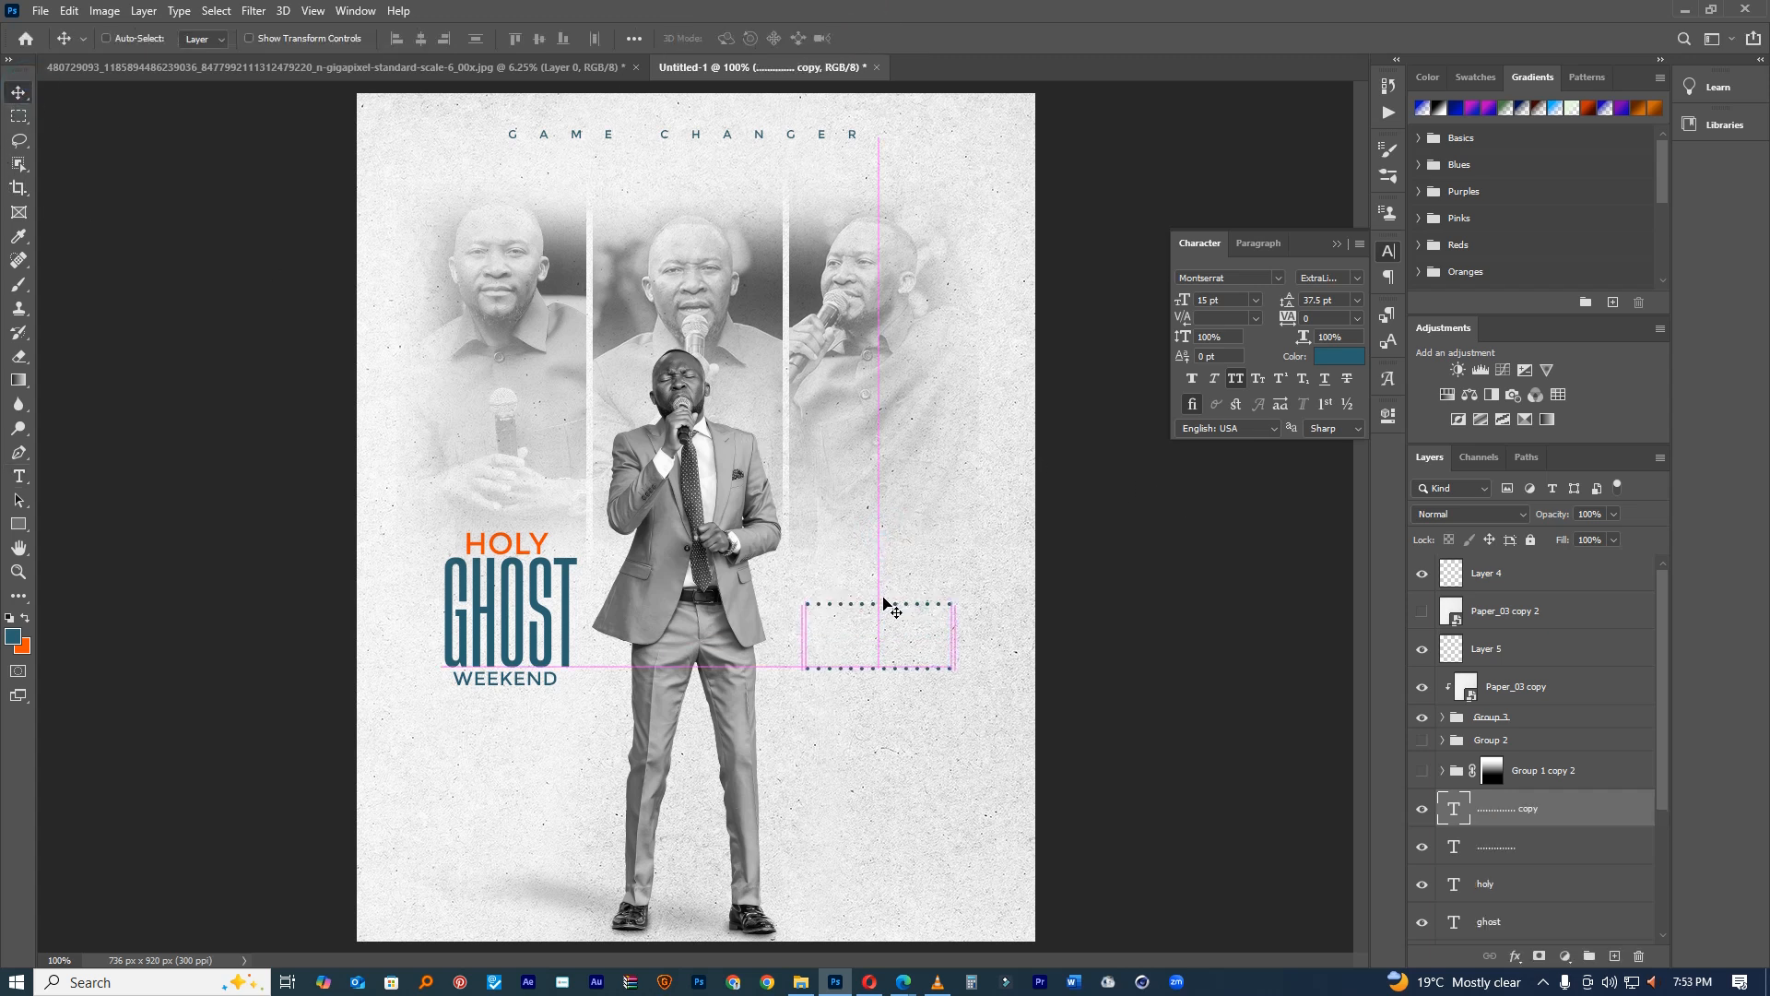
key(t)
click(850, 488)
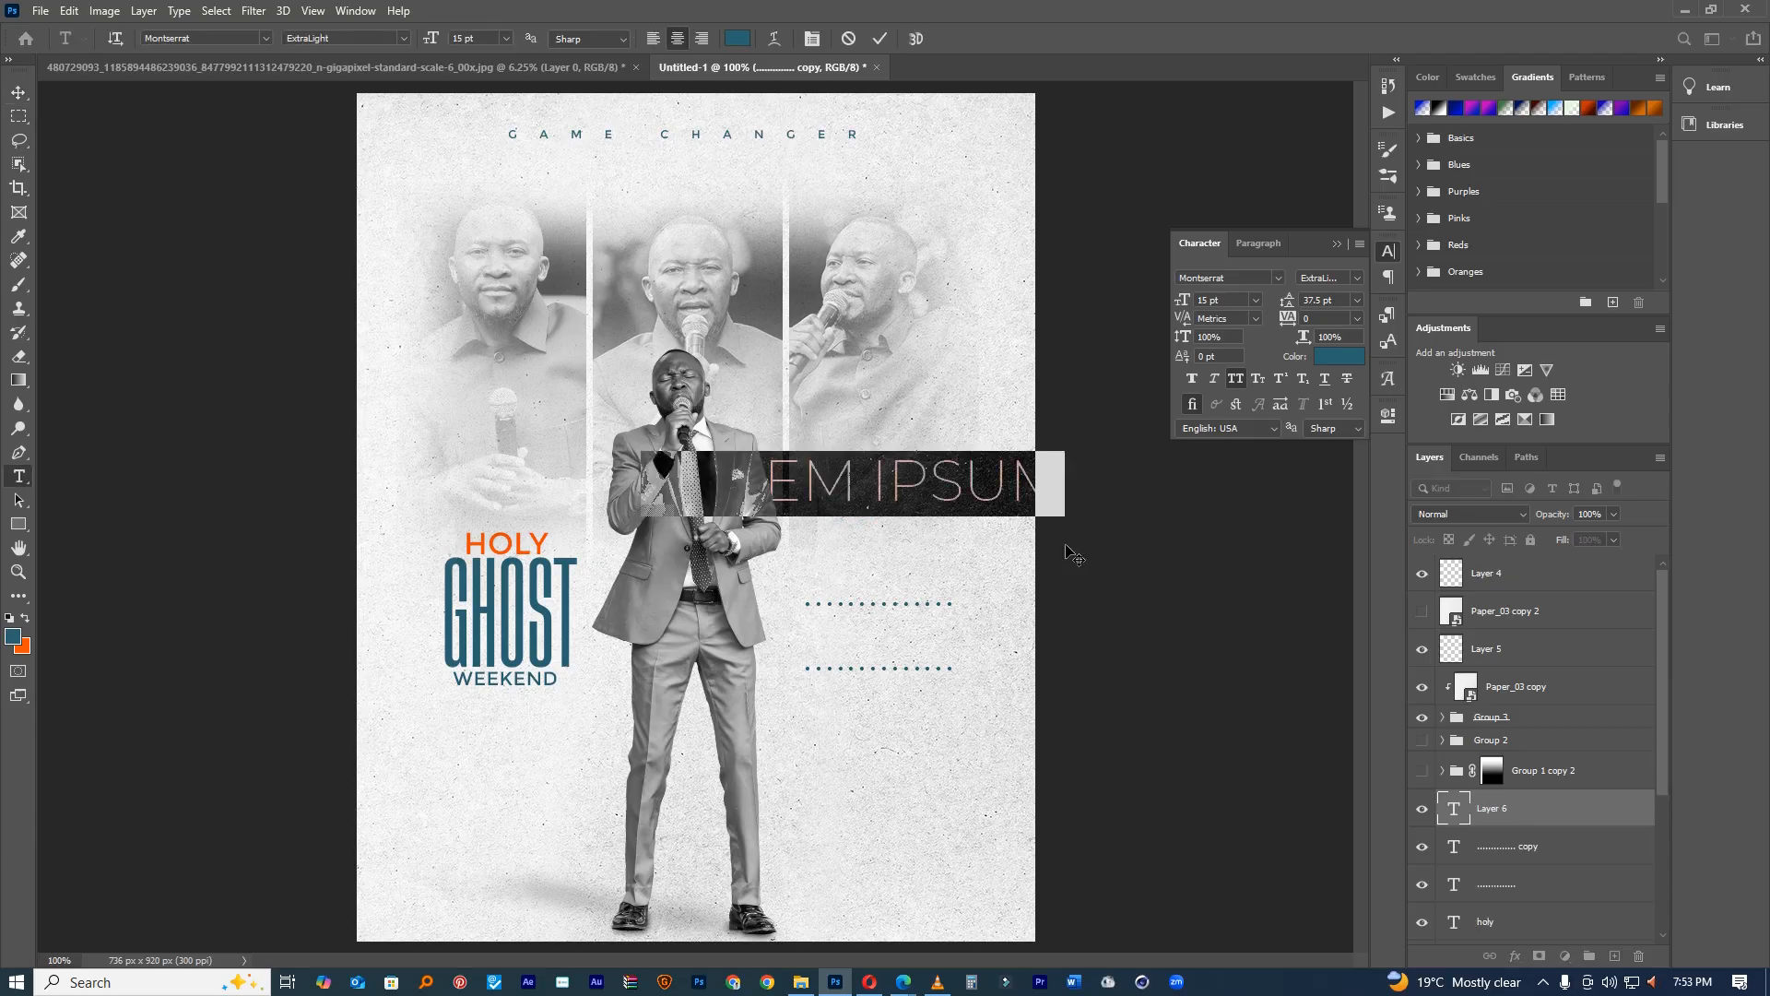
Step: Type 27THSEP between the dotted lines and scale it down to about 64%
text(2)
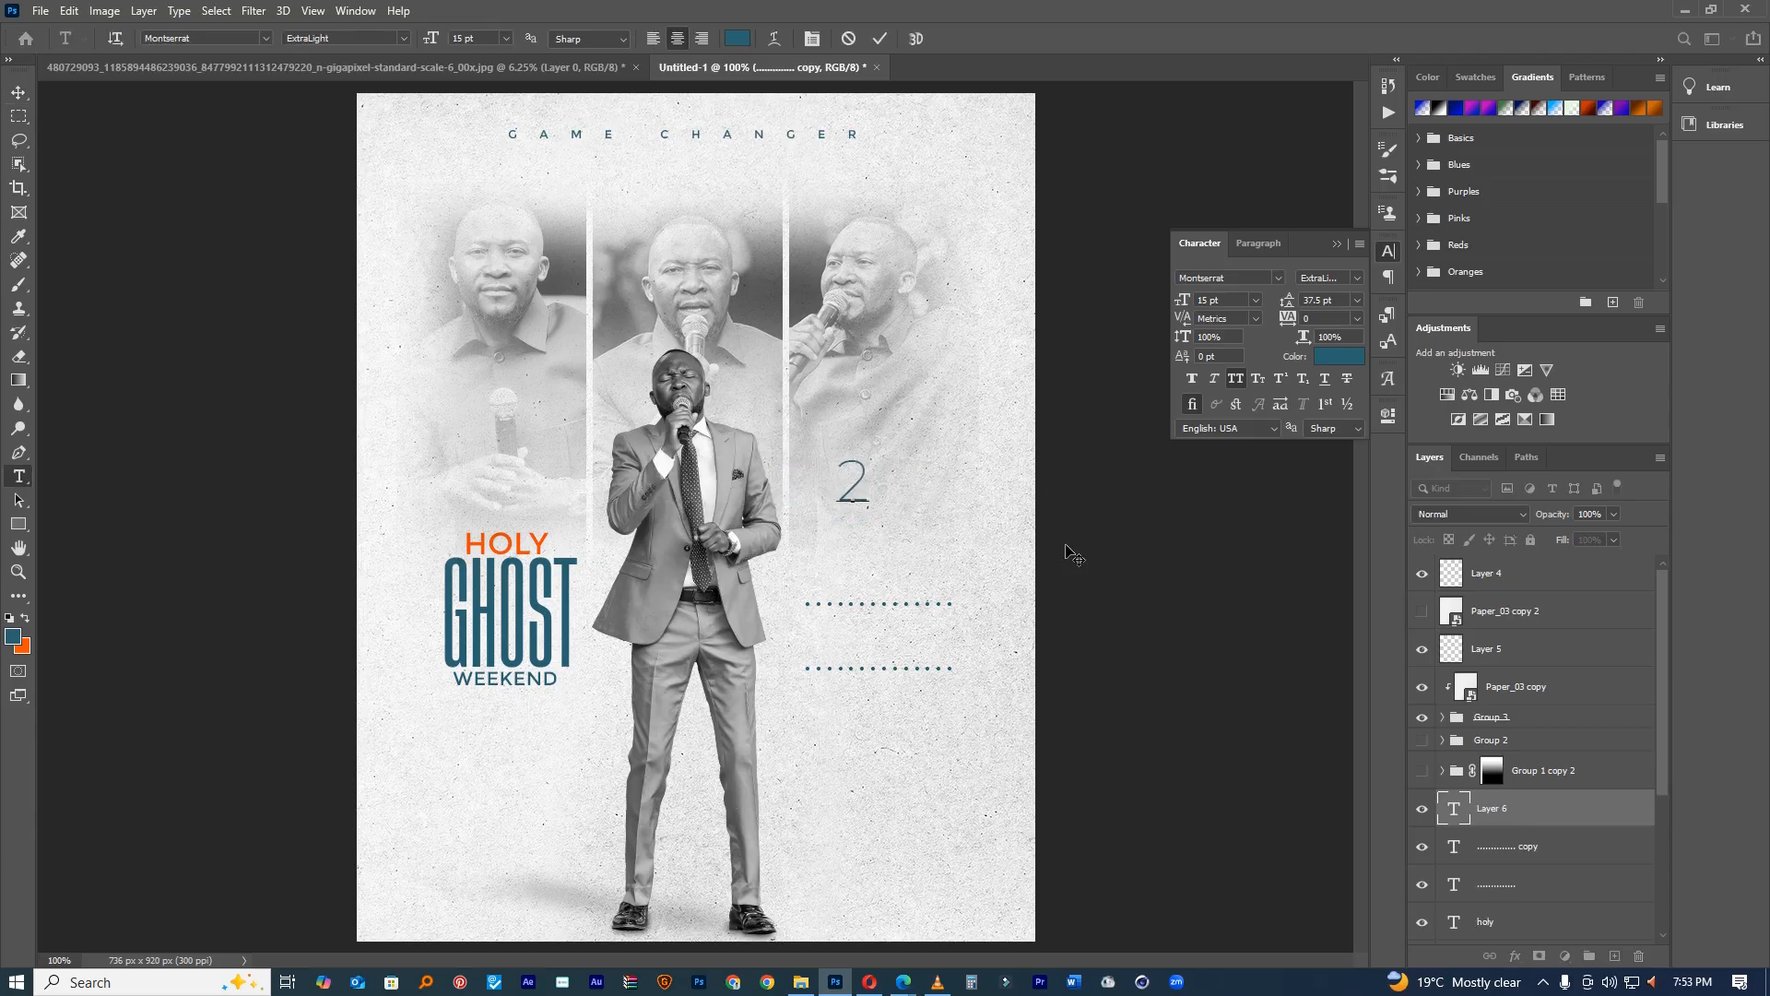
text(7THSEP)
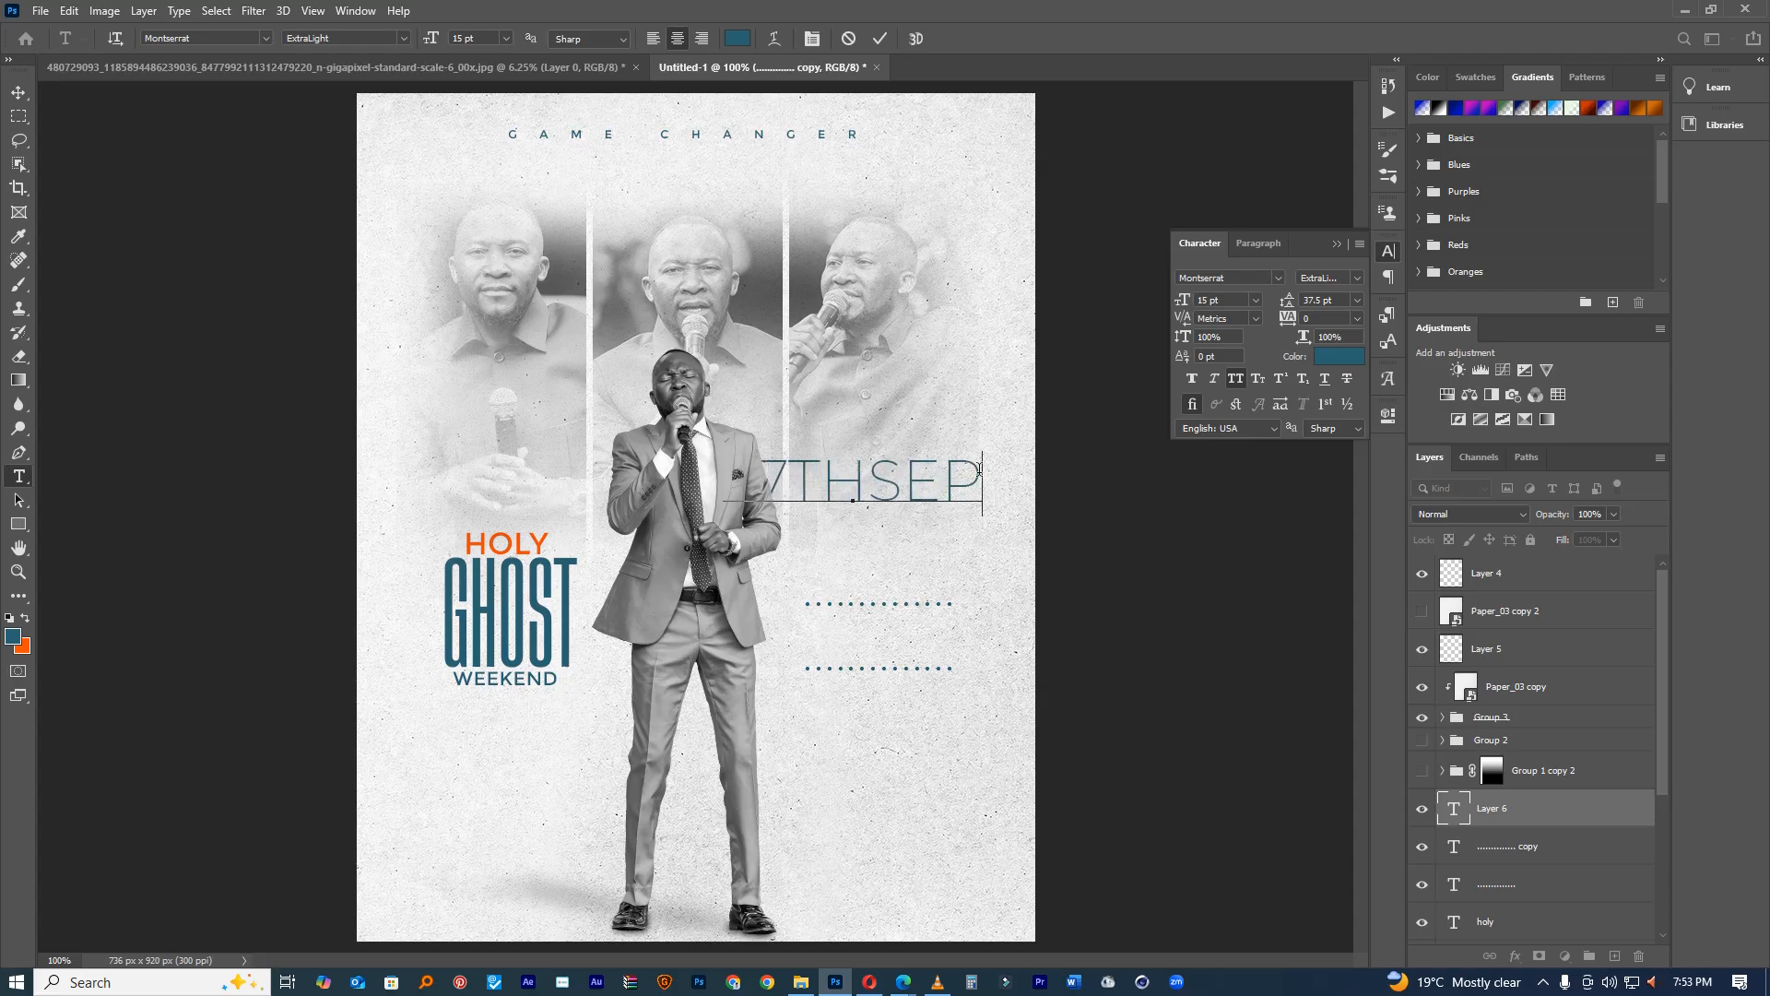
drag(944, 444, 1000, 605)
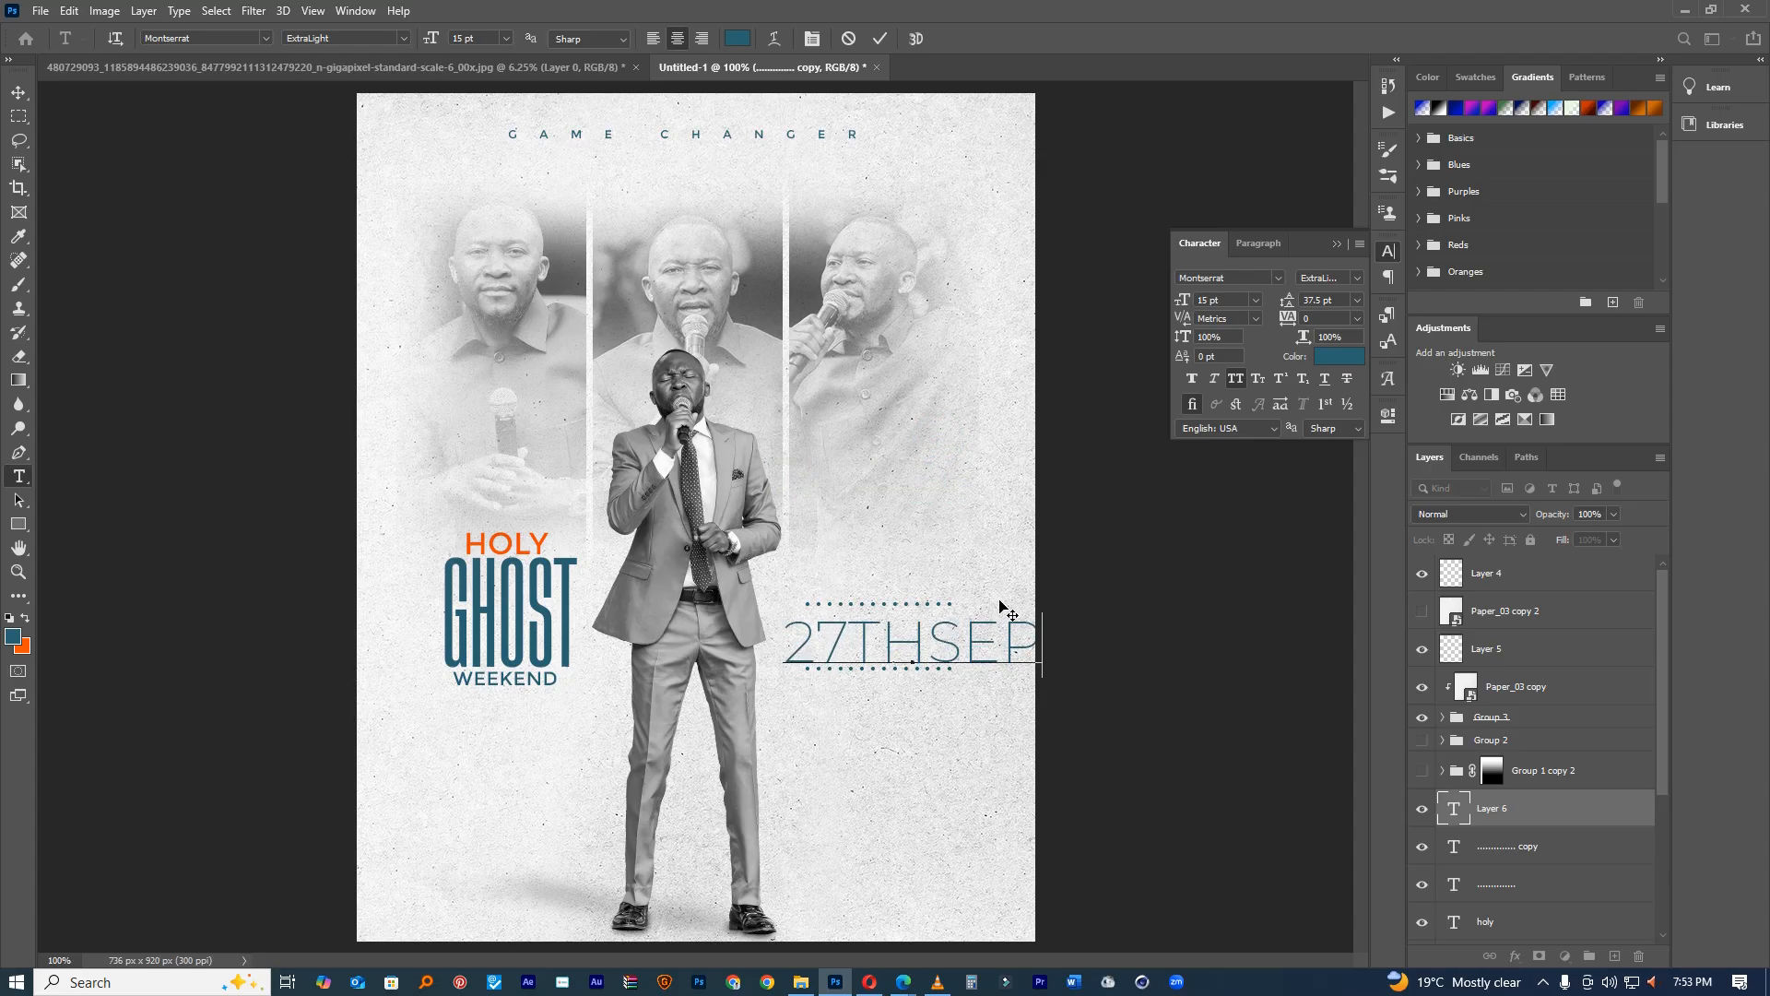
click(882, 38)
key(ctrl+t)
drag(1044, 610, 913, 645)
click(913, 39)
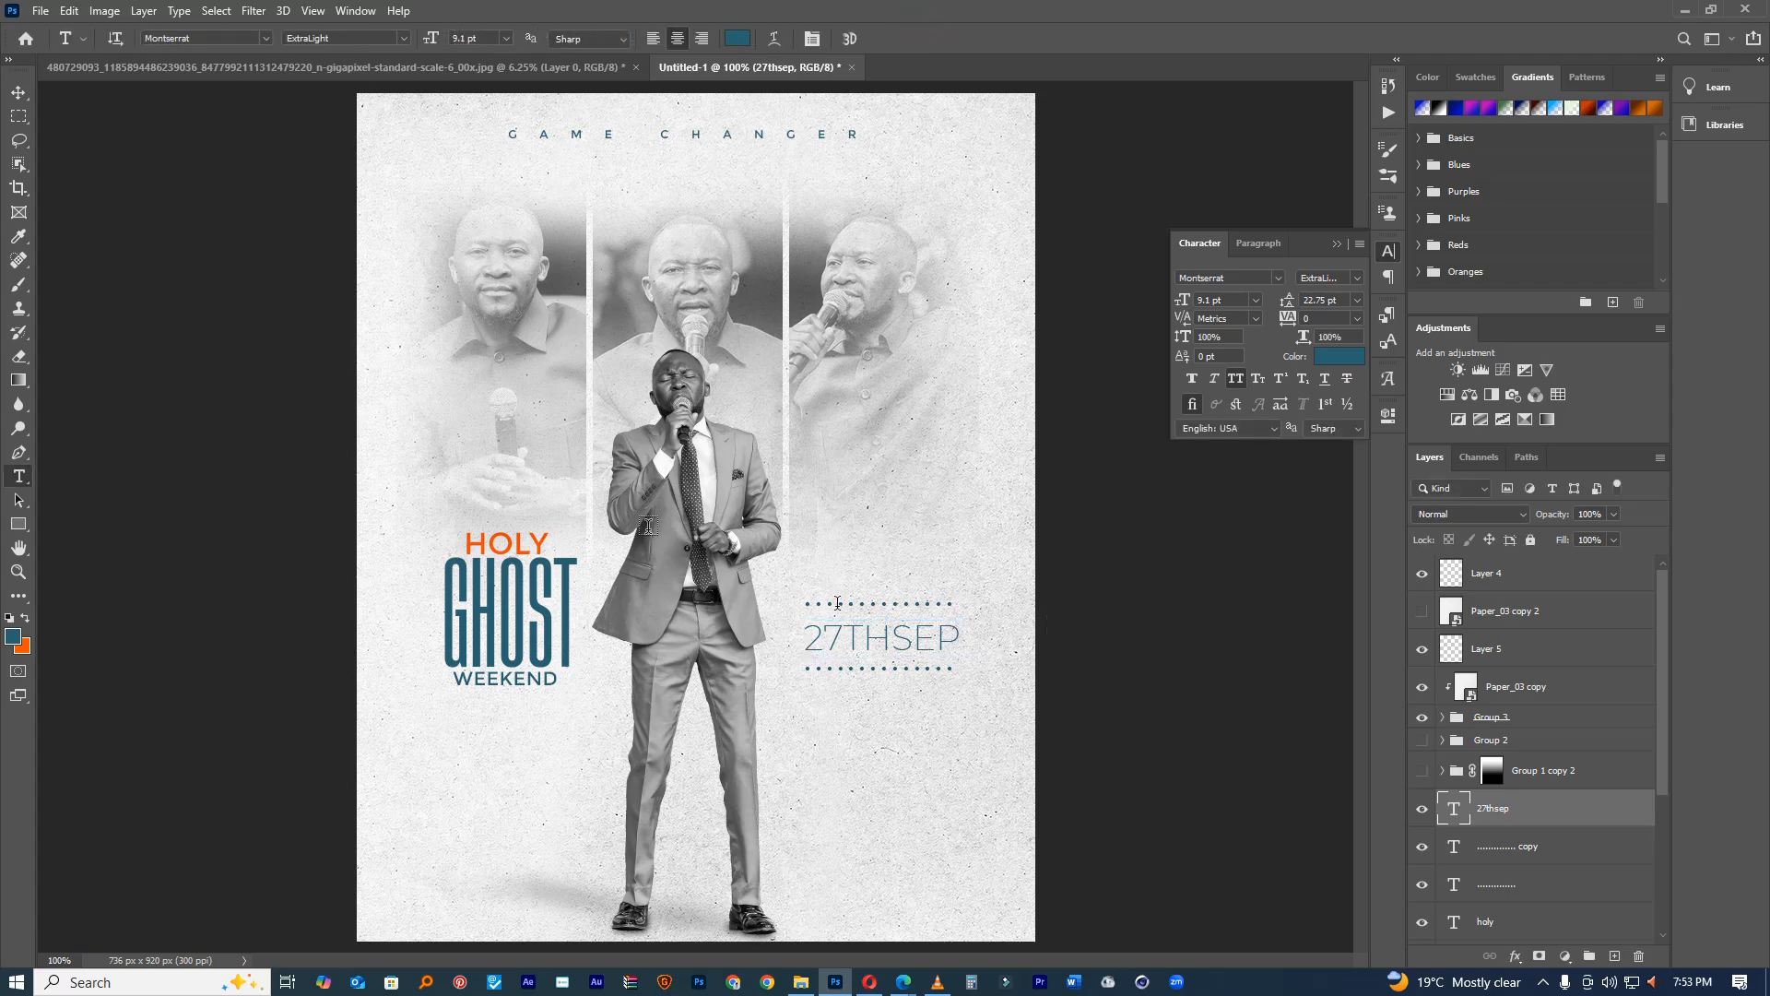
Step: Set the 27THSEP text to Light font weight
double_click(913, 636)
click(1355, 279)
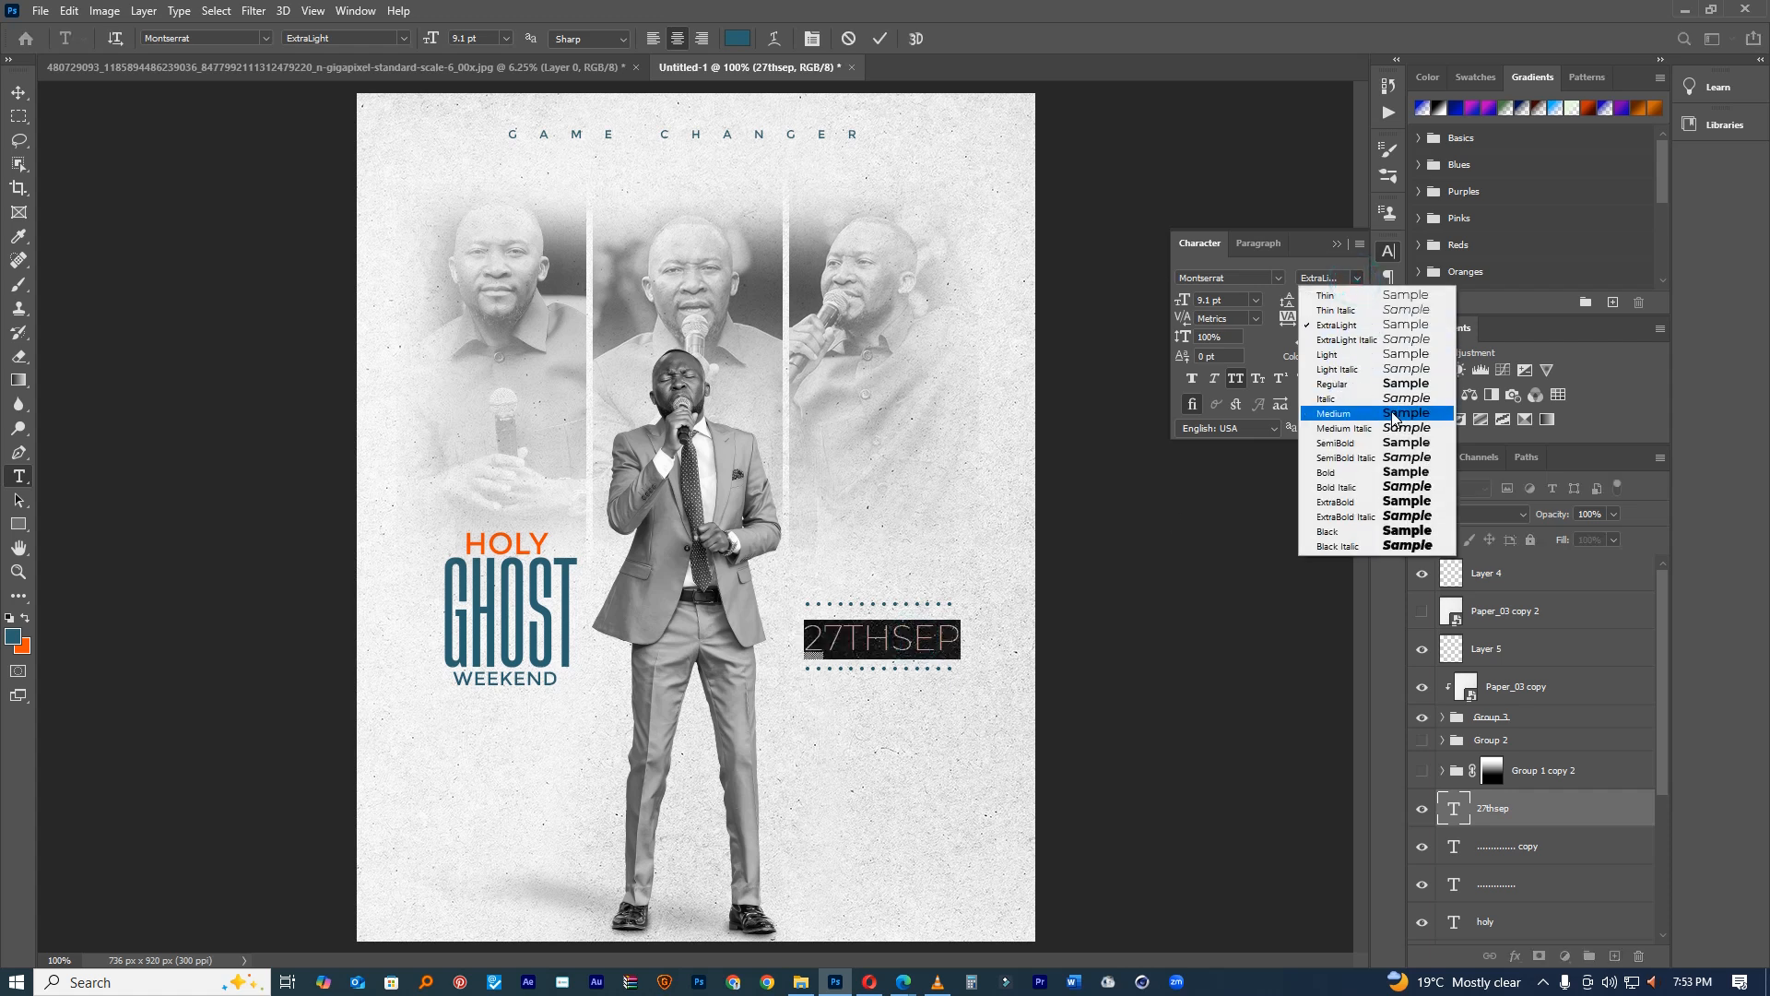
click(1395, 388)
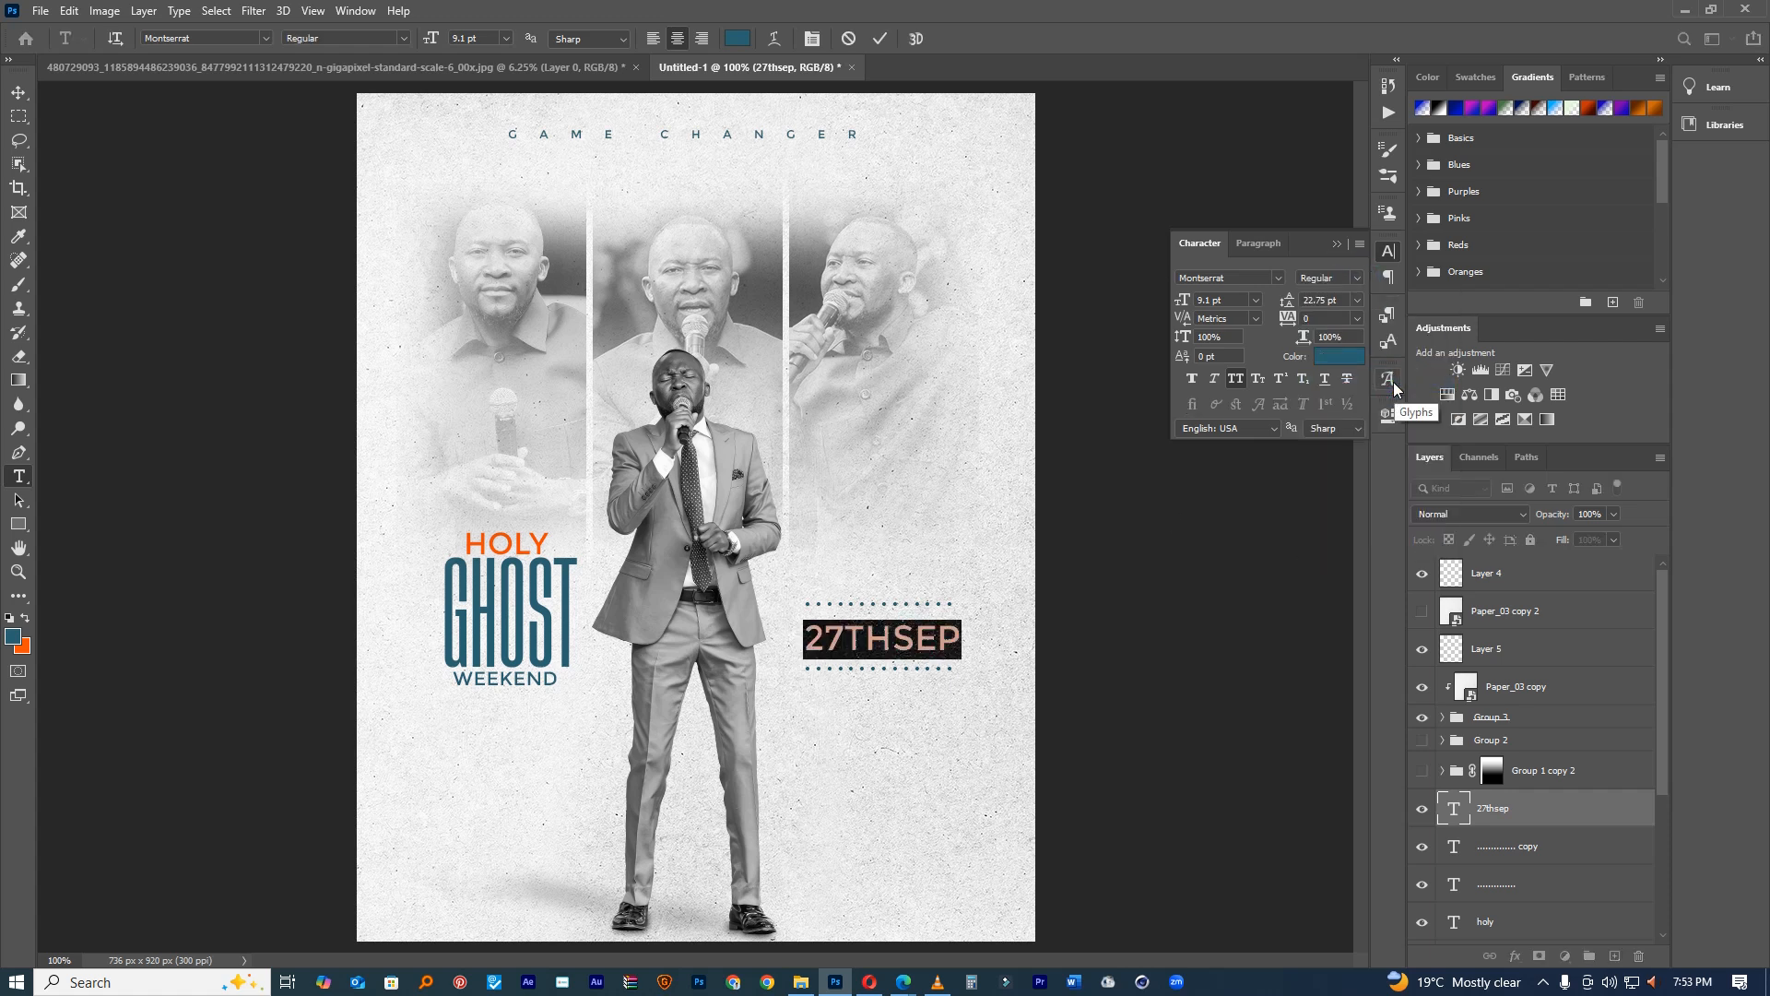
click(1356, 277)
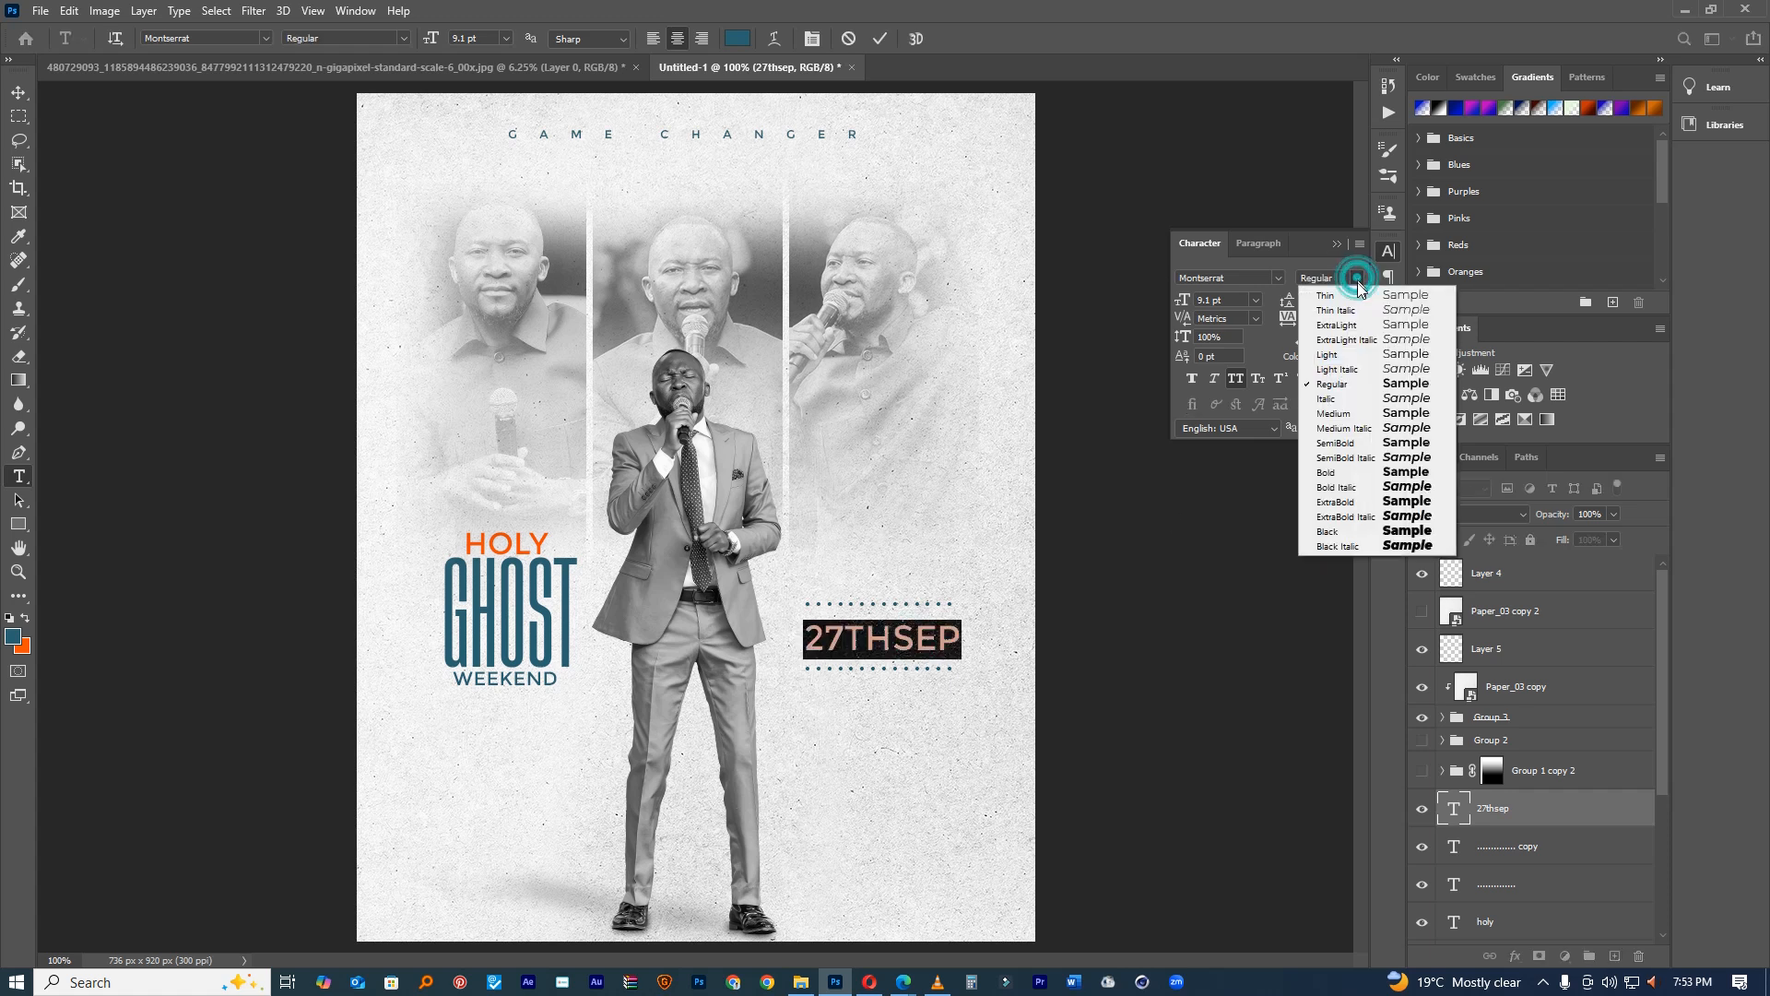
click(1366, 354)
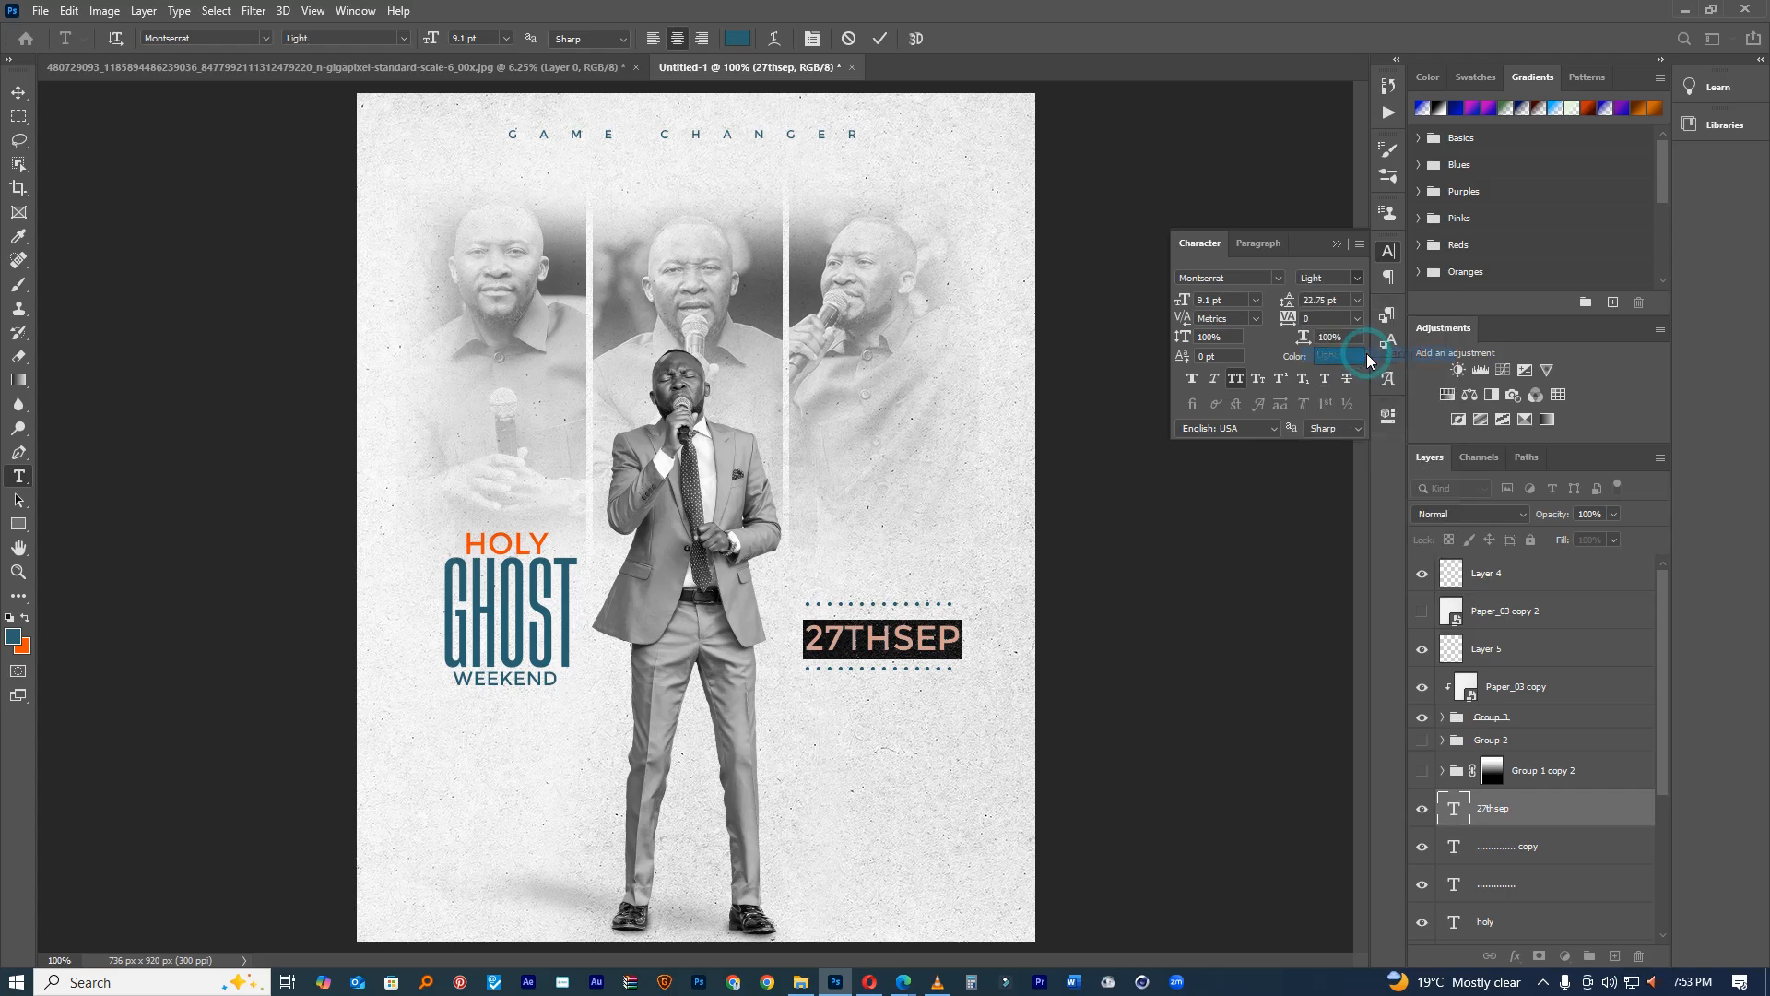
click(880, 38)
Step: Color just the SEP letters orange ff4e00
drag(941, 654, 940, 654)
ctrl+click(941, 654)
ctrl+click(941, 653)
ctrl+click(941, 653)
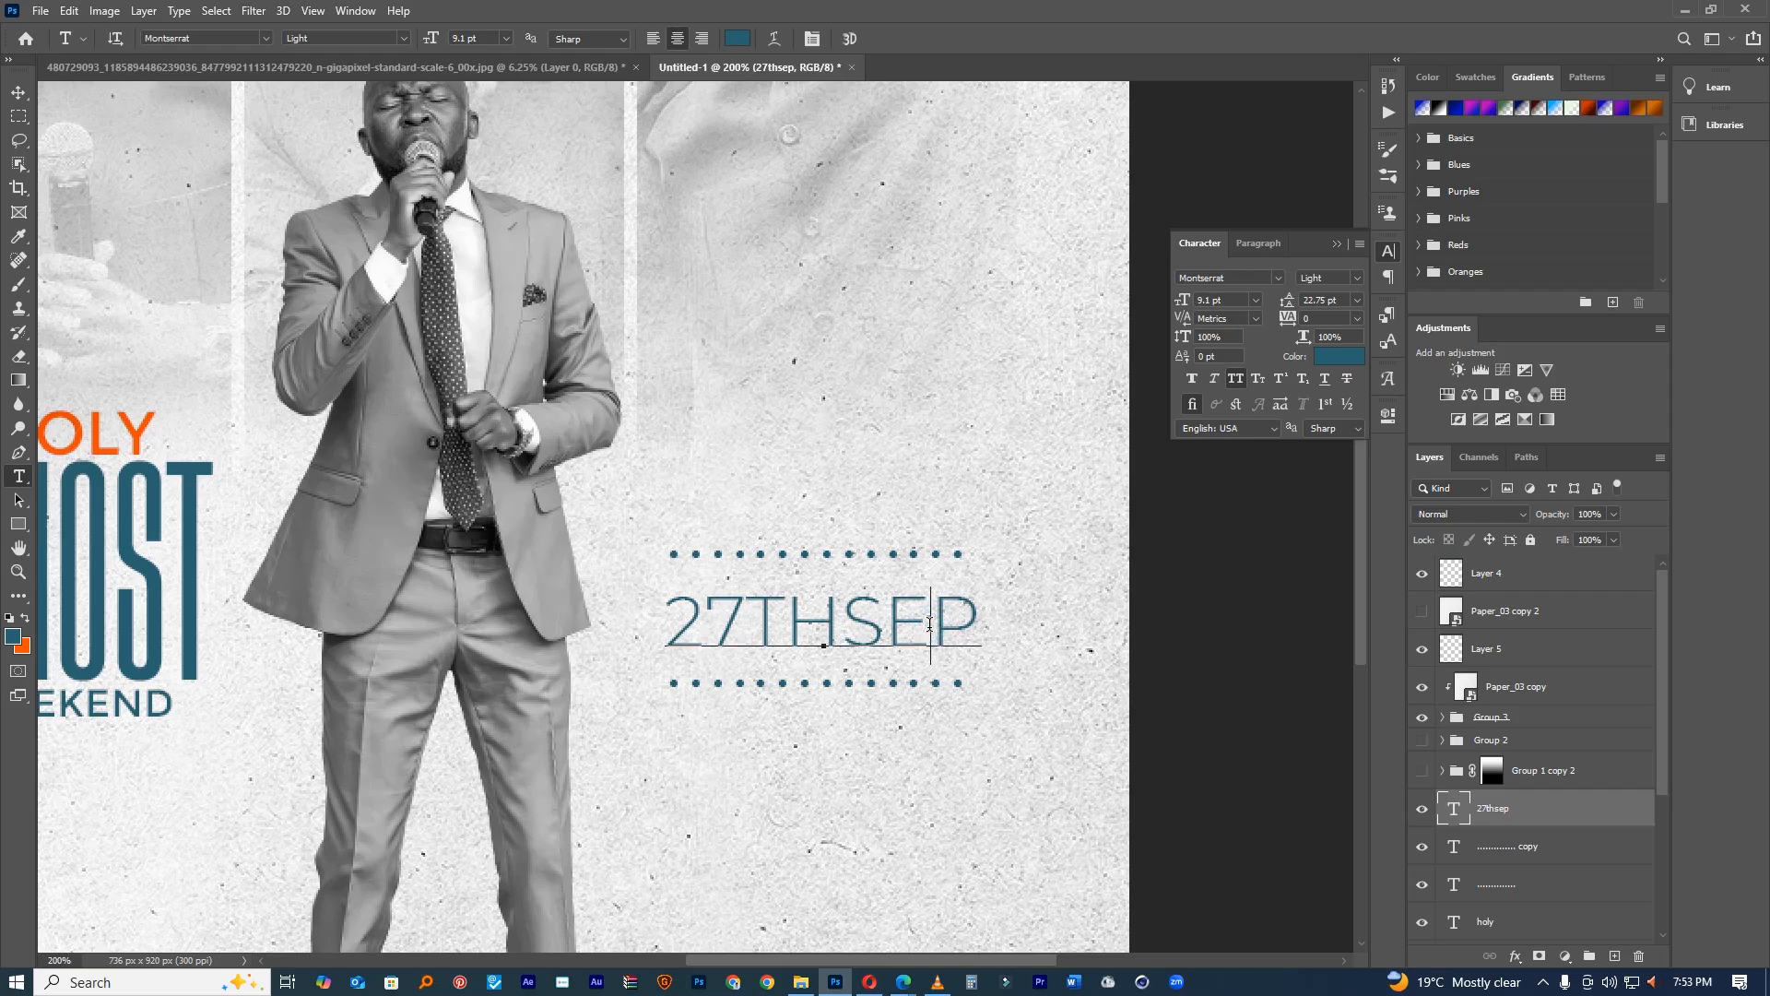
double_click(930, 625)
drag(840, 625, 994, 623)
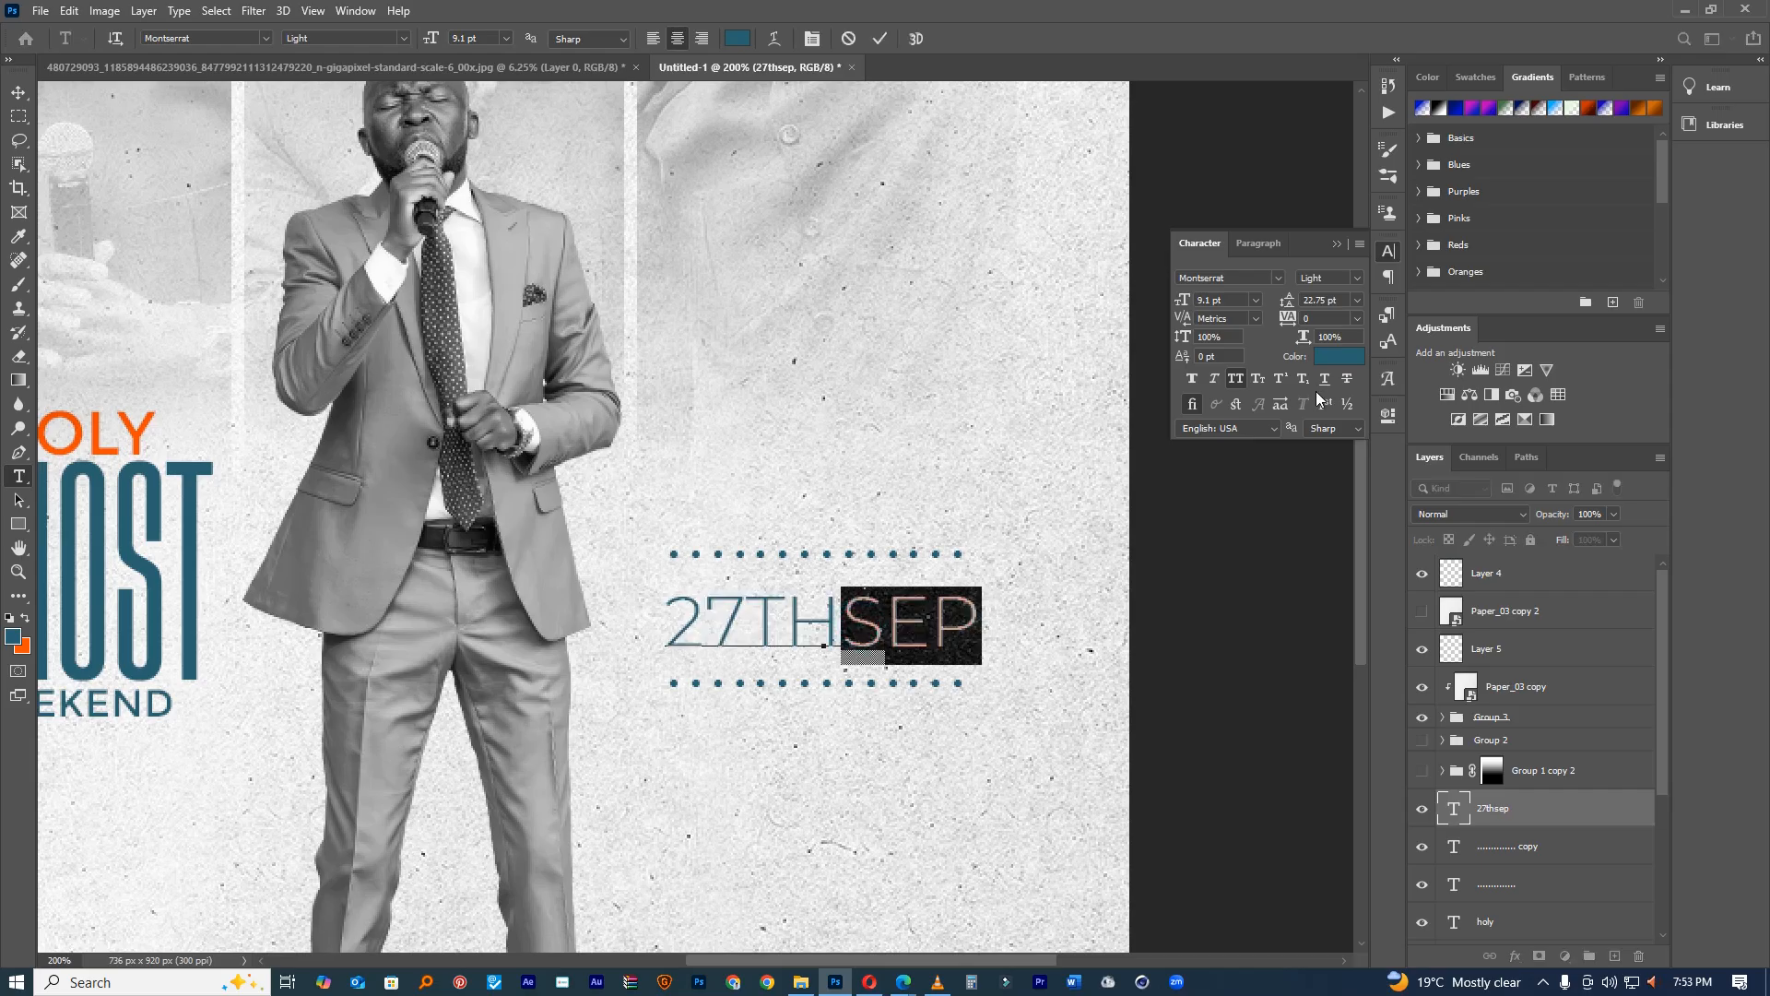
click(1337, 356)
click(28, 643)
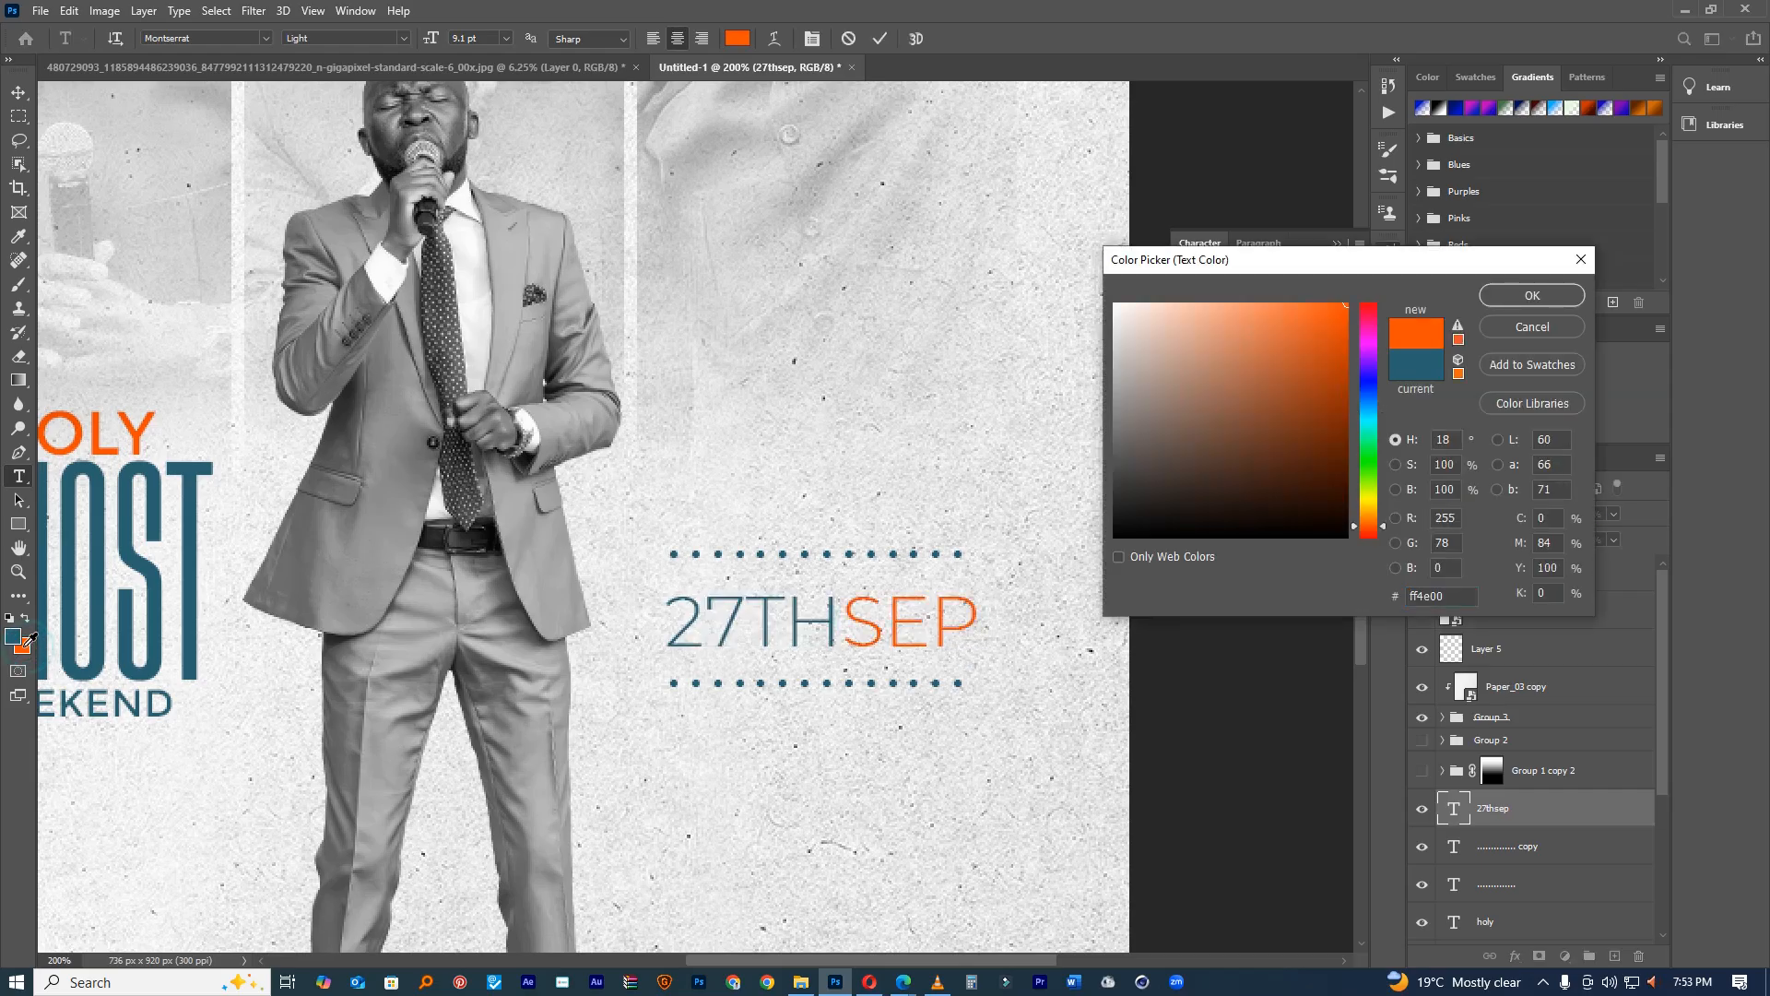
click(1530, 294)
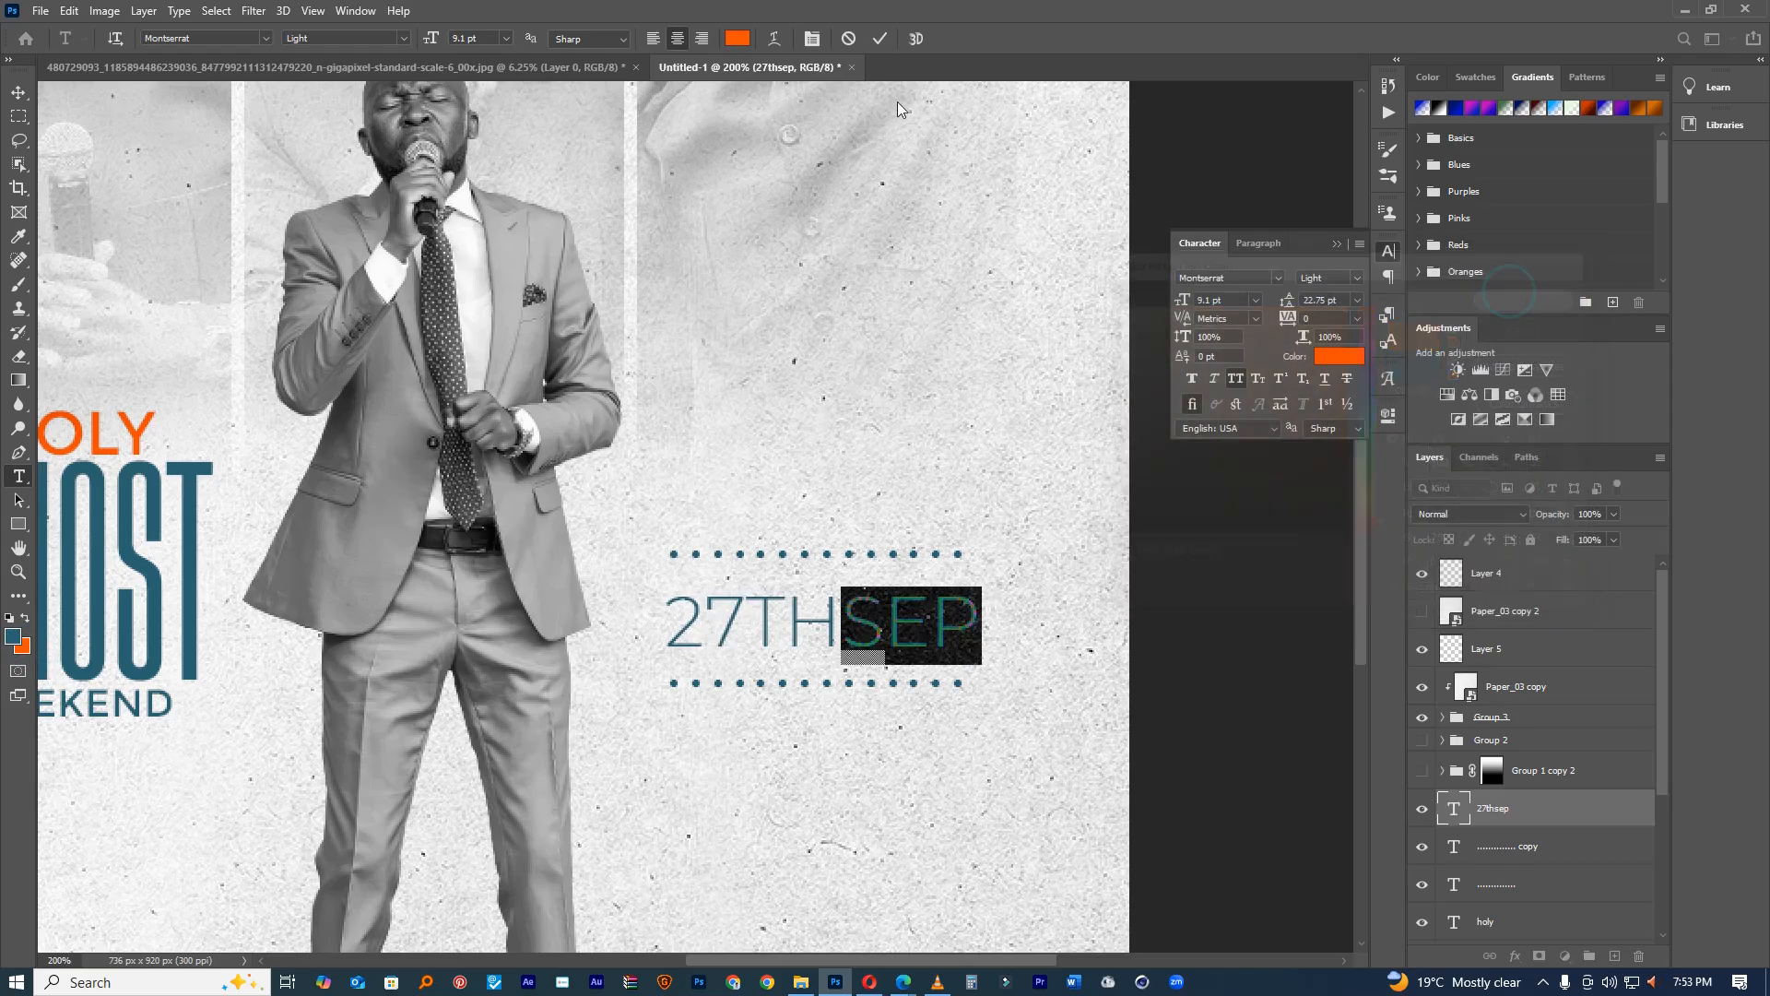
click(880, 38)
click(21, 89)
scroll(904, 627, up, 2)
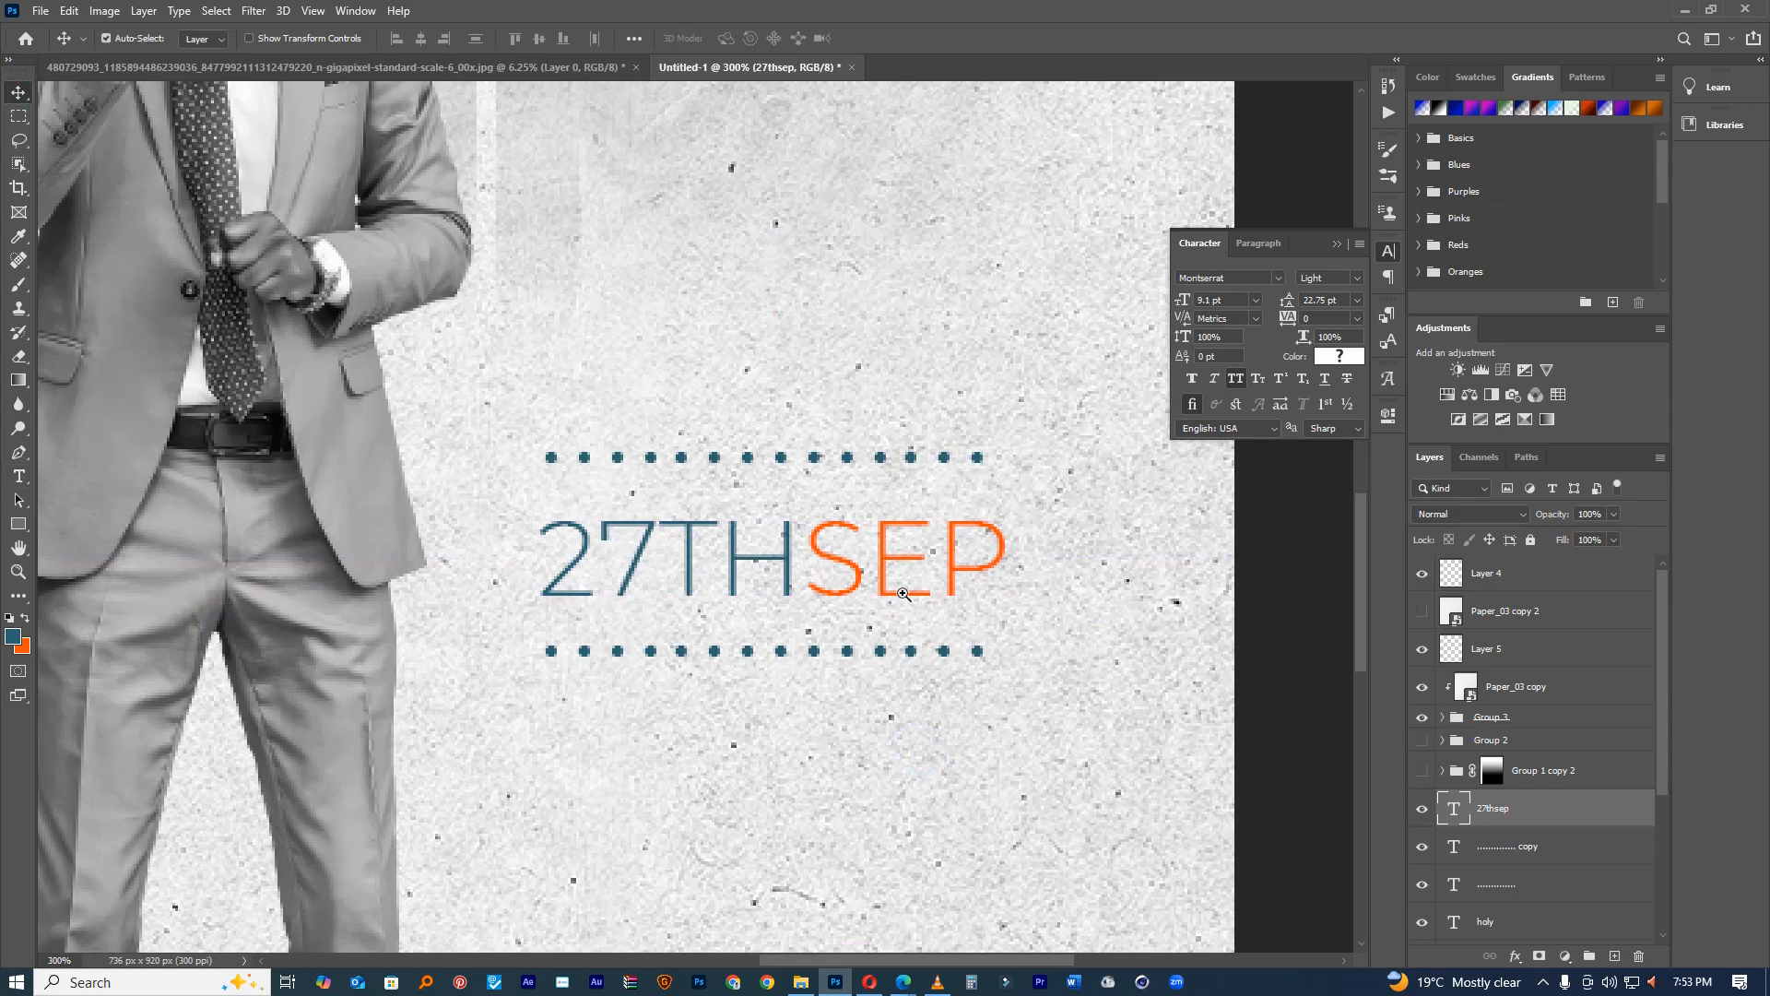
Step: Scale the 27THSEP date down to about 74%
key(ctrl+t)
drag(1048, 478, 774, 585)
click(913, 39)
Step: Add a 7PM-12AM time line directly beneath the date
key(t)
click(773, 580)
double_click(772, 580)
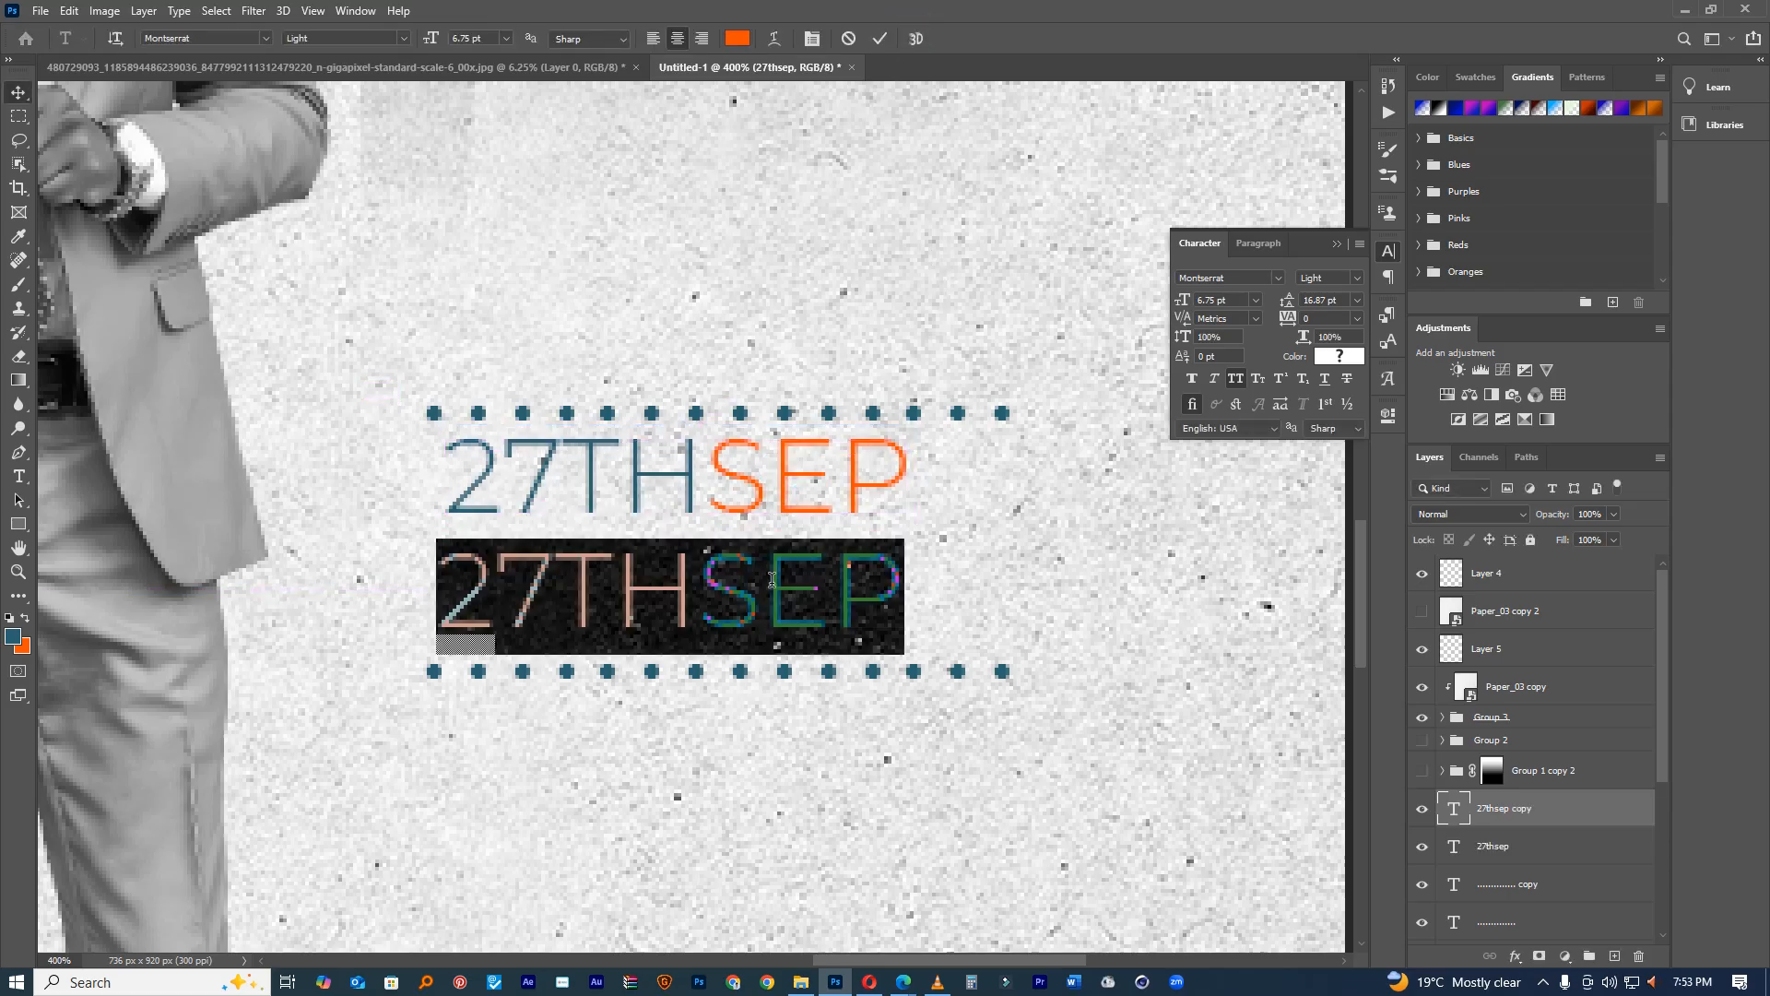
text(@)
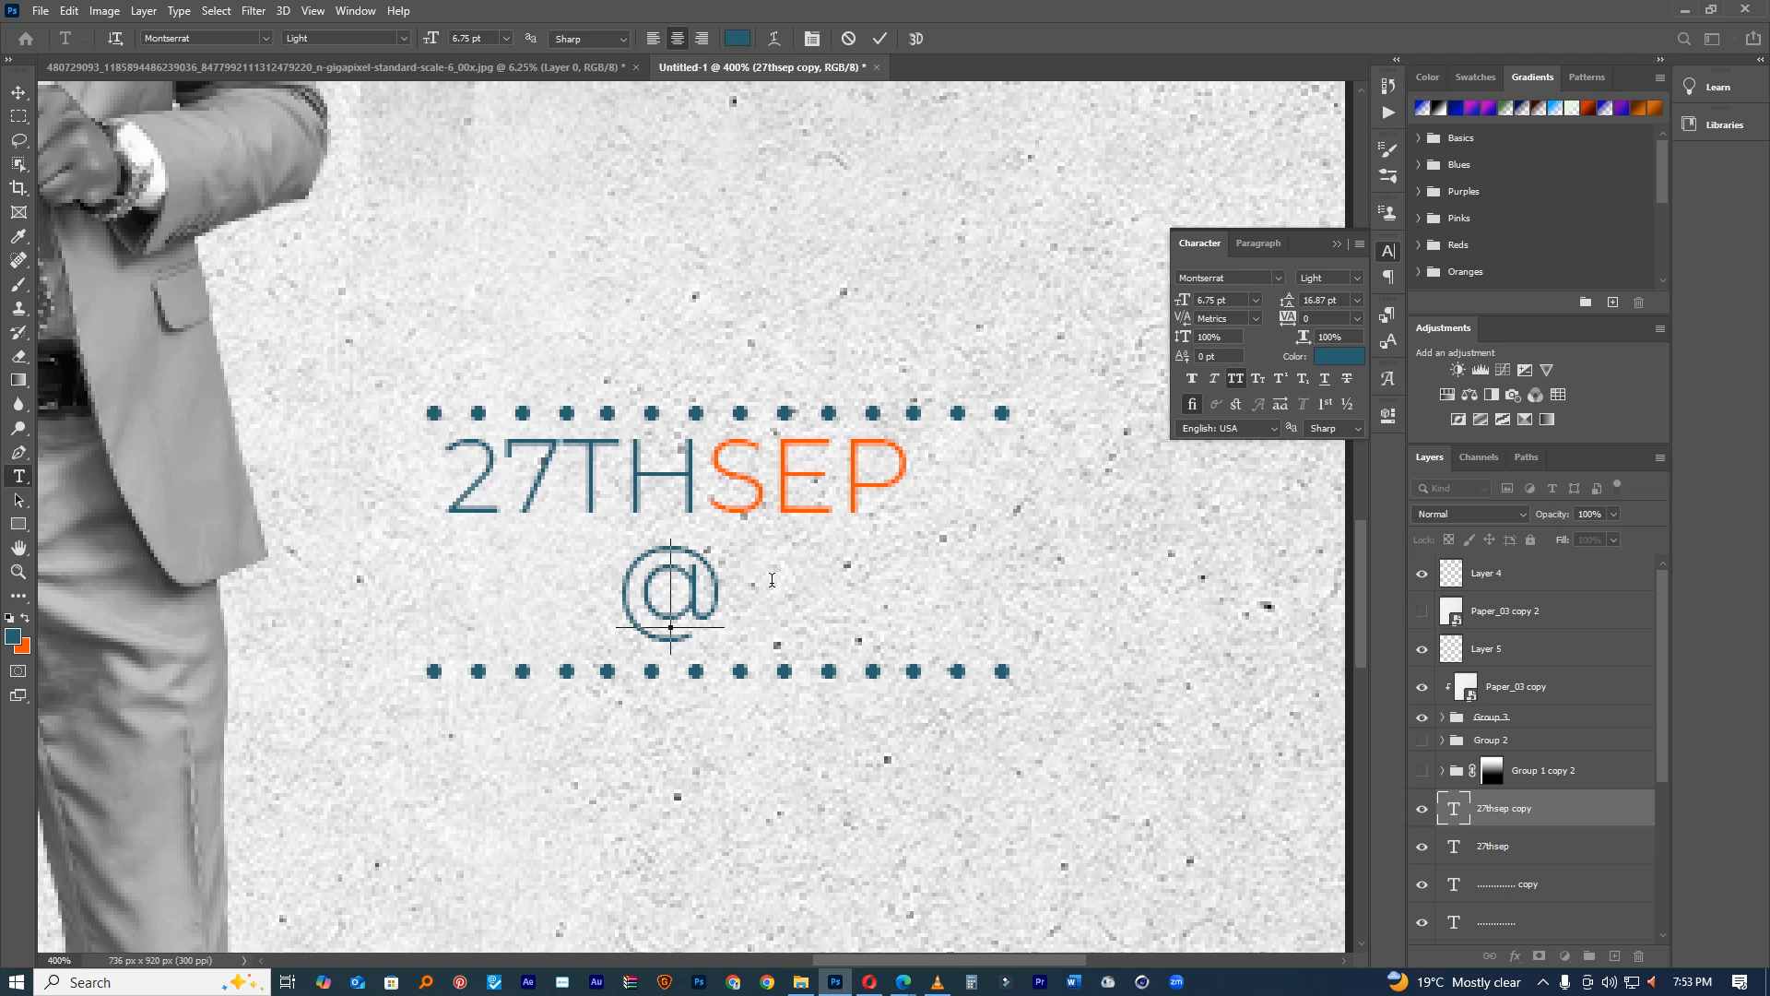
key(BackSpace)
text(7PM)
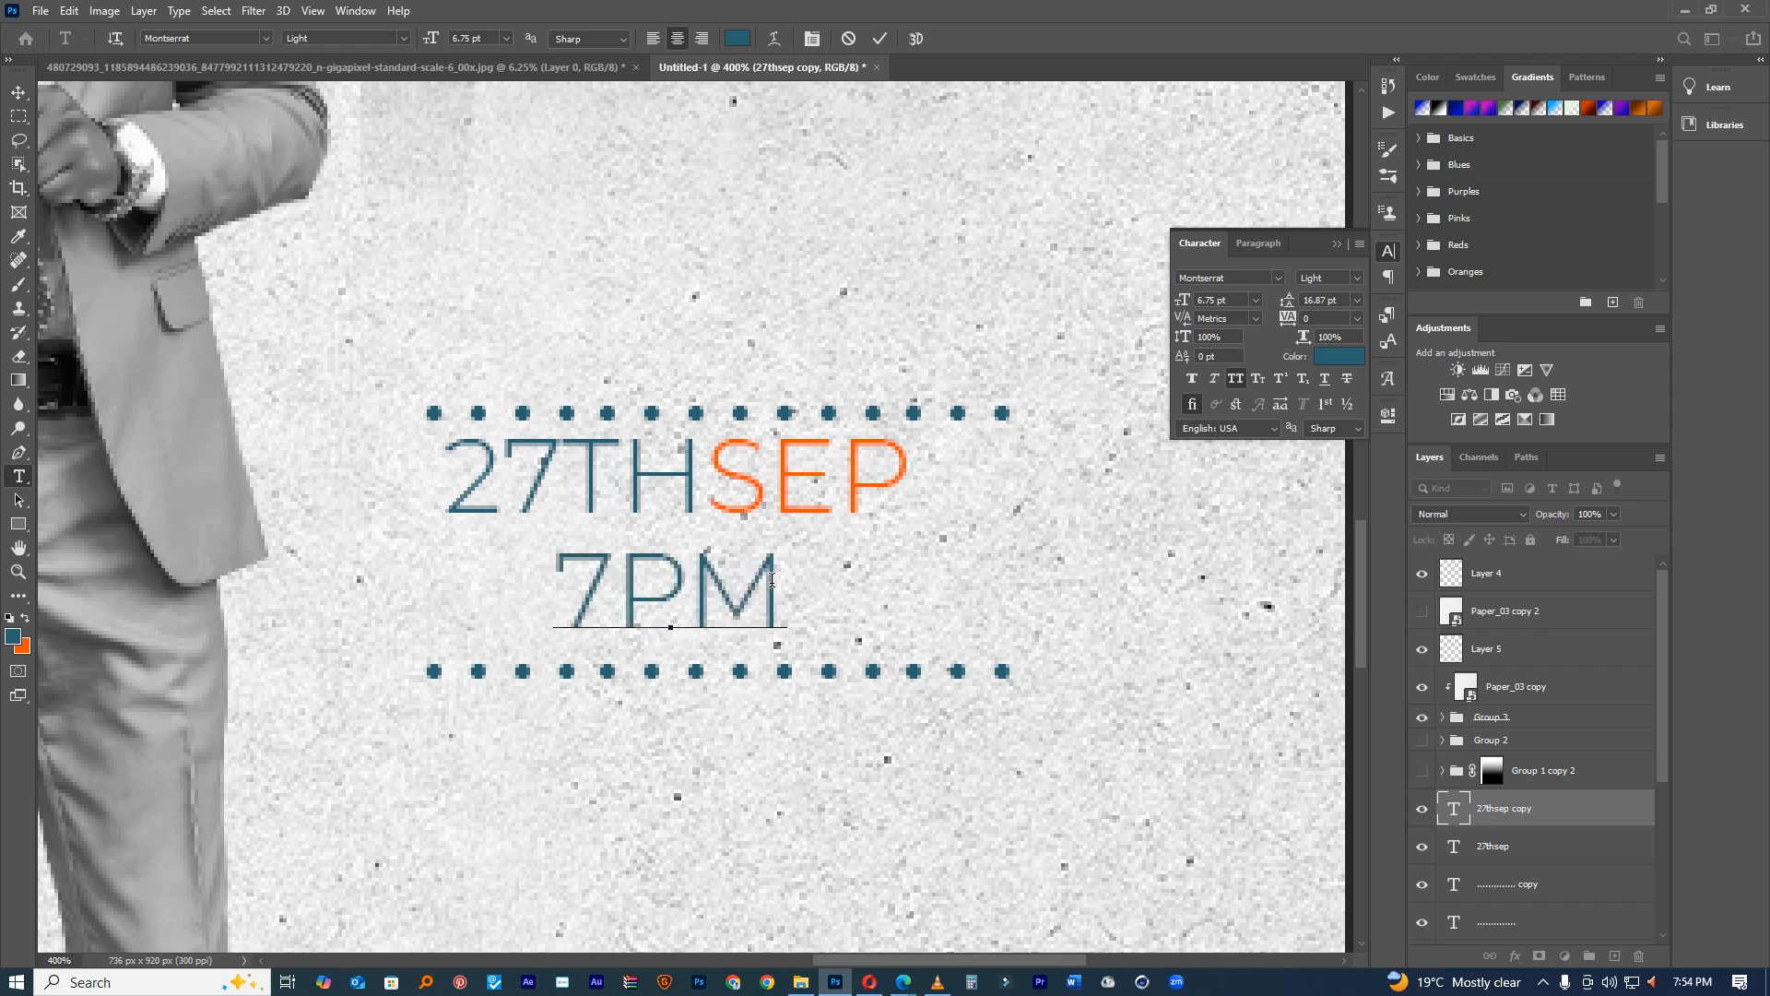
text(-12)
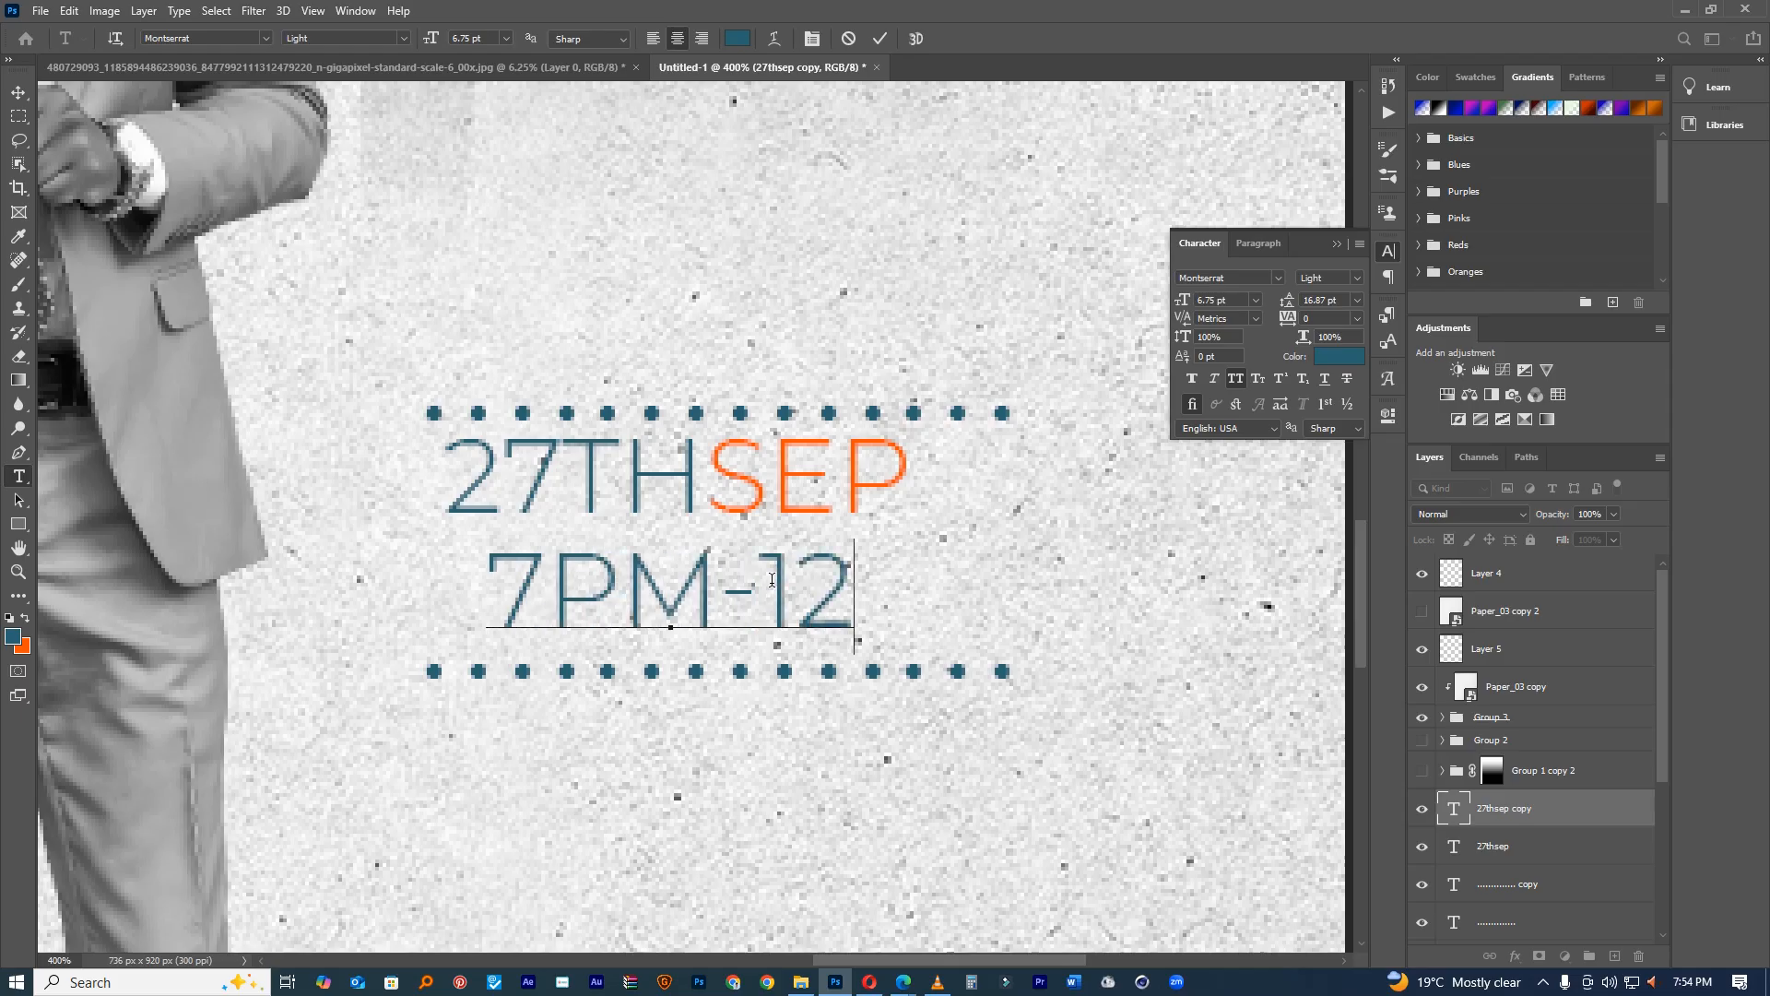
text(AM)
drag(700, 702, 745, 678)
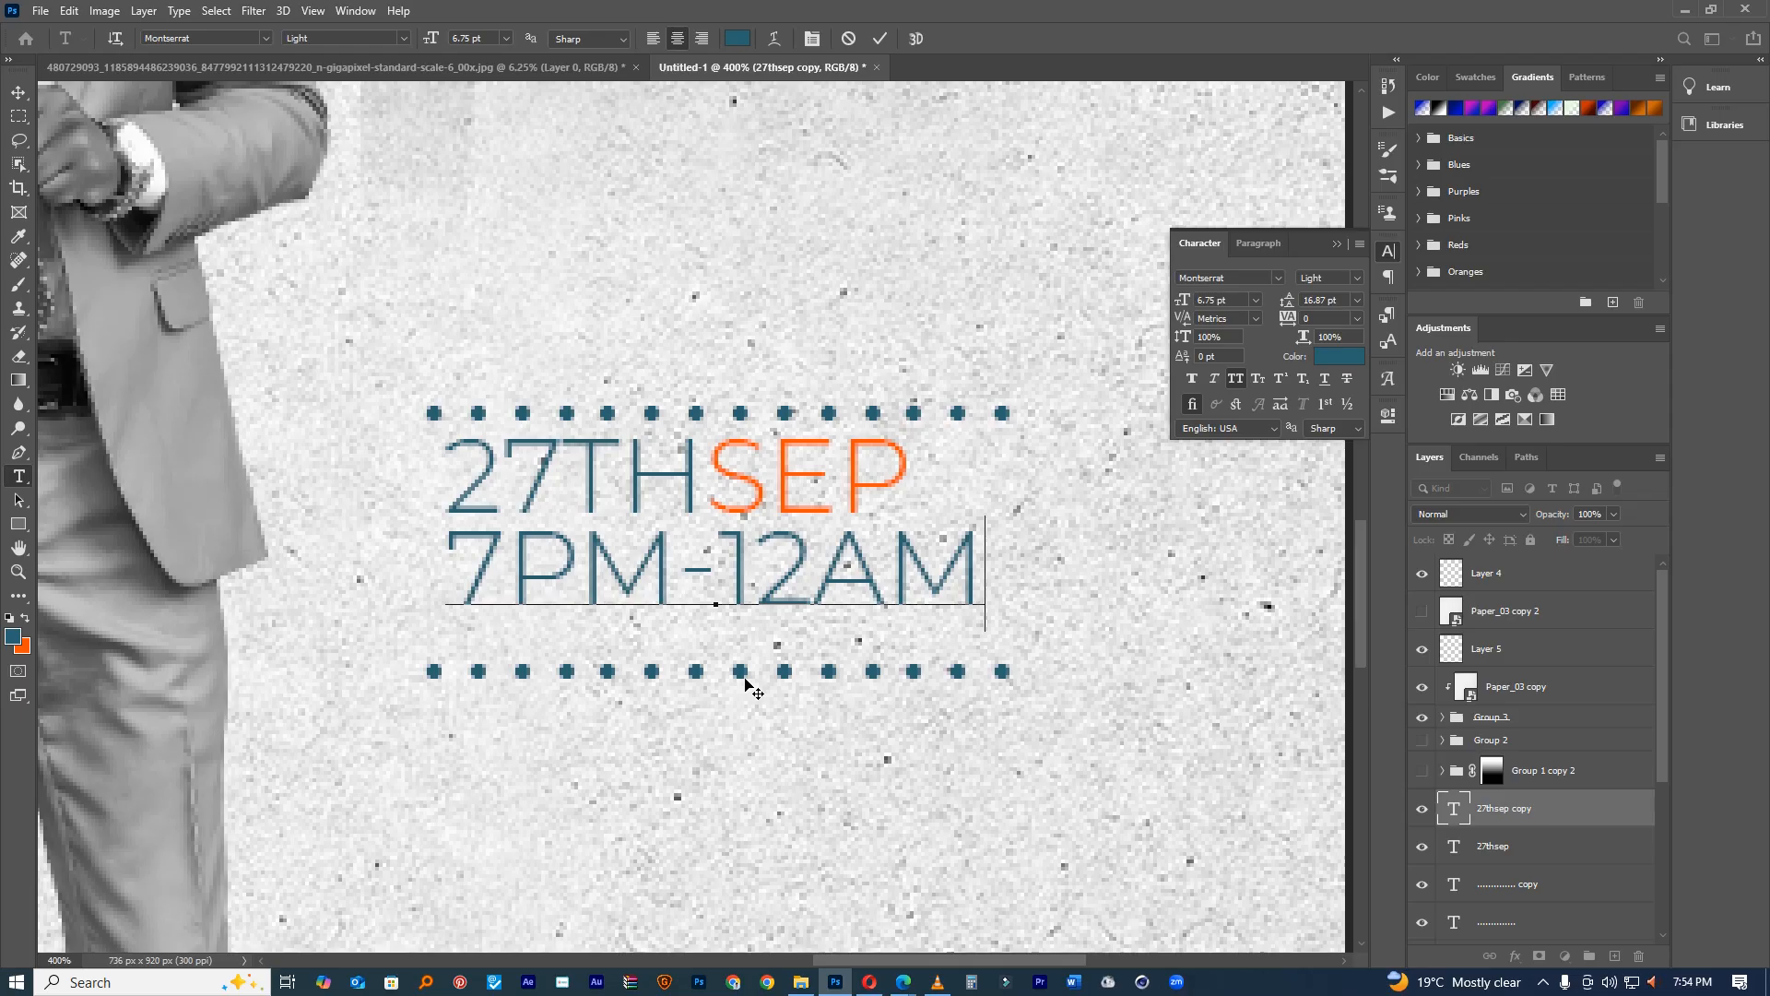
click(879, 40)
drag(881, 490, 946, 598)
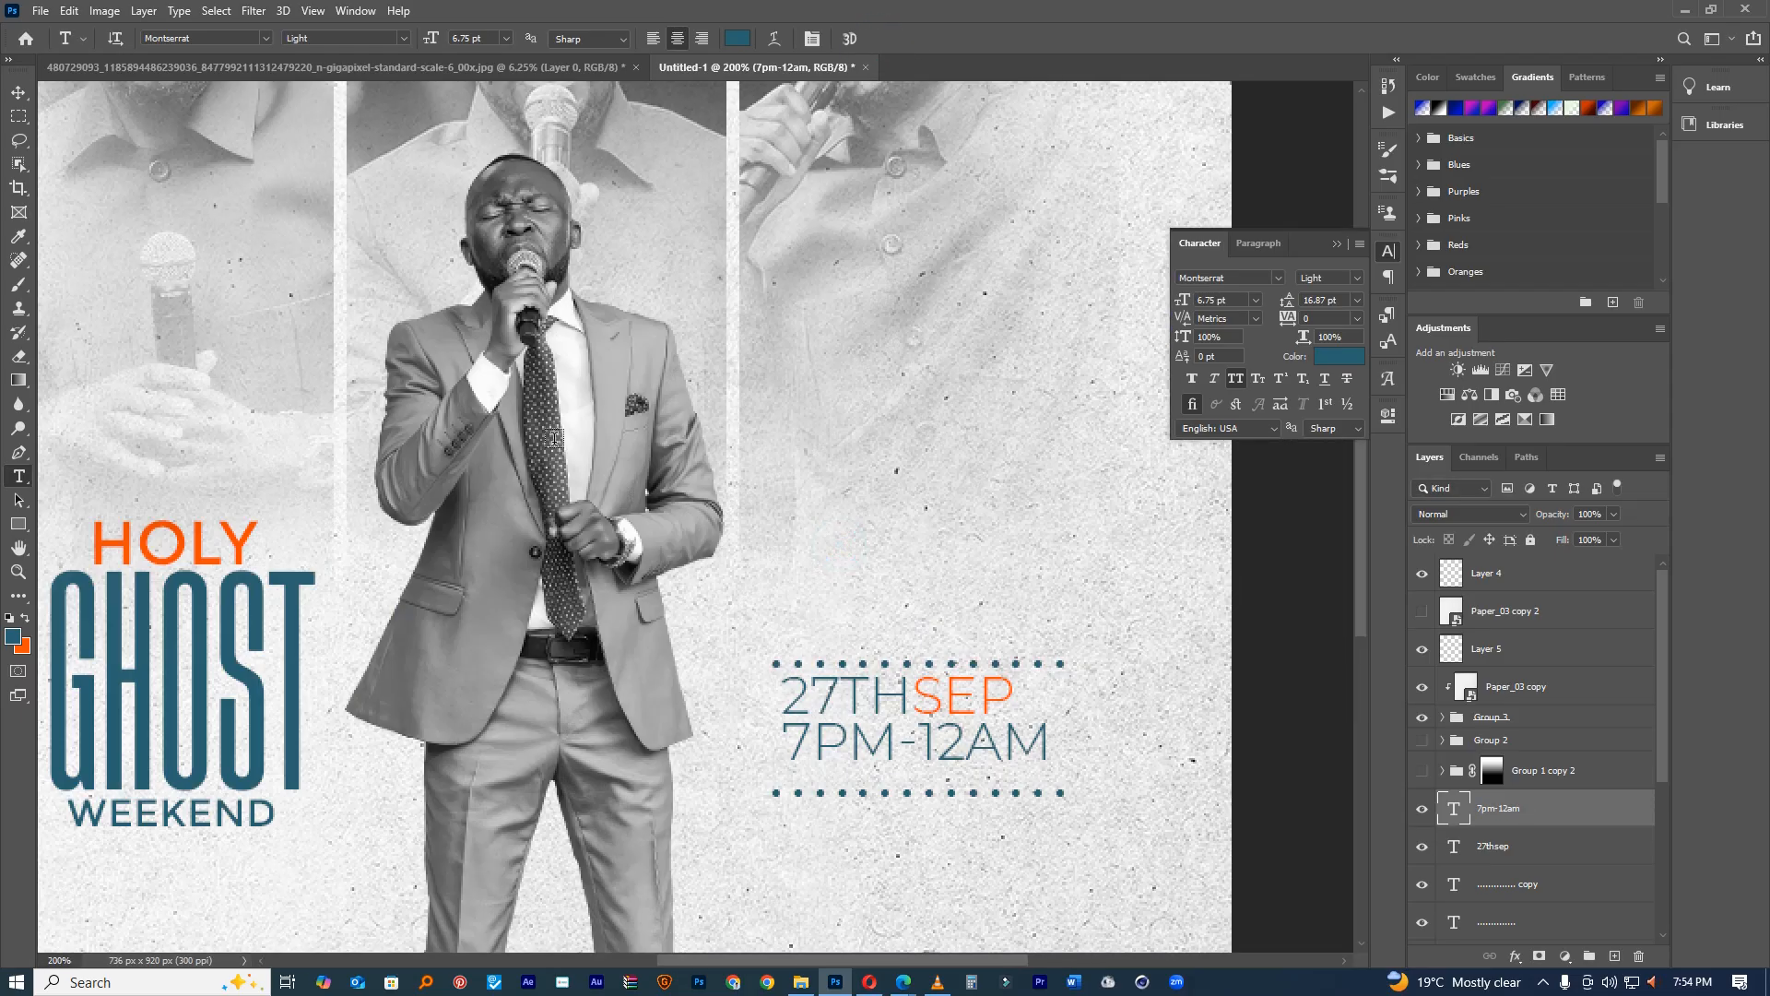
click(19, 91)
Step: Nudge the upper and lower dotted rows up to sit around the time line
drag(1038, 663, 1029, 653)
drag(950, 794, 950, 782)
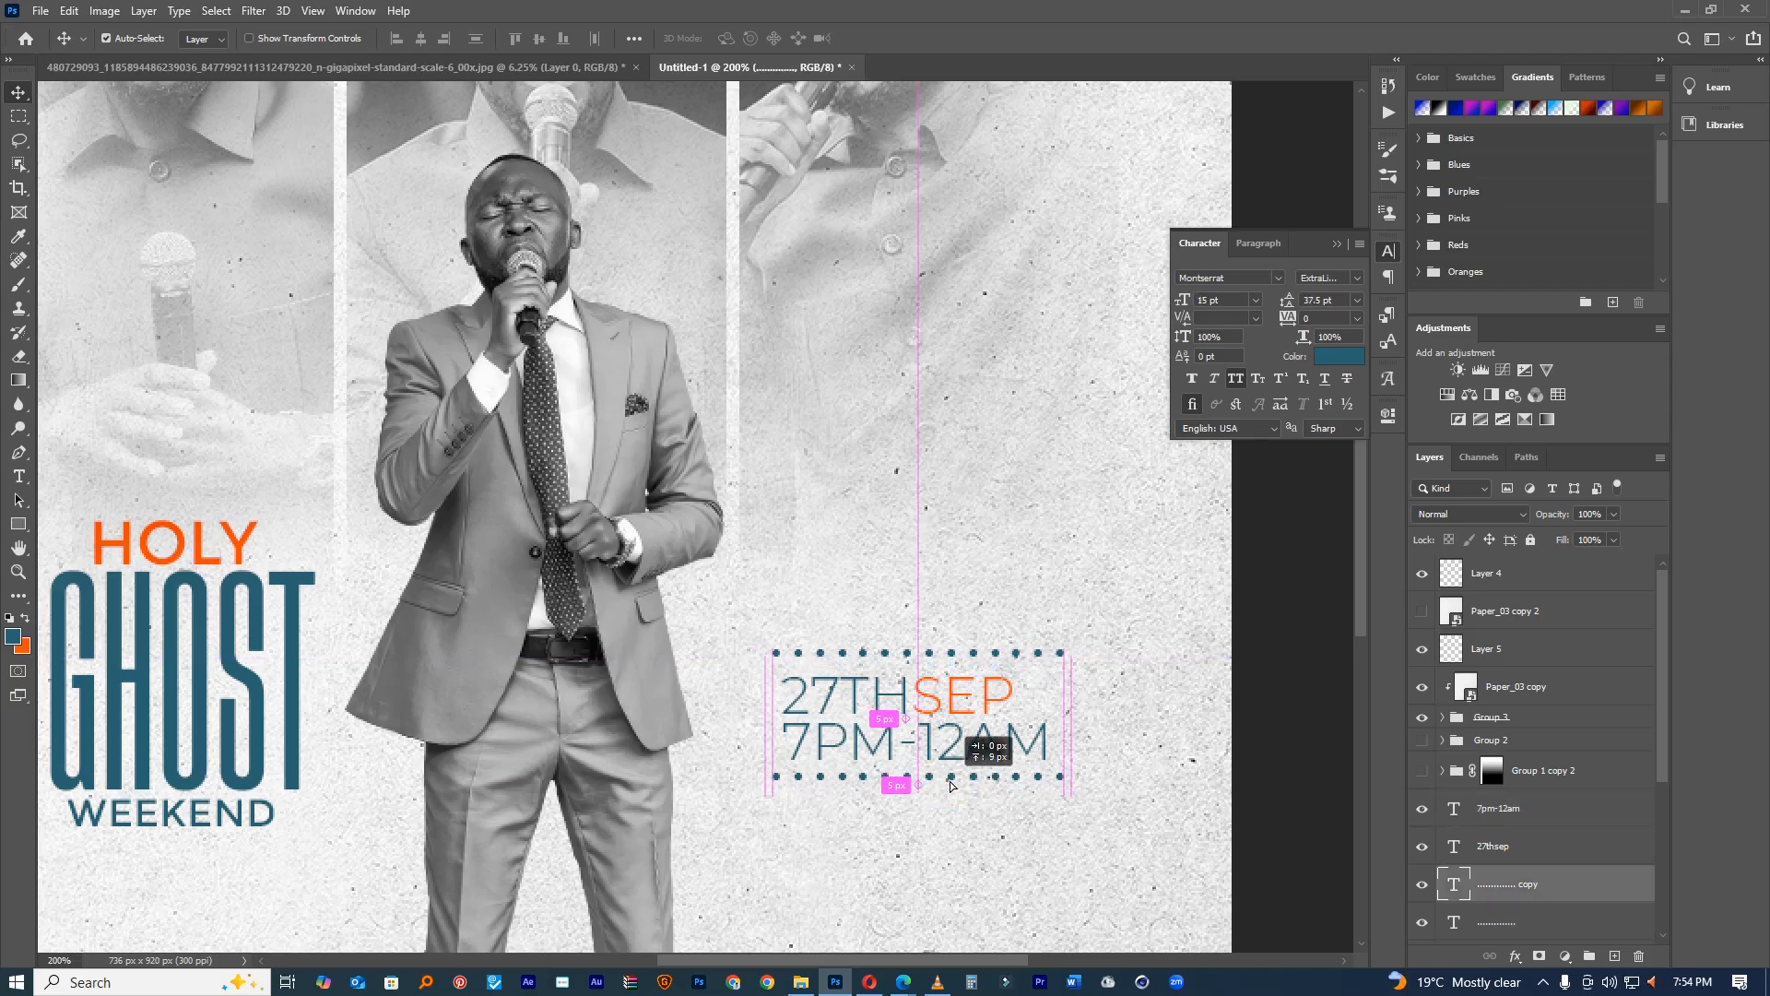
click(1011, 839)
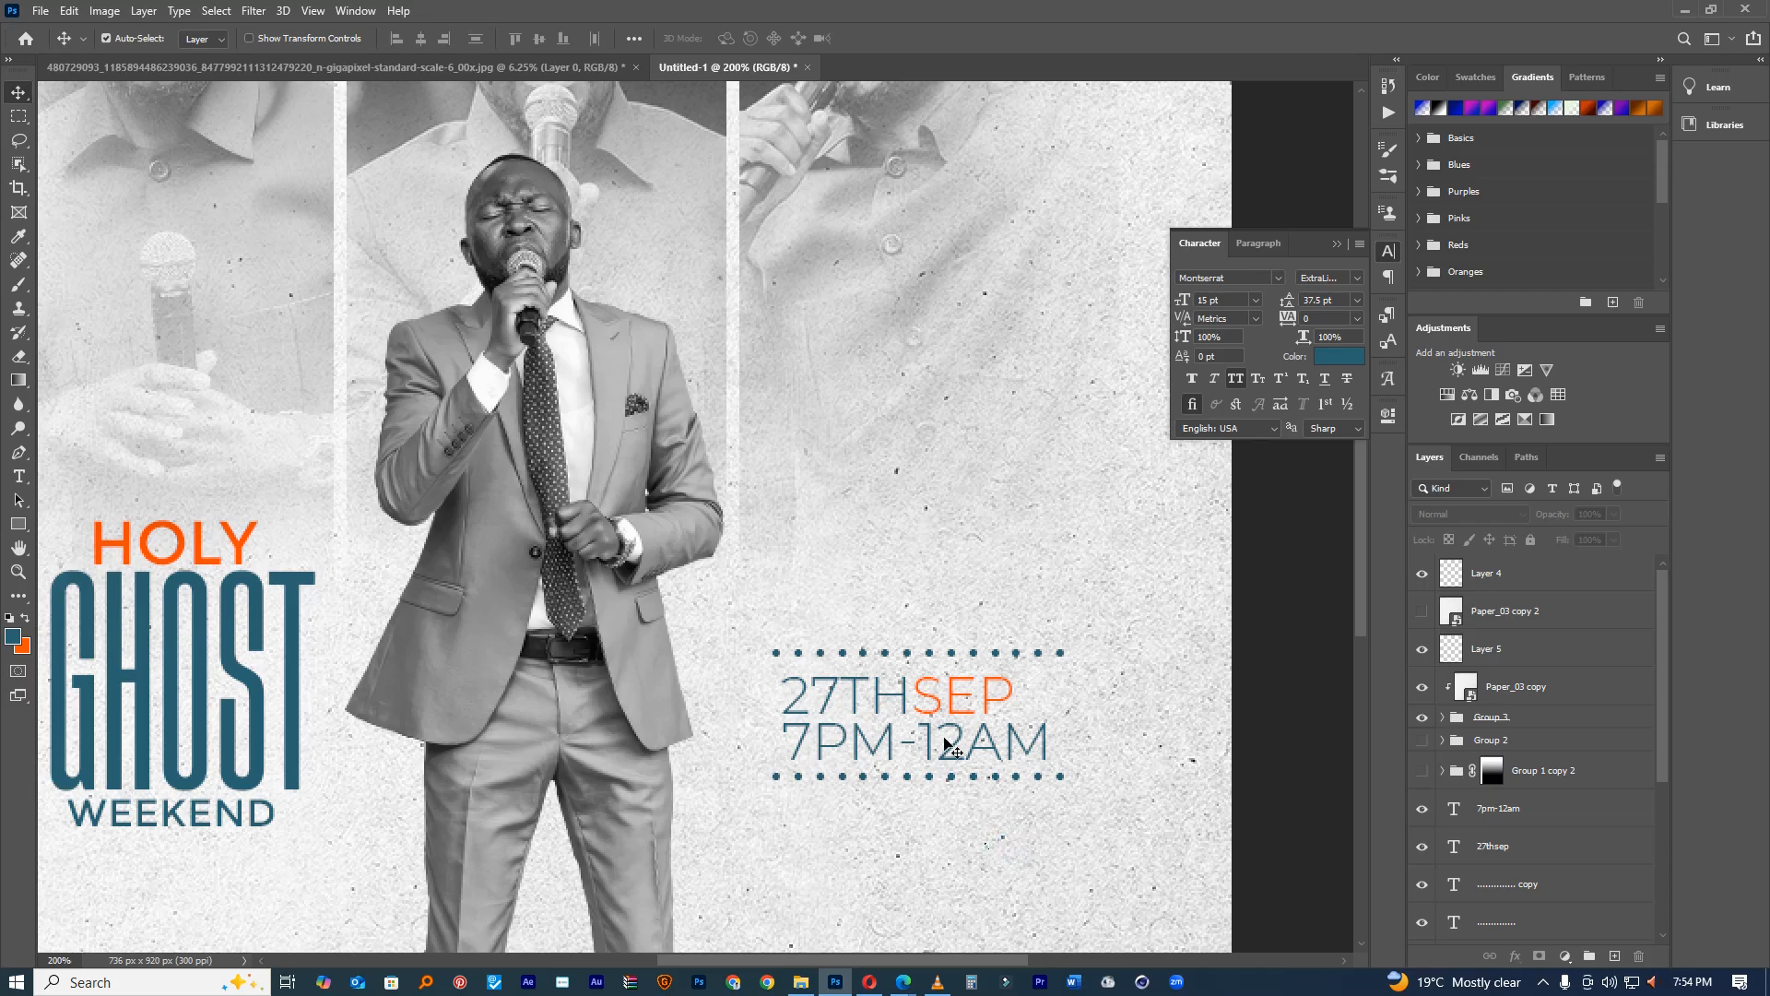
Step: Lock the Group 3 and Paper_03 copy layers so they stay put
drag(943, 743, 905, 560)
click(1501, 719)
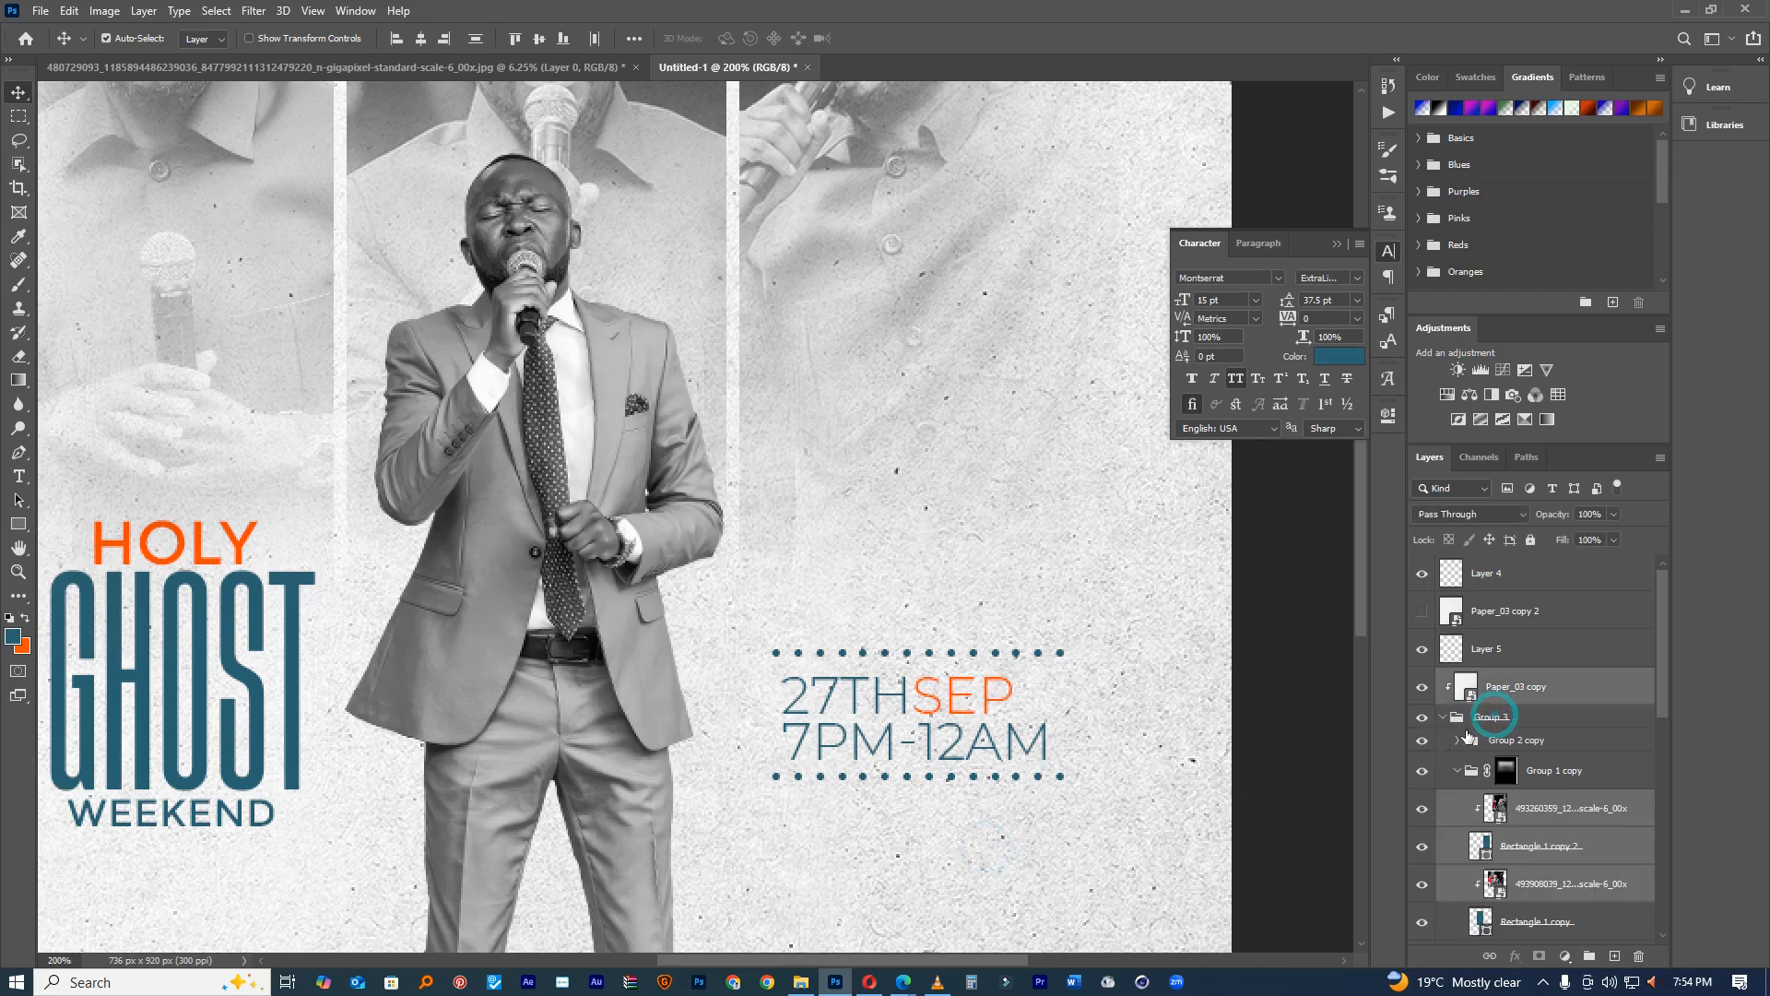
shift+click(1516, 686)
click(1530, 540)
Step: Duplicate the date, time and dot block below, removing the extra dot row and moving it up 22 px
drag(920, 598, 944, 884)
scroll(980, 932, down, 3)
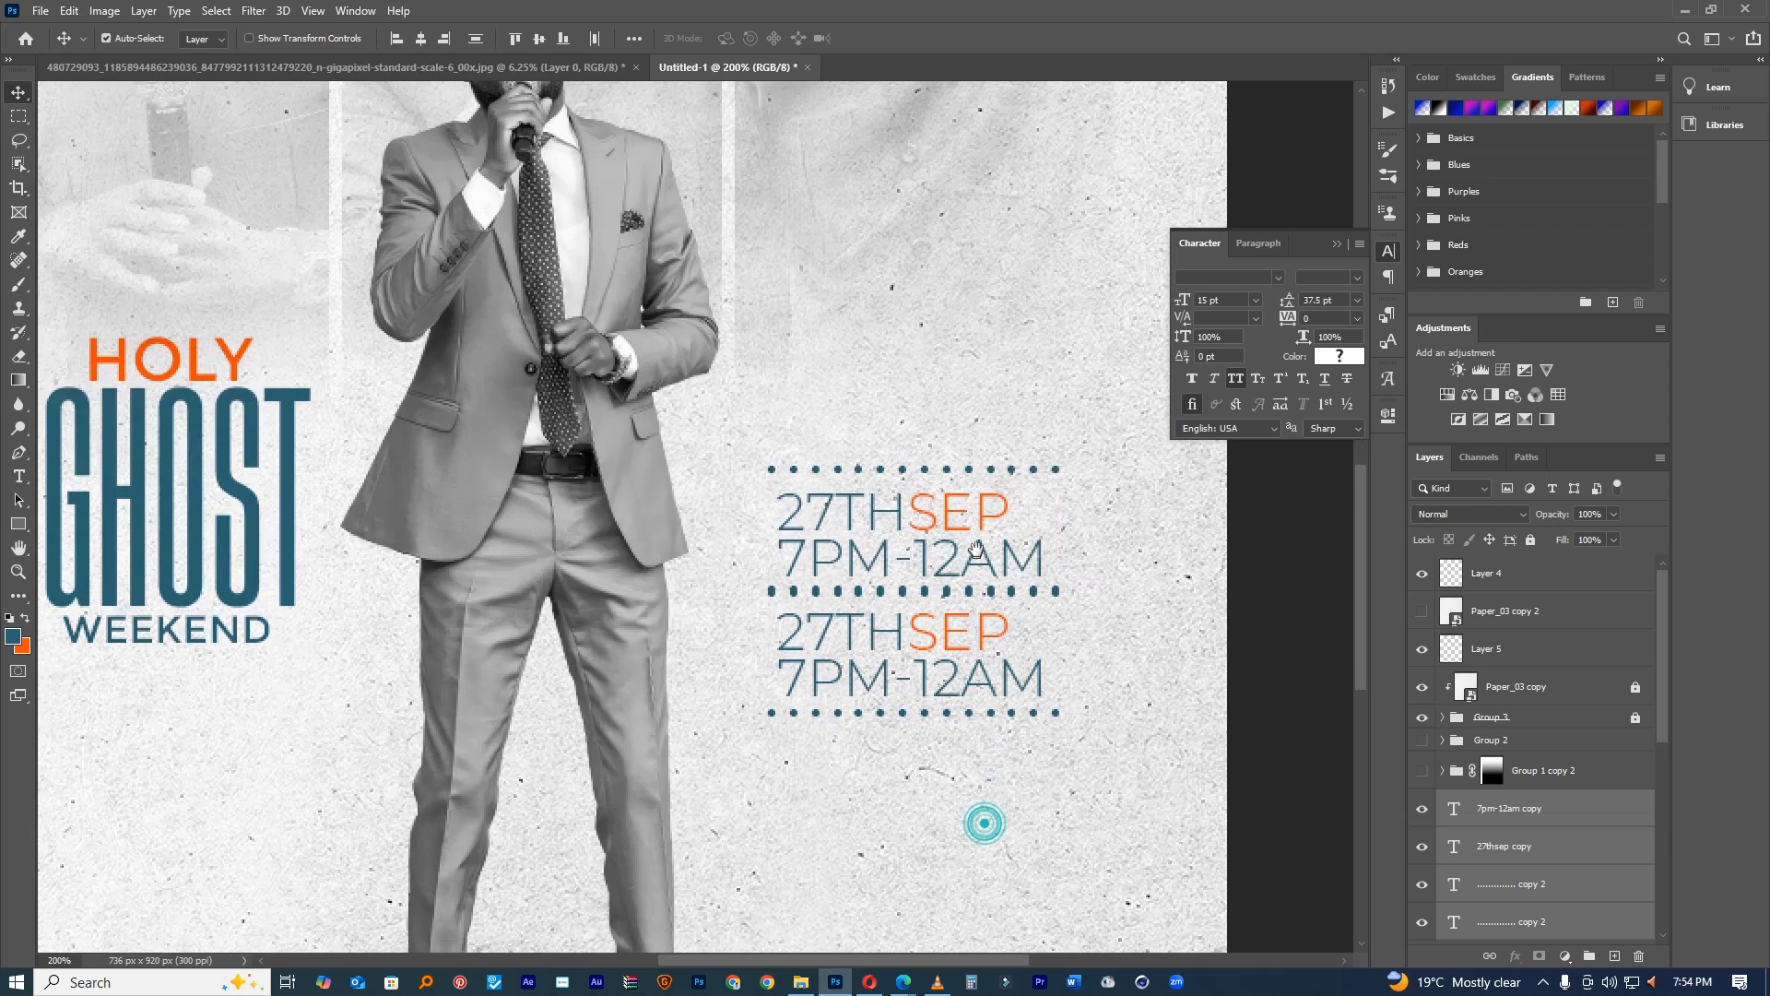
drag(1049, 608, 976, 612)
ctrl+click(975, 612)
ctrl+click(975, 612)
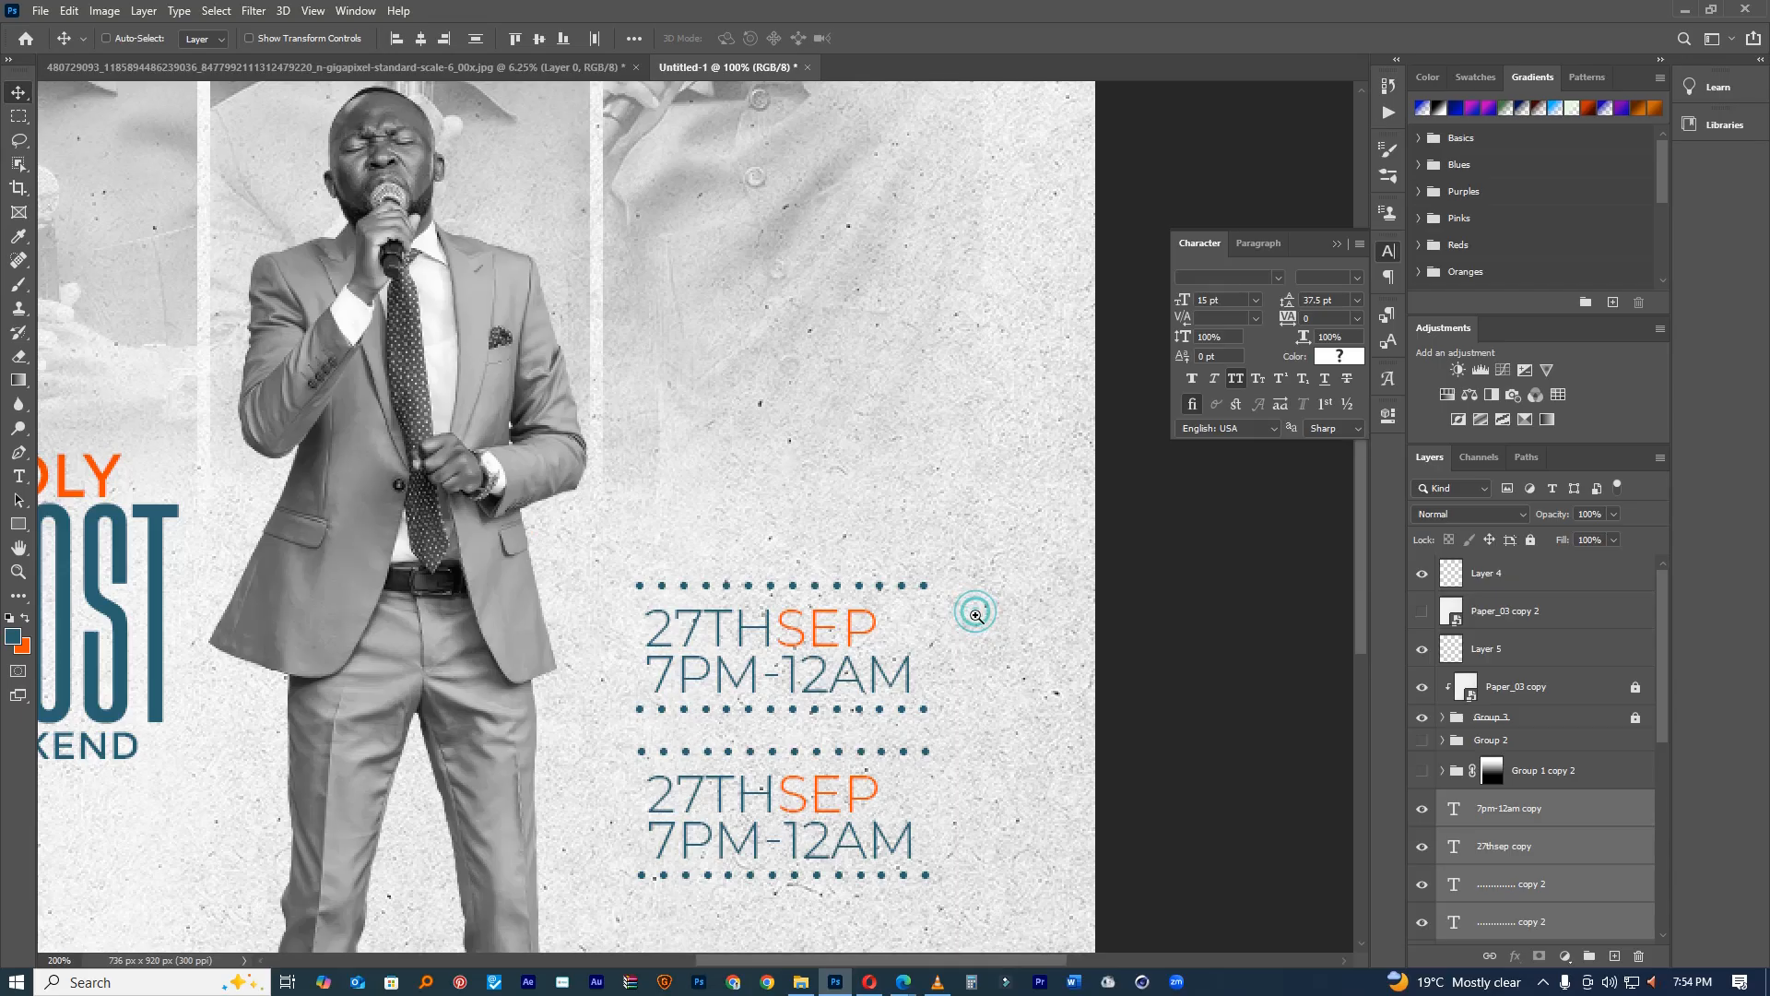
drag(925, 752, 922, 749)
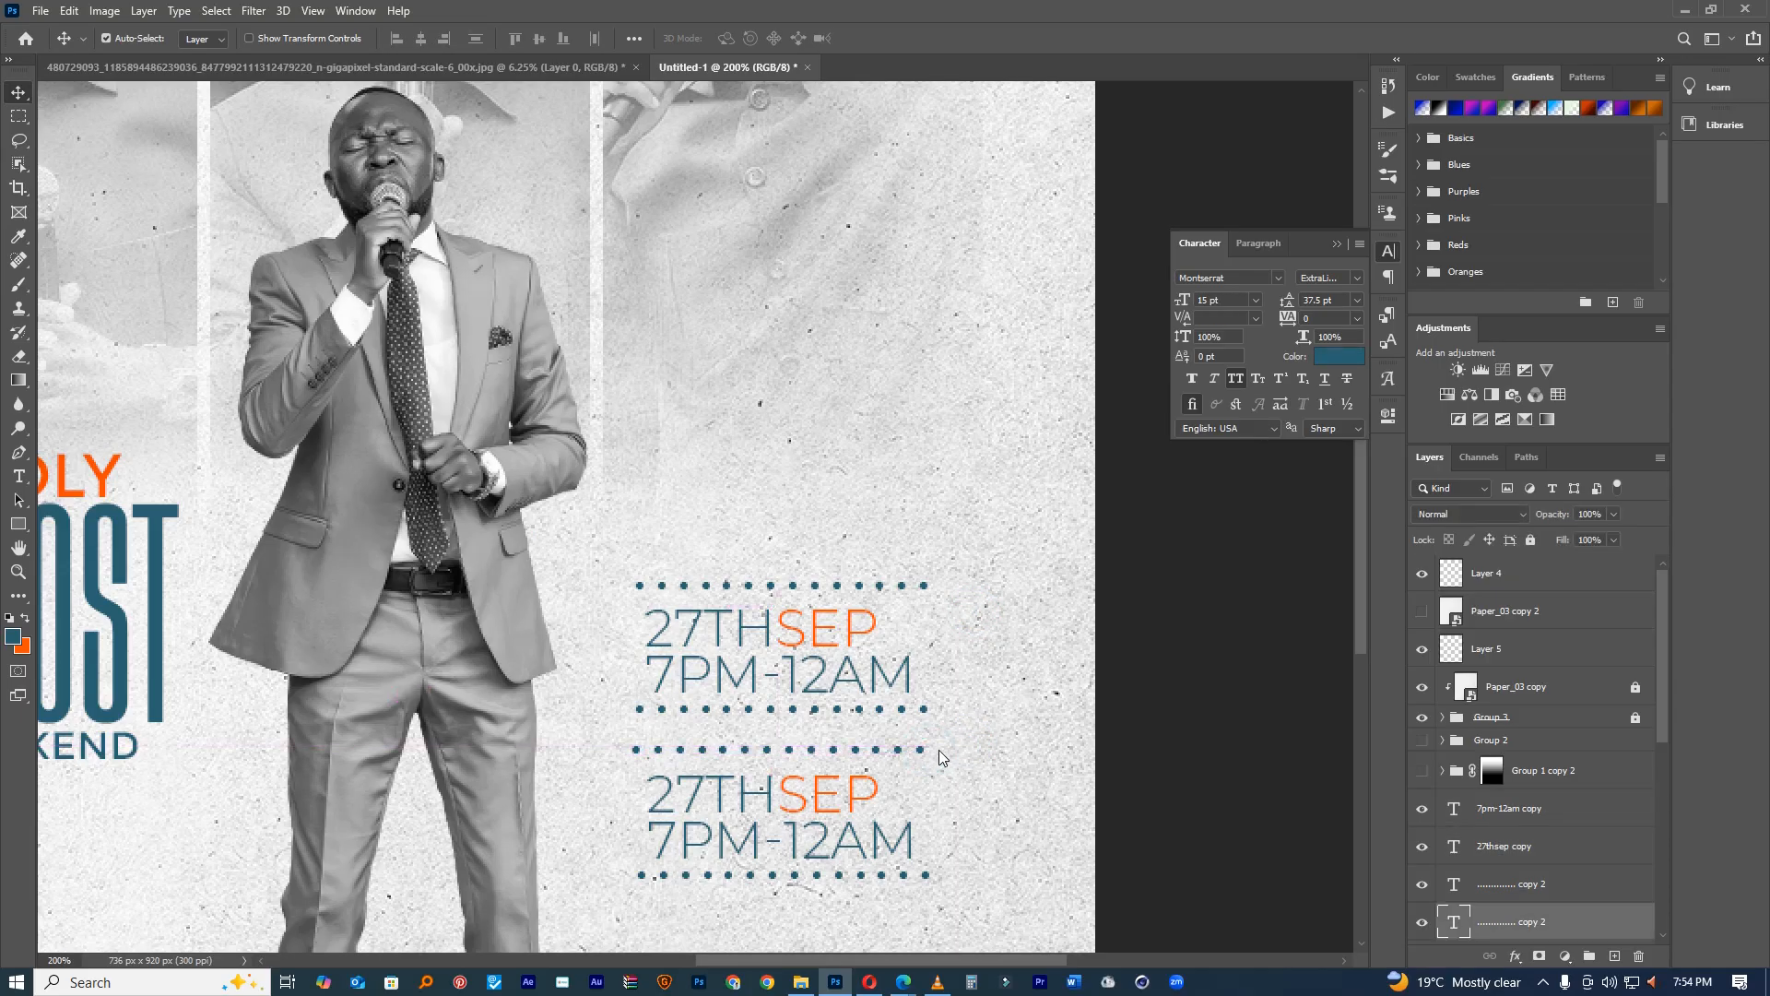
key(Delete)
drag(837, 884, 876, 724)
Step: Change the lower date's day number to 30
key(y)
key(t)
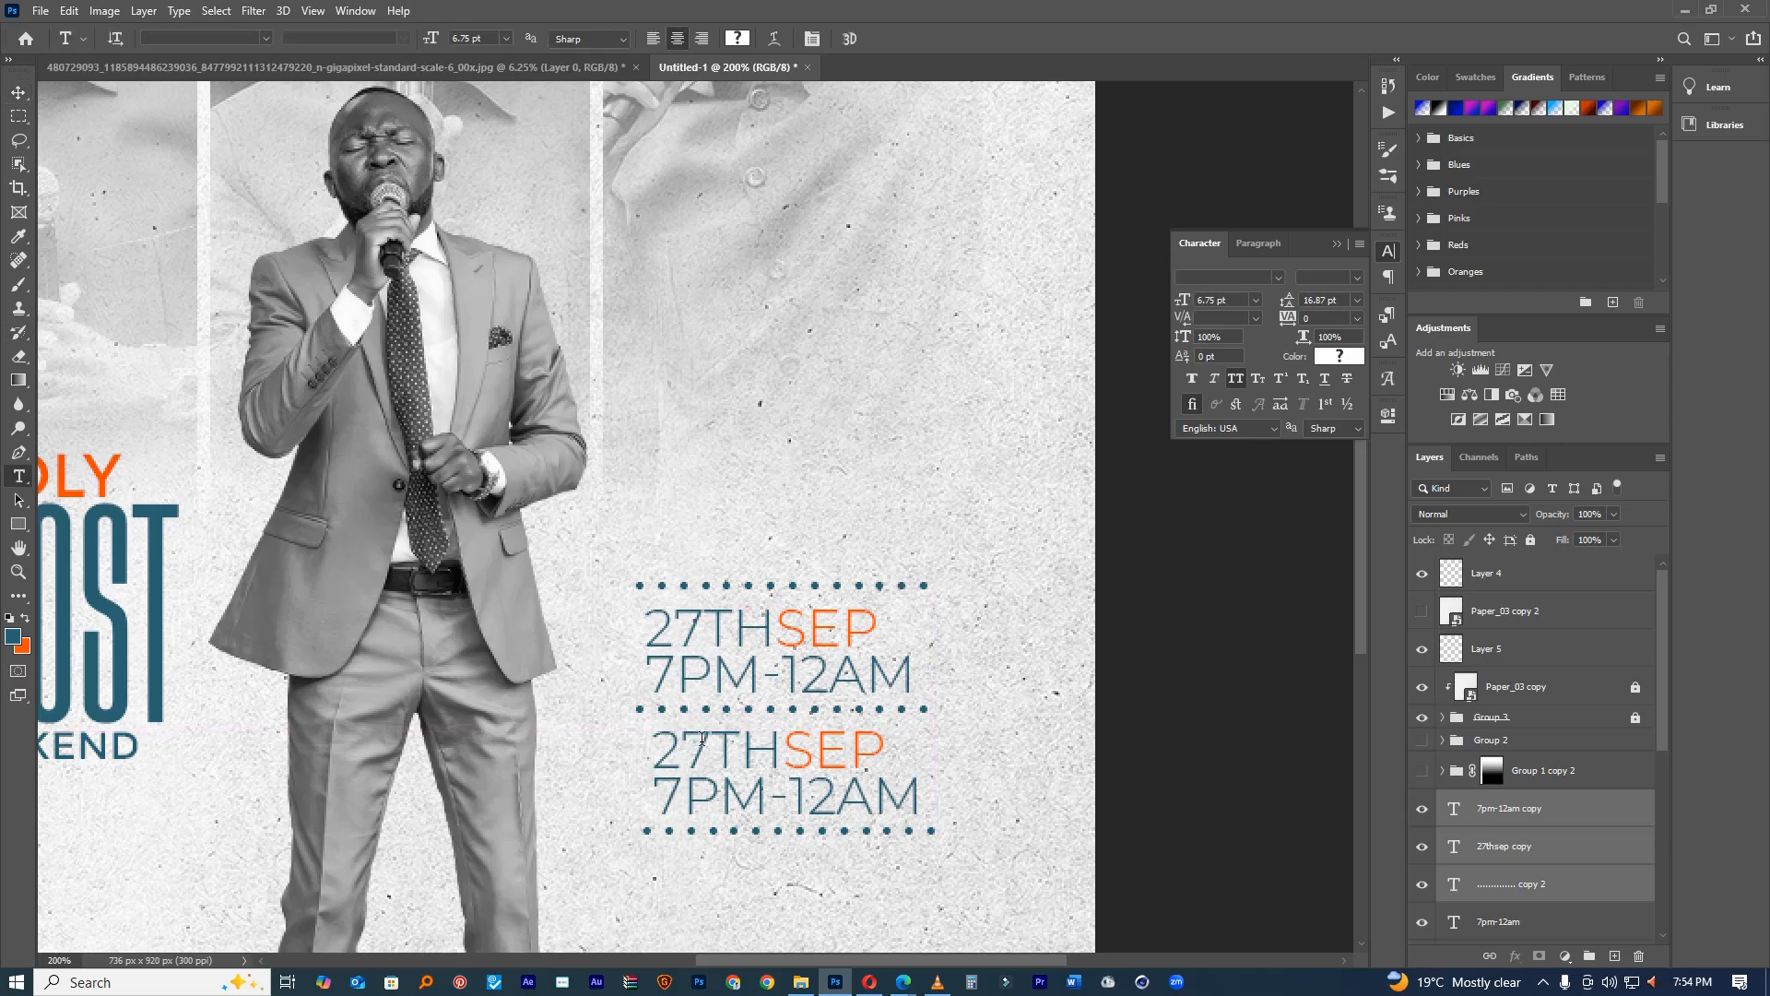
drag(682, 743, 705, 737)
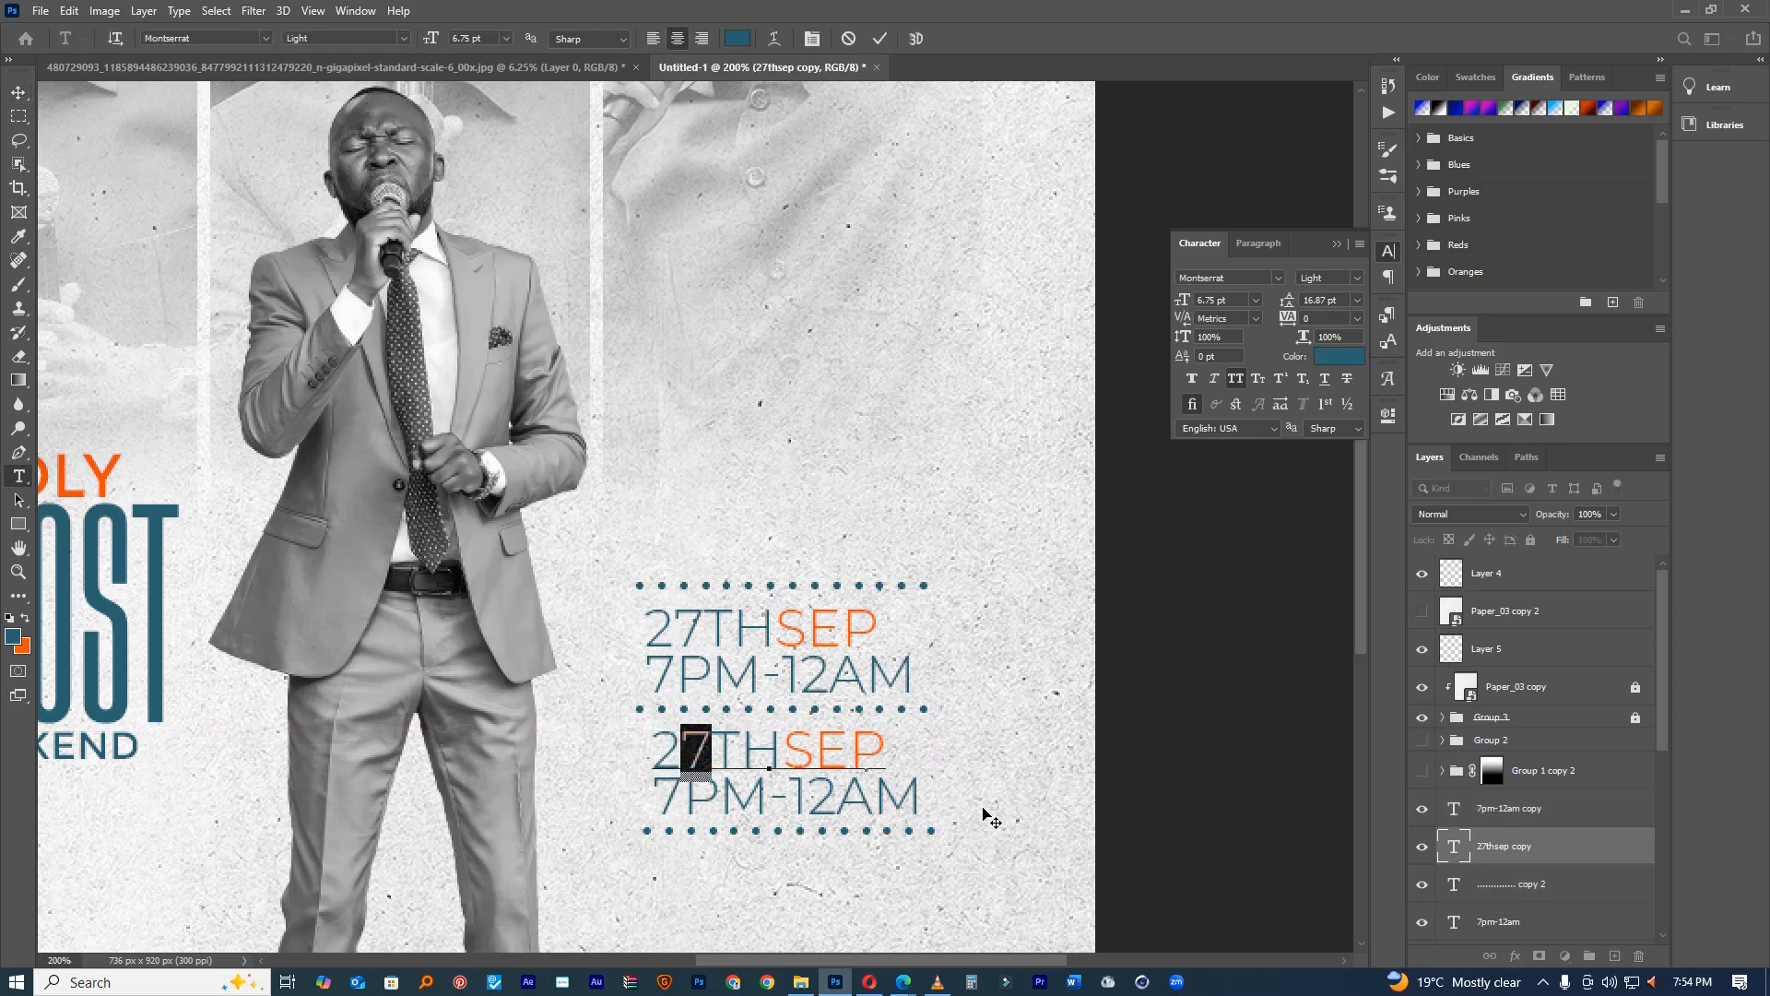
key(BackSpace)
key(Delete)
text(30)
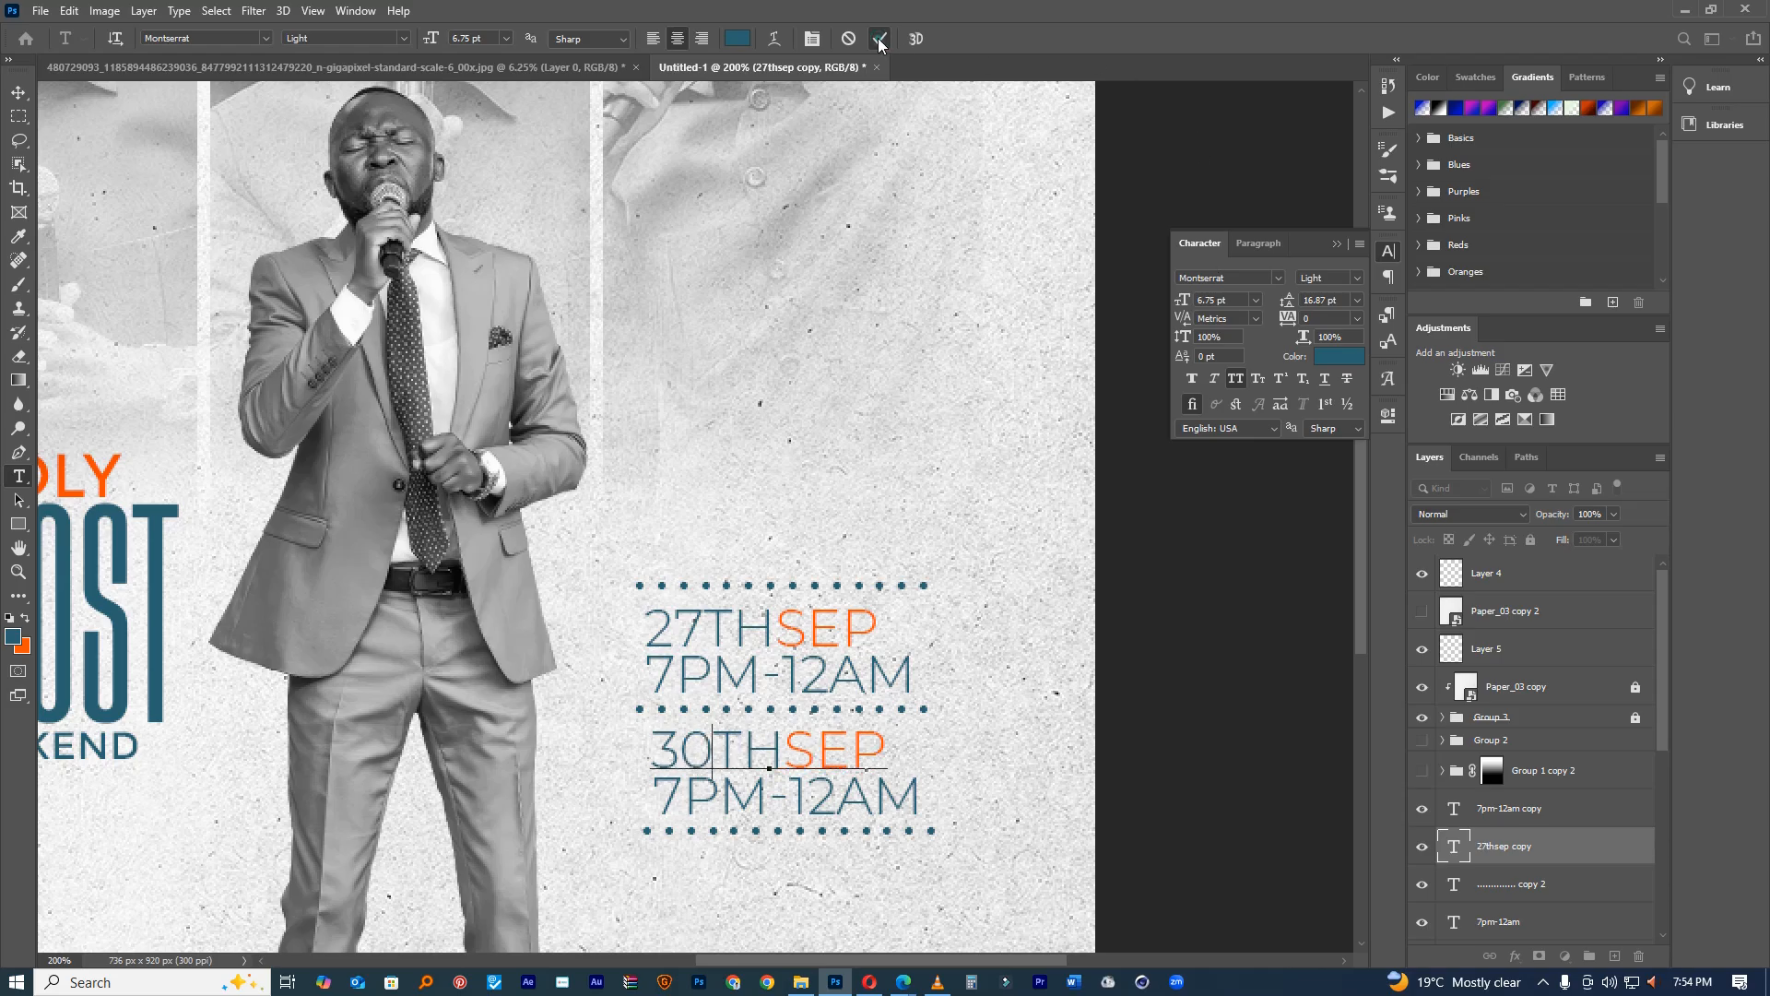
drag(899, 725, 964, 719)
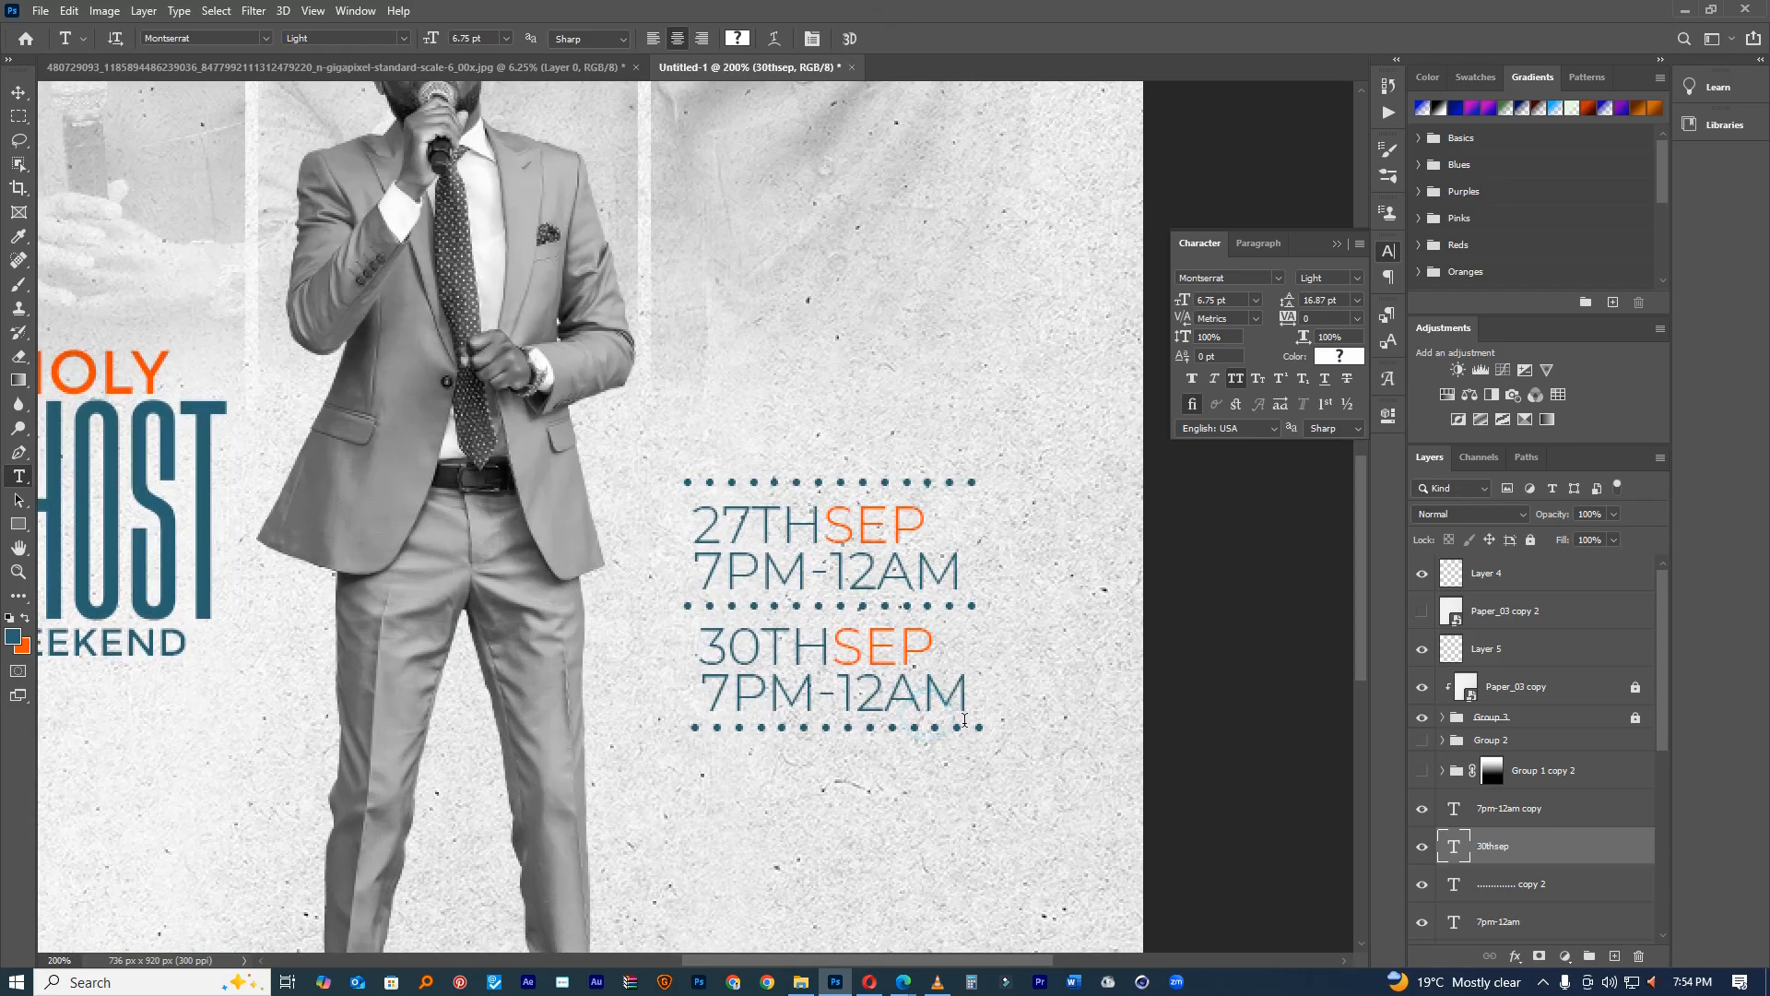
Step: Select the bottom date block's layers and edit its day digit
click(18, 93)
drag(849, 774, 849, 834)
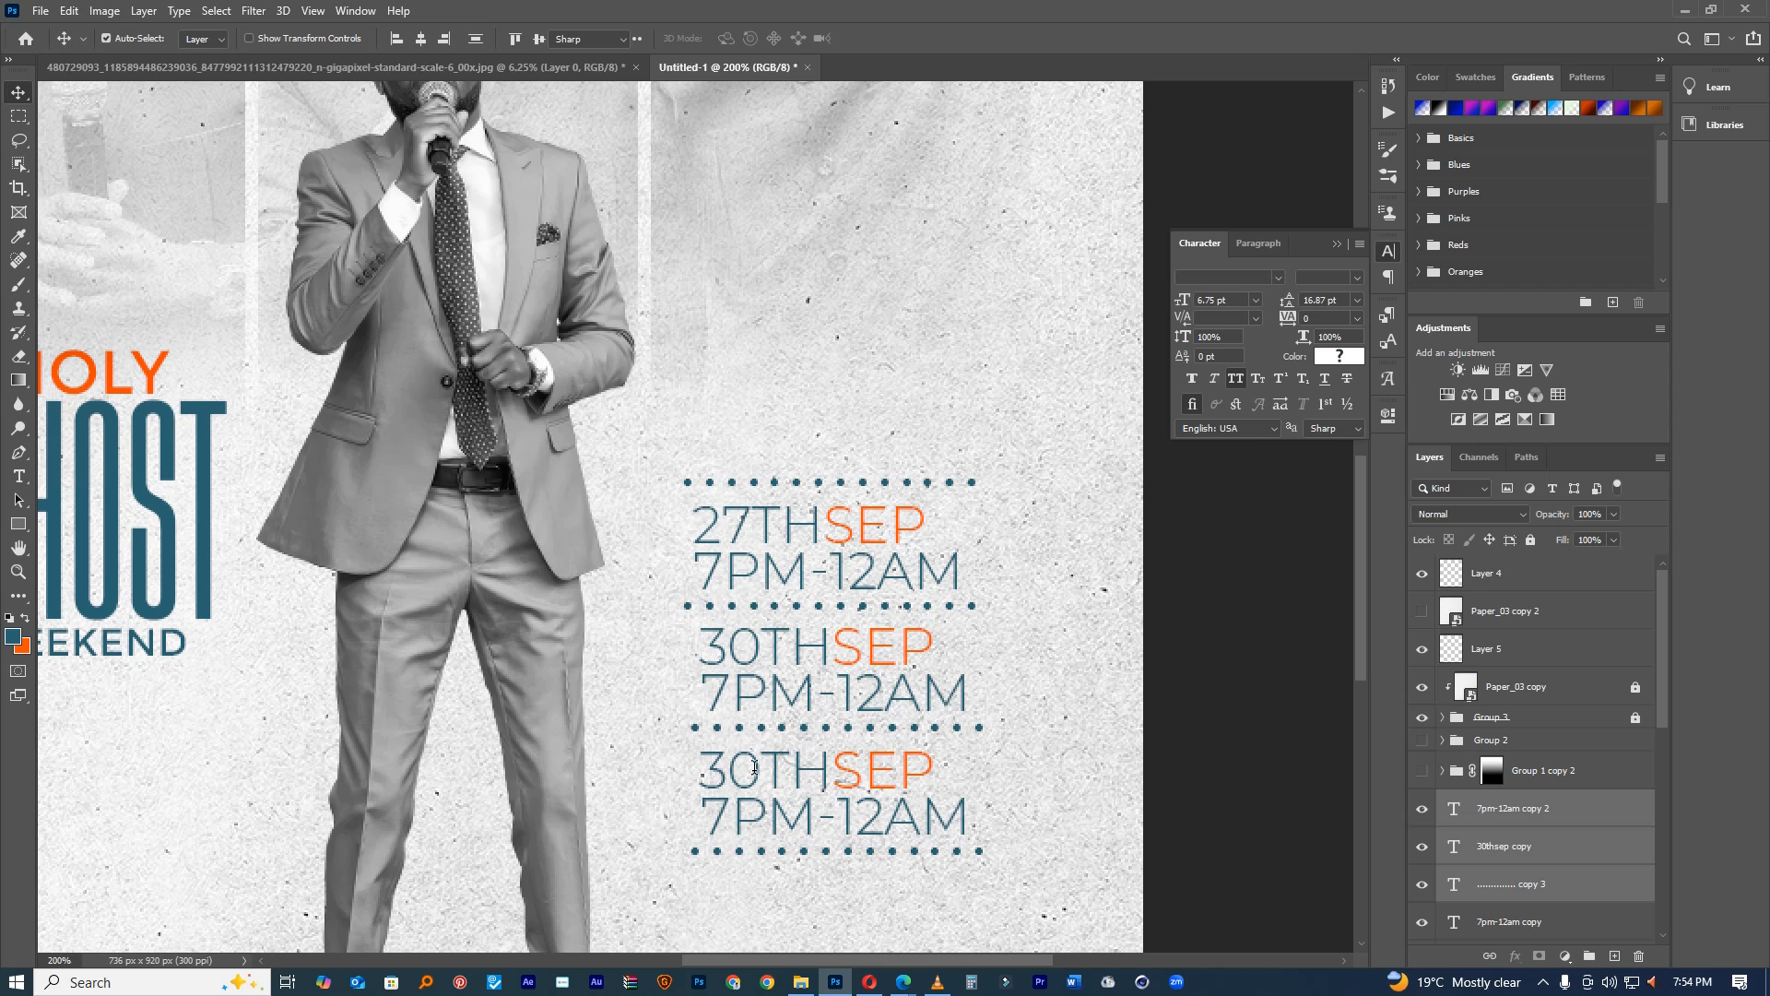
key(t)
drag(754, 766, 734, 761)
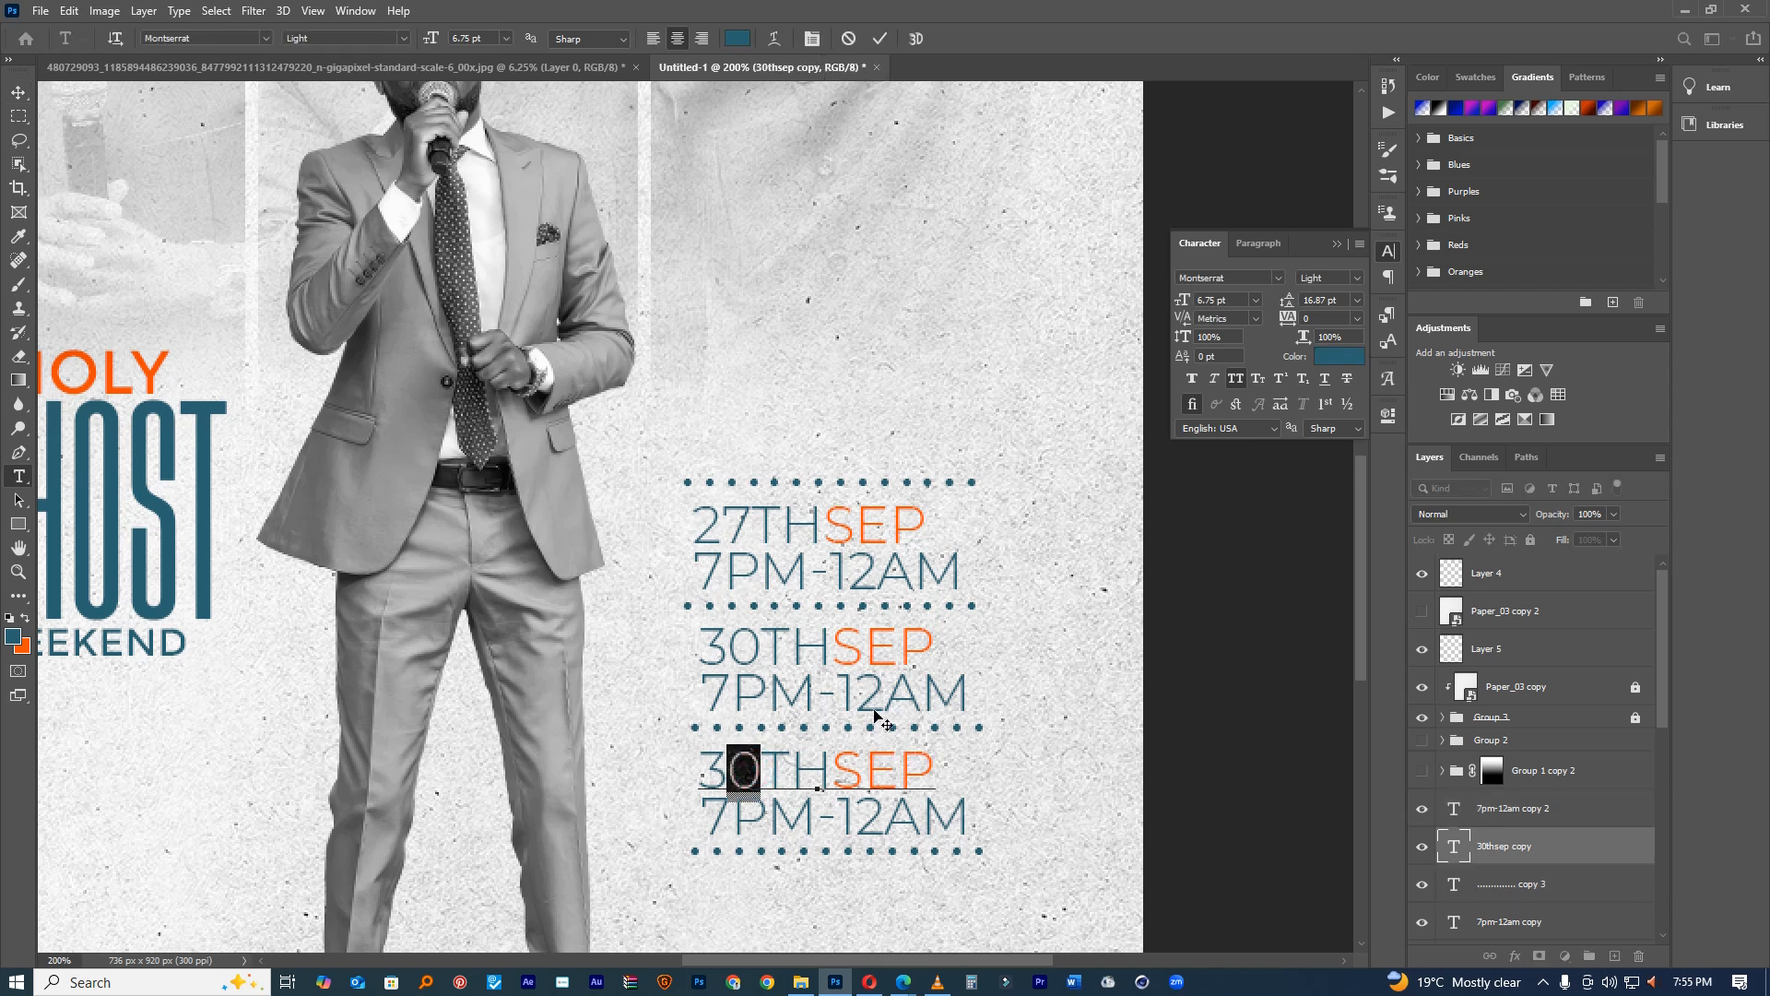
click(880, 39)
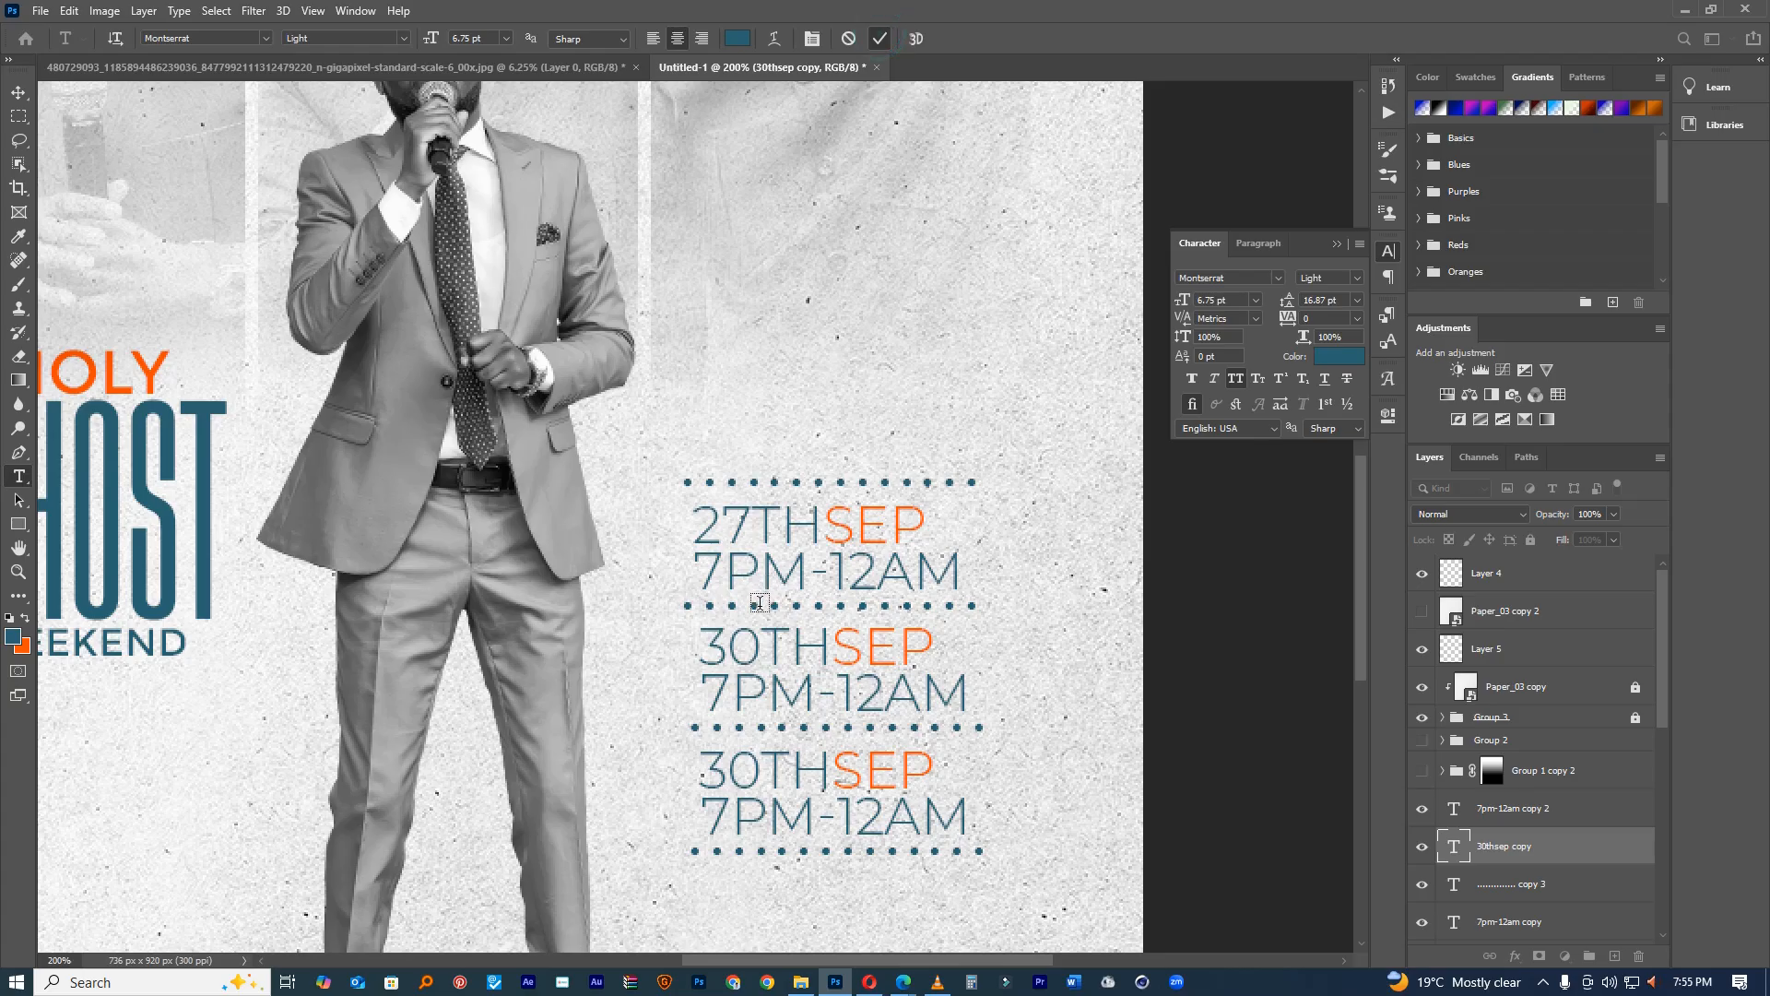
Step: Change the middle date from 30THSEP to 28THSEP
click(745, 641)
key(BackSpace)
key(BackSpace)
text(29)
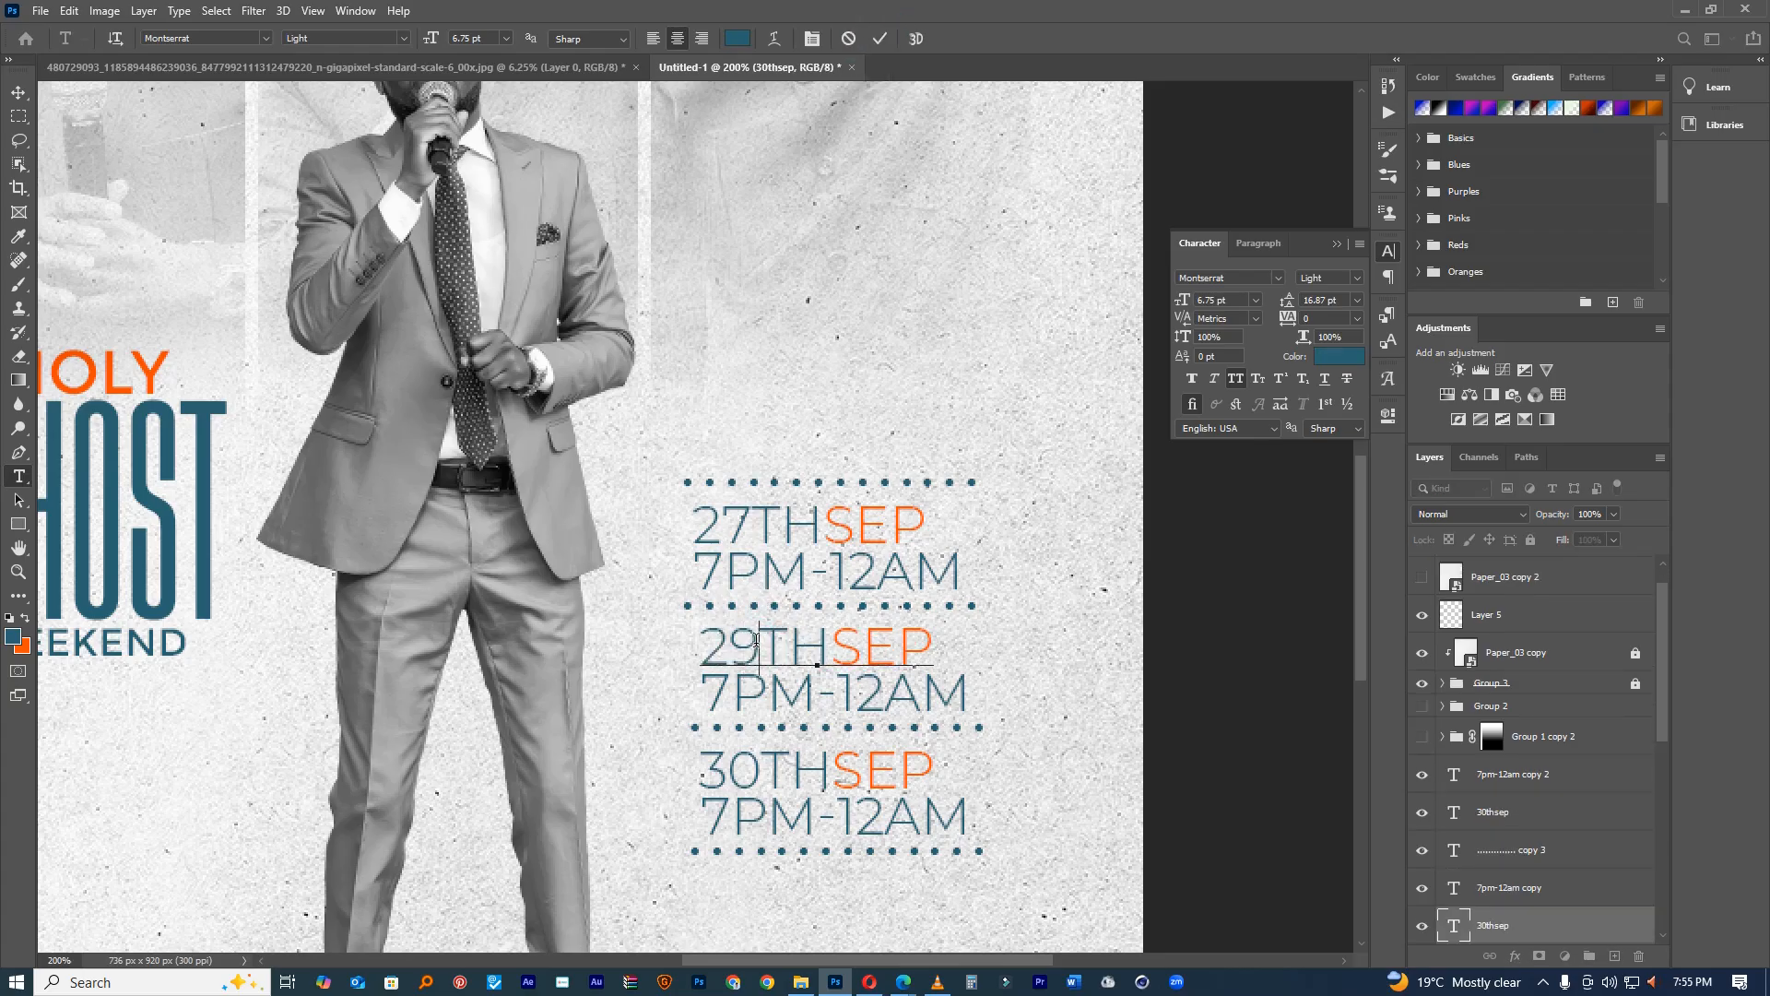
key(BackSpace)
text(8)
click(881, 39)
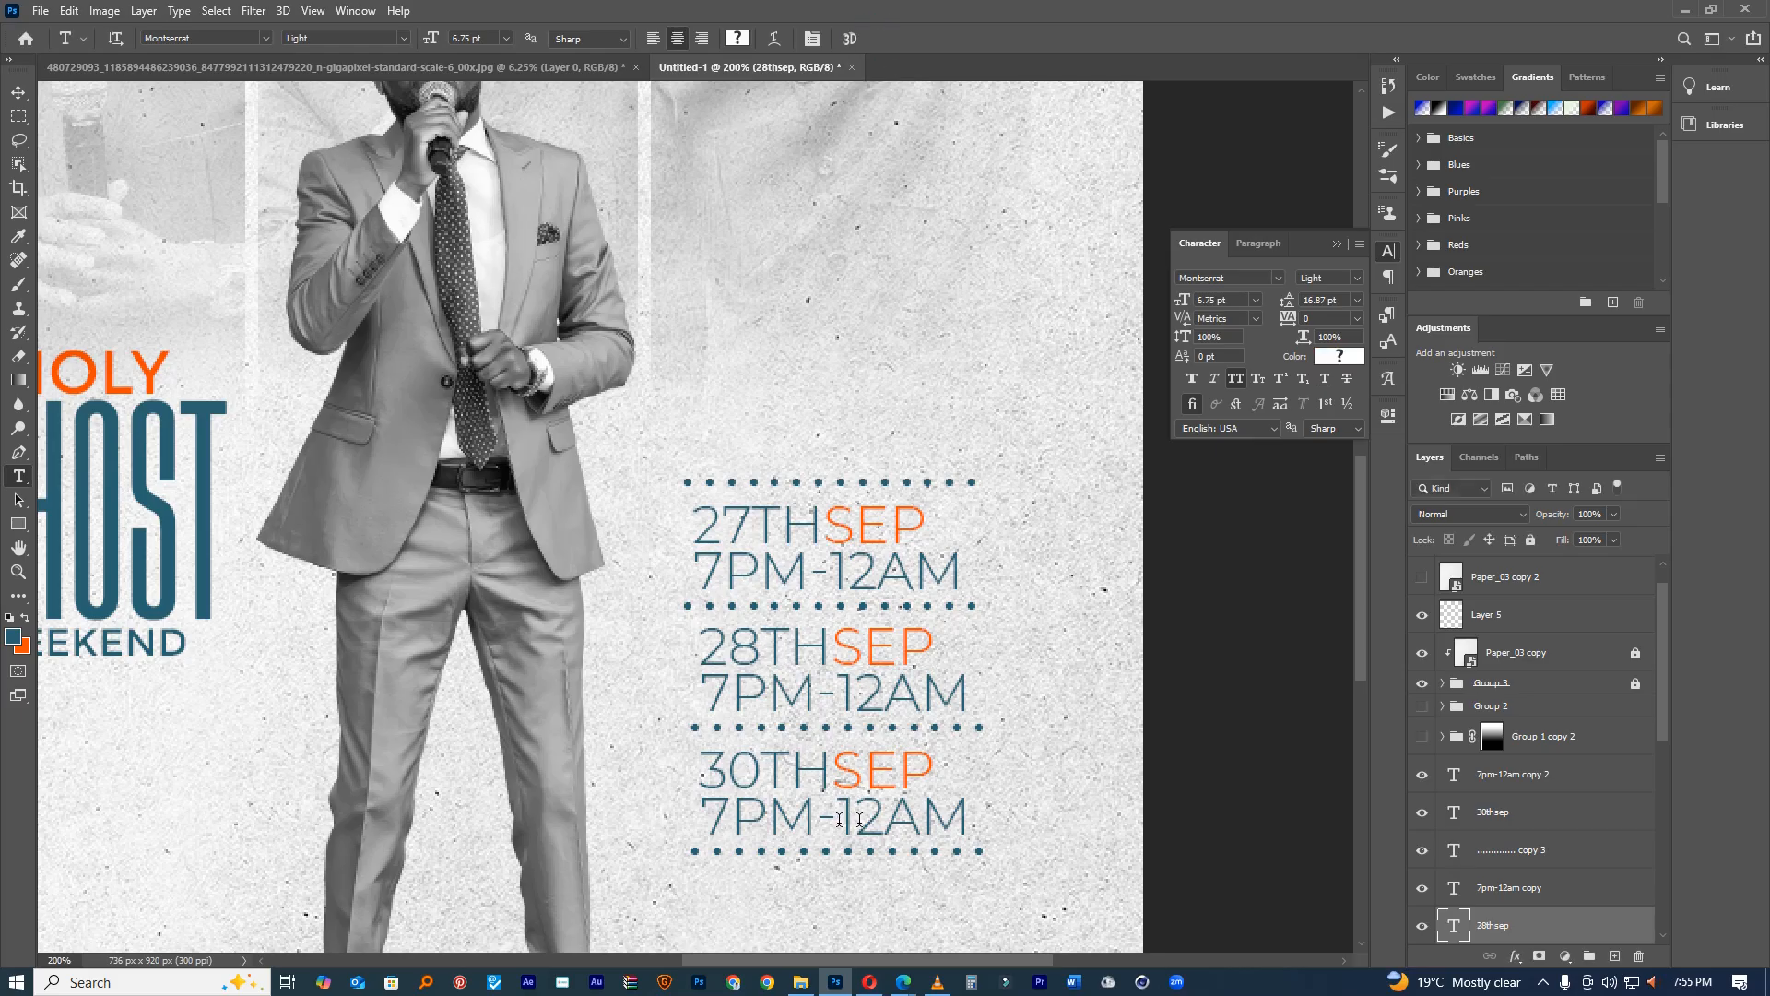
Step: Check the date blocks at full view and commit the middle 7PM-12AM time line
alt+click(964, 758)
alt+click(964, 758)
ctrl+click(898, 758)
ctrl+click(898, 758)
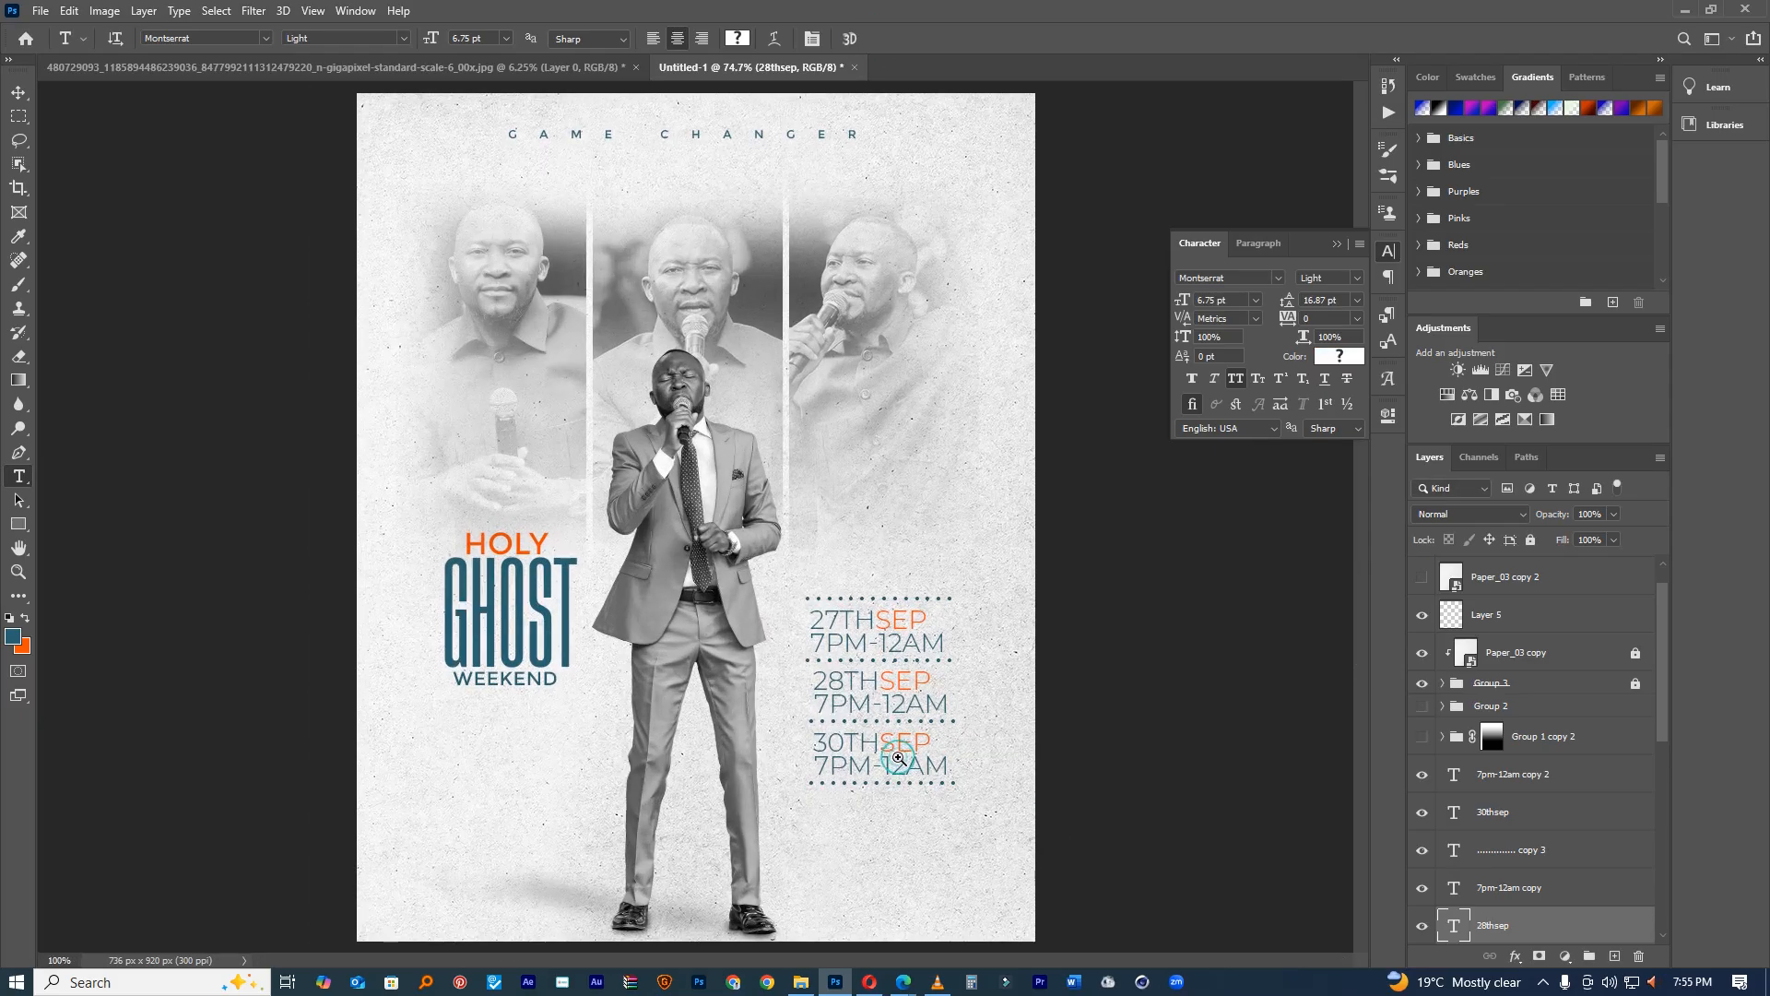
click(18, 95)
key(ctrl+0)
ctrl+click(920, 614)
ctrl+click(920, 614)
ctrl+click(933, 758)
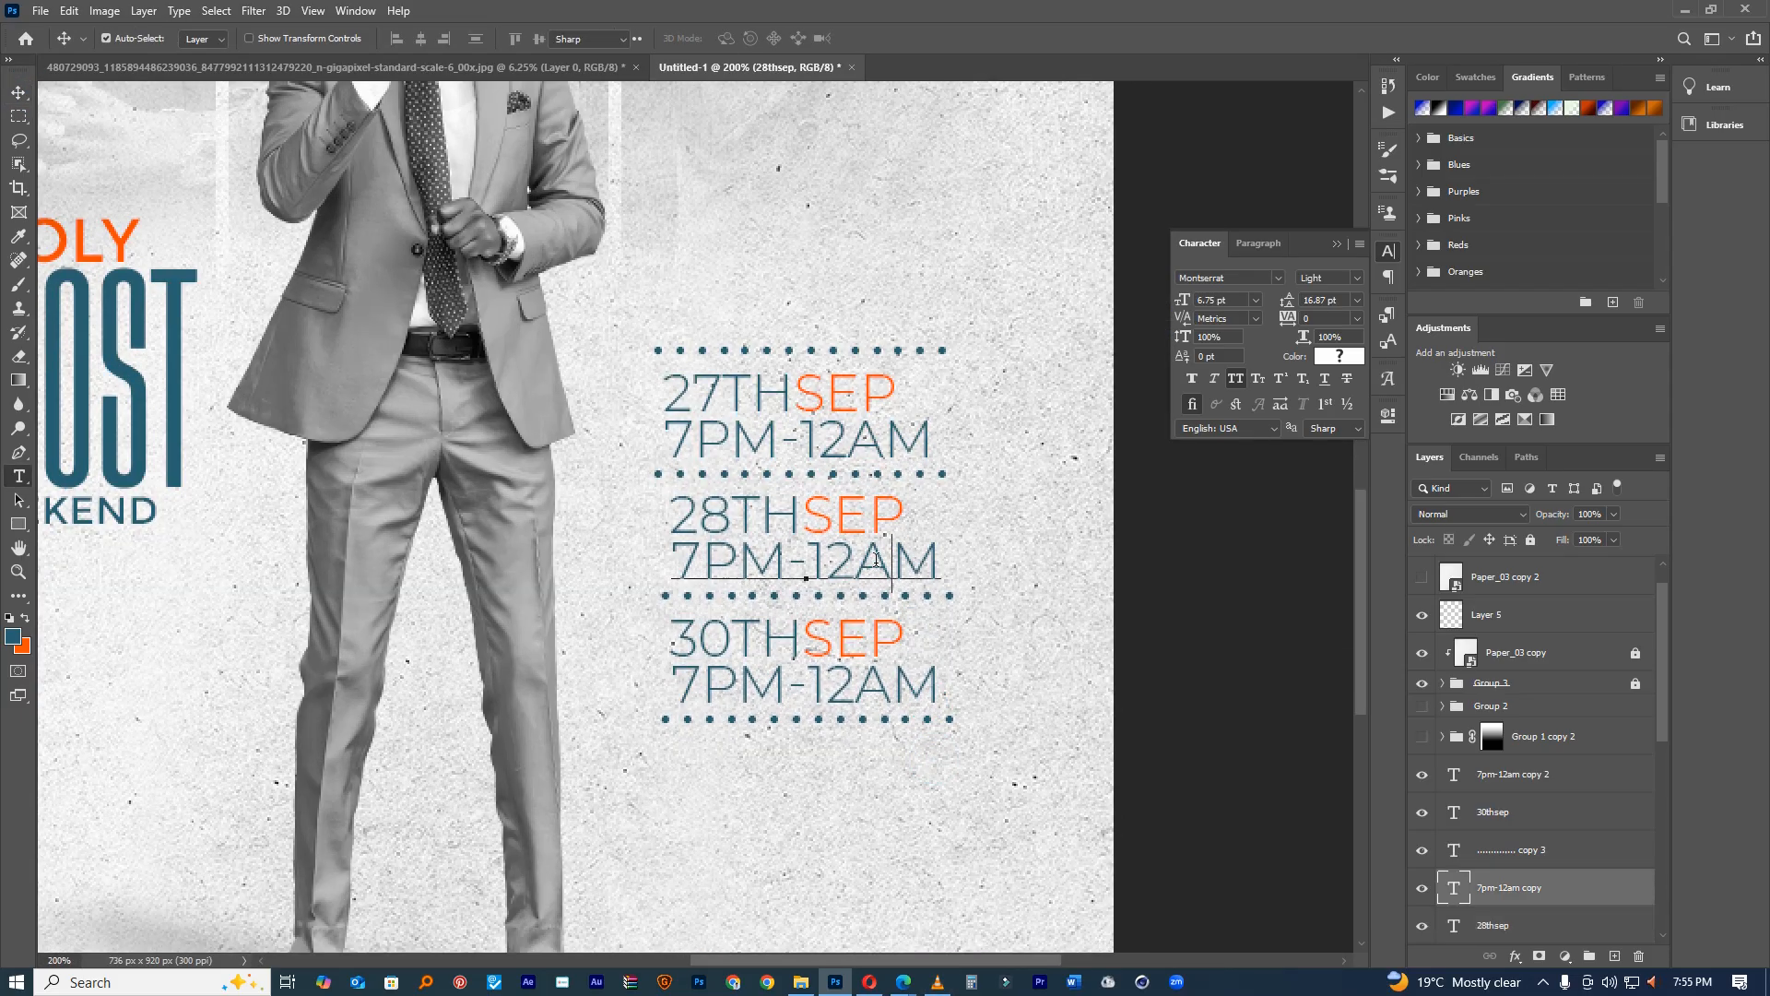
double_click(875, 558)
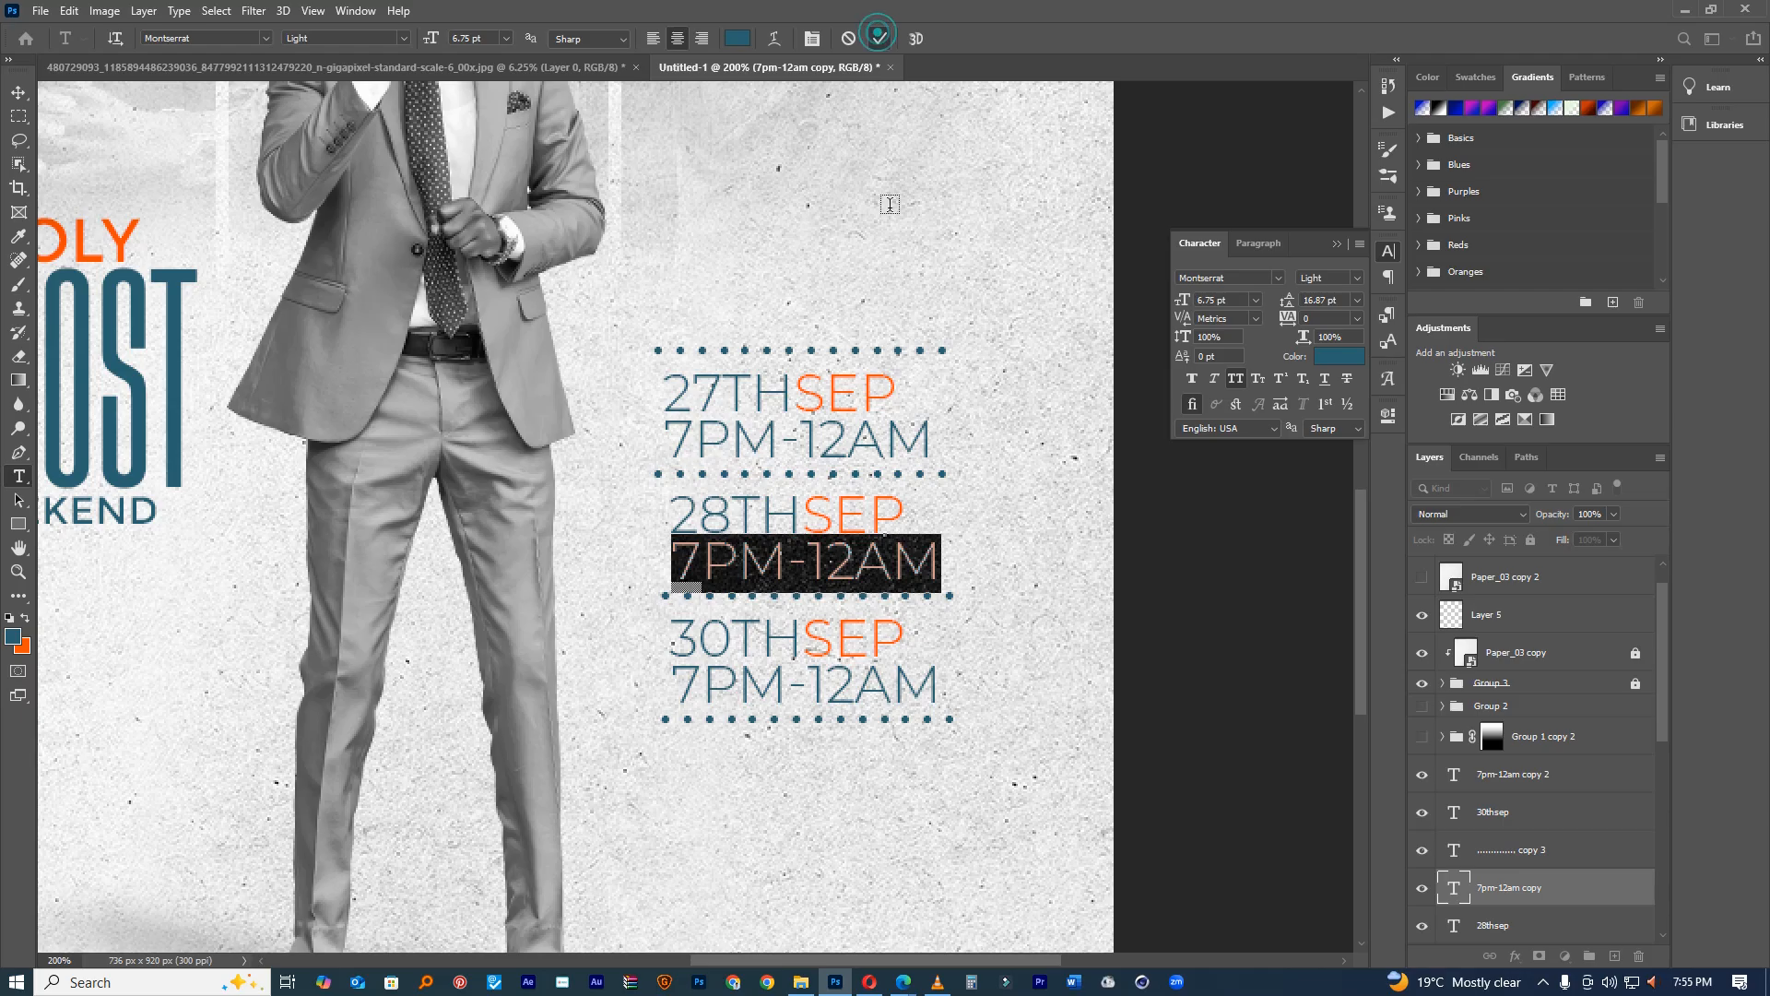
click(881, 38)
Step: Scale all date and time layers to about 88% and nudge them up and left
click(18, 90)
drag(837, 757, 749, 318)
key(ctrl+t)
drag(952, 351, 935, 371)
drag(878, 442, 863, 433)
click(916, 39)
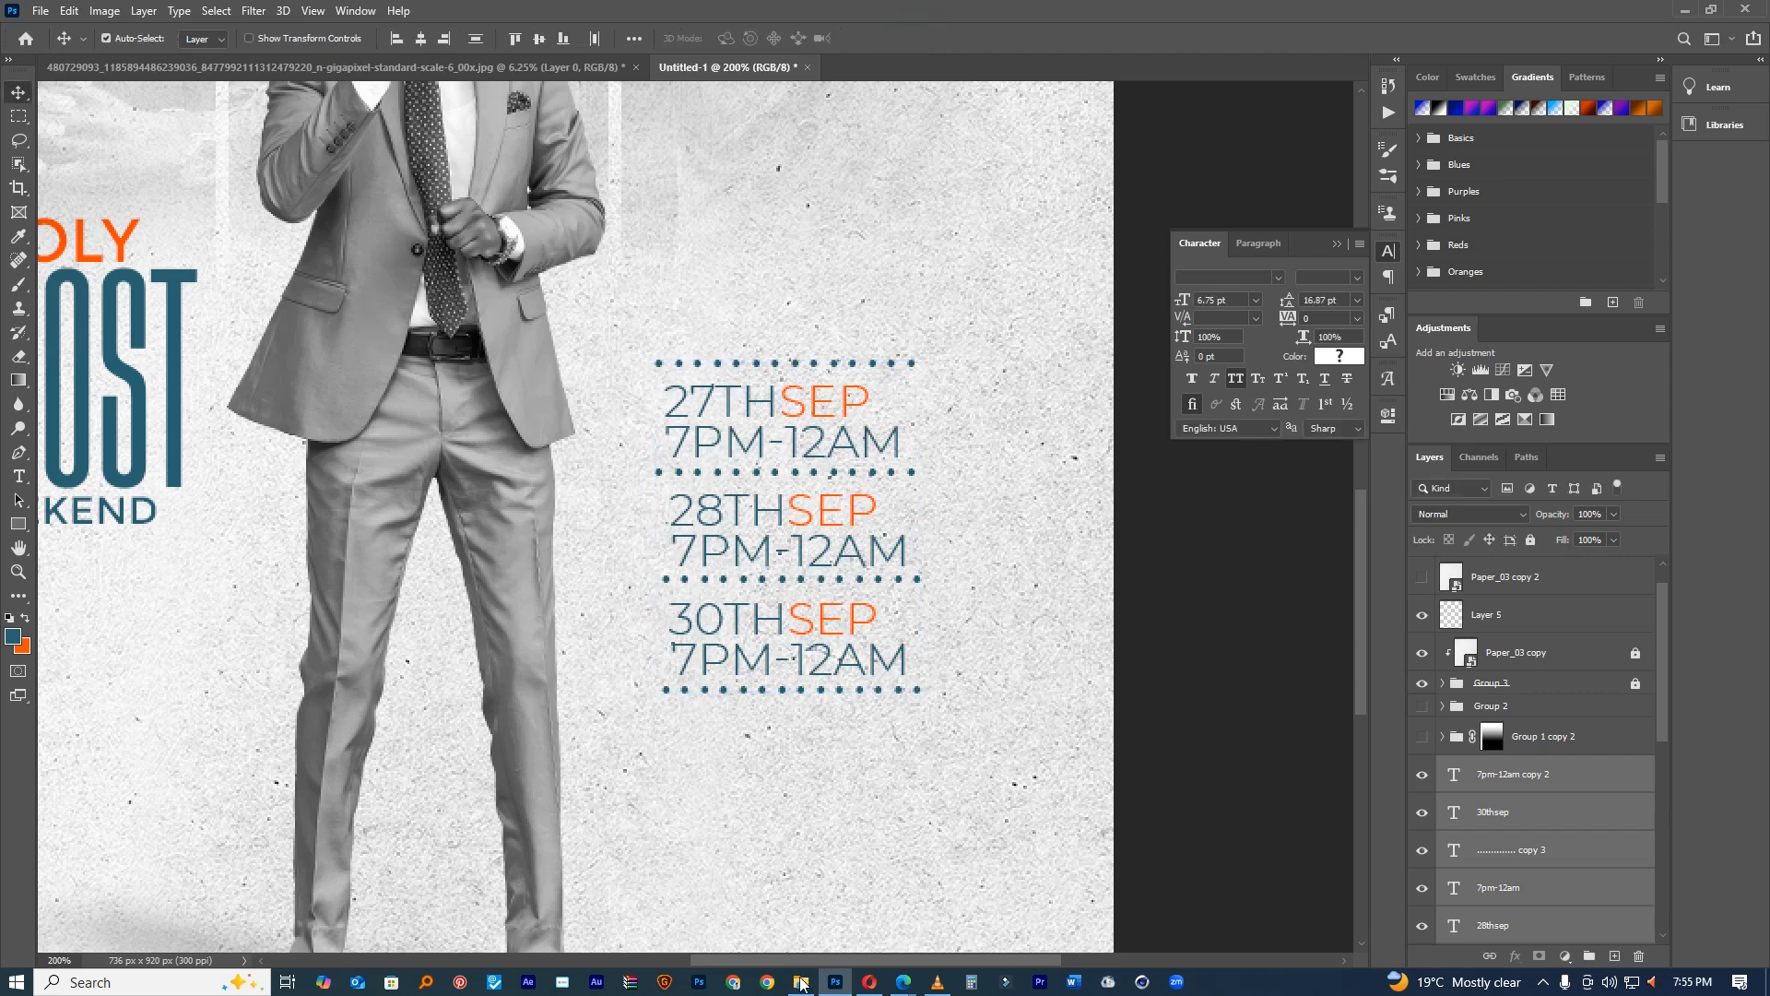
click(800, 982)
Step: Browse to New folder > RESOURCES > BACKGOUNDS > newb in File Explorer
scroll(117, 759, down, 15)
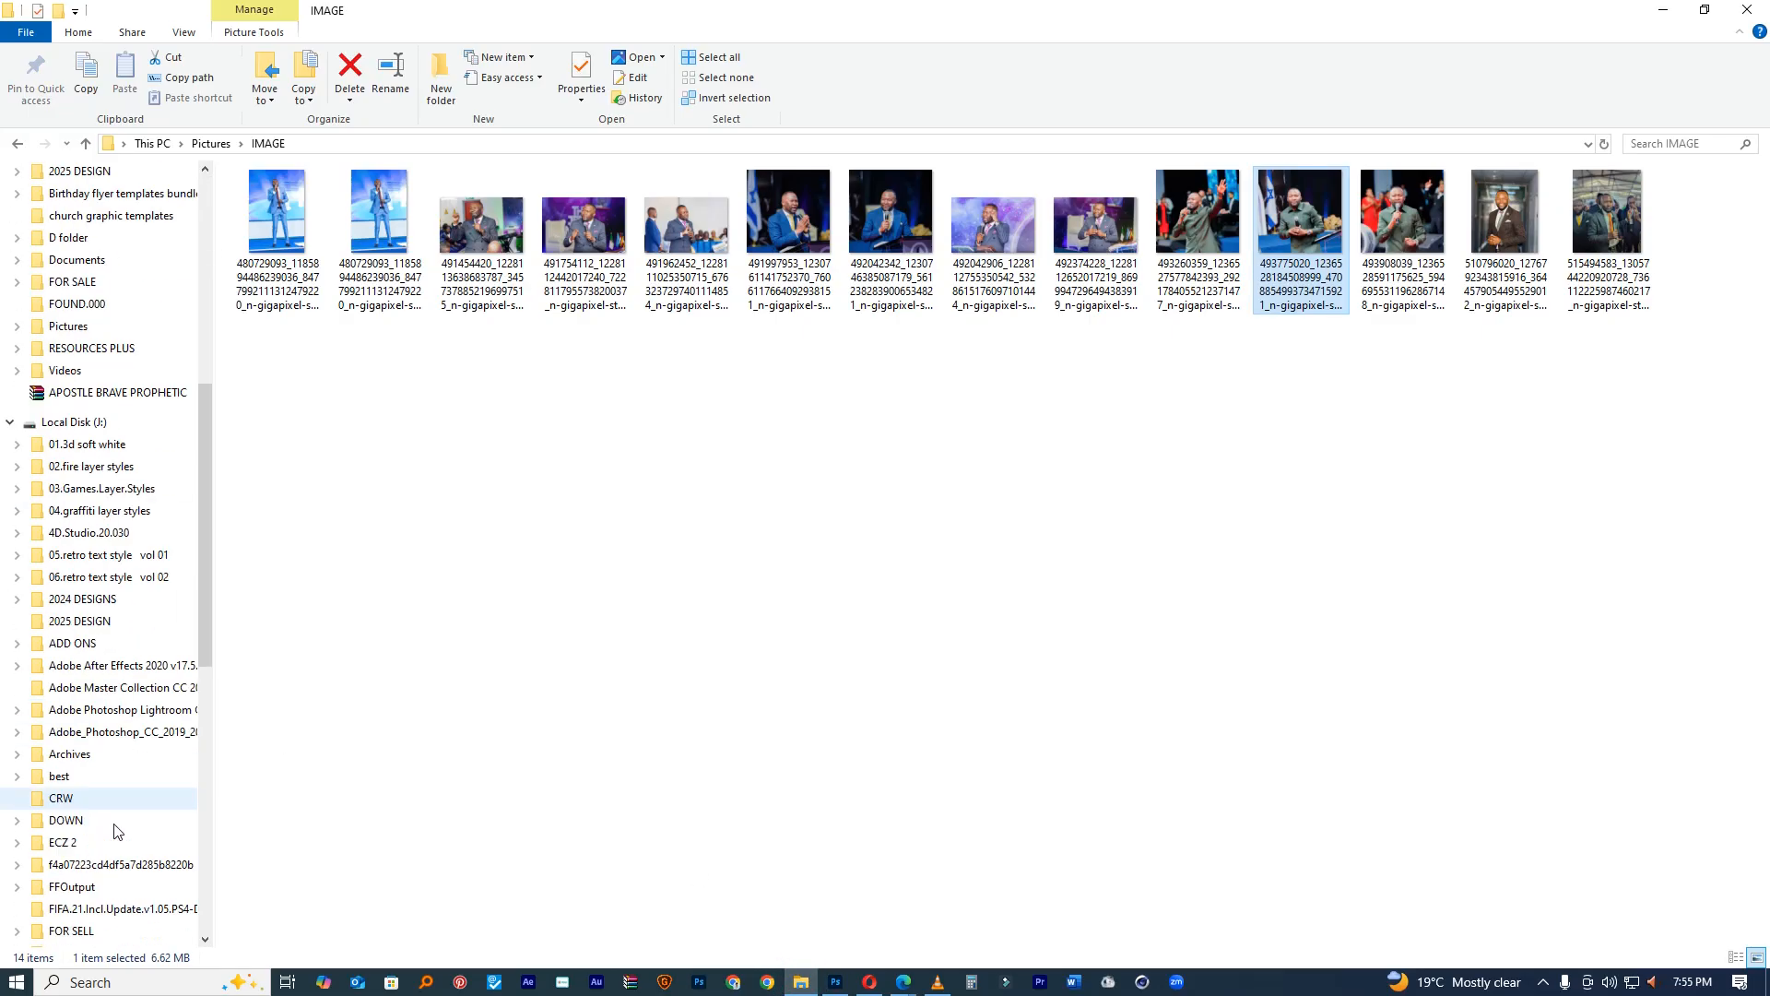
scroll(208, 745, down, 5)
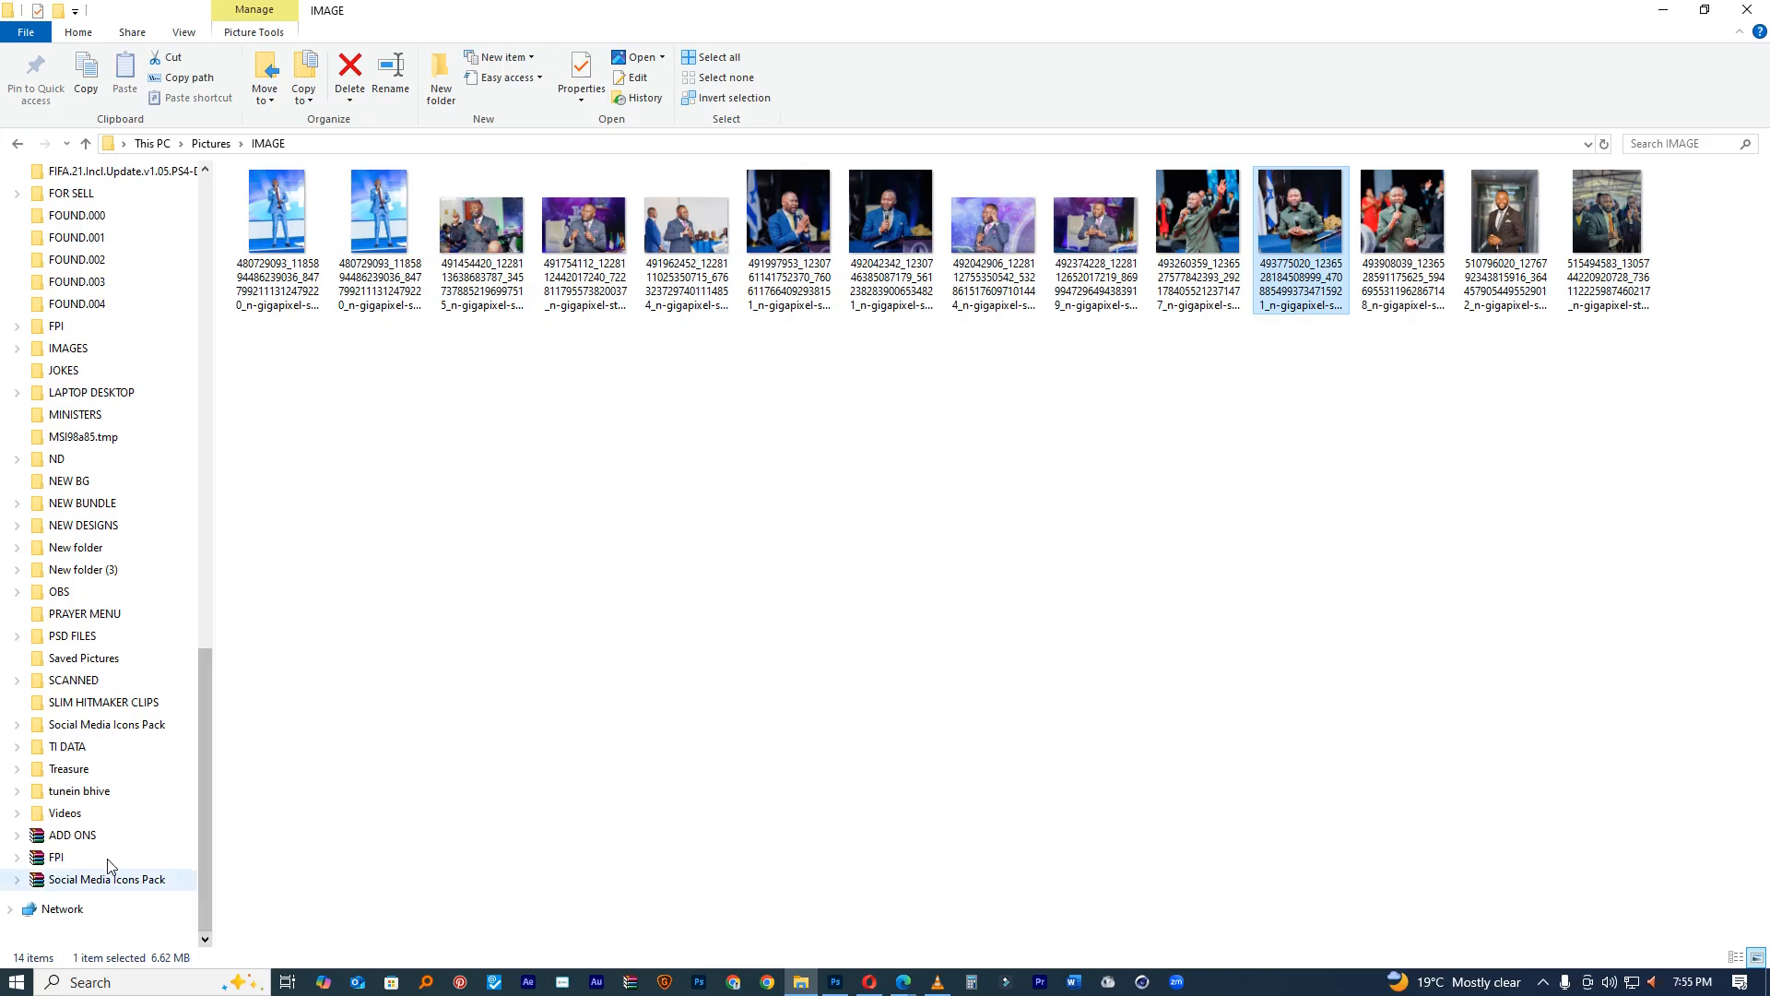
click(90, 531)
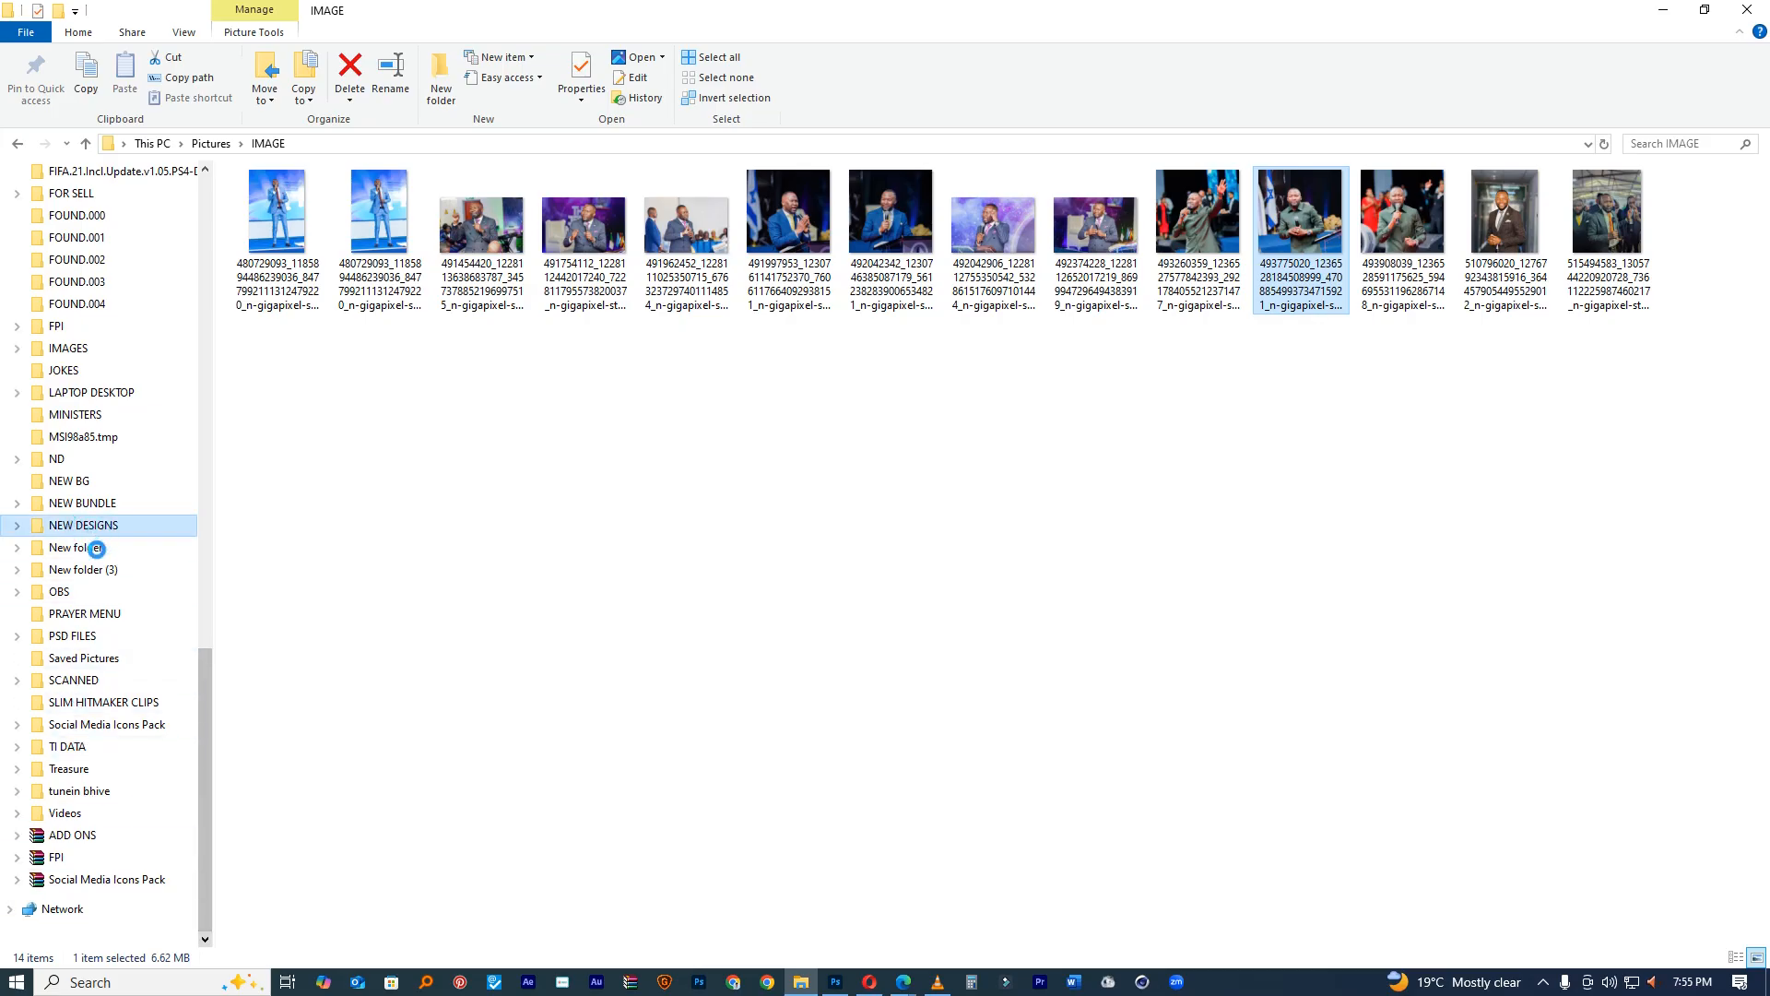
click(97, 548)
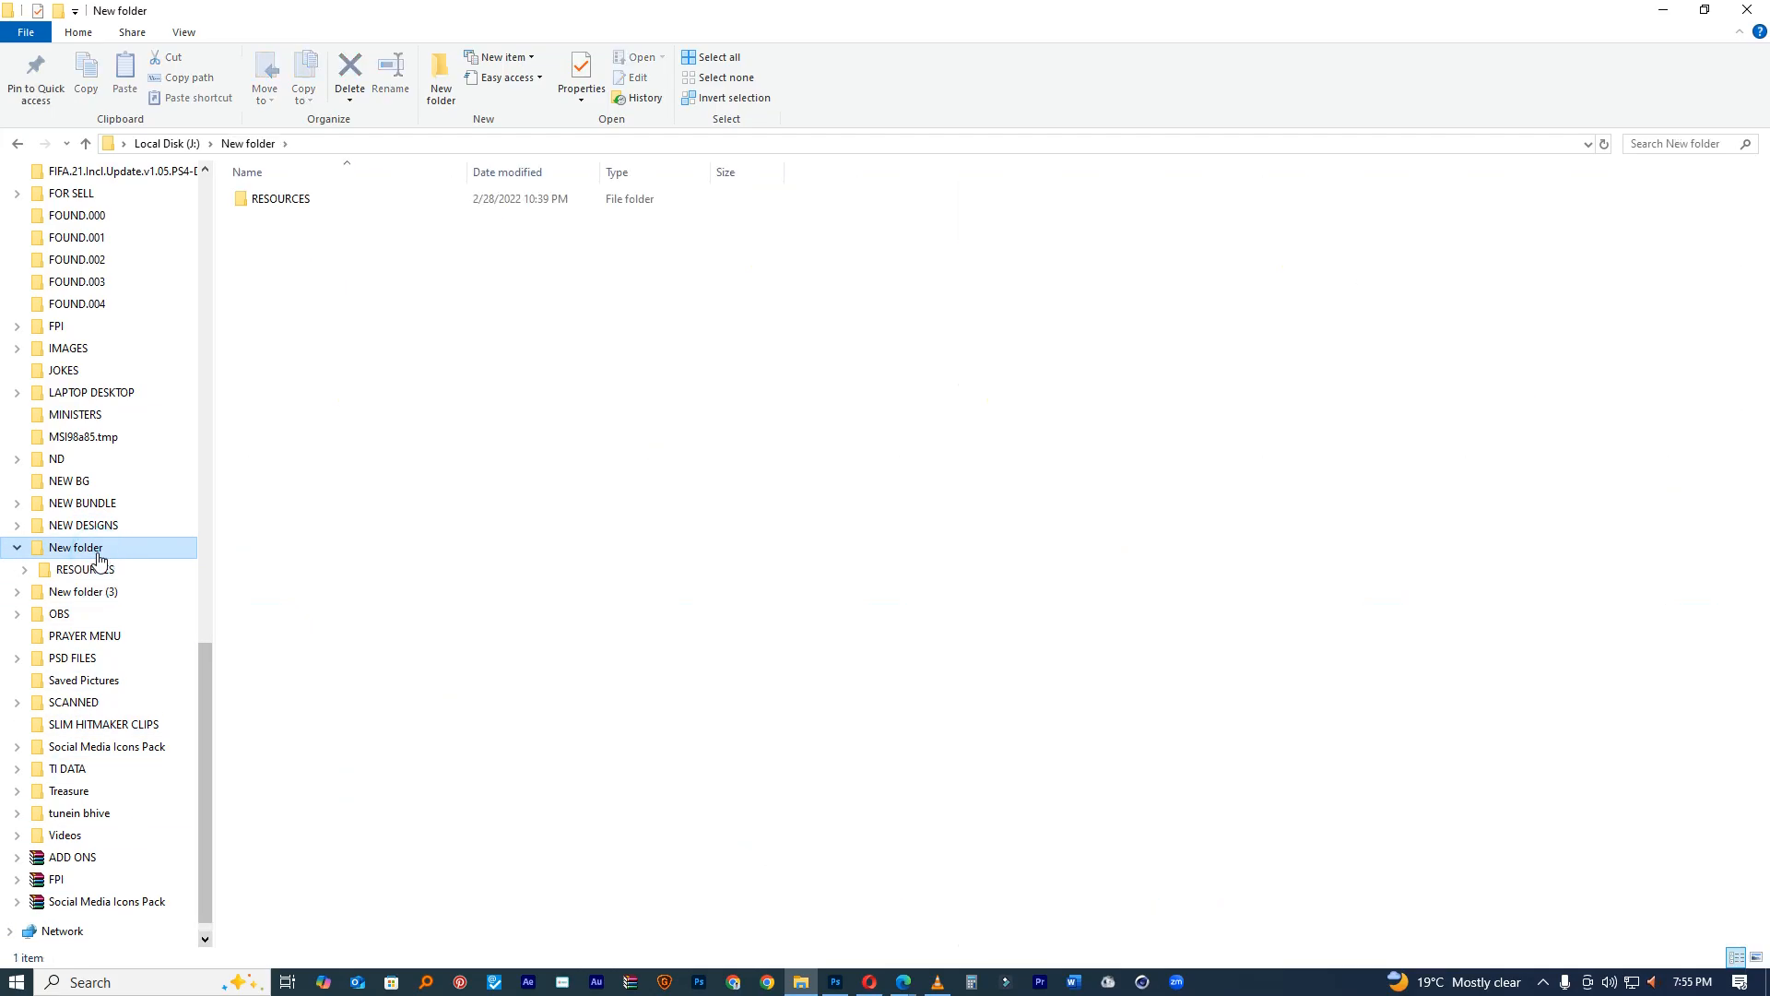
double_click(279, 198)
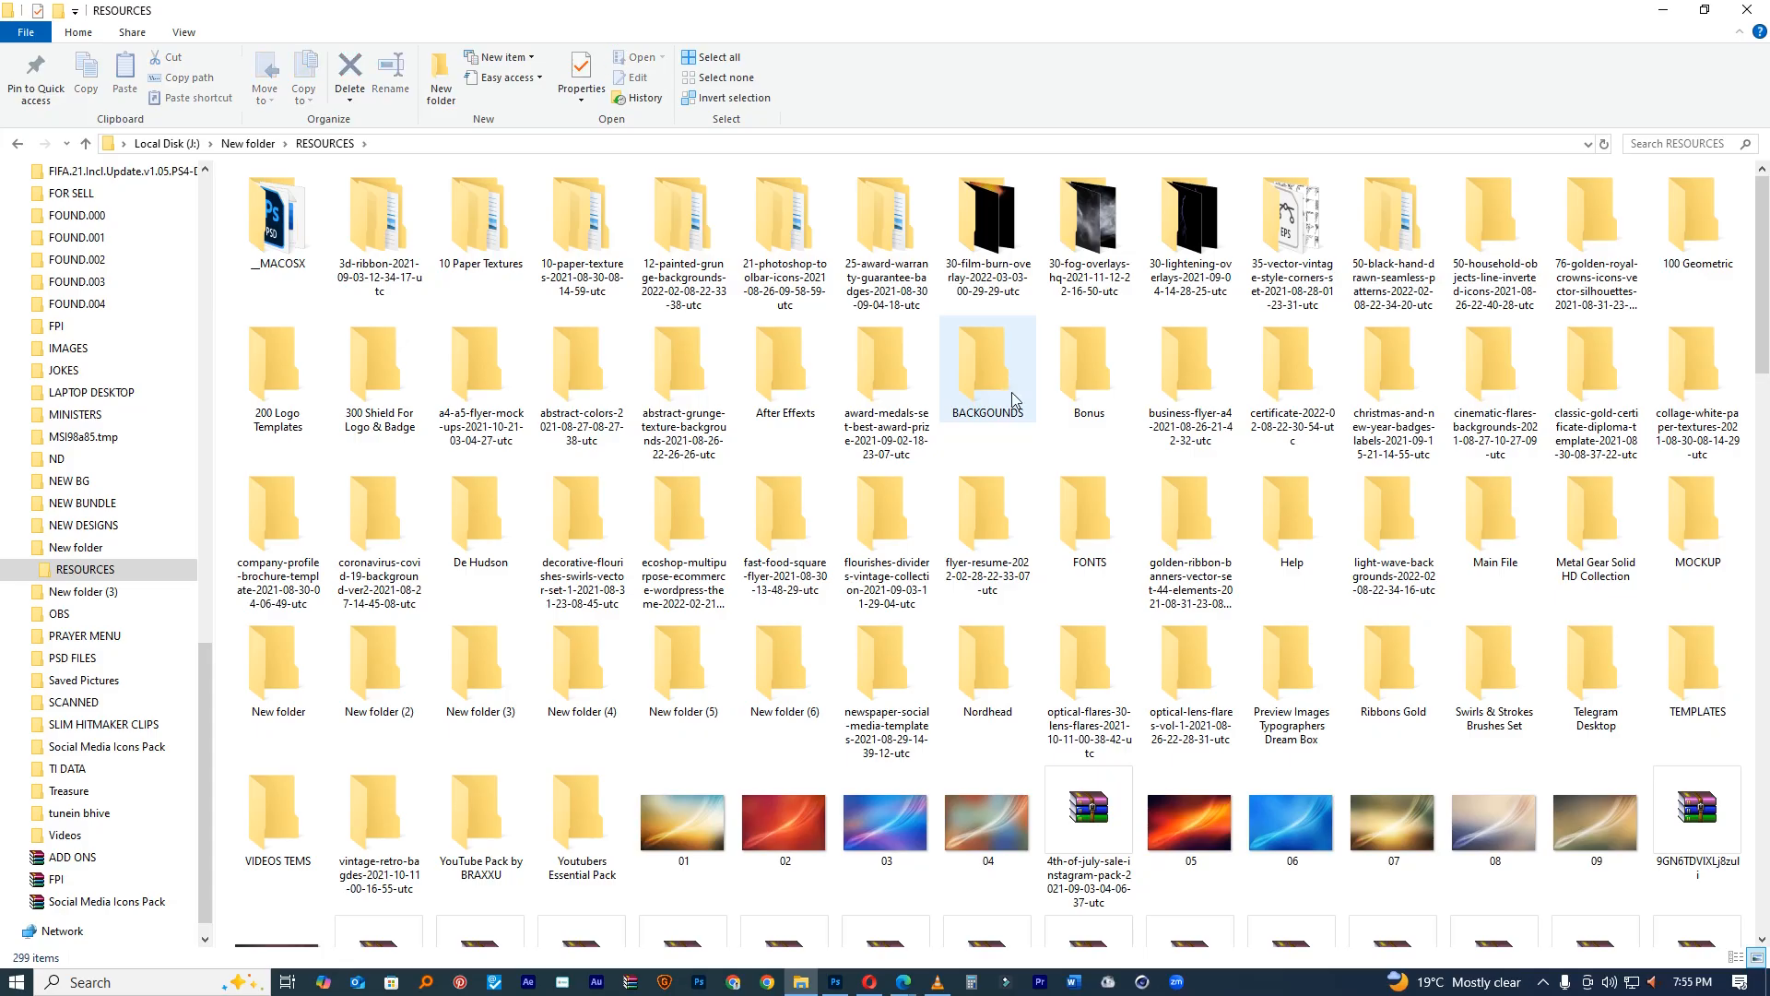
double_click(1007, 373)
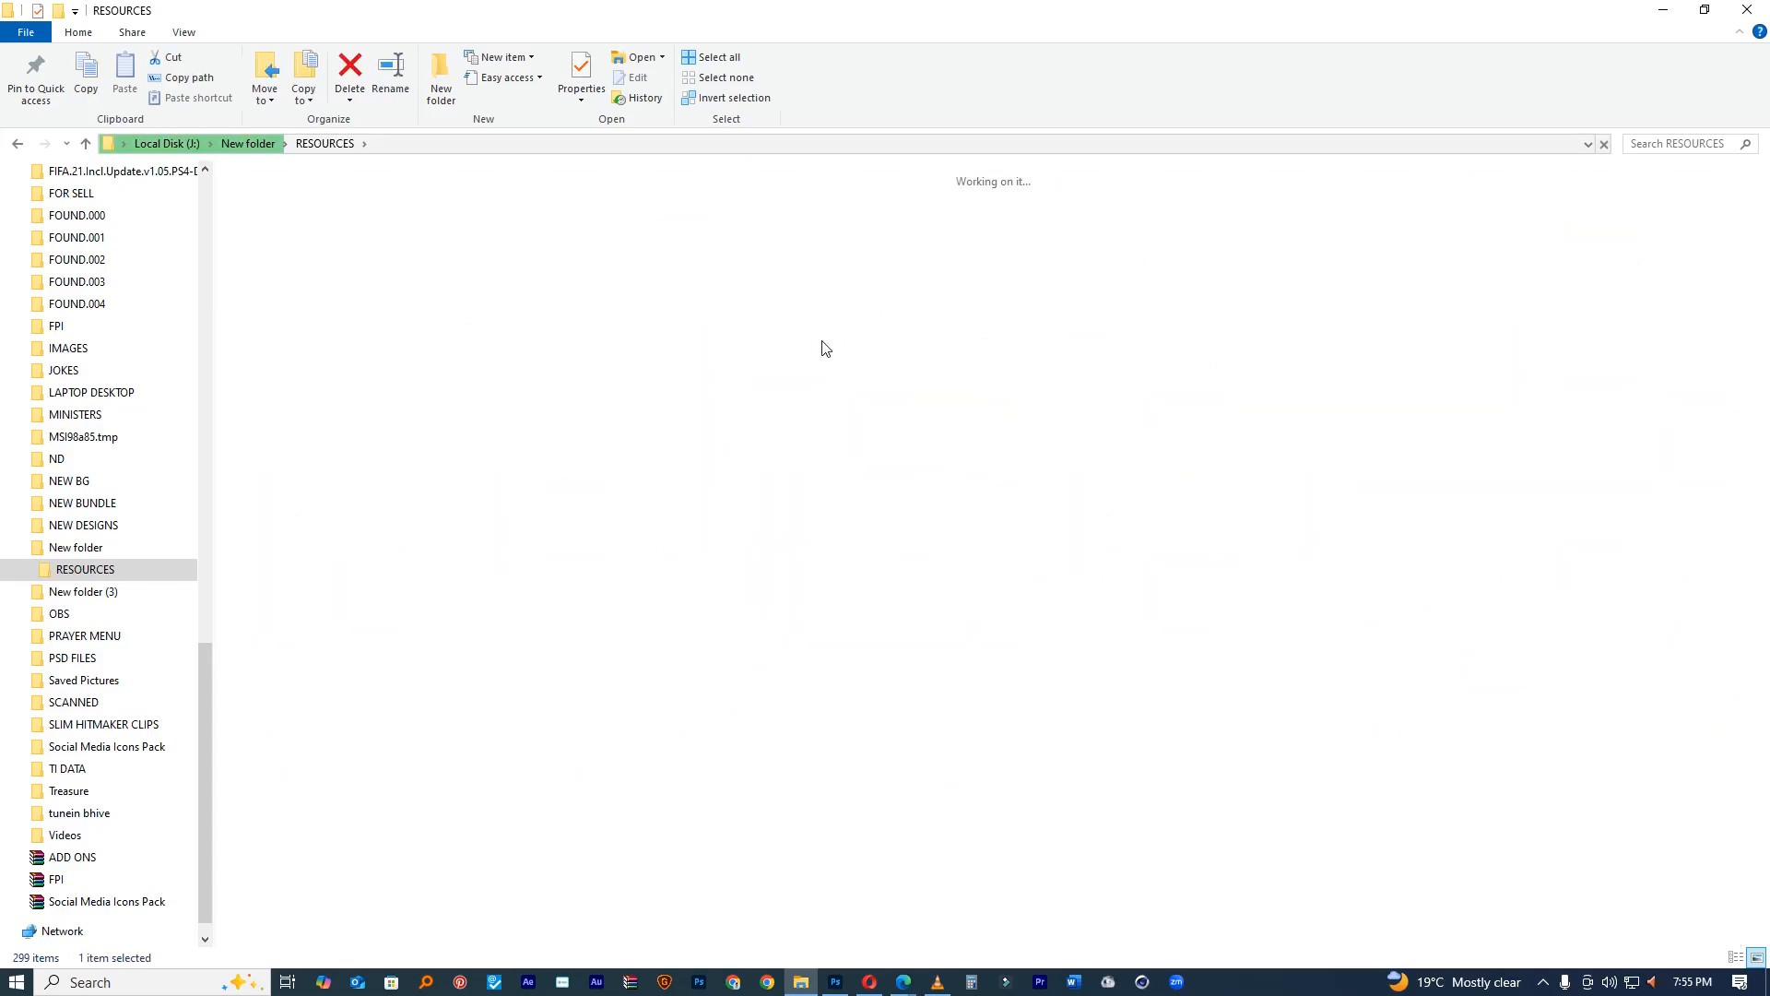
double_click(1292, 369)
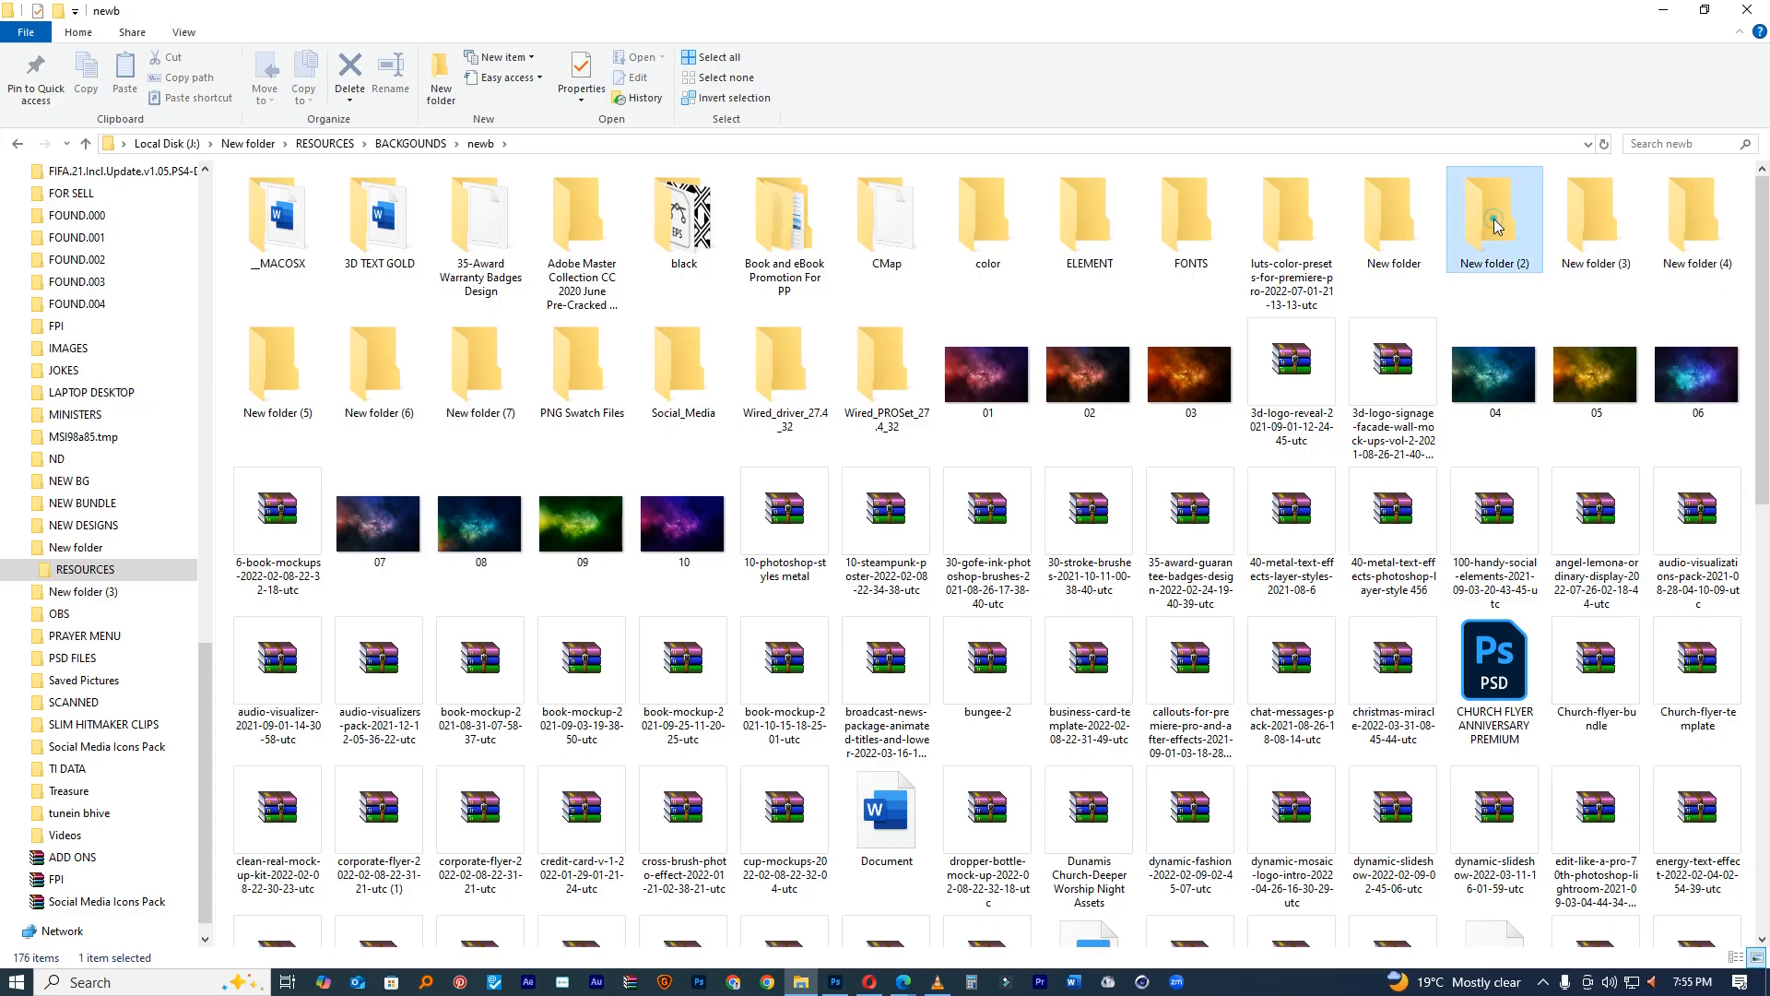
Step: Look through New folder (2) and (3), then open New folder (4) > 03_PNG
double_click(1493, 212)
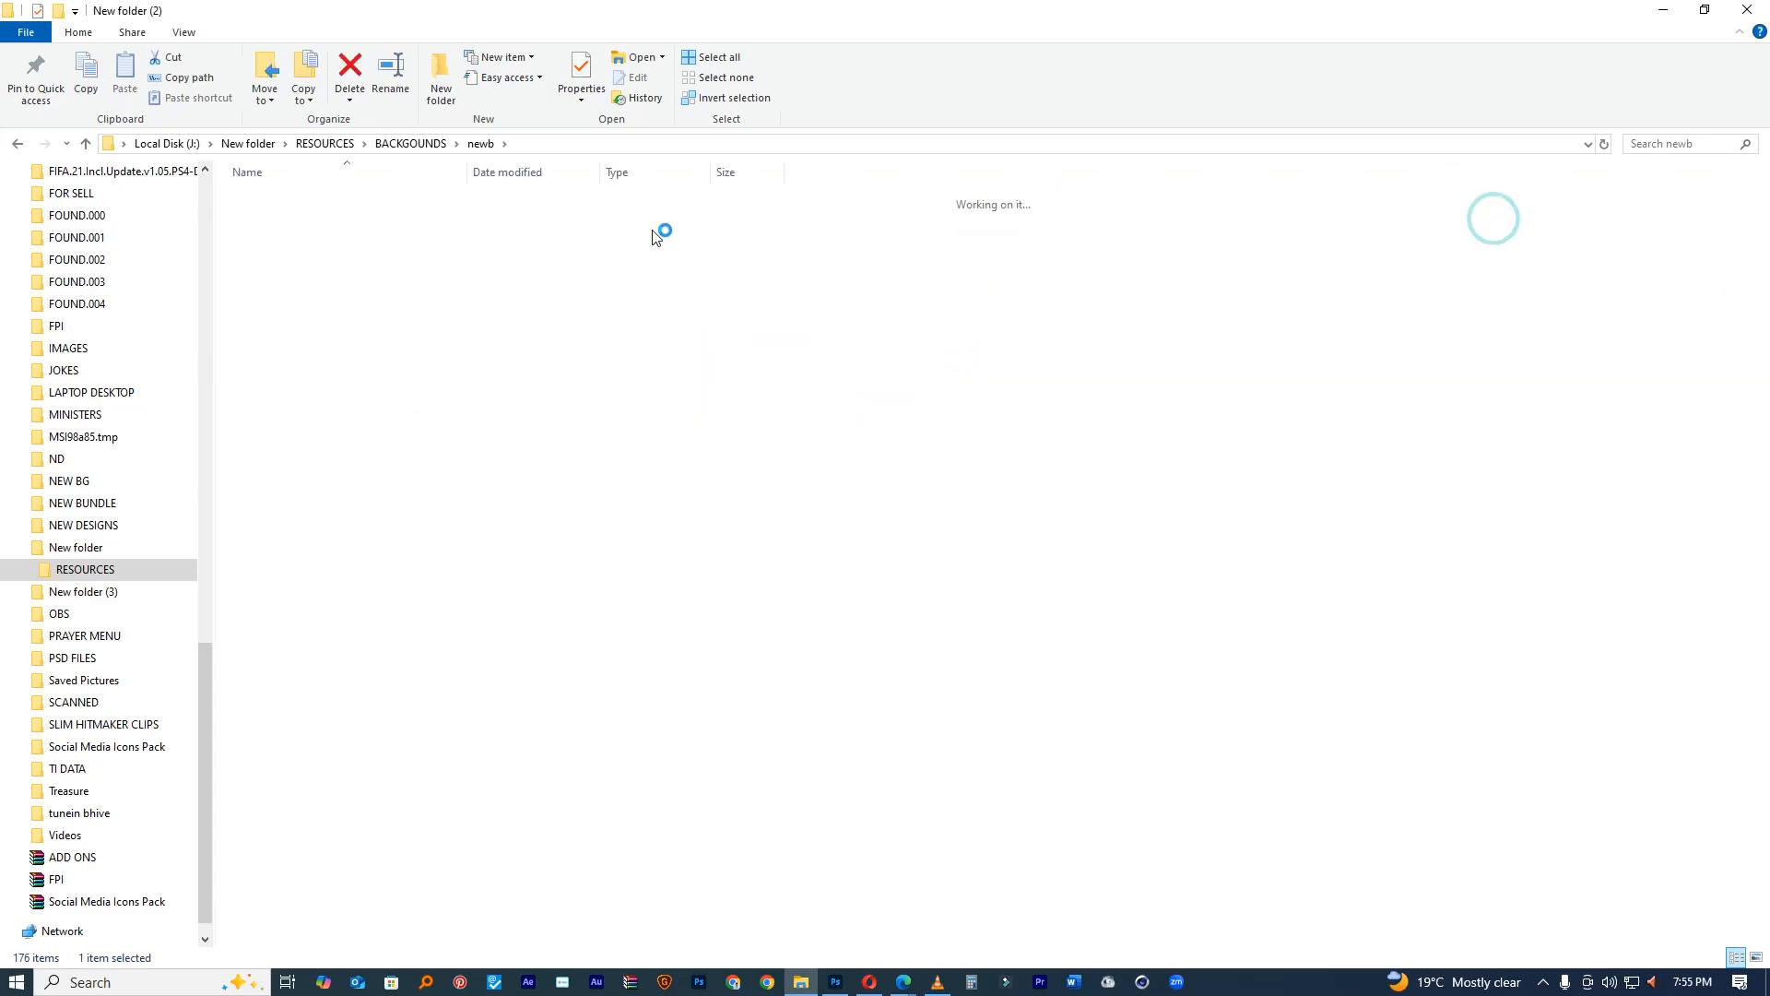
click(18, 143)
double_click(1604, 207)
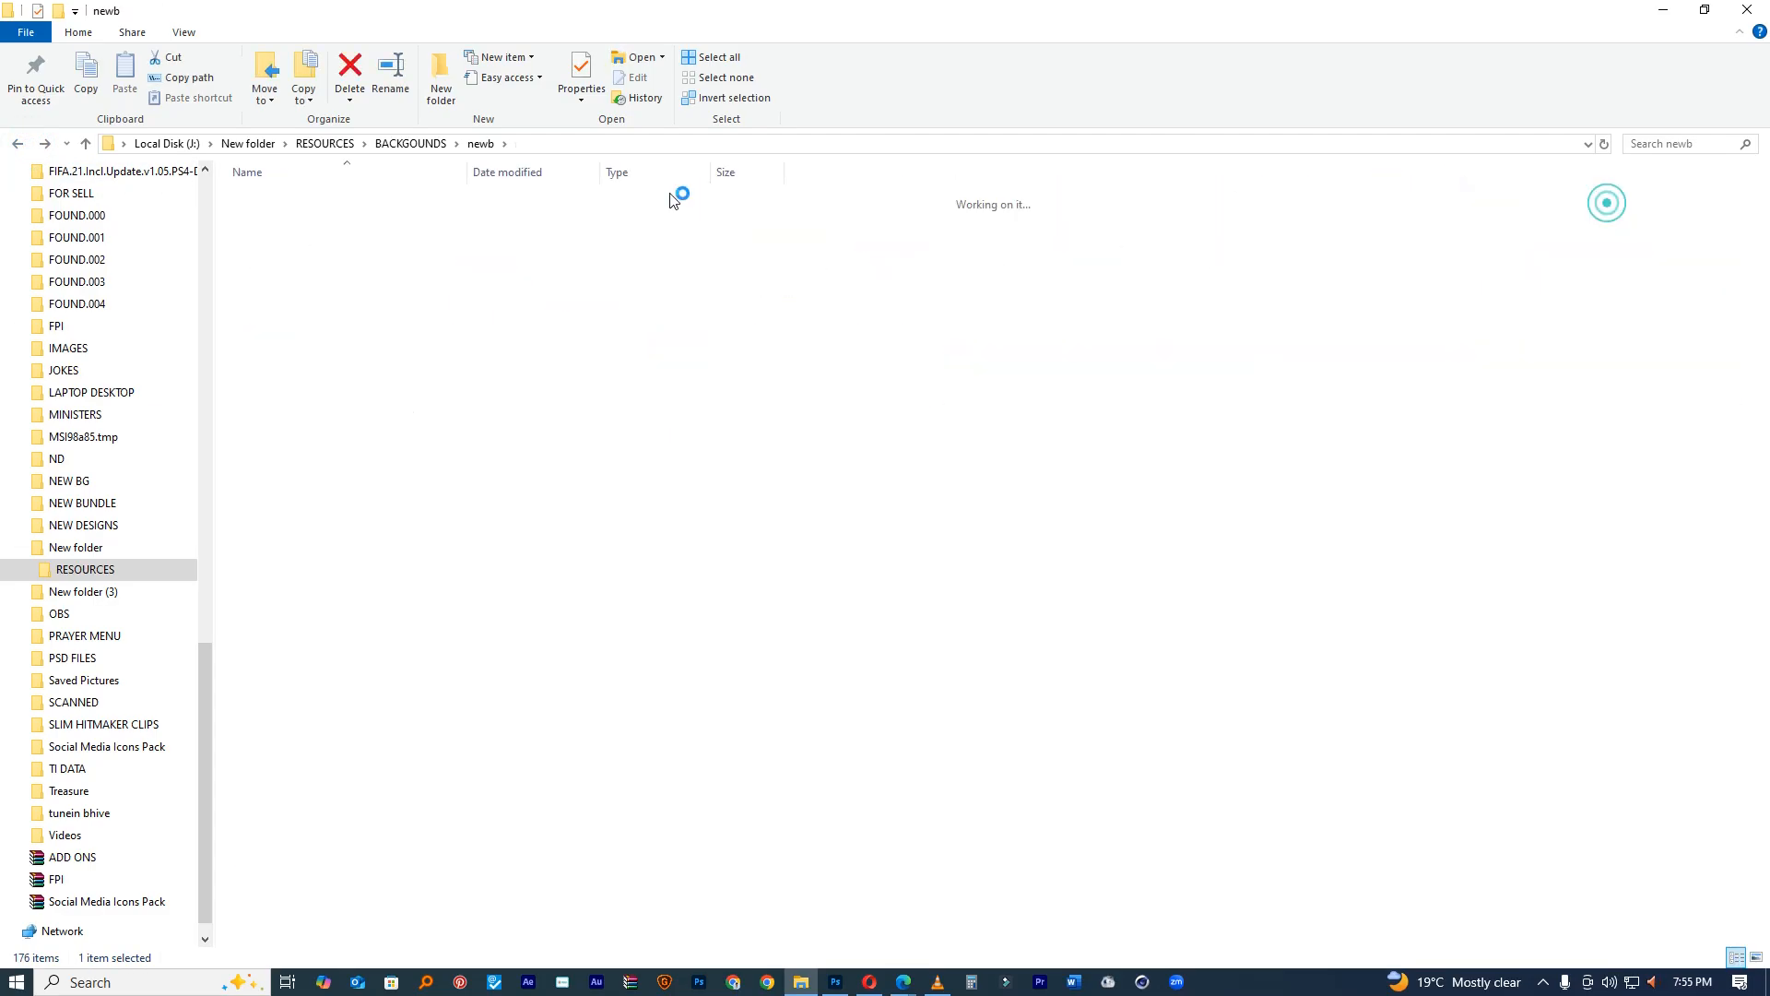
click(18, 143)
click(1724, 204)
double_click(1724, 205)
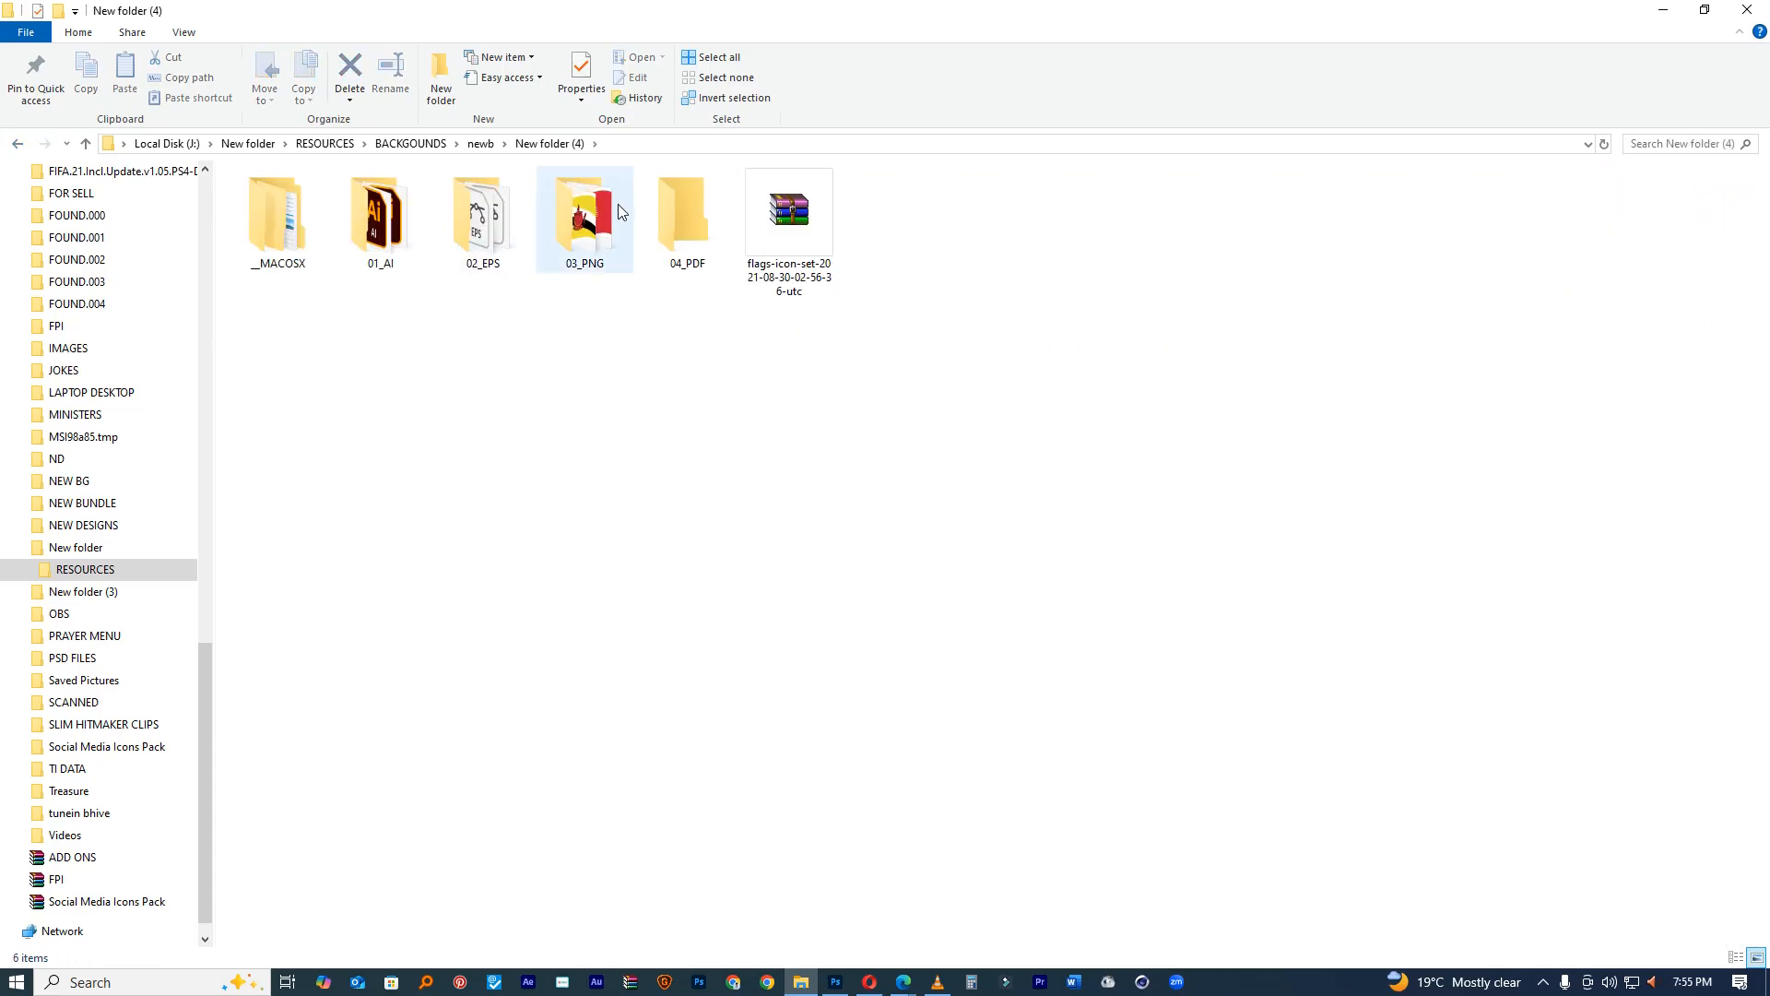
double_click(608, 208)
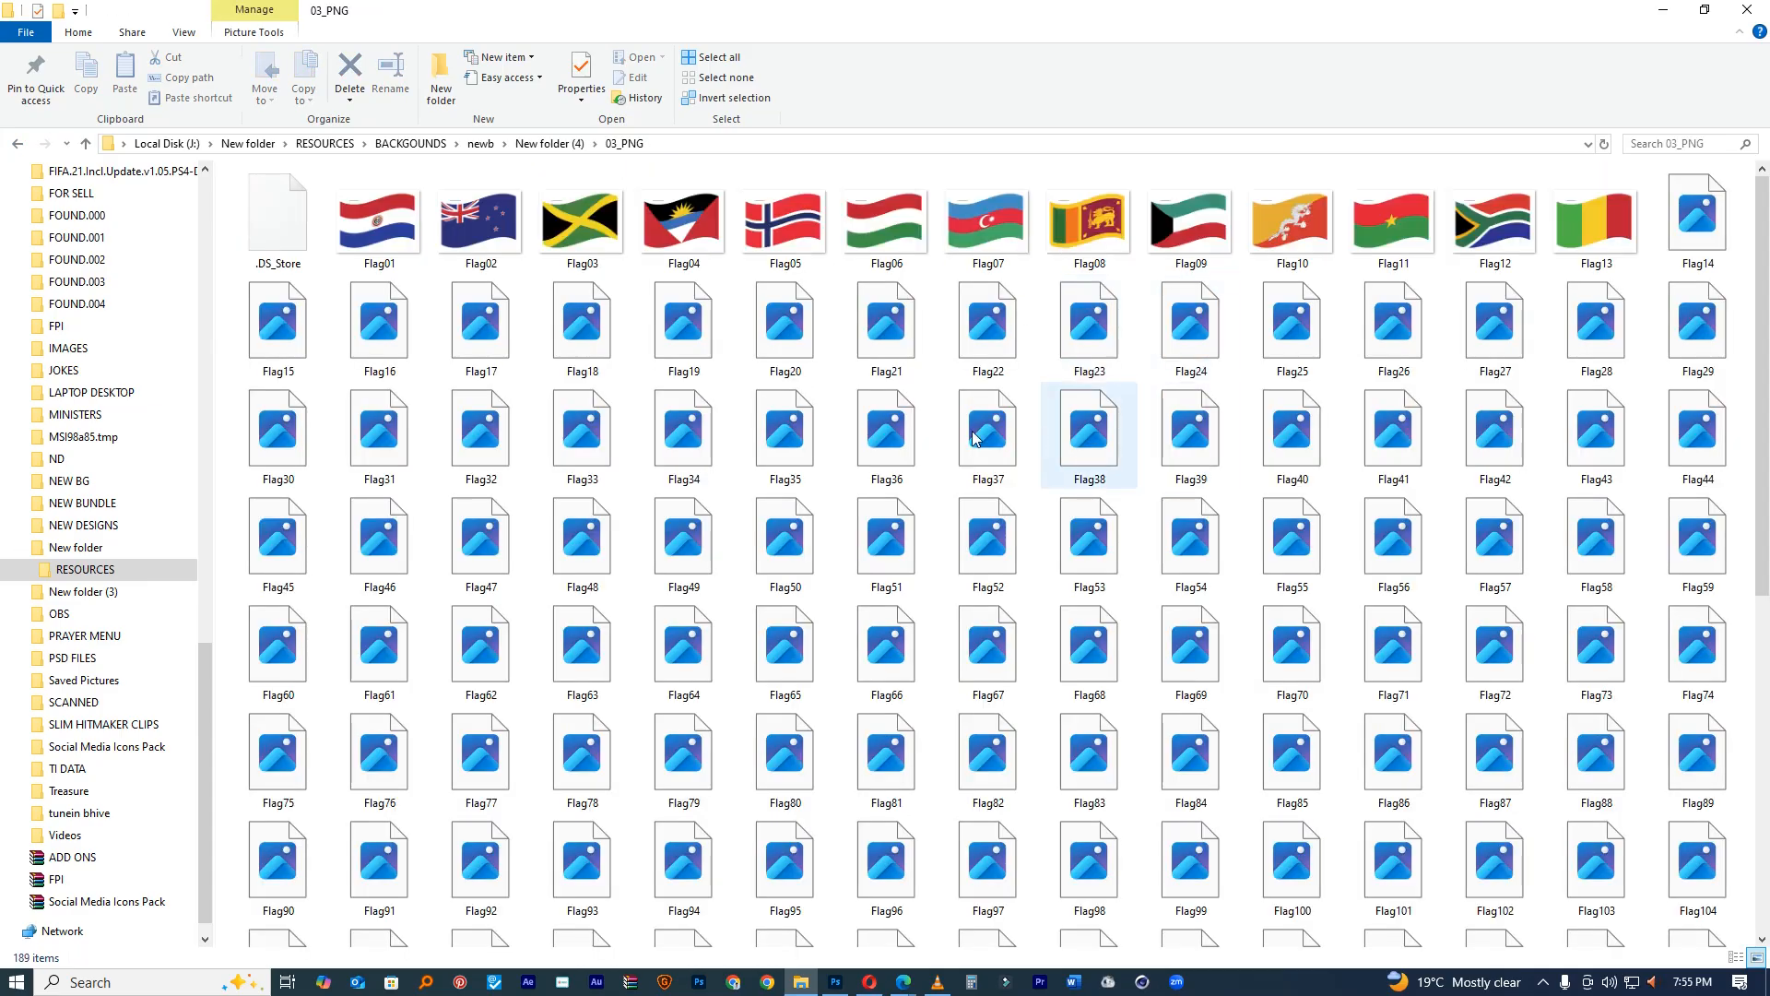
Step: Select Flag12 and Flag18 and drag the flag files into Photoshop
click(1493, 235)
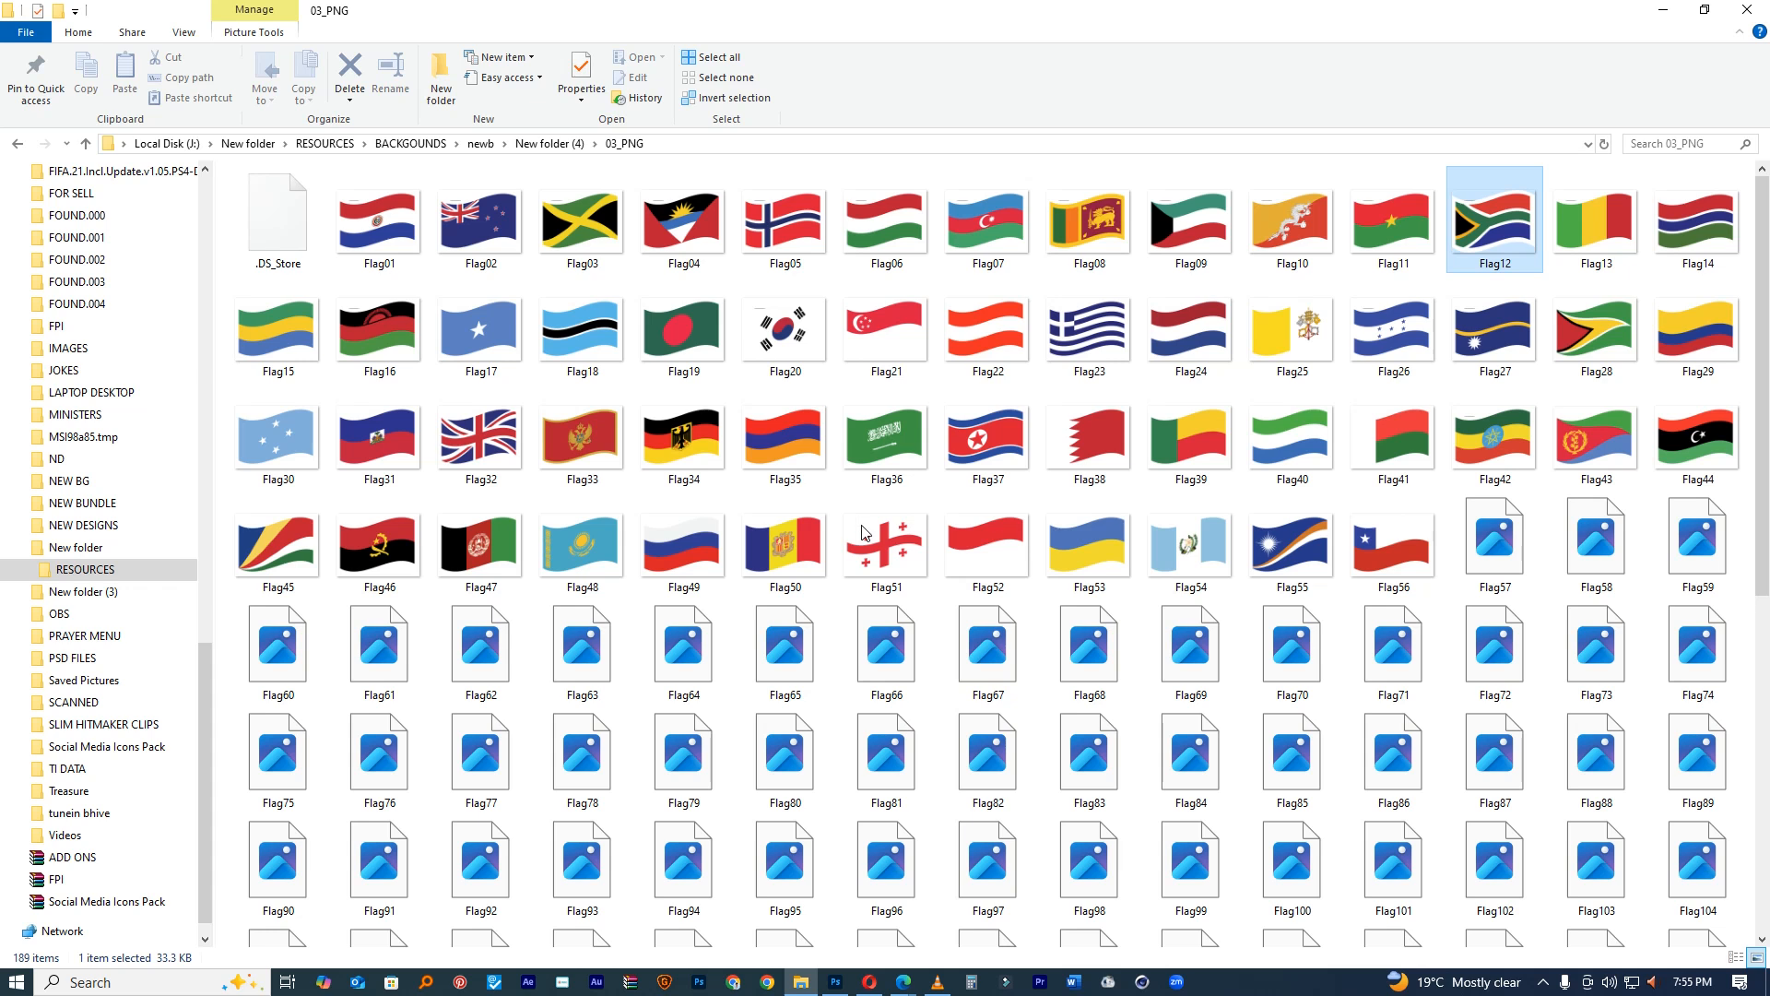
ctrl+click(581, 331)
drag(759, 873, 922, 553)
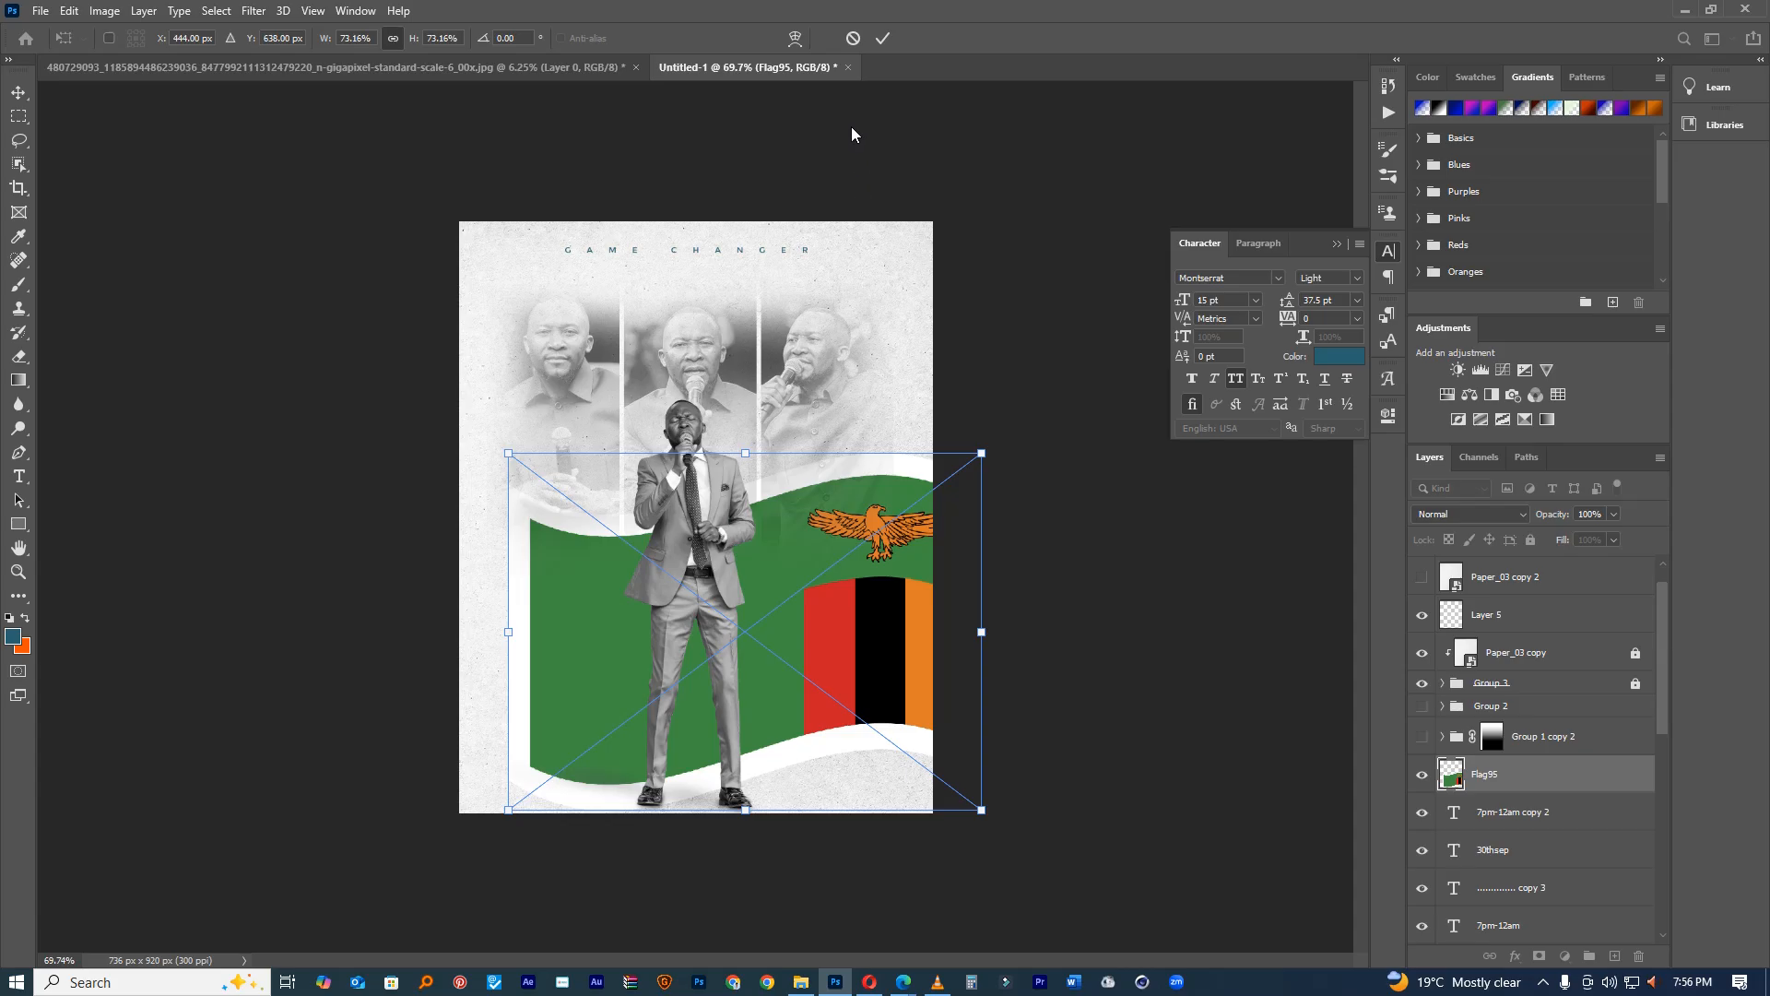
Step: Commit the Zambian, South African and Botswana flags and scale them to about 6.6%
click(880, 37)
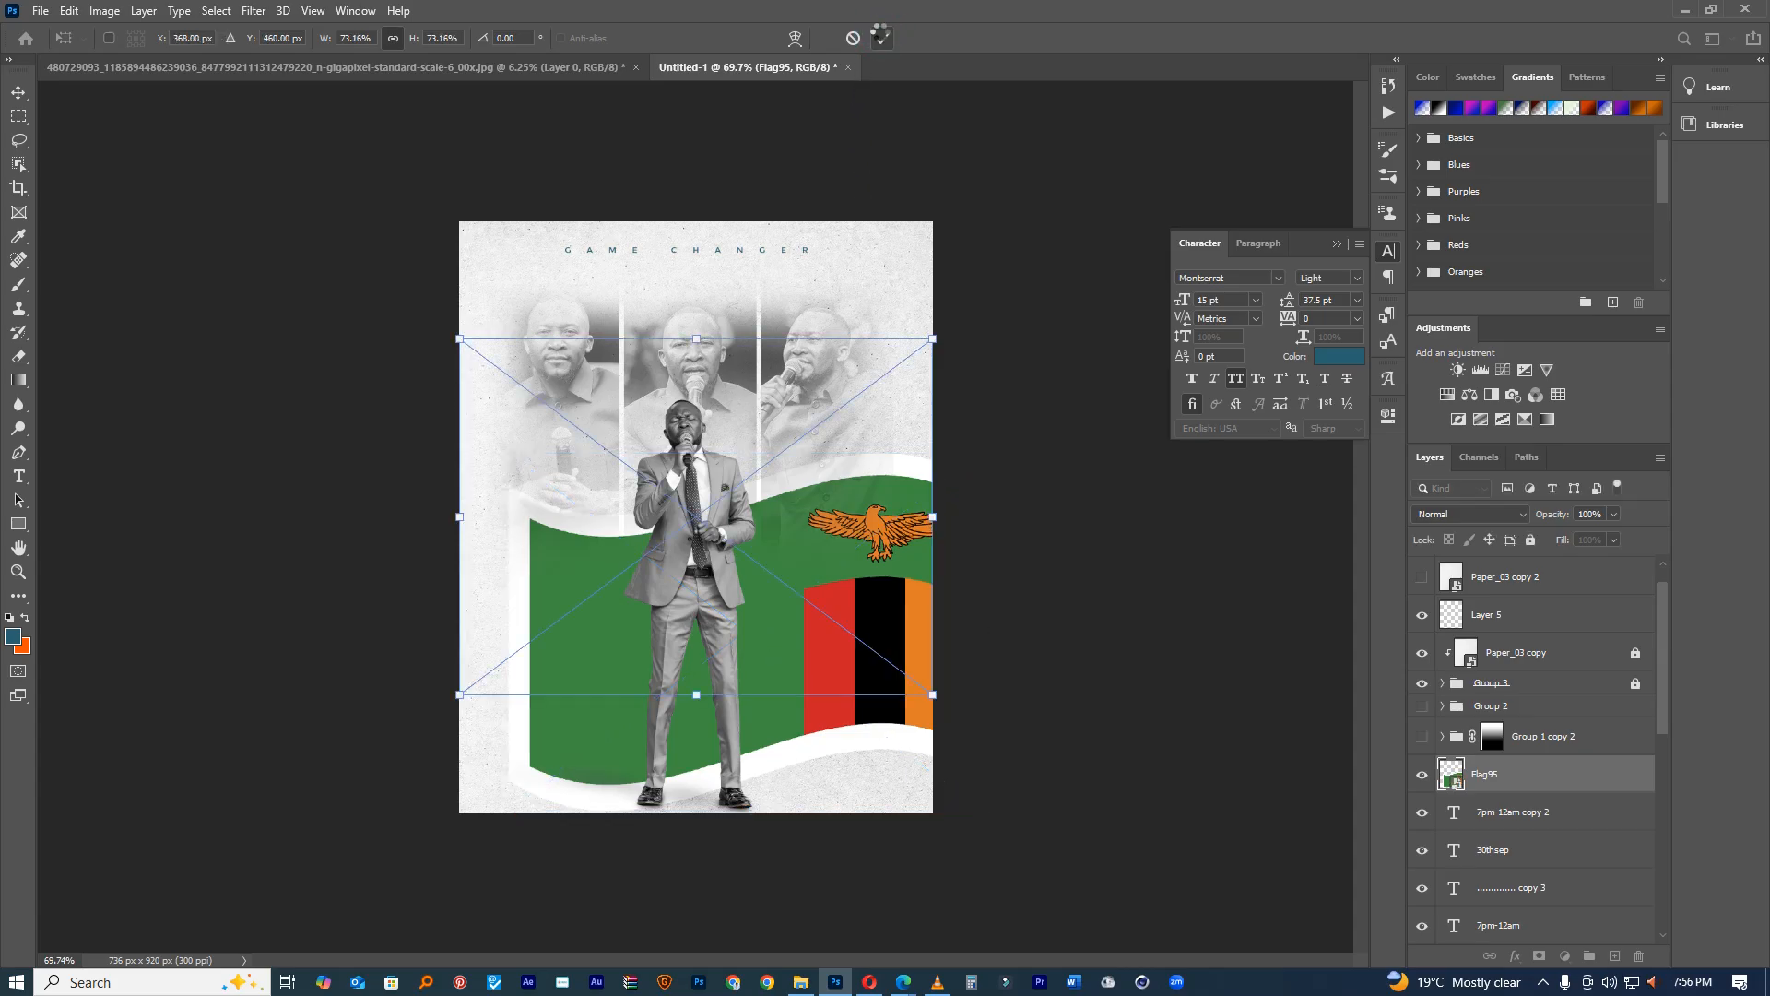
click(881, 38)
click(882, 38)
mouse_move(939, 528)
mouse_down()
mouse_move(979, 632)
mouse_move(936, 532)
mouse_up()
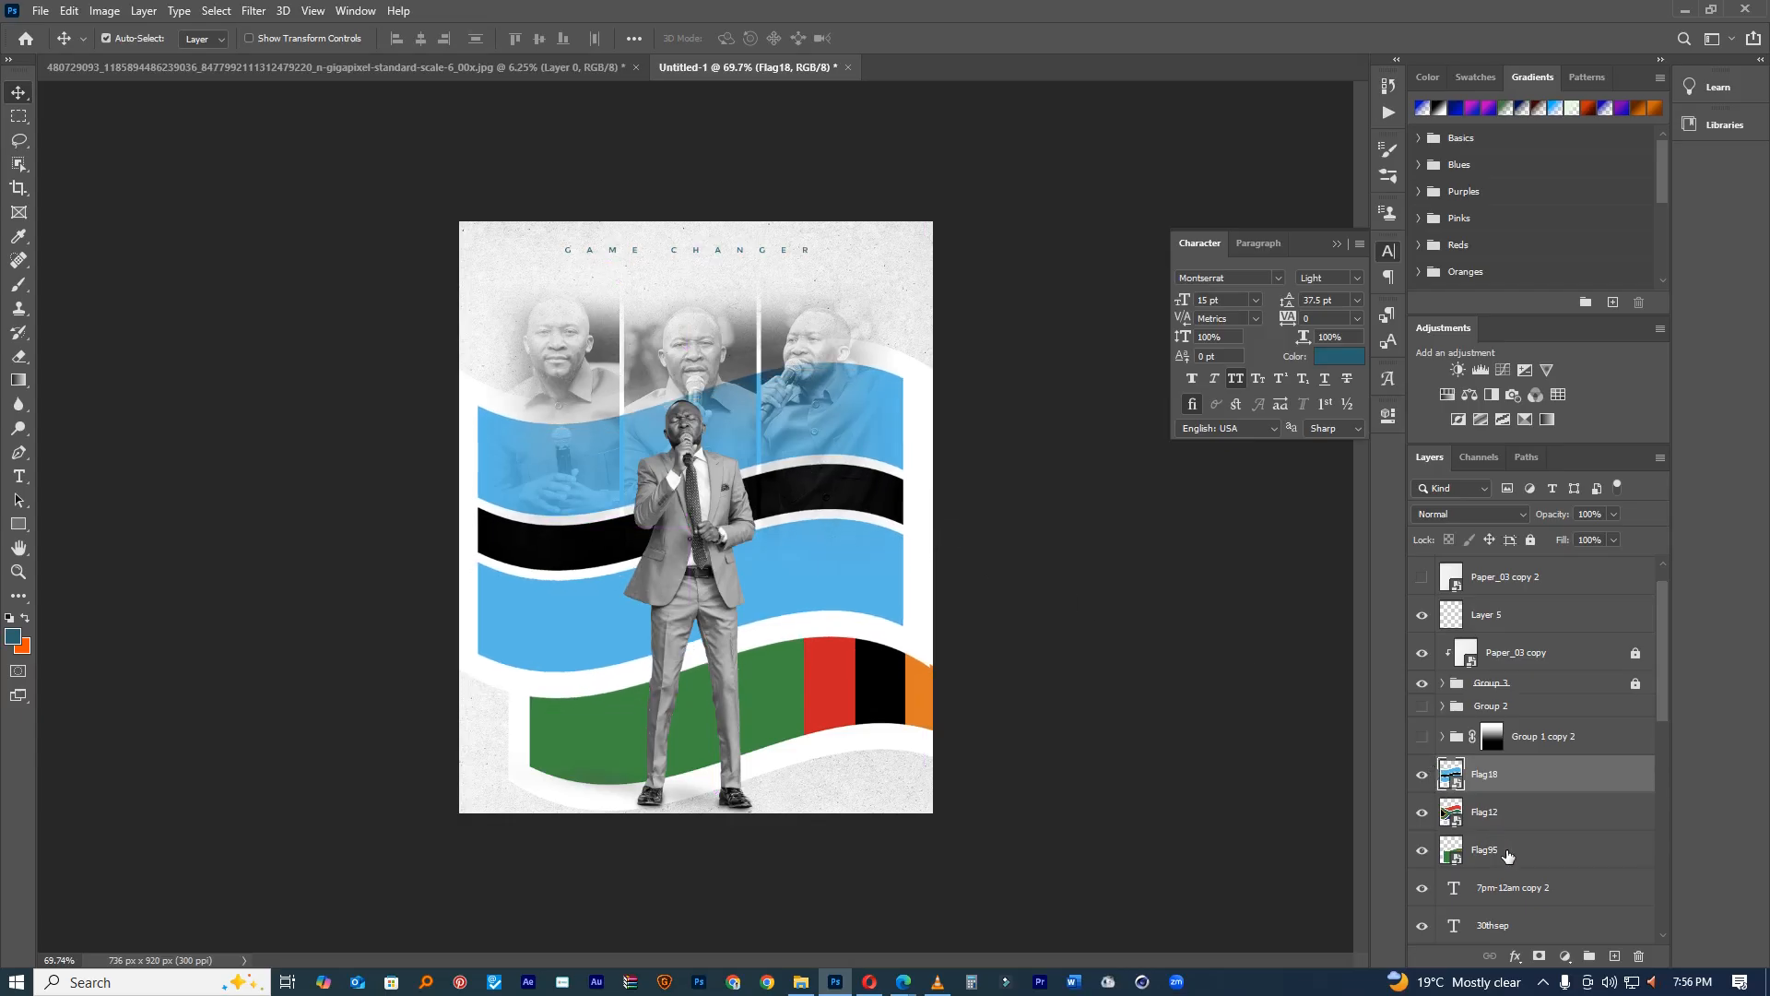
key(ctrl+t)
drag(974, 344, 644, 476)
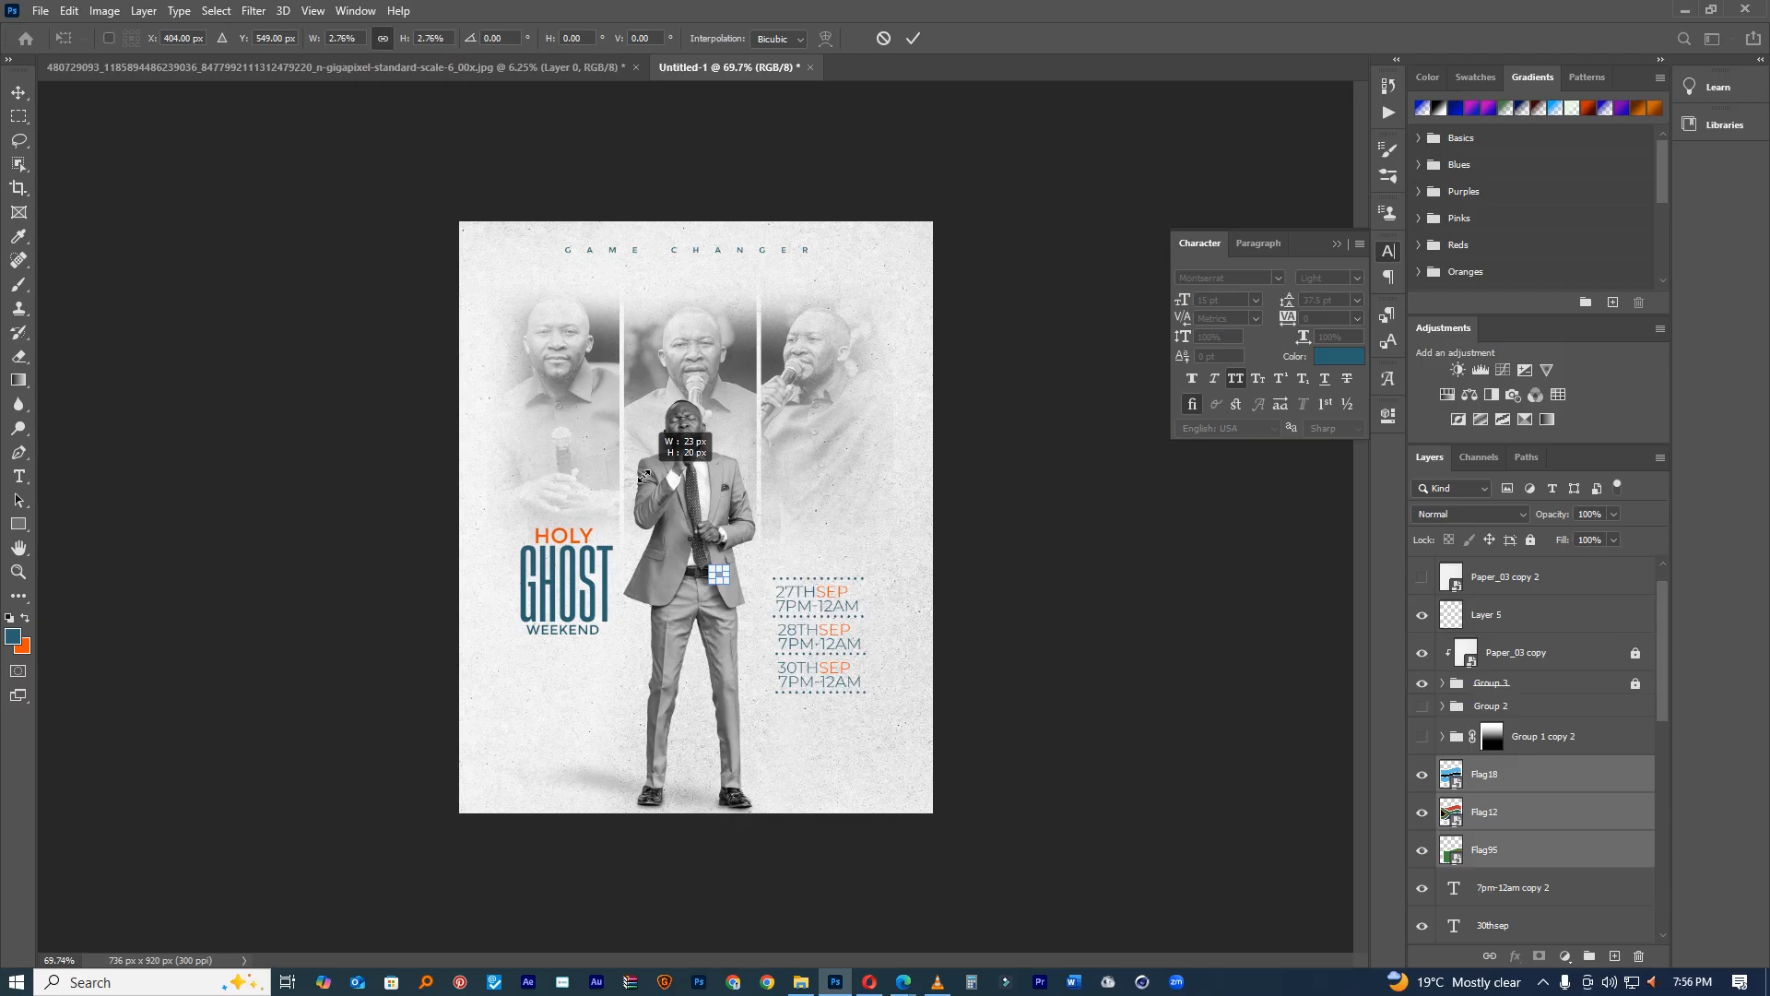
click(914, 38)
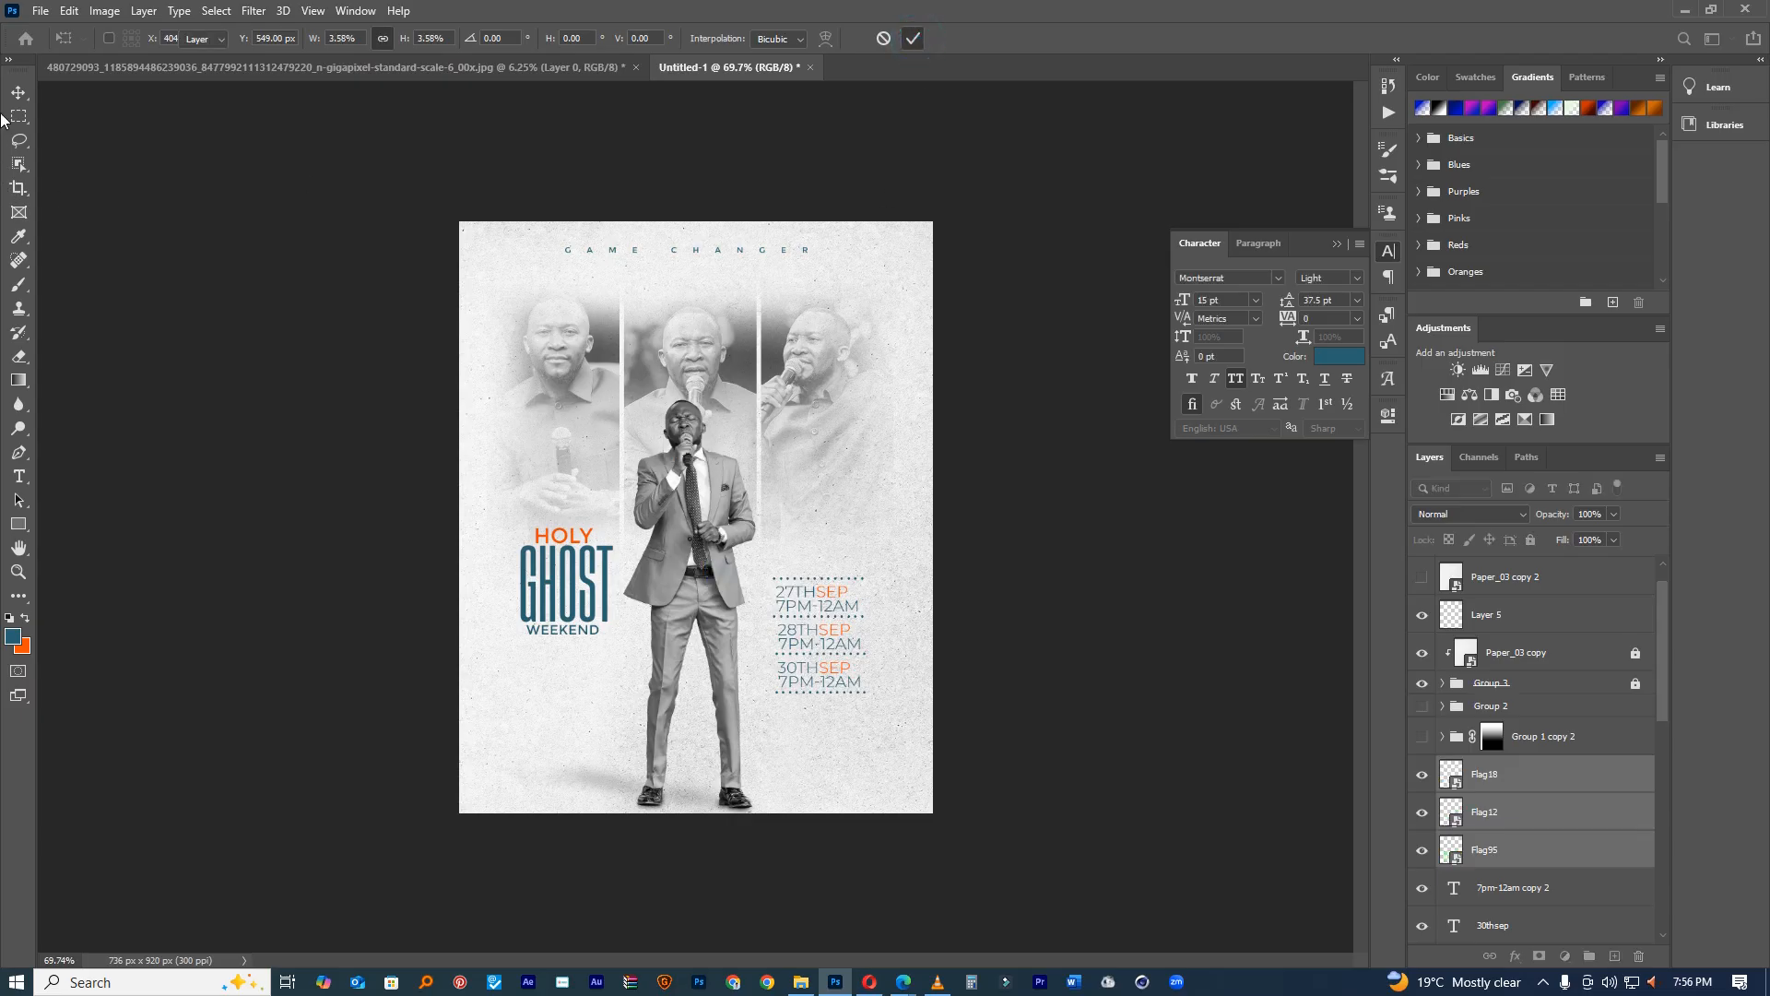
Step: Place the Botswana flag beside 28TH SEP and the Zambian flag beside 30TH SEP
ctrl+click(864, 541)
ctrl+click(865, 541)
drag(740, 618, 1180, 696)
drag(1027, 731, 989, 605)
click(1173, 687)
drag(965, 501, 963, 479)
drag(968, 525, 972, 722)
Step: Move the three flags left against the dates and group them together
alt+click(1003, 690)
alt+click(1003, 690)
ctrl+click(920, 691)
ctrl+click(920, 690)
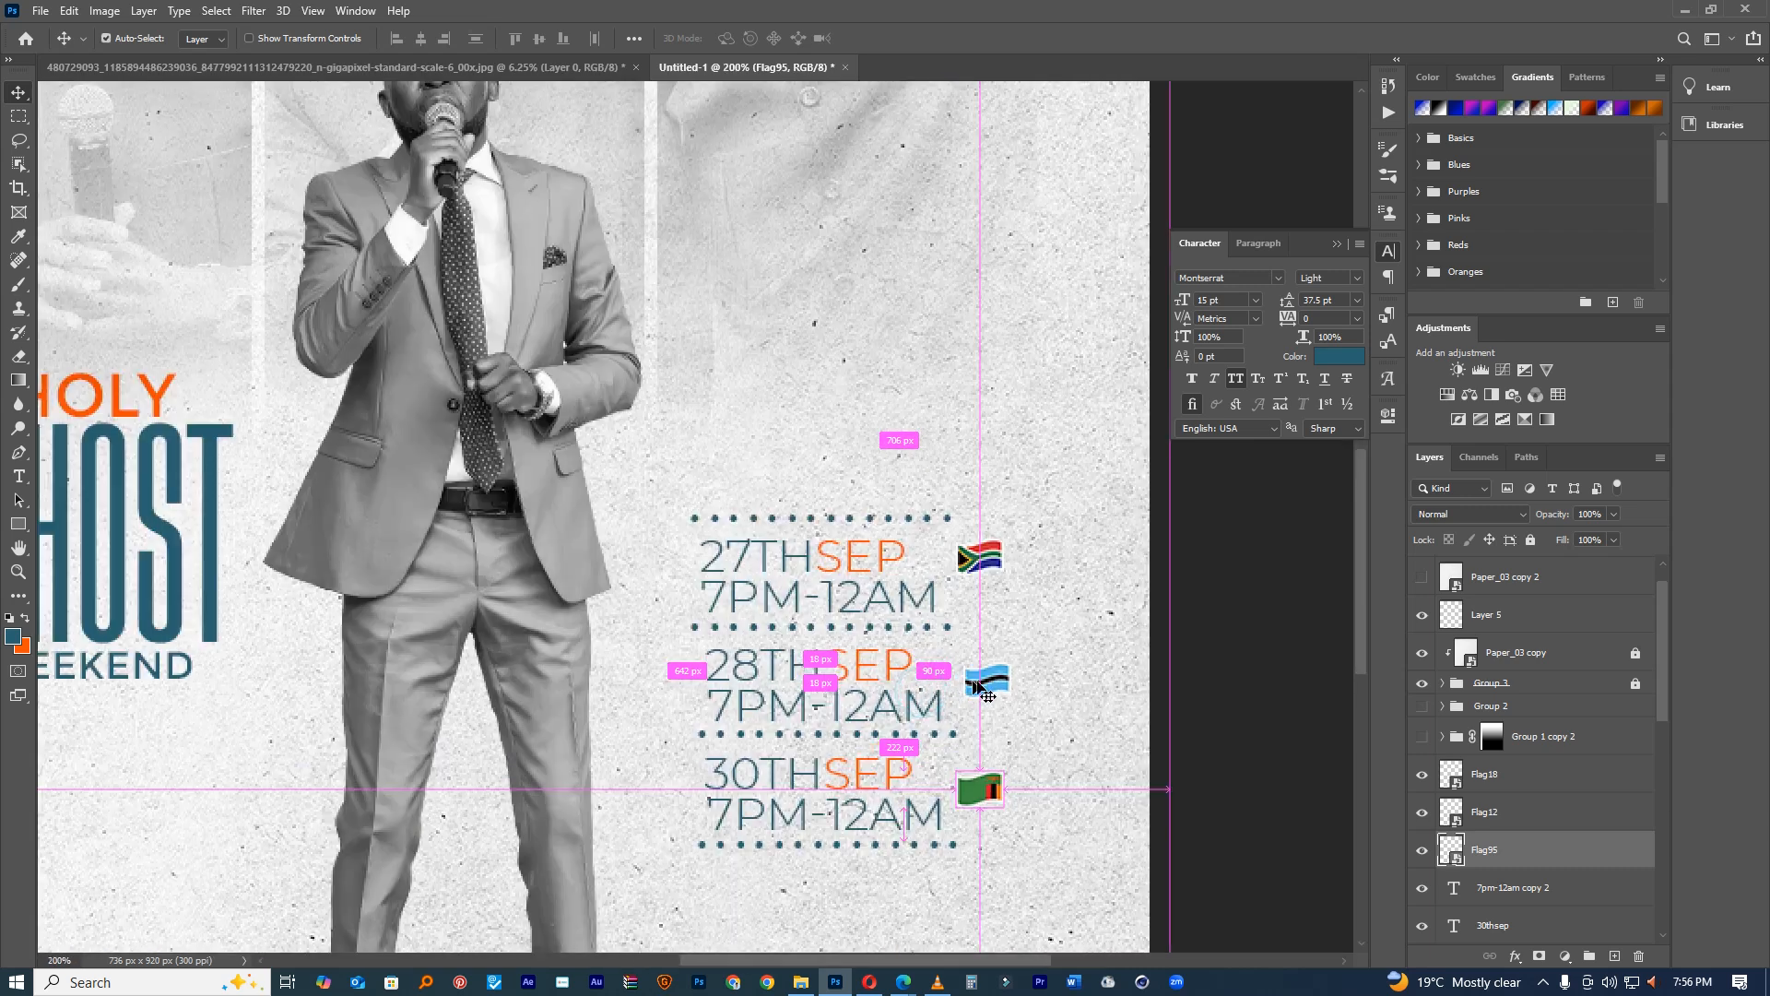
shift+click(1500, 788)
drag(1060, 661, 694, 658)
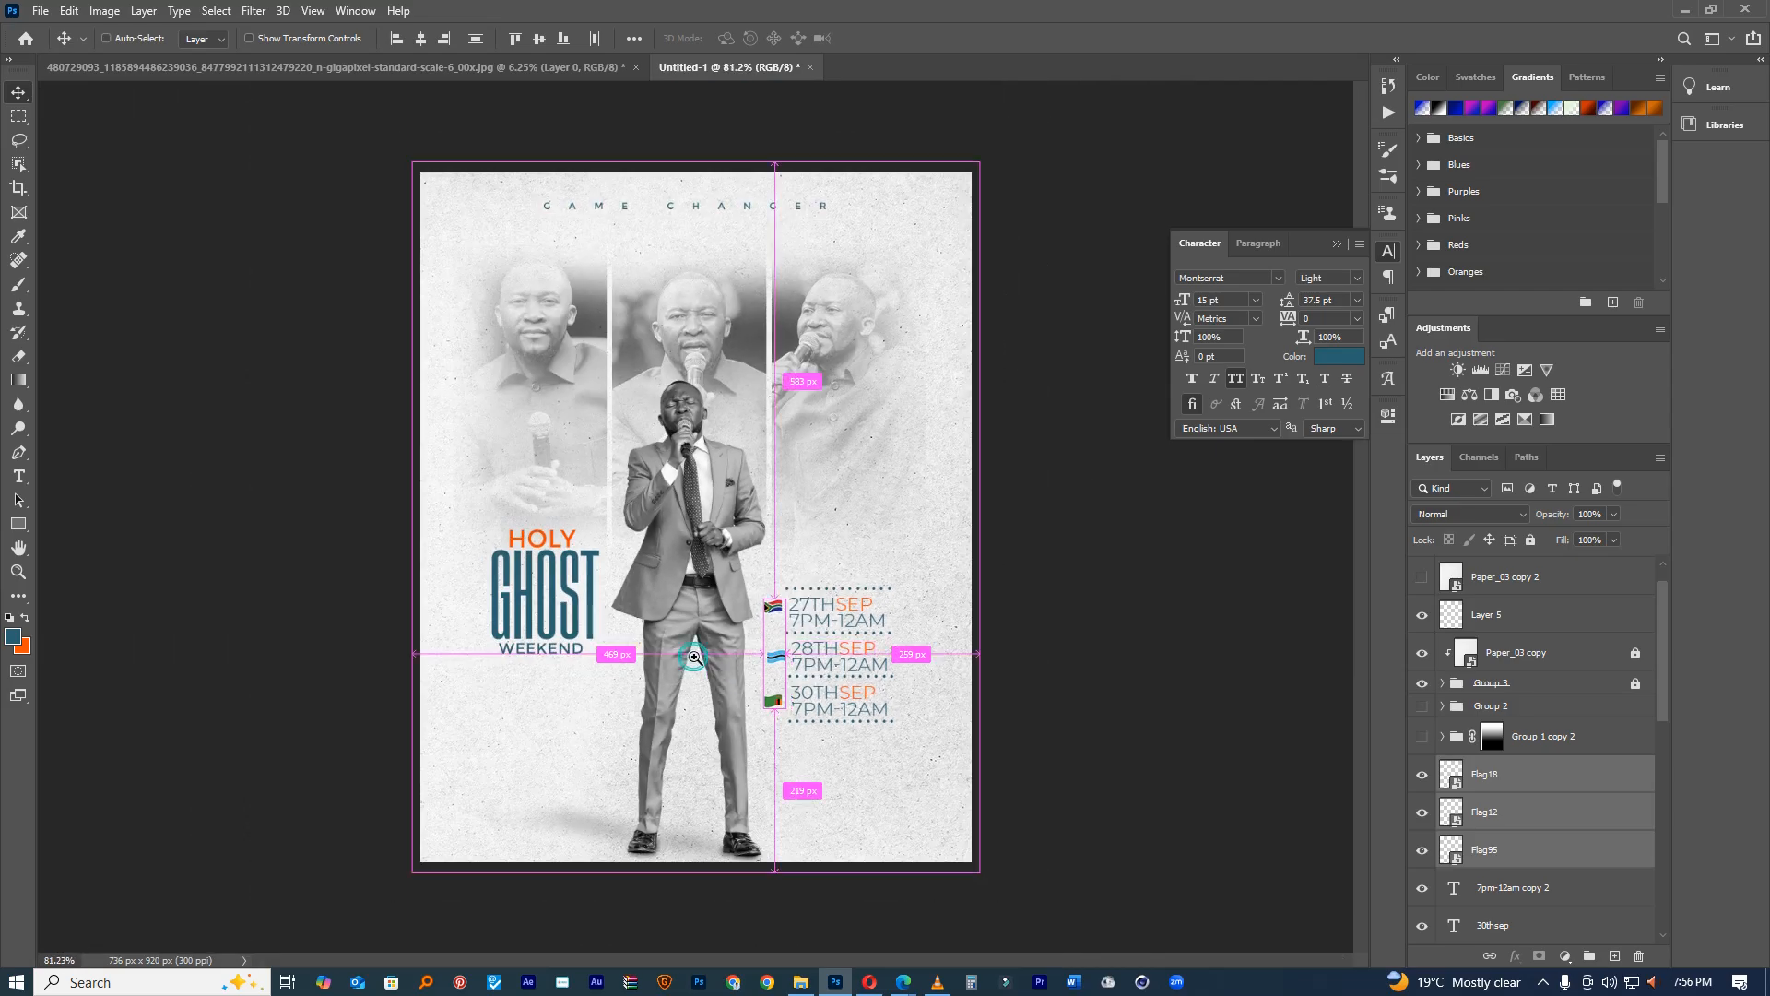
key(ctrl+1)
key(ctrl+g)
Step: Hide the flag group, Group 5, discarding a stray new text layer
click(1415, 775)
key(t)
click(879, 646)
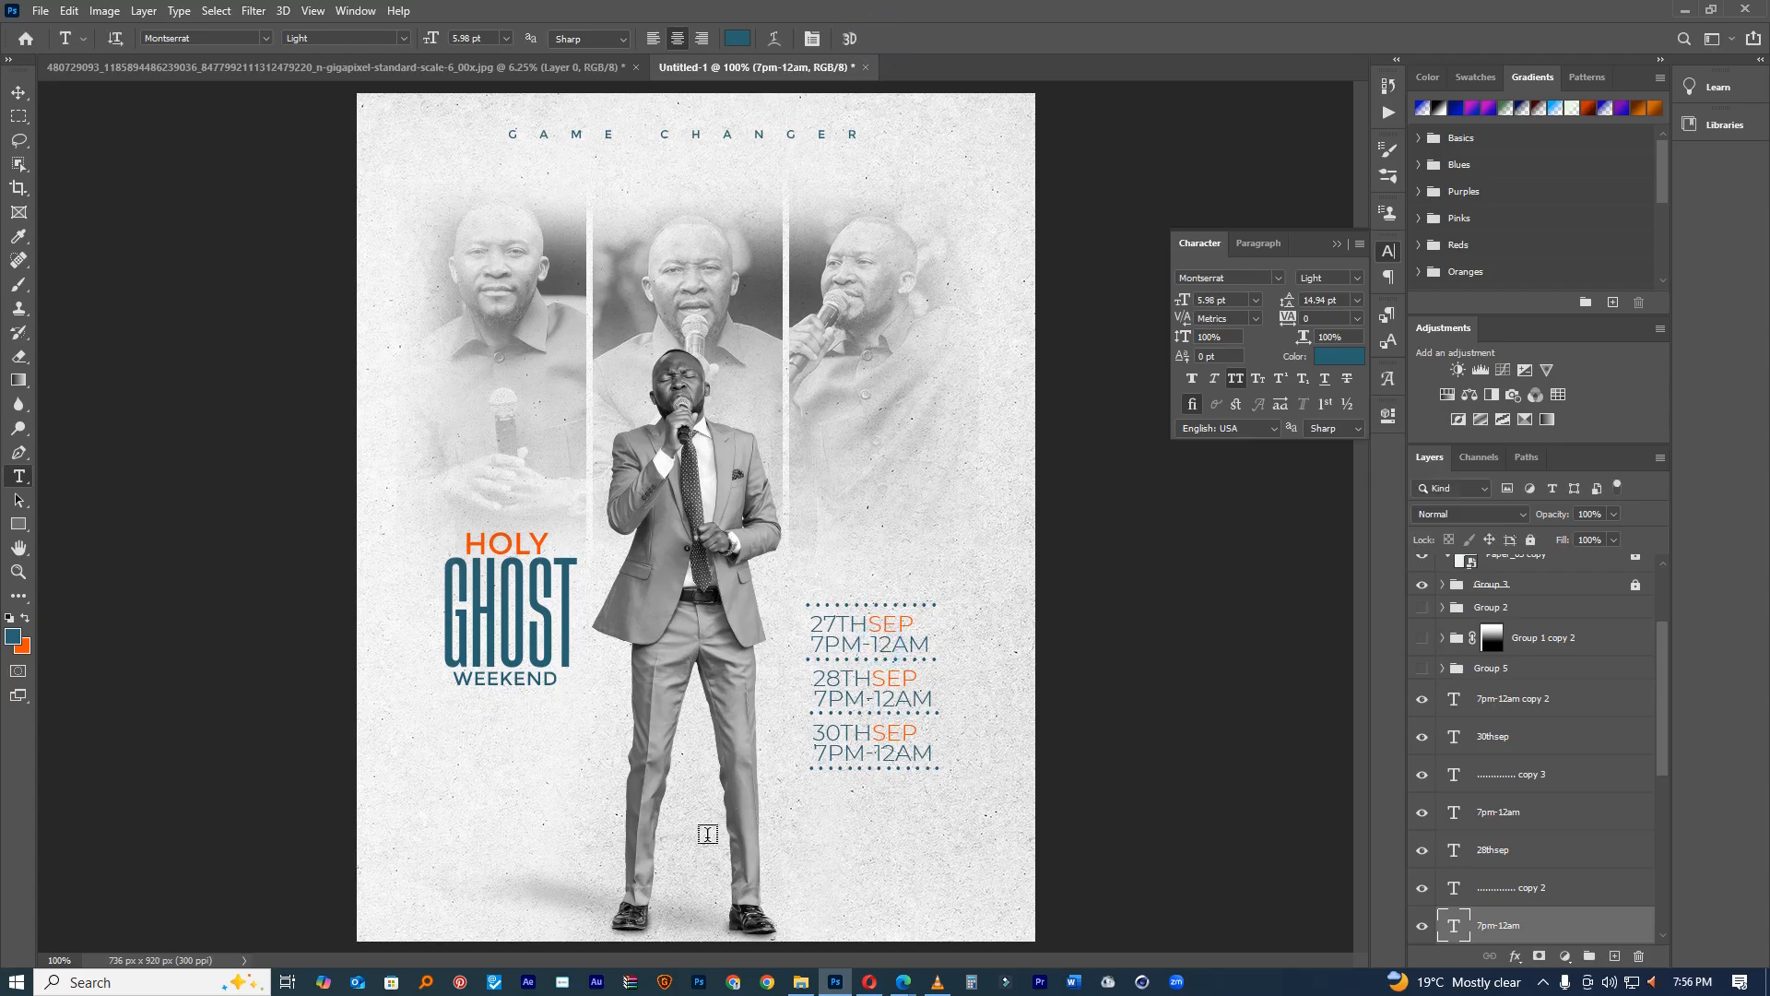
click(826, 822)
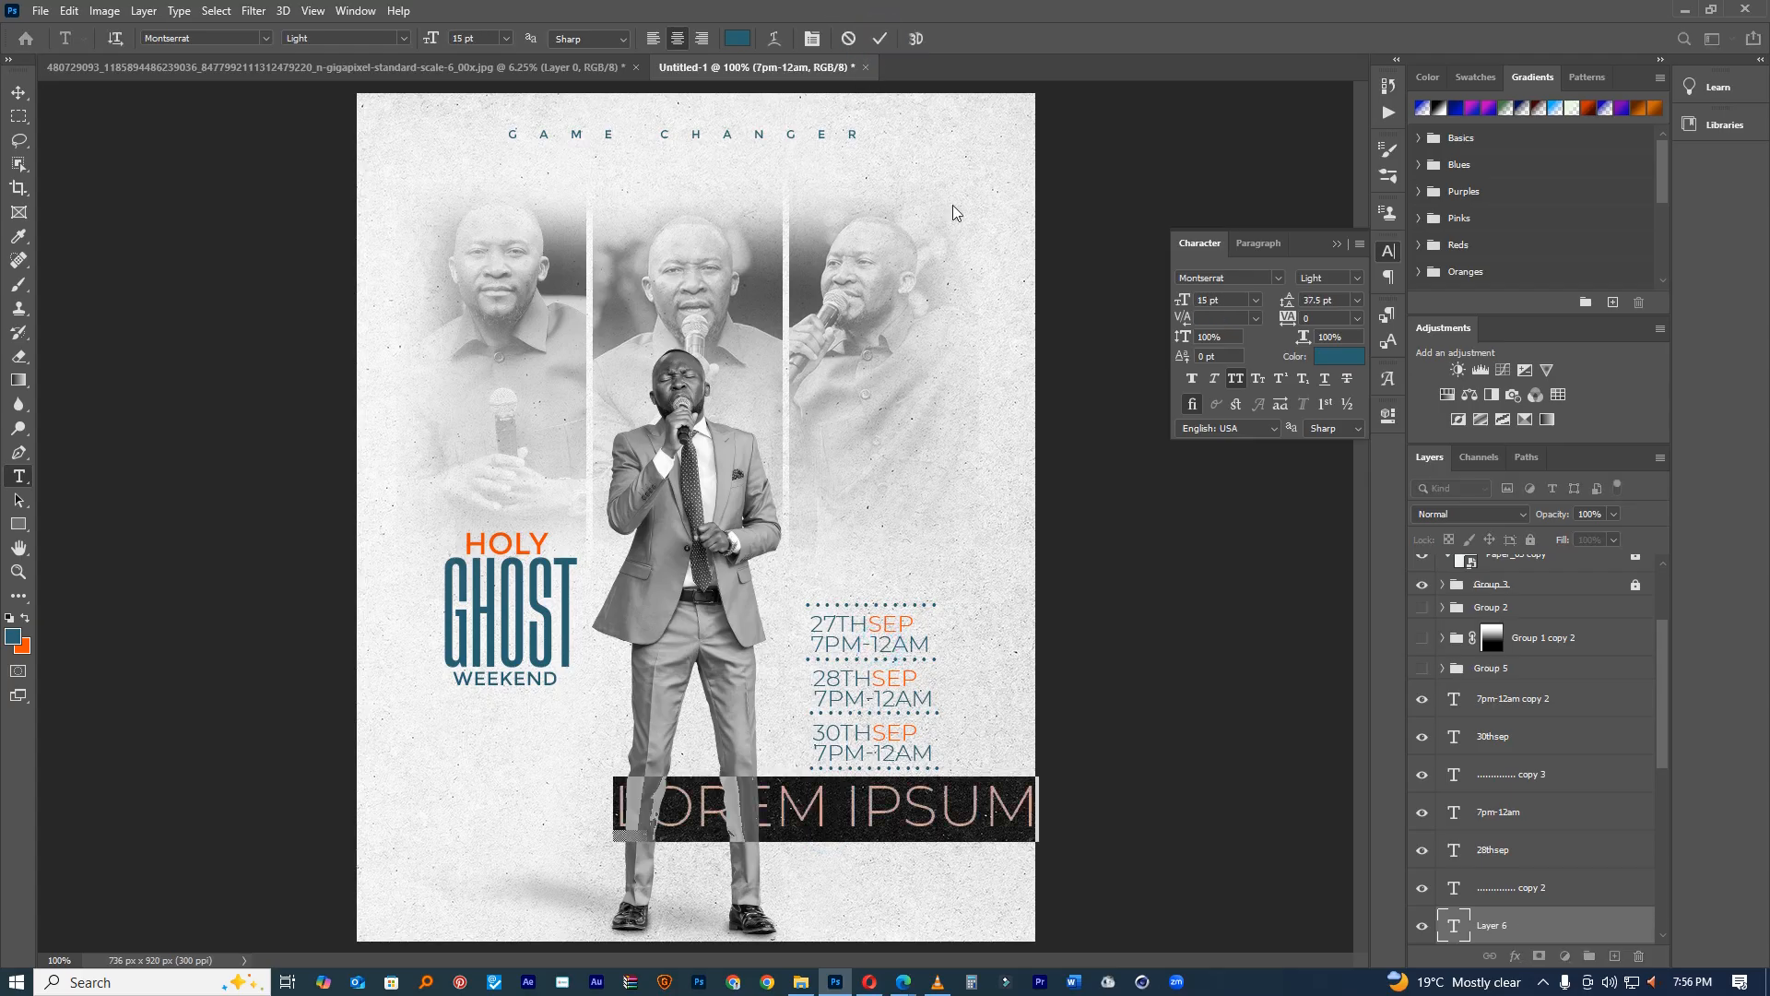
click(849, 39)
click(18, 92)
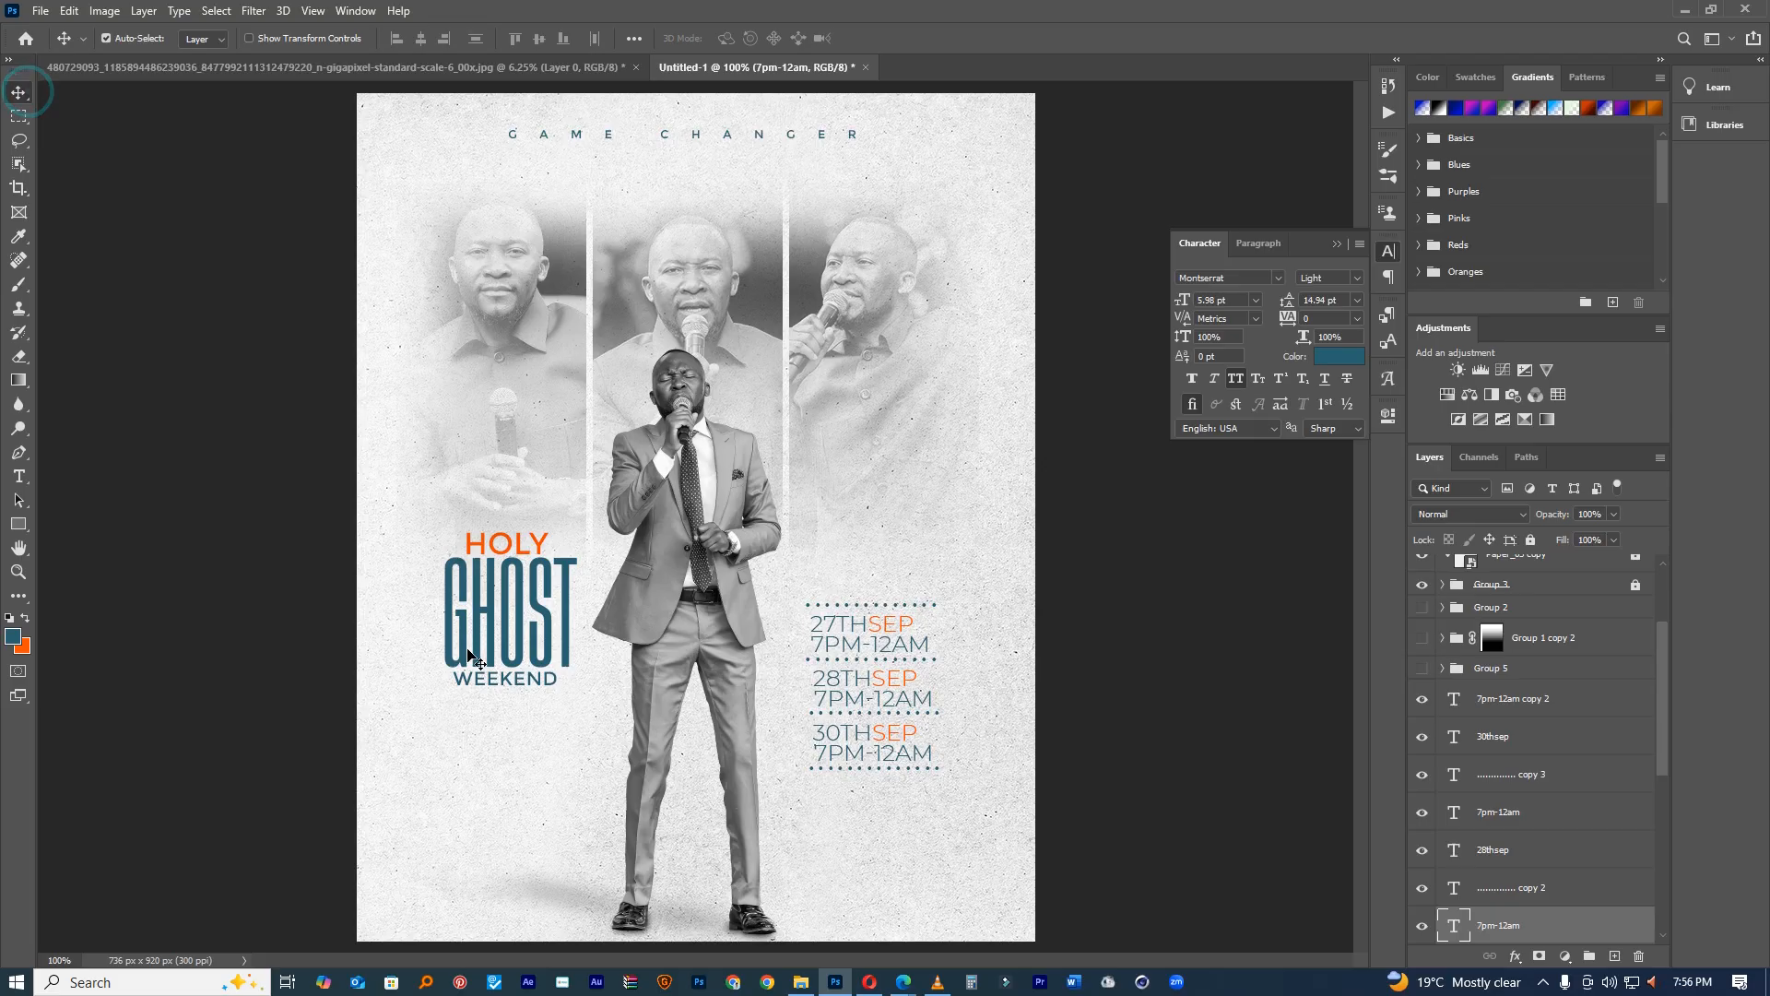
Step: Turn a copy of GHOST into a 9 pt 'VENUE: PREMIUM COMPLEX HALL BUILDING' line
drag(518, 649, 893, 881)
double_click(884, 841)
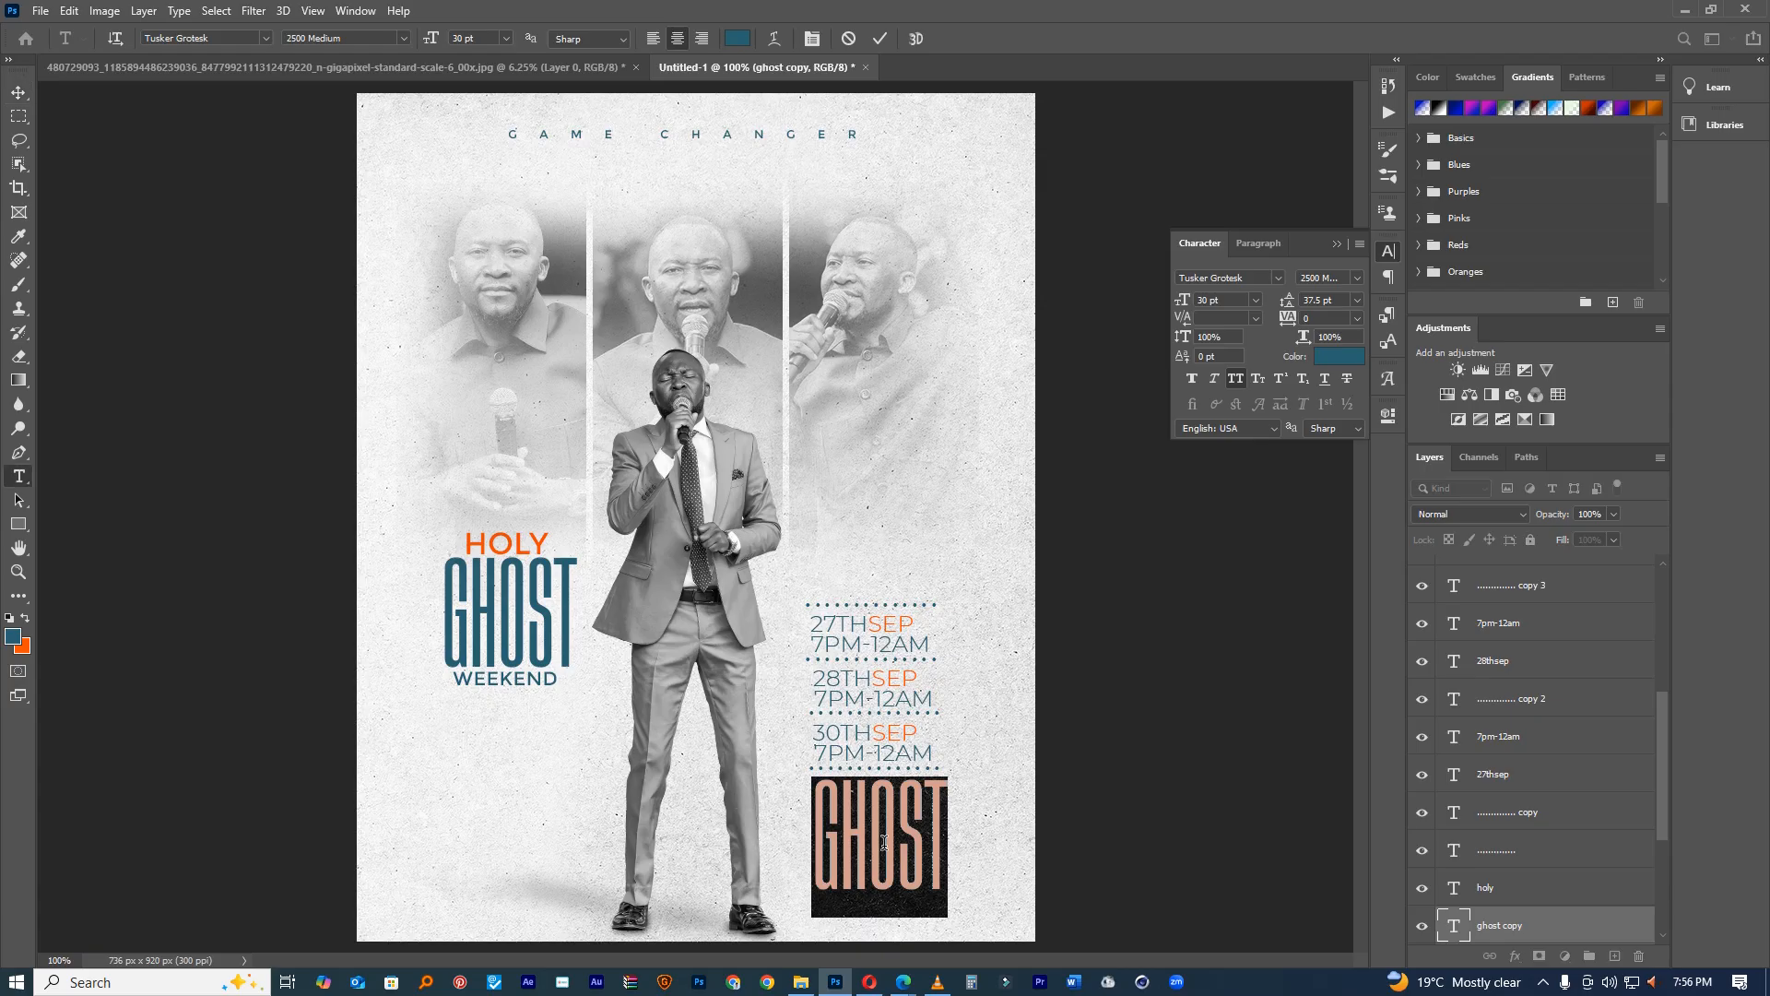
text(venue:)
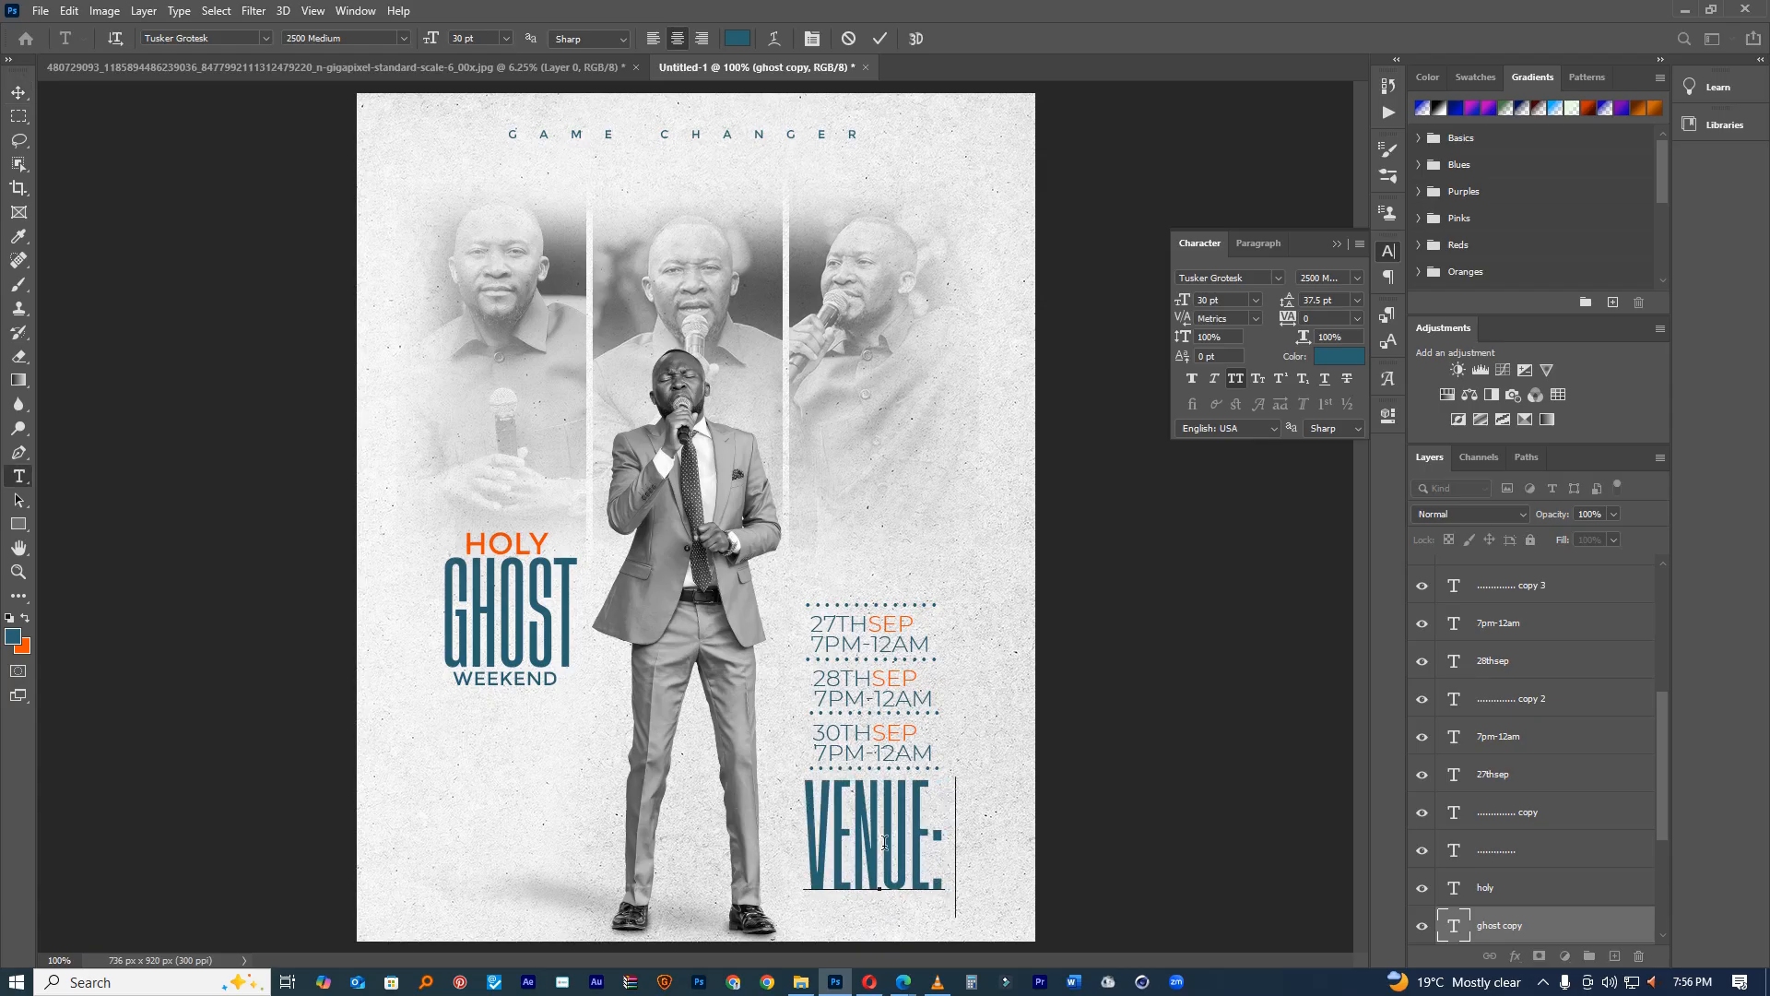
text( premium)
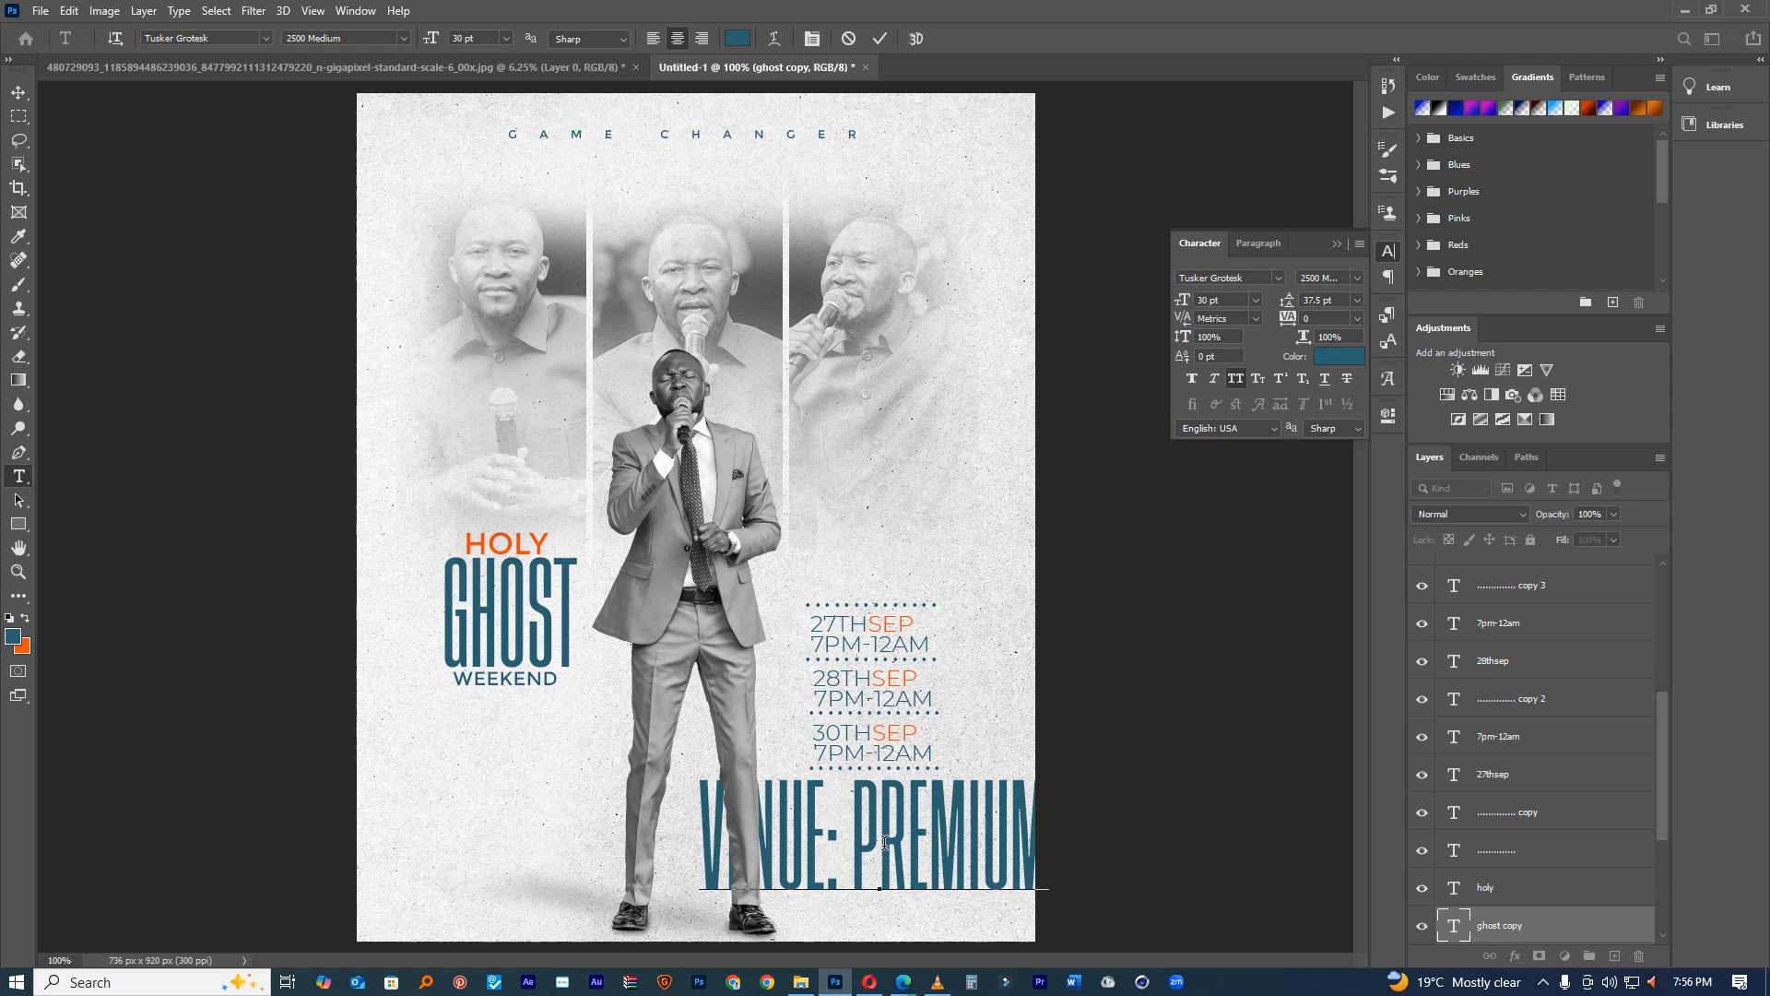
text(ho)
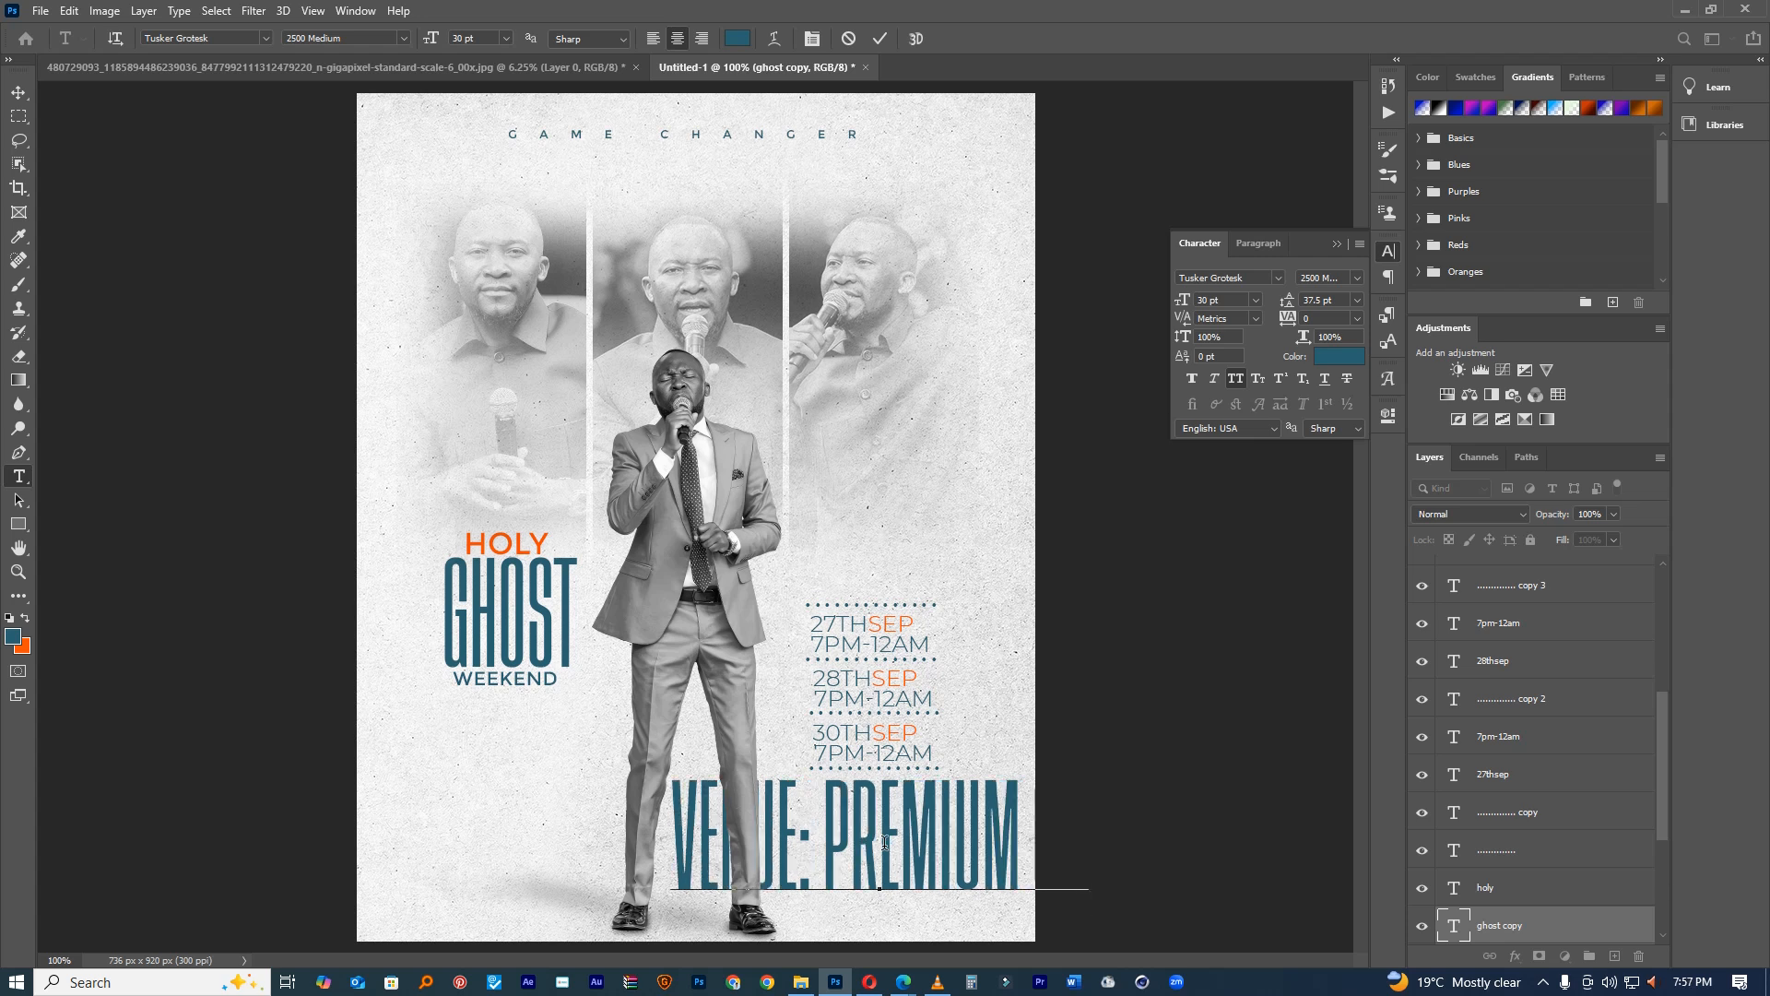
text(mplex kisiitoambu)
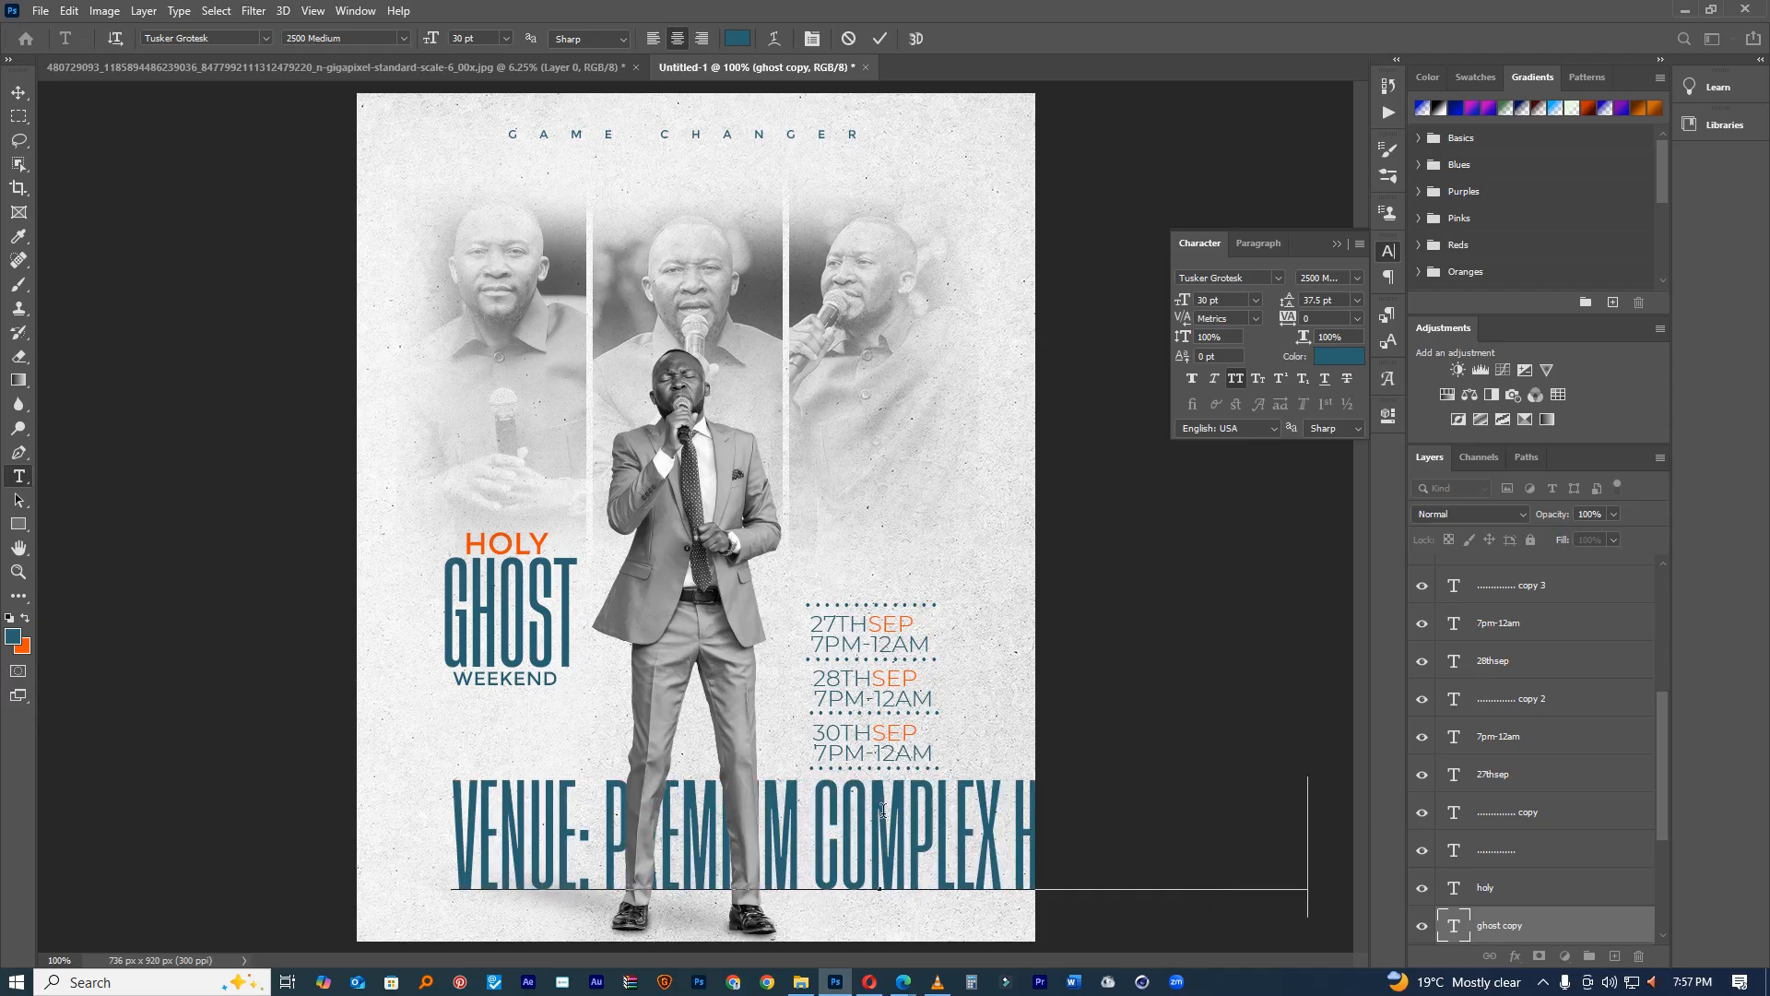
double_click(883, 809)
key(ctrl+a)
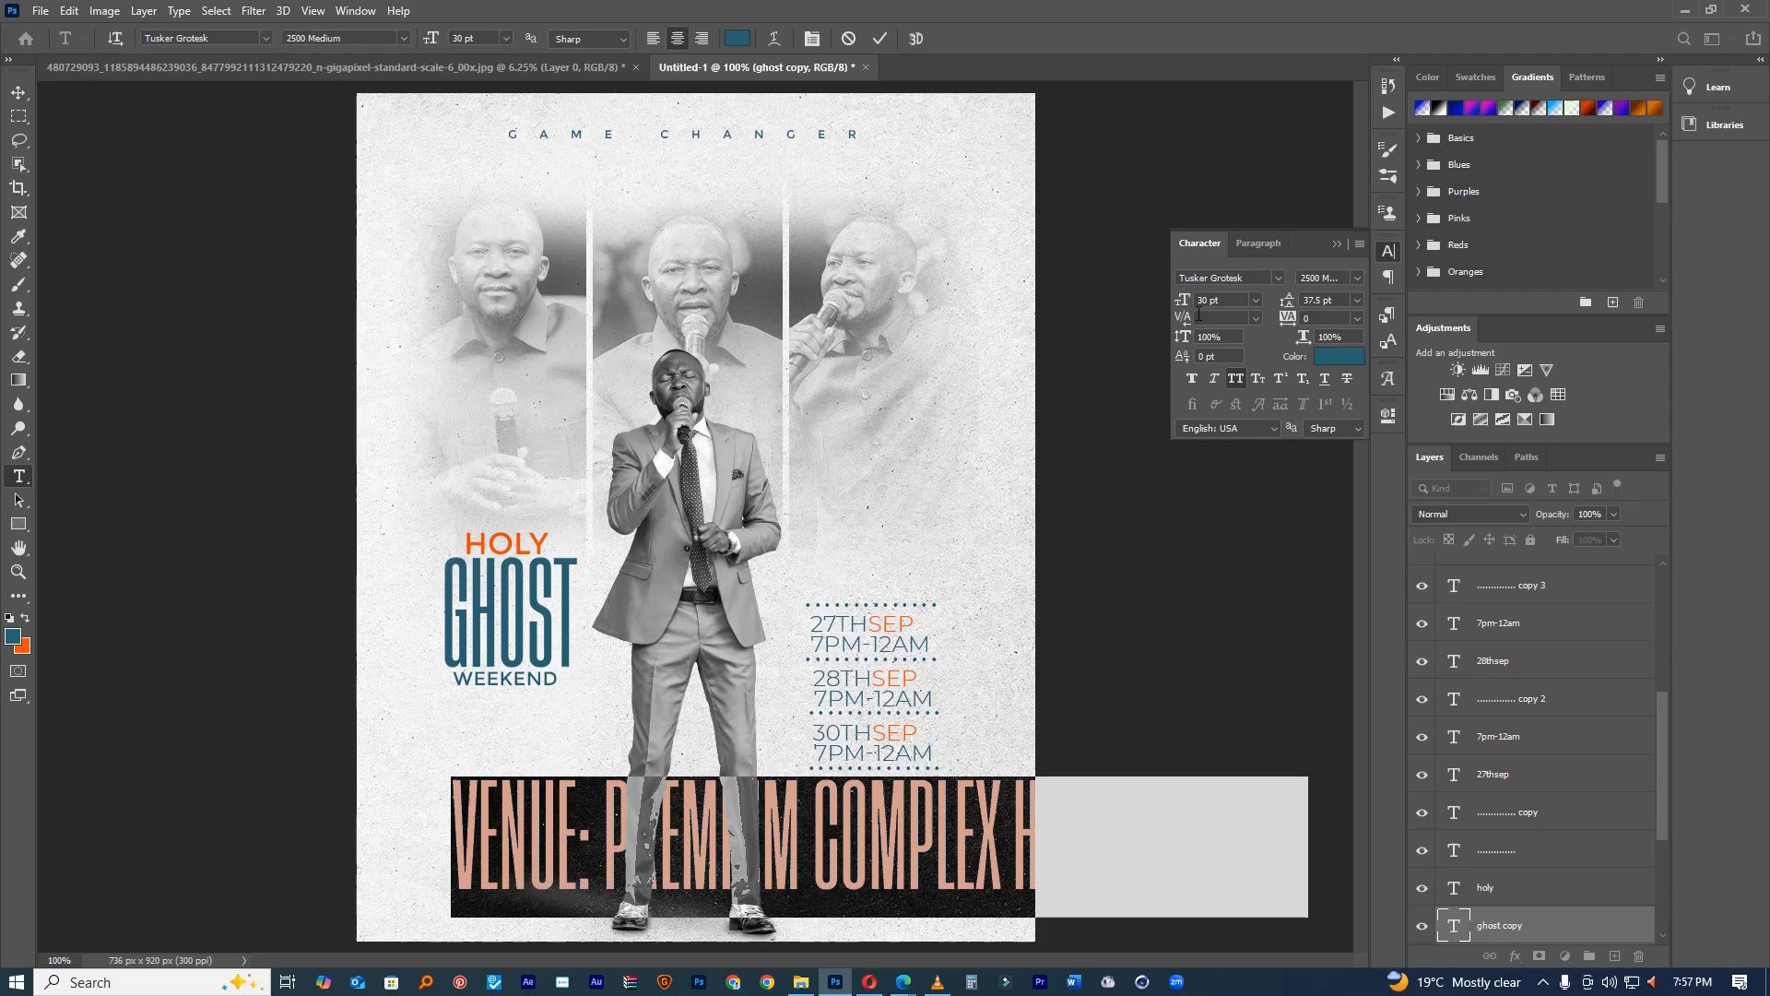
drag(1183, 303, 1167, 311)
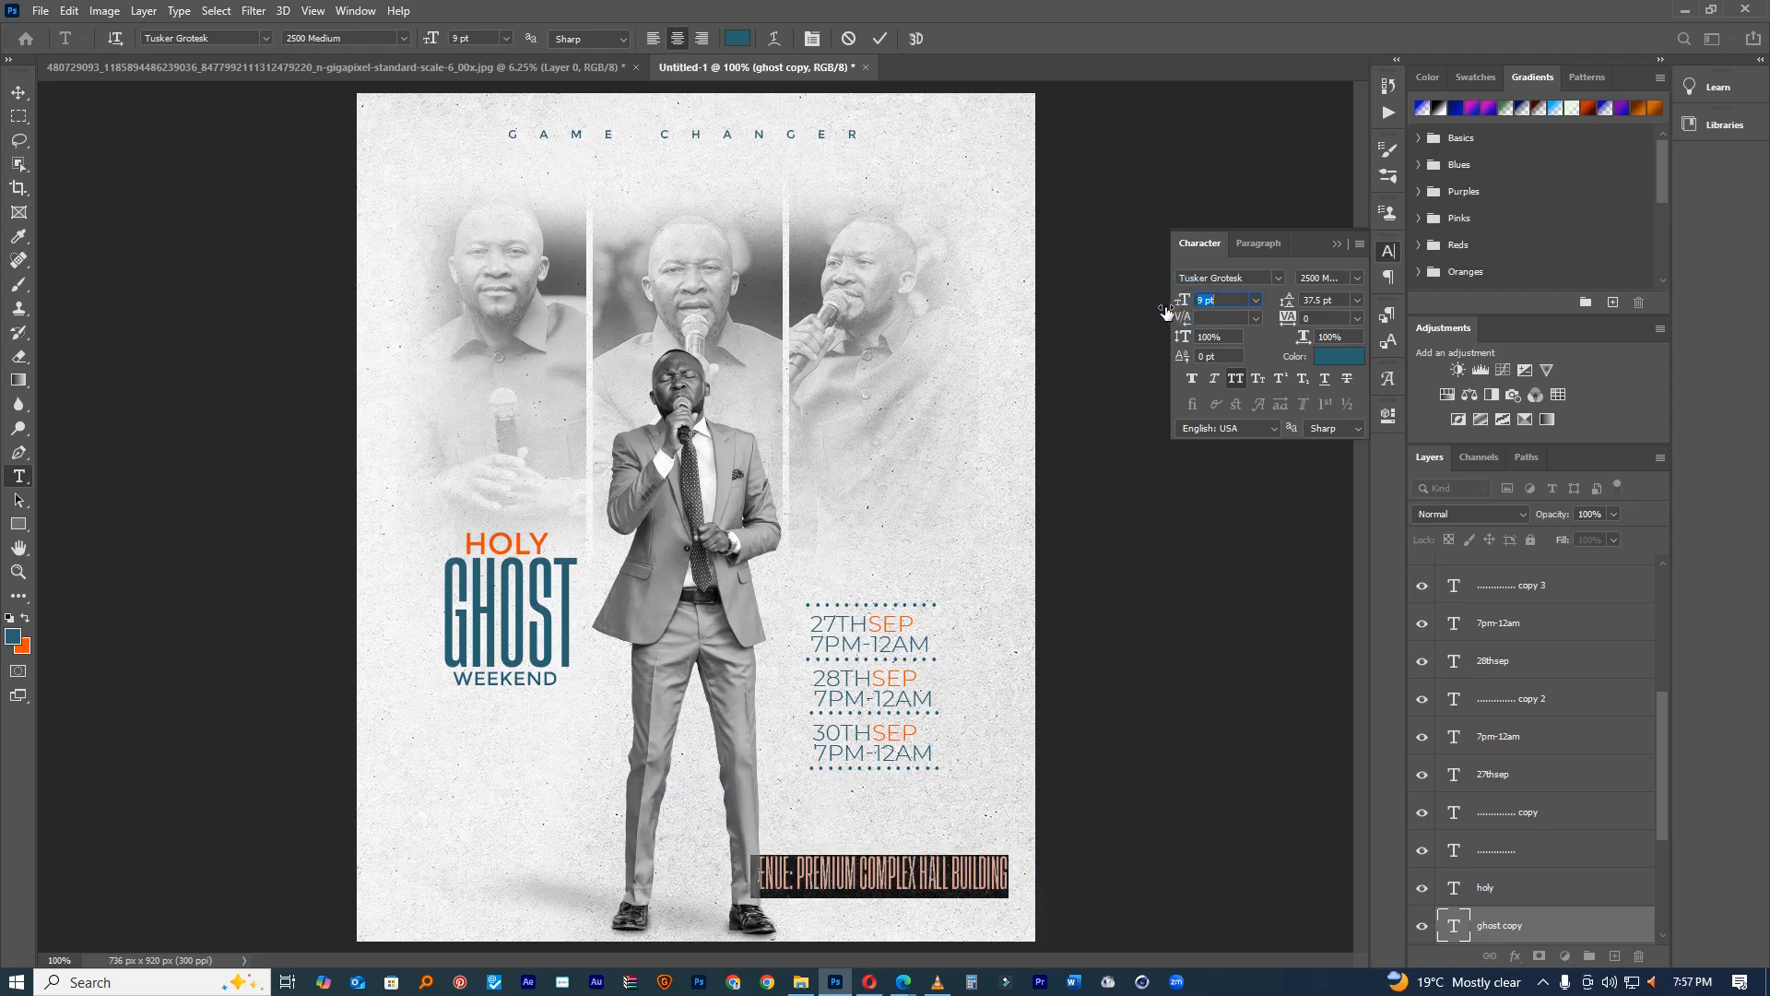
Step: Move the venue line below WEEKEND, break it after PREMIUM, and set 9 pt leading
drag(901, 833, 560, 693)
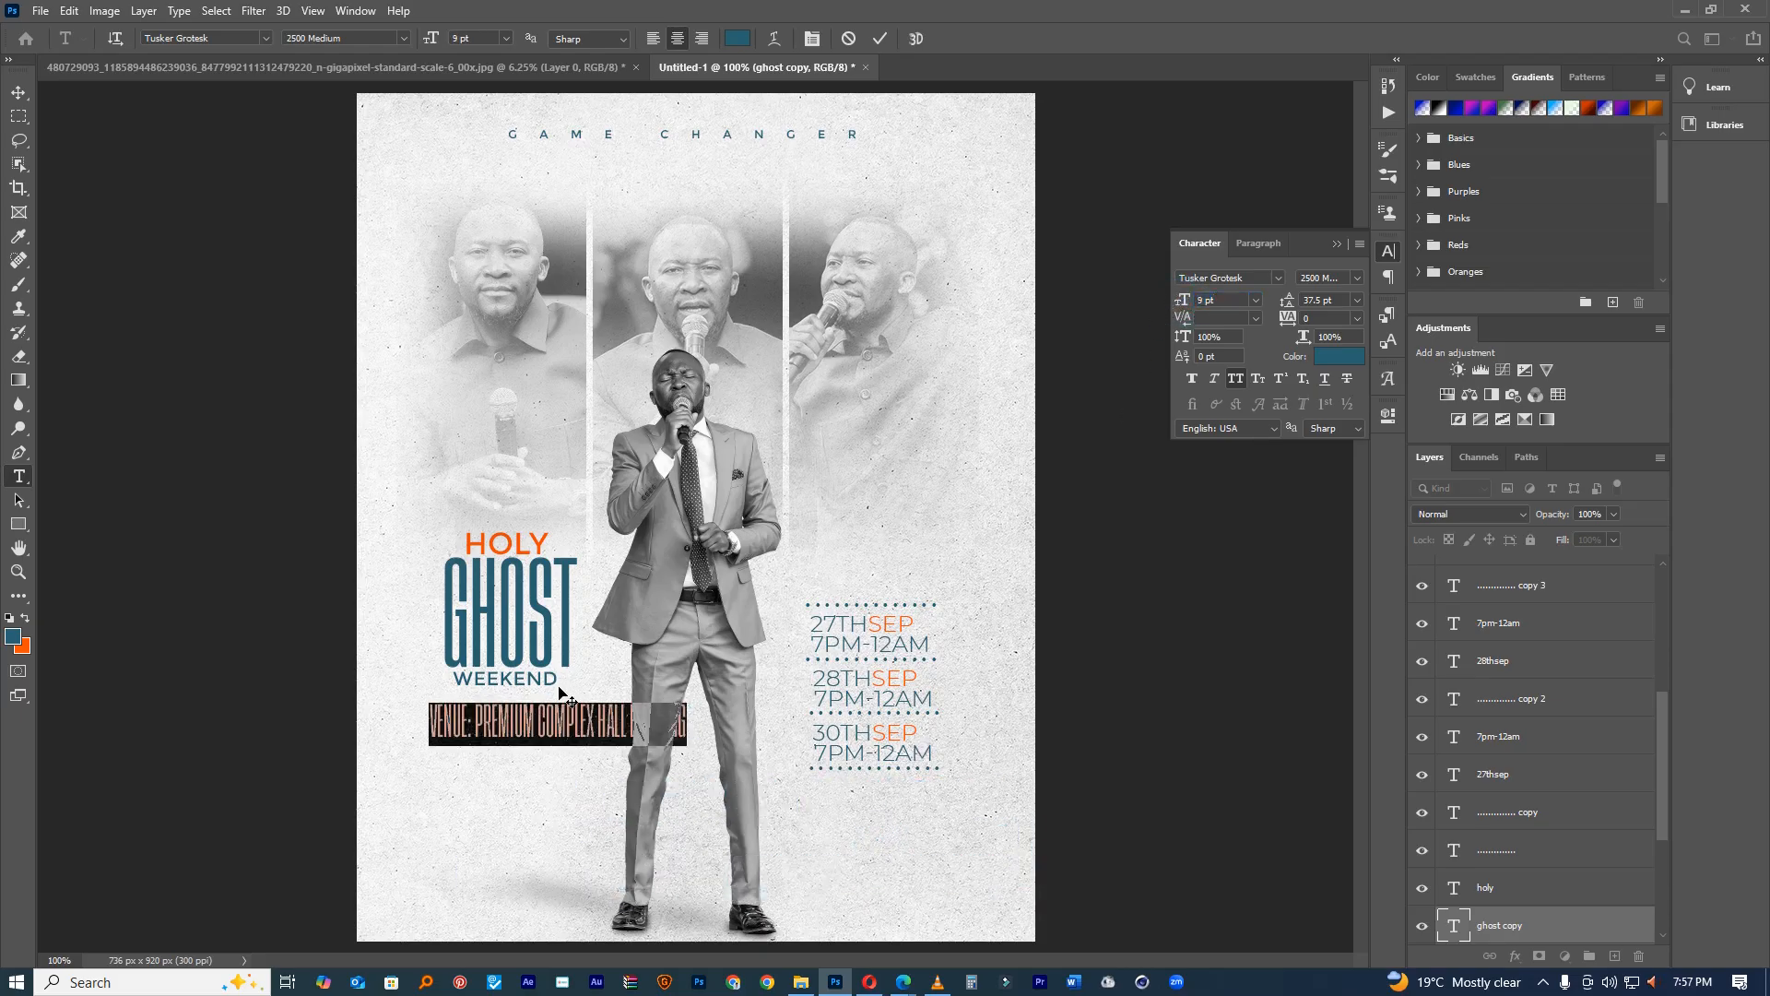
click(532, 729)
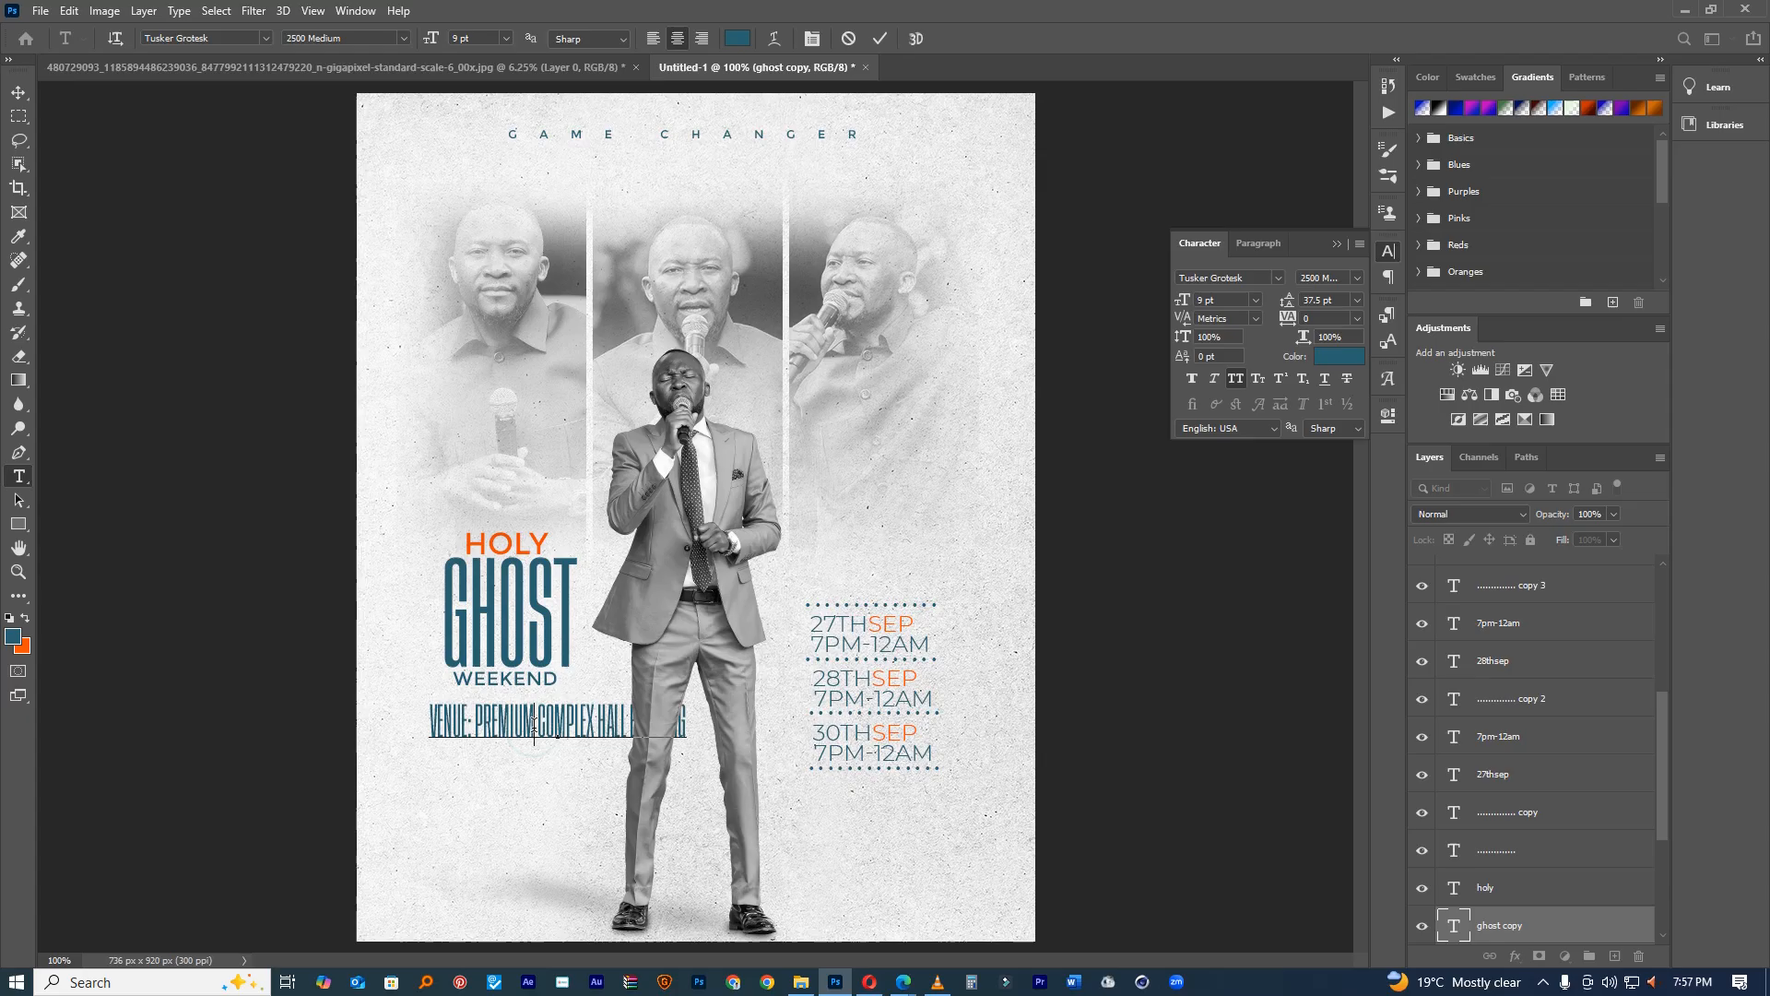
key(Return)
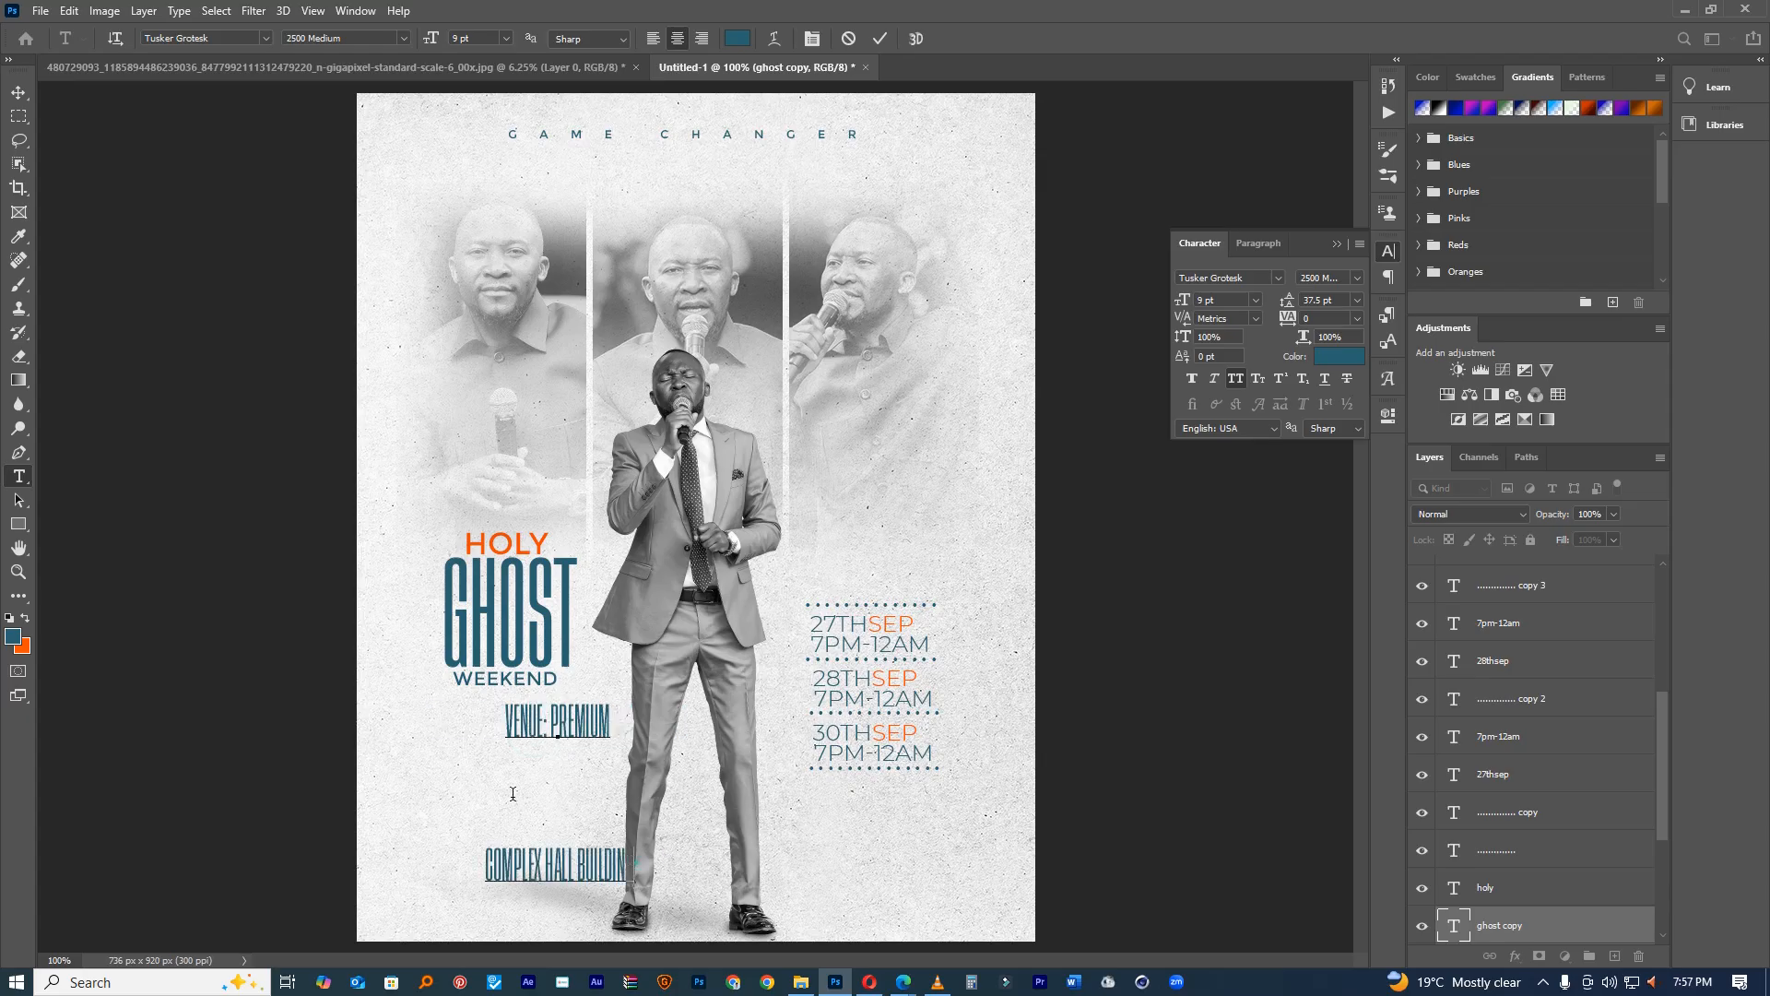
key(ctrl+a)
drag(1287, 303, 1266, 308)
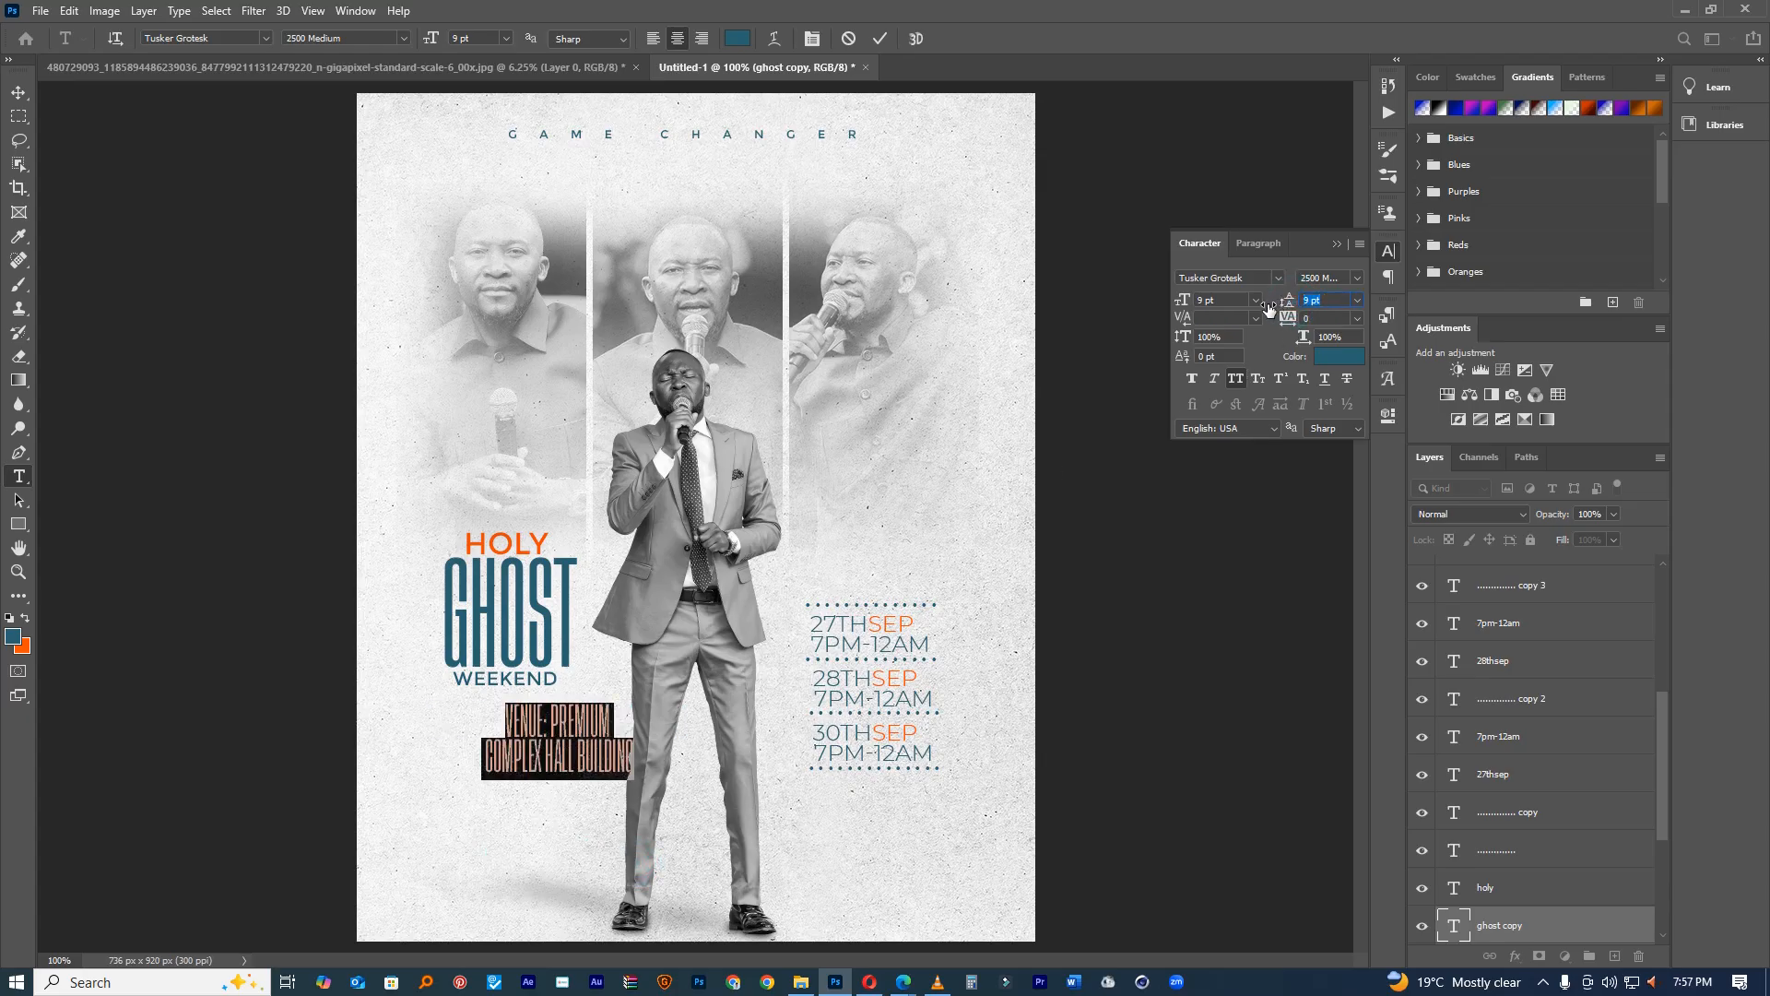
click(664, 666)
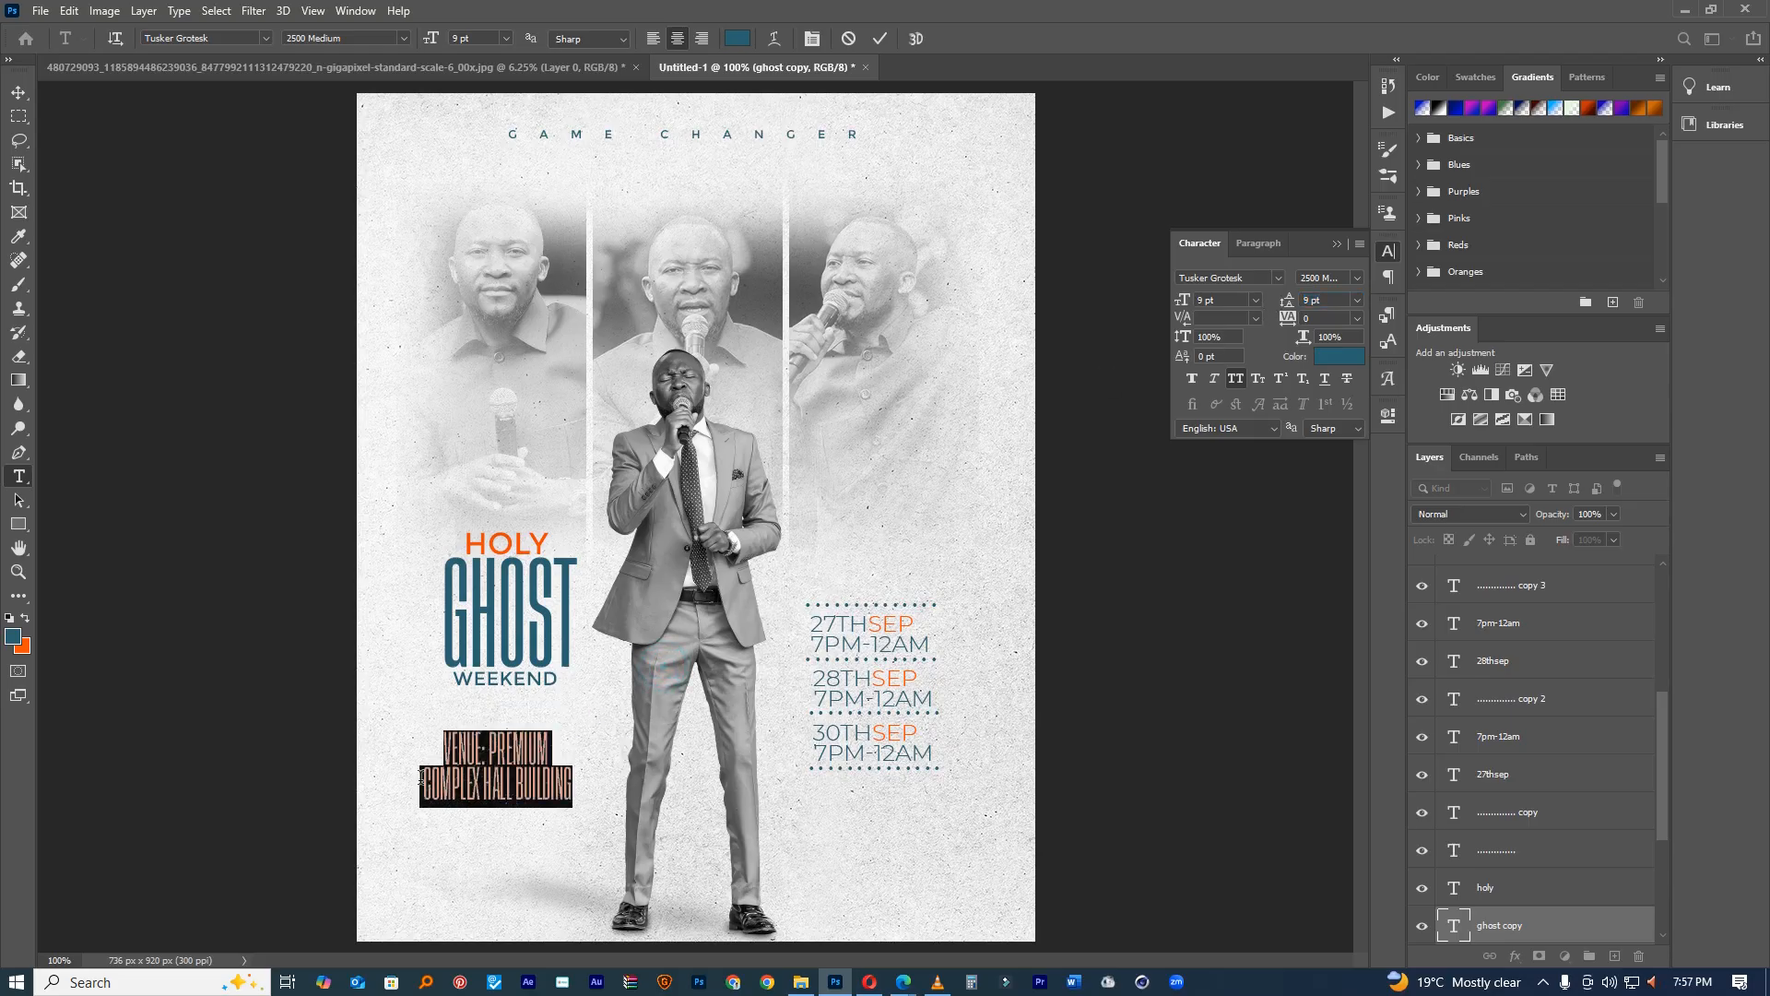
Step: Move the line break to after COMPLEX and append ', ZAMBIA'
click(420, 773)
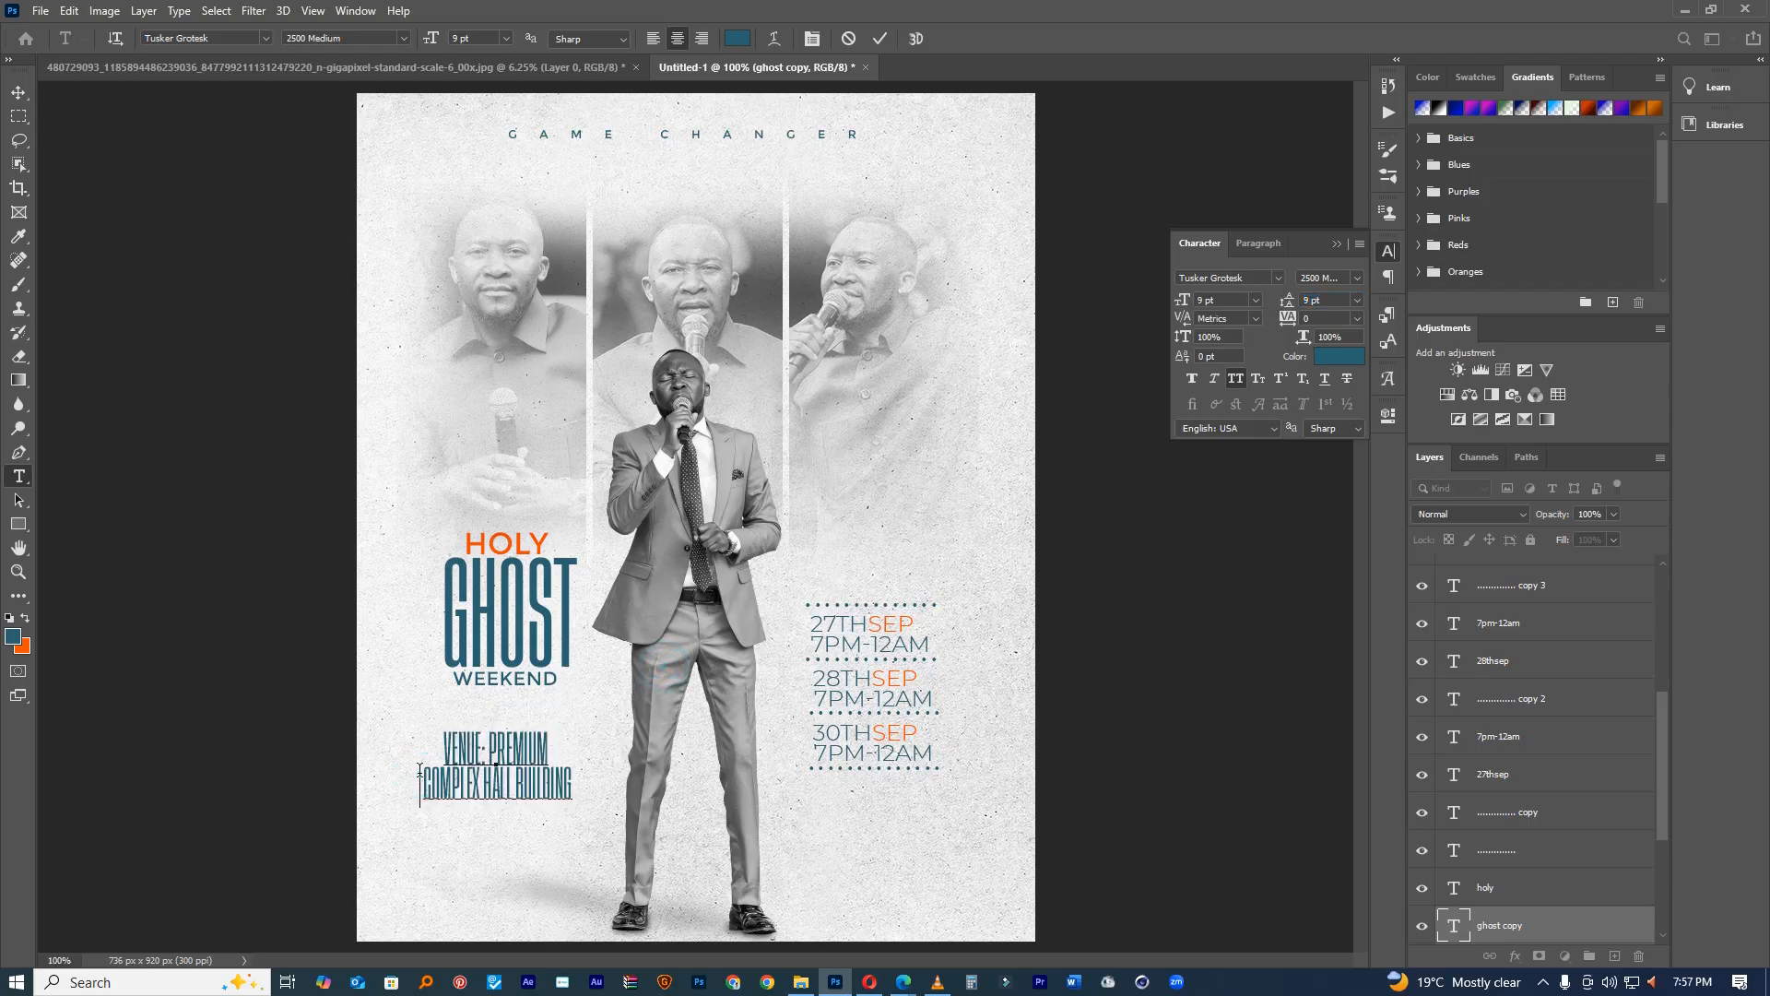
key(BackSpace)
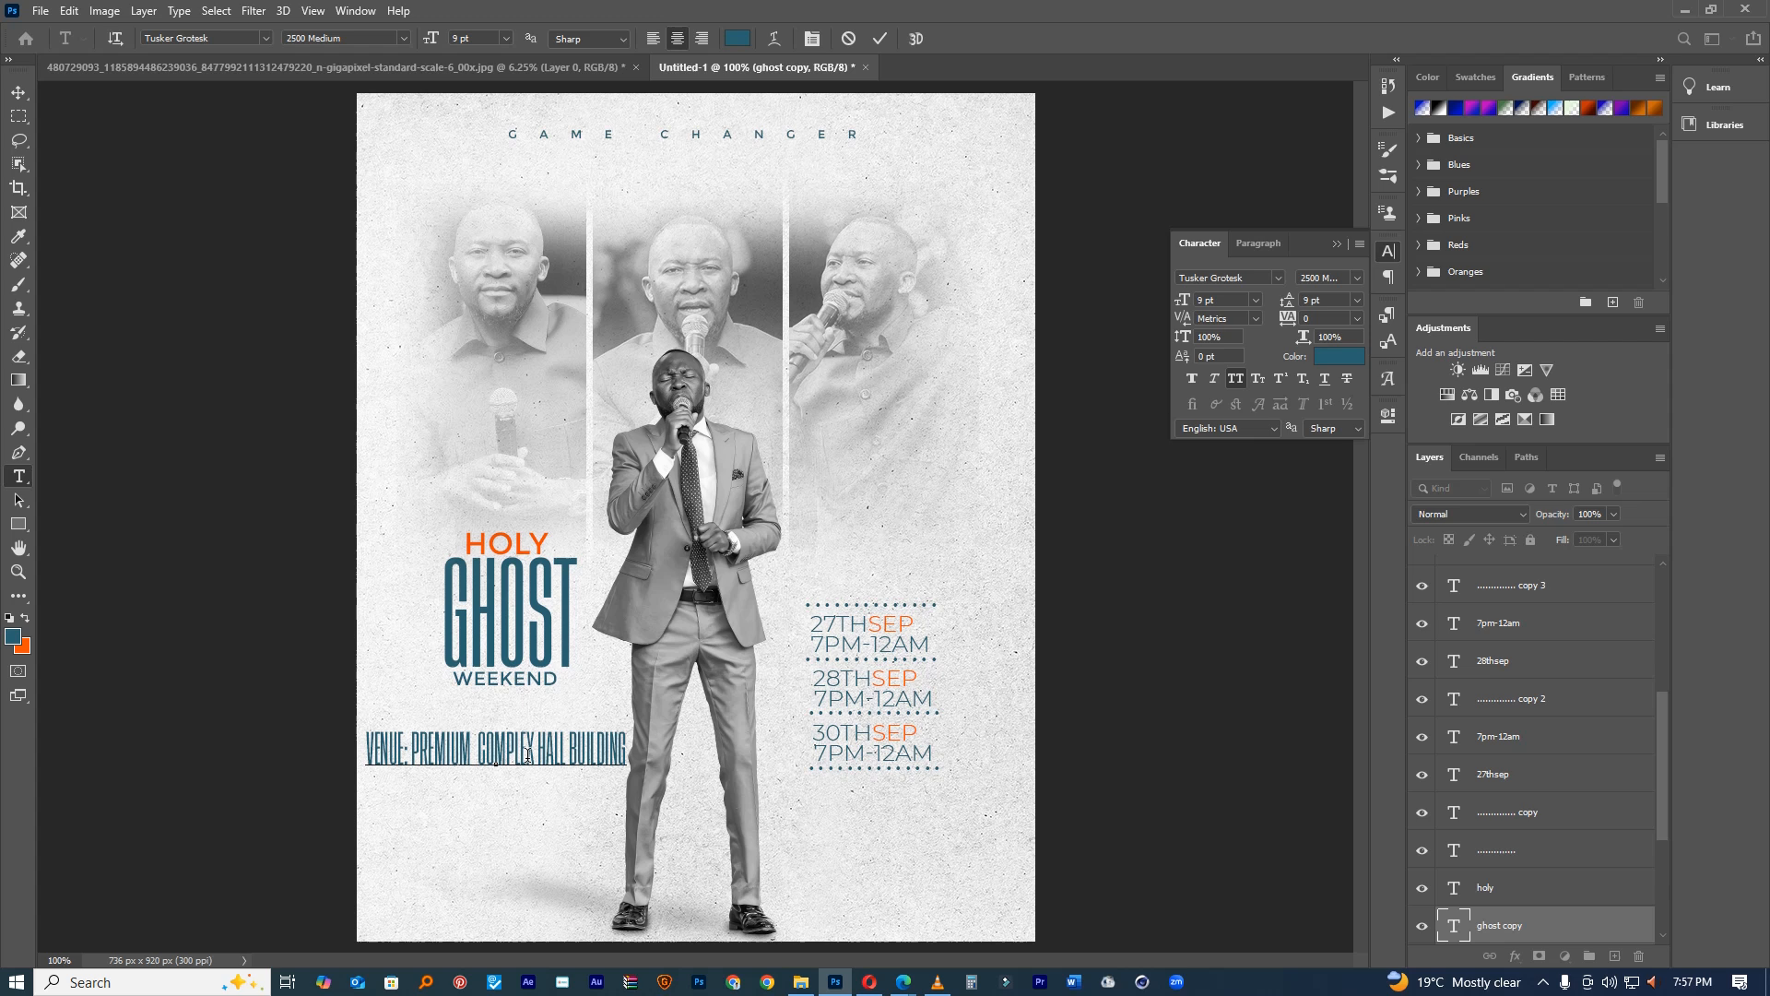
click(532, 743)
text(')
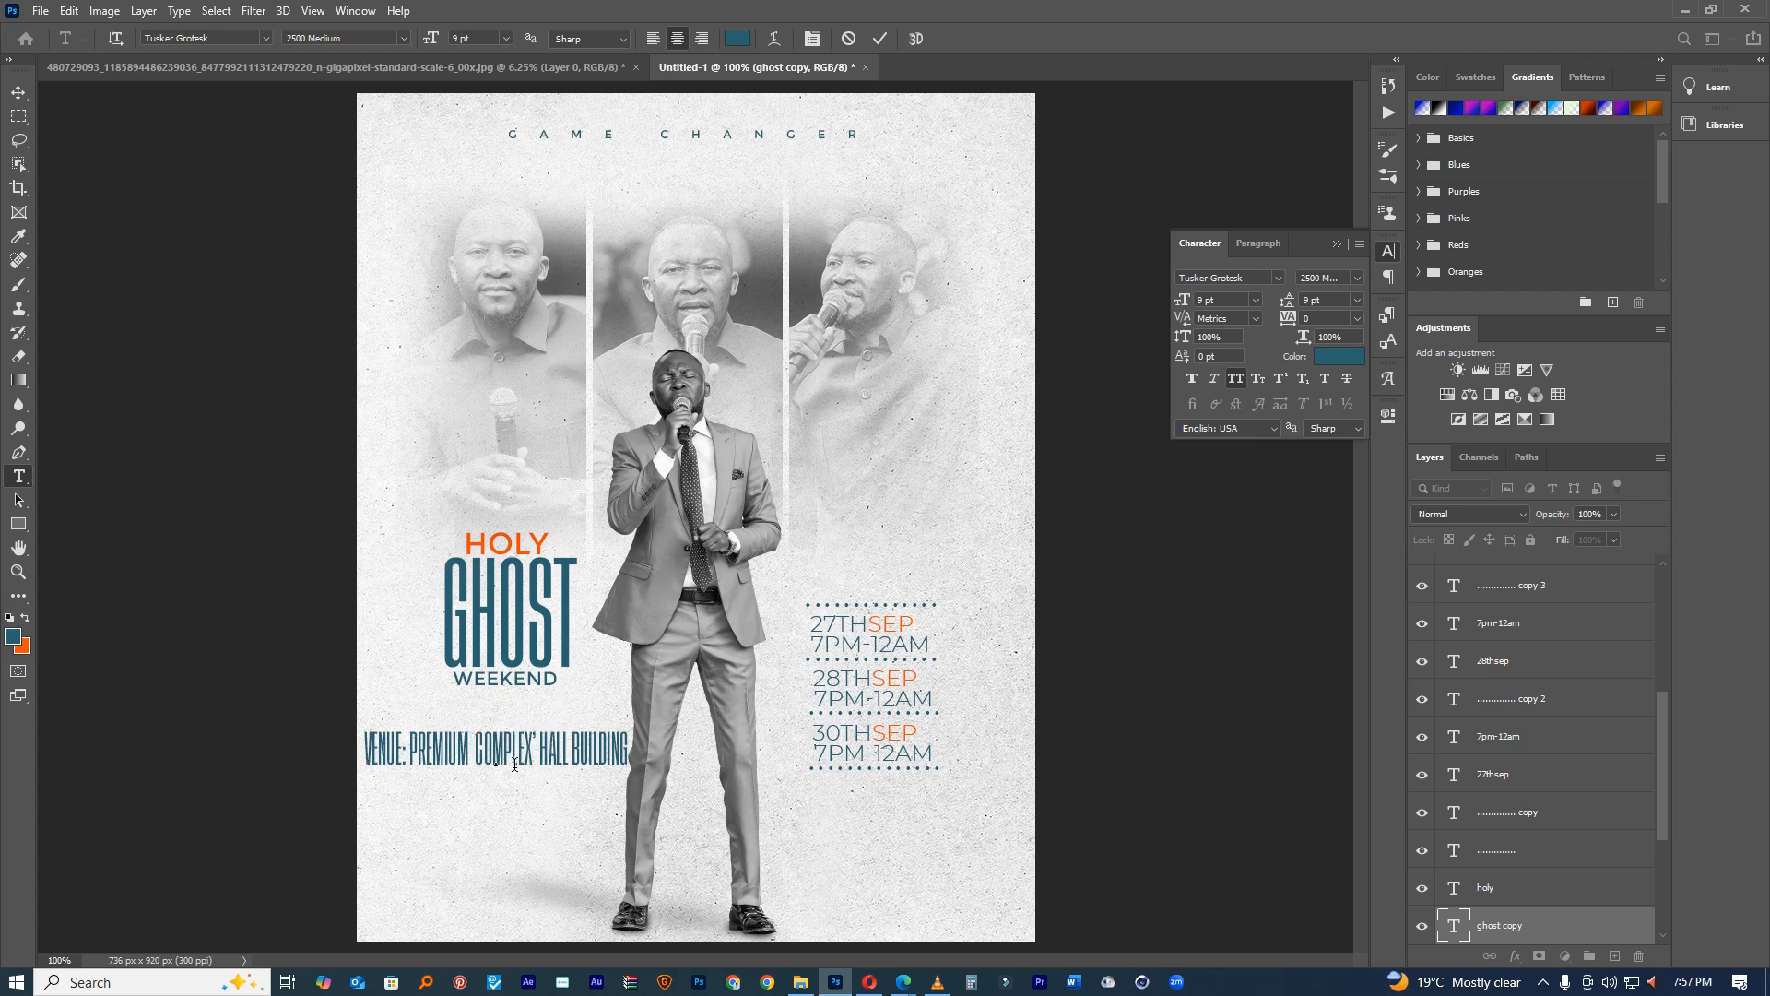
key(BackSpace)
key(Return)
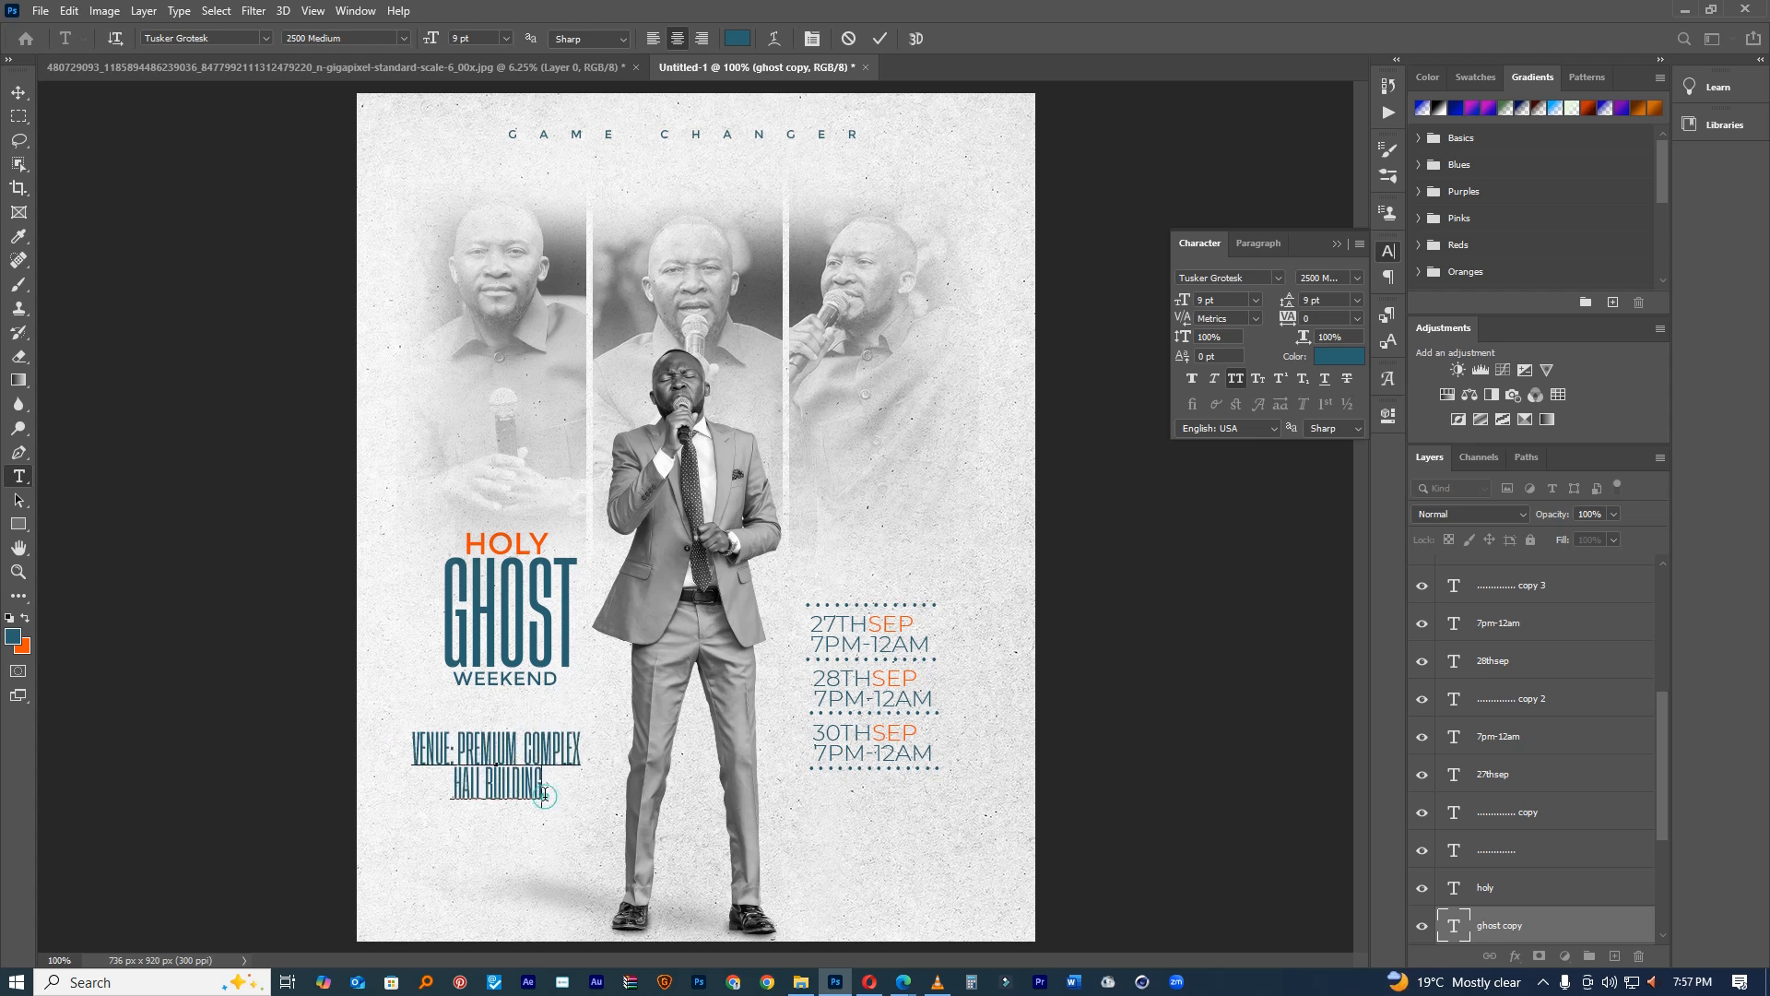
text(, ZA)
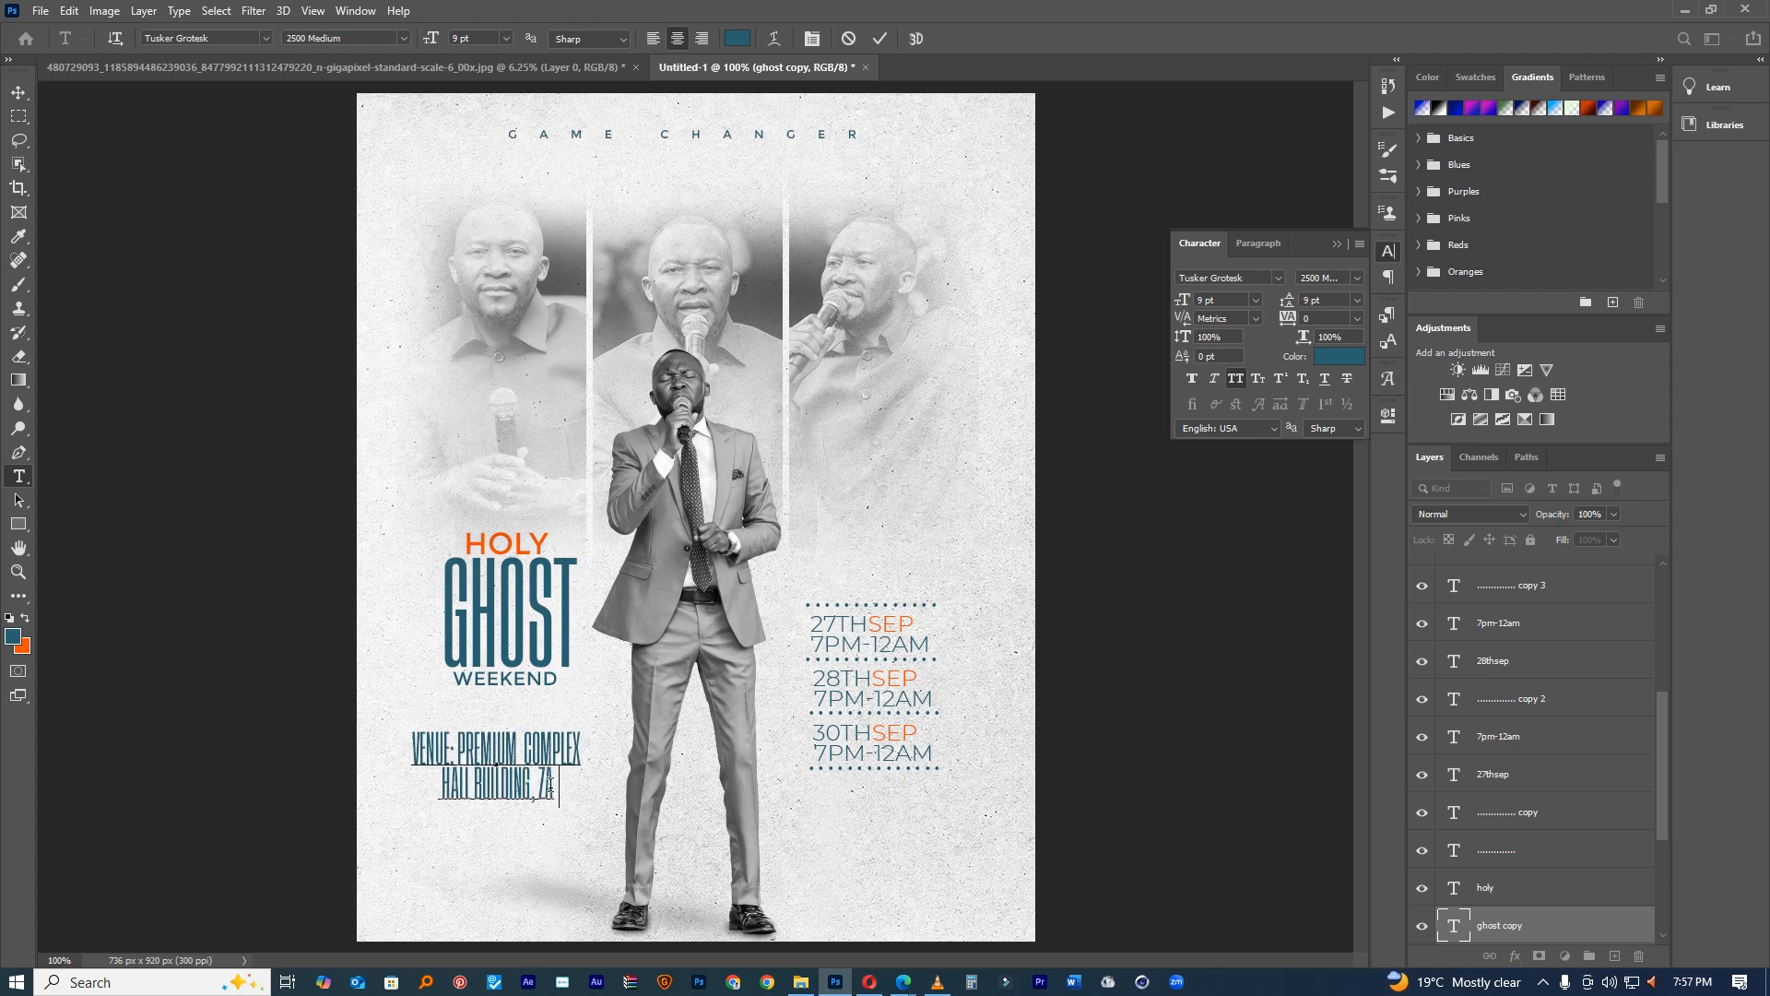
text(MBIA)
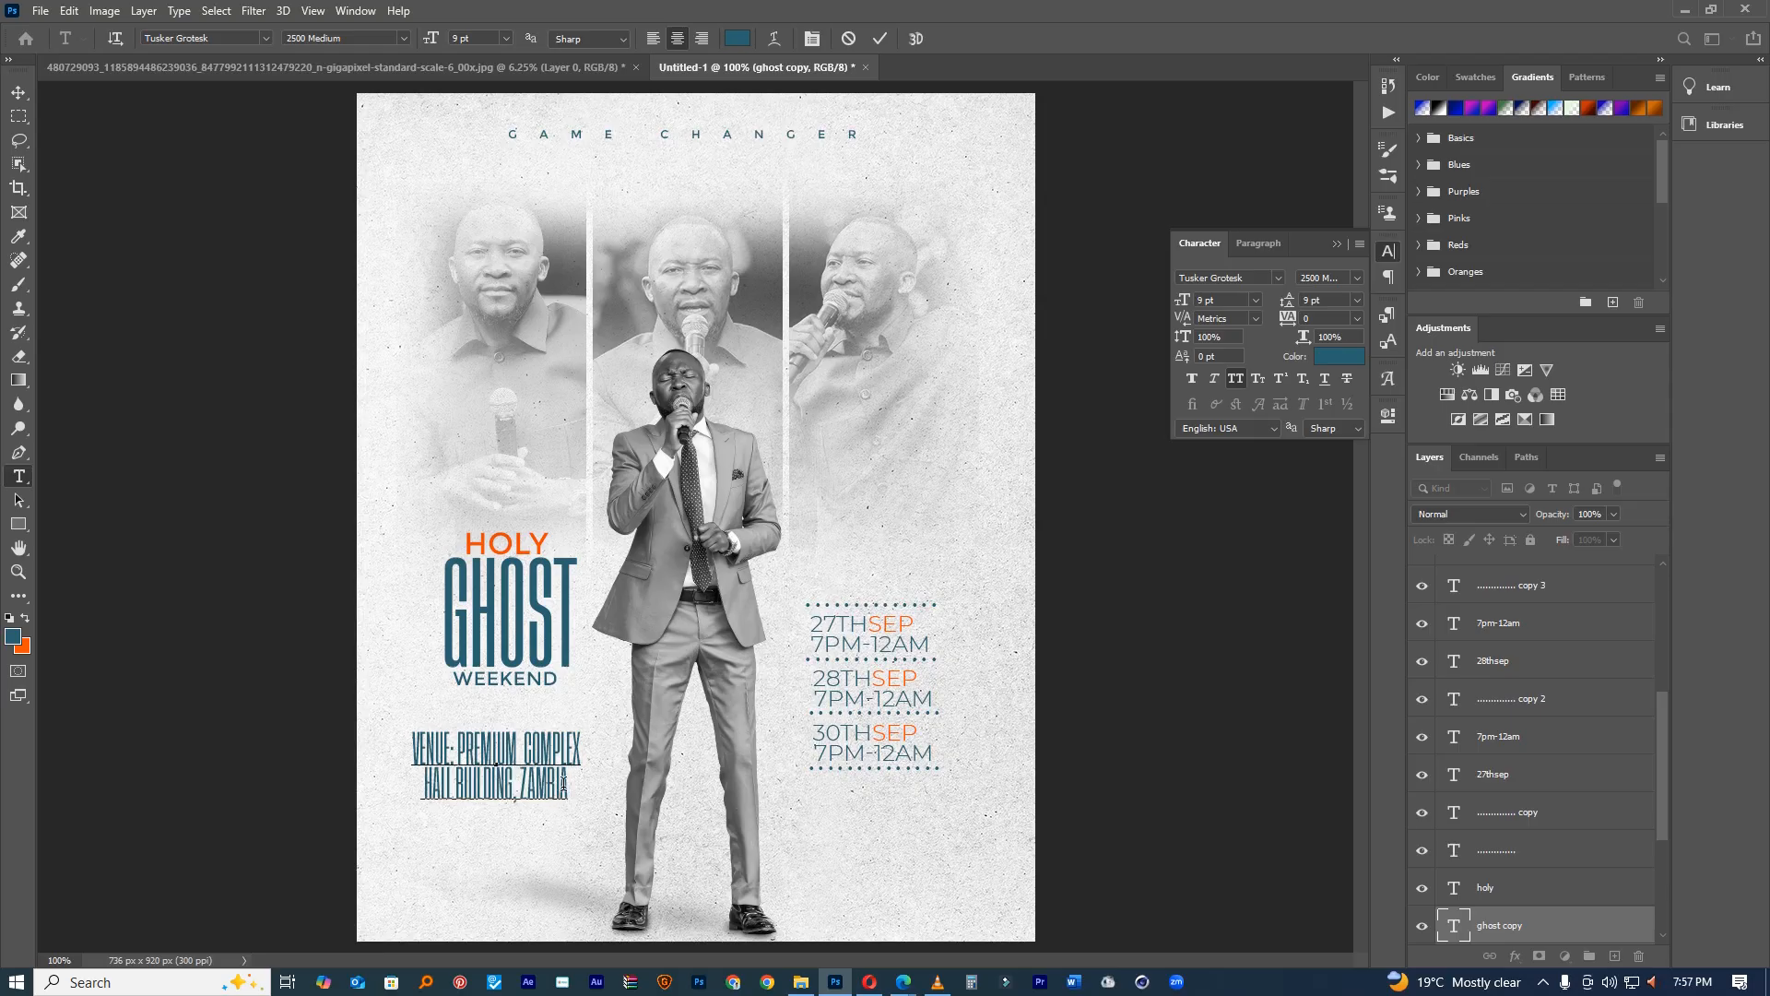
Step: Set the venue text to 2700 Bold with wider letter tracking
key(ctrl+a)
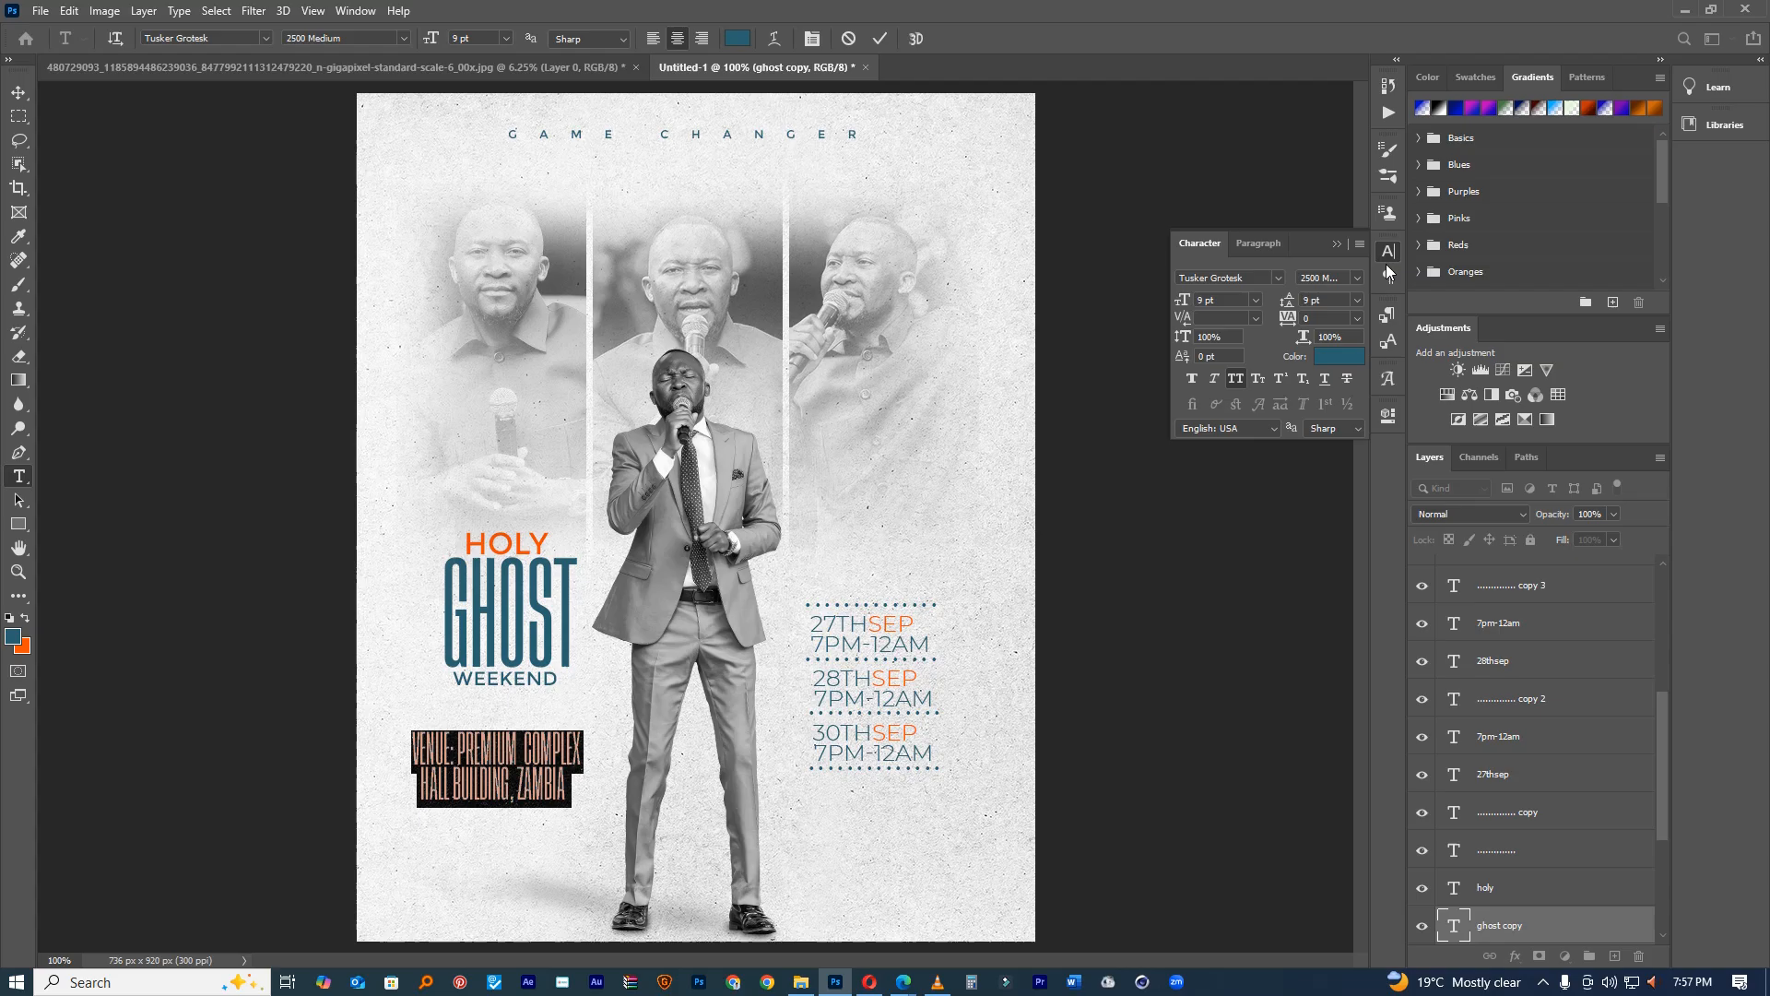
click(1352, 277)
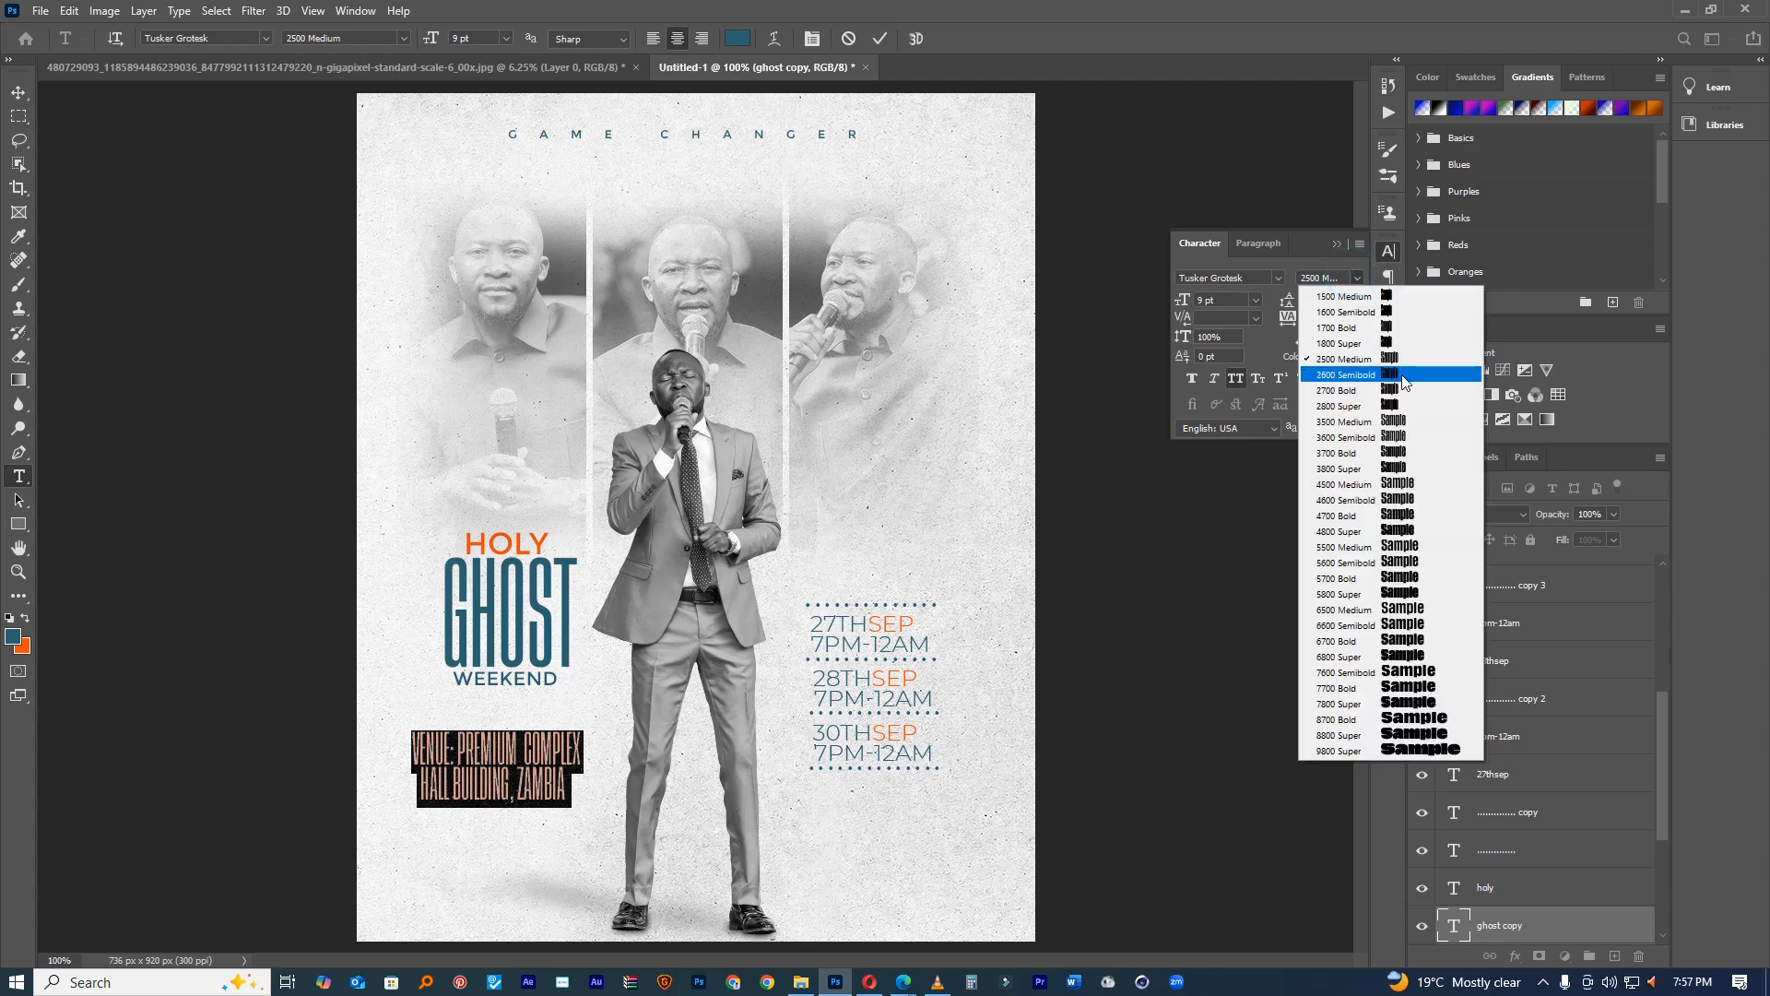
click(1403, 376)
click(1358, 281)
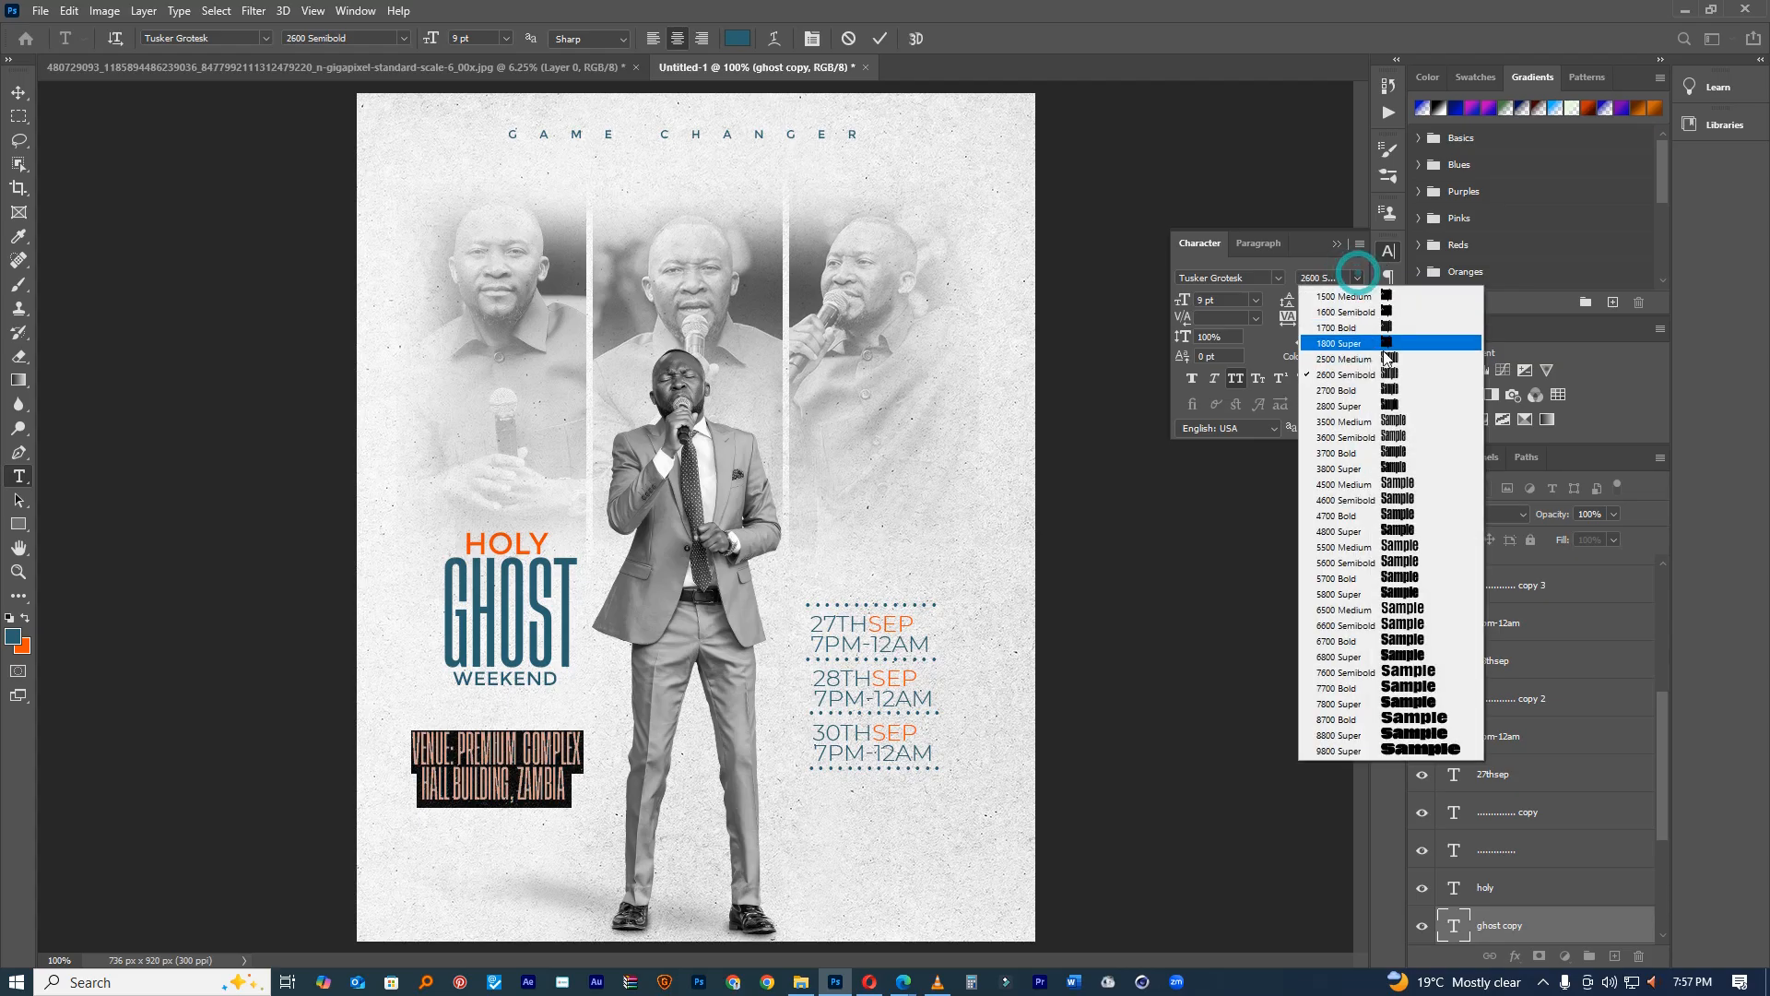
click(1392, 389)
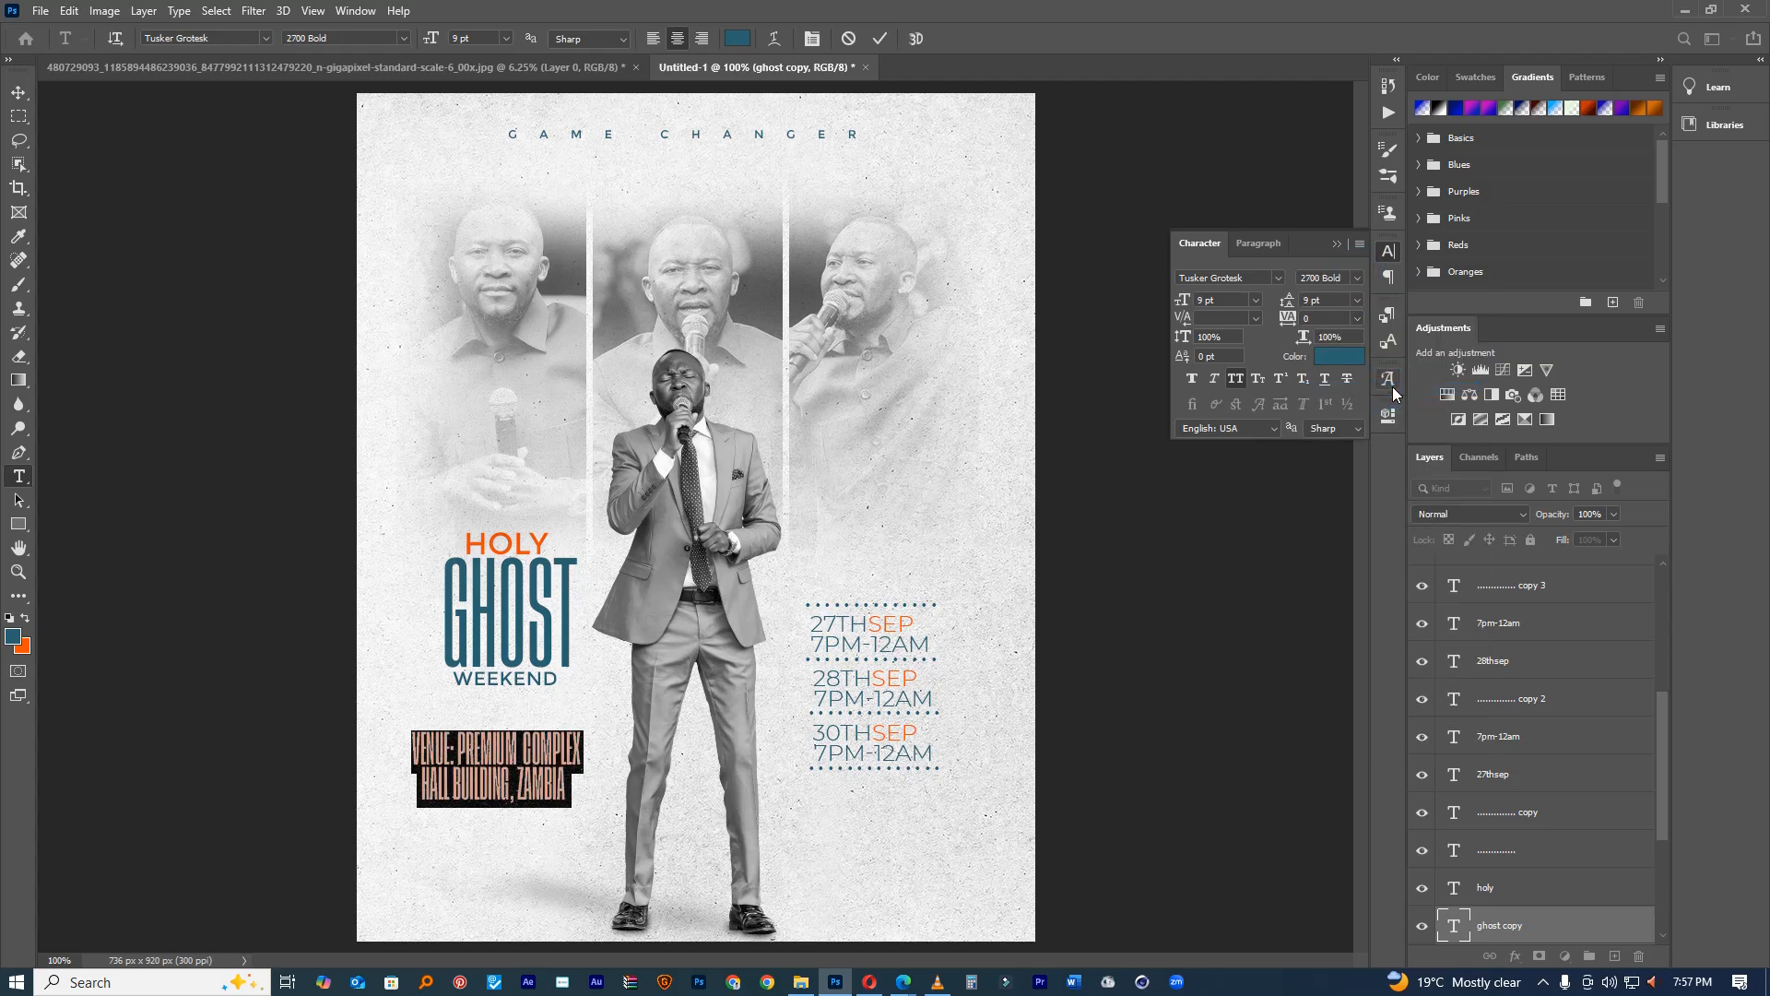
drag(1287, 318, 1288, 318)
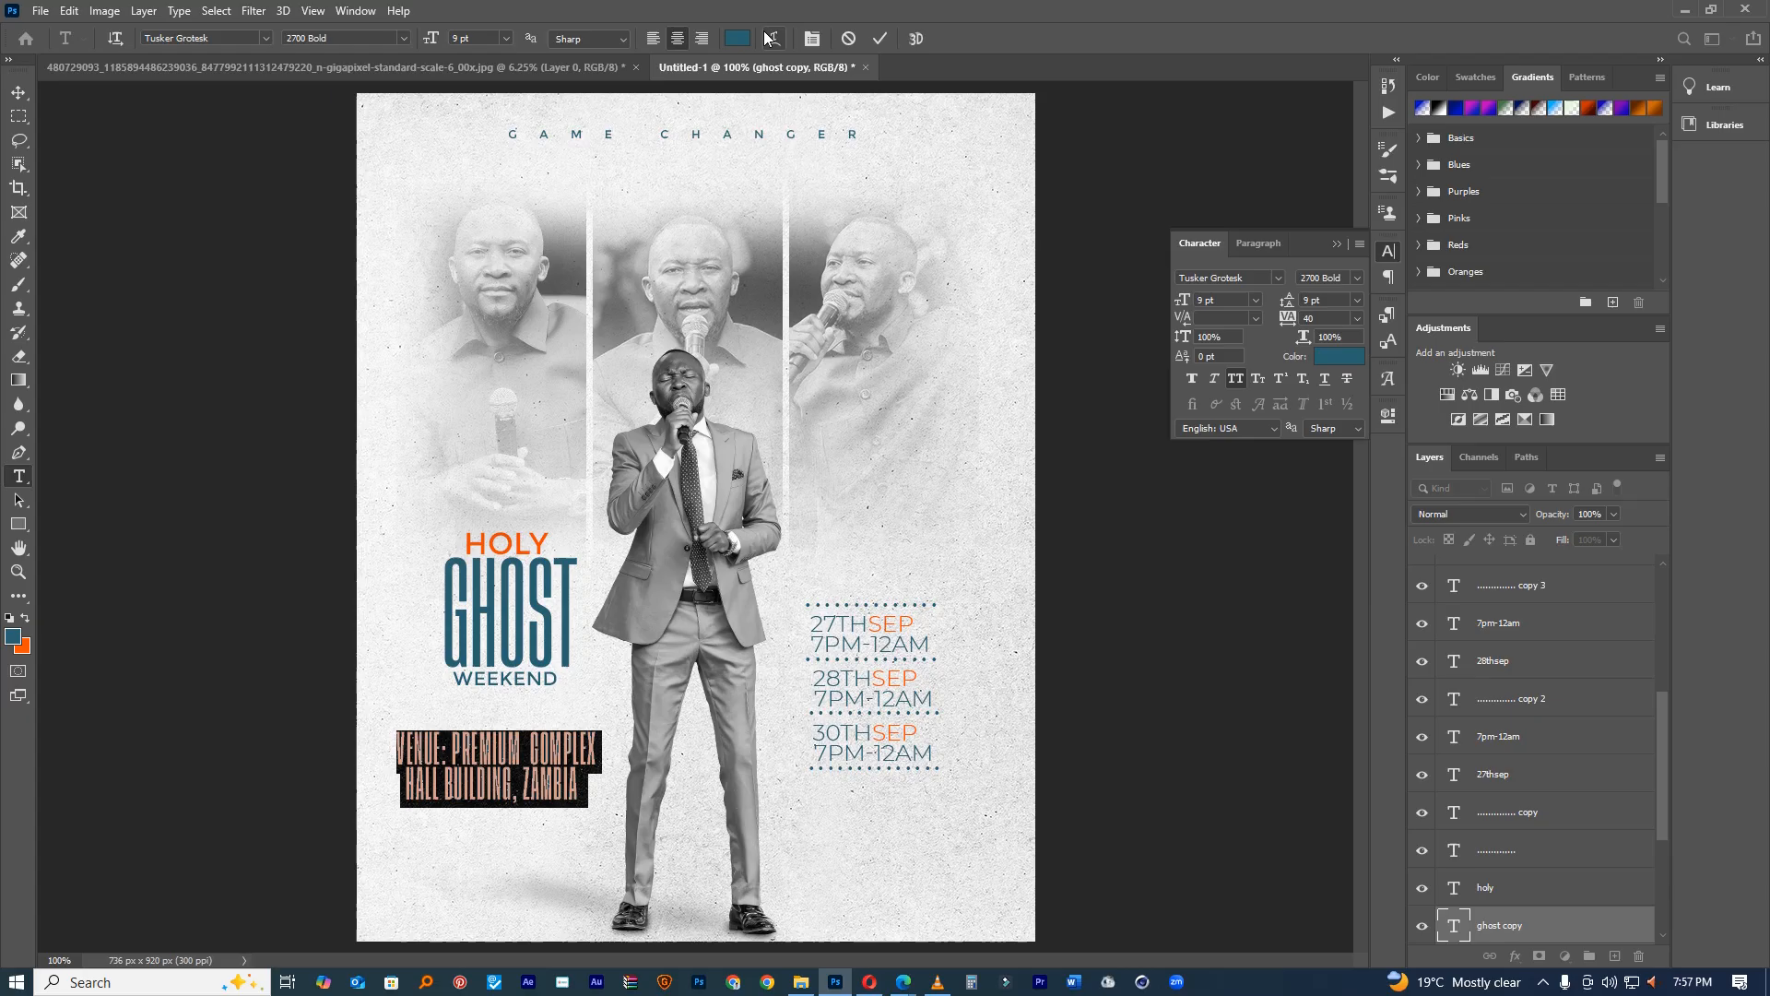
click(882, 39)
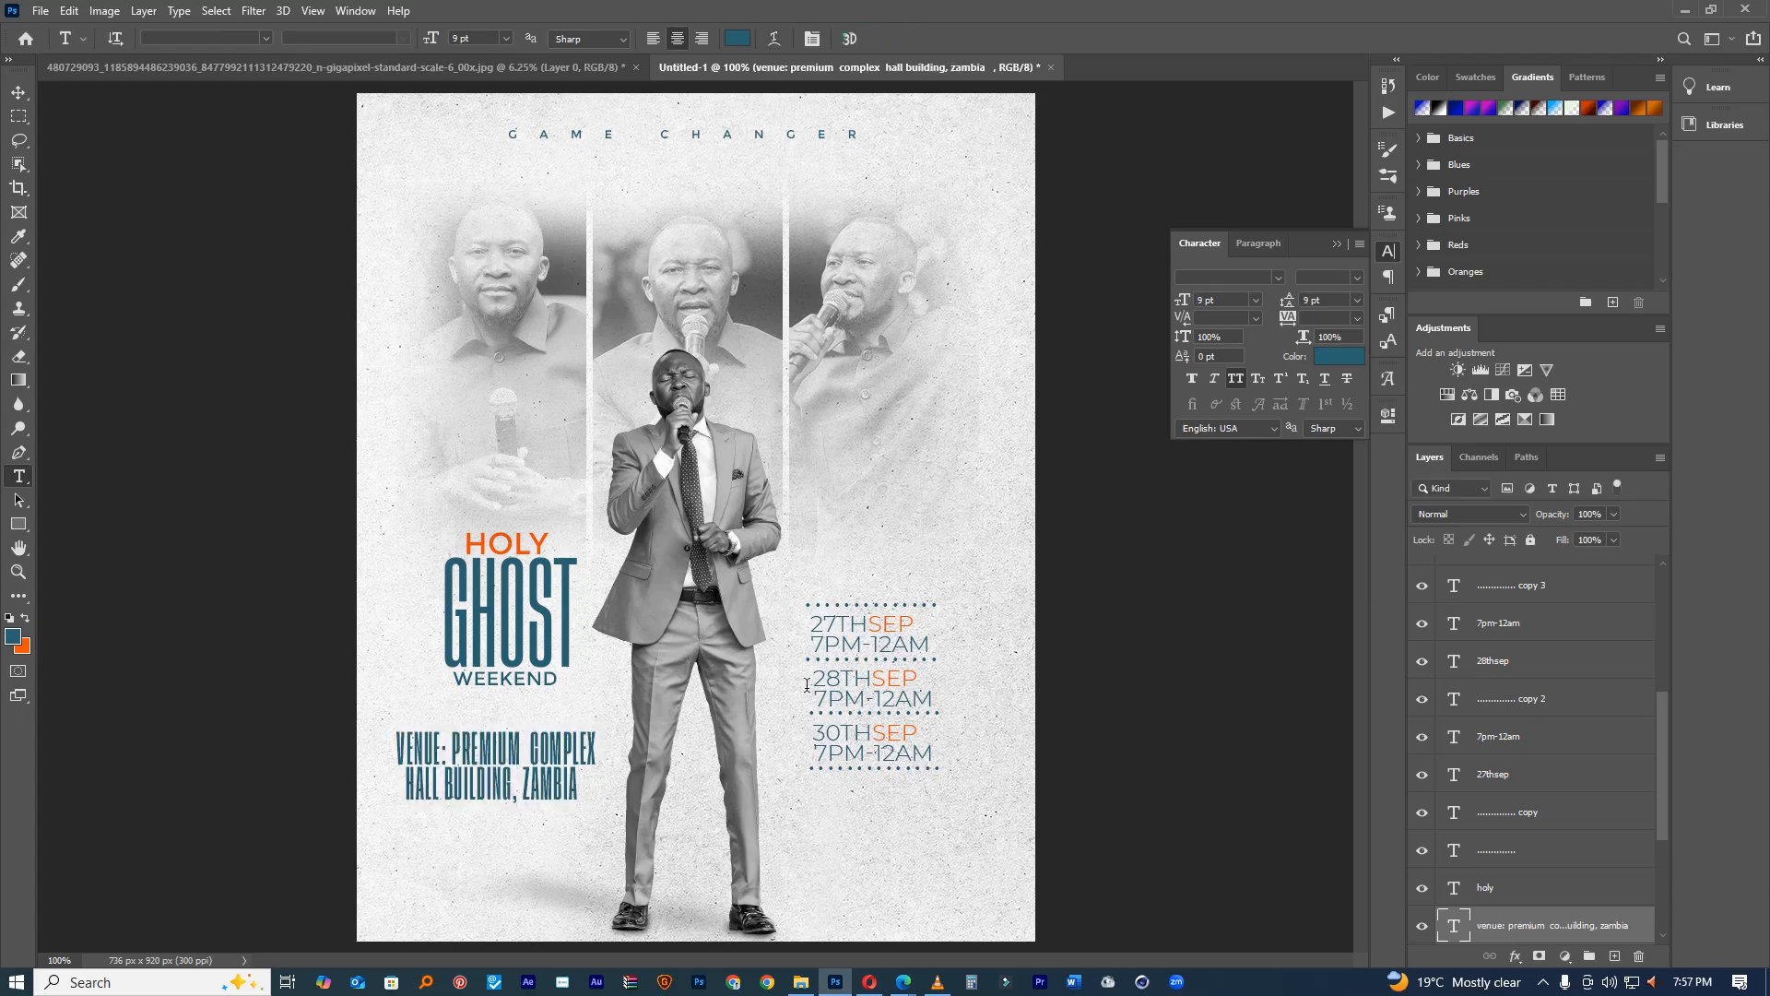
Step: Reduce the gap after PREMIUM to one space and revert to 2500 Medium
click(560, 777)
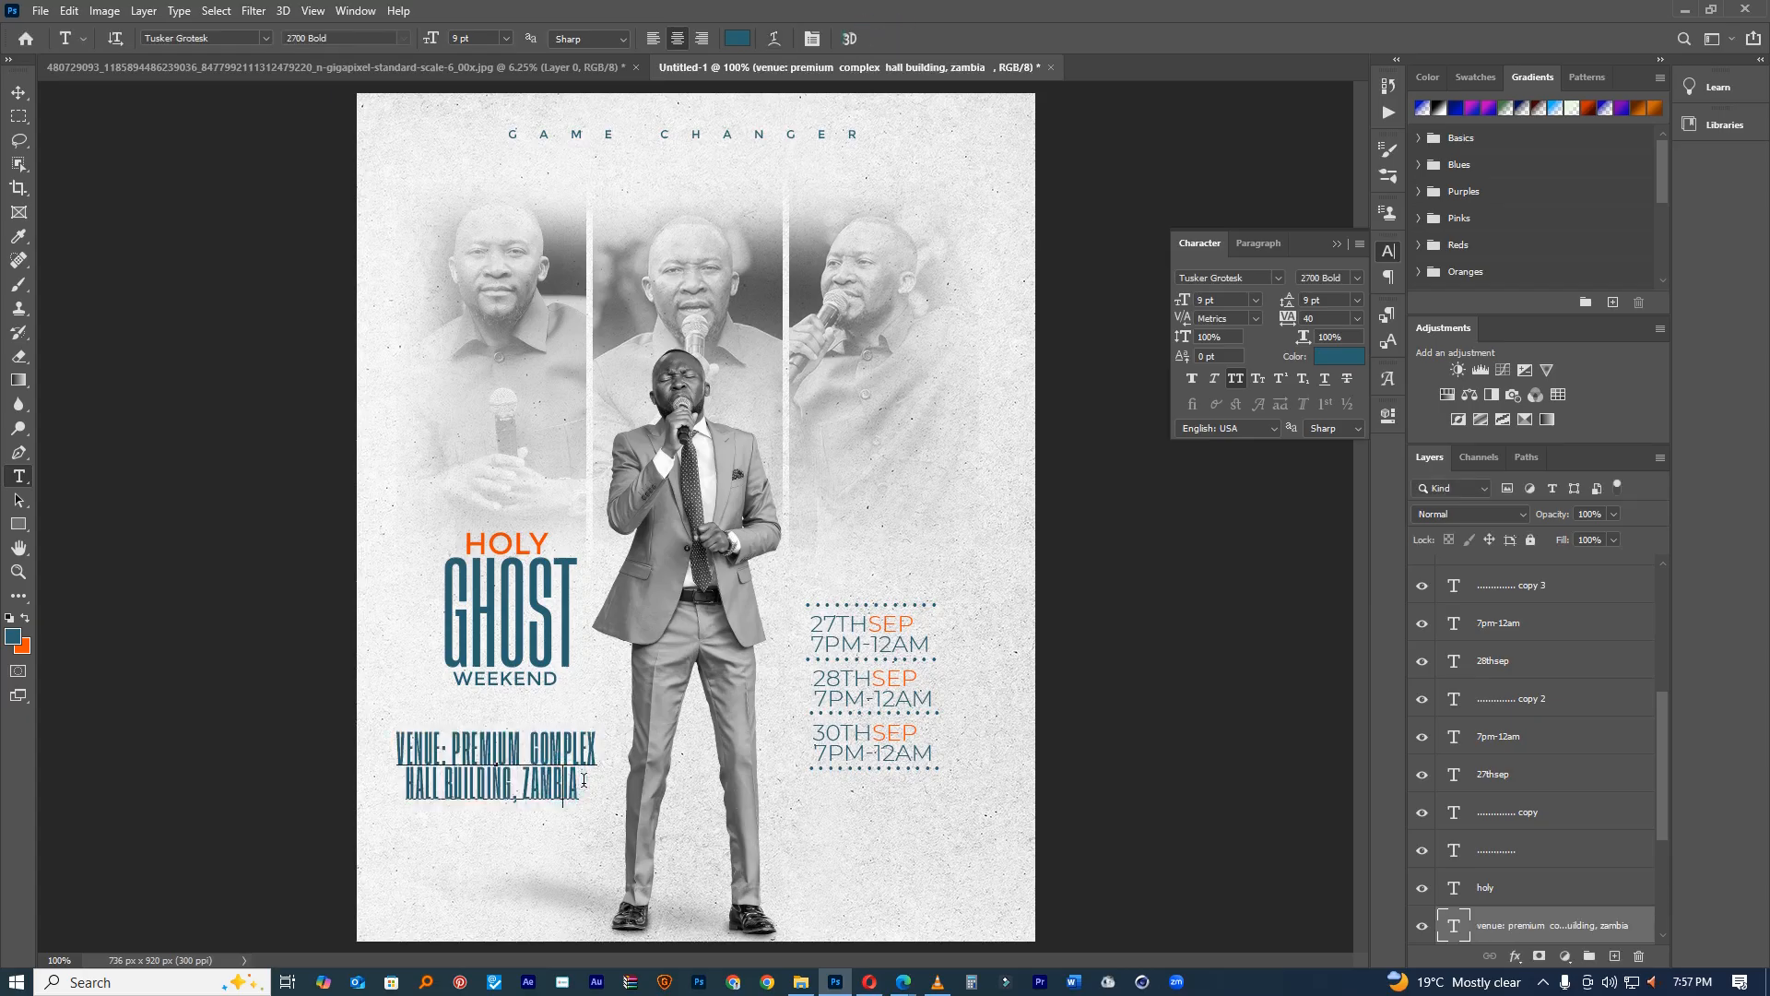
click(532, 731)
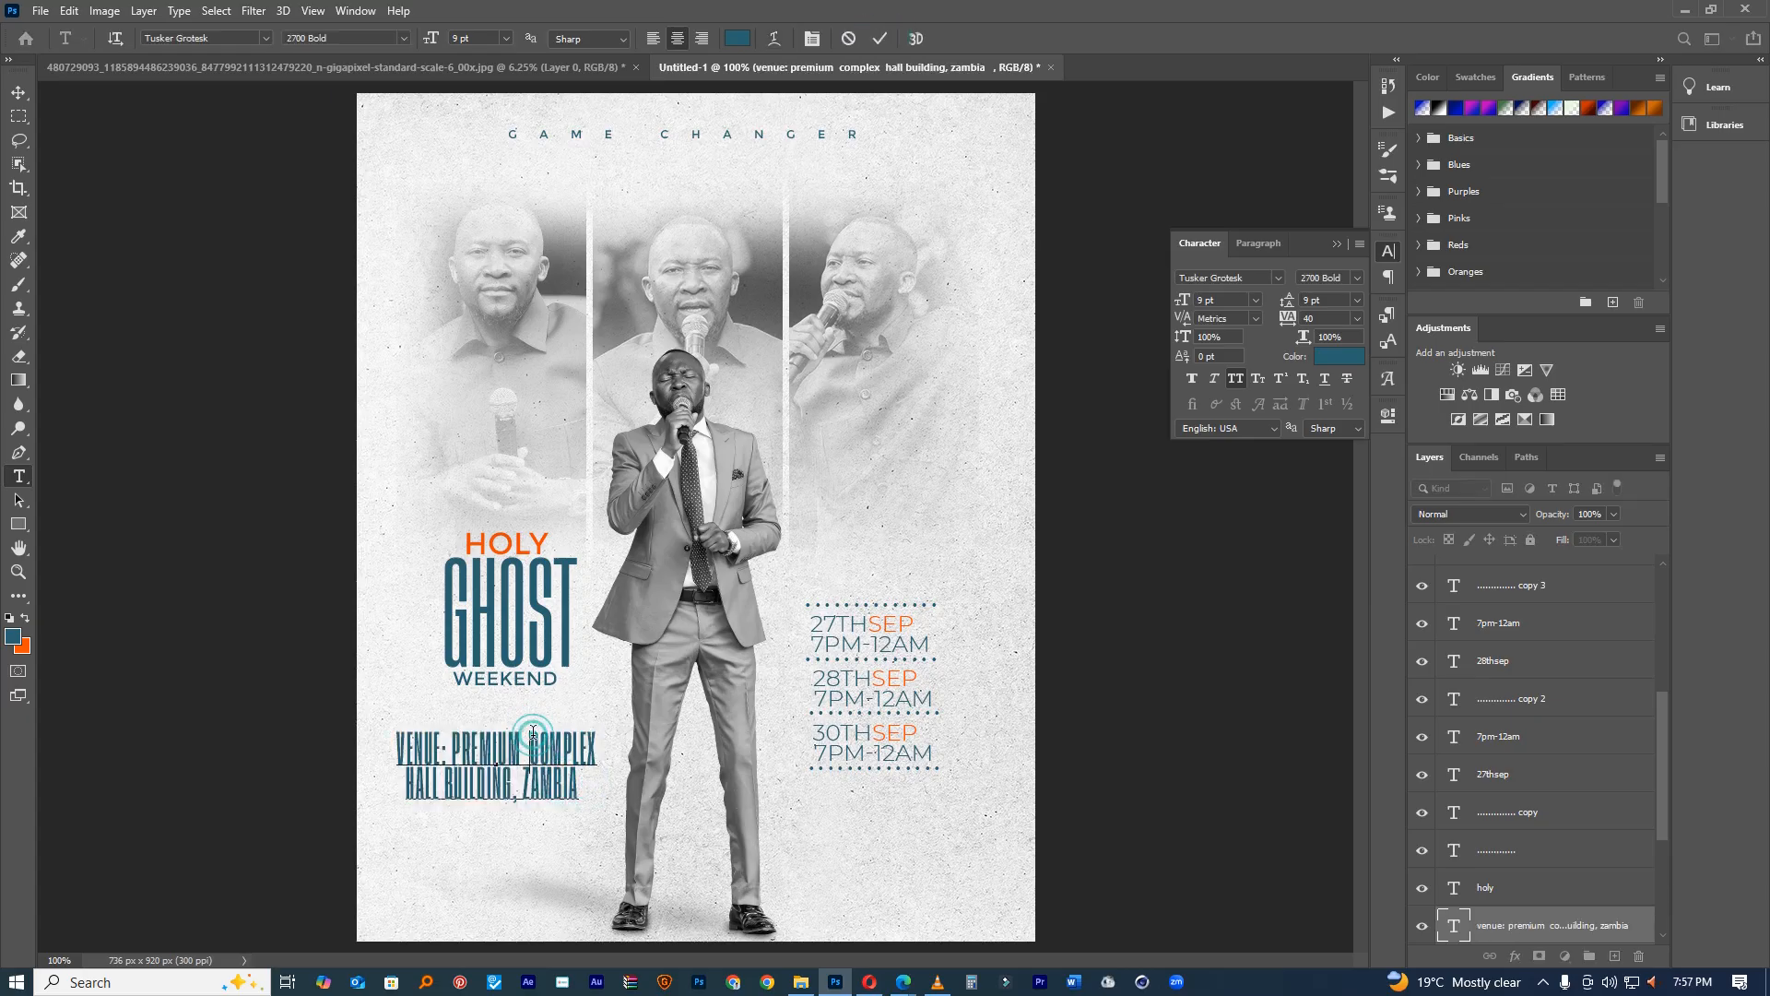
key(BackSpace)
key(BackSpace)
key(BackSpace)
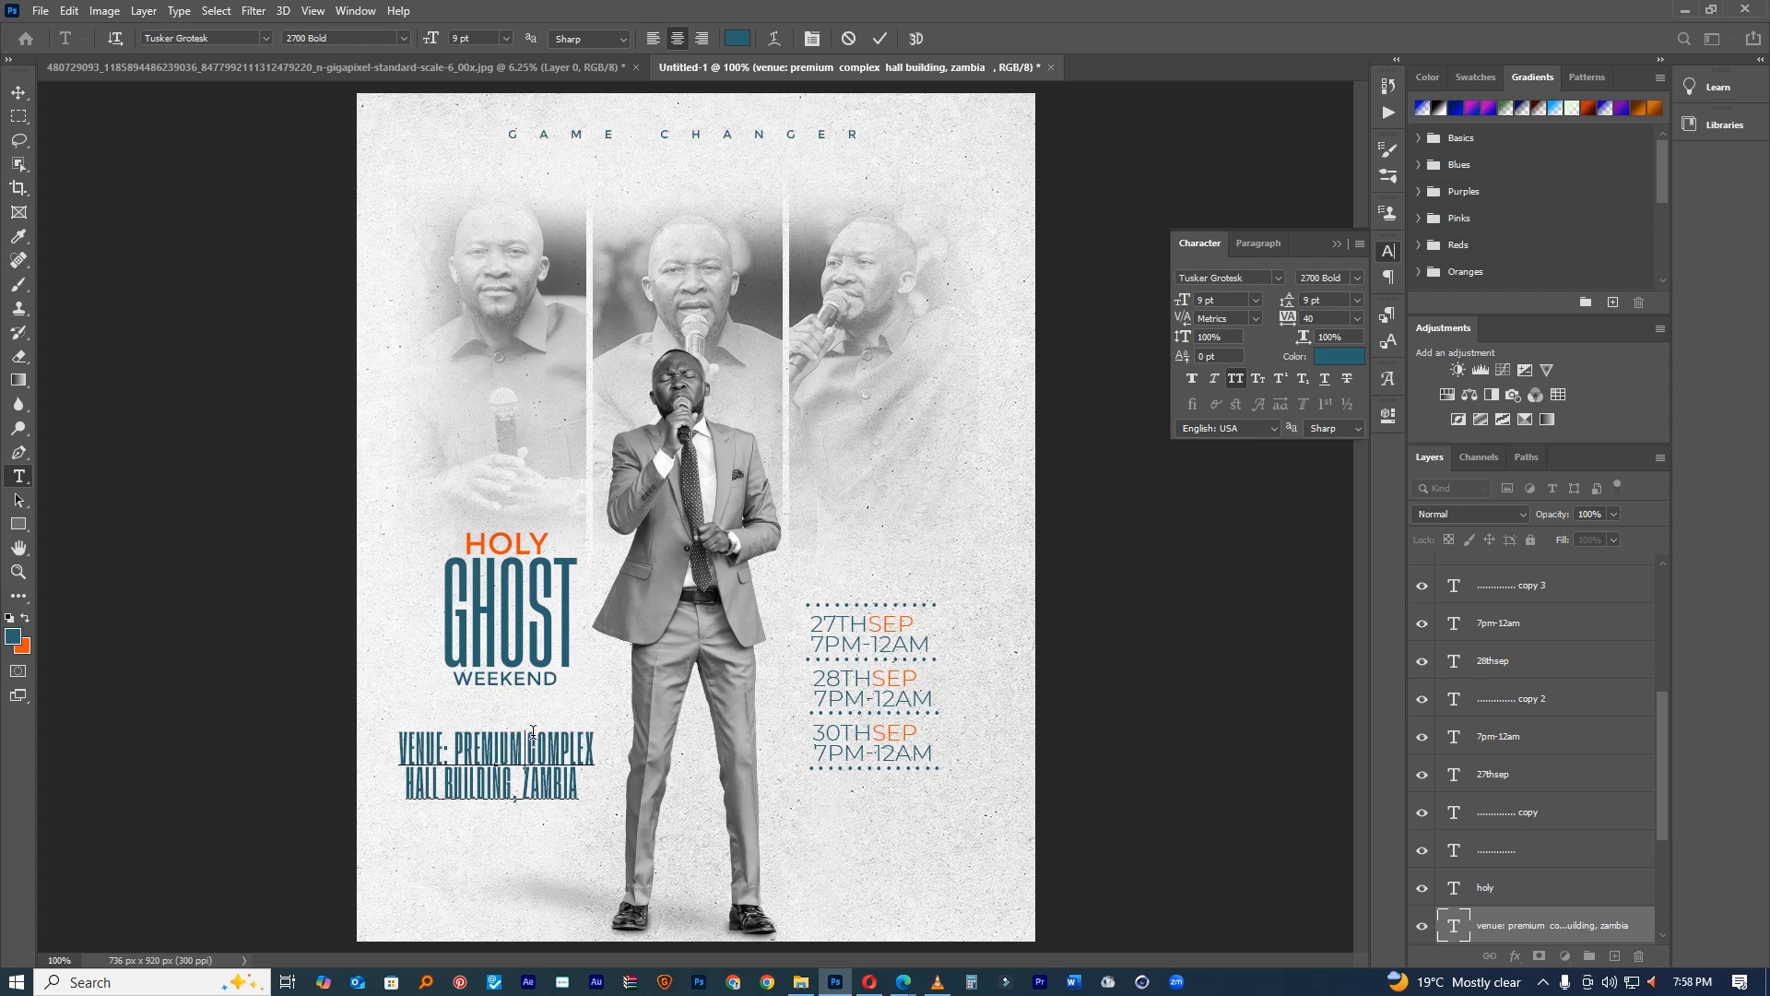
drag(579, 770, 487, 712)
click(1358, 273)
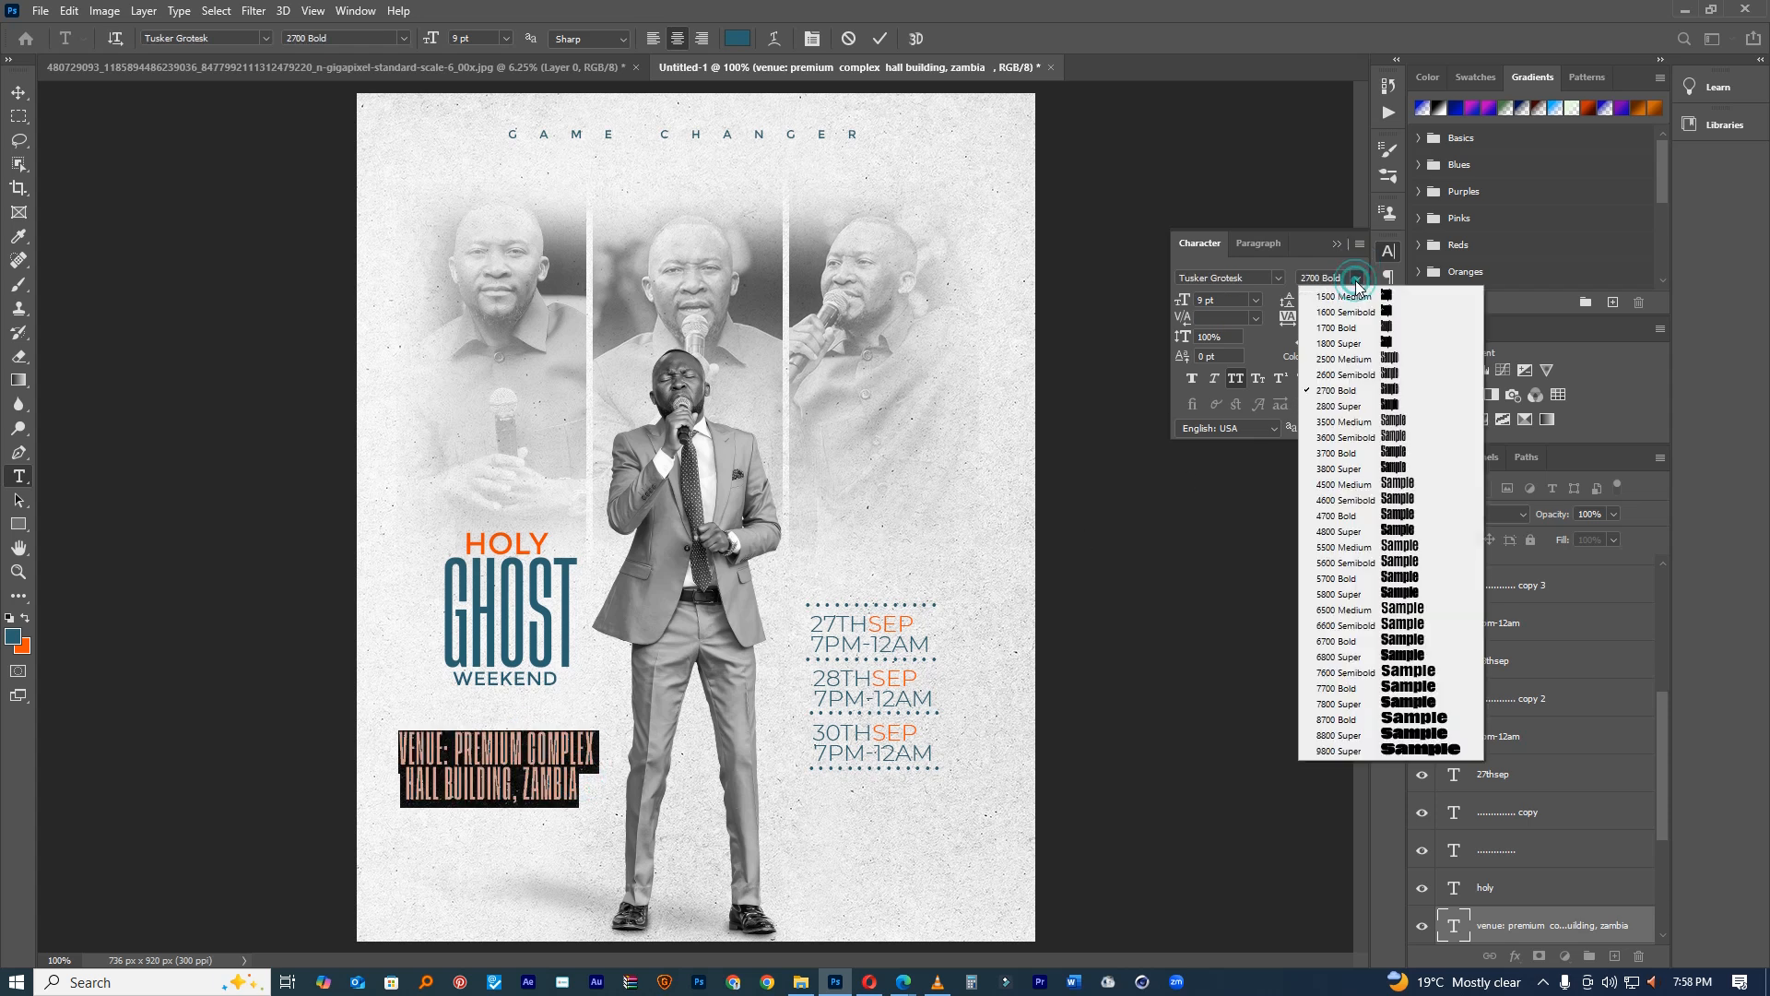
click(1397, 357)
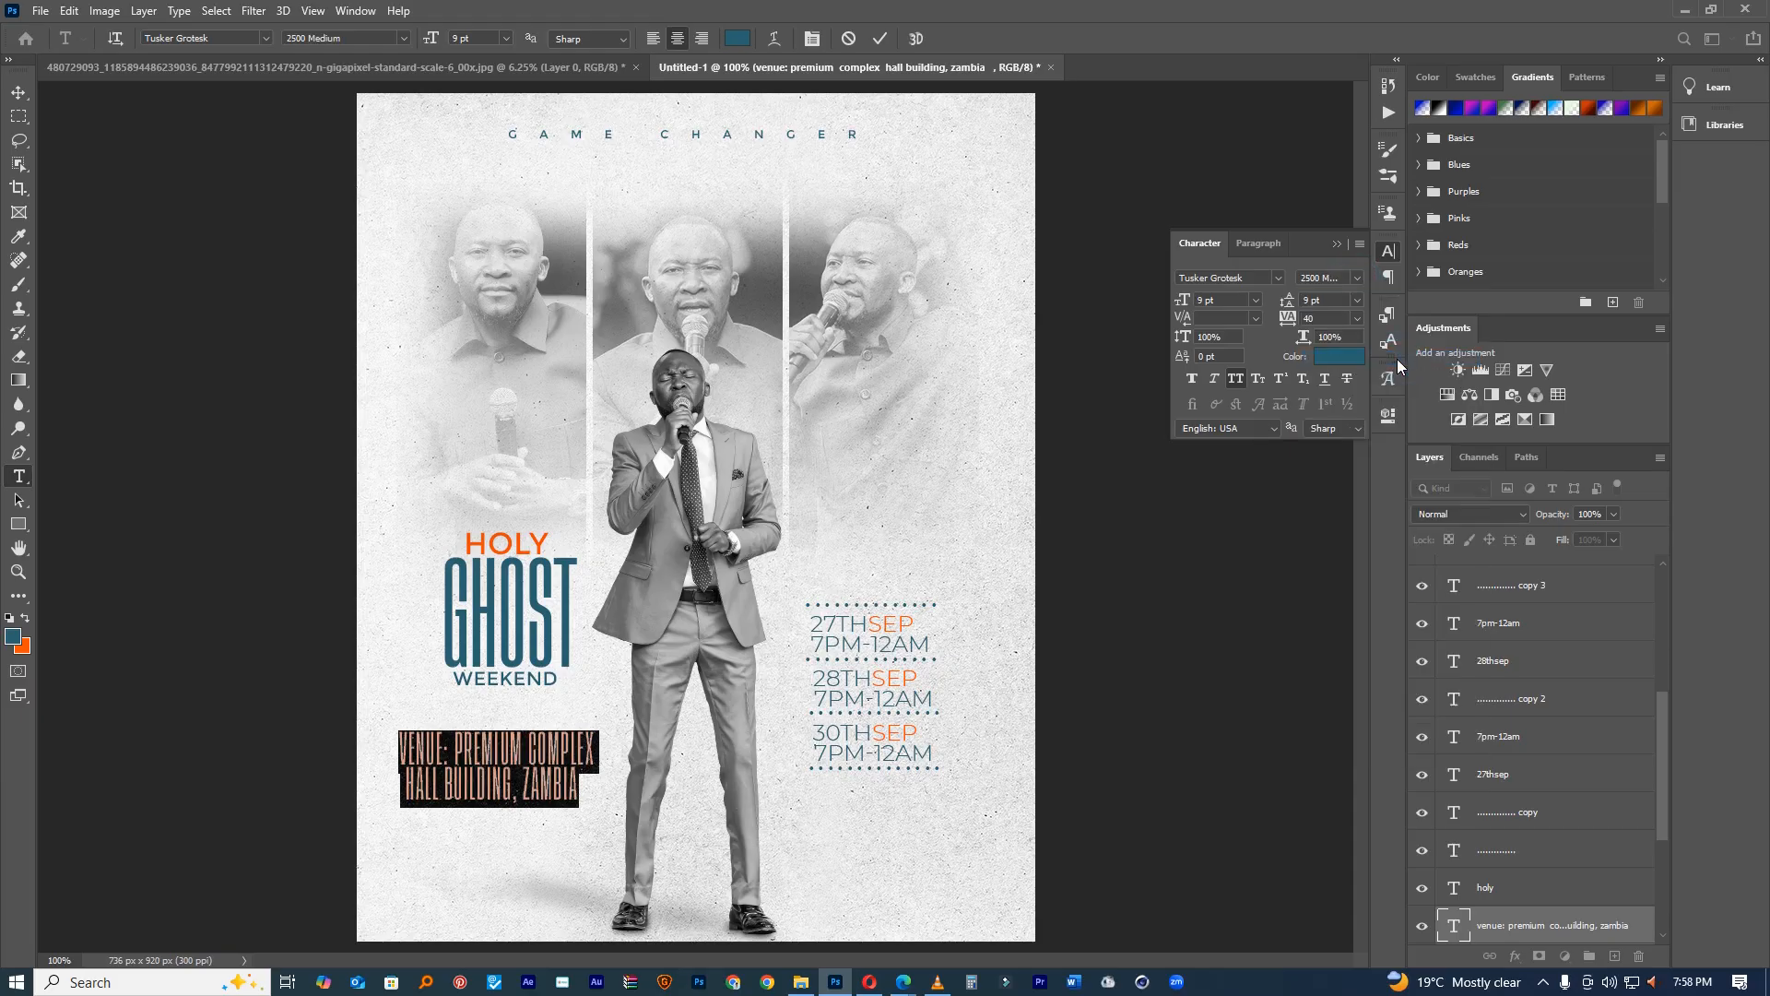
Step: Increase the leading between the two venue lines
click(575, 754)
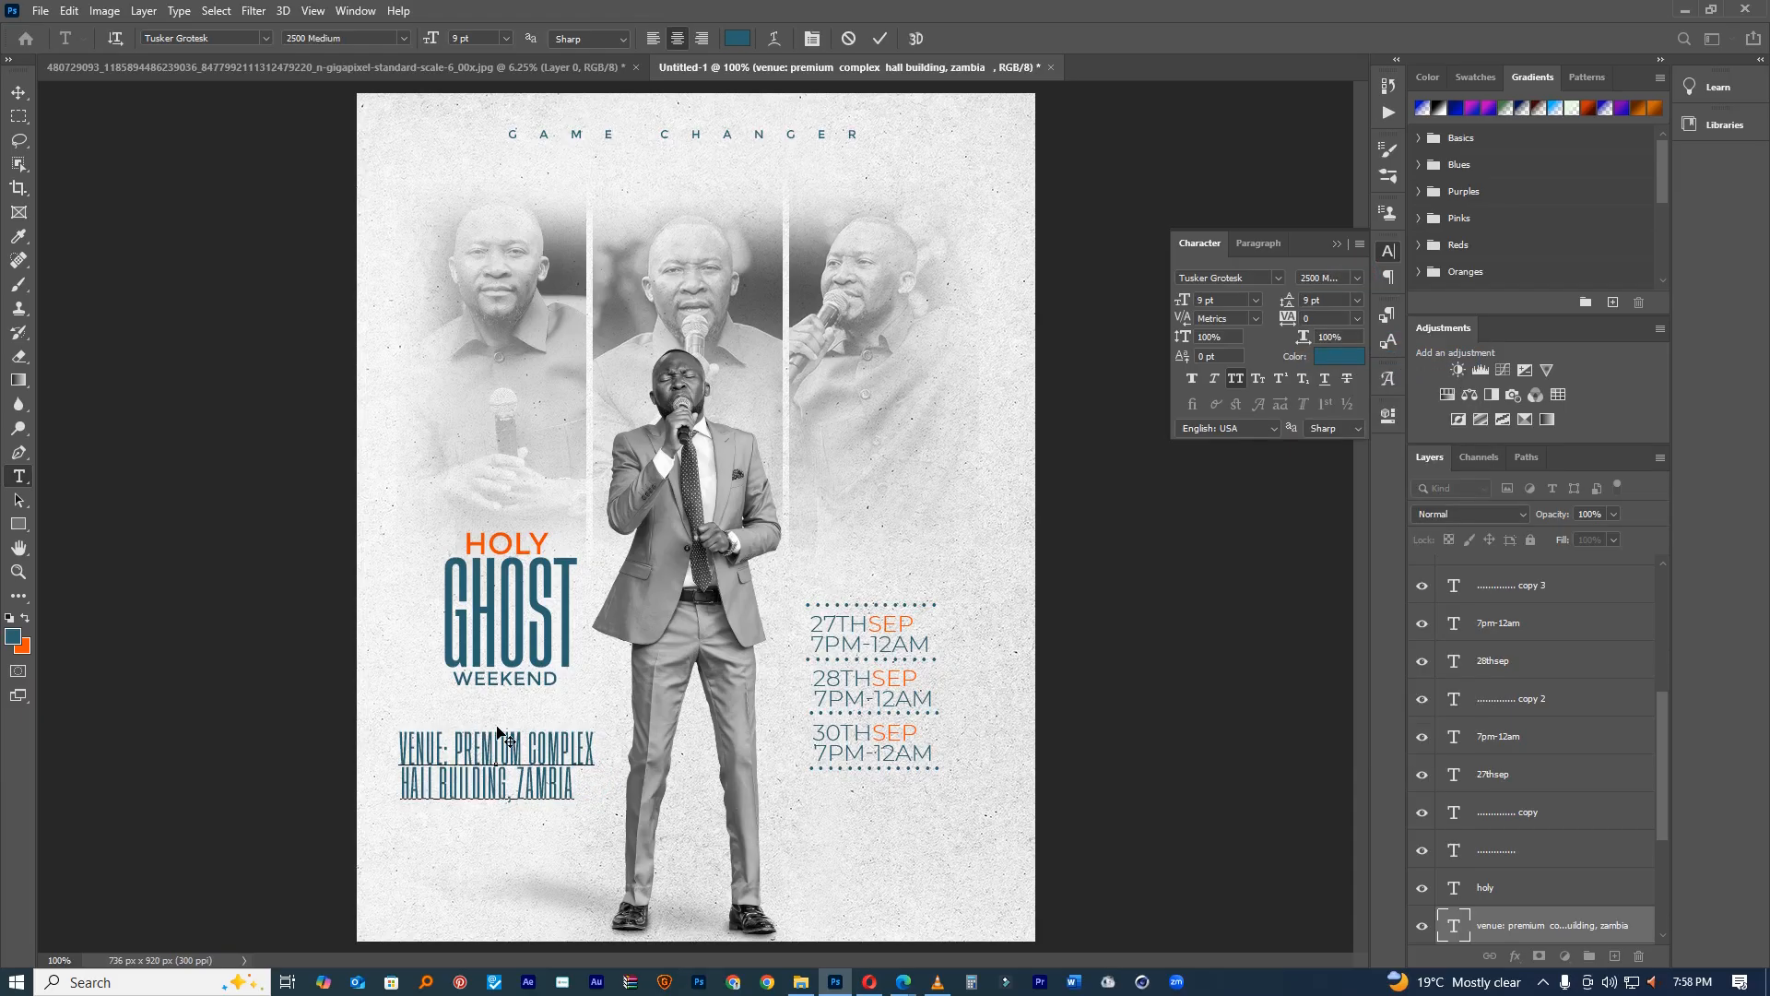
key(ctrl+a)
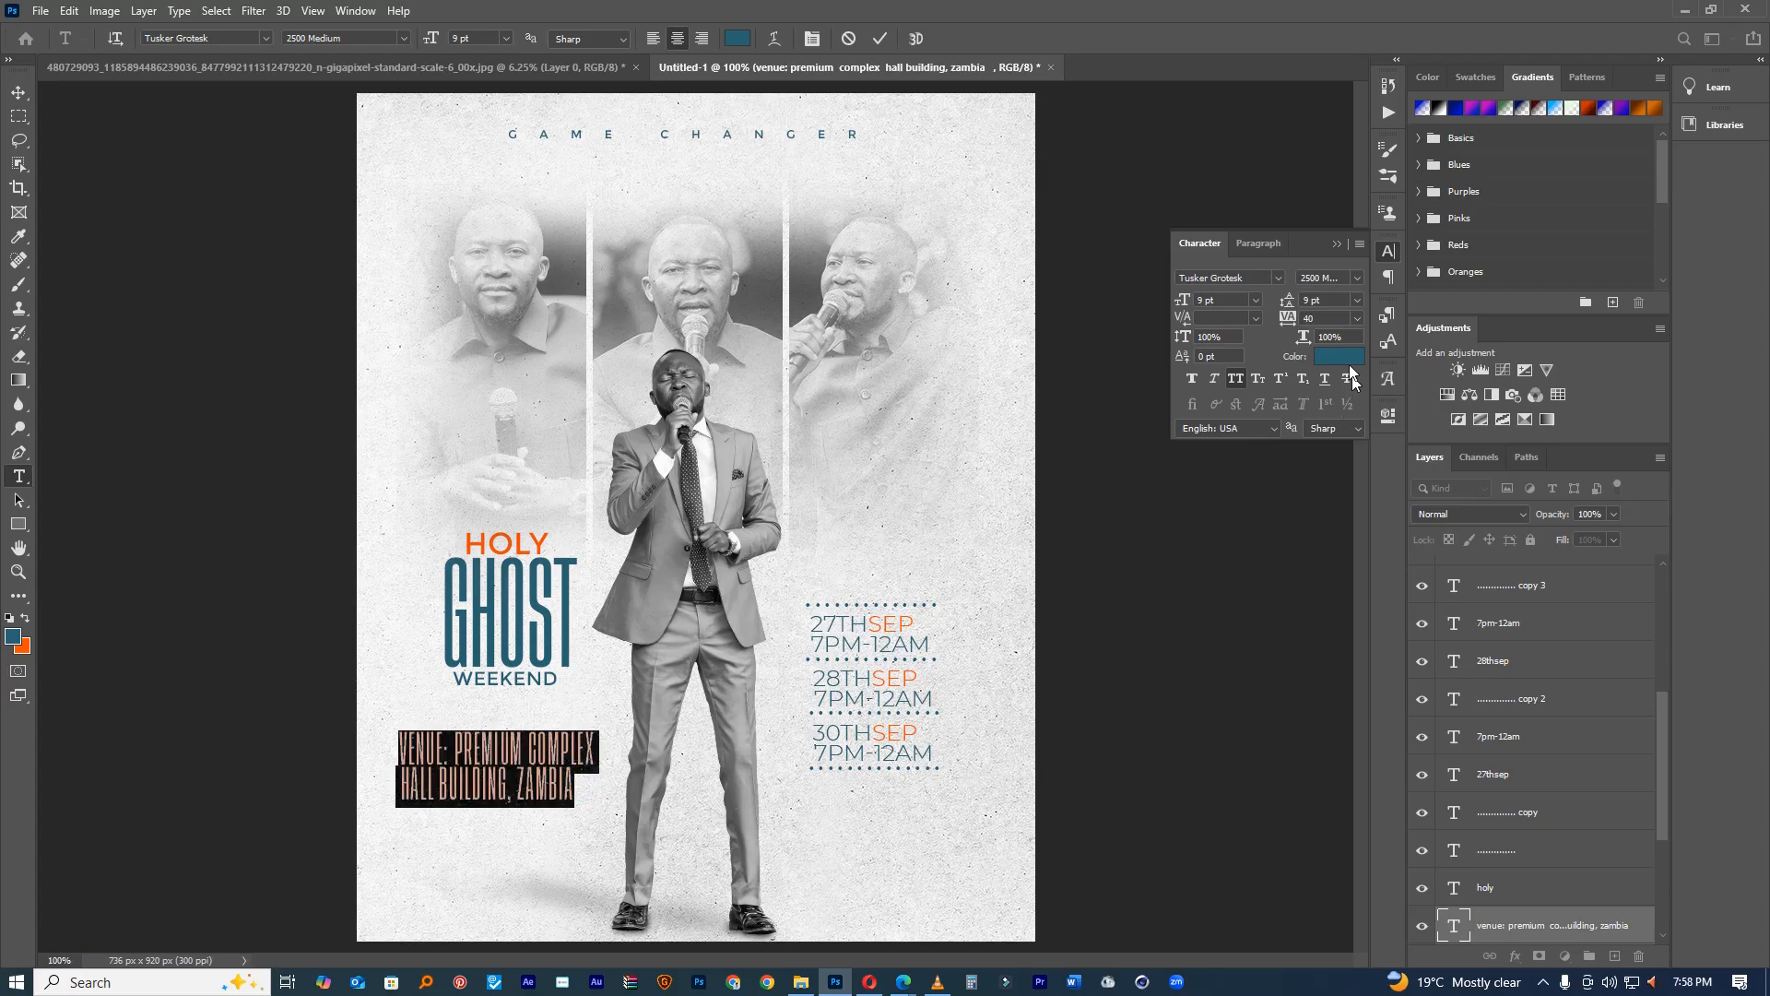
drag(1285, 304, 1285, 305)
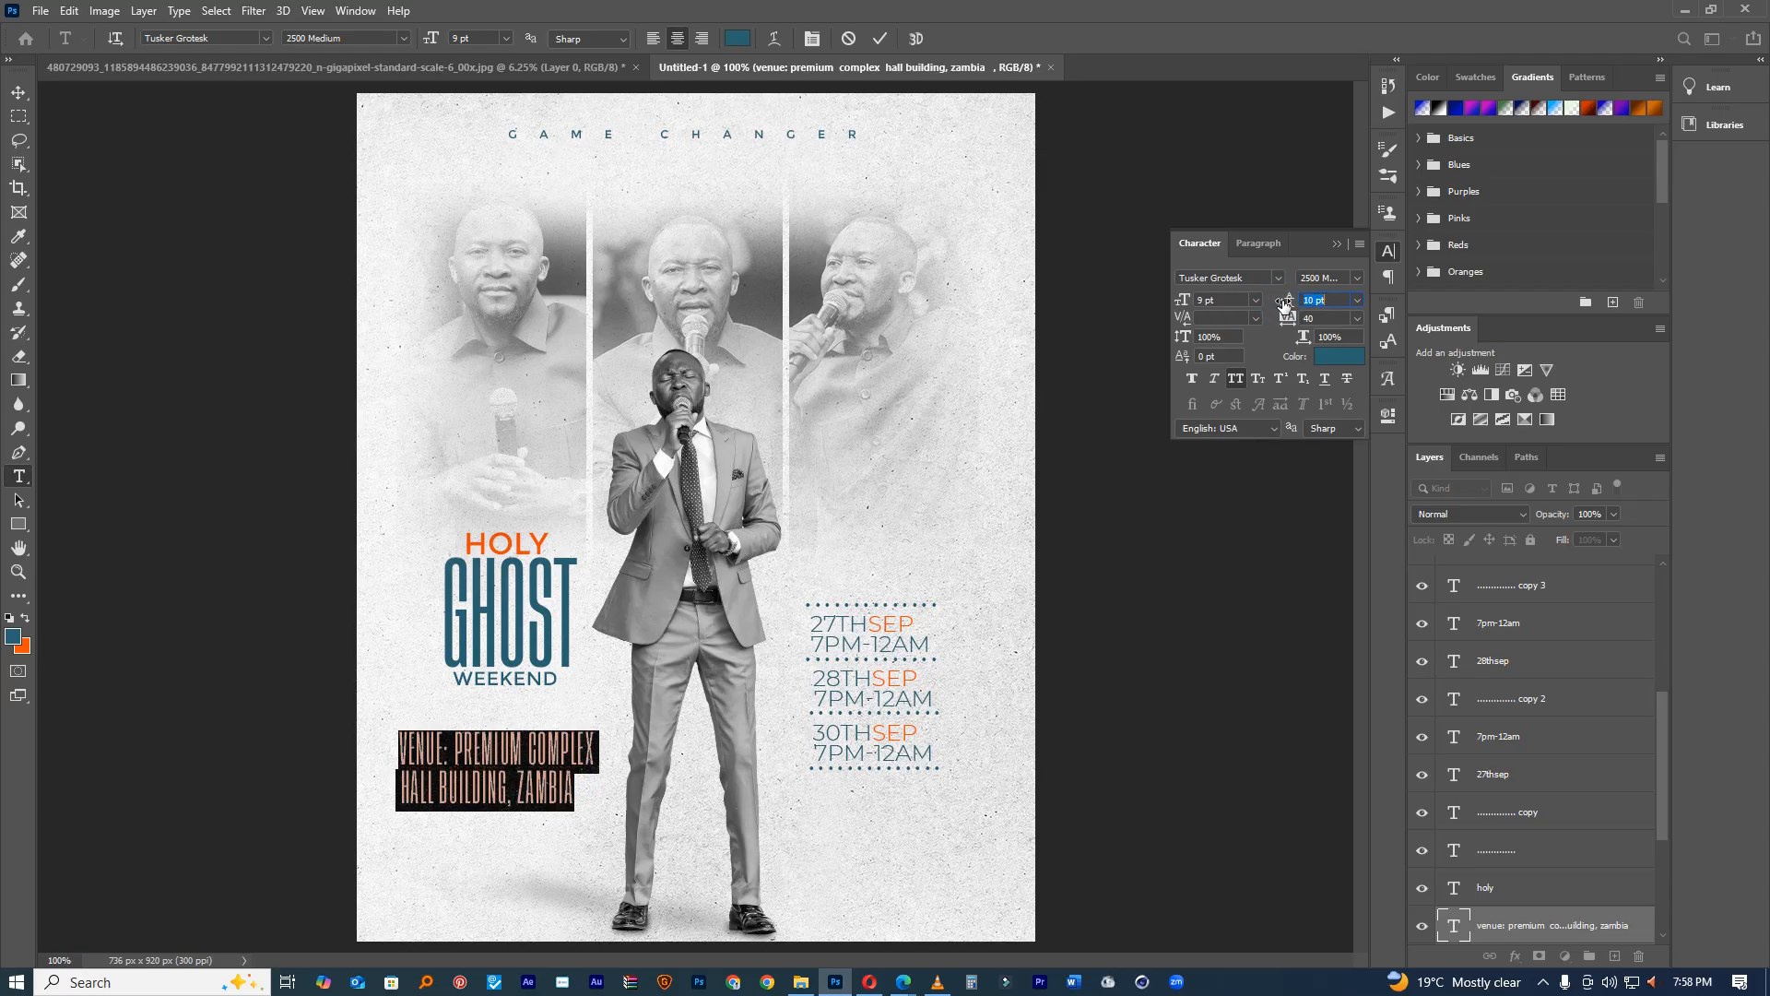
click(879, 38)
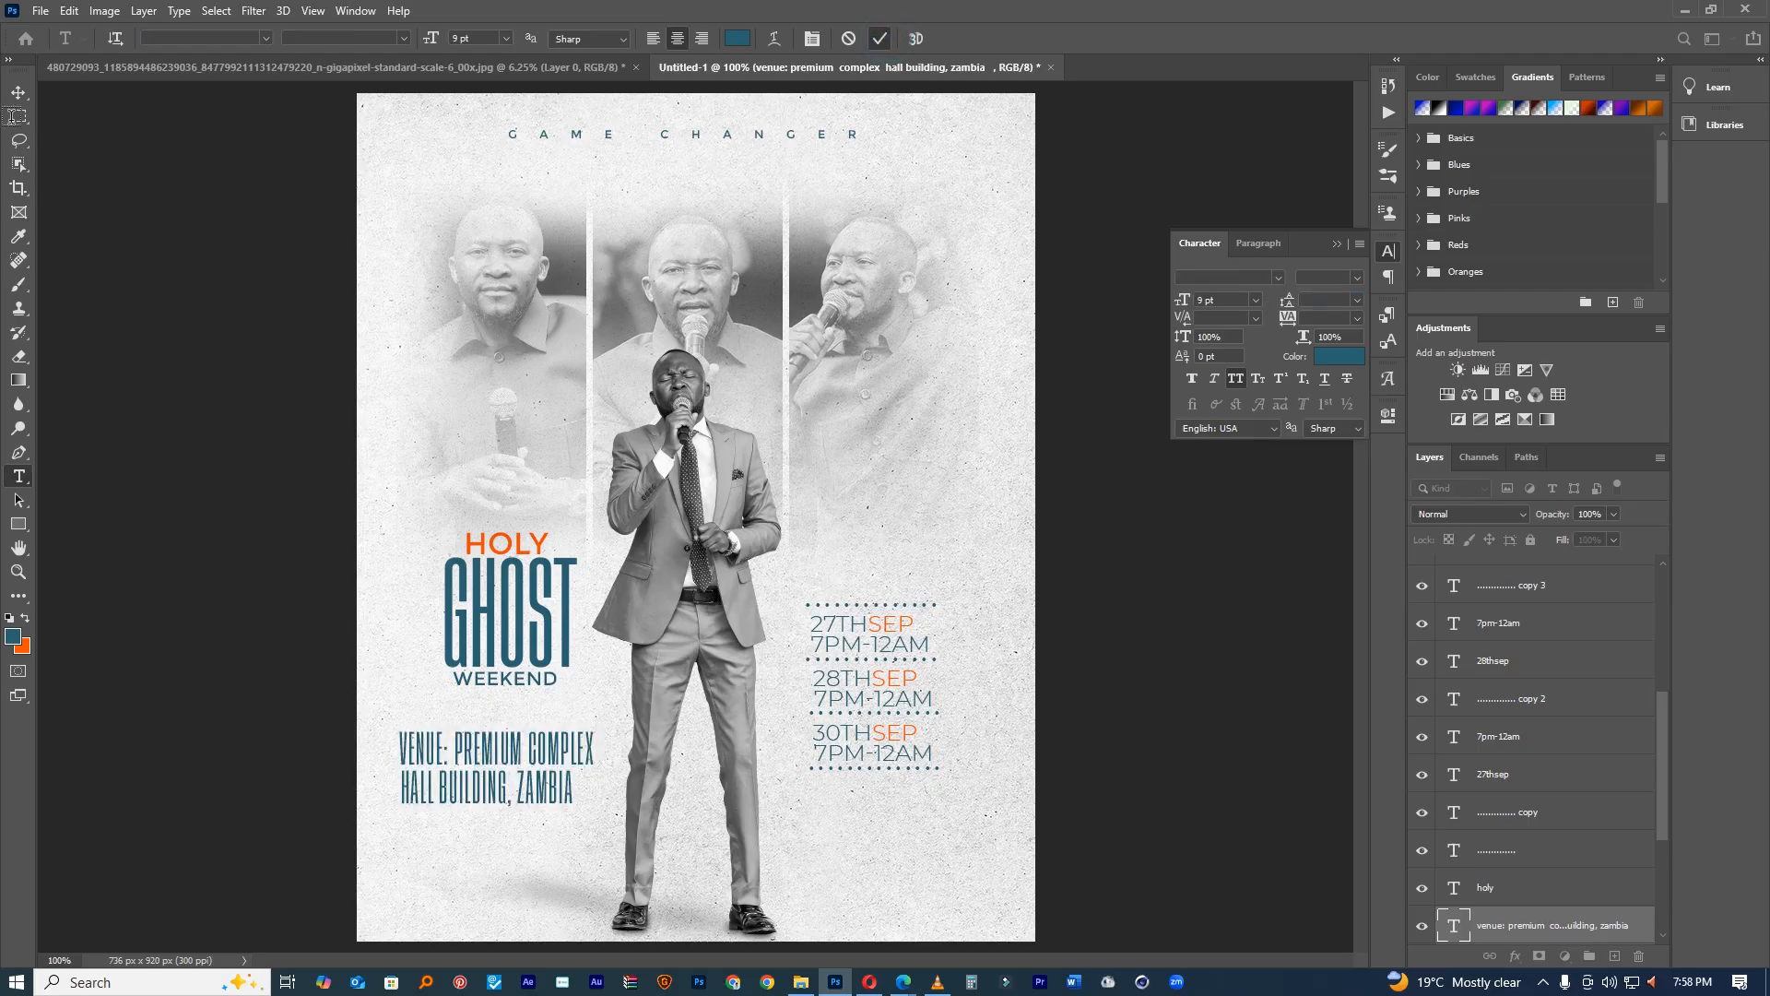
Step: Position the two-line venue text just under WEEKEND on the left
click(19, 92)
drag(566, 687, 594, 663)
drag(956, 791, 992, 731)
drag(891, 711, 877, 708)
ctrl+click(877, 708)
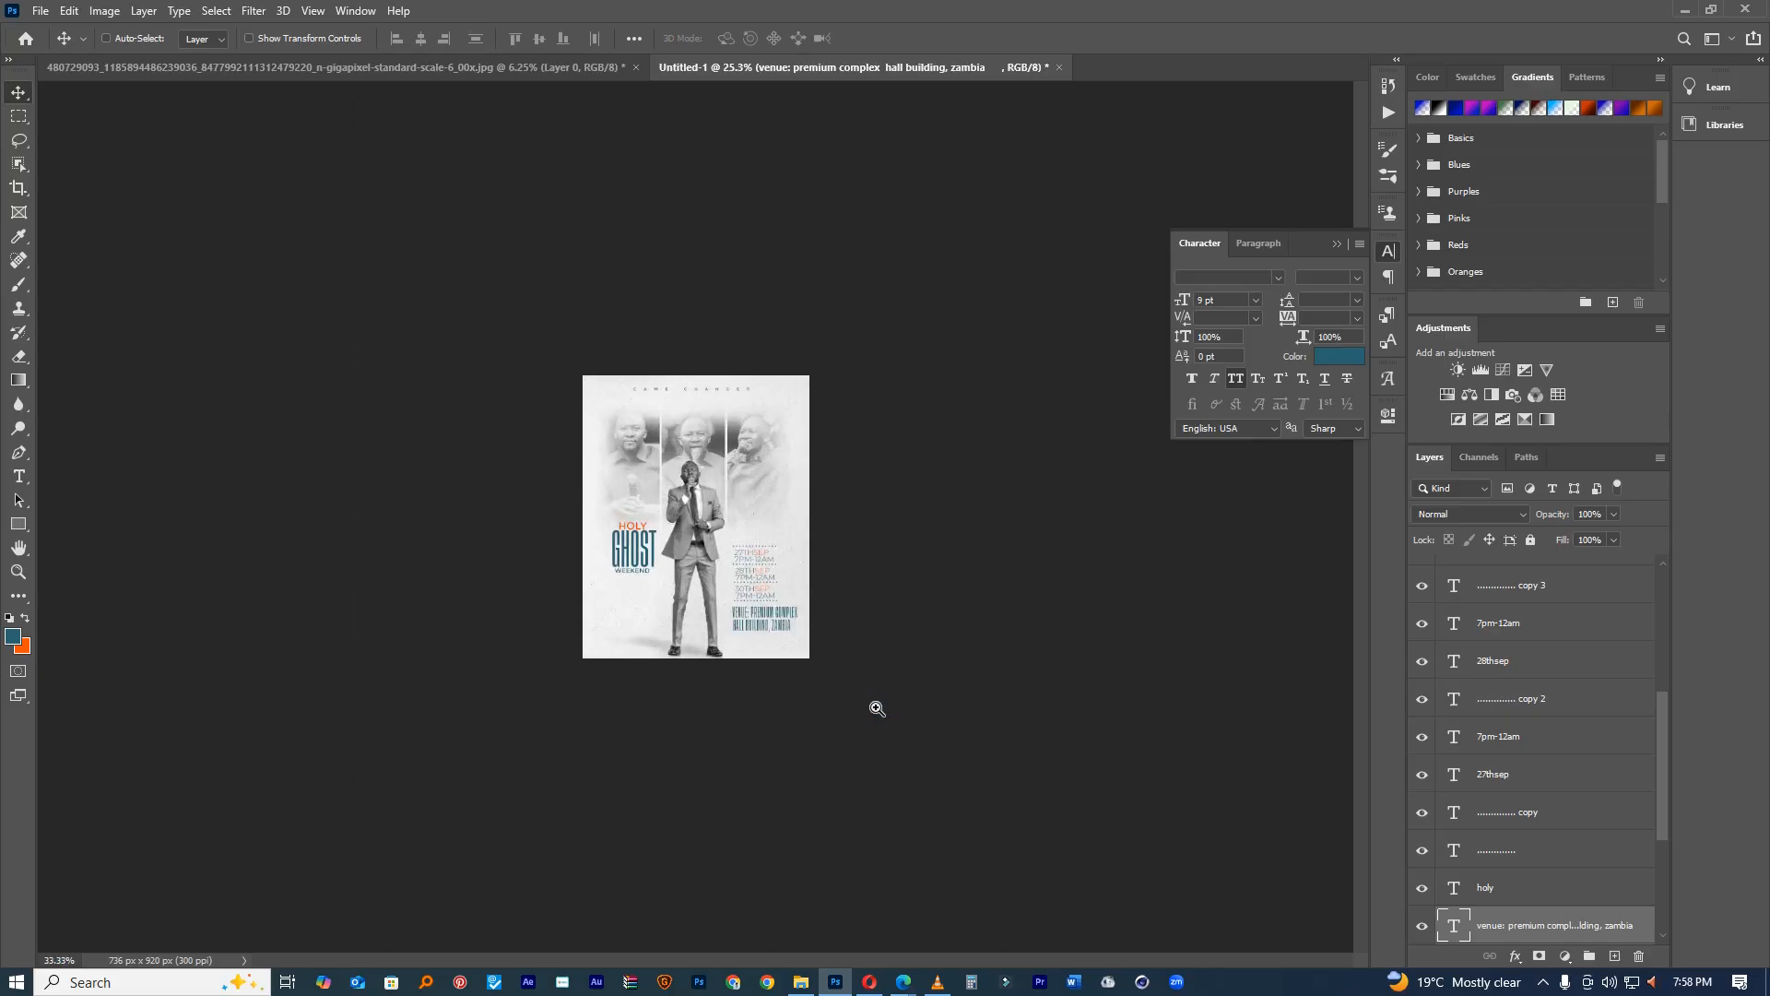
ctrl+click(877, 708)
ctrl+click(877, 708)
ctrl+click(878, 708)
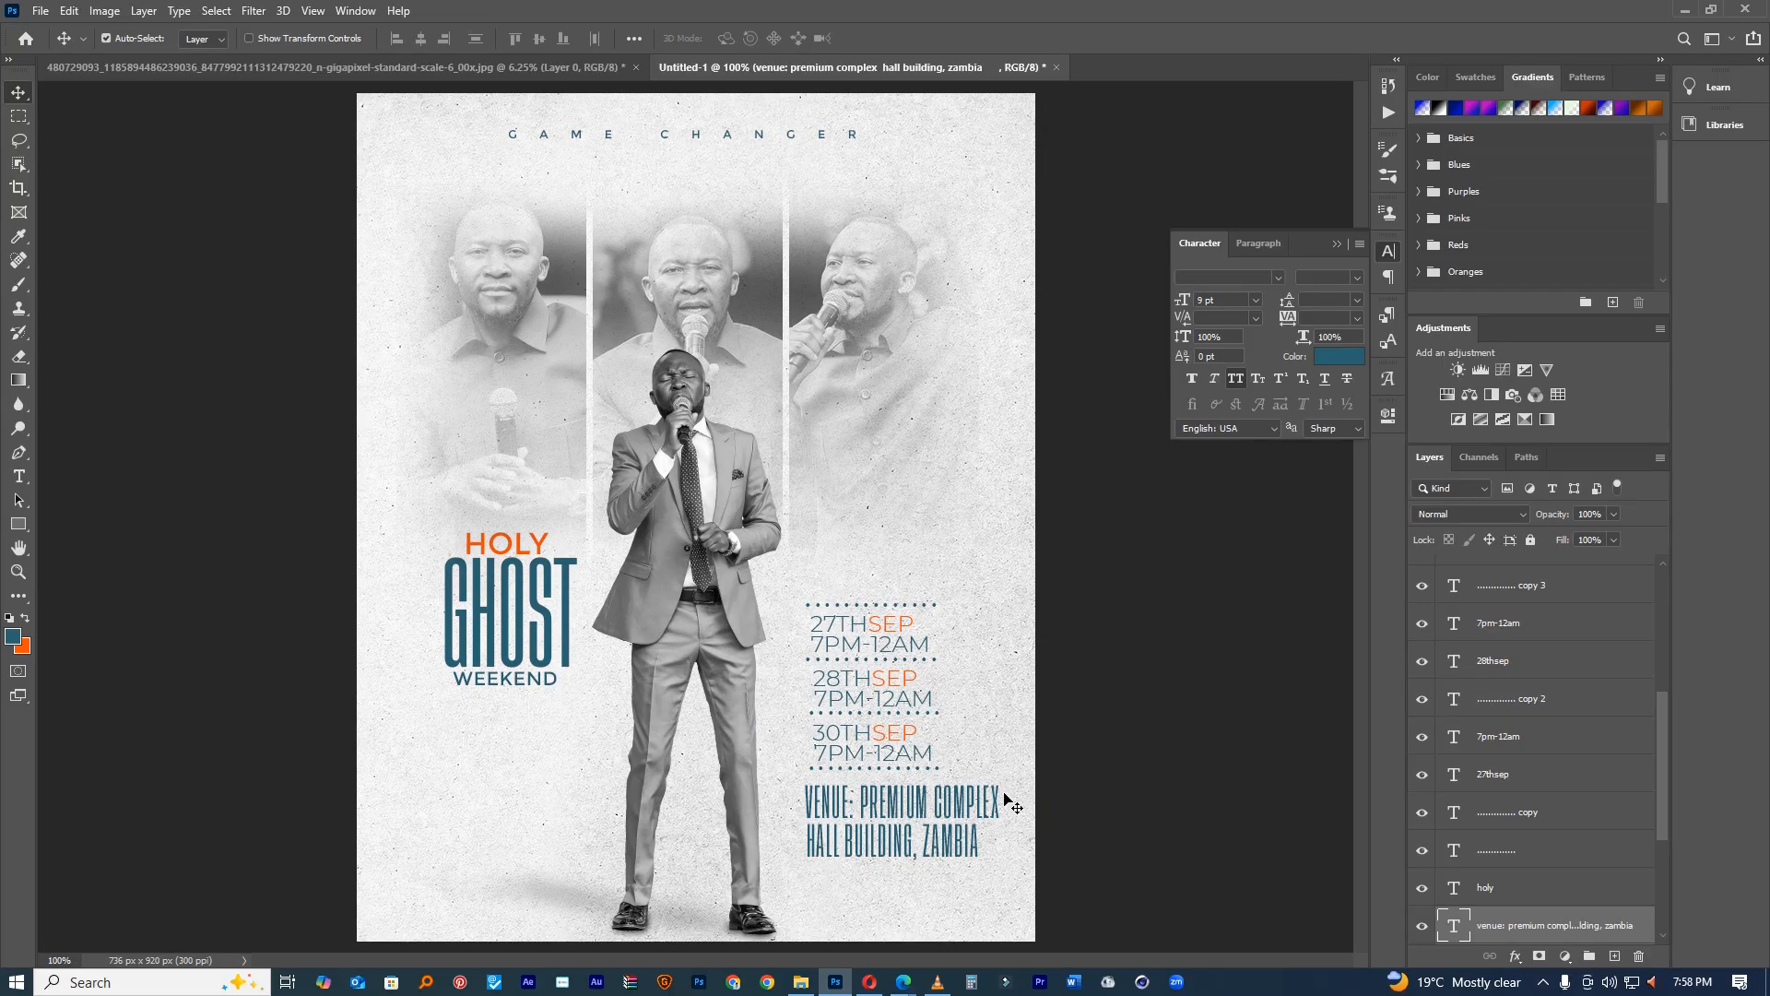
drag(922, 803, 574, 718)
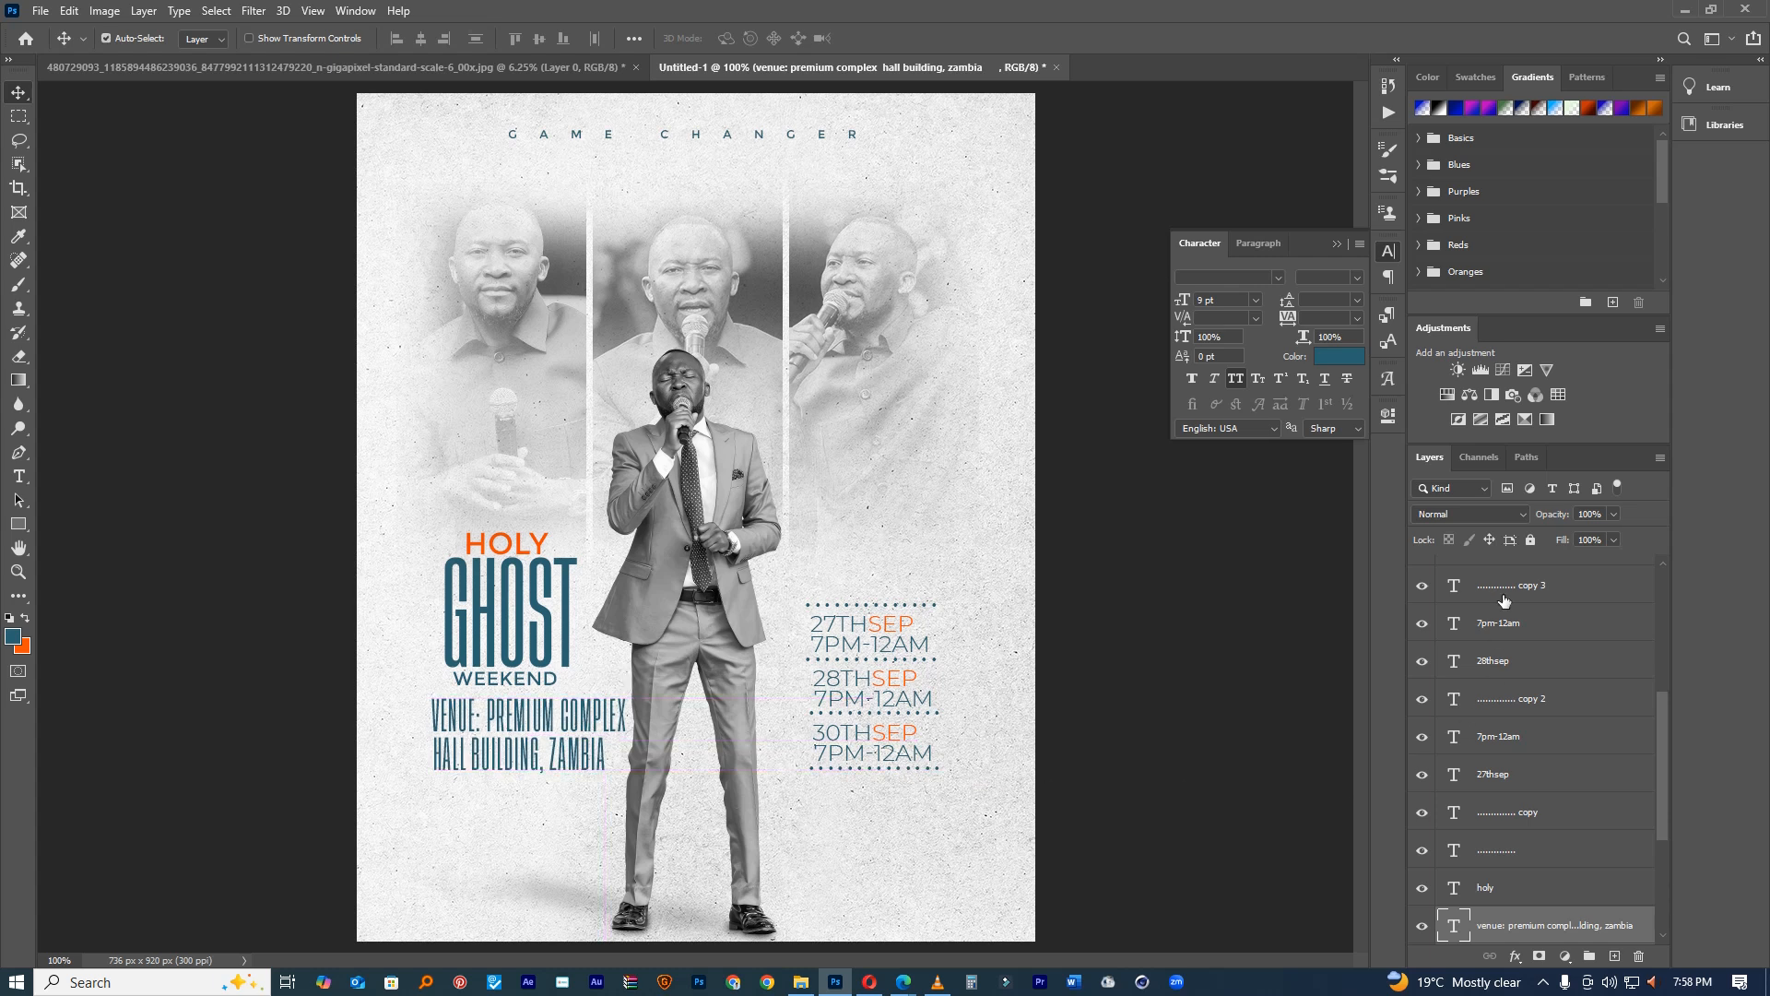
double_click(1457, 933)
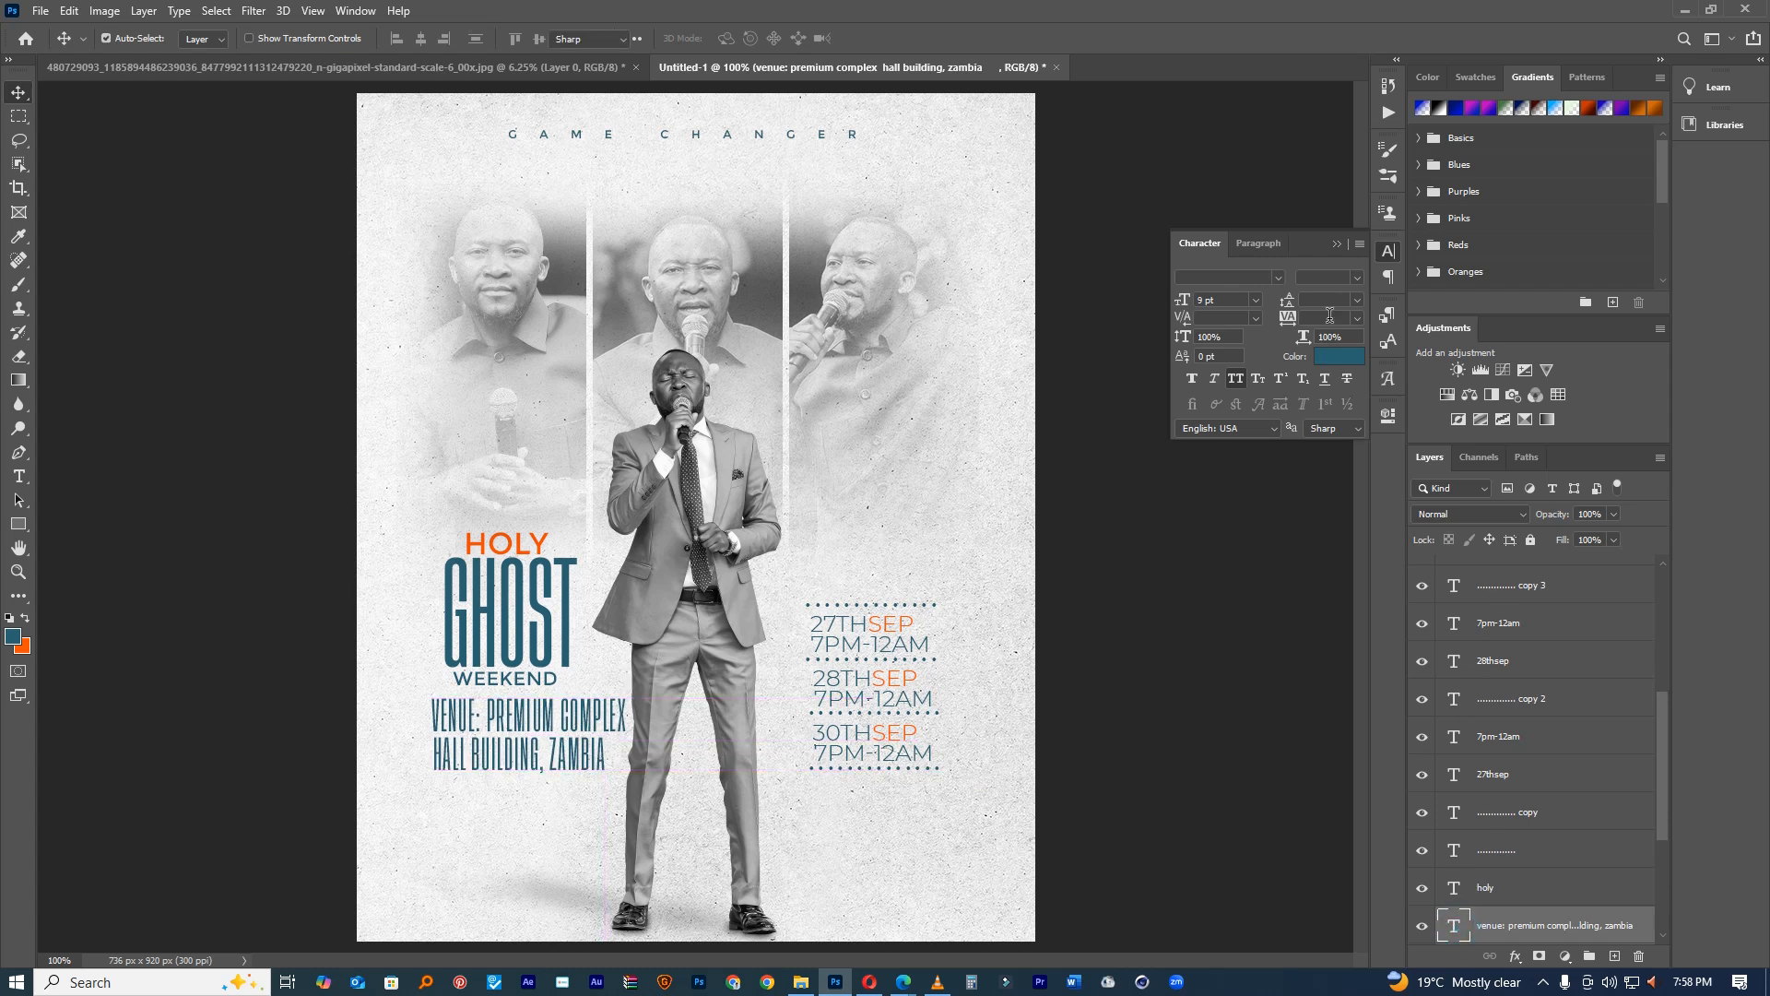
Step: Set the venue text in Montserrat at 3 pt with tight 5 pt line spacing
click(1356, 277)
click(1277, 278)
click(1277, 278)
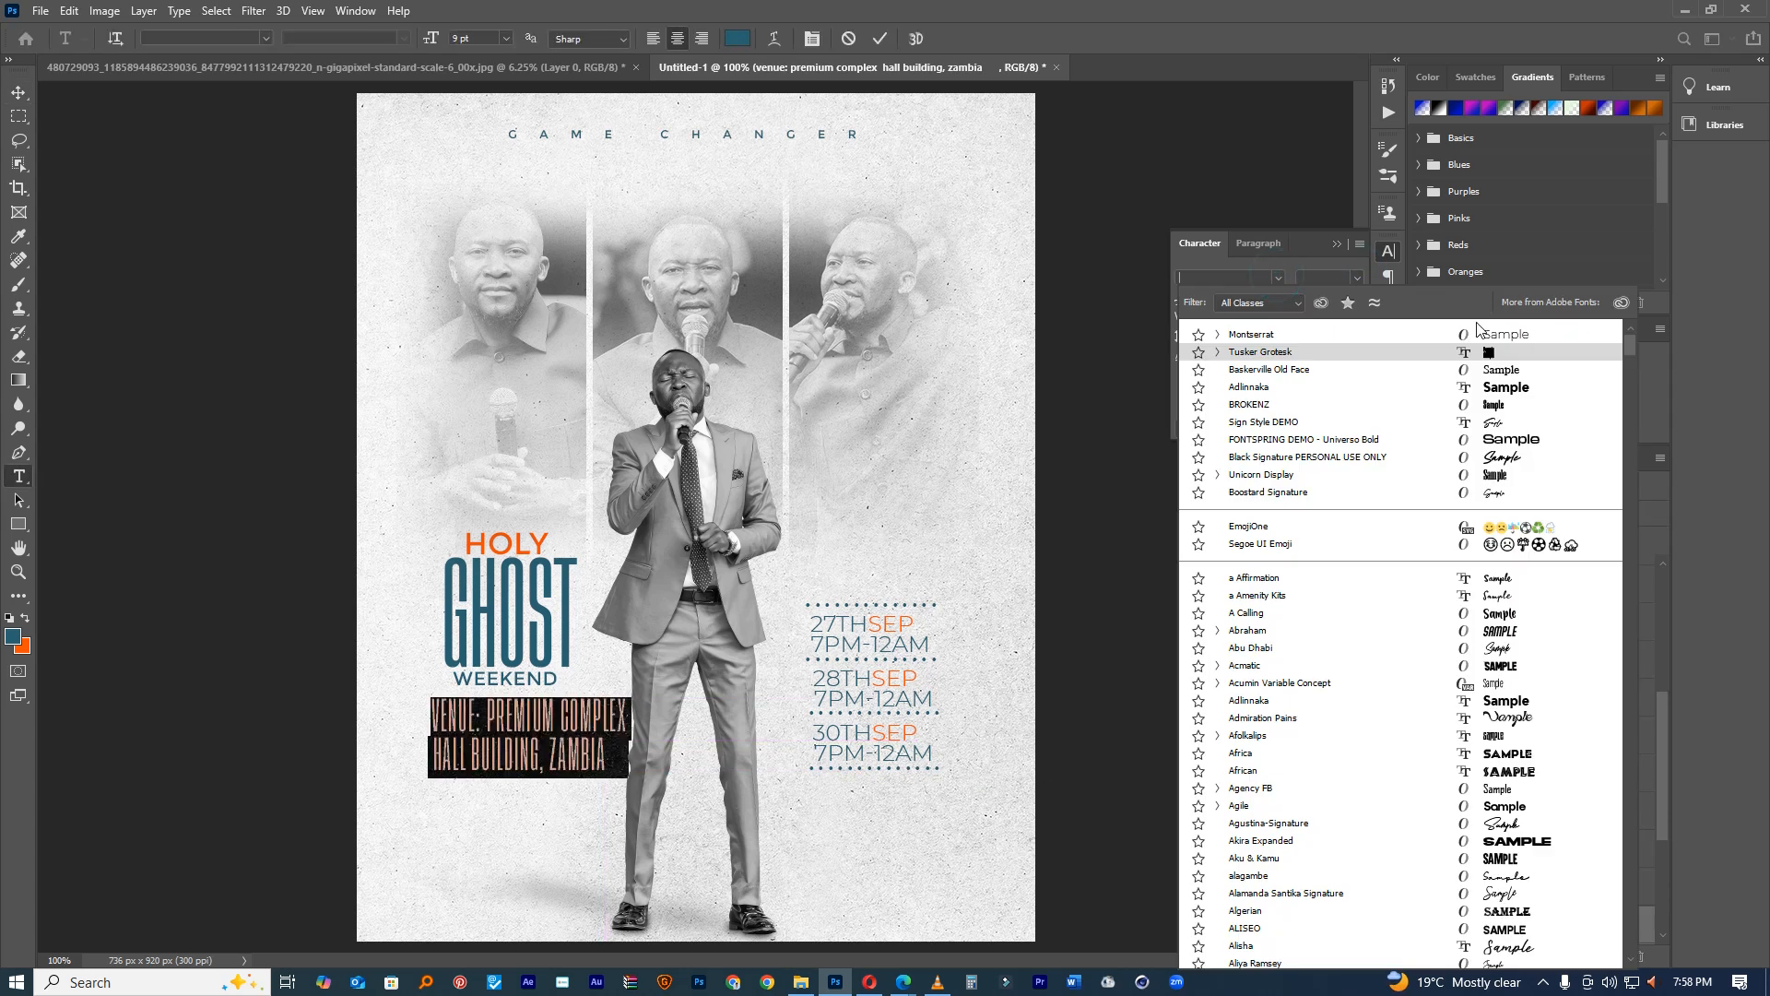
click(1512, 341)
drag(1191, 301, 1180, 300)
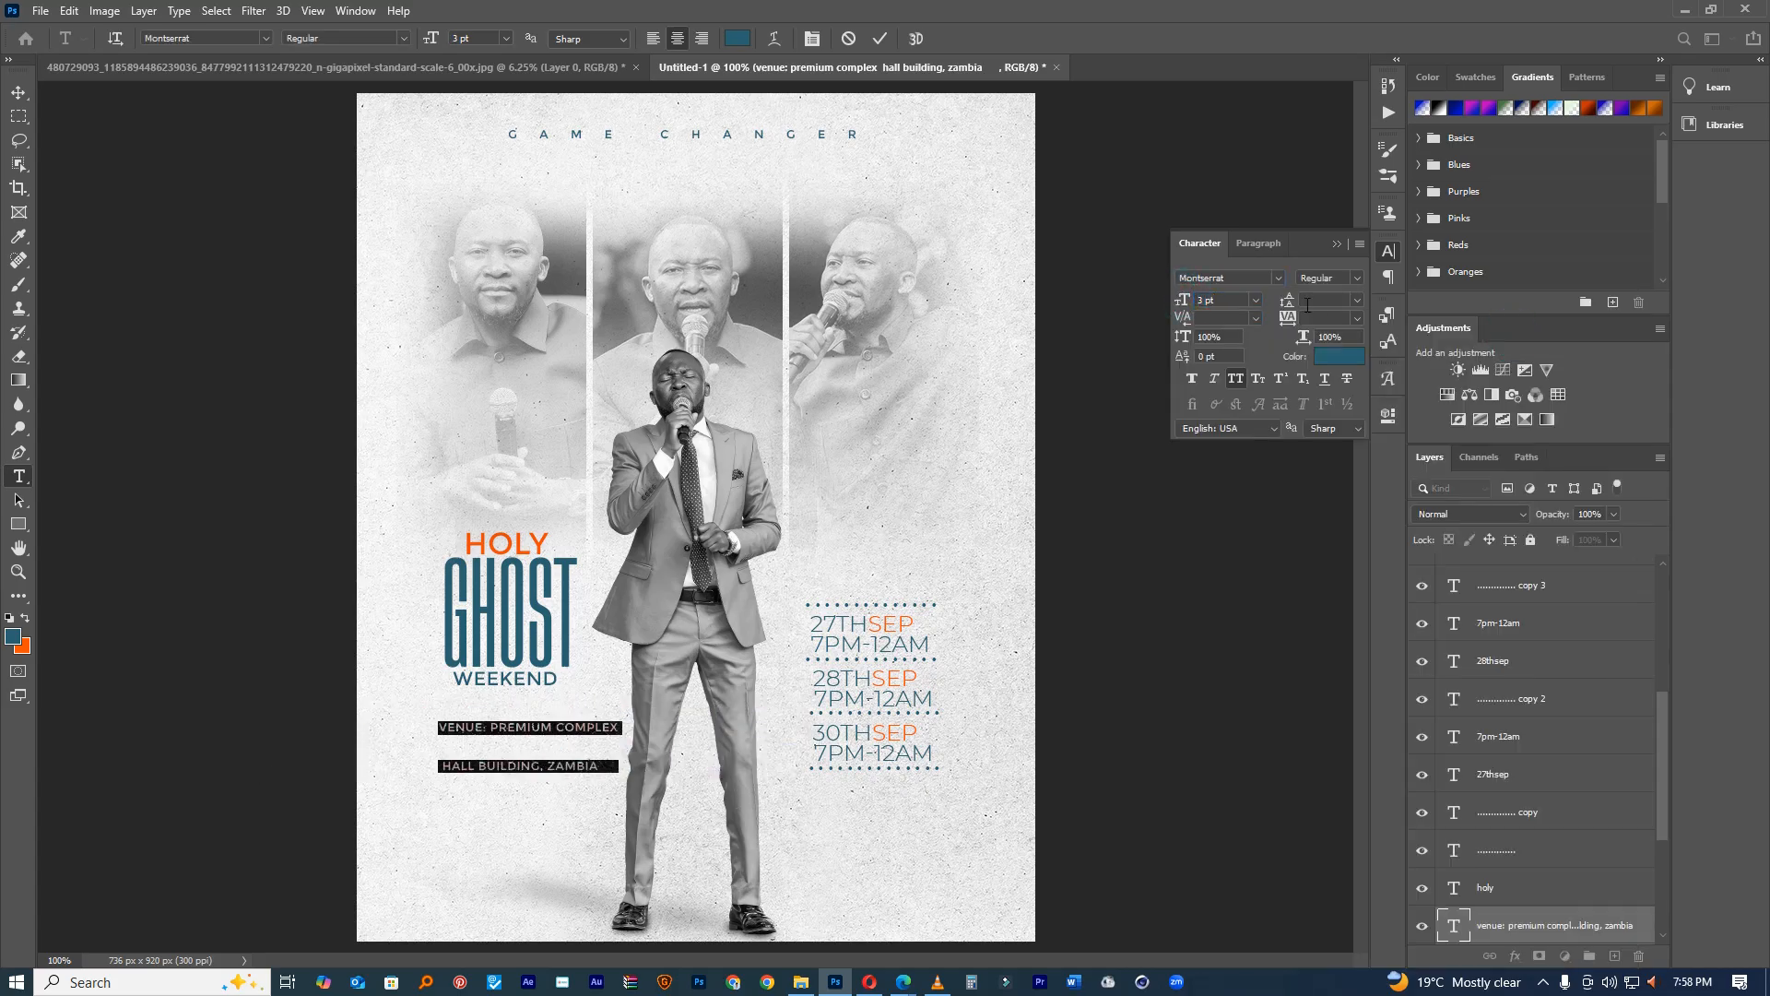
click(1360, 301)
click(1354, 316)
drag(1289, 302, 1289, 303)
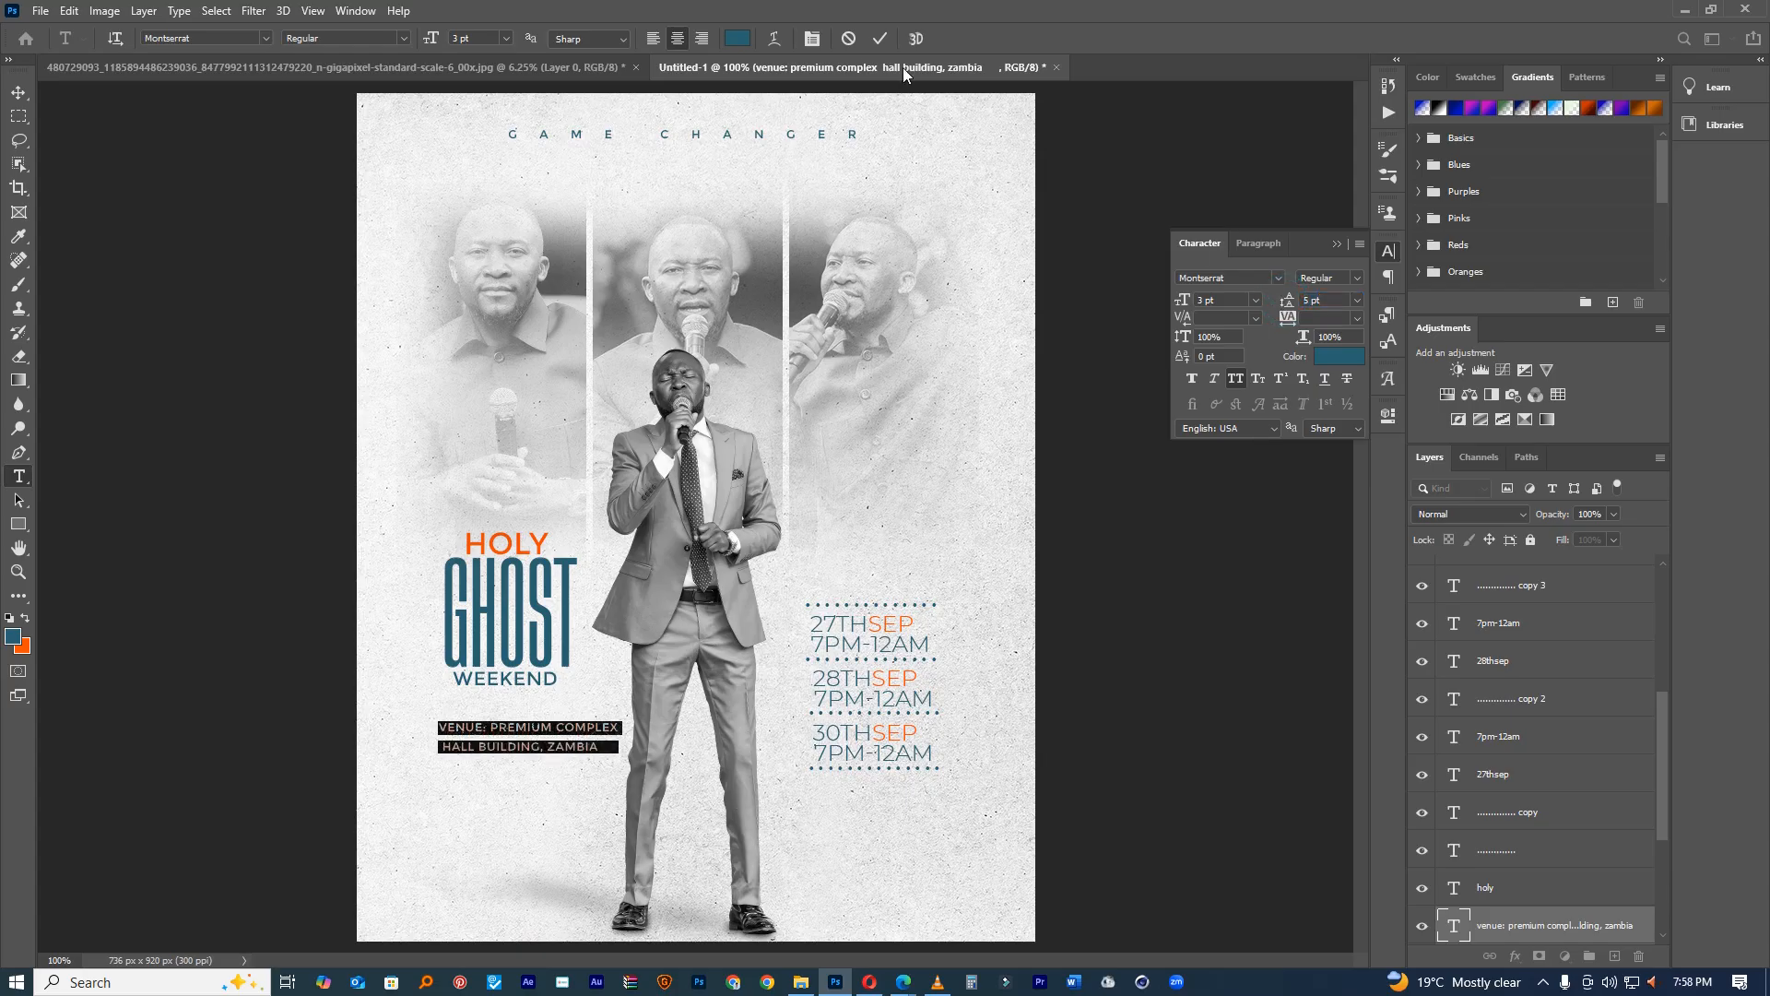
click(879, 39)
Step: Move the venue text block into place under WEEKEND
key(v)
ctrl+click(605, 691)
drag(578, 724, 624, 624)
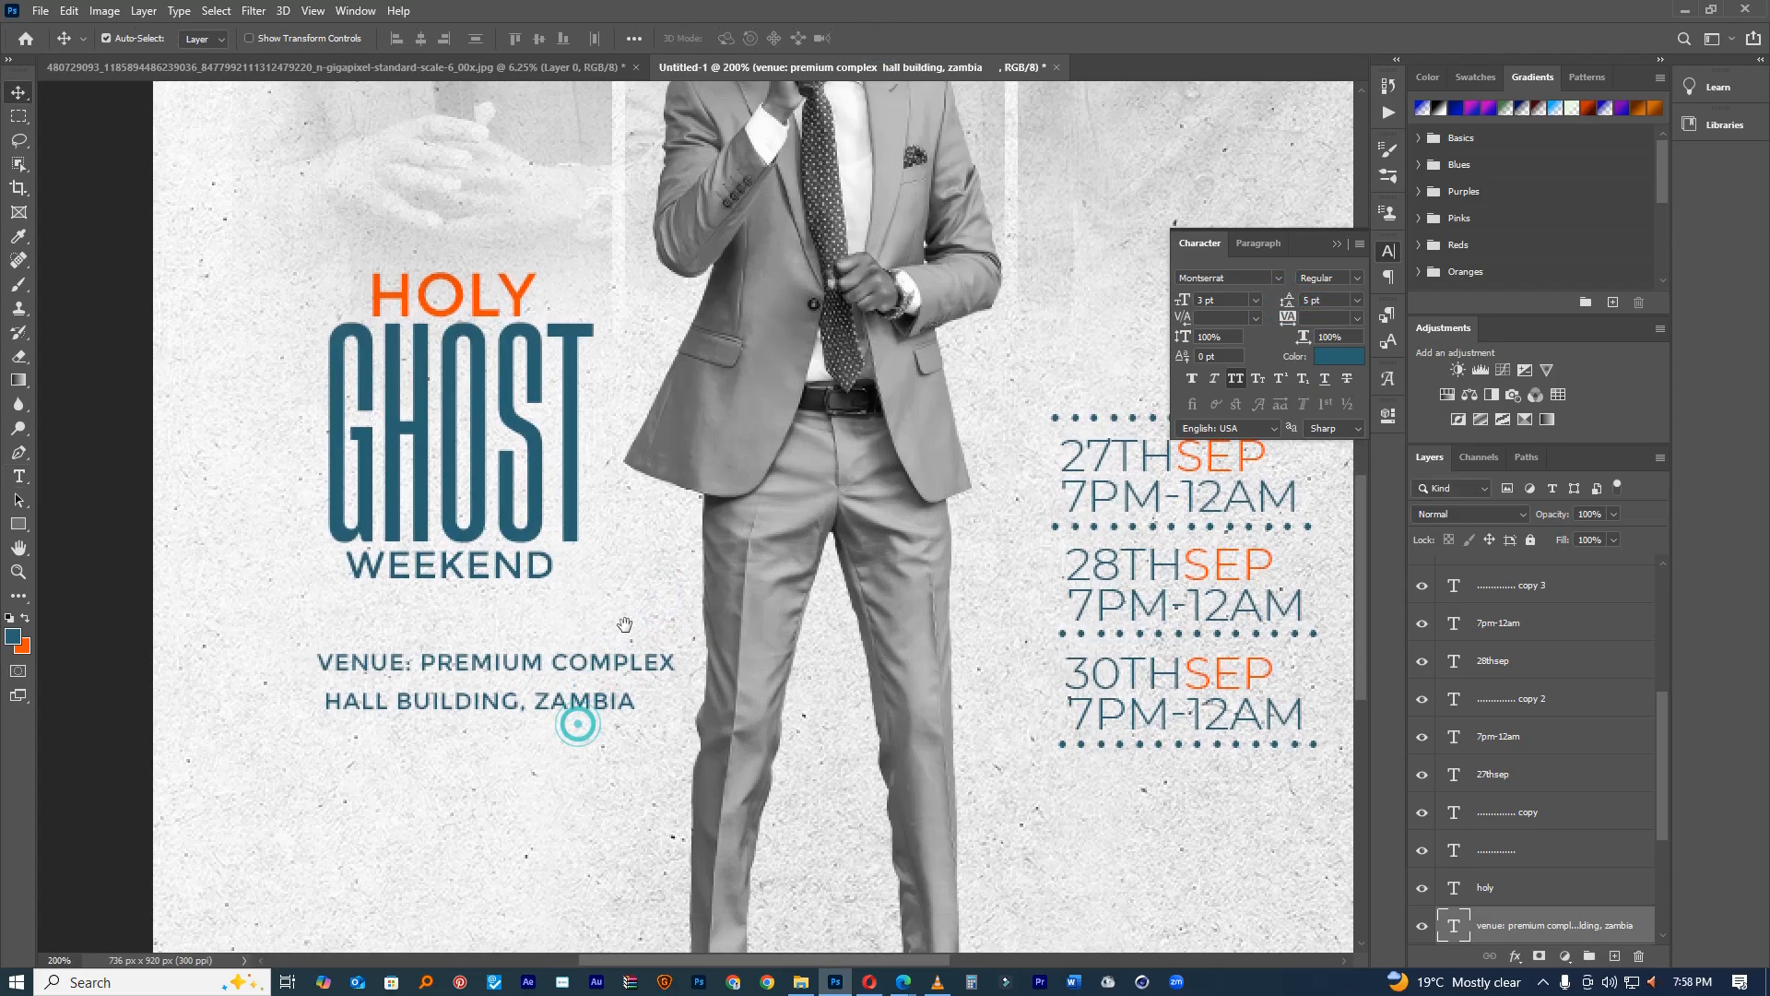
Step: Rebreak the venue lines so COMPLEX HALL shares a line and BUILDING starts a new one
key(t)
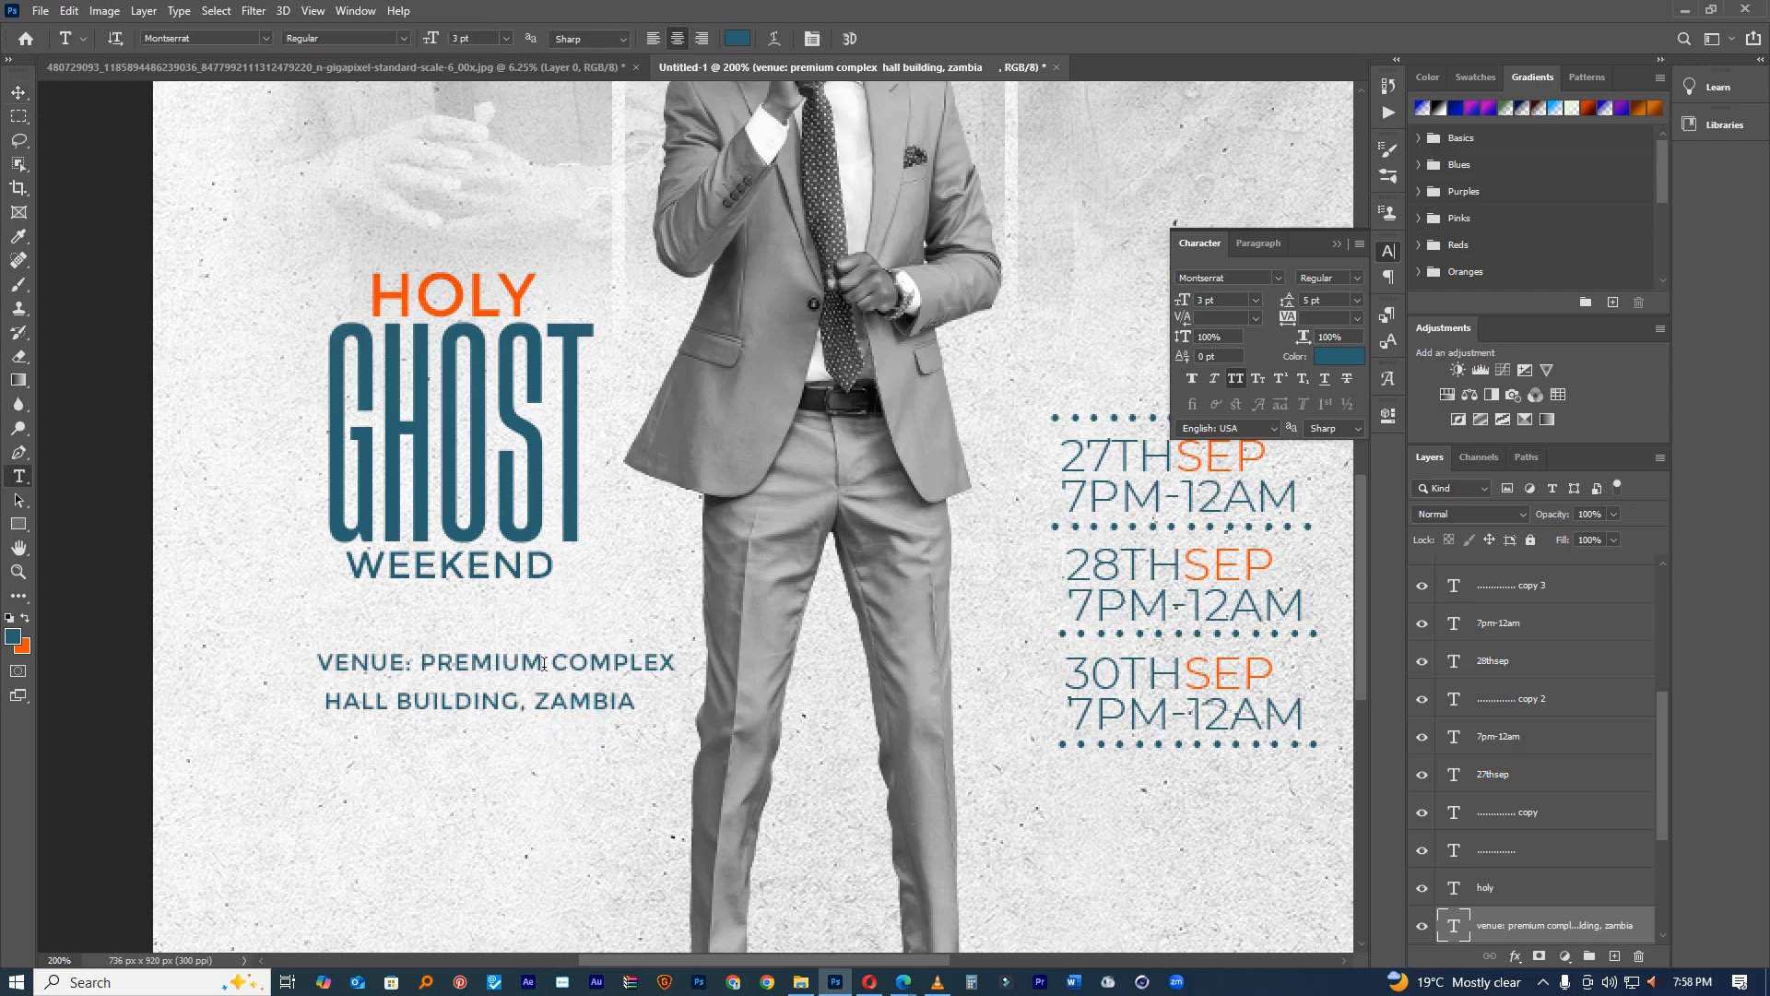
click(541, 657)
key(Return)
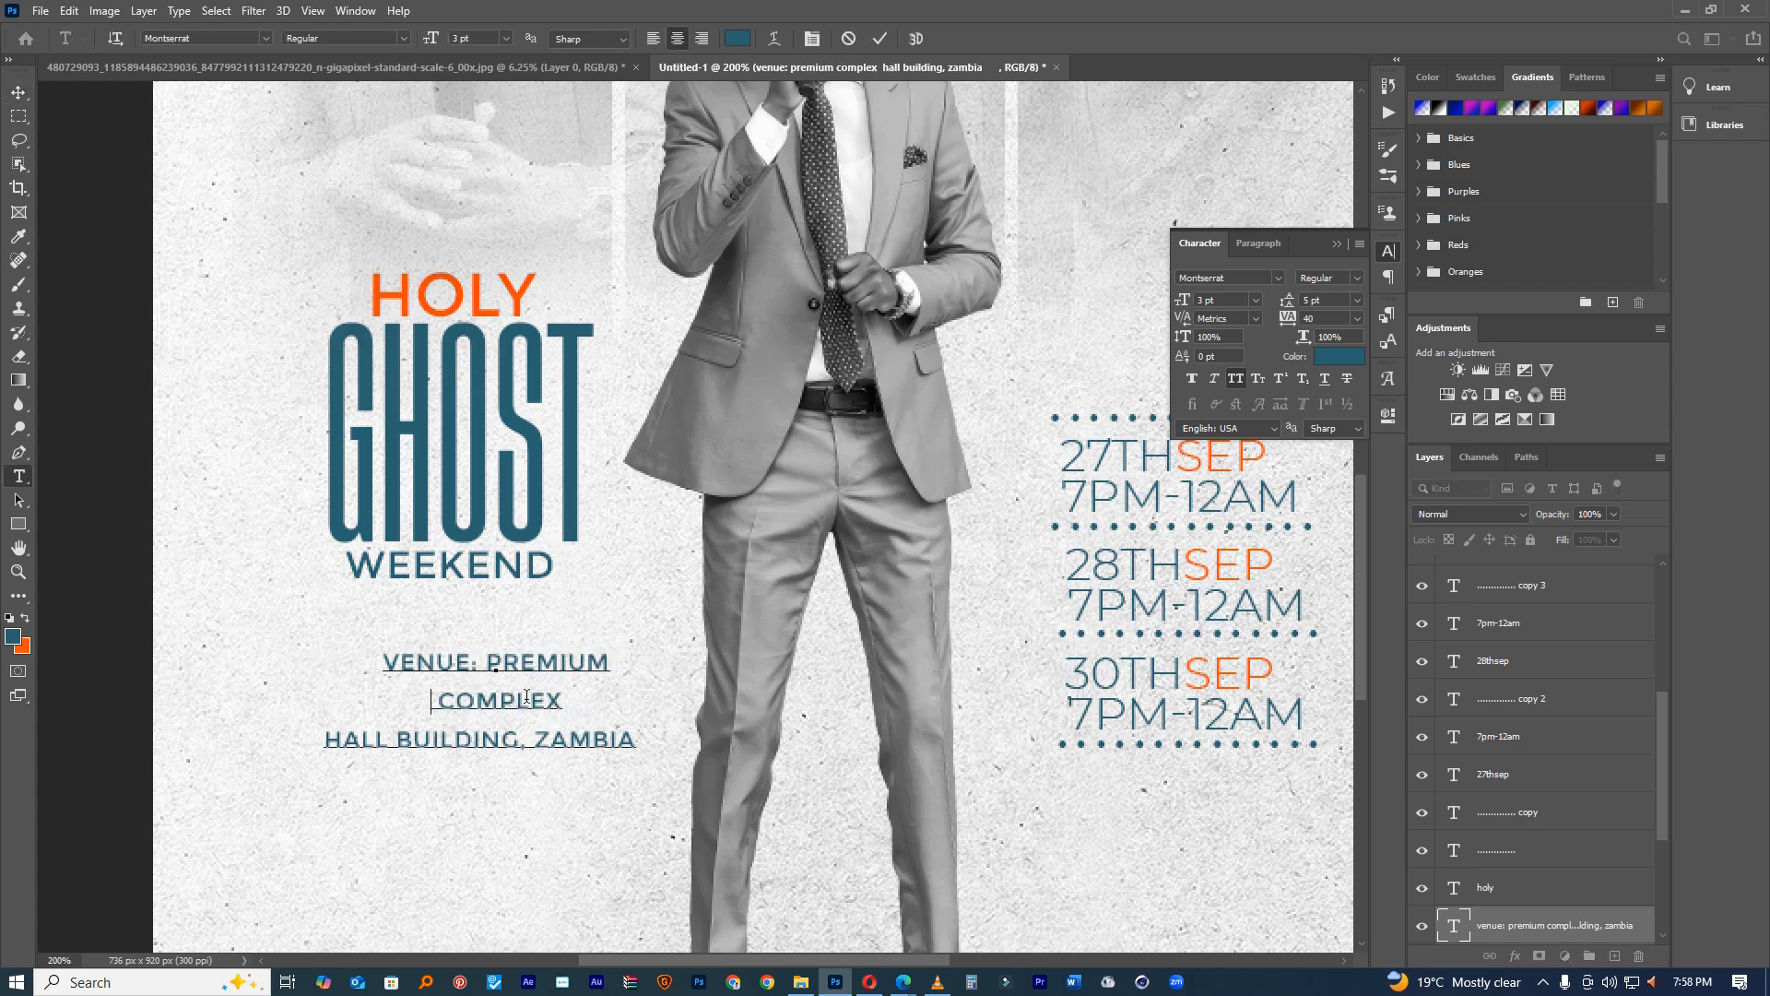
click(521, 740)
click(327, 738)
key(BackSpace)
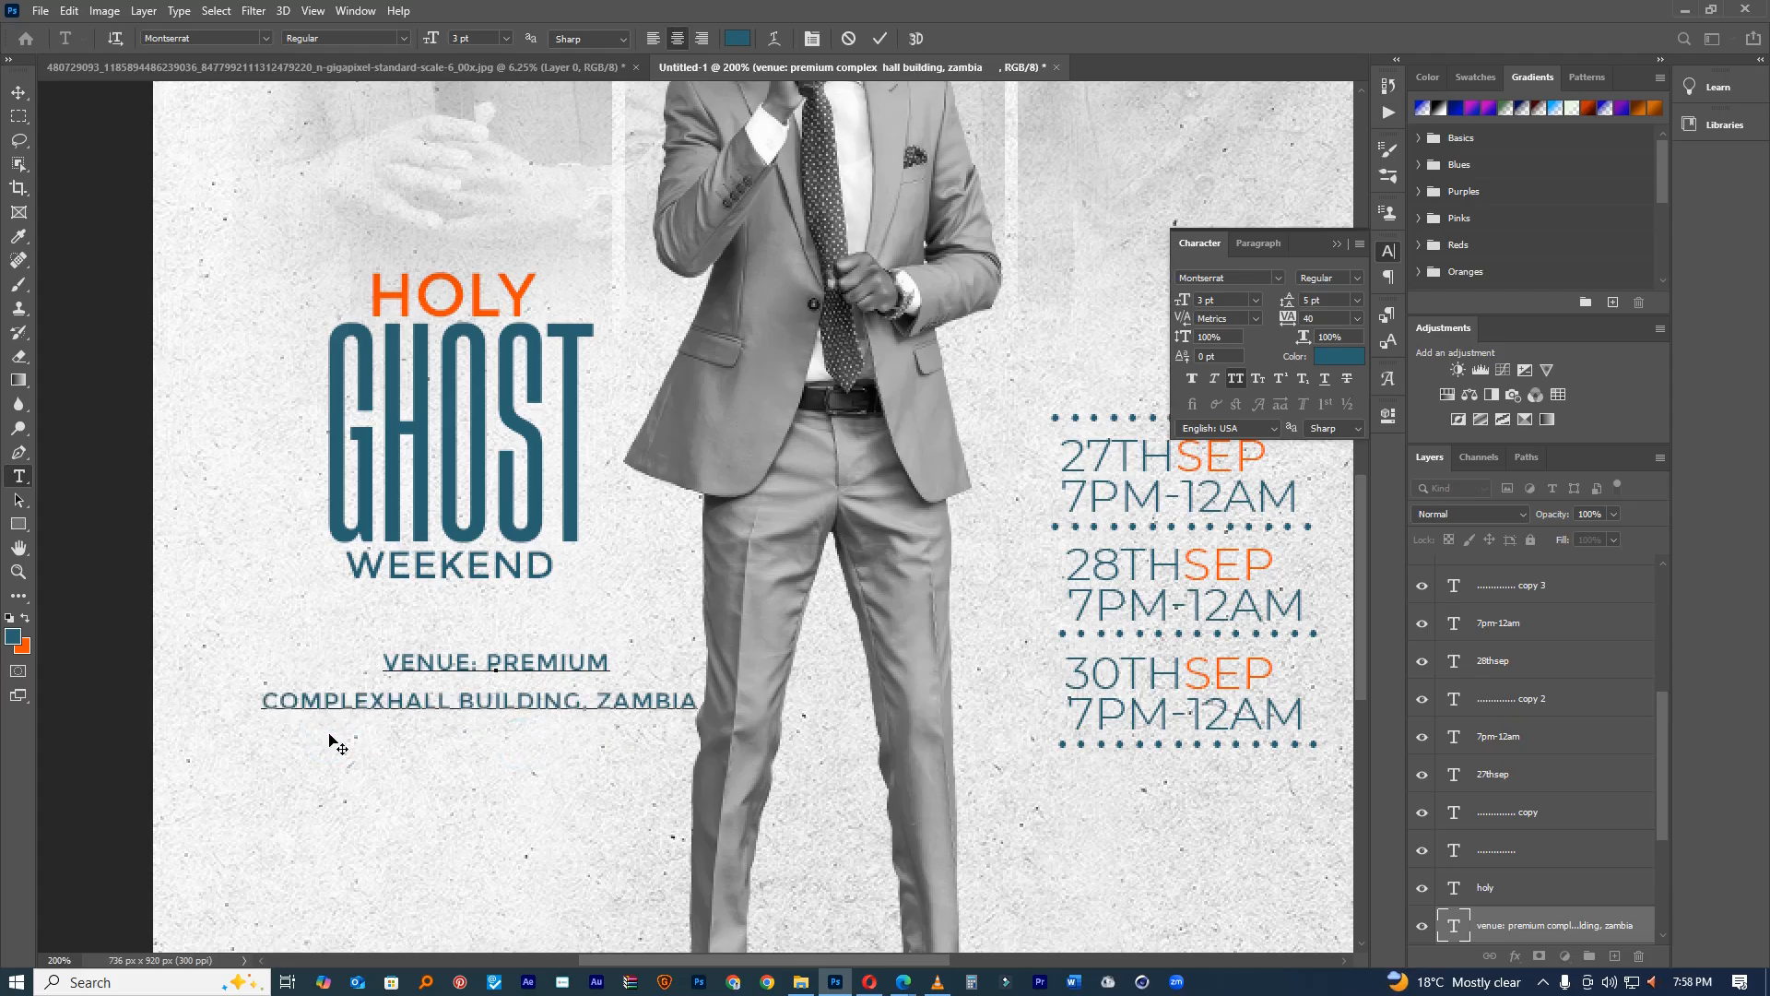
click(461, 700)
key(Return)
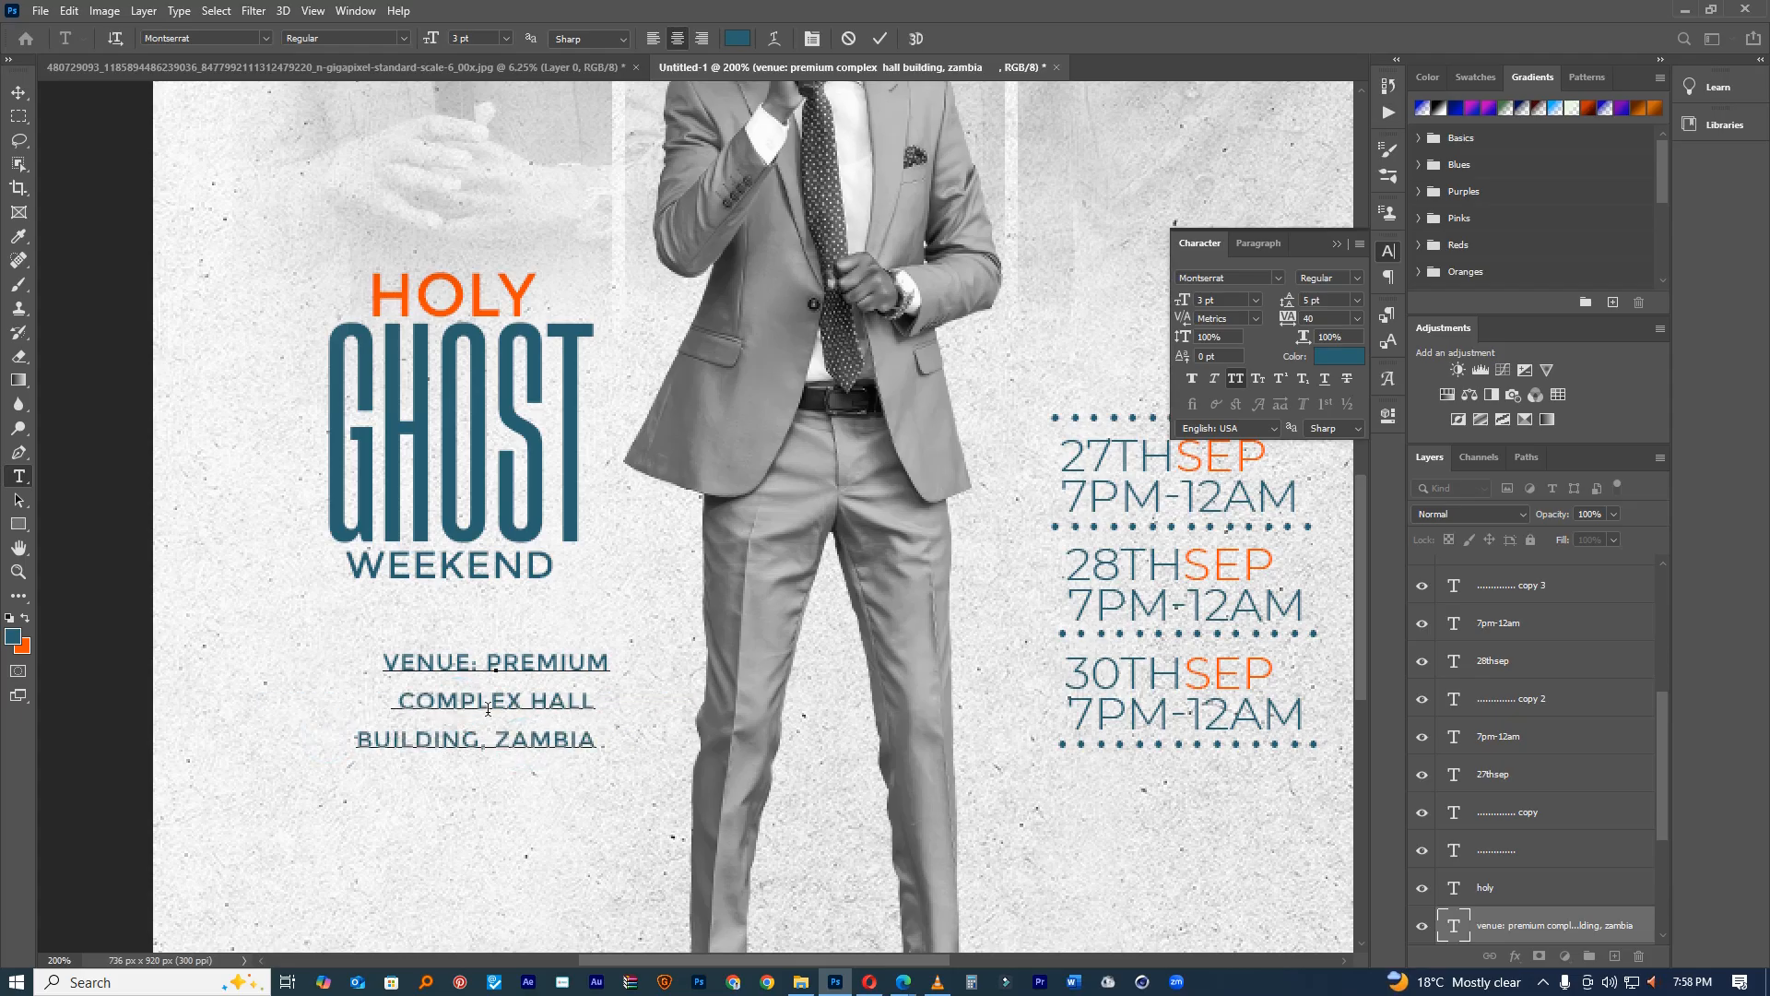
Step: Left-align the venue text, tighten its leading, and shift the block left
key(ctrl+a)
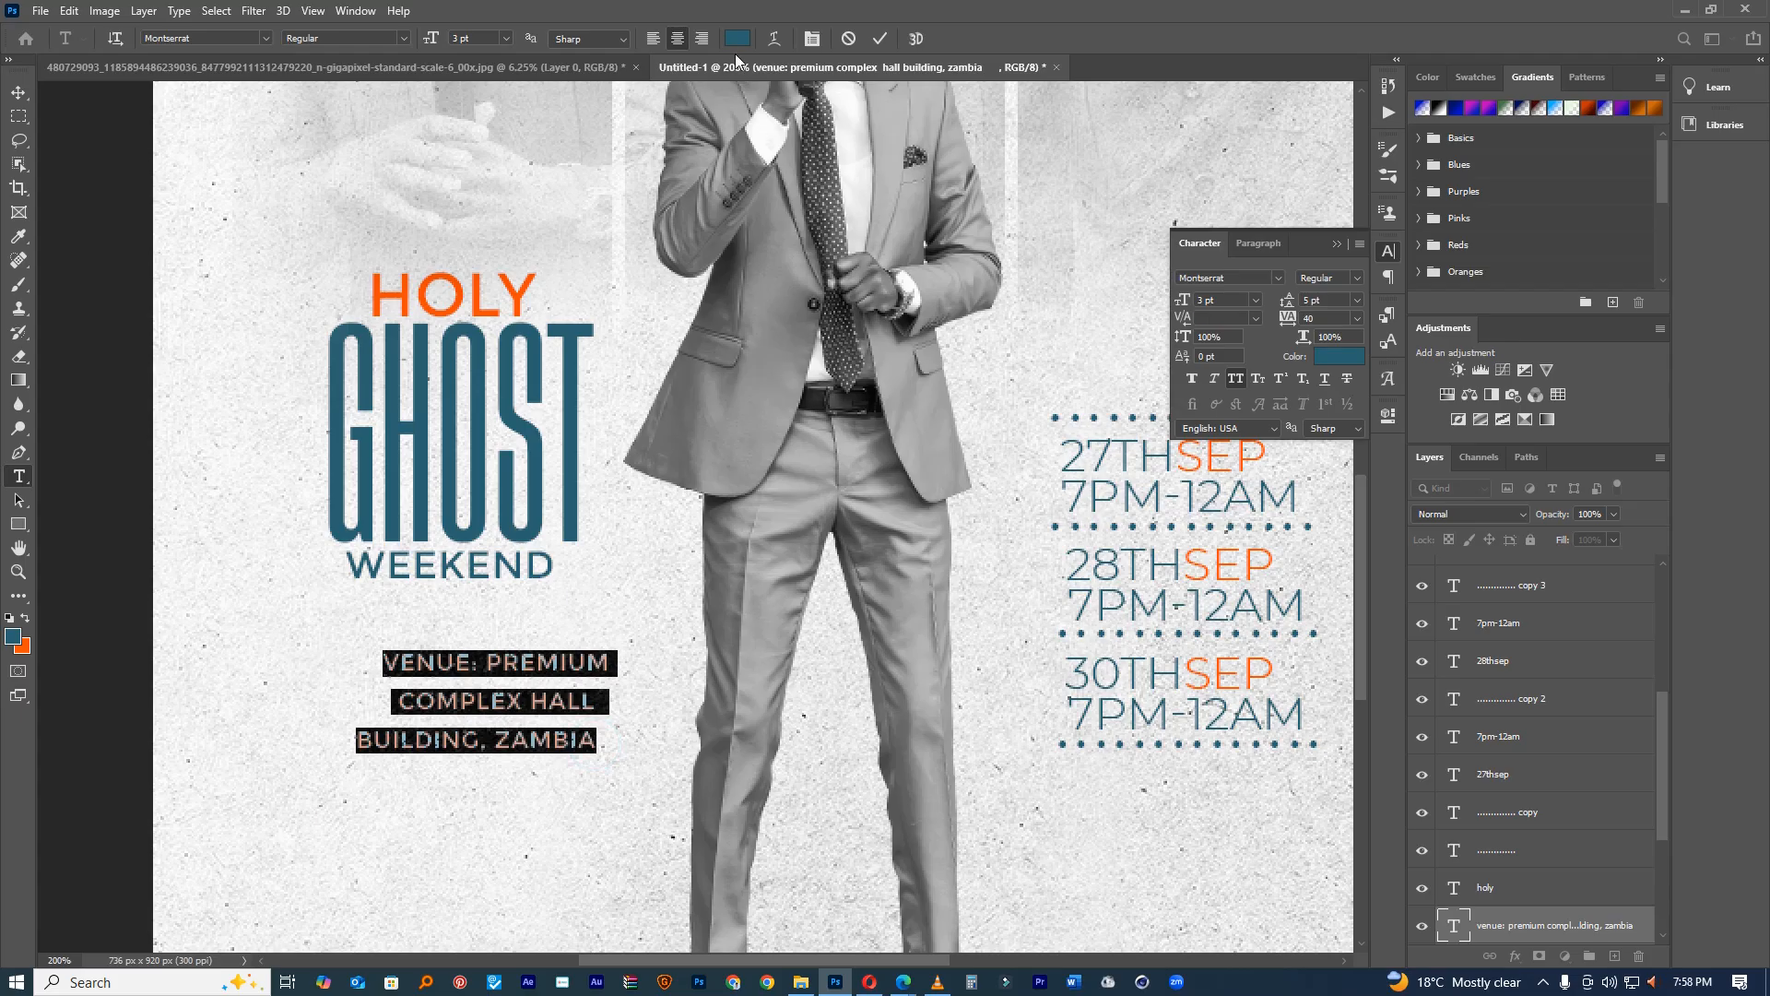
click(656, 36)
drag(1287, 300, 1286, 300)
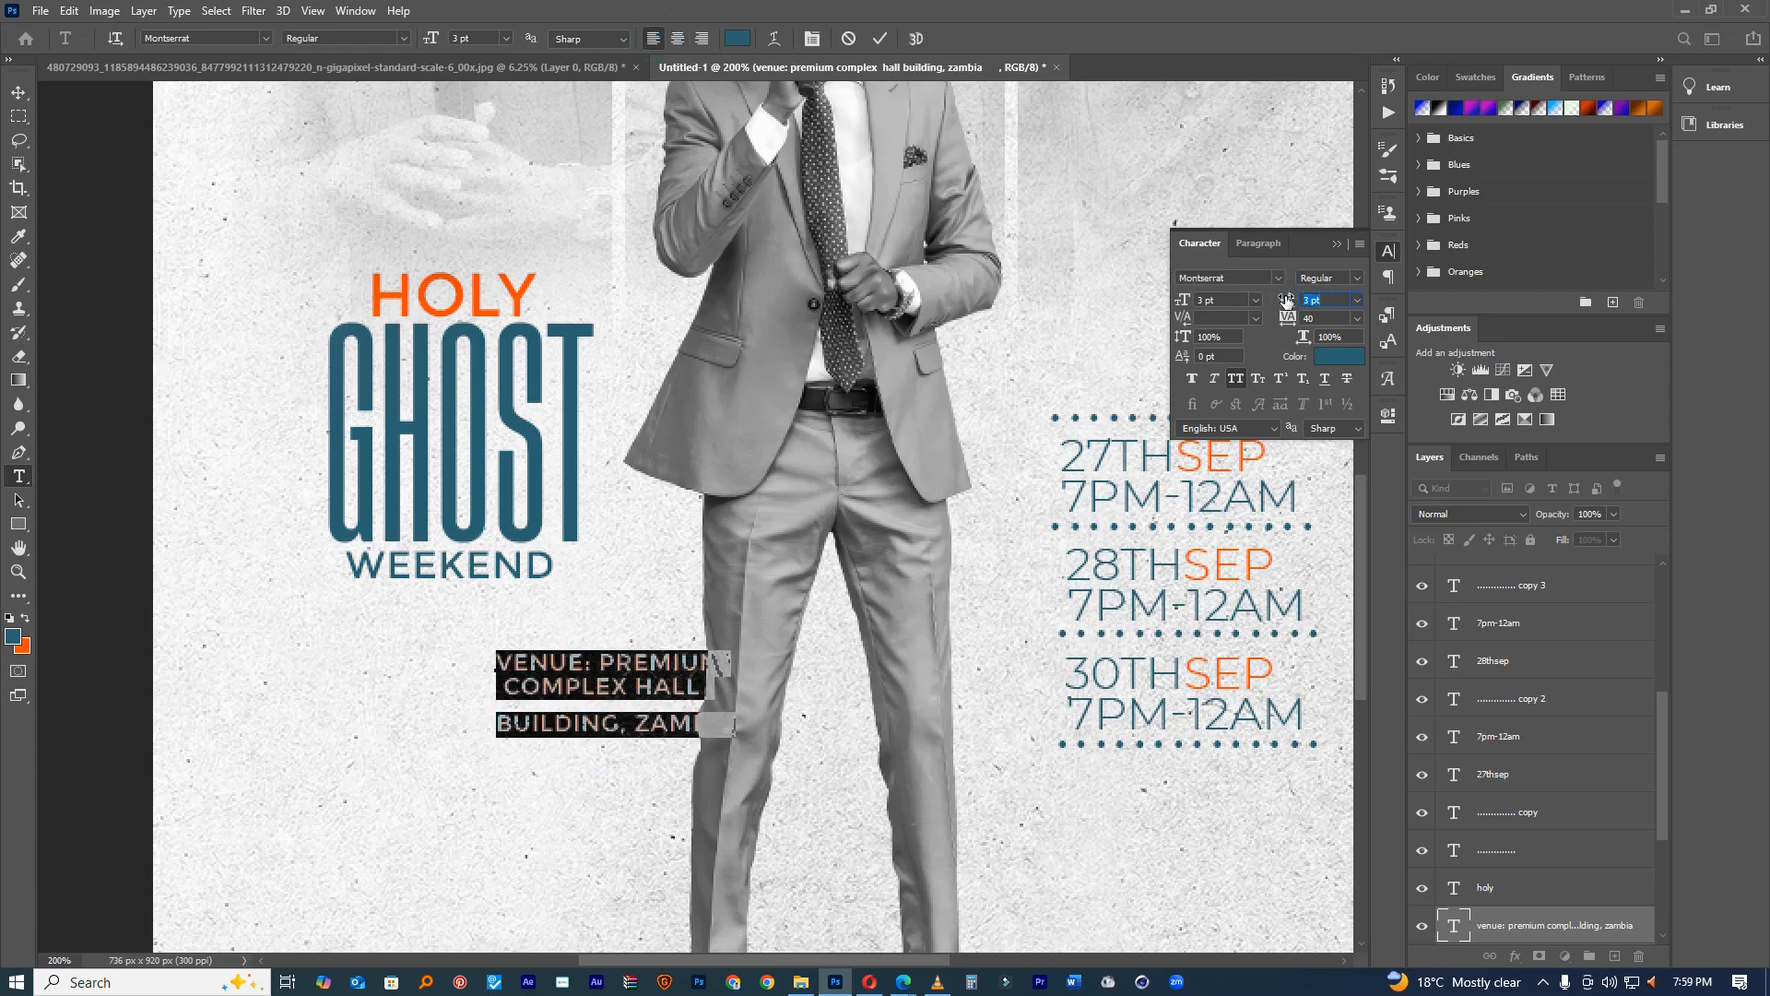
drag(707, 585, 572, 588)
Step: Reset the BUILDING, ZAMBIA line to automatic leading, then tighten it
double_click(584, 725)
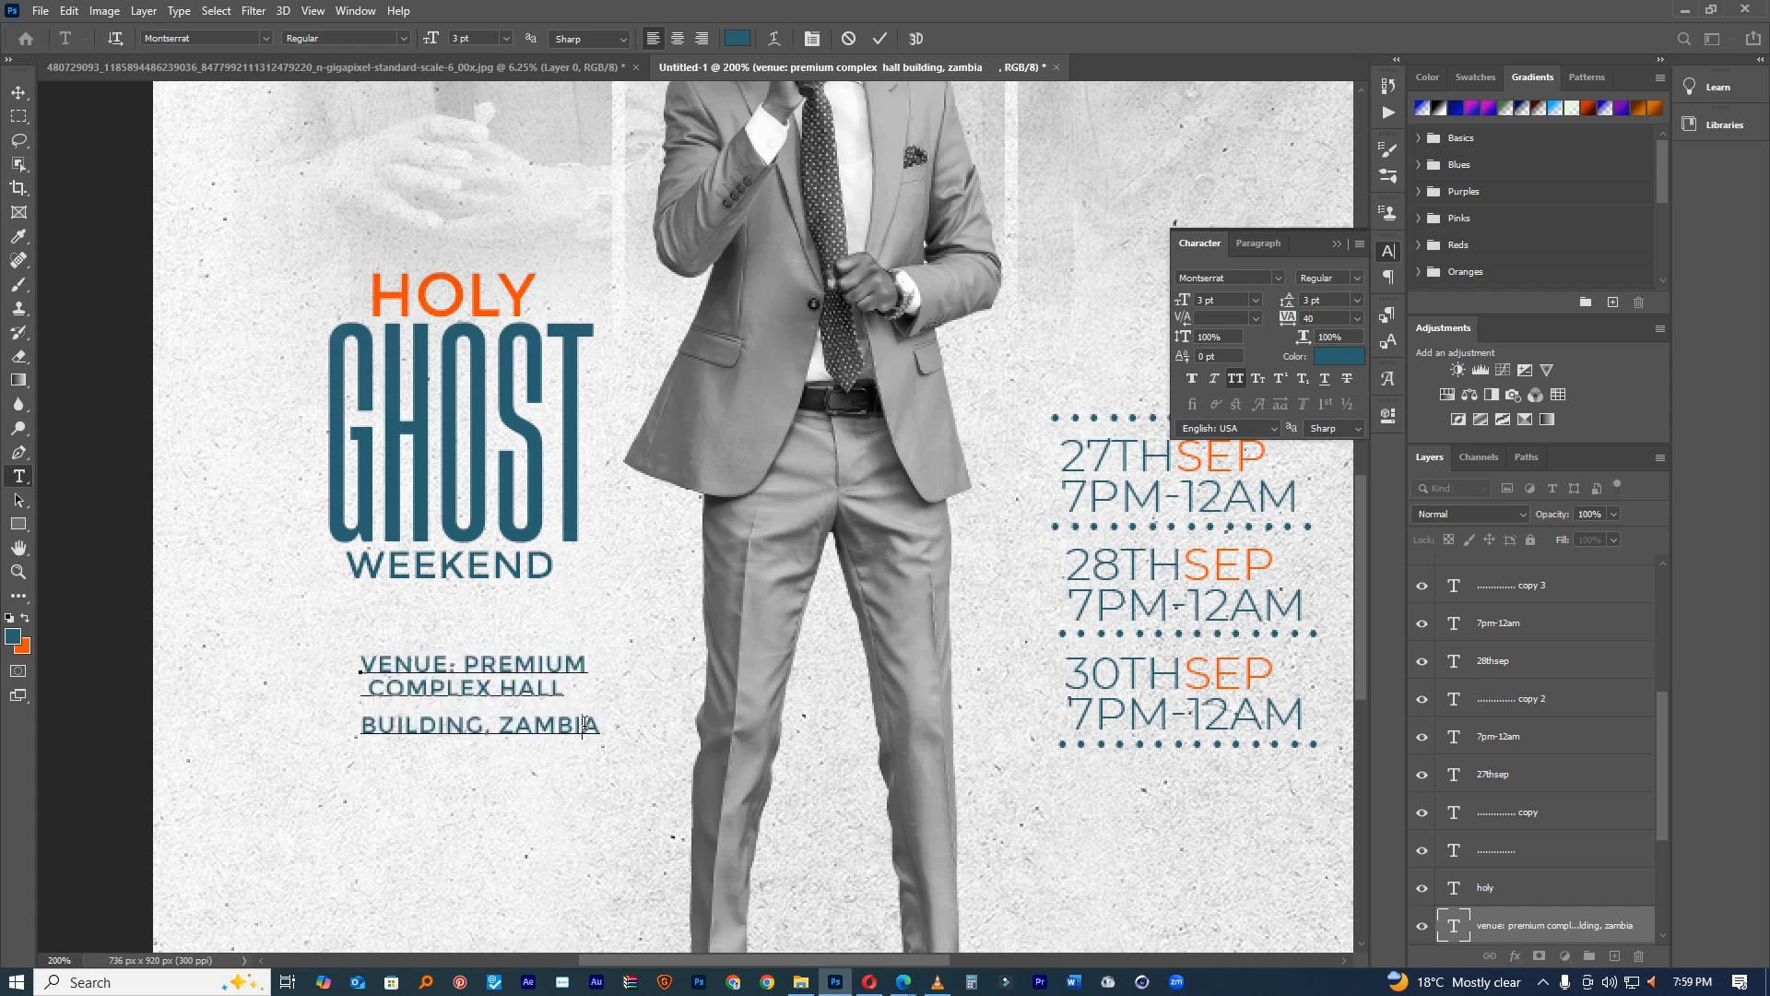
triple_click(585, 725)
click(1357, 303)
click(1335, 312)
drag(1288, 301, 1286, 304)
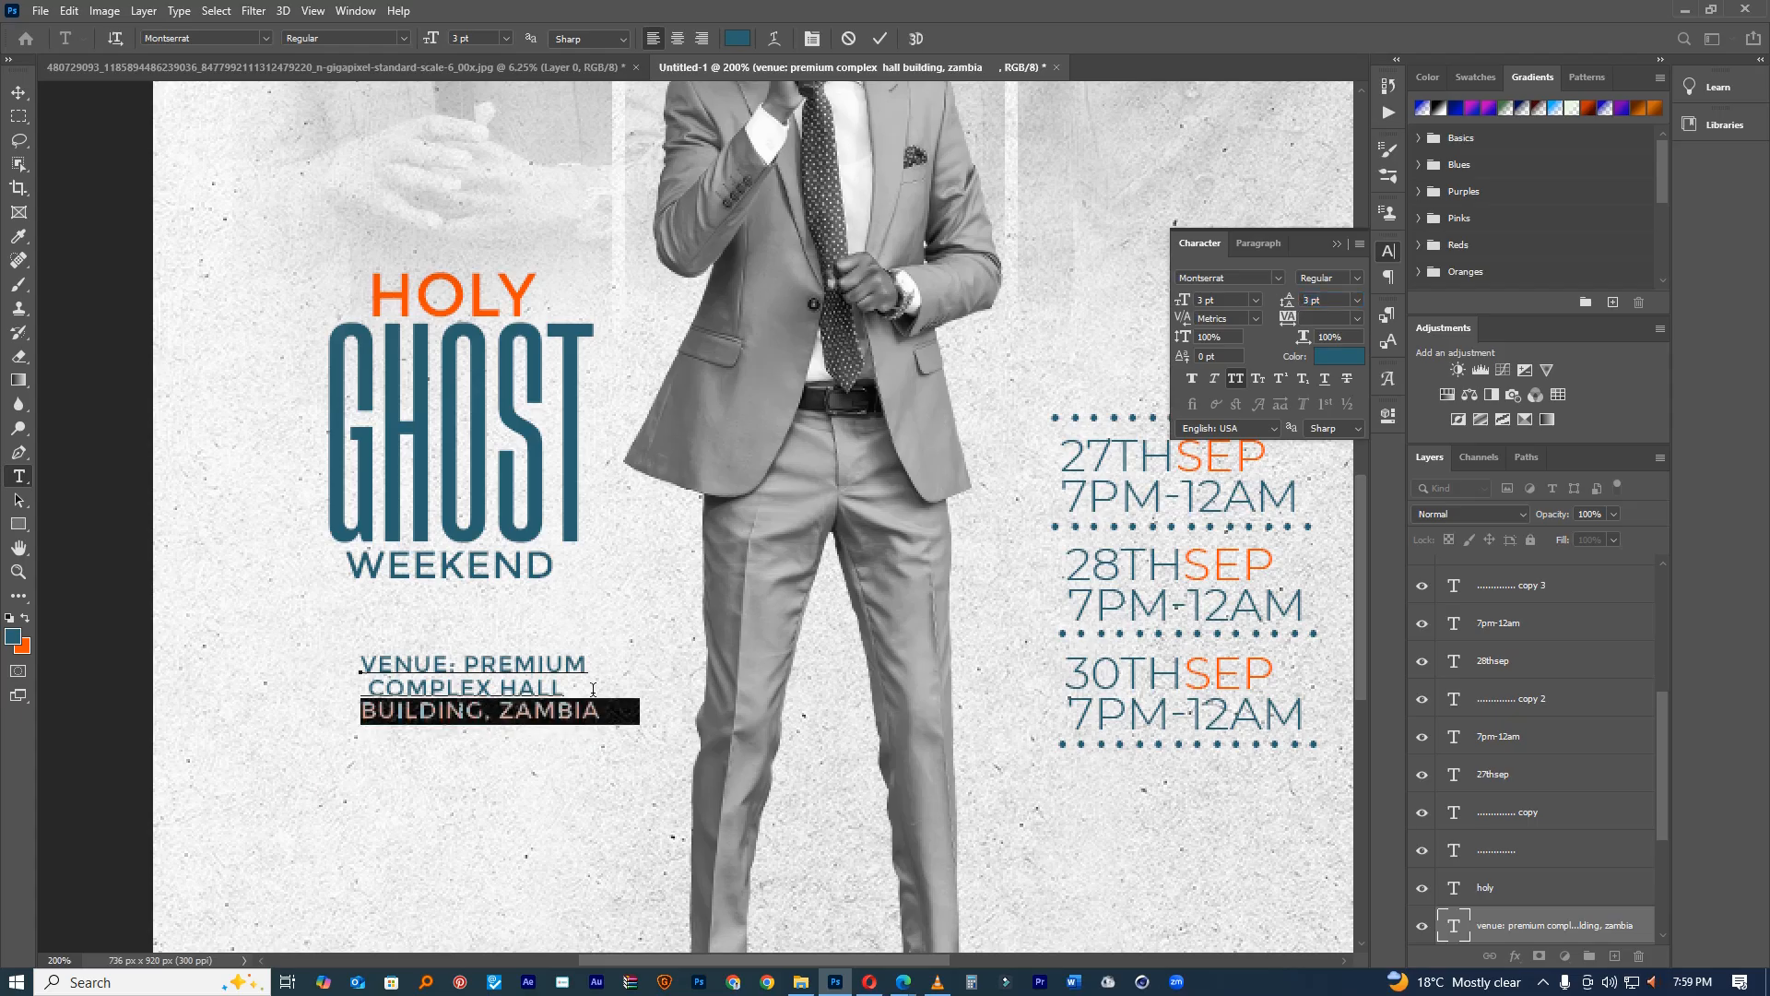
click(602, 706)
Step: Remove the stray space before COMPLEX HALL
drag(604, 710, 361, 665)
click(364, 681)
click(381, 682)
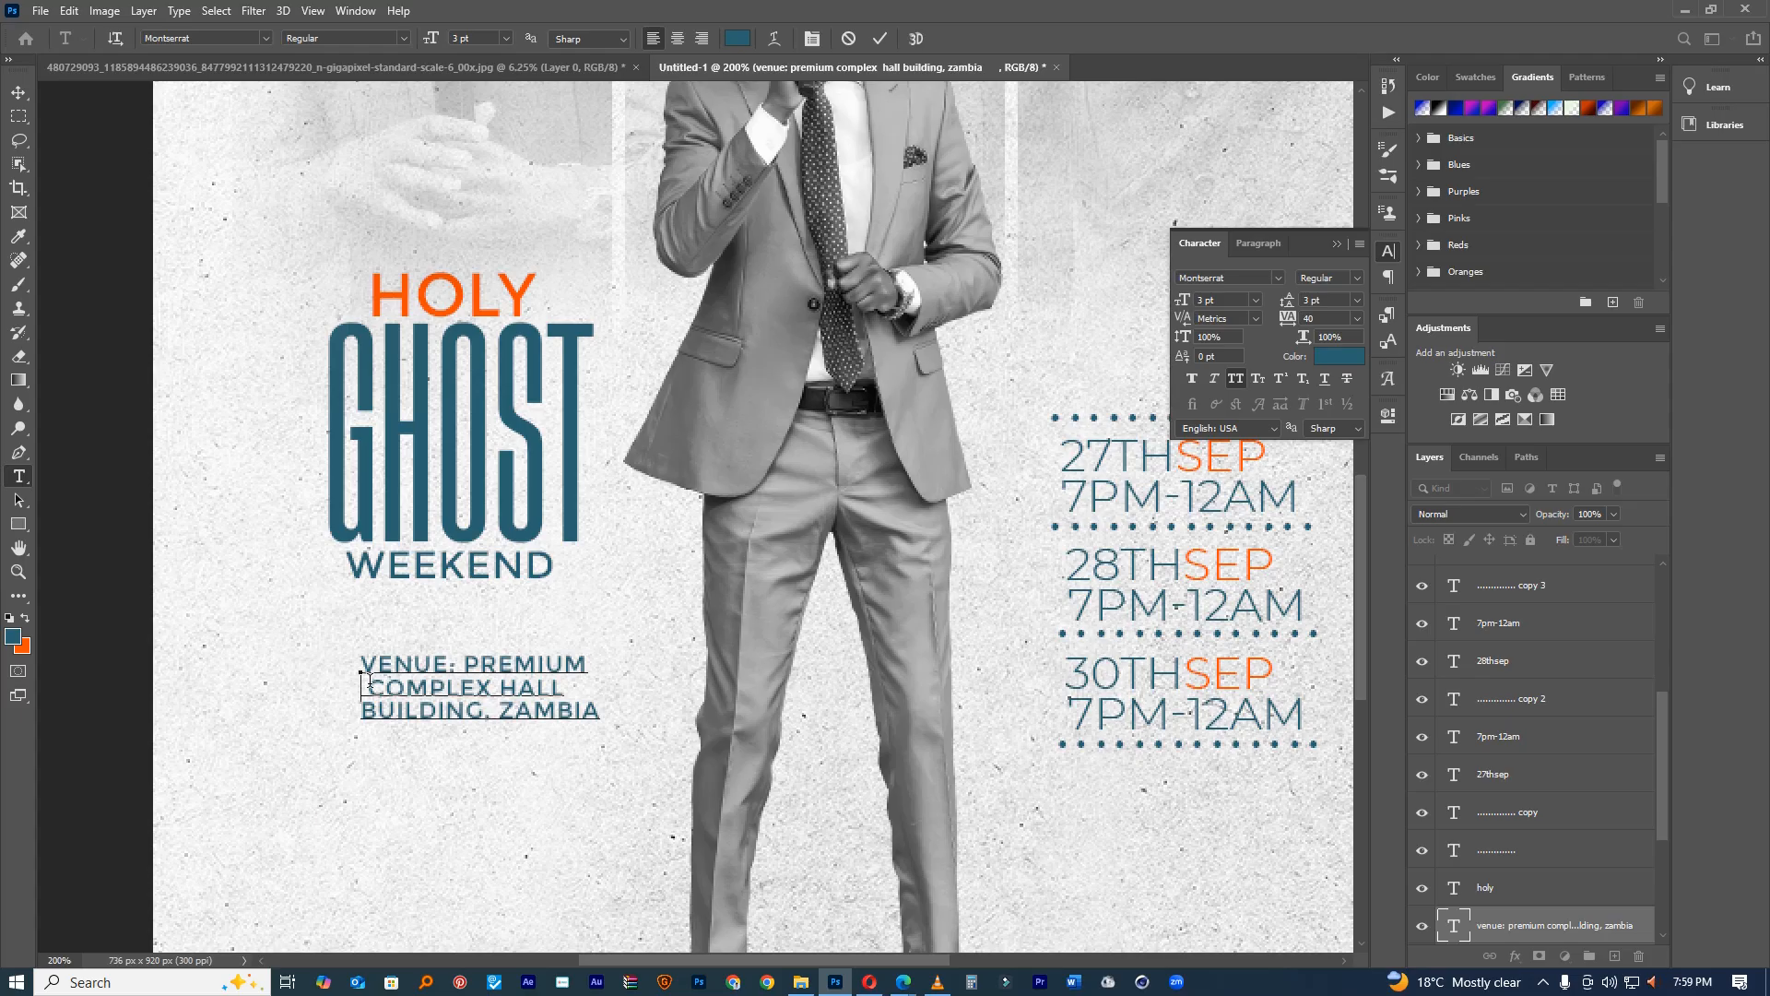
key(BackSpace)
Step: Make the venue text Montserrat SemiBold with 0 tracking, nudged up under WEEKEND
drag(601, 710, 341, 663)
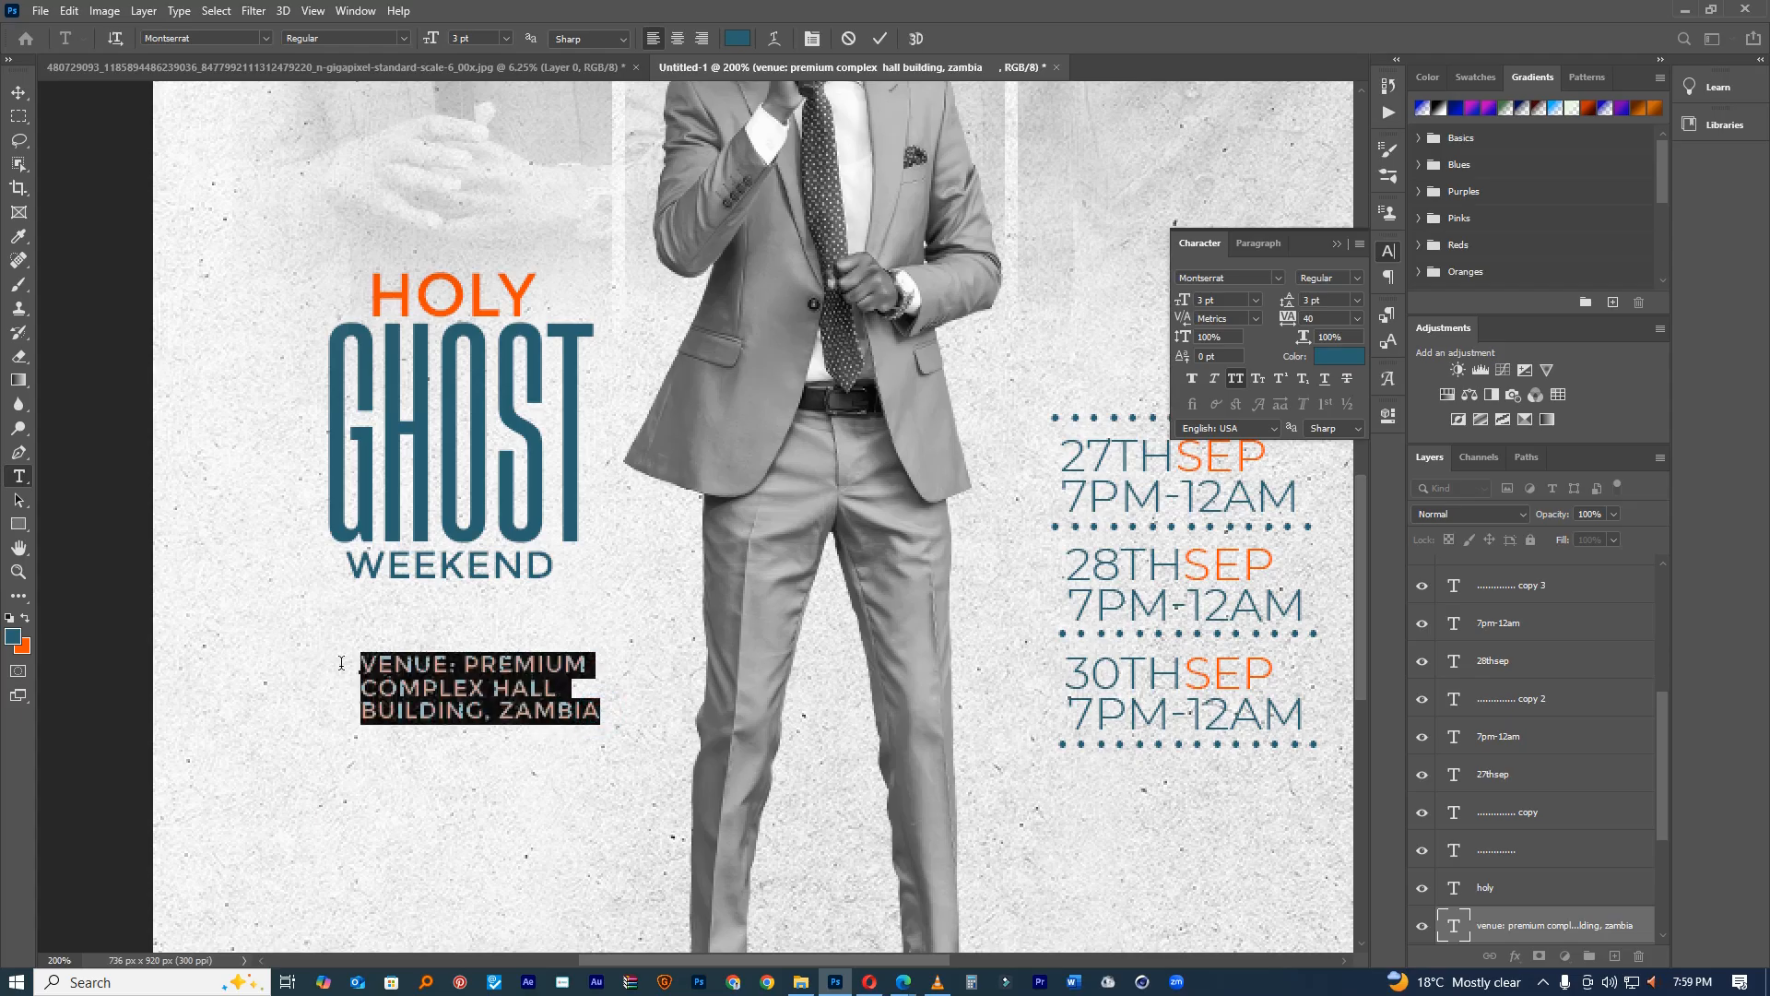
click(1358, 281)
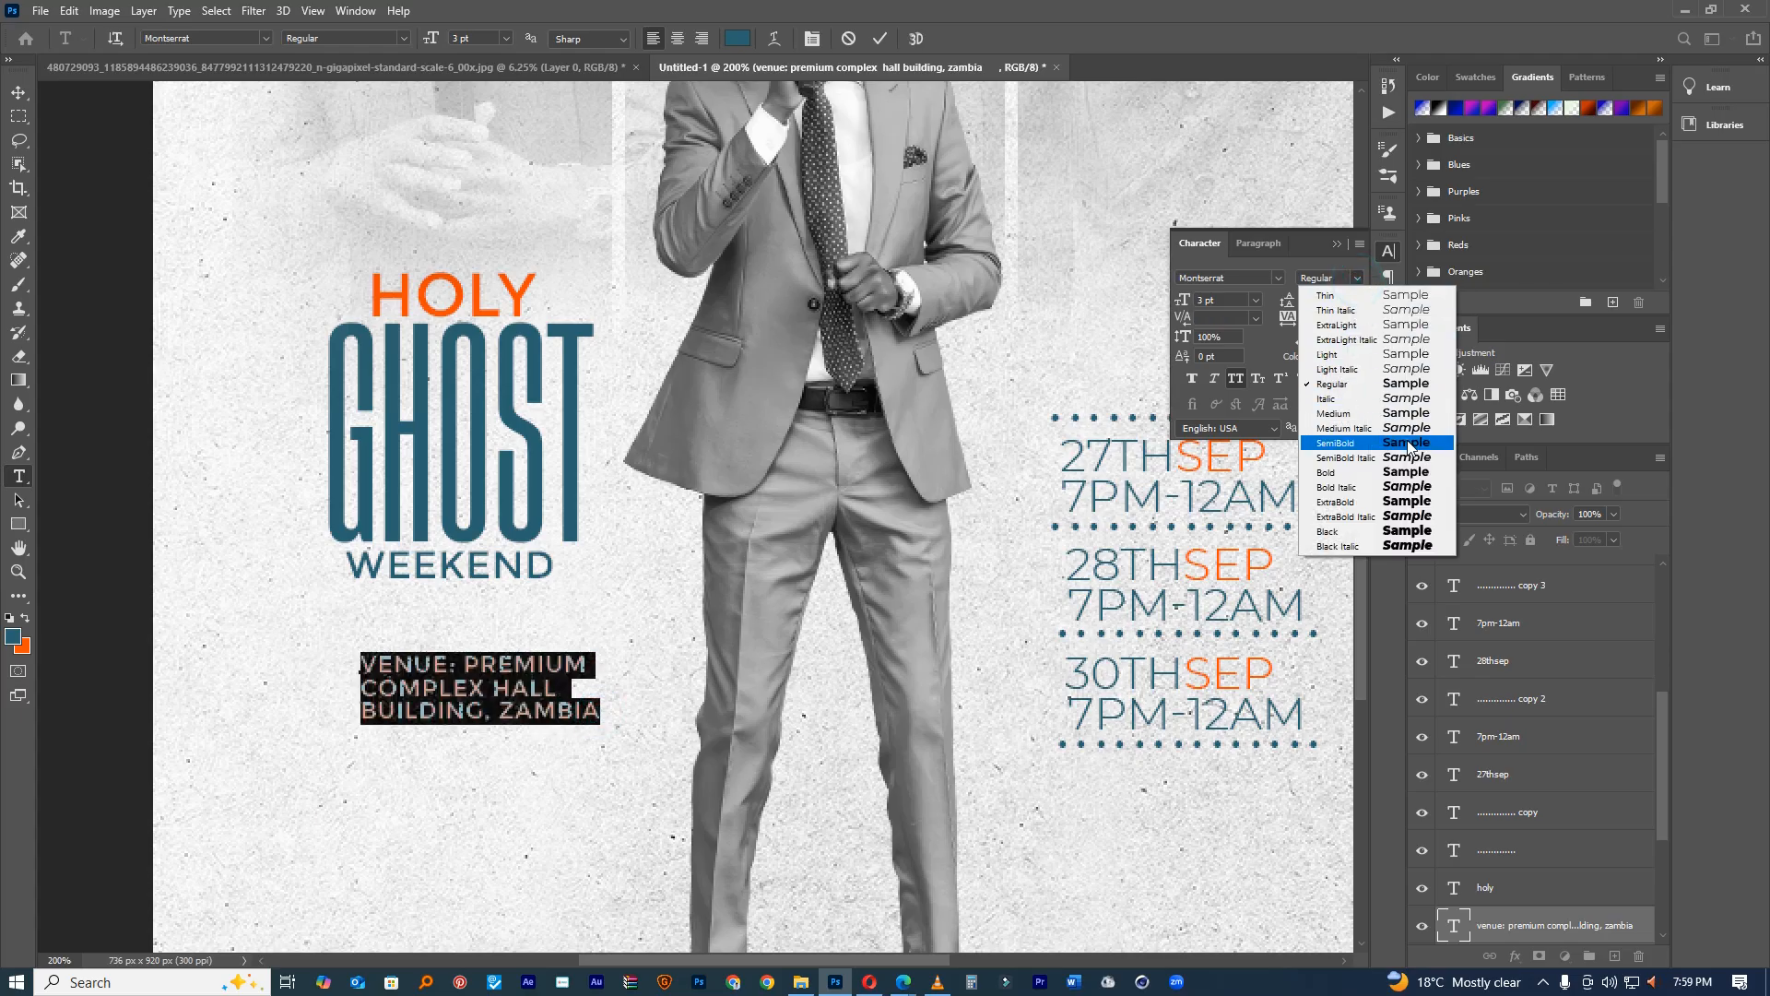
click(1328, 446)
drag(1293, 317, 1265, 317)
drag(726, 576, 707, 533)
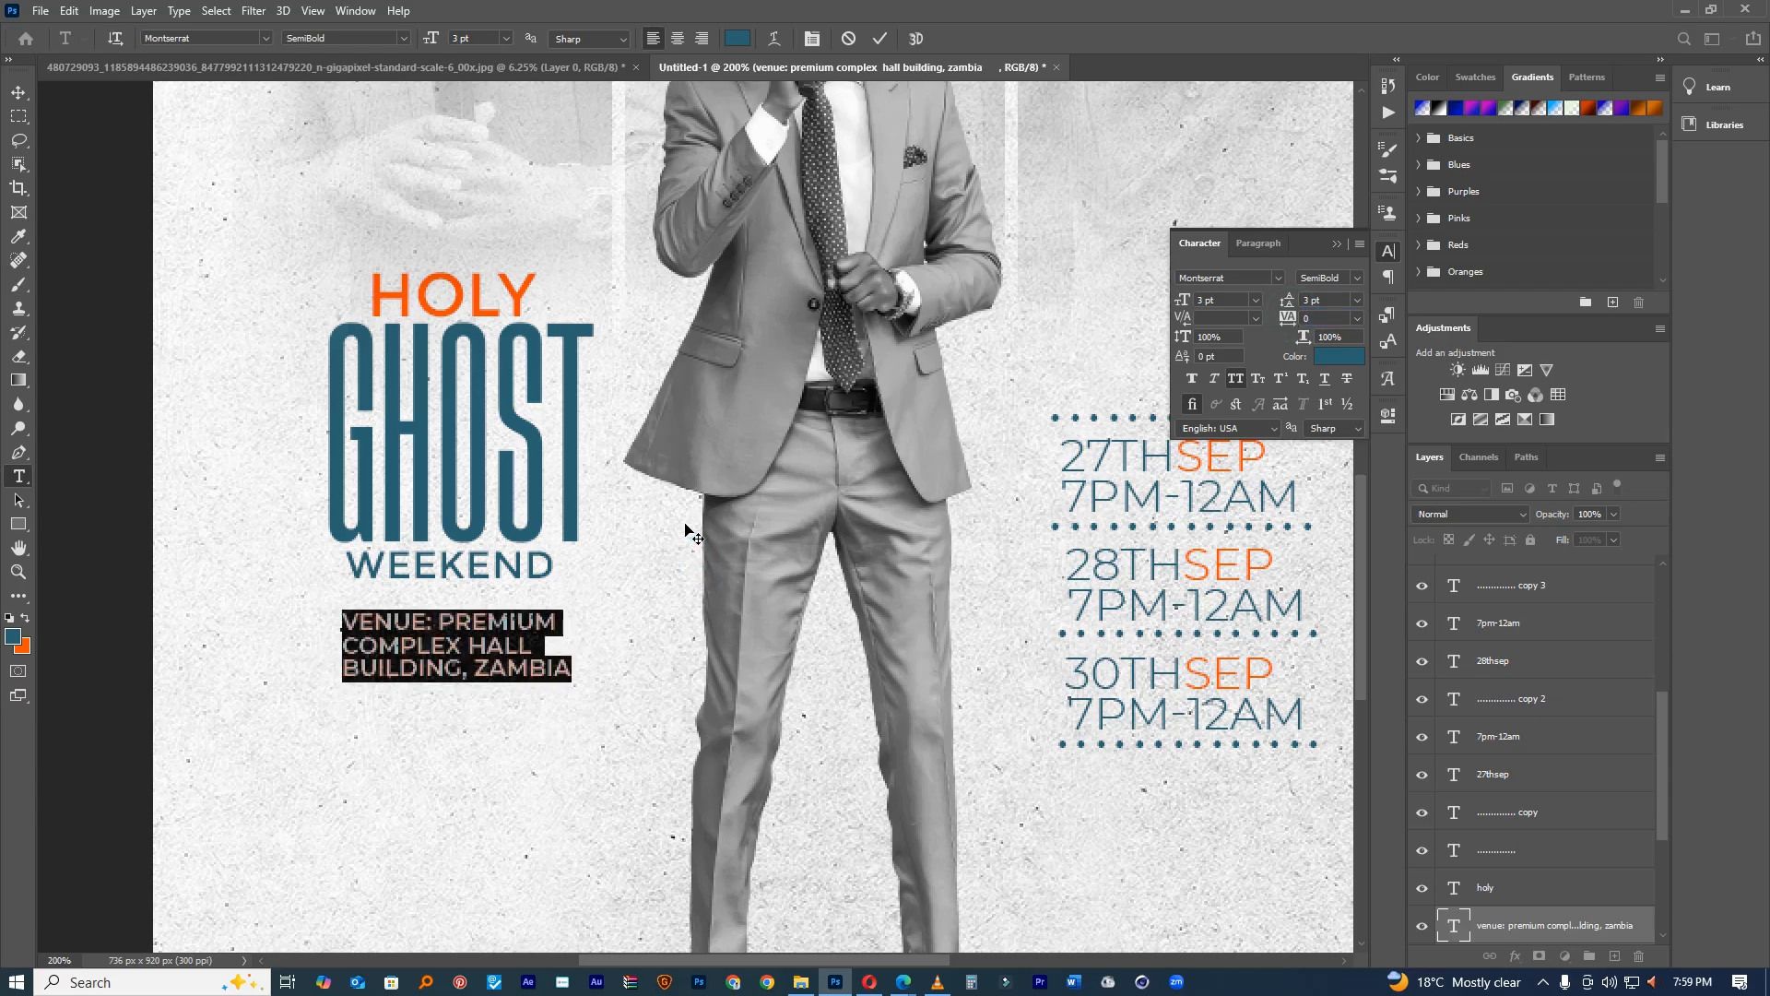
click(885, 38)
key(ctrl+0)
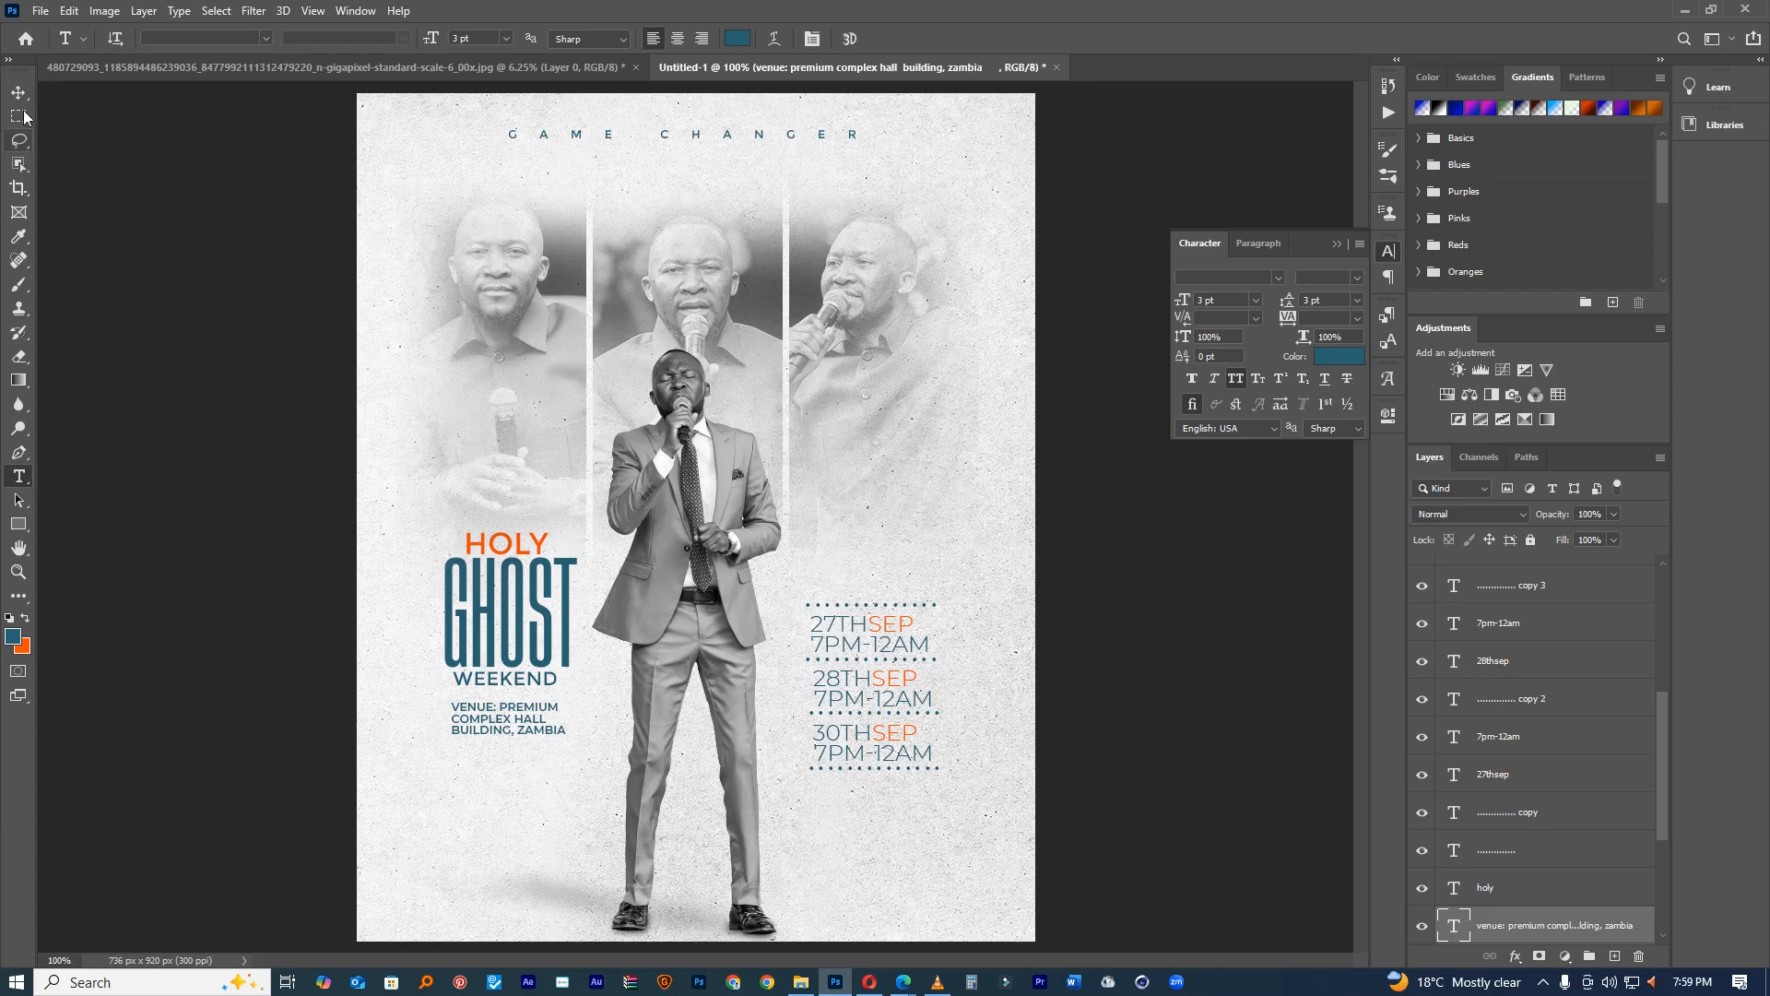
Step: Switch the 27THSEP date text from Montserrat Light to Regular weight
click(18, 92)
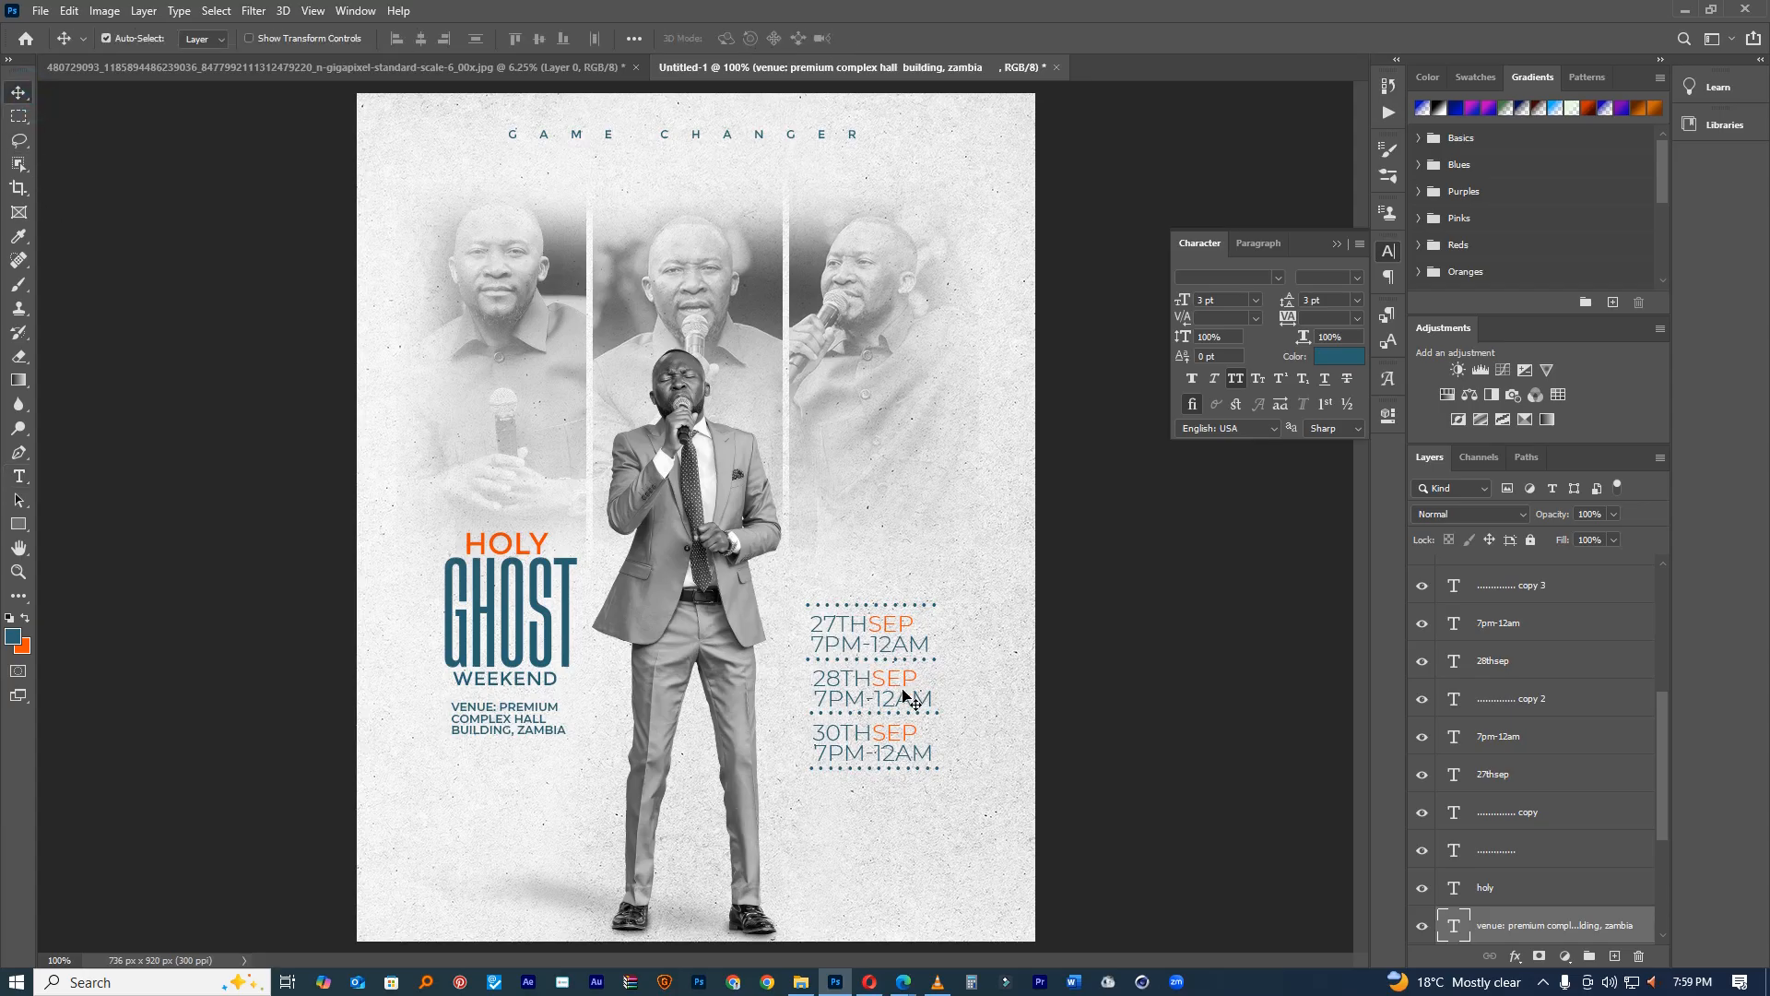
key(t)
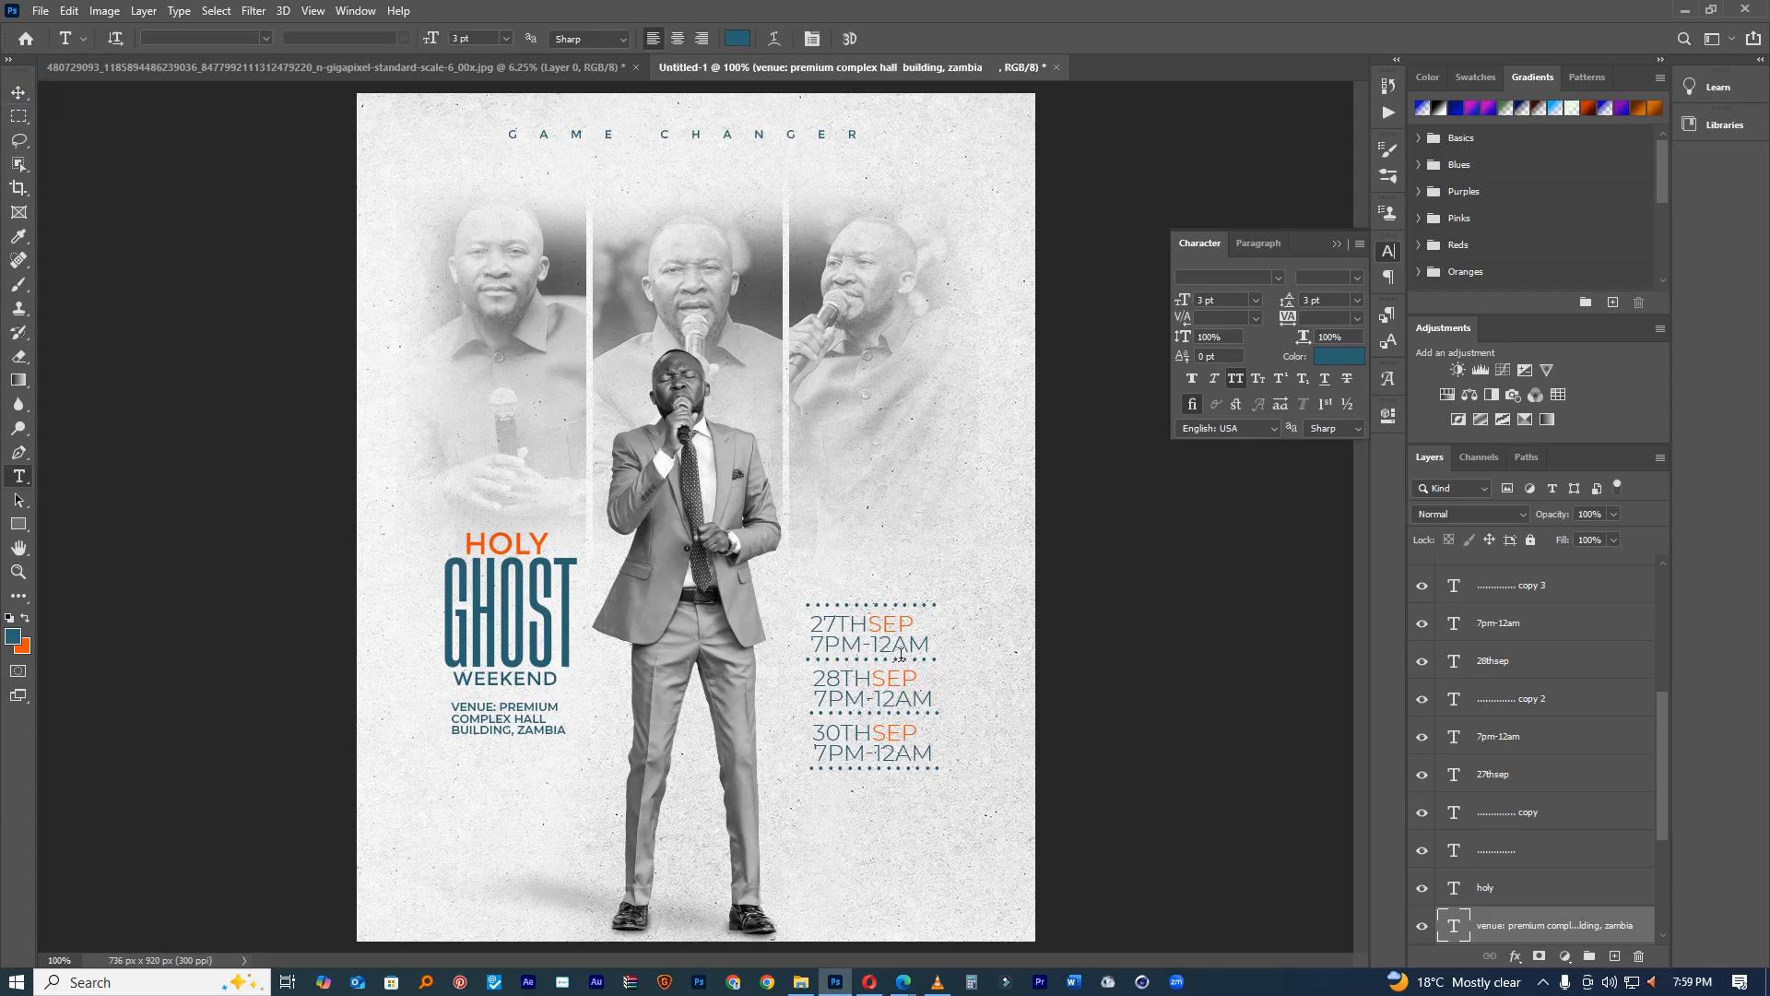
double_click(901, 656)
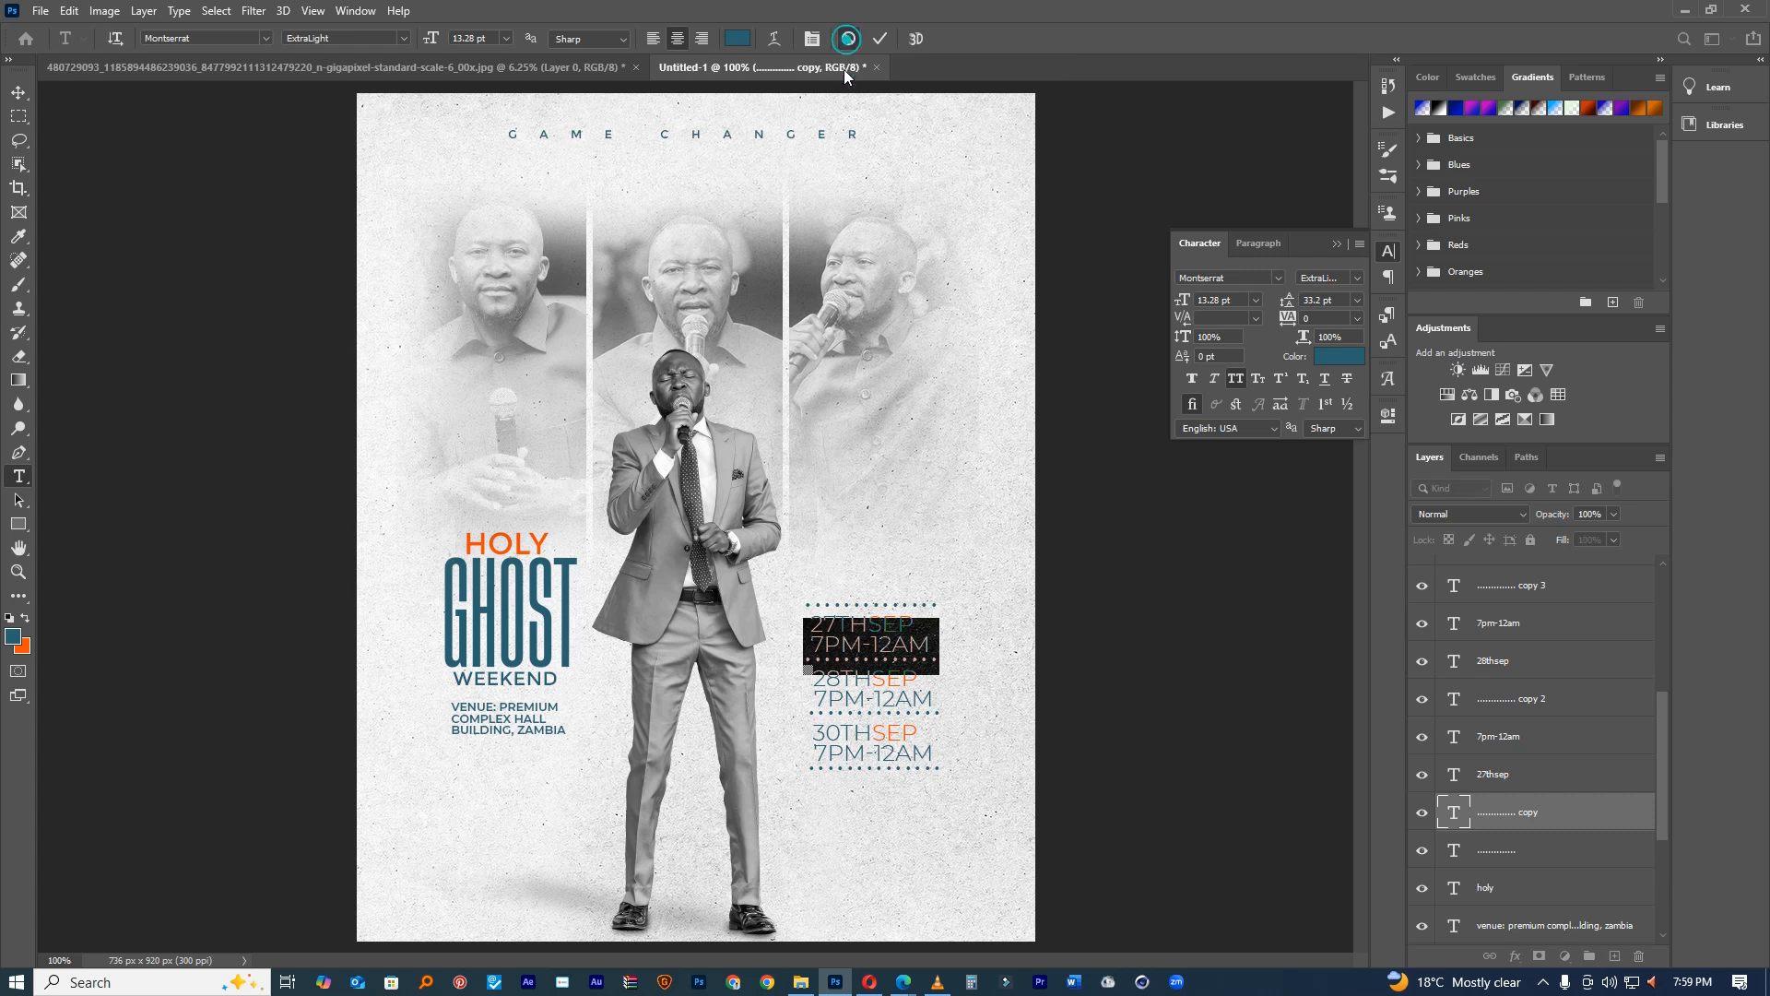
click(848, 38)
click(894, 627)
double_click(894, 626)
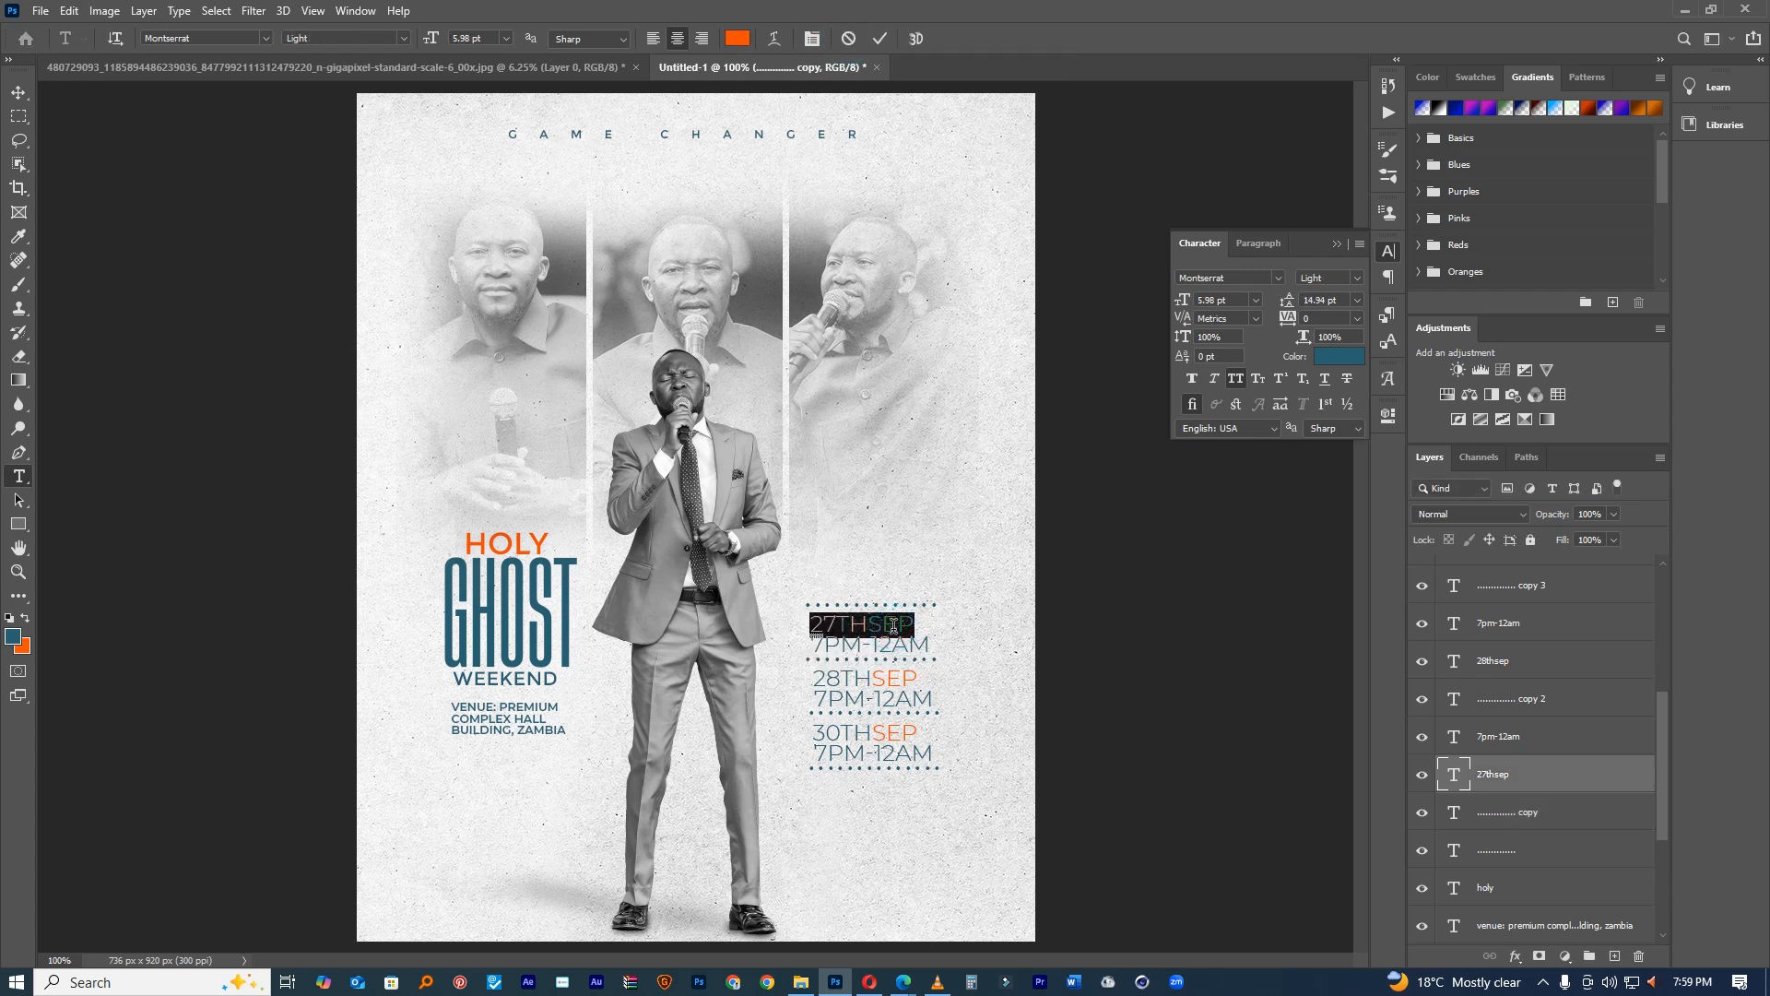
click(1354, 281)
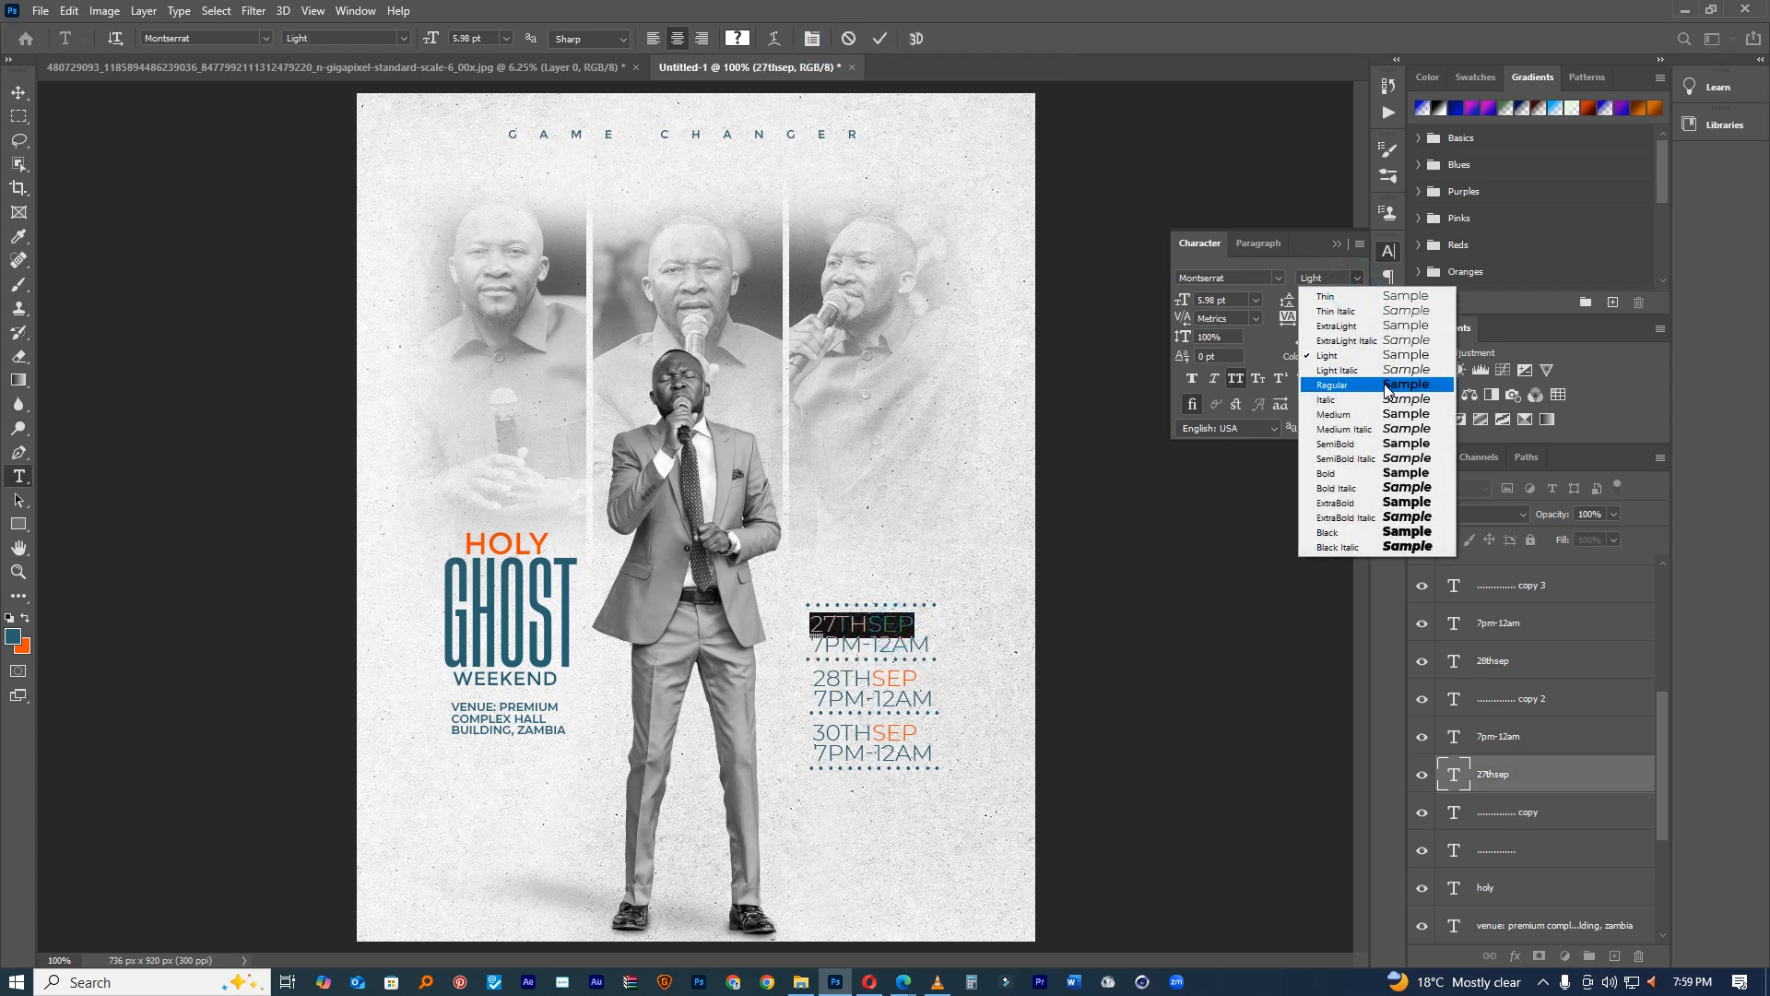
click(1384, 385)
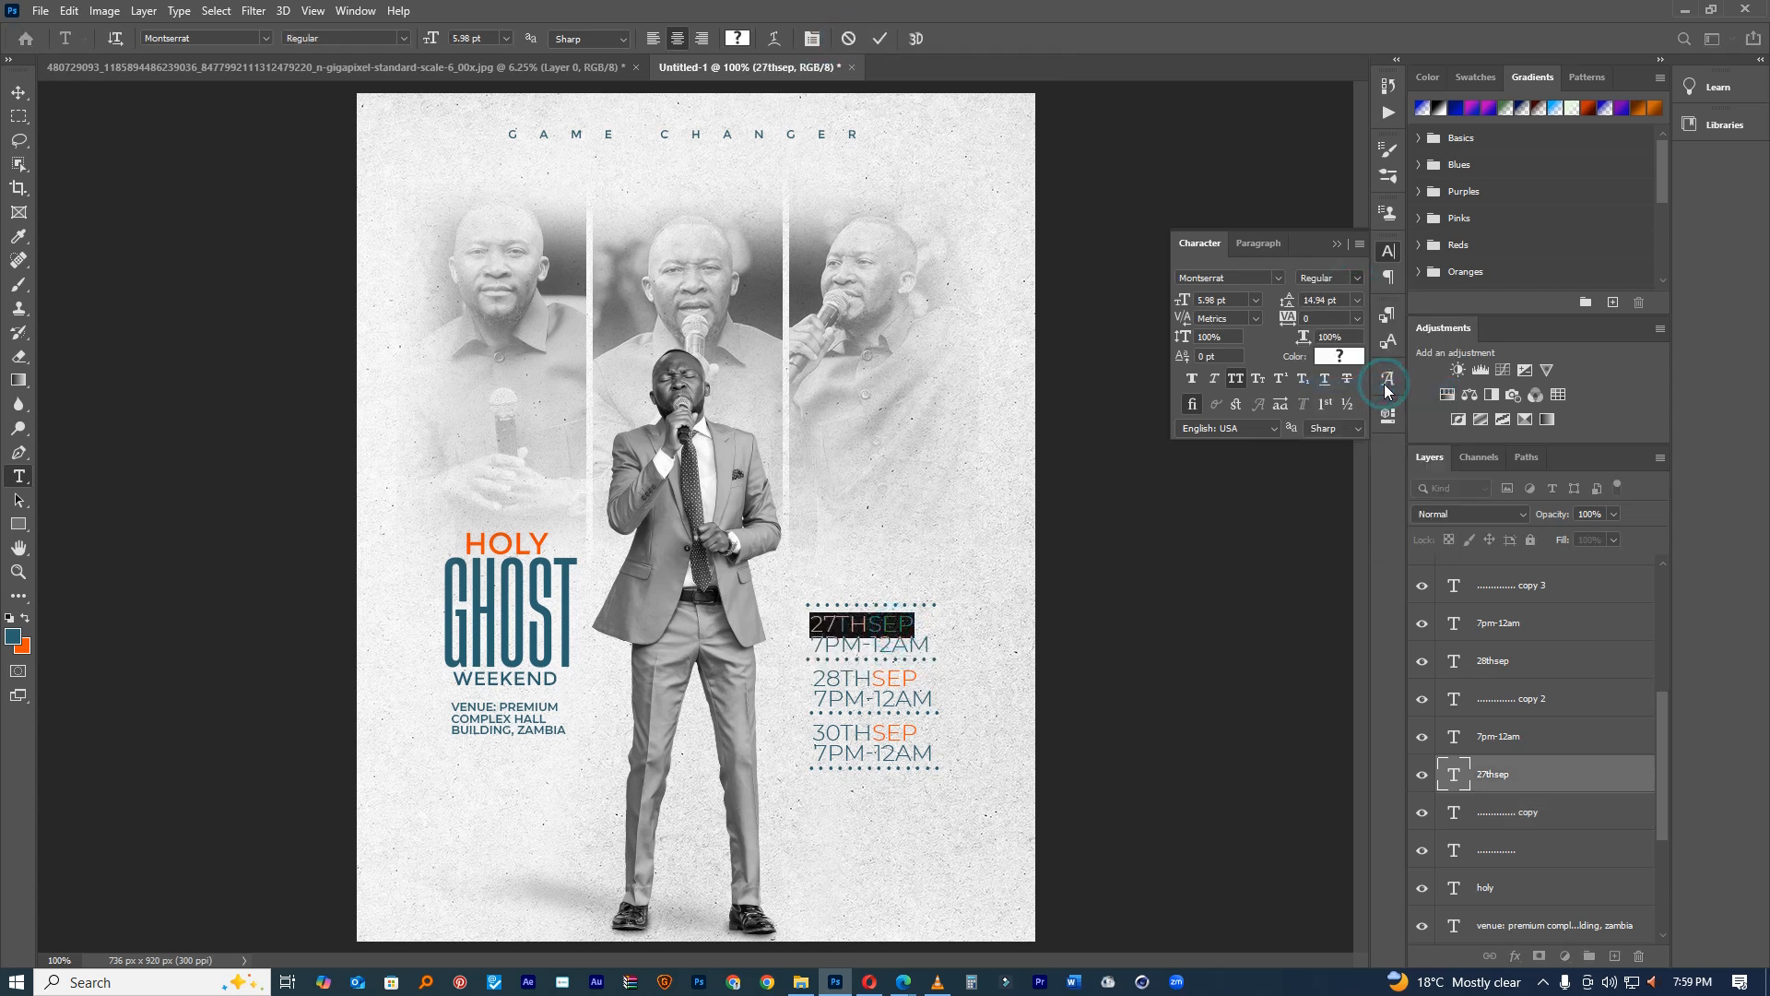
click(878, 45)
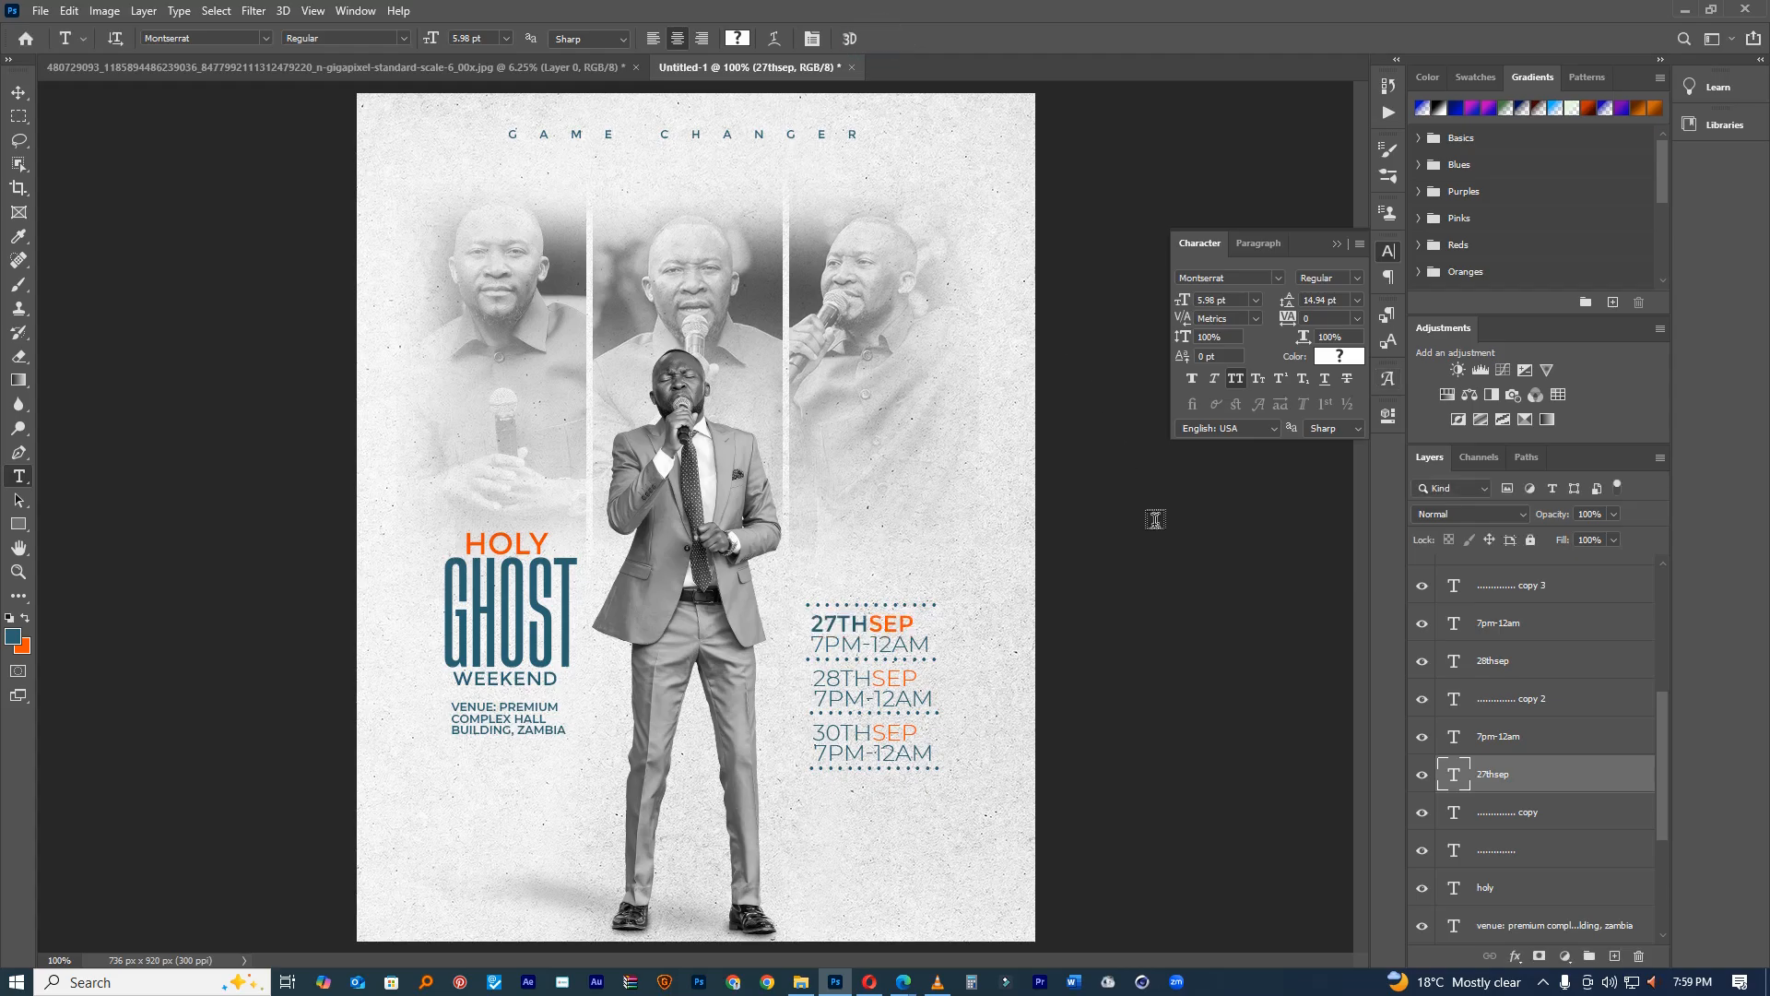
key(ctrl+z)
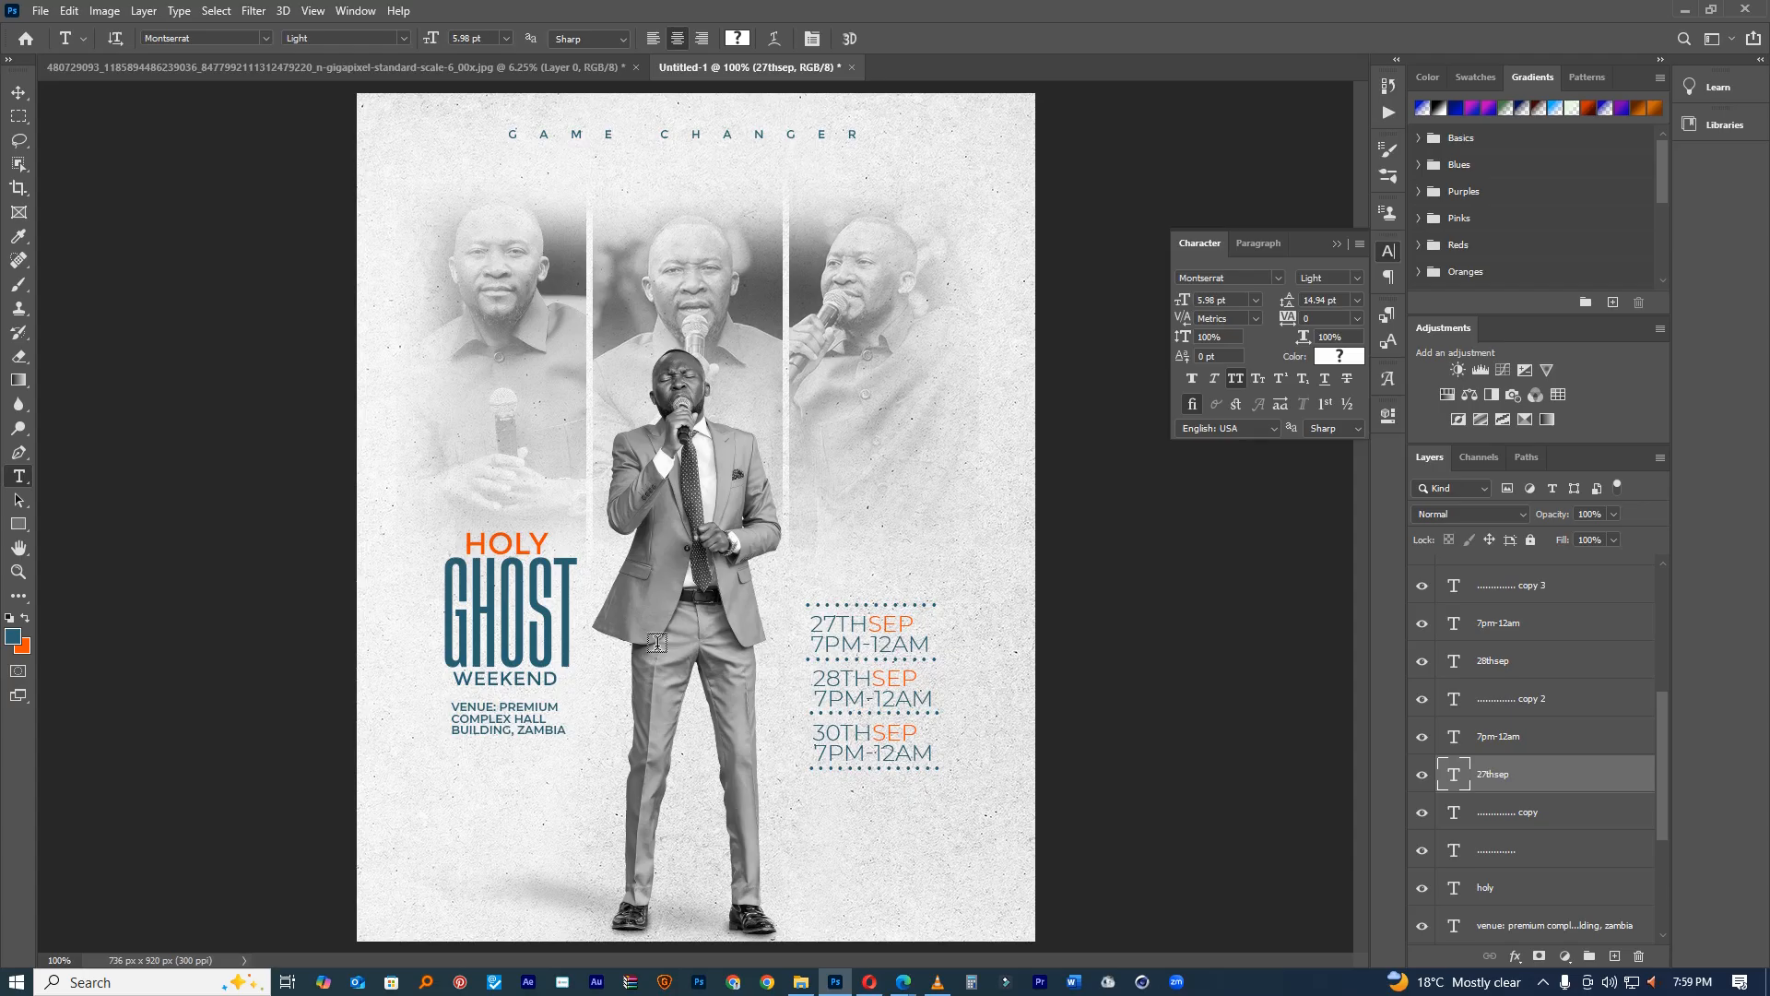
click(19, 93)
Step: Duplicate the venue text below it and retype the copy as CONTACTS with a phone number
drag(509, 717, 514, 779)
double_click(513, 776)
double_click(514, 774)
click(514, 773)
key(ctrl+a)
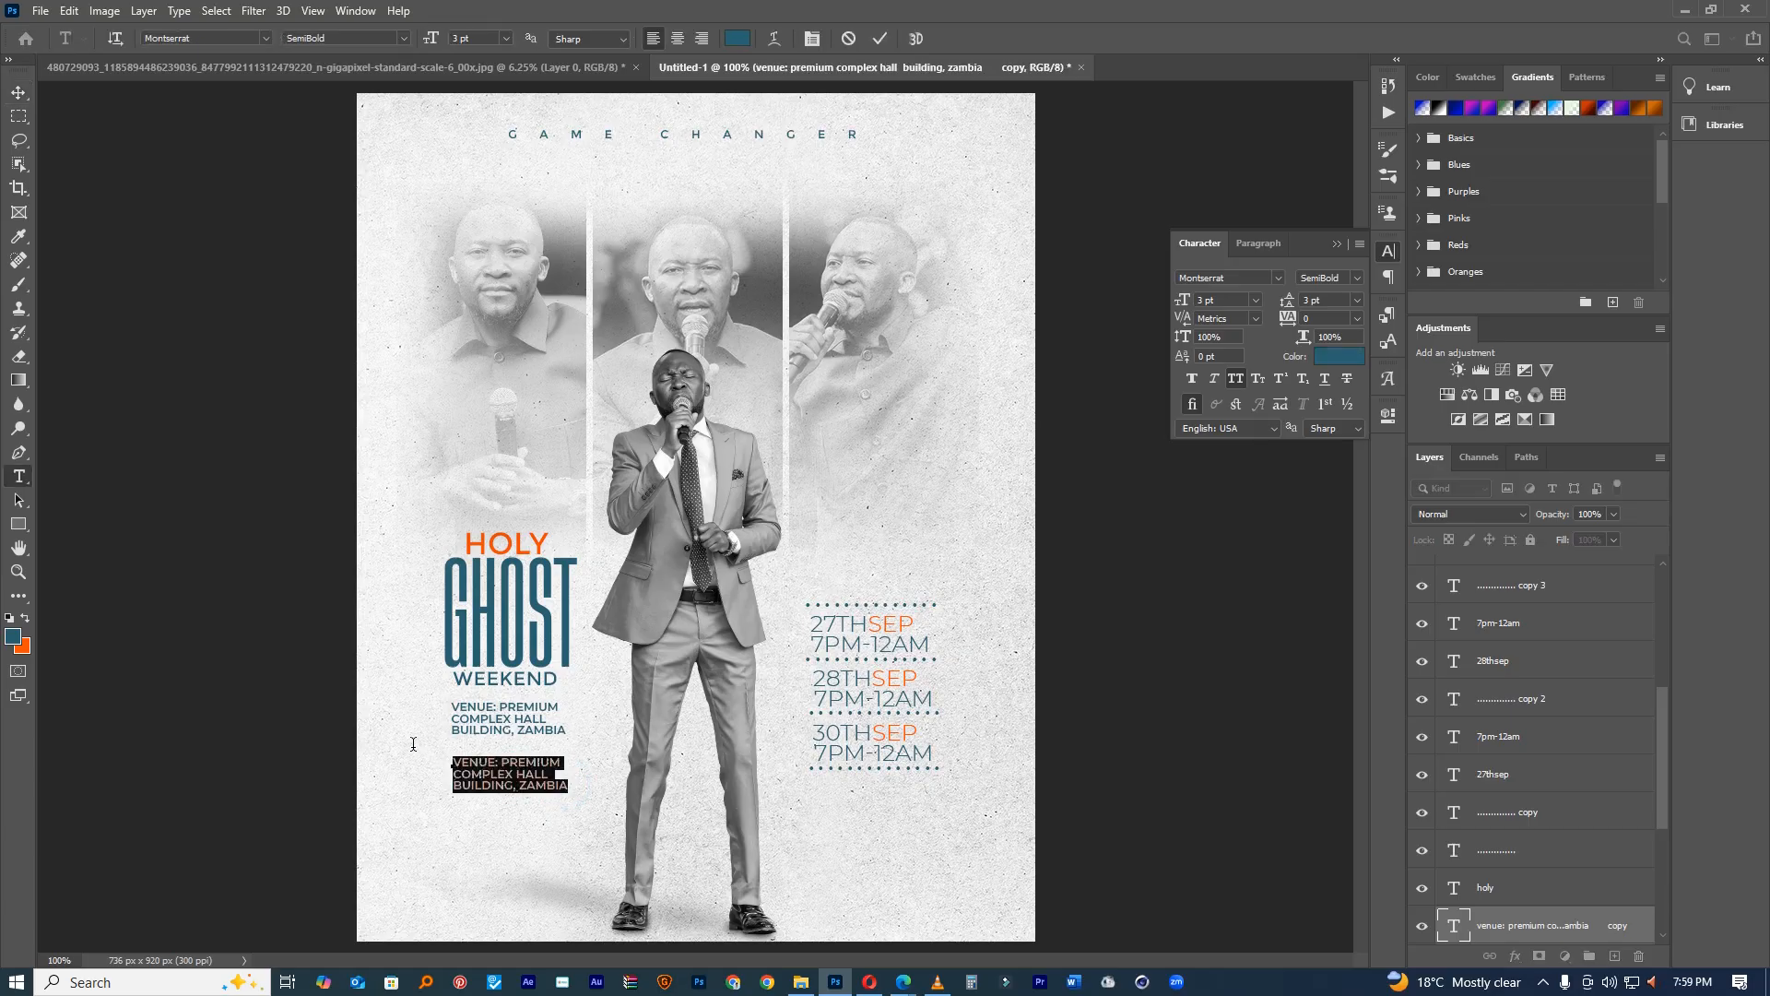
text(conta)
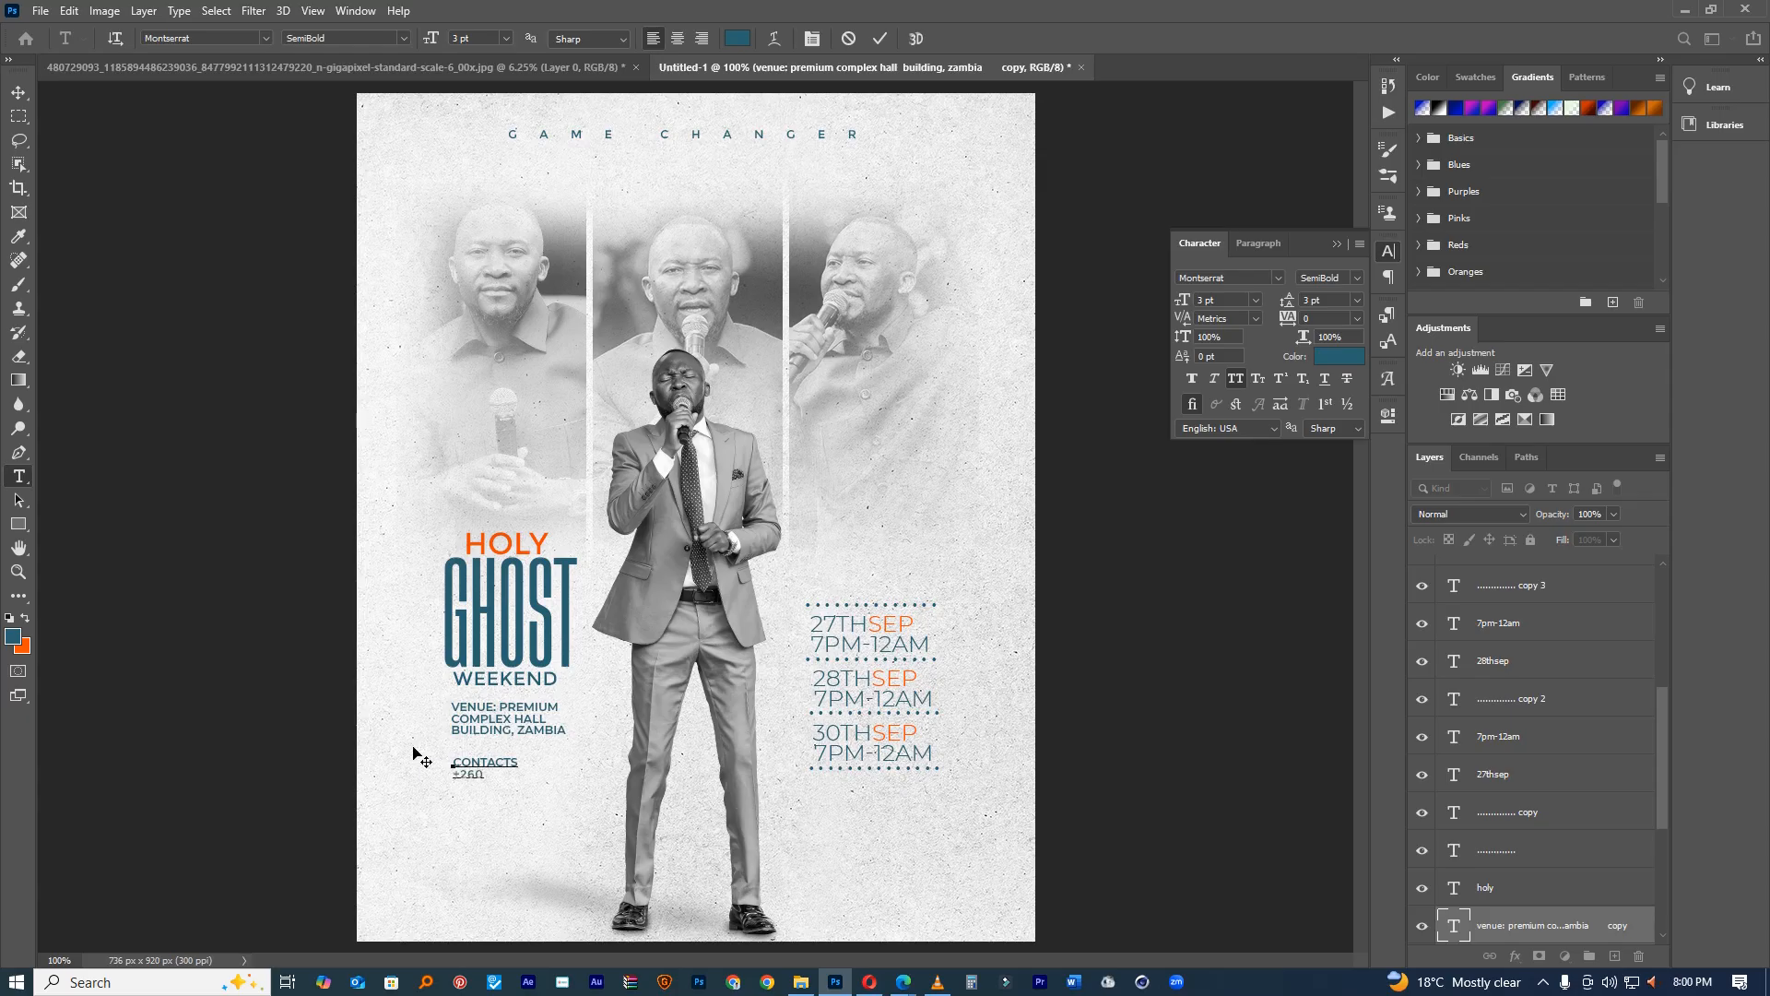
key(BackSpace)
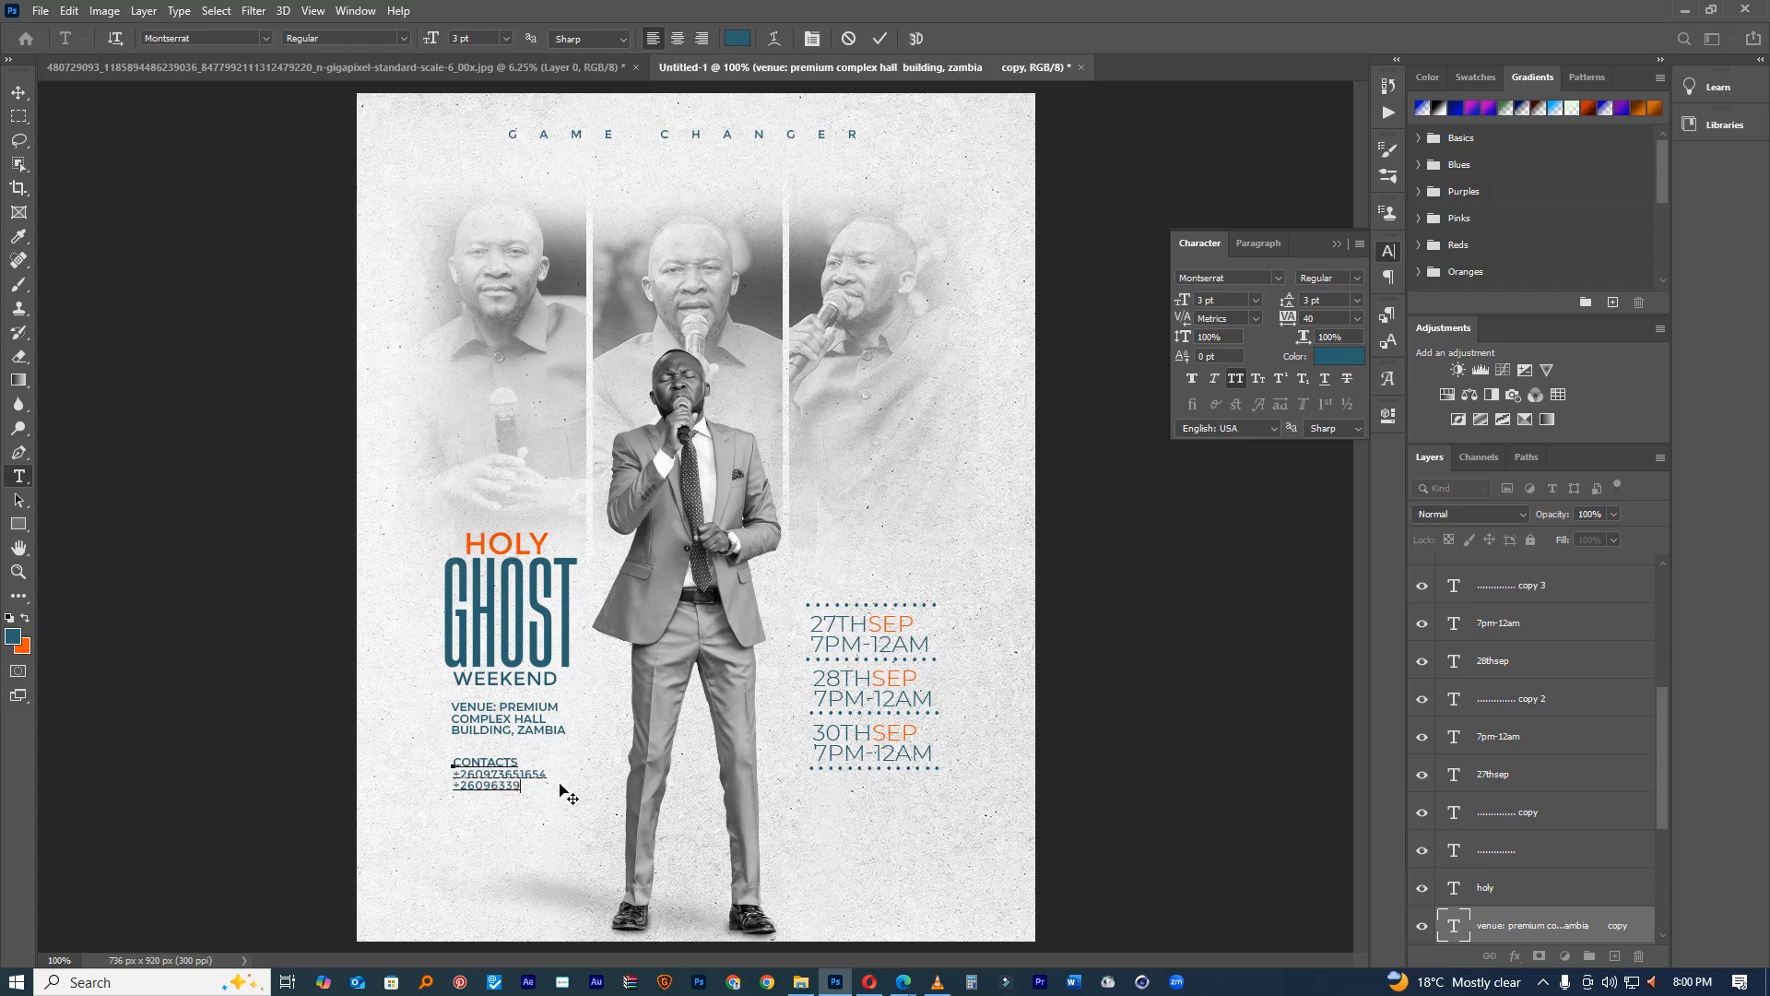
Step: Type the missing final digit of the second phone number and commit the CONTACTS text block
text(7)
click(452, 763)
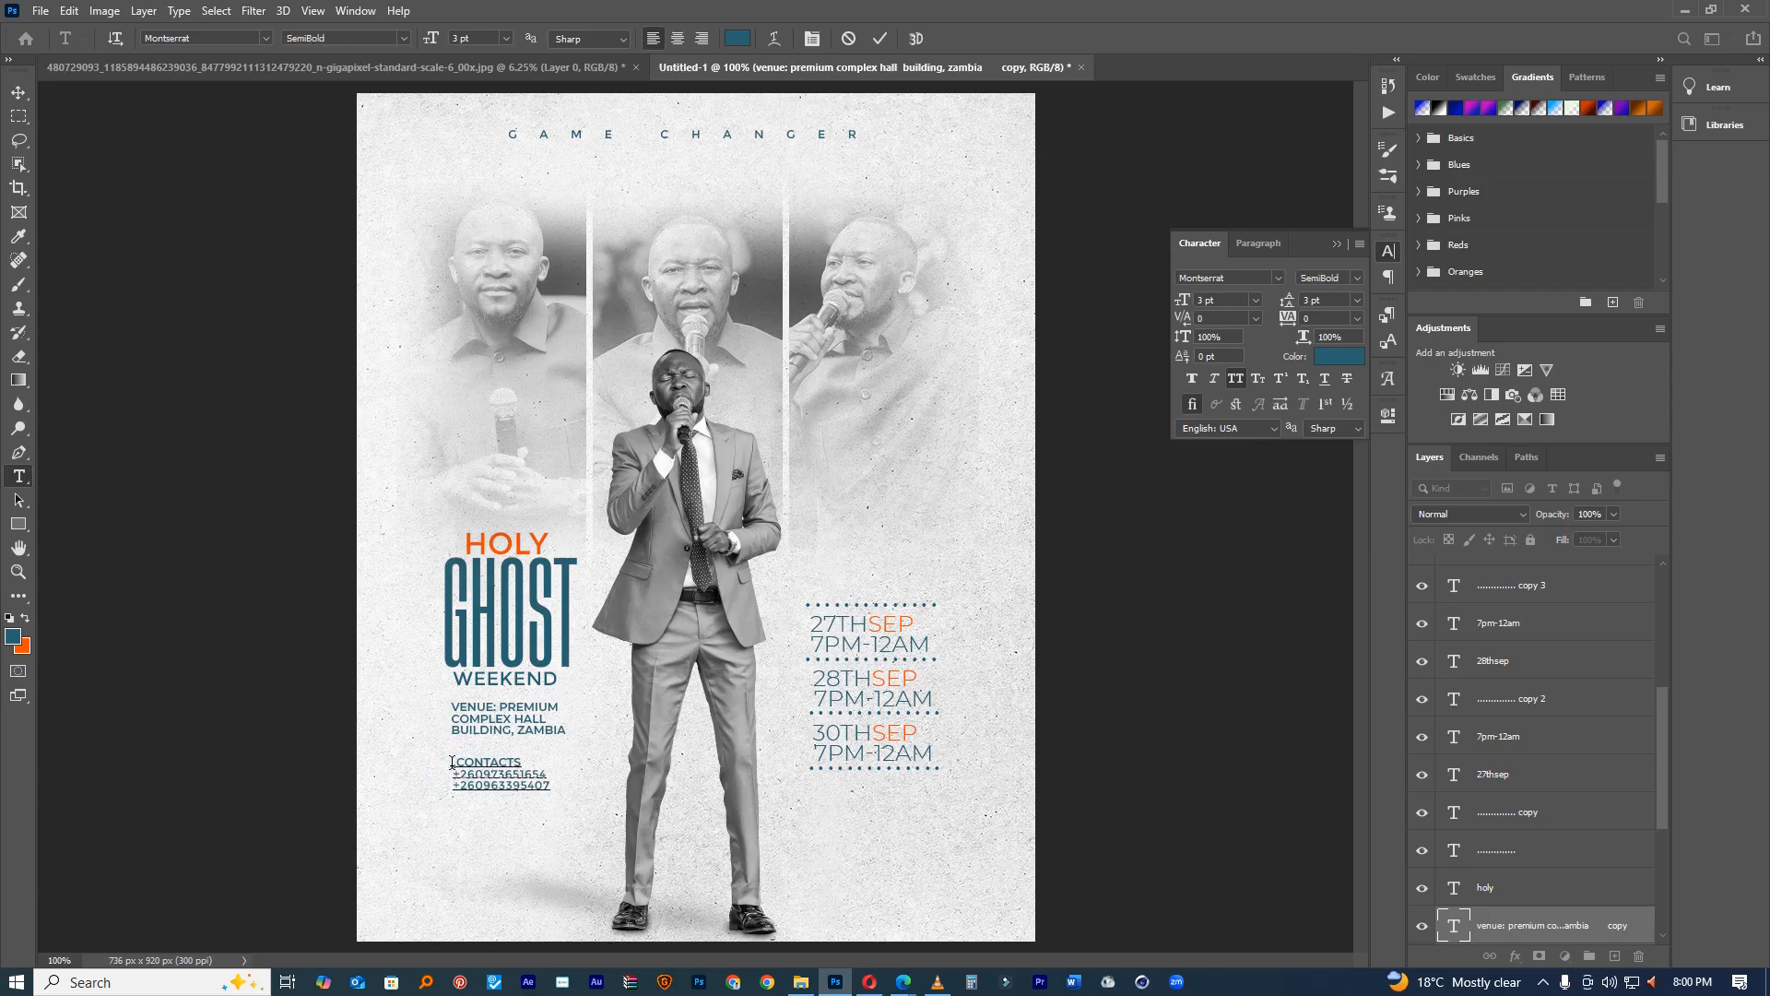
click(881, 41)
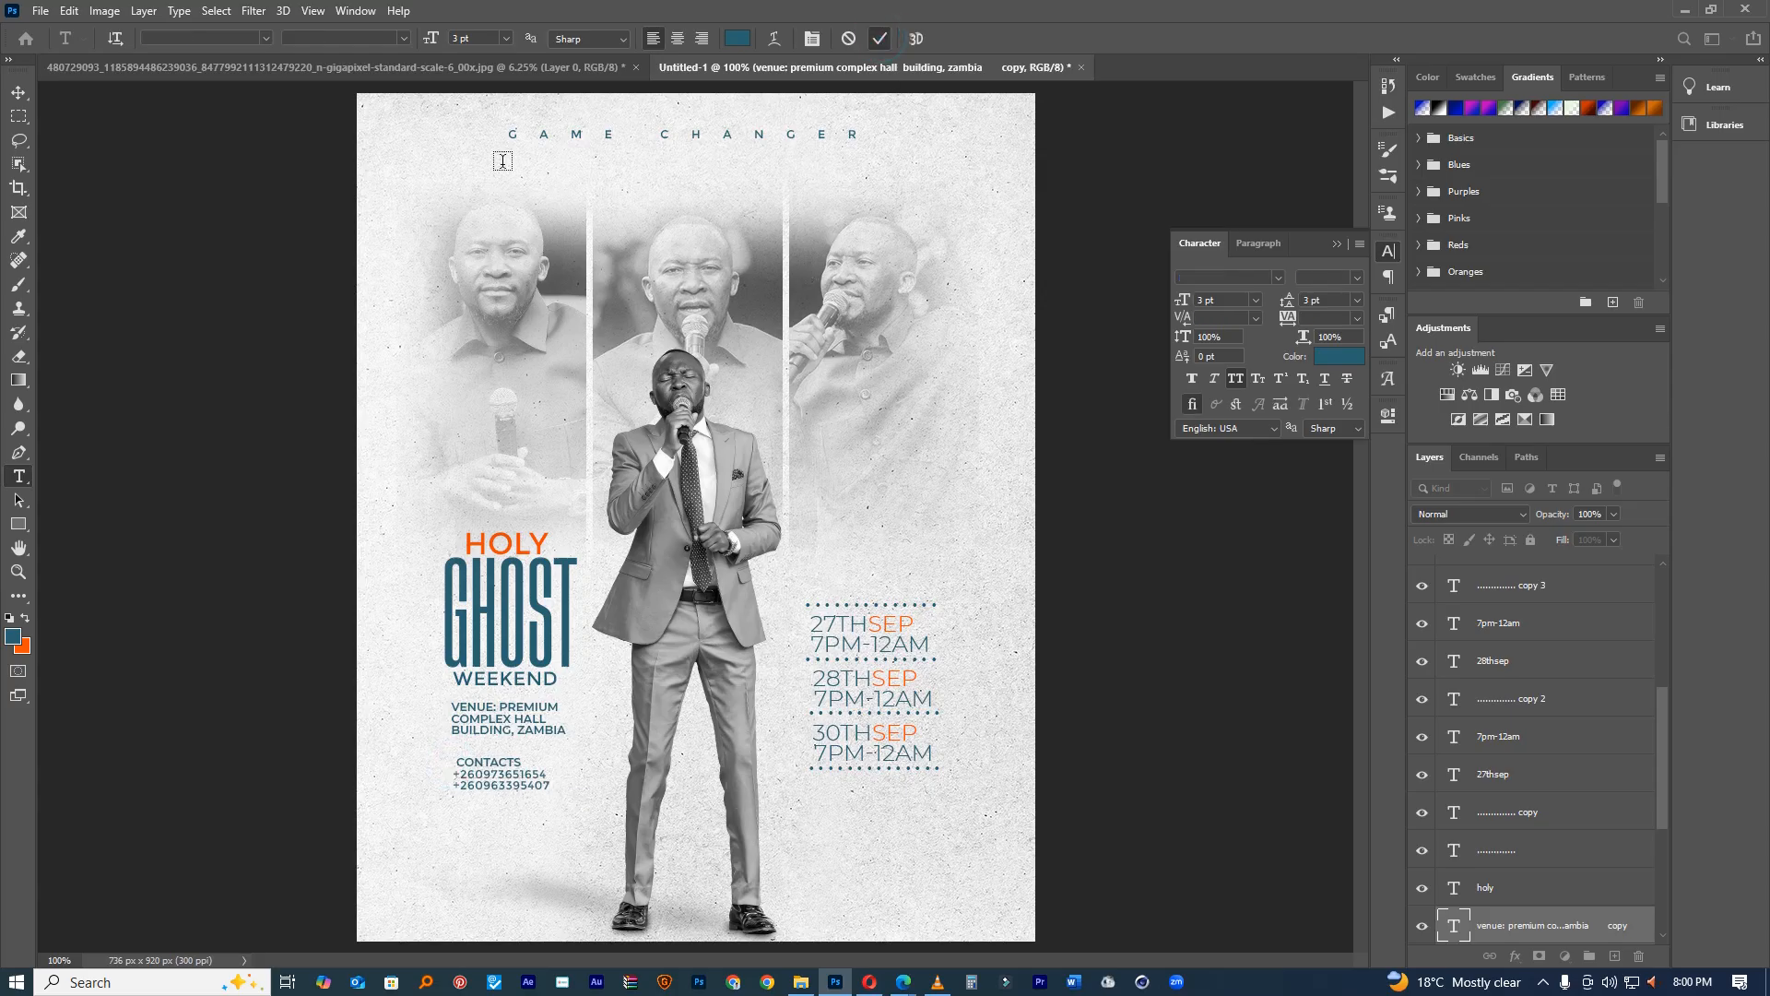
click(510, 134)
Step: Add 'THE' before GAME CHANGER and set the whole heading in Small Caps
text(the)
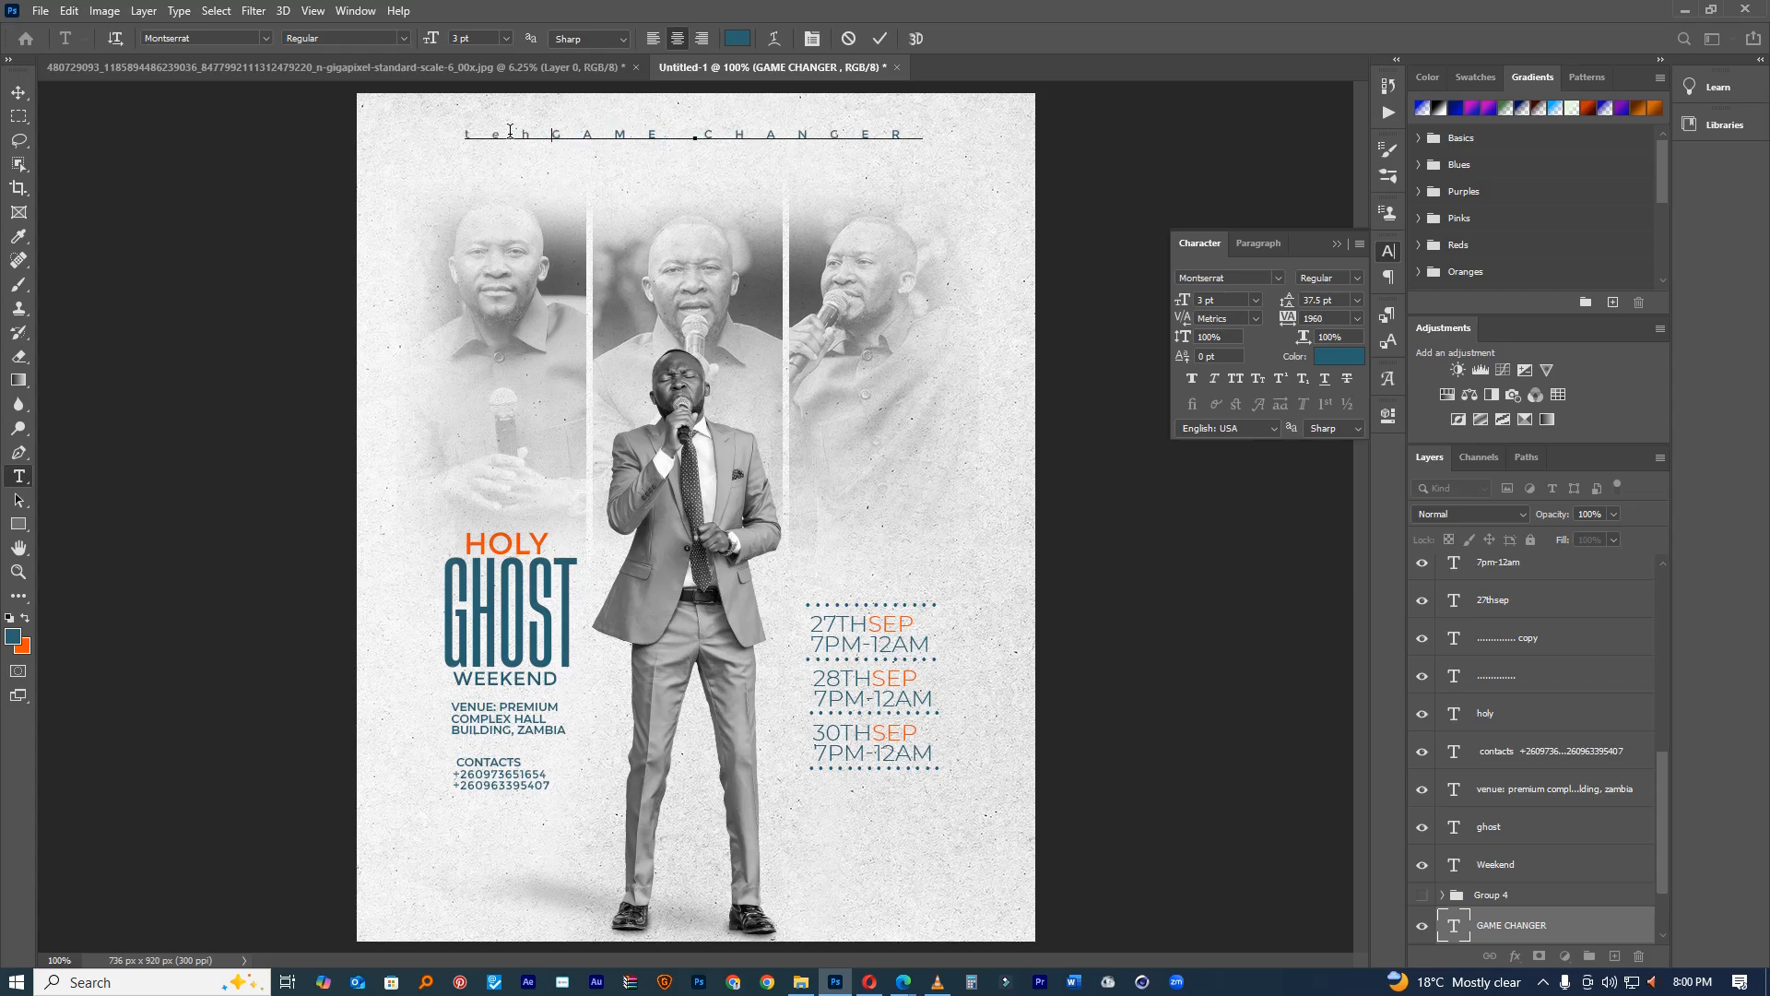
key(BackSpace)
key(BackSpace)
text(h)
double_click(511, 129)
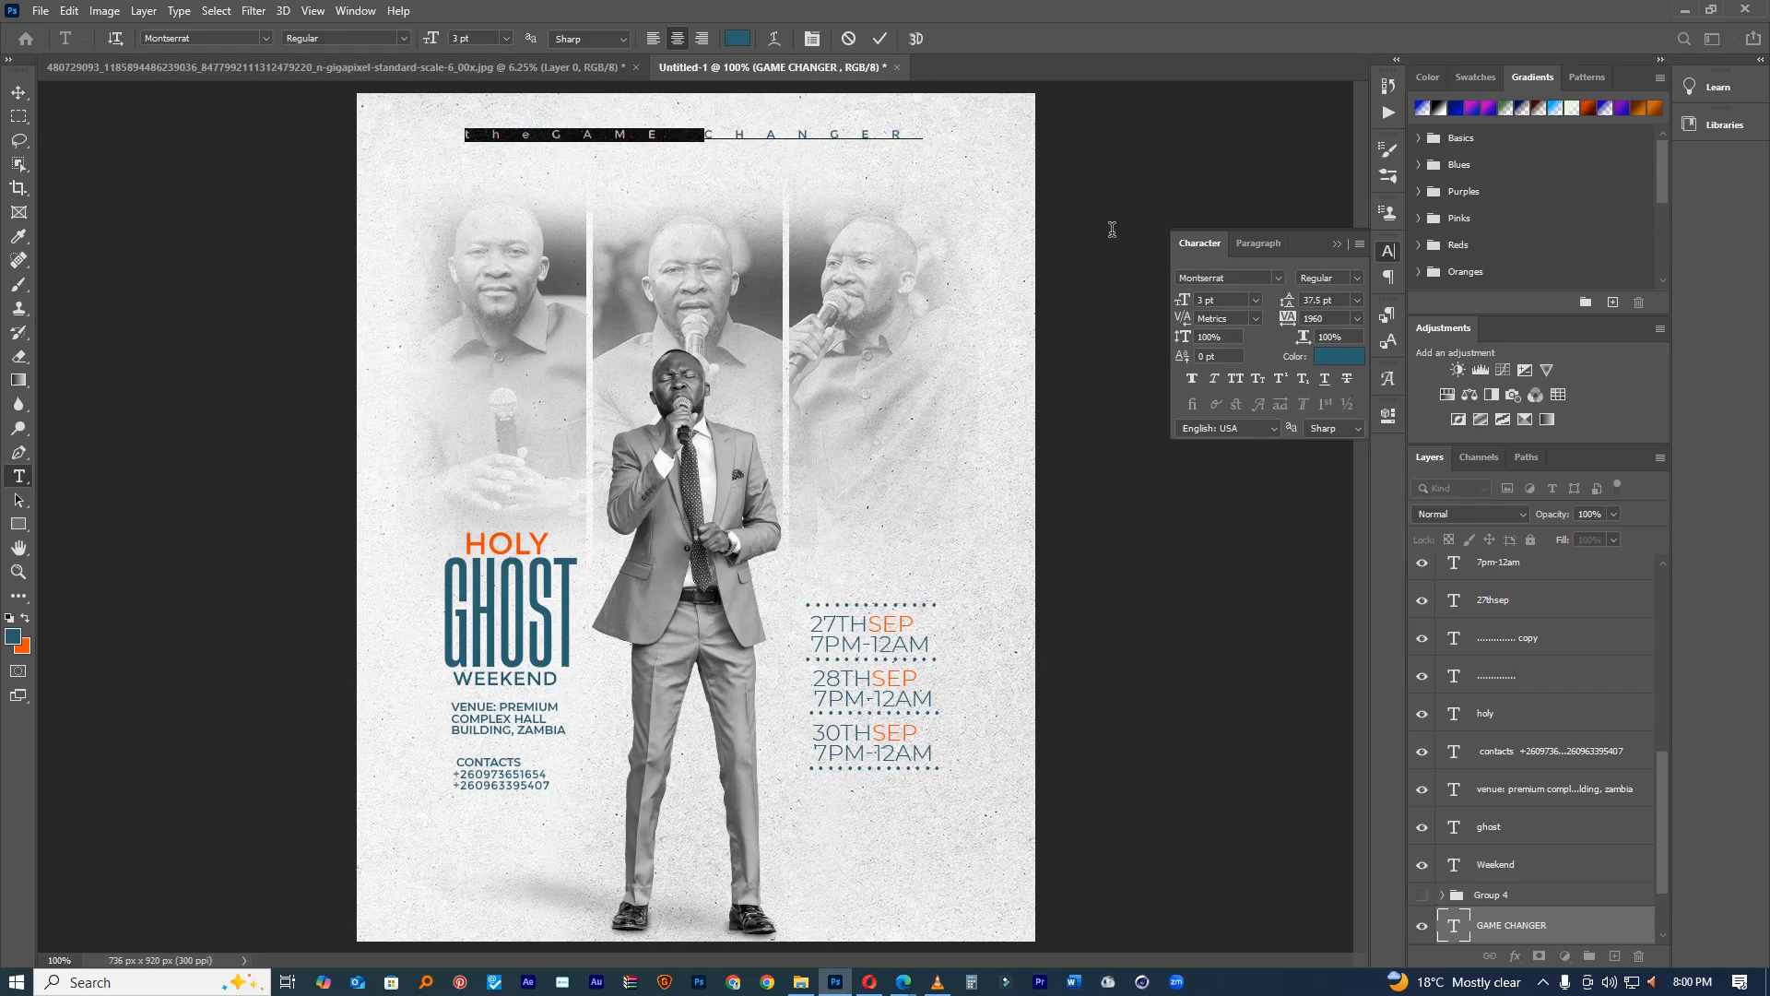
key(ctrl+a)
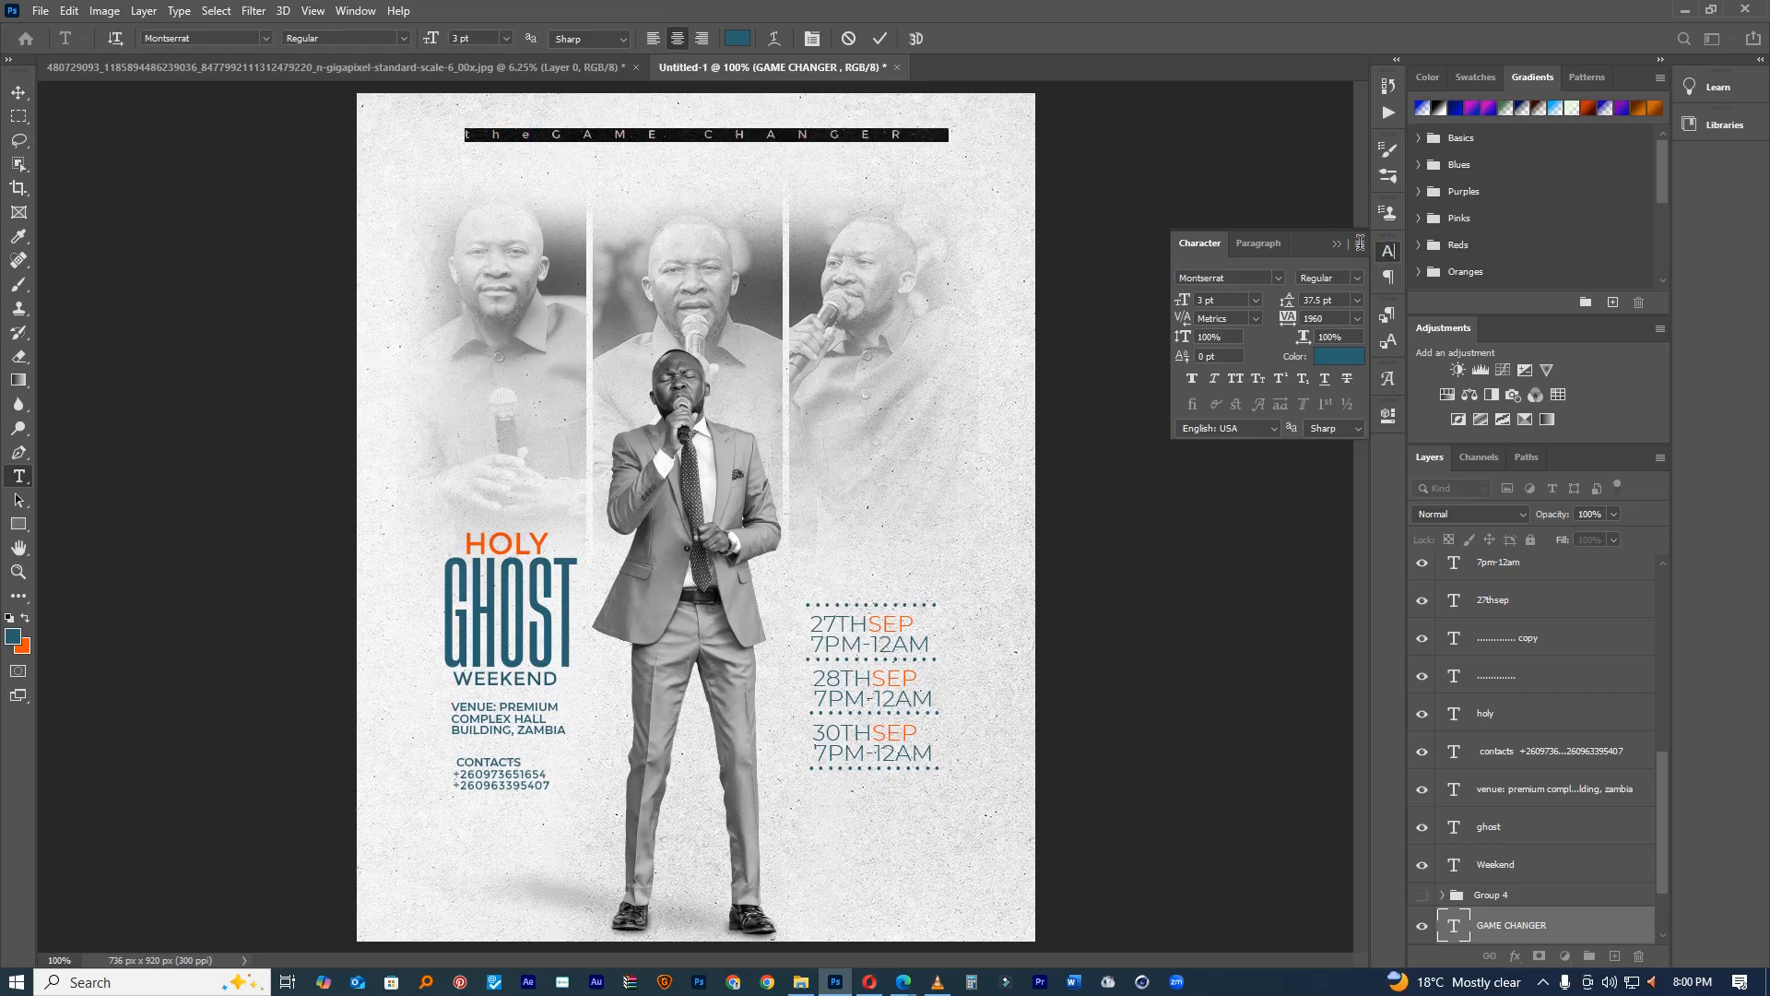
click(1359, 243)
click(1414, 354)
click(553, 147)
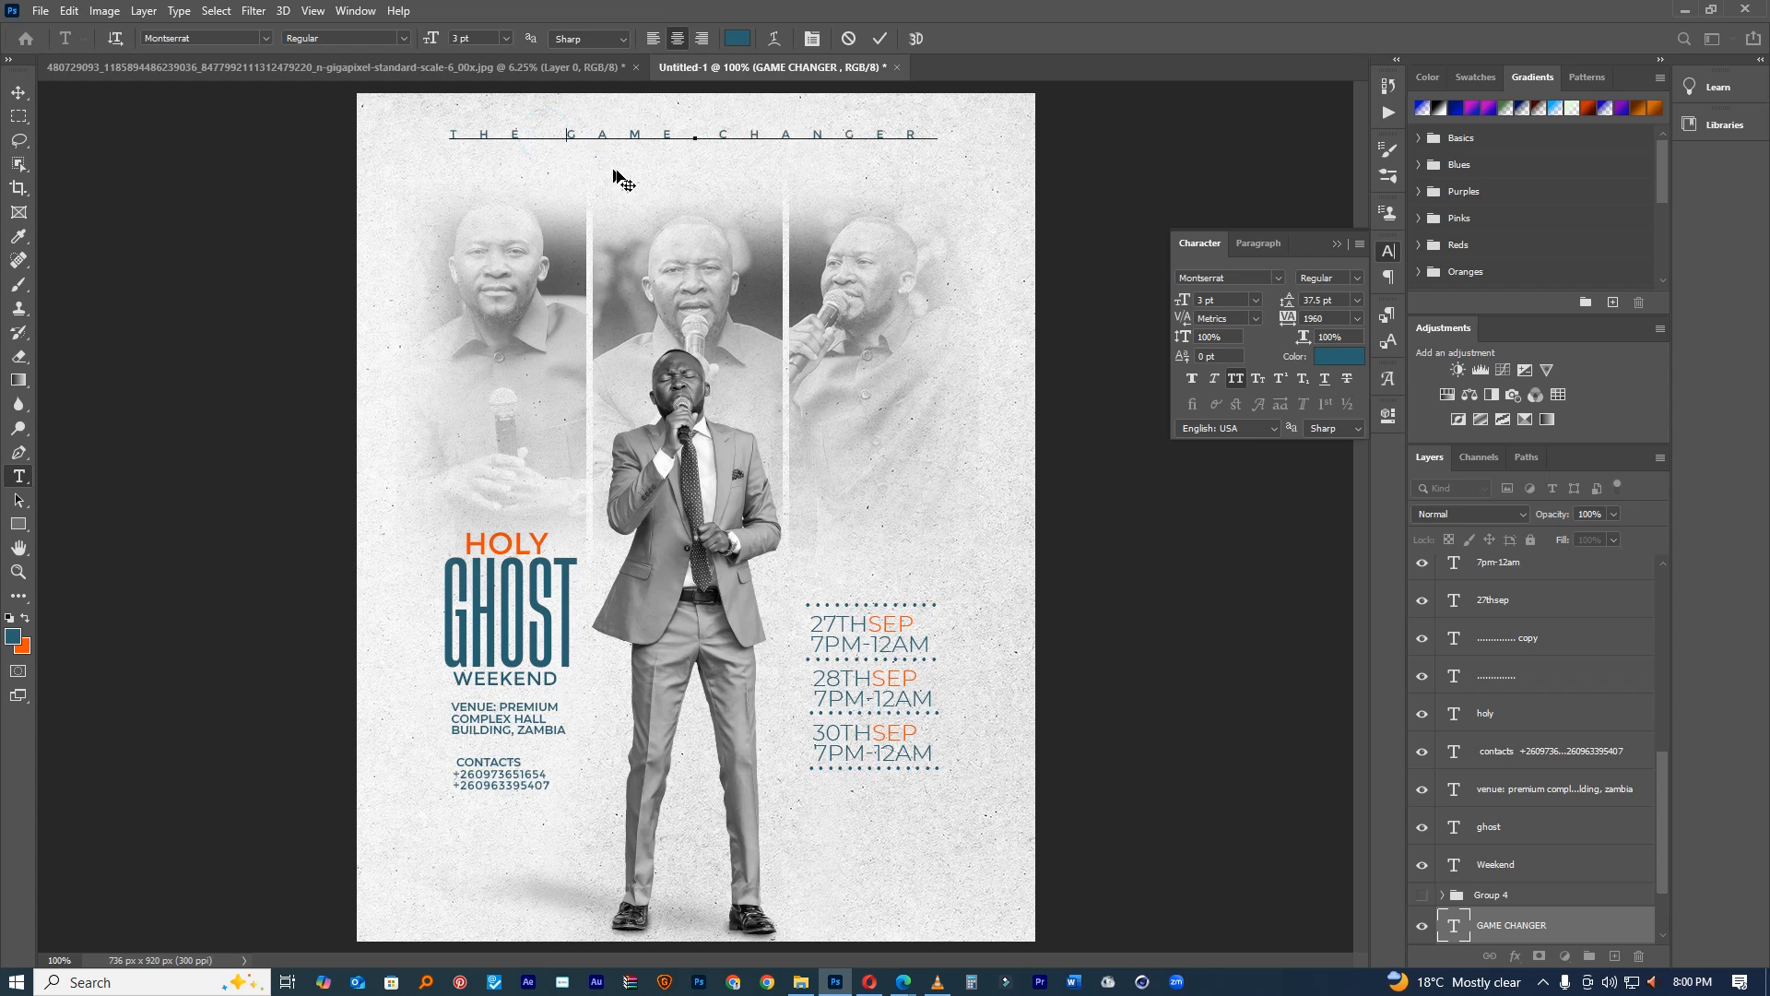
click(883, 39)
Step: Scale the heading to about 64%, tighten its tracking, move it up, and add a LIVE IN ZAMBIA line beneath
key(ctrl+t)
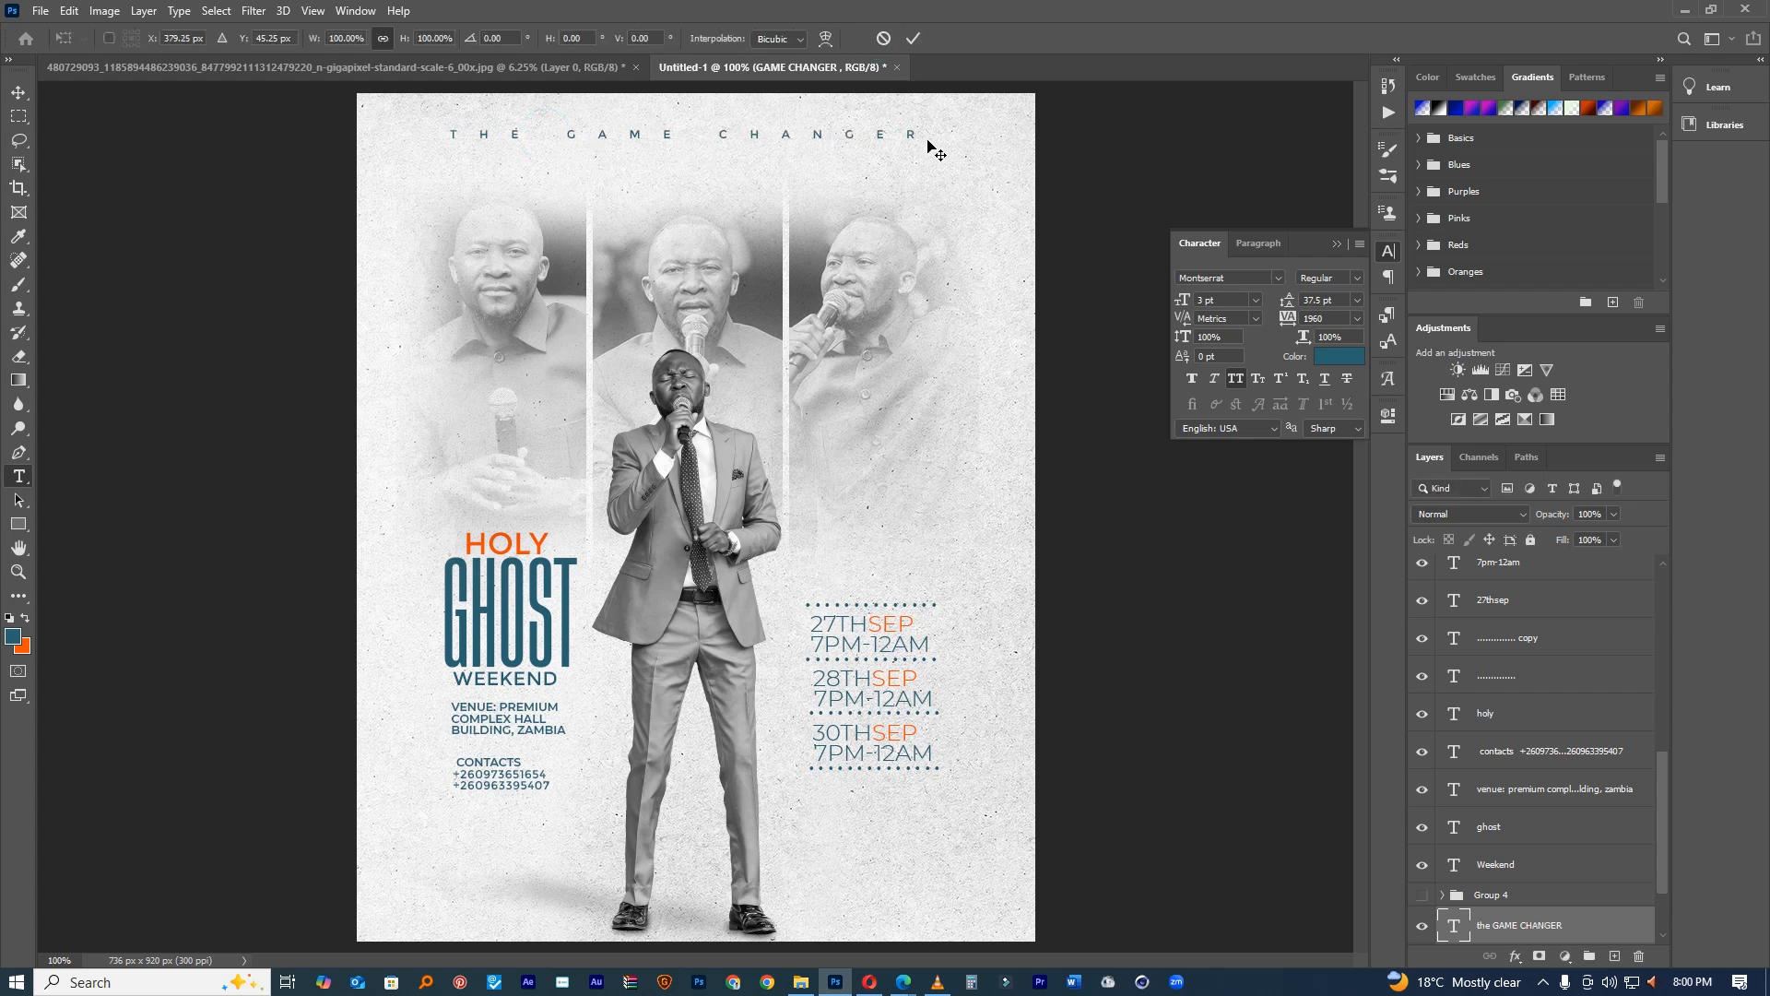
drag(958, 130, 873, 132)
click(911, 39)
double_click(1452, 922)
drag(1288, 320, 1245, 320)
drag(800, 212, 786, 198)
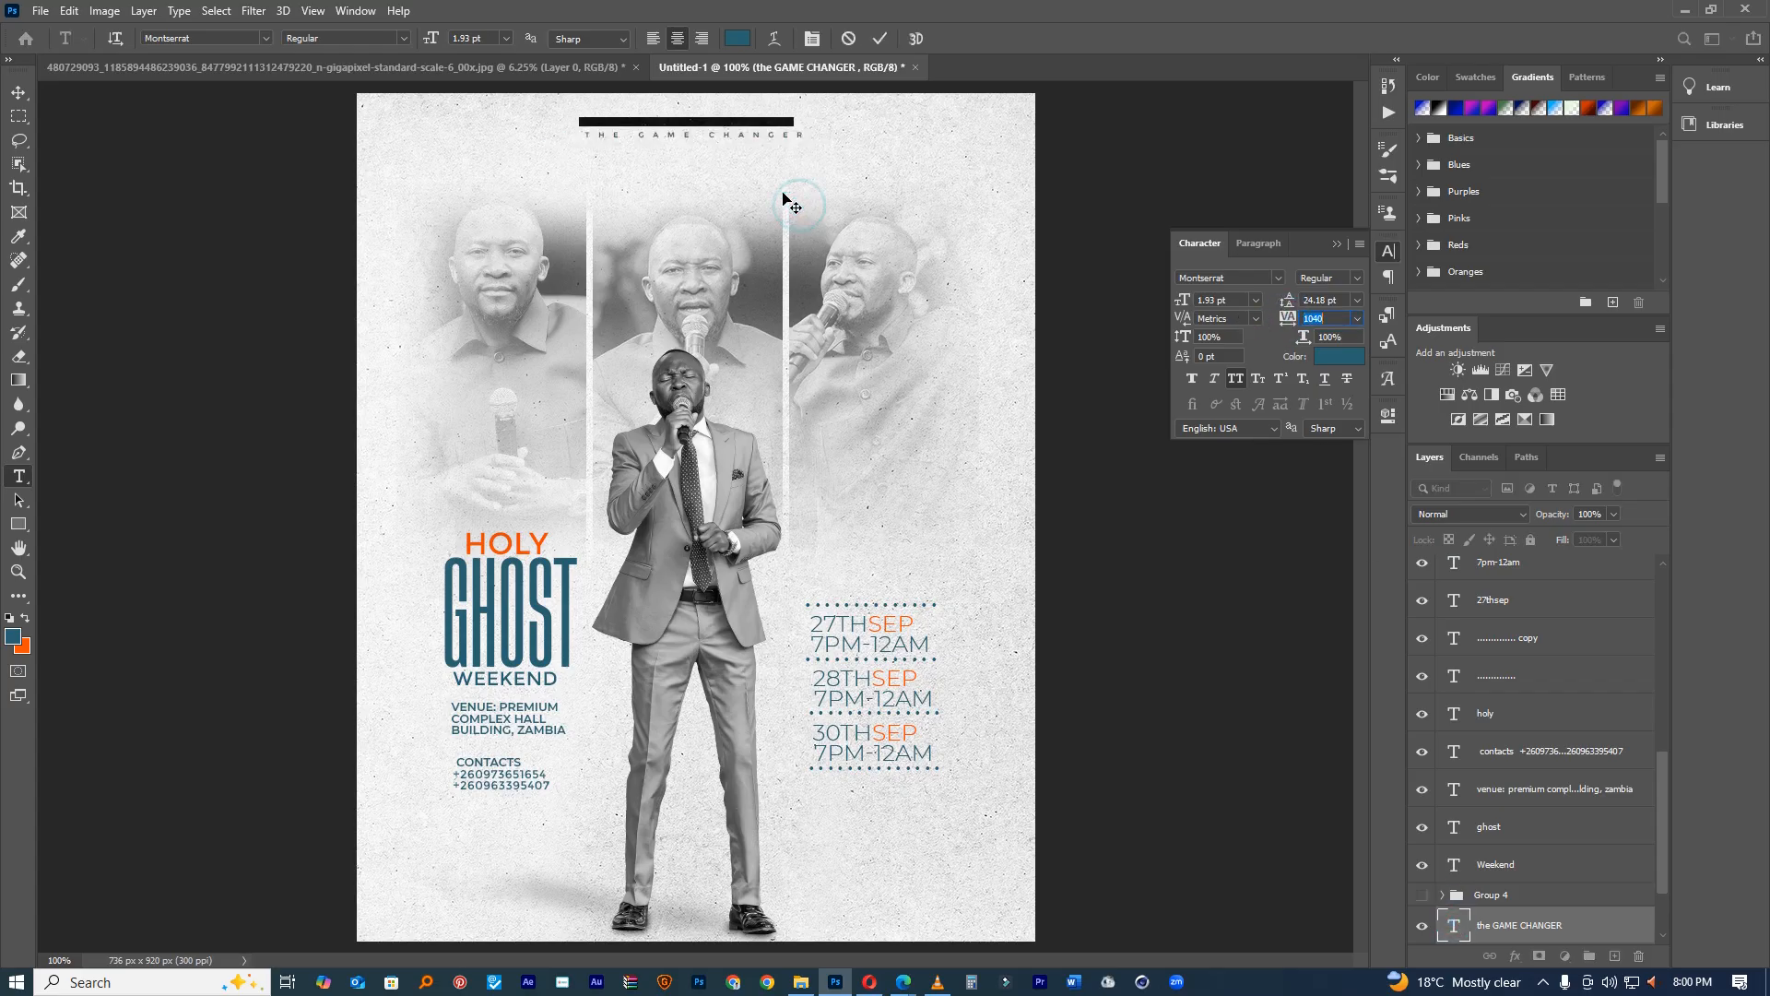
click(877, 38)
click(614, 160)
text(LIVE I)
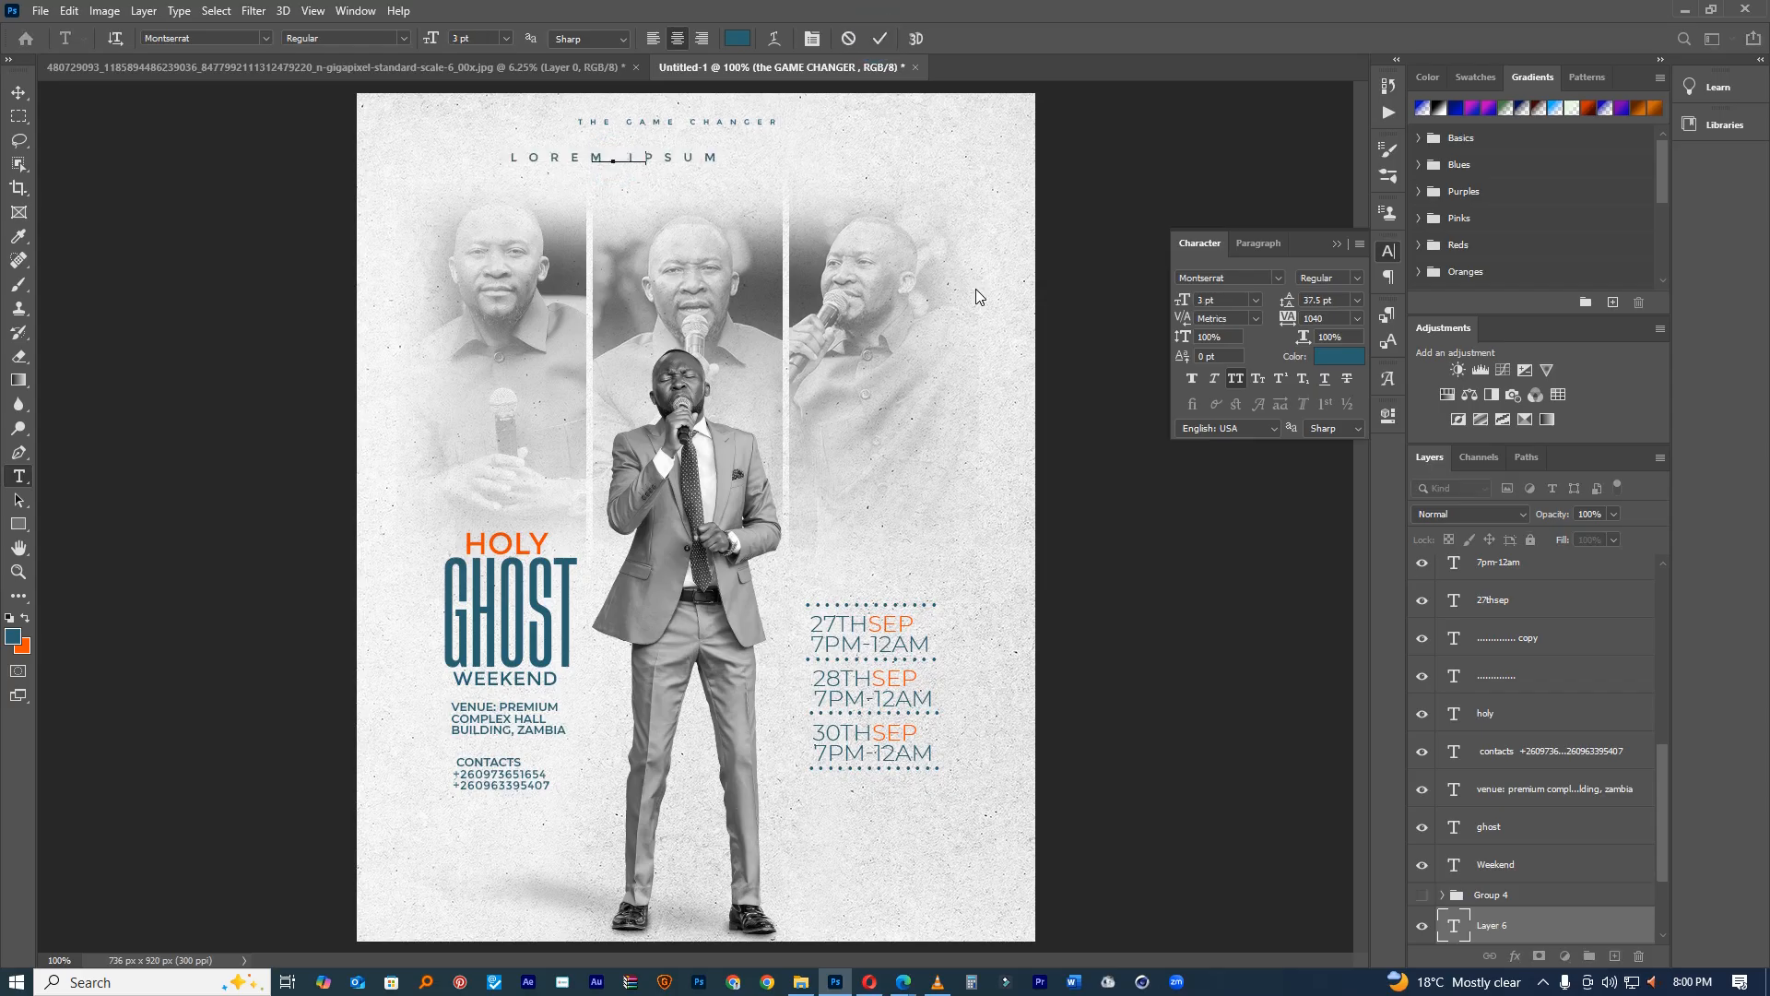
text(N ZAMBIA)
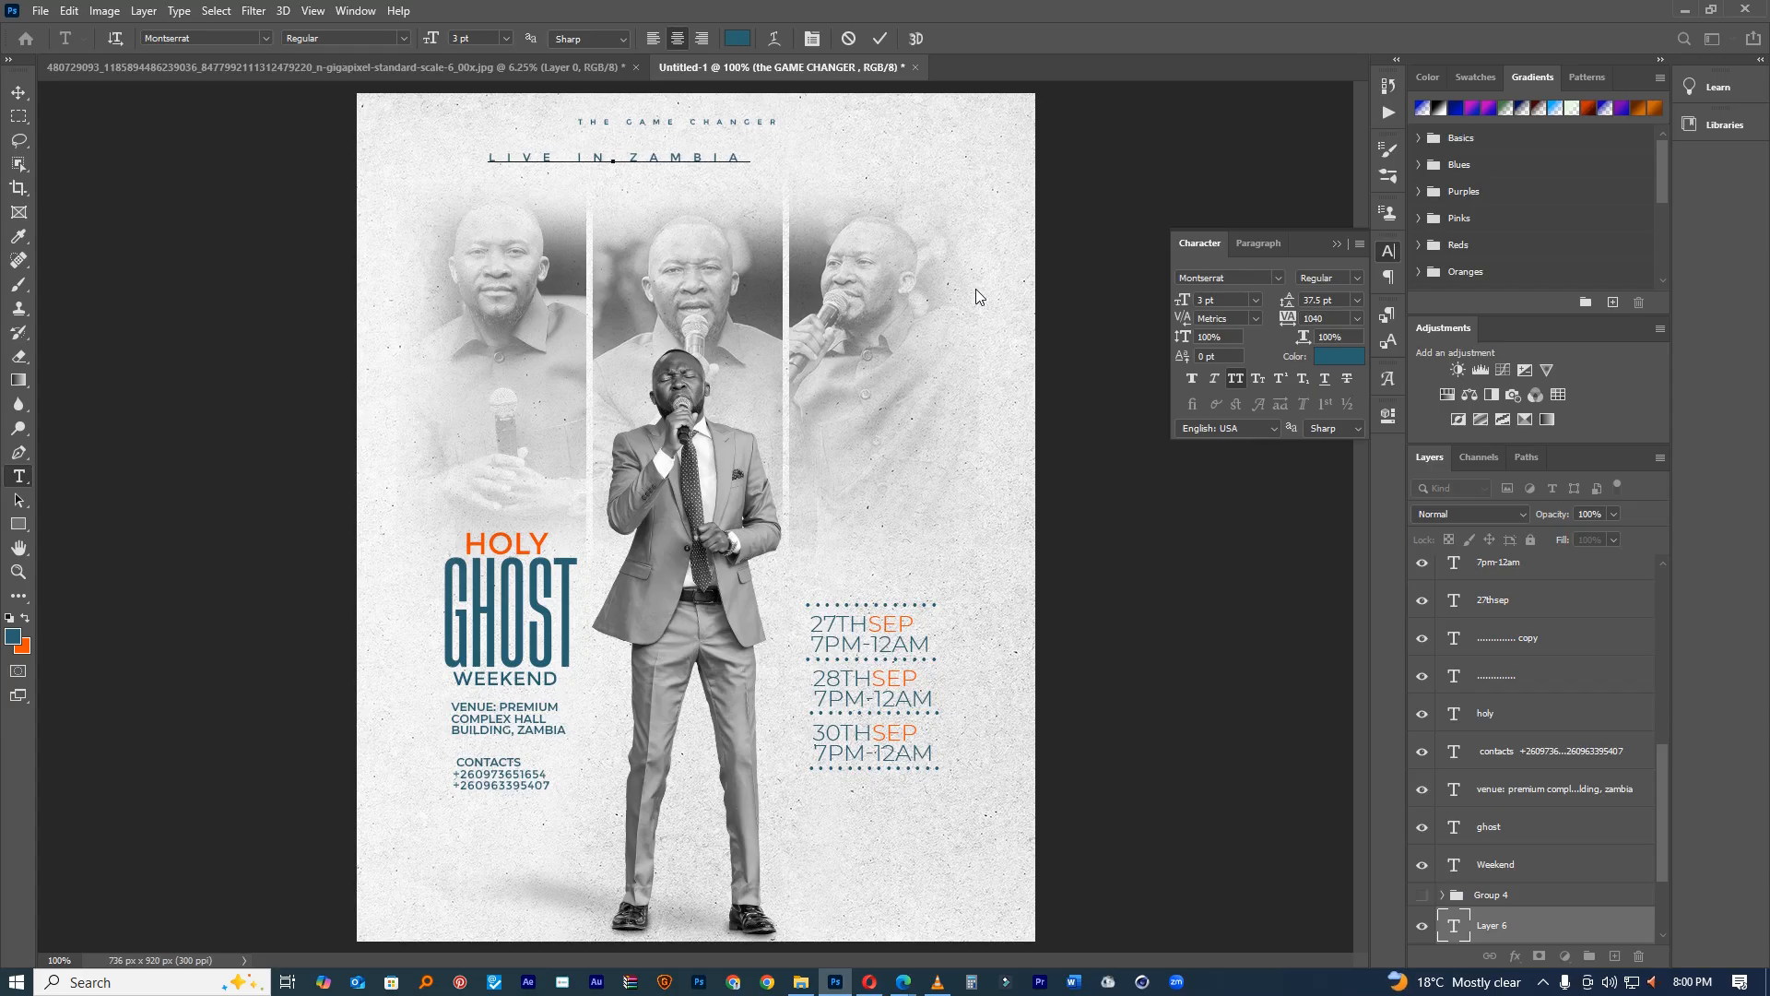
Step: Size LIVE IN ZAMBIA small with very wide letter spacing, centred just under the heading
drag(499, 159, 788, 161)
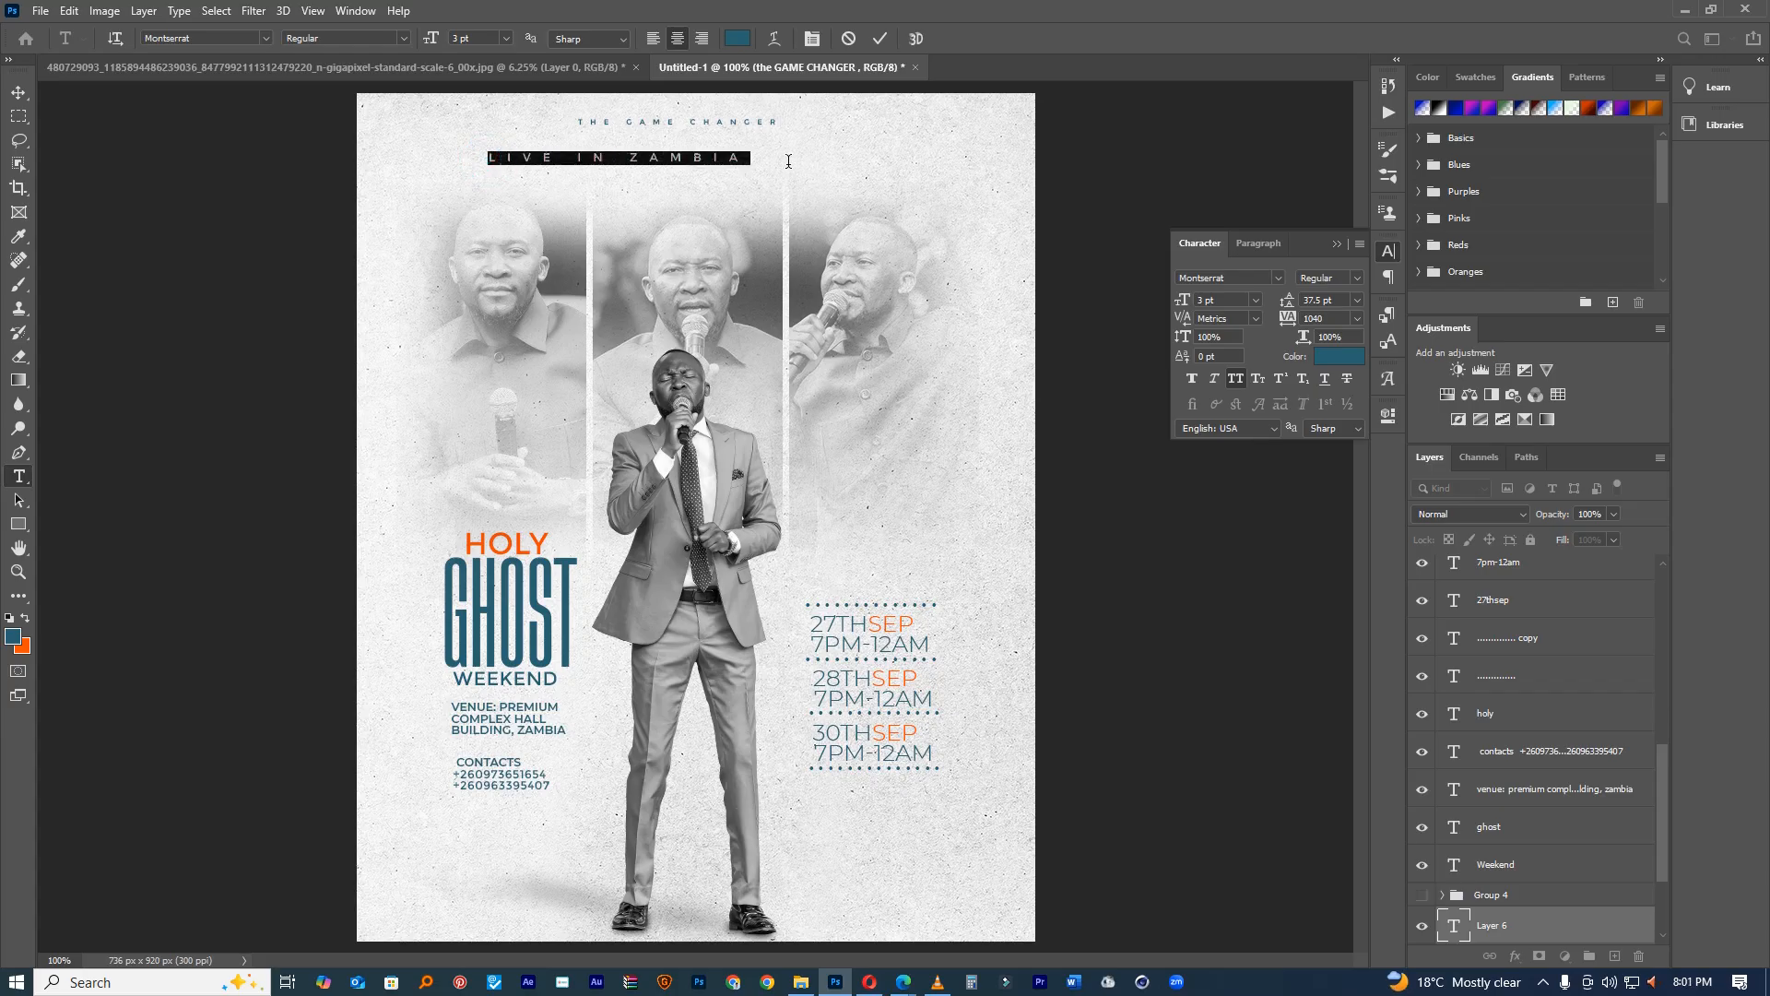
drag(1186, 296, 1182, 302)
mouse_move(1293, 320)
mouse_down()
mouse_move(1187, 301)
mouse_move(1290, 319)
mouse_up()
click(1180, 301)
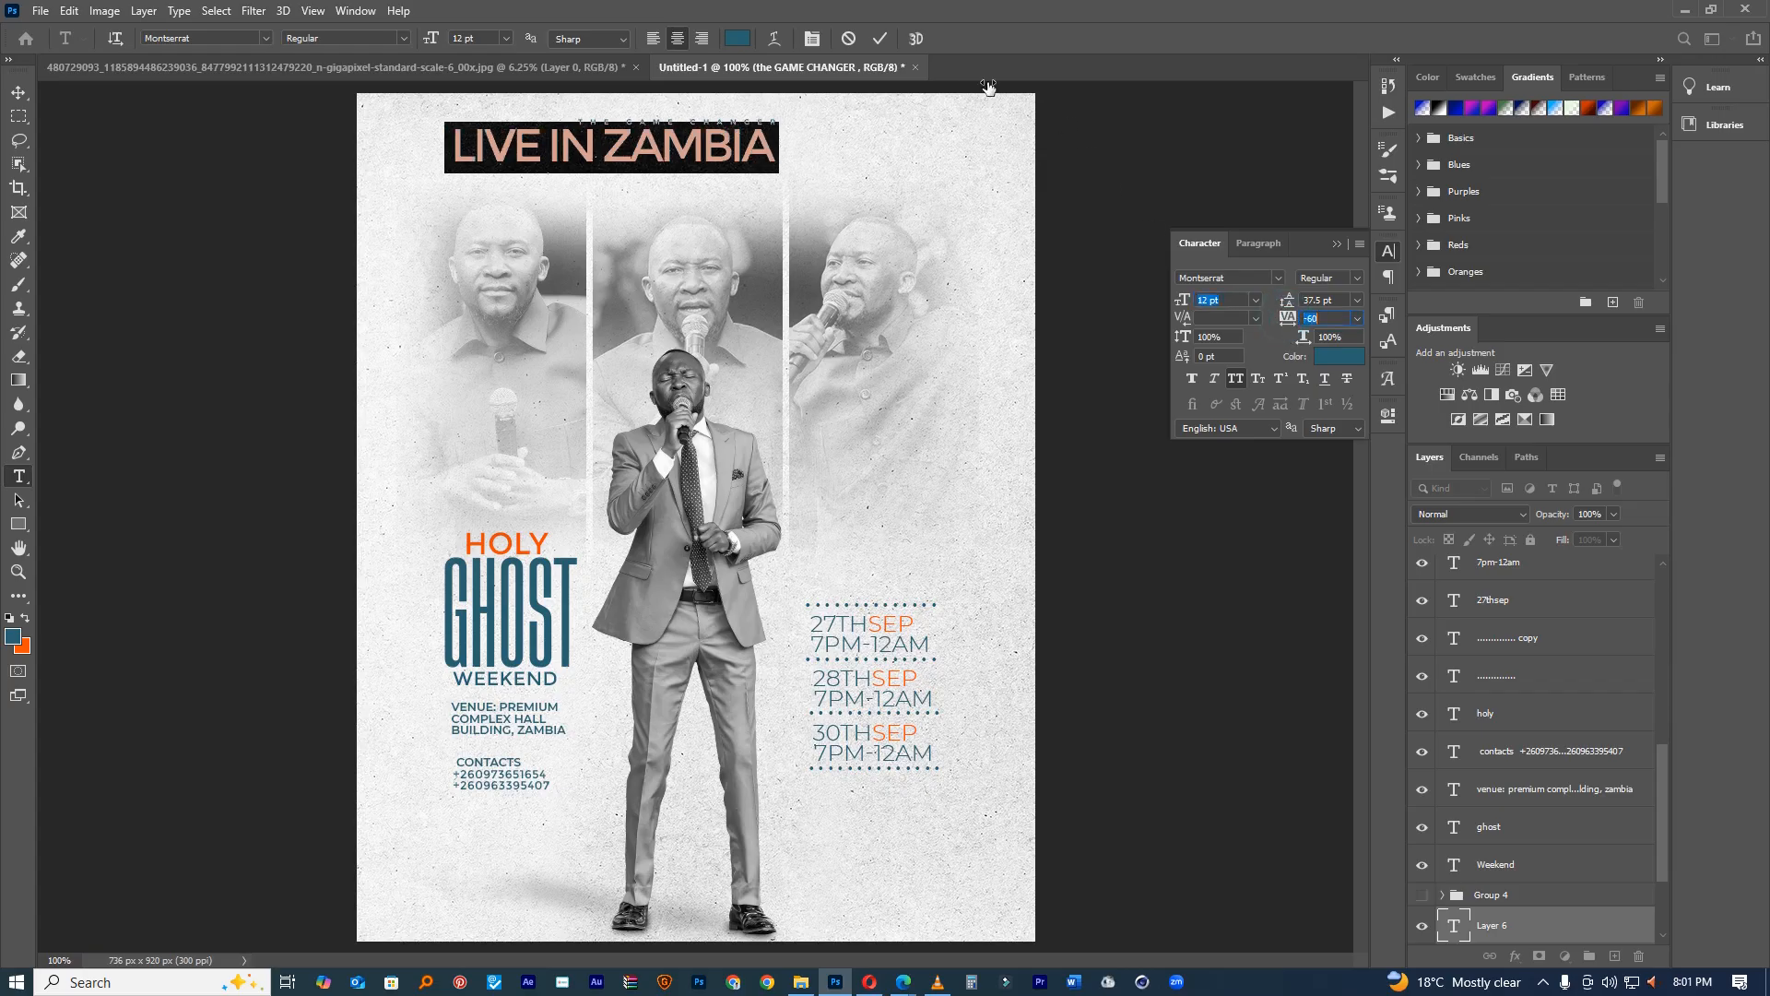
click(882, 40)
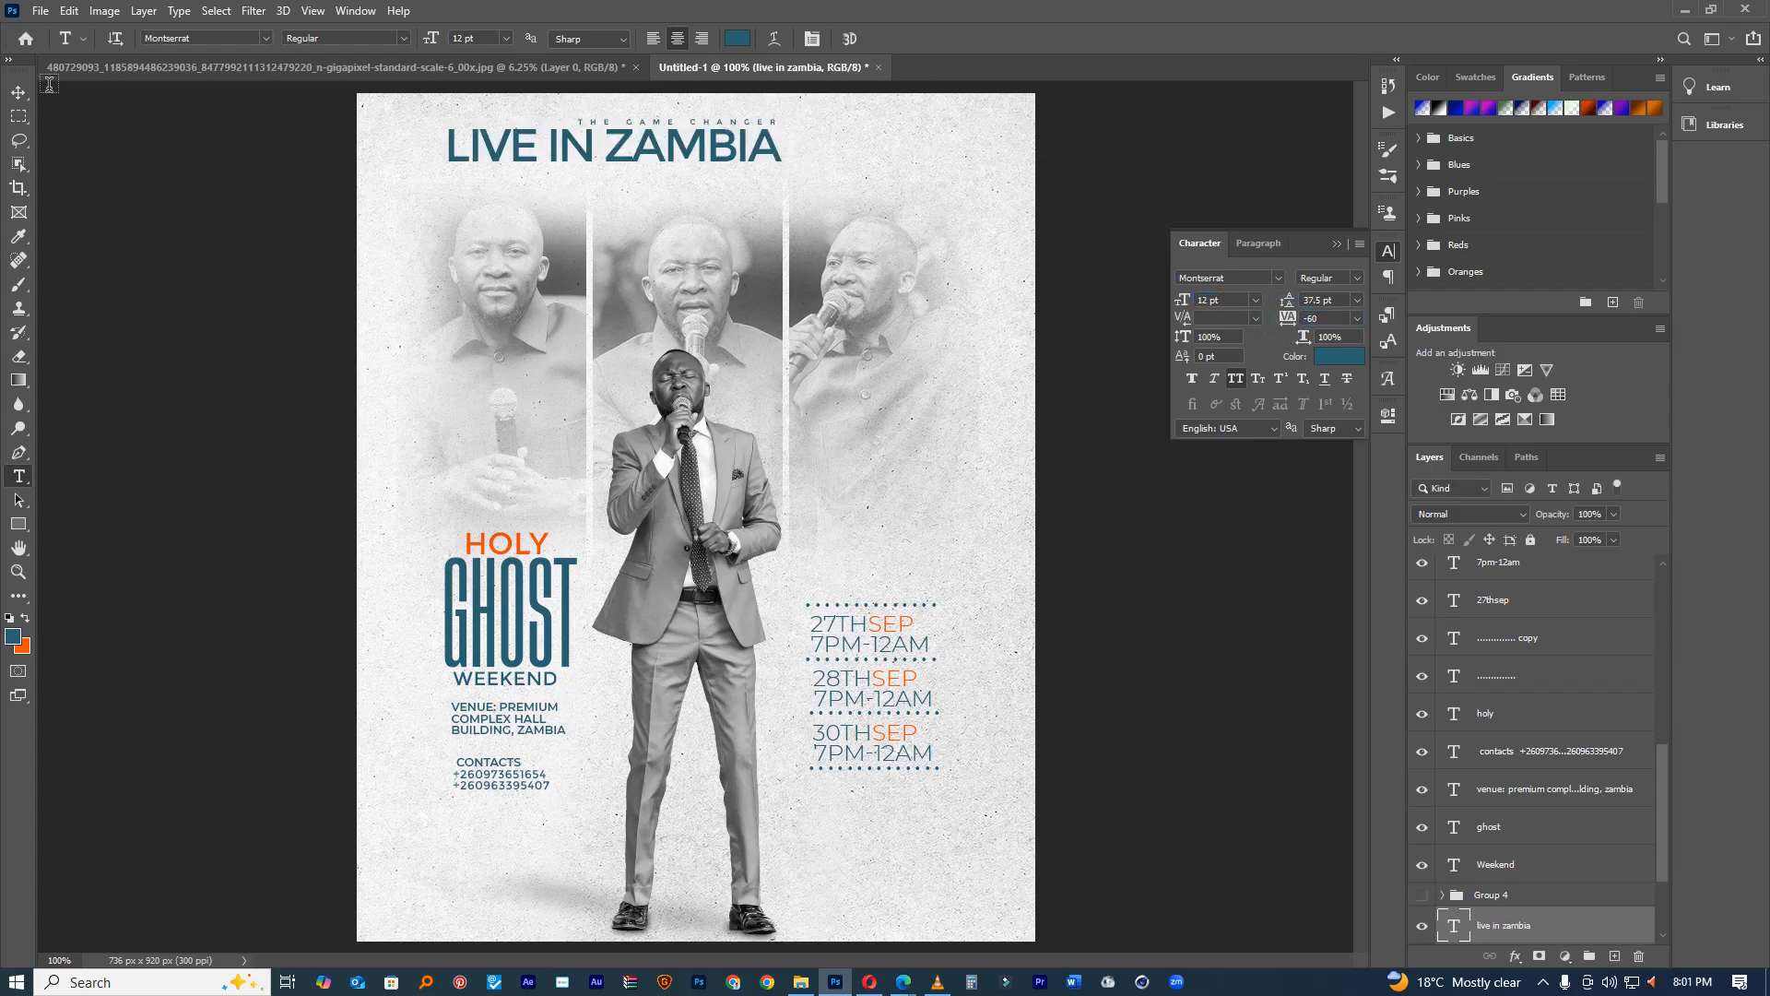
click(23, 93)
drag(663, 156, 730, 167)
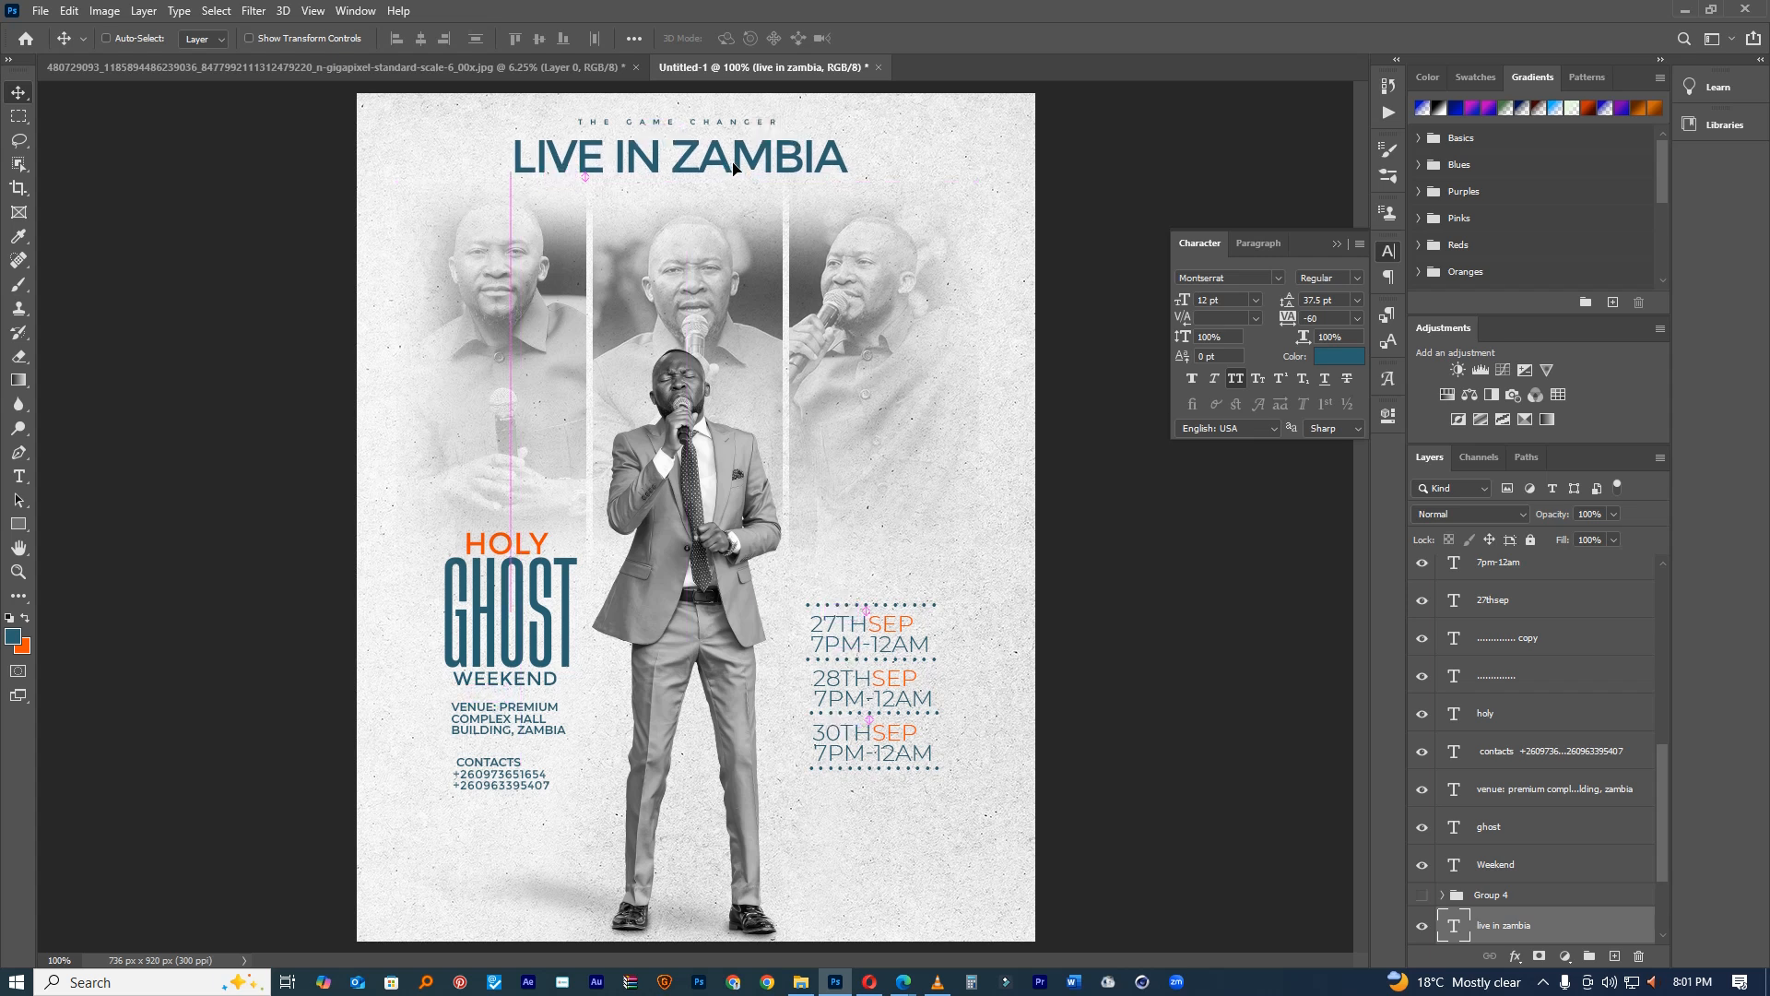
double_click(820, 157)
drag(1290, 319, 1300, 319)
drag(1190, 300, 1185, 302)
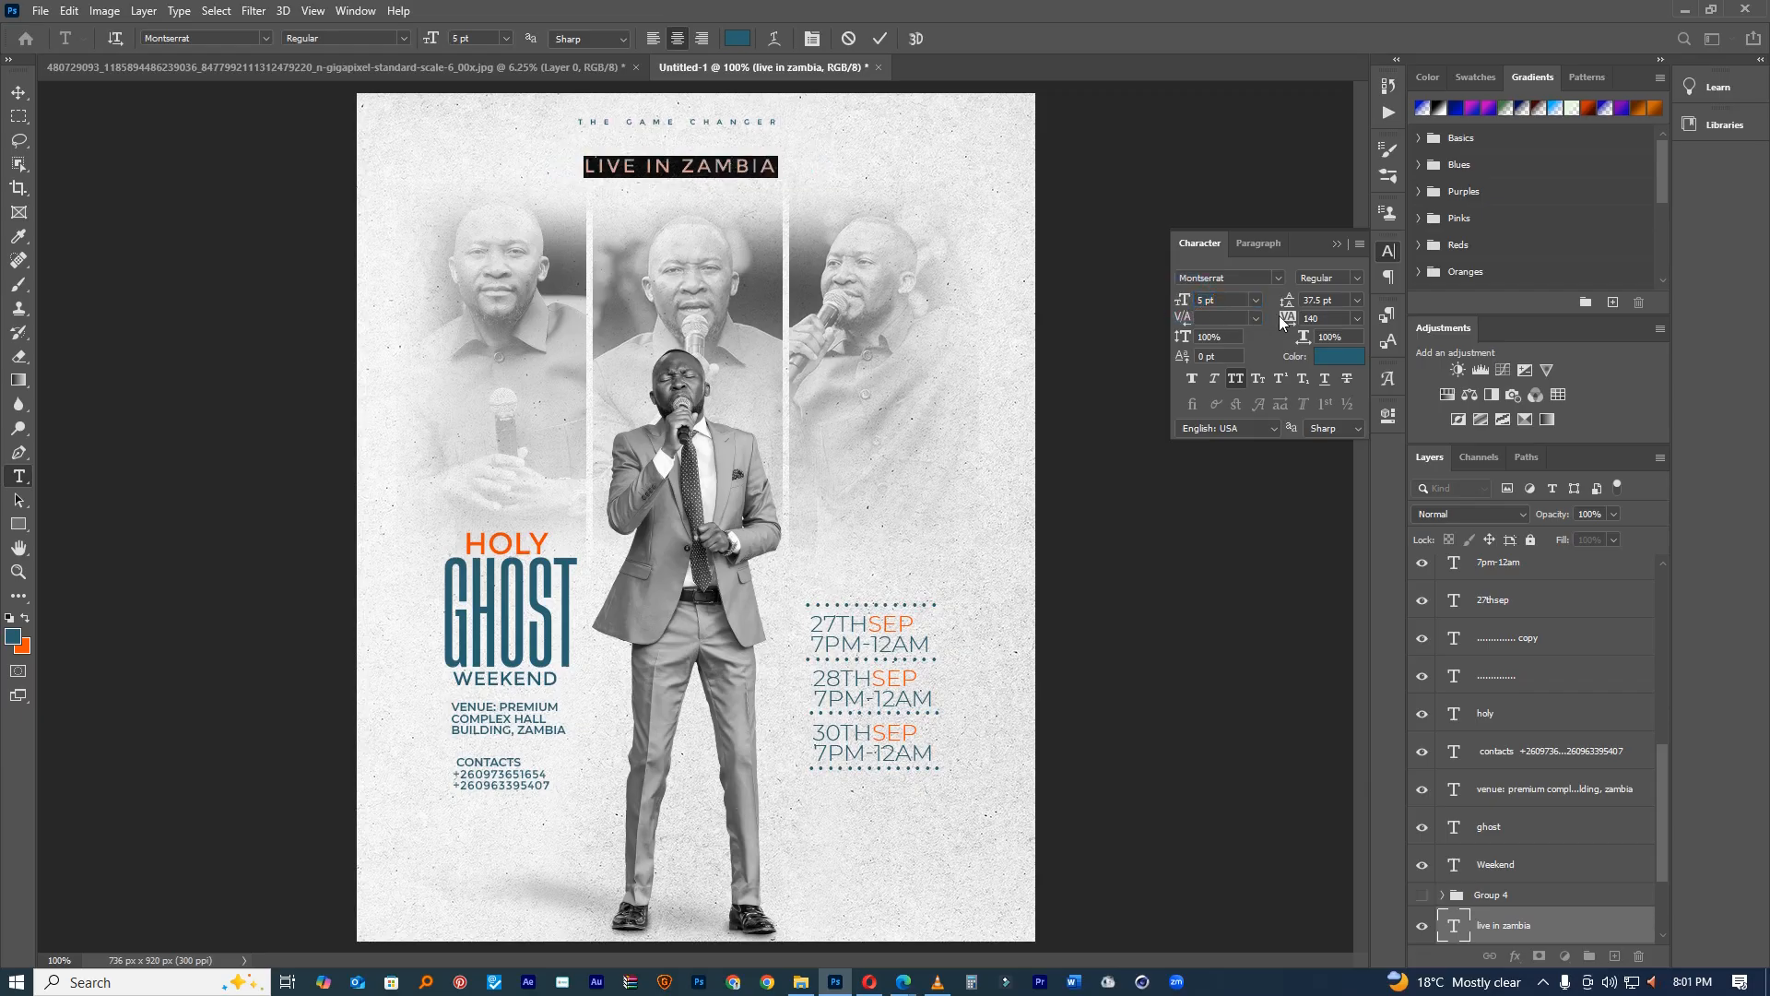
drag(1288, 319, 1315, 319)
drag(764, 228, 761, 214)
Step: Colour the word LIVE orange using a sampled colour and commit the text
drag(599, 148, 450, 137)
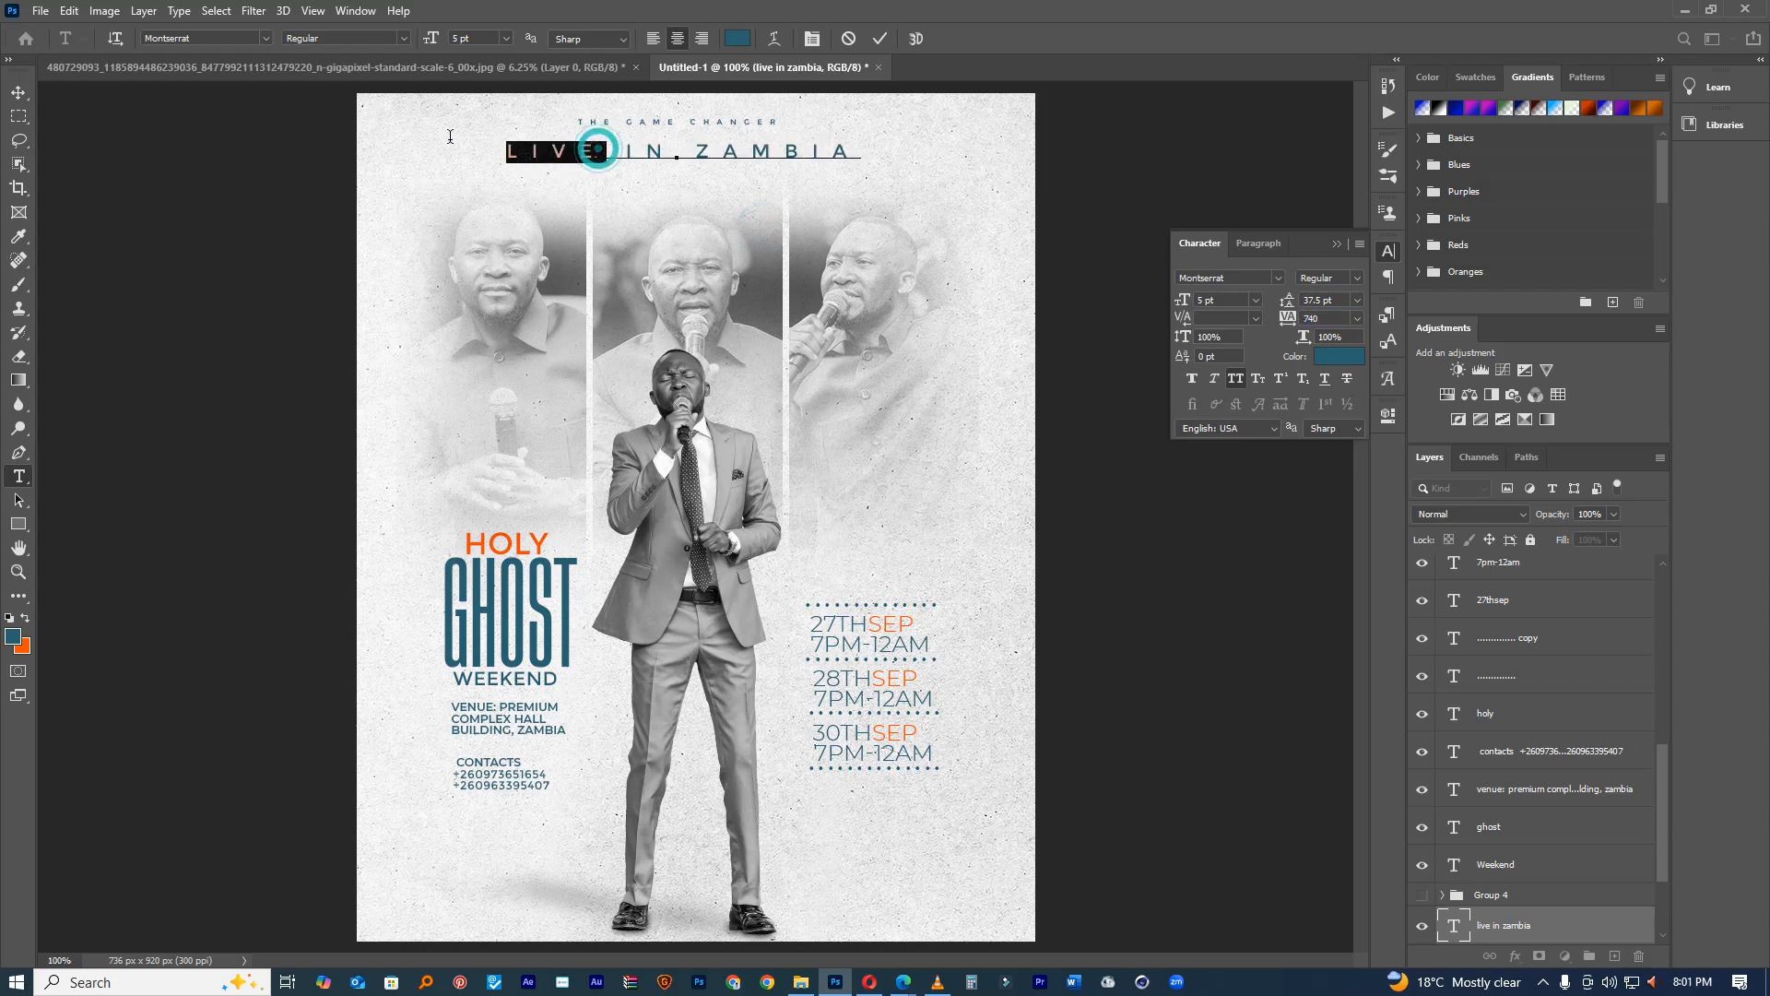
click(737, 37)
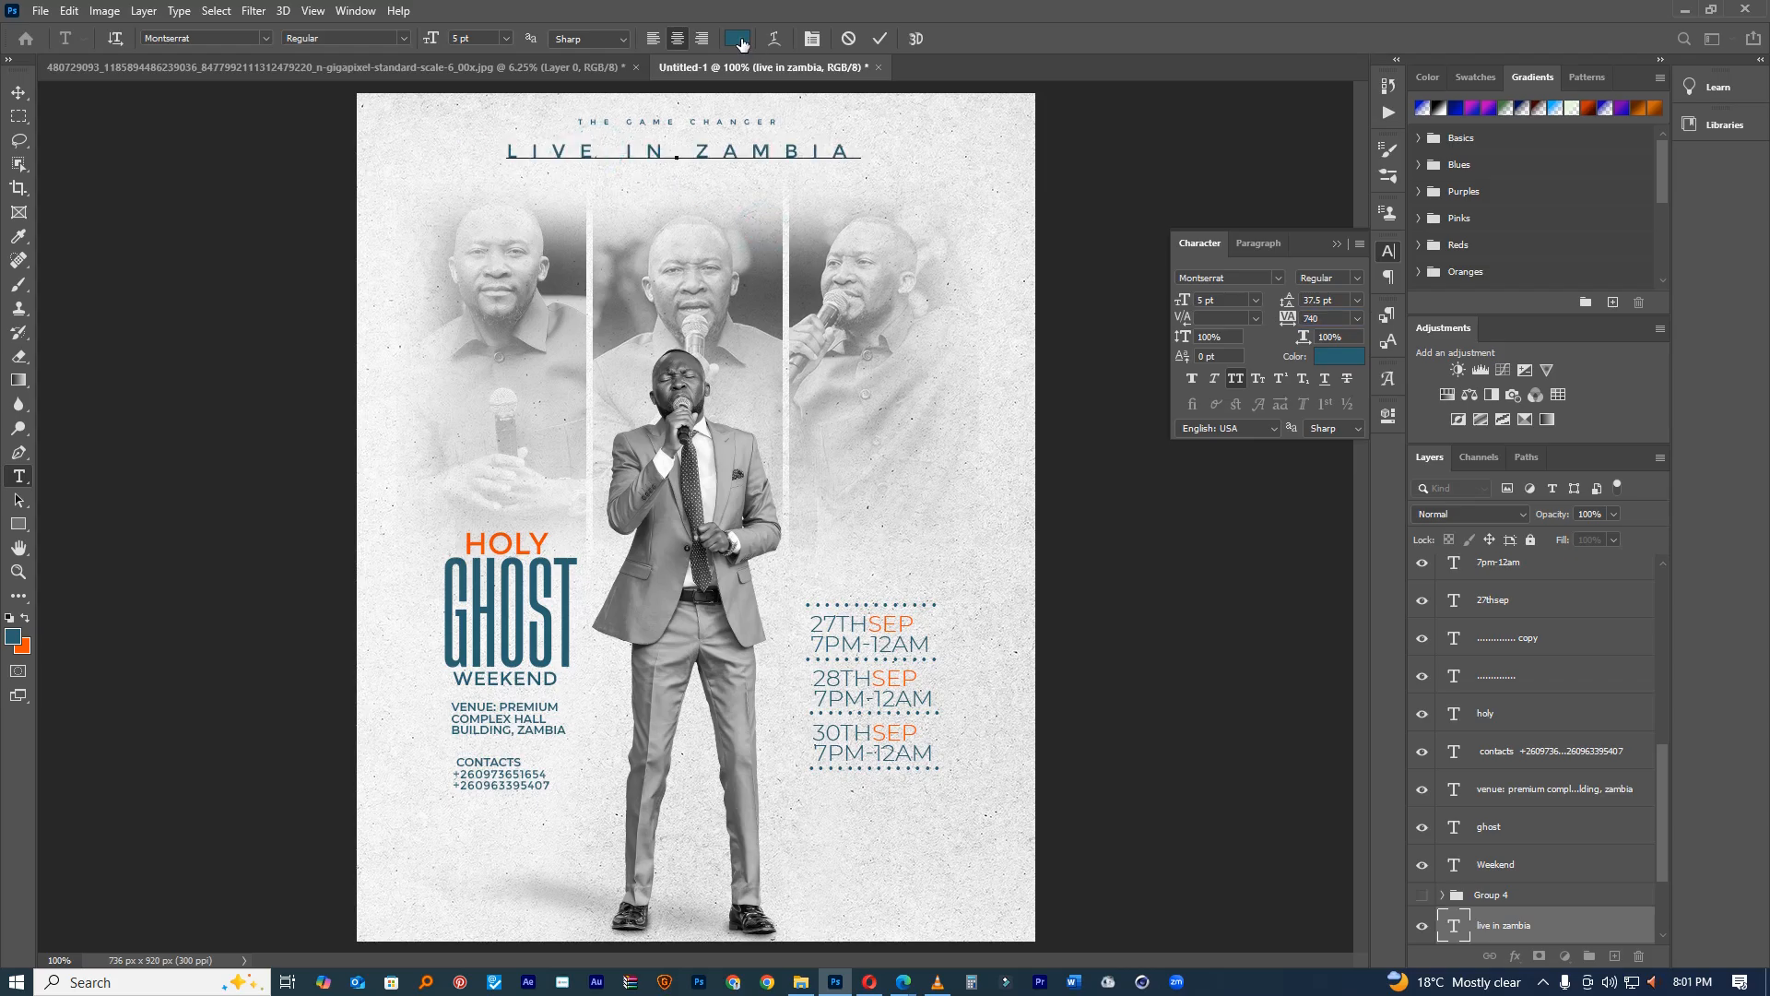
click(23, 648)
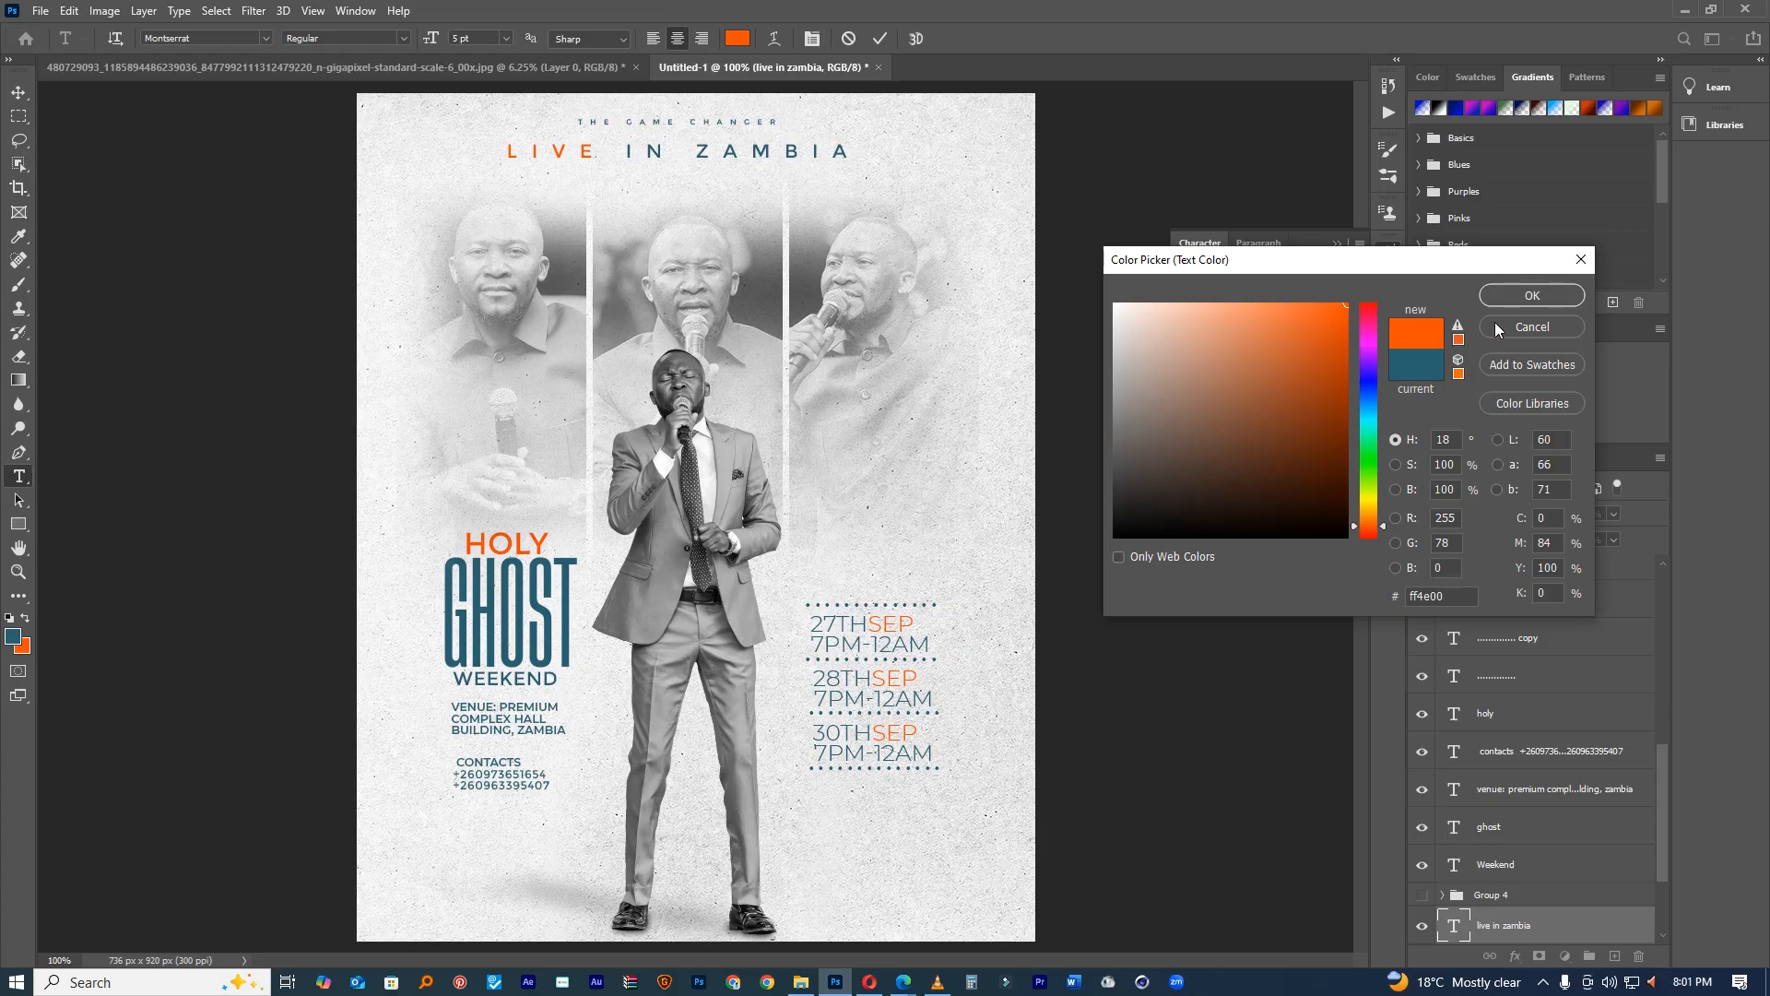
click(1529, 295)
click(879, 37)
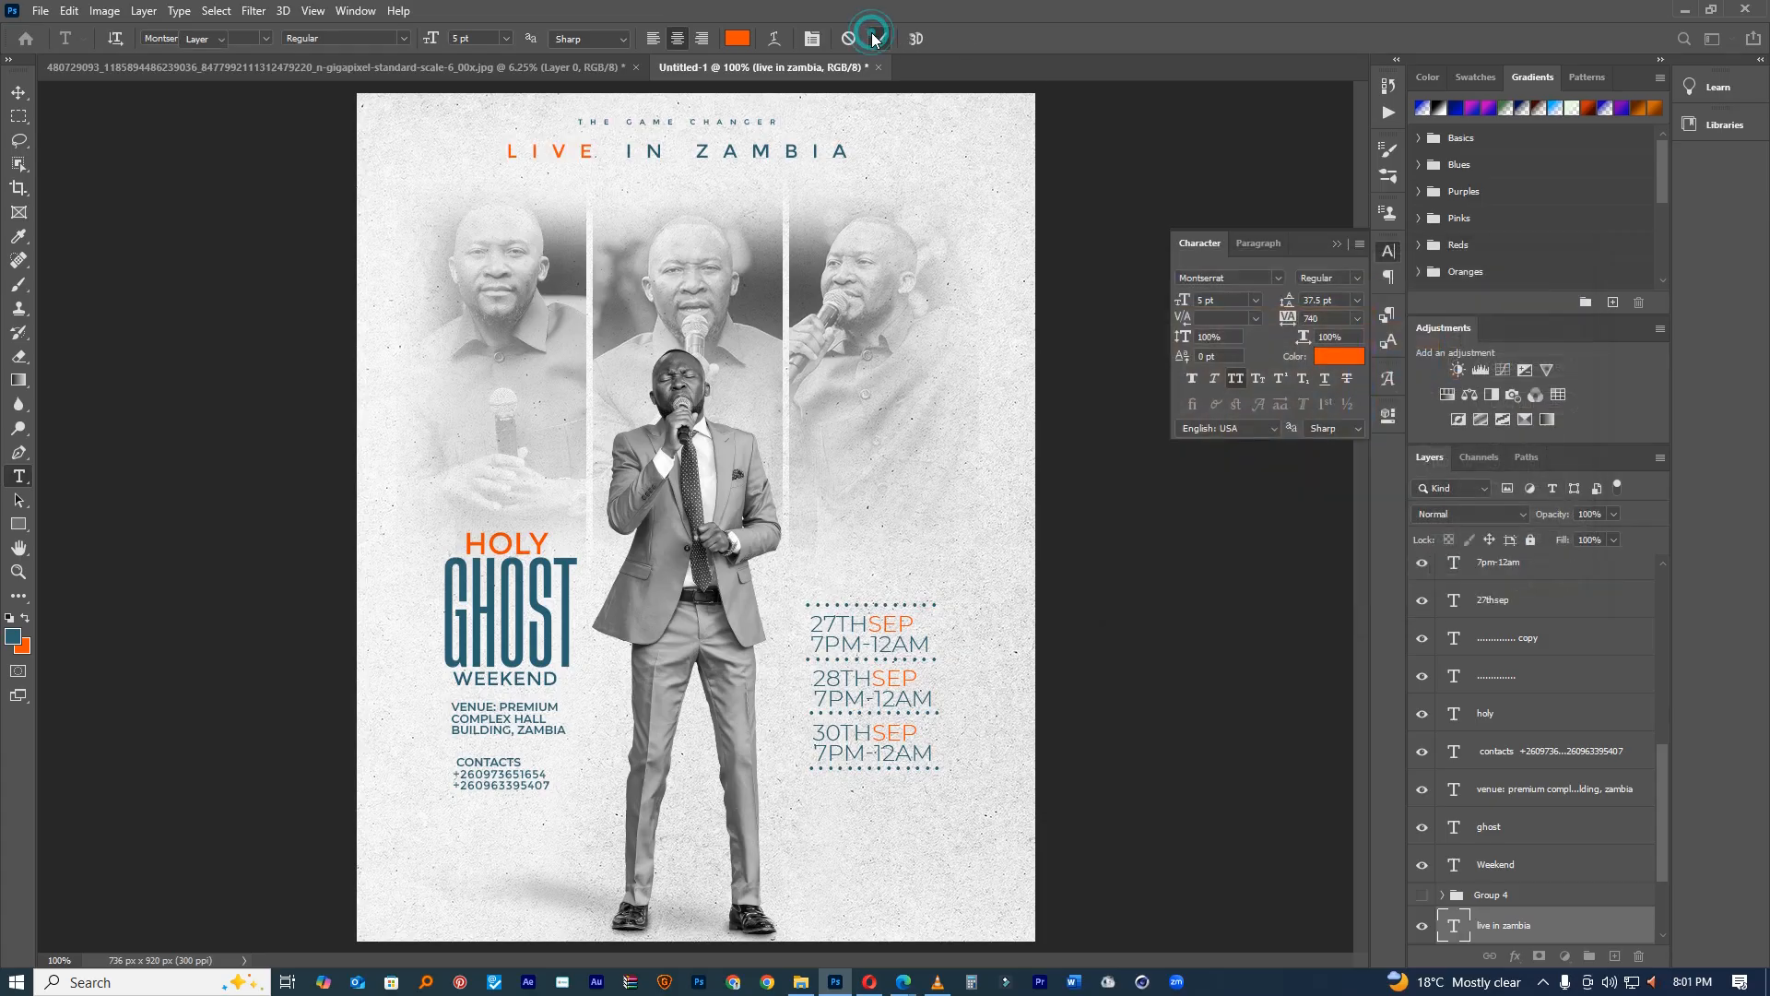
key(v)
key(ctrl+minus)
key(ctrl+minus)
key(ctrl+plus)
key(ctrl+plus)
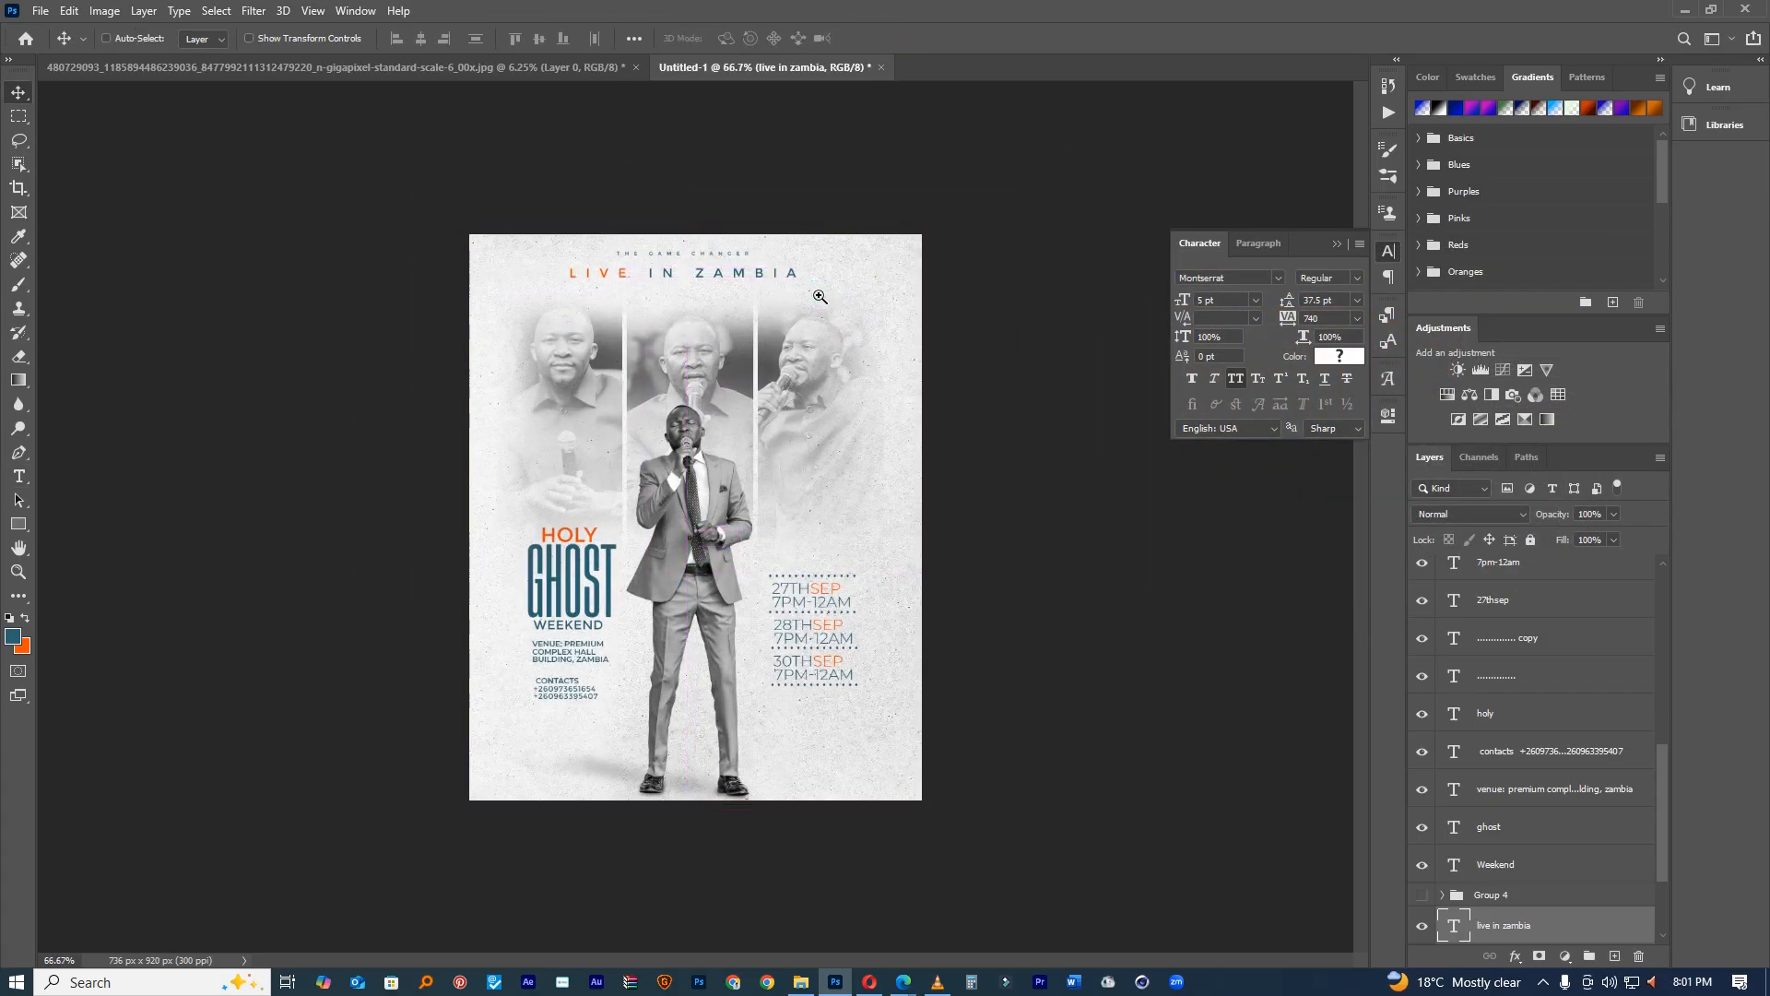
key(ctrl)
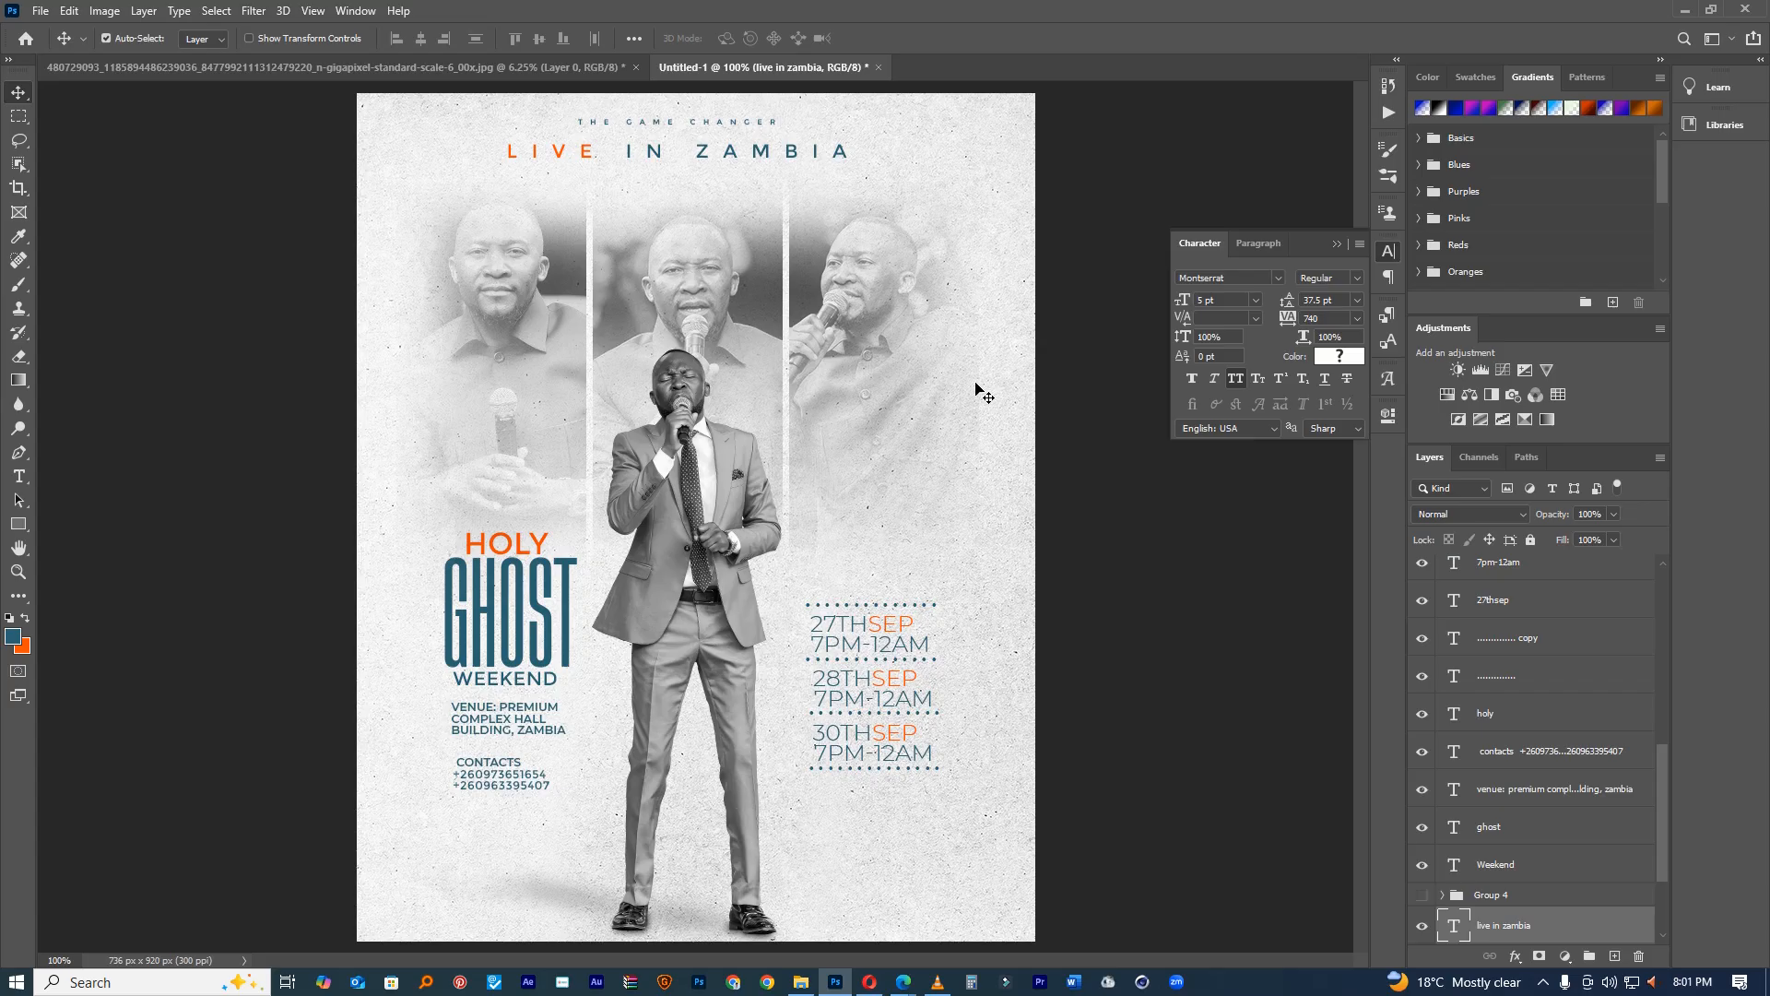
ctrl+click(765, 129)
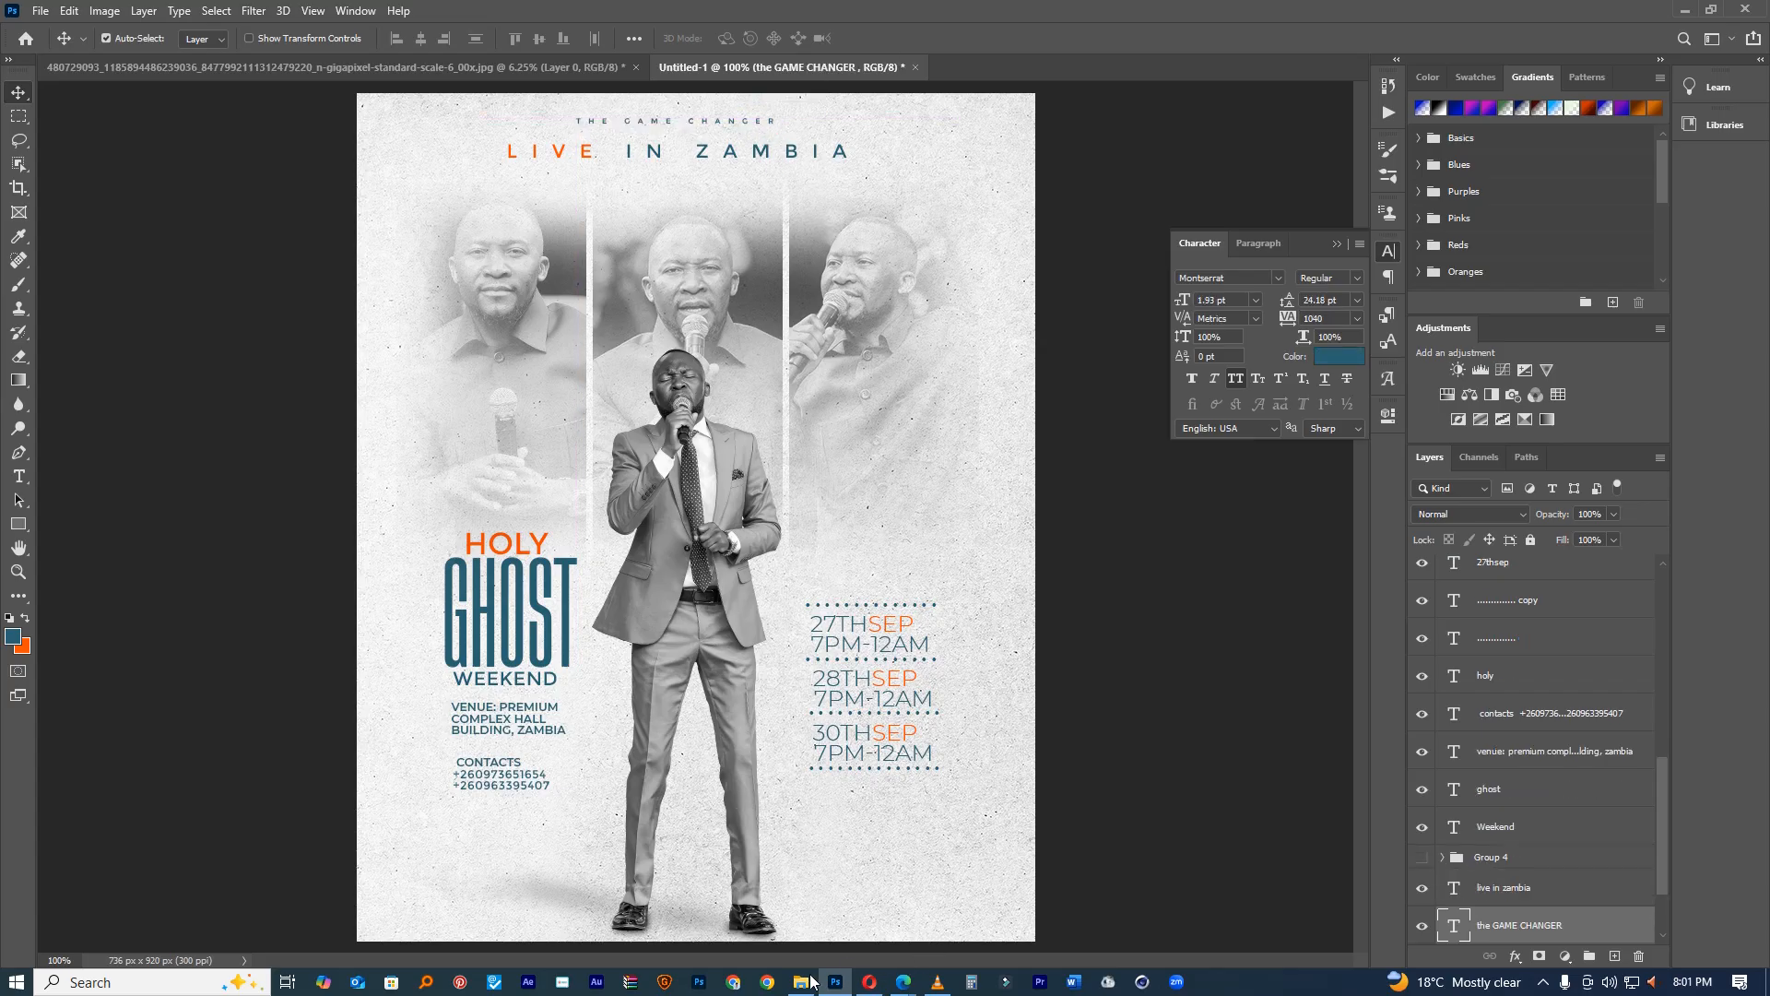
Step: Switch to File Explorer and go to the Desktop folder
click(801, 982)
scroll(211, 233, up, 1)
click(111, 286)
click(267, 210)
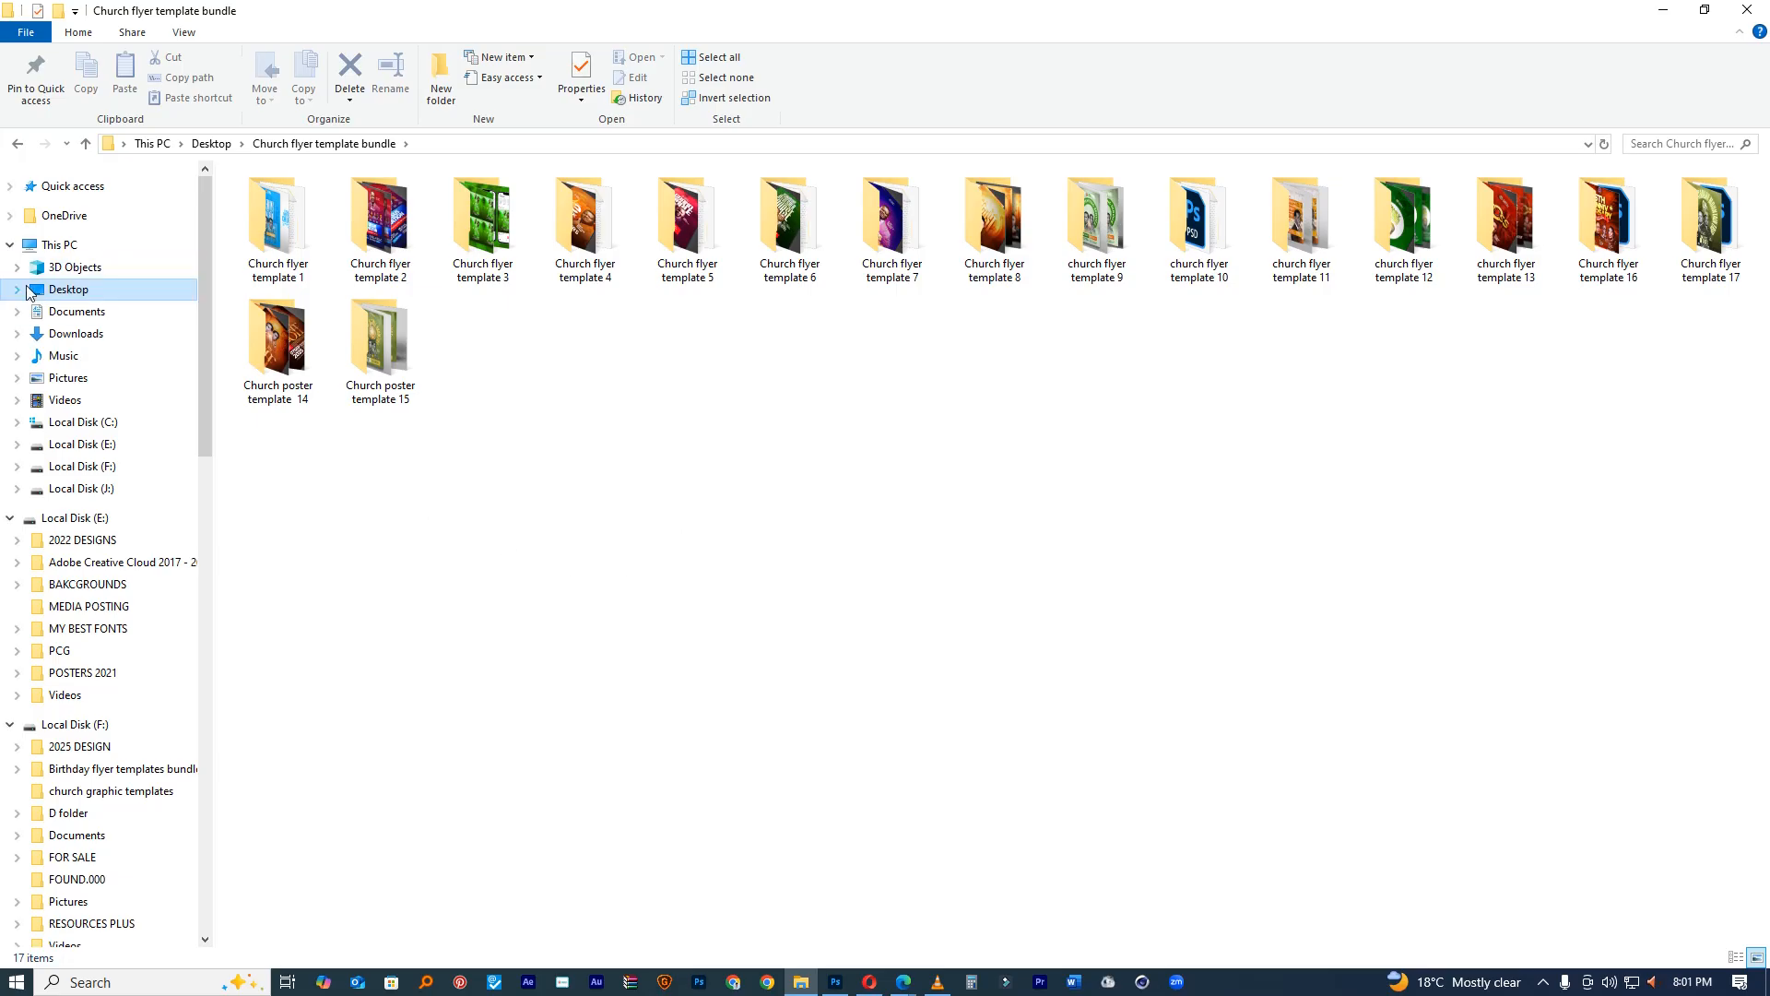
Step: Open the CrossOver main template 1 image in the church flyer template 13 folder
click(138, 291)
click(275, 238)
double_click(278, 233)
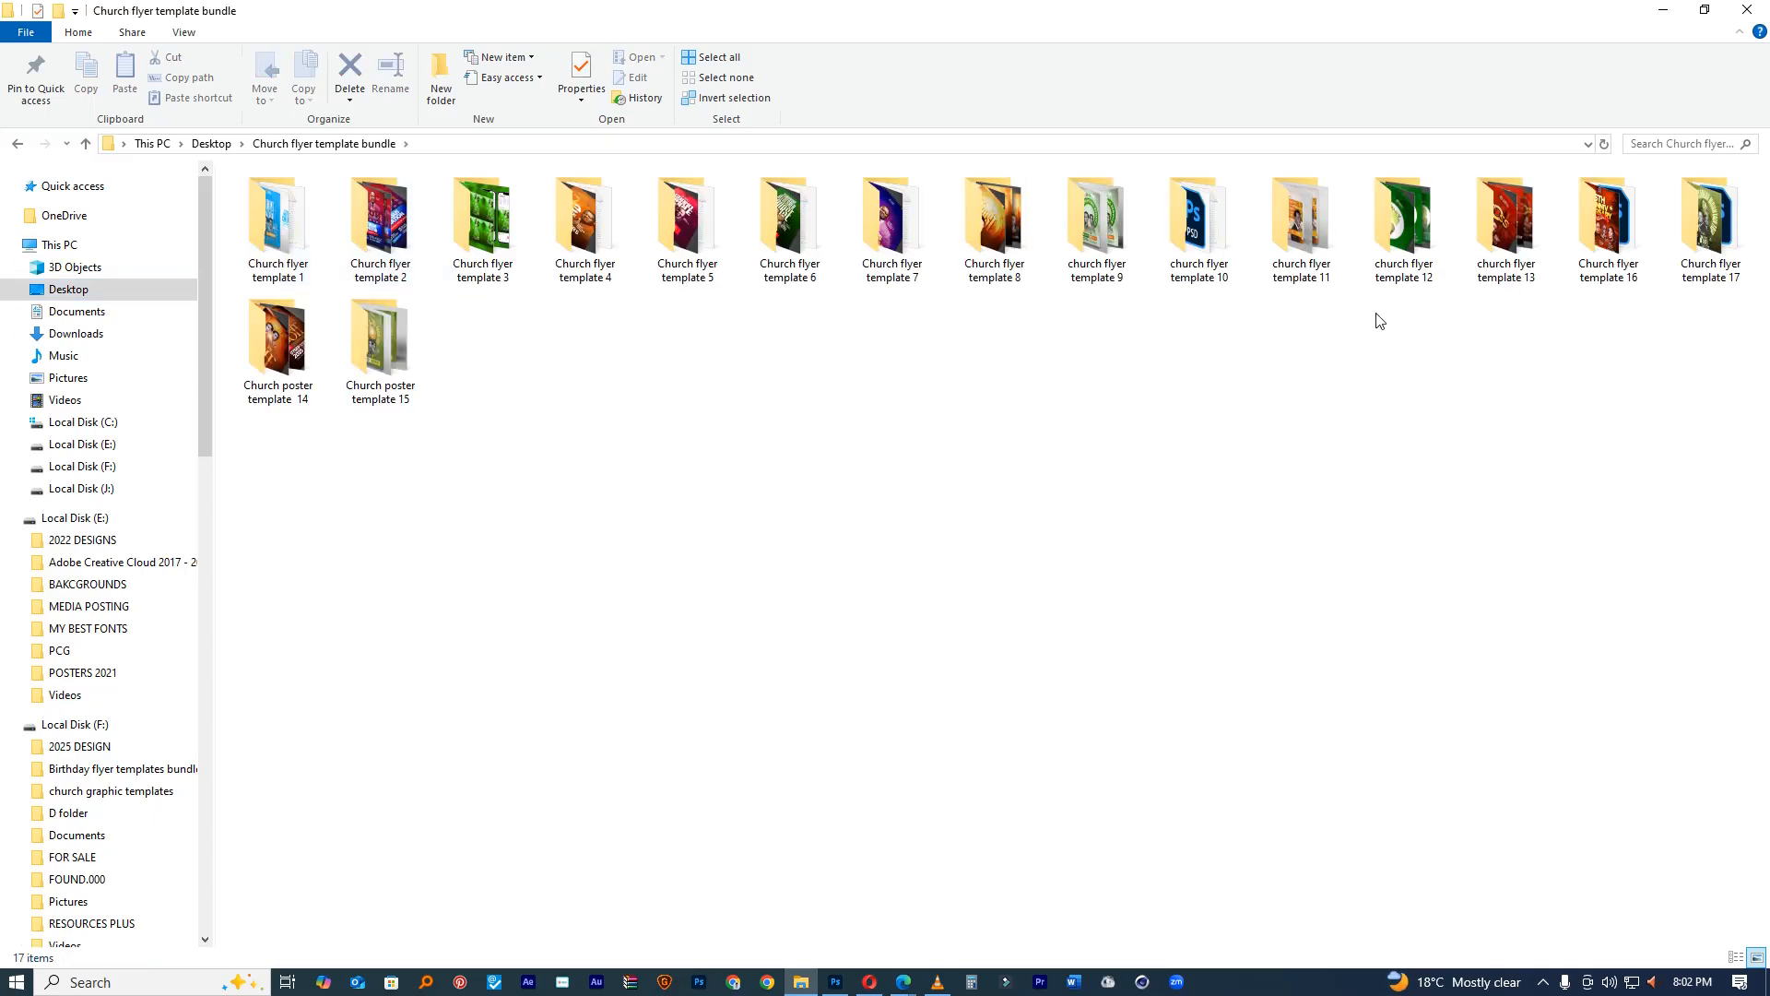
double_click(1463, 235)
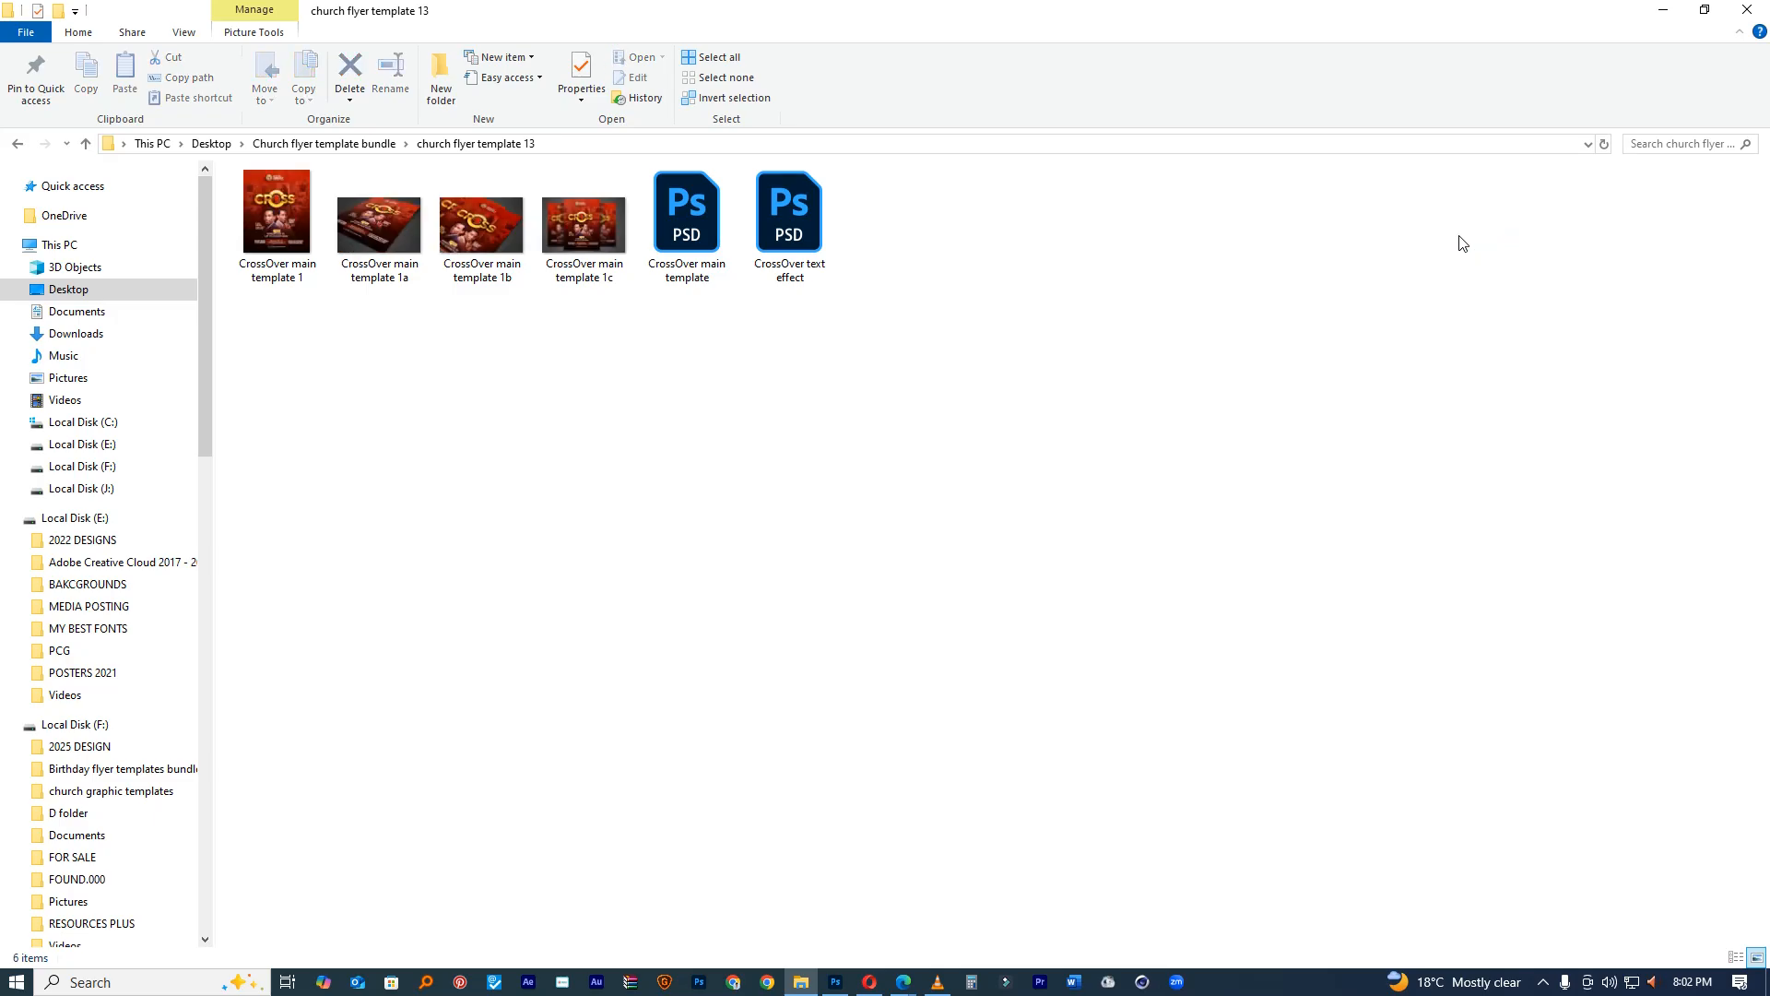
click(280, 212)
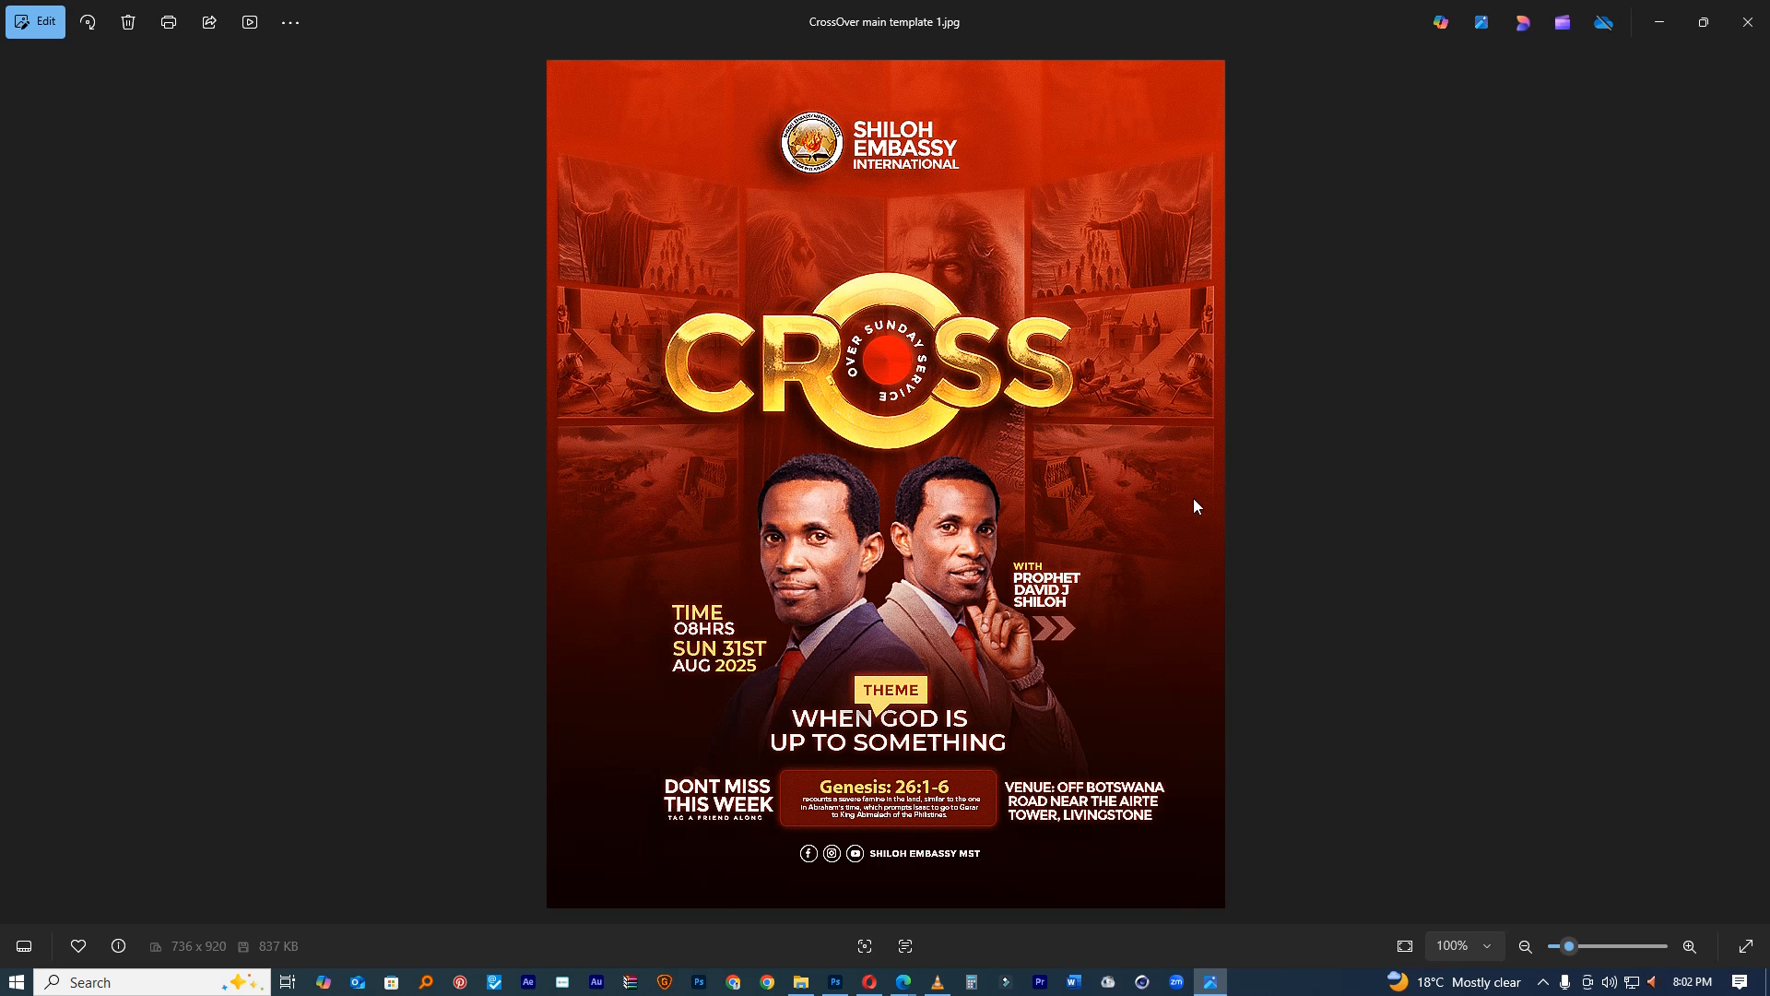
Step: Compare the CrossOver poster with the flyer in Photoshop, then close the preview and go back
click(835, 982)
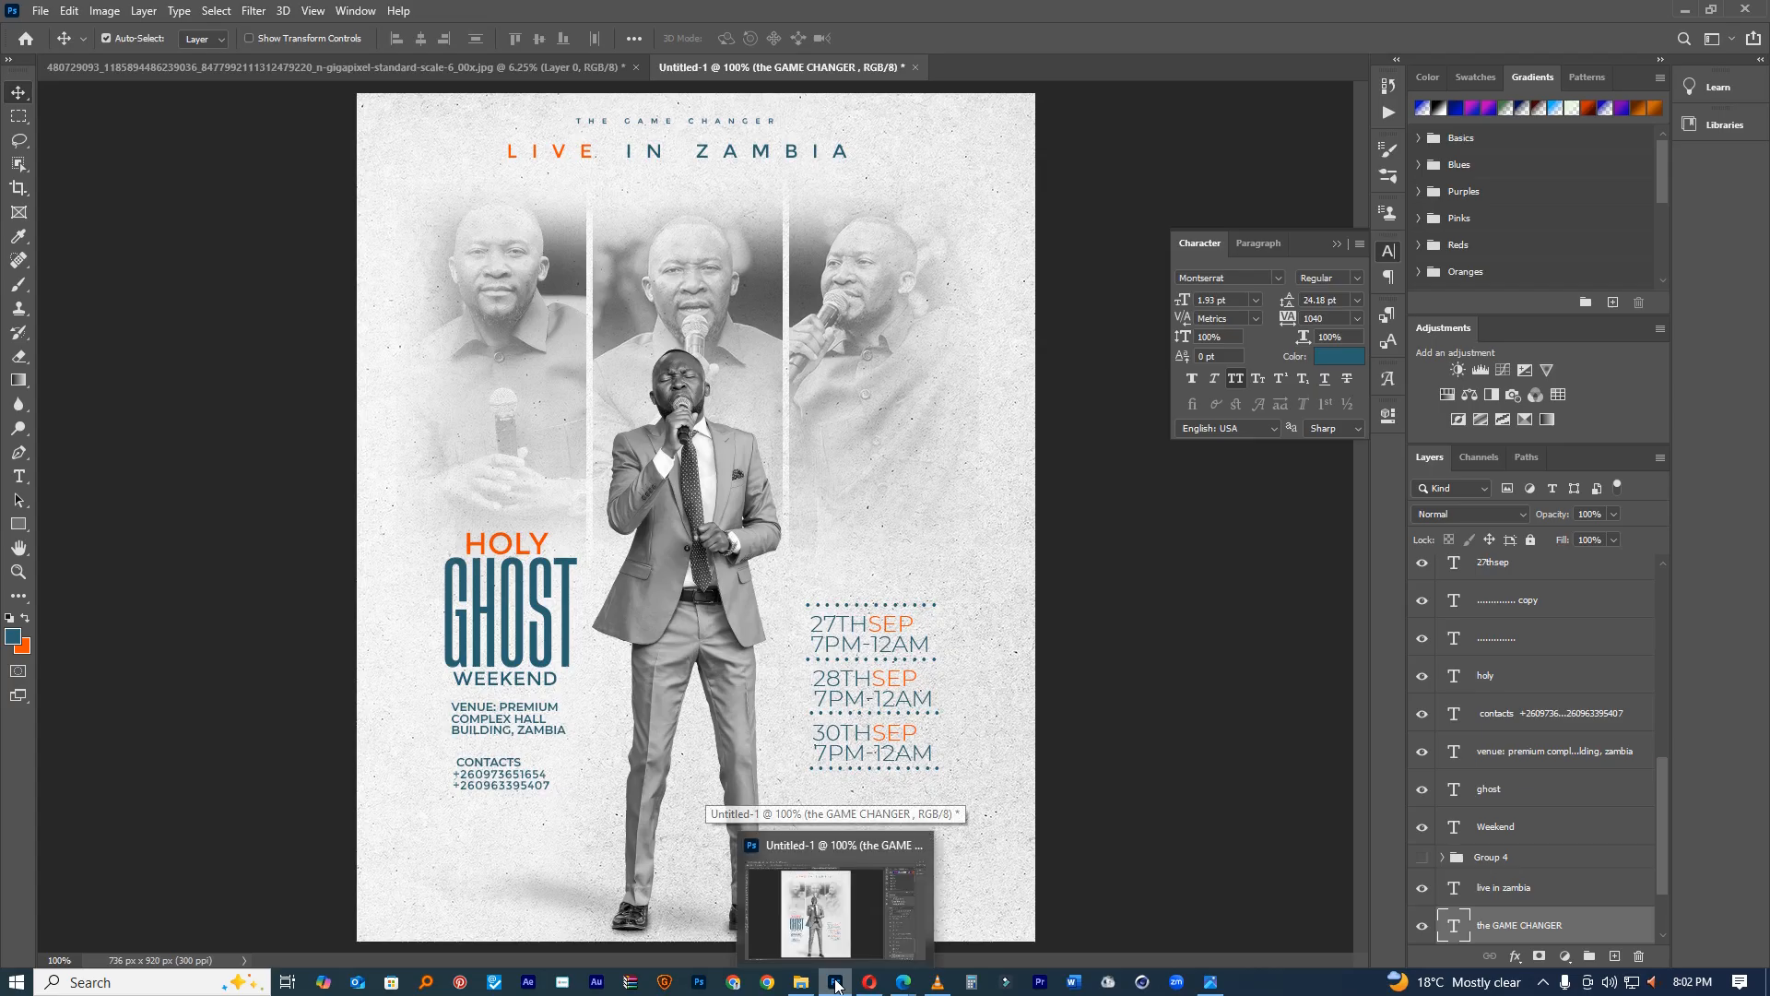
click(862, 922)
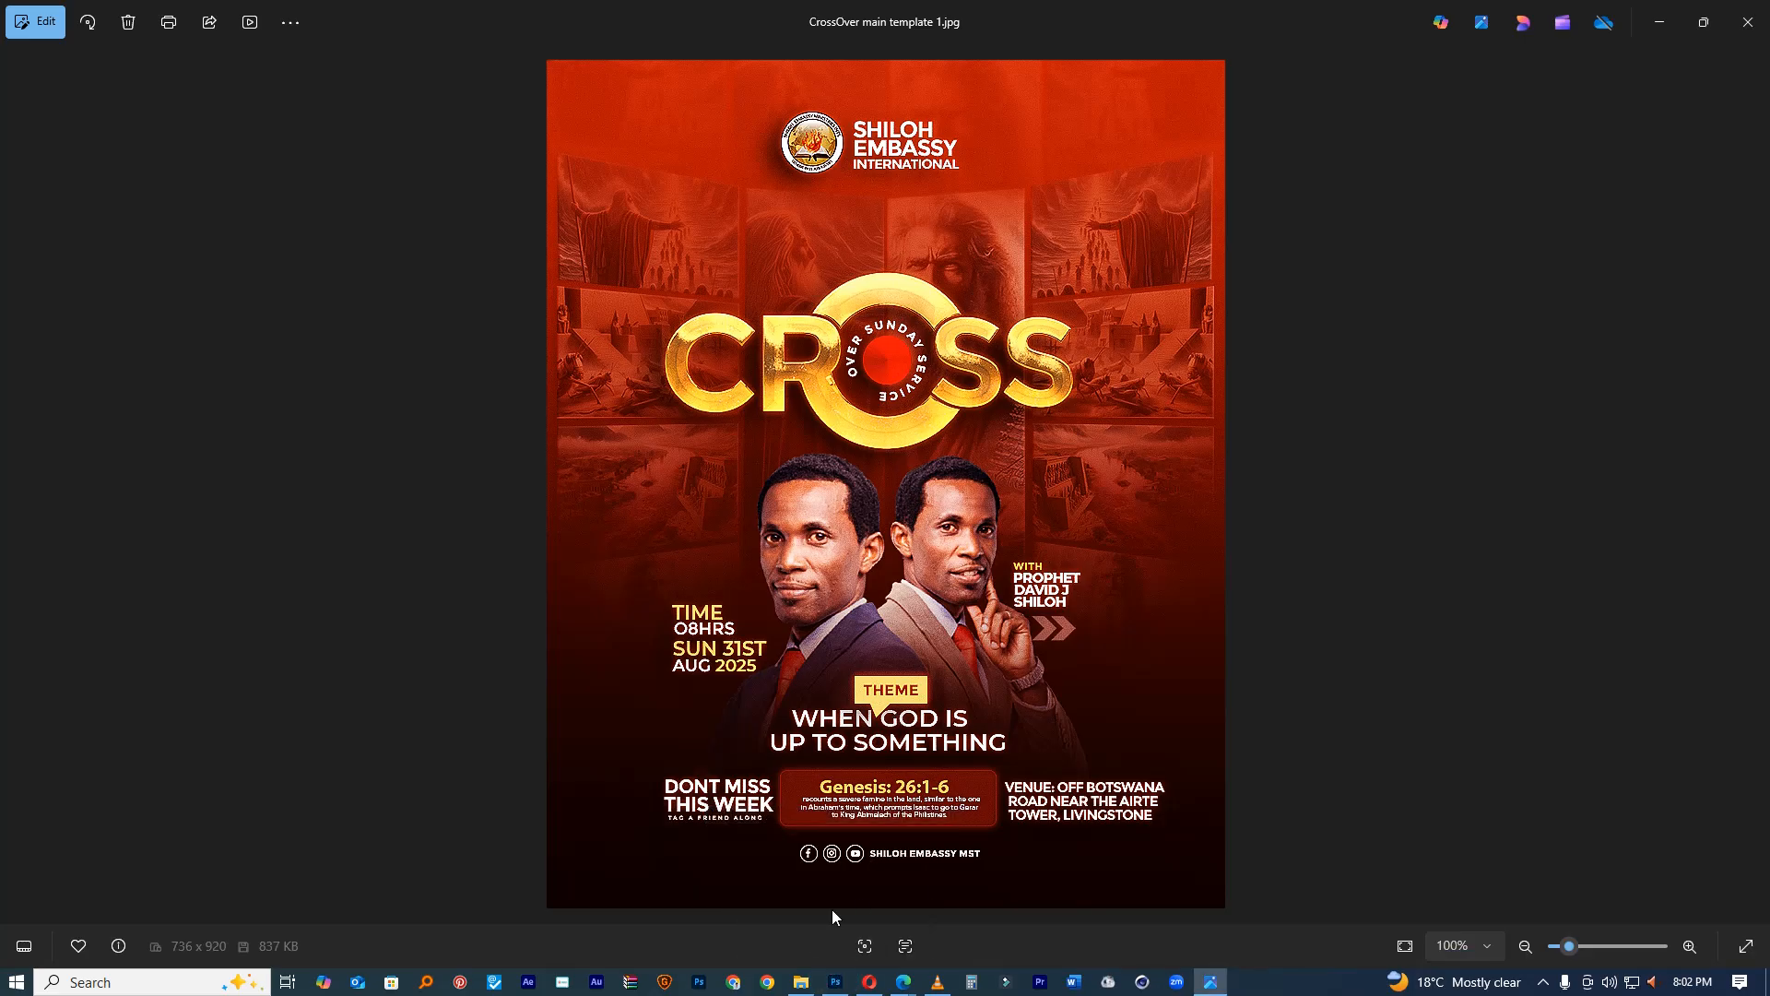
click(835, 983)
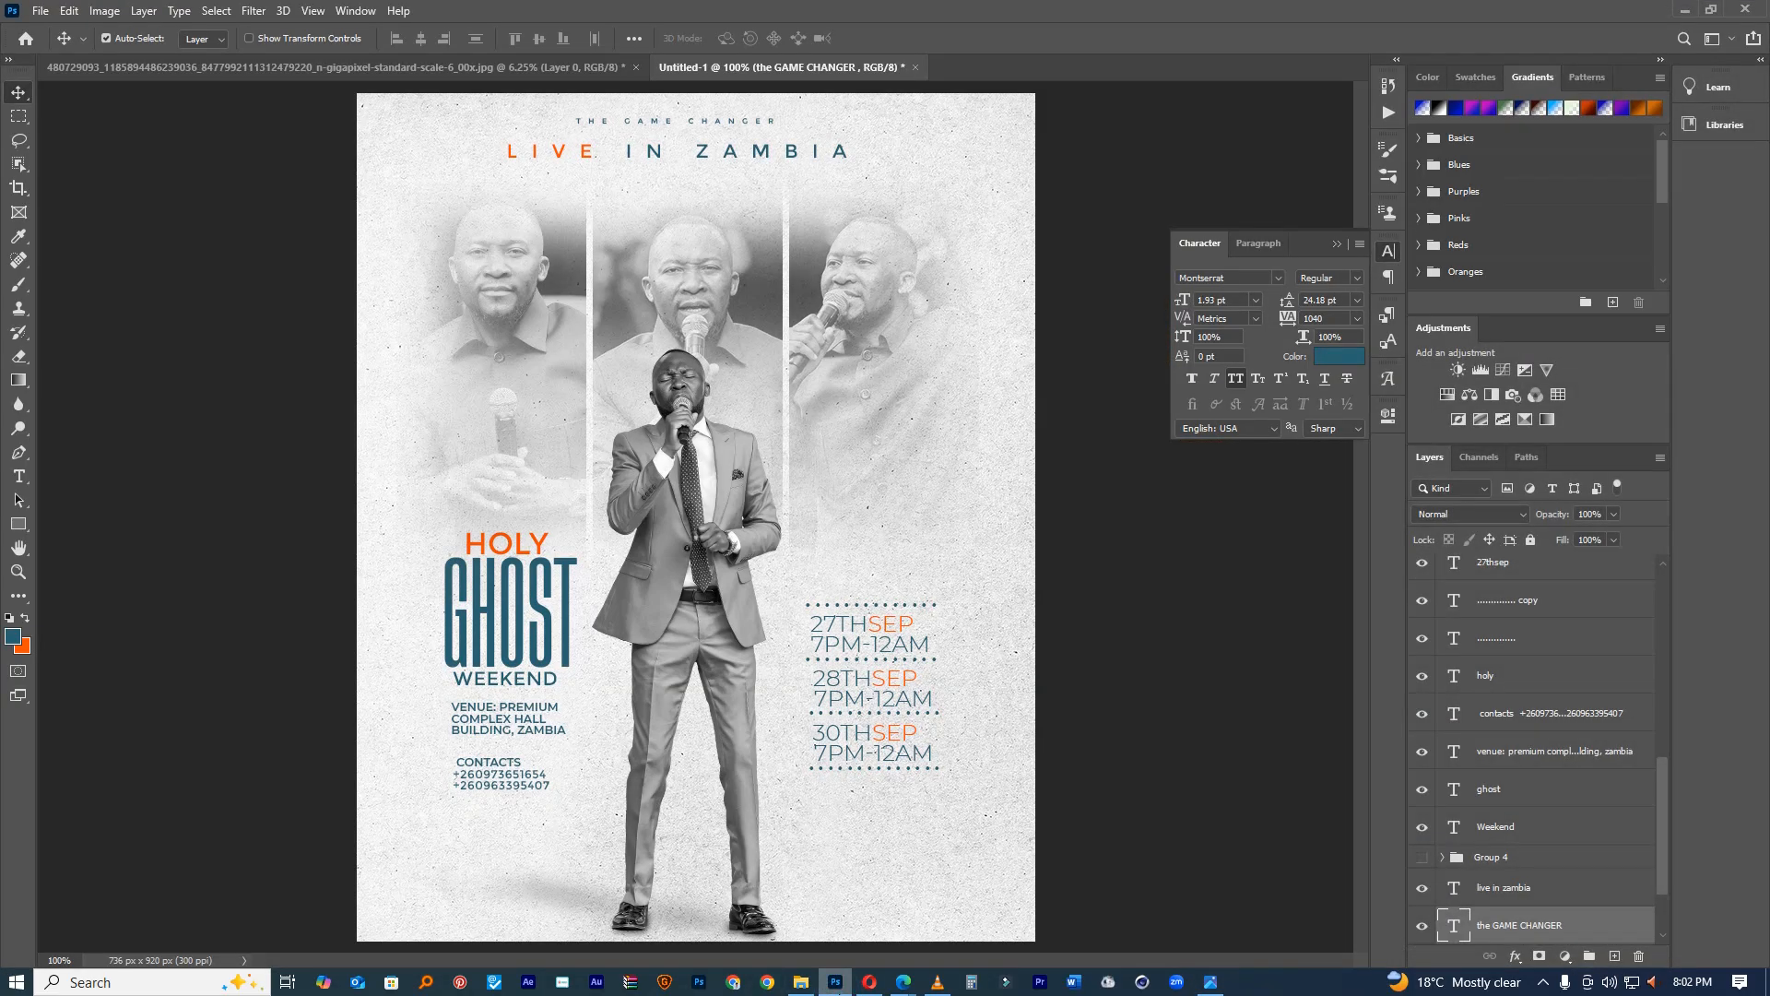
click(835, 982)
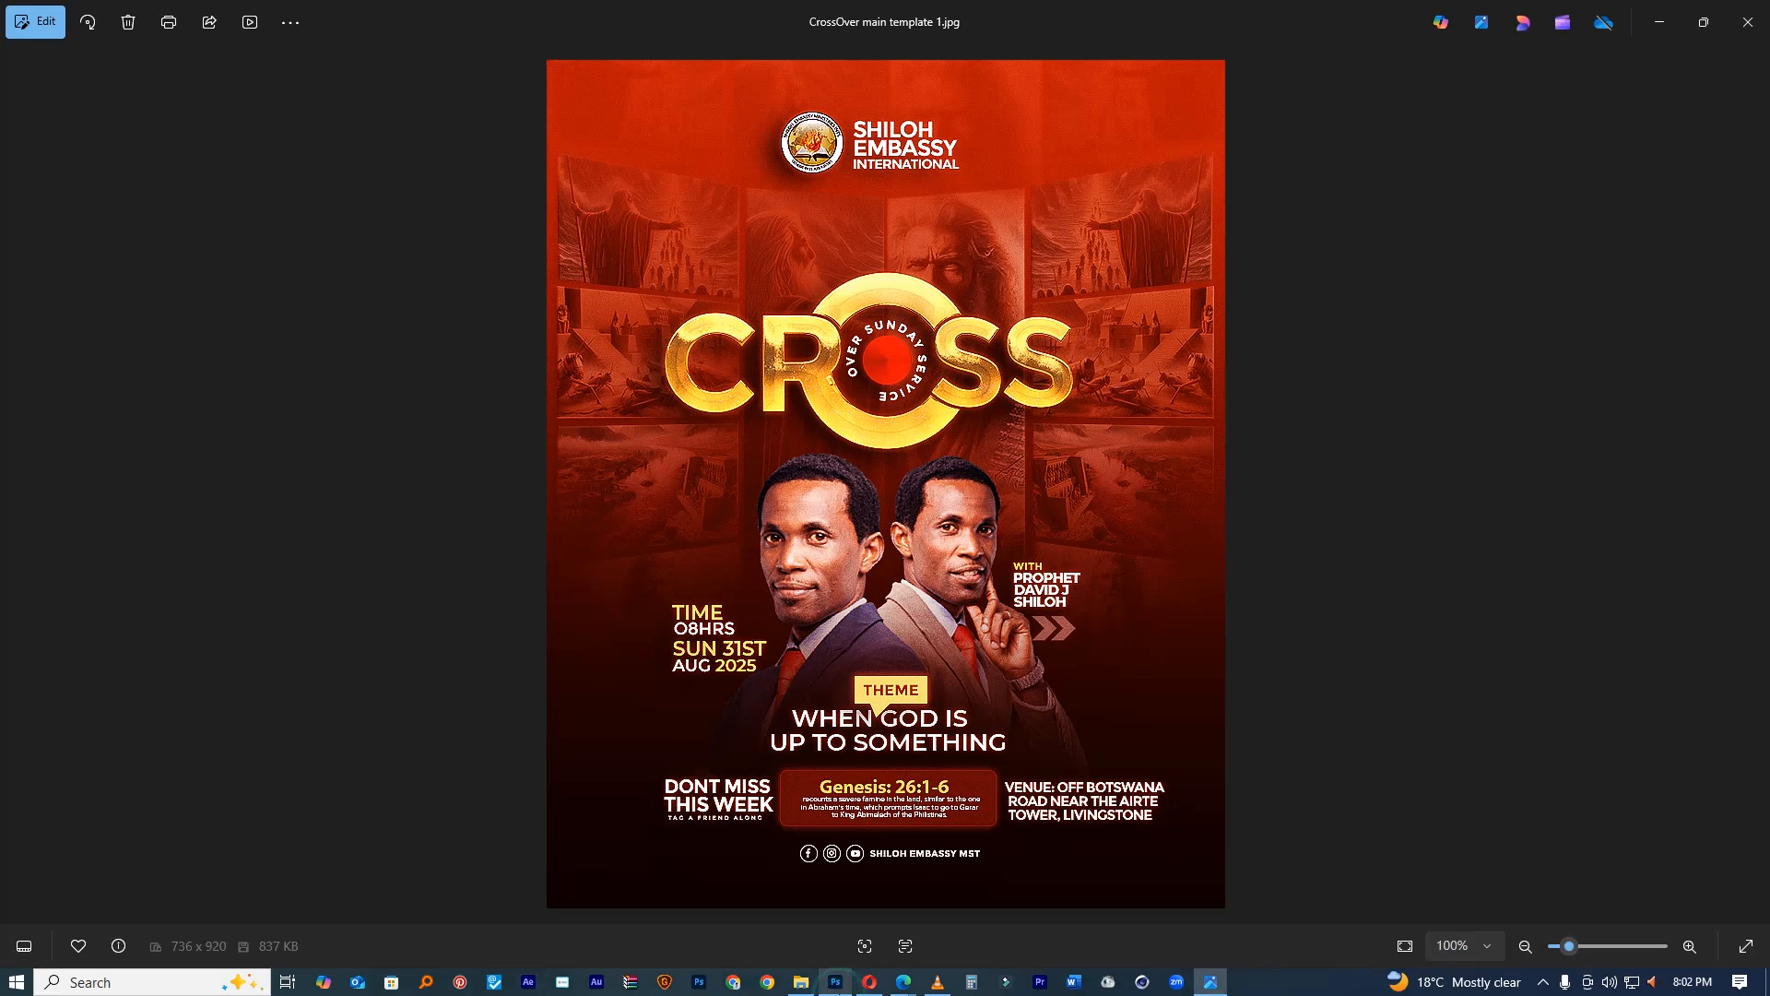
click(1742, 18)
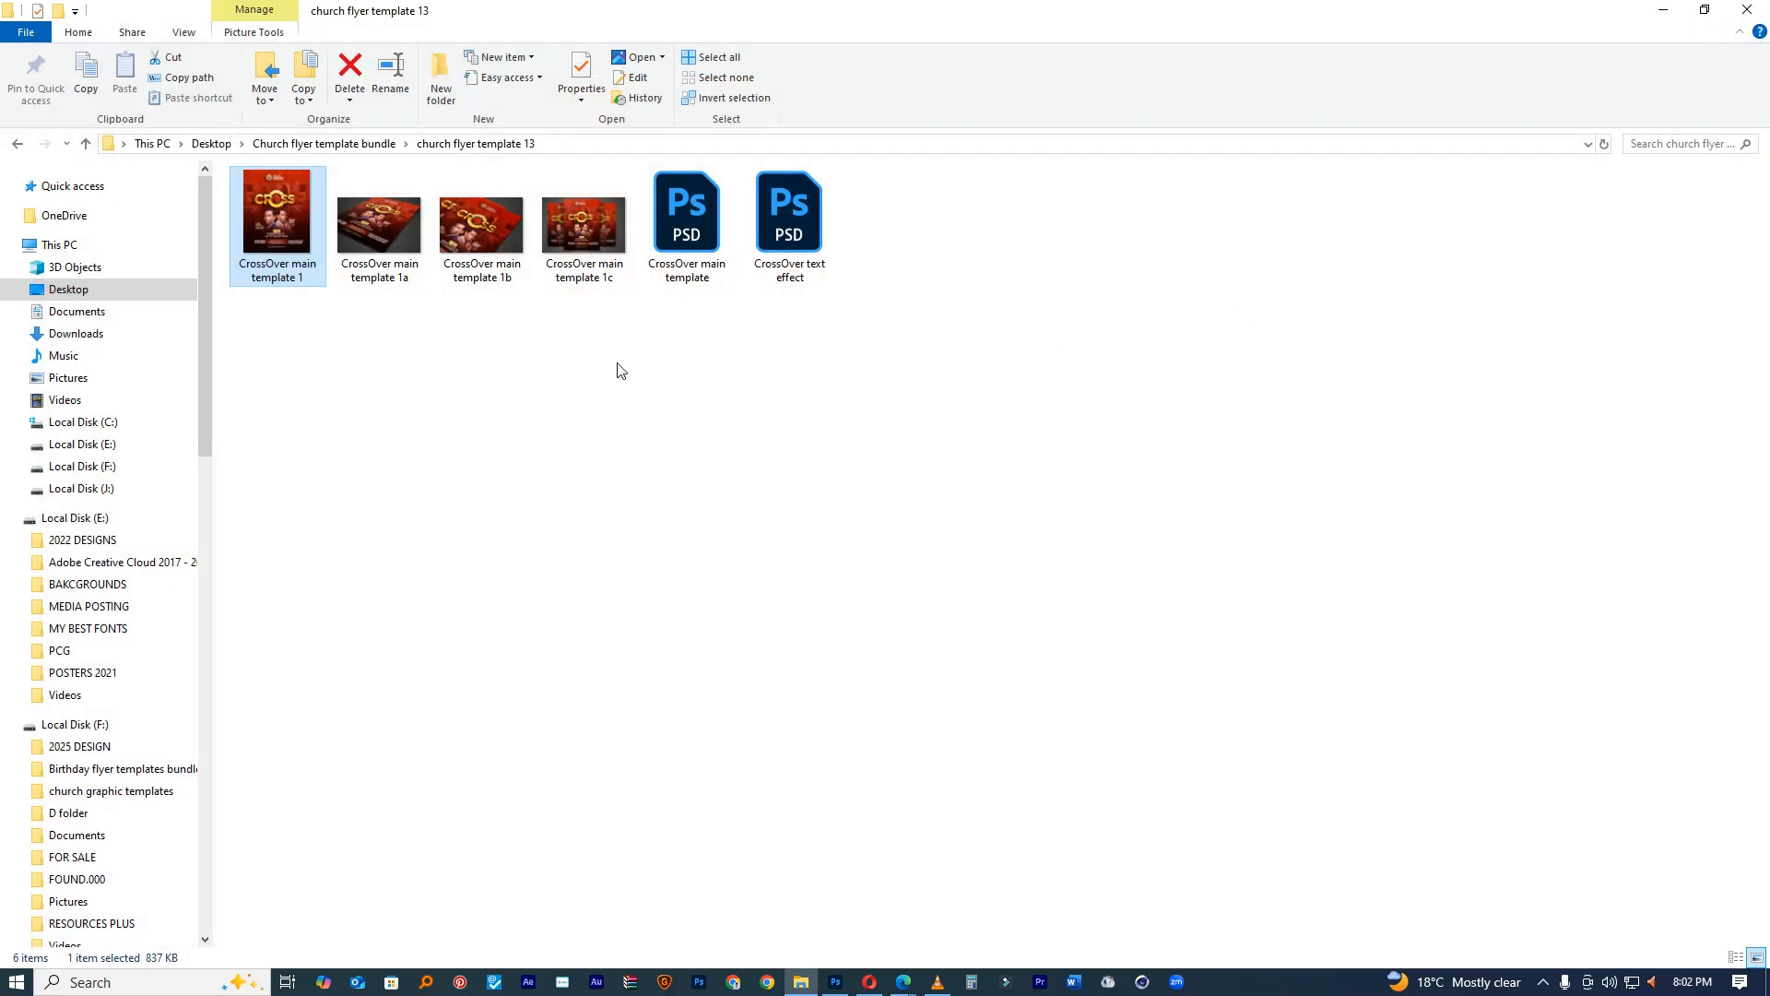
click(15, 141)
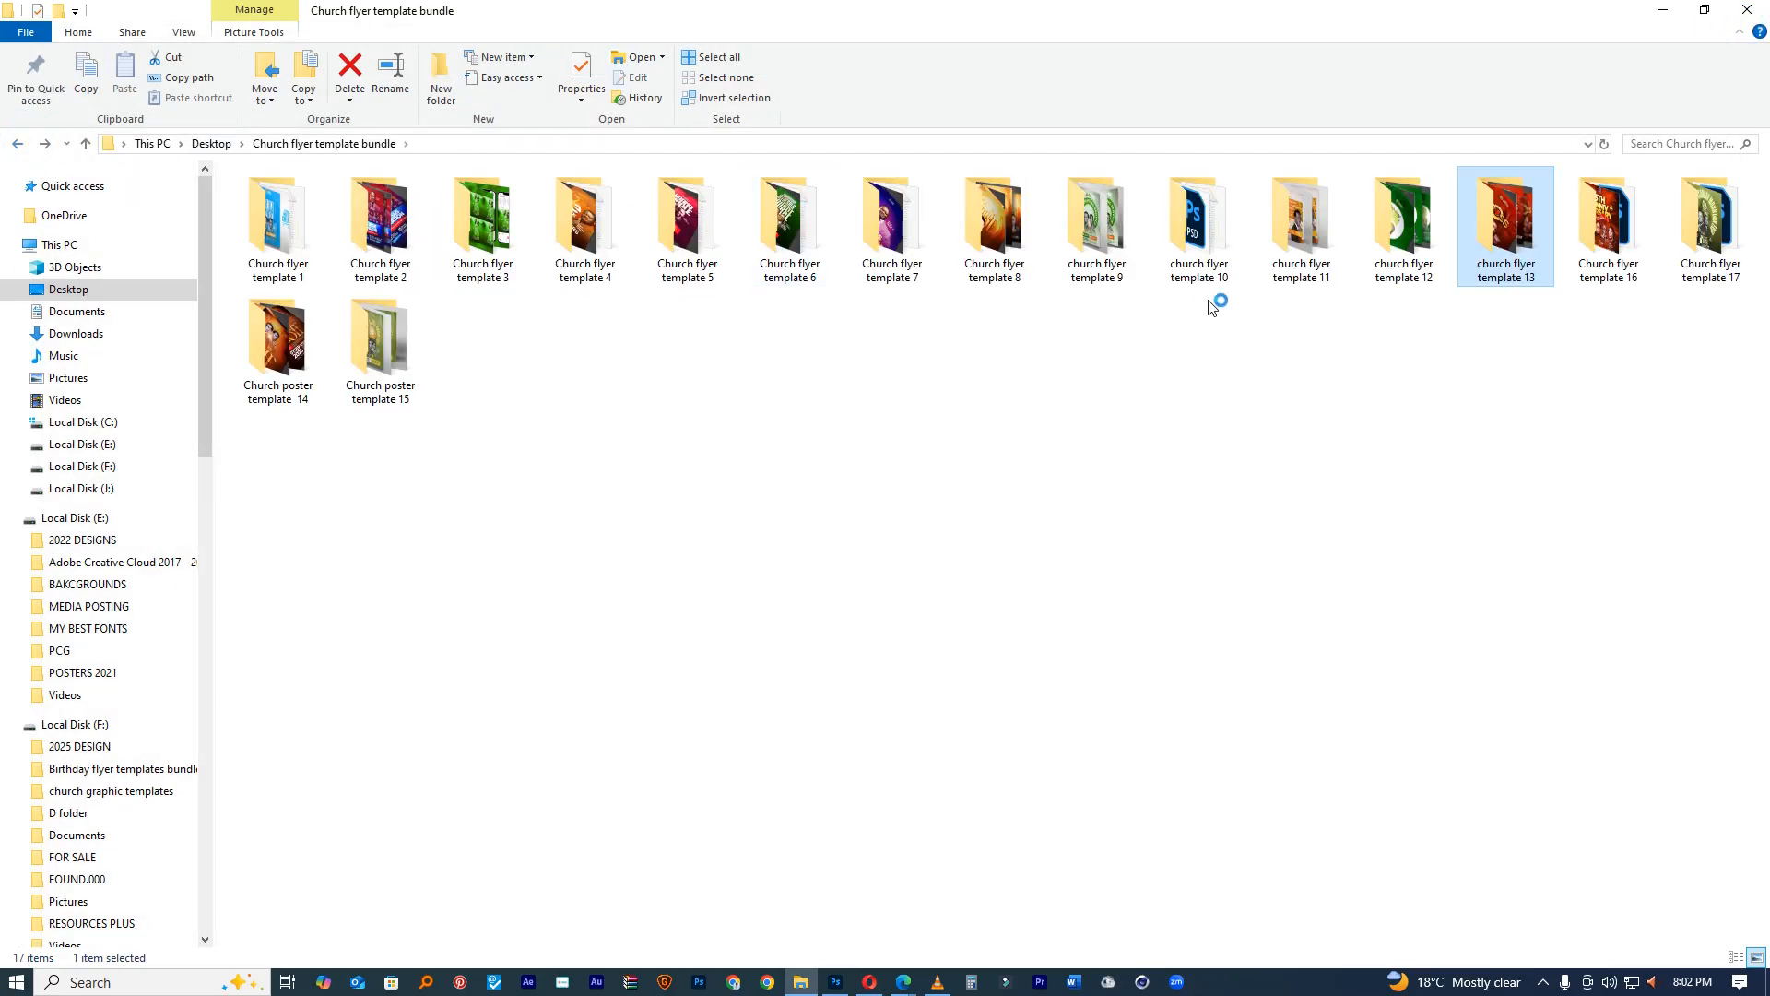
Step: Preview the Church flyer template 16 and Church poster template 14 images
click(1613, 235)
double_click(1613, 235)
double_click(286, 206)
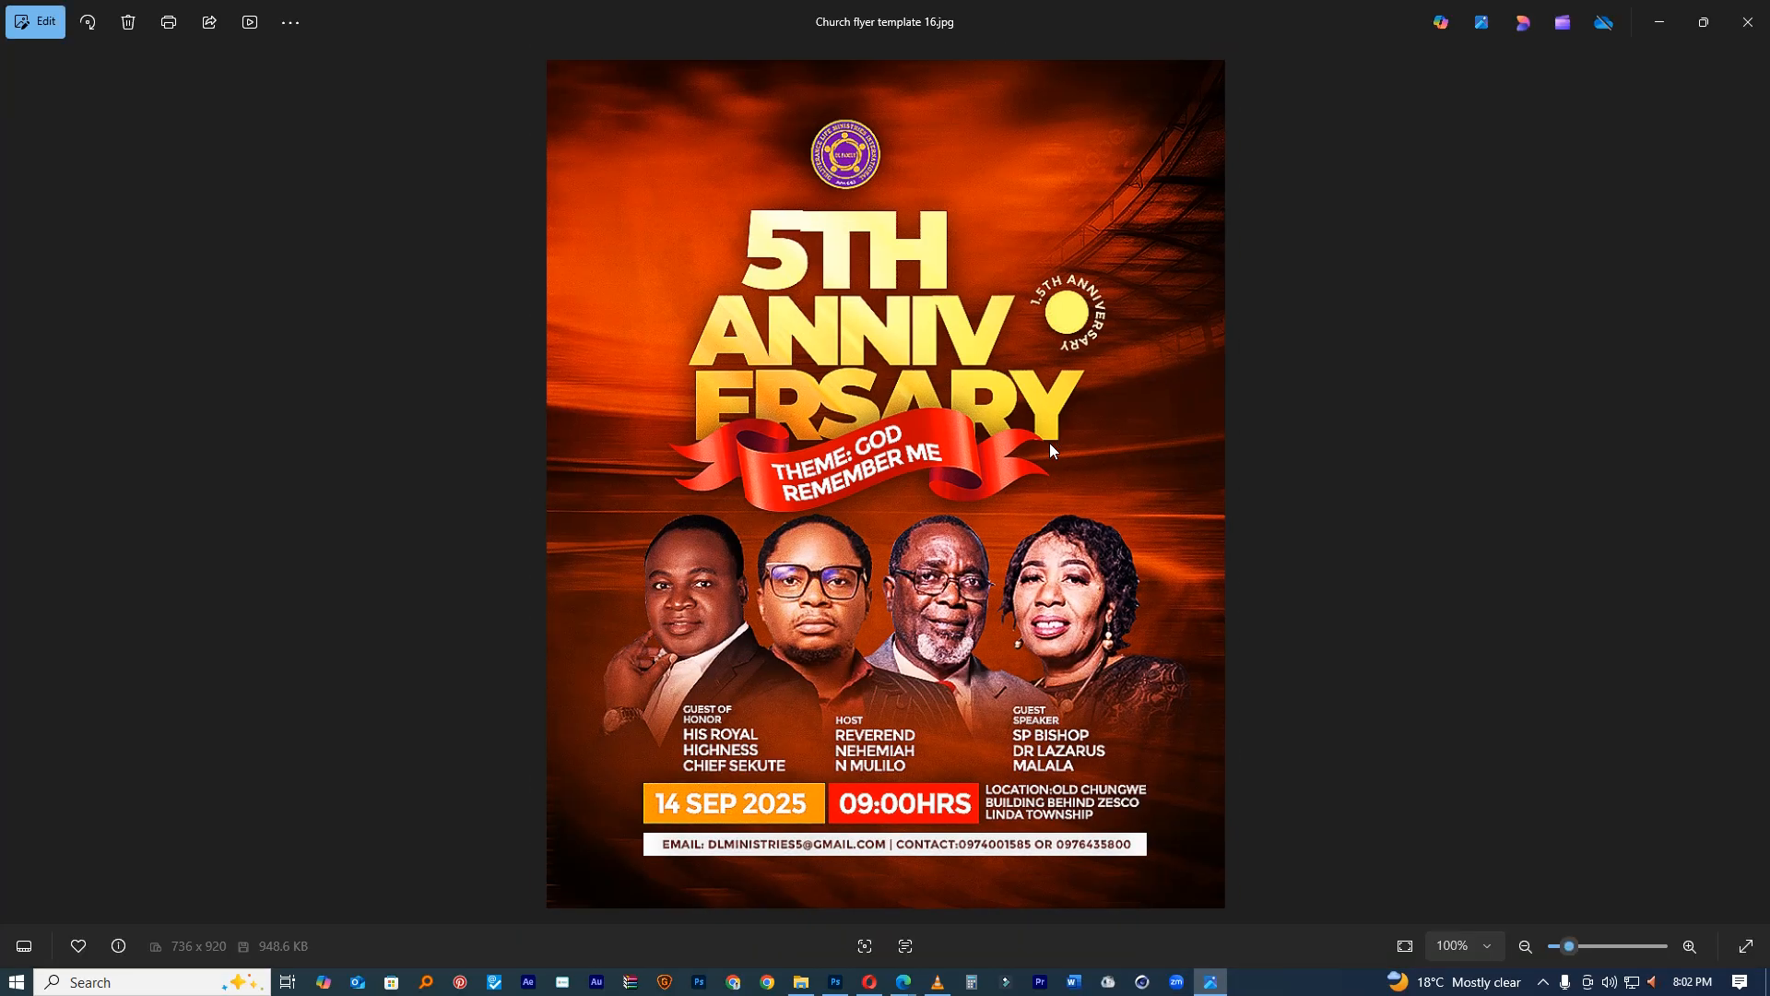
click(1747, 22)
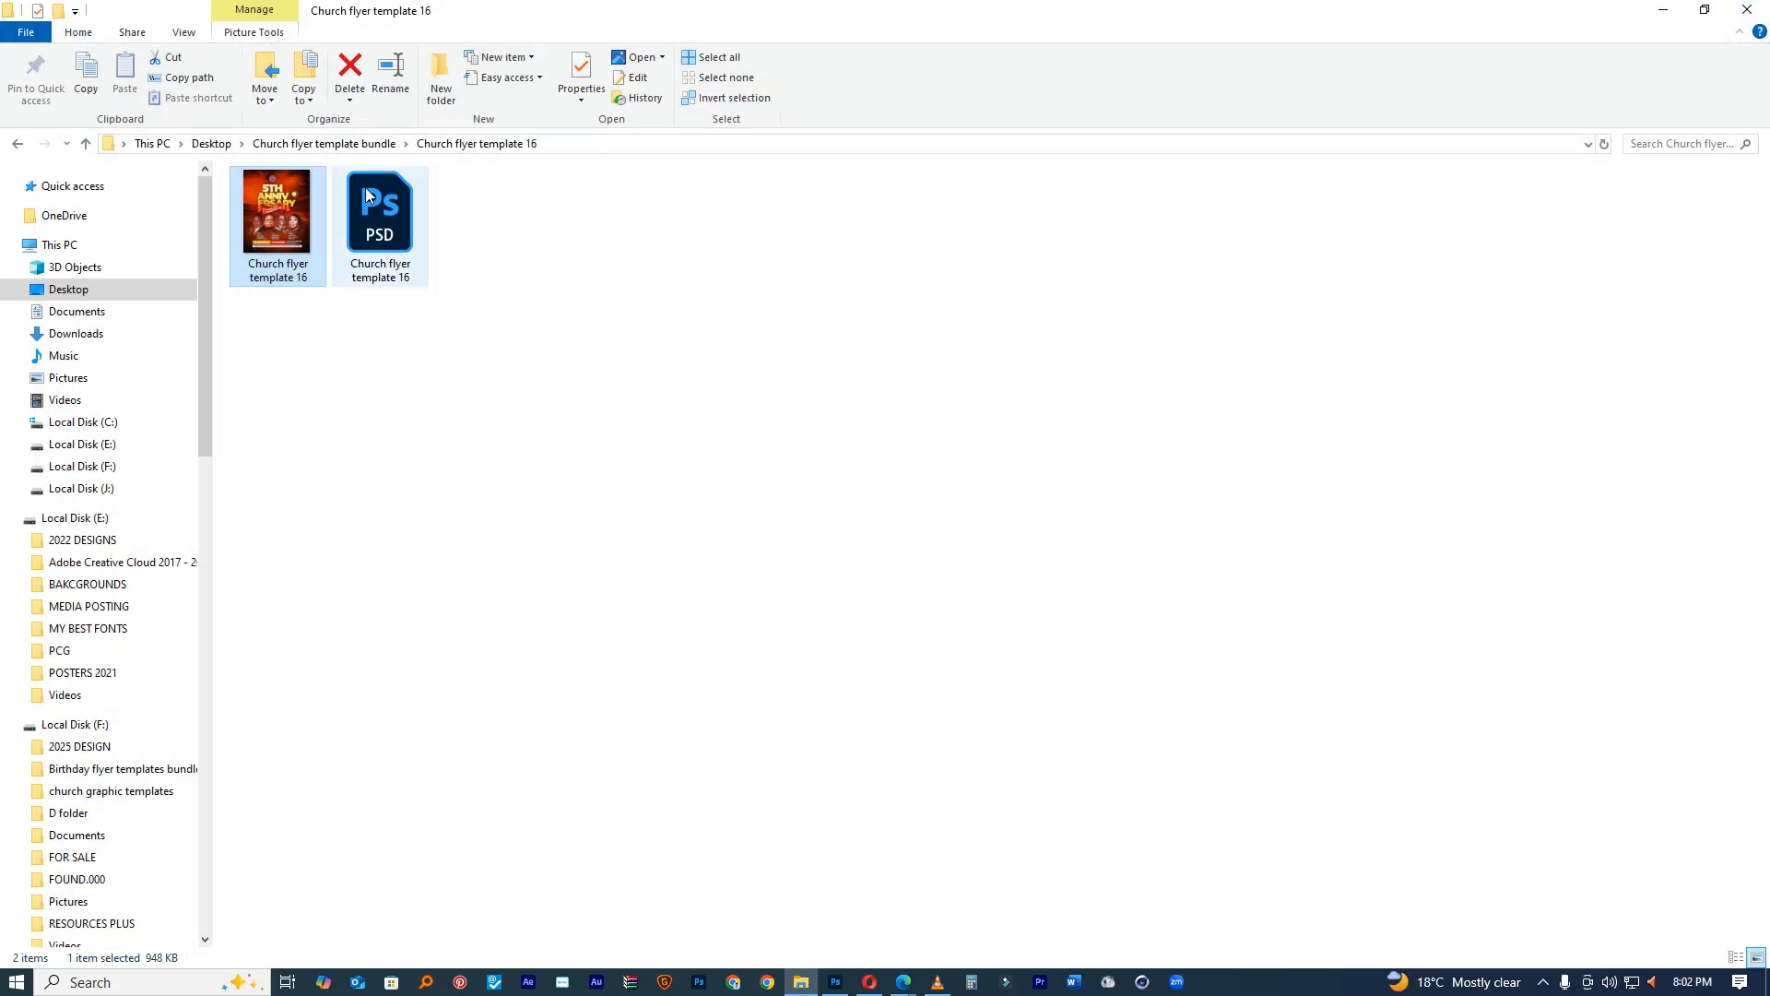
click(325, 144)
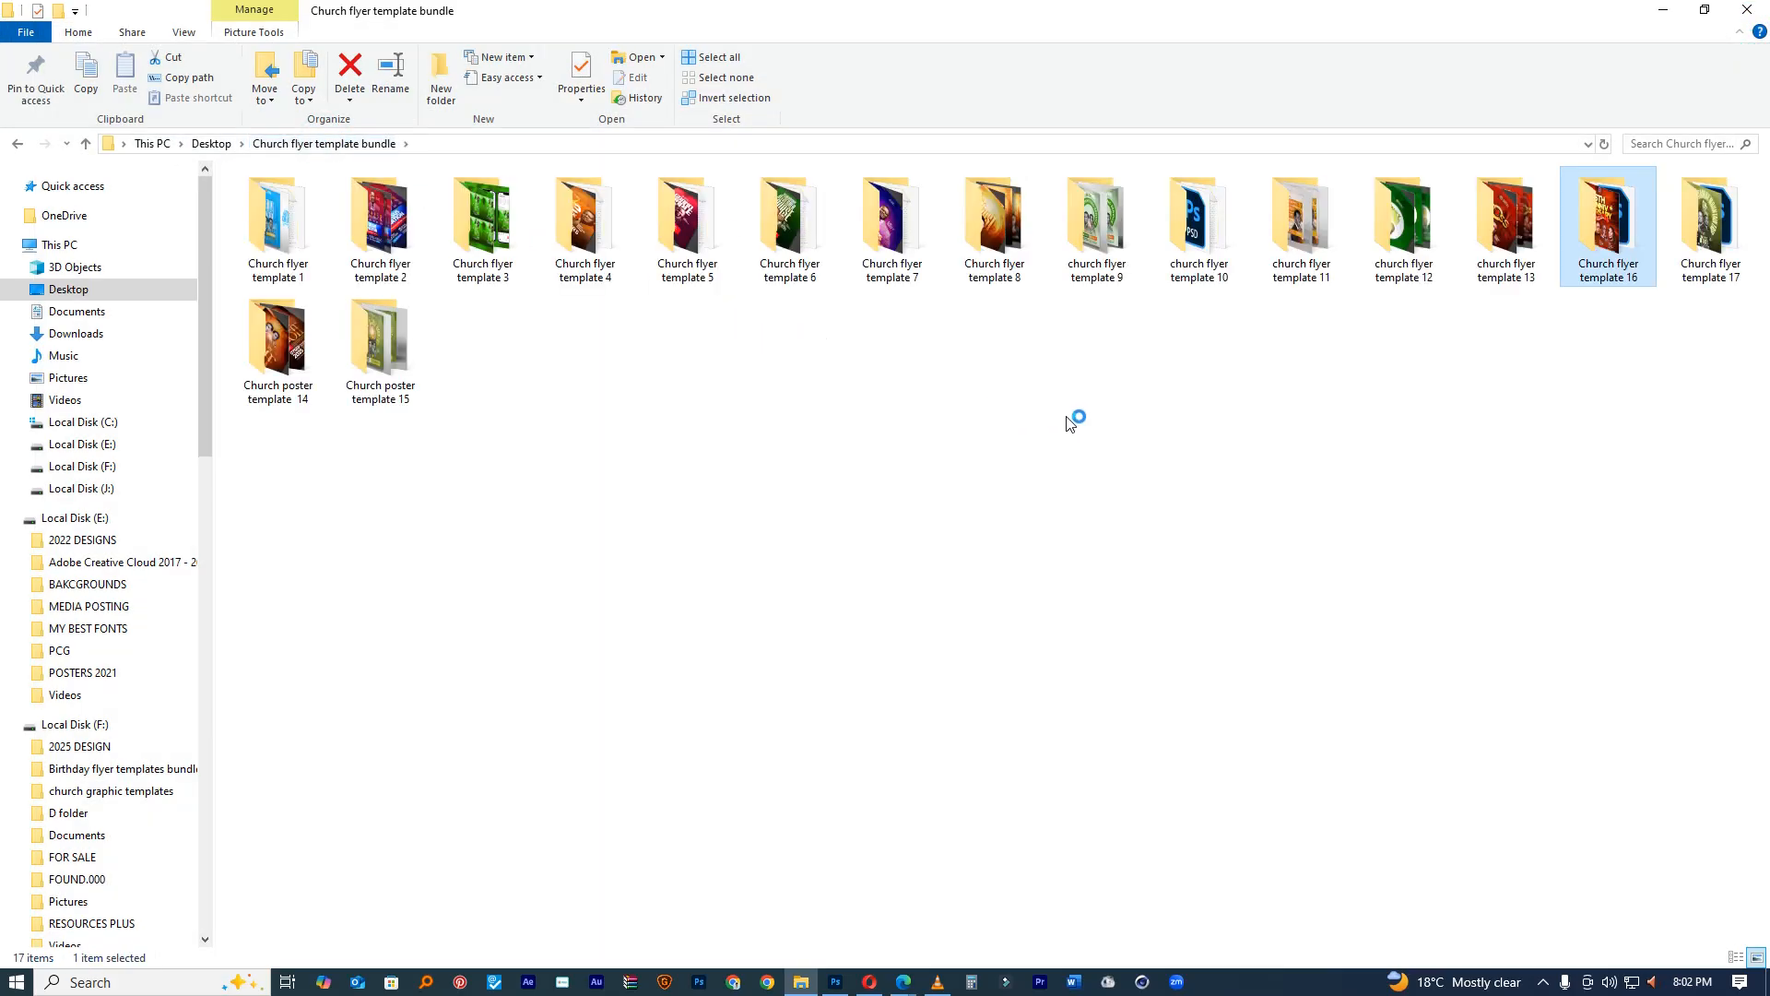
double_click(295, 330)
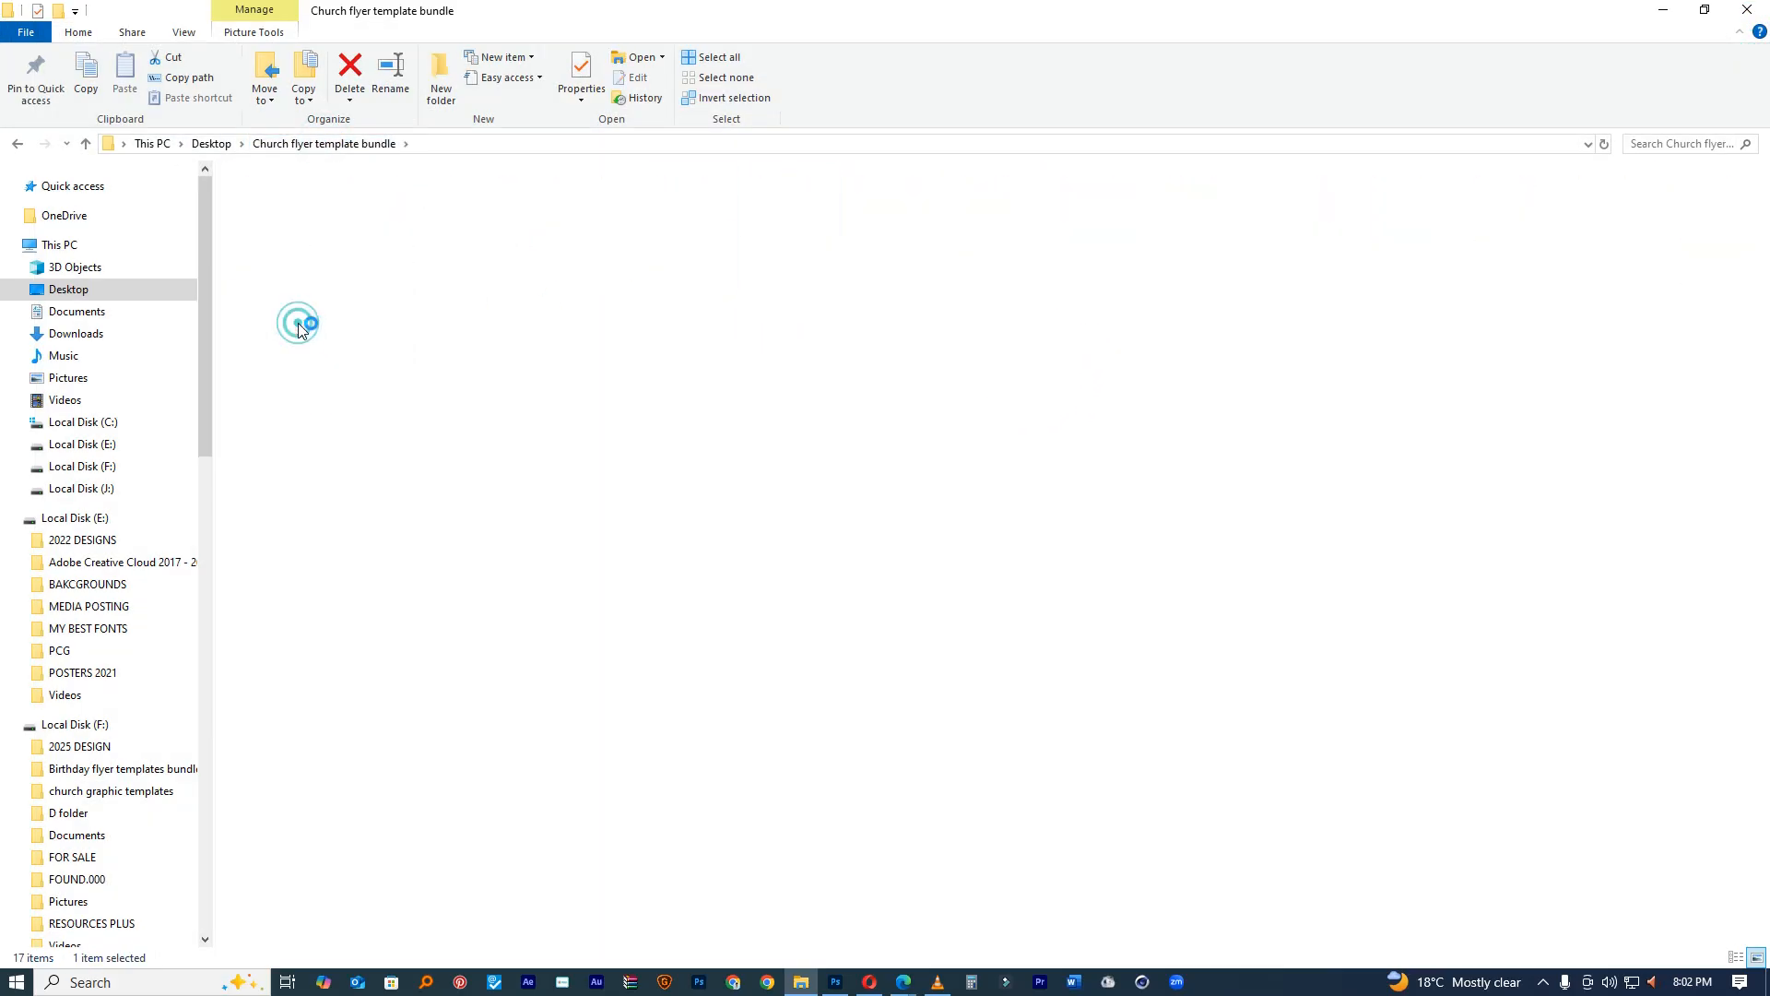
click(277, 218)
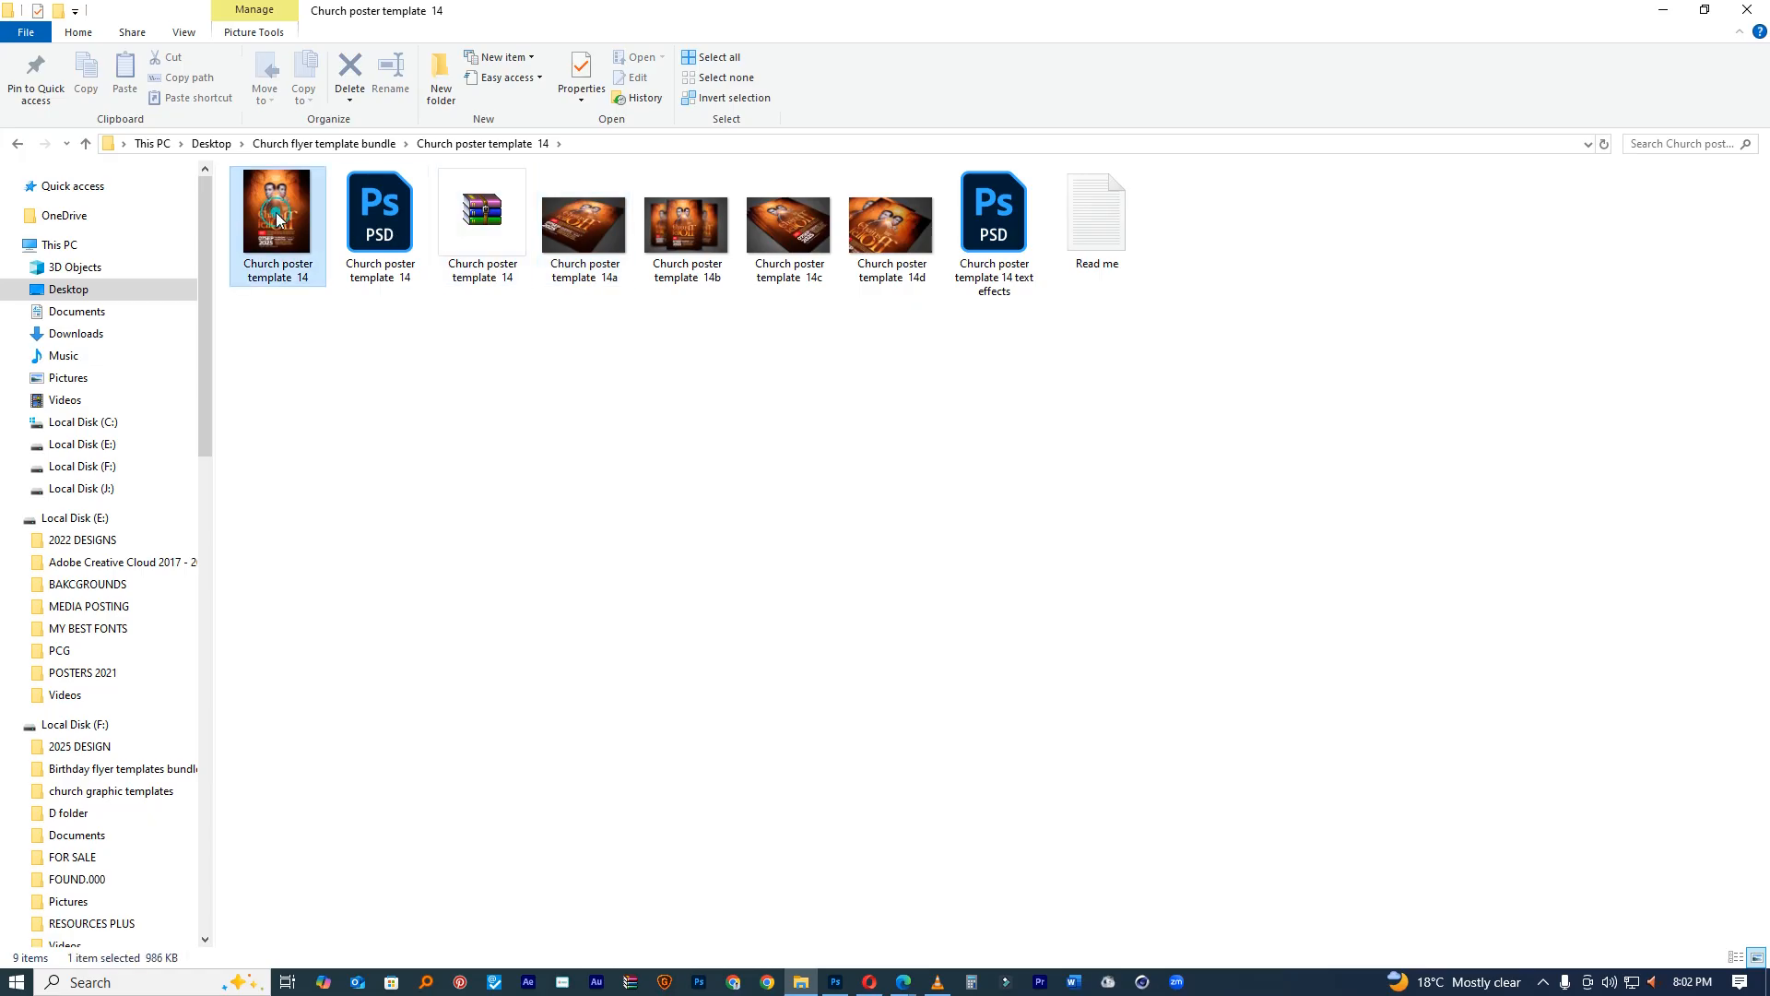
double_click(278, 218)
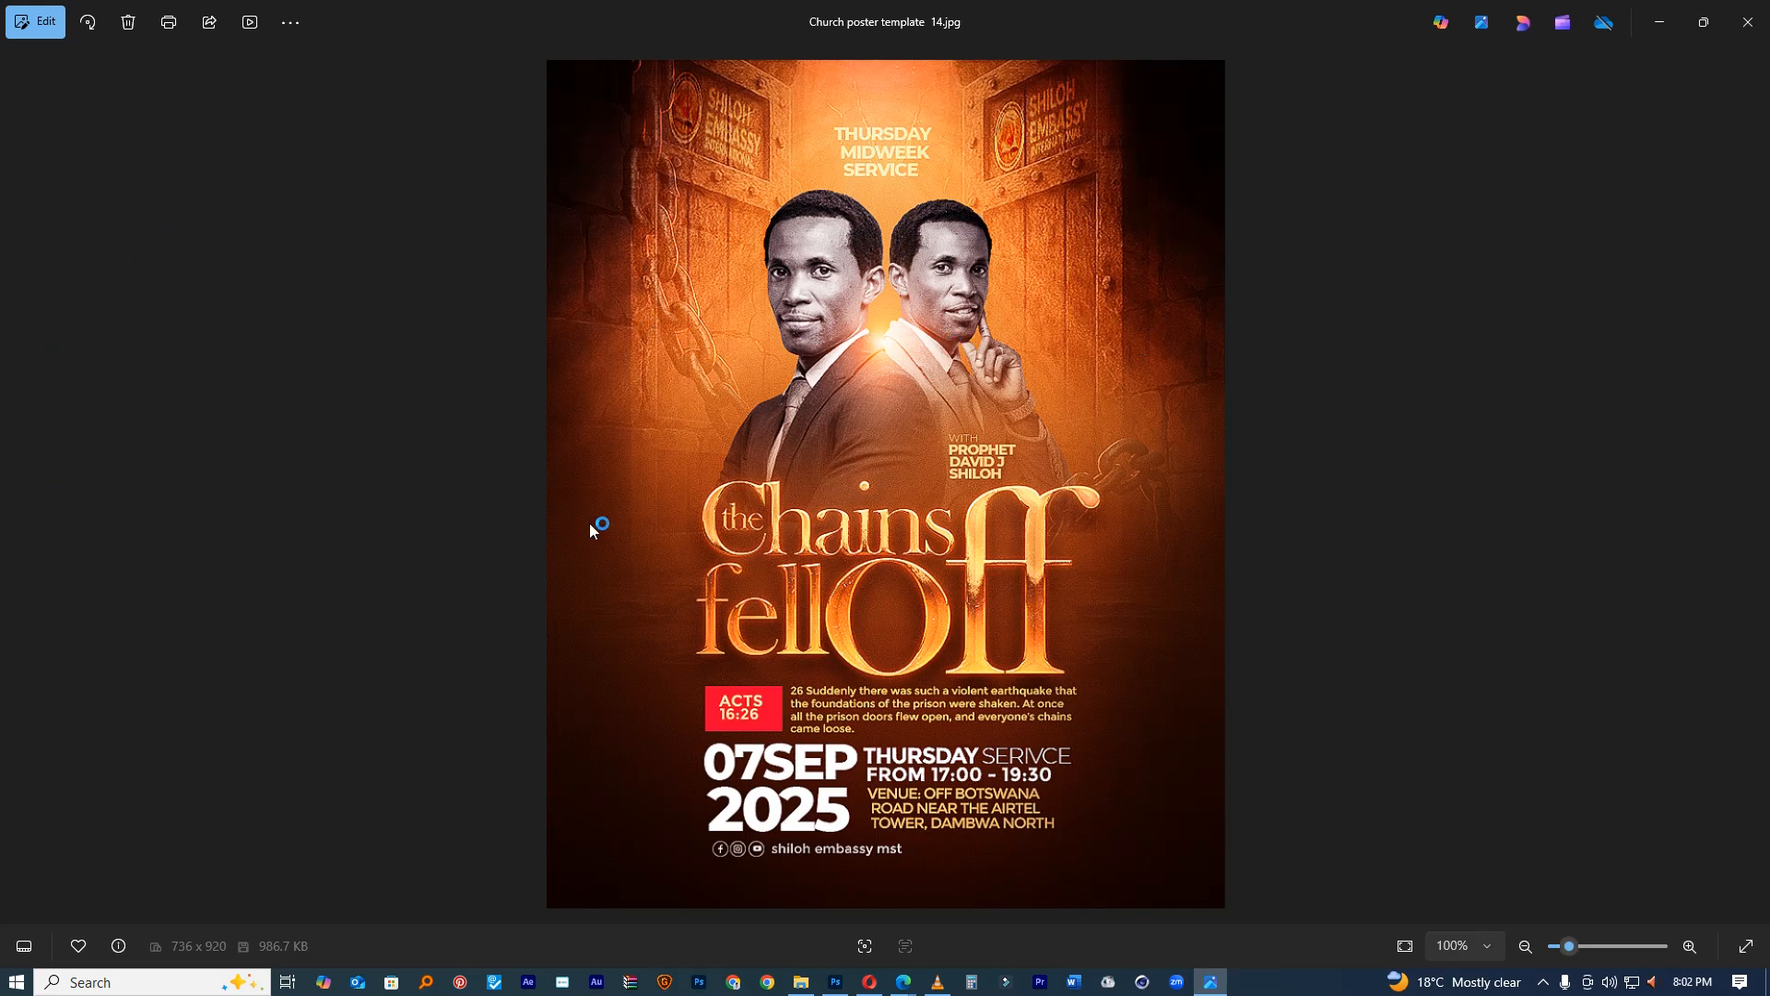
click(1754, 32)
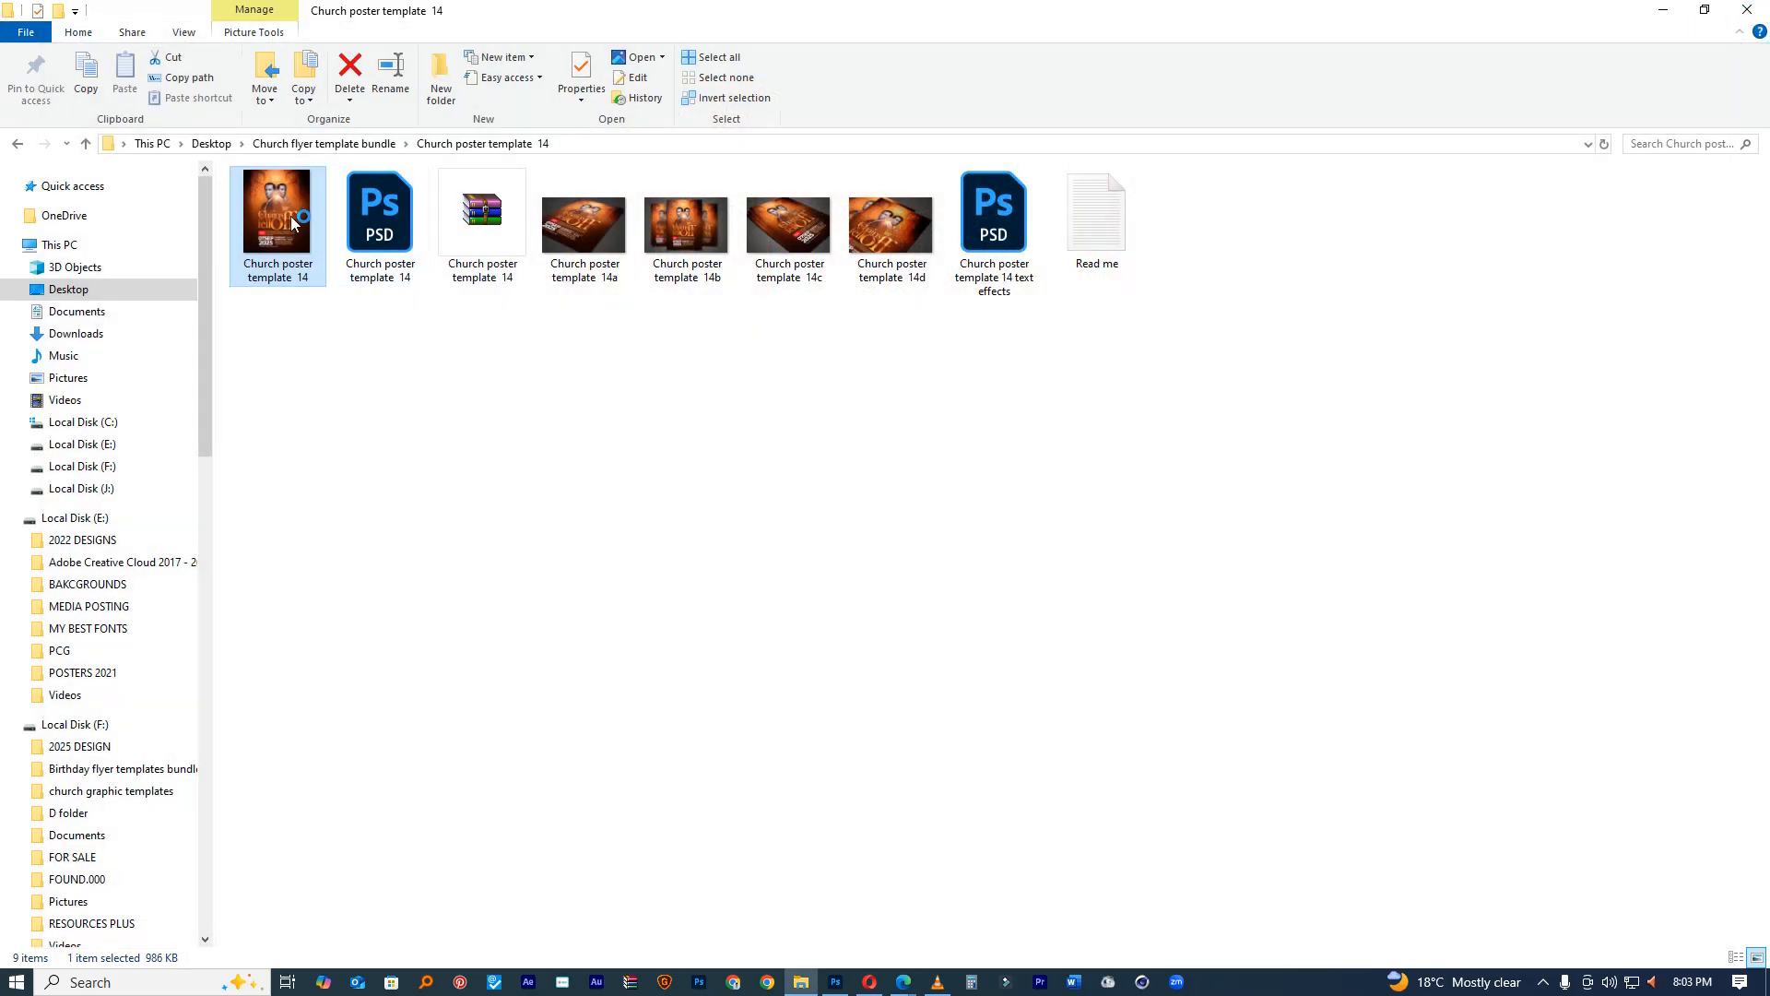
click(307, 155)
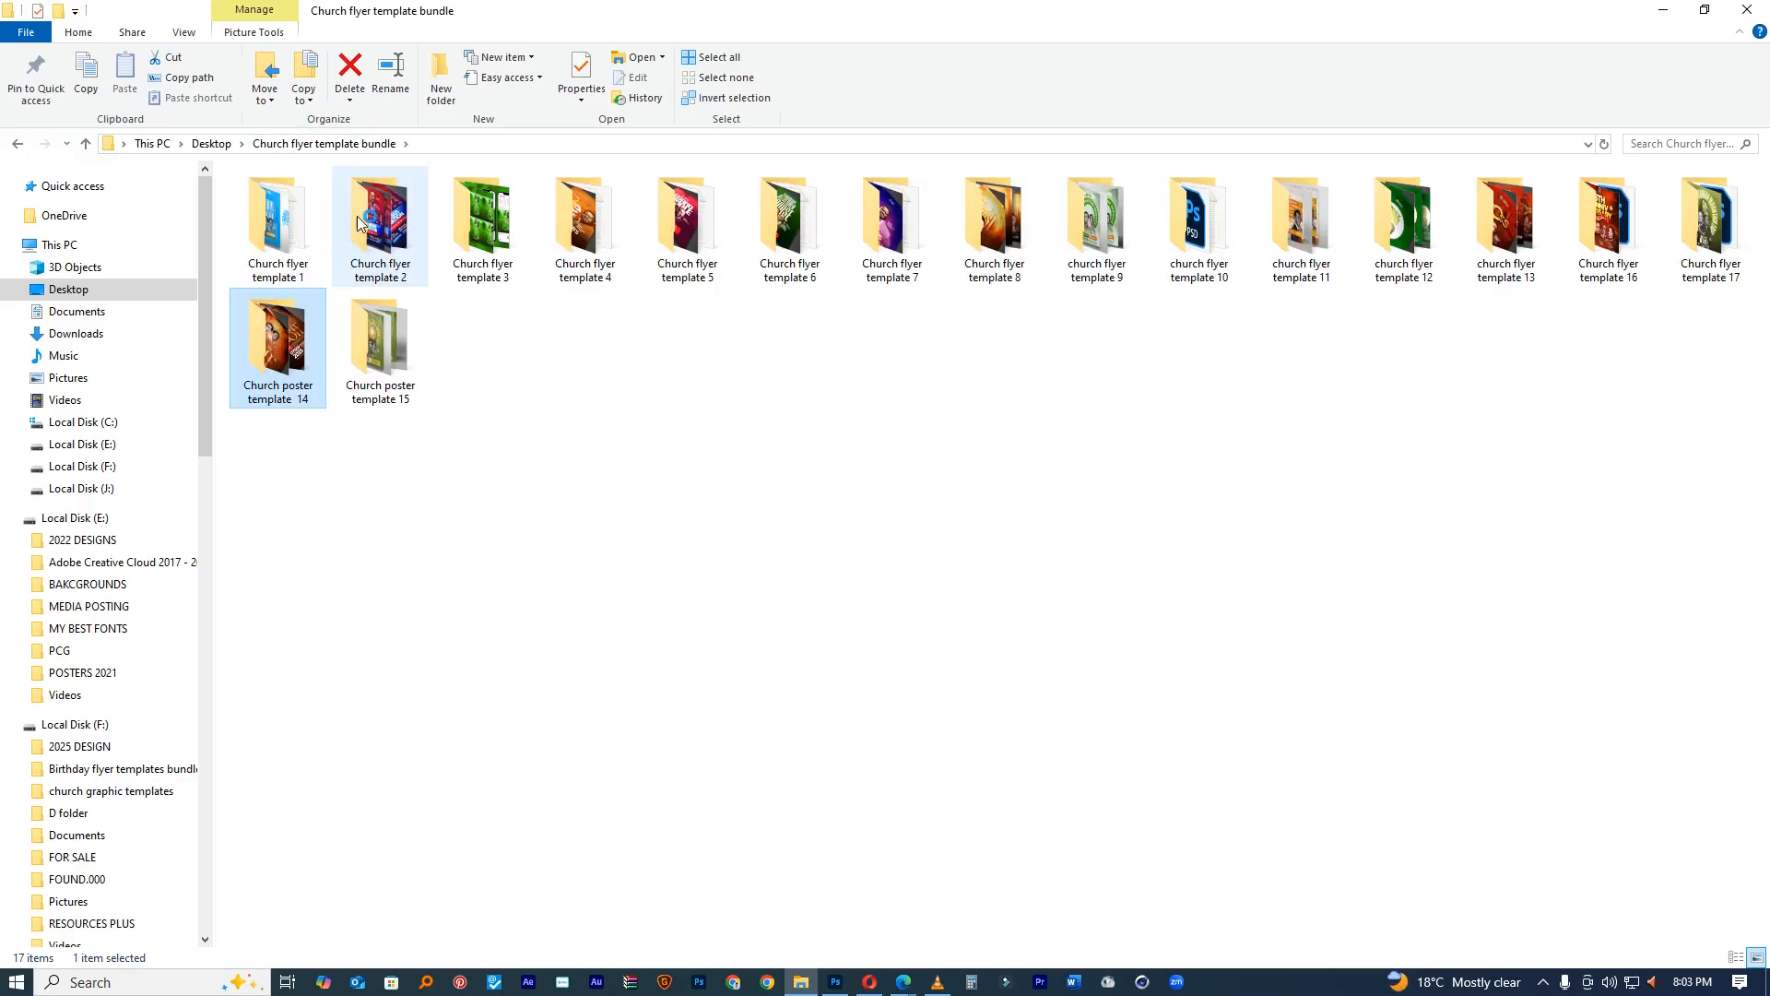
Step: Preview the Church flyer template 2 and template 1 images
double_click(377, 219)
click(280, 208)
double_click(280, 208)
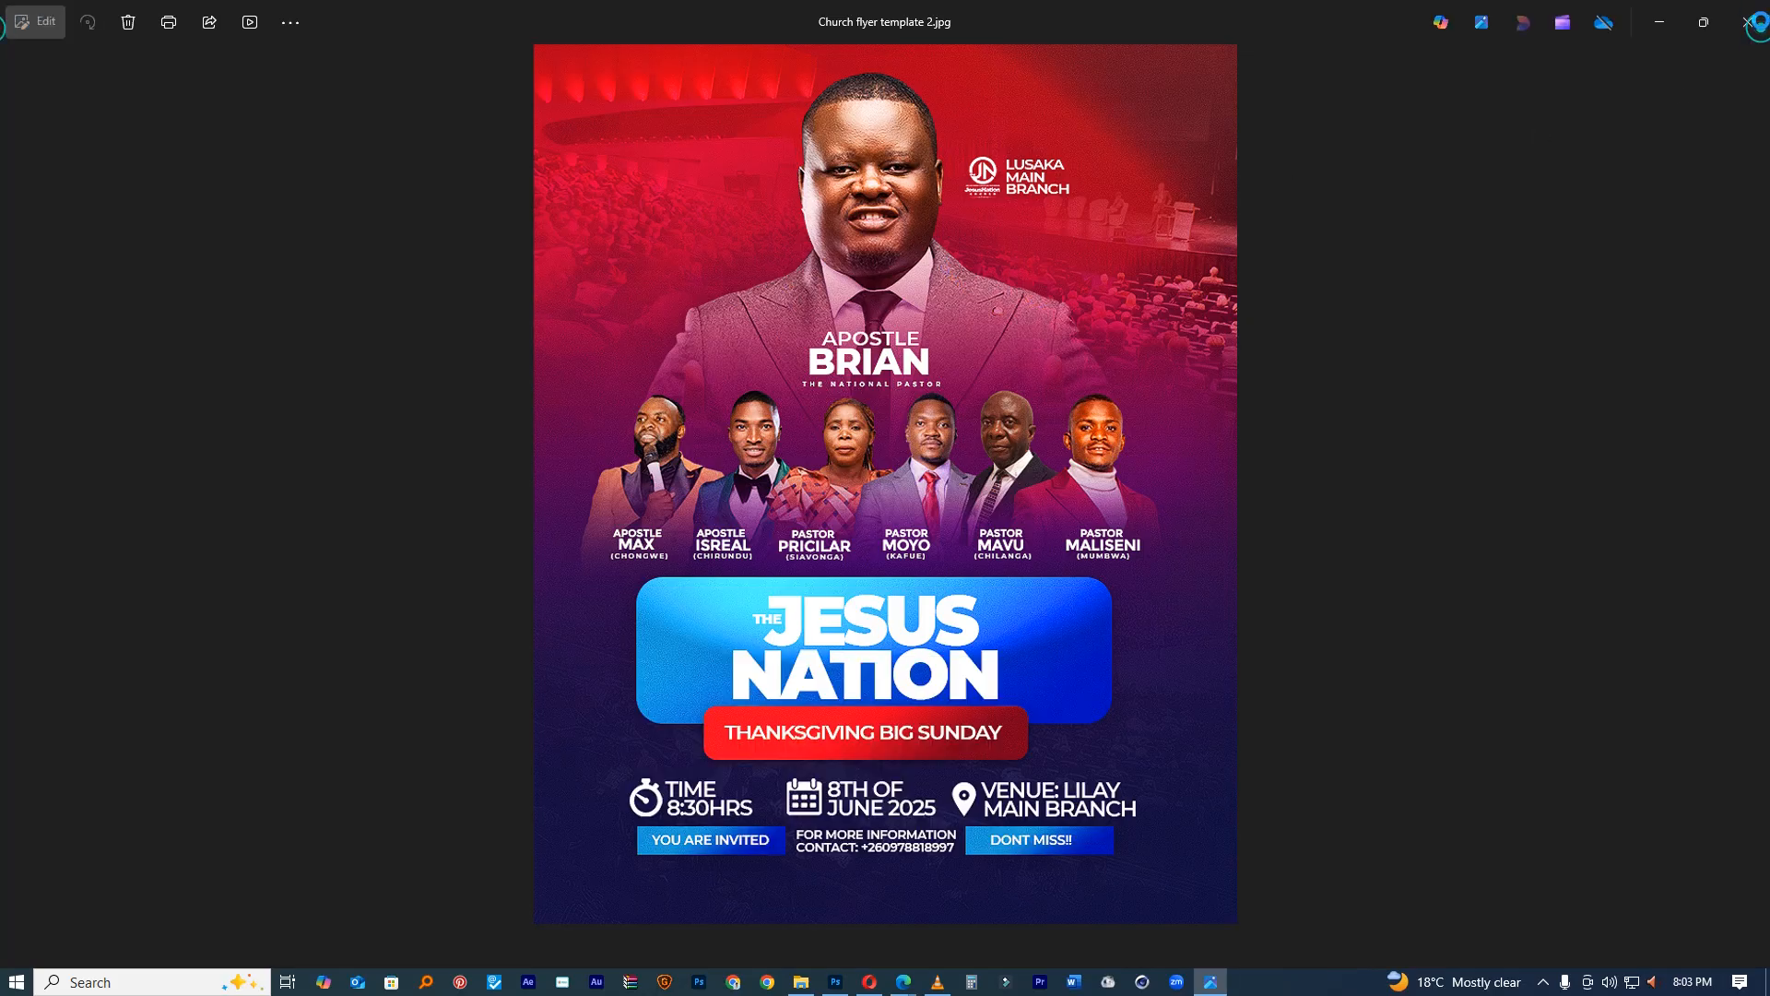
click(1746, 21)
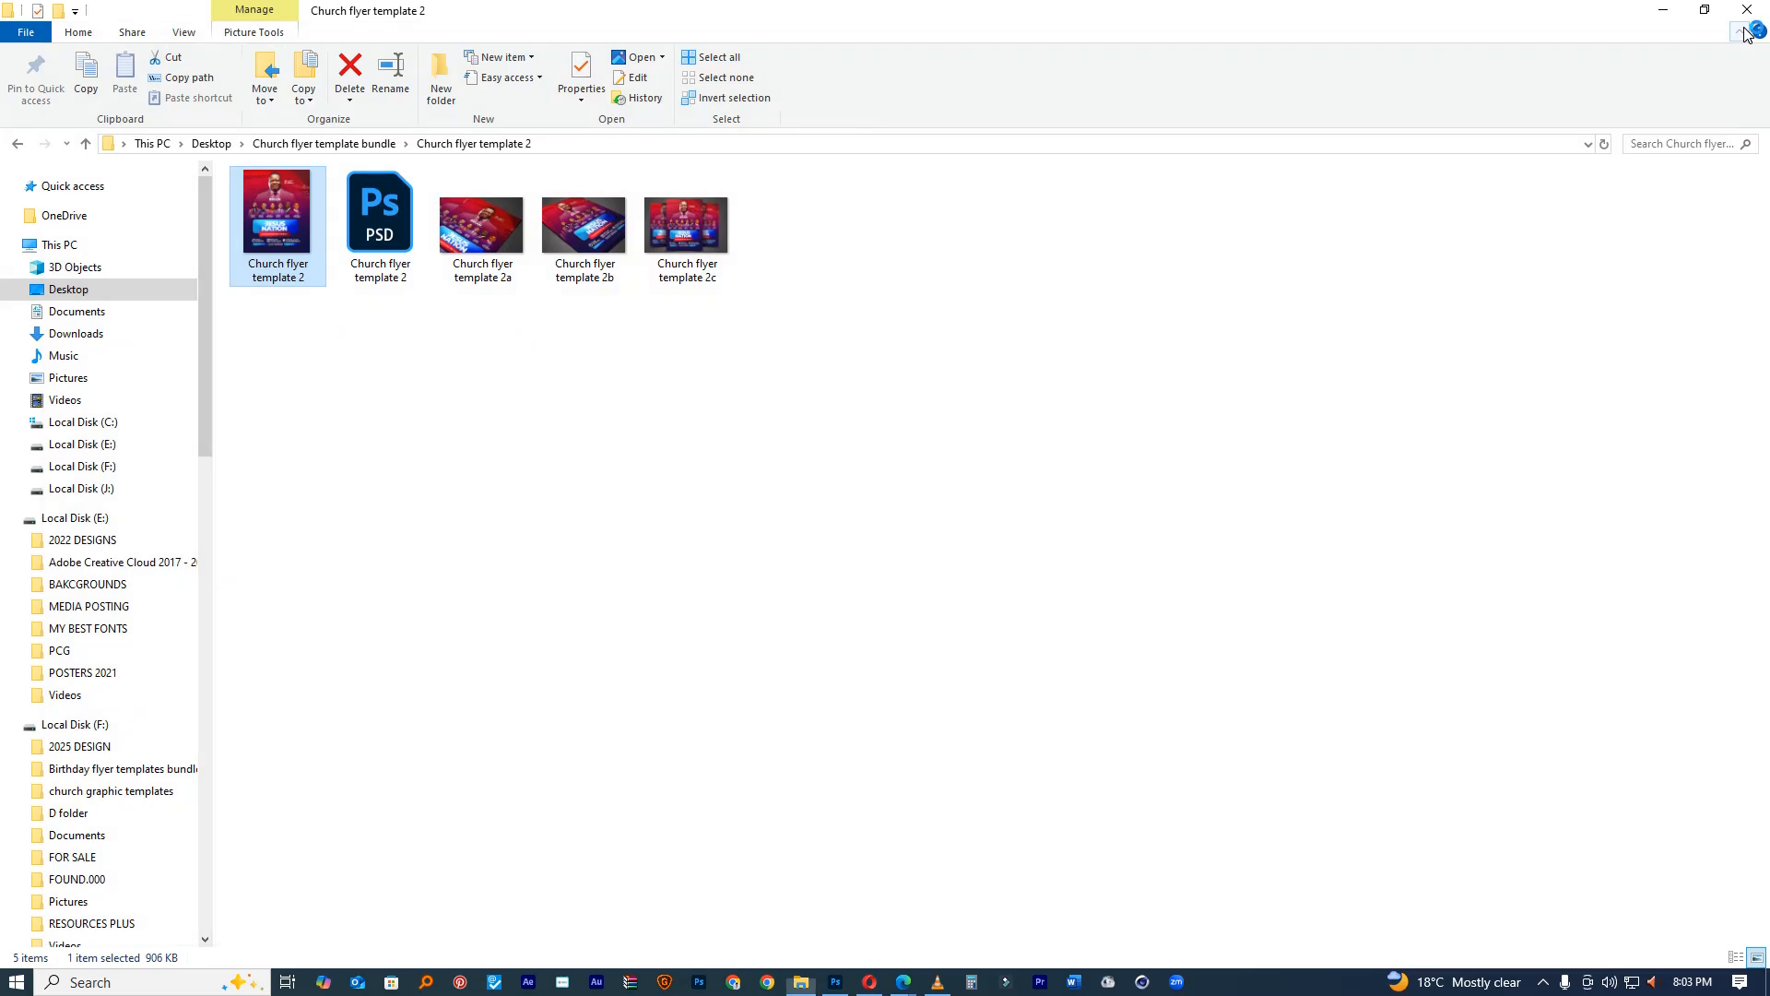
click(314, 145)
double_click(274, 212)
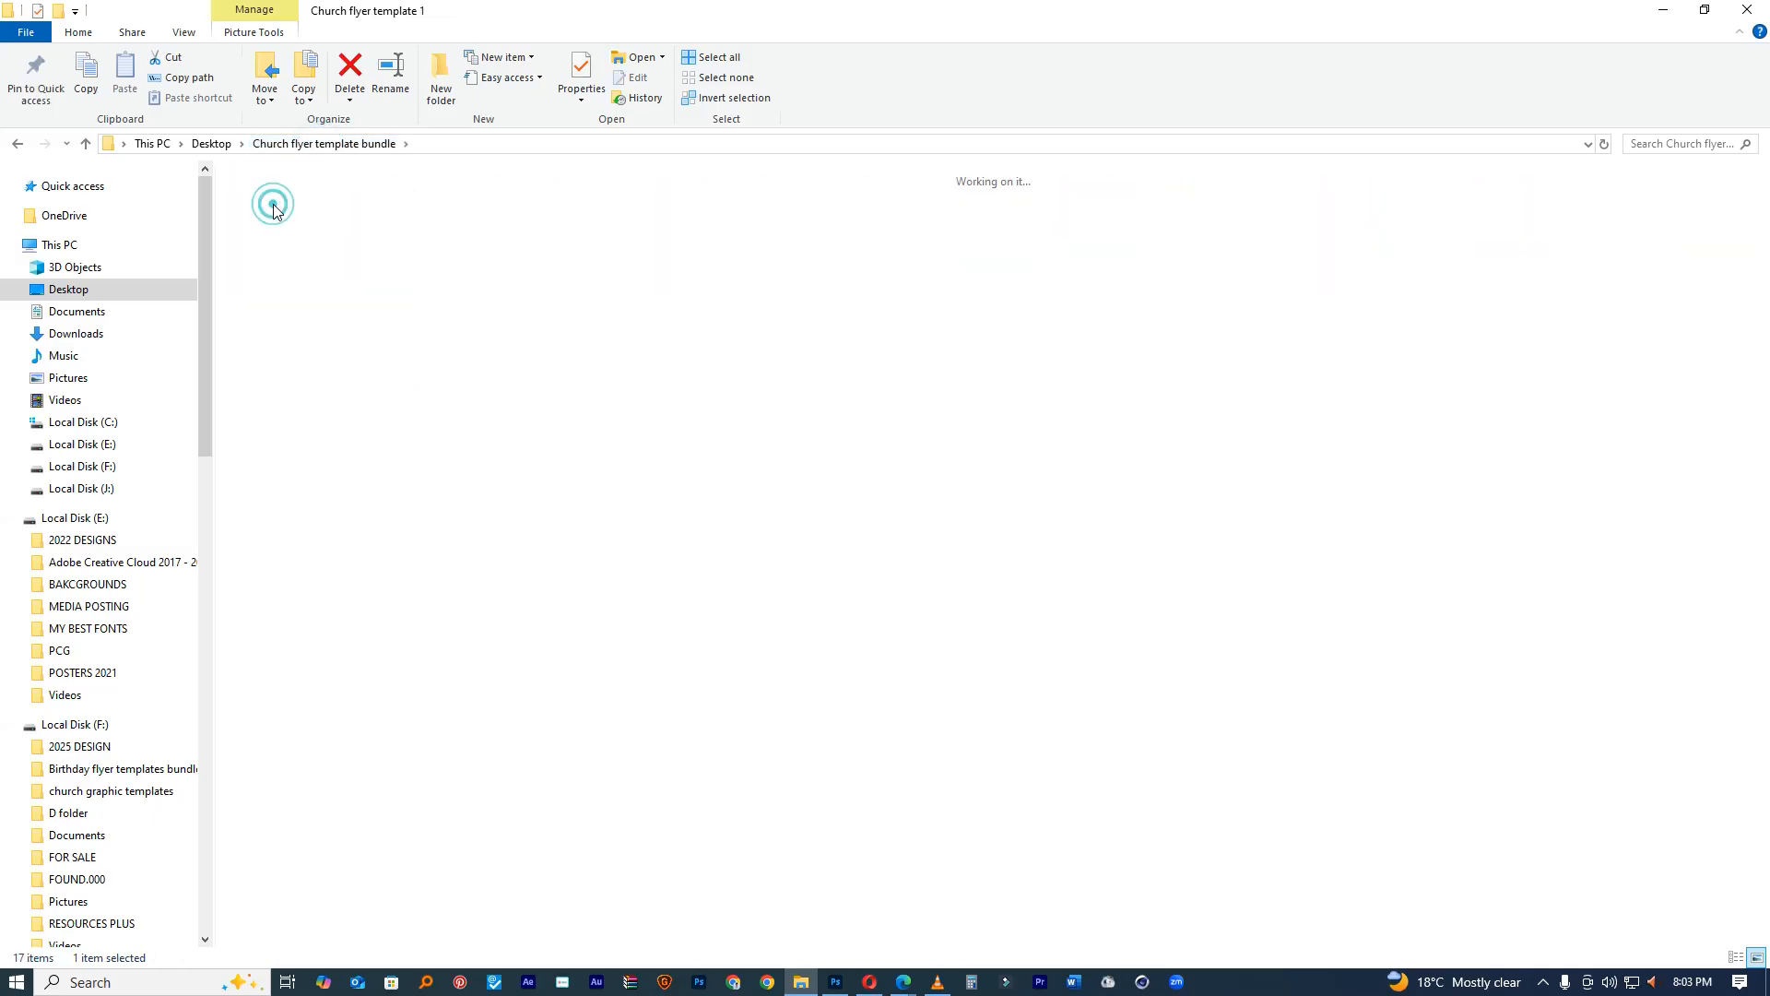
double_click(277, 216)
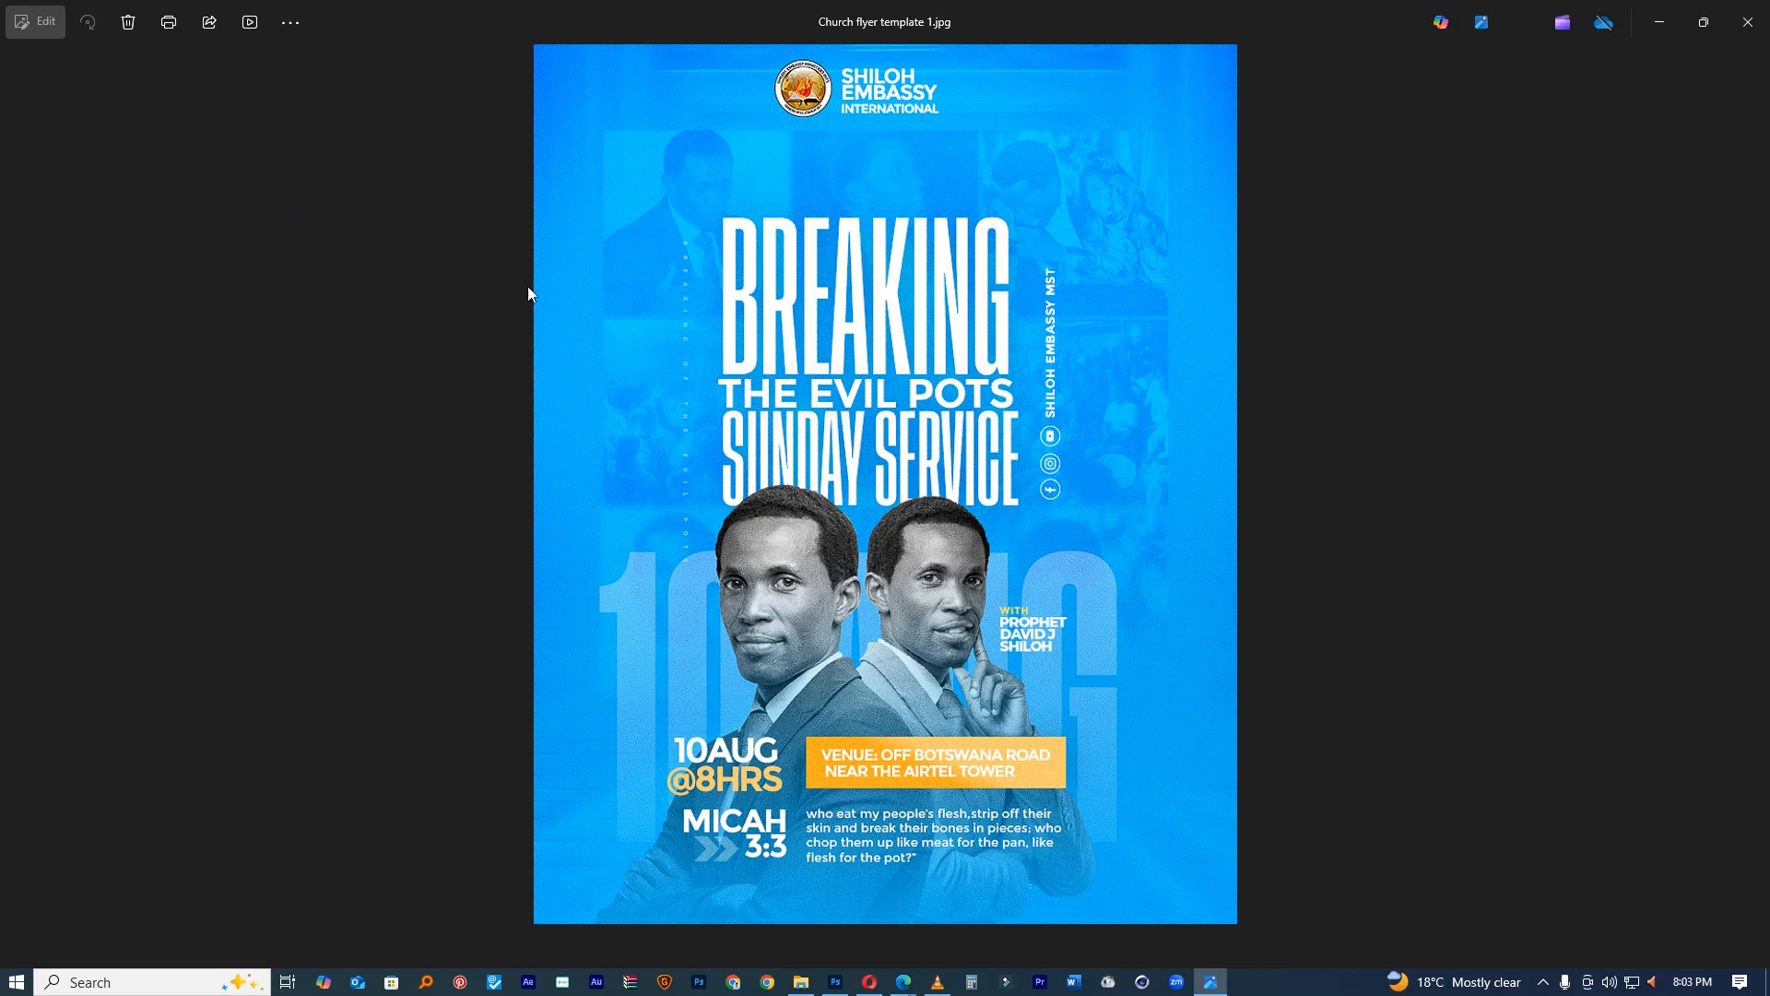
click(1747, 21)
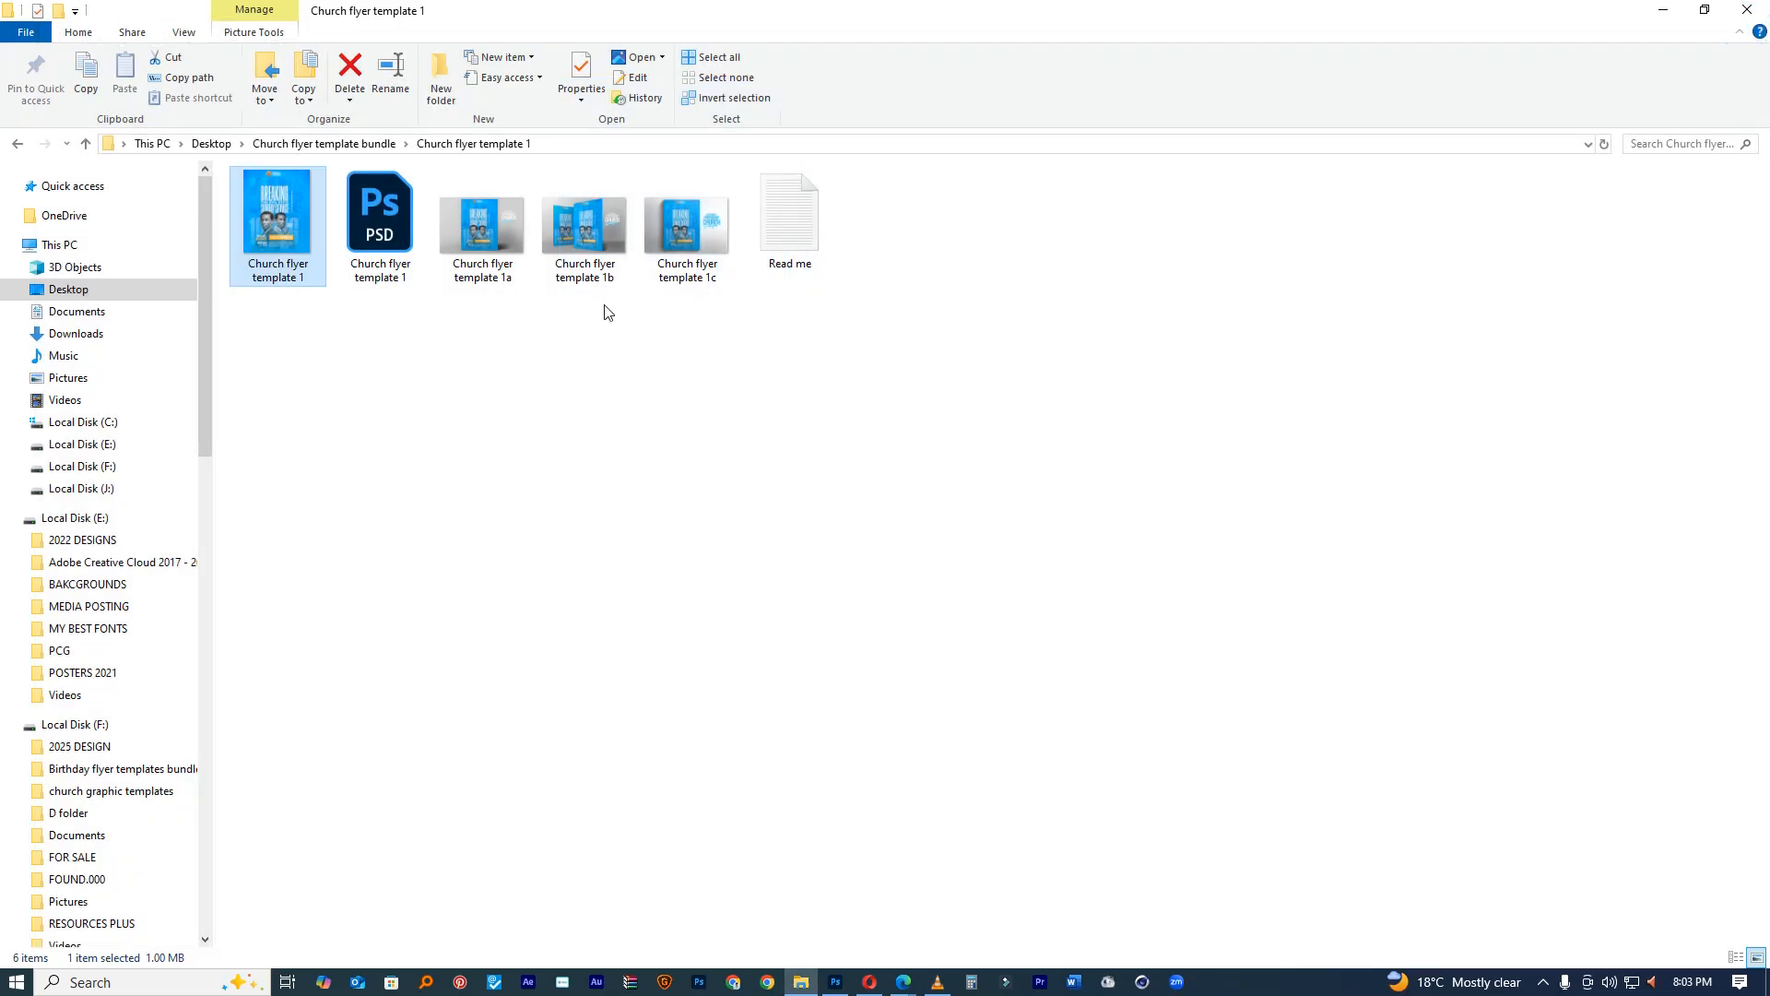
click(18, 143)
Step: Preview the church flyer template 11 image, then open church flyer template 11.psd in Photoshop
click(1289, 214)
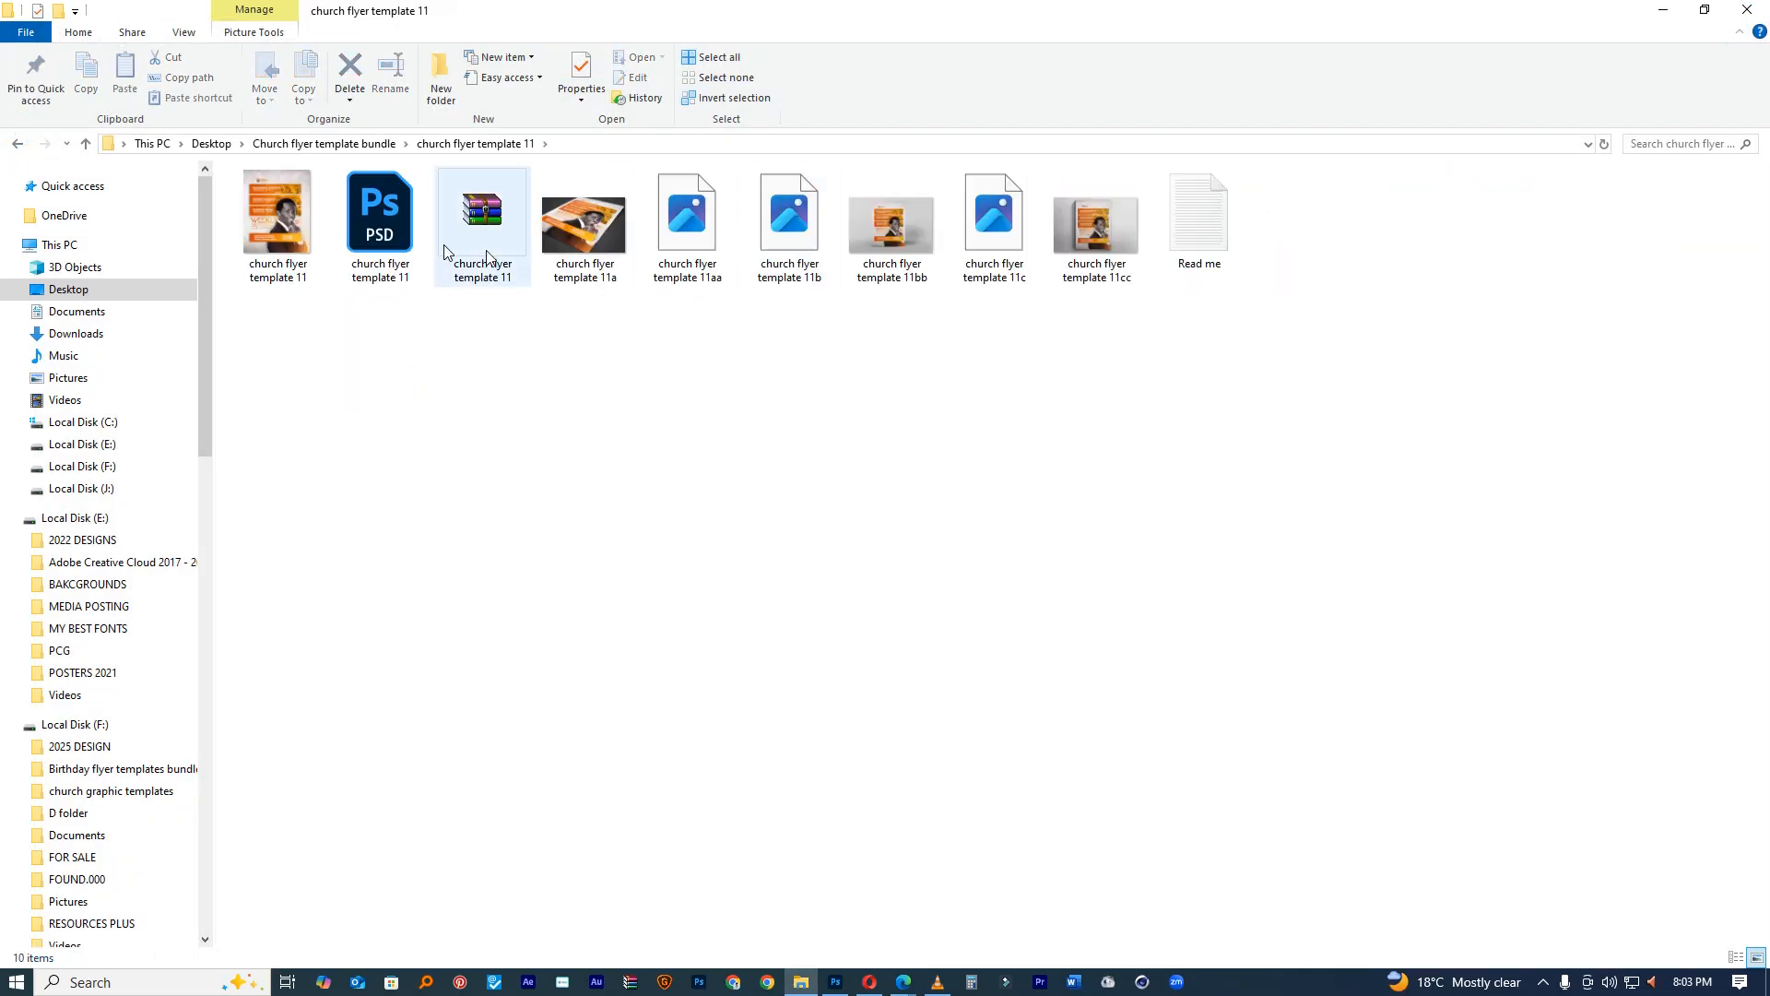
click(262, 214)
double_click(262, 214)
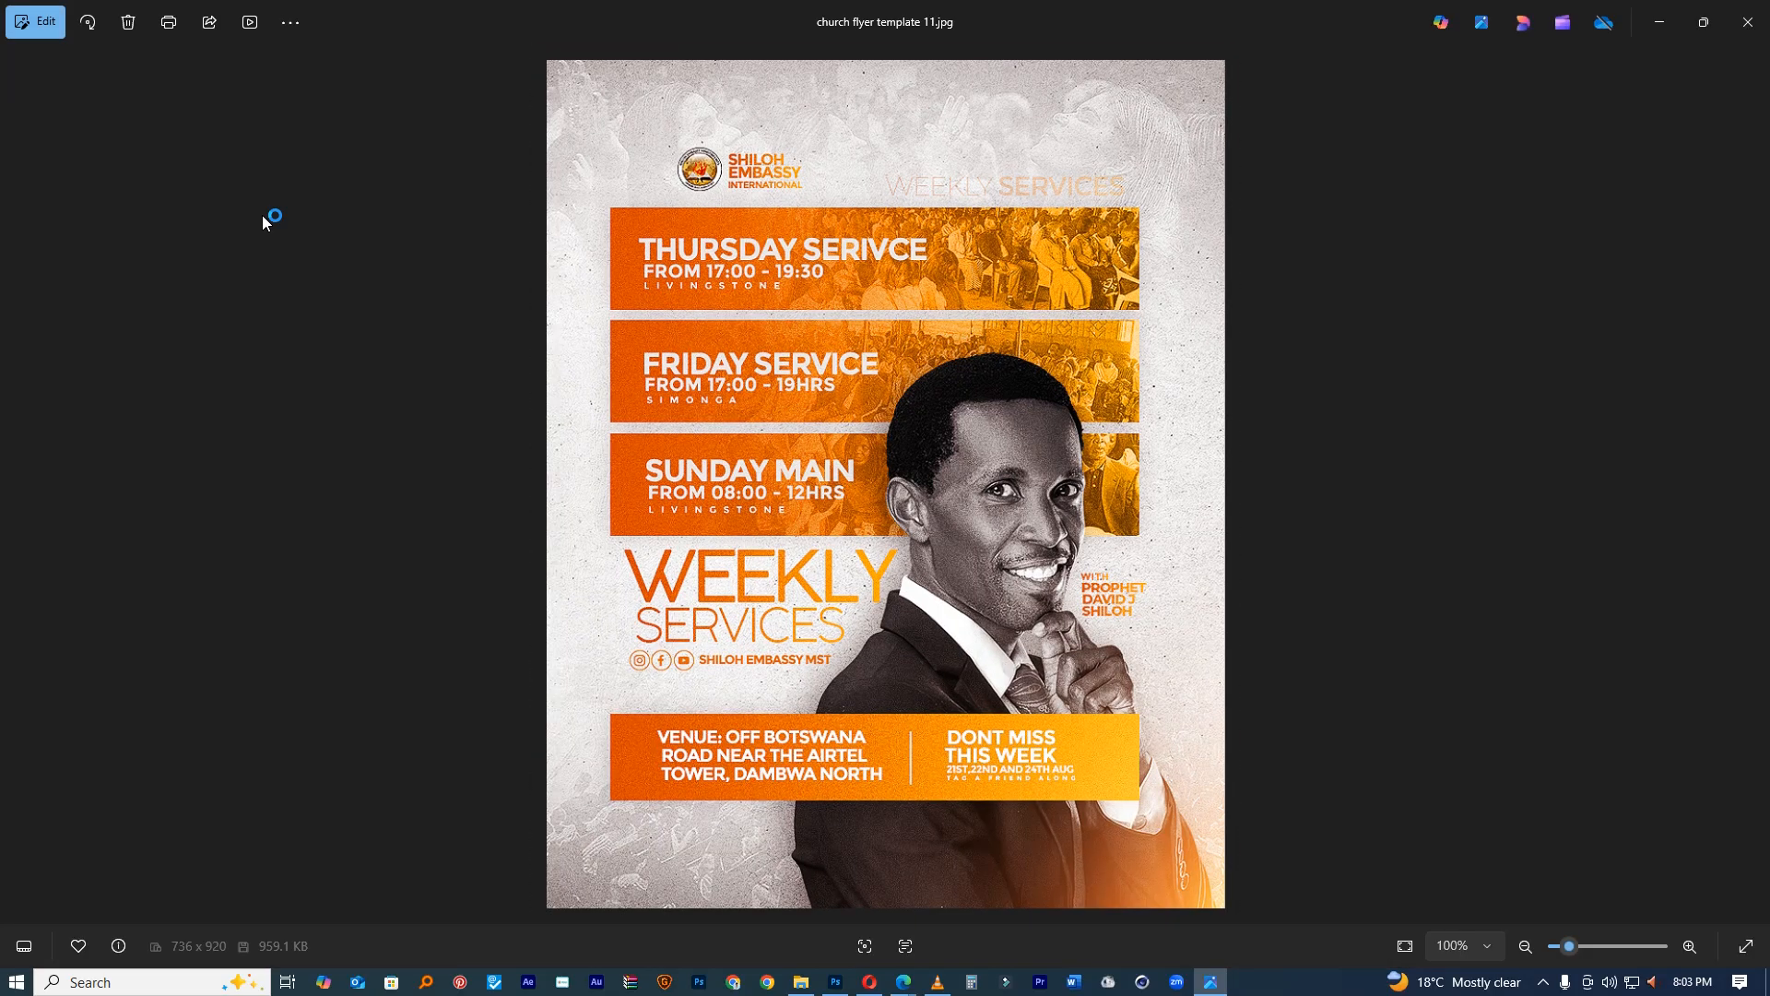
click(1757, 25)
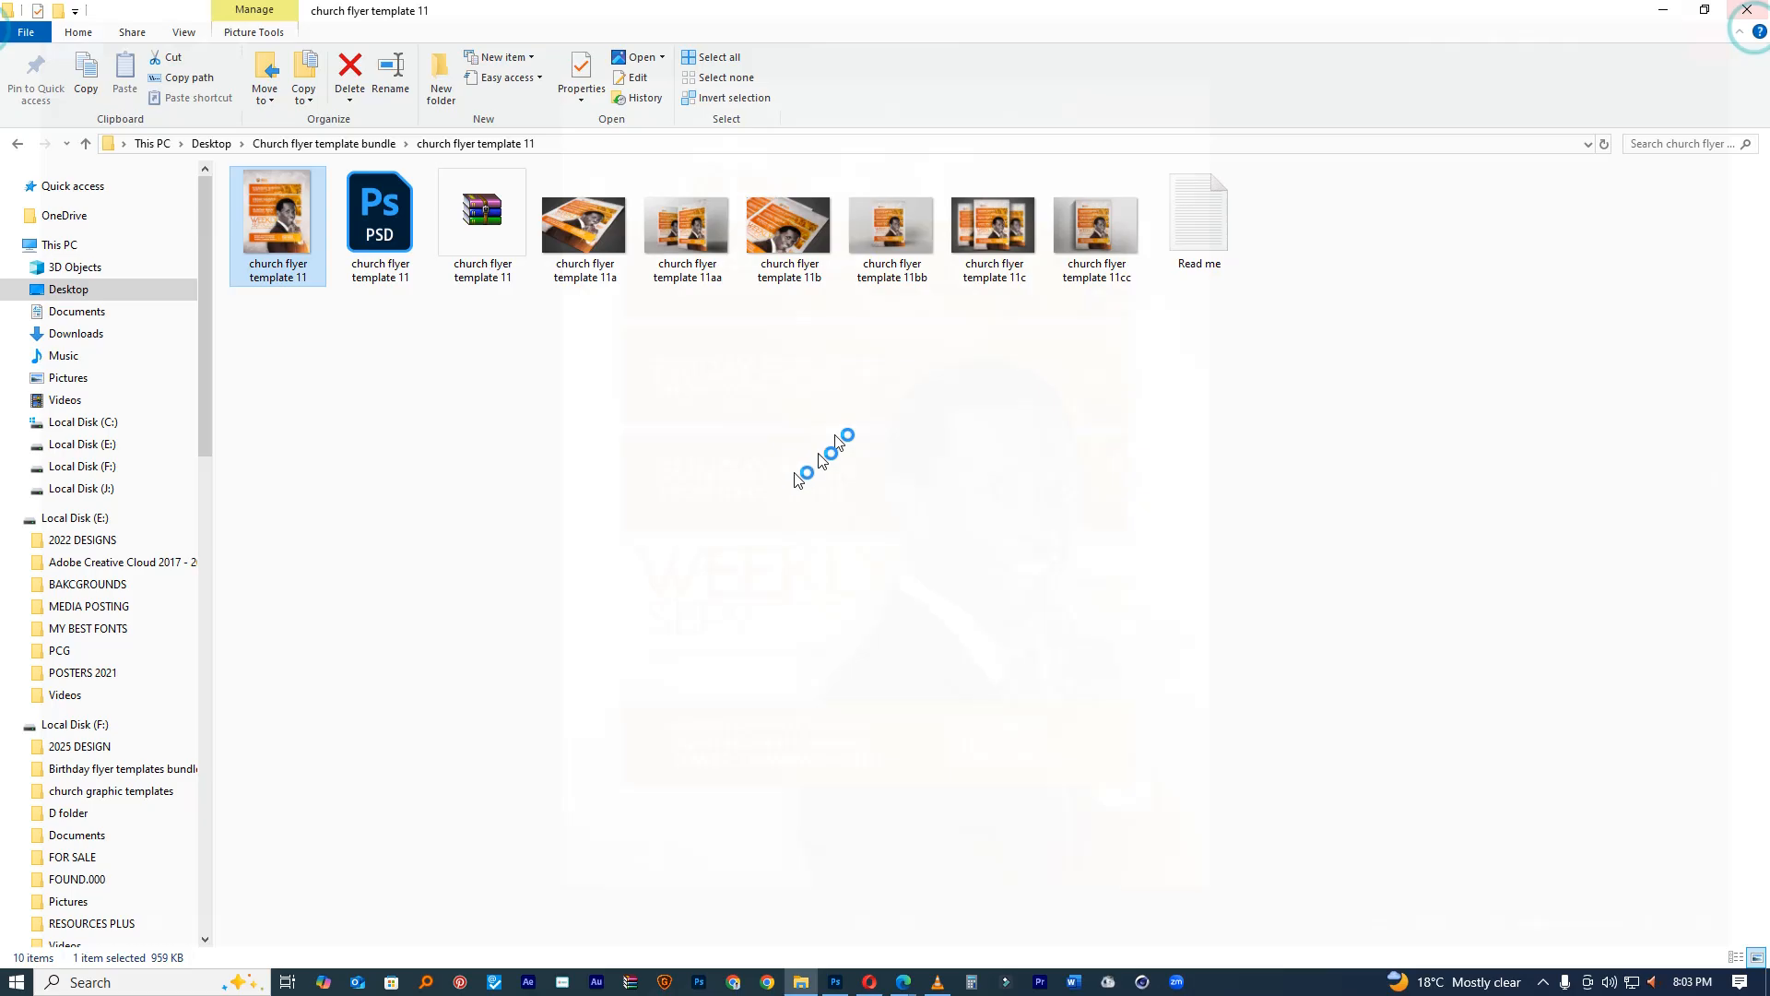
click(367, 217)
double_click(367, 218)
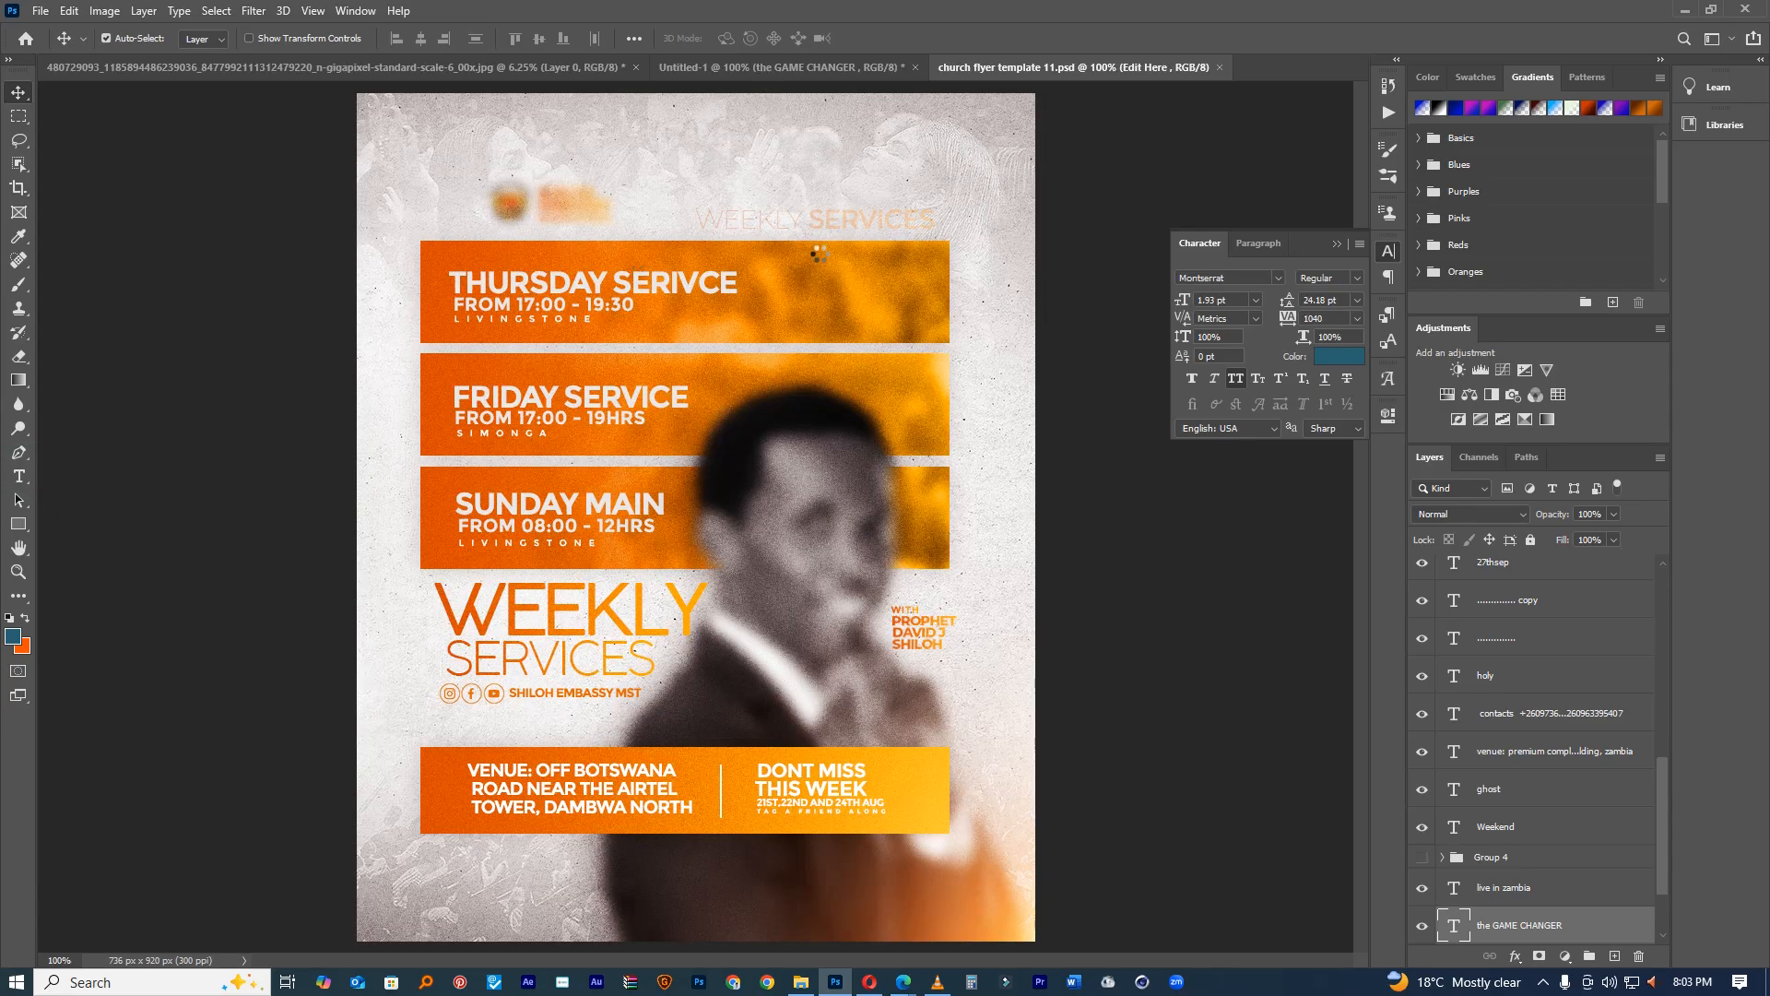
key(alt+Tab)
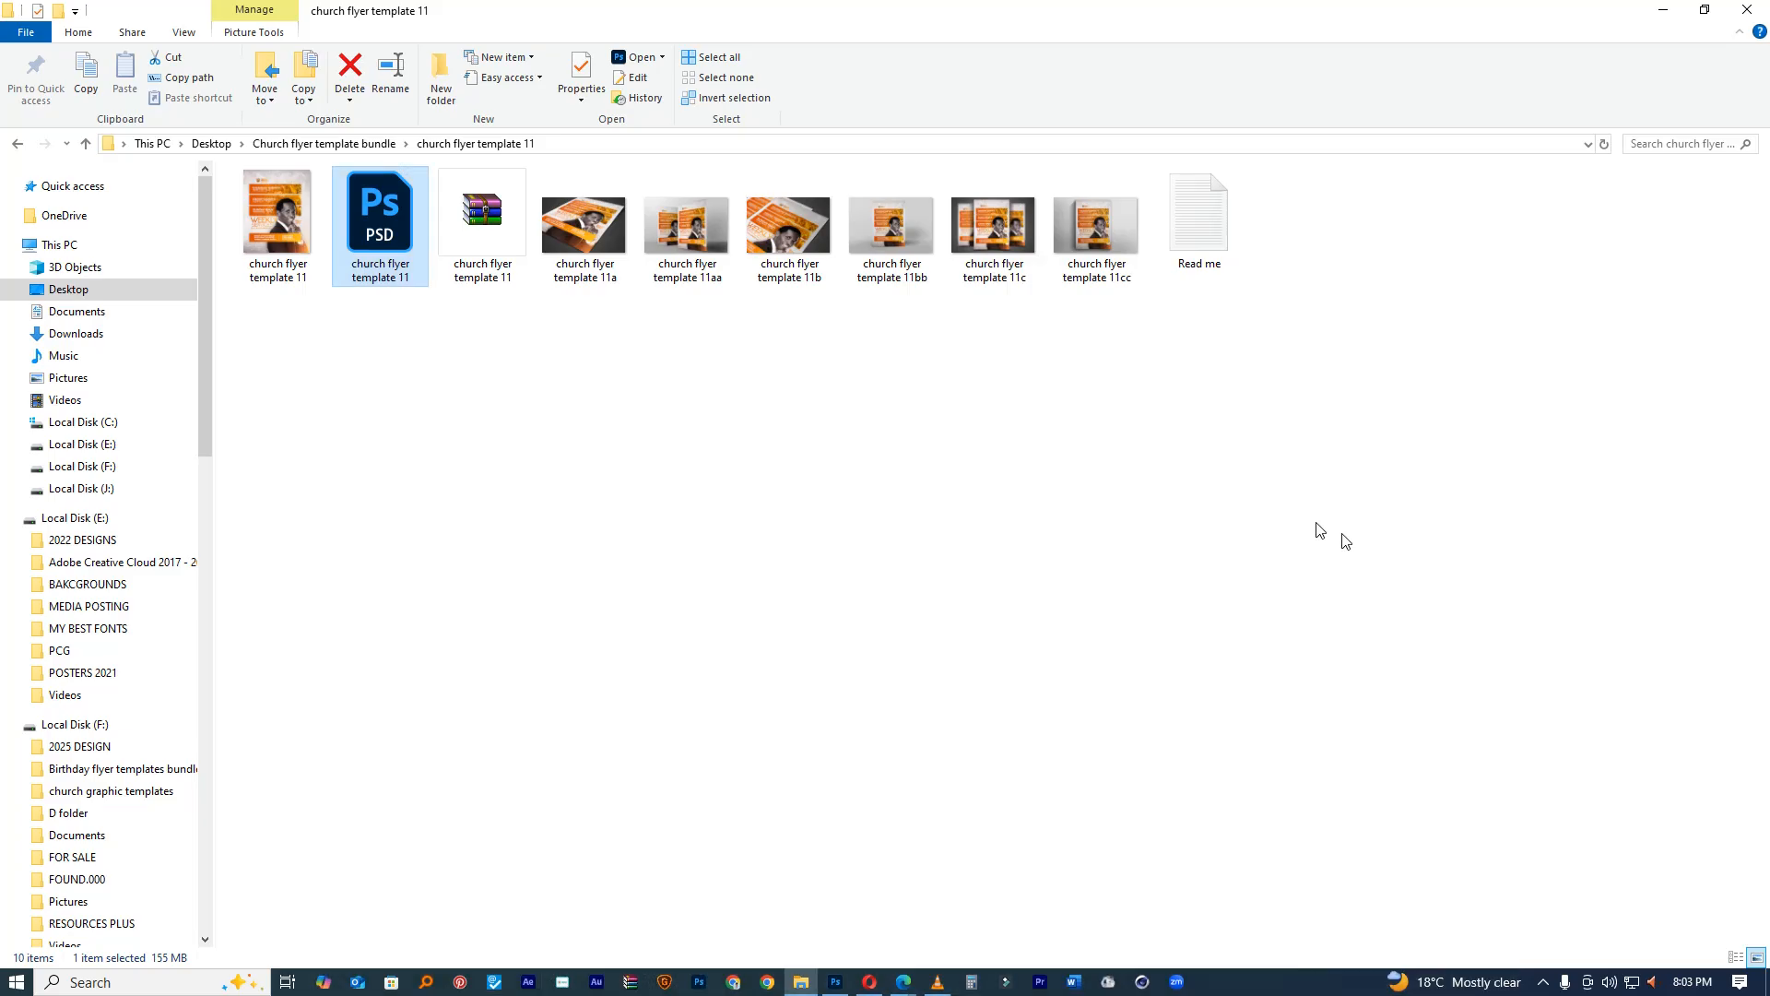
click(835, 982)
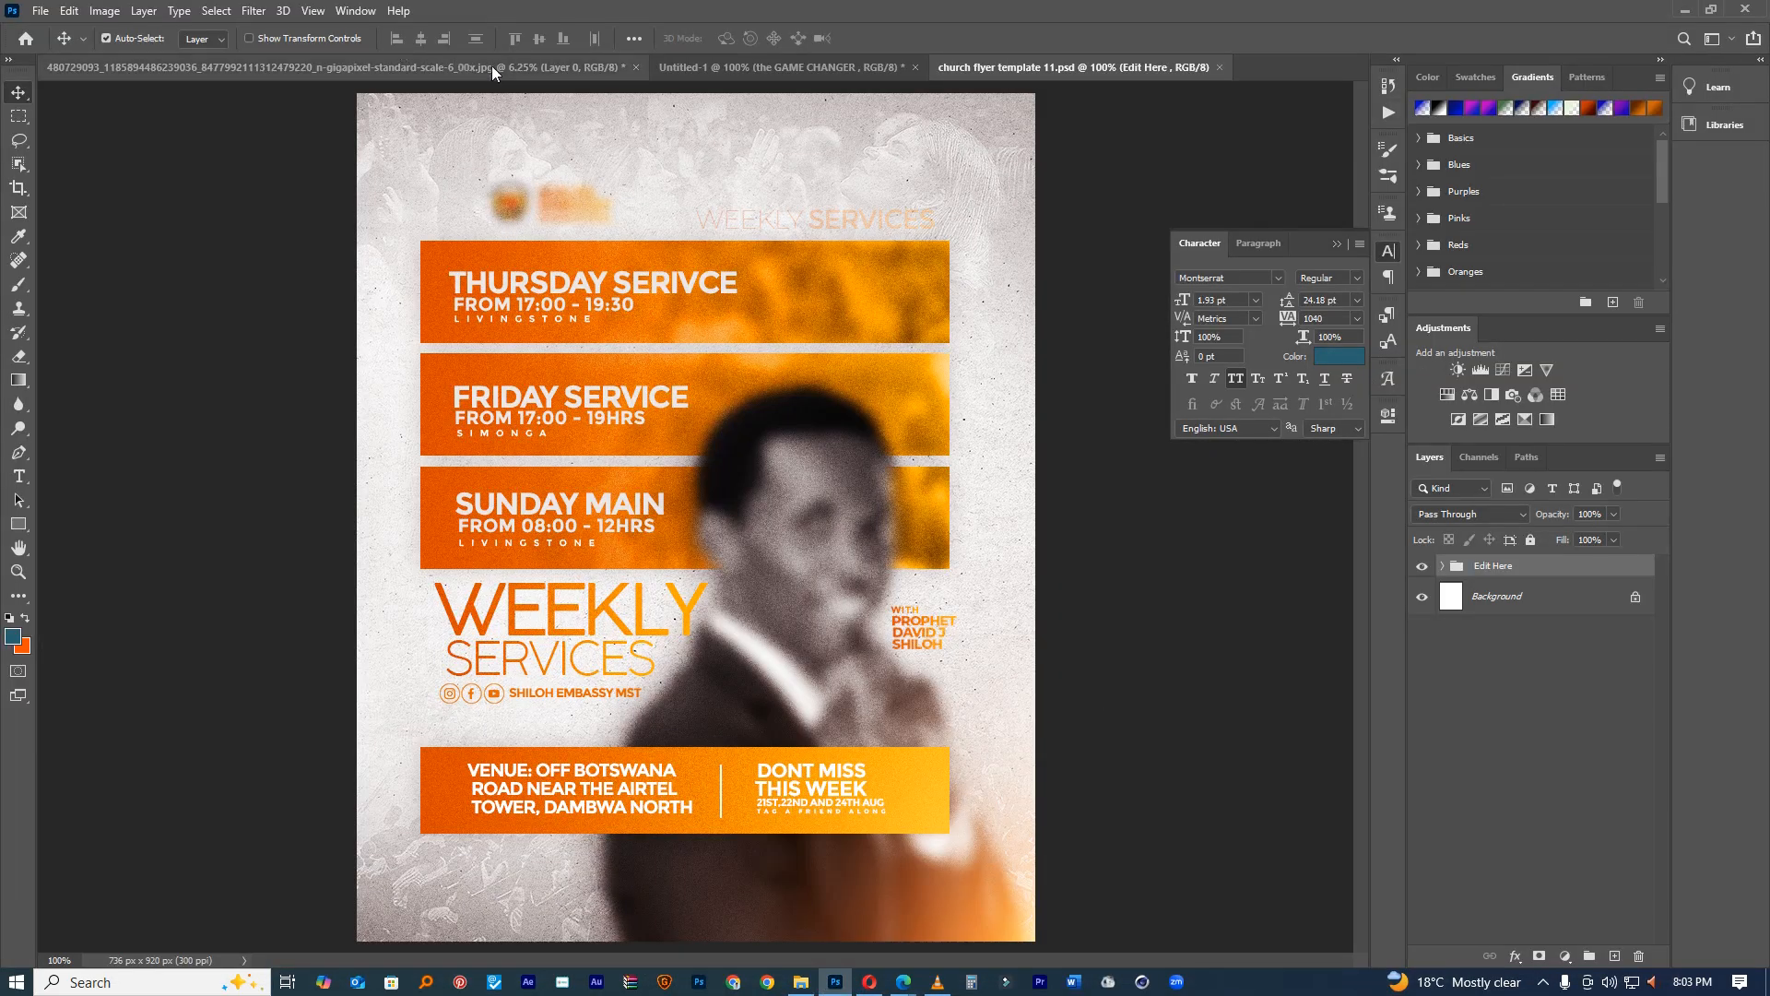
Step: Save Untitled-1 to the Desktop on this computer as a layered PSD named for the minister
click(717, 64)
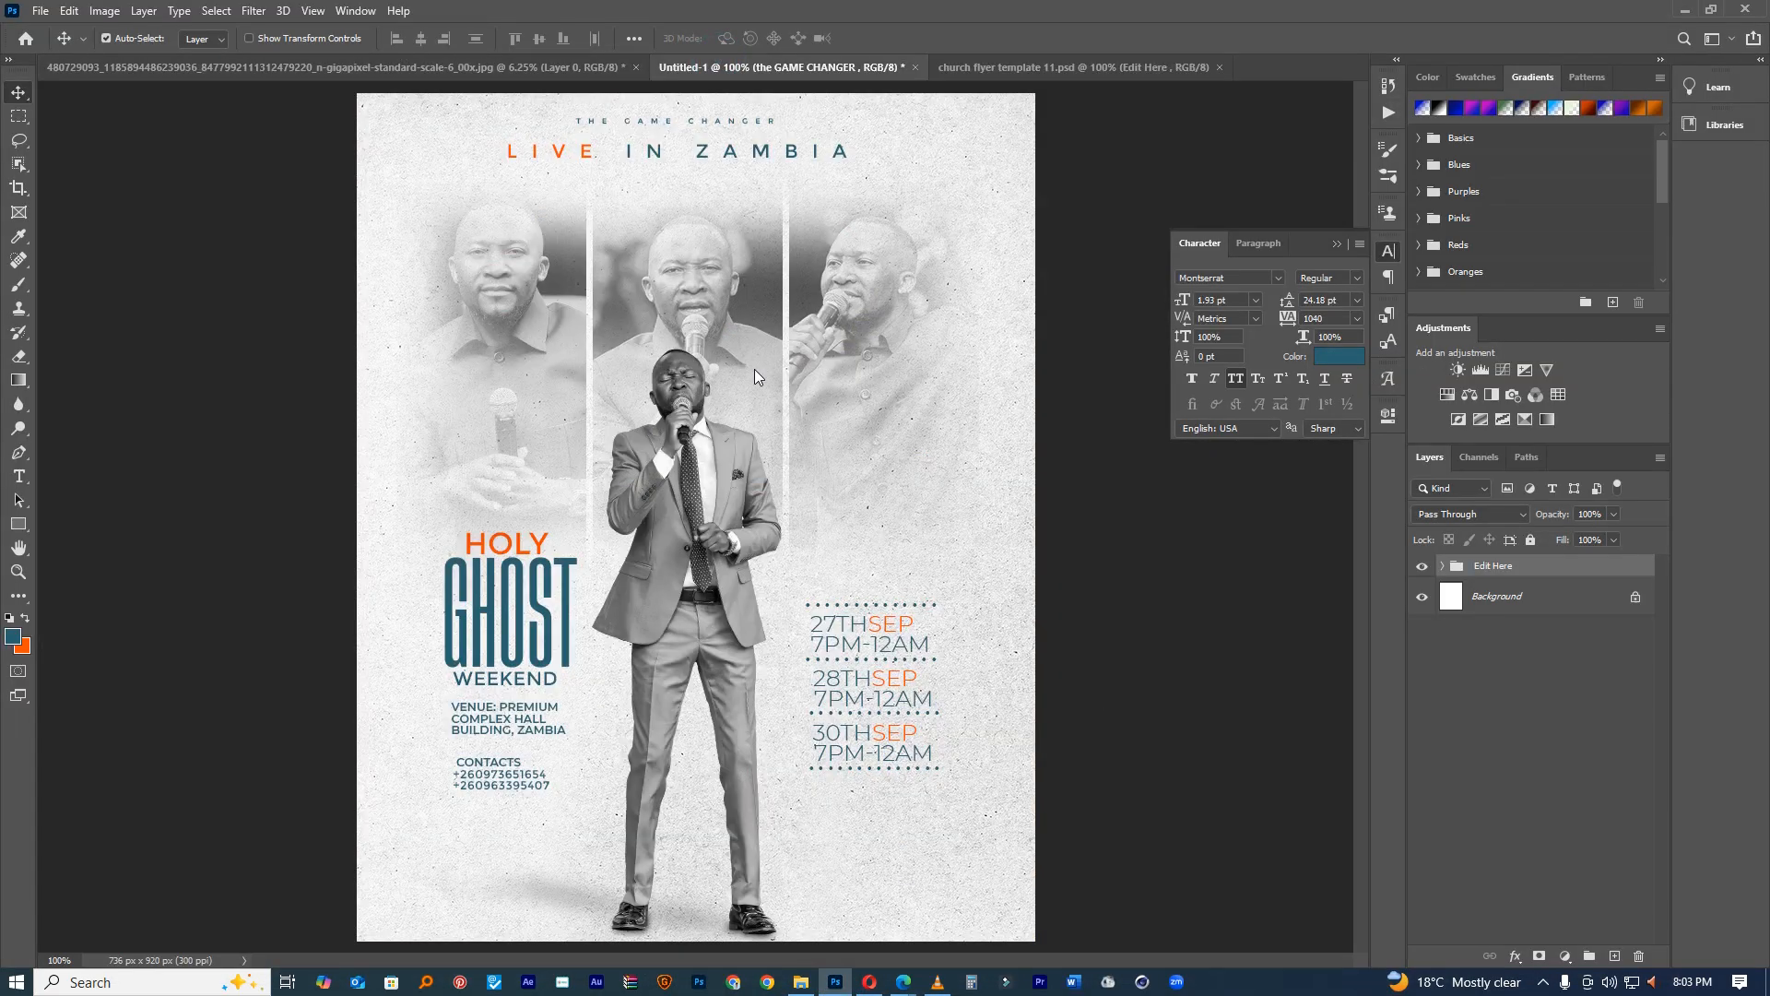
key(ctrl+s)
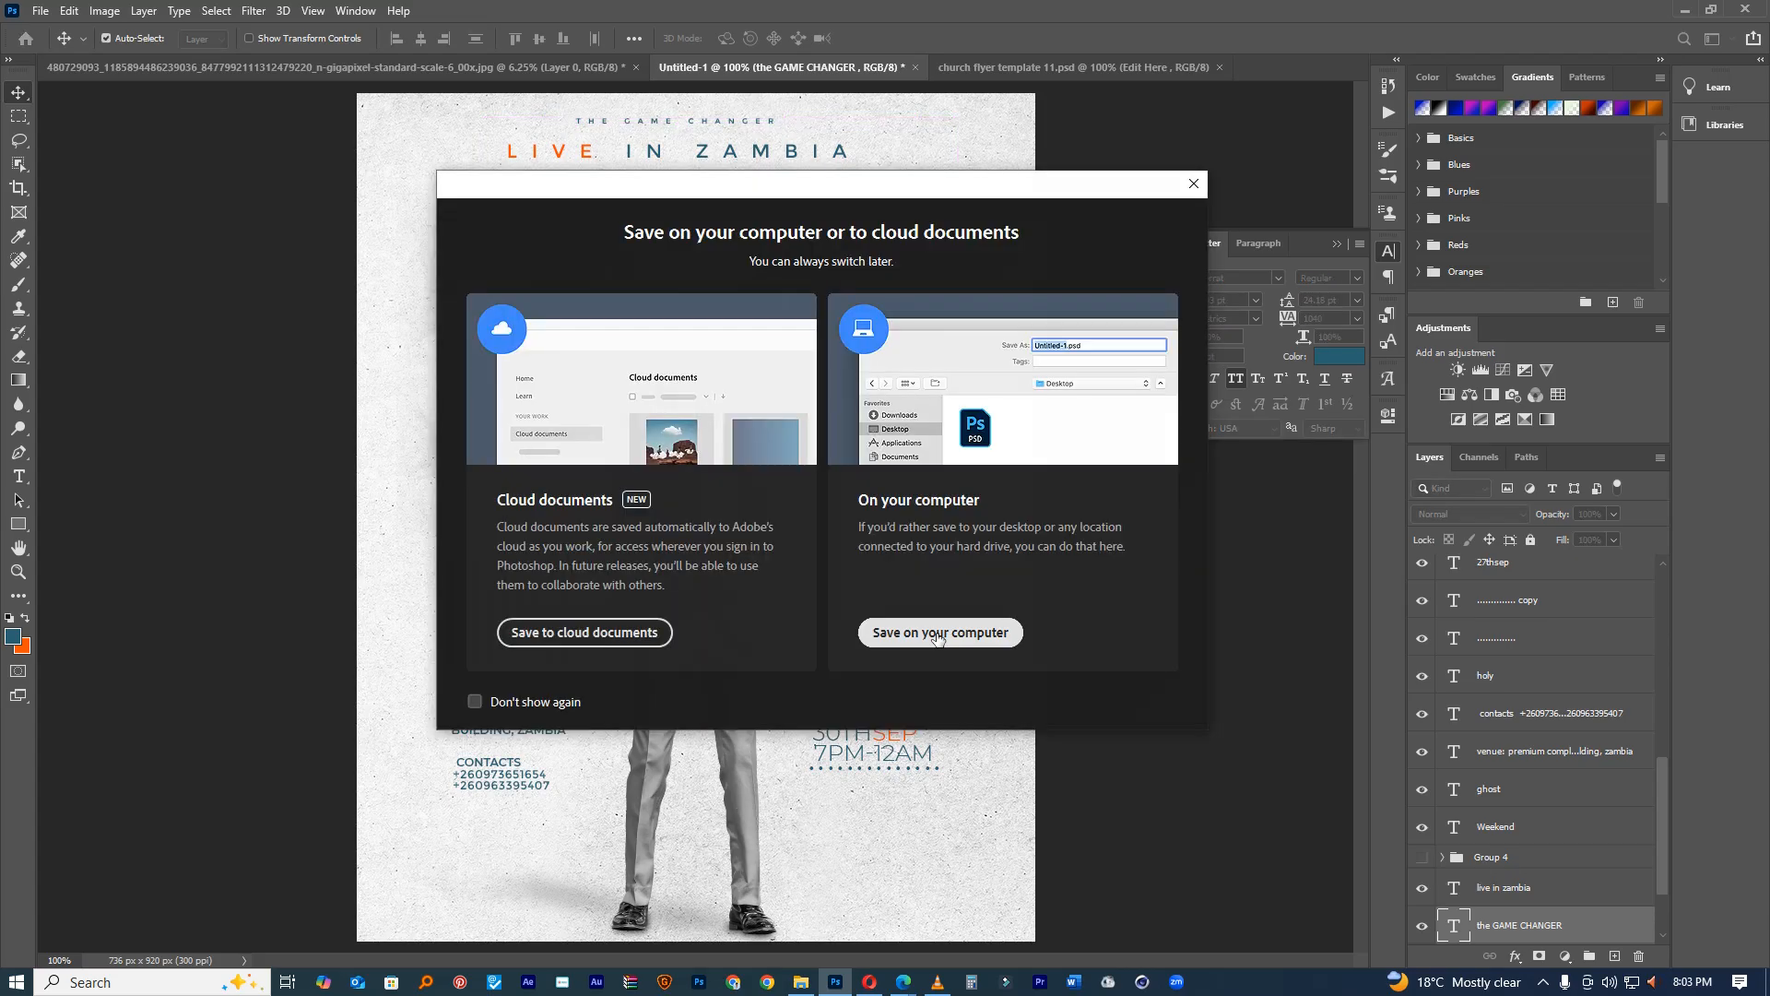
click(933, 638)
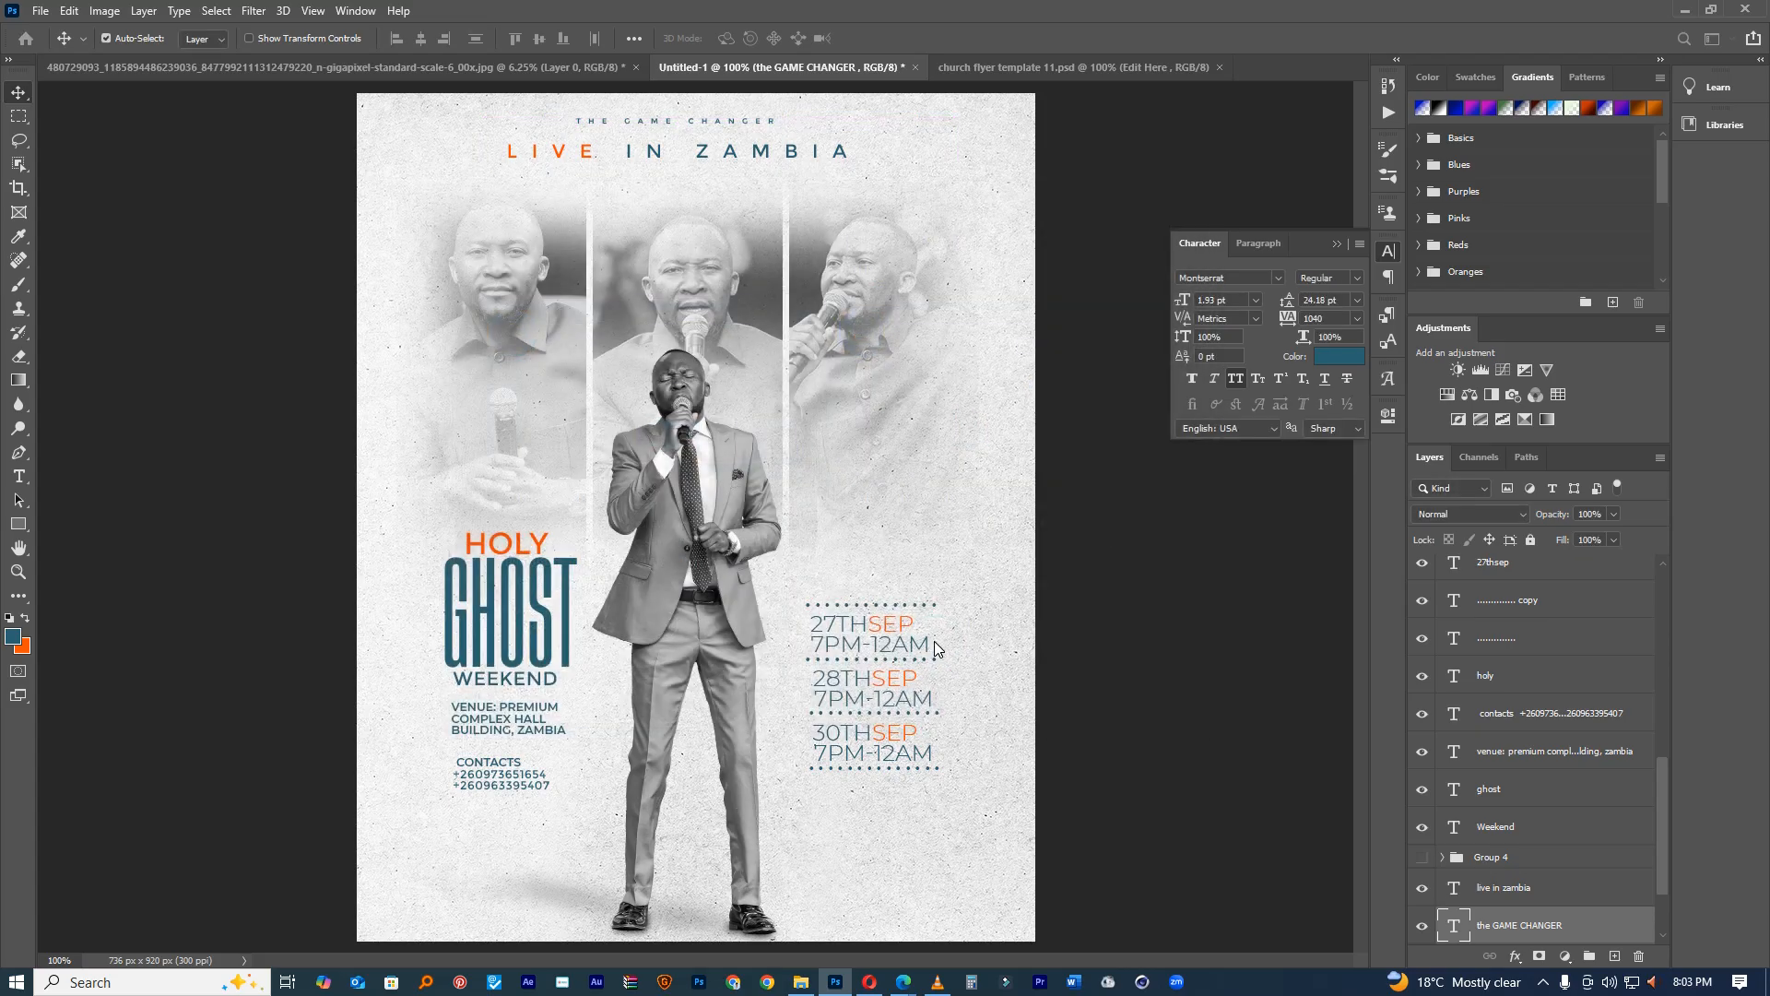
text(MINISTER JUSTICE)
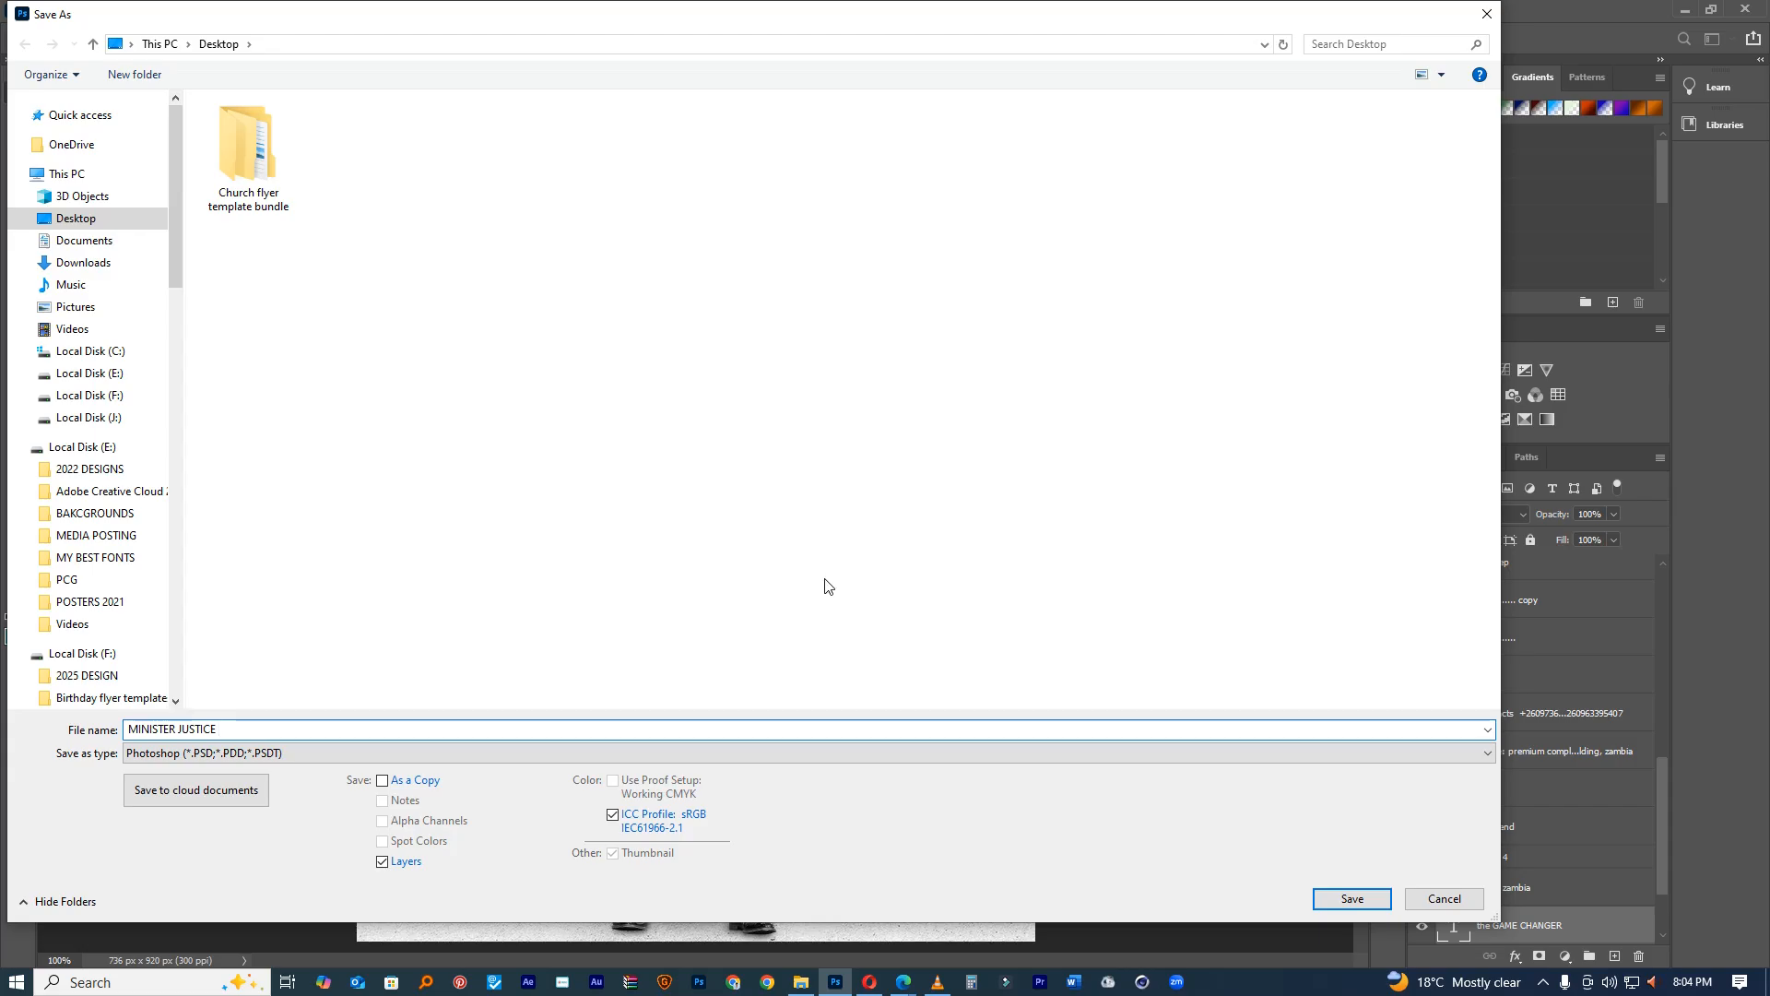
click(1344, 897)
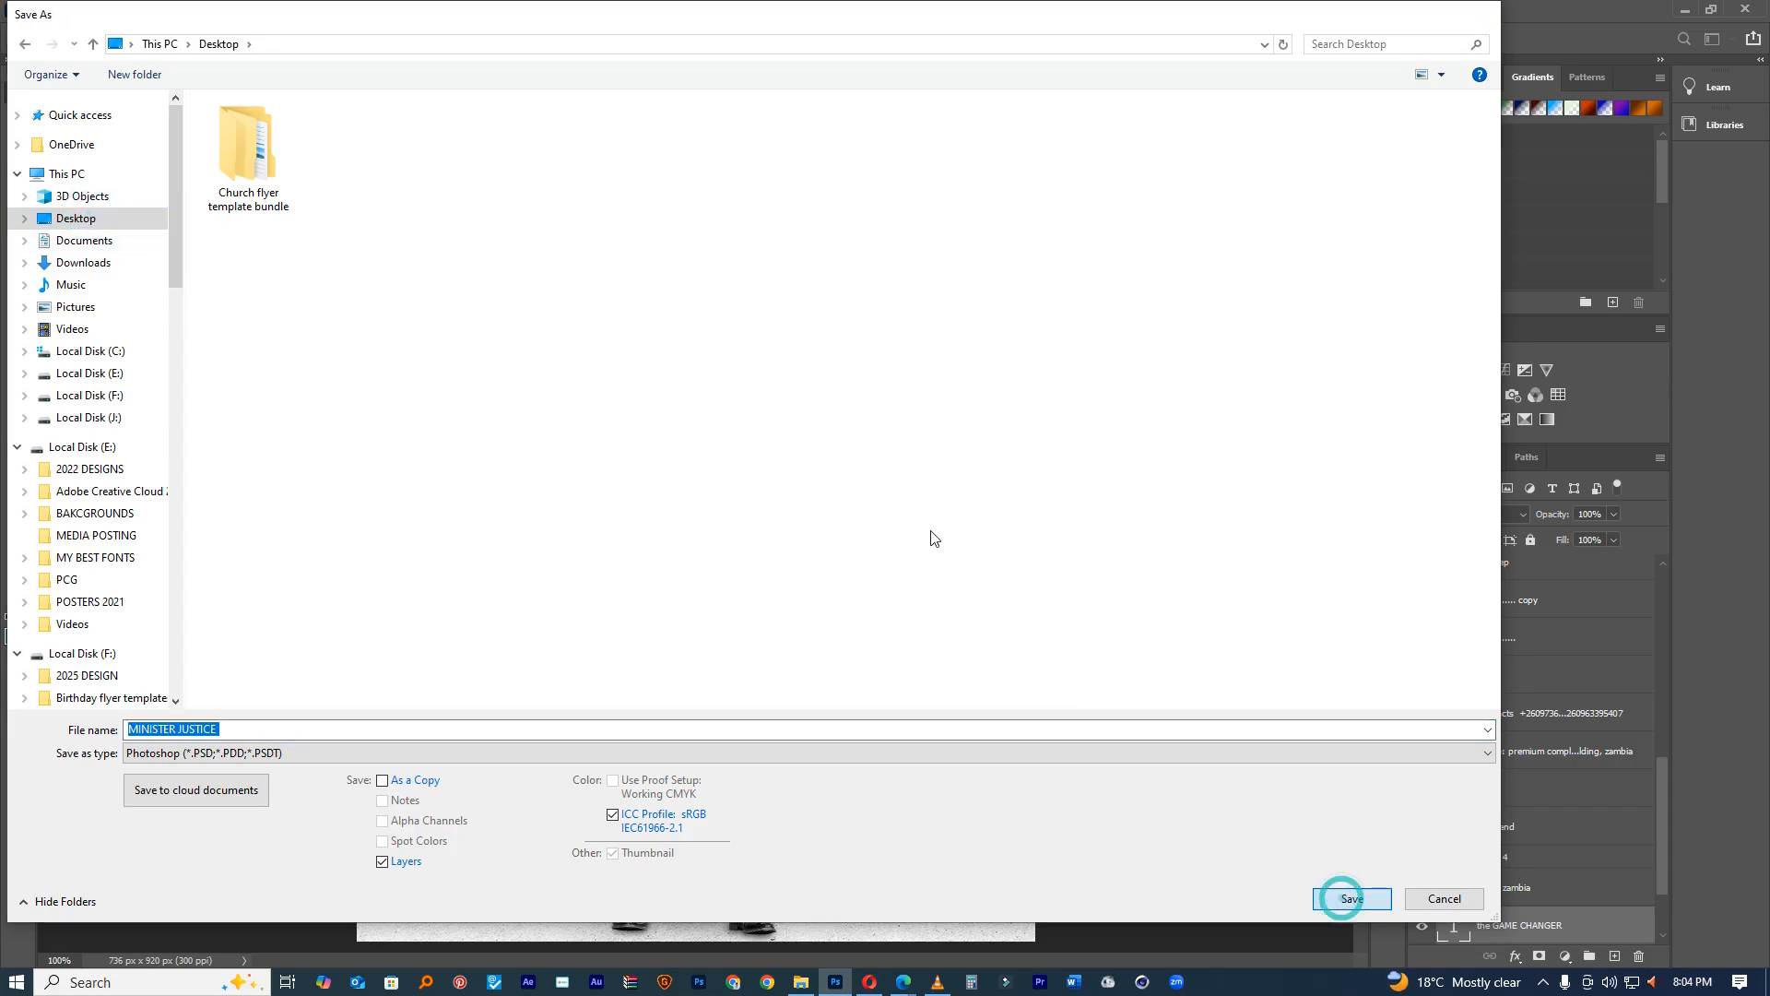
click(1088, 285)
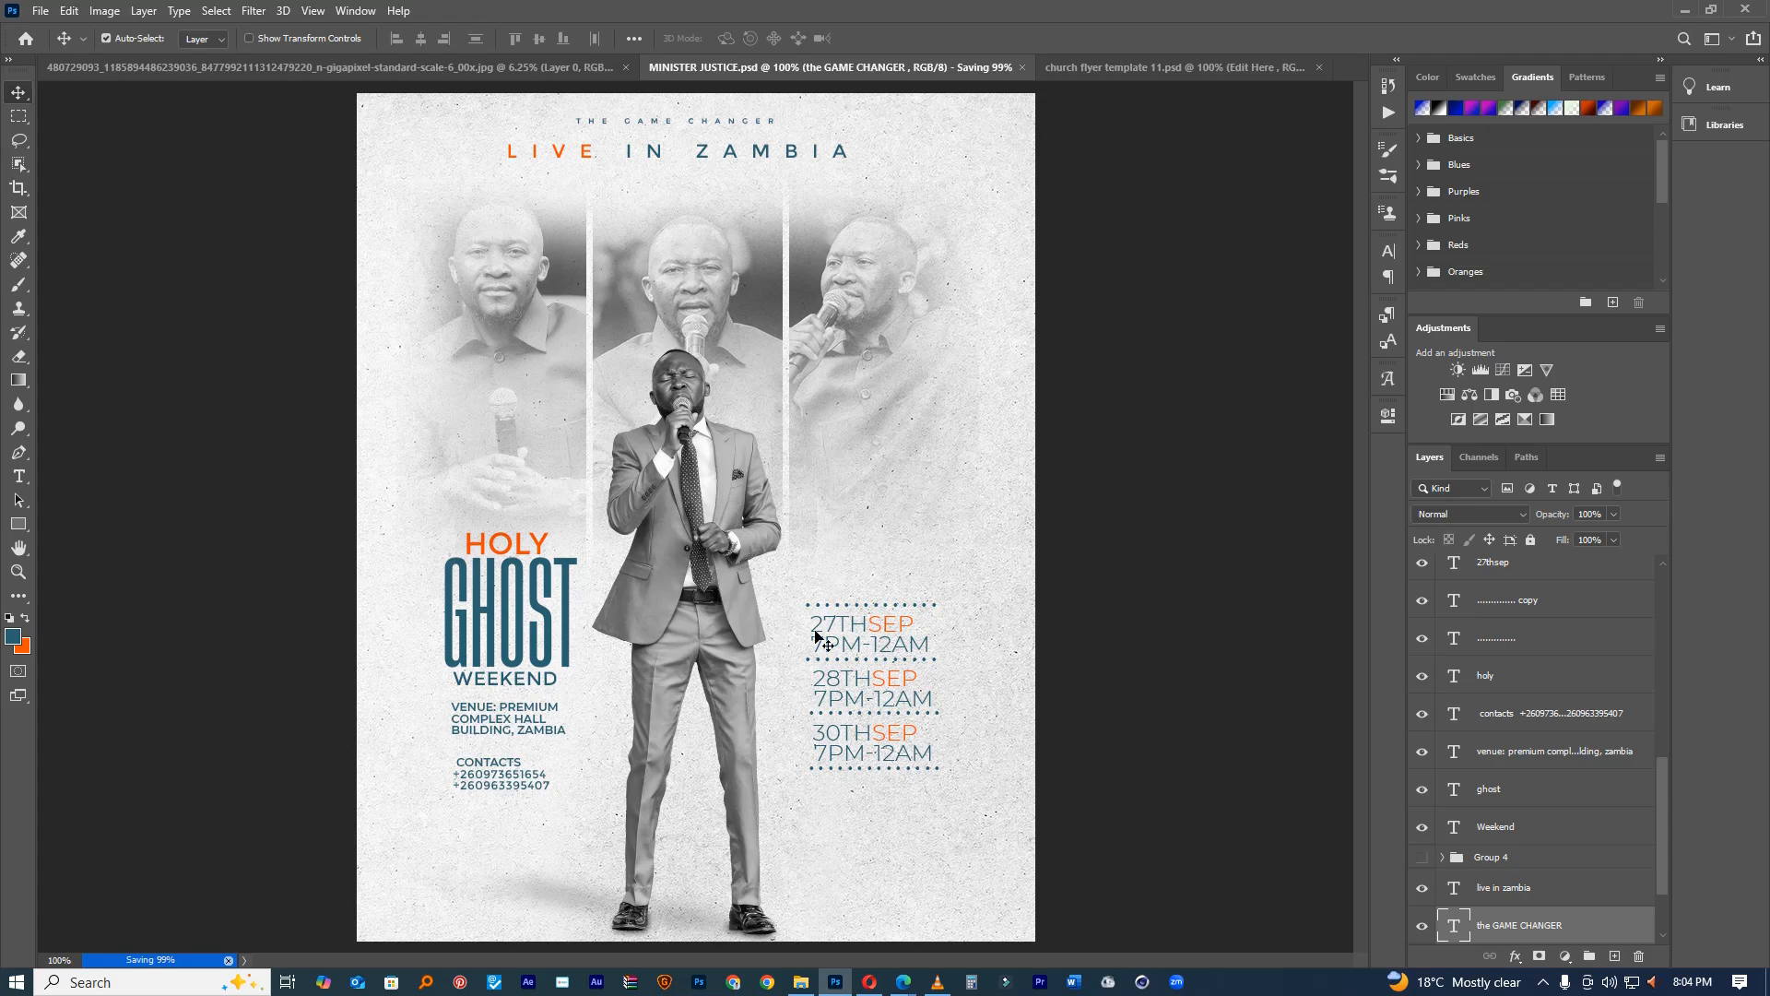
Step: Type the minister's name as a new text layer and move it higher in the layer stack
key(t)
click(660, 274)
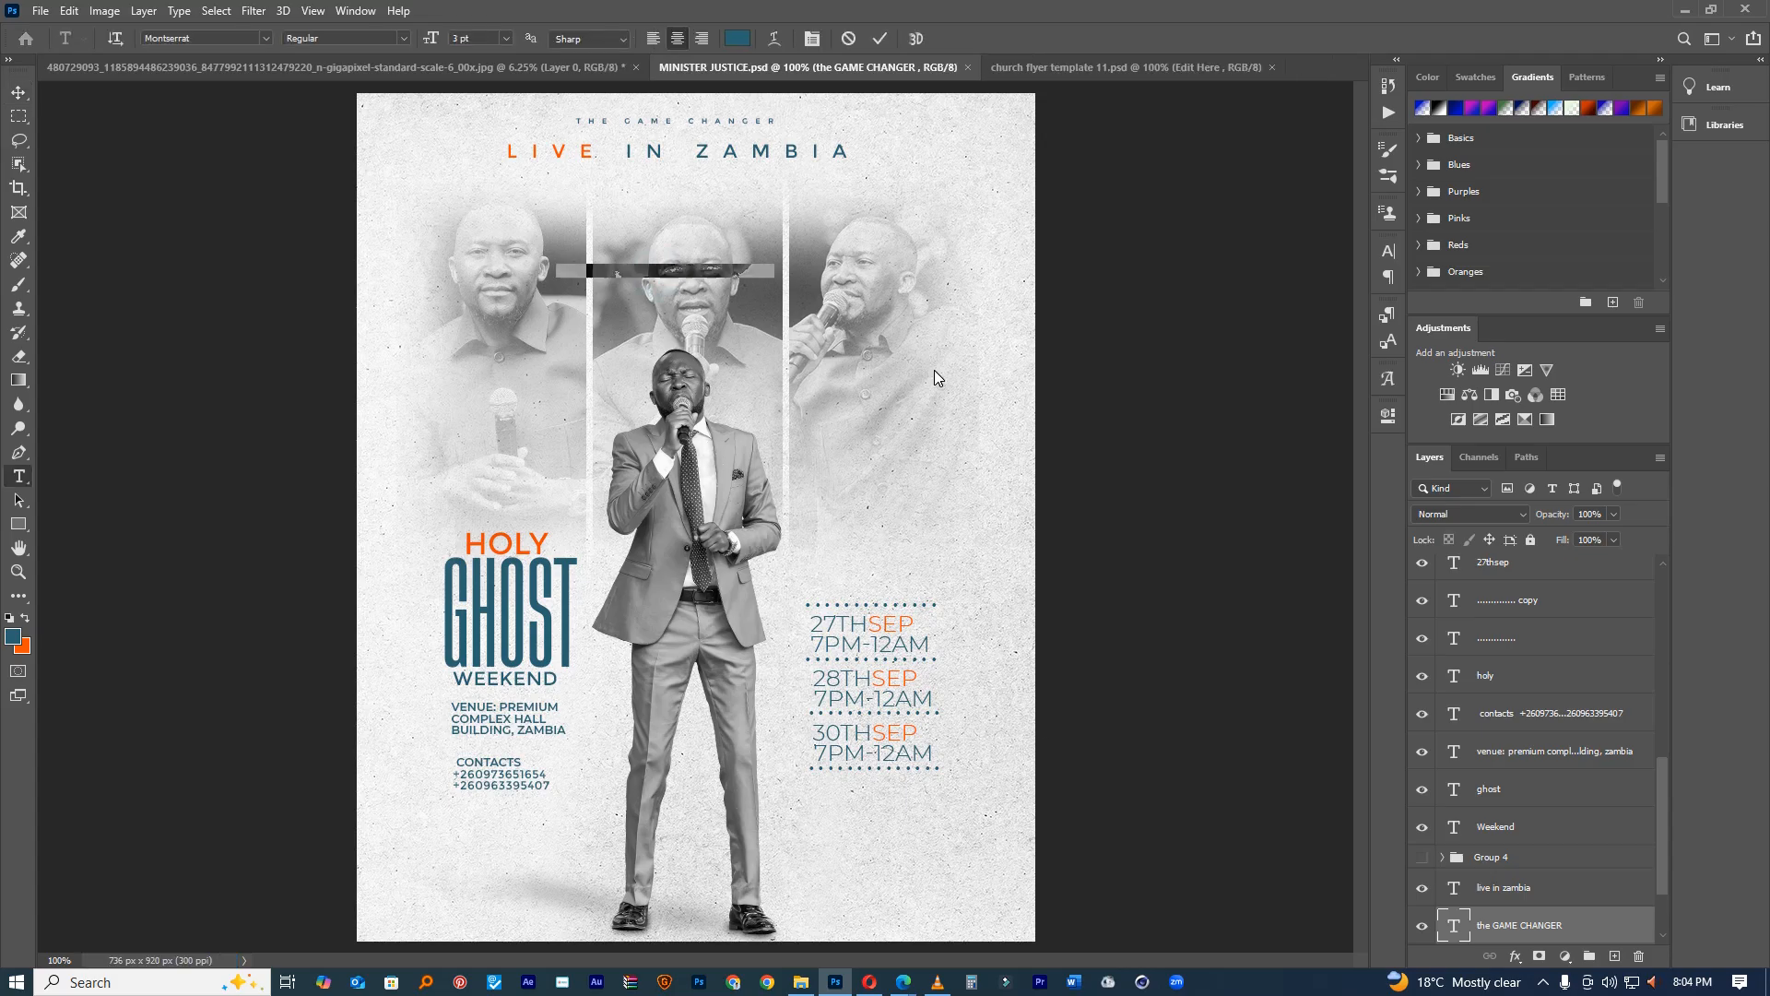
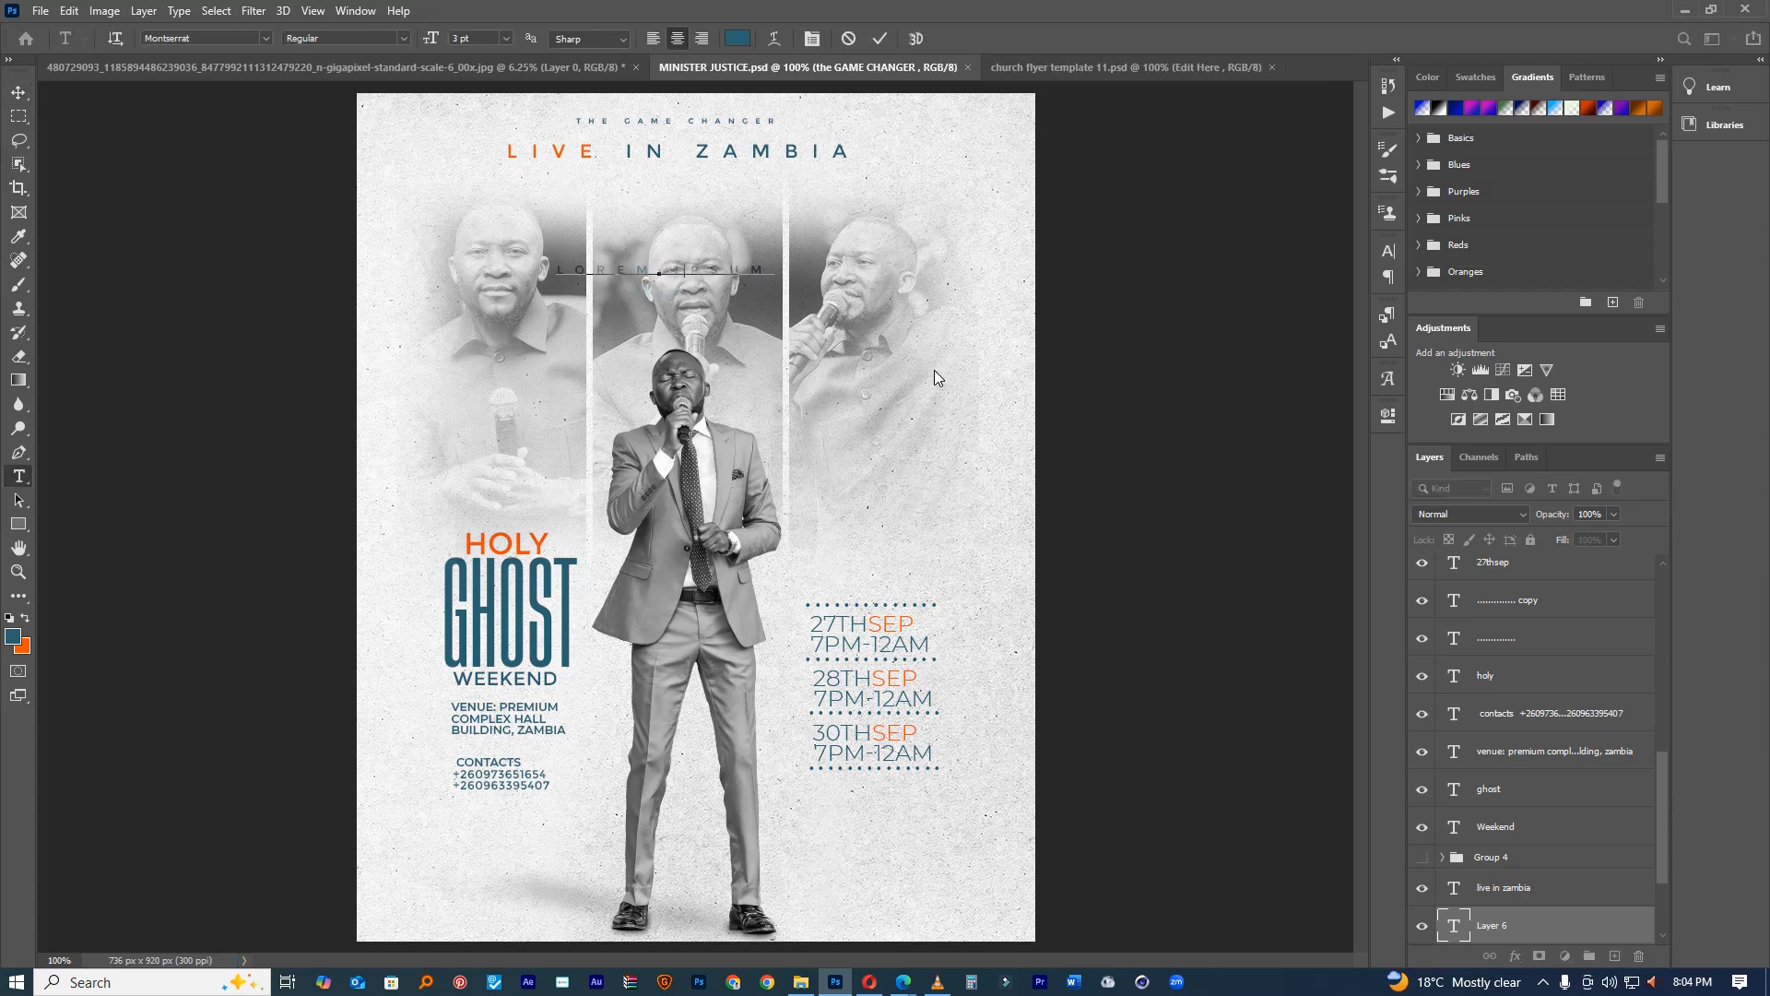
double_click(764, 272)
click(764, 272)
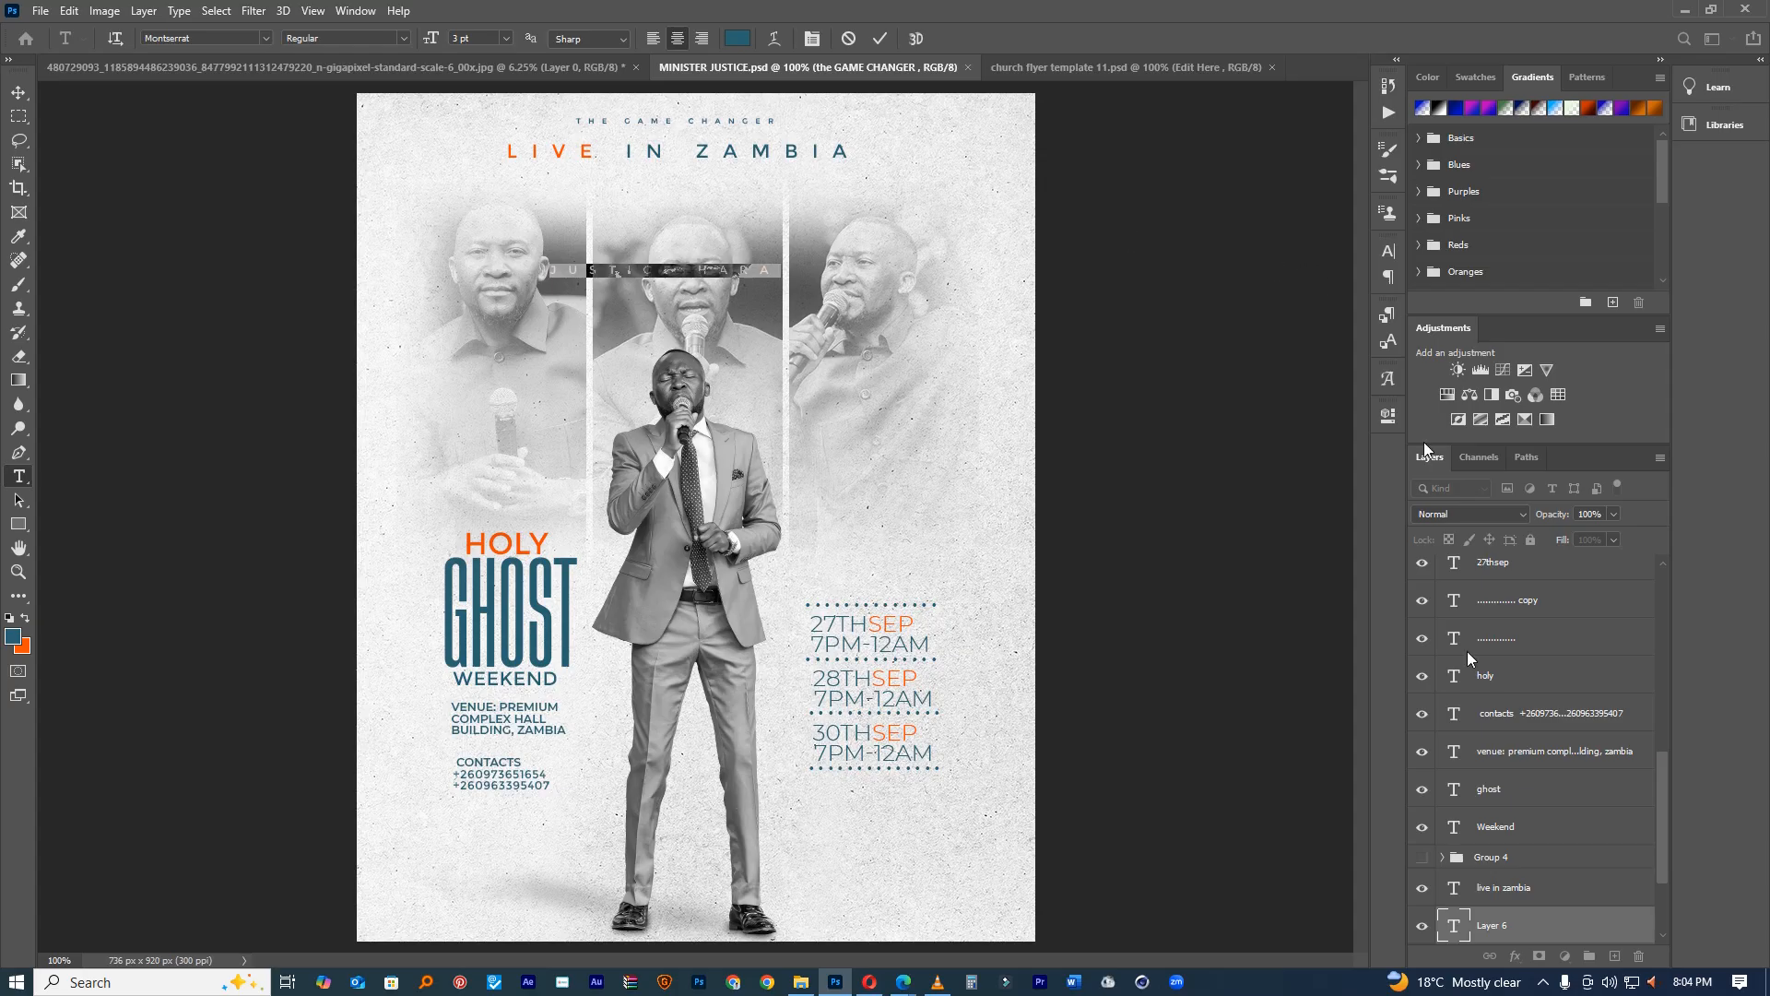
drag(1530, 932, 1521, 591)
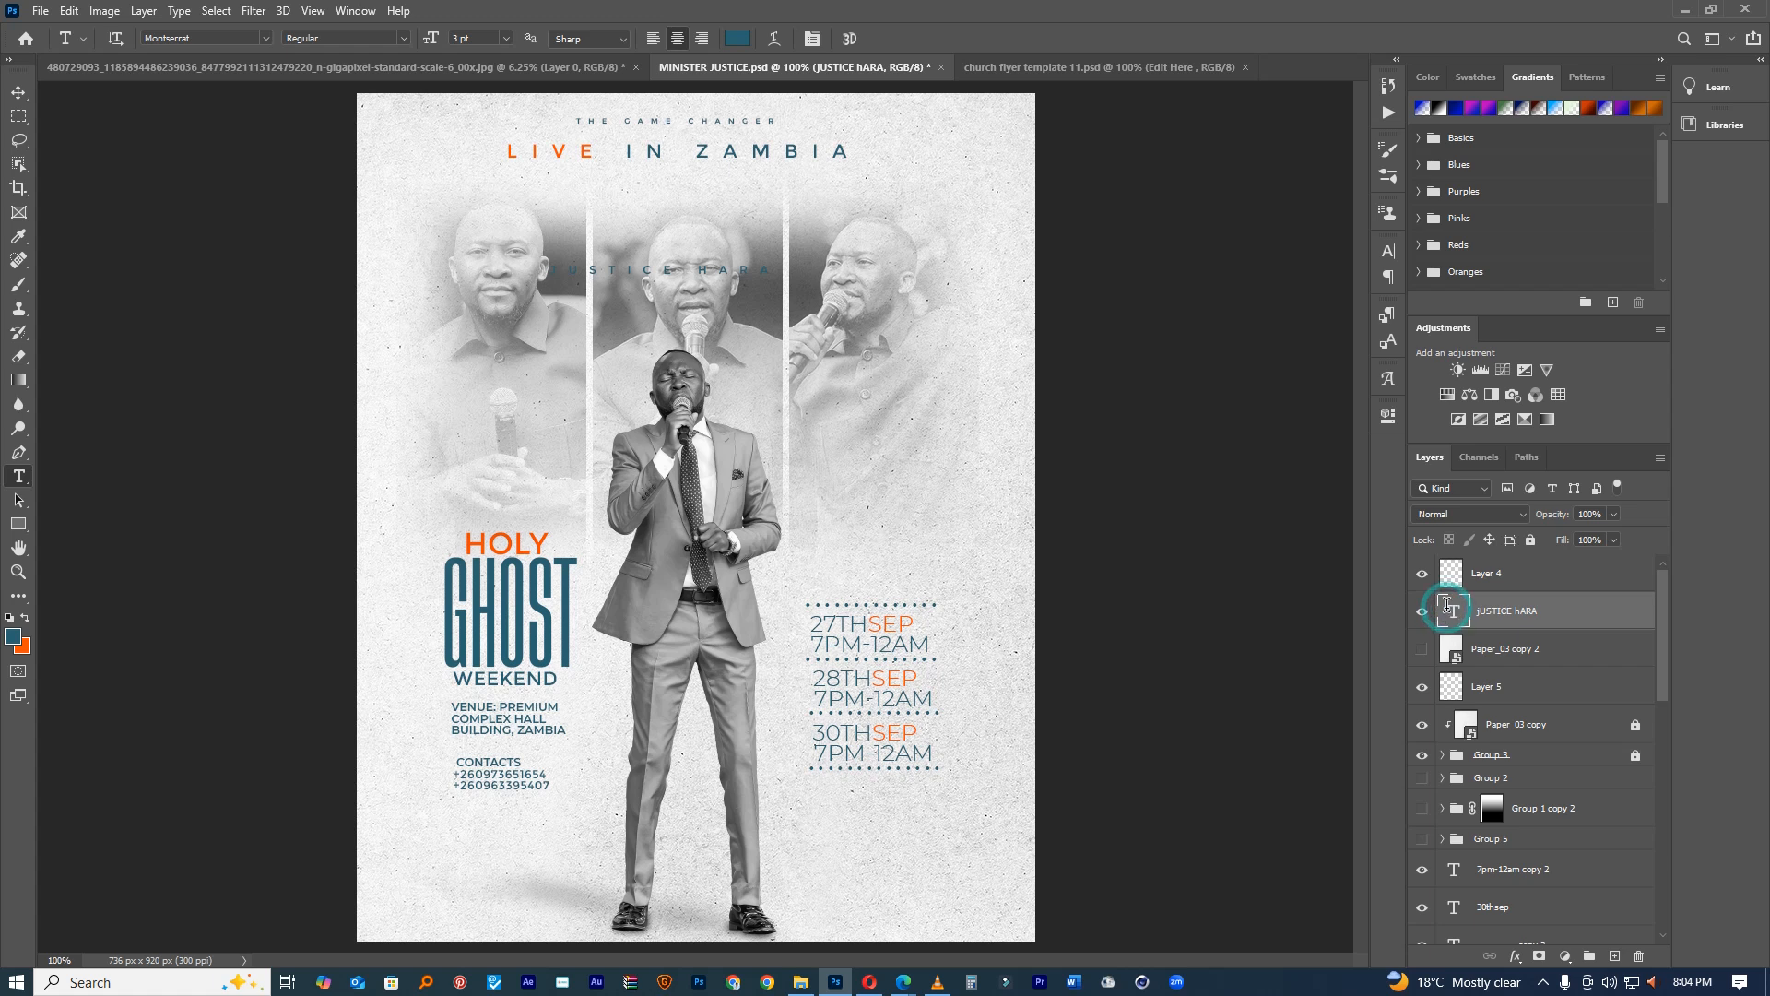
Step: Reset the name's character formatting and drag it to the bottom of the flyer
double_click(1454, 610)
click(1387, 251)
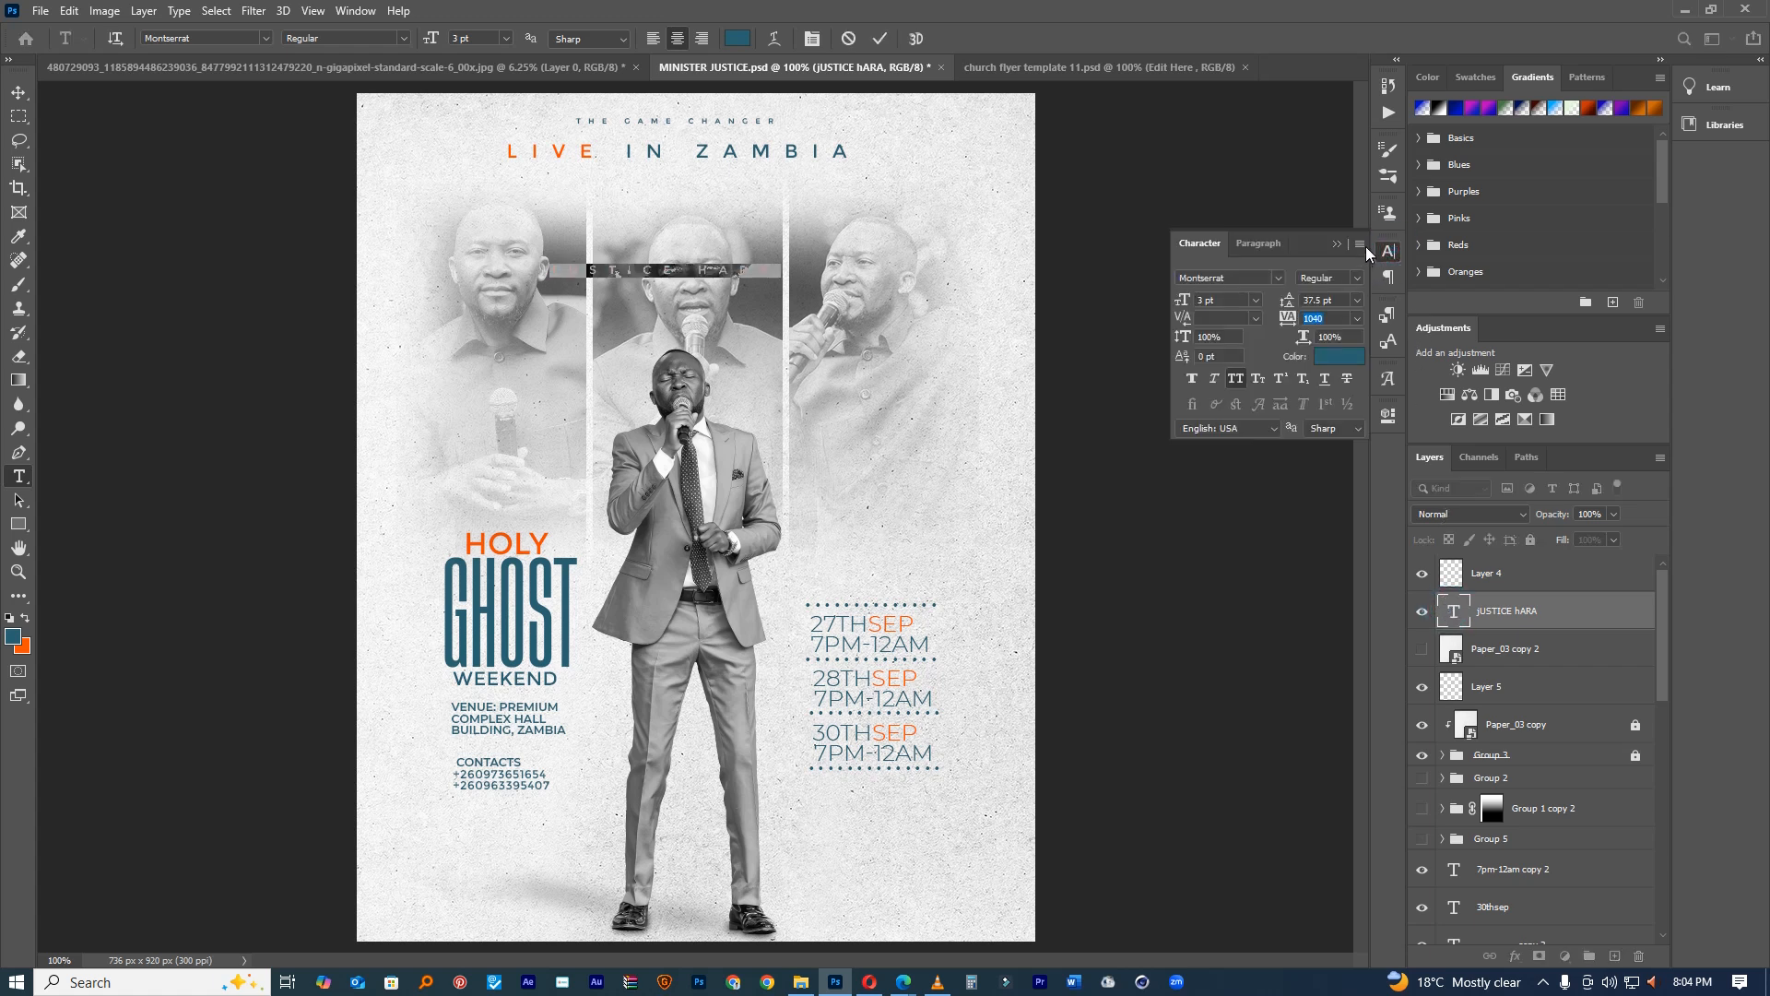
click(1361, 244)
click(1434, 573)
drag(720, 181, 594, 788)
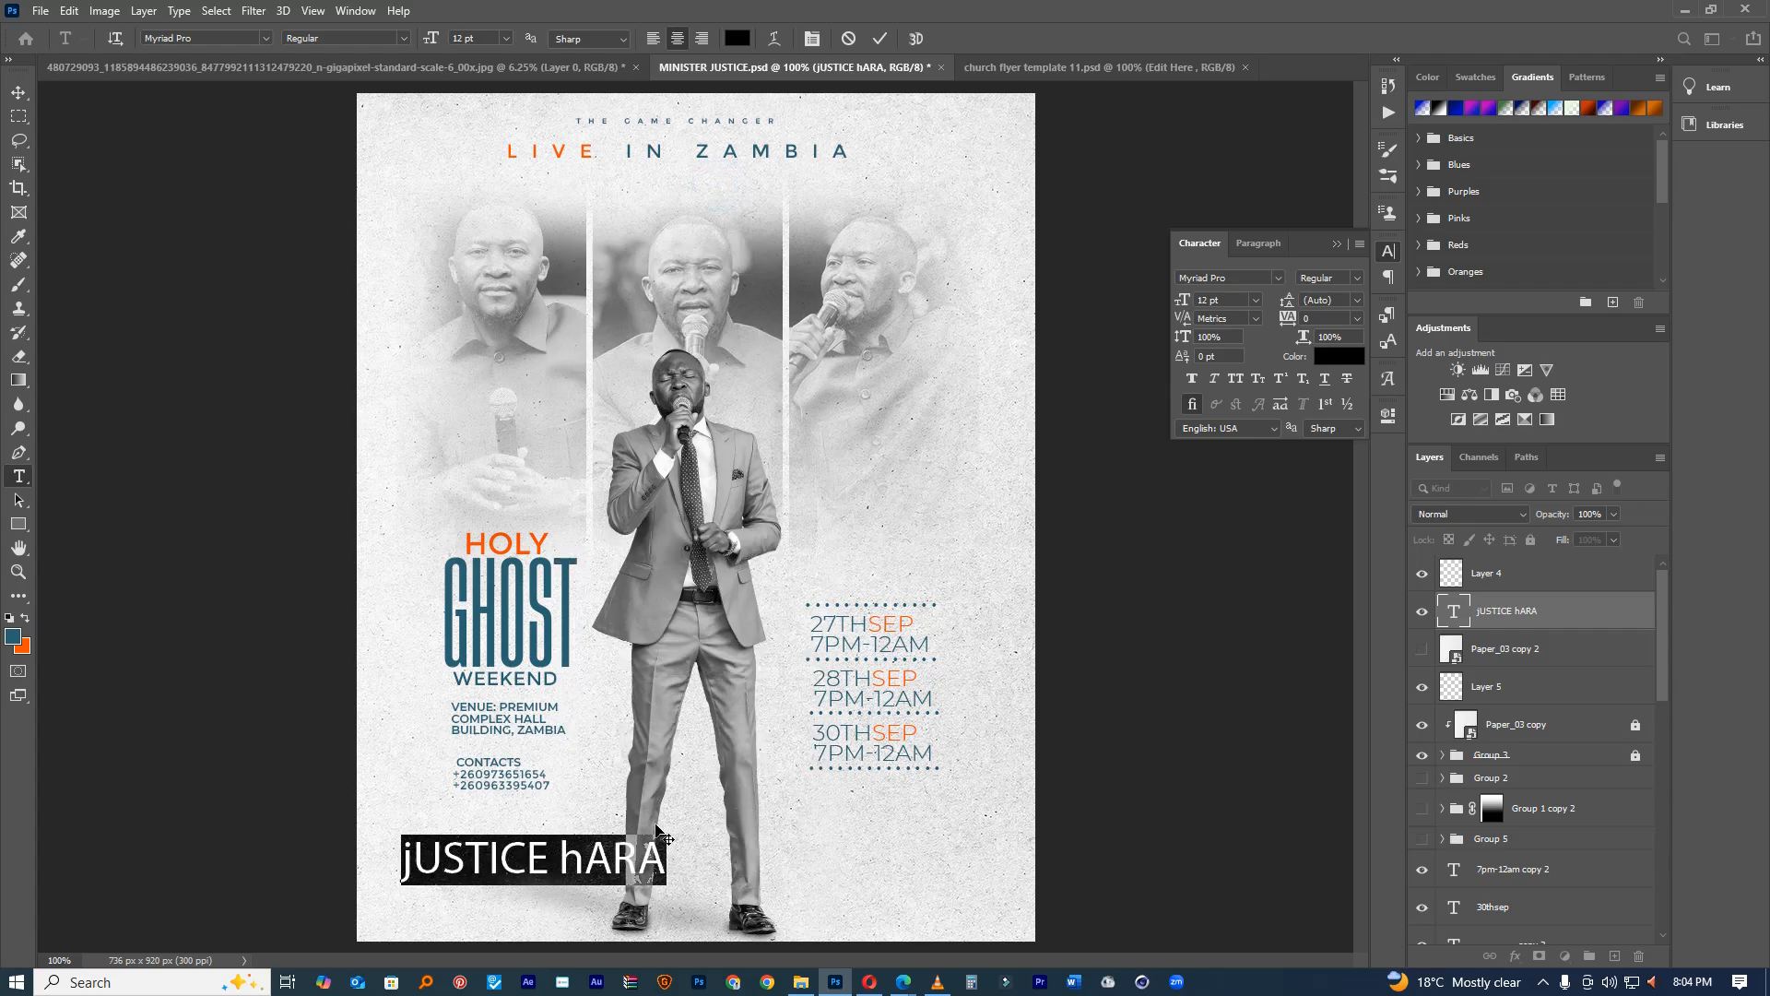
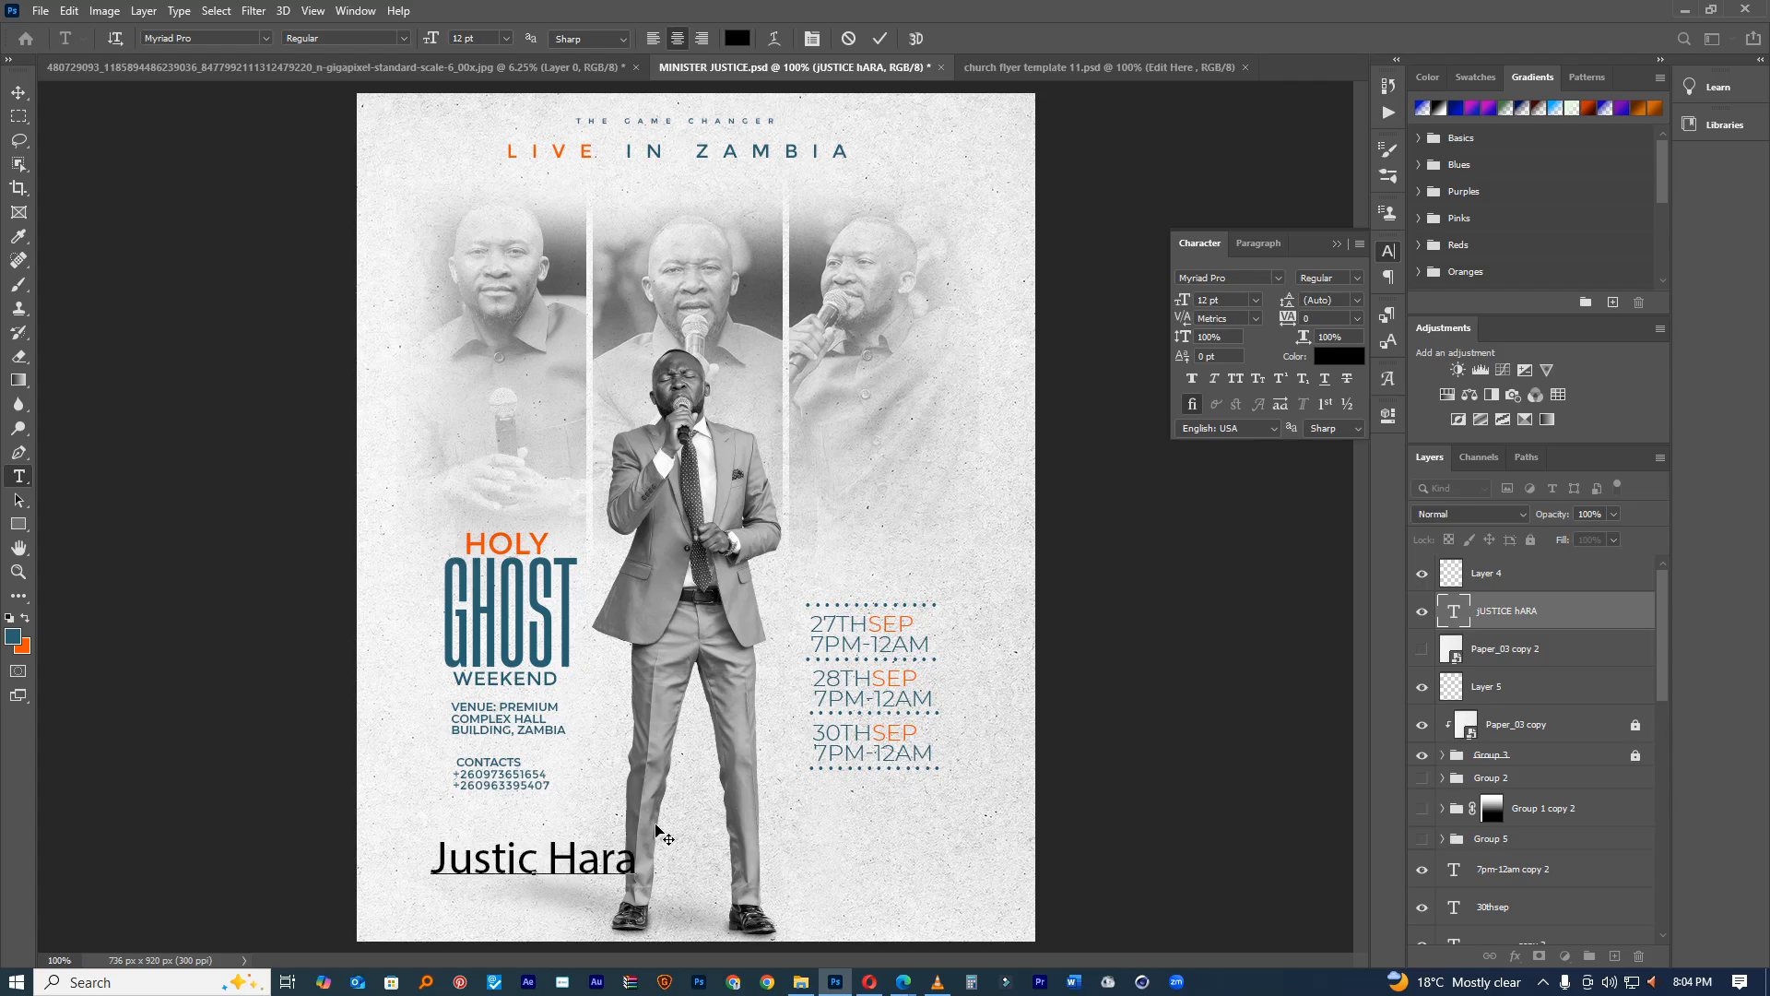
Step: Retype the name in title case and colour it teal #2a6271 sampled from GHOST
double_click(608, 862)
triple_click(608, 862)
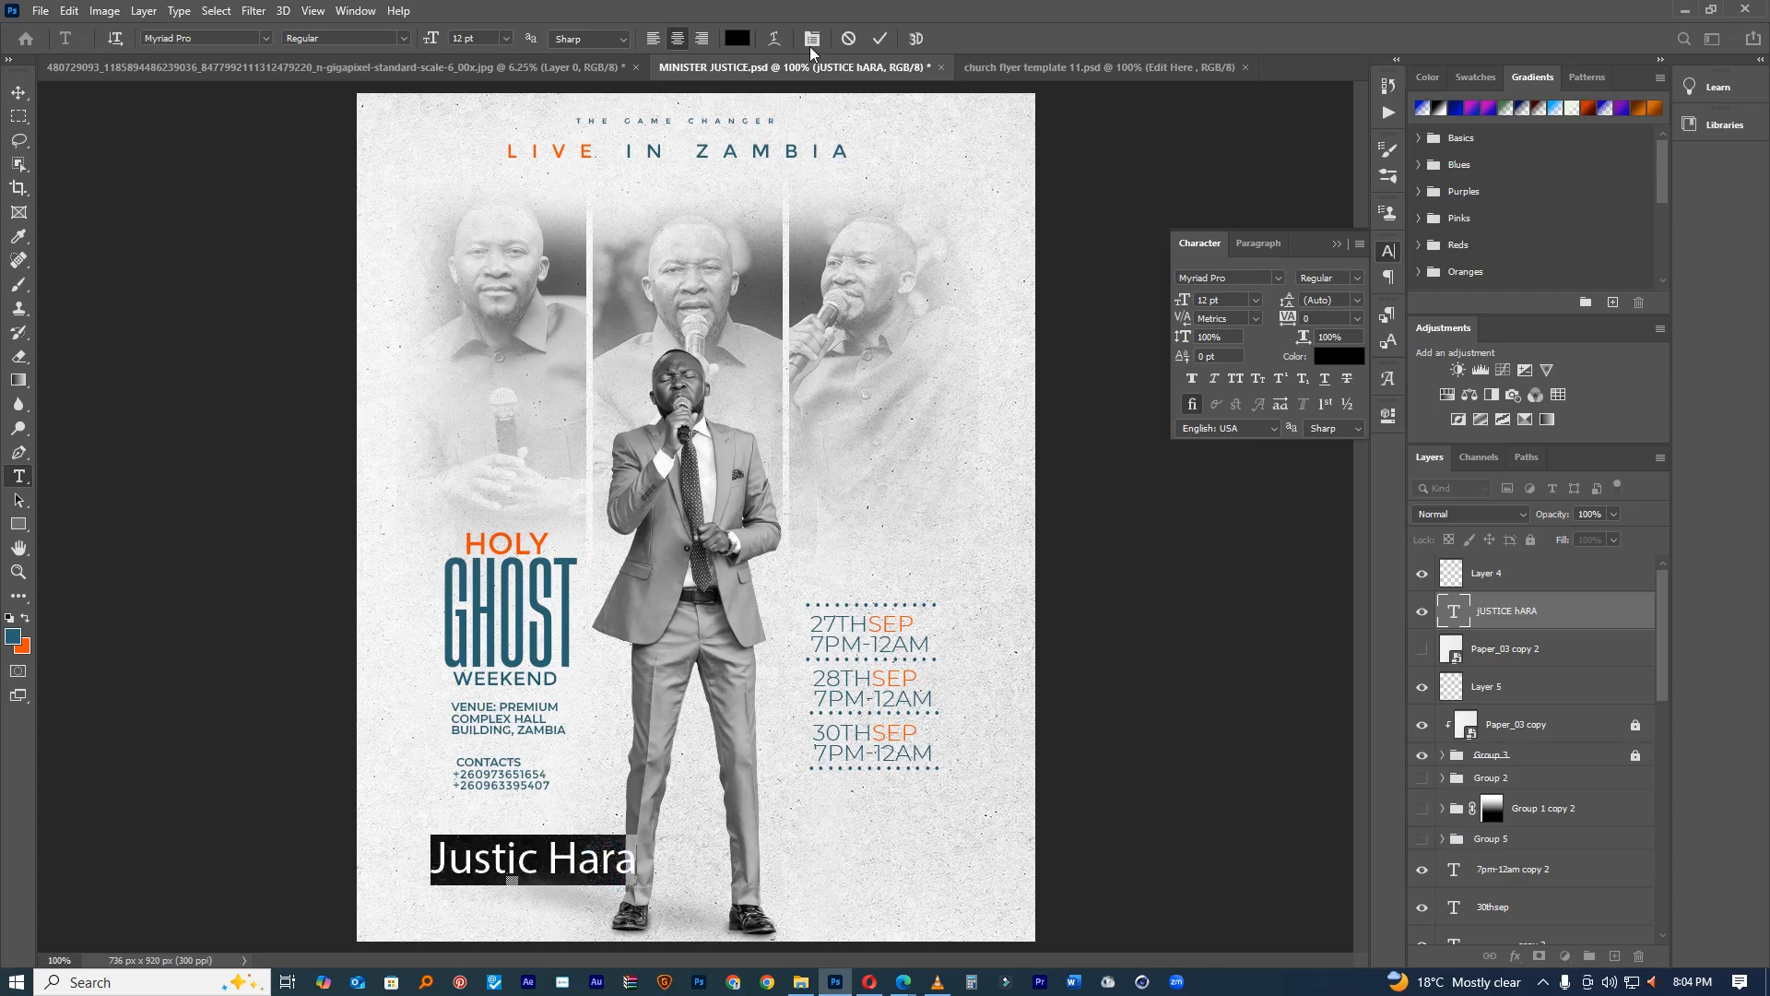
click(738, 39)
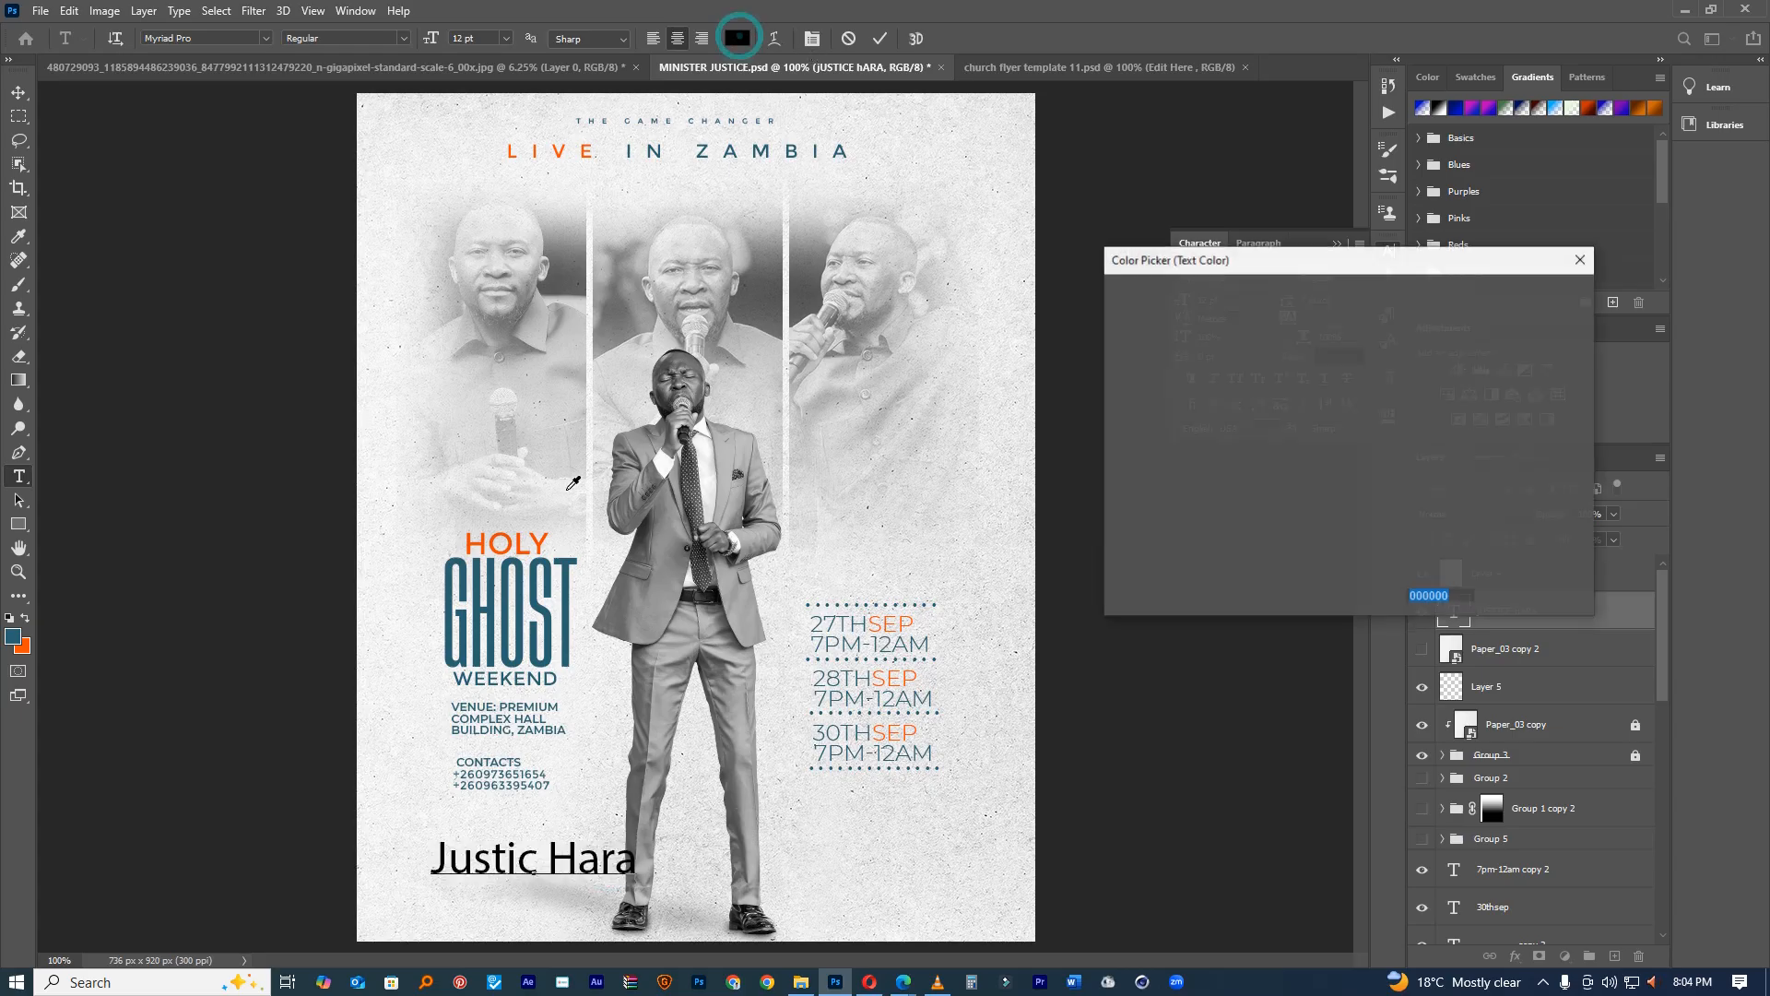
click(552, 633)
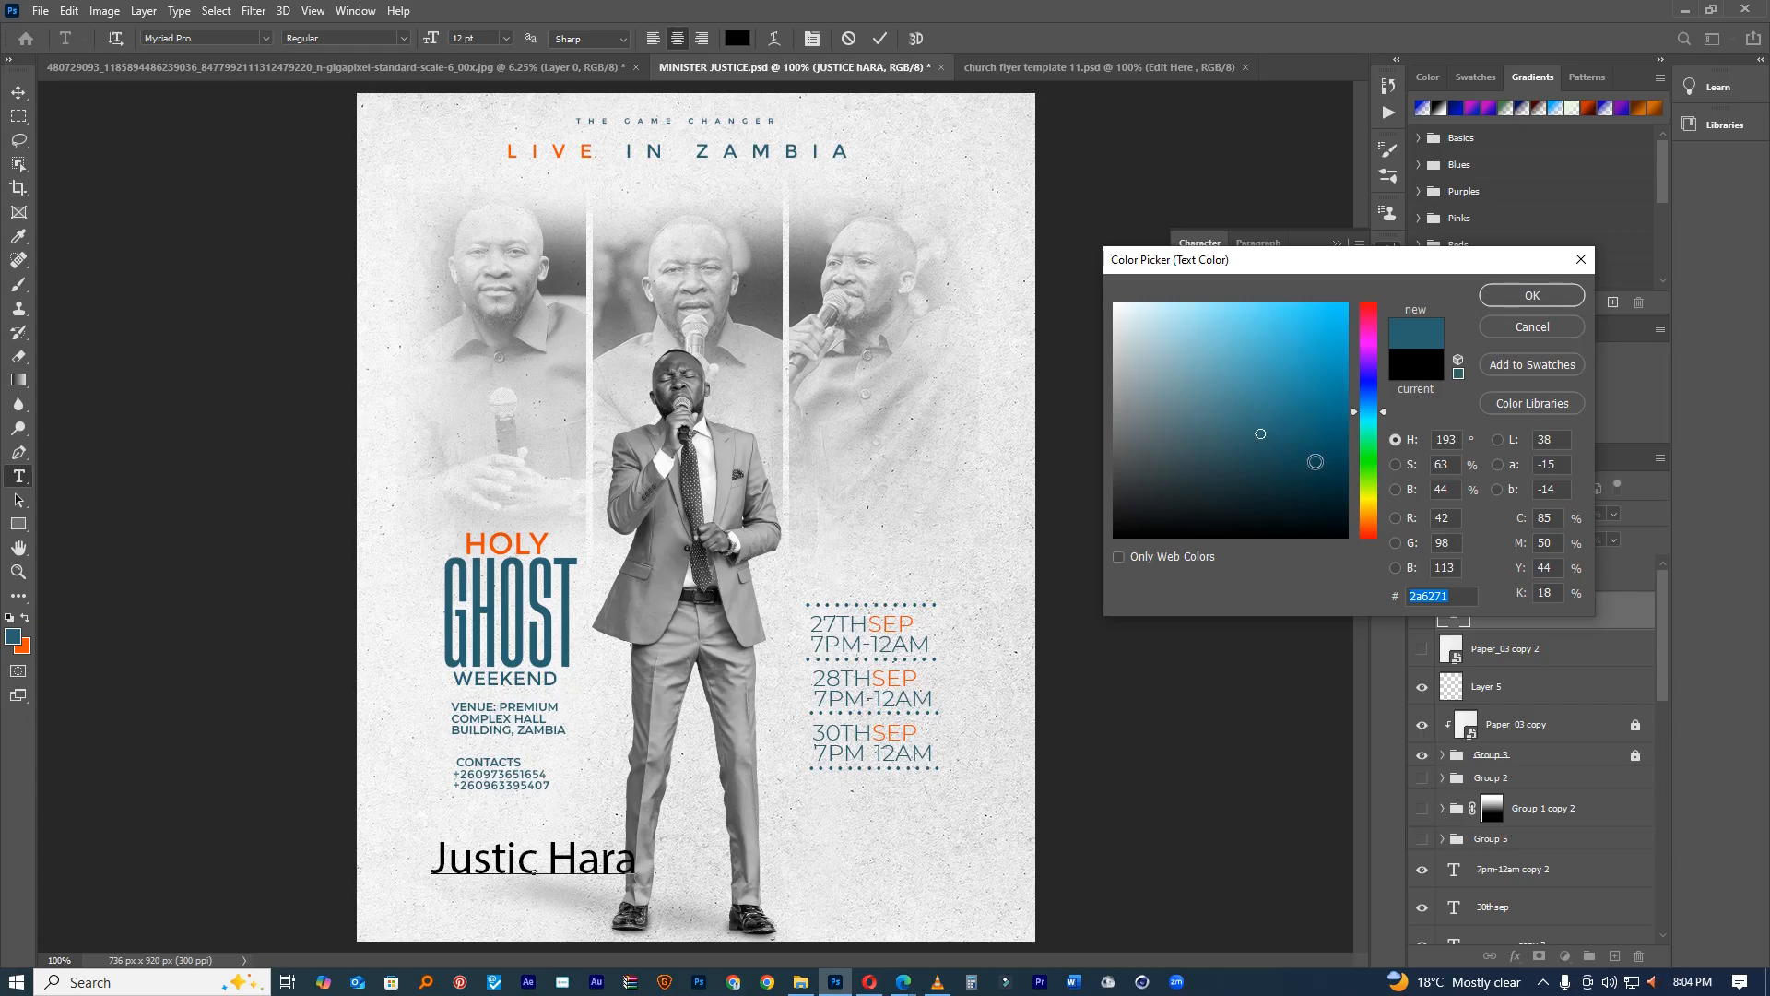
click(1523, 297)
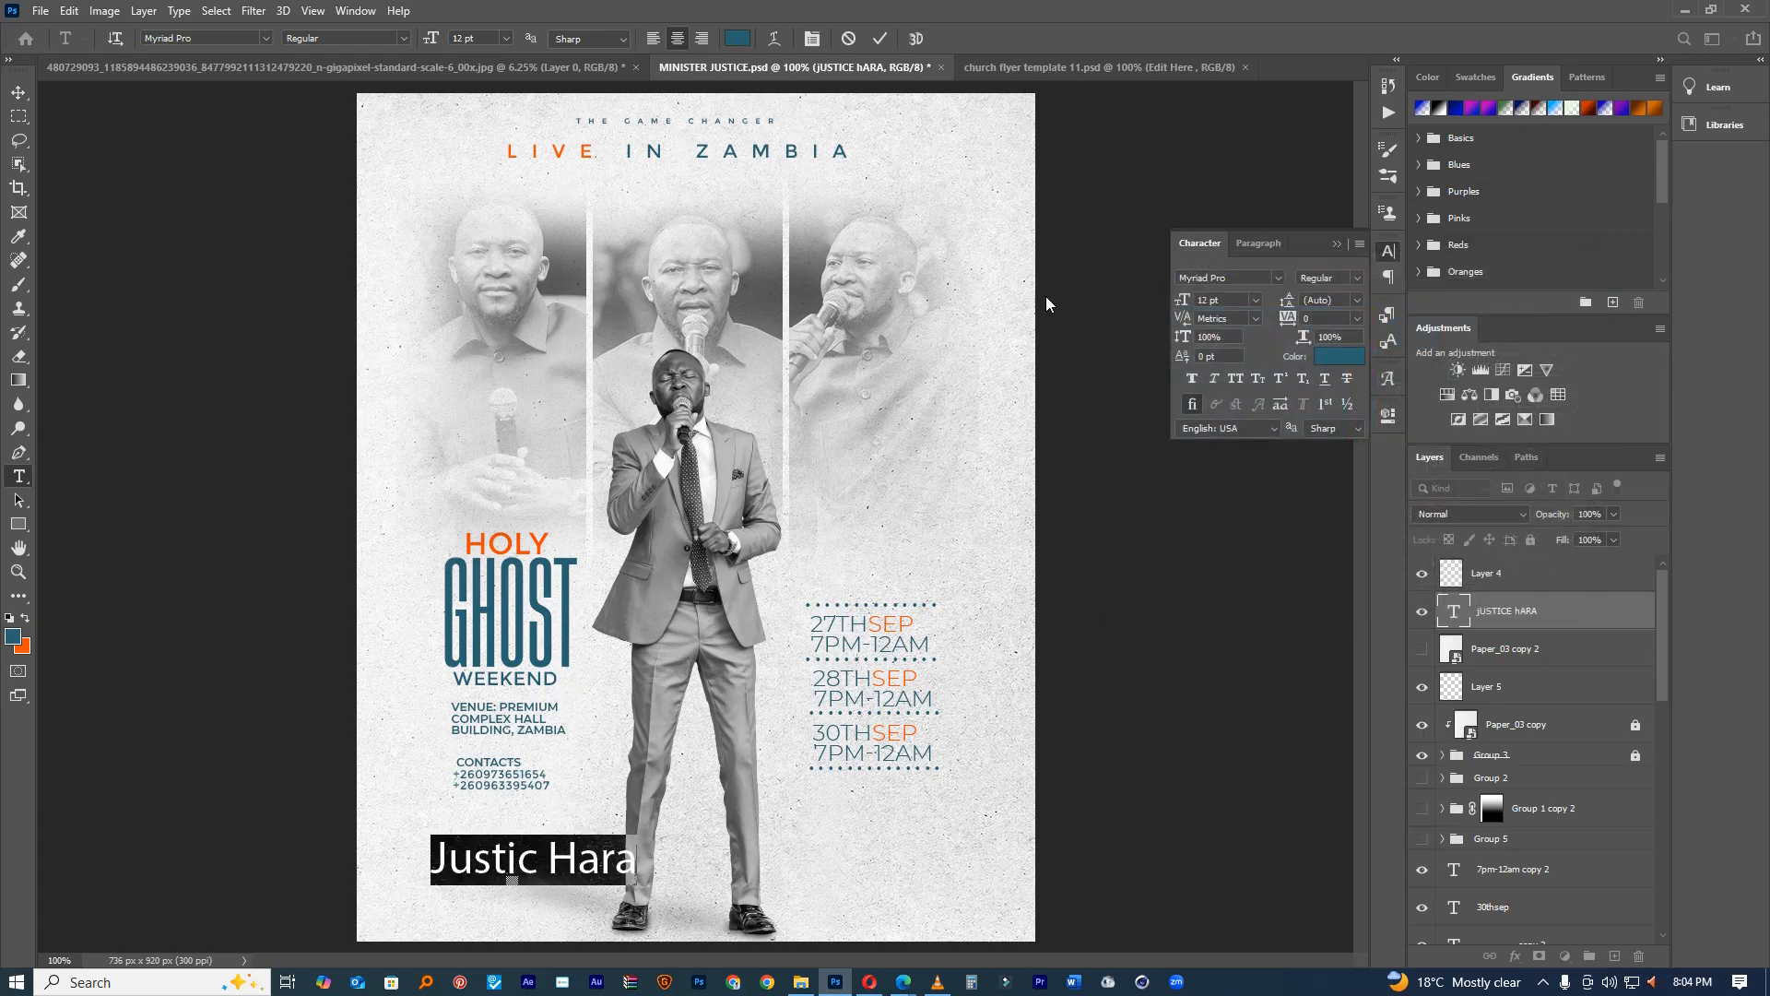
click(880, 39)
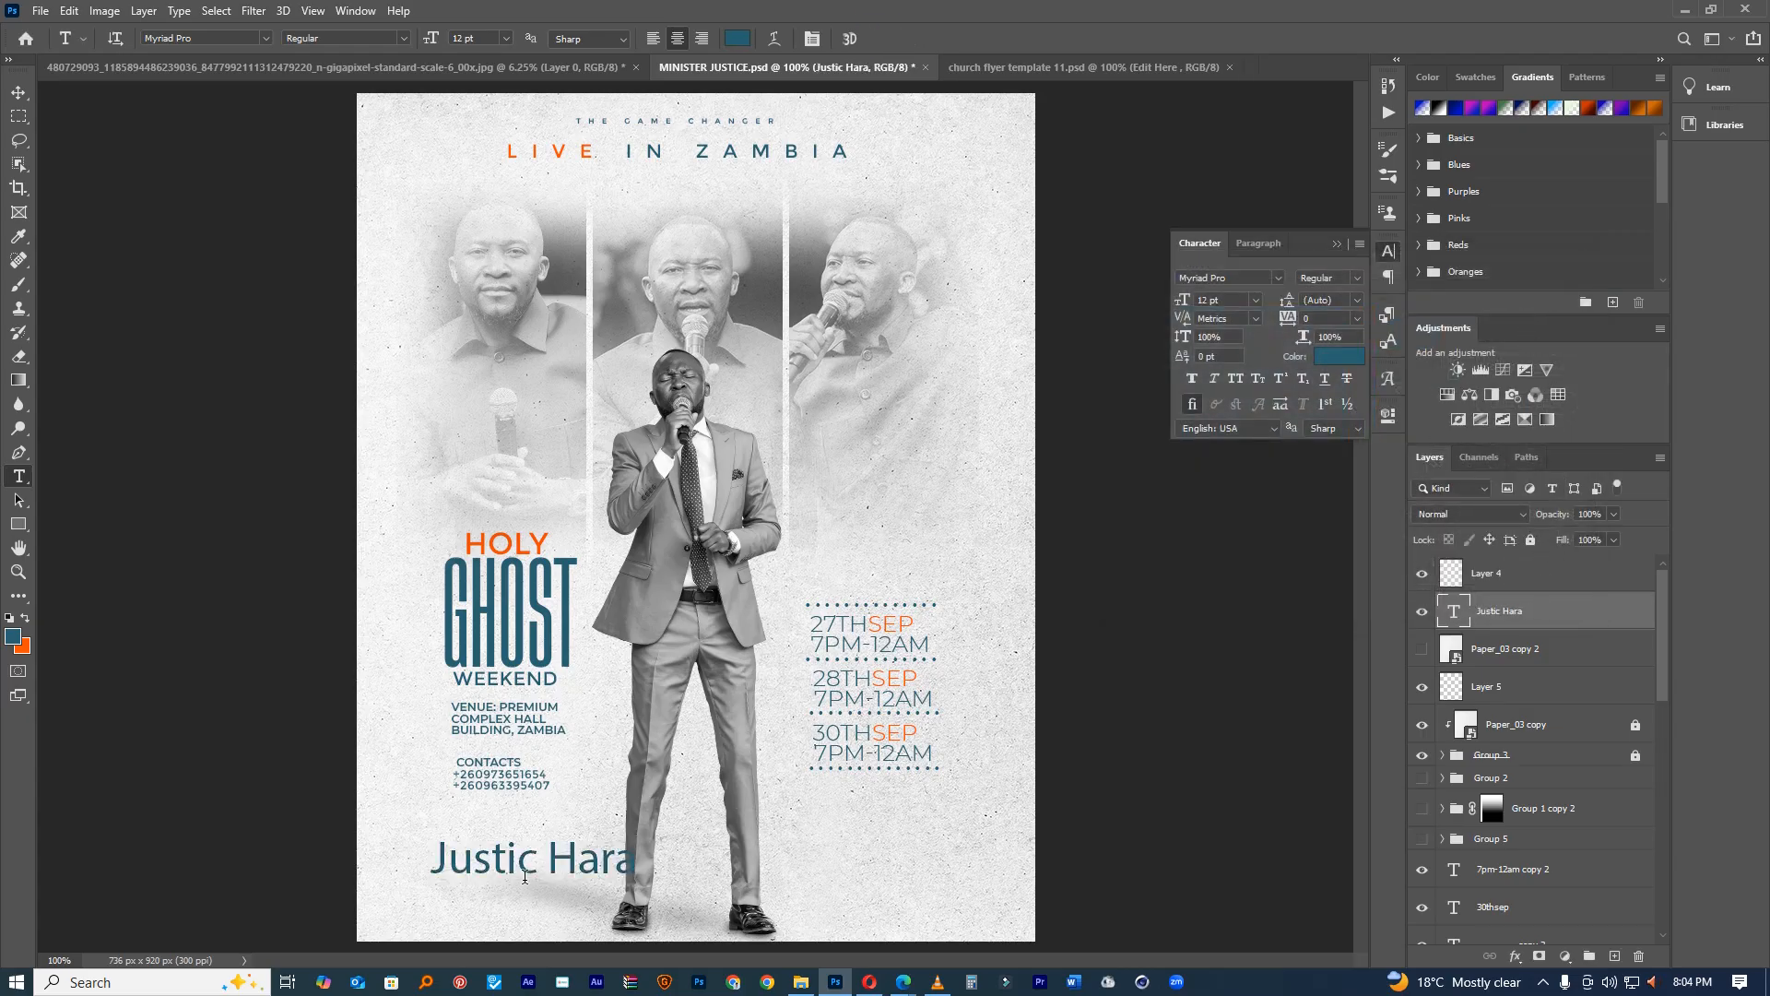
triple_click(558, 859)
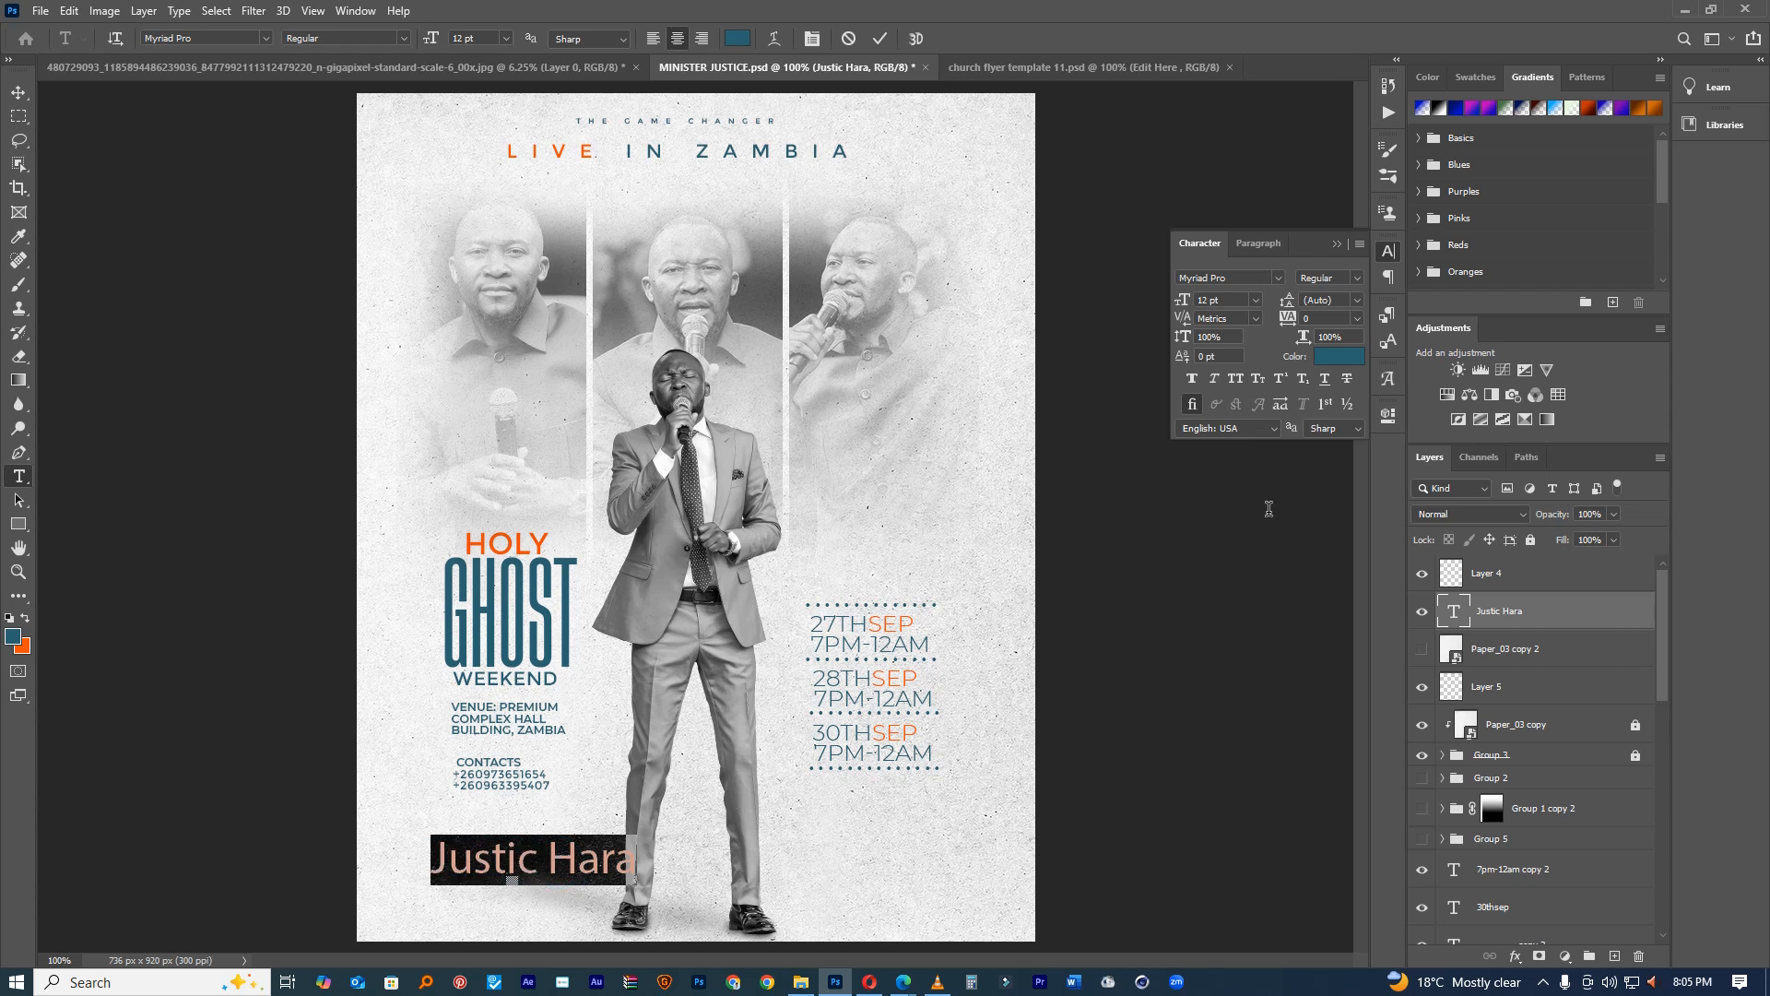
Step: Set the name in Cutyle Monoline Script at 19 pt with Faux Bold, shifted right along the bottom
click(1244, 279)
text(s)
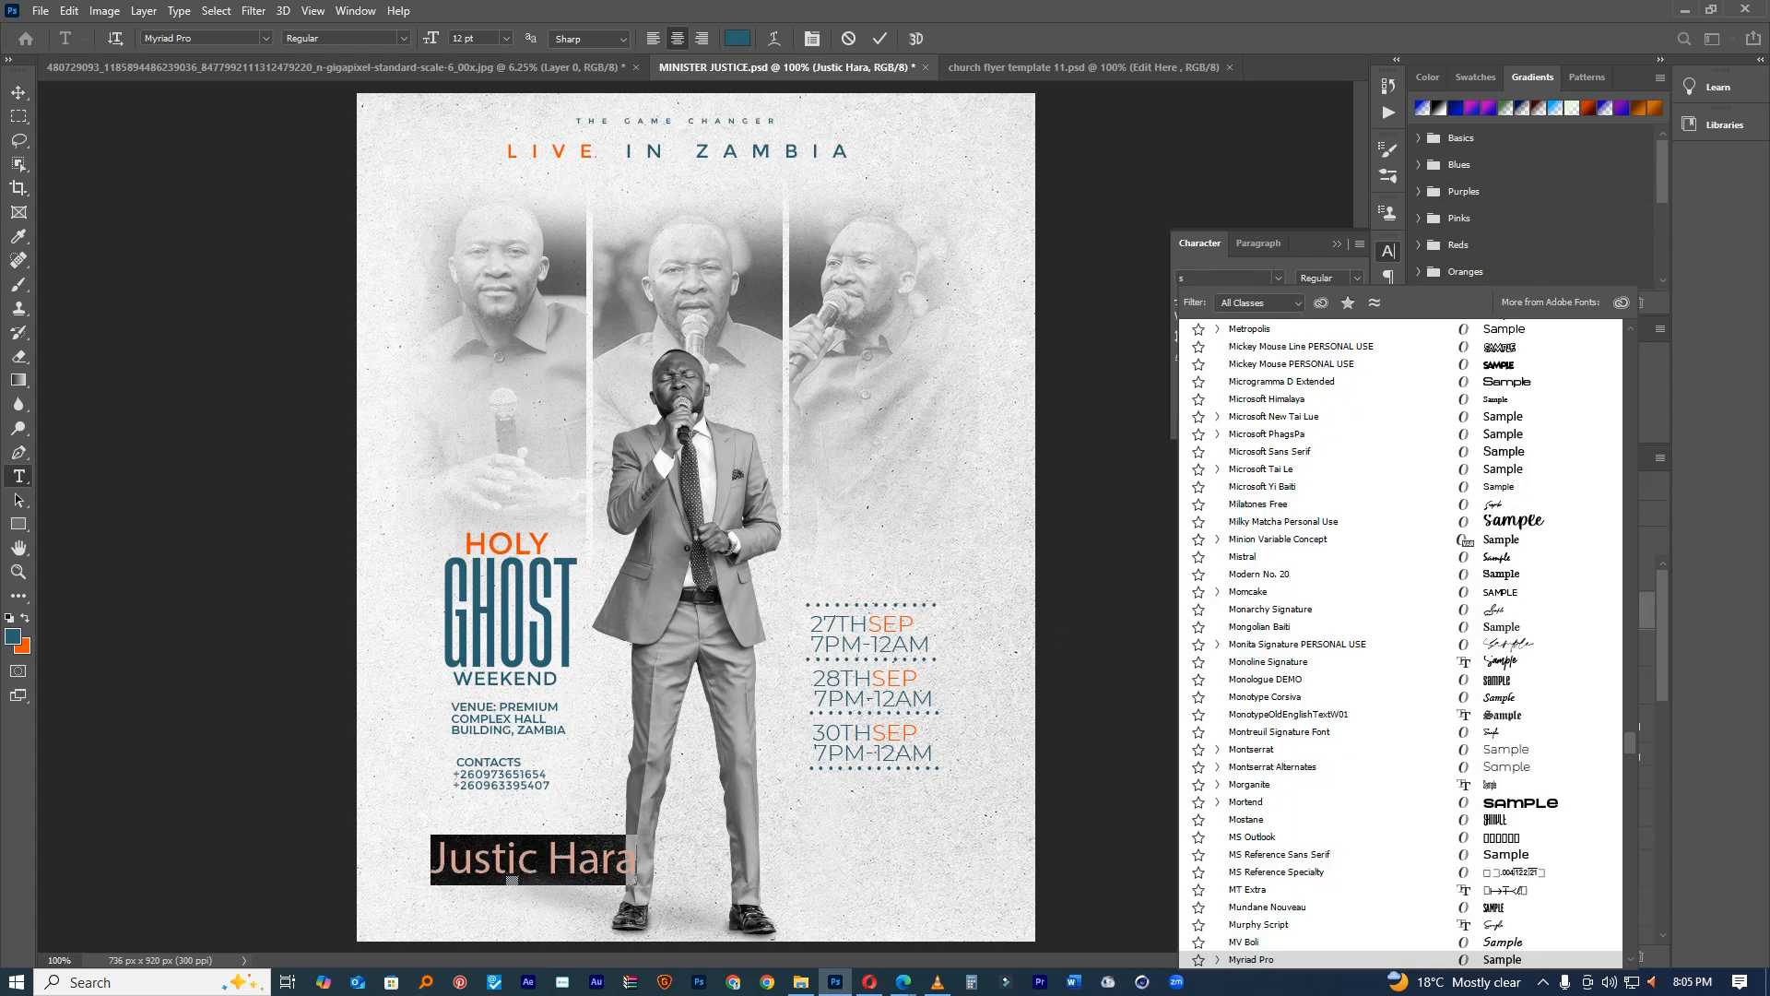
text(cript)
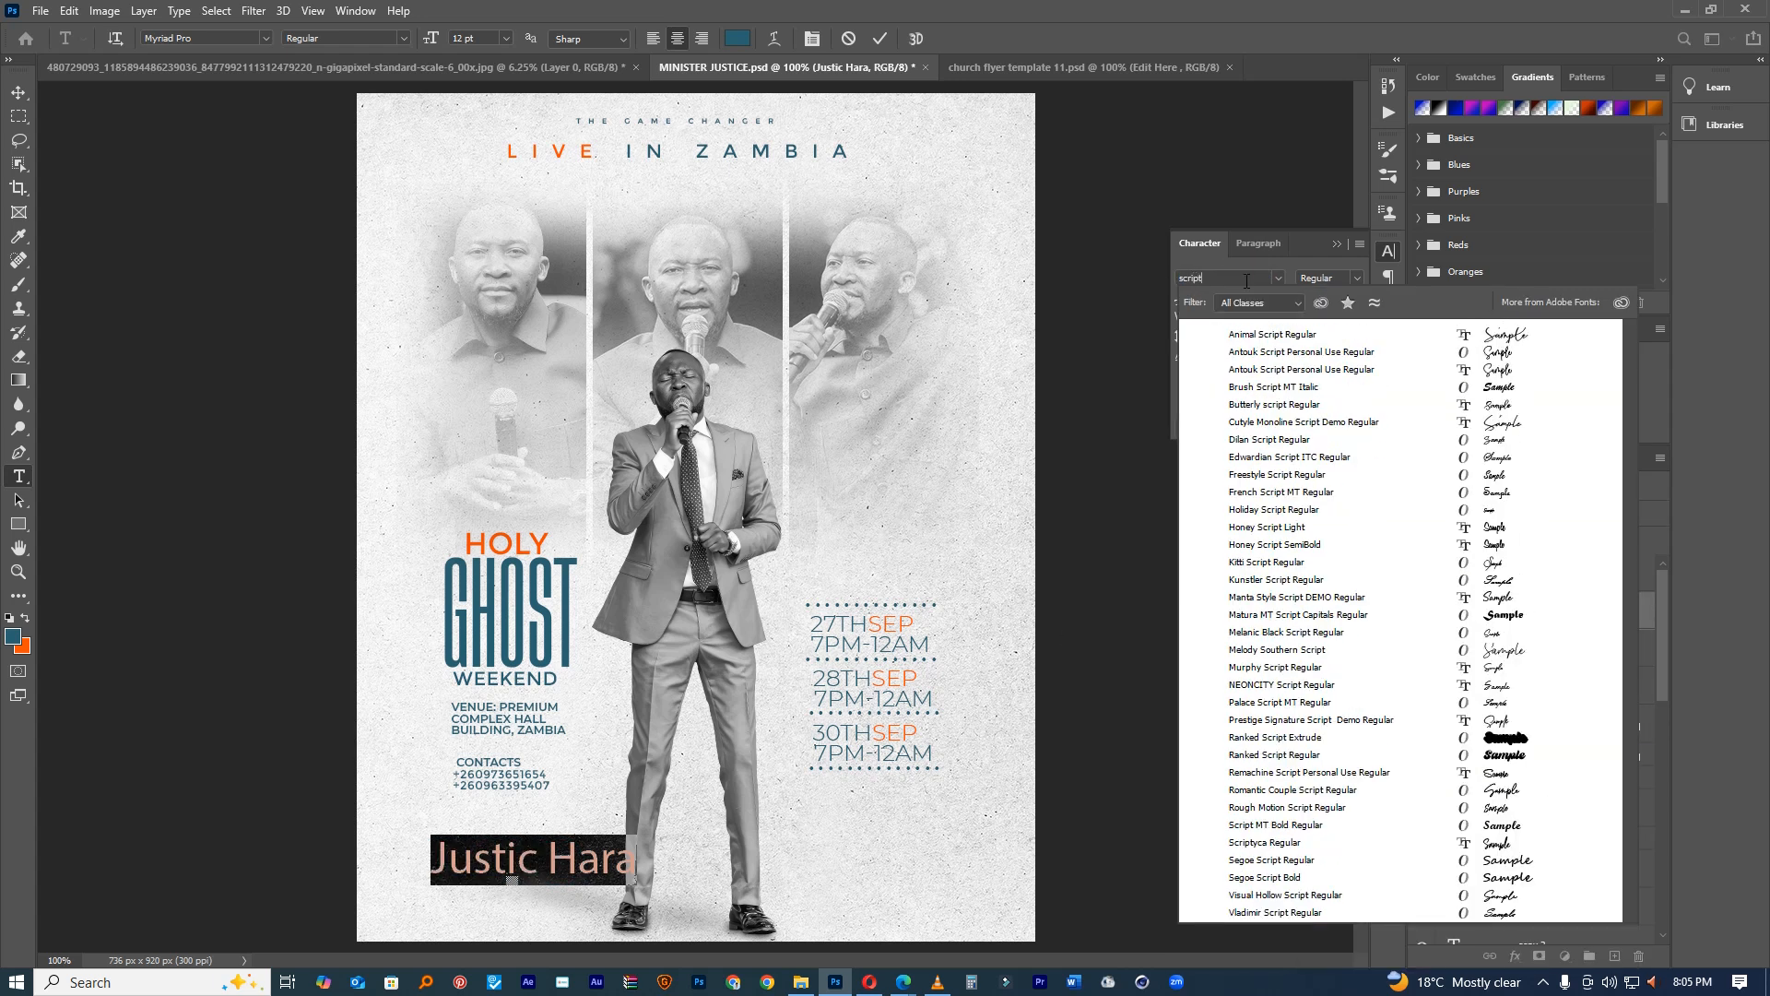
click(1515, 422)
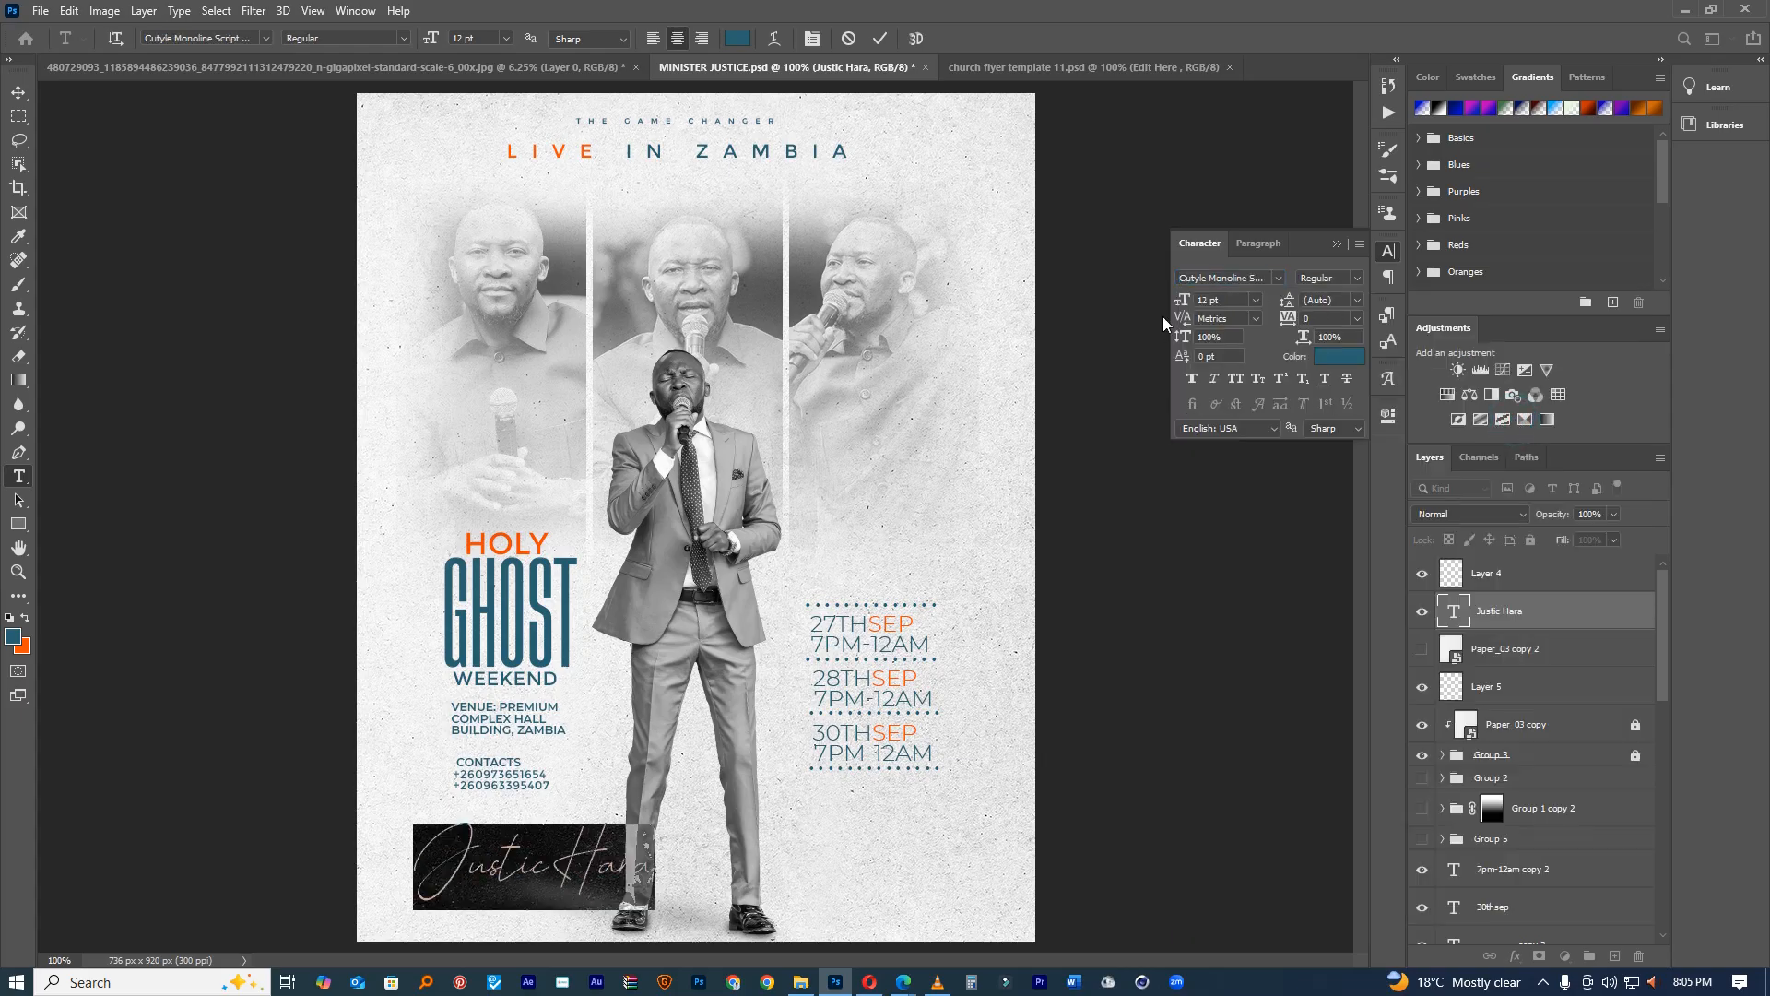
drag(1181, 304, 1192, 303)
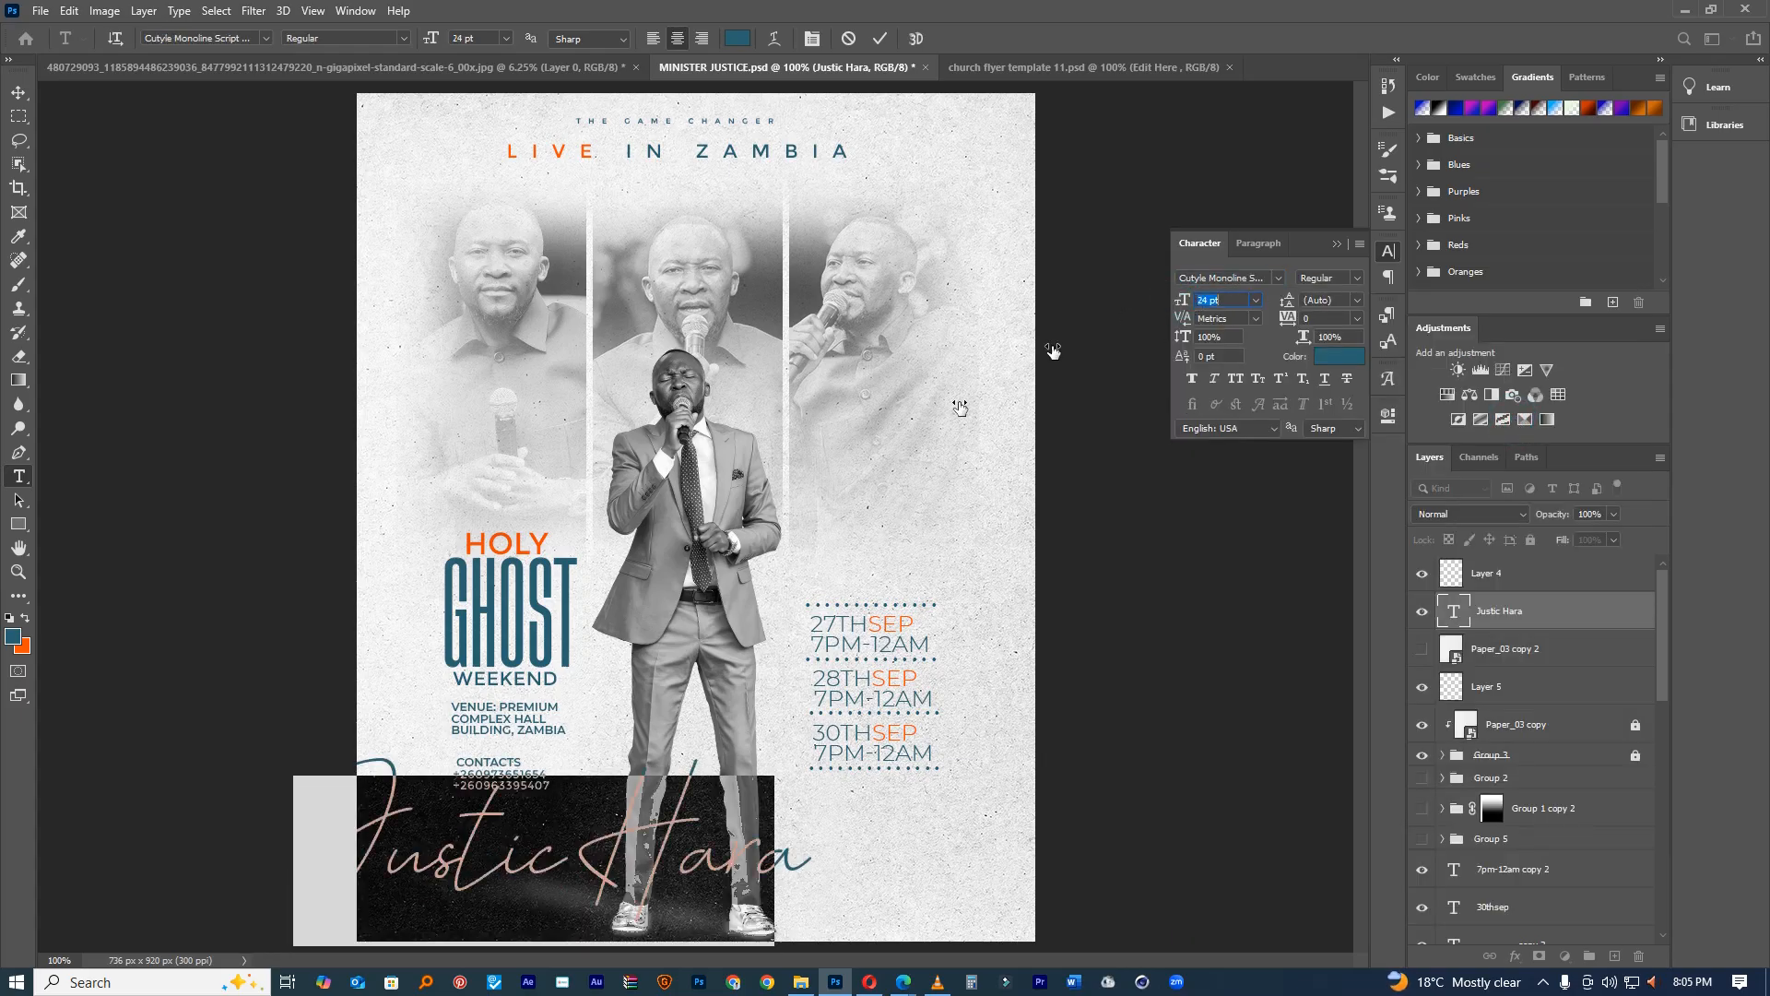
drag(682, 636, 774, 629)
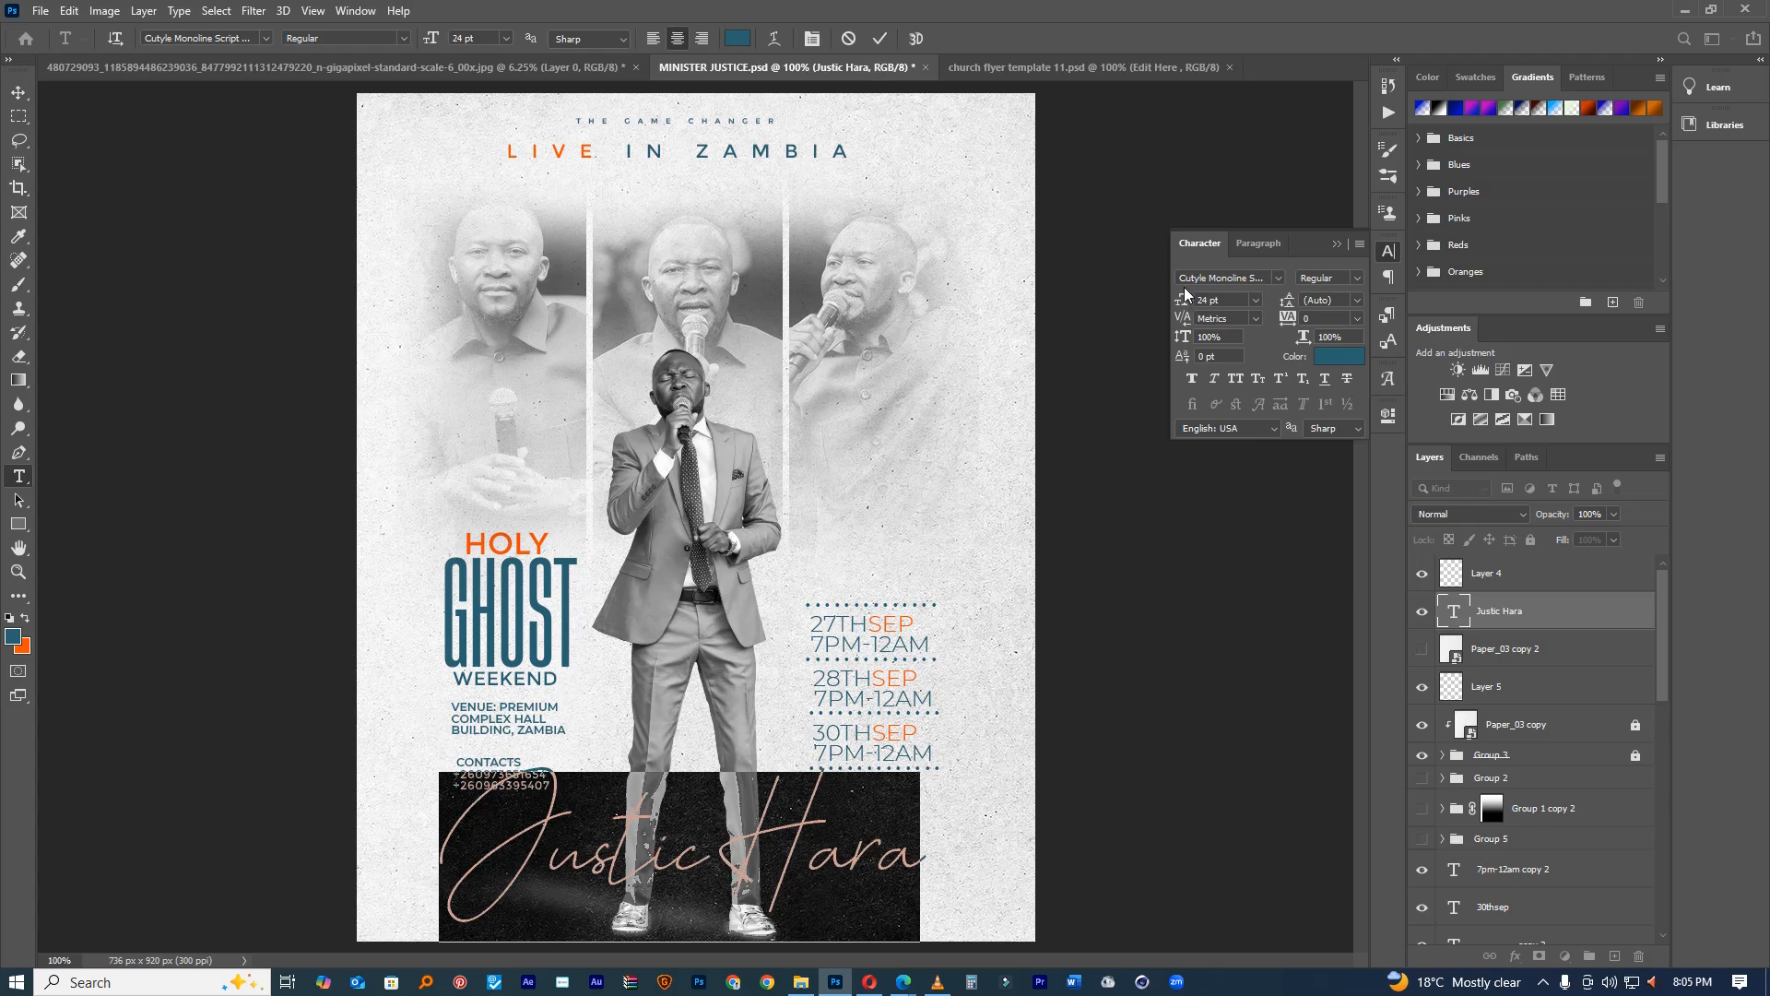
drag(1181, 303, 1176, 301)
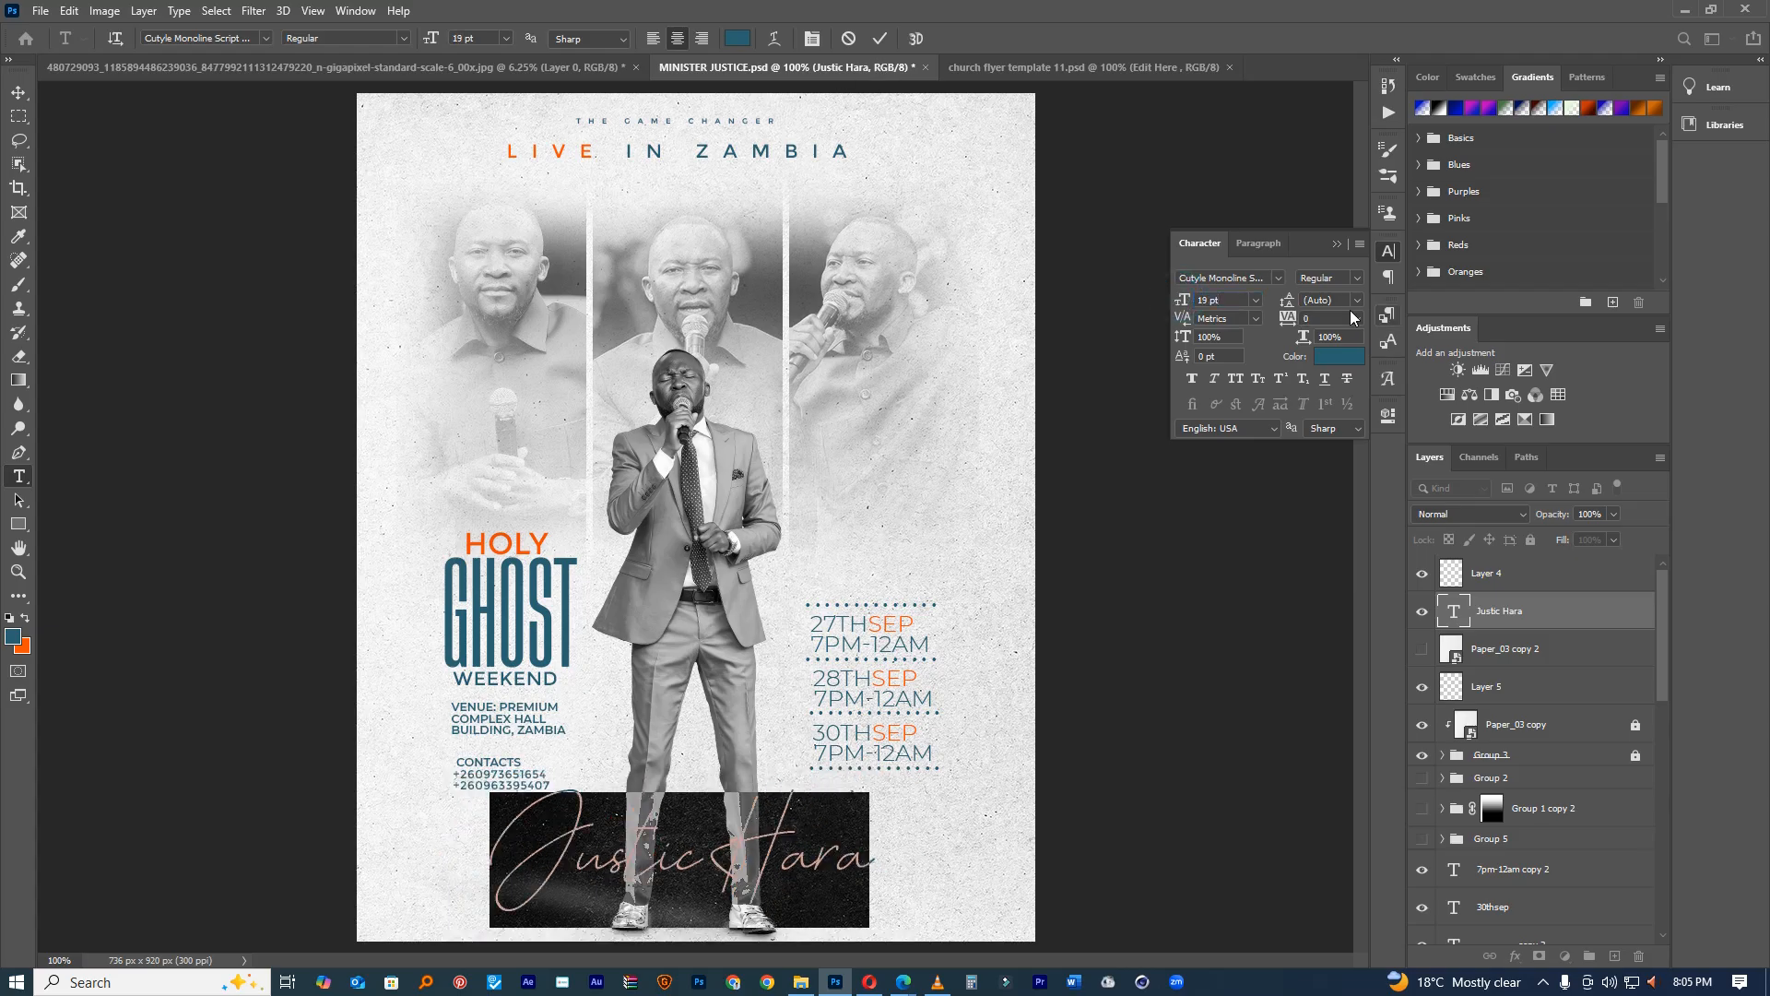
click(1195, 379)
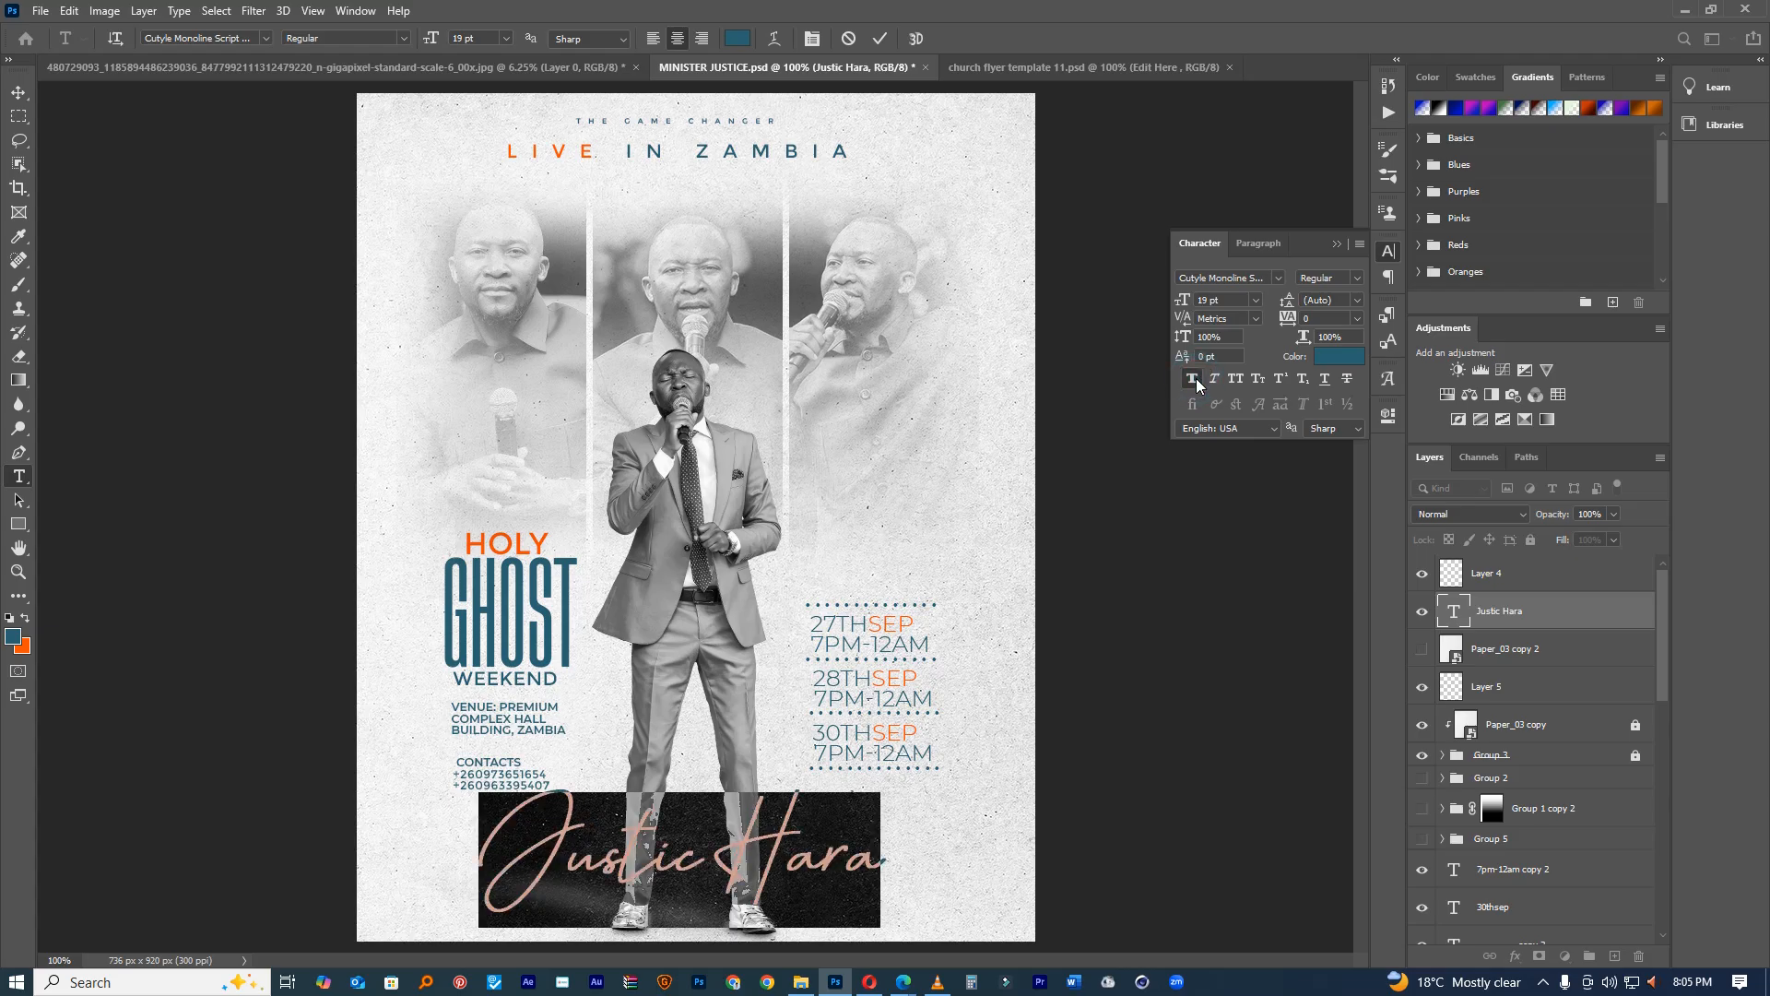
click(879, 39)
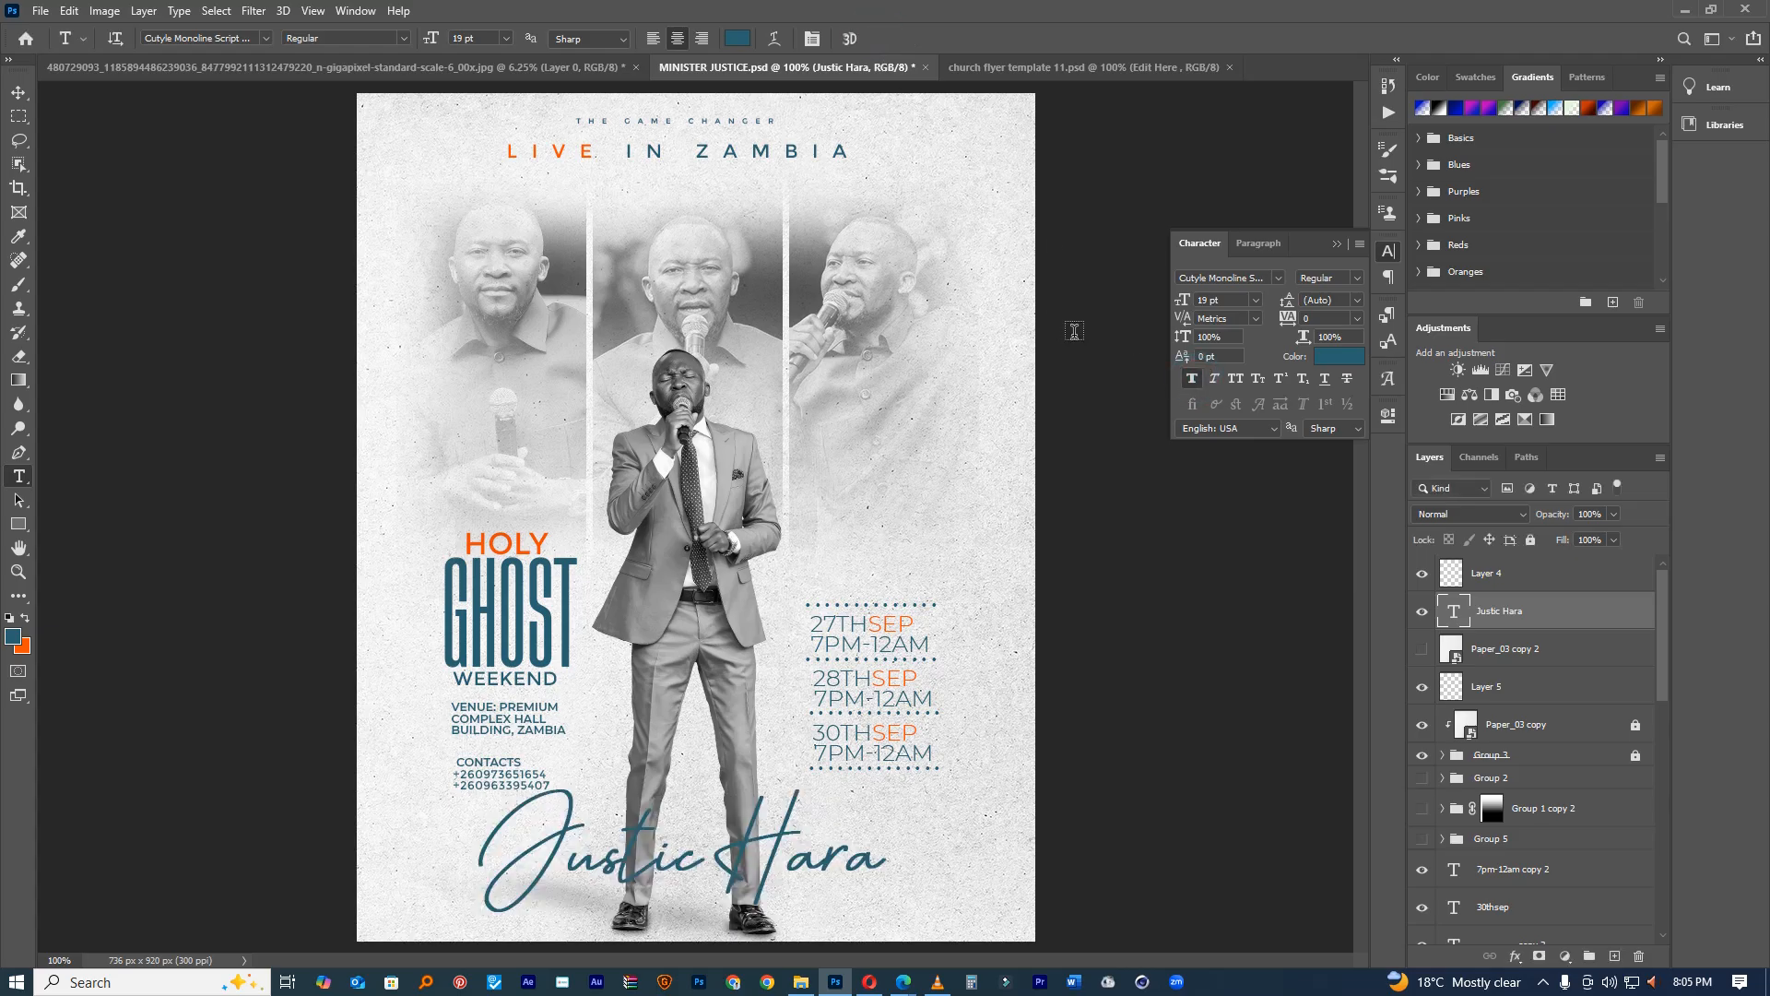
click(18, 92)
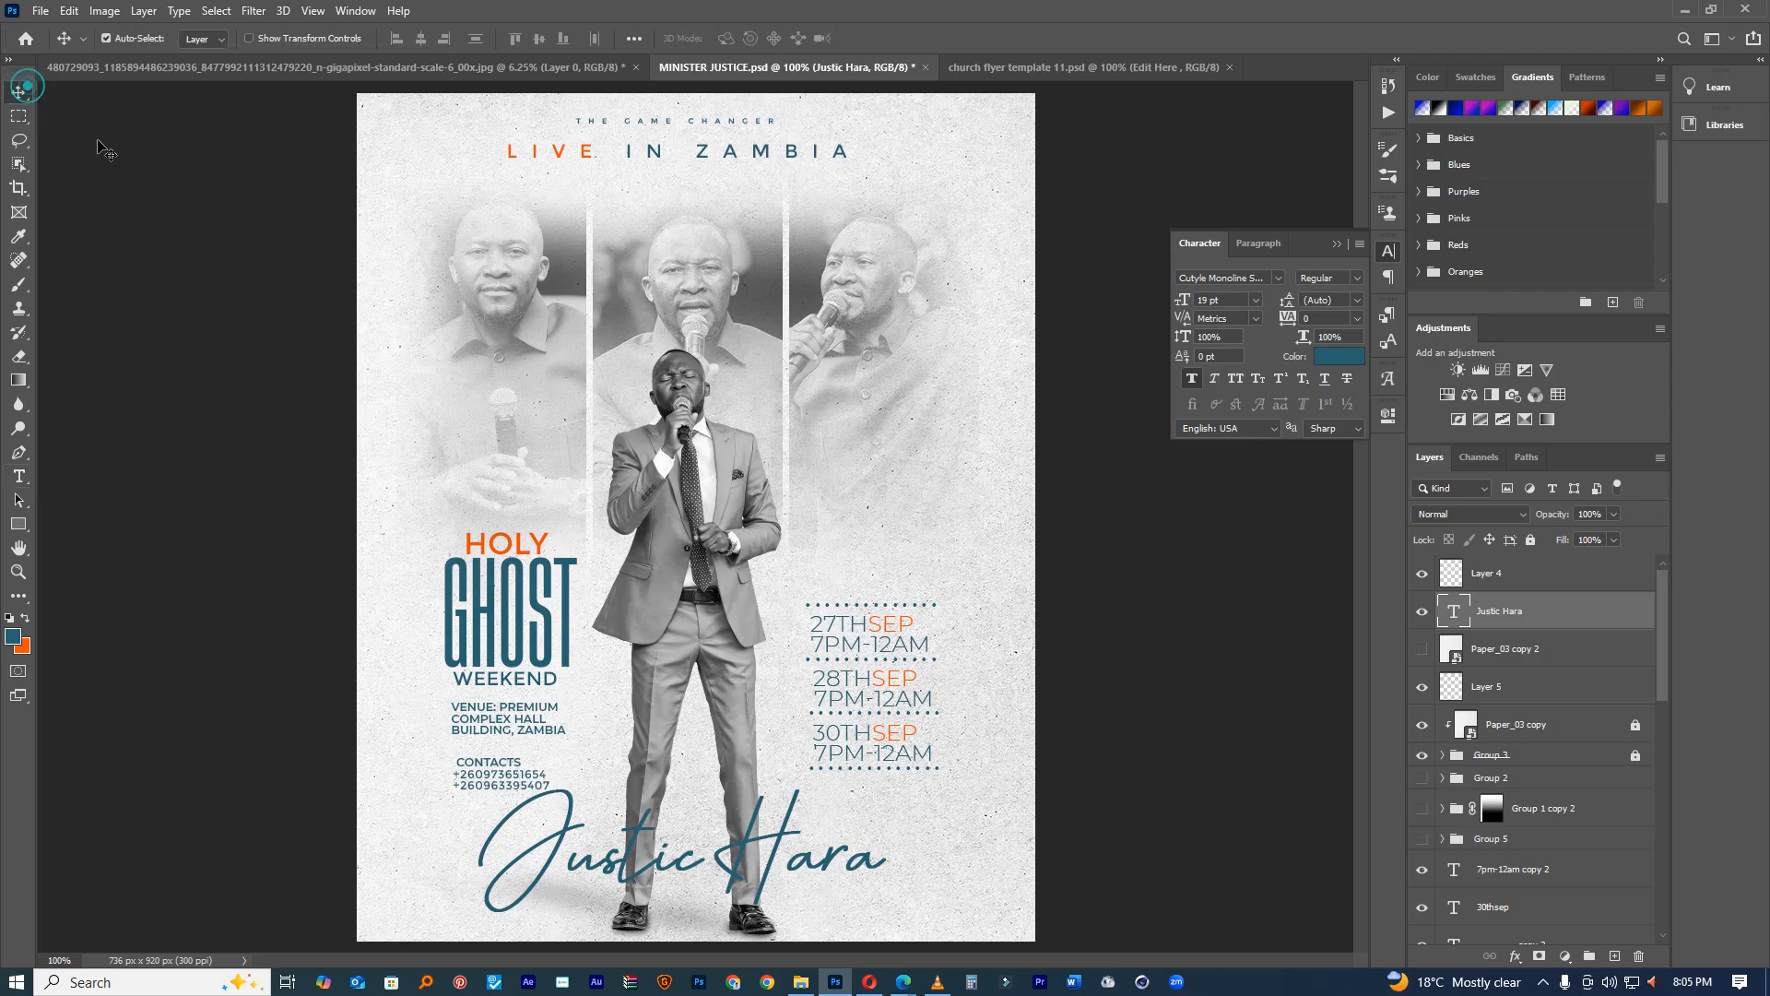
Step: Alt-drag a copy of the name near the top, set it to Linear Dodge (Add), and hide it
drag(783, 779, 790, 237)
click(1502, 516)
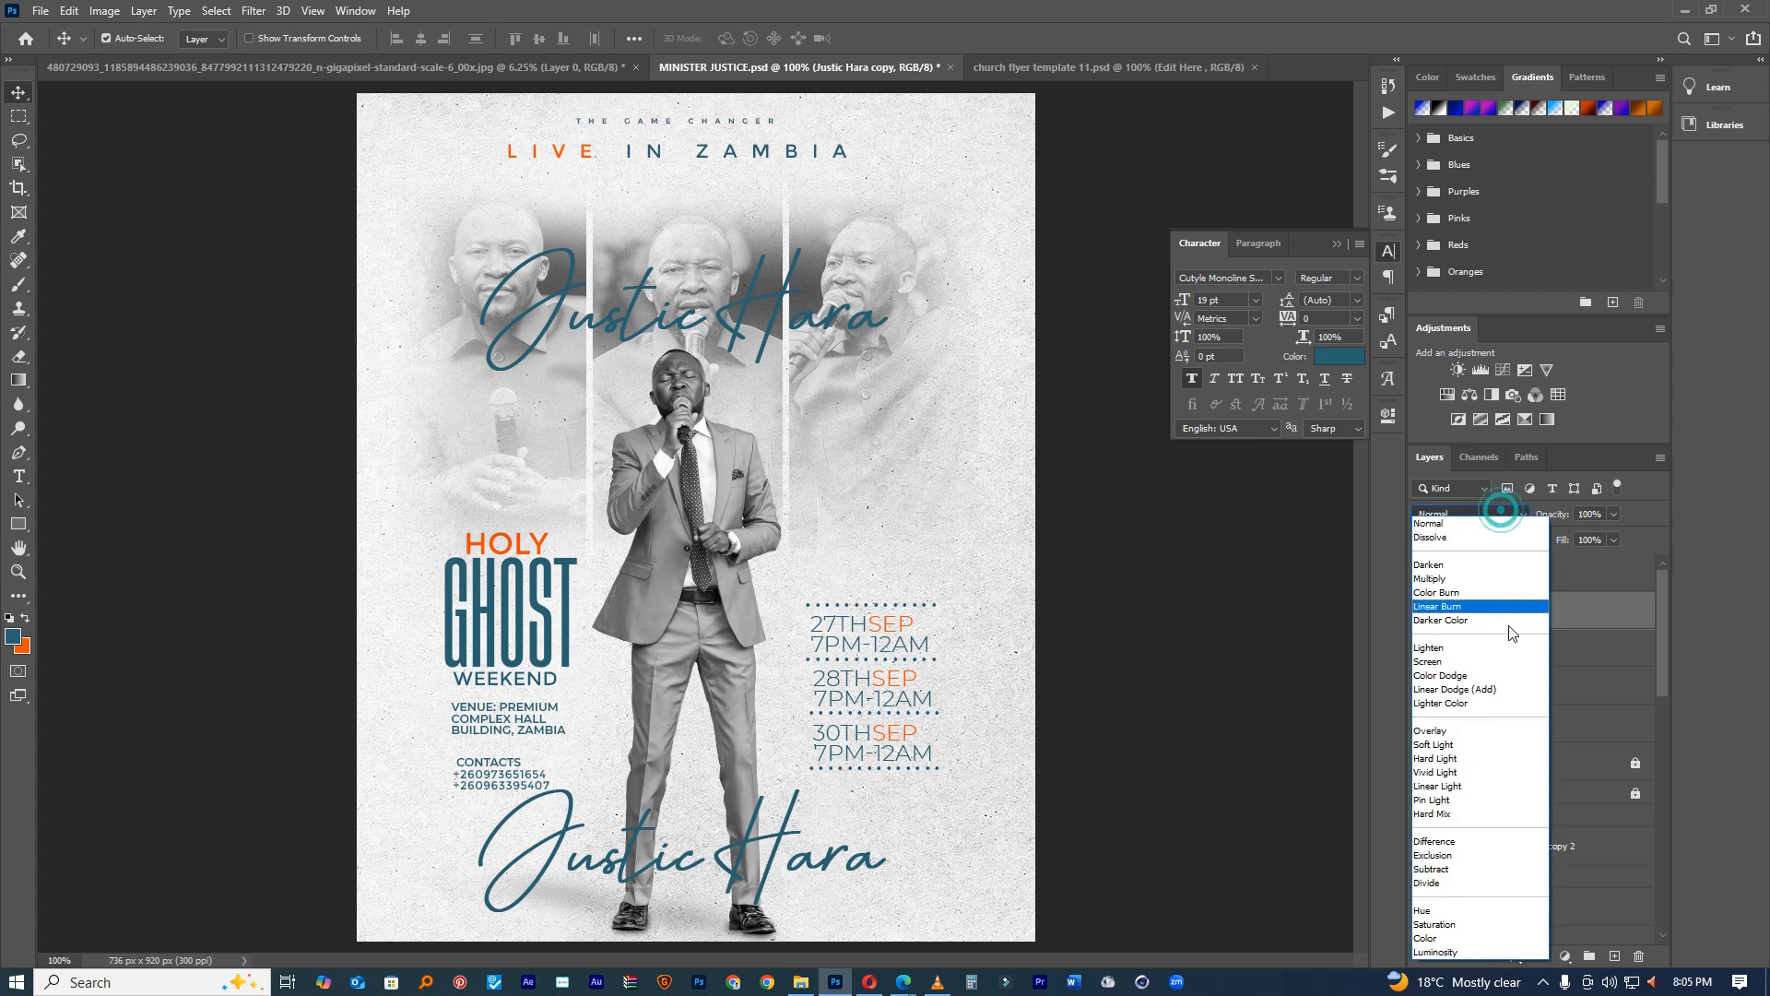
click(1502, 693)
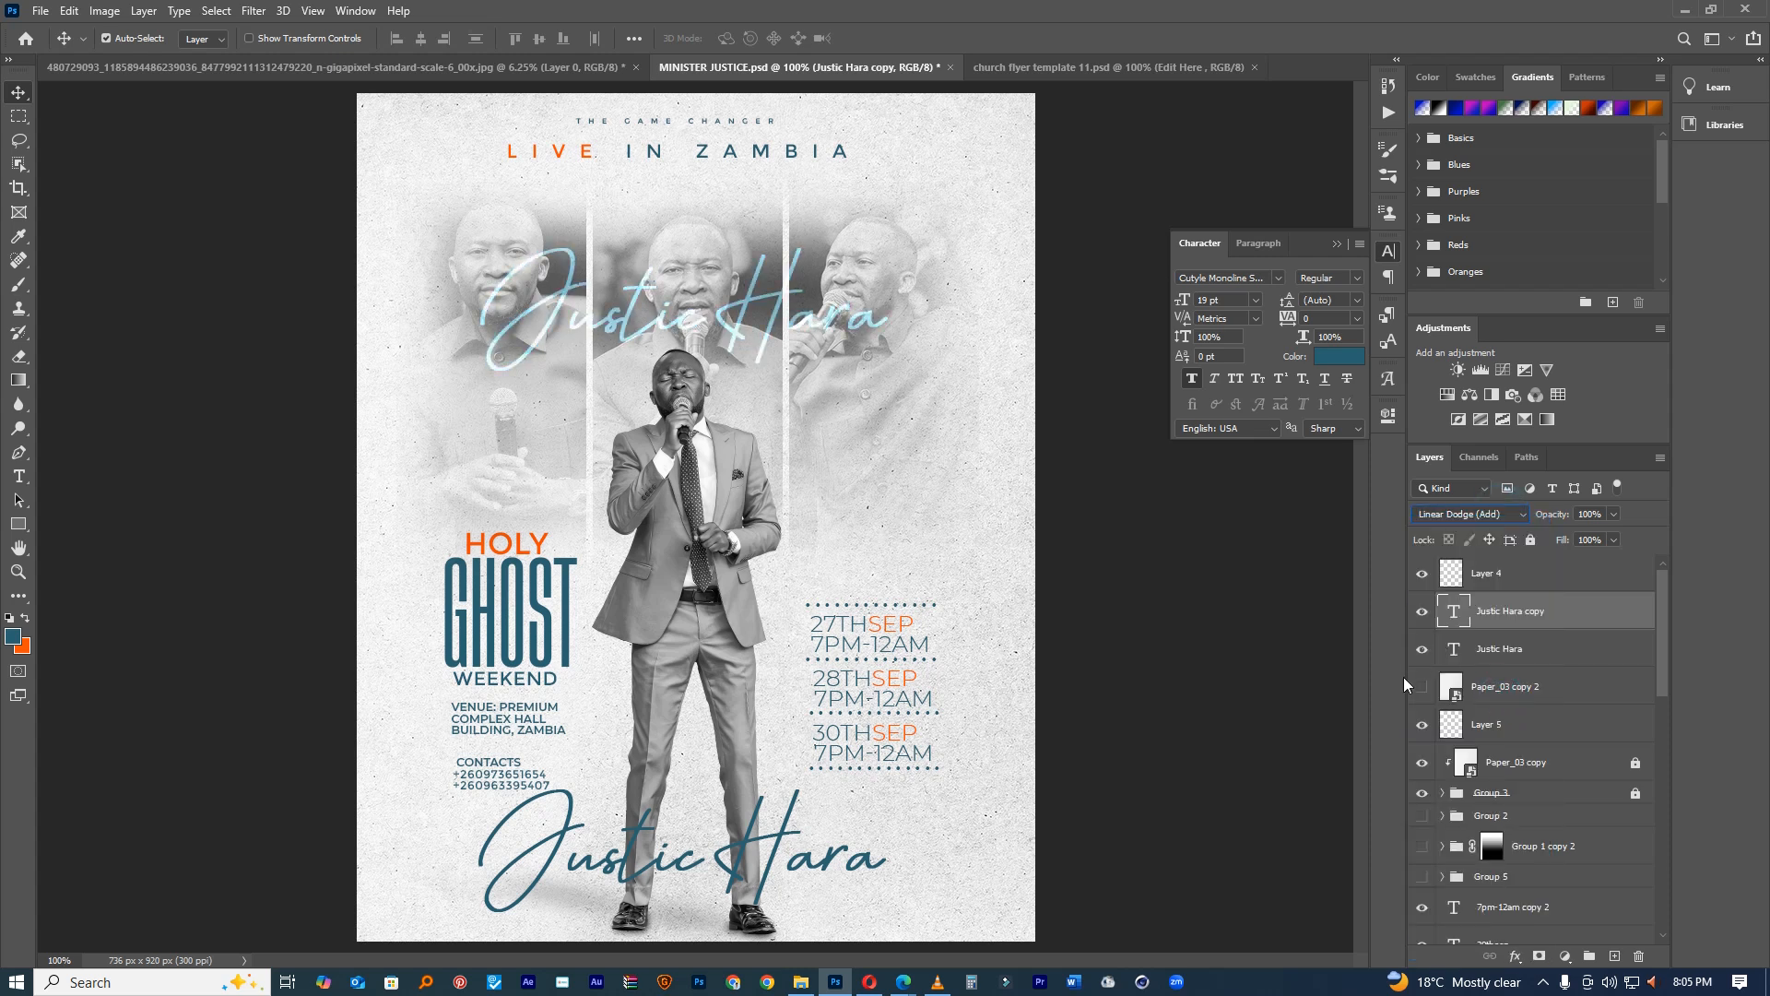
click(1422, 613)
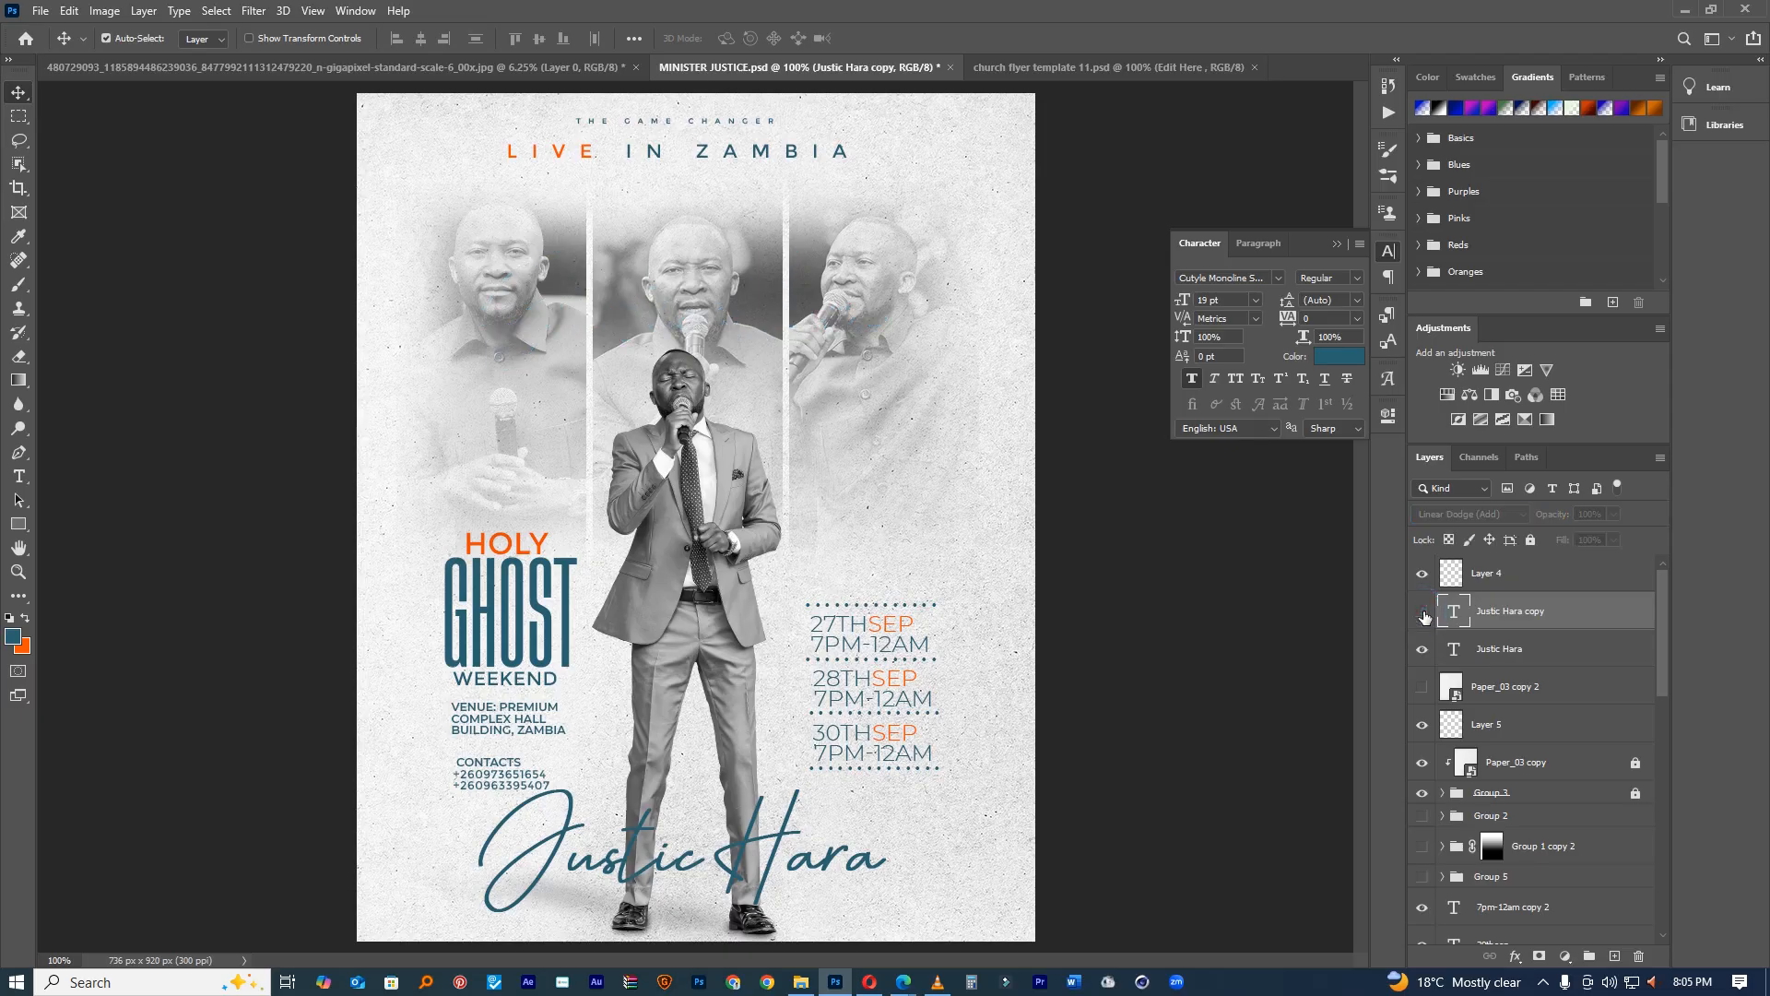
click(17, 531)
Step: Draw a circle with the Ellipse Tool and move it over the GHOST title
click(61, 559)
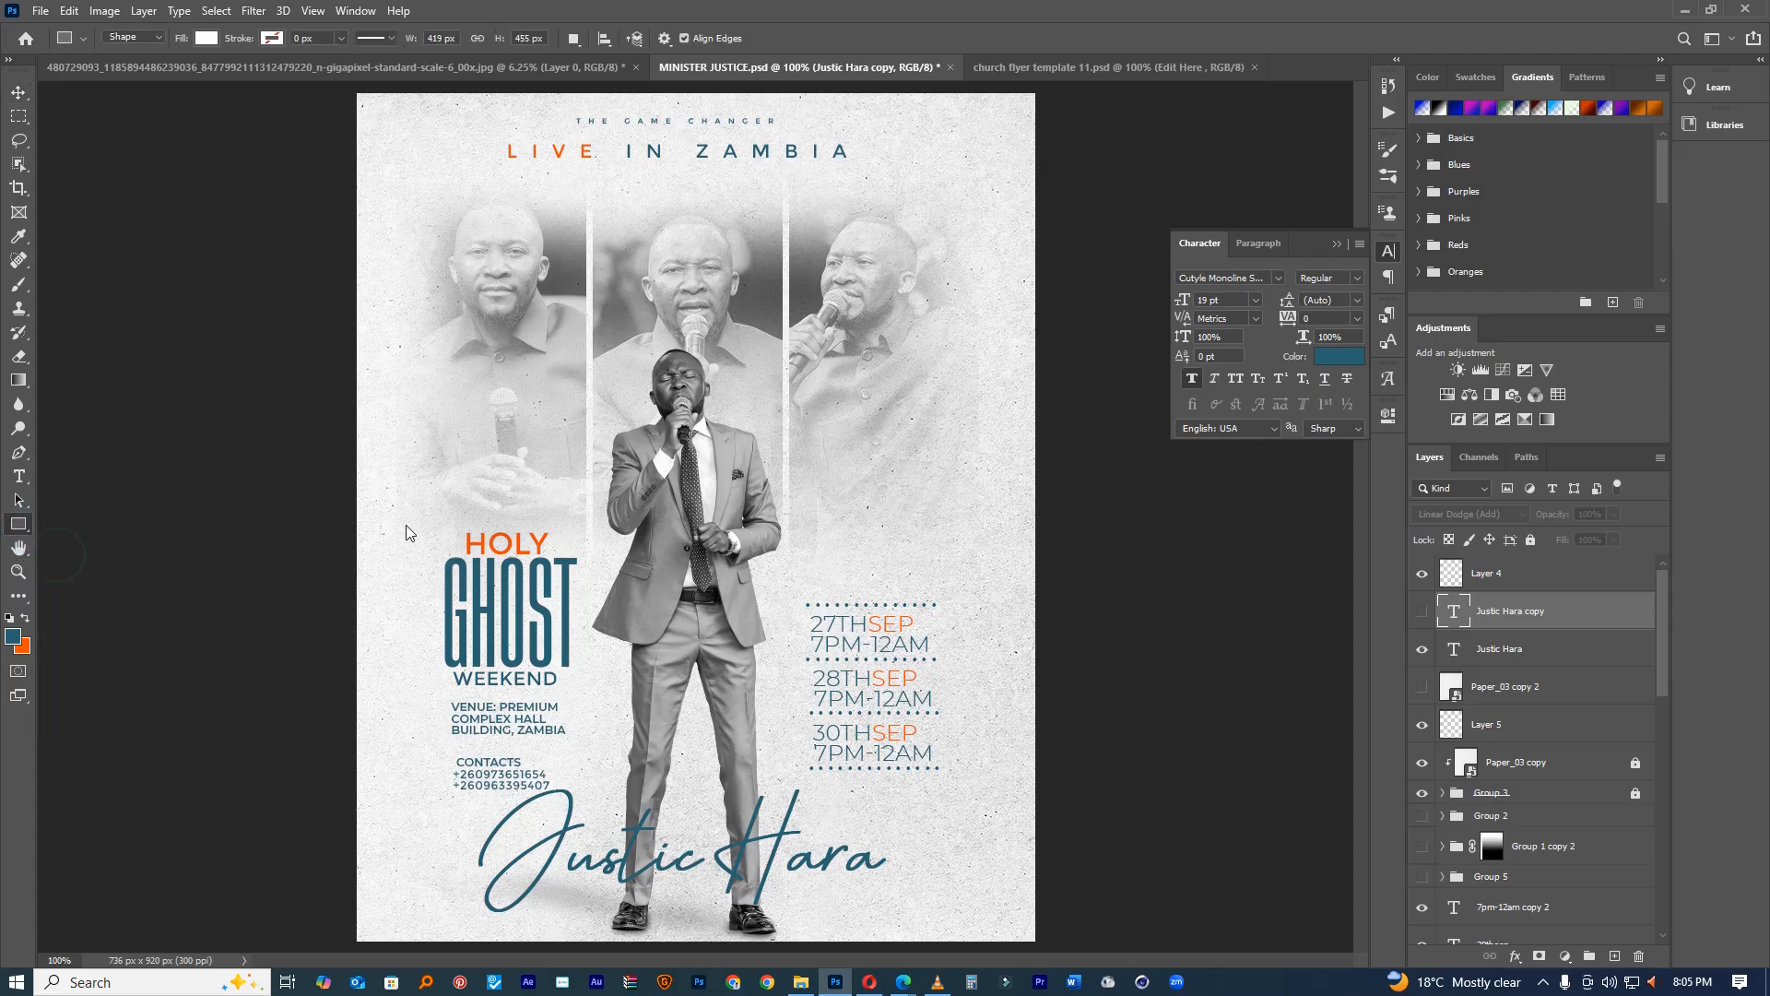
drag(502, 586, 715, 797)
click(19, 92)
drag(674, 609, 560, 508)
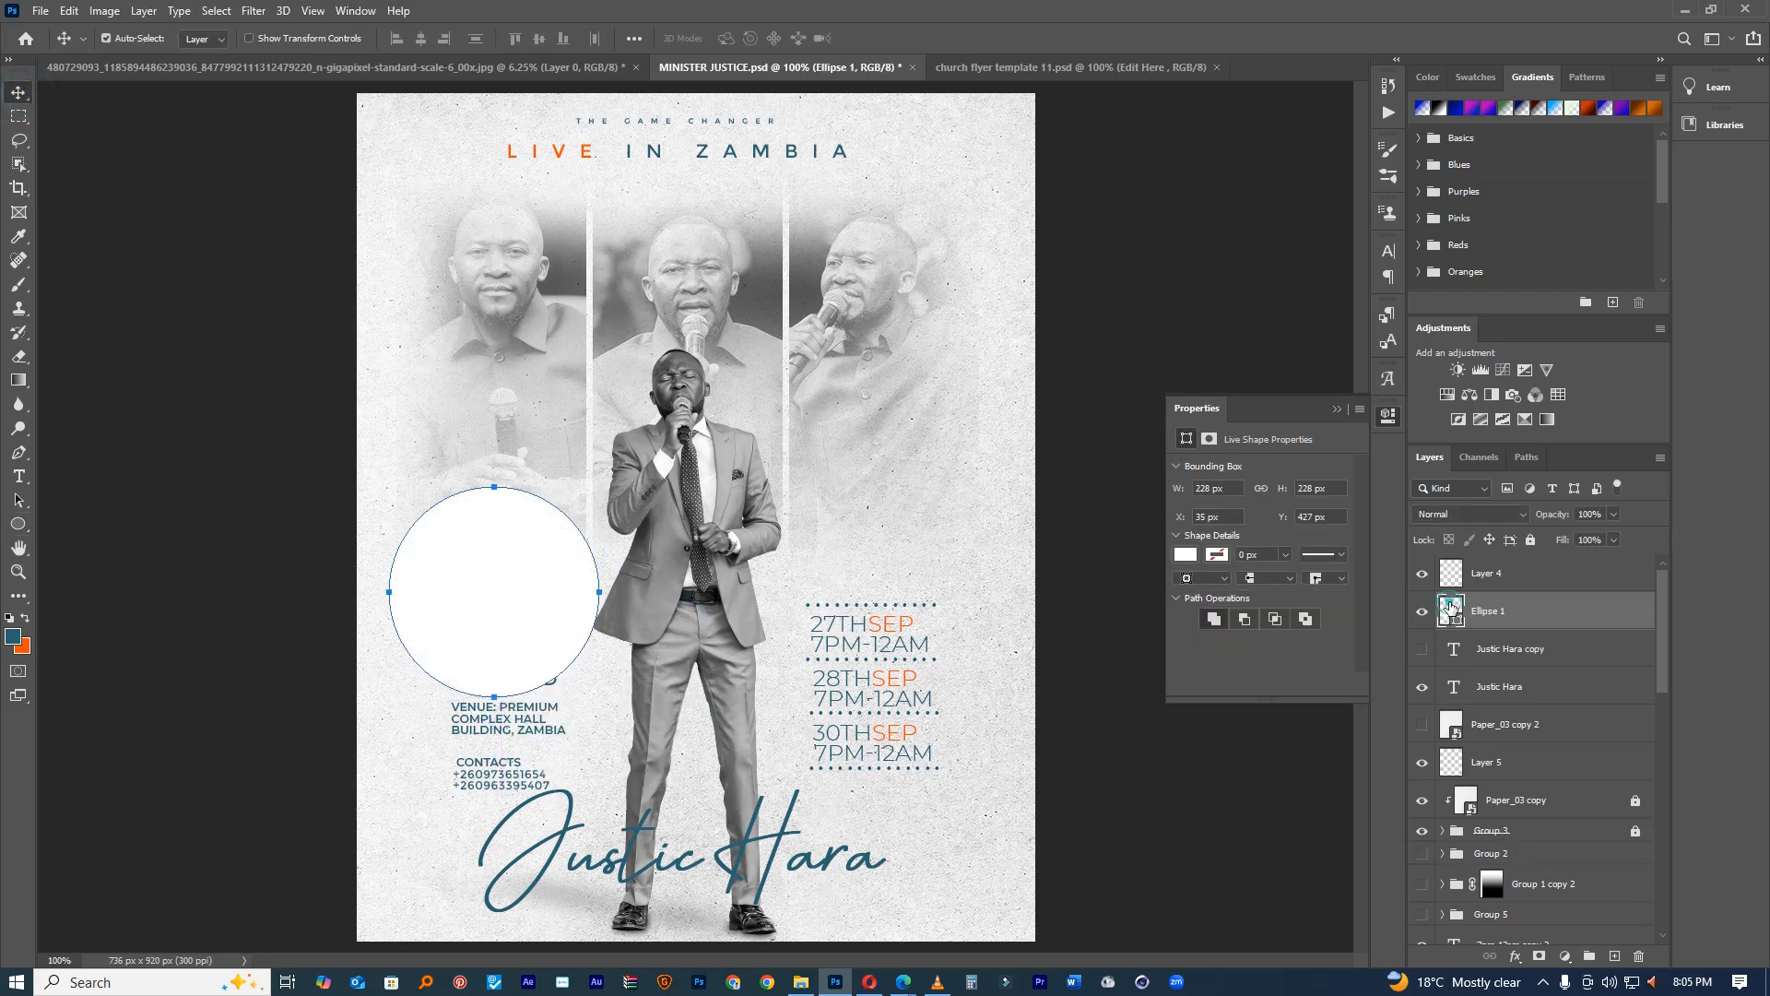
Step: Give the circle no fill and a teal stroke, slightly reducing the stroke width
click(1185, 554)
click(1189, 652)
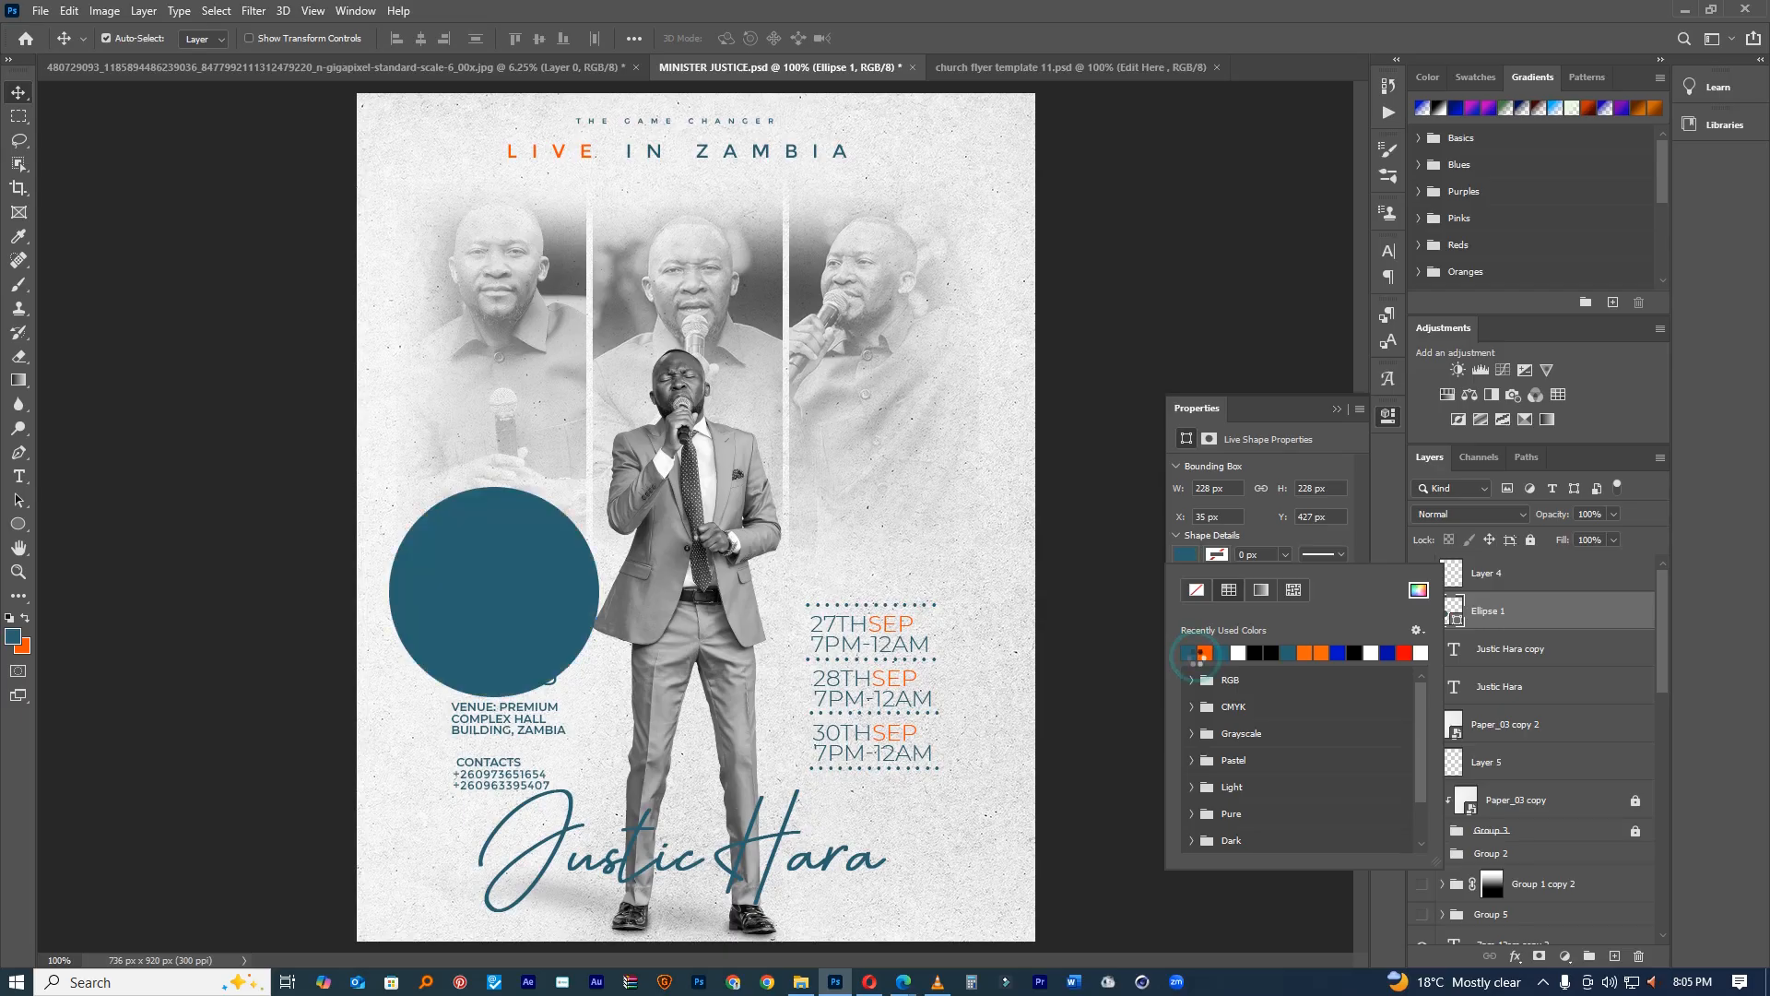
click(1215, 557)
click(1186, 554)
click(1196, 589)
click(1209, 557)
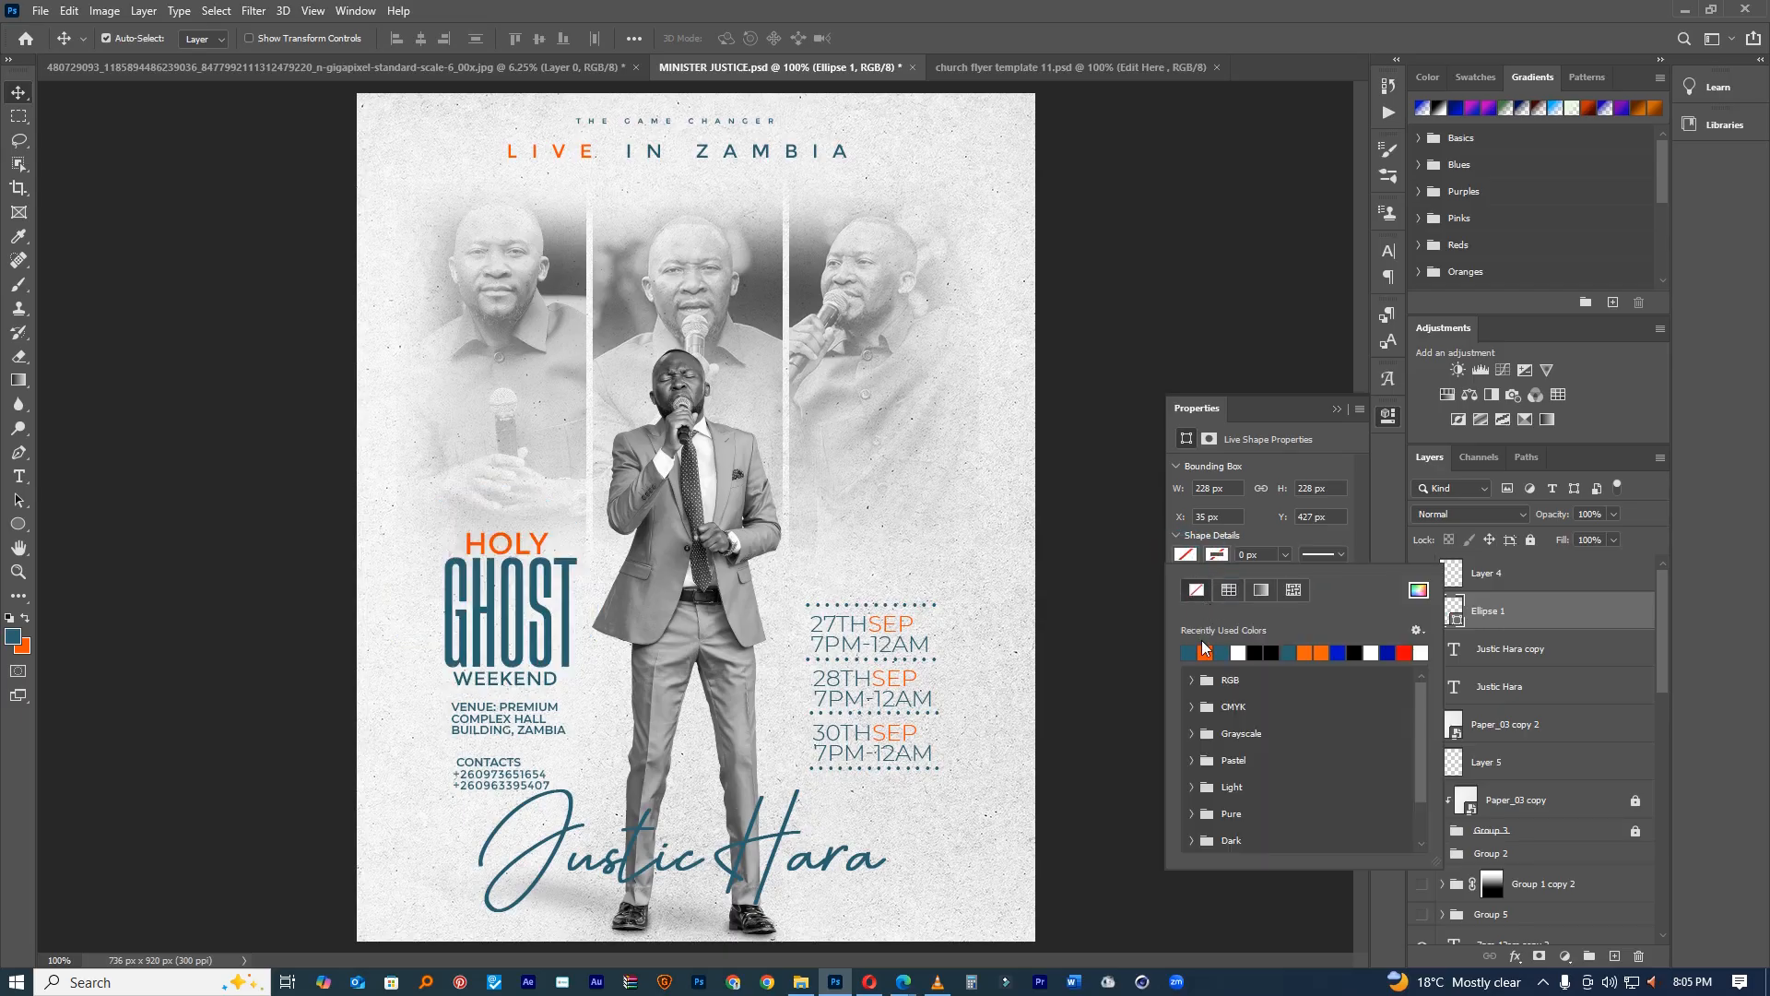
click(1195, 651)
click(1288, 556)
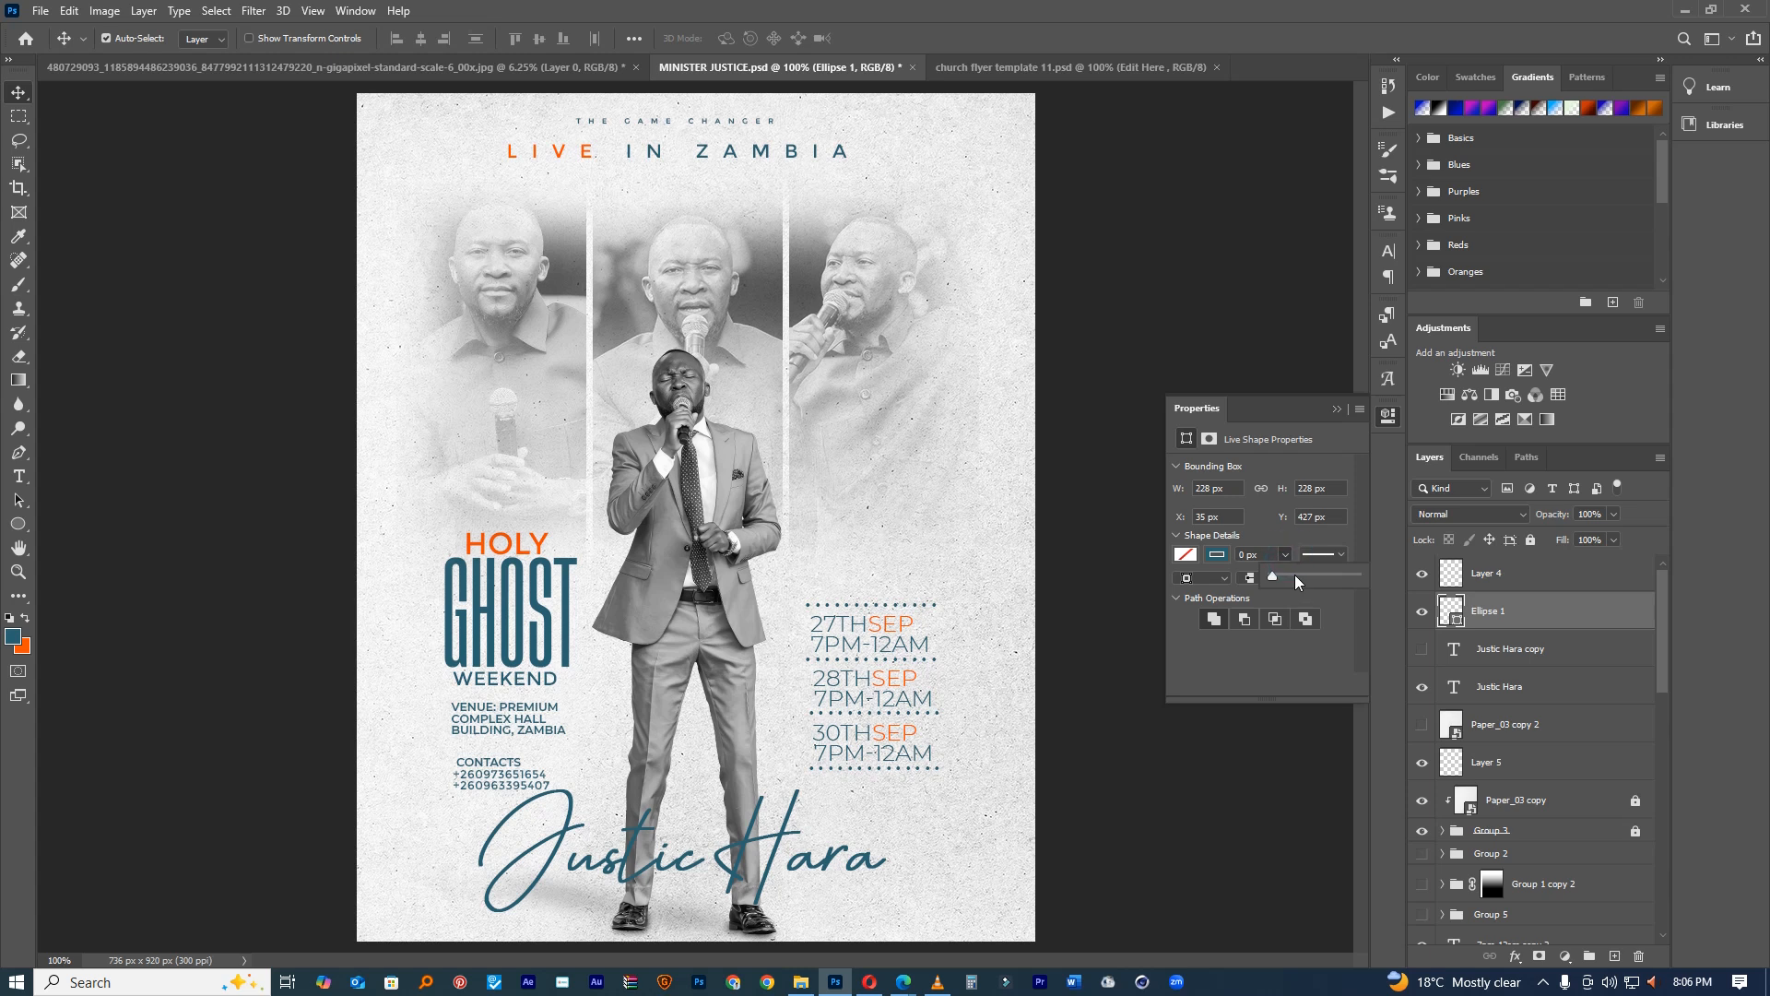
drag(1301, 577, 1294, 575)
Step: Fade the blue circle to 54% opacity and type '3 days conference' along its path
drag(1558, 519, 1513, 519)
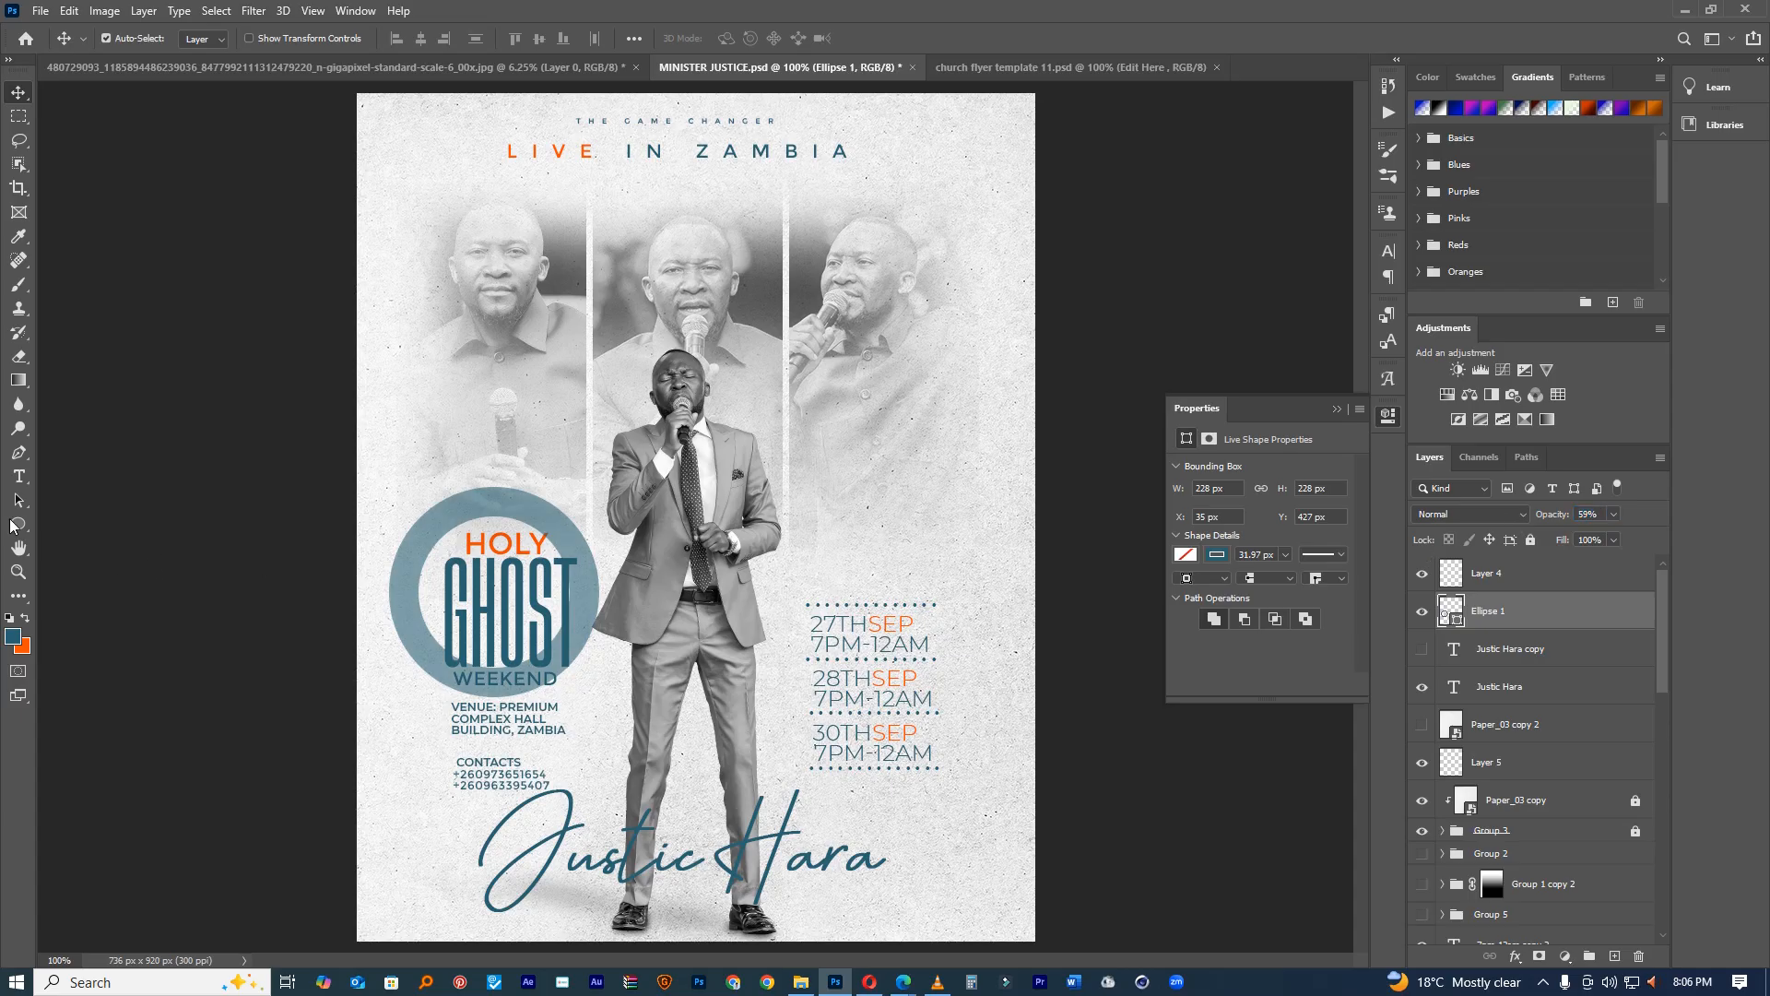
click(19, 476)
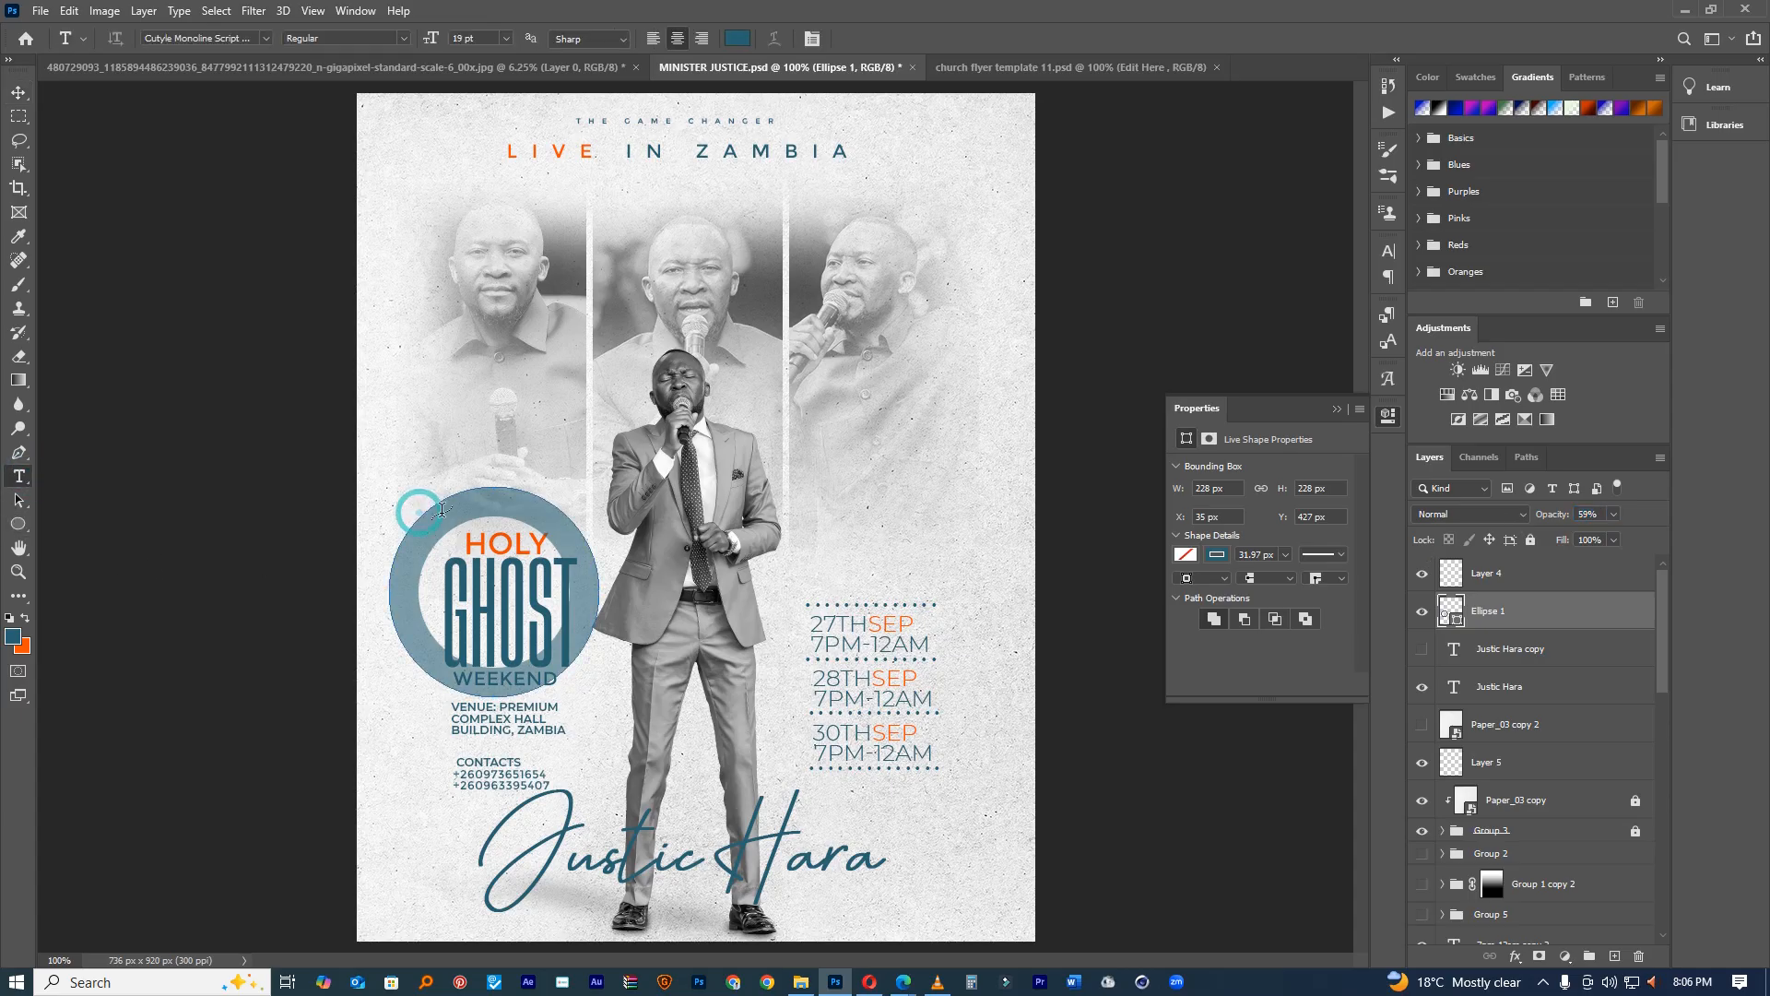
click(421, 509)
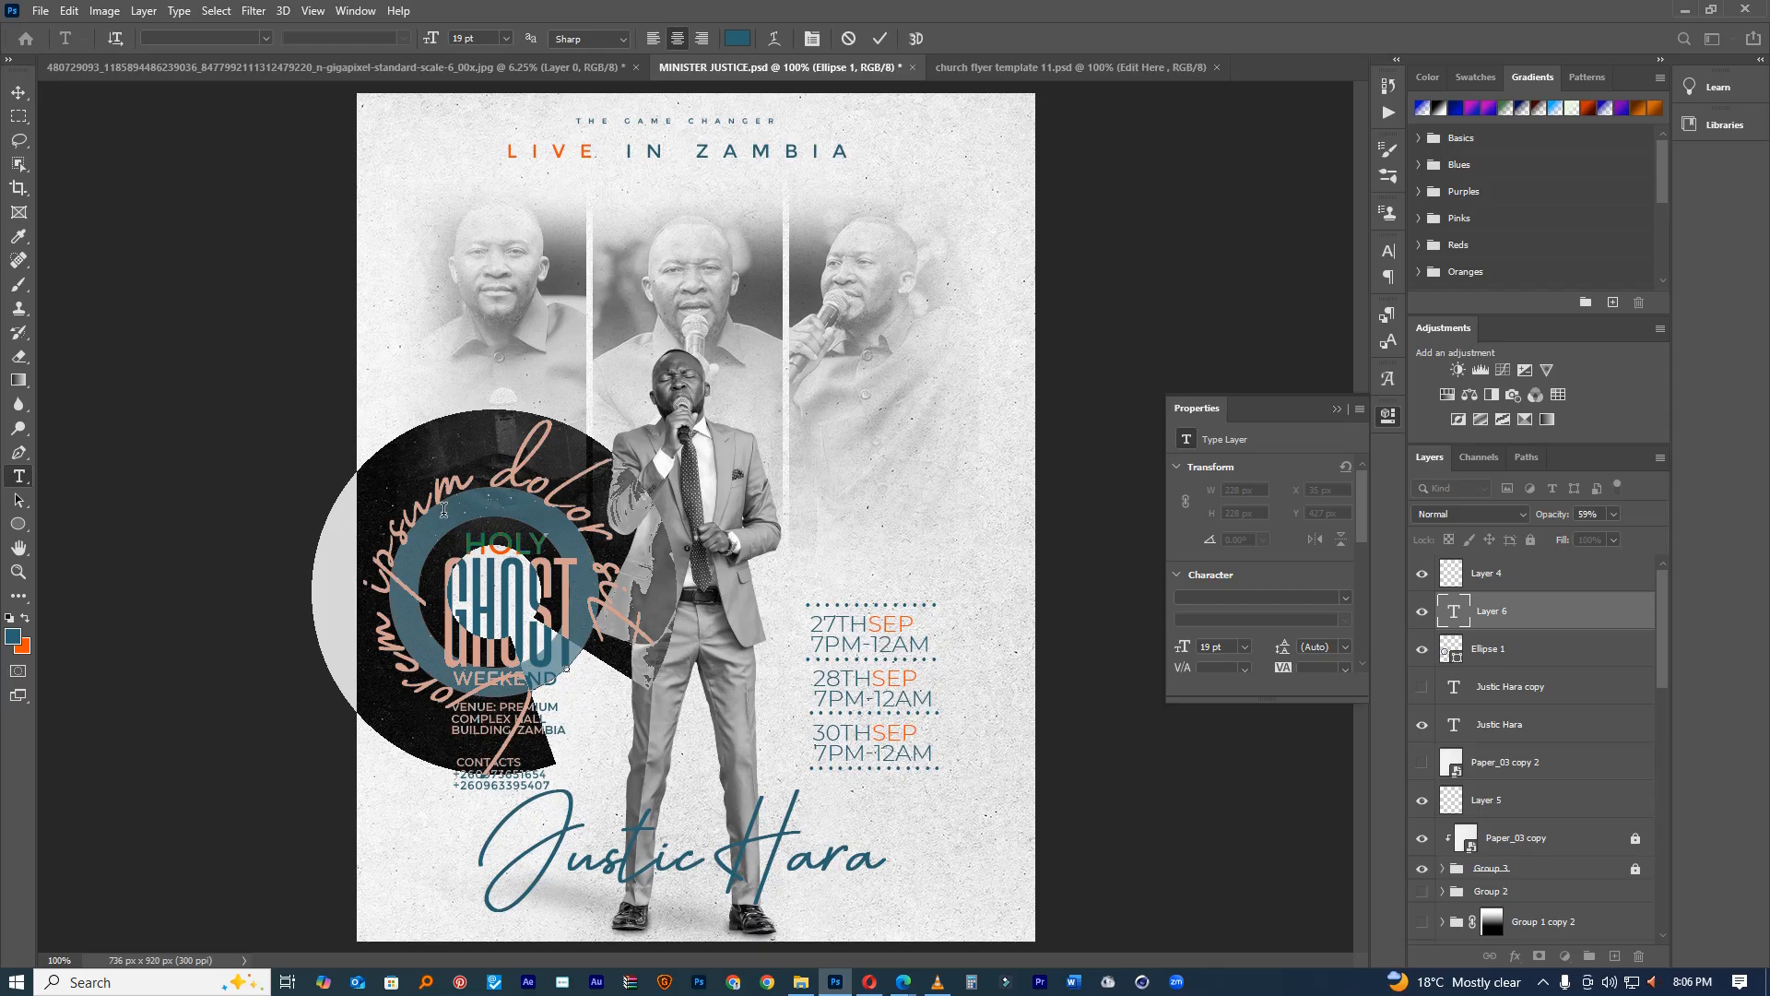
text(3 days c)
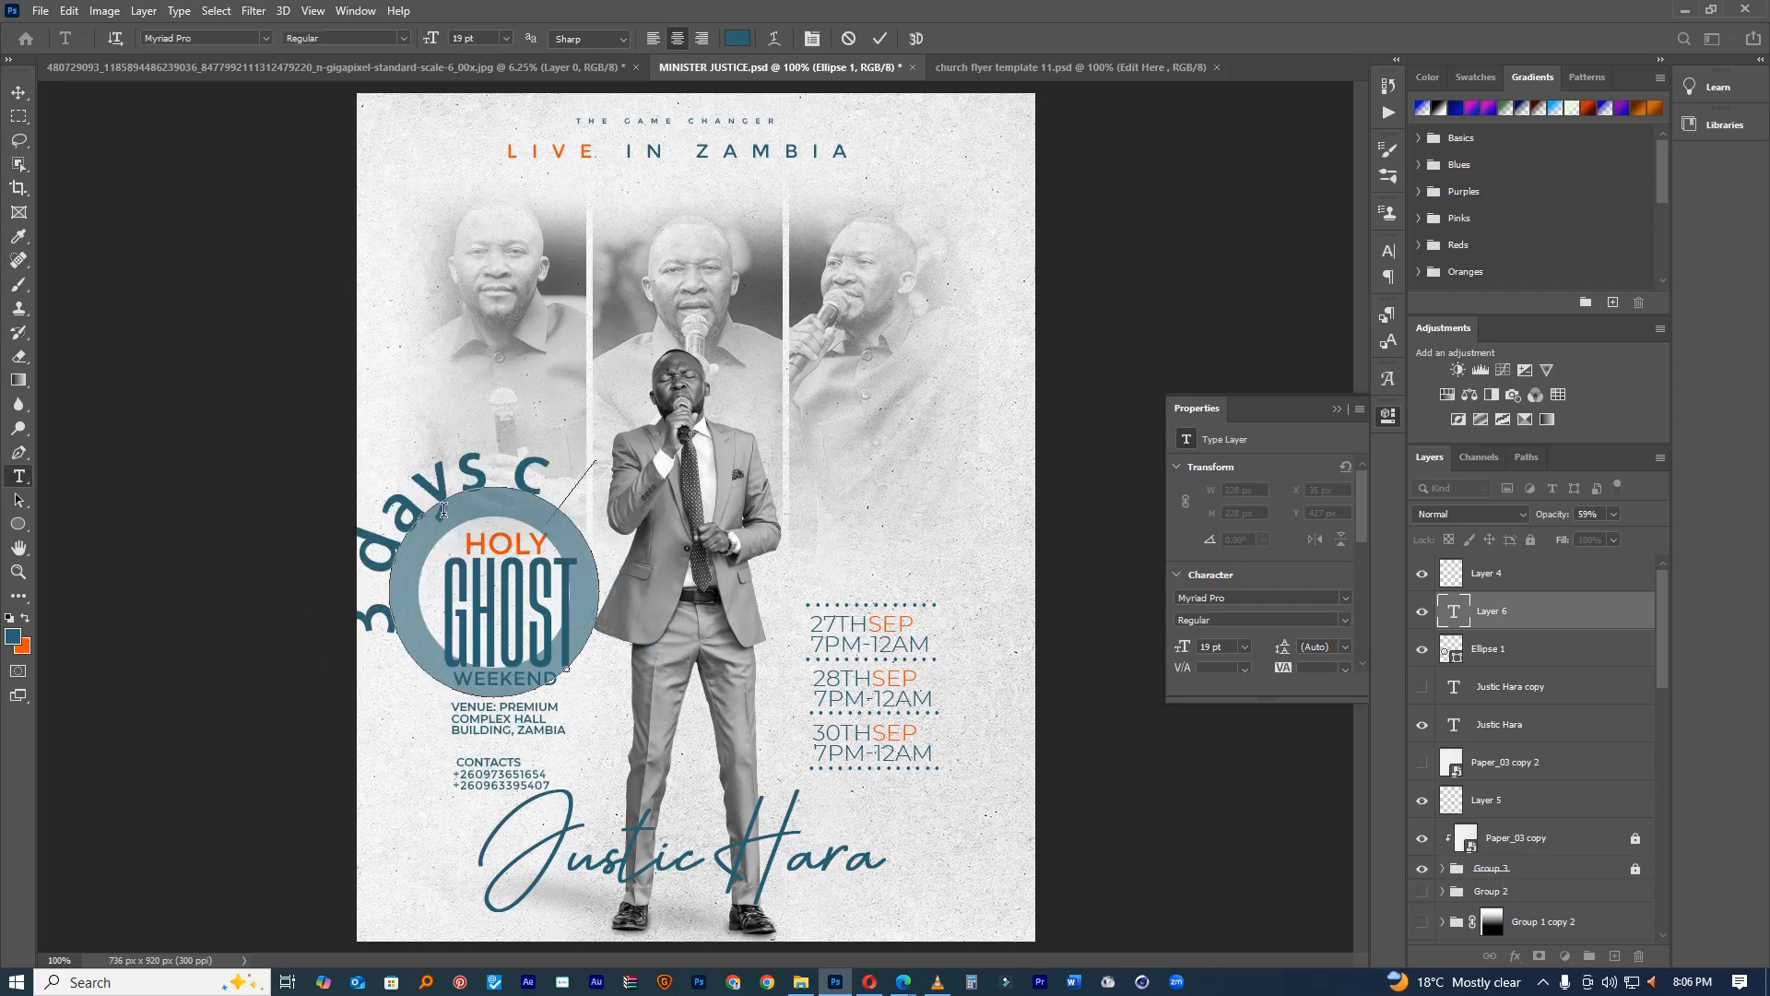
text(onference)
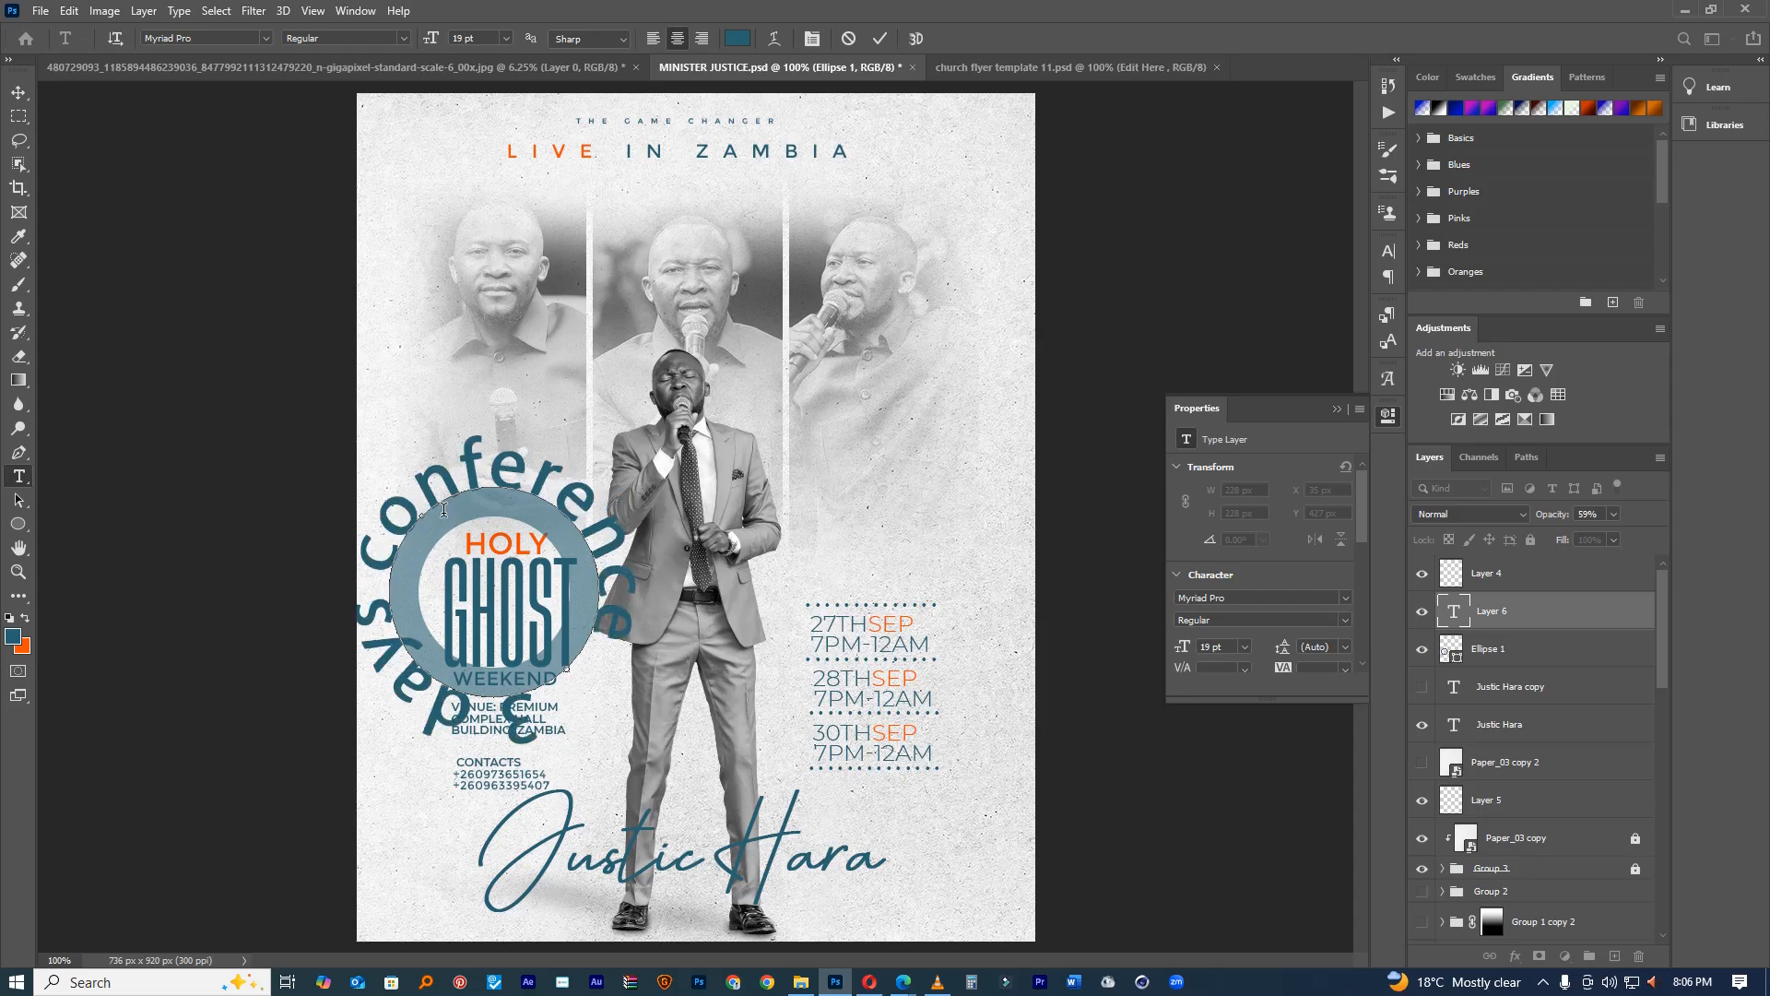
Step: Reset the curved text's character formatting and set it in Montserrat
key(ctrl+a)
click(1386, 249)
click(1203, 297)
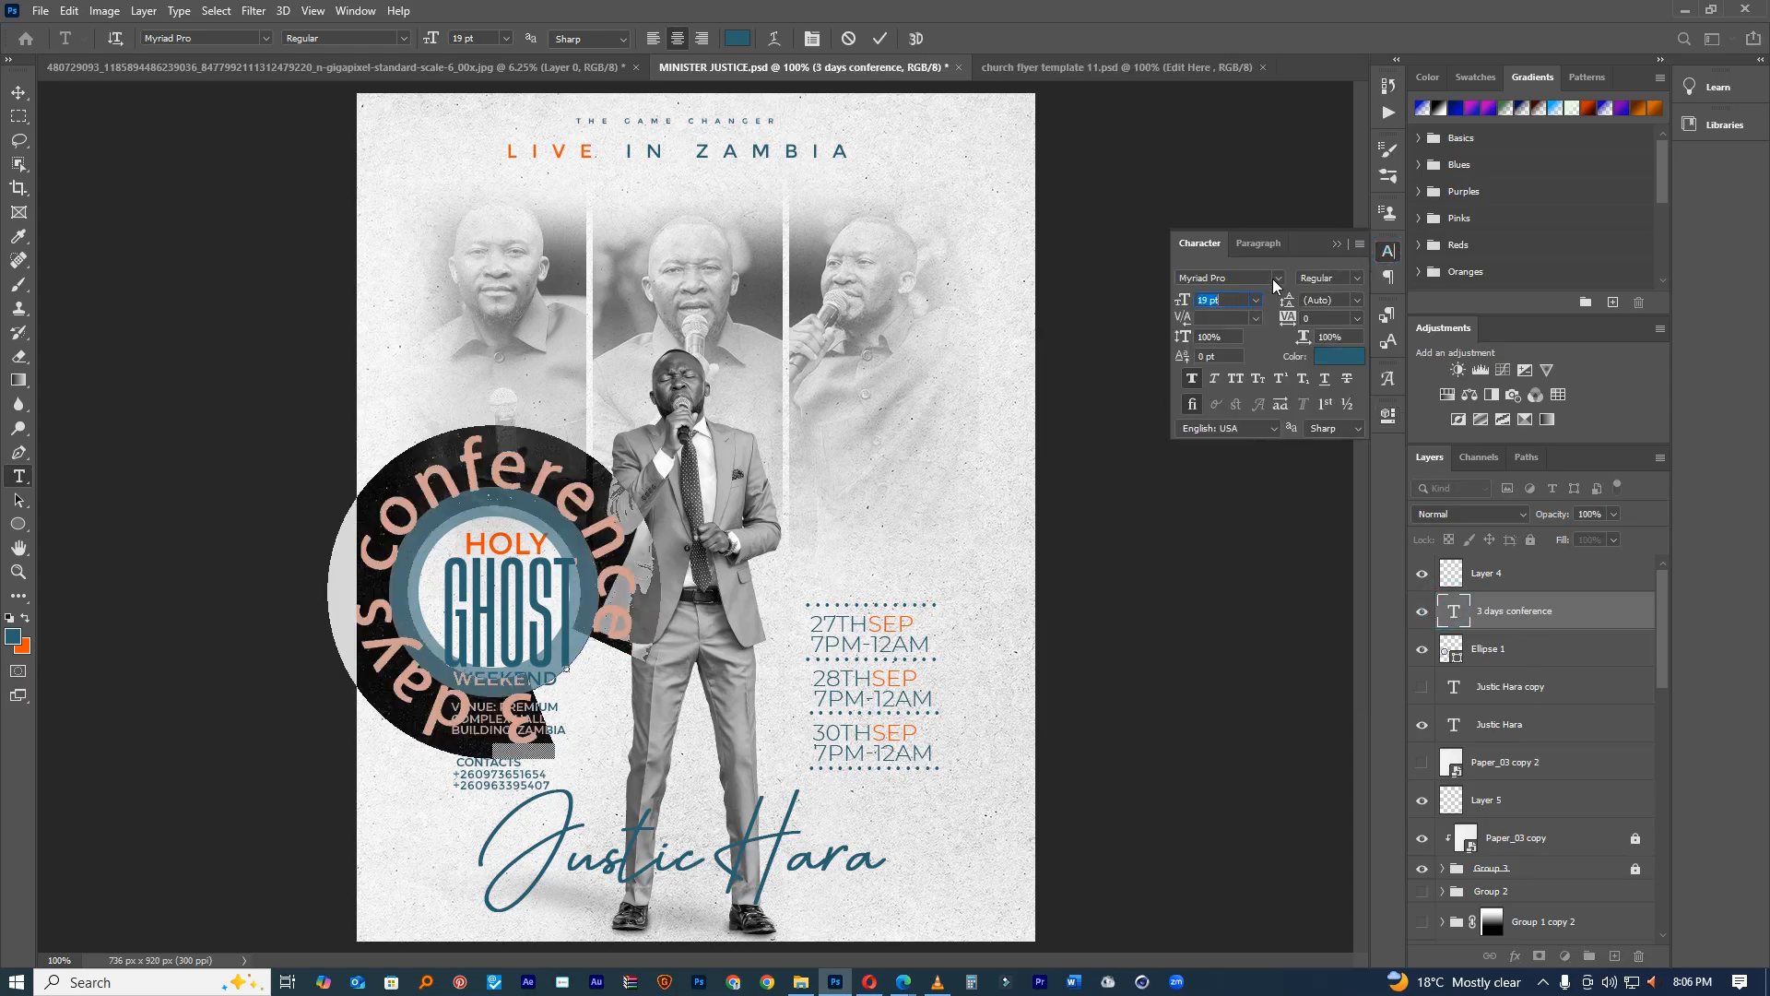
click(1360, 243)
click(1443, 573)
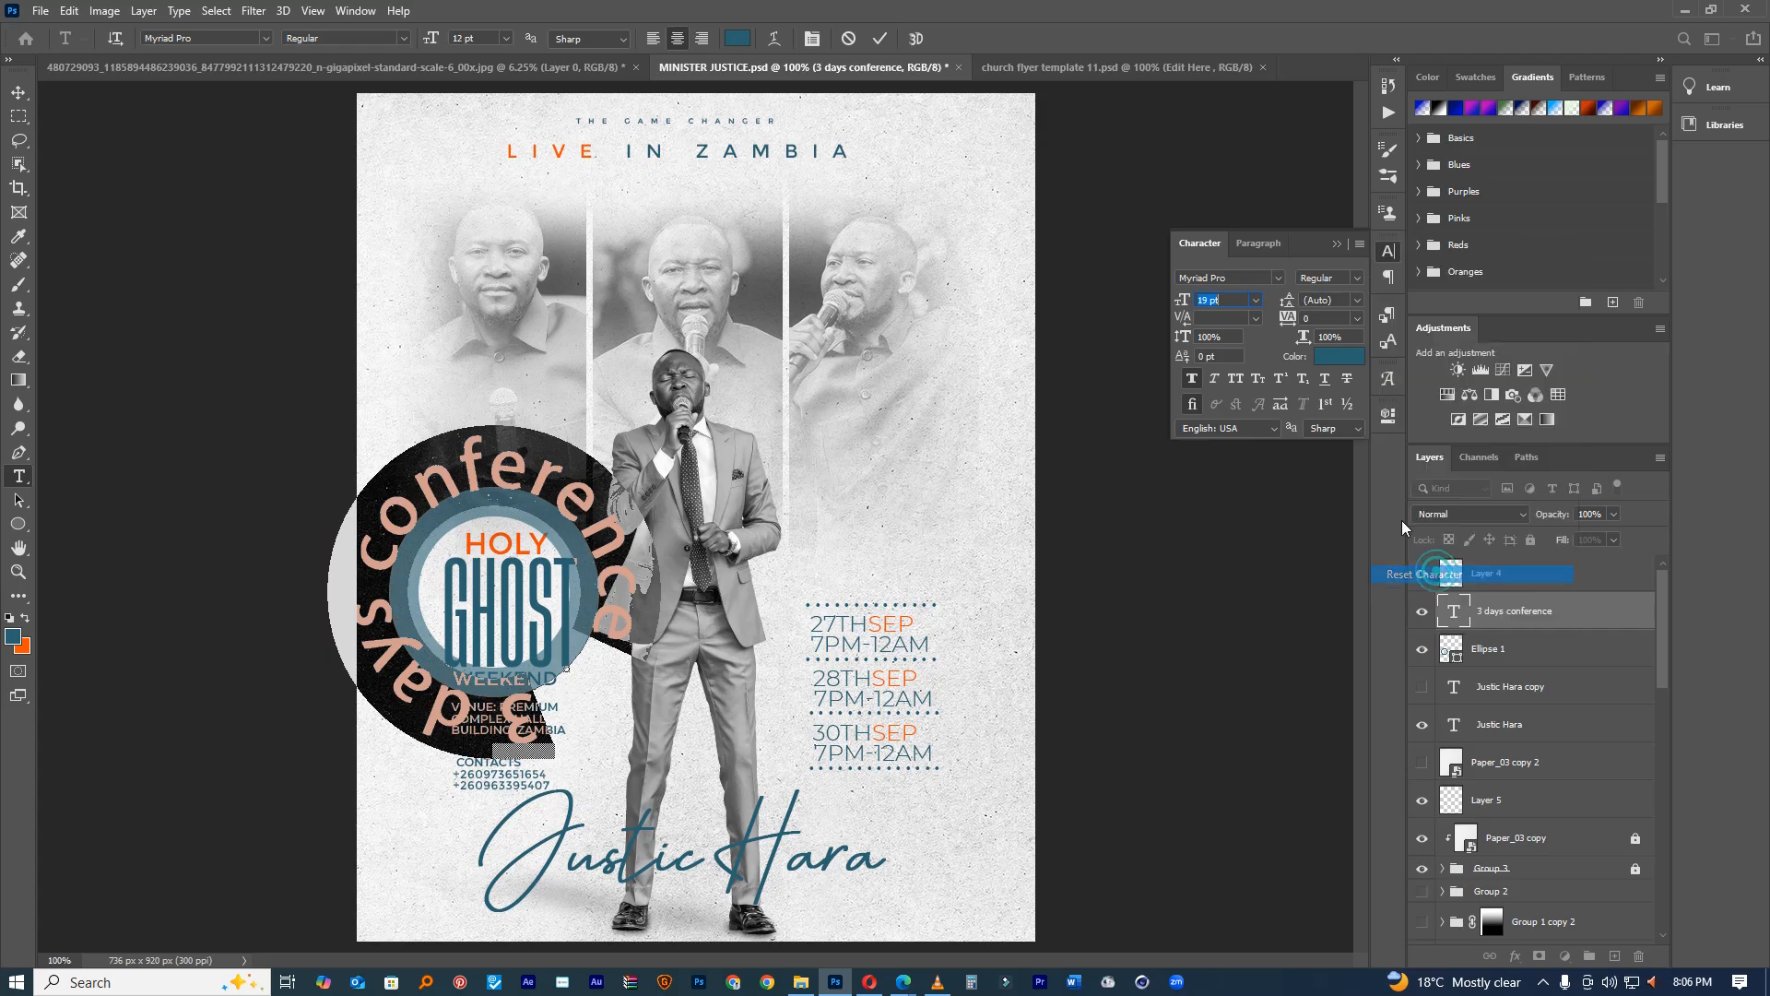
click(1256, 277)
text(mont)
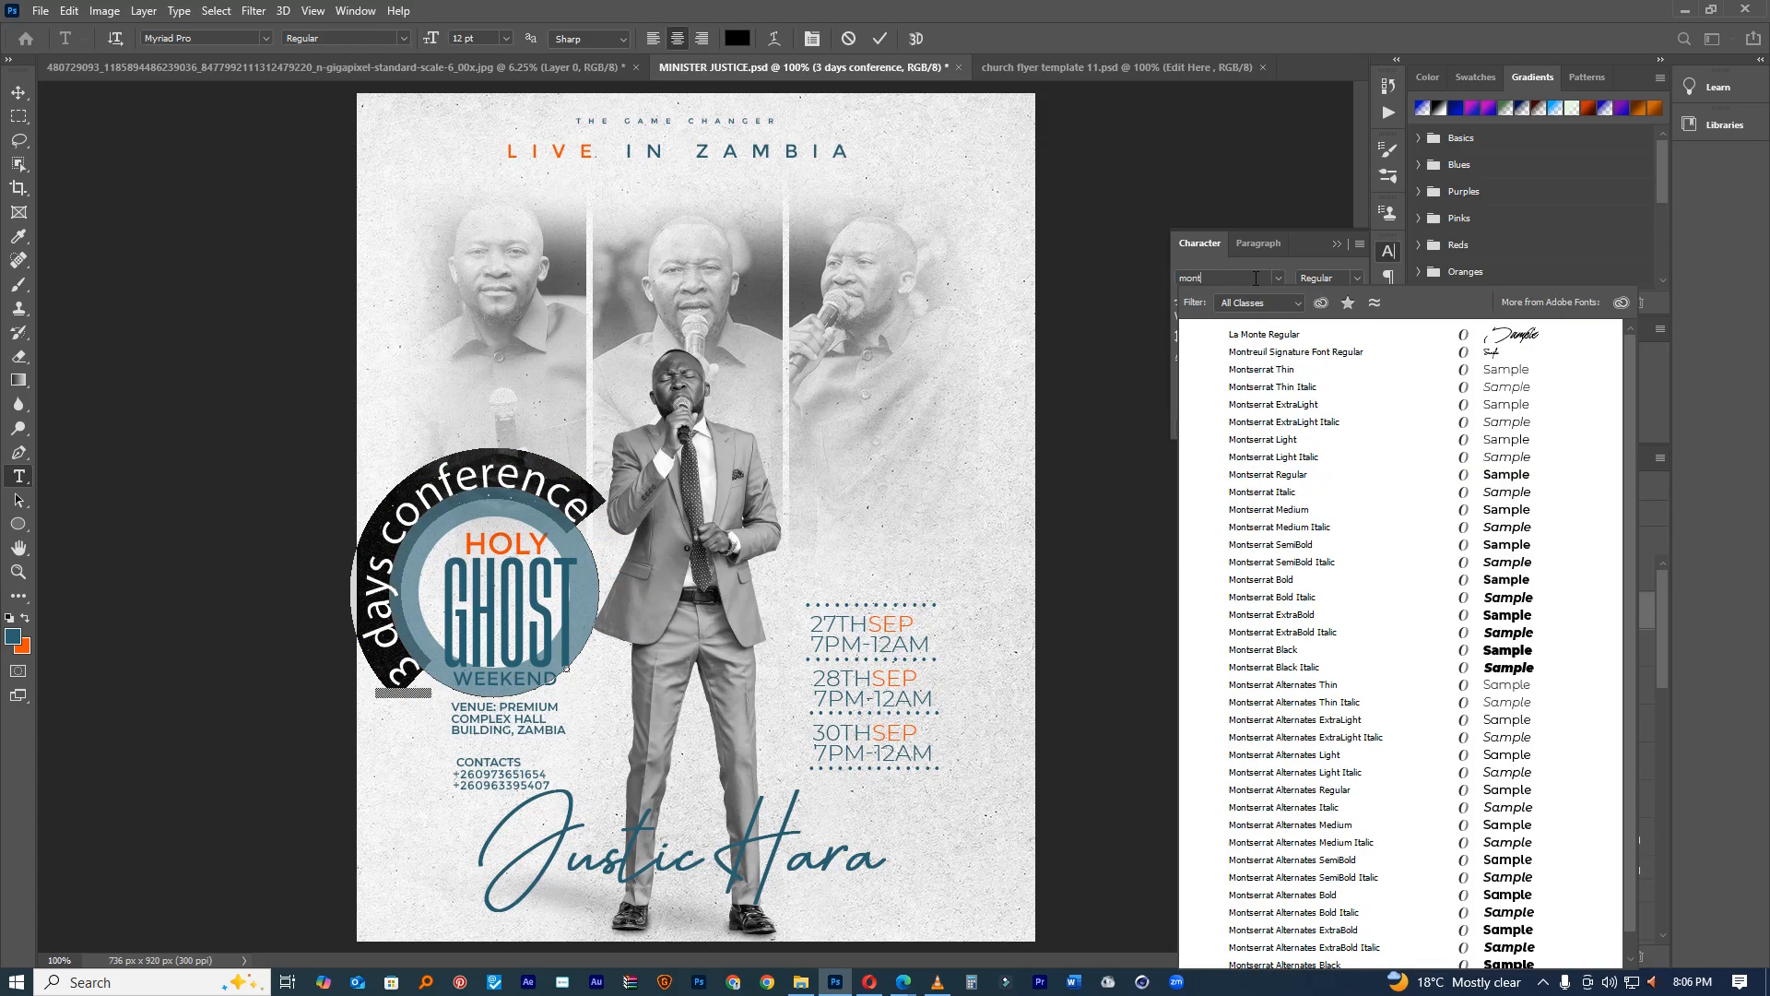
click(1486, 475)
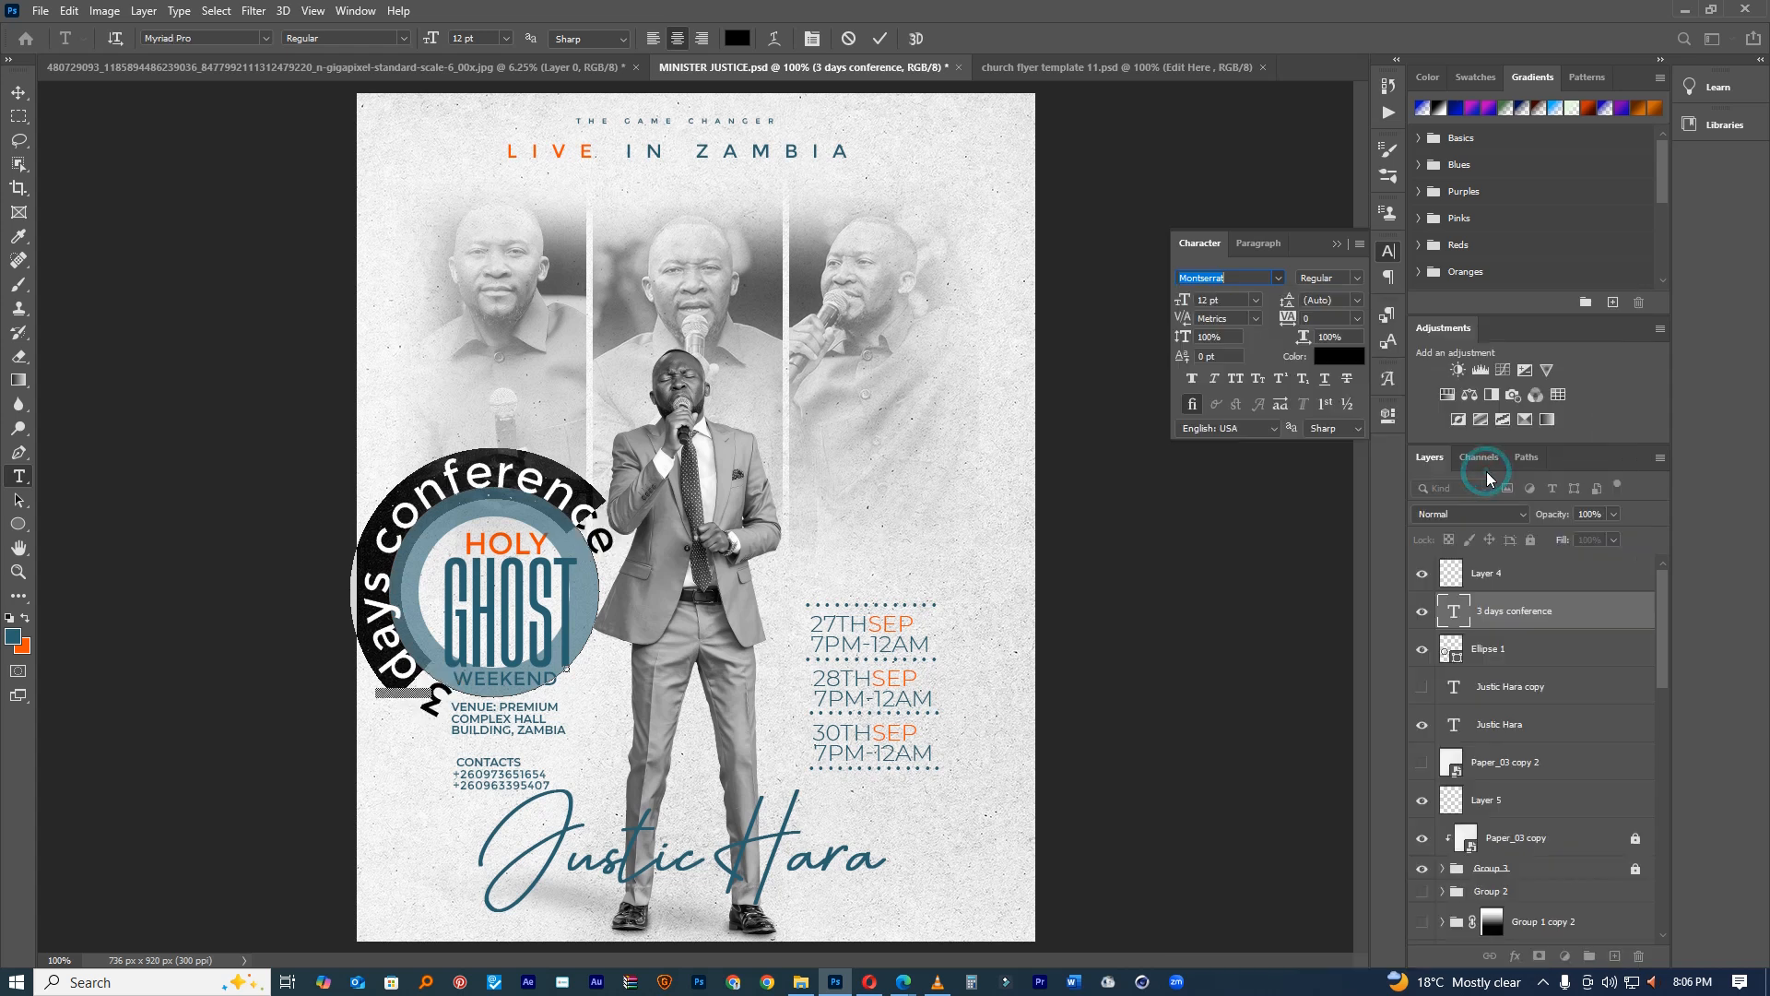
Step: Make the curved text All Caps, smaller, with tracking 440, in white
click(1359, 245)
click(1387, 349)
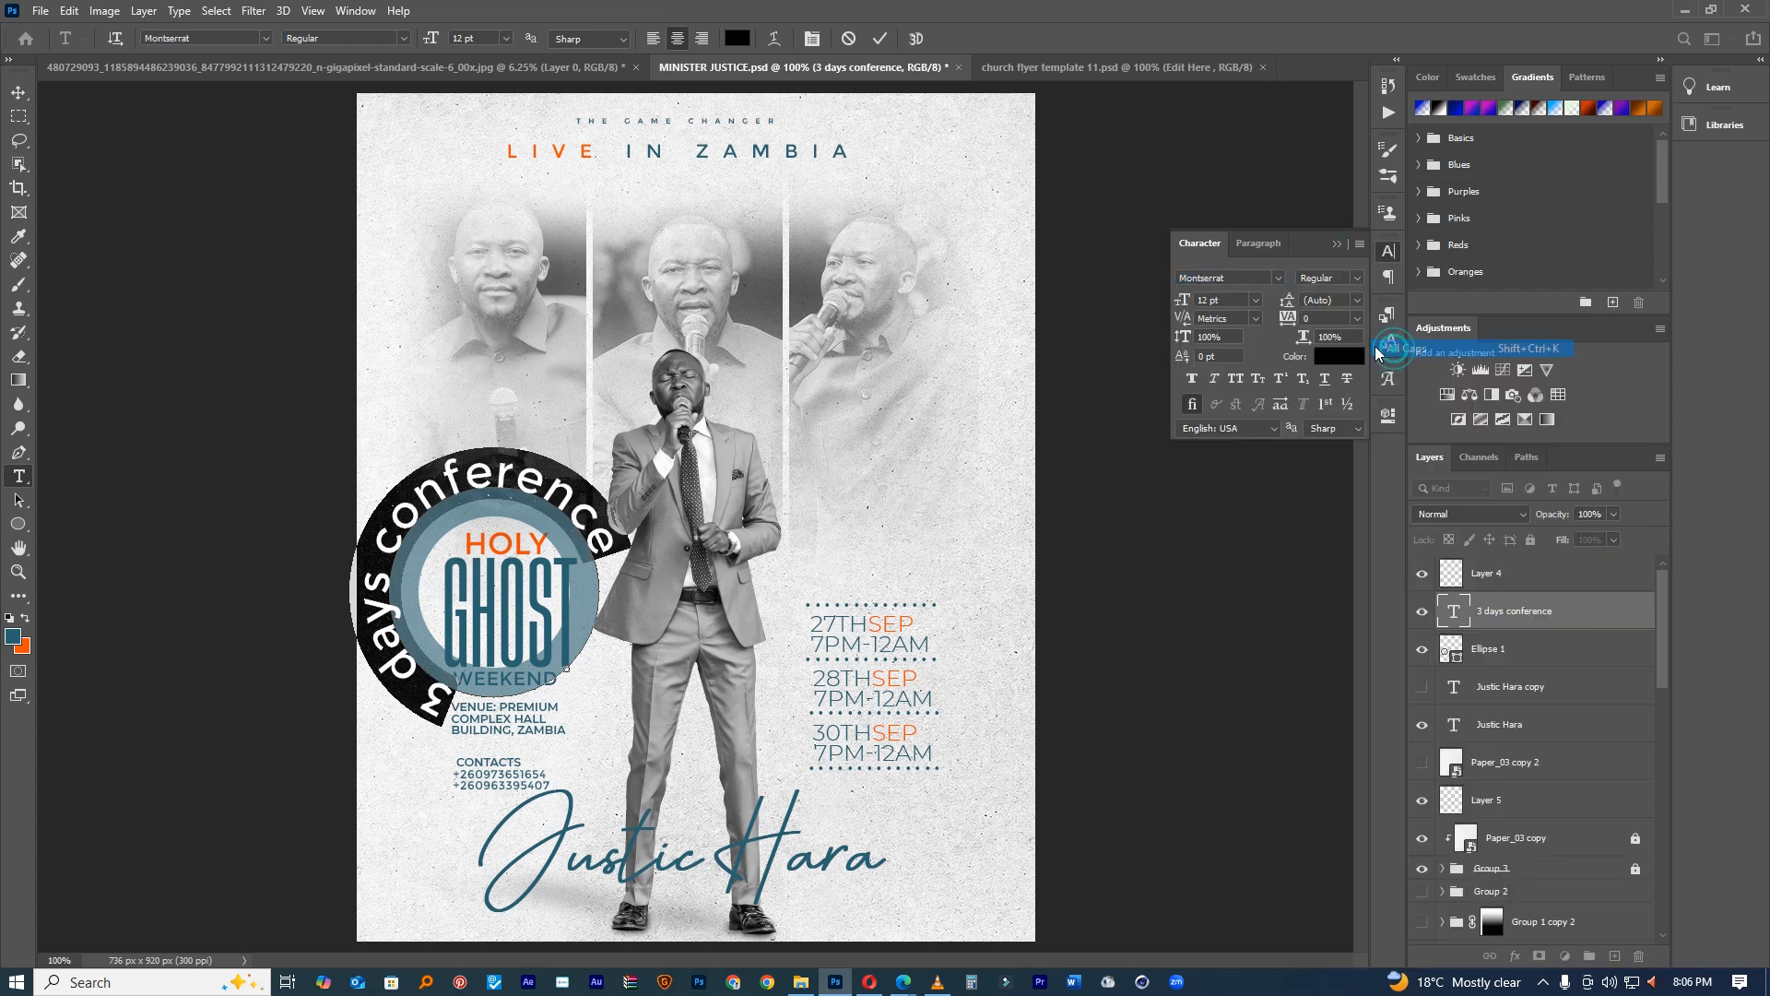
drag(1189, 299, 1175, 299)
drag(1282, 321, 1310, 319)
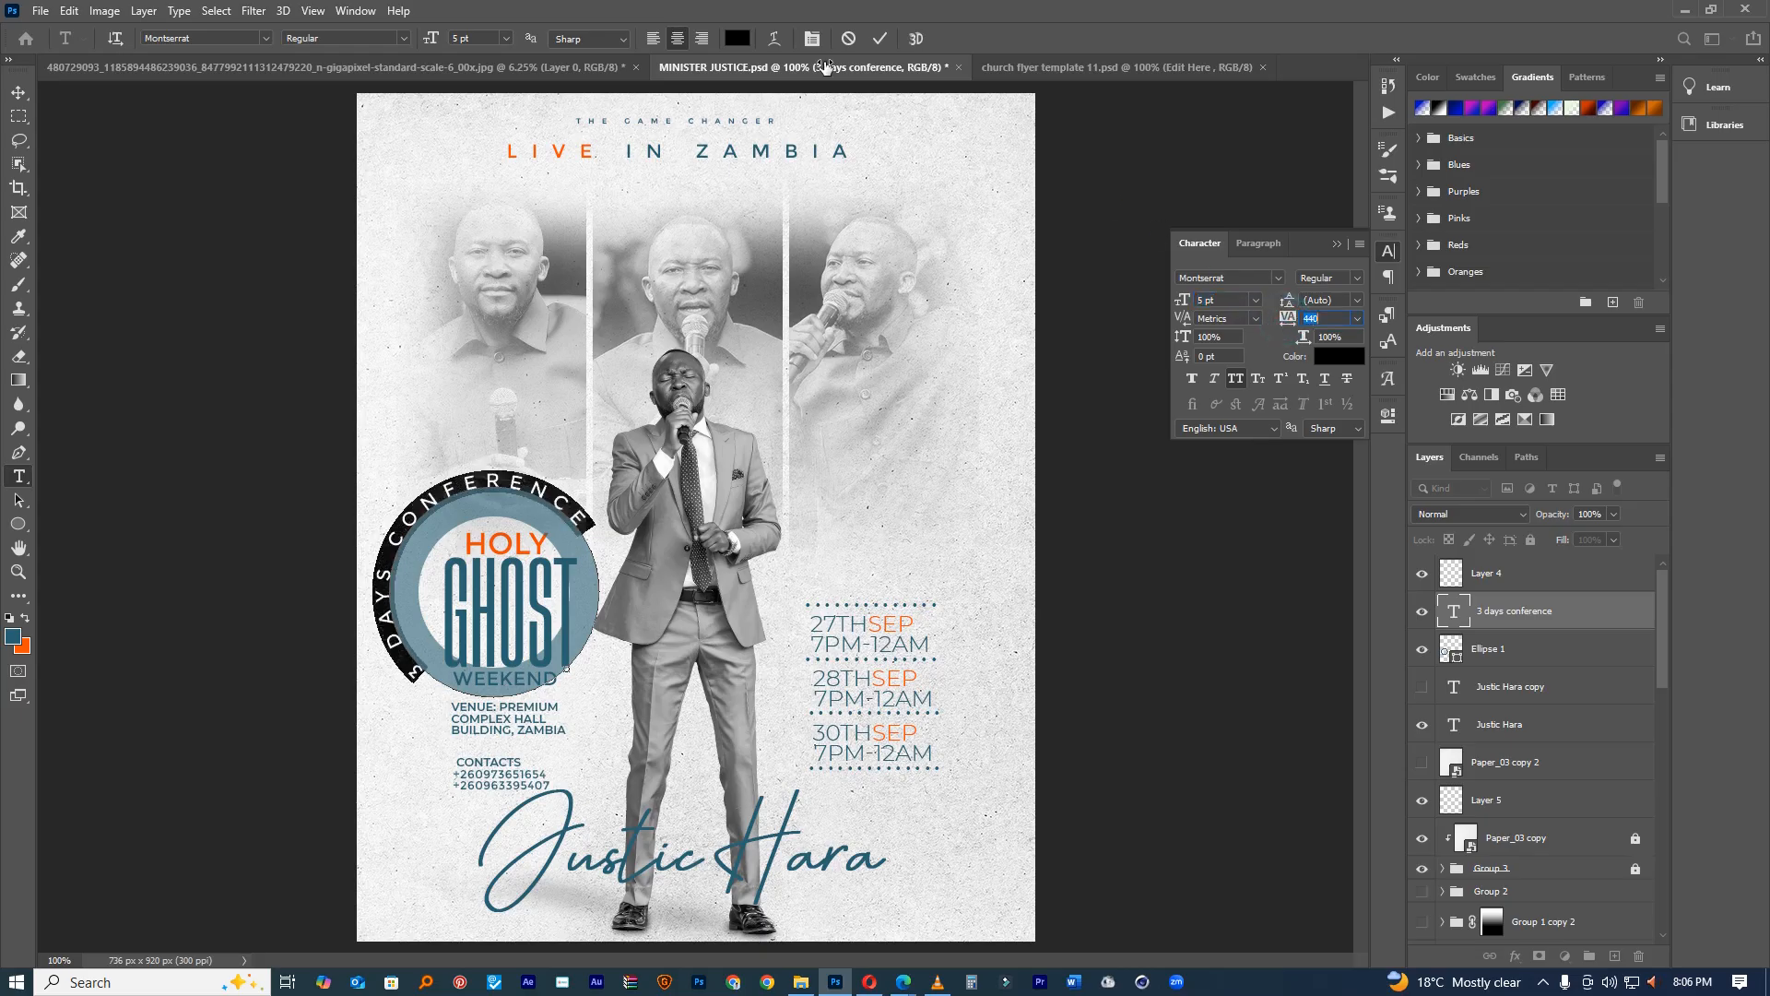
click(739, 38)
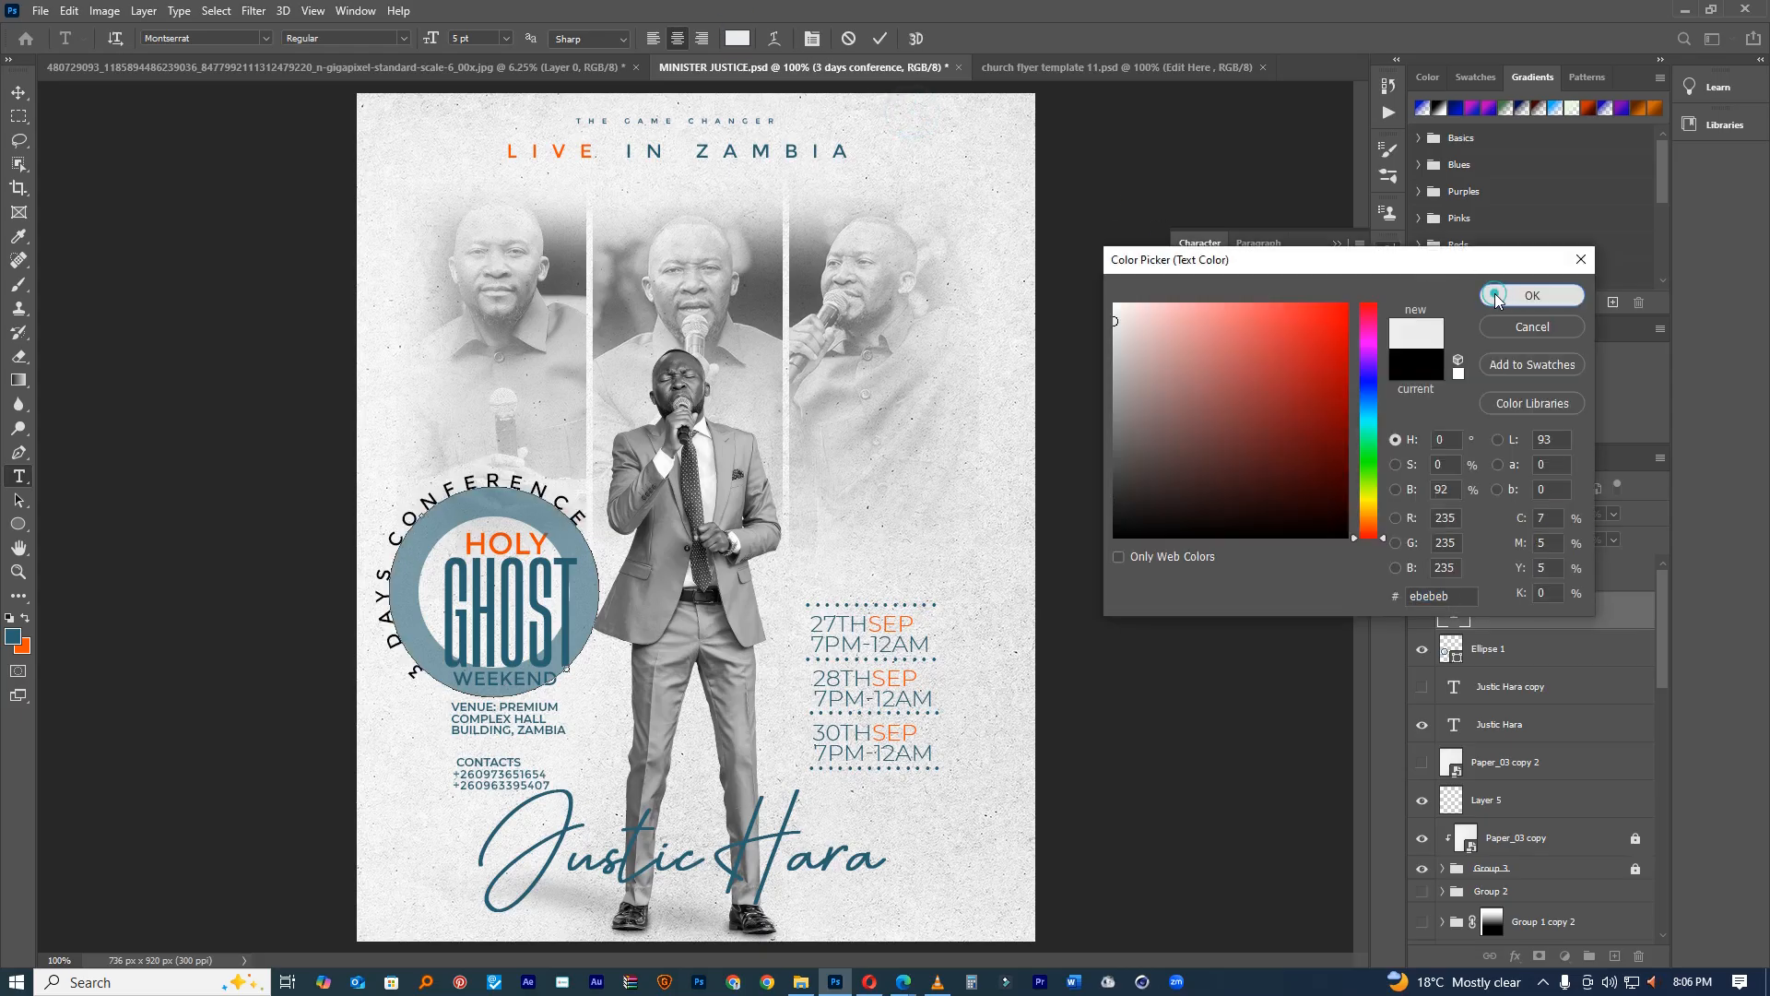
click(1498, 294)
Step: Commit the curved text and move it onto the blue ring
click(878, 39)
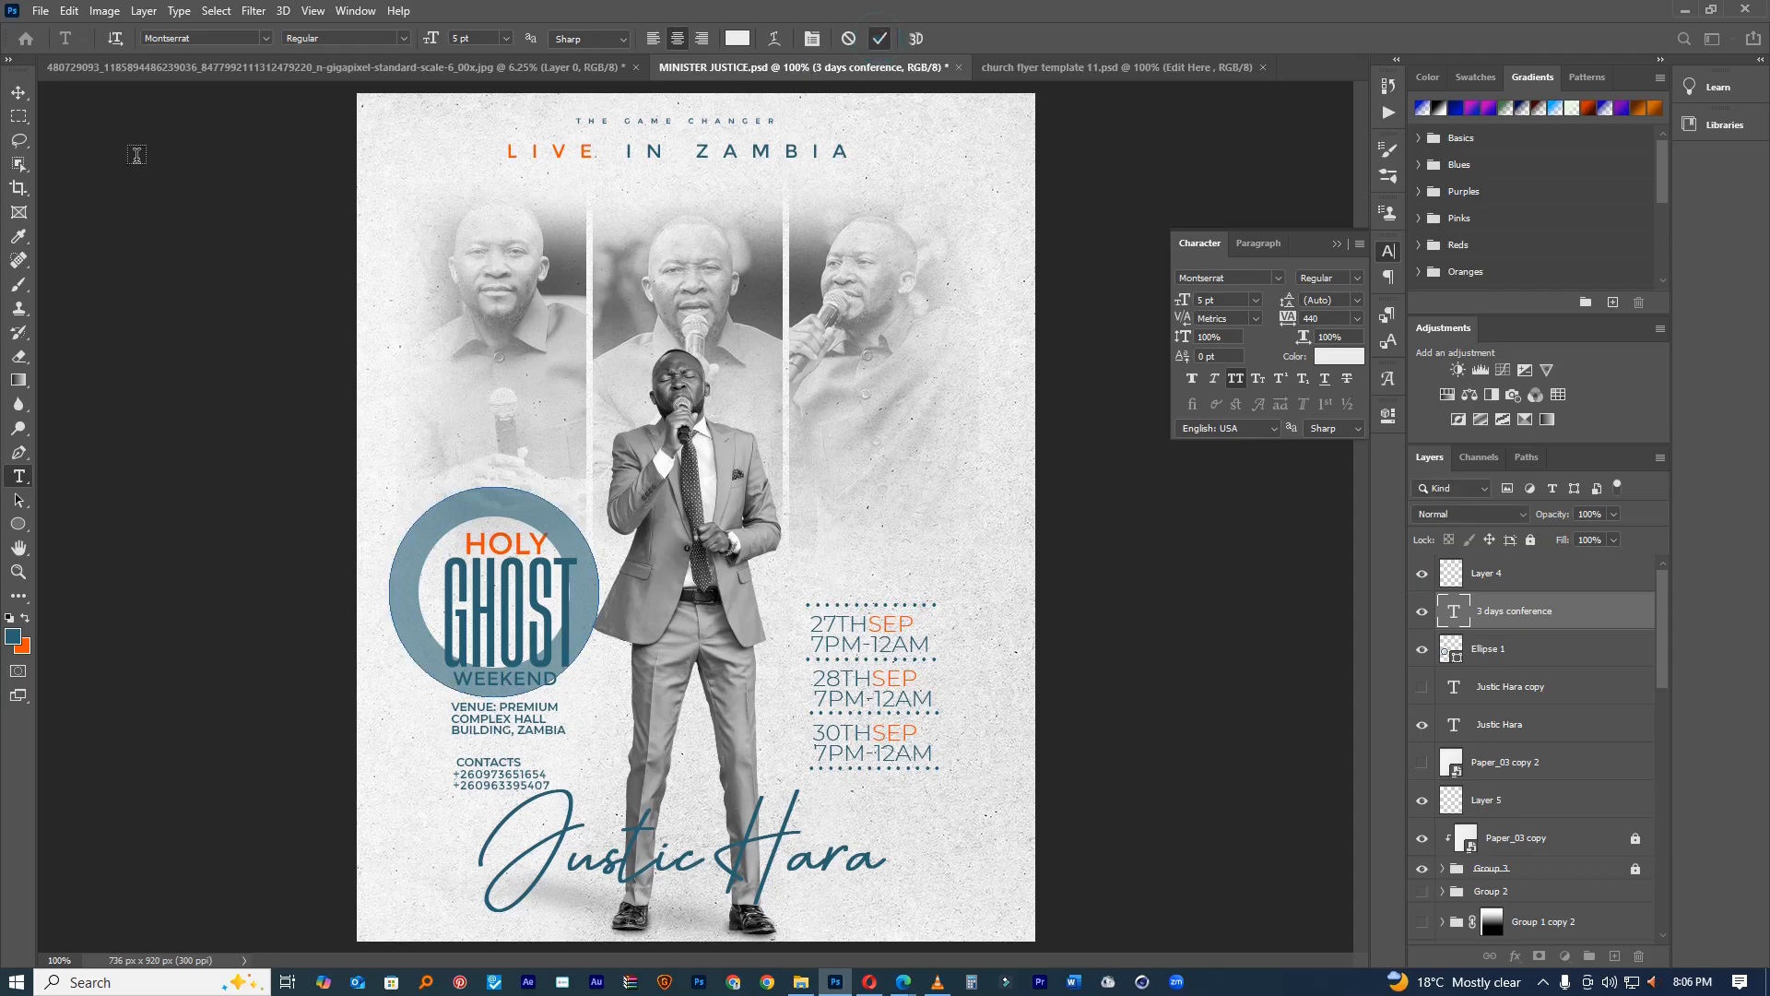
click(18, 93)
drag(542, 419, 560, 752)
Step: Move, rotate and slightly enlarge the curved text so it fits the ring
key(ctrl+t)
drag(564, 572, 592, 575)
drag(670, 527, 564, 451)
drag(529, 519, 578, 459)
drag(567, 541, 604, 510)
drag(557, 528, 556, 538)
click(911, 39)
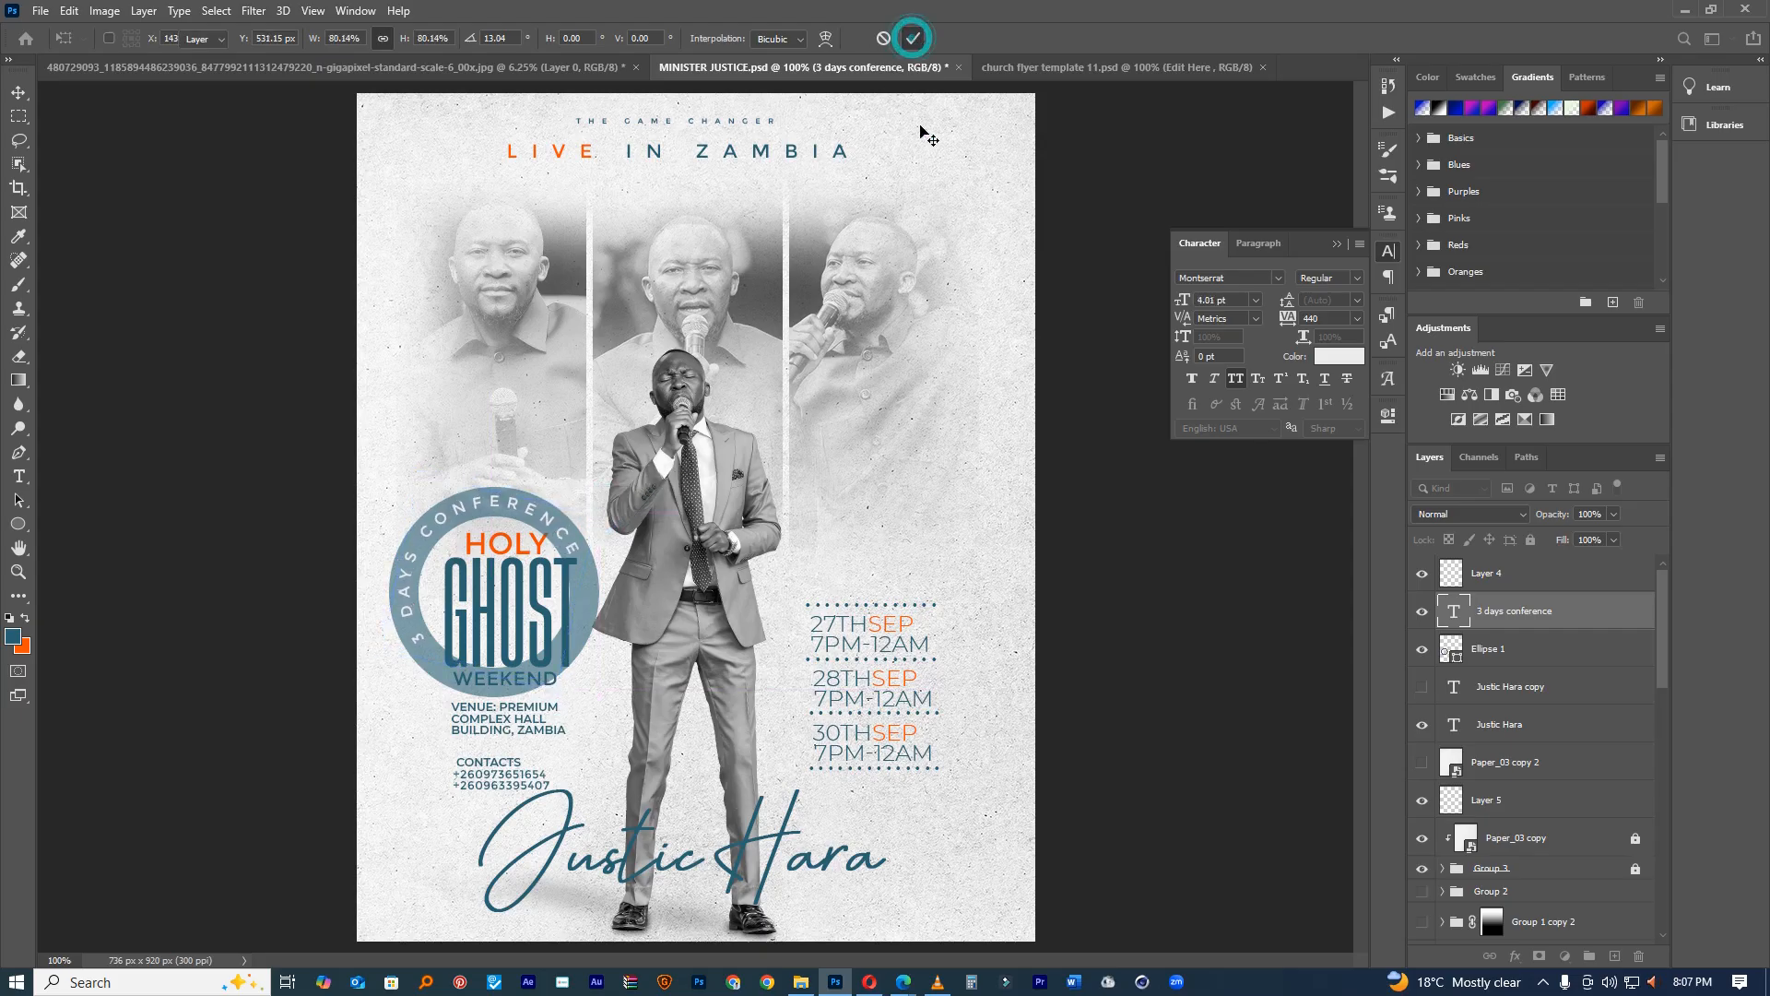
Step: Lower the Ellipse 1 circle layer's opacity to 17%
click(1519, 652)
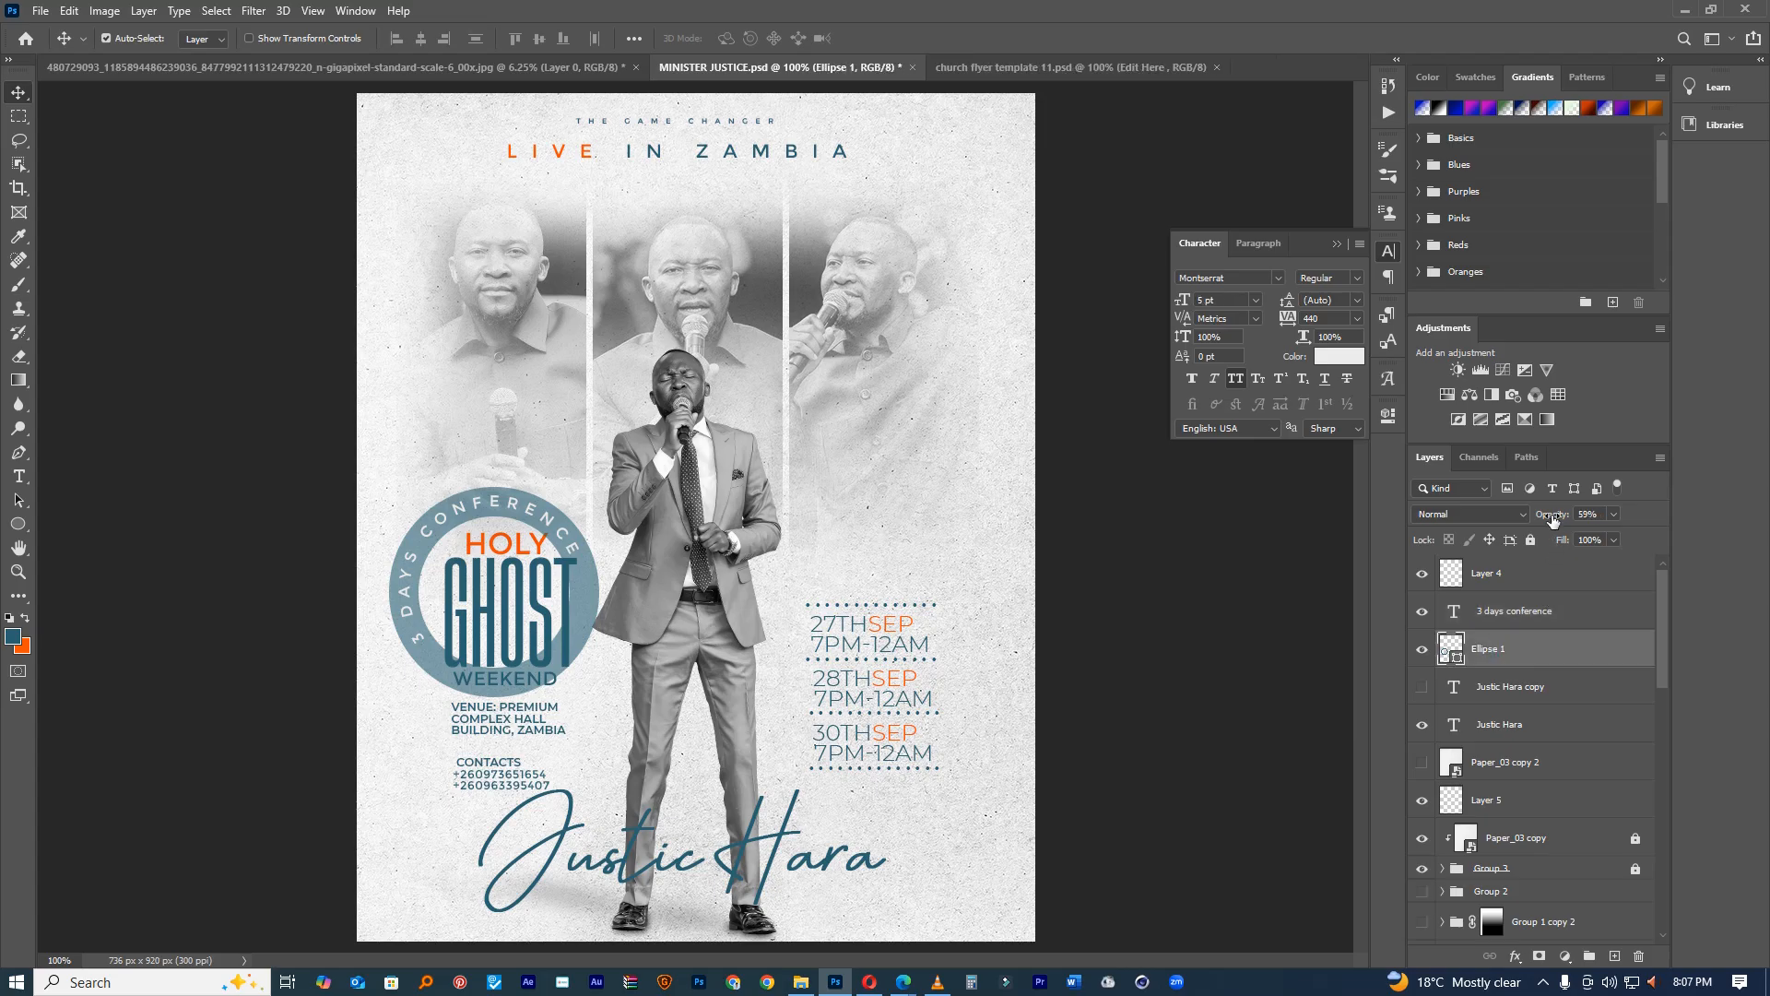
drag(1552, 514, 1509, 519)
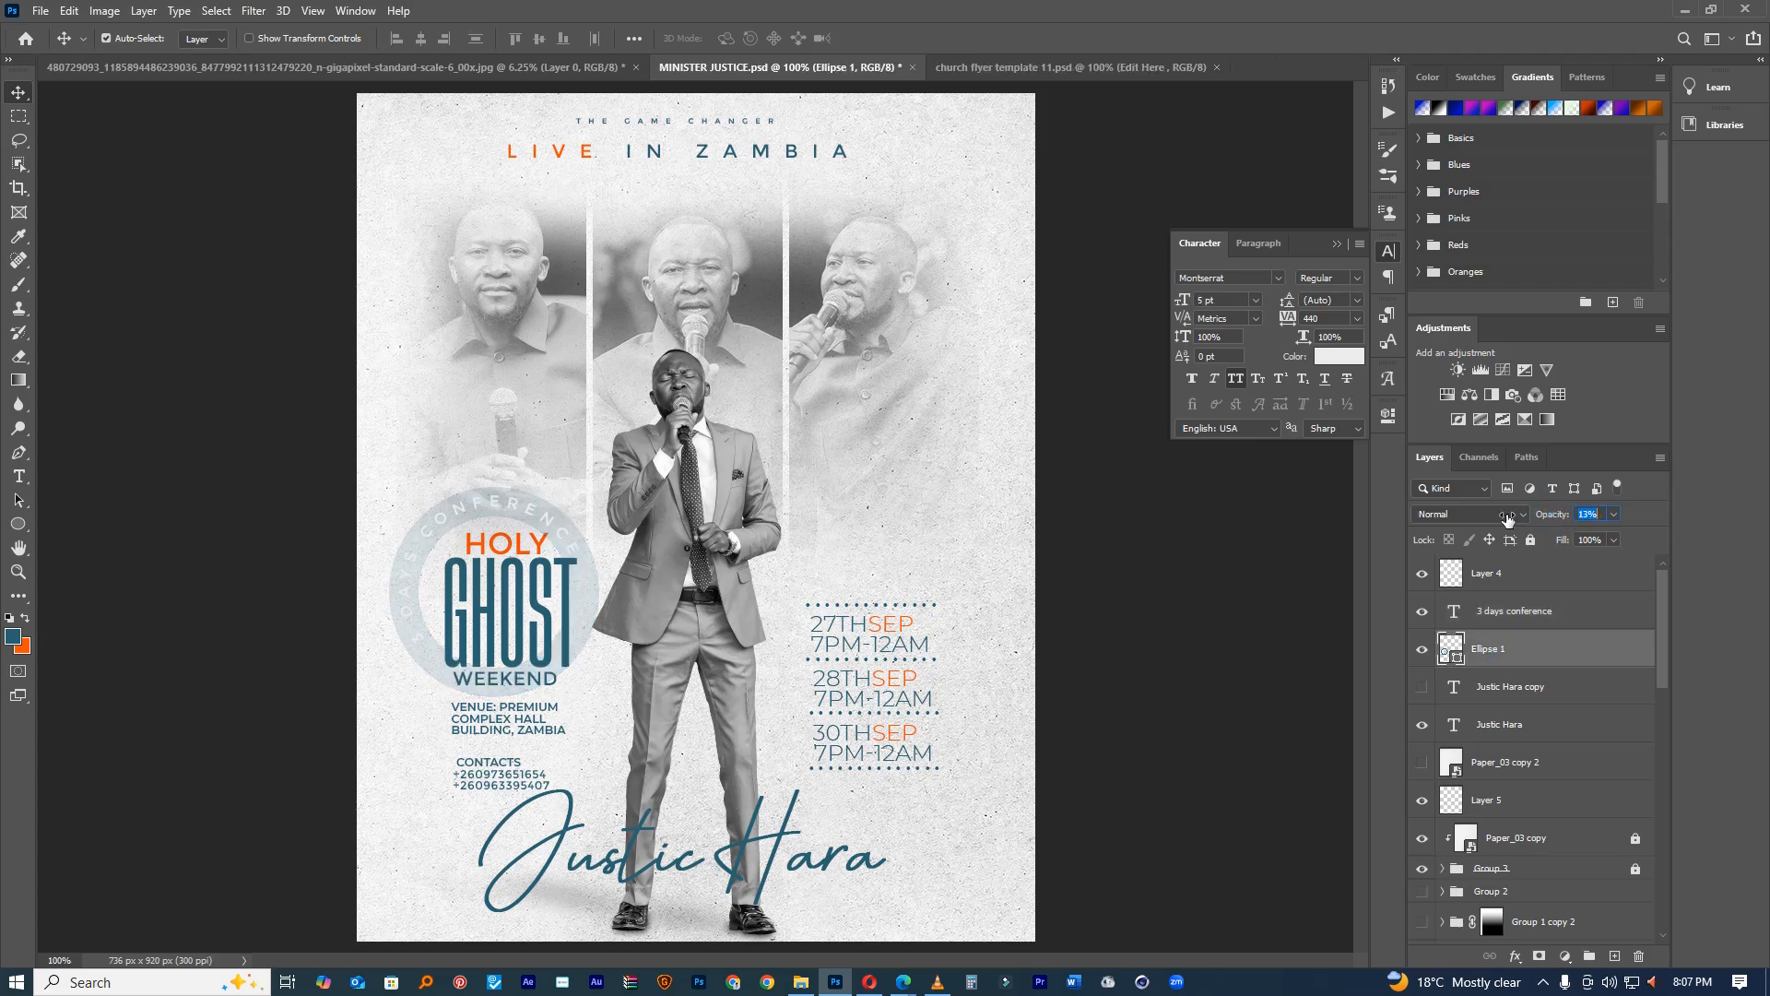
drag(1510, 518, 1510, 518)
Step: Make the curved text Bold and colour it teal #2a6271
double_click(1454, 613)
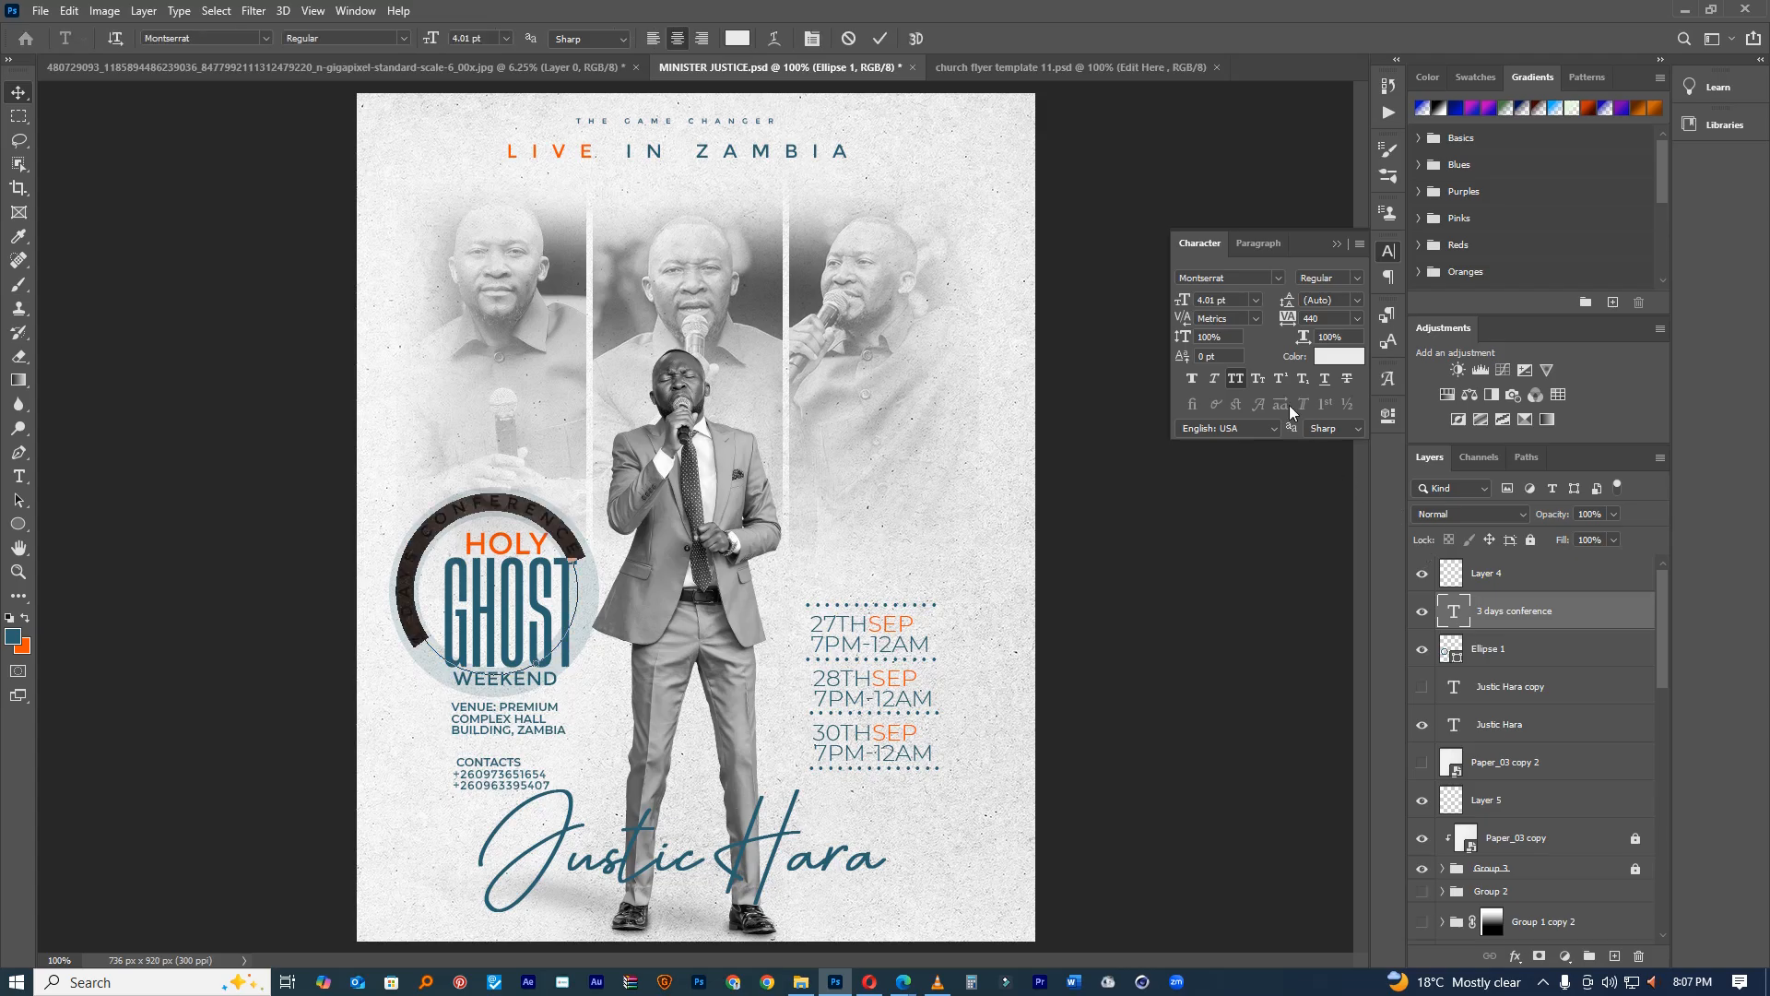
click(1357, 277)
click(1355, 468)
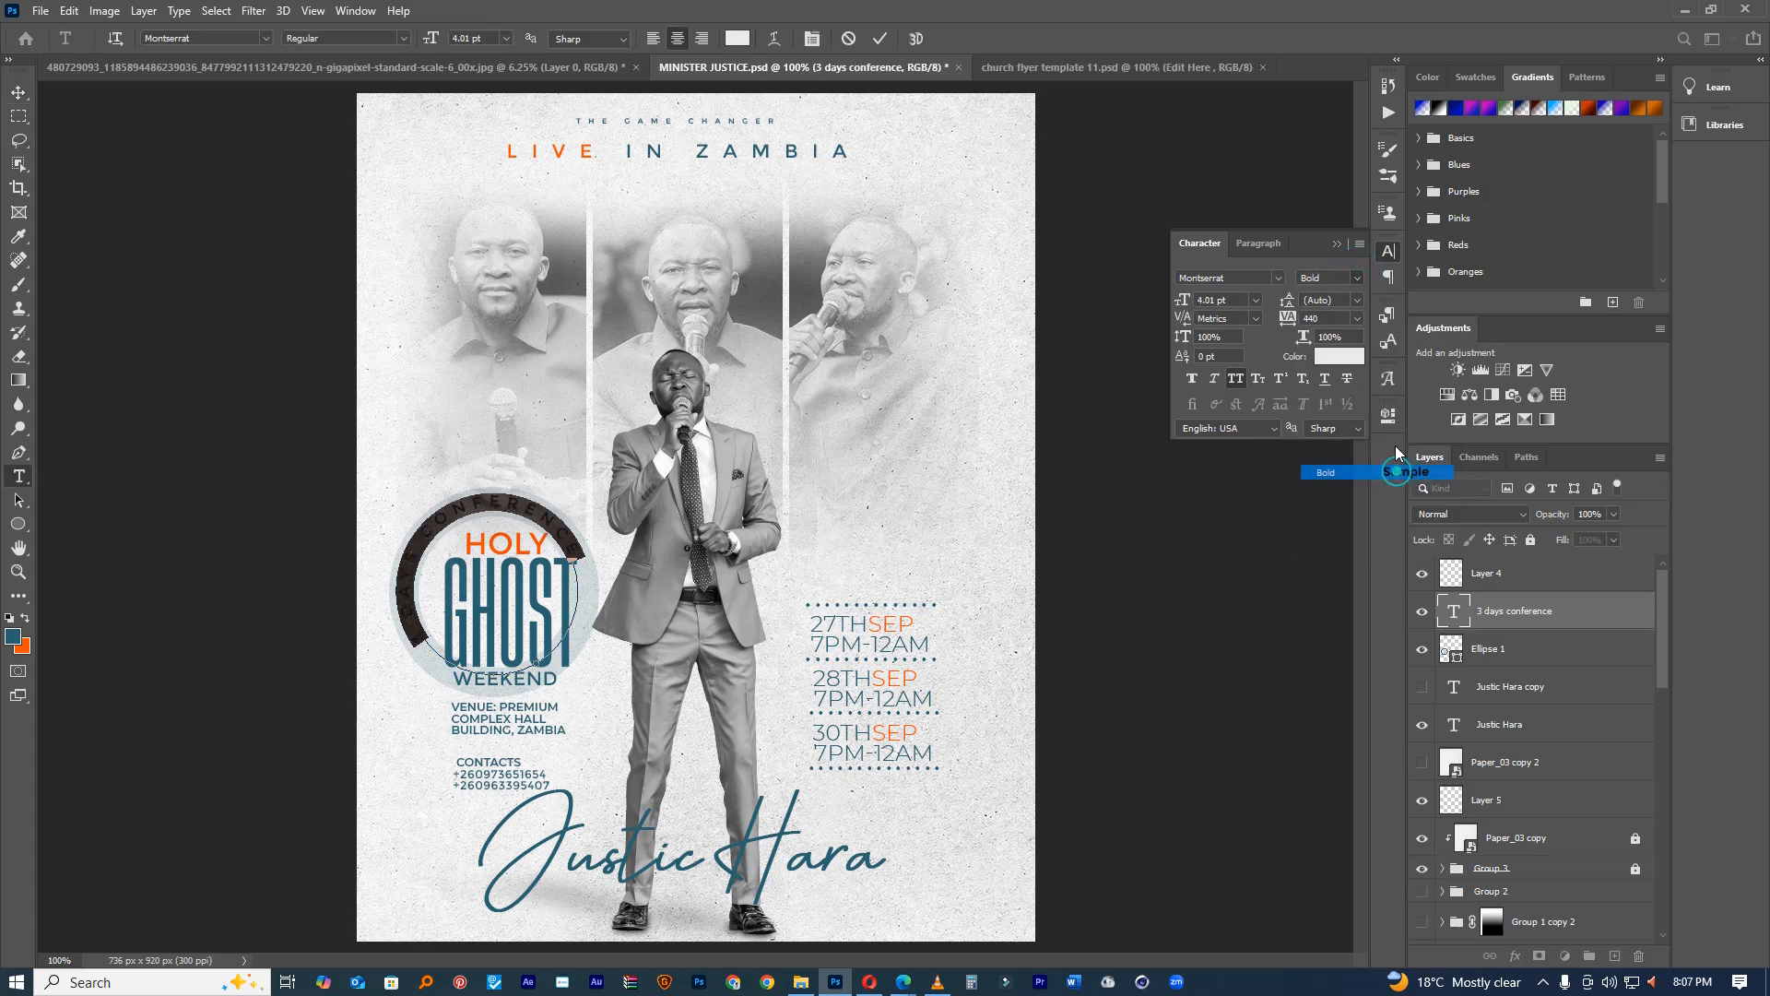
click(1342, 356)
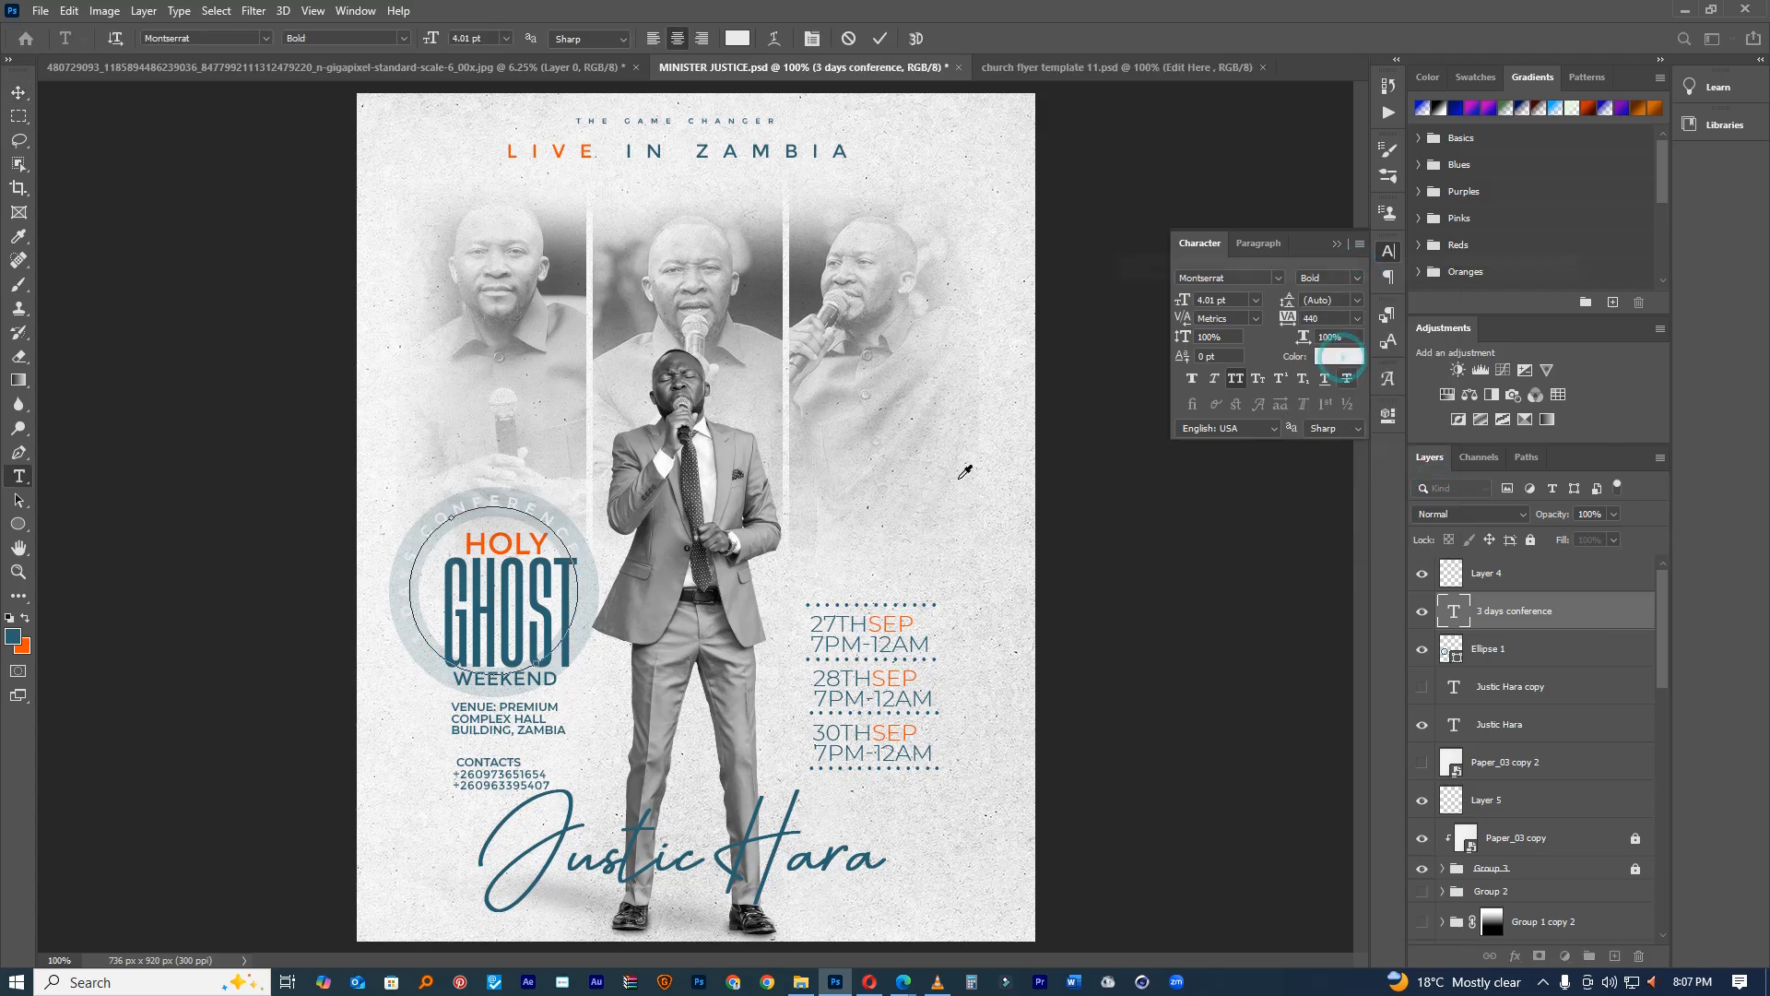
click(16, 632)
click(1531, 295)
Step: Add a layer mask to the Ellipse 1 circle layer
click(1480, 651)
key(v)
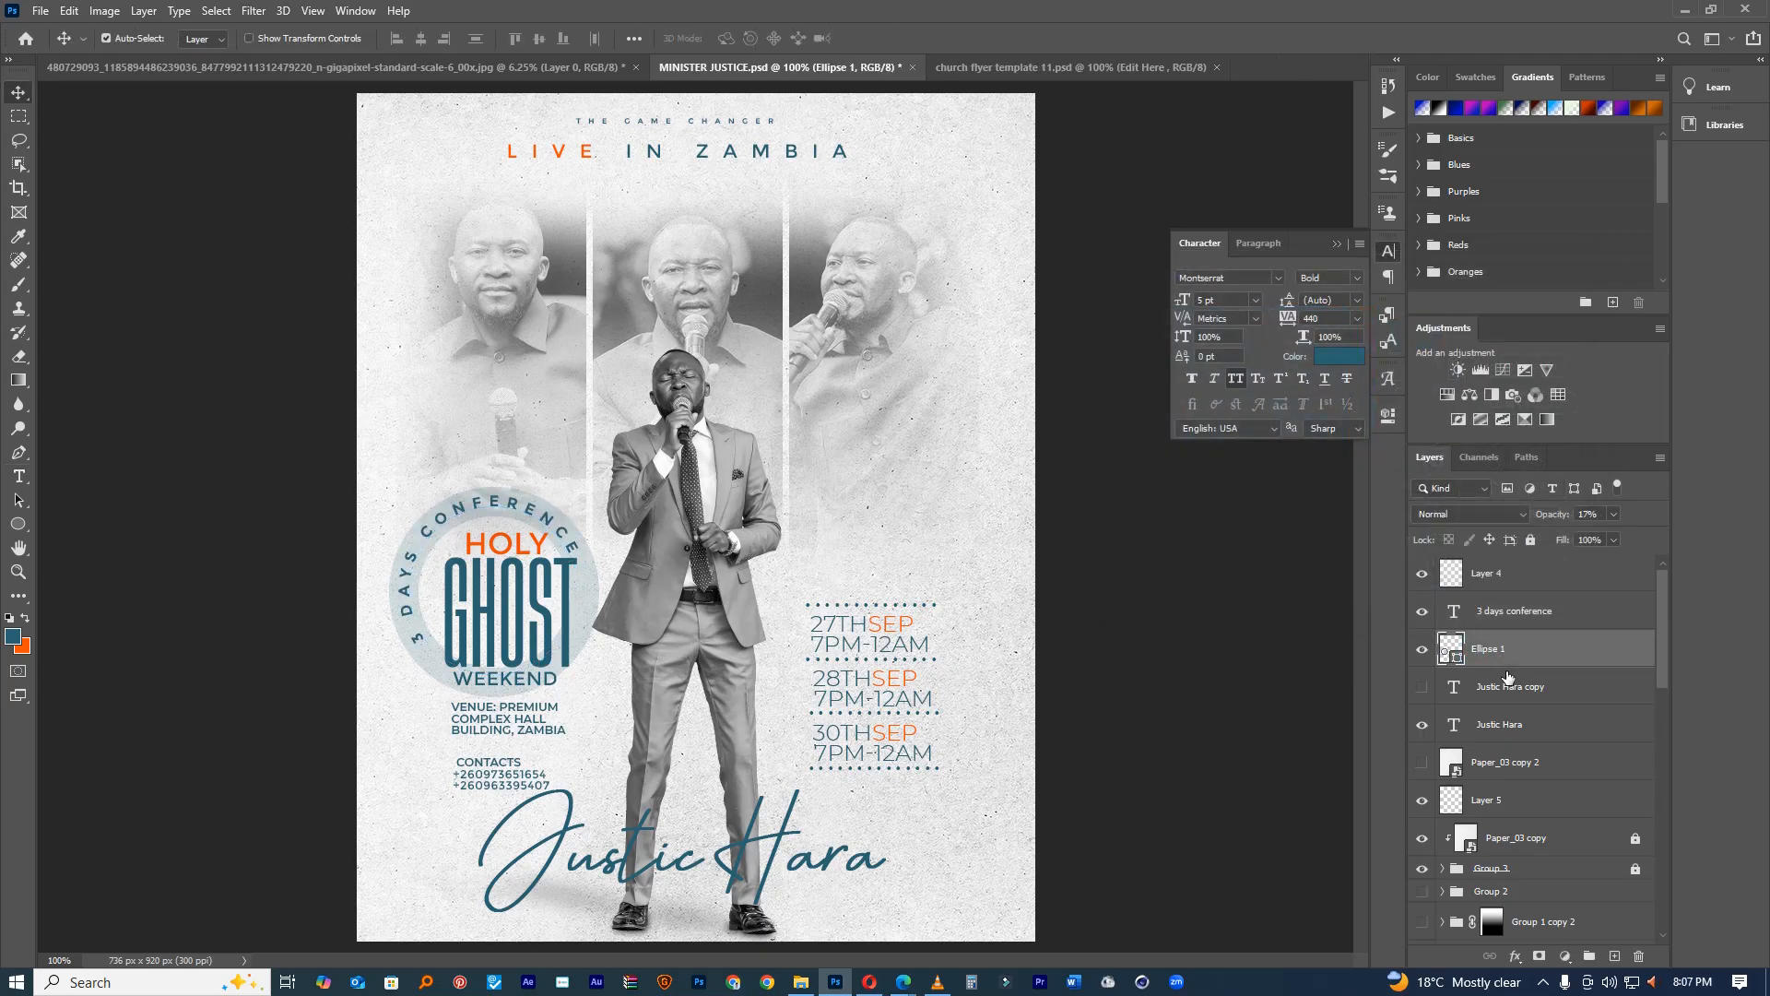
click(1540, 955)
click(18, 356)
Step: Erase part of the circle on Ellipse 1's mask, then hide that layer
mouse_move(489, 543)
mouse_down()
mouse_move(610, 698)
mouse_move(572, 70)
mouse_move(487, 565)
mouse_move(610, 750)
mouse_up()
click(603, 680)
click(528, 714)
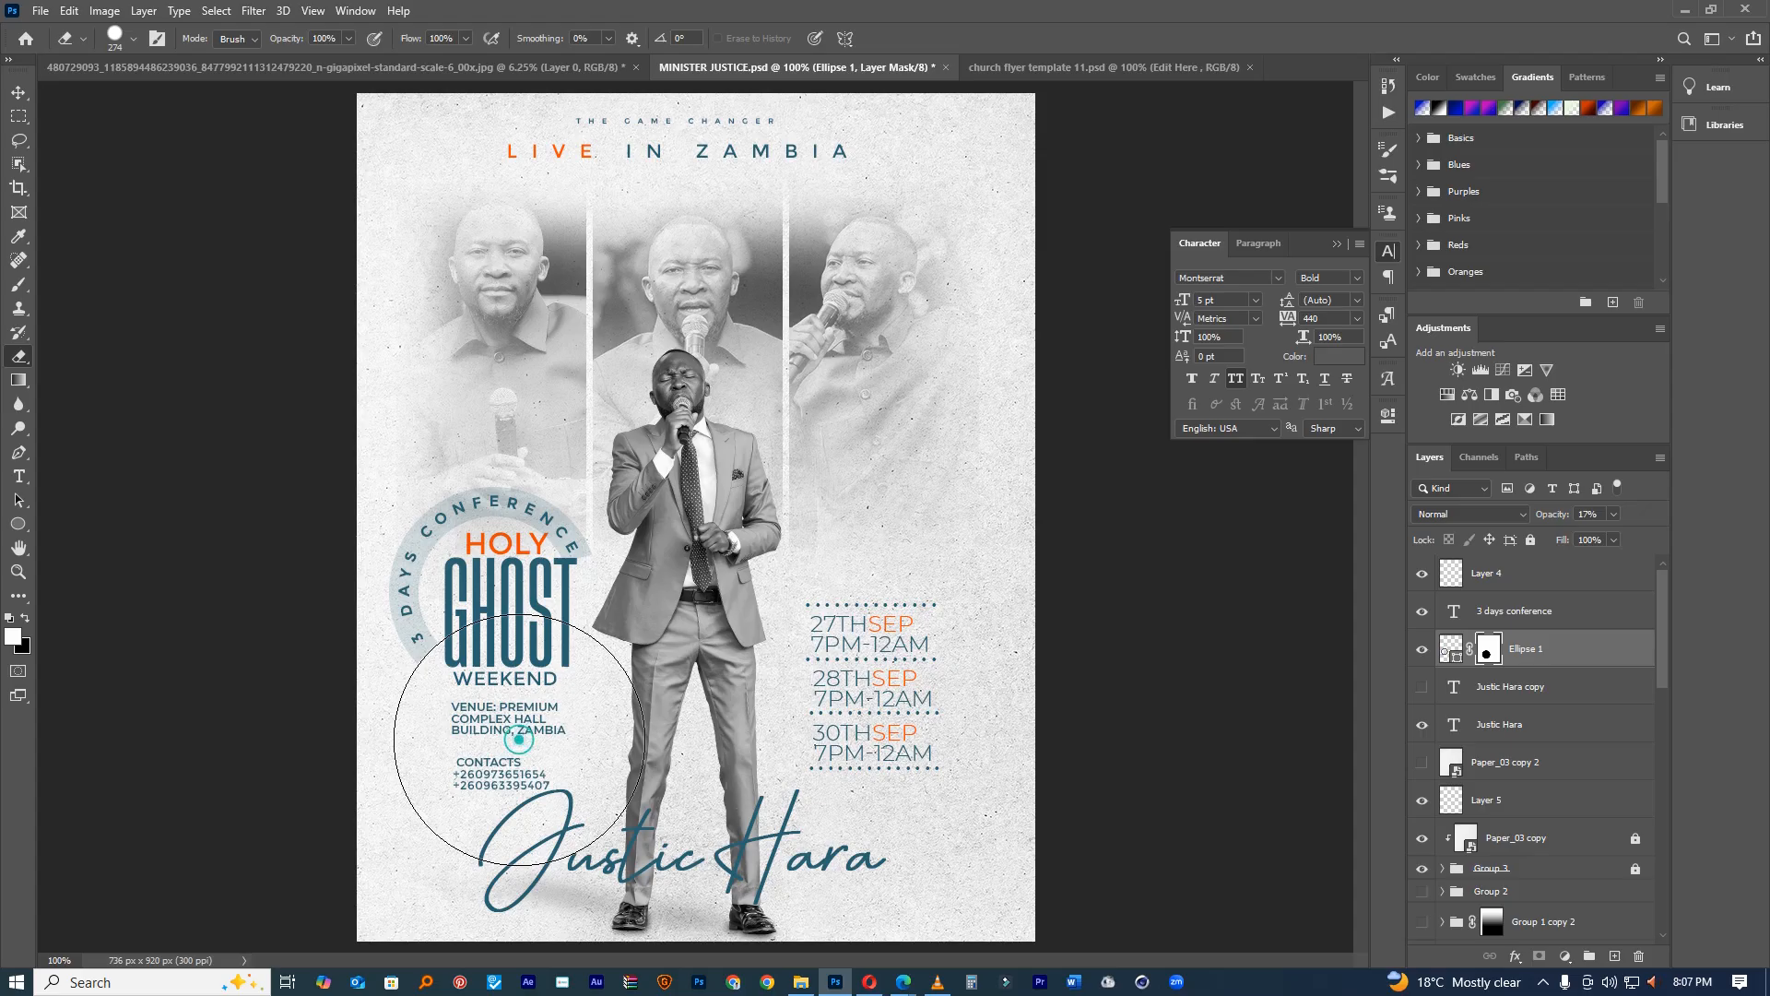
scroll(831, 586, down, 5)
scroll(788, 586, up, 5)
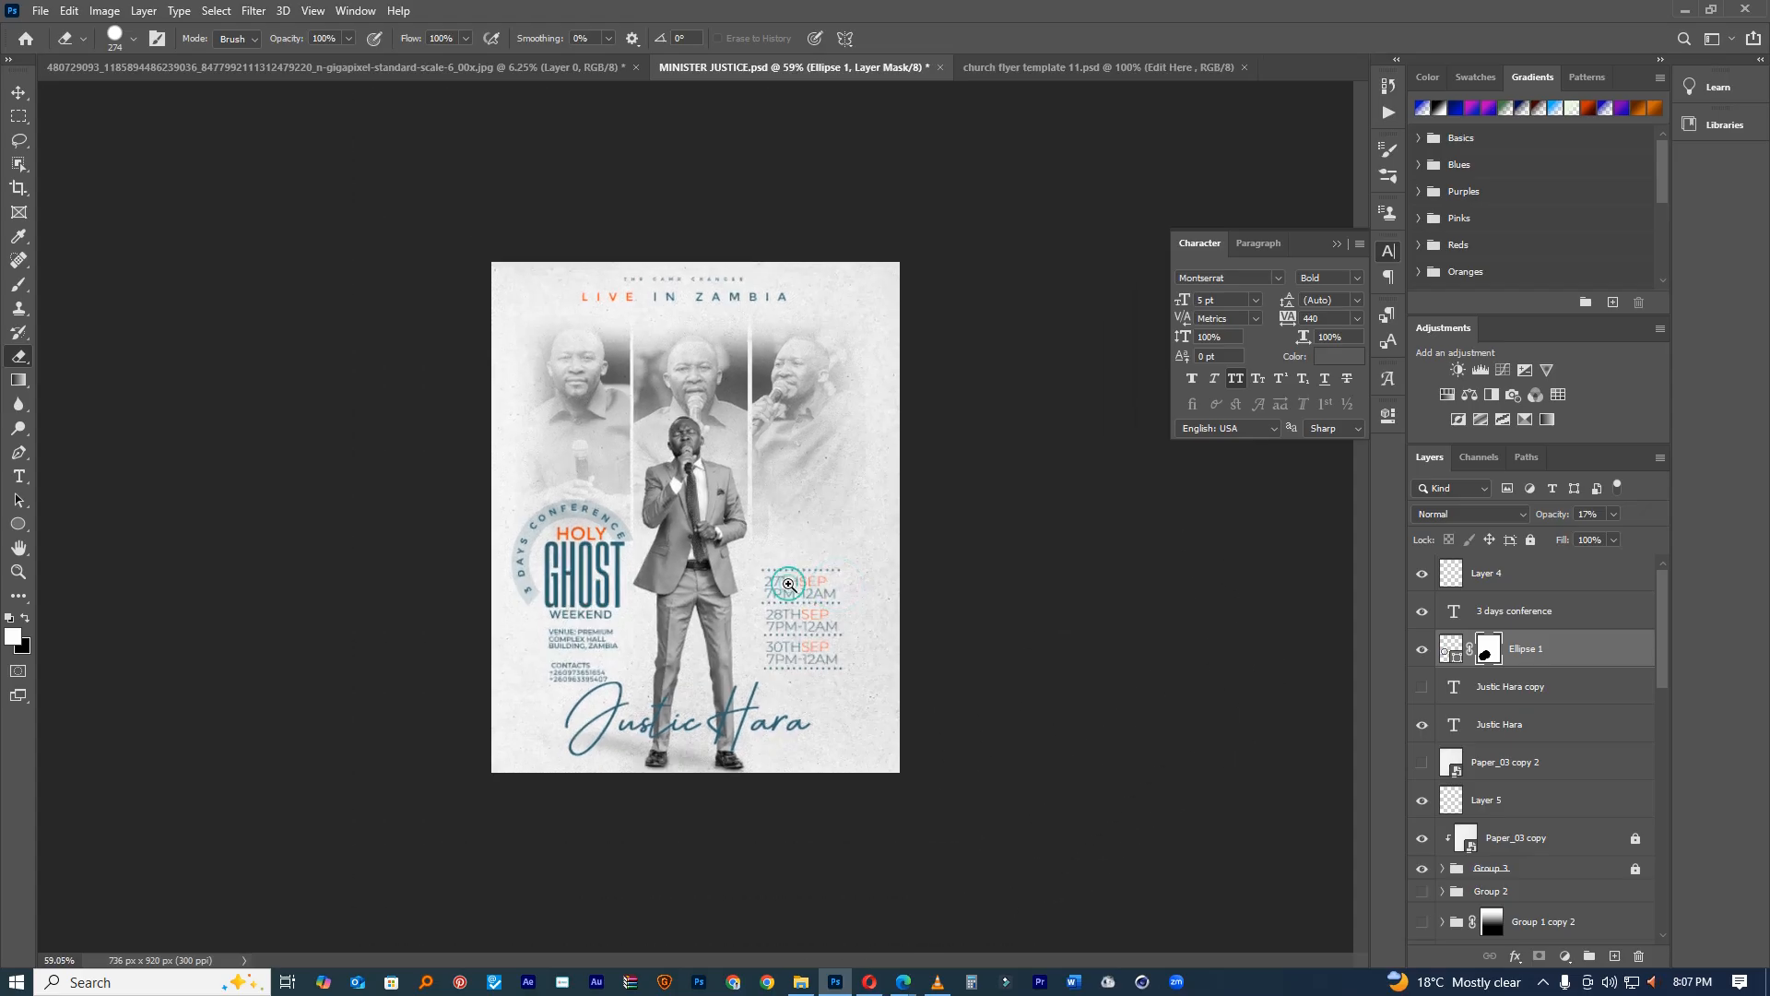
click(1422, 650)
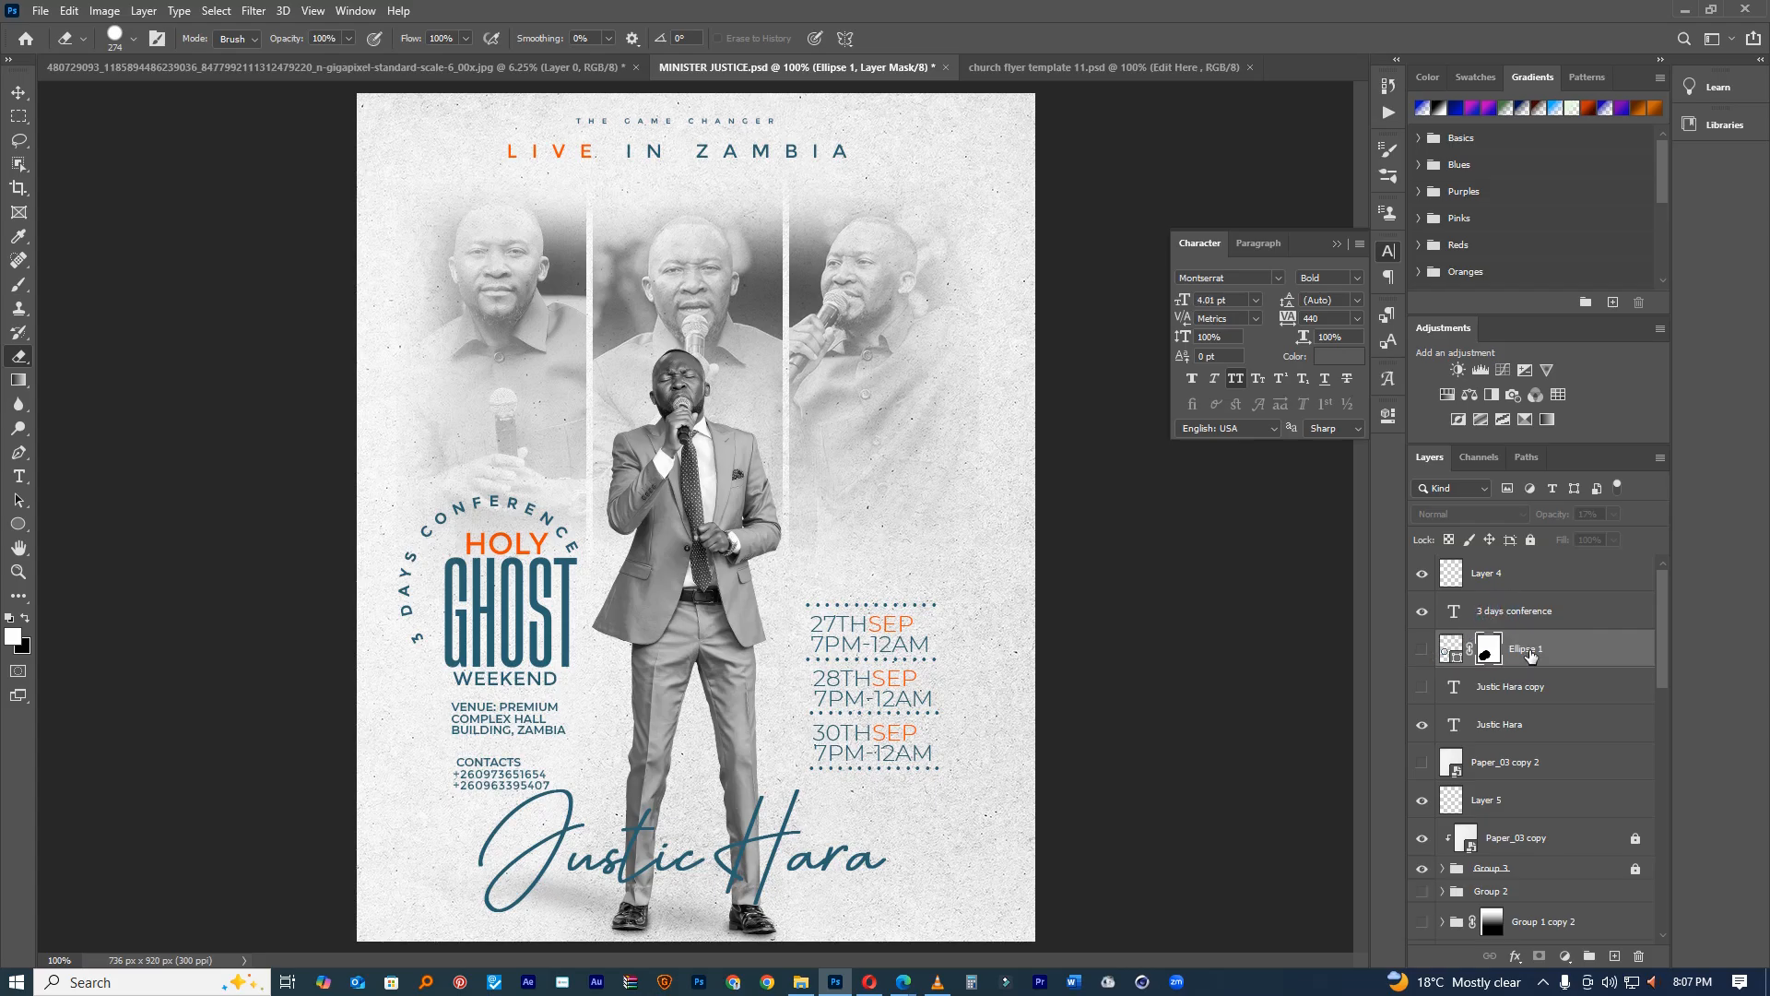
Step: Group the 3 days conference text with Ellipse 1 and duplicate the group
click(1516, 611)
shift+click(1525, 648)
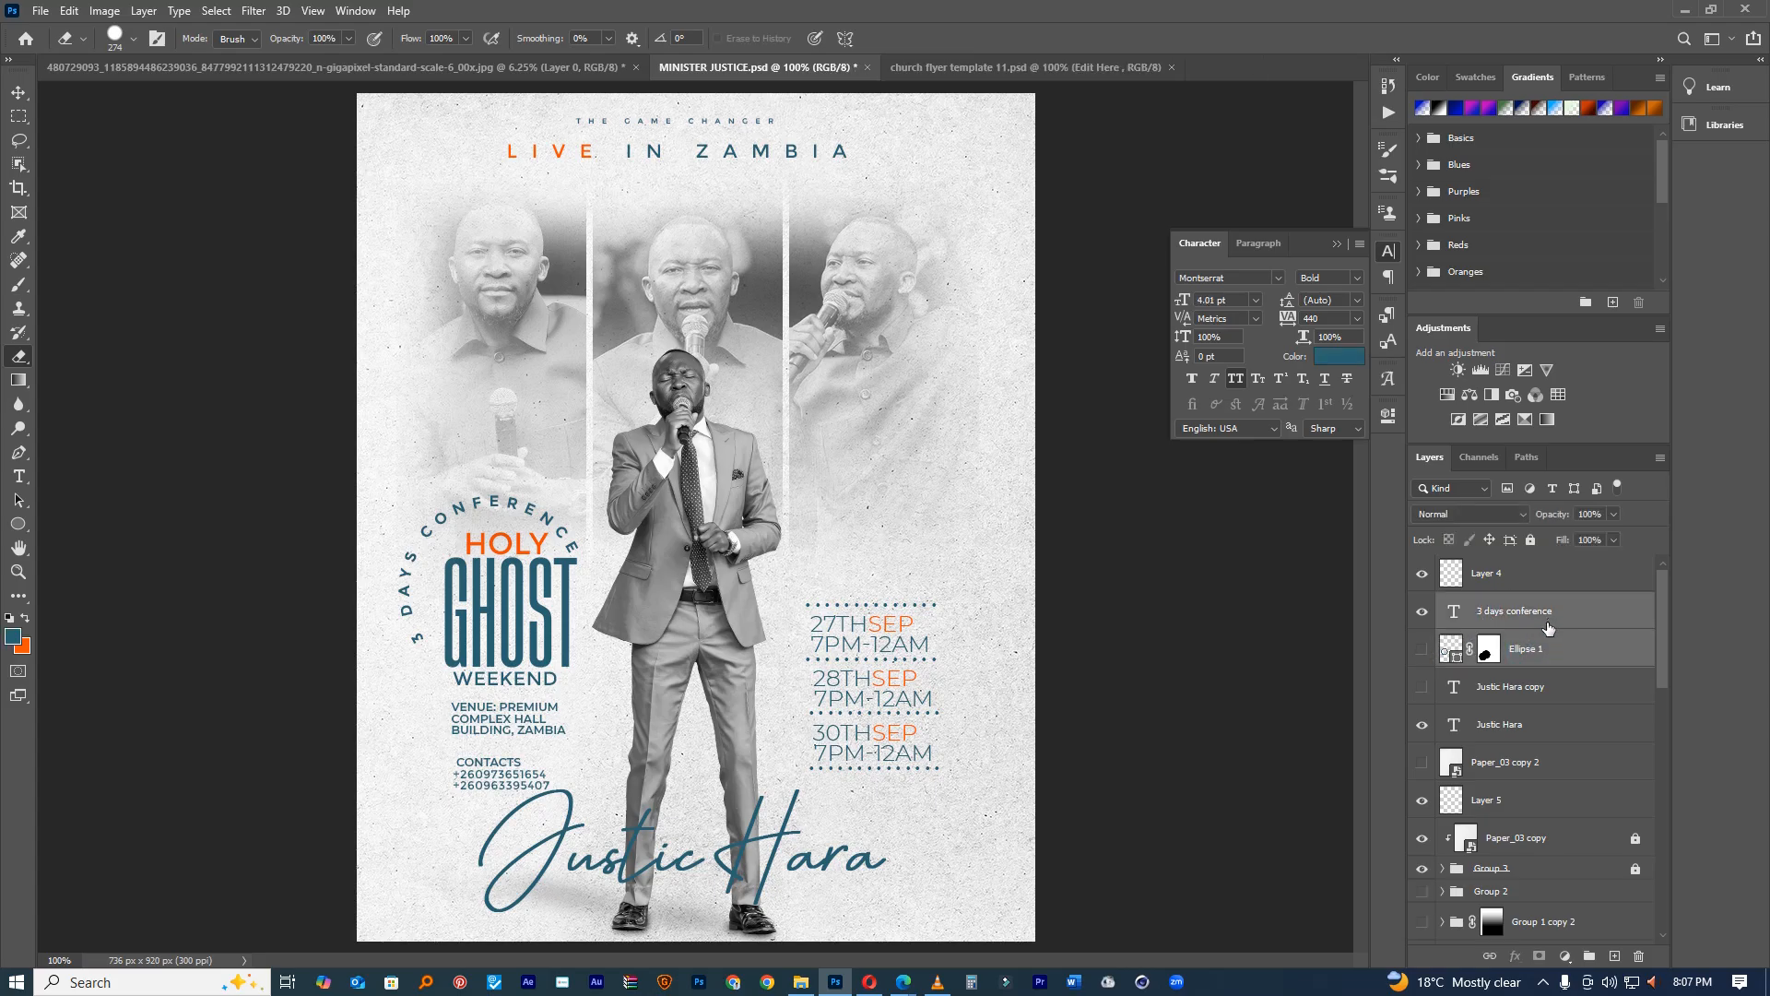
key(ctrl+g)
key(ctrl+j)
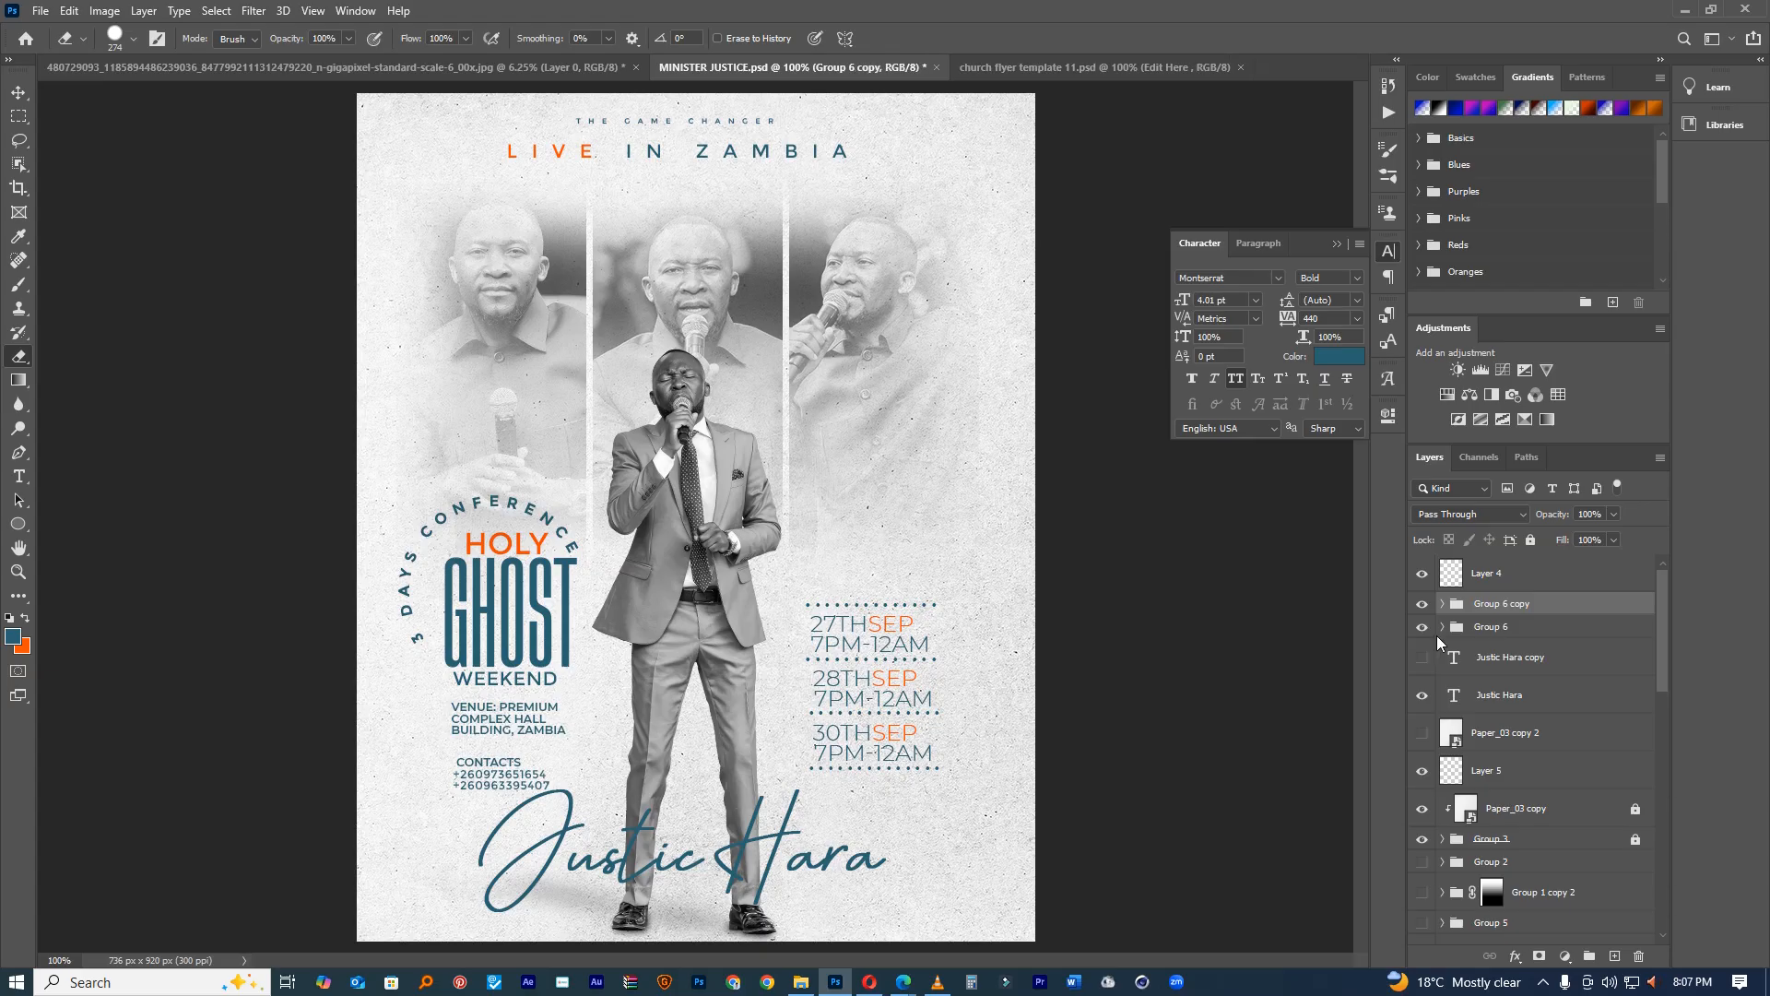
Step: Hide the original Group 6 and widen the copied curved text's letter spacing
click(1422, 628)
click(1442, 604)
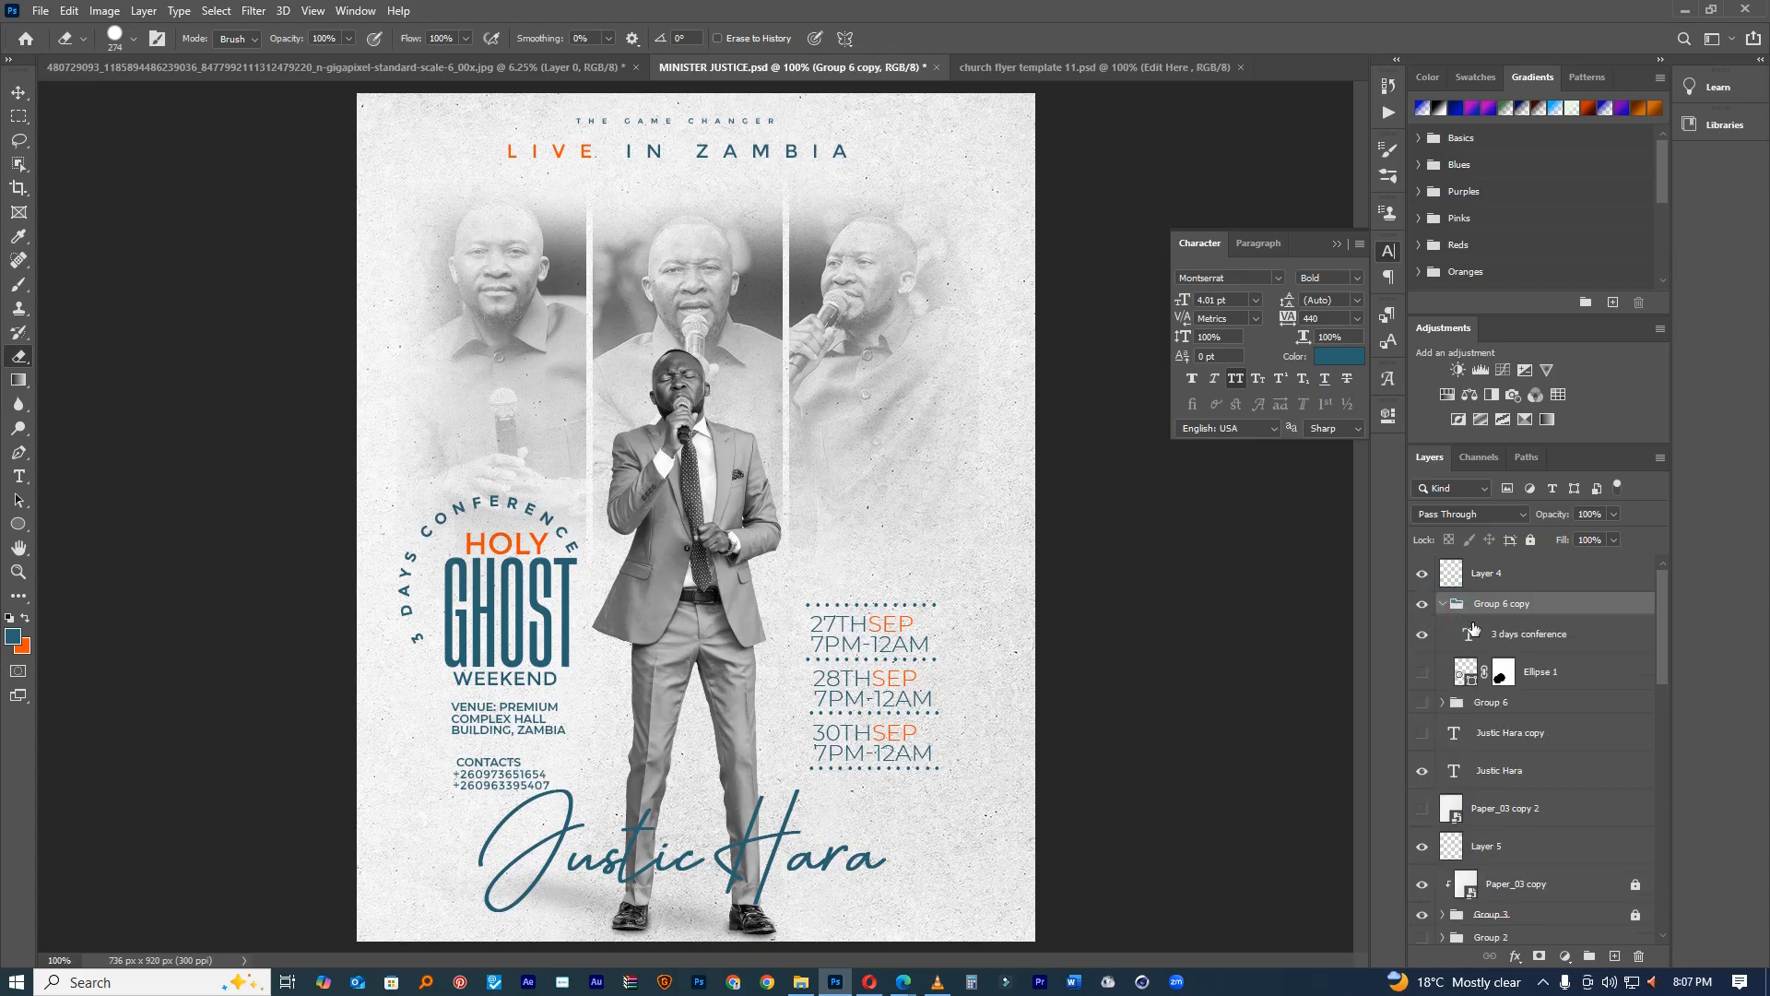
click(1472, 635)
double_click(1472, 635)
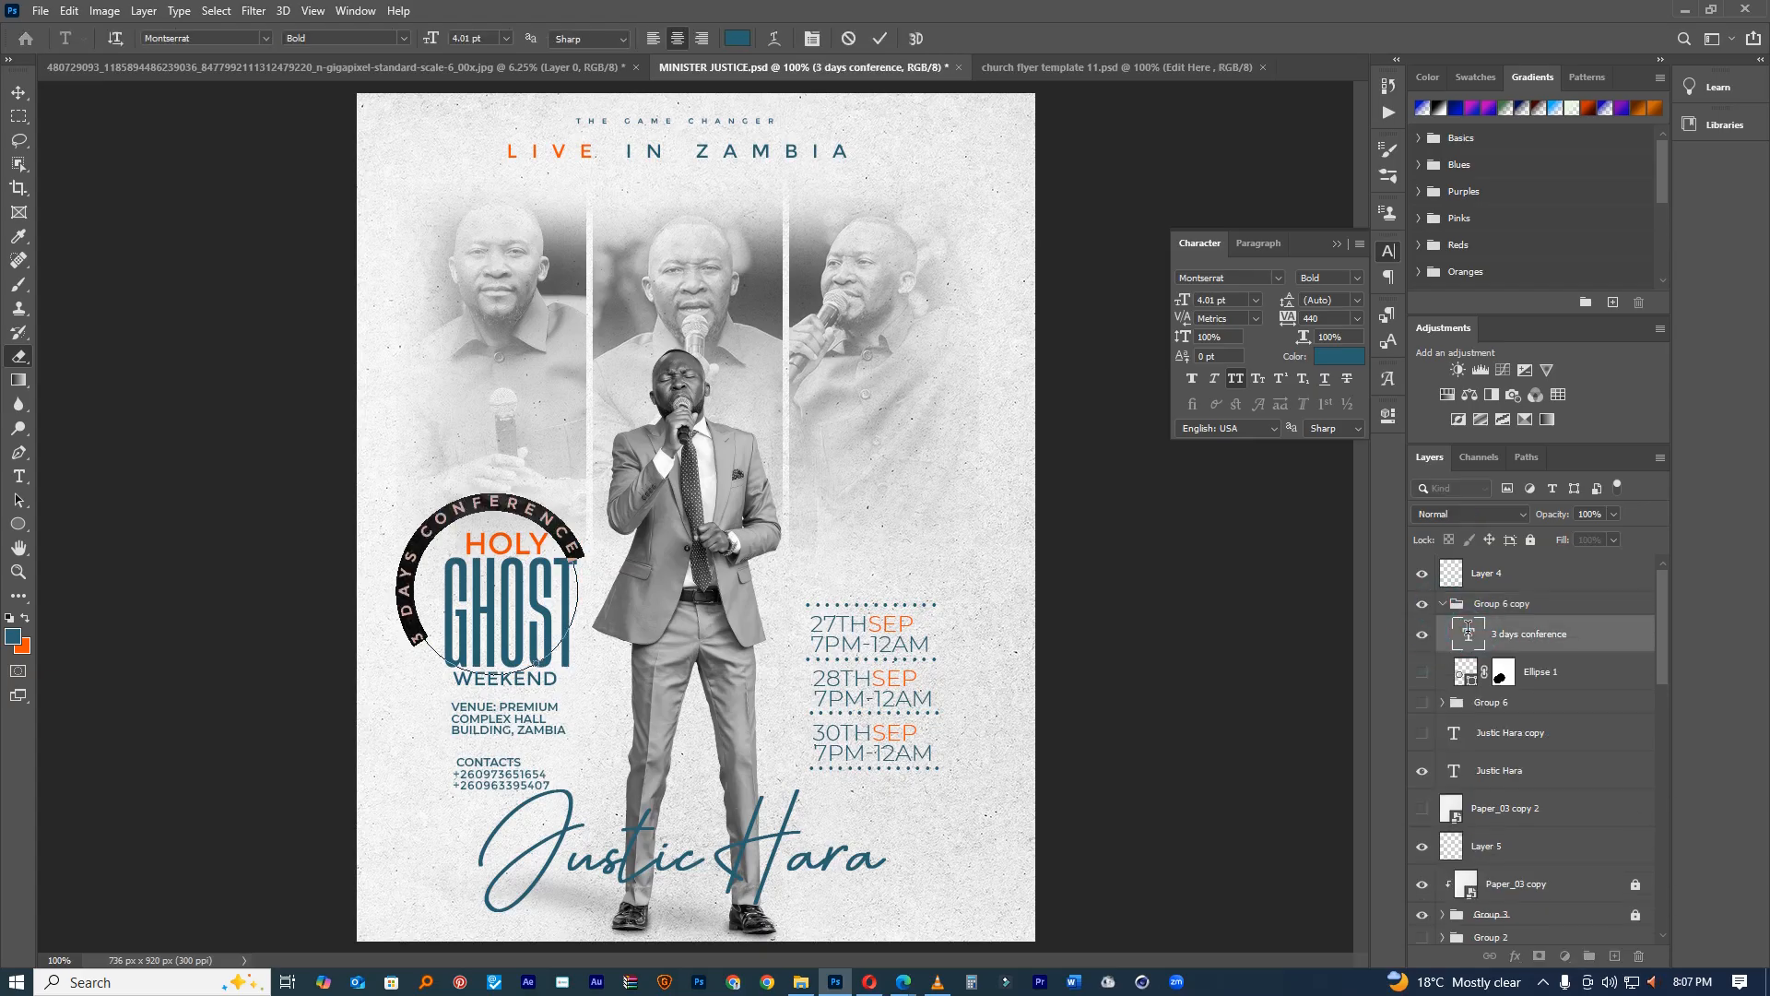
drag(1286, 318, 1313, 325)
click(881, 42)
key(v)
drag(545, 356, 565, 353)
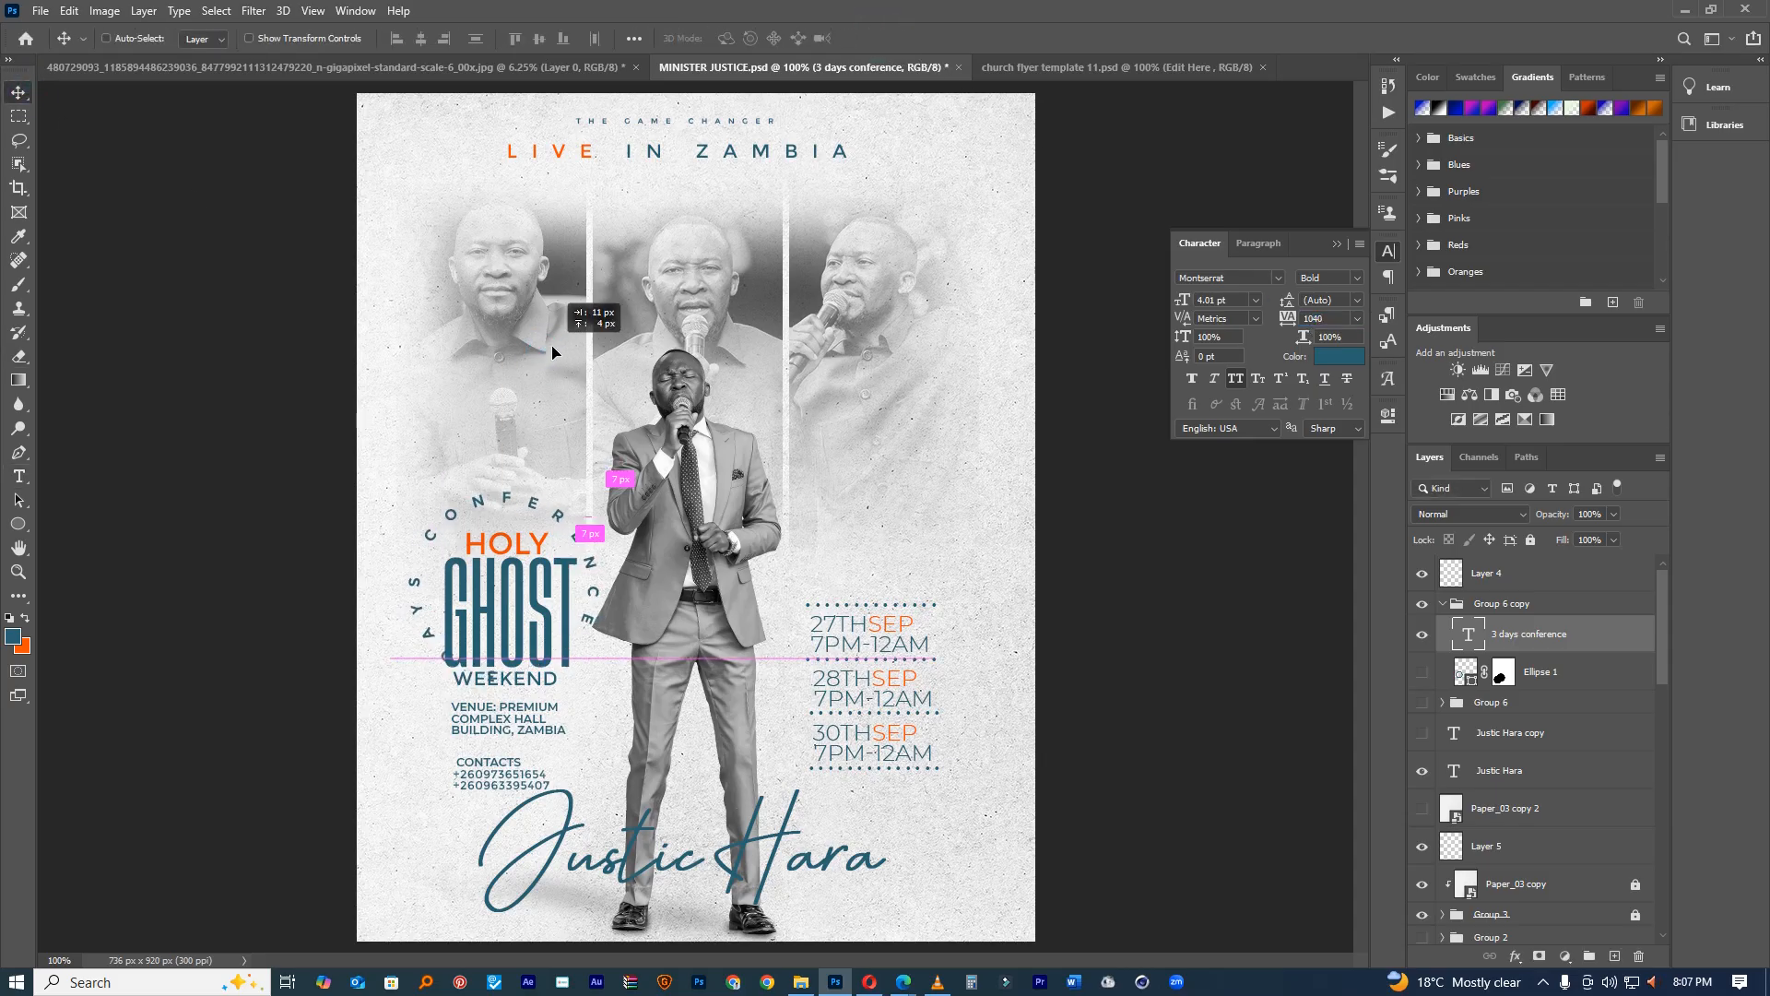
Step: Rotate the curved text further around the ring
key(ctrl+t)
drag(687, 426, 682, 551)
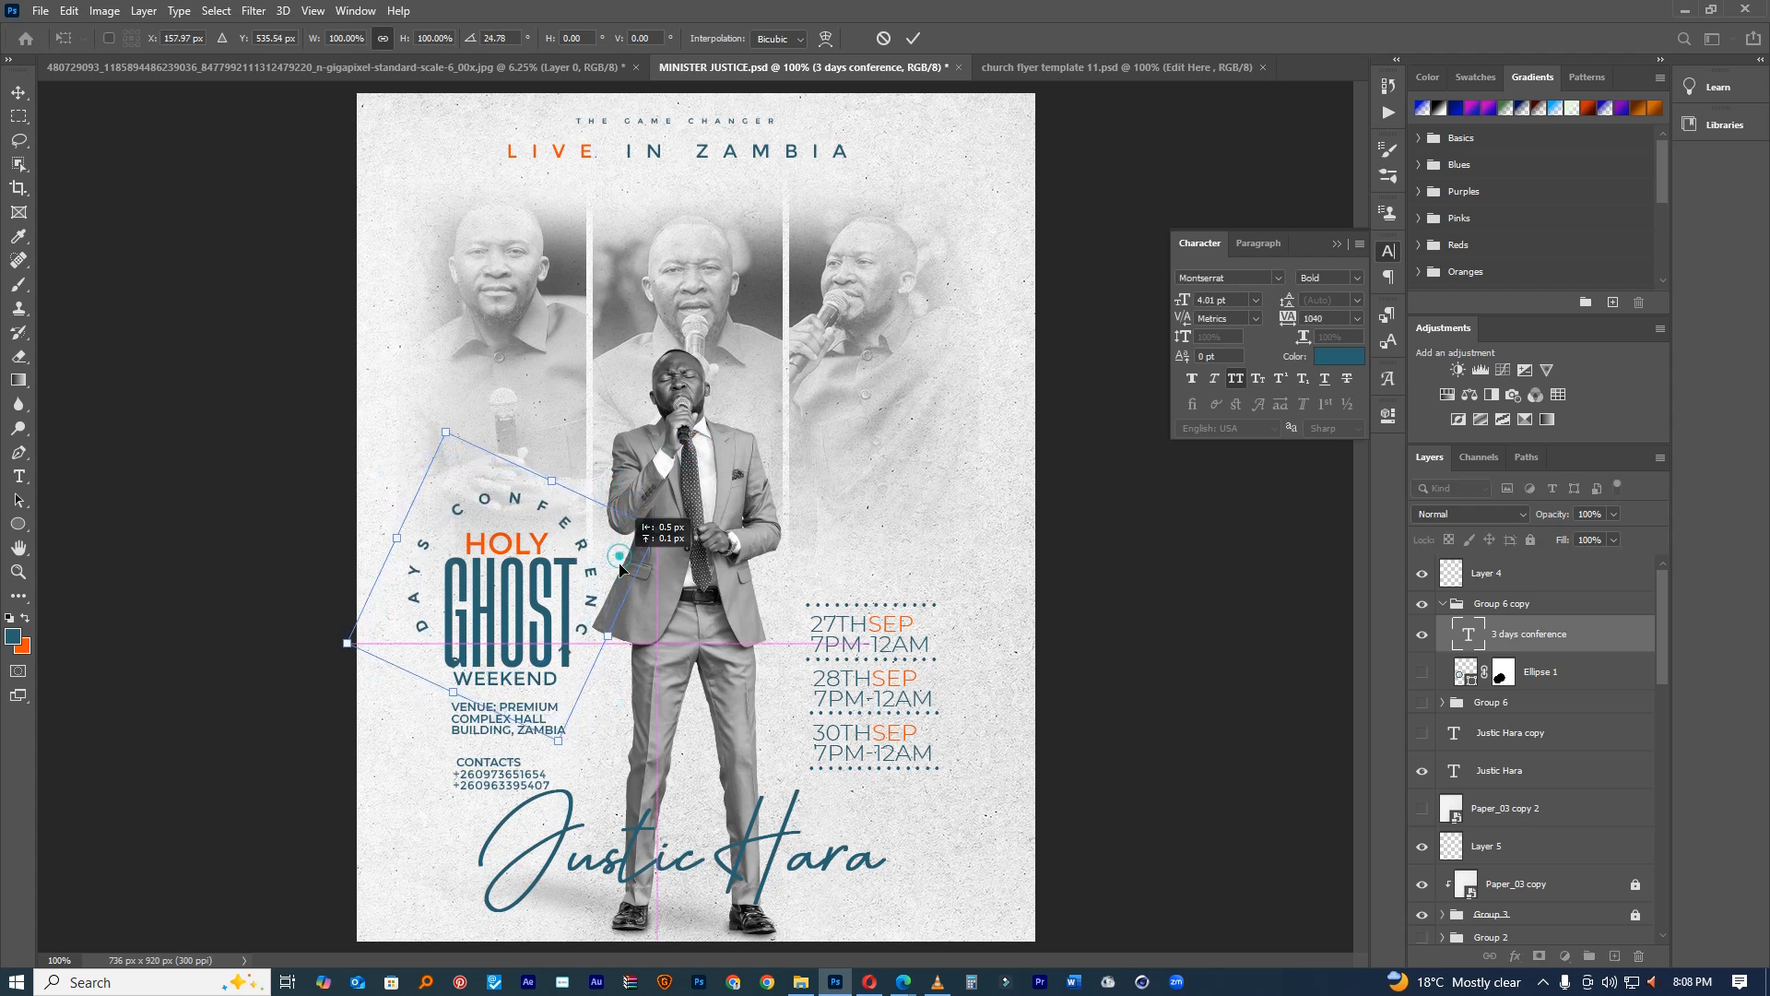
drag(688, 472, 623, 519)
key(Return)
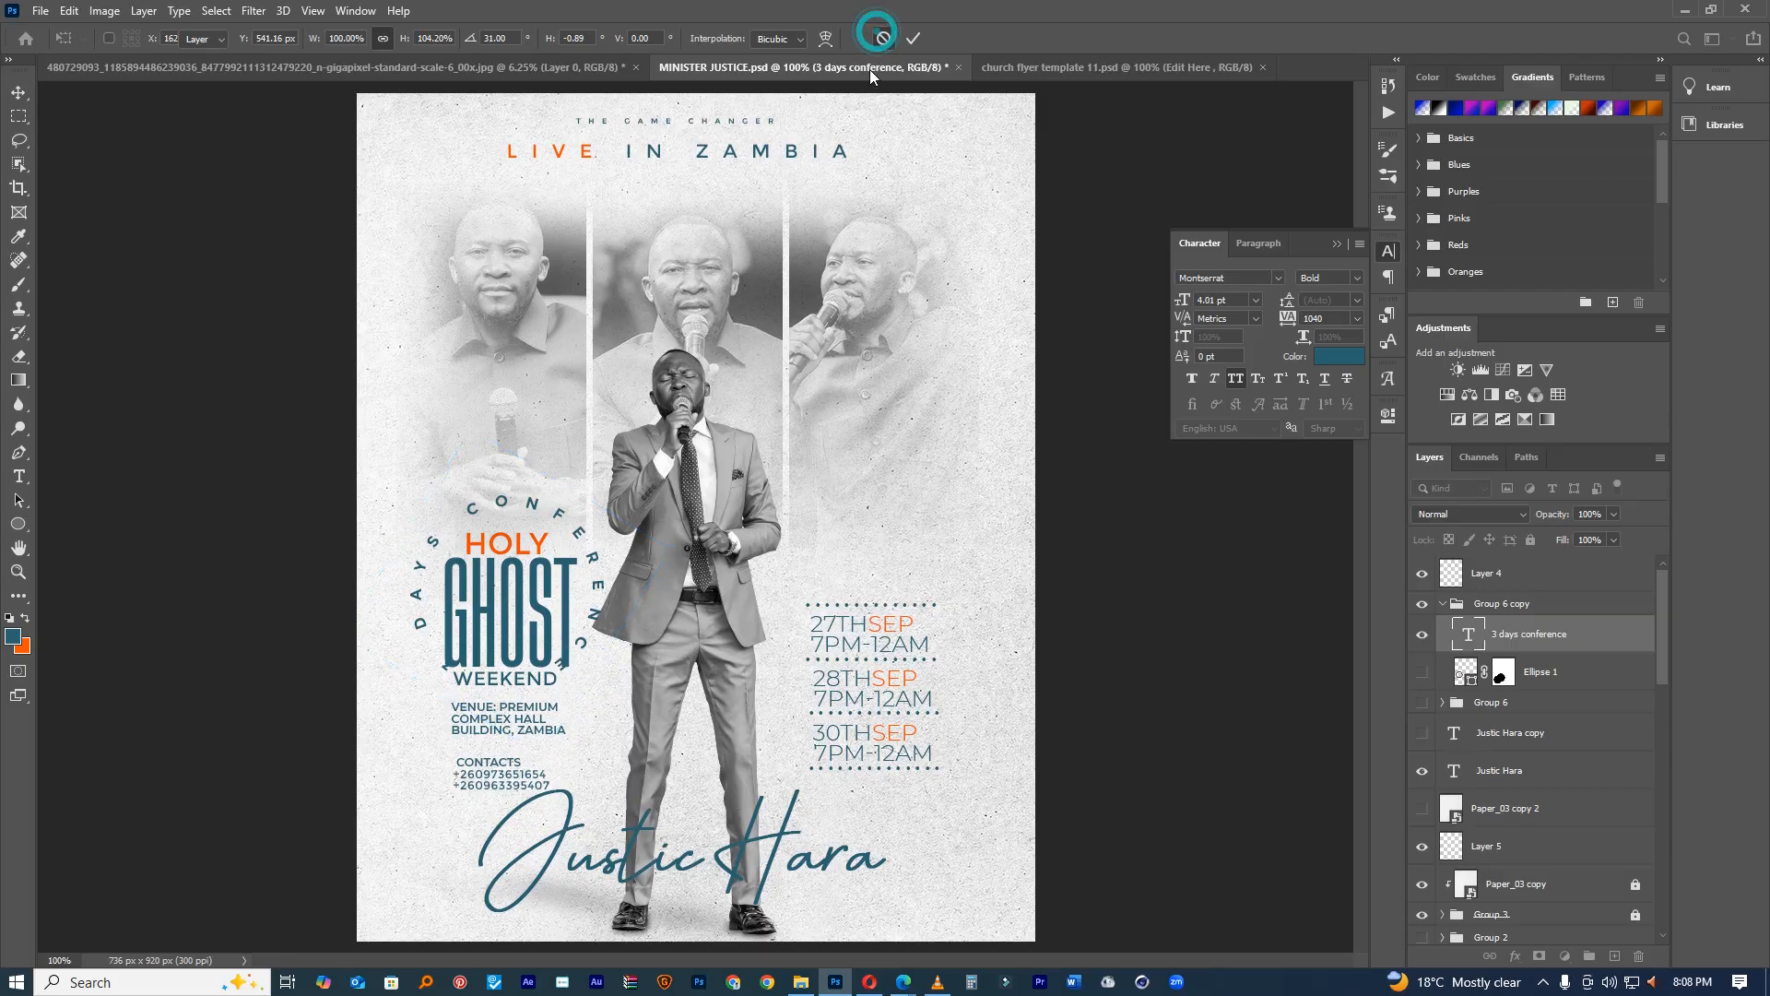
Step: Shrink the curved text, widen its spacing, and rotate it about 21 degrees clockwise
double_click(1469, 634)
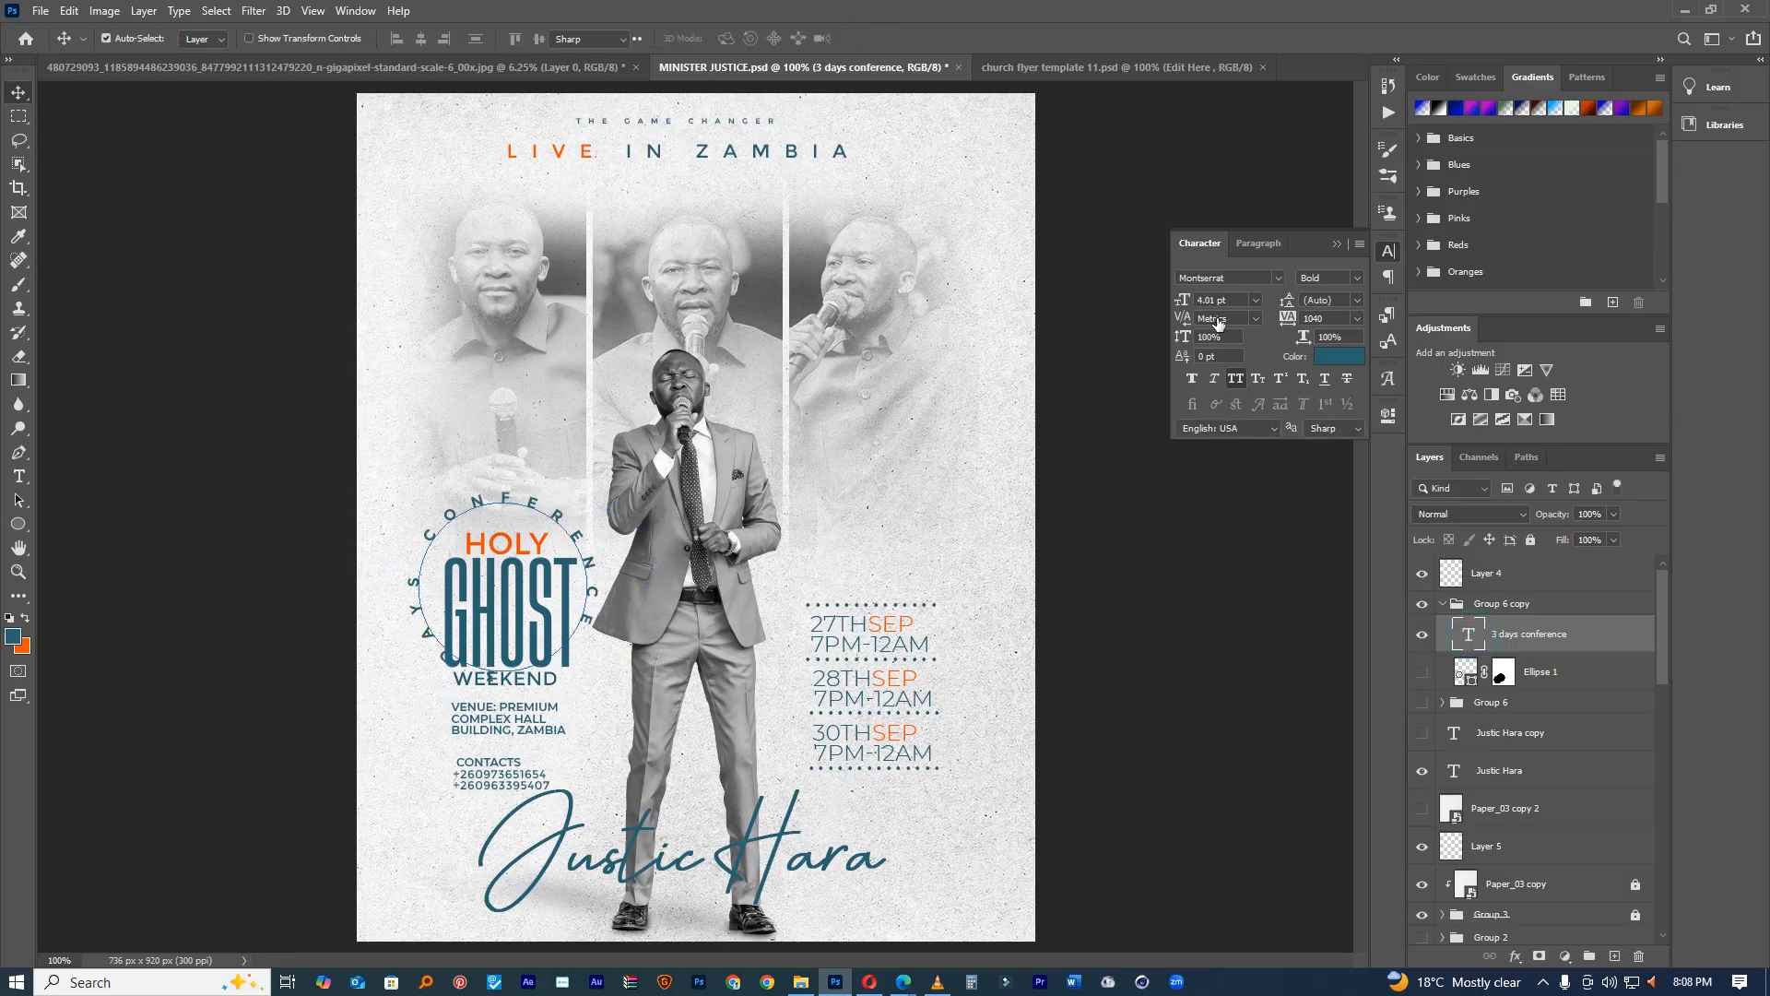
drag(1189, 302, 1185, 306)
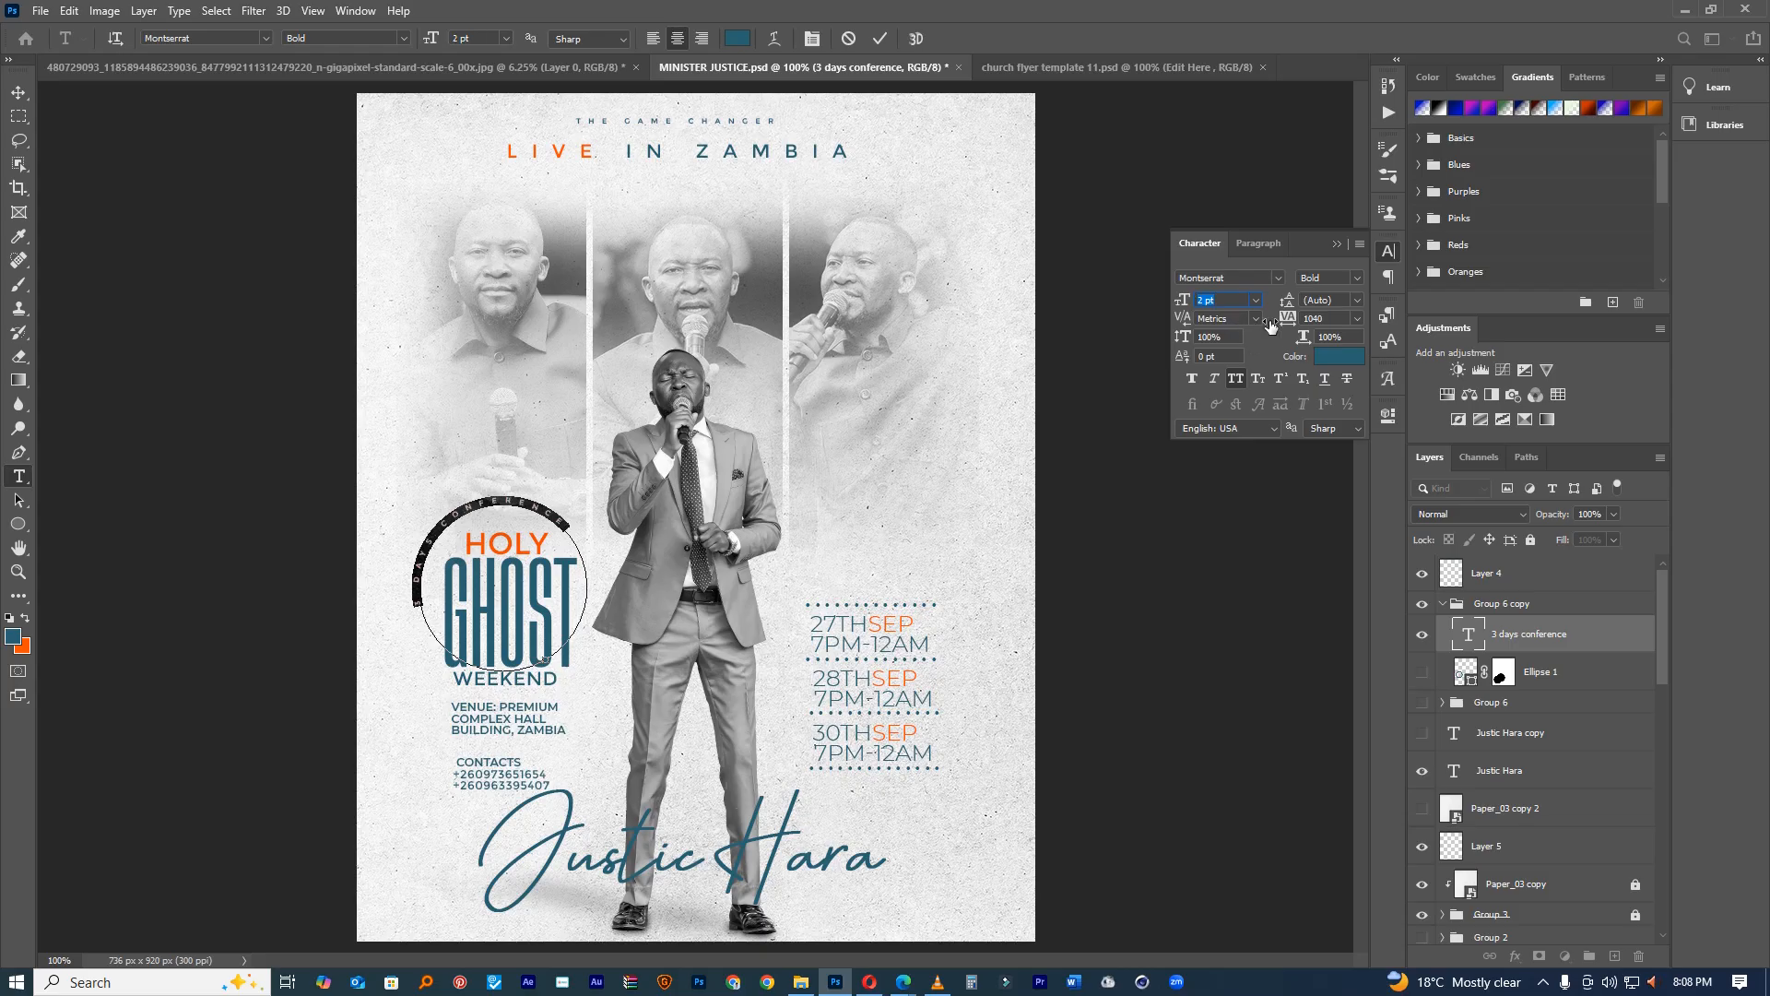
drag(1288, 319, 1312, 320)
click(887, 38)
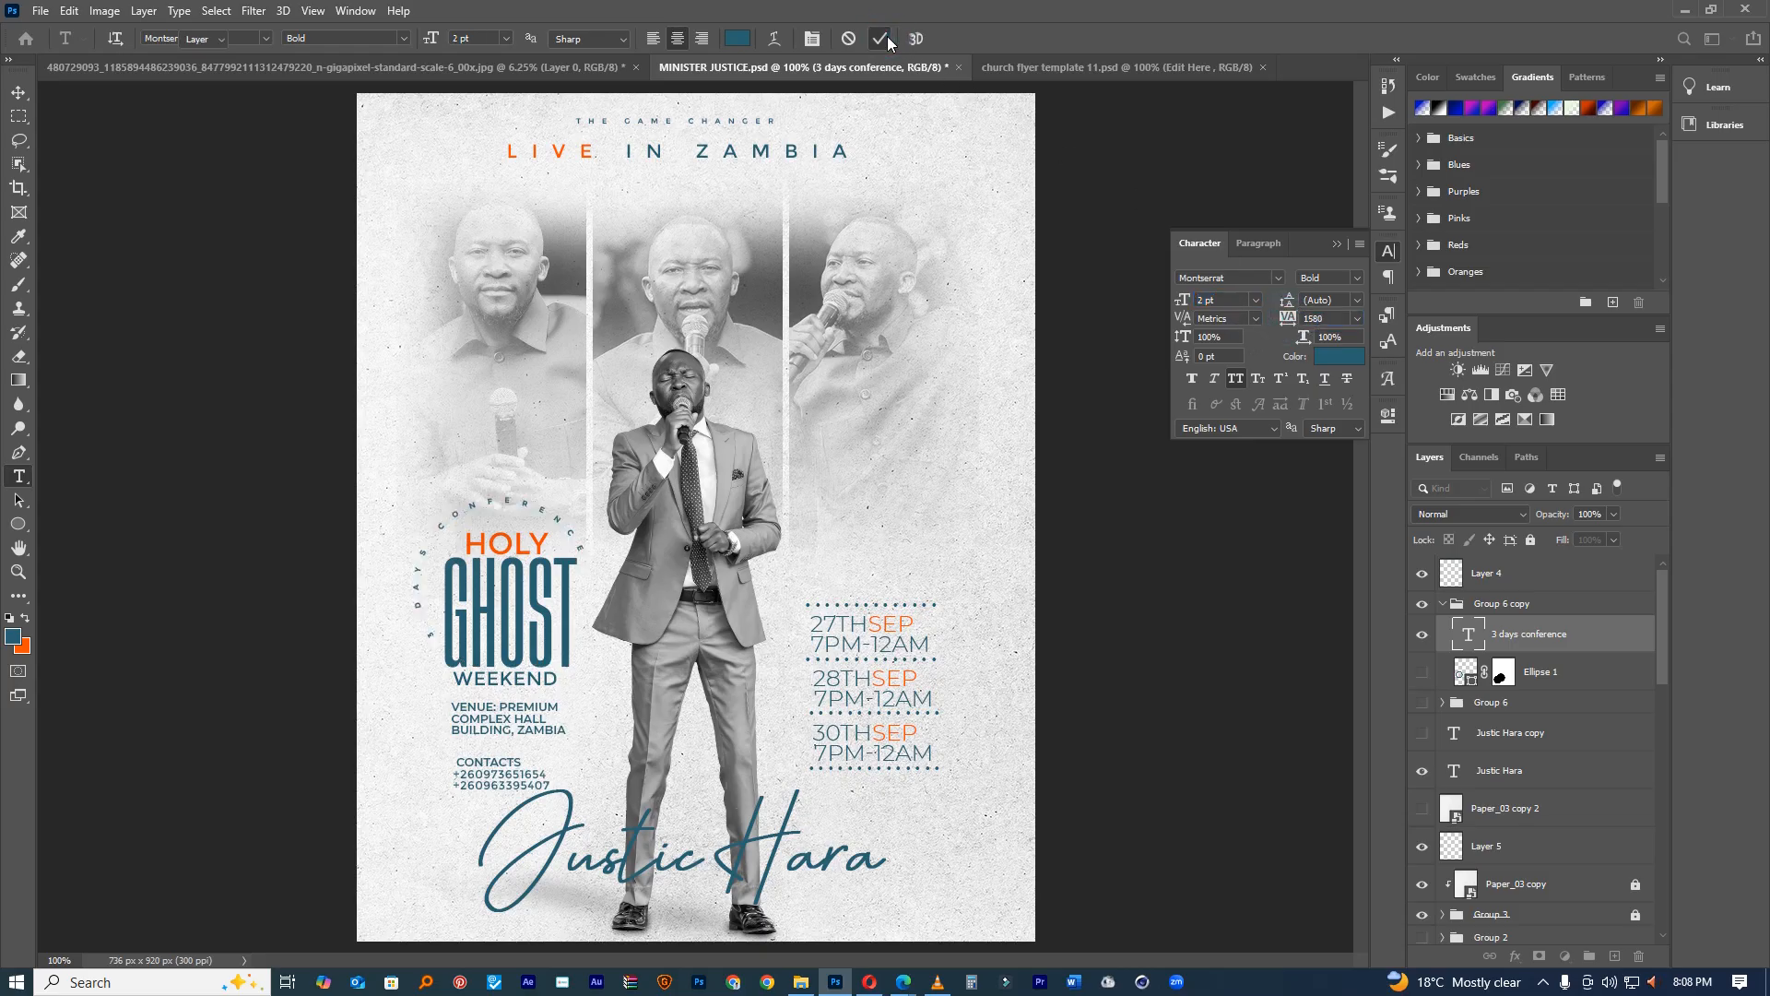
key(ctrl+t)
drag(650, 448, 728, 496)
click(908, 39)
Step: Increase the circular text's letter spacing, shift it slightly, and rotate it about 9 degrees
double_click(1469, 634)
drag(1288, 318, 760, 349)
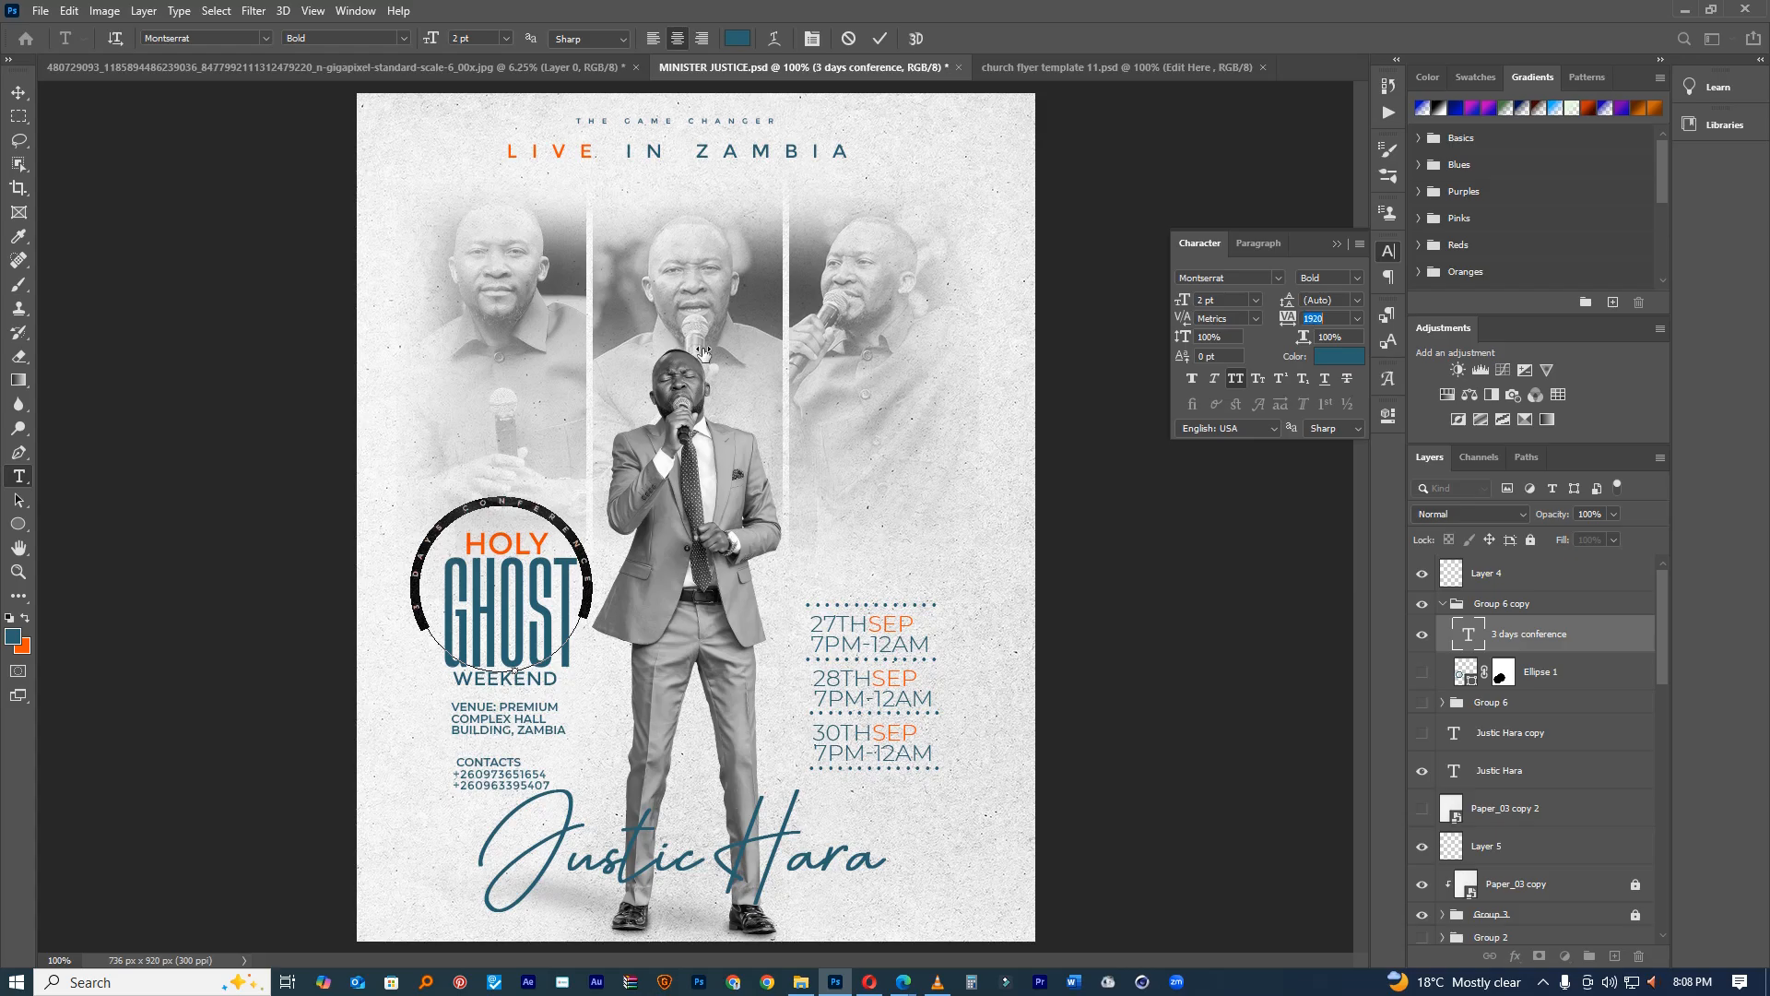
drag(523, 466, 532, 467)
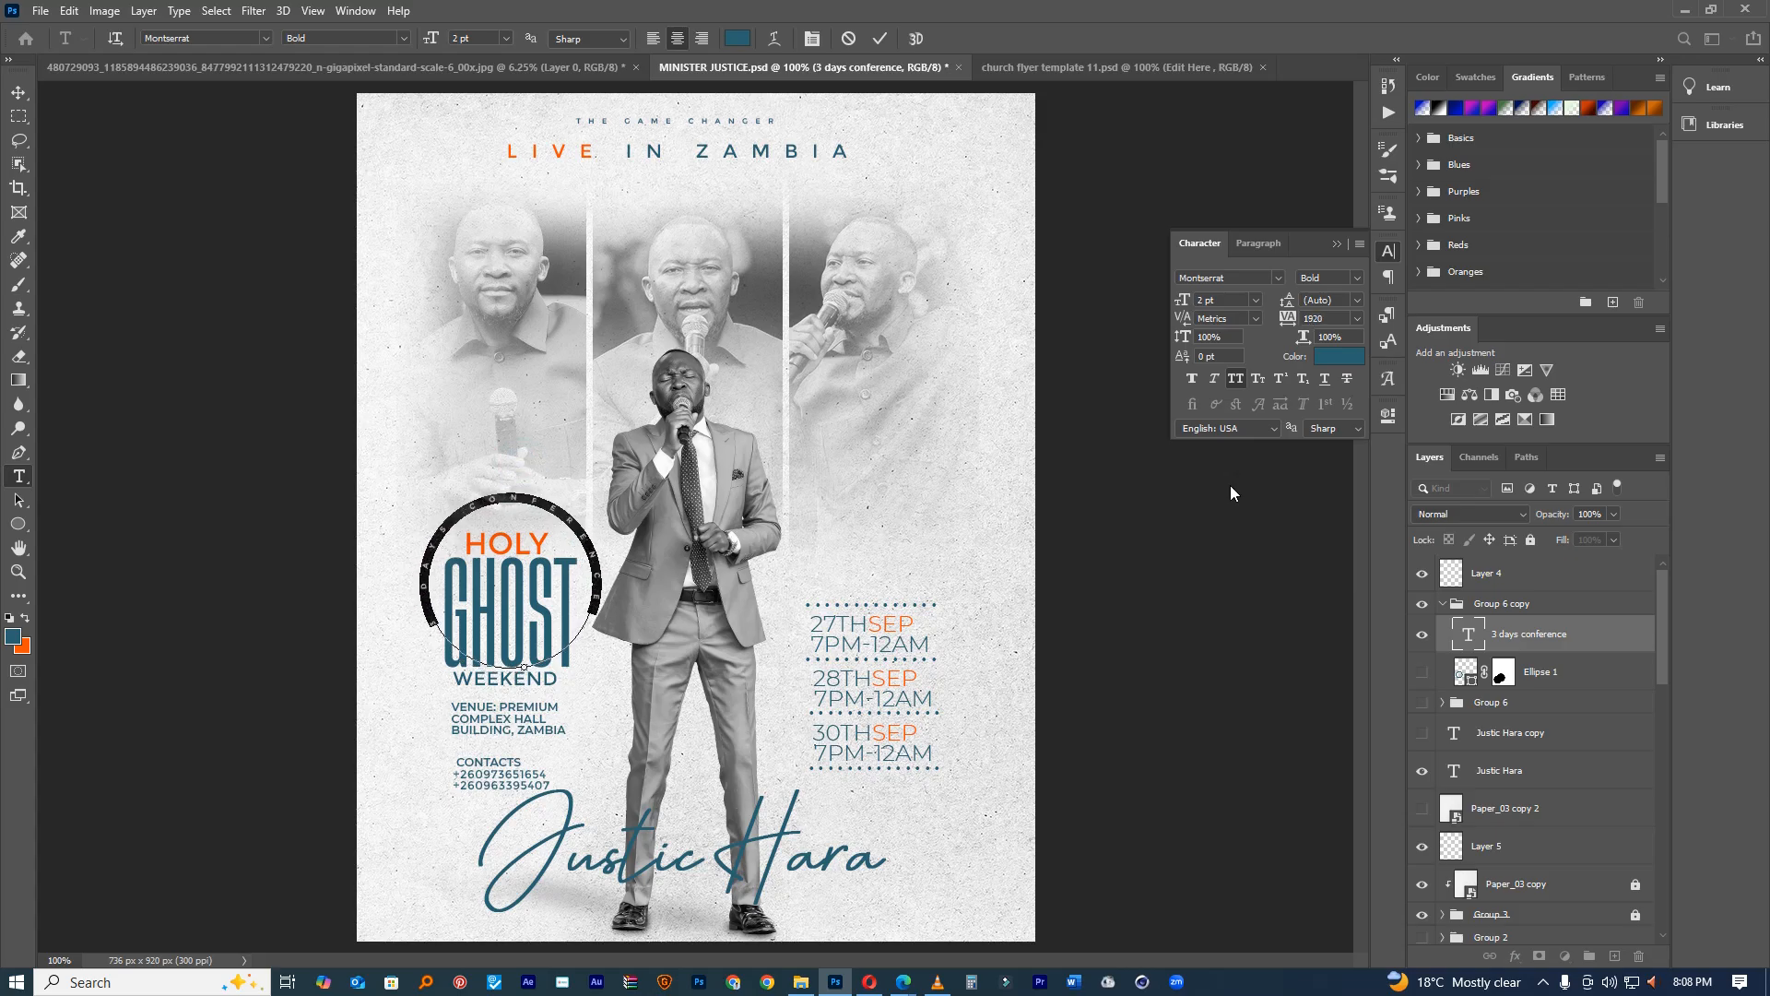
drag(1289, 317, 1291, 318)
click(879, 38)
key(v)
key(ctrl+t)
drag(725, 464, 739, 500)
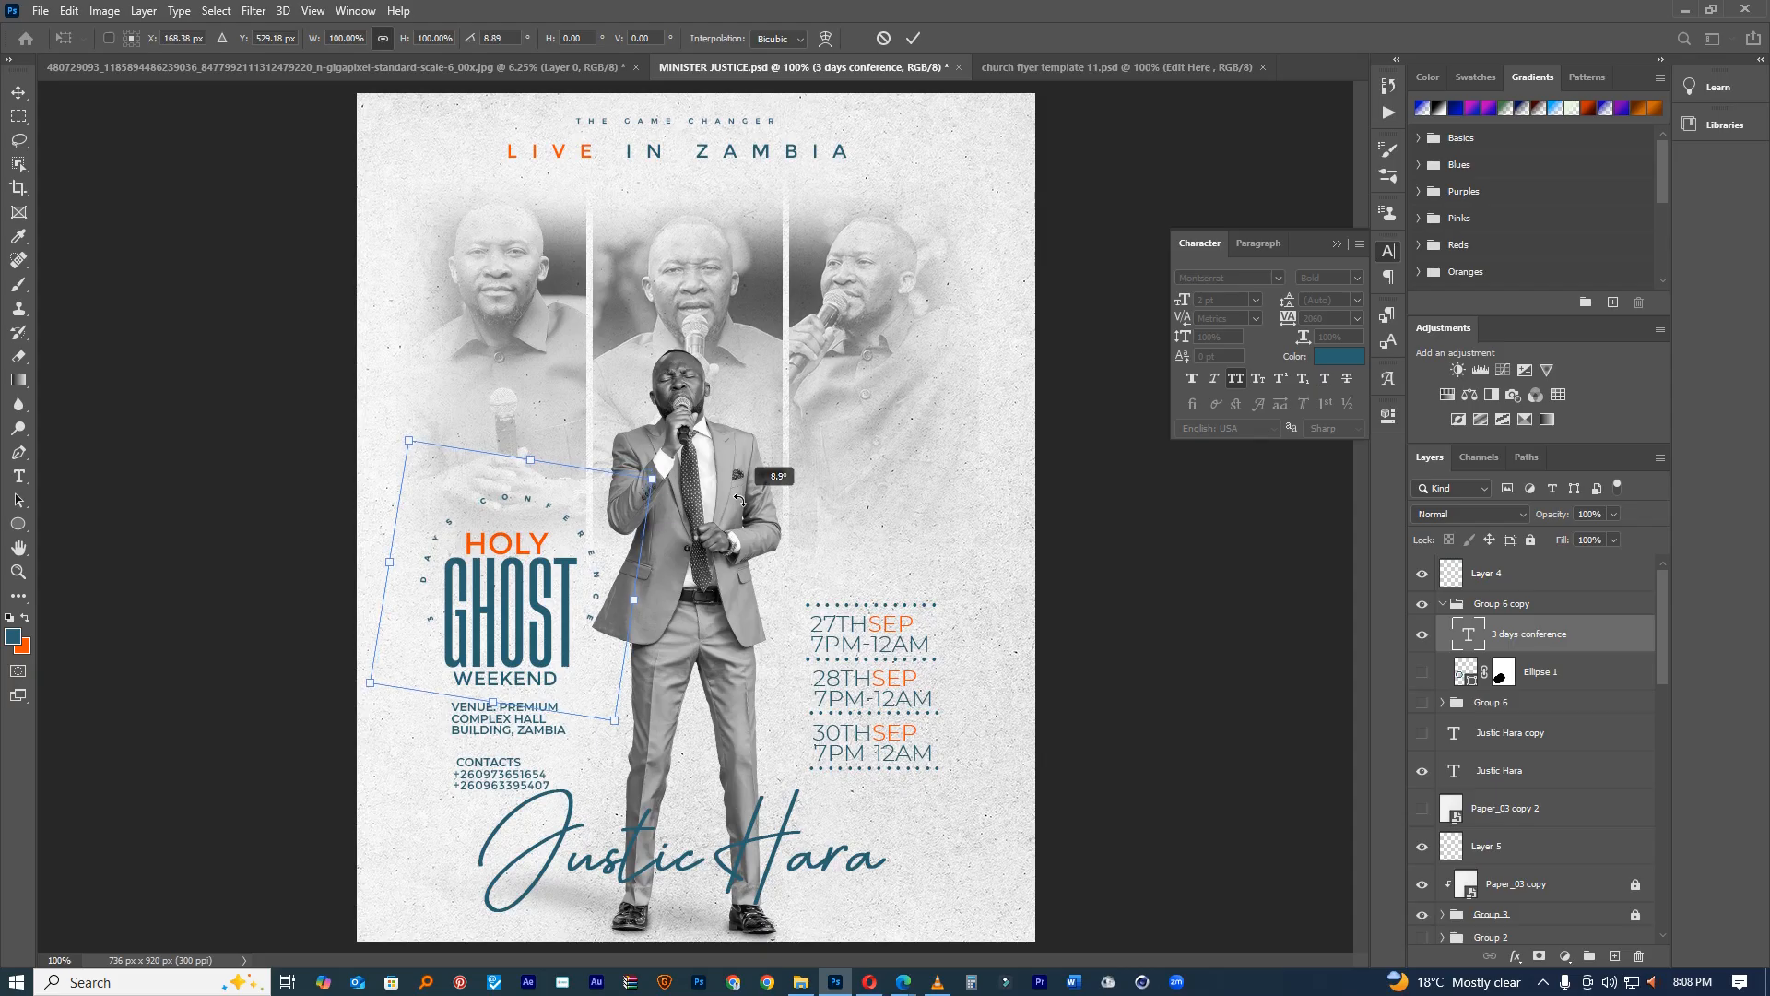
click(913, 38)
Step: Change the circular text to ExtraBold and nudge it slightly left
double_click(1467, 634)
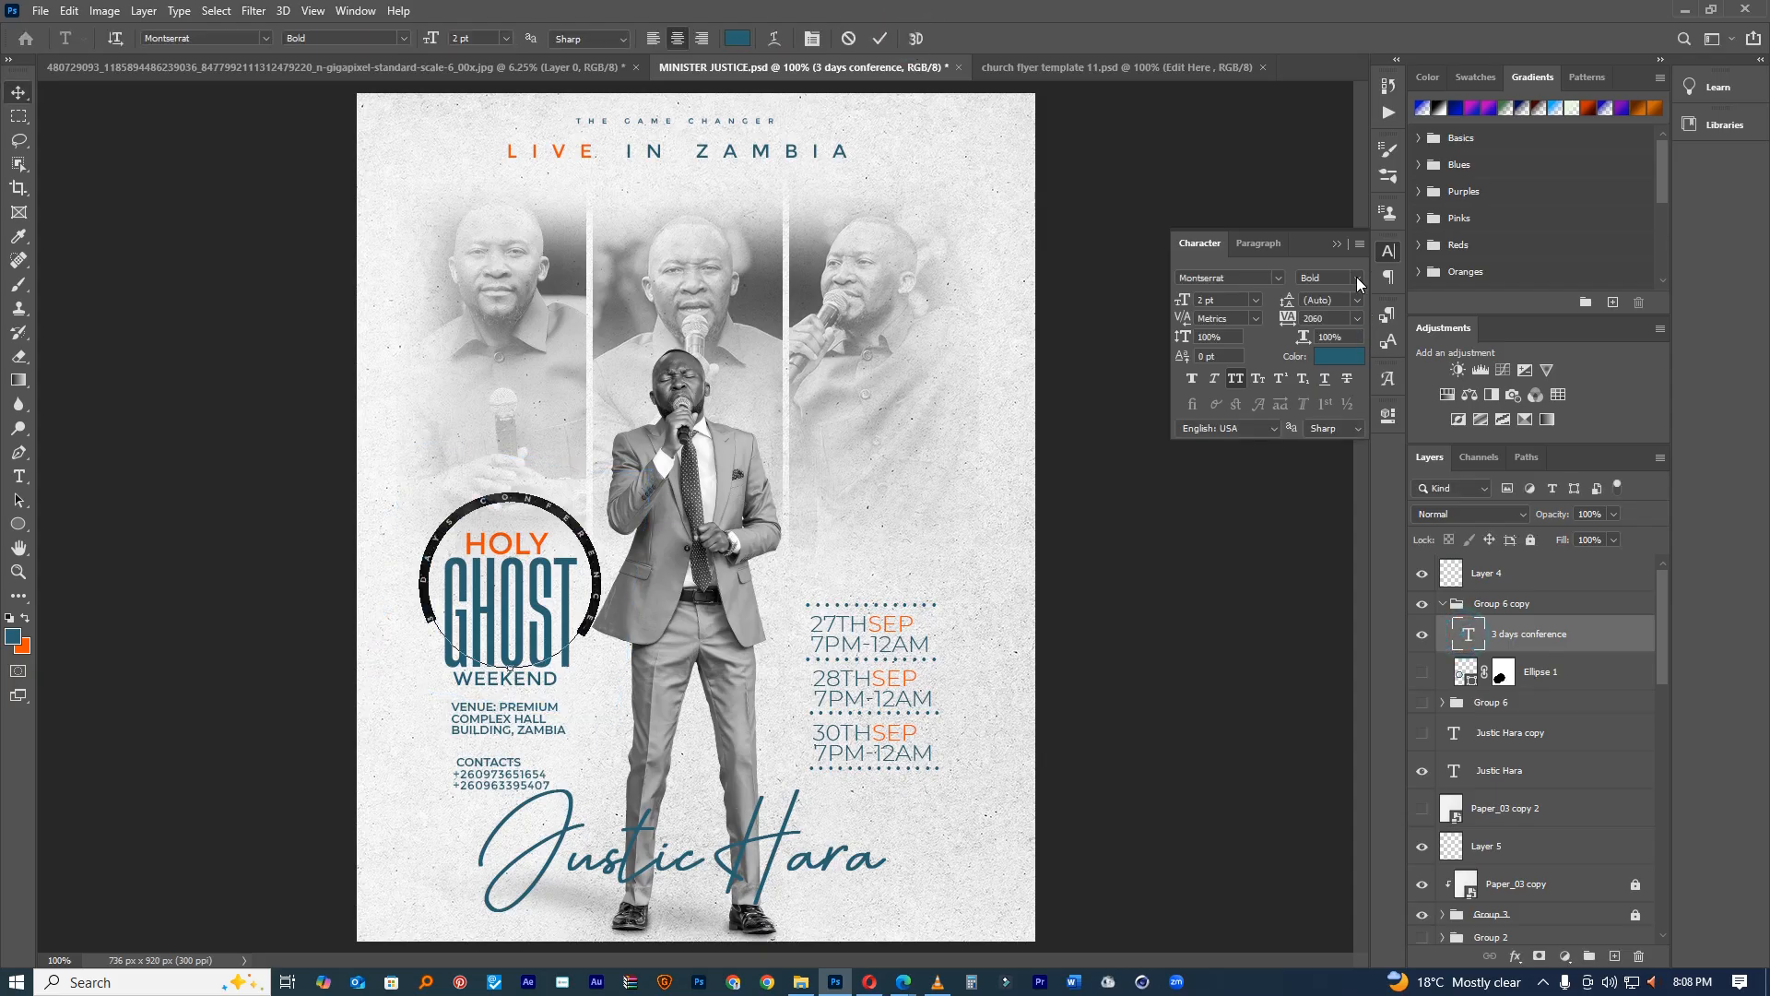
click(1356, 277)
click(1424, 500)
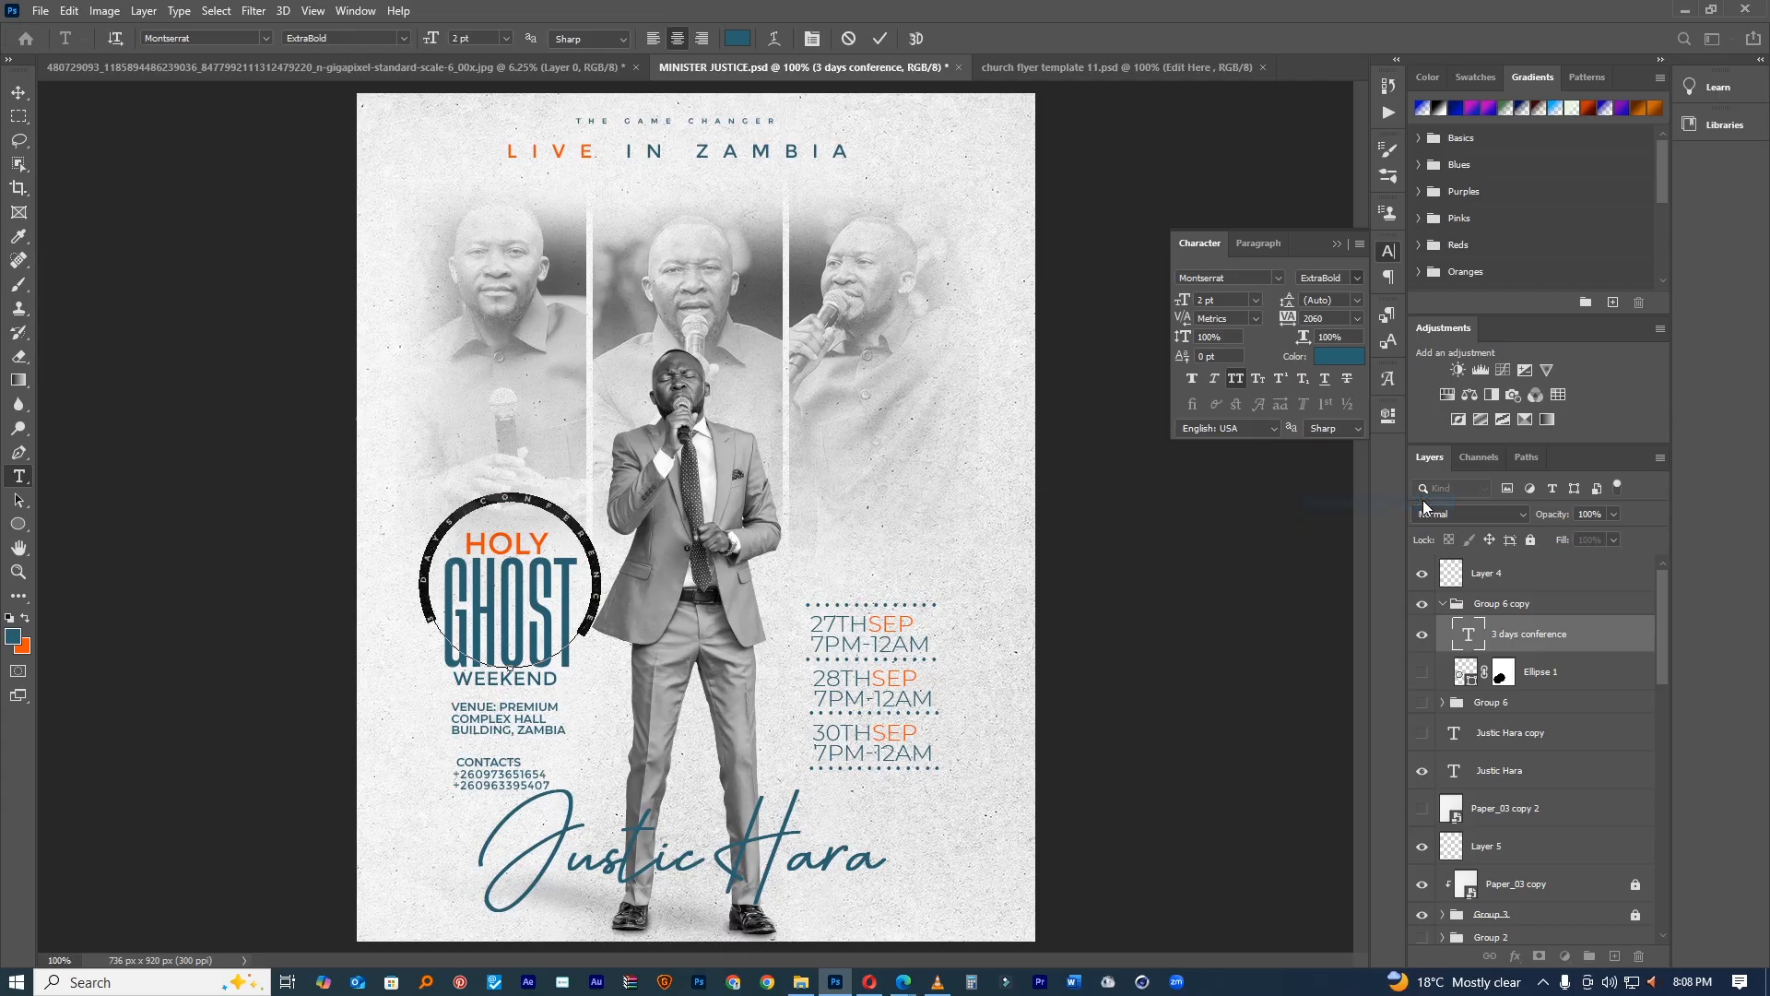
click(879, 38)
key(v)
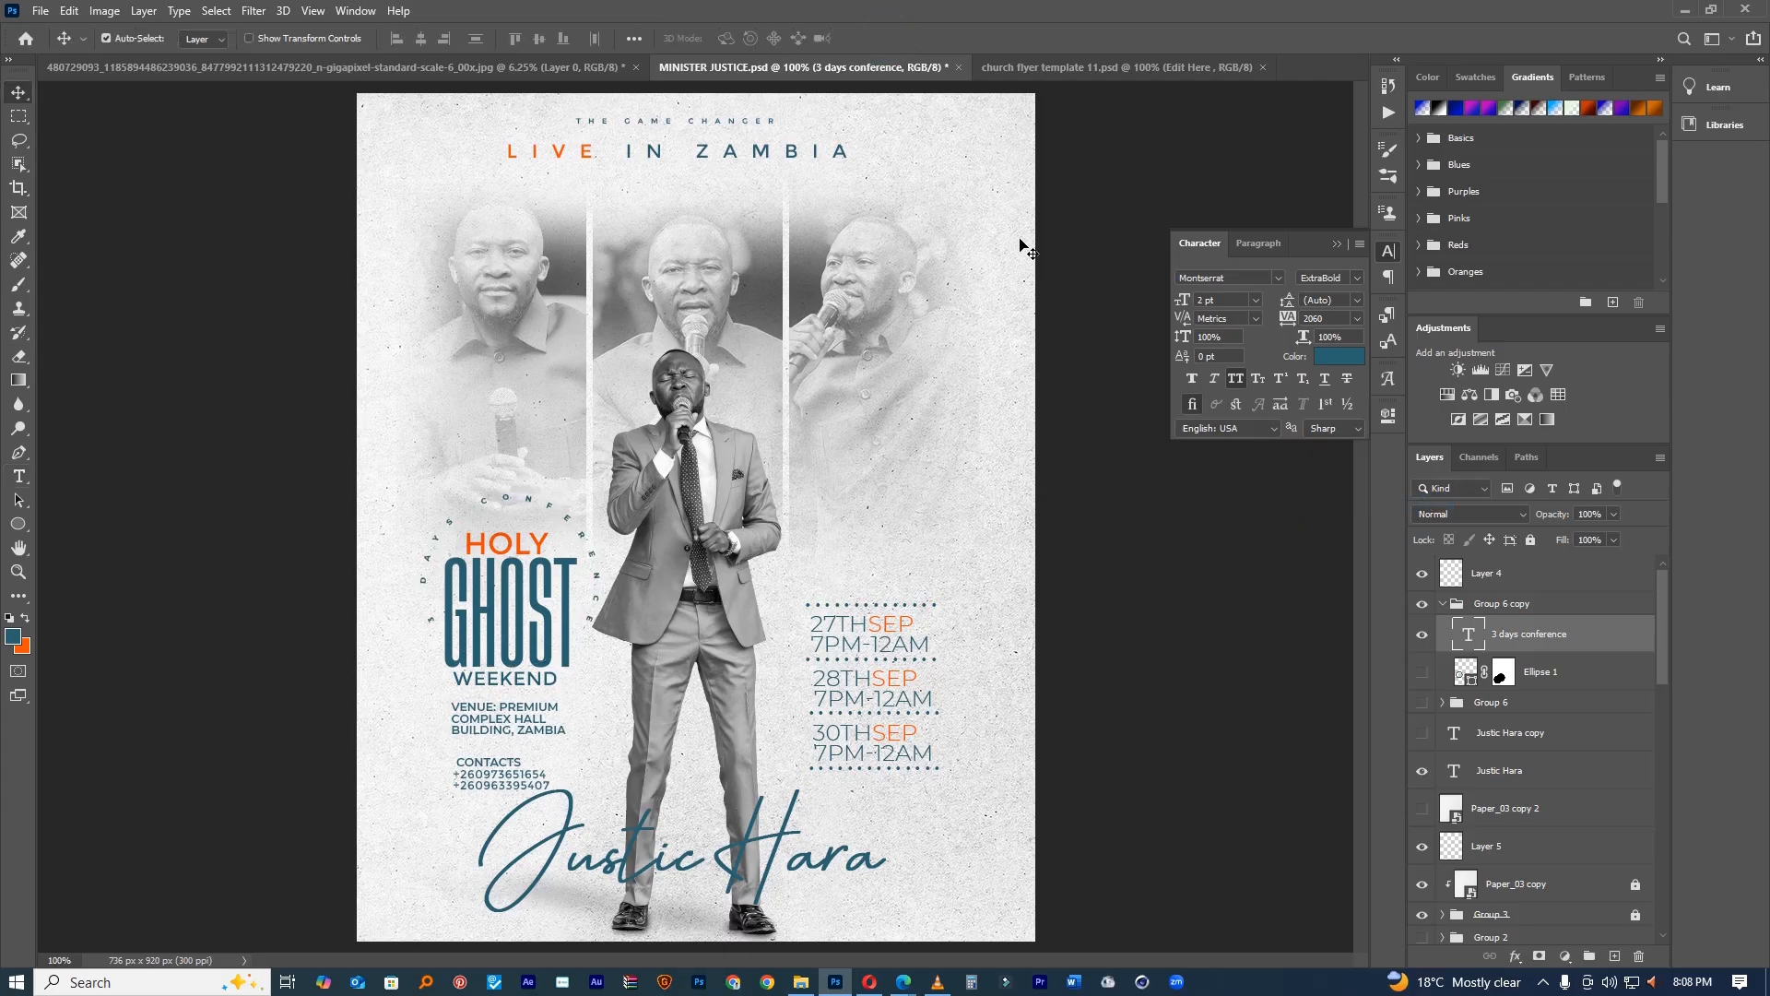
drag(759, 532, 753, 533)
Step: Copy the circular text and fade its layer to 27% opacity
double_click(1467, 634)
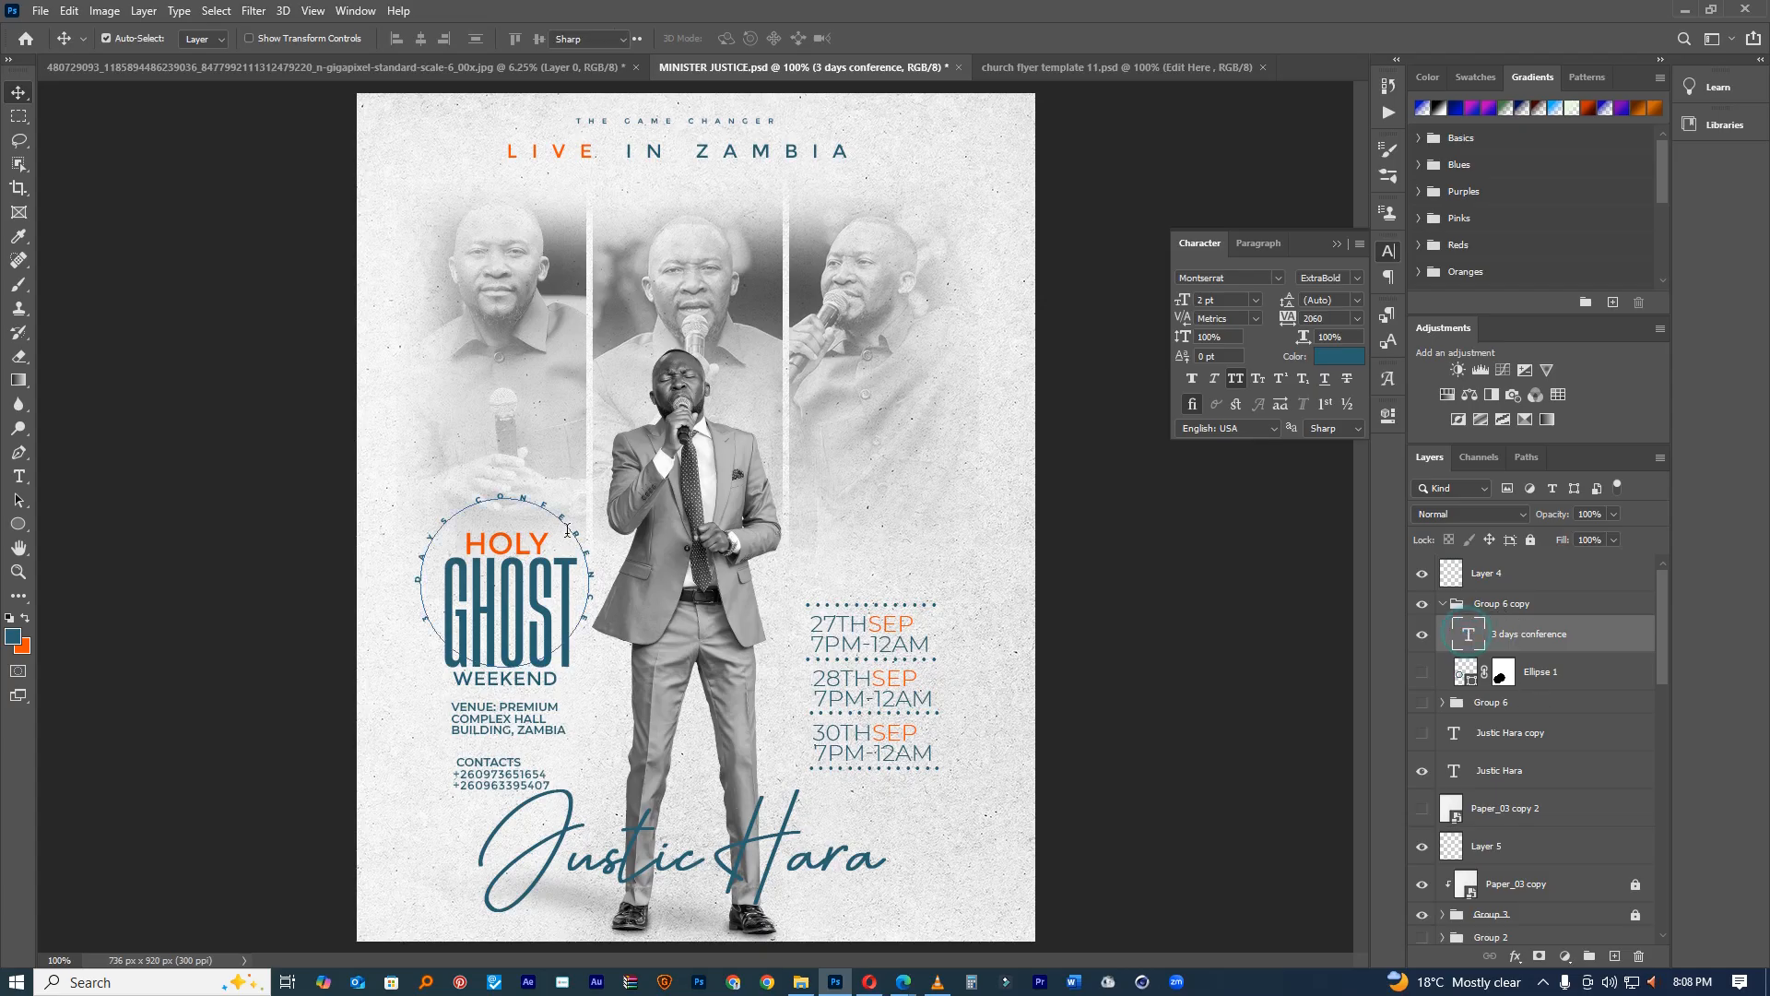
right_click(571, 532)
click(623, 583)
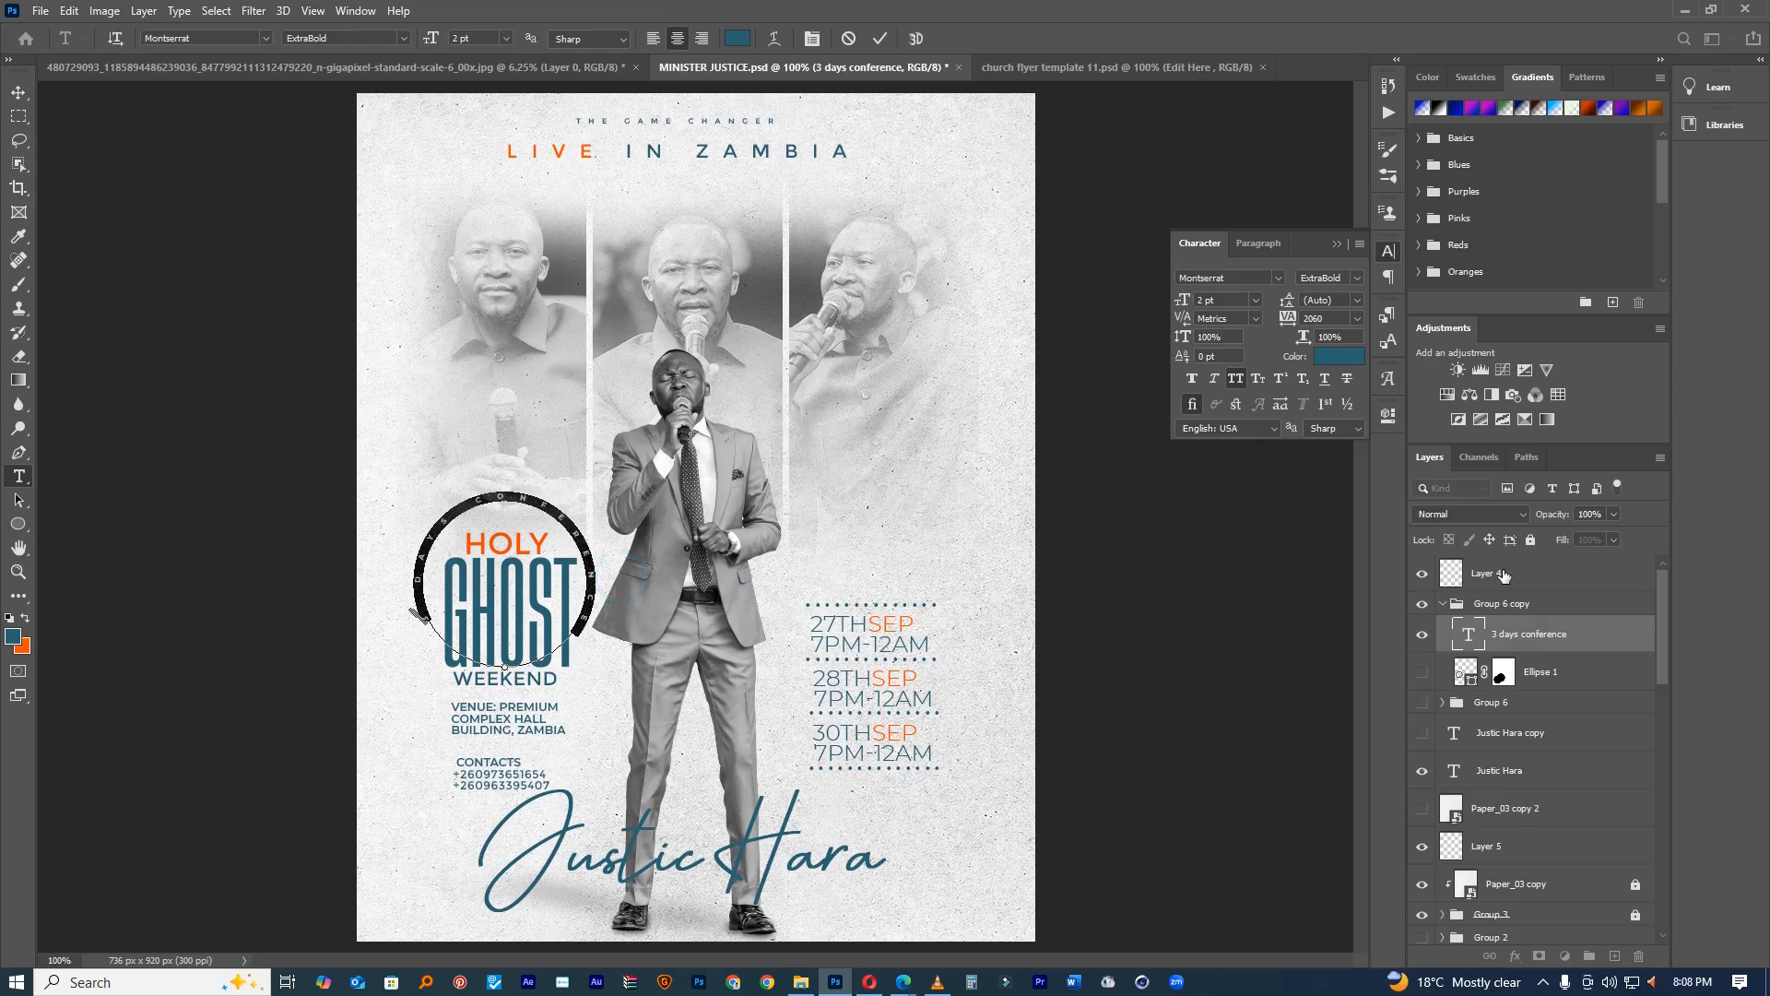
drag(1567, 519, 1521, 517)
key(v)
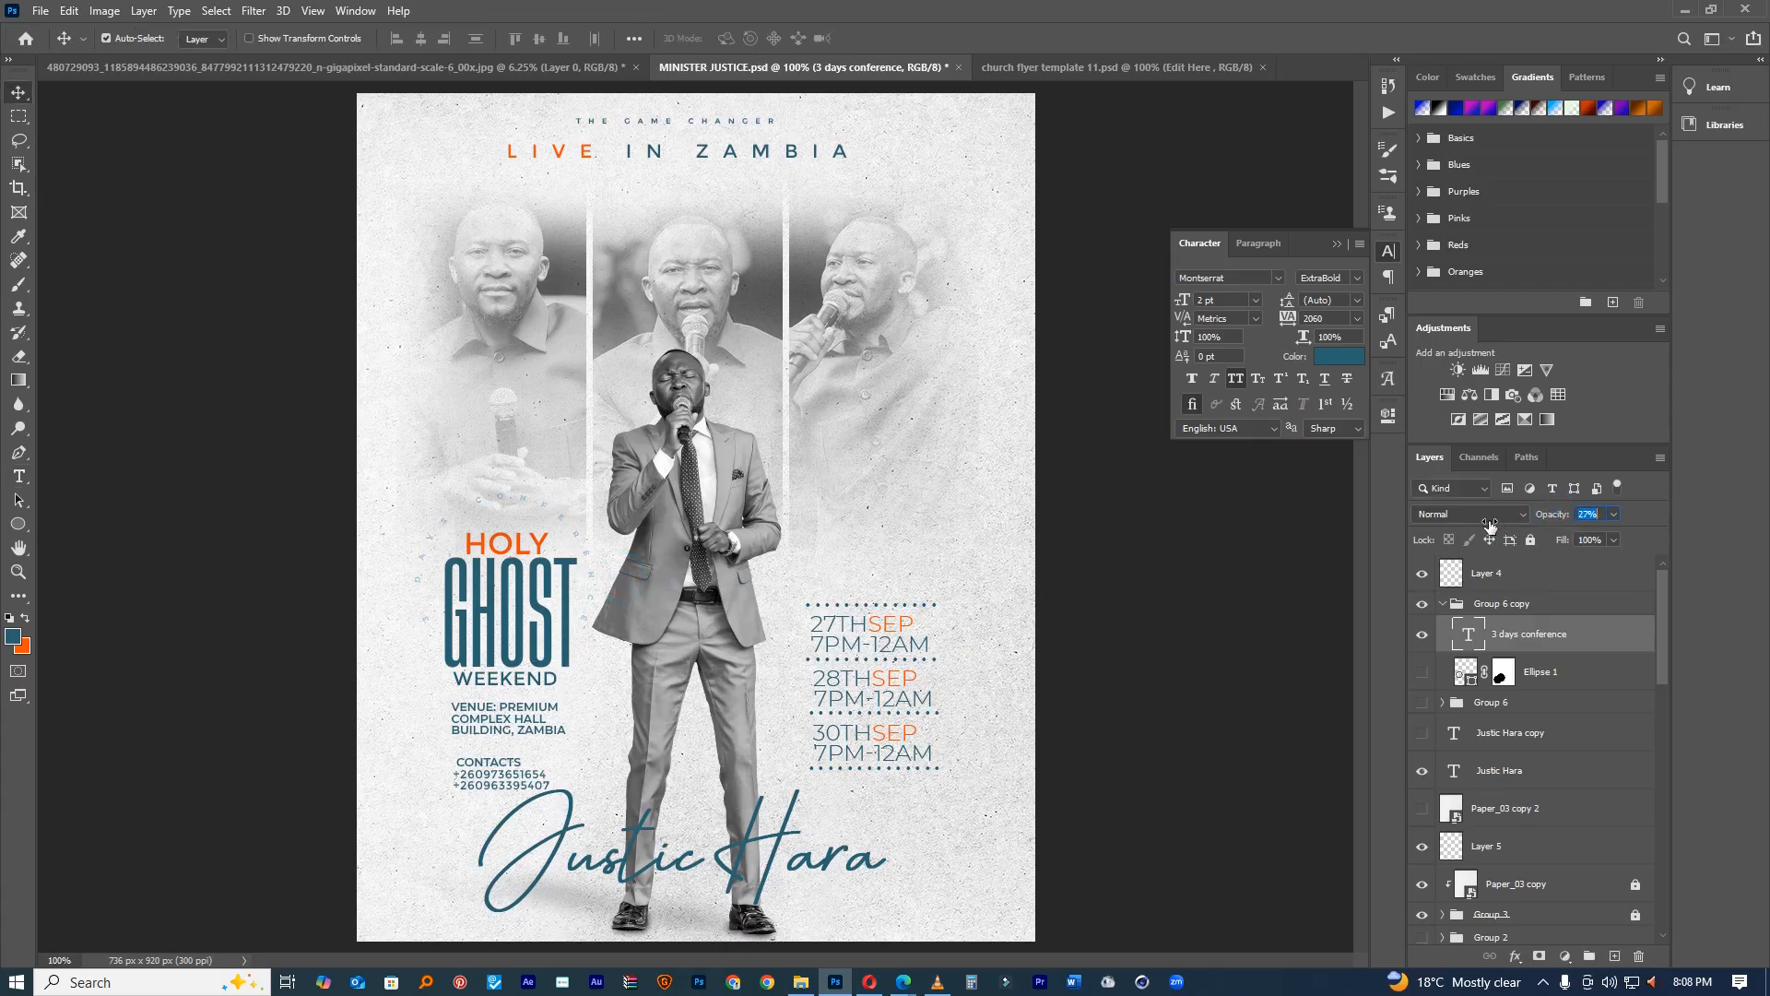
Step: Paste 3 DAYS CONFERENCE as two-line text with tighter tracking just above HOLY
key(t)
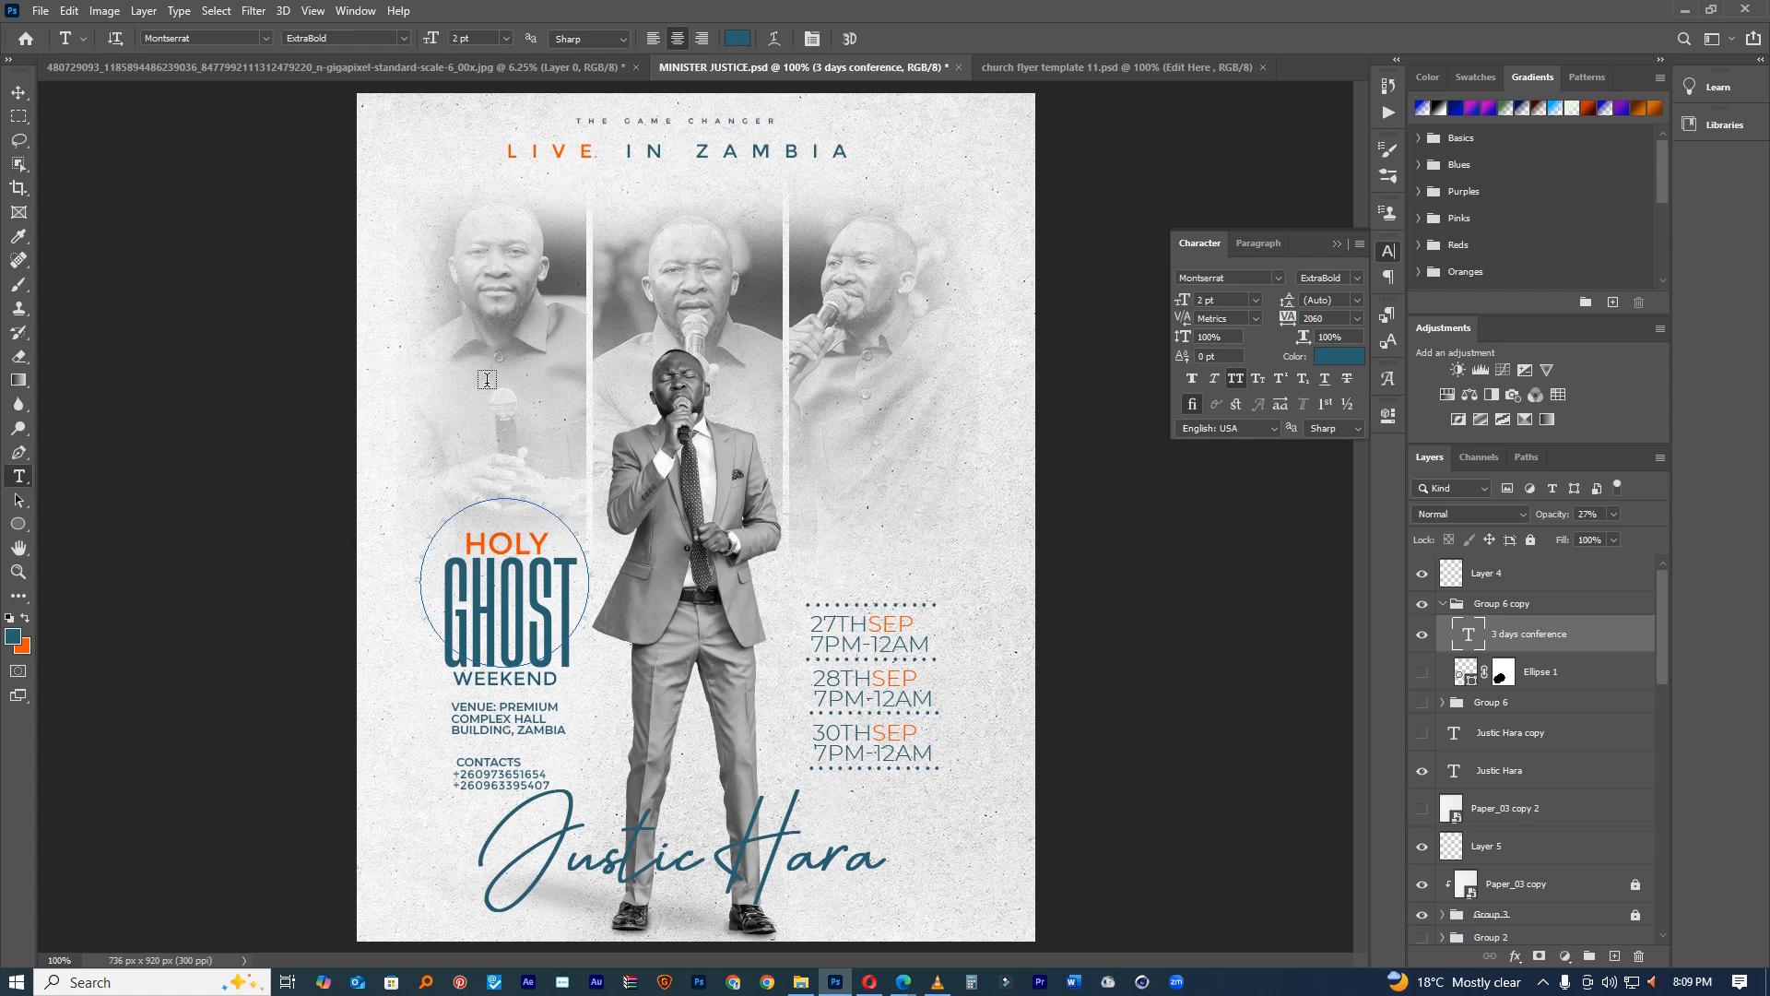
click(487, 381)
key(ctrl+v)
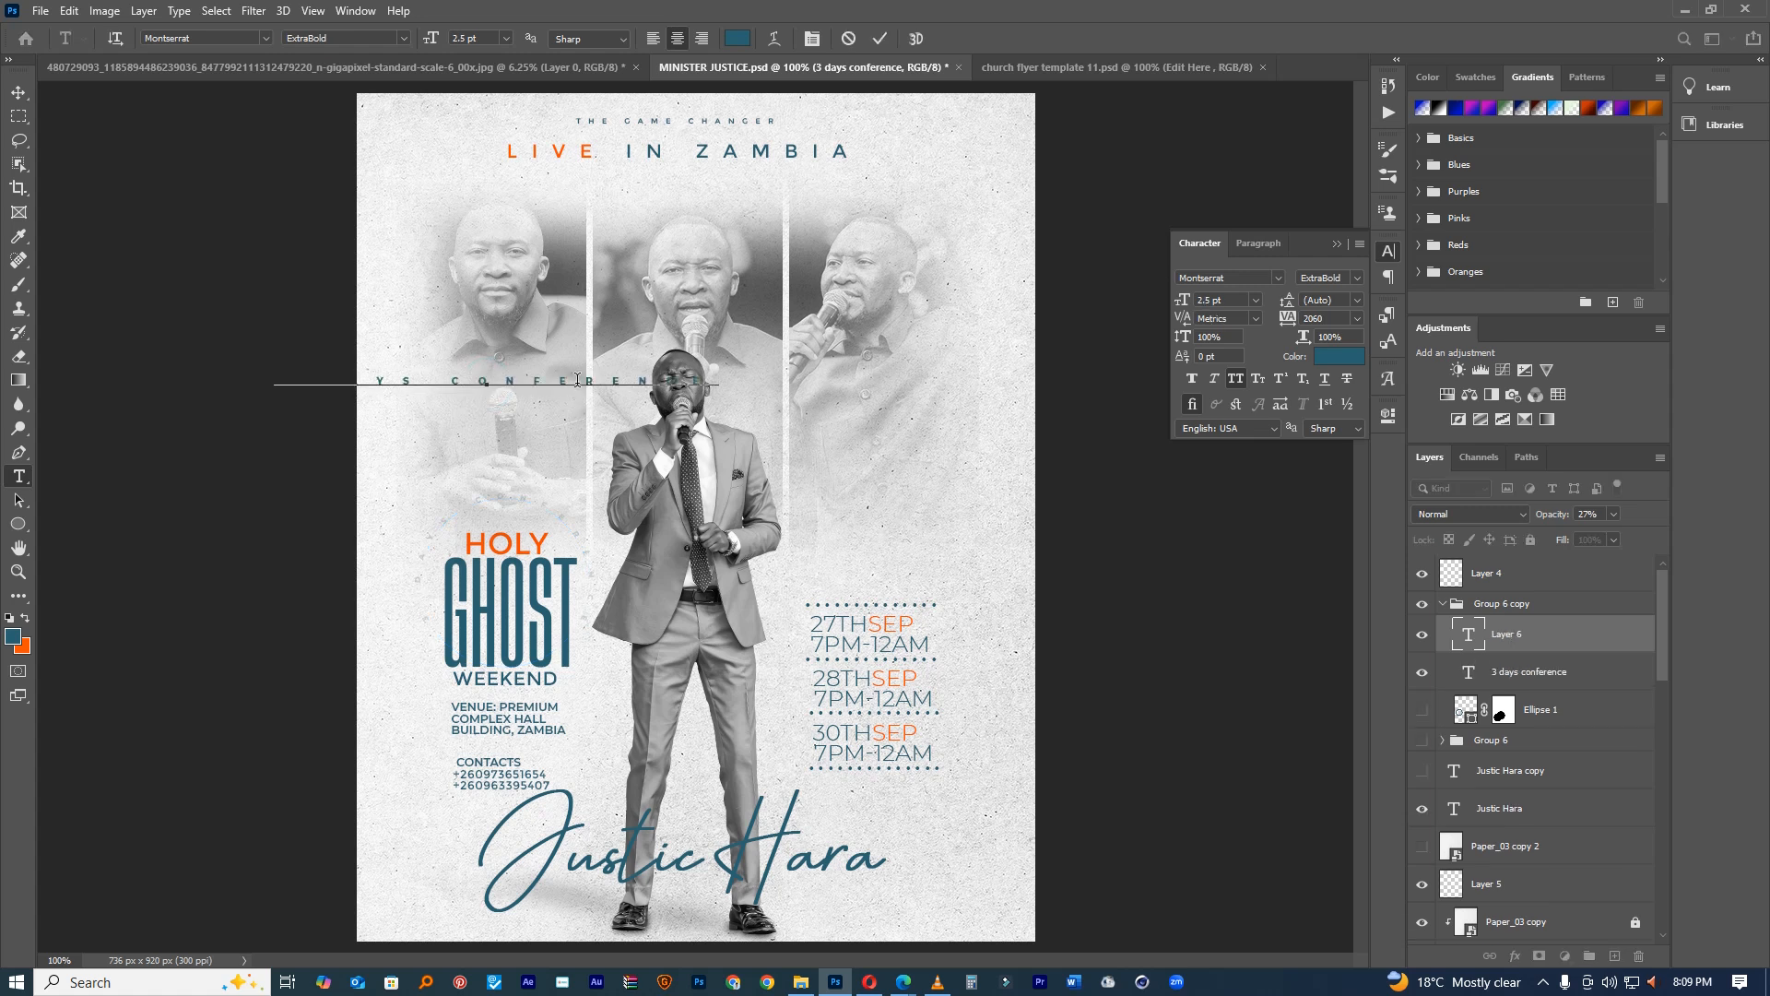
key(ctrl+a)
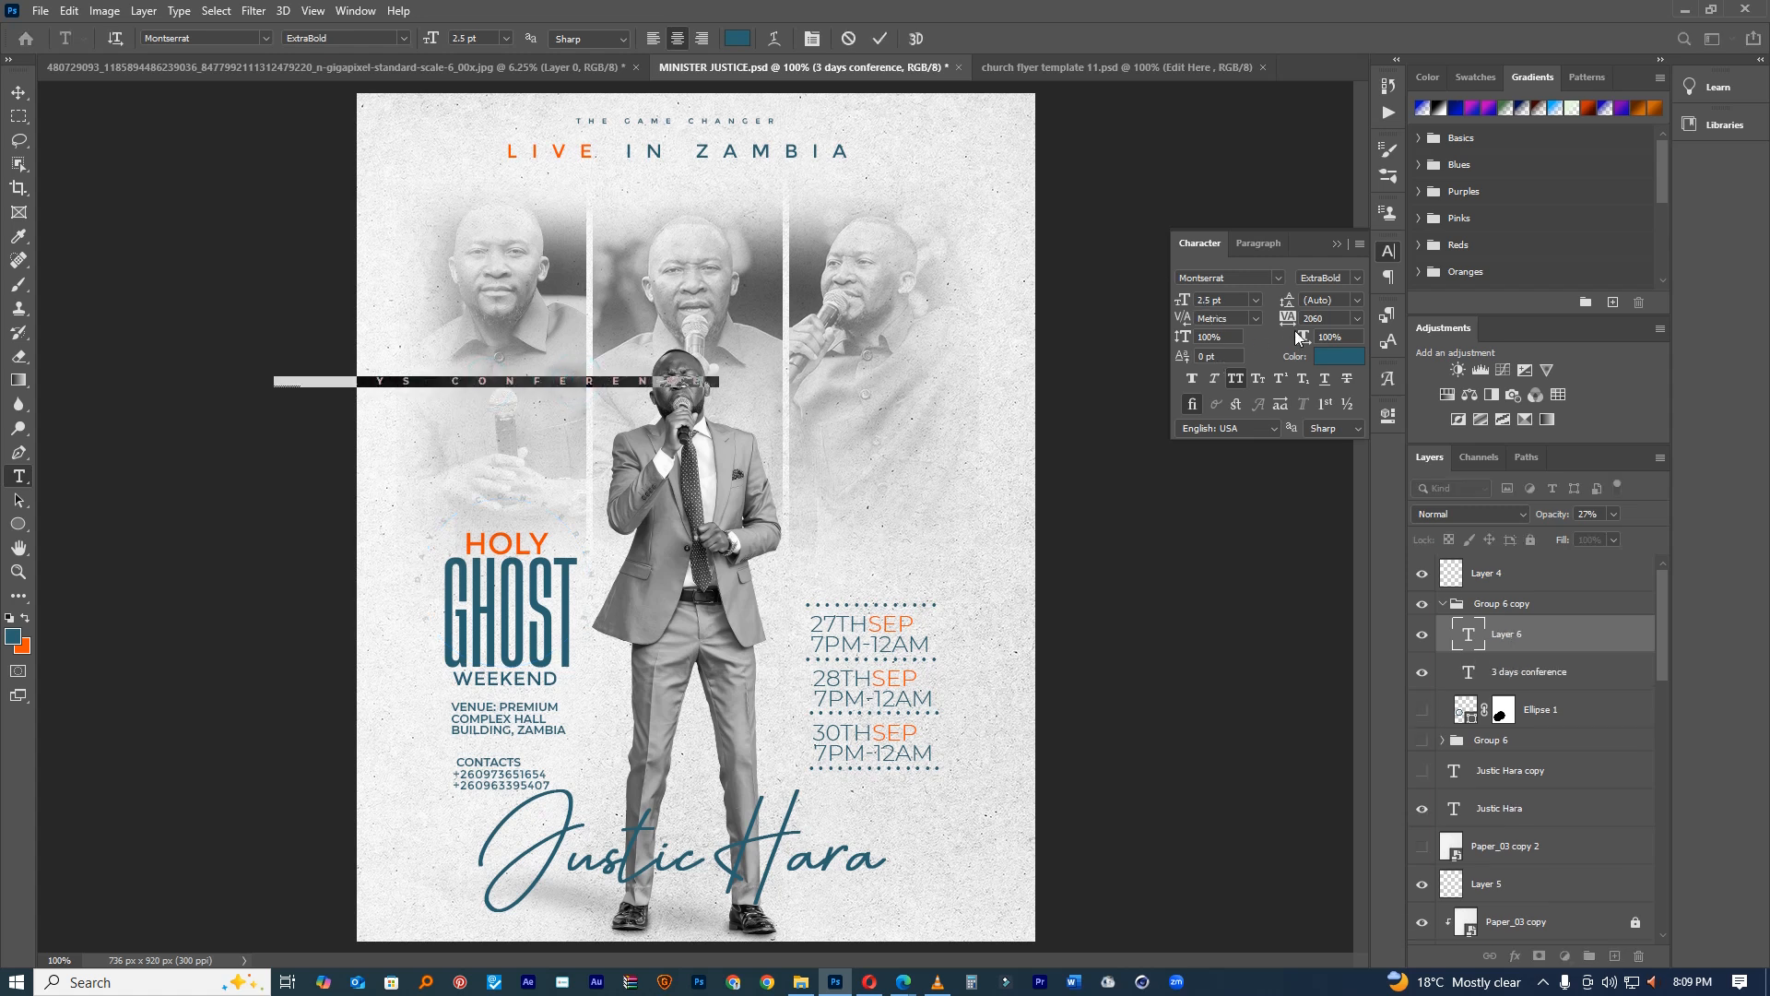
drag(1287, 321, 1201, 346)
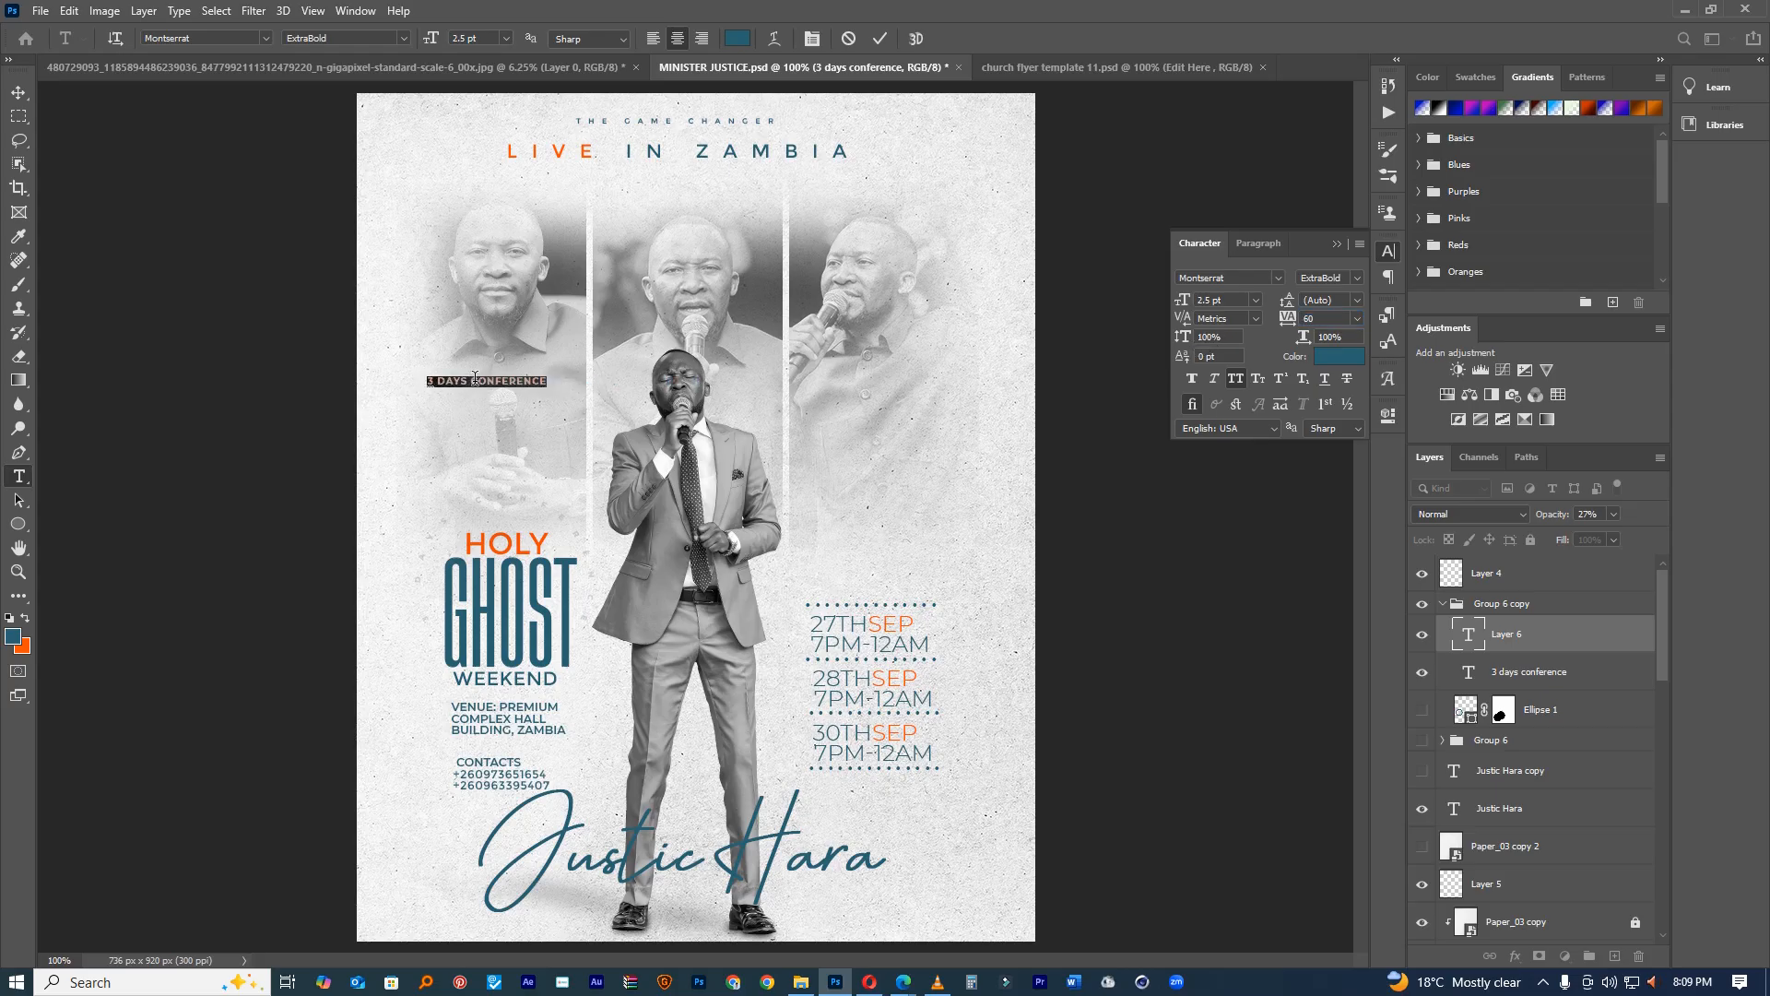
drag(518, 355, 499, 481)
key(Return)
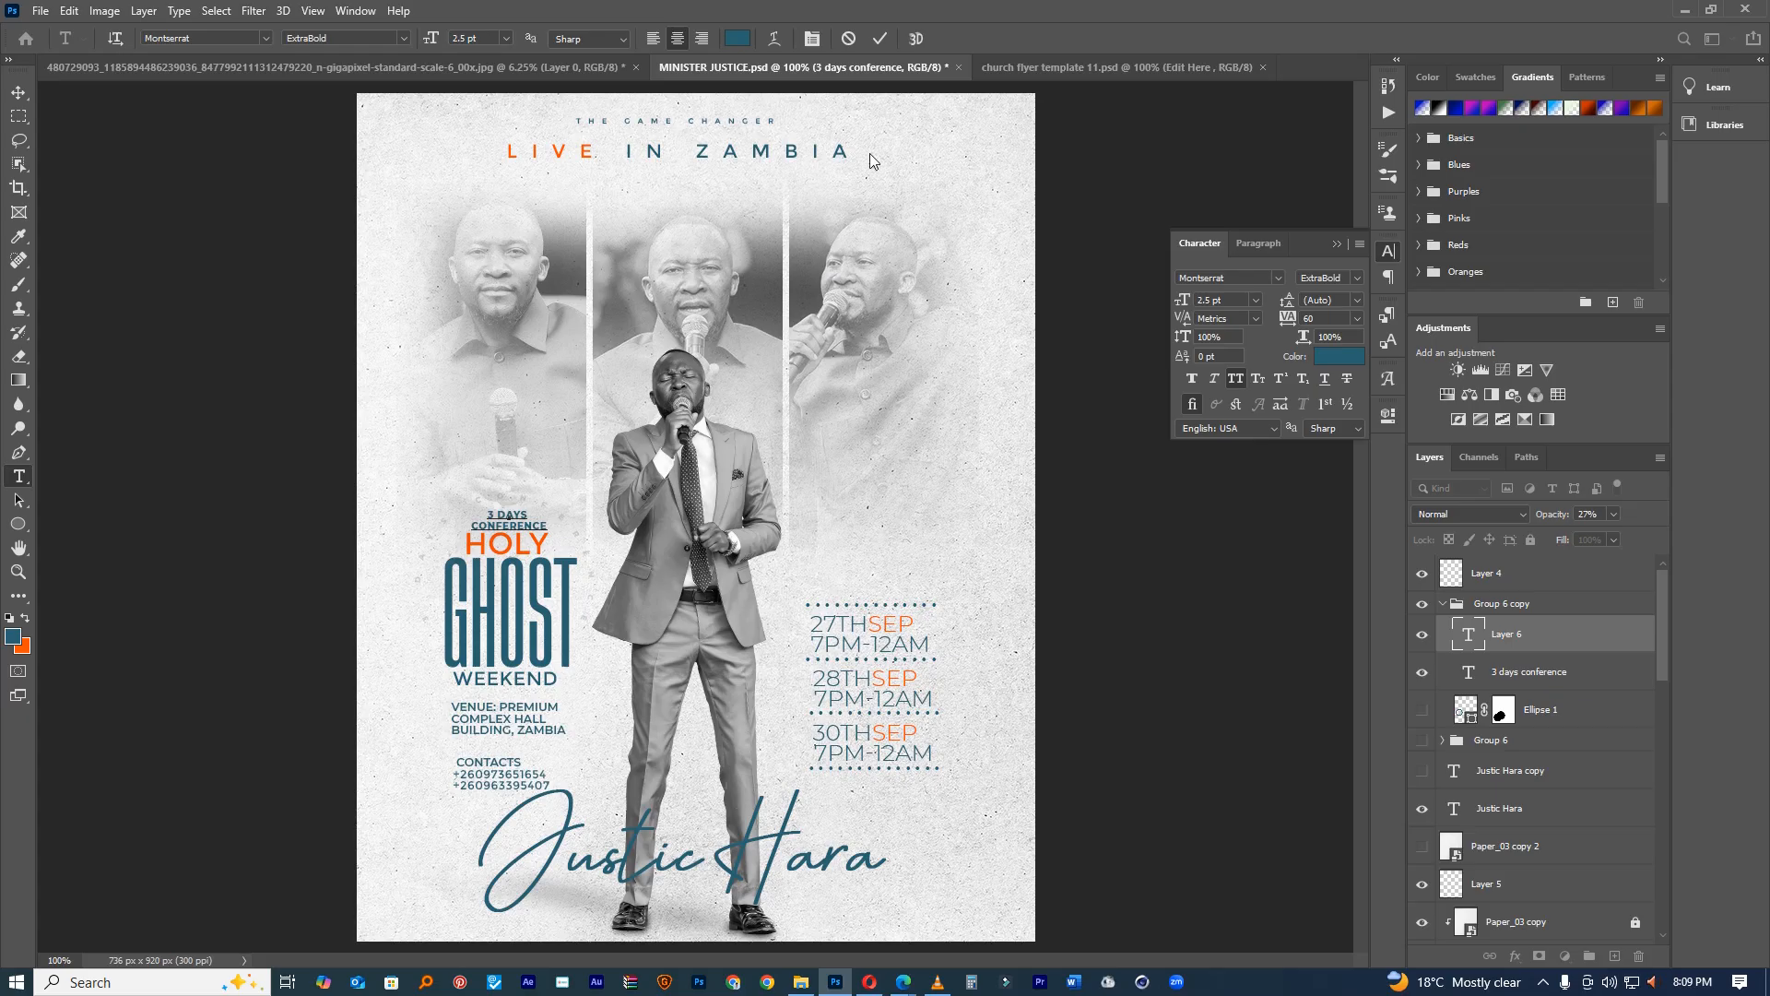
click(877, 44)
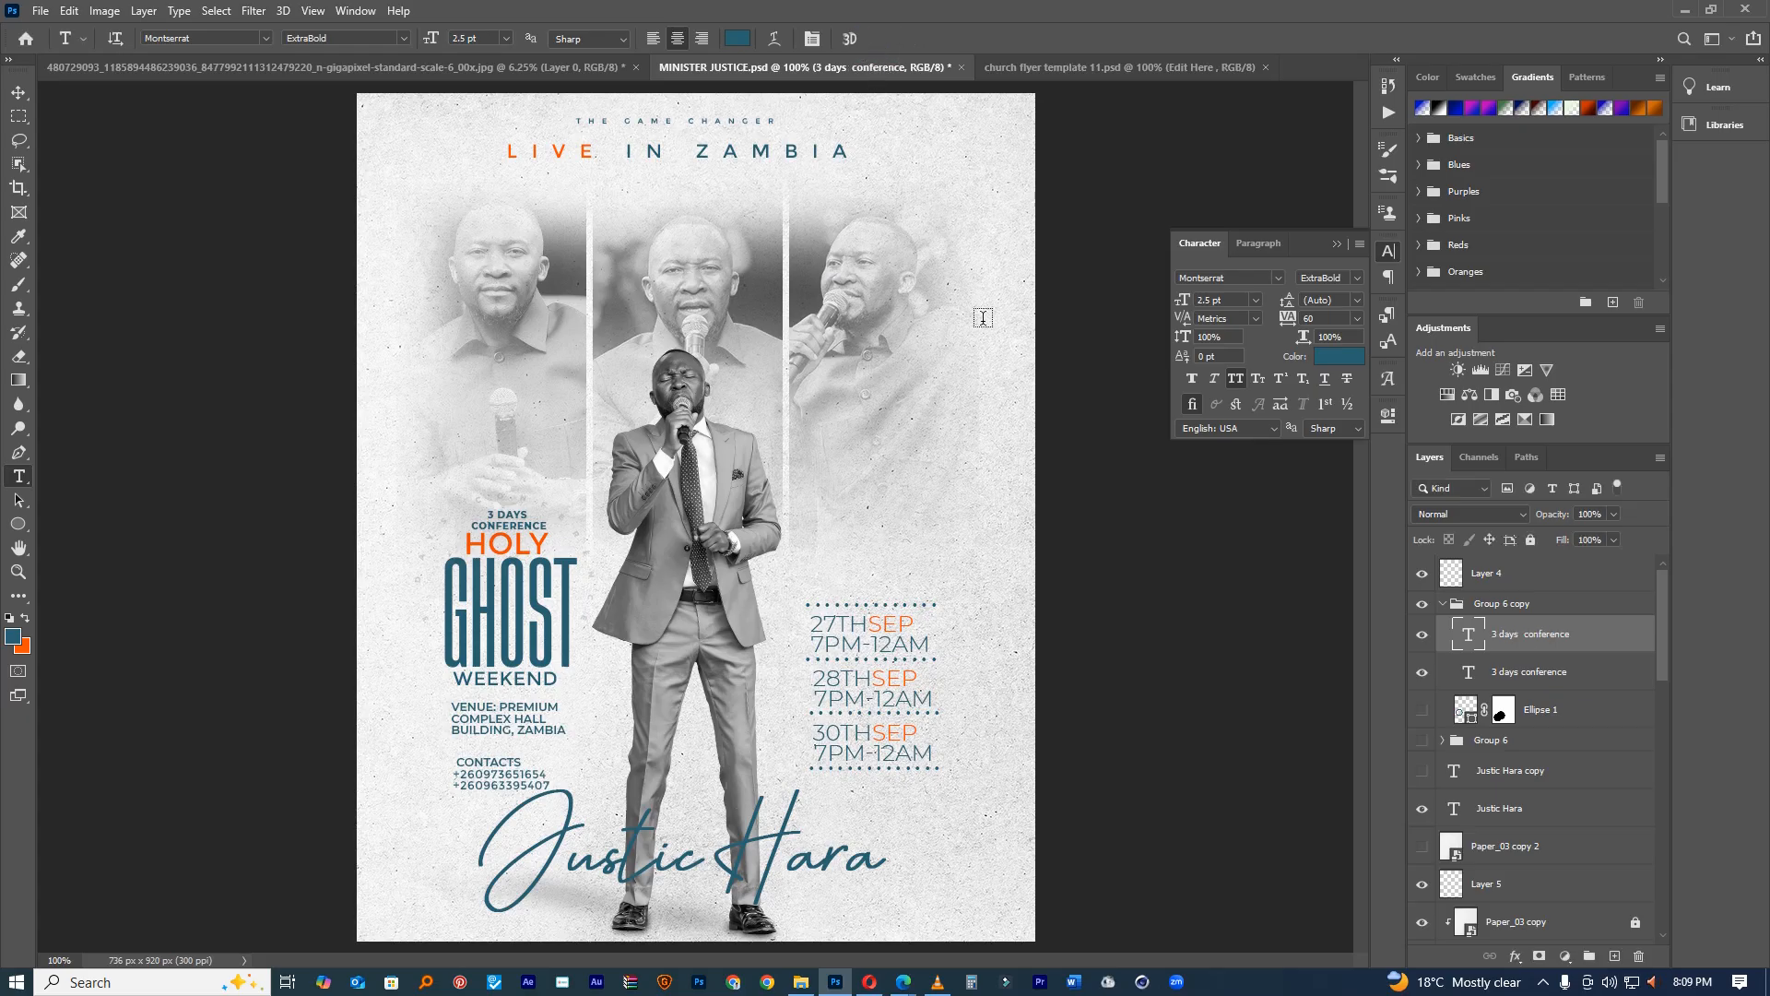
Step: Set the curved conference ring text to 37% opacity
scroll(498, 506, up, 3)
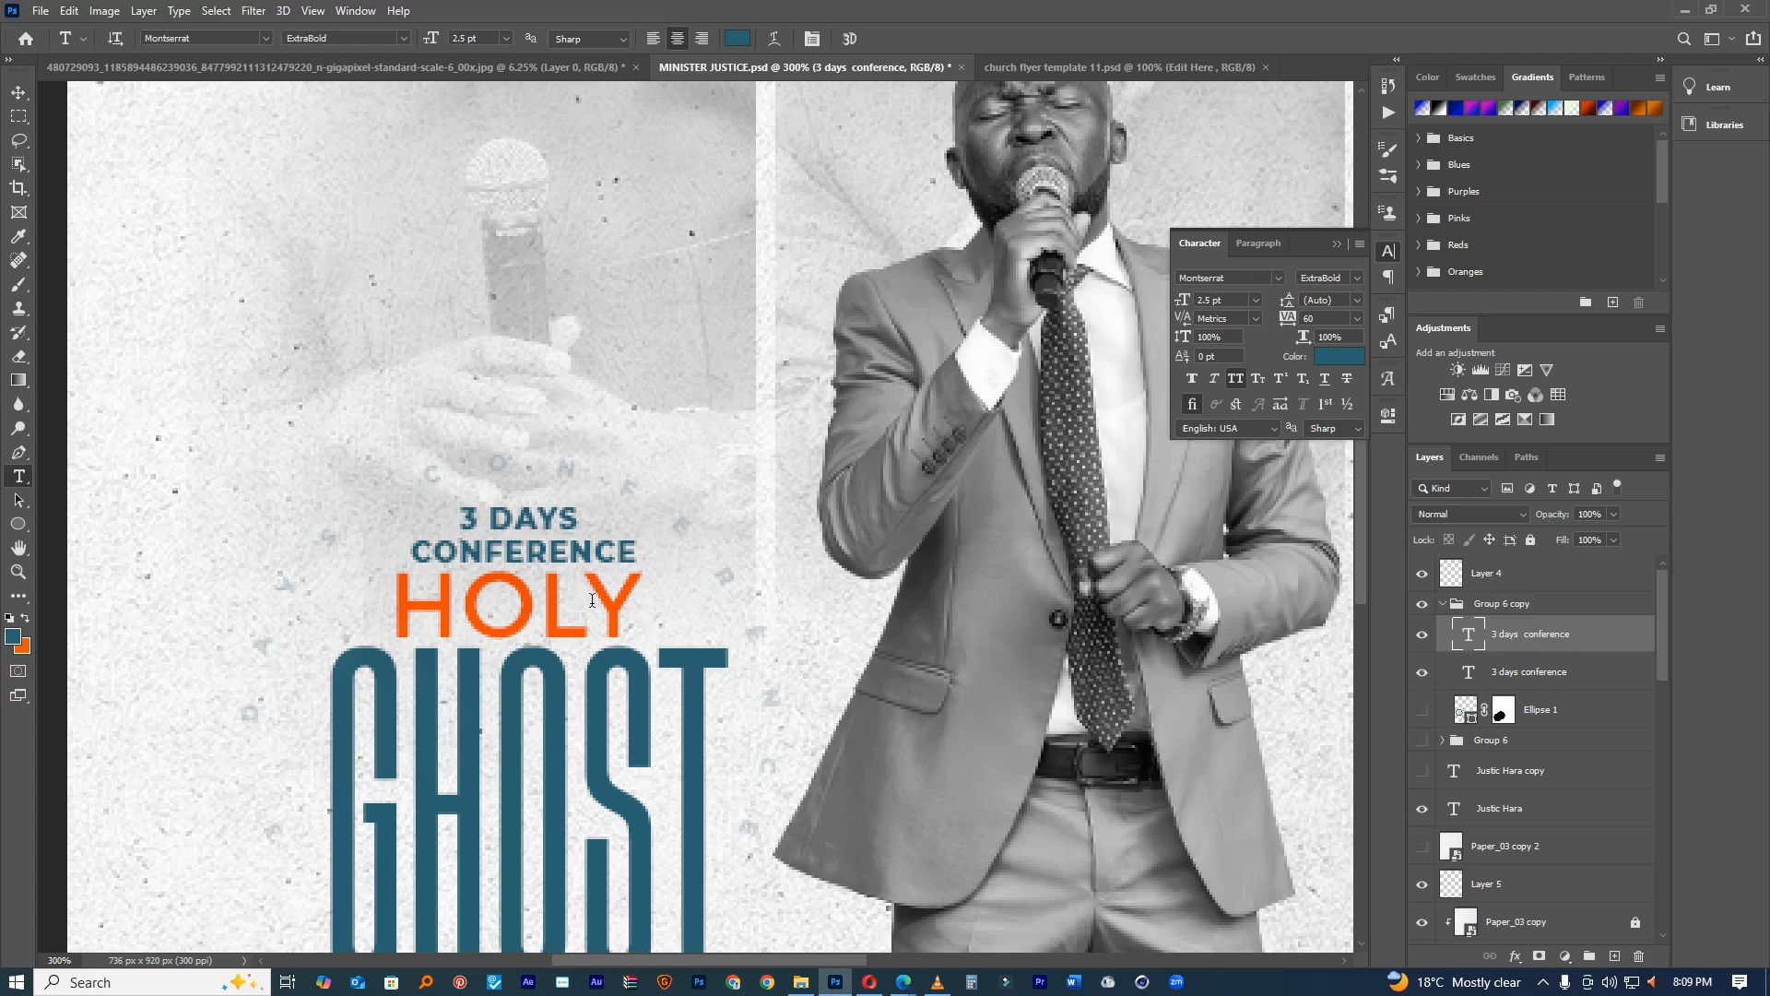
double_click(592, 600)
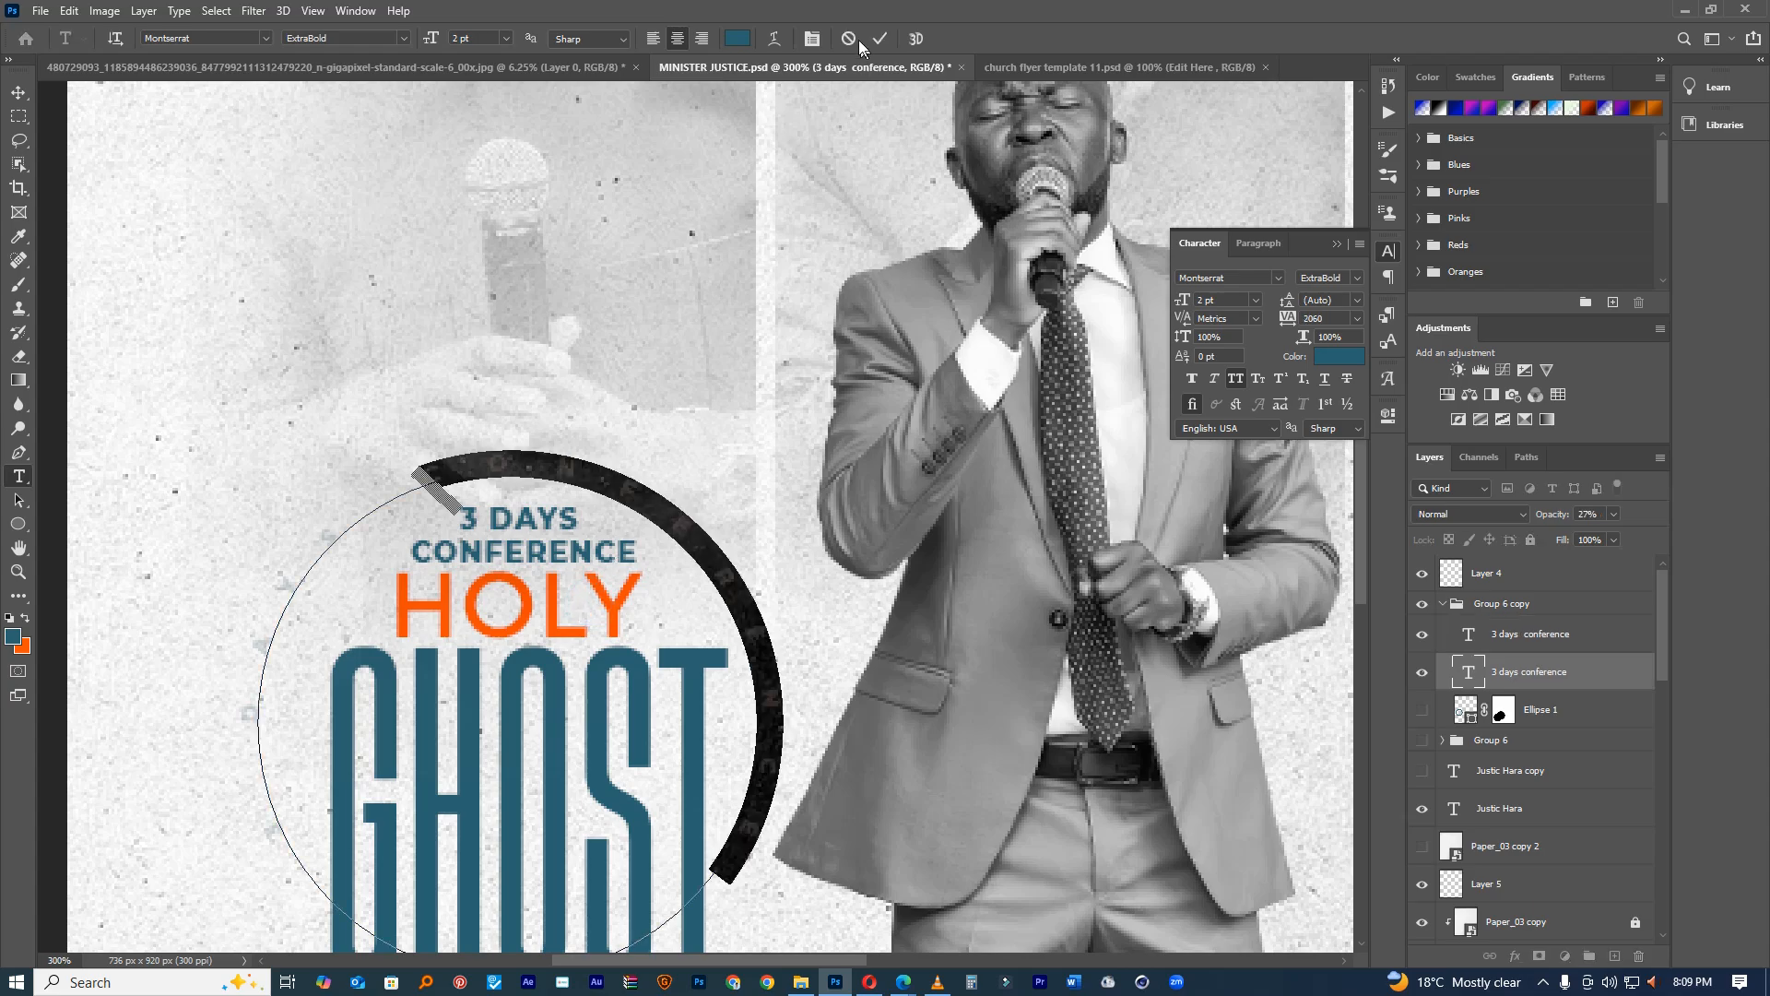
click(849, 36)
drag(1545, 515, 1555, 515)
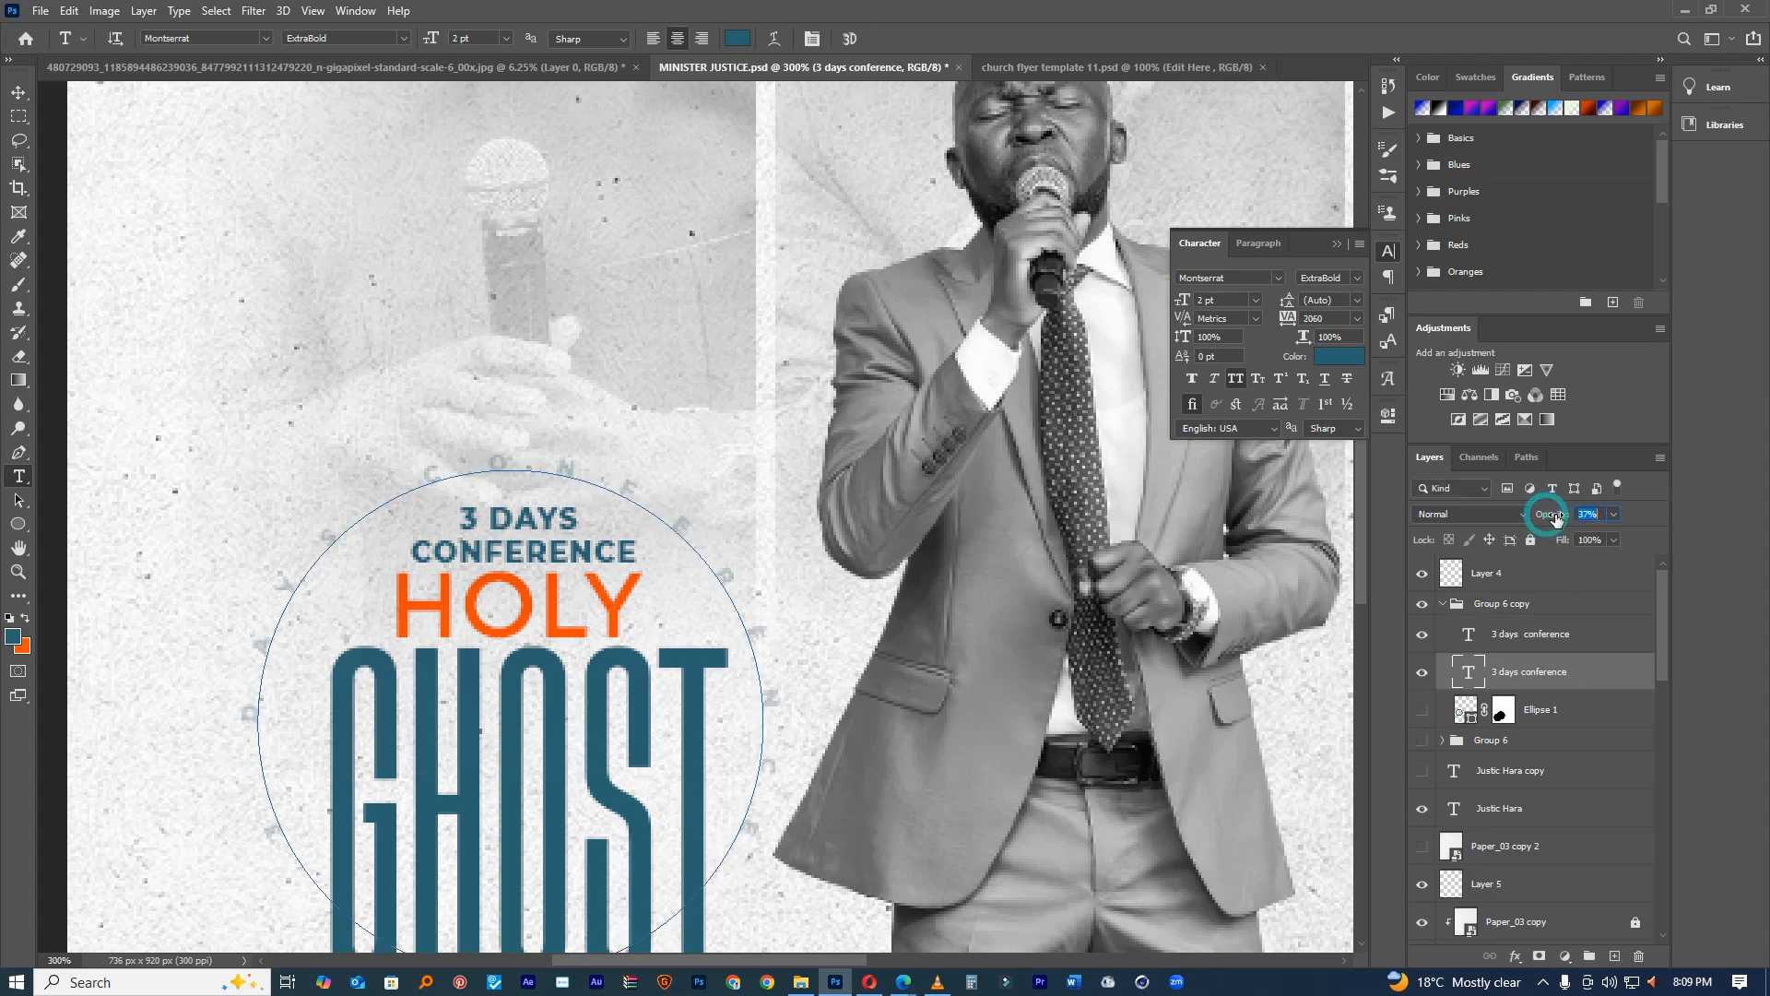
Step: Reset the view to 100% and bring up the church flyer template 11.psd document
click(19, 93)
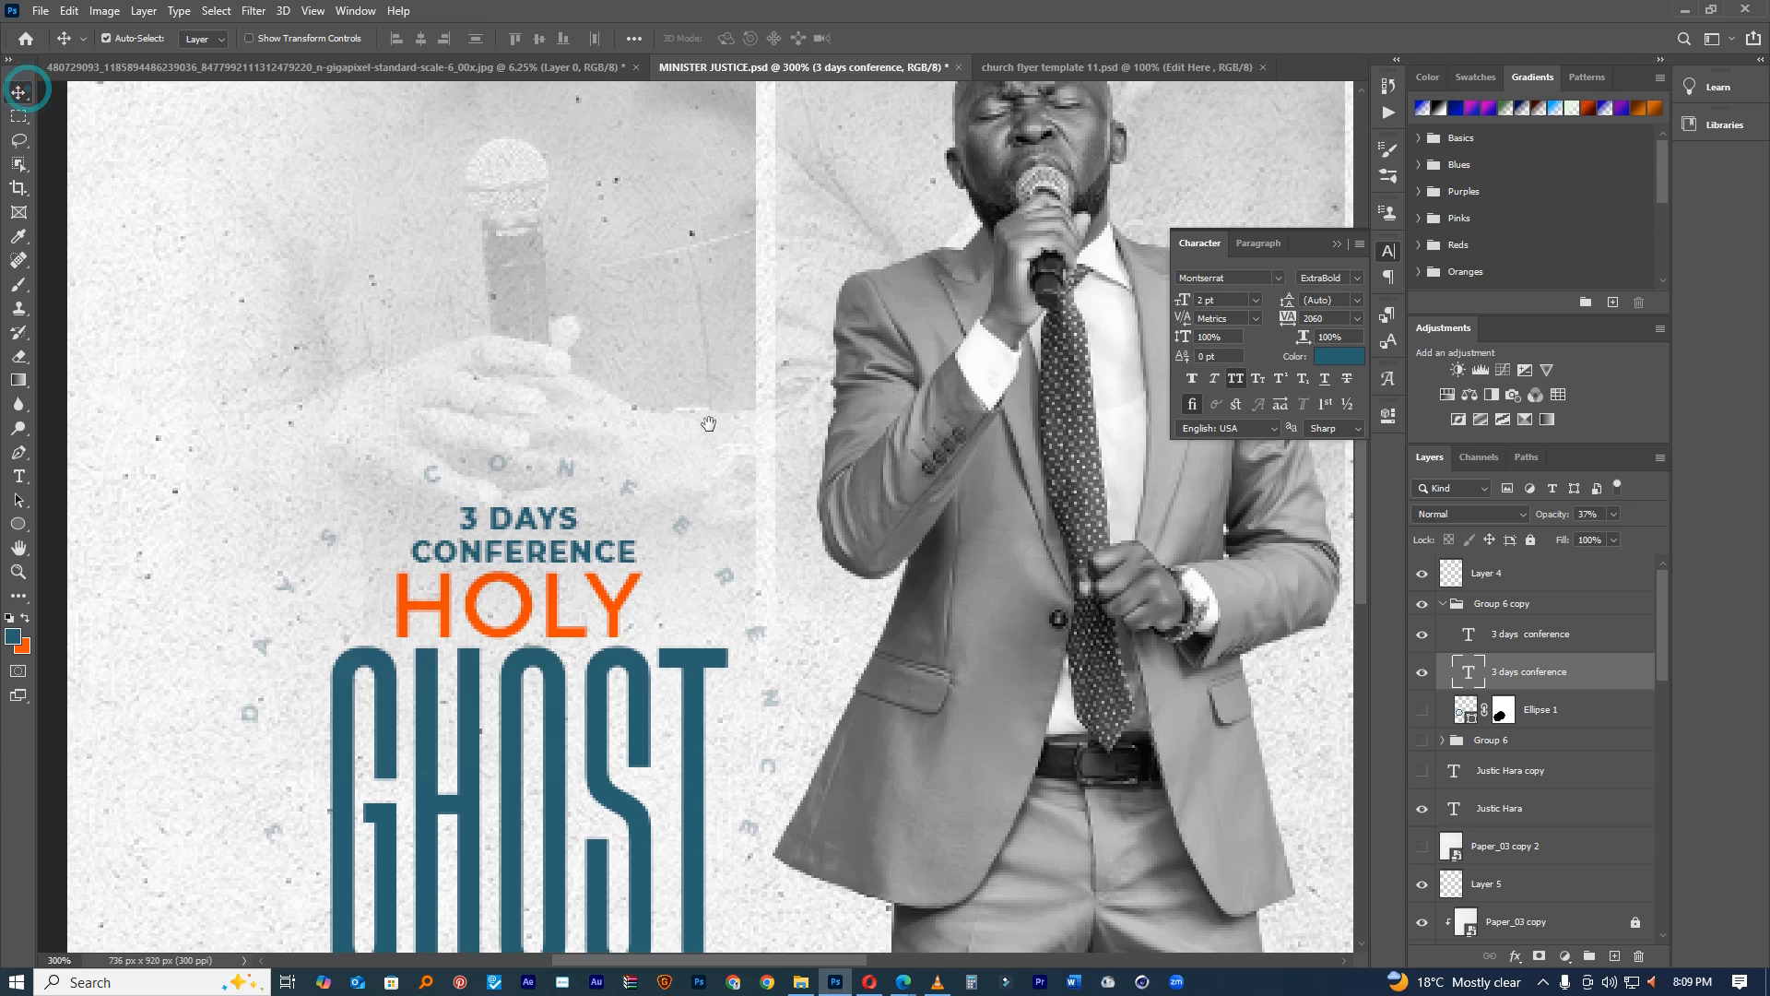
key(ctrl+0)
scroll(649, 486, down, 4)
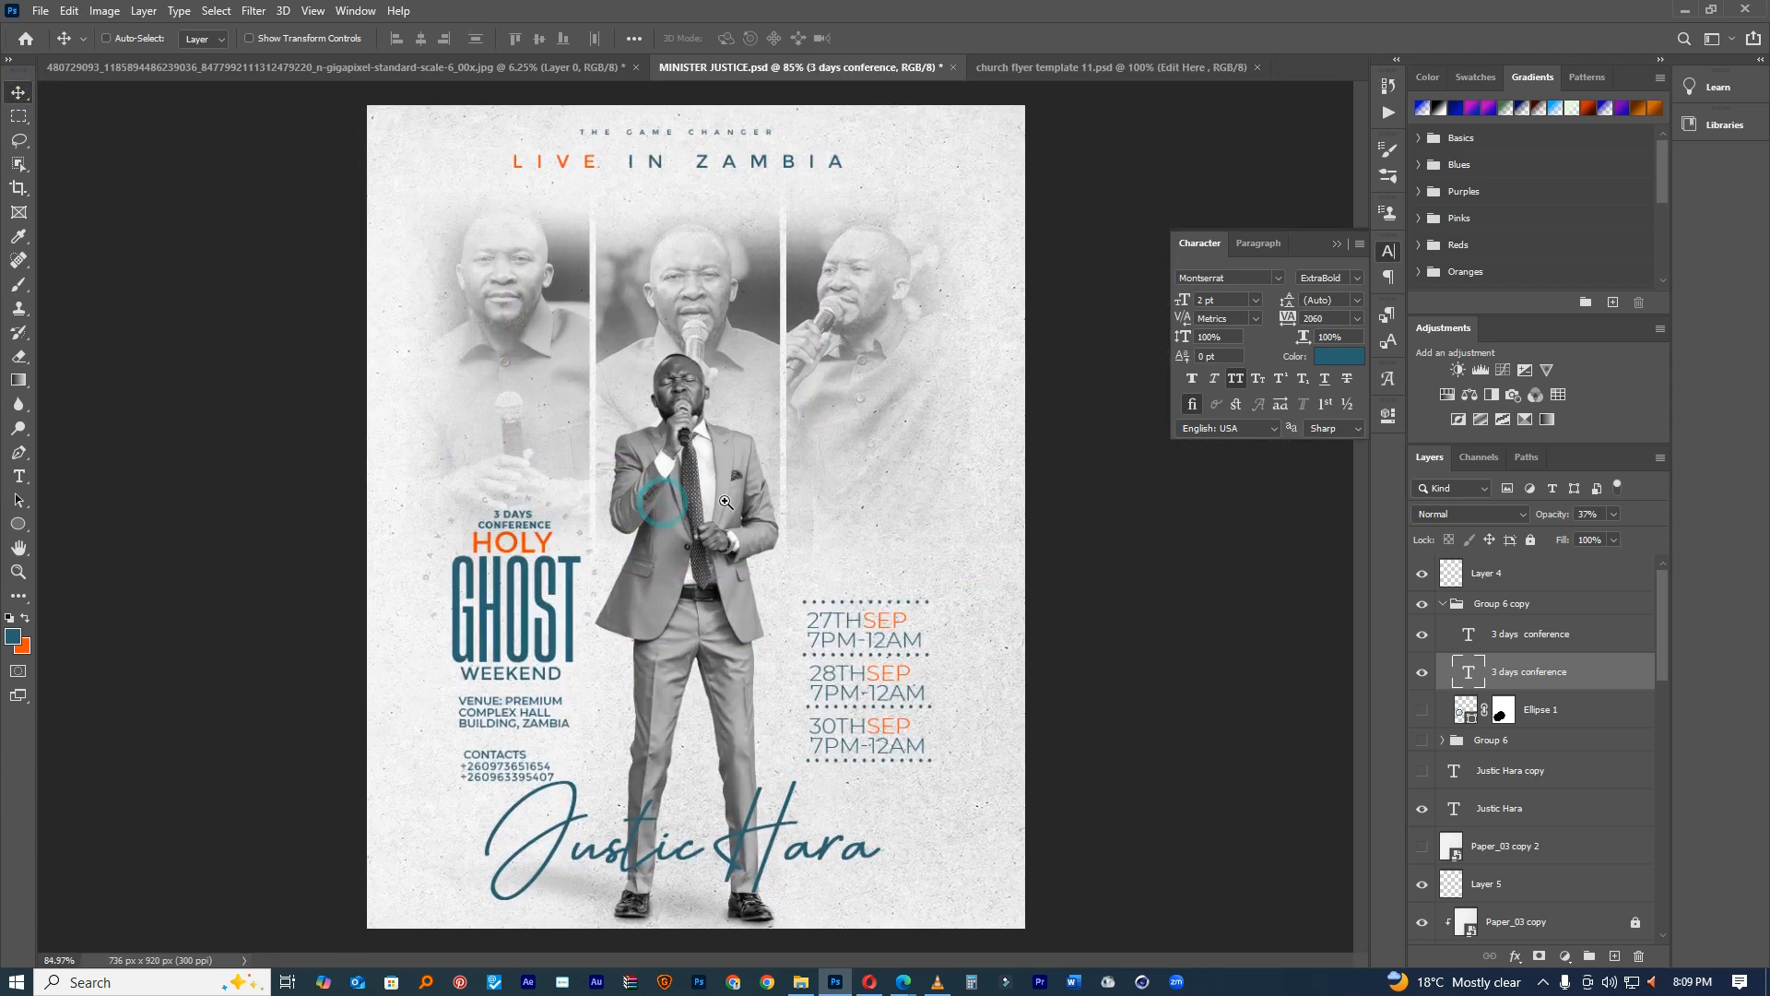
key(ctrl+1)
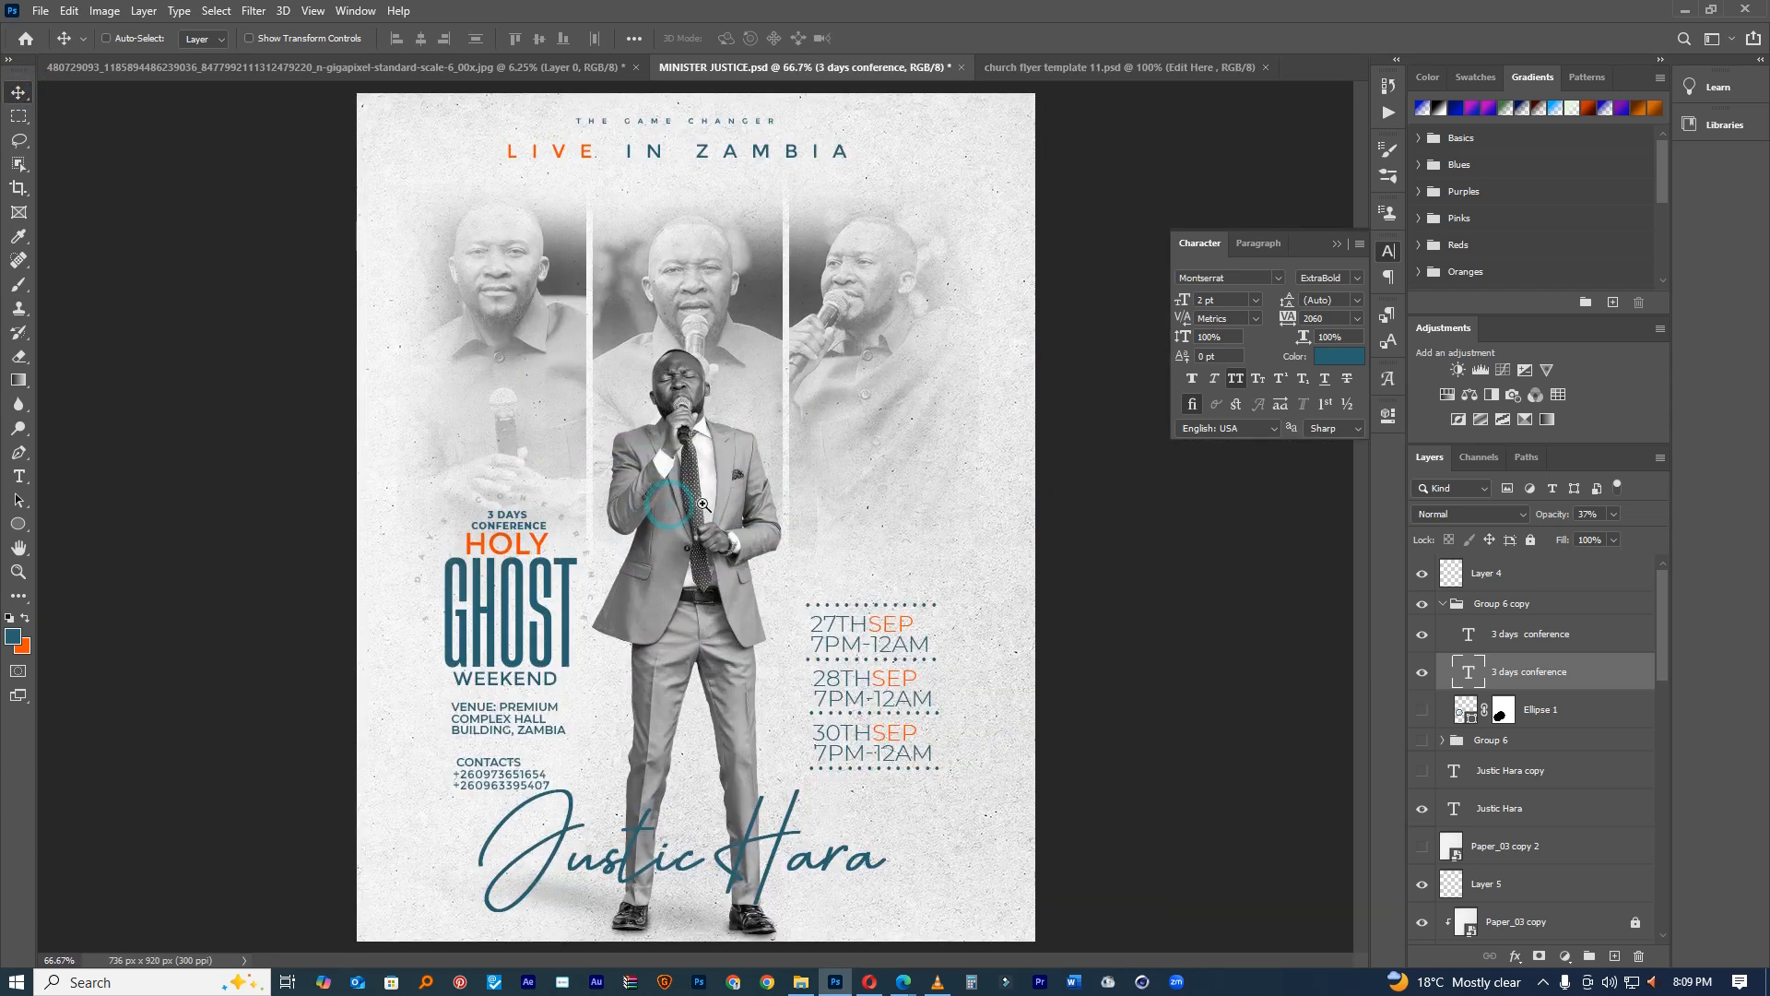
click(1033, 69)
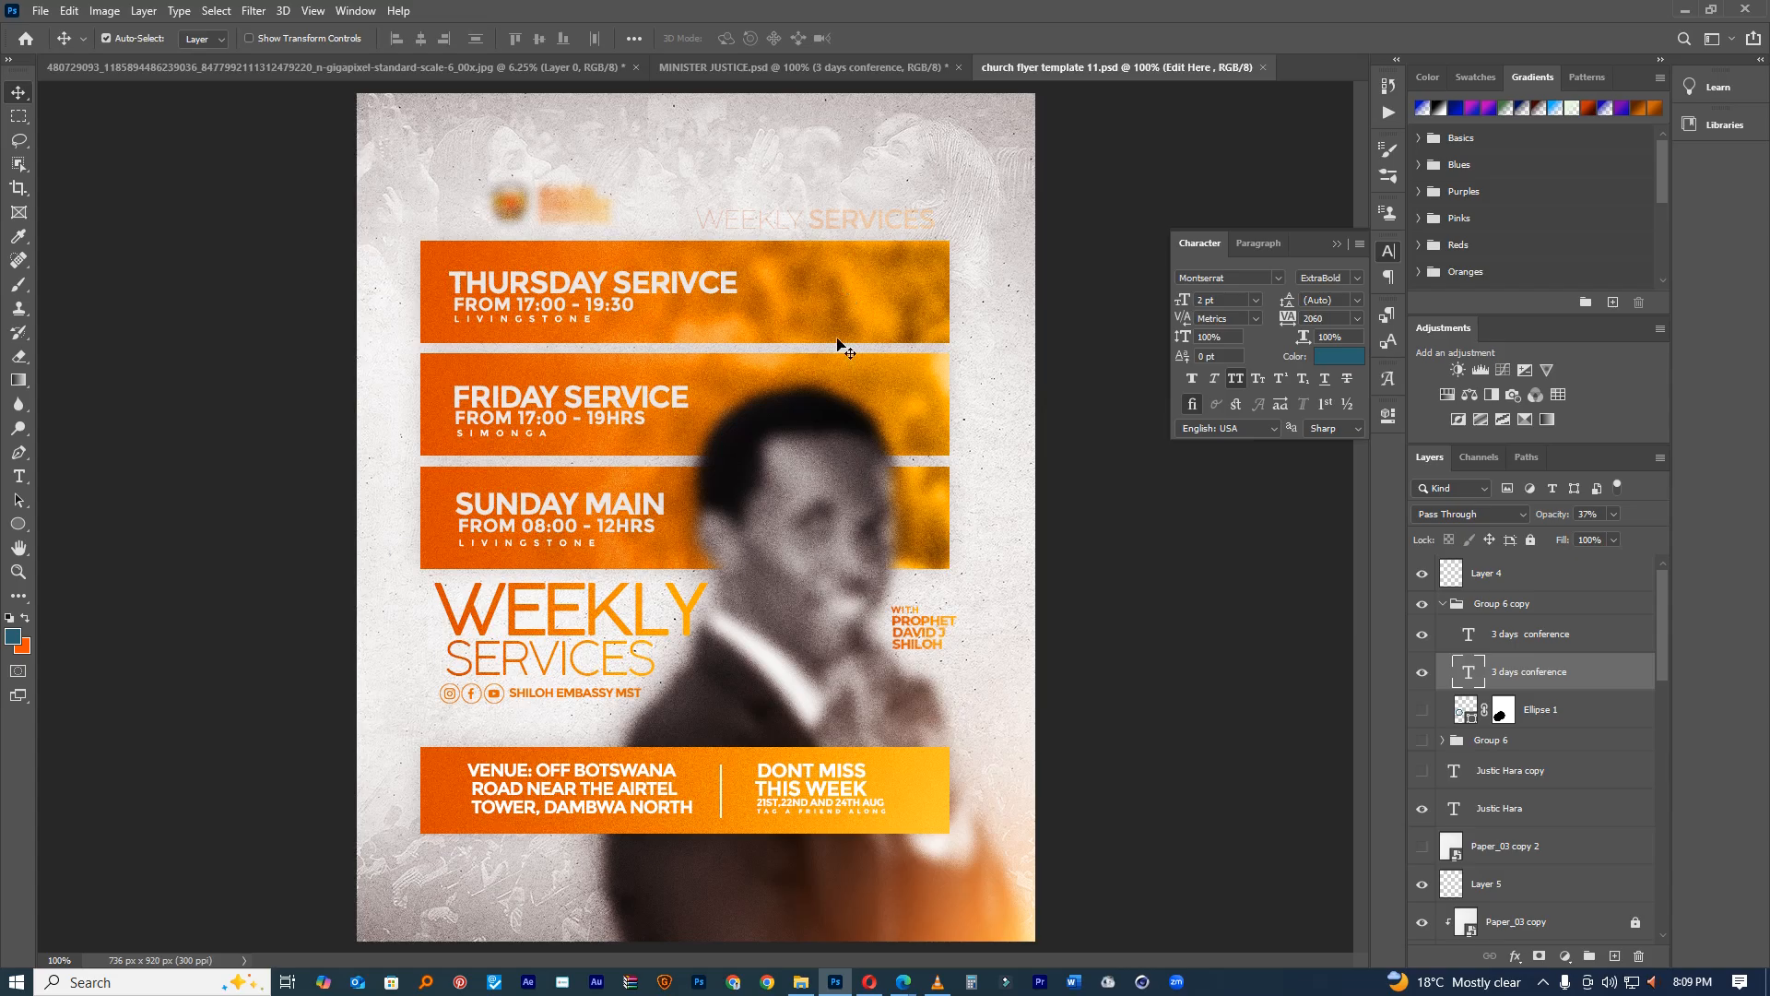
Step: Bring the Light copy 4 lens flare layer into the flyer near the singer's face
drag(1521, 679, 711, 556)
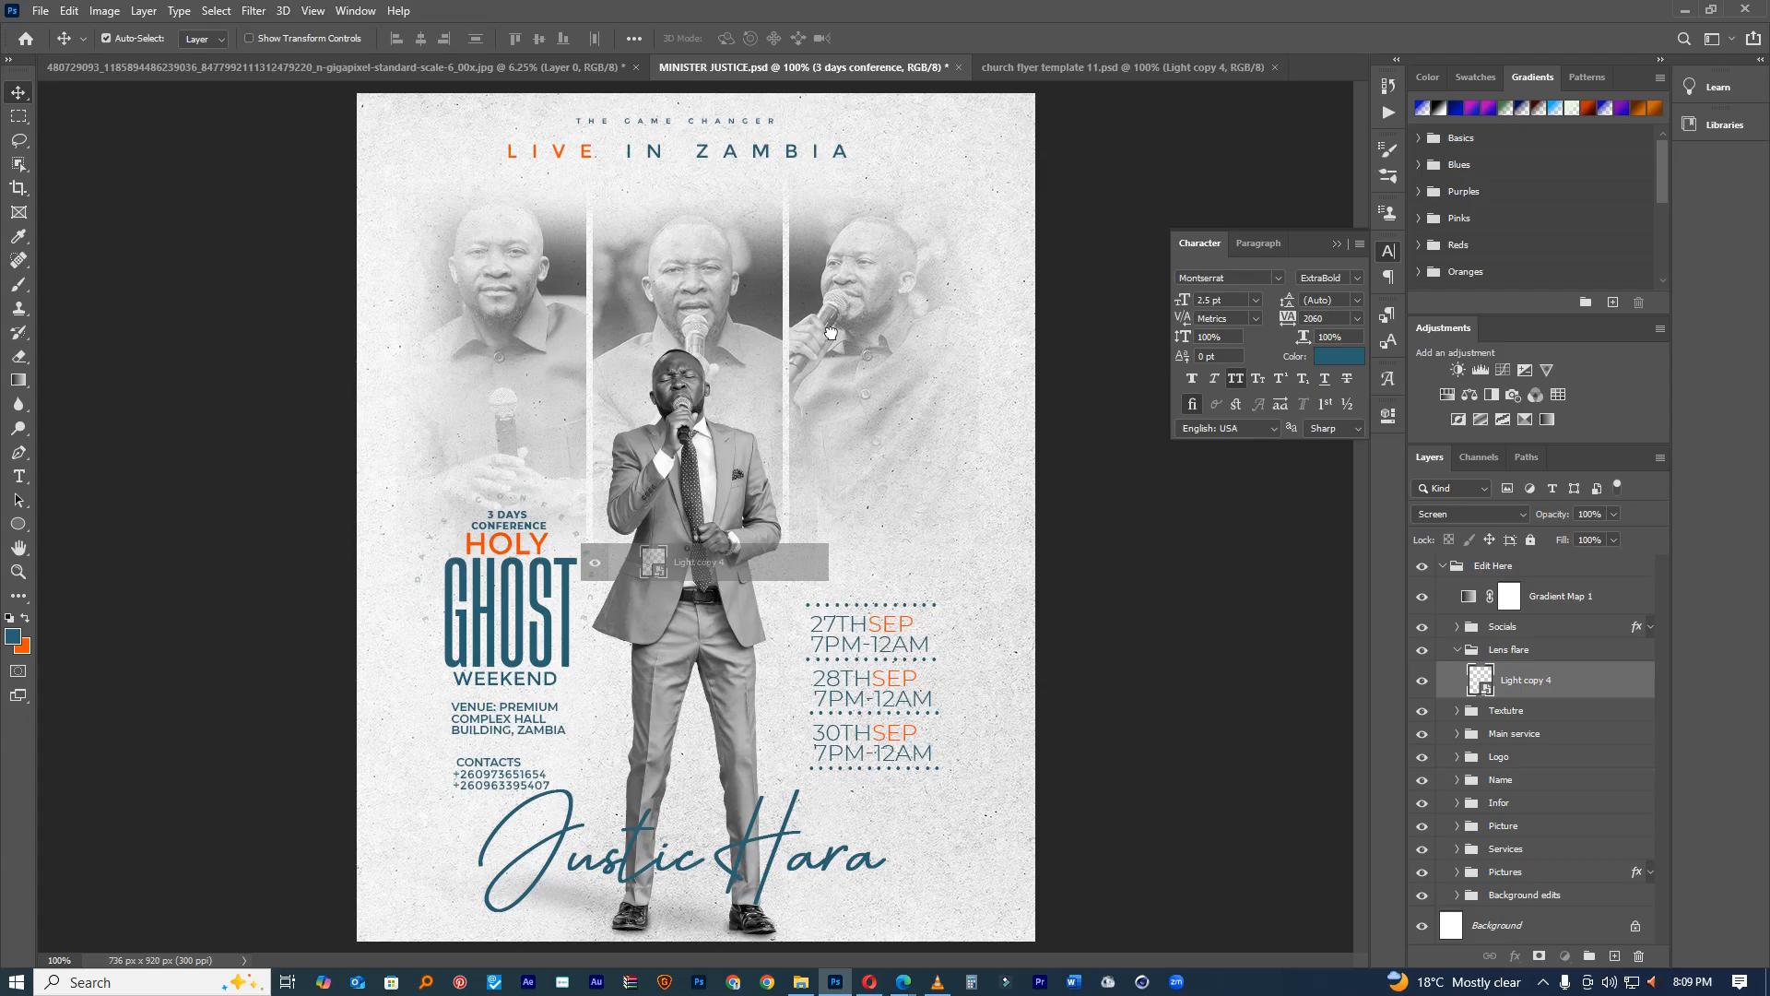
drag(829, 332, 832, 336)
drag(732, 573, 802, 435)
drag(899, 537, 833, 534)
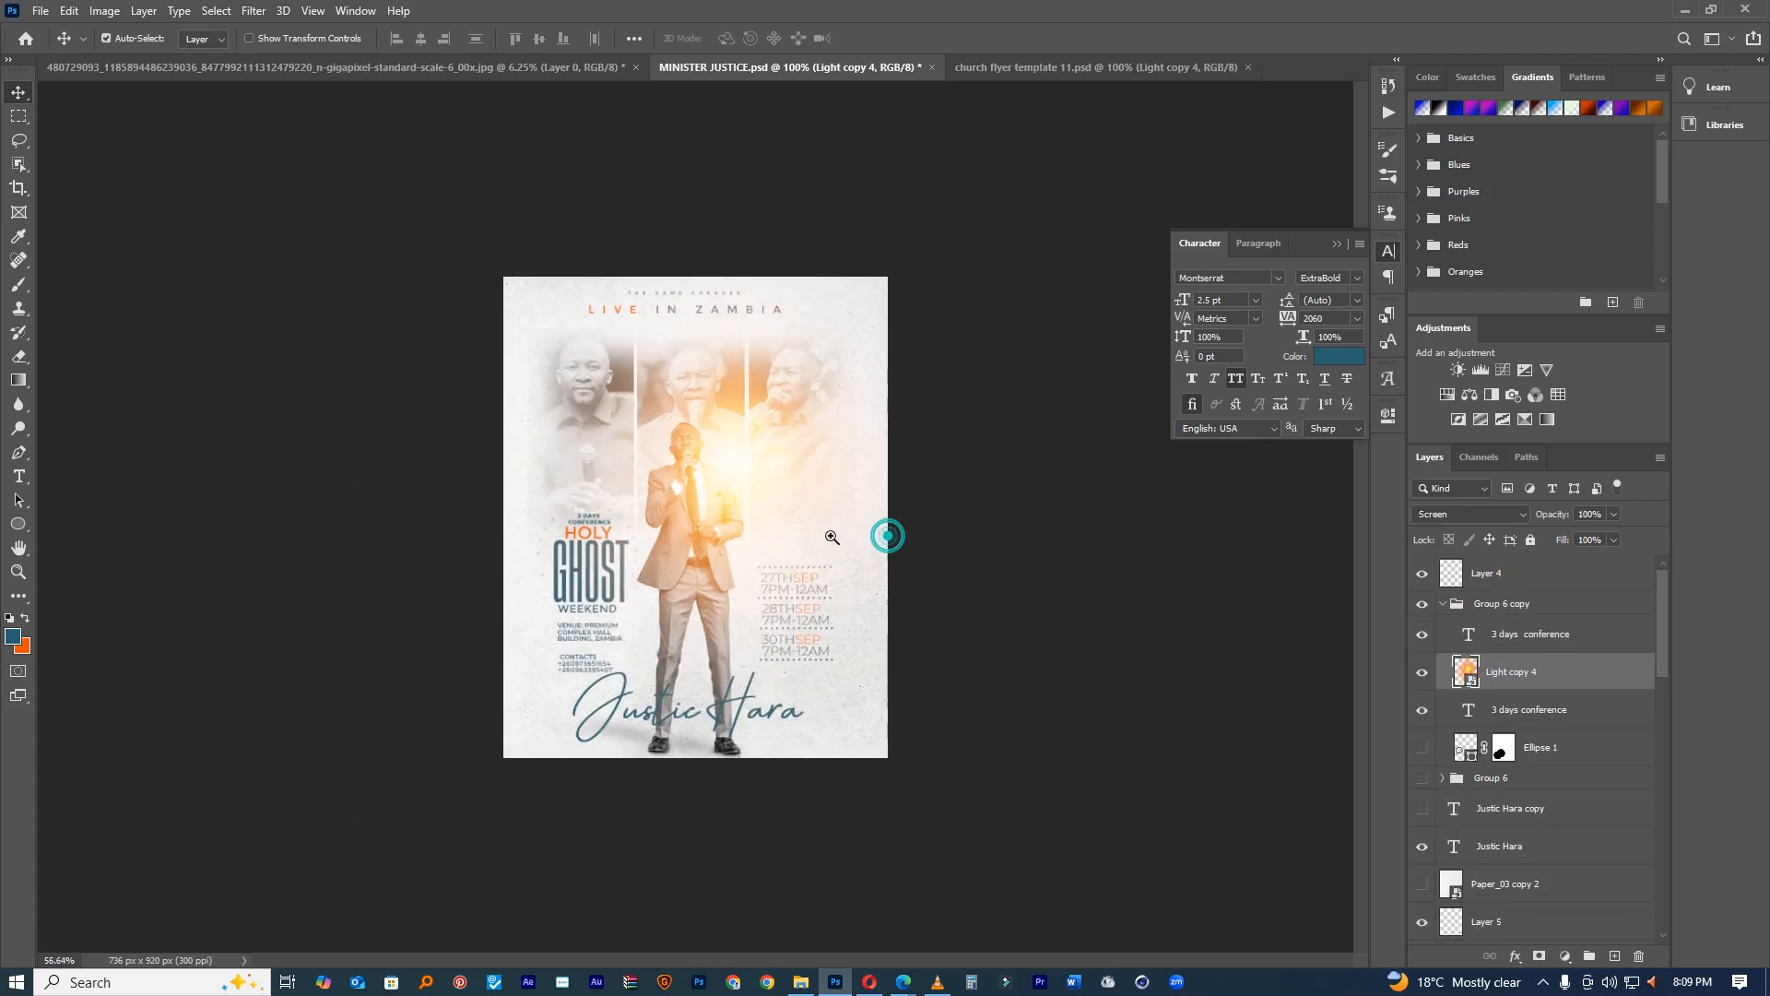
Step: Scale the flare to about 65% and nudge it slightly left and down
key(ctrl+t)
drag(1243, 942, 998, 550)
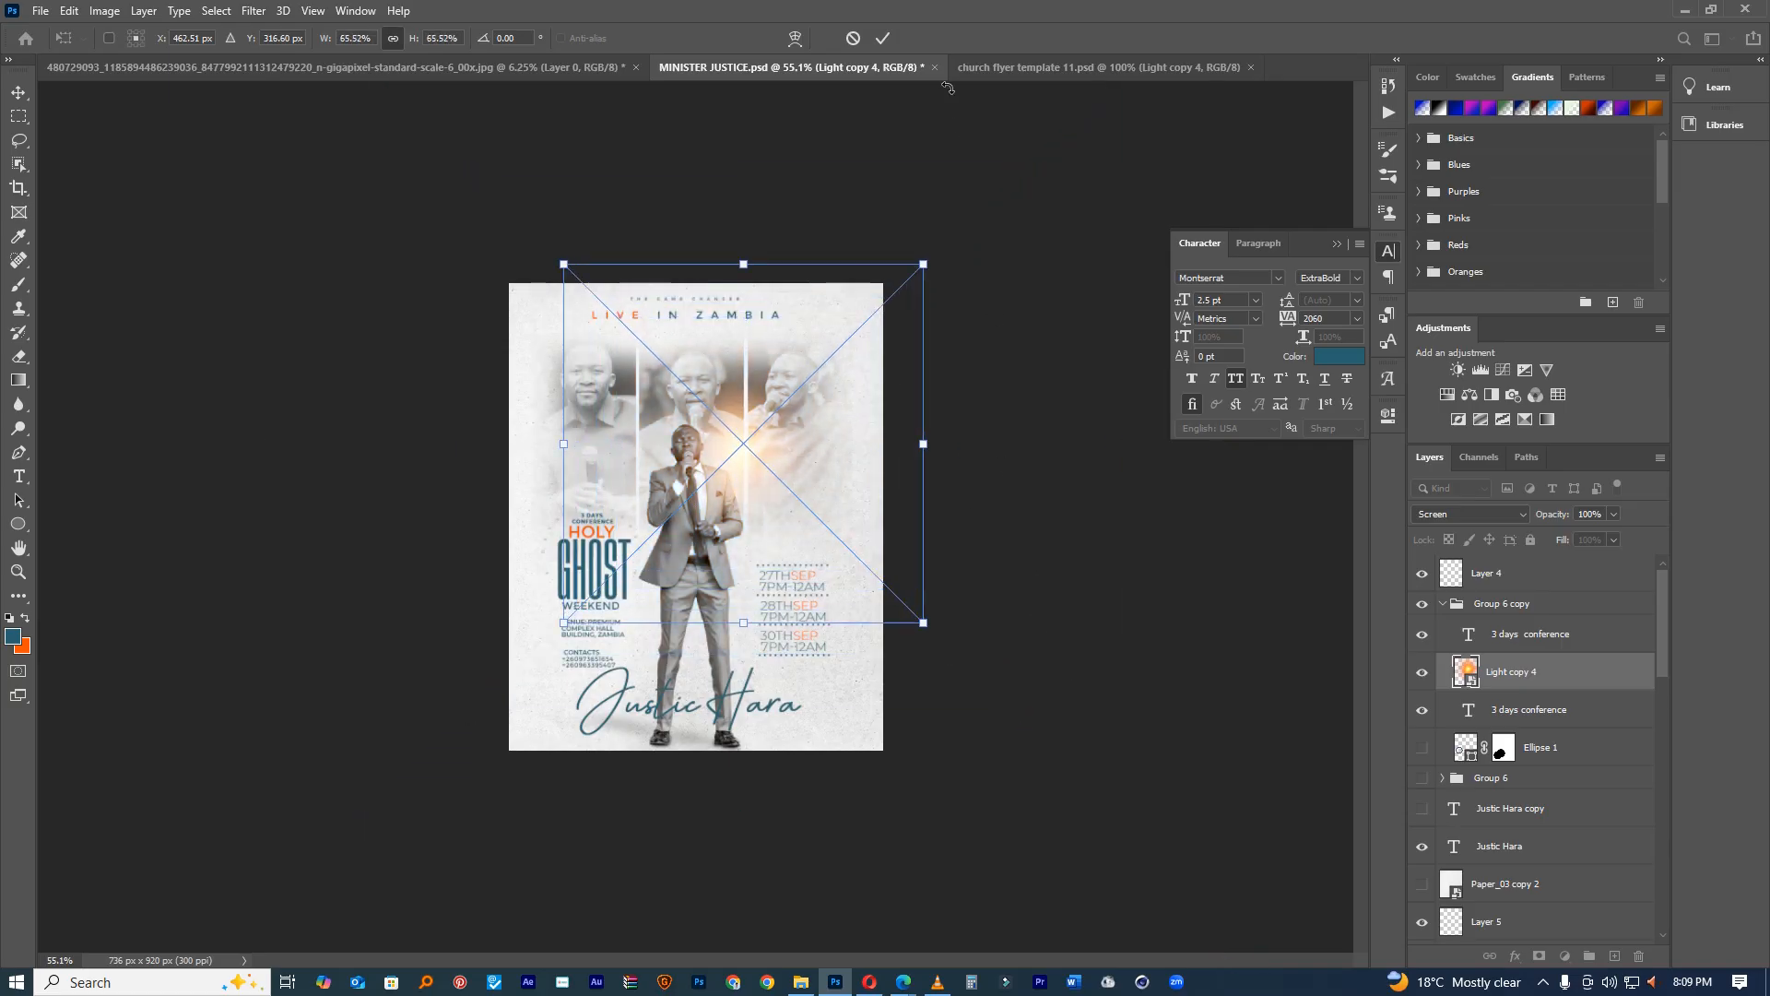
click(880, 38)
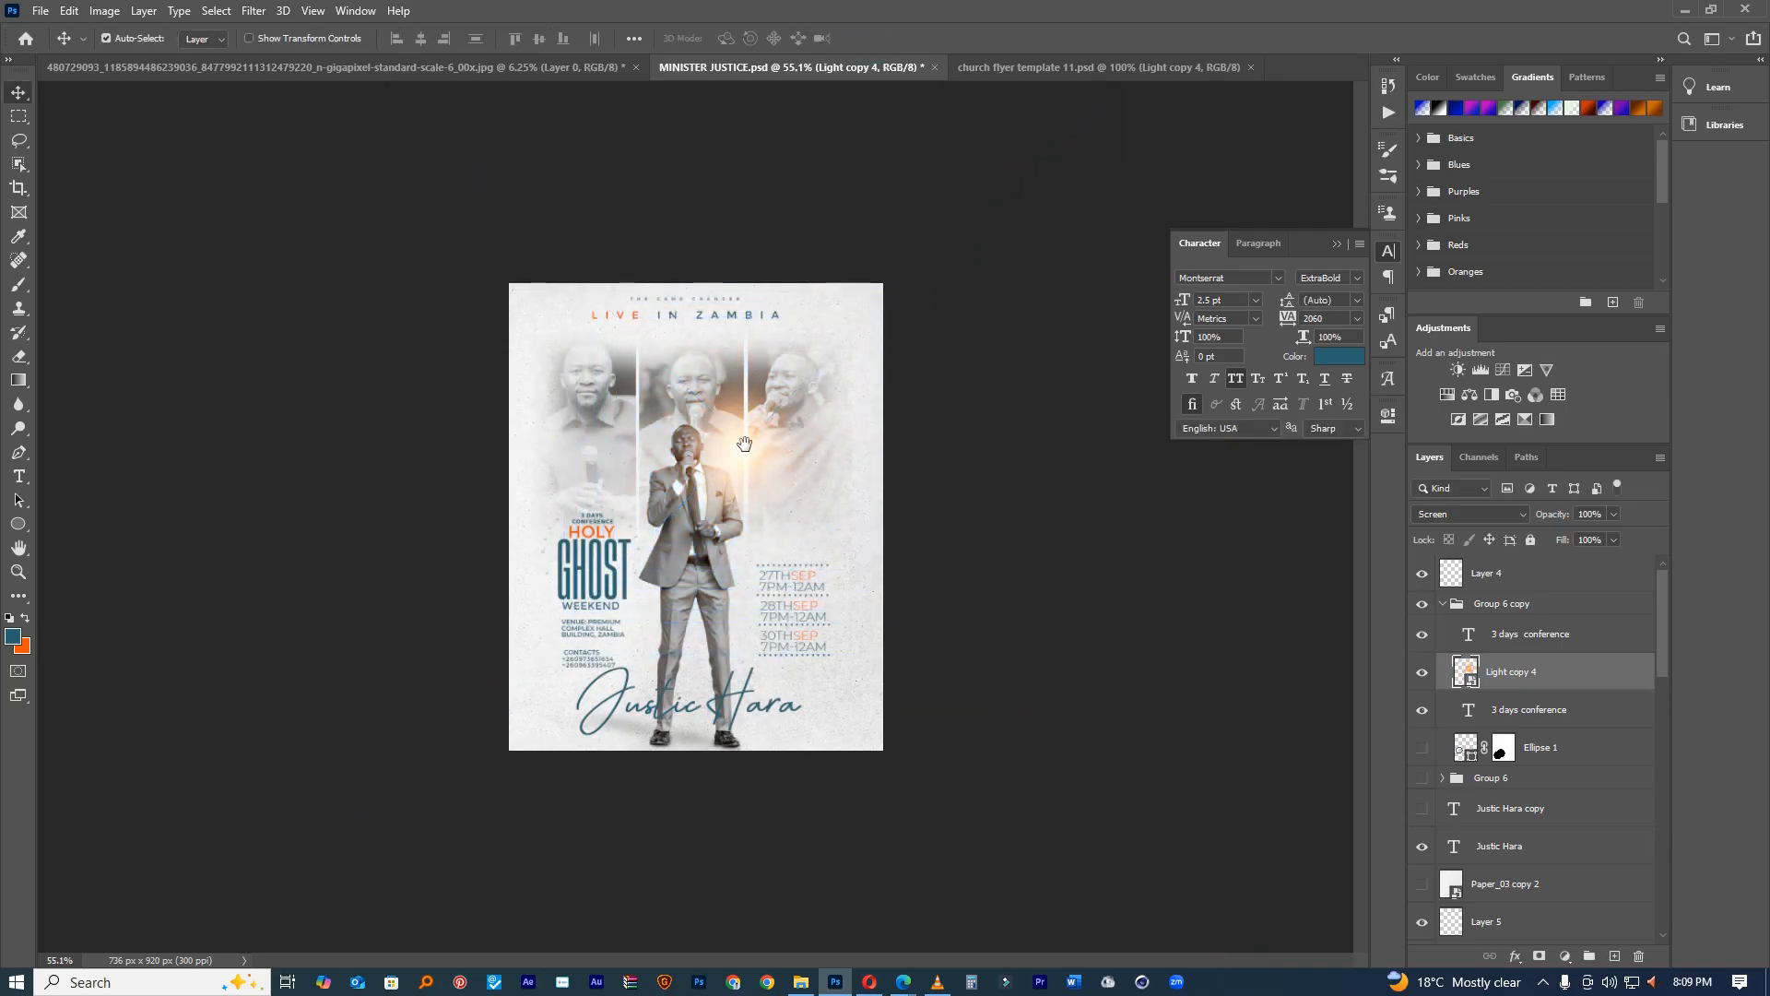
key(ctrl+plus)
key(ctrl+plus)
drag(781, 428, 769, 449)
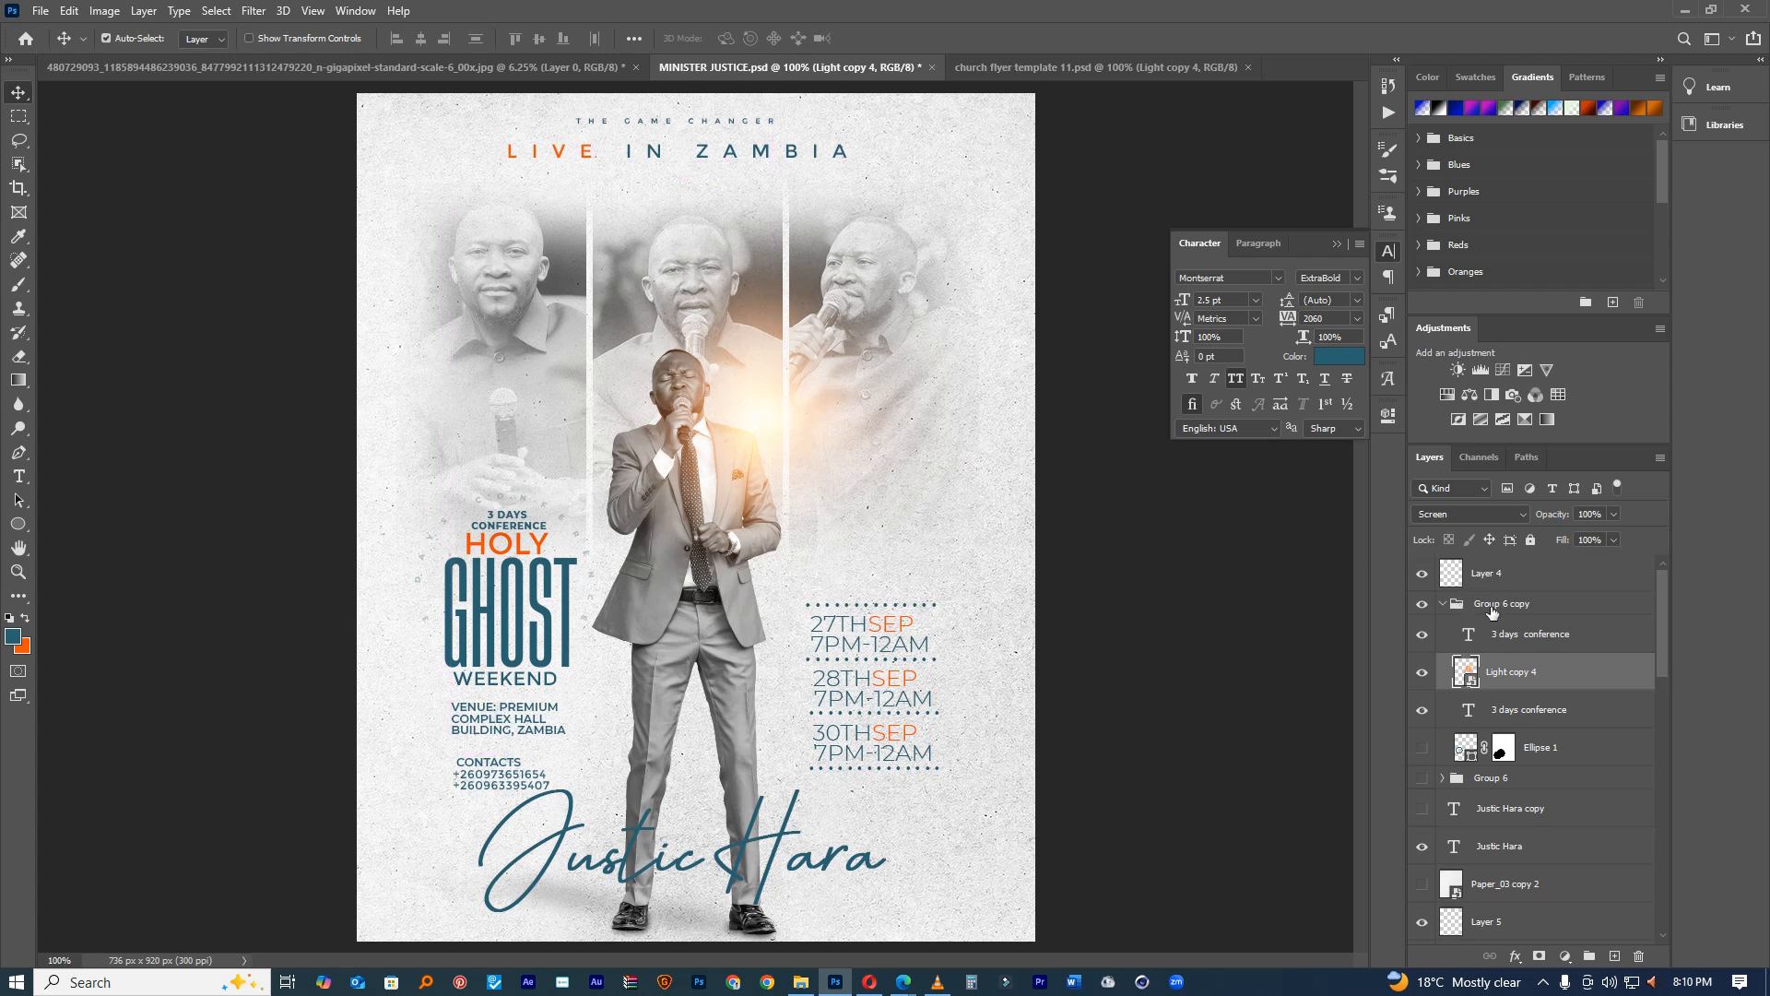
Step: Move the contacts text up slightly and type DATES AND TIME over the placeholder
drag(486, 772, 484, 765)
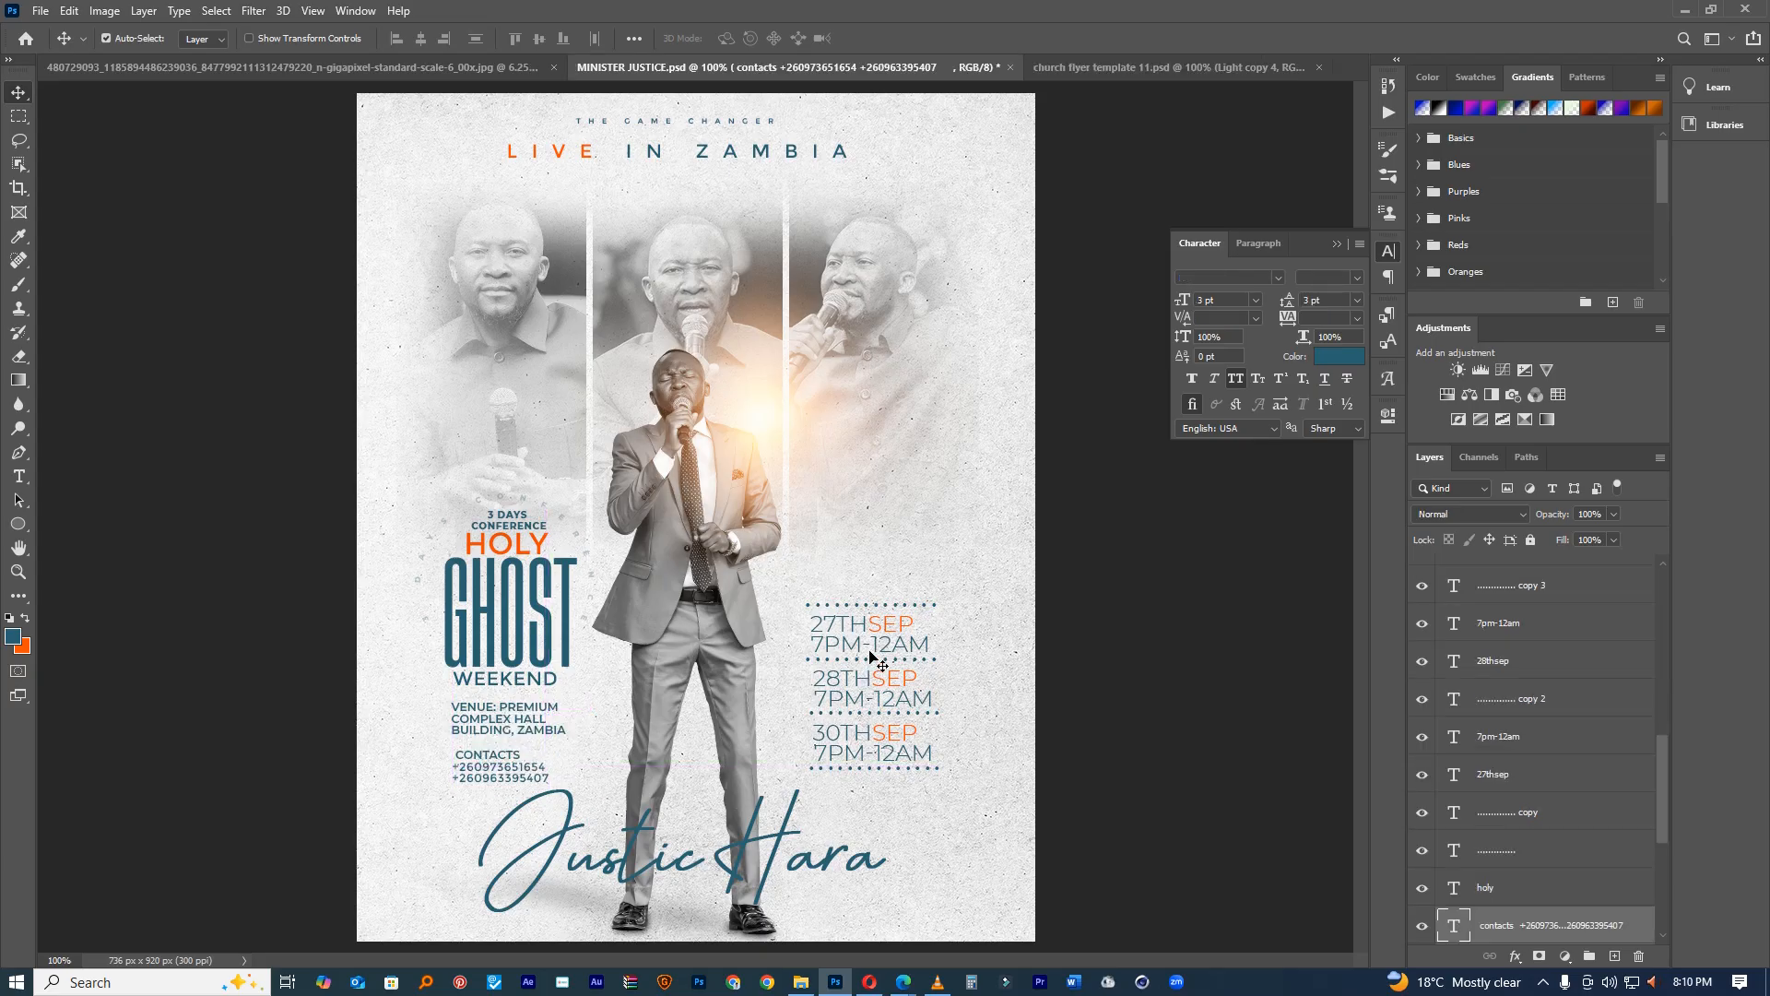
click(19, 475)
click(833, 594)
click(849, 39)
click(868, 520)
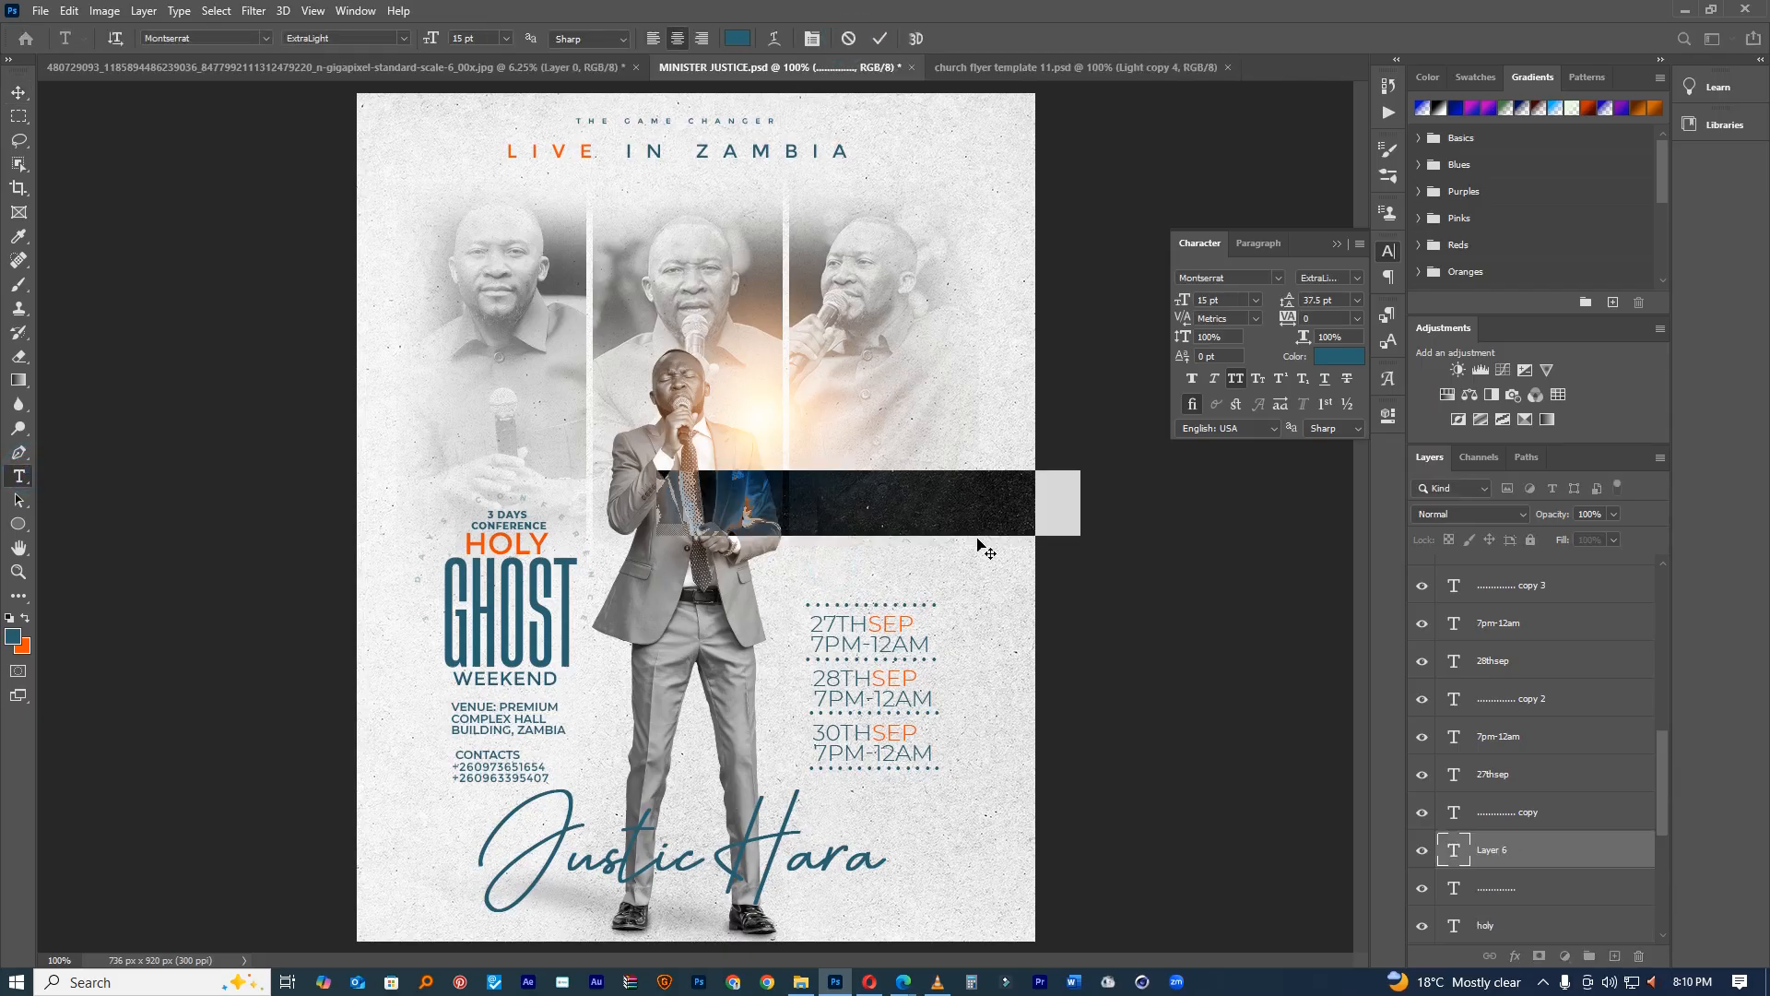
text(DATE    )
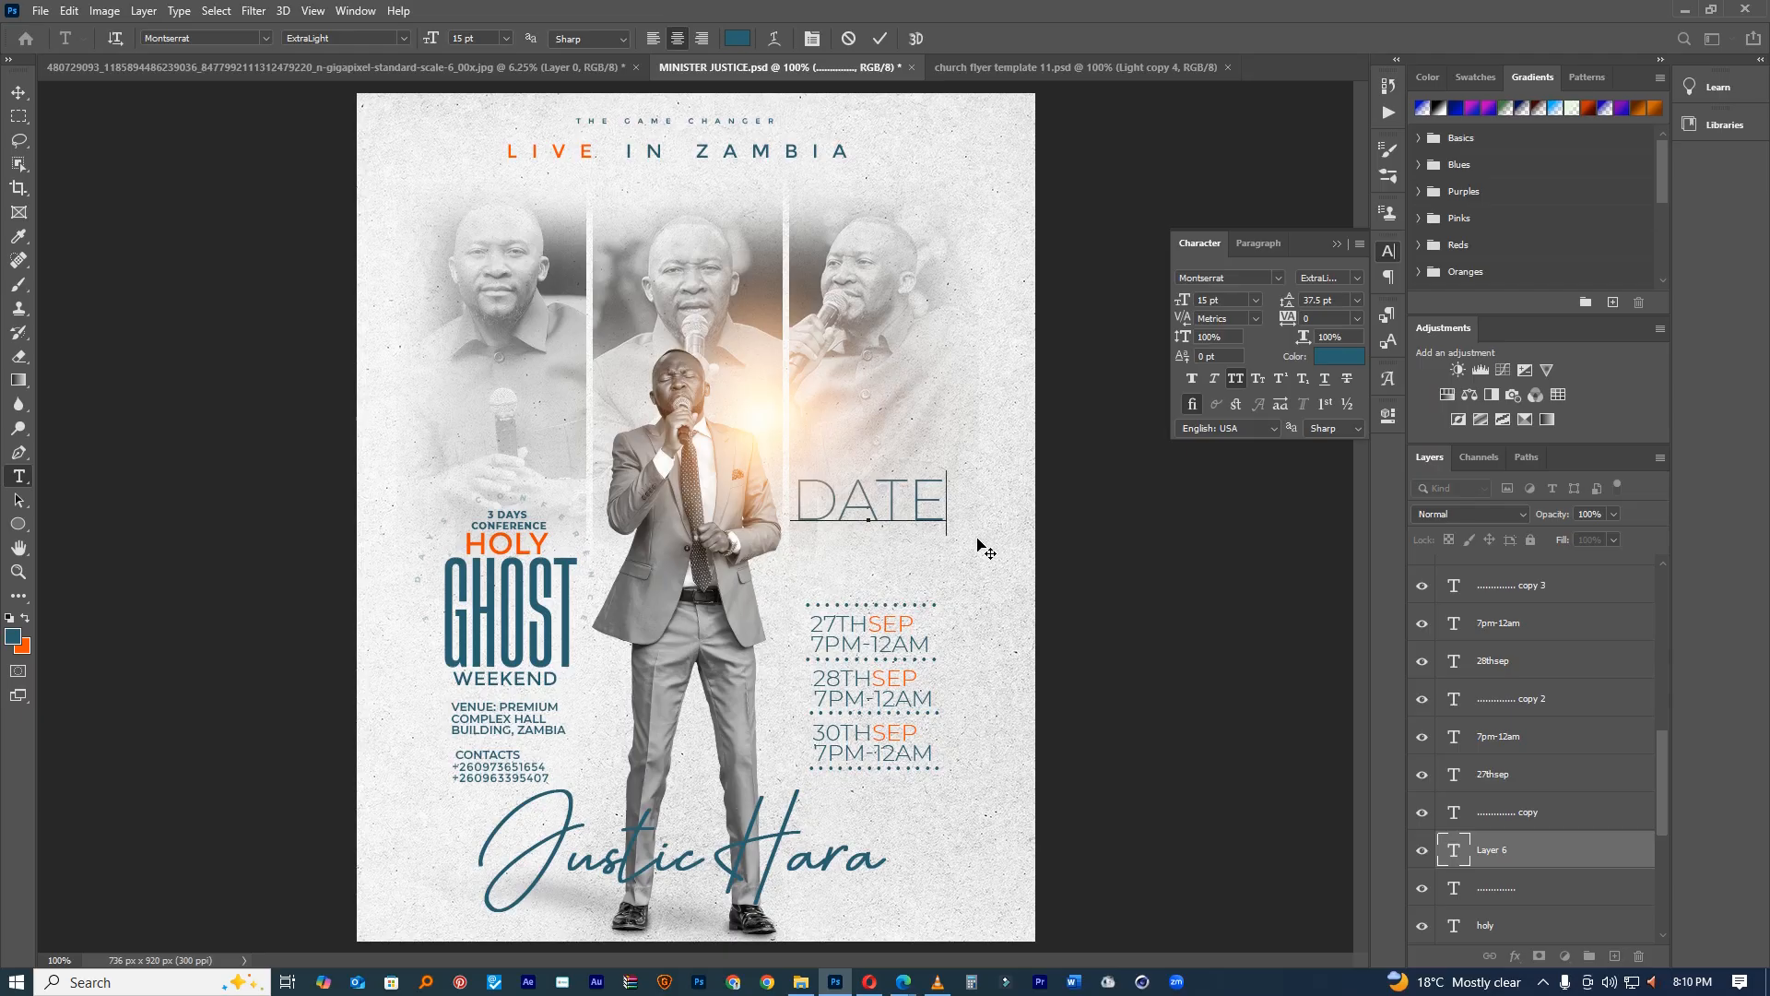
text(S AND TI)
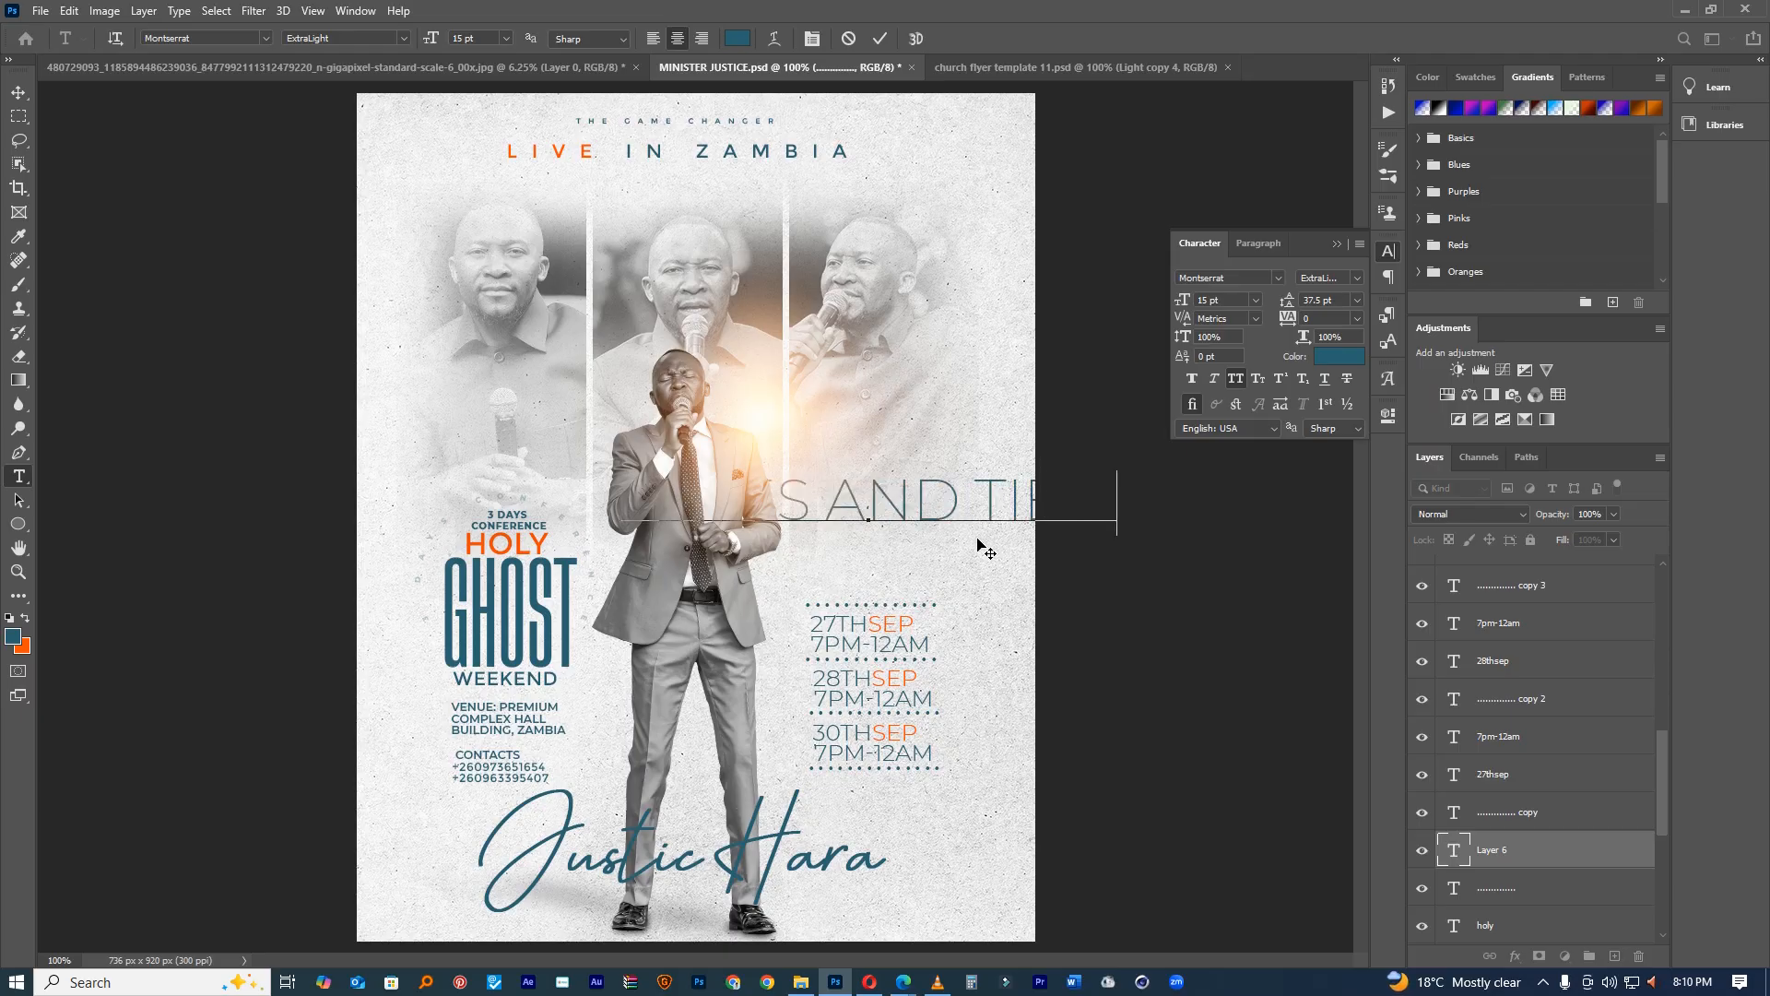
Step: Shrink the heading to 3 pt and place it above the 27TH SEP dates
double_click(995, 503)
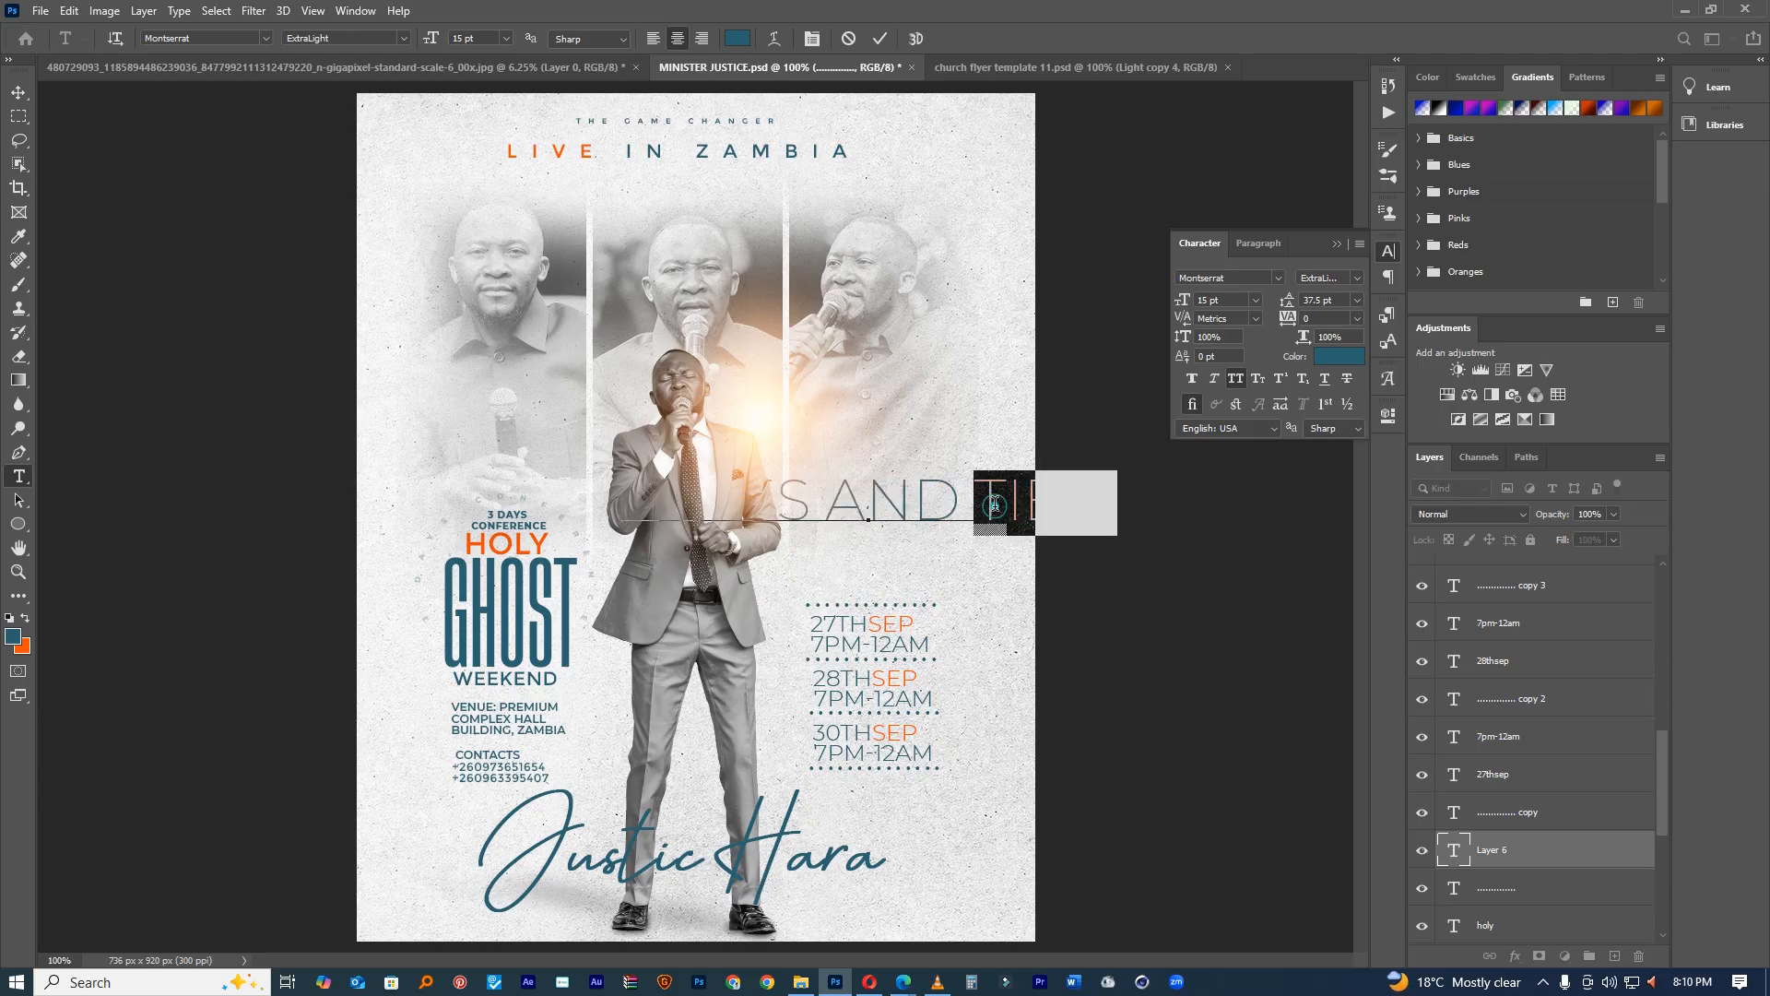
double_click(860, 504)
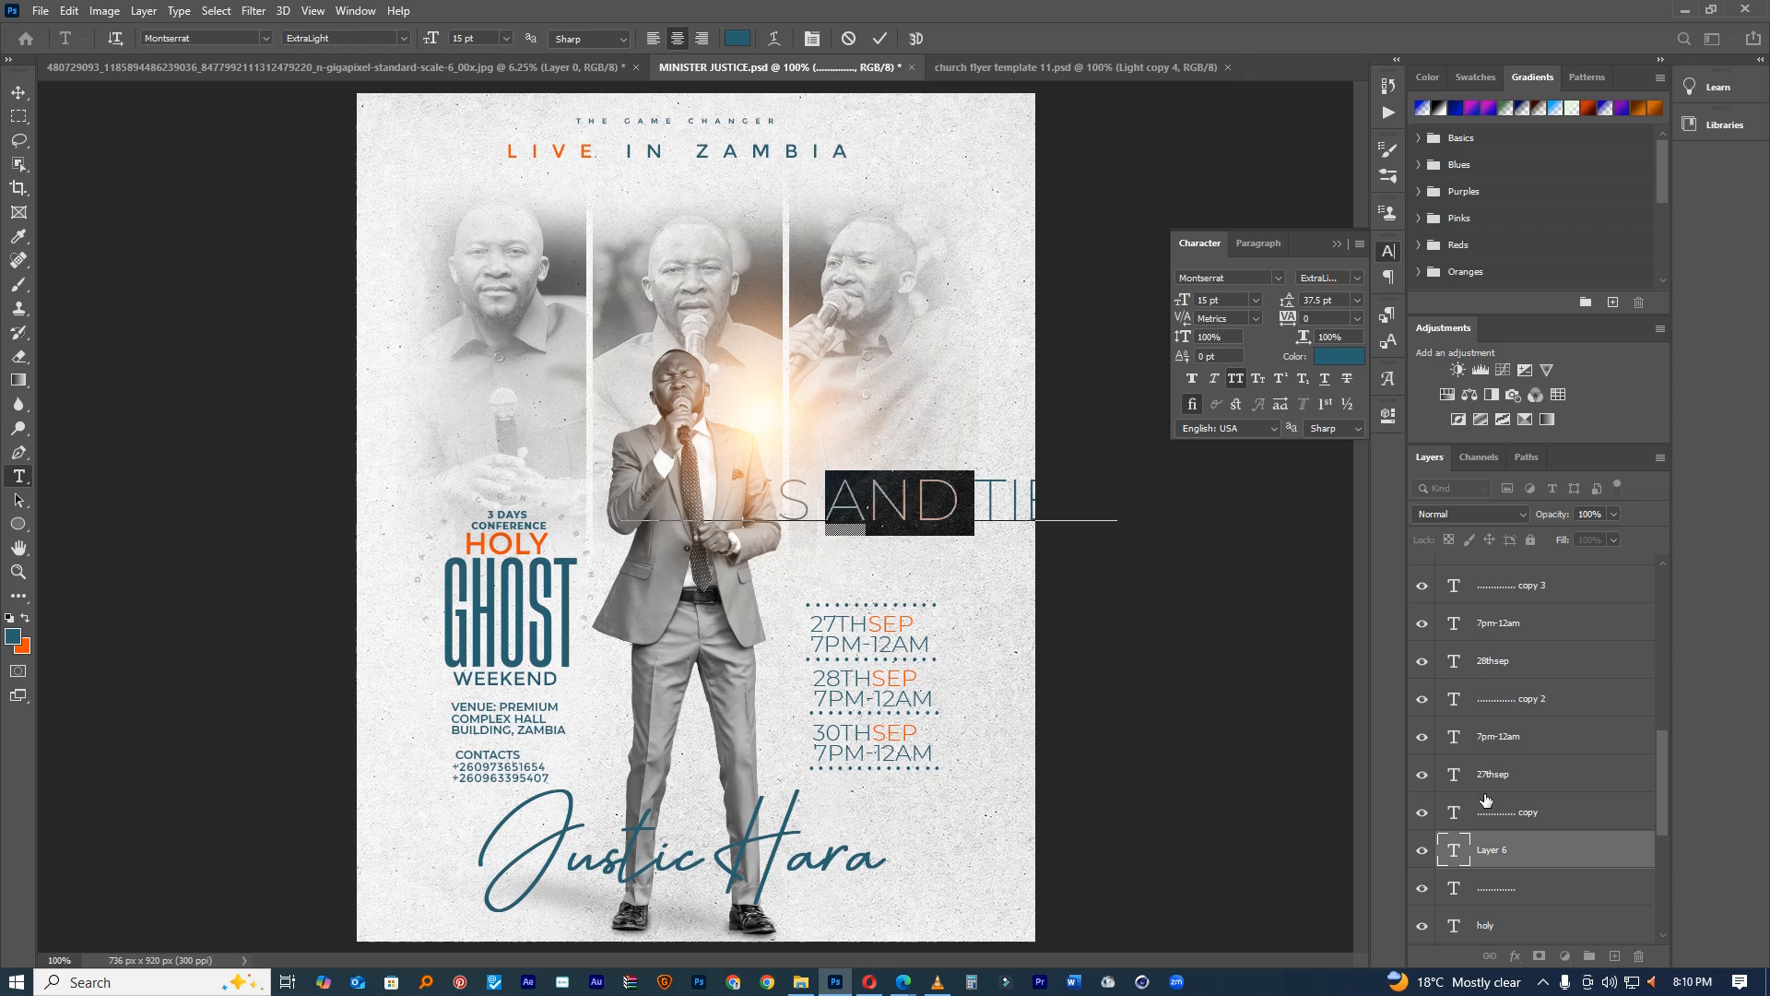
click(1453, 850)
double_click(1454, 850)
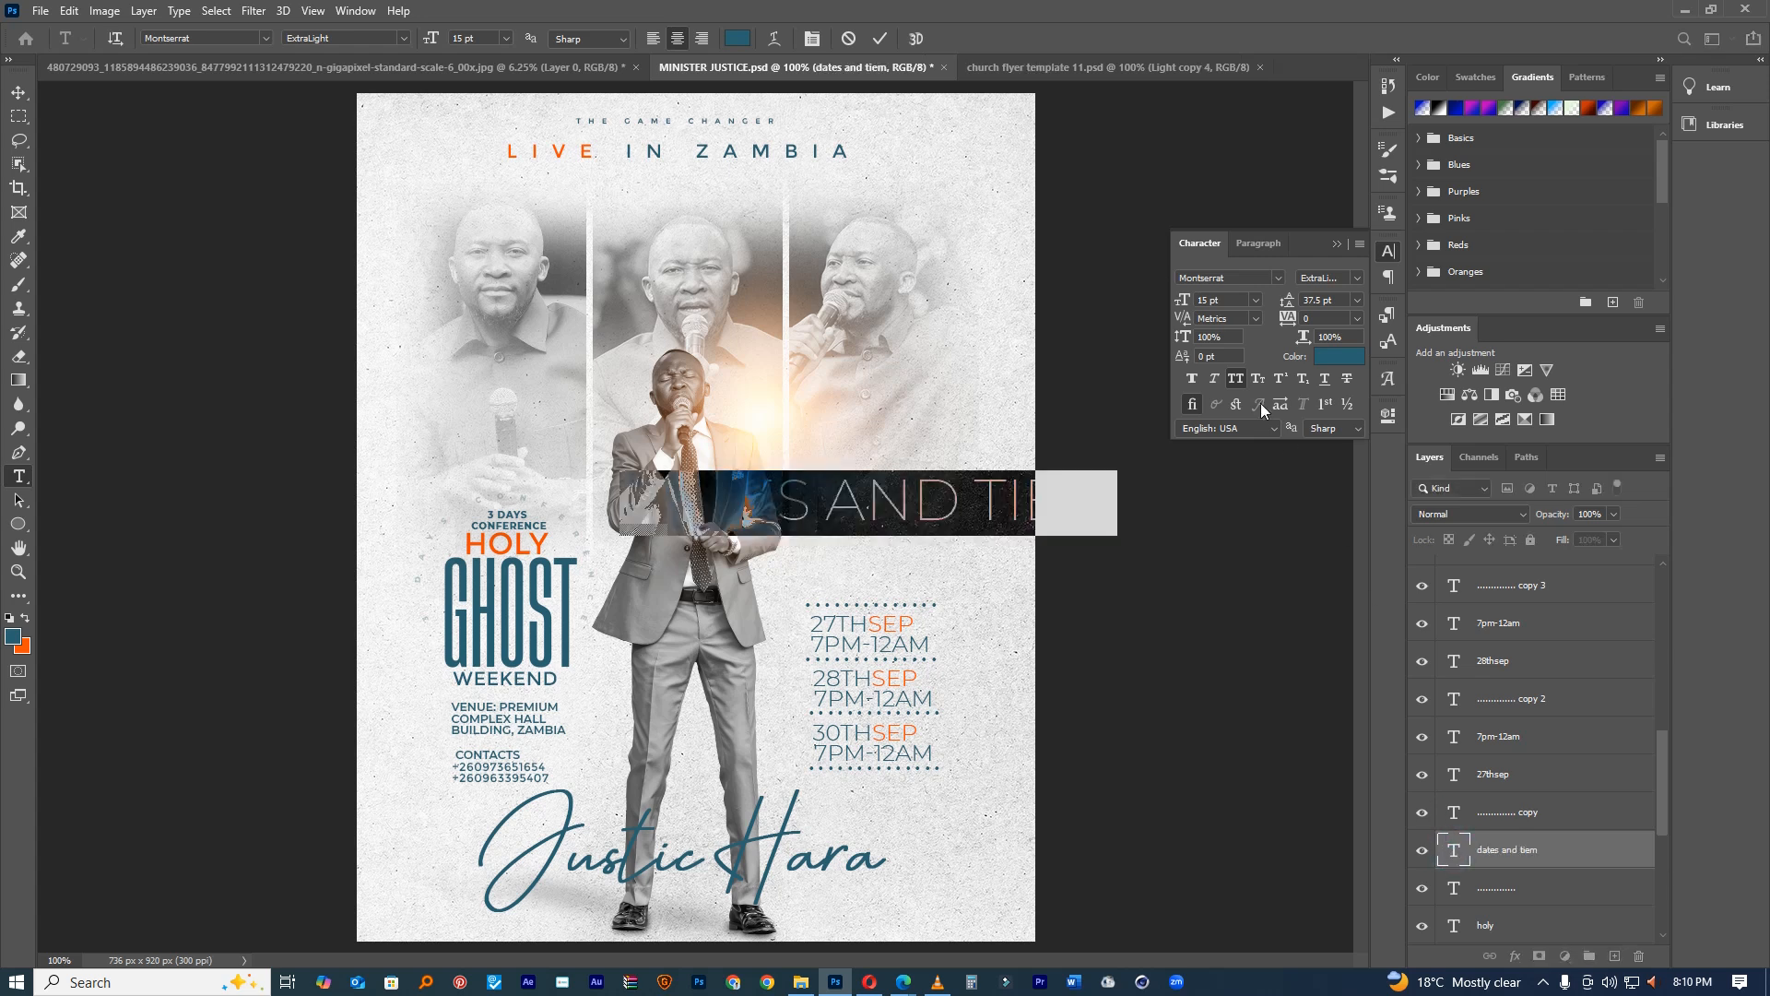
drag(1183, 301, 1172, 305)
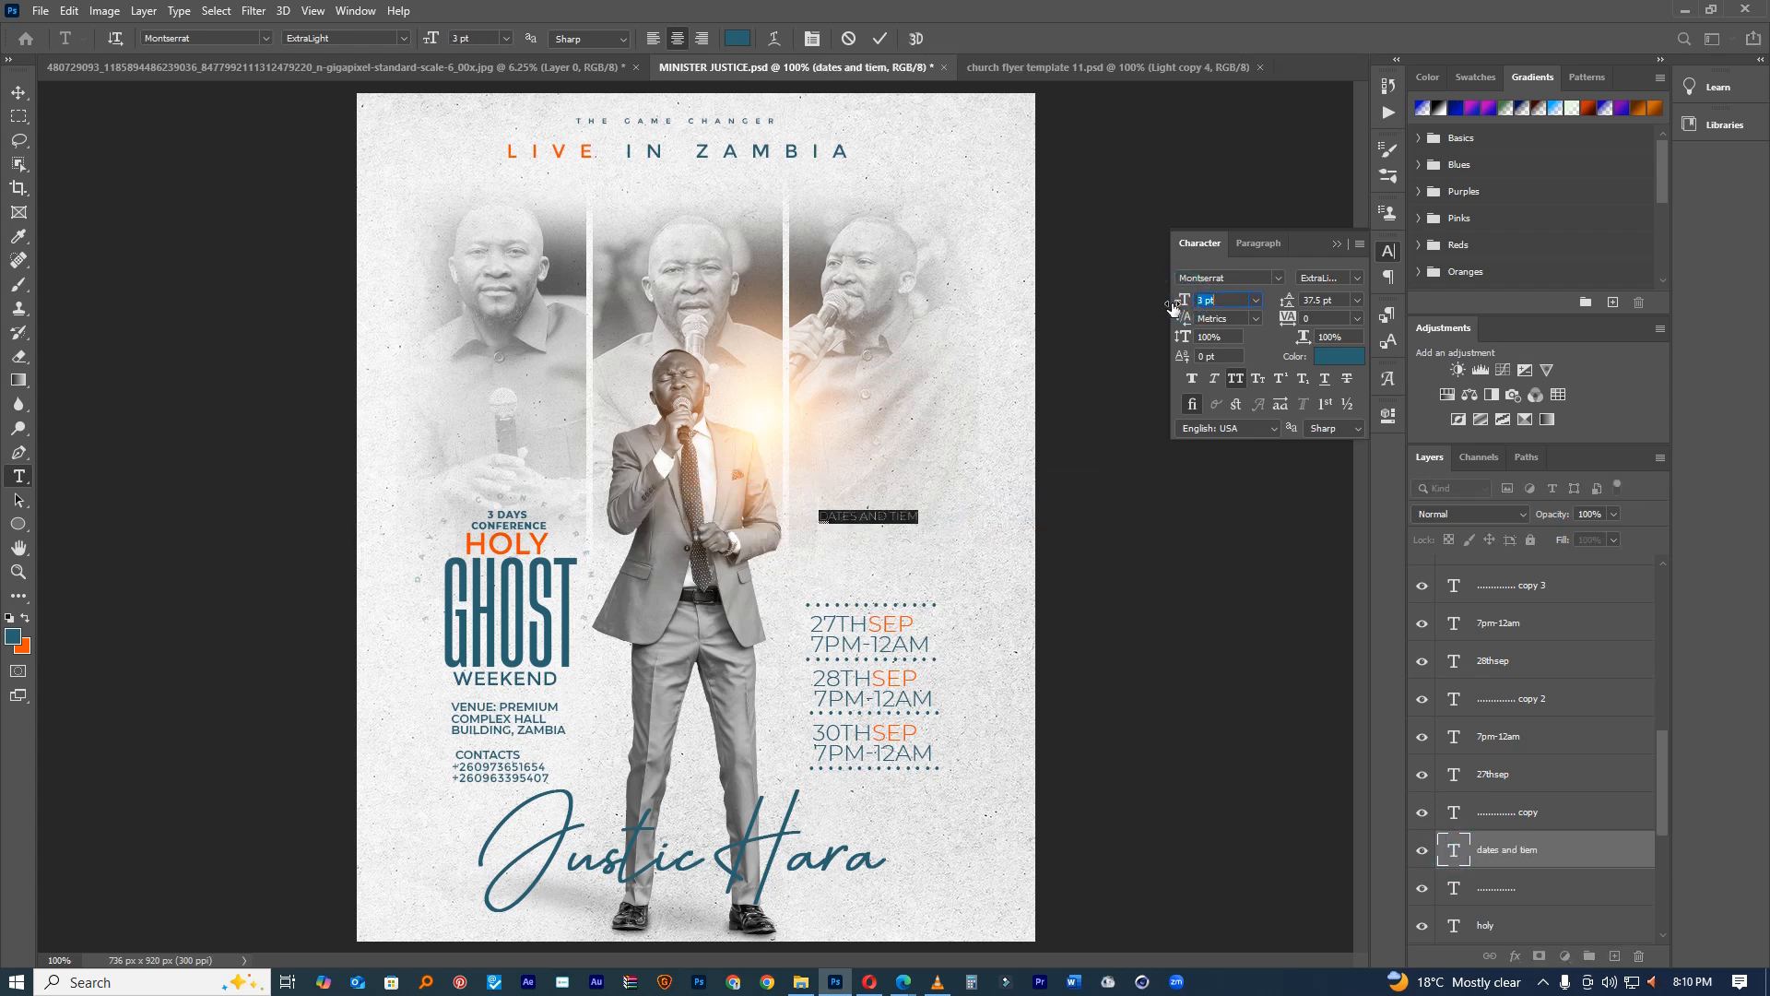
drag(958, 460, 940, 549)
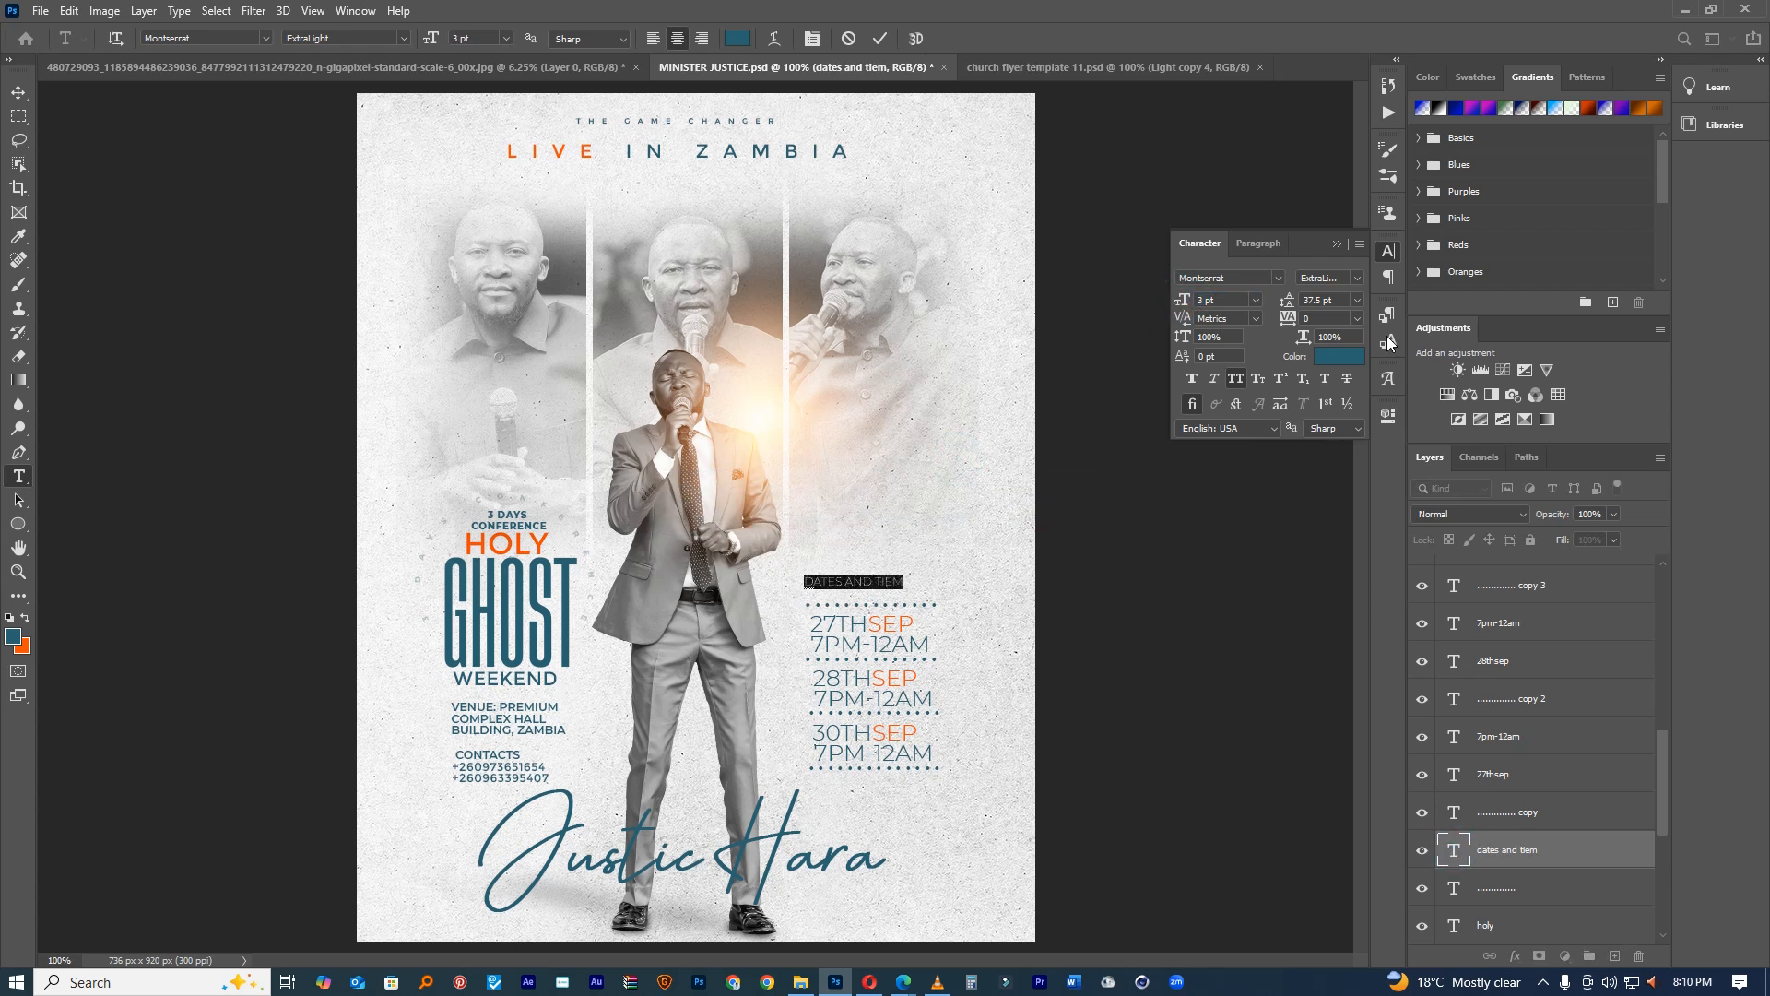
Step: Make the heading Montserrat Bold with tracking 40 and correct the TIEM typo
click(1357, 277)
click(1328, 472)
drag(1286, 318, 1290, 318)
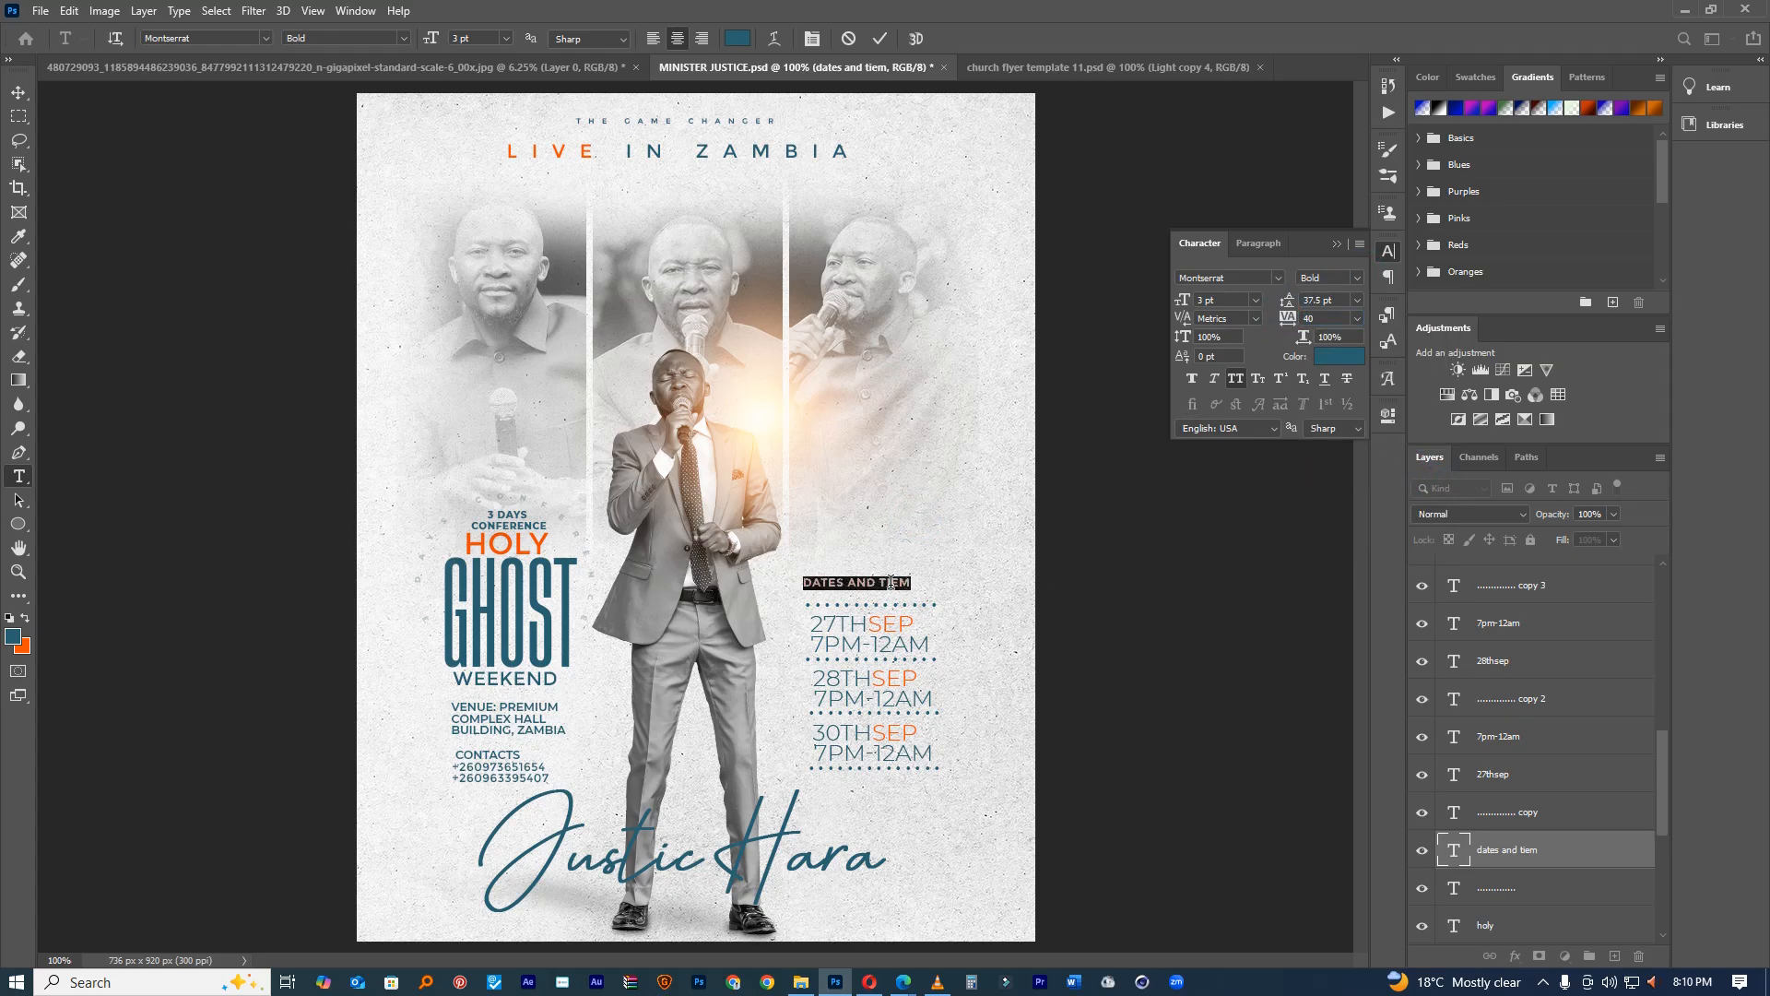
drag(888, 581, 945, 586)
key(Right)
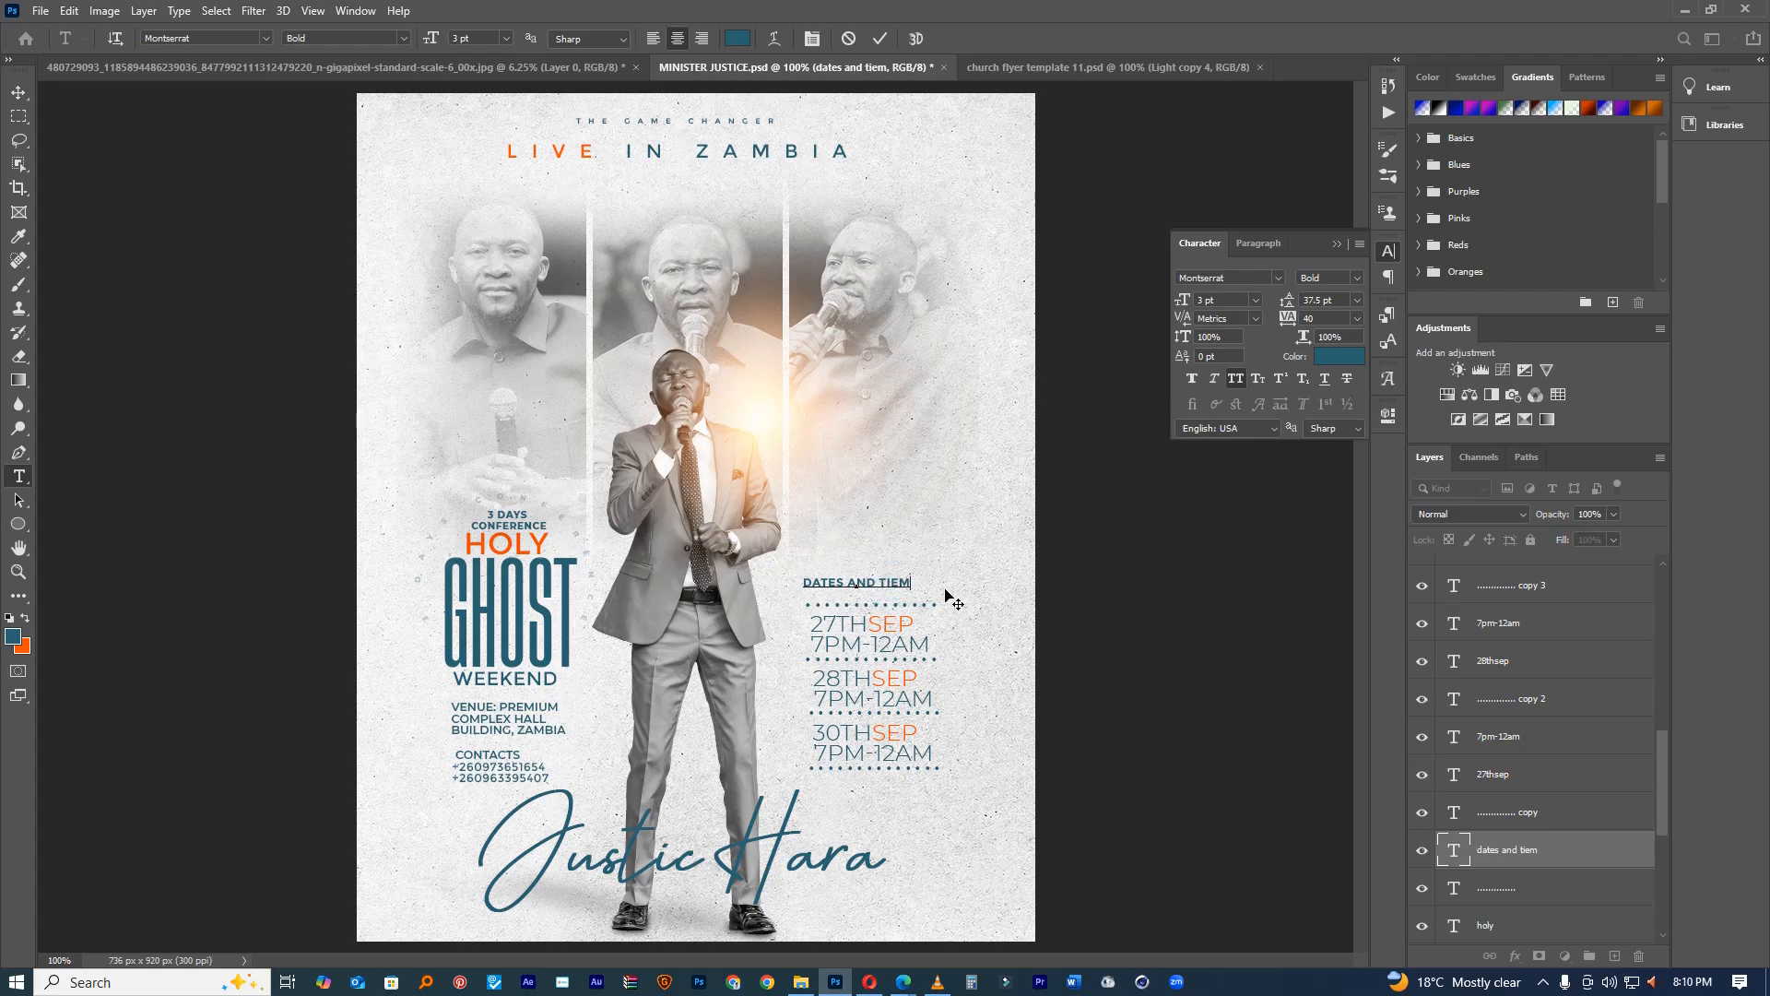
click(880, 38)
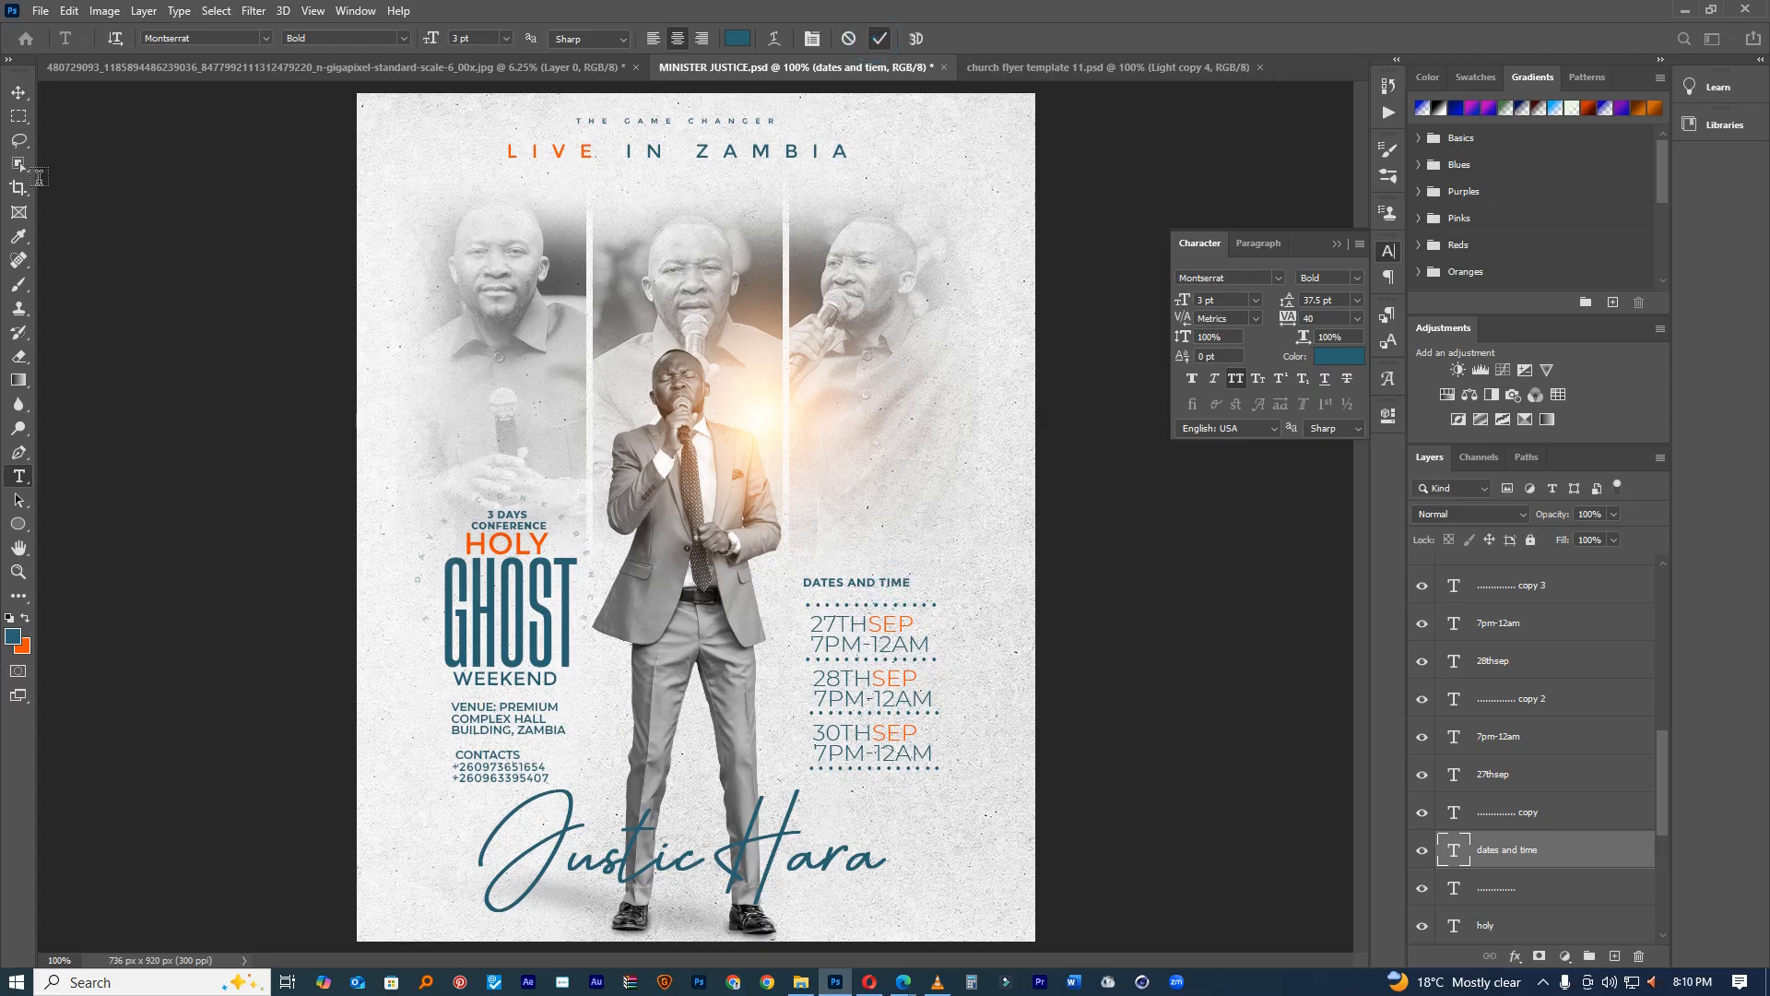
Step: Change the whole 'THE GAME CHANGER' line to Montserrat Black and commit the edit
click(657, 129)
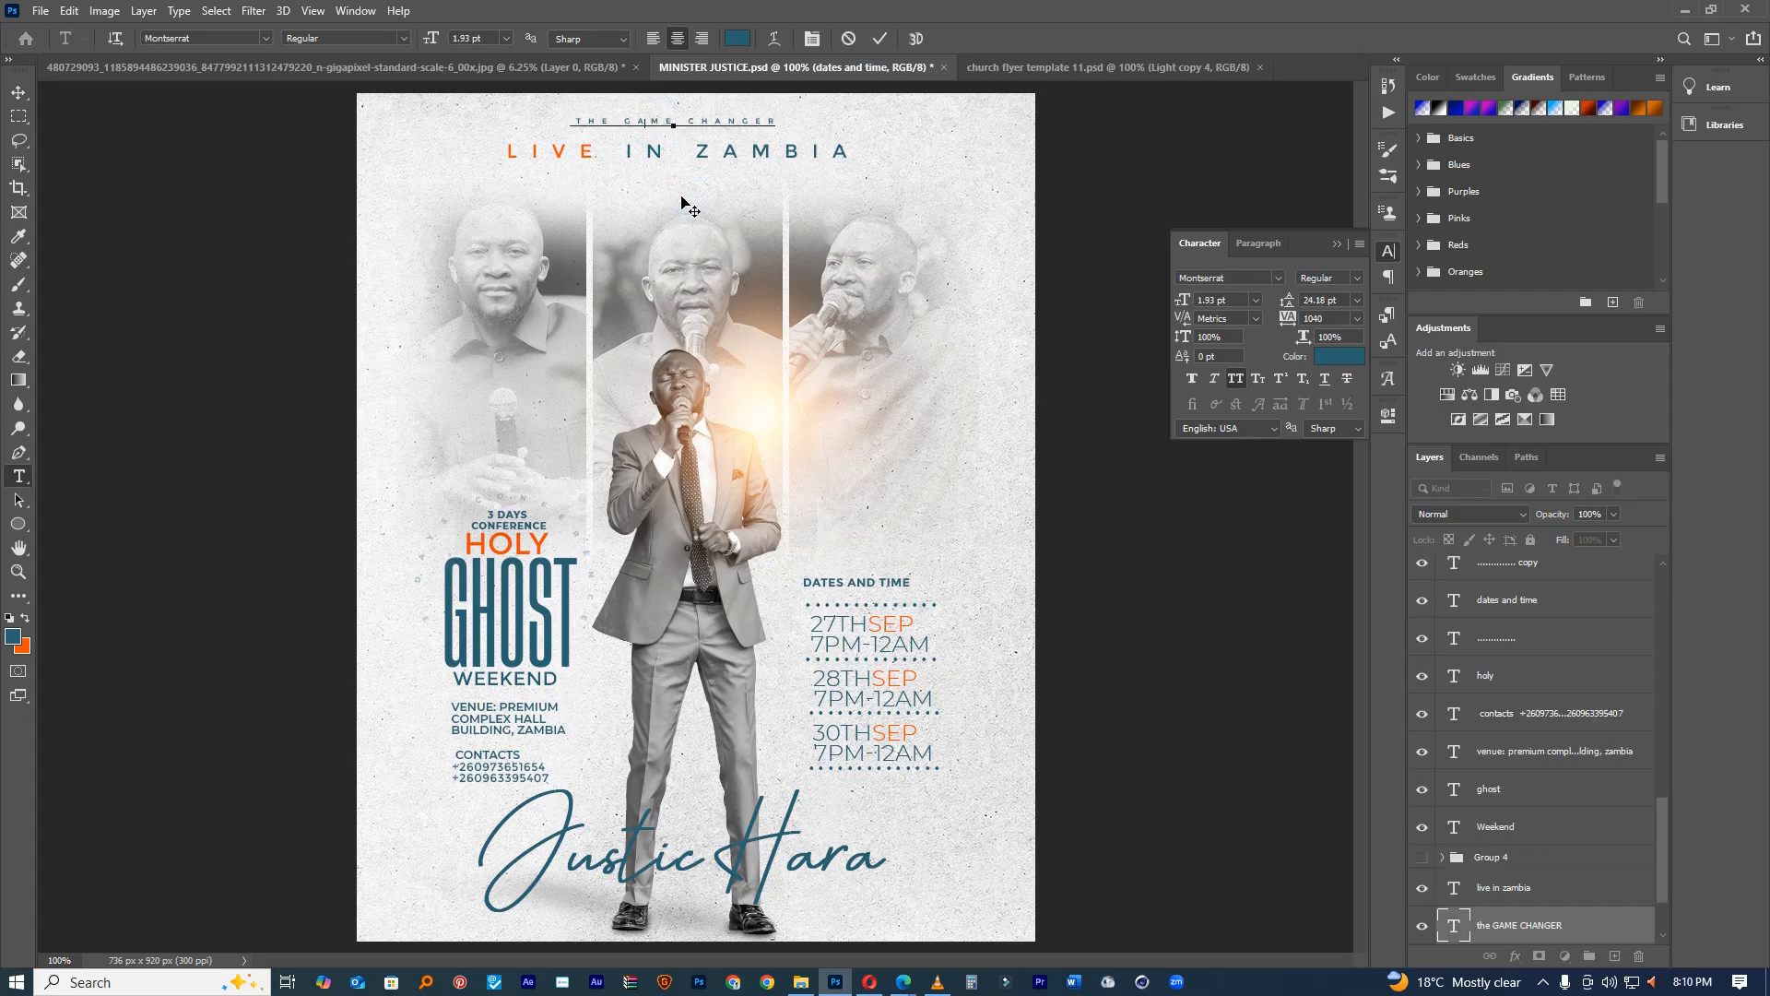
drag(560, 122, 794, 130)
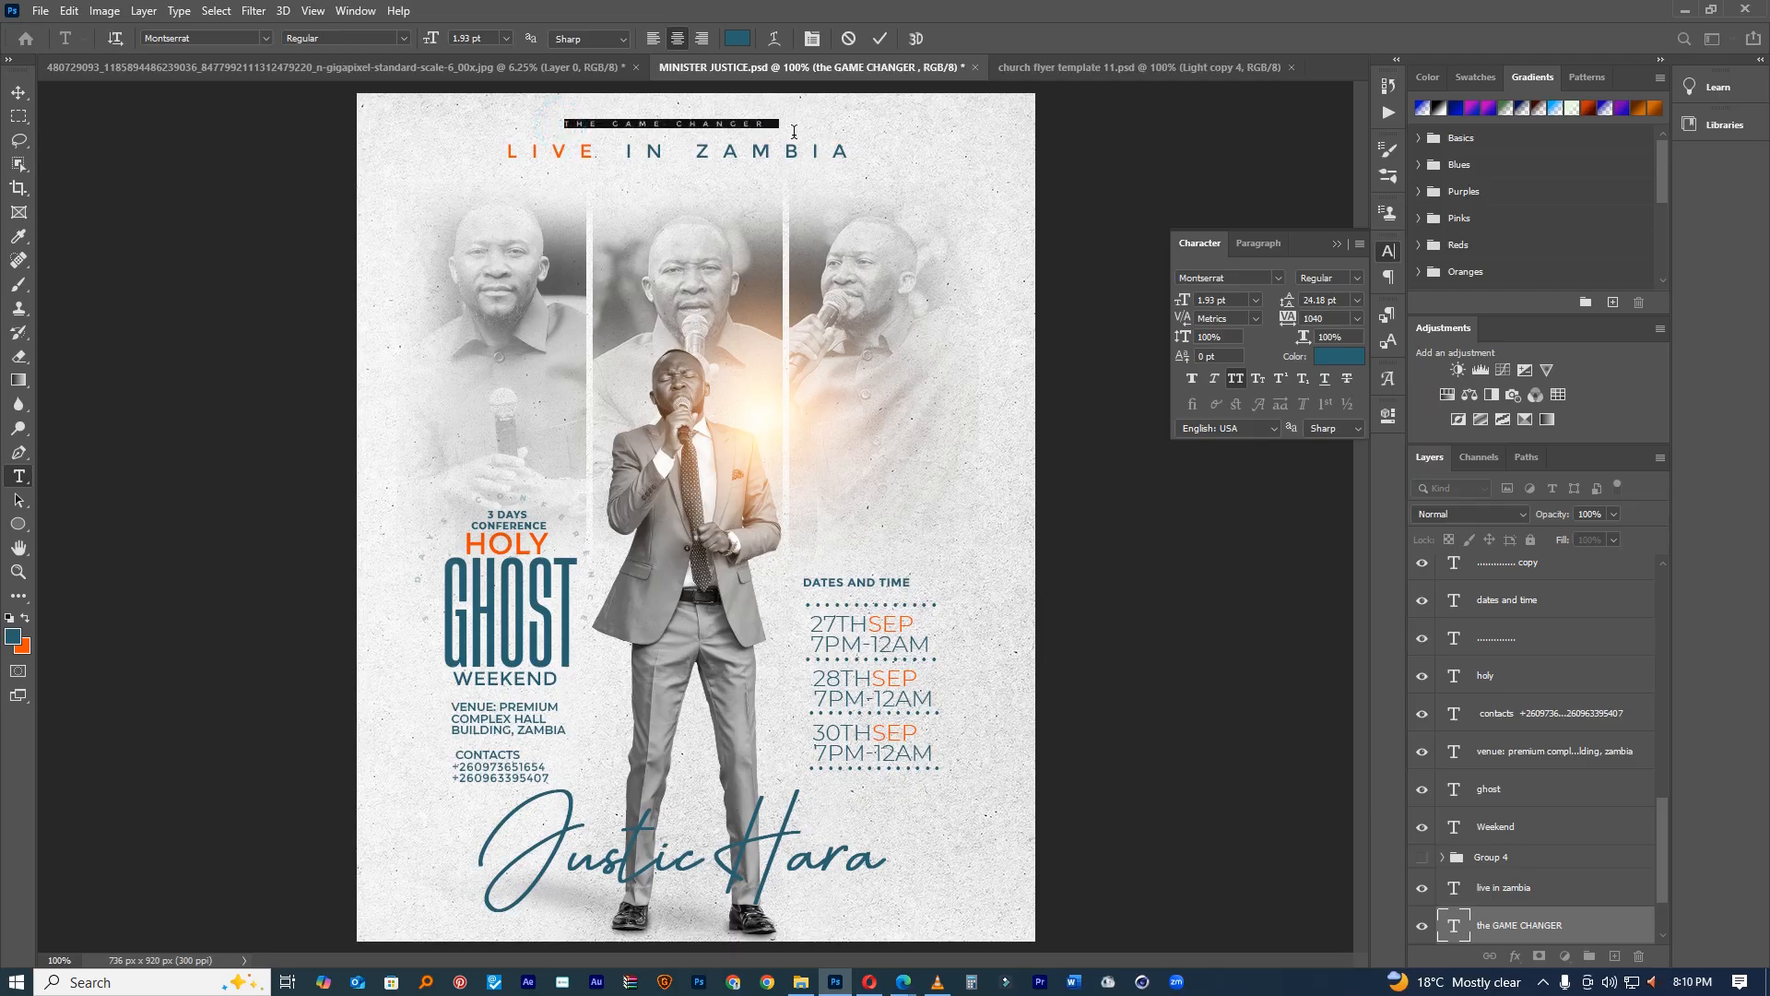
click(1357, 277)
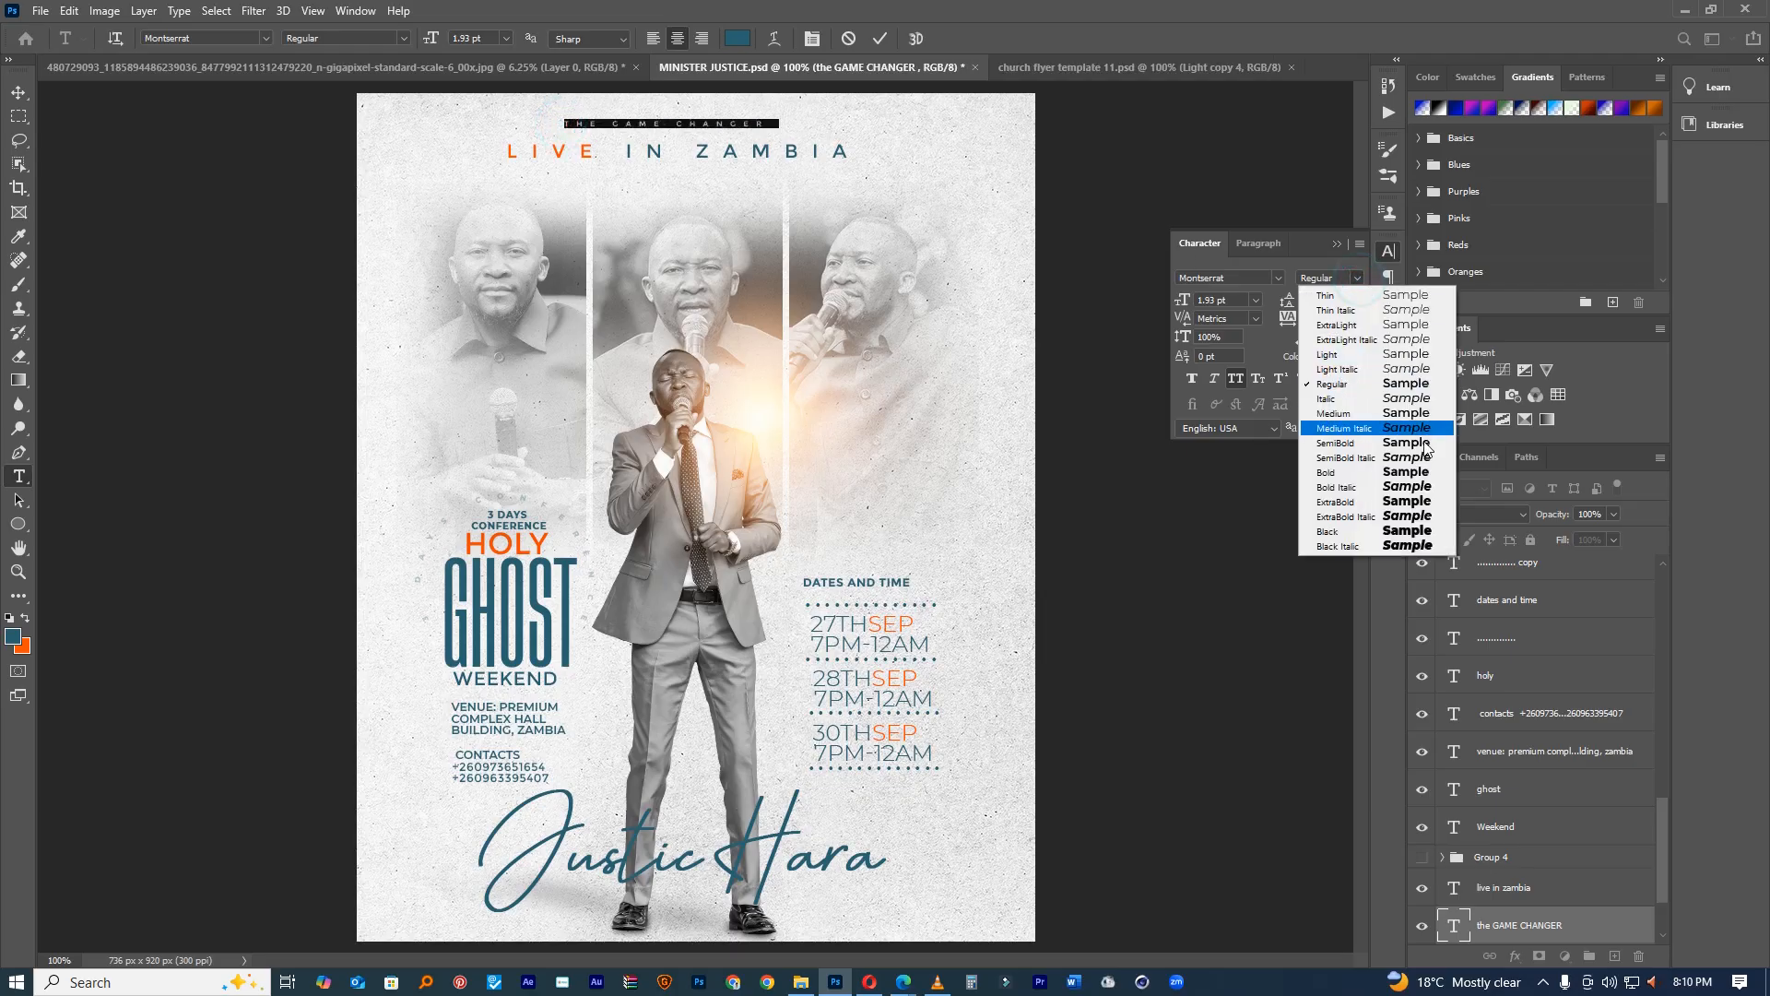
click(1420, 527)
click(881, 40)
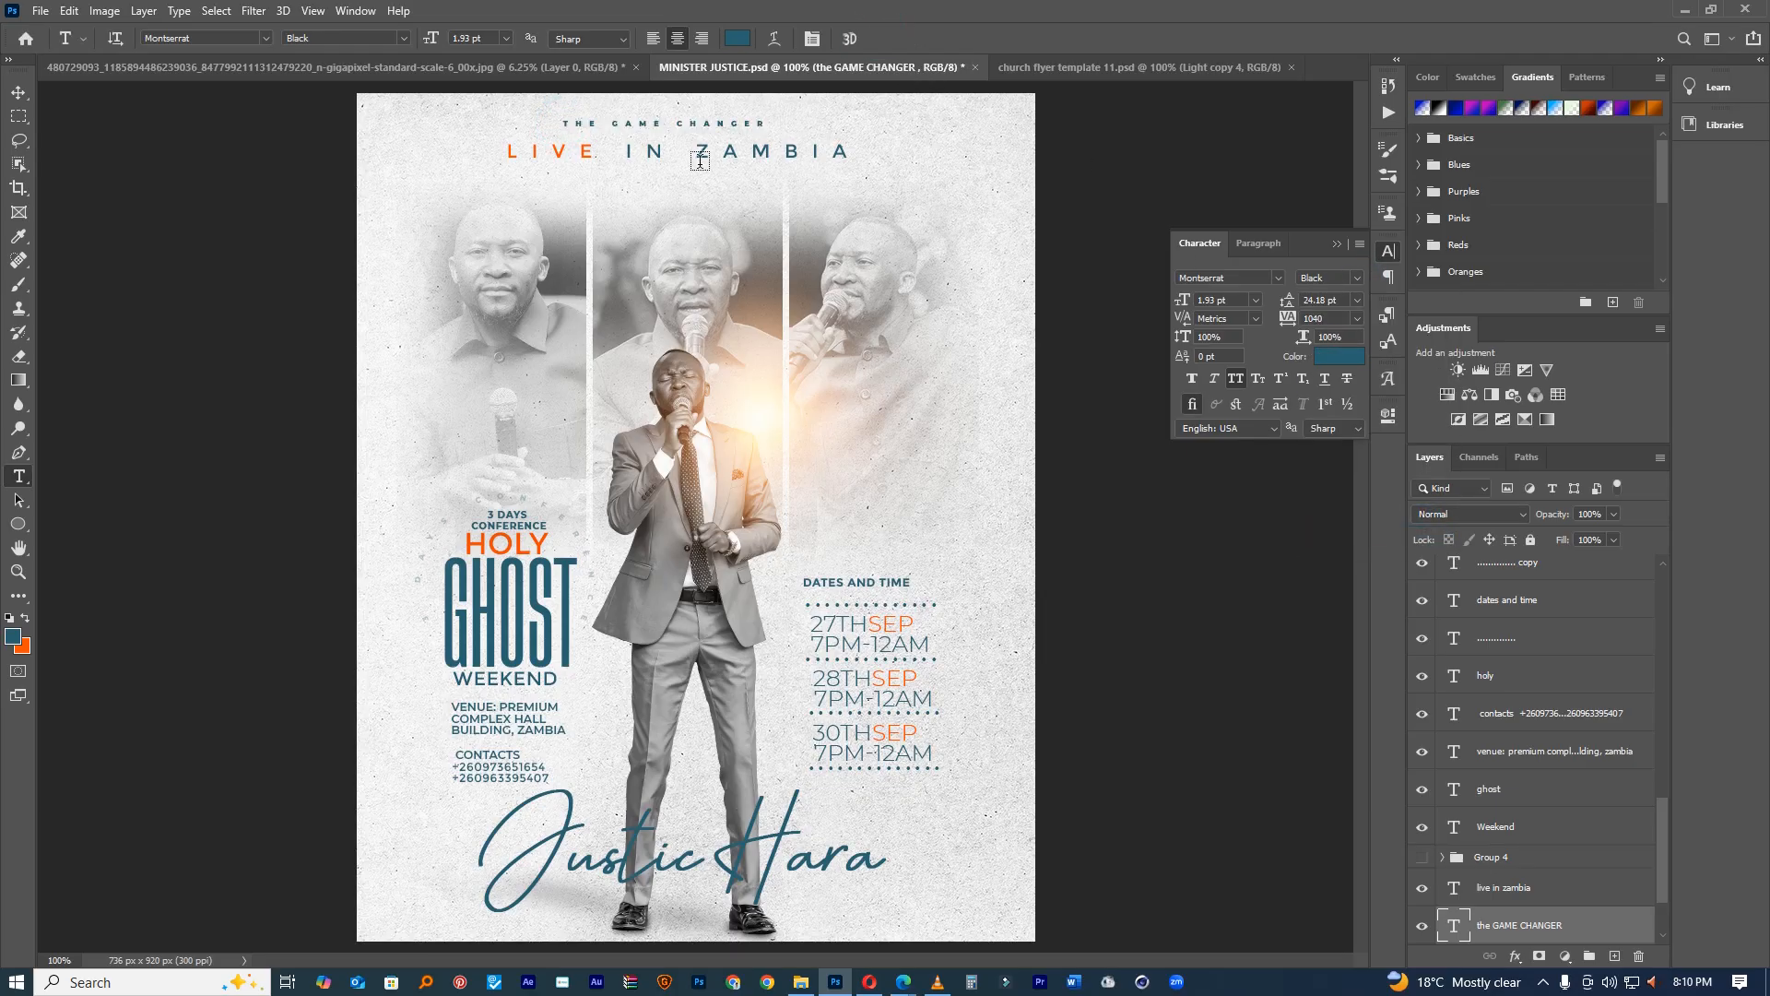
click(19, 93)
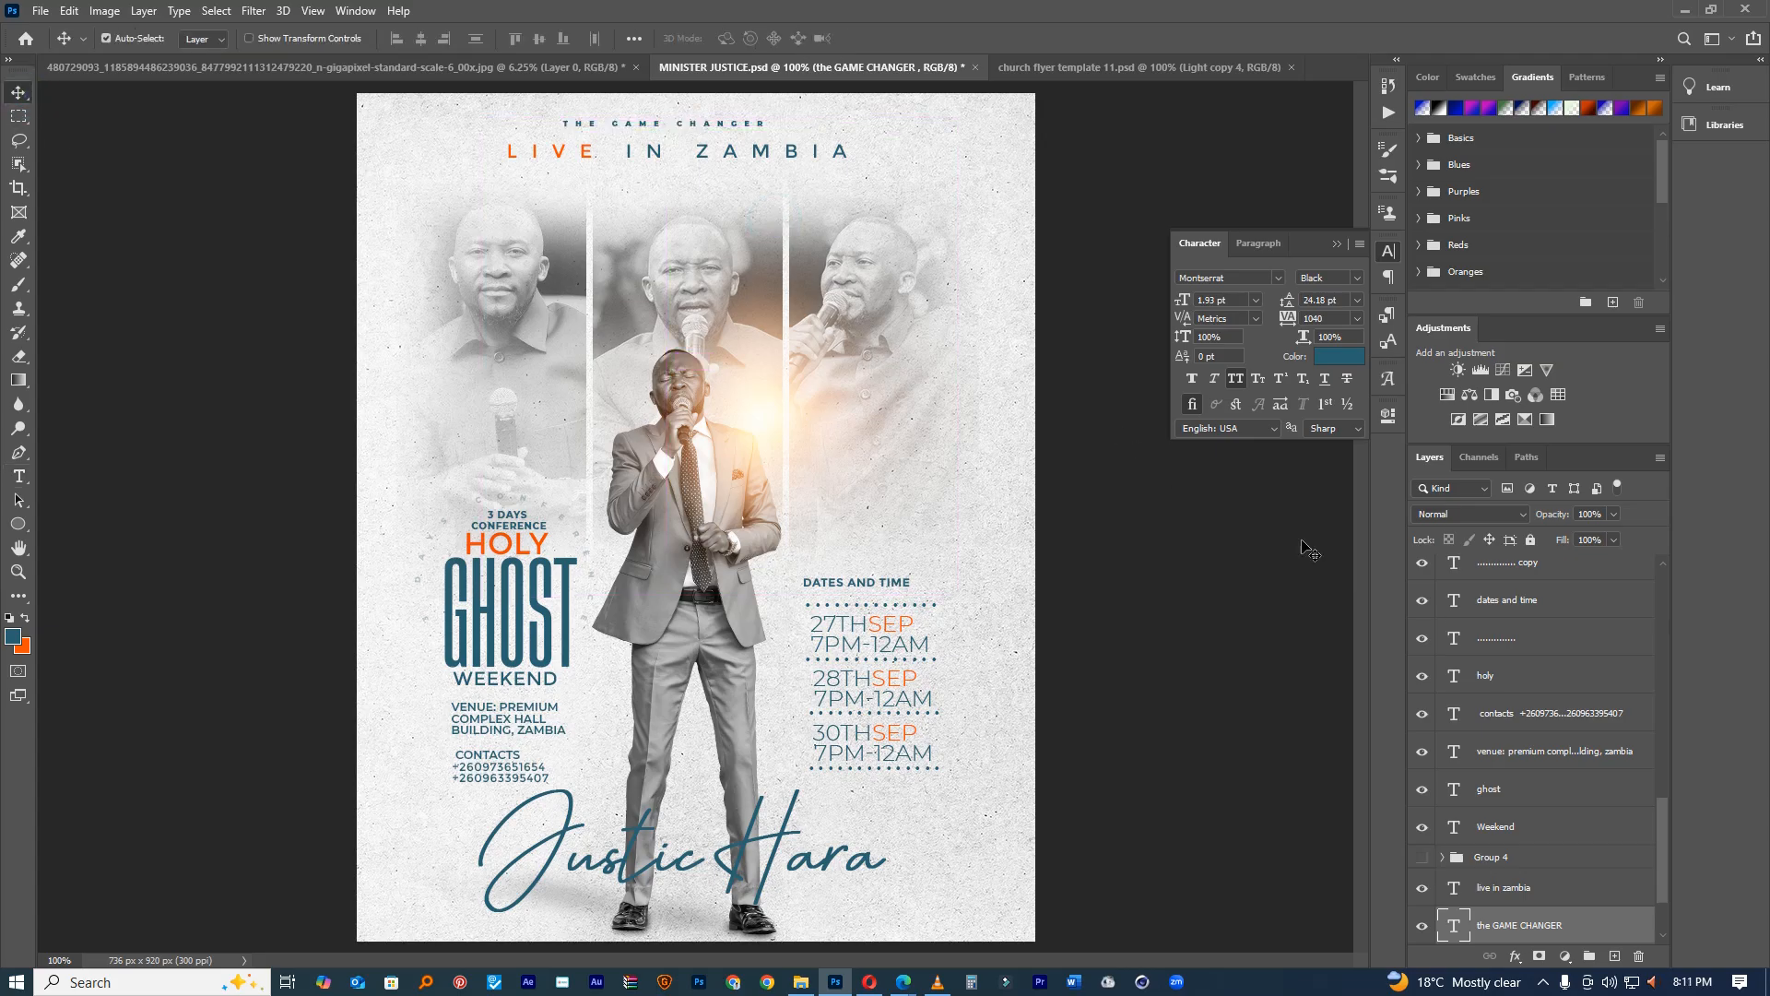
scroll(1578, 708, up, 8)
Step: Show Paper_03 copy 2 in Darker Color blend mode and move it to the top of the layers
click(1421, 570)
click(1487, 572)
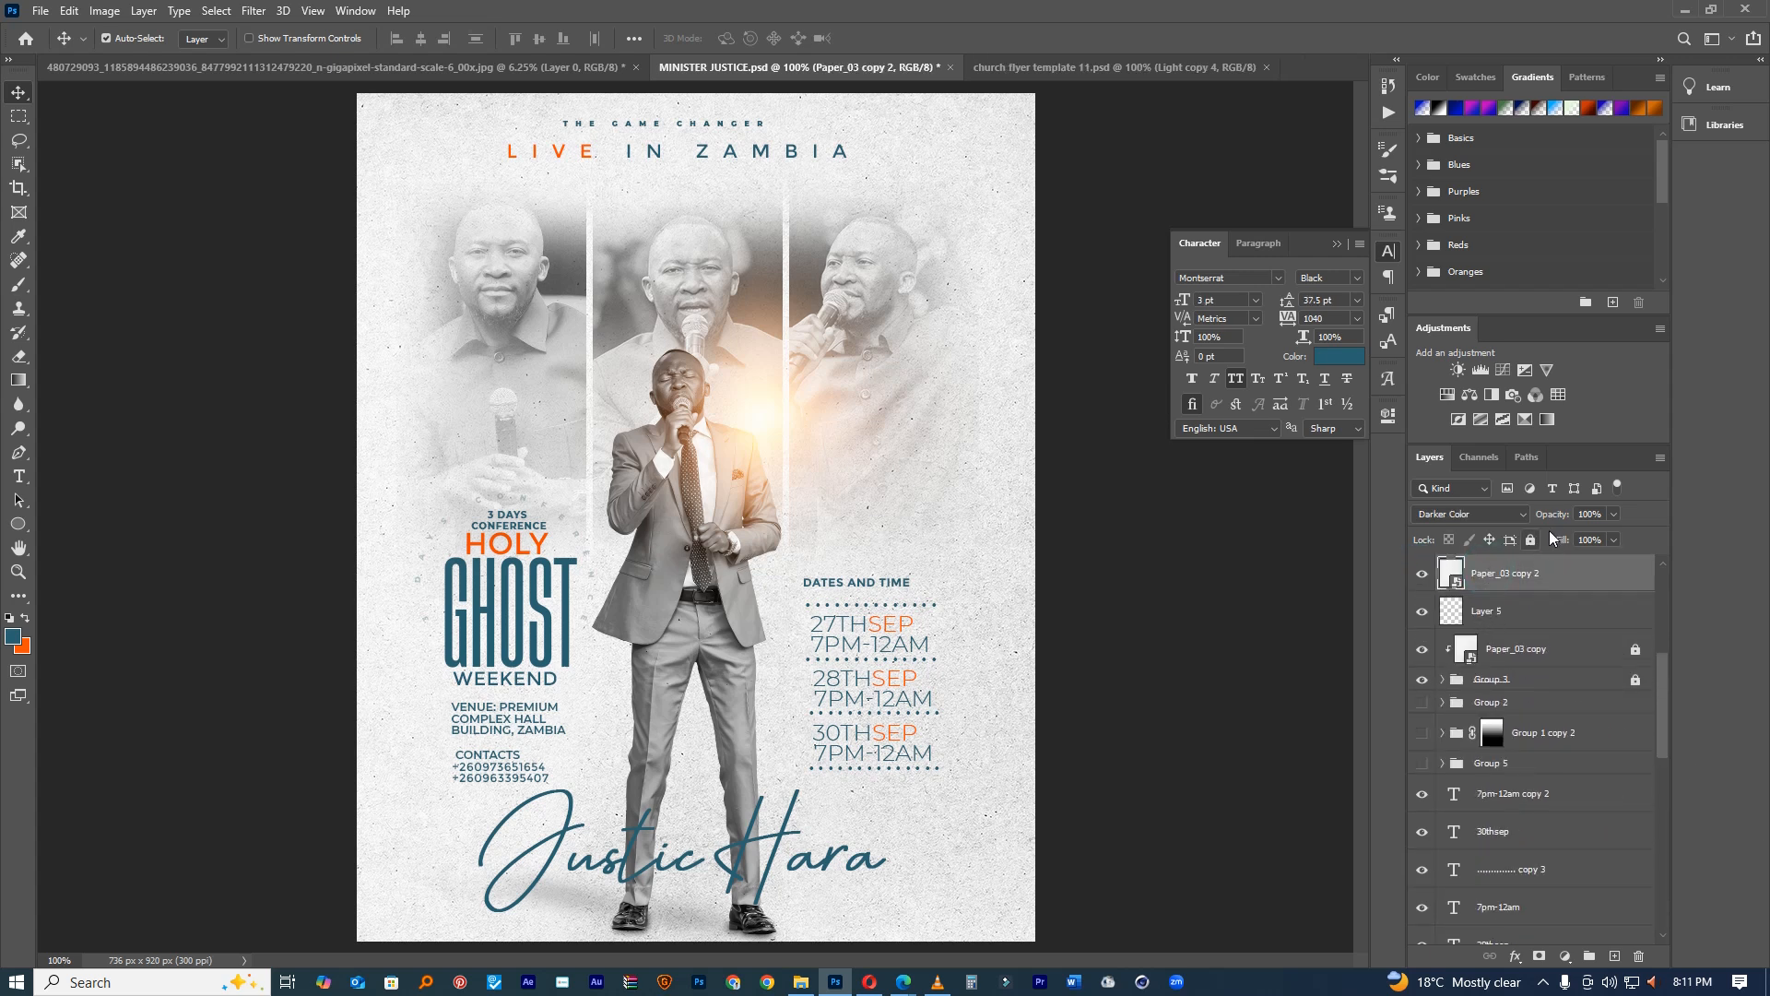
click(1493, 514)
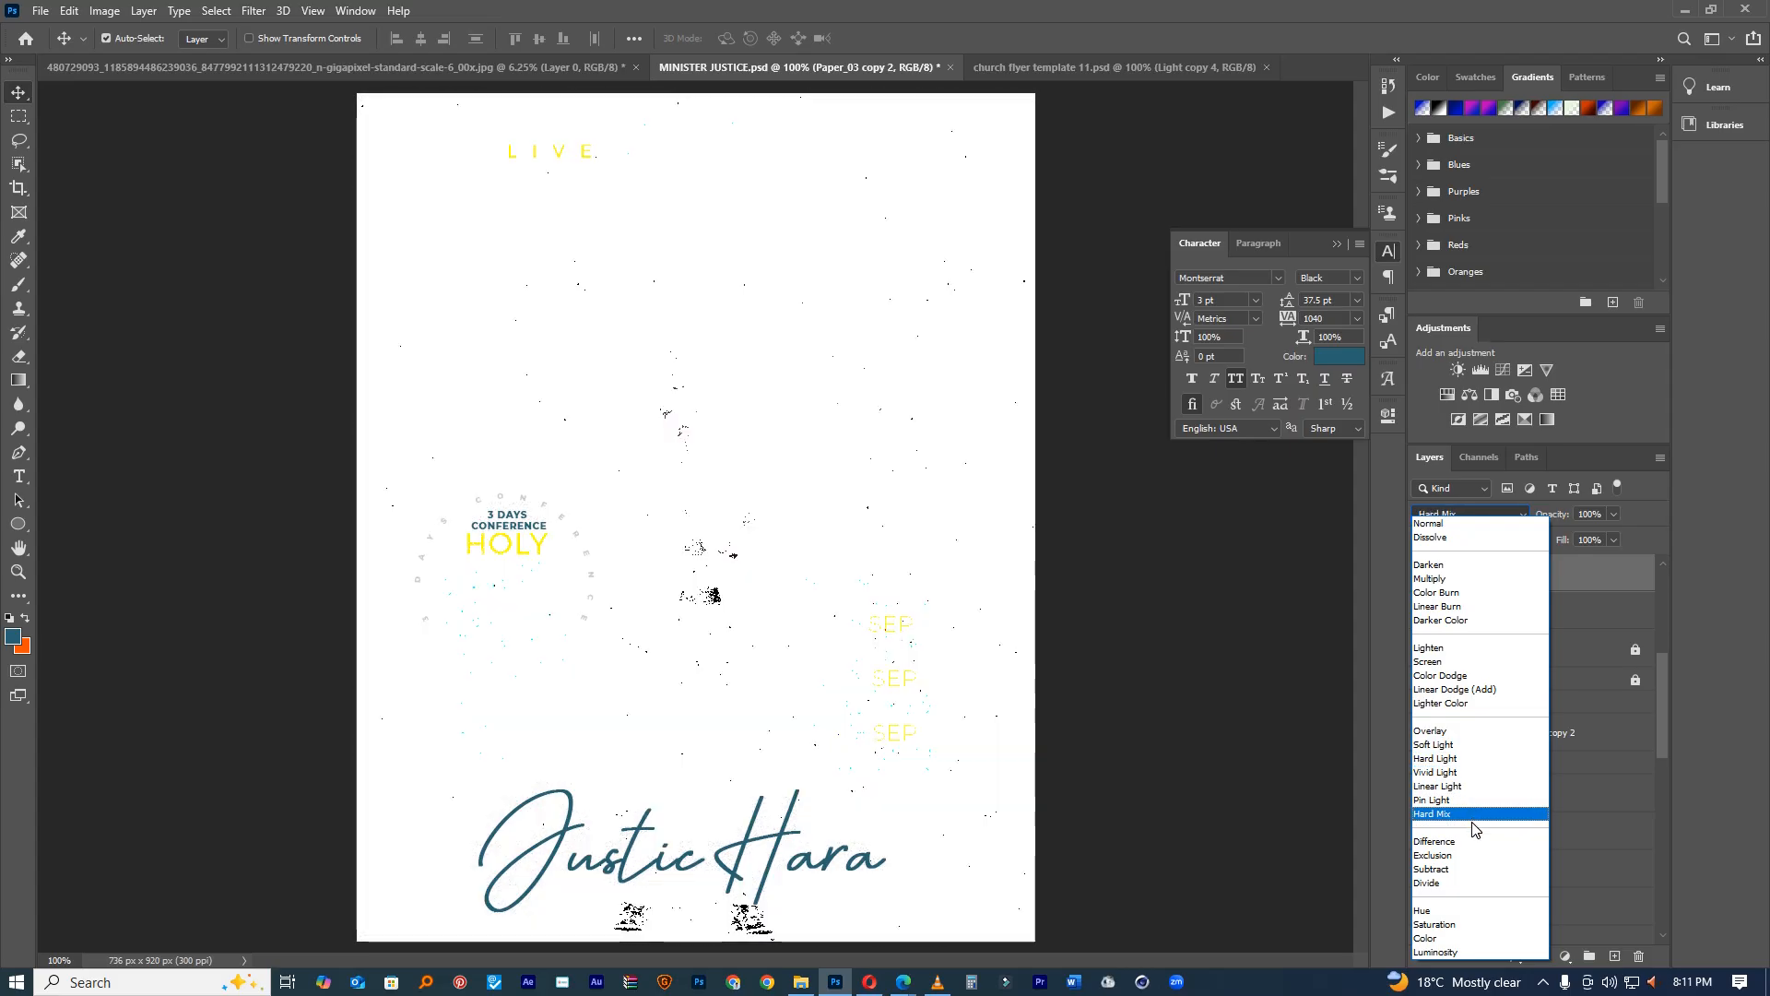
click(1377, 670)
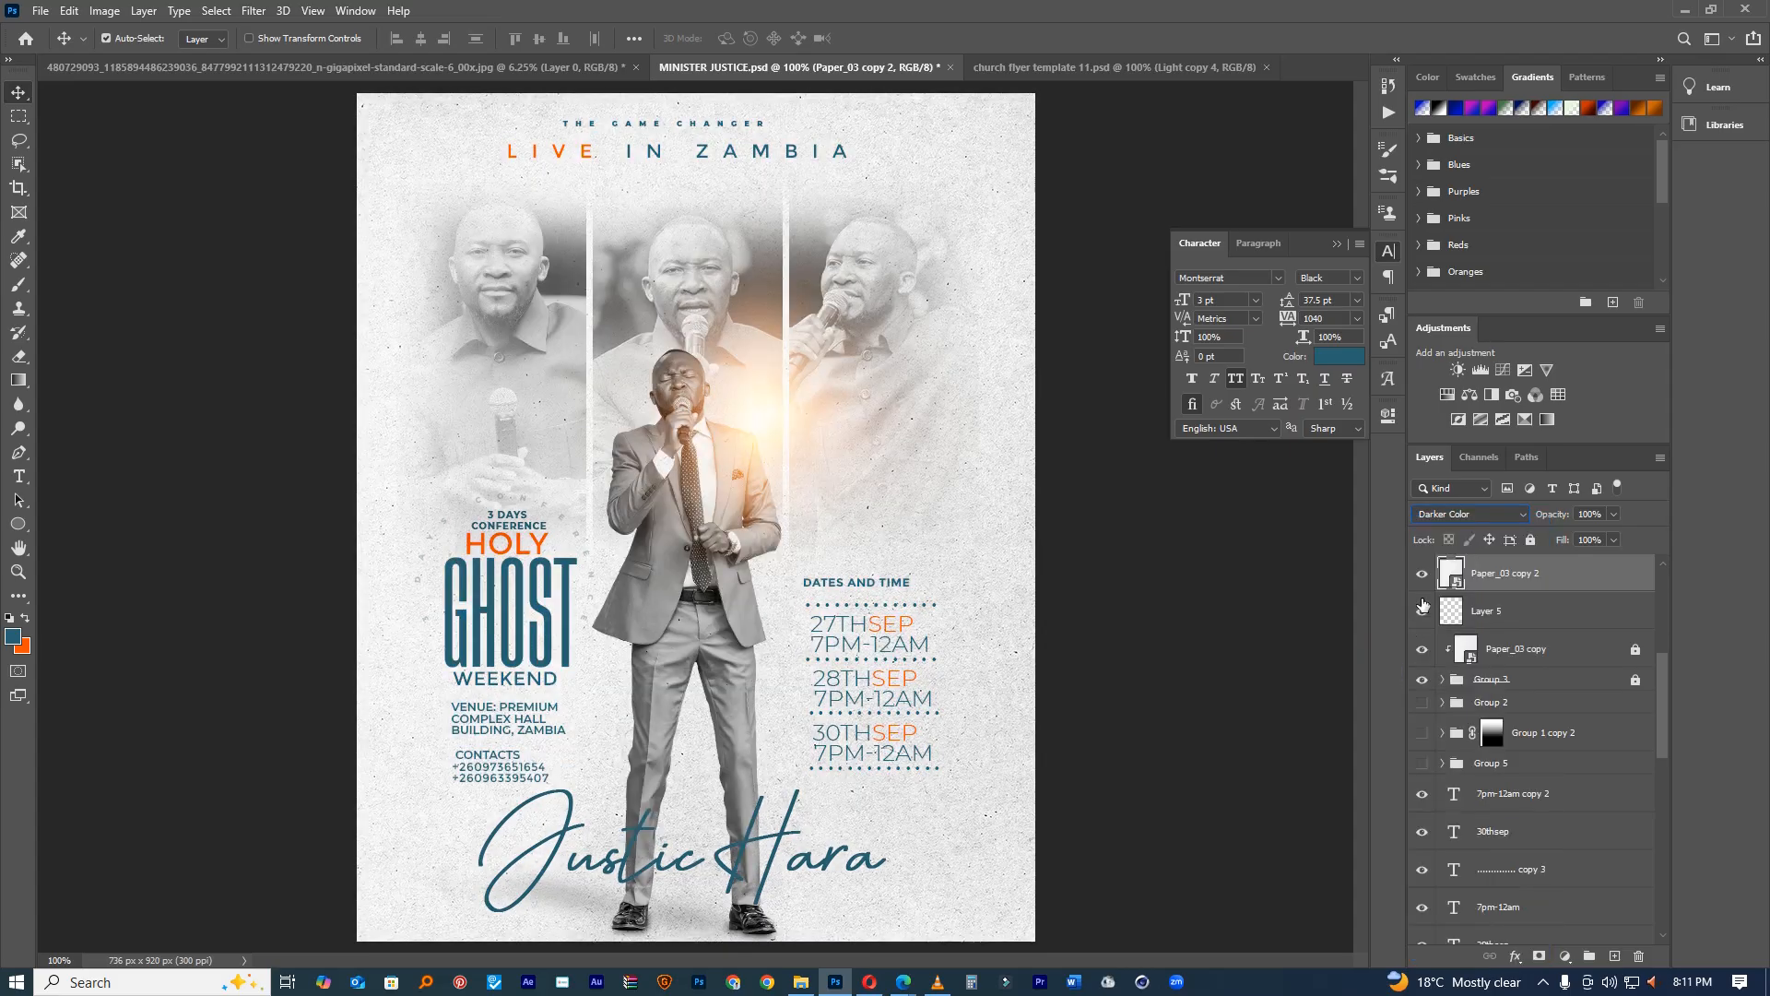
scroll(1429, 630, up, 2)
scroll(1523, 657, up, 5)
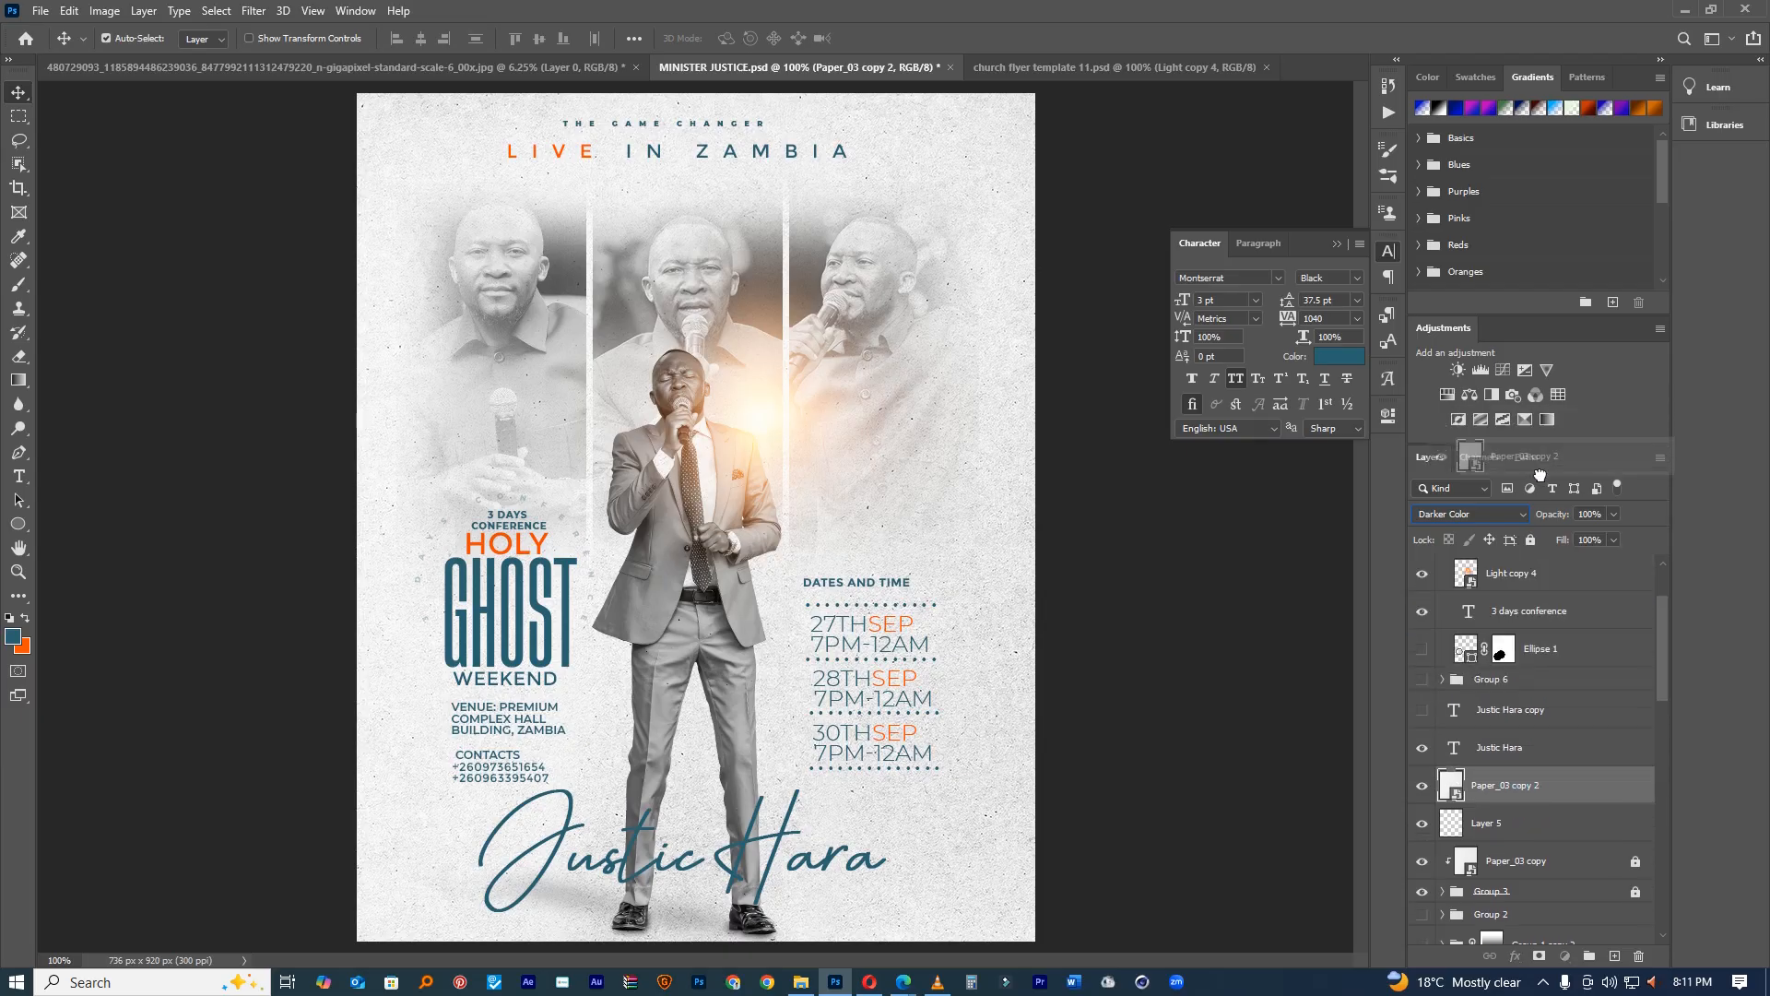
drag(1502, 550, 1498, 560)
Step: Make the Paper_03 copy texture layer visible again
scroll(1550, 740, down, 4)
scroll(1551, 740, down, 7)
drag(1661, 806, 1656, 899)
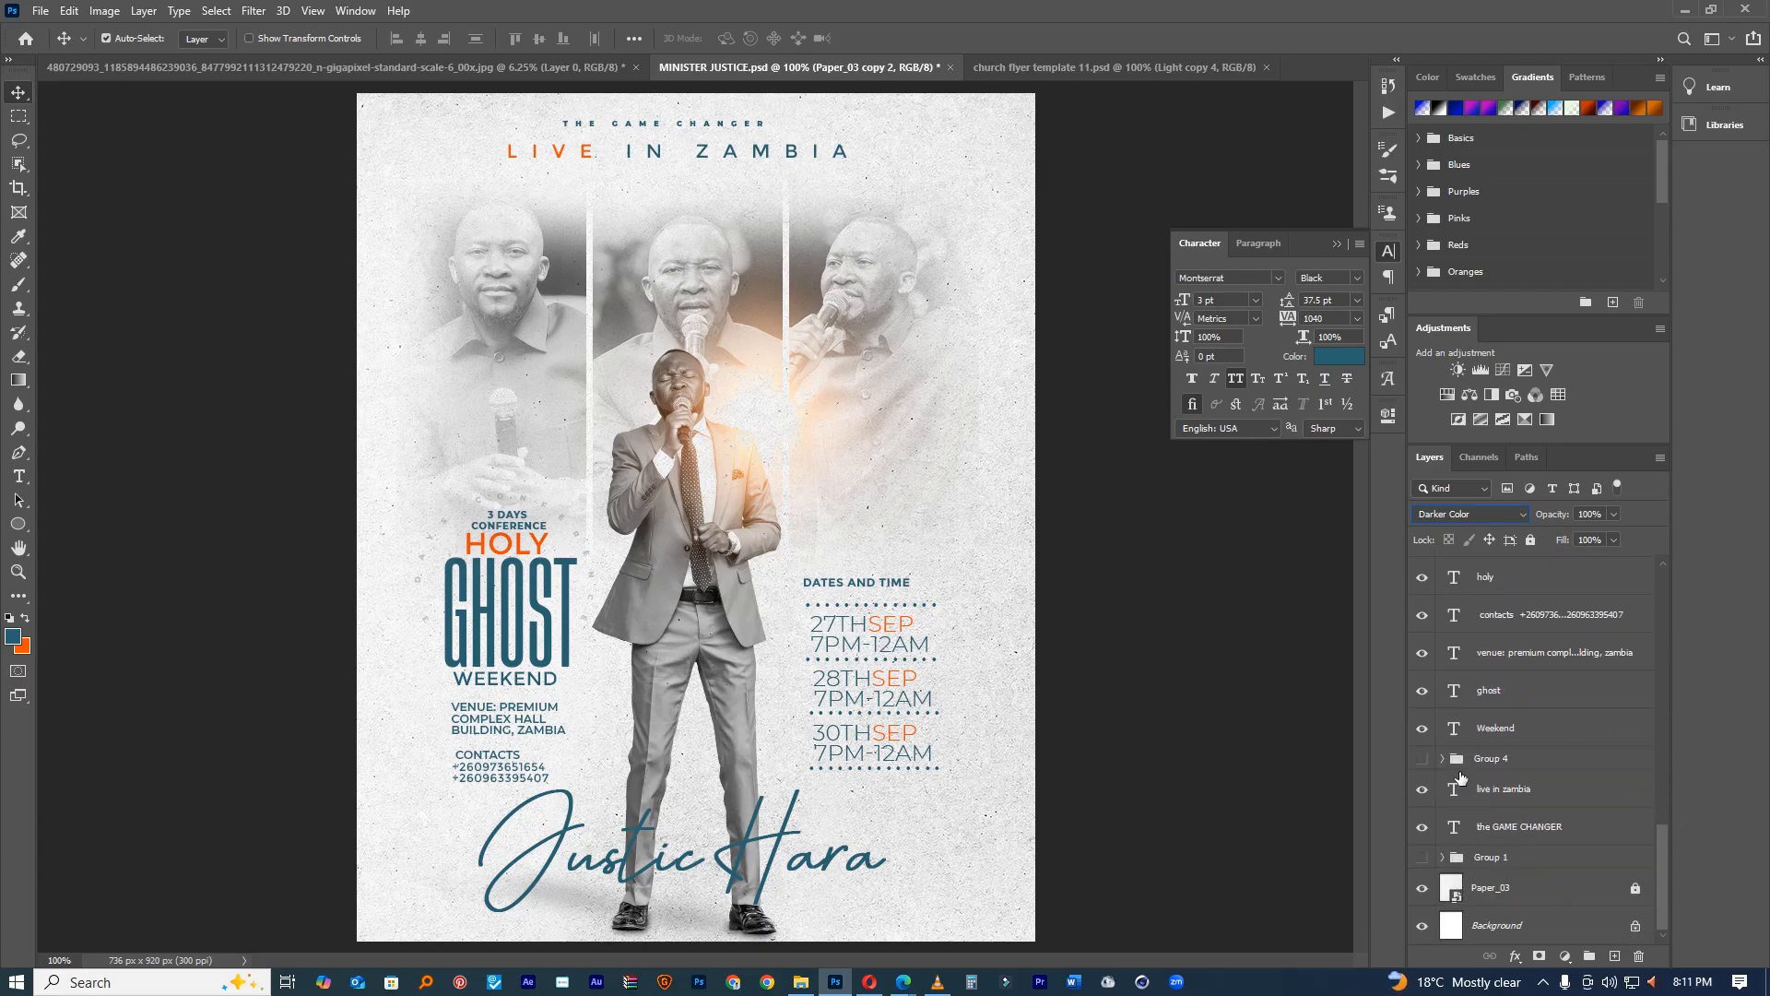
scroll(1503, 751, up, 5)
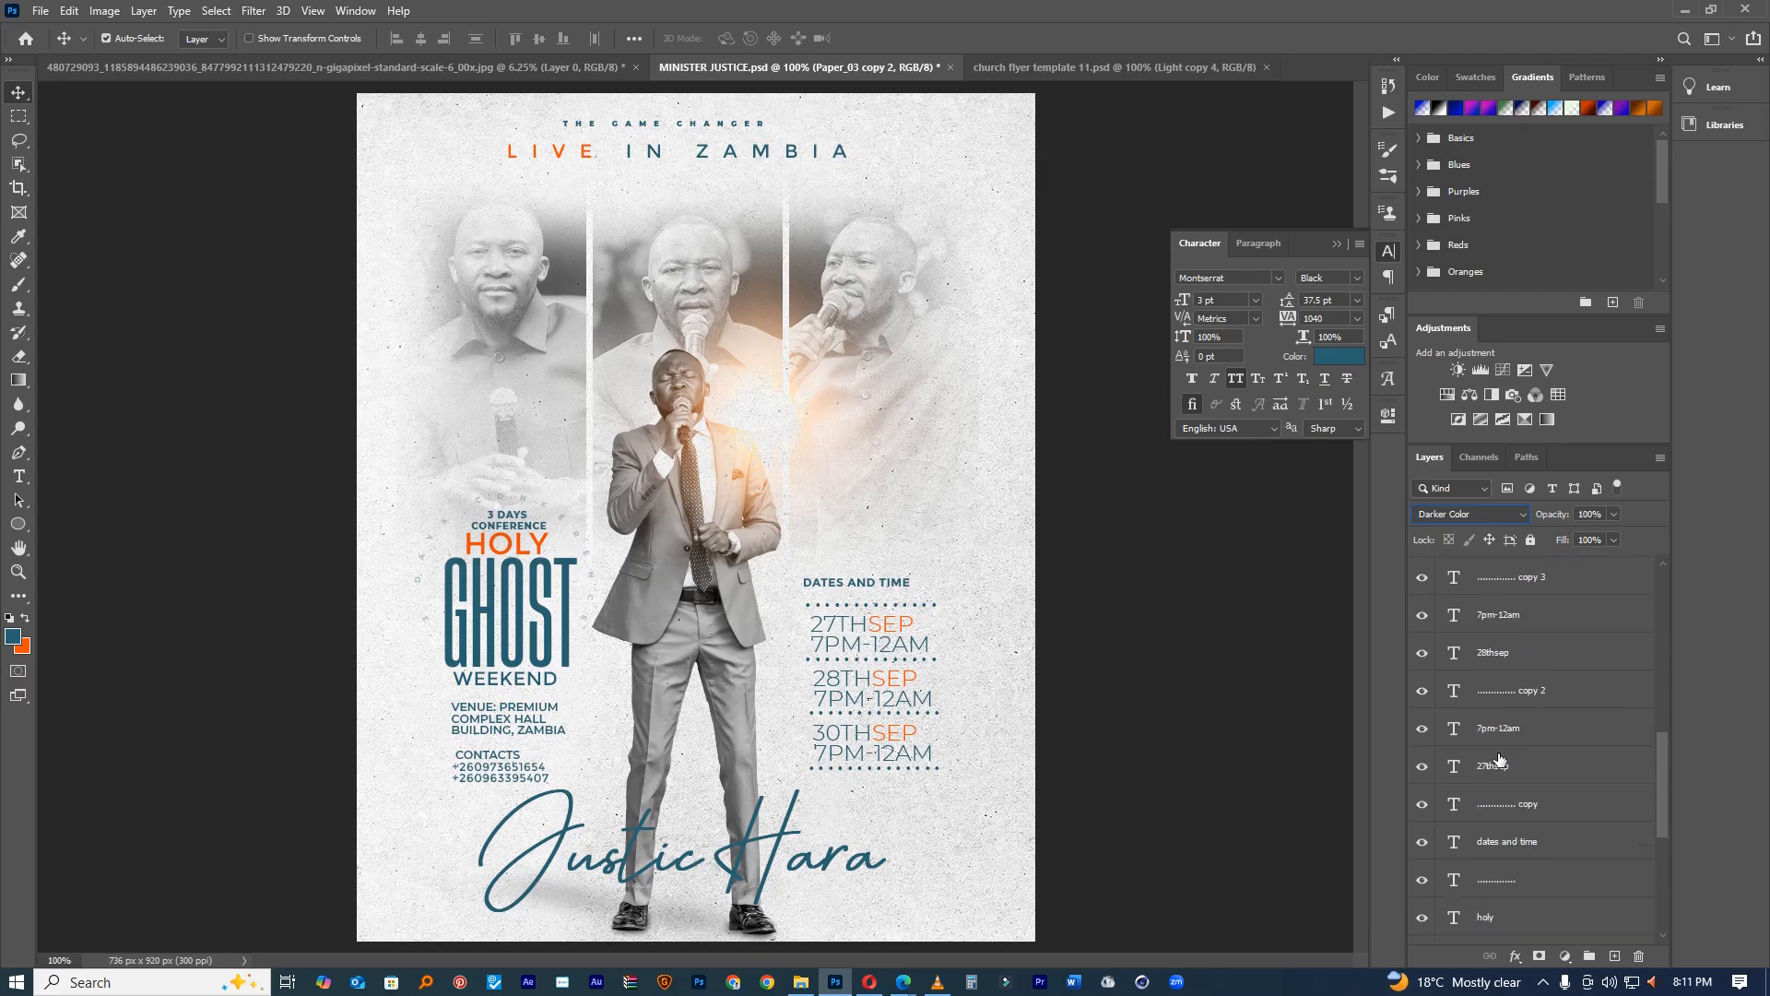
scroll(1499, 760, up, 5)
click(1427, 706)
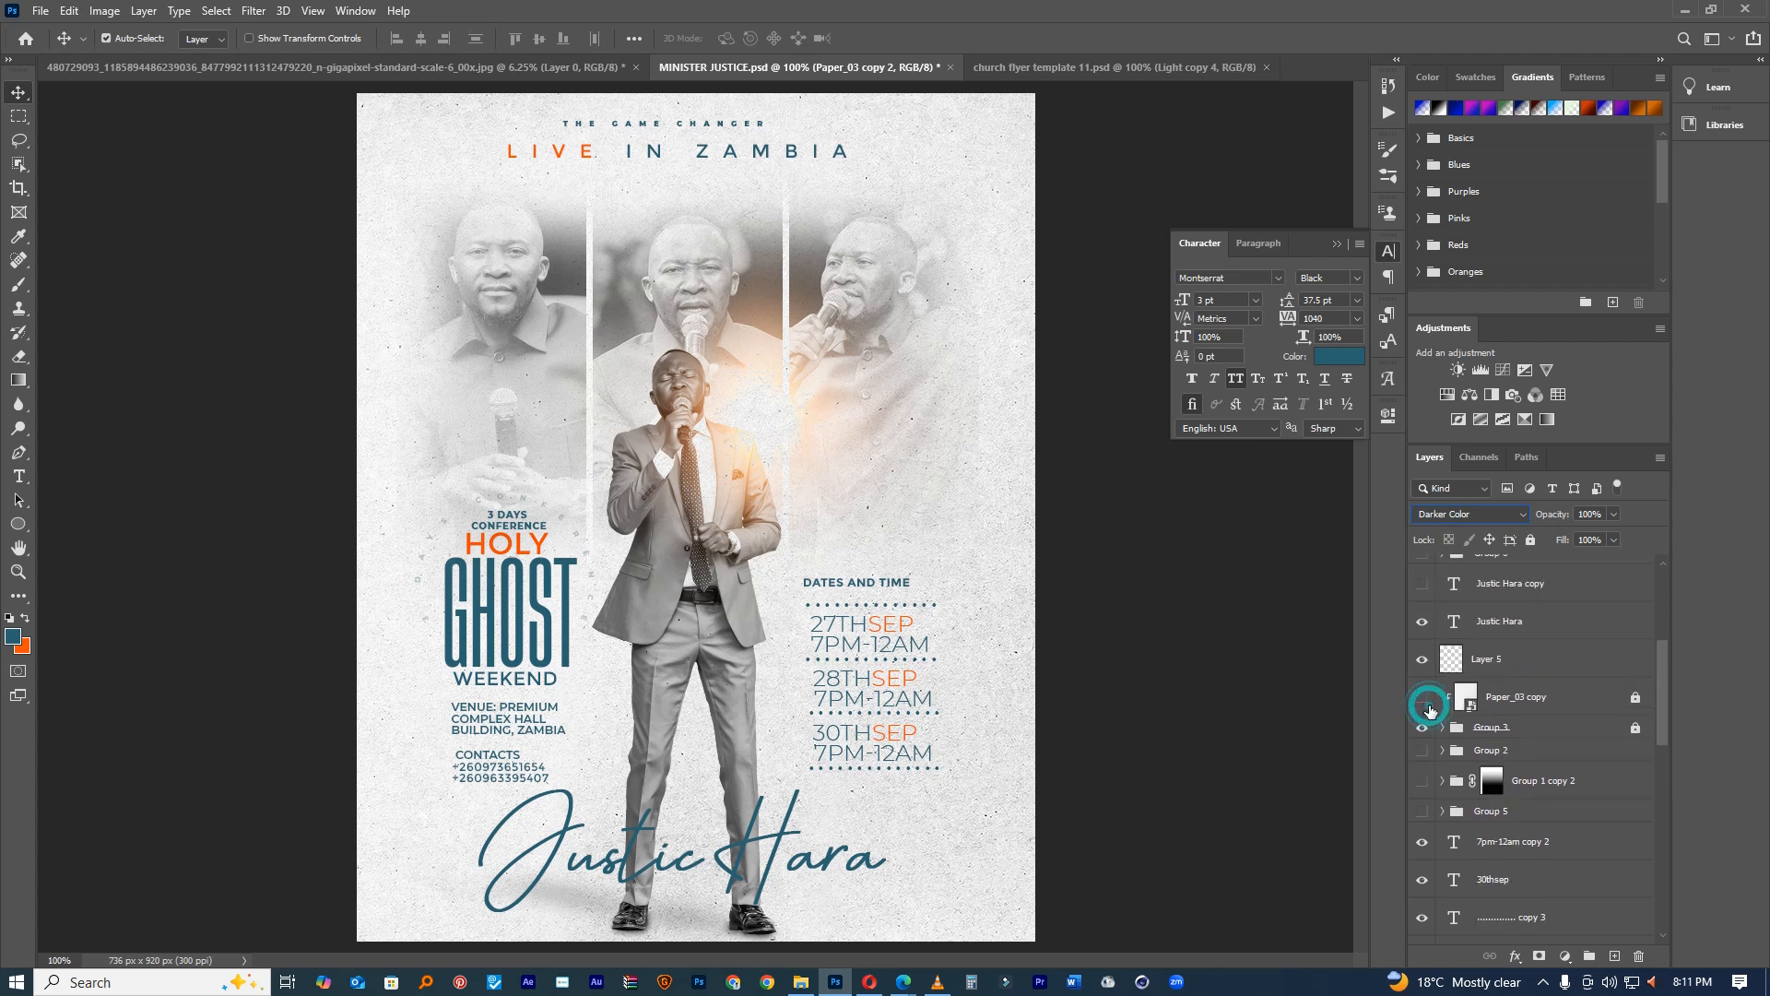
click(1428, 702)
Step: Go from the Church flyer template bundle into church flyer template 13 and pick CrossOver main template 1
click(815, 986)
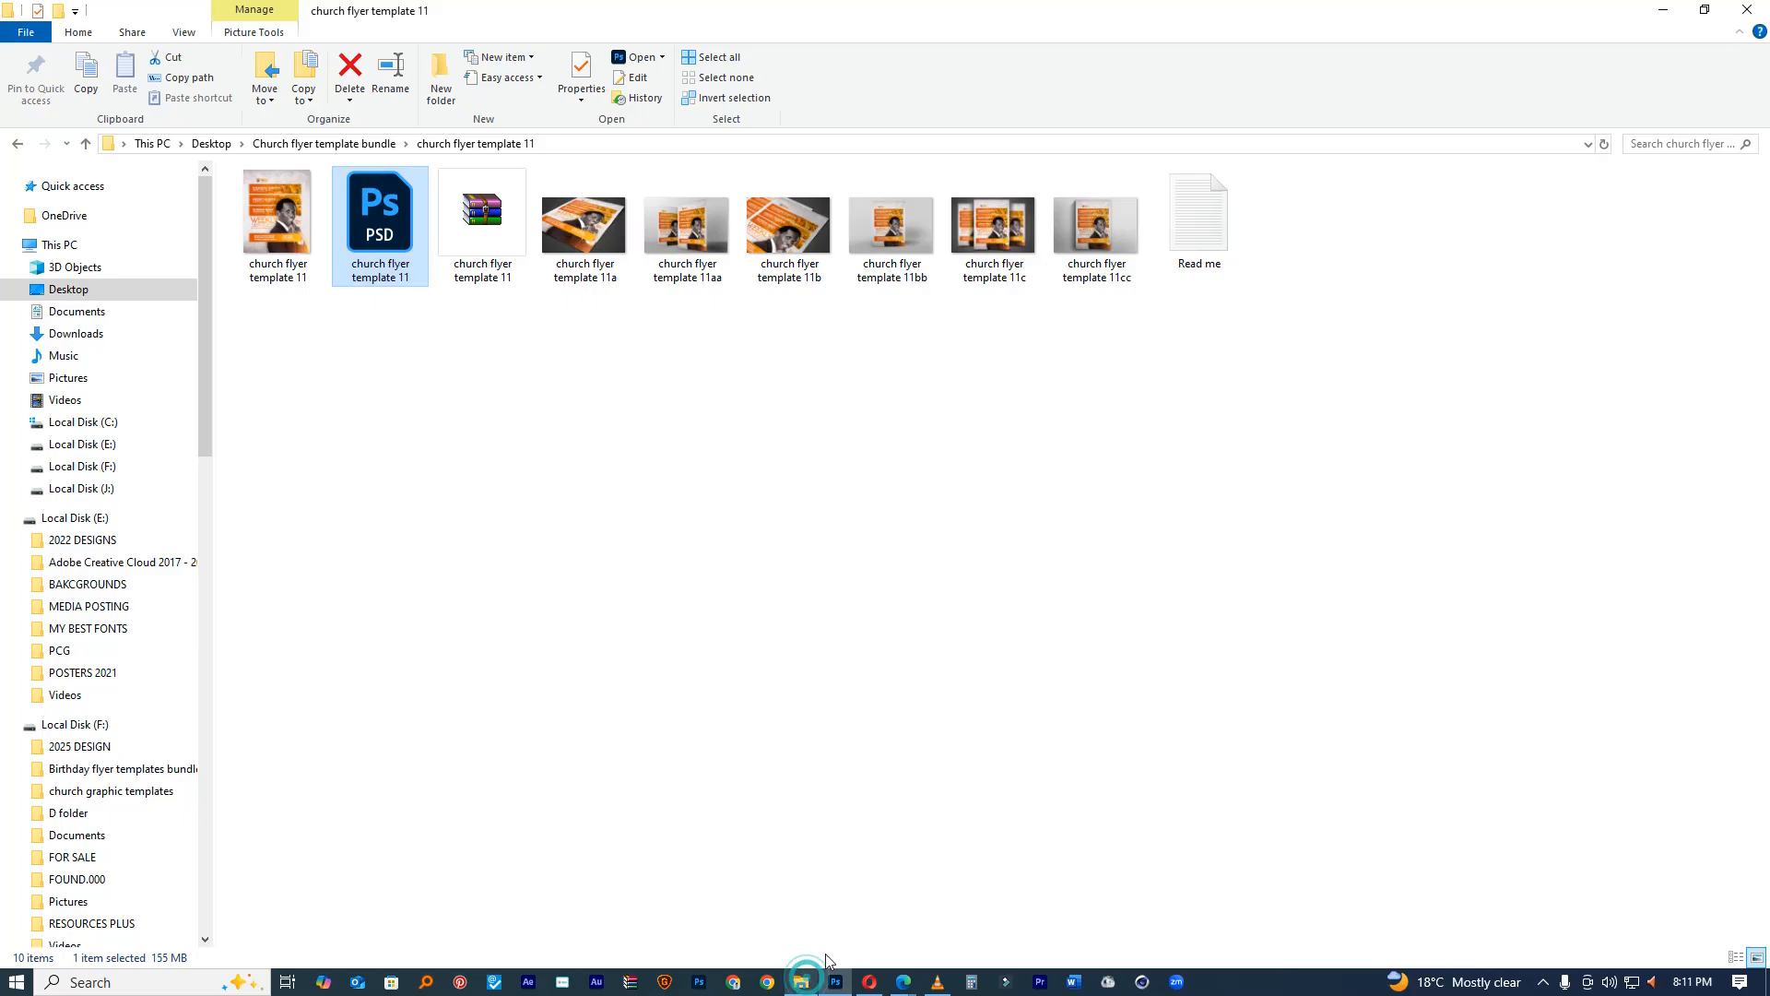
click(314, 145)
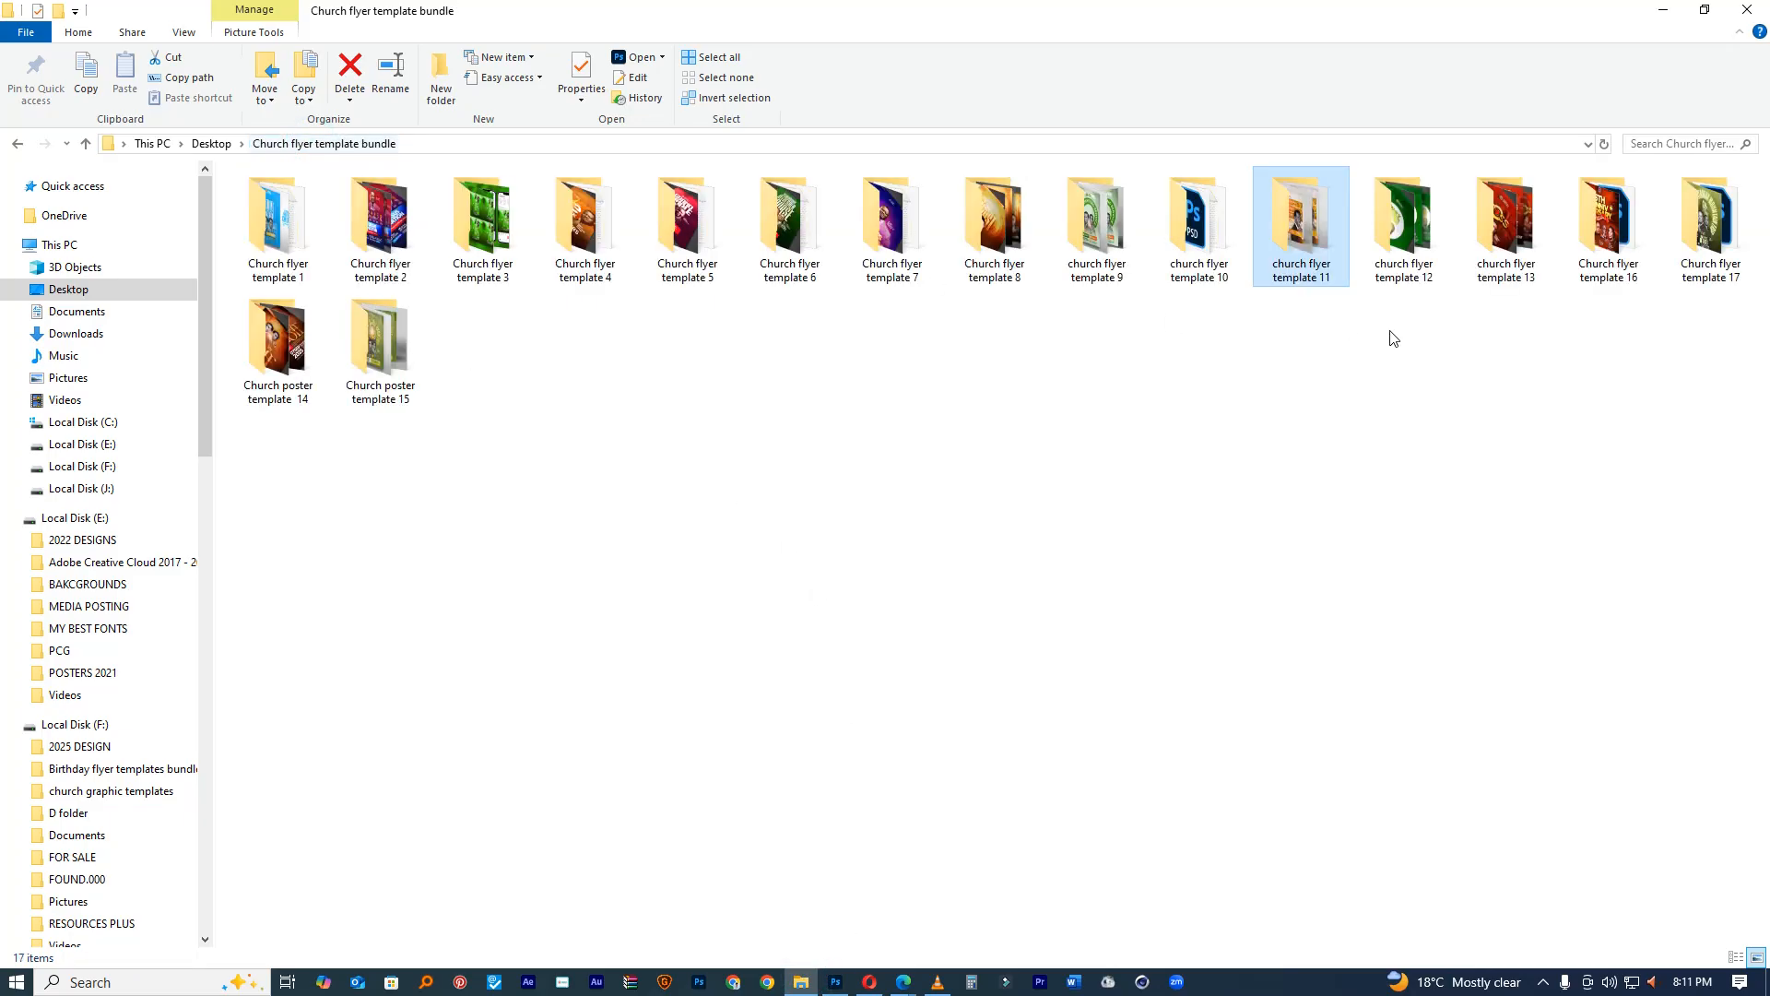
double_click(1499, 226)
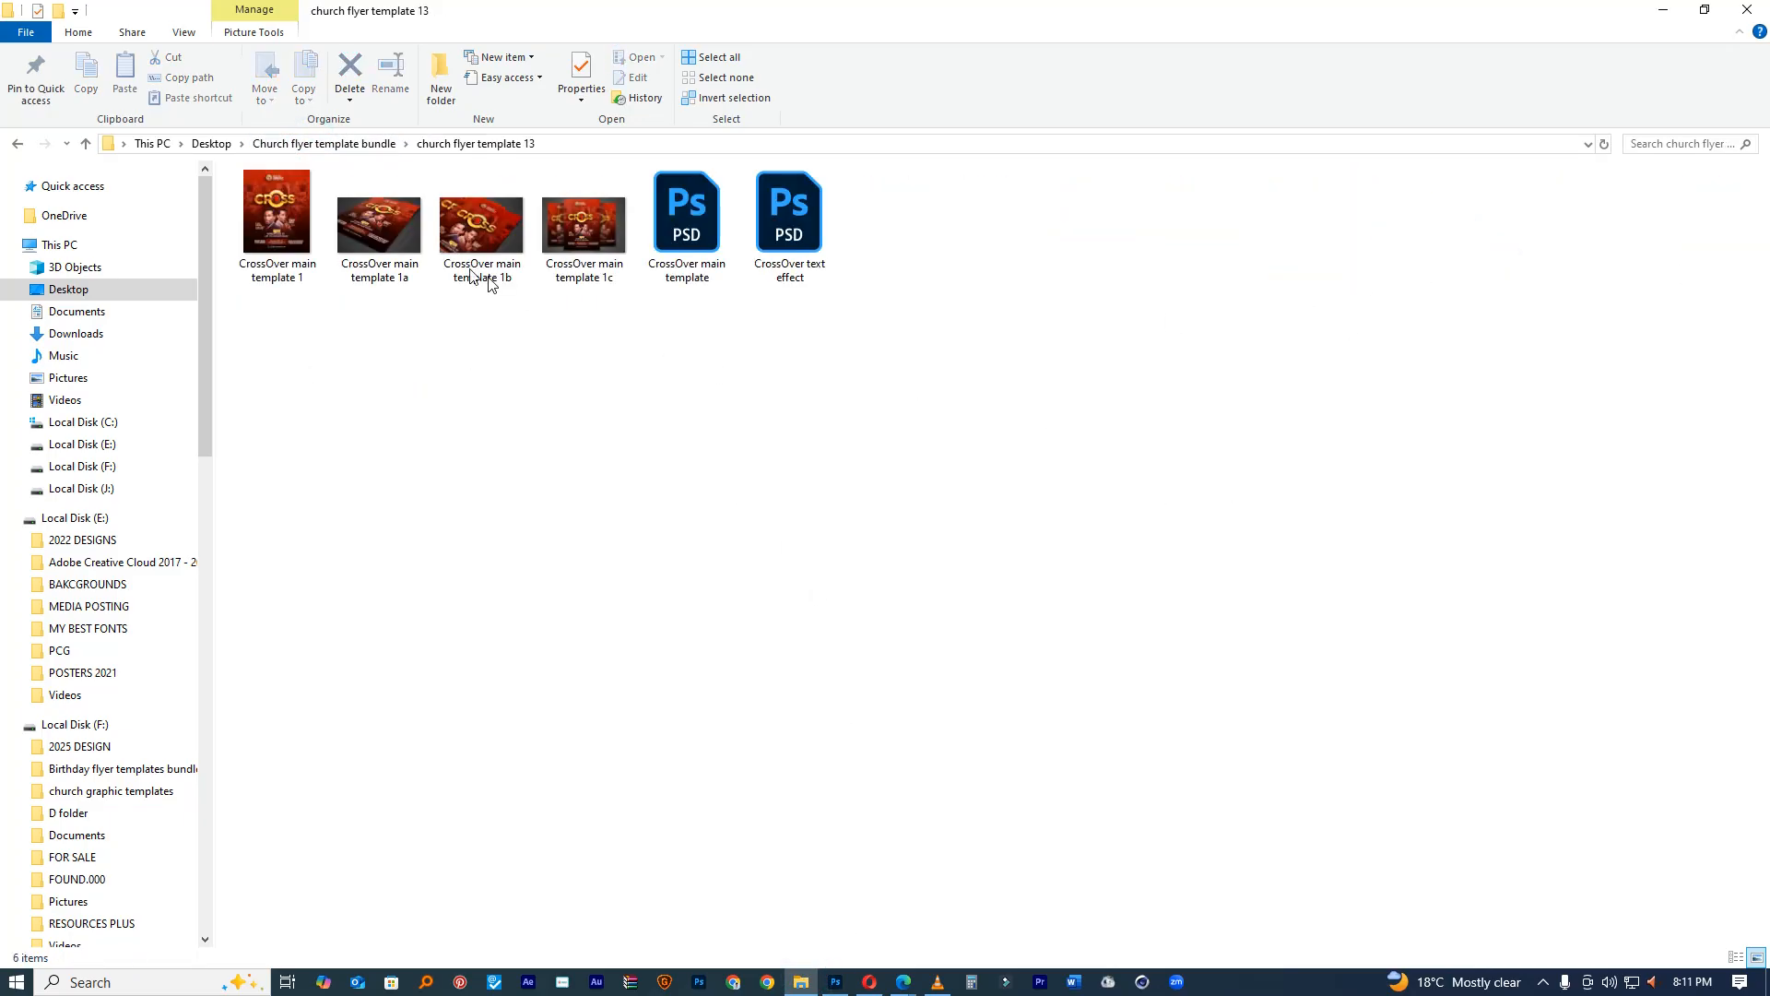
click(275, 235)
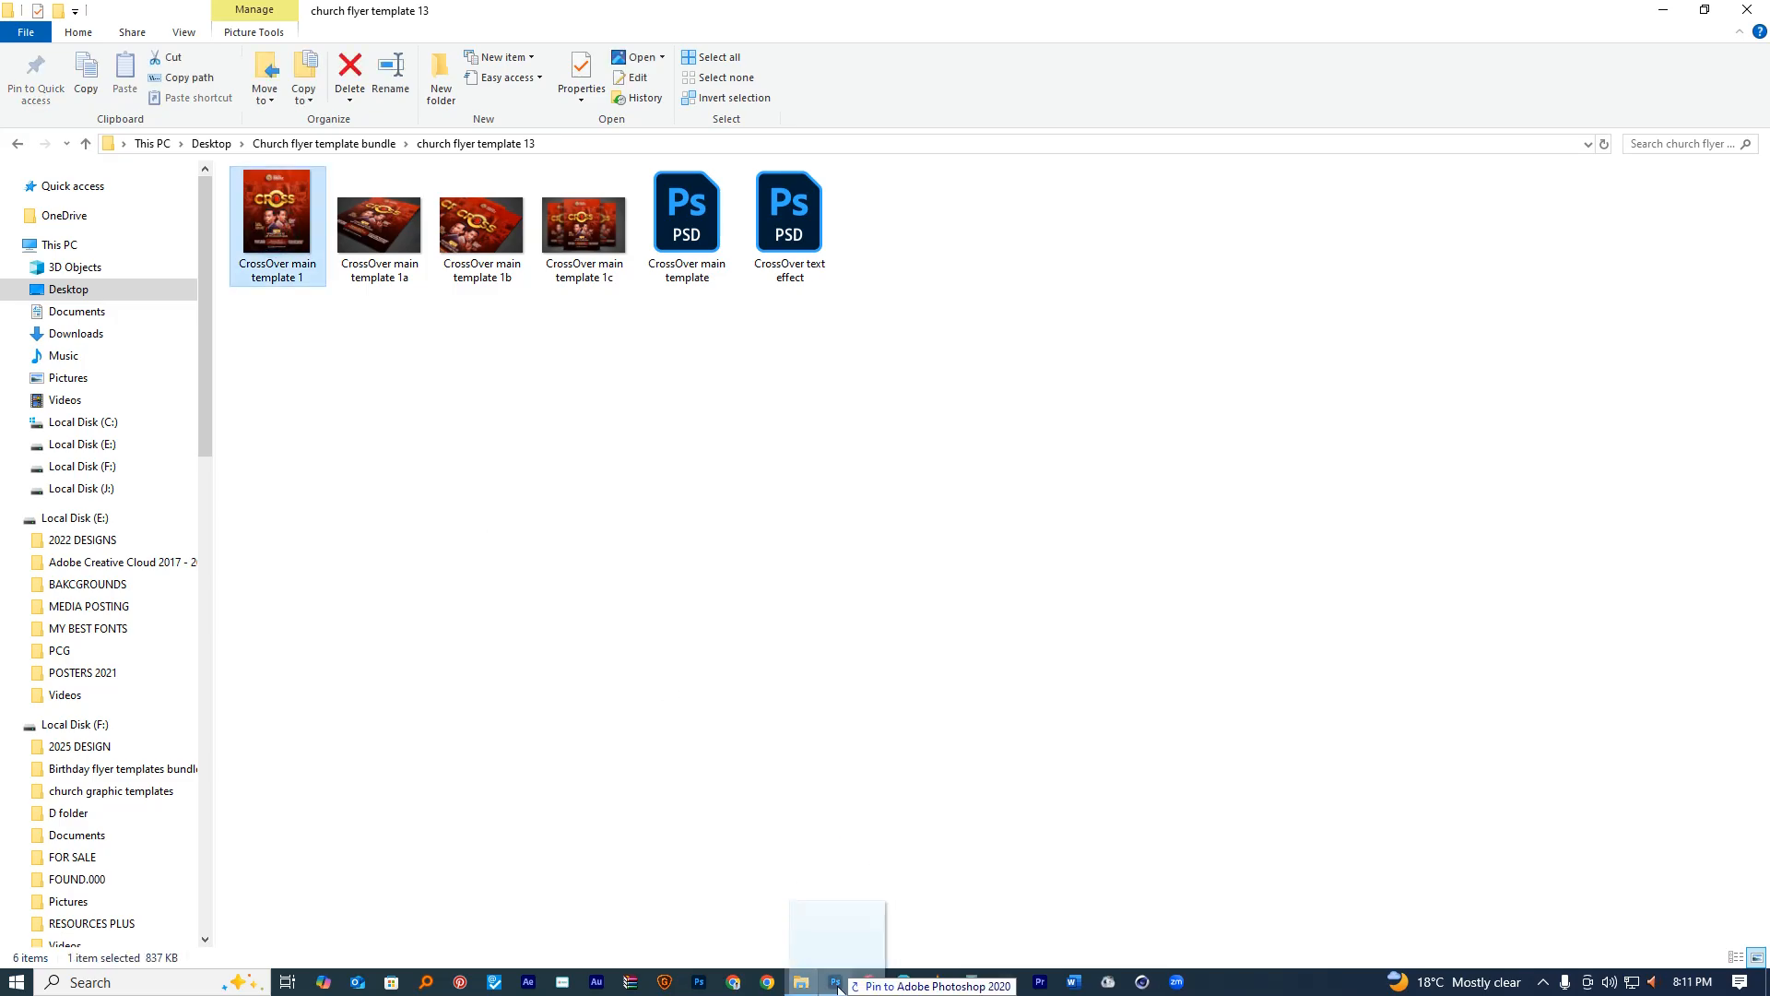
click(841, 982)
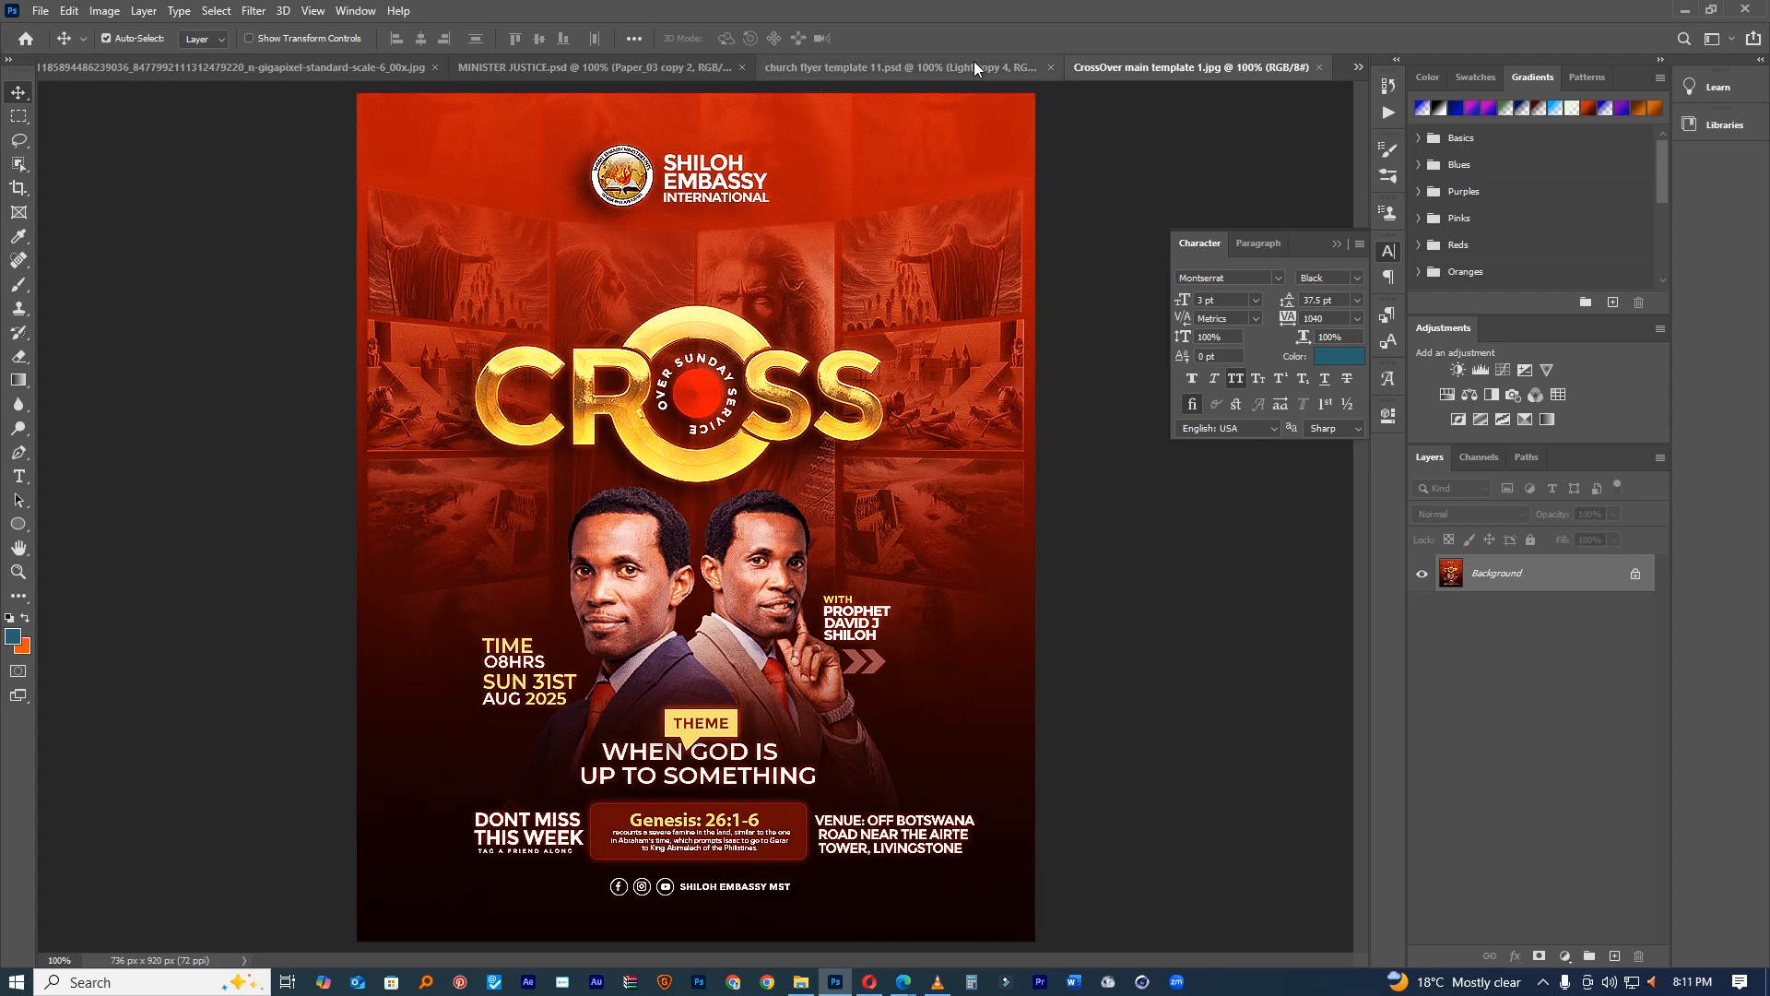
Step: Return to the MINISTER JUSTICE.psd flyer document
click(600, 69)
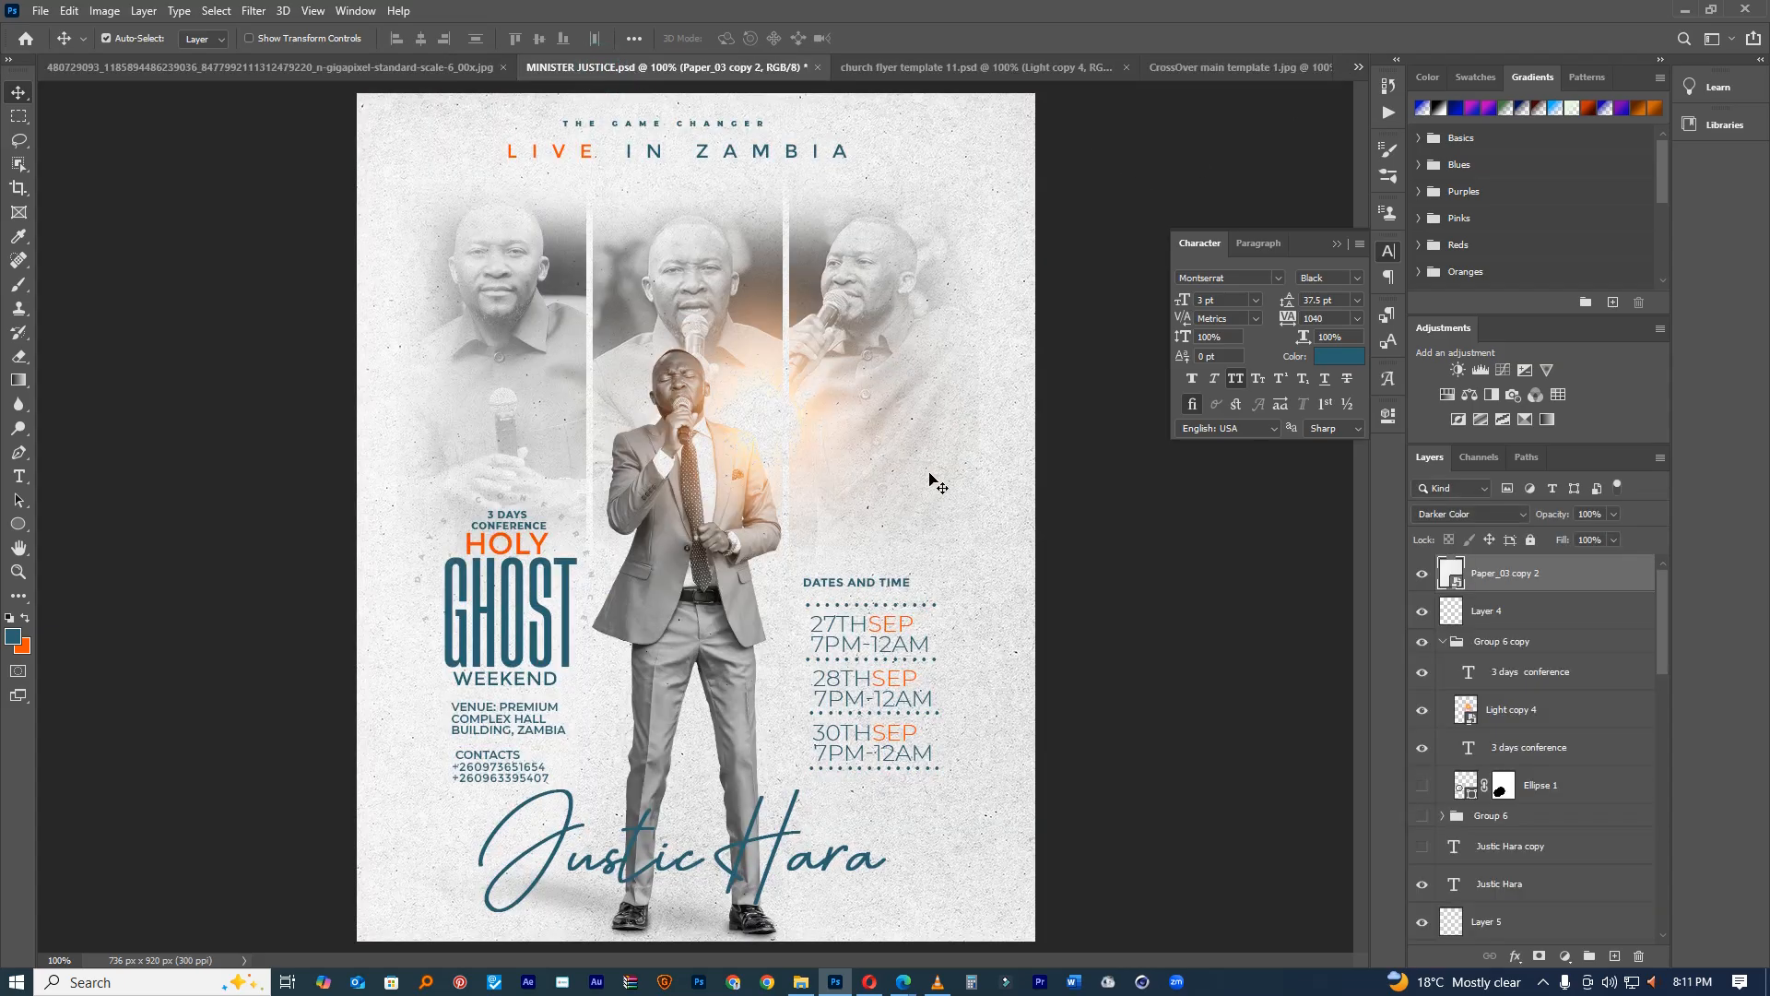